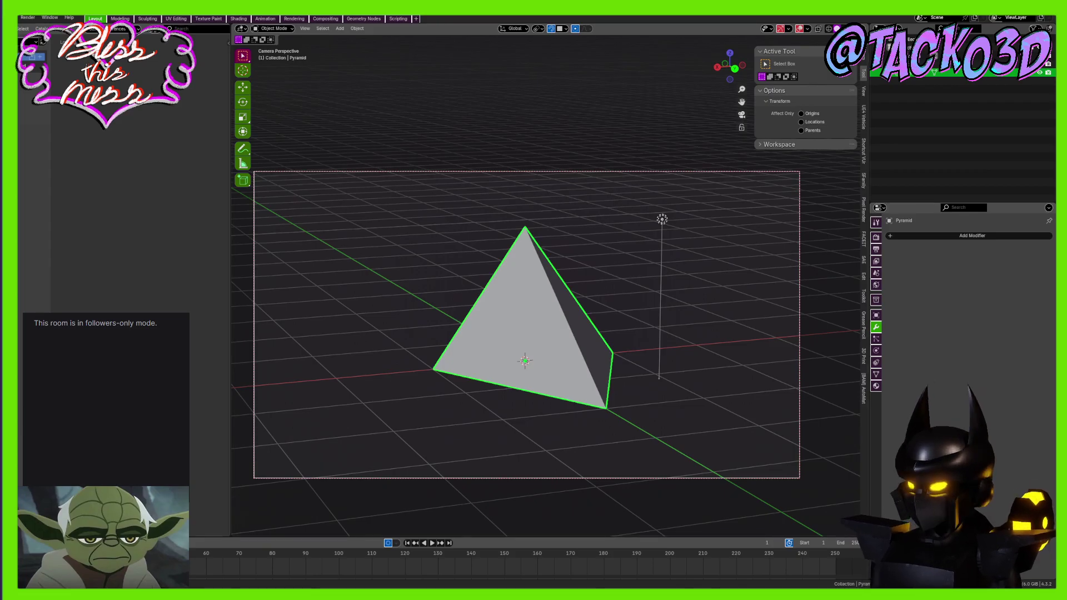
# Open the recent project file CalamityHunter_Retro.blend
pyautogui.click(2, 18)
pyautogui.moveTo(34, 44)
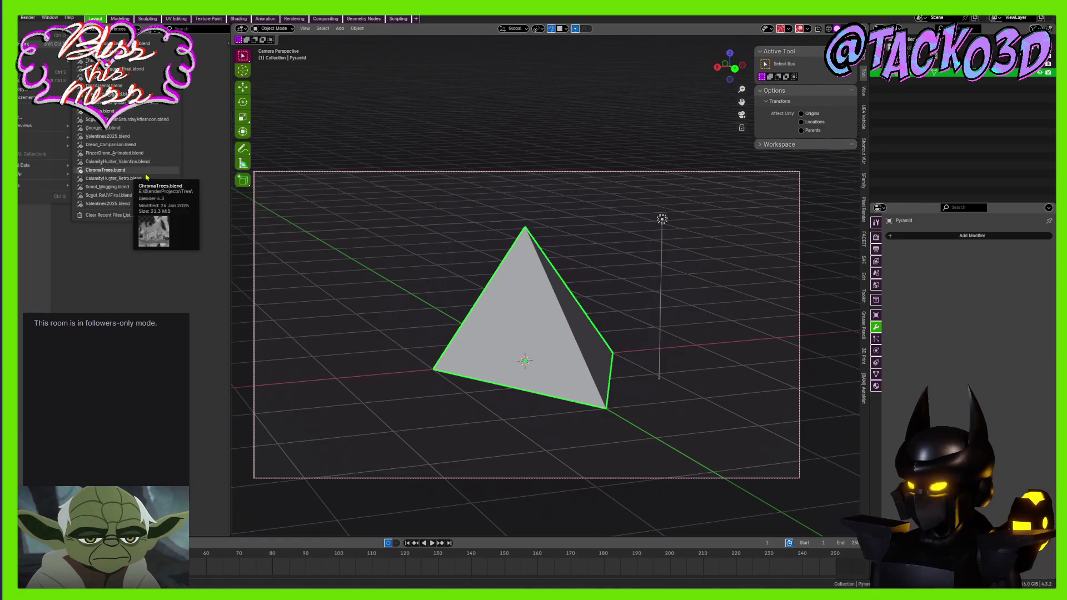
pyautogui.moveTo(149, 165)
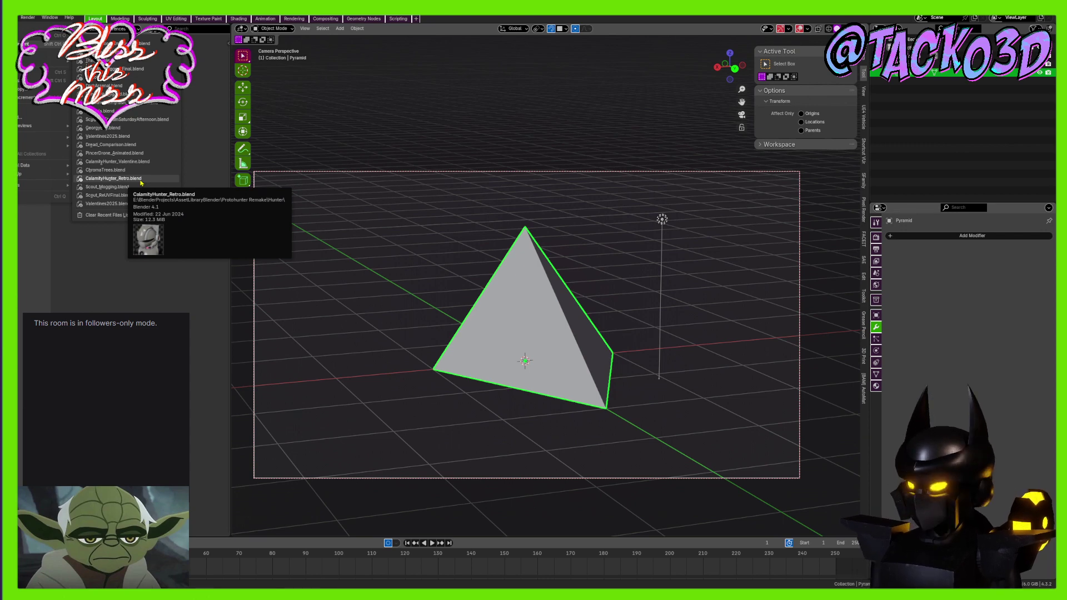
pyautogui.click(113, 178)
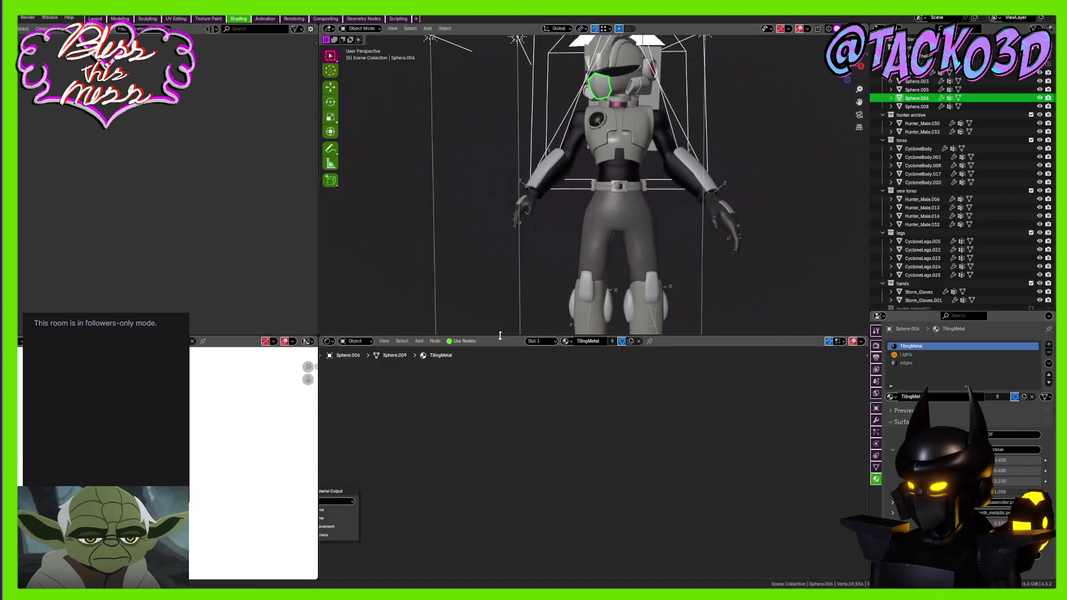
# Enlarge the 3D viewport by shrinking the node editor below it and the asset browser beside it
pyautogui.moveTo(477, 336); pyautogui.dragTo(469, 434)
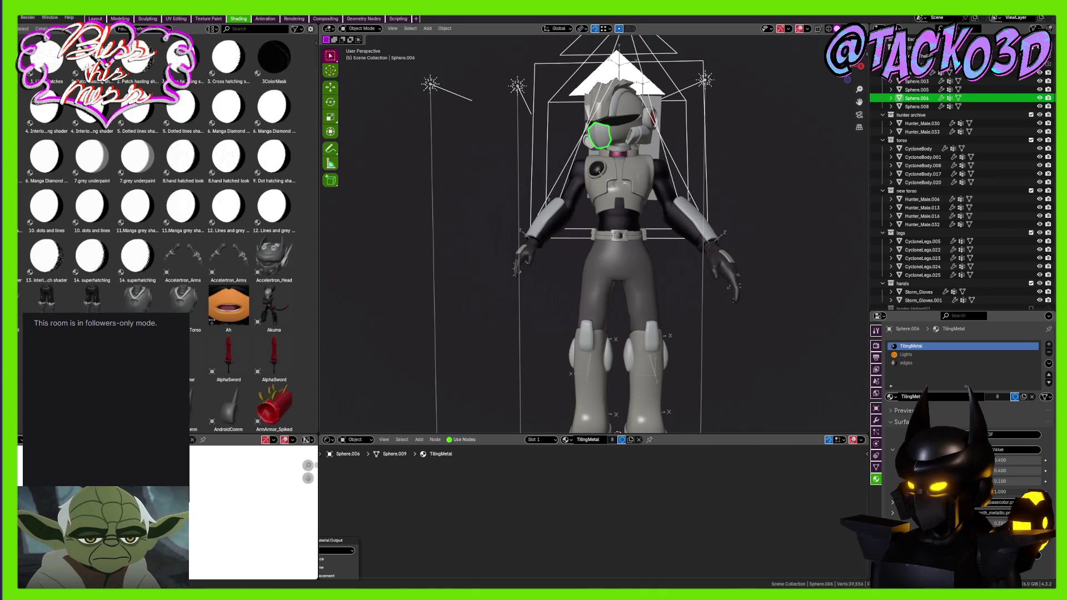
pyautogui.moveTo(319, 271); pyautogui.dragTo(210, 271)
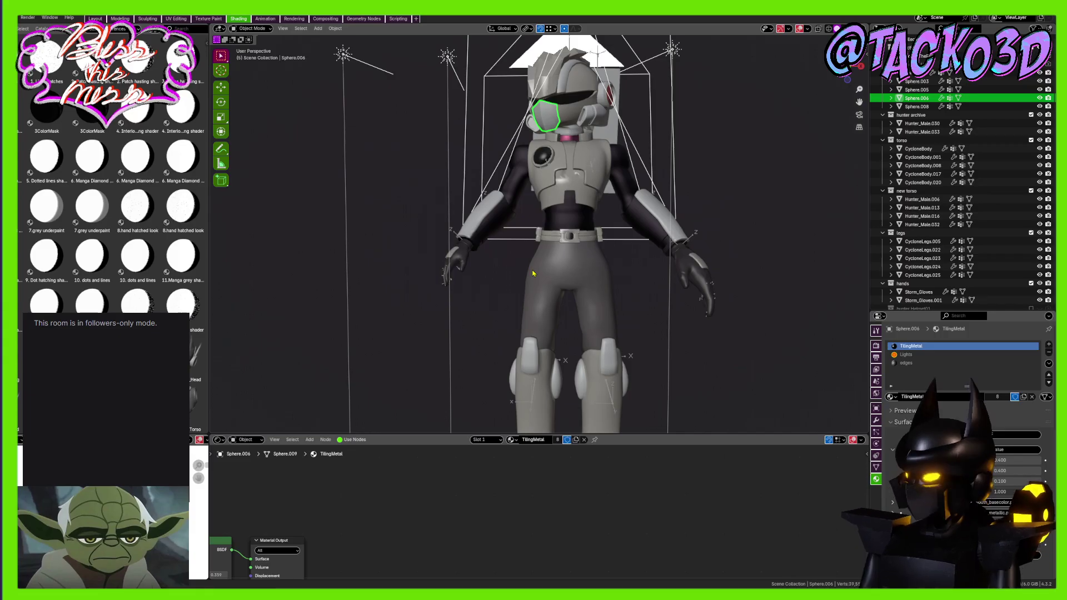
pyautogui.moveTo(752, 264); pyautogui.dragTo(653, 201, button='middle')
pyautogui.scroll(-2, 671, 204)
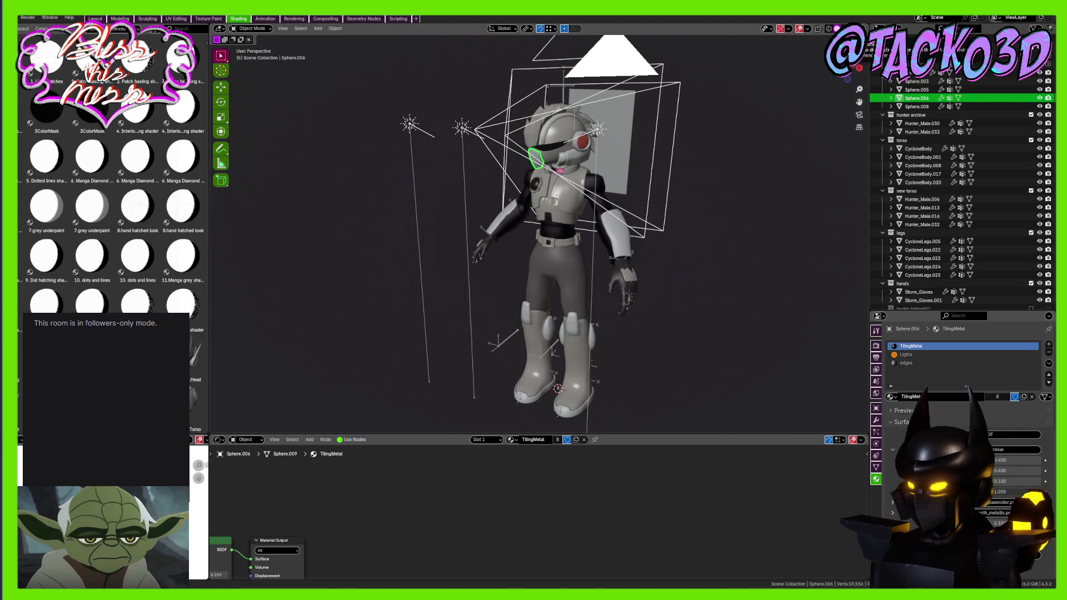
# Switch the viewport to rendered shading and examine the armored character's head and torso from the front
pyautogui.click(853, 28)
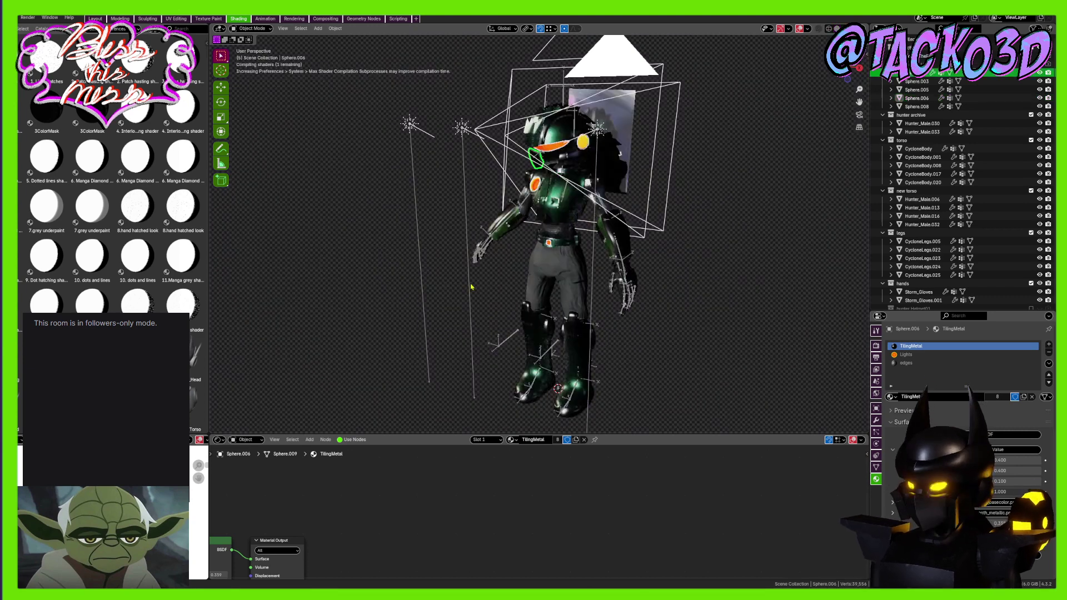
pyautogui.scroll(2, 729, 289)
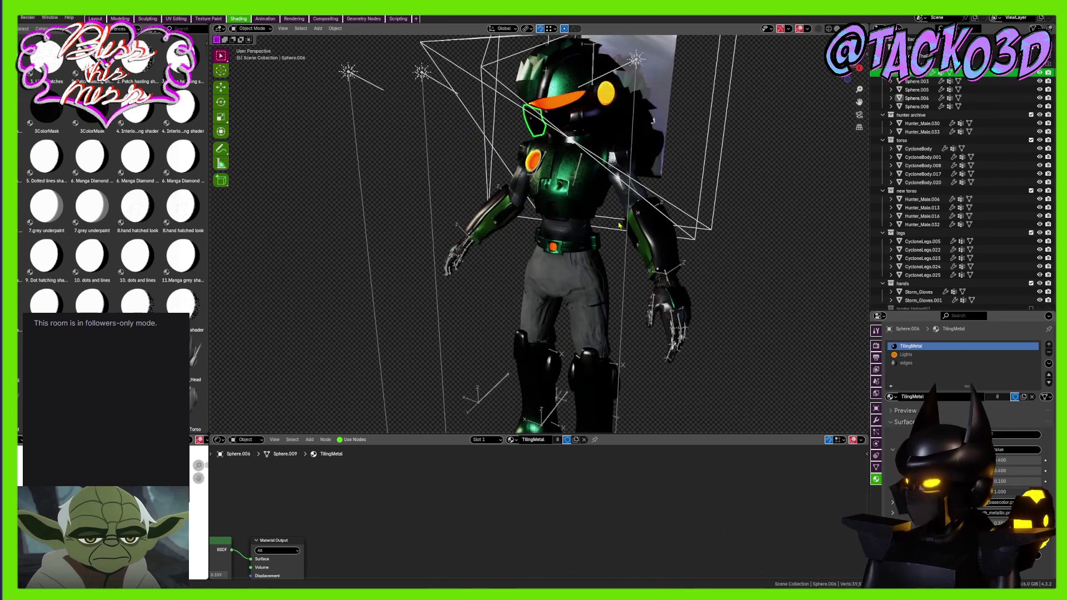
pyautogui.moveTo(576, 204); pyautogui.dragTo(663, 181, button='middle')
pyautogui.keyDown('shift'); pyautogui.moveTo(625, 128); pyautogui.dragTo(714, 194, button='middle'); pyautogui.keyUp('shift')
pyautogui.scroll(2, 555, 239)
pyautogui.scroll(1, 528, 227)
# Try to duplicate the BeforeTheFall reference image plane and place the copy beside the character's head
pyautogui.click(586, 178)
pyautogui.hotkey('shift', 'd')
pyautogui.click(503, 199)
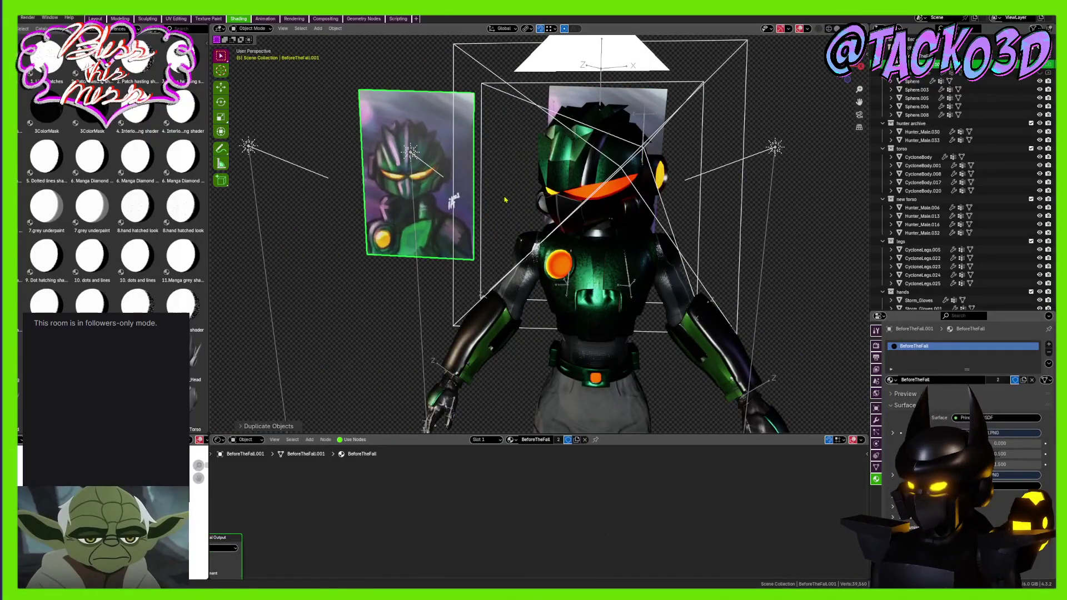
pyautogui.moveTo(503, 199); pyautogui.dragTo(585, 256, button='middle')
# Switch to the Animation workspace and undo the duplication of the reference image plane
pyautogui.click(264, 19)
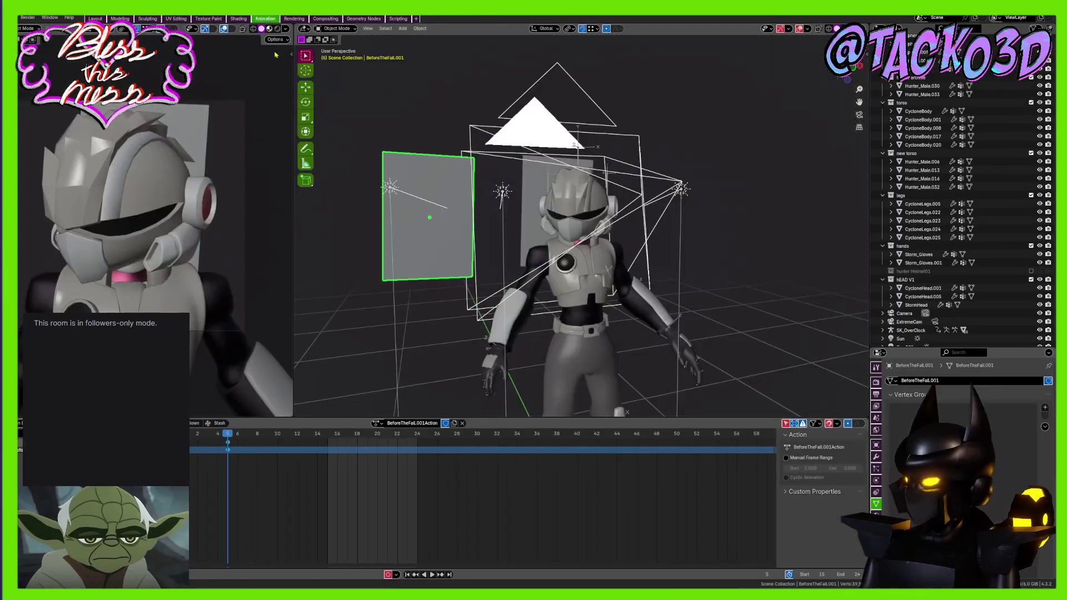
pyautogui.hotkey('ctrl', 'z')
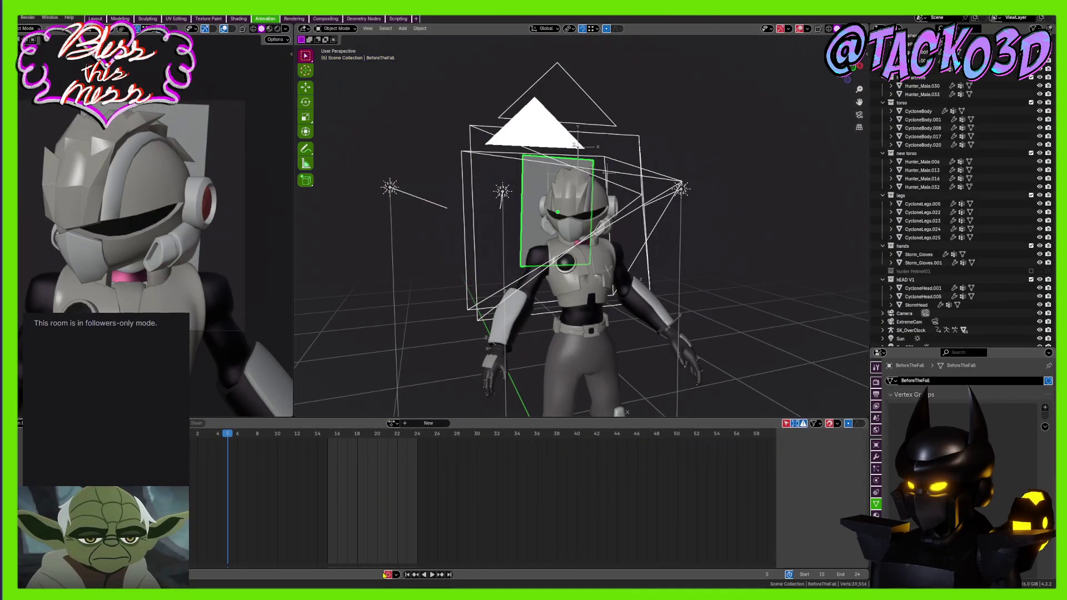
# Duplicate the BeforeTheFall reference image plane and place the copy to the side of the character
pyautogui.moveTo(655, 214); pyautogui.dragTo(626, 234, button='middle')
pyautogui.press('g')
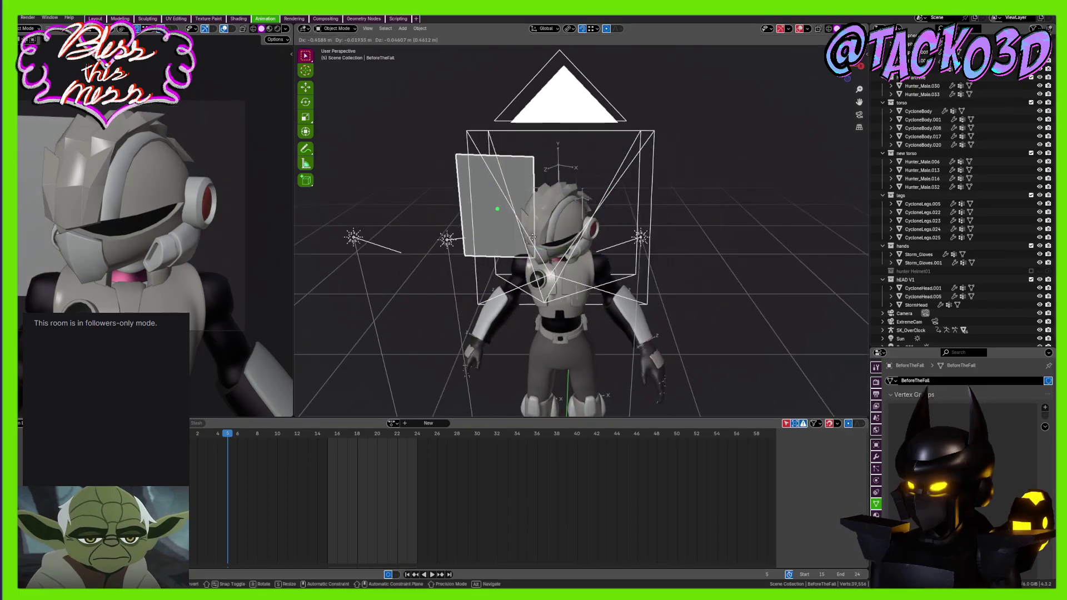
pyautogui.rightClick(617, 236)
pyautogui.hotkey('shift', 'd')
pyautogui.click(499, 252)
pyautogui.moveTo(498, 251); pyautogui.dragTo(771, 46, button='middle')
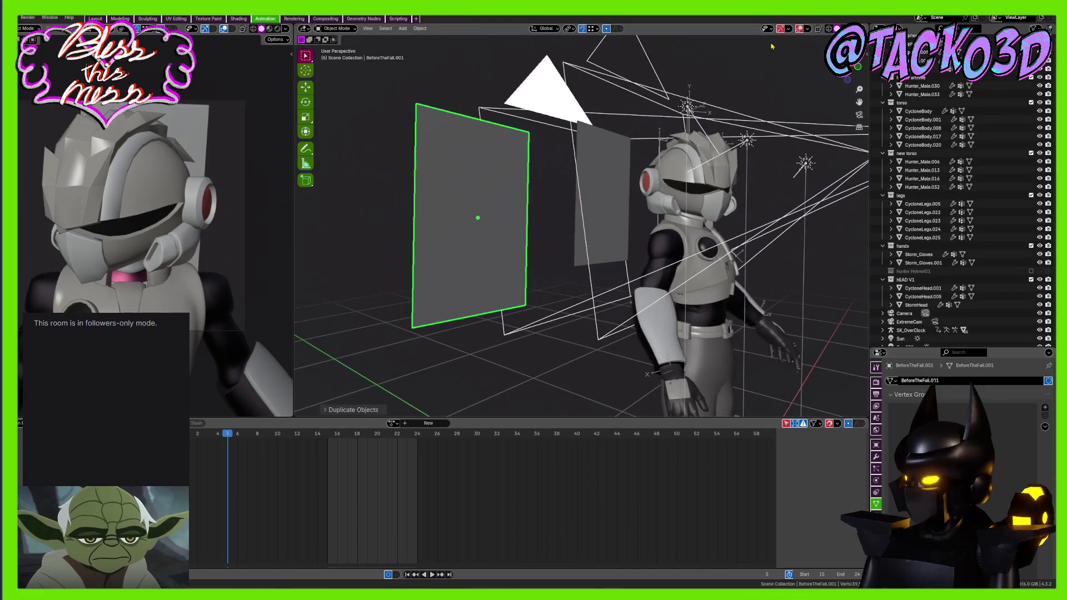
# Switch the main viewport to rendered shading and compare the character's head and chest with the reference image
pyautogui.click(853, 28)
pyautogui.moveTo(706, 183)
pyautogui.mouseDown(button='middle')
pyautogui.moveTo(466, 264)
pyautogui.moveTo(638, 240)
pyautogui.moveTo(484, 235)
pyautogui.moveTo(629, 237)
pyautogui.mouseUp(button='middle')
pyautogui.scroll(2, 455, 269)
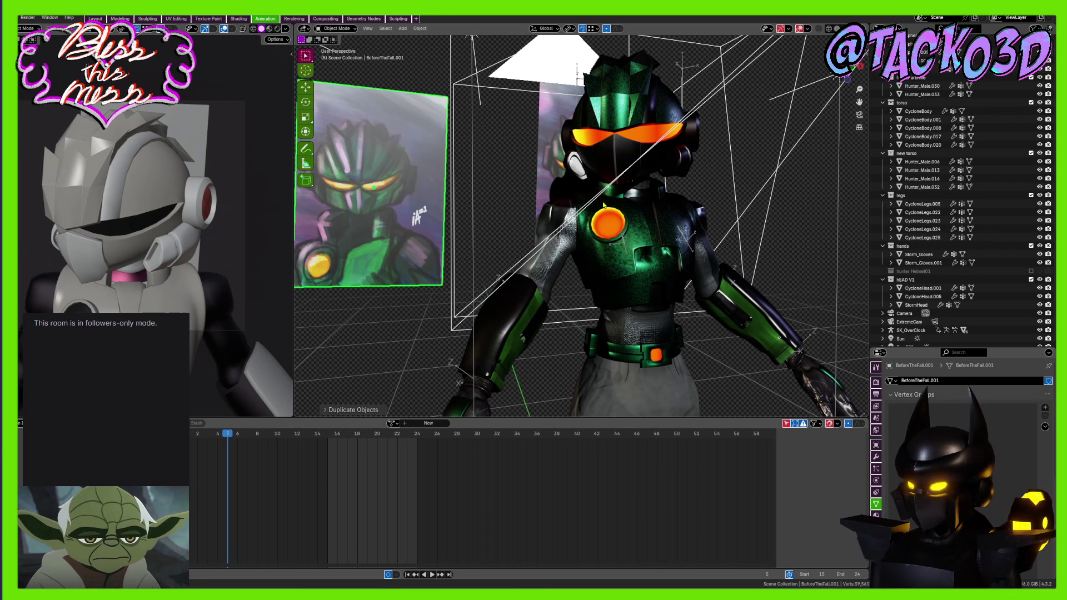
pyautogui.moveTo(603, 206); pyautogui.dragTo(662, 237, button='middle')
pyautogui.scroll(4, 663, 237)
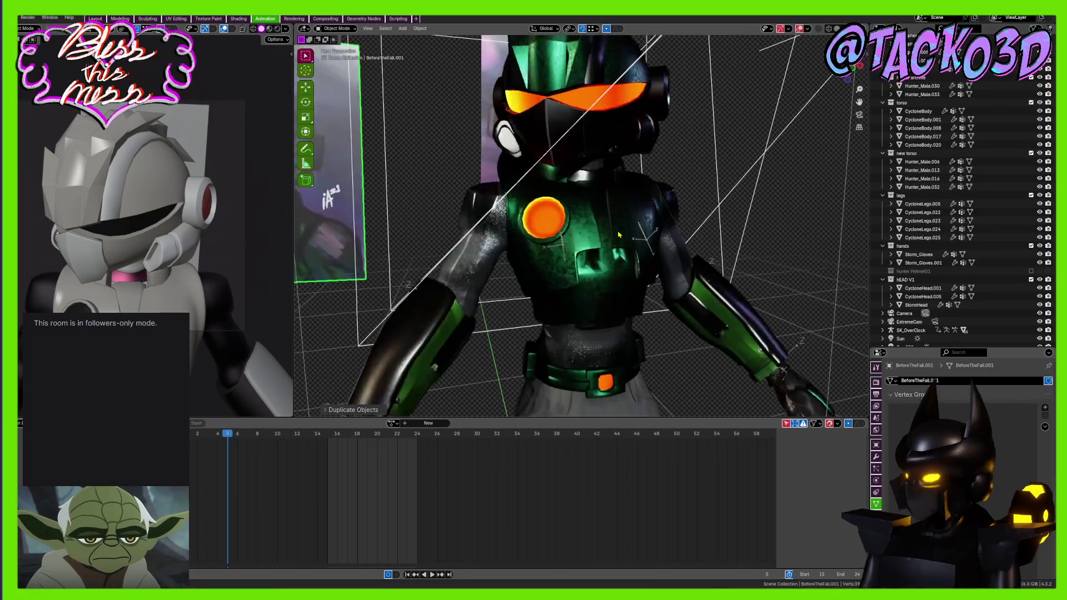
# Select the SK_OverClock armature and turn off the viewport overlays
pyautogui.click(638, 237)
pyautogui.click(640, 237)
pyautogui.scroll(2, 623, 252)
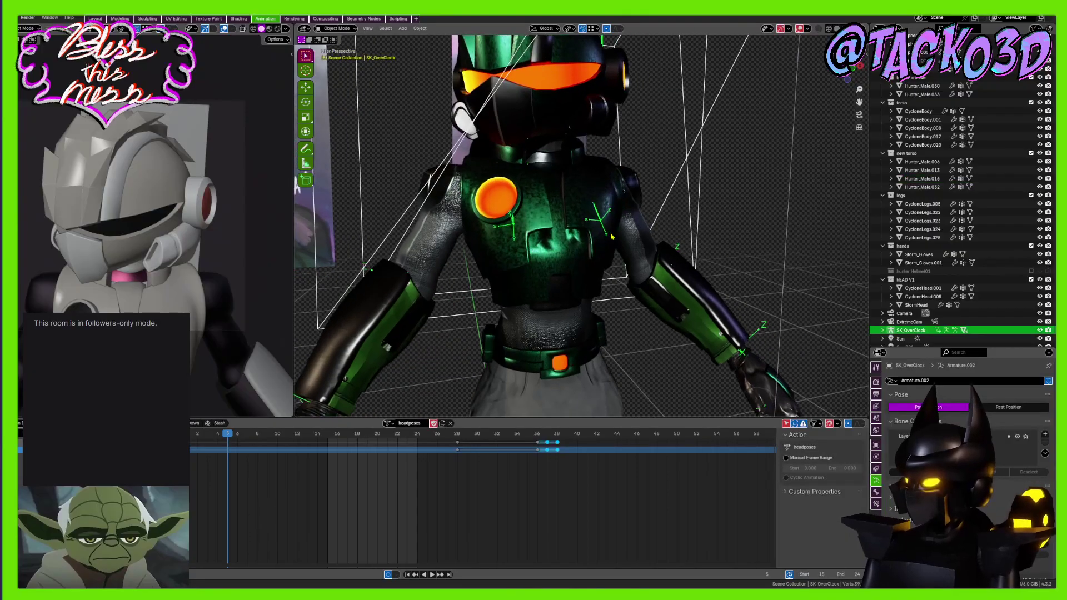
pyautogui.scroll(-3, 619, 261)
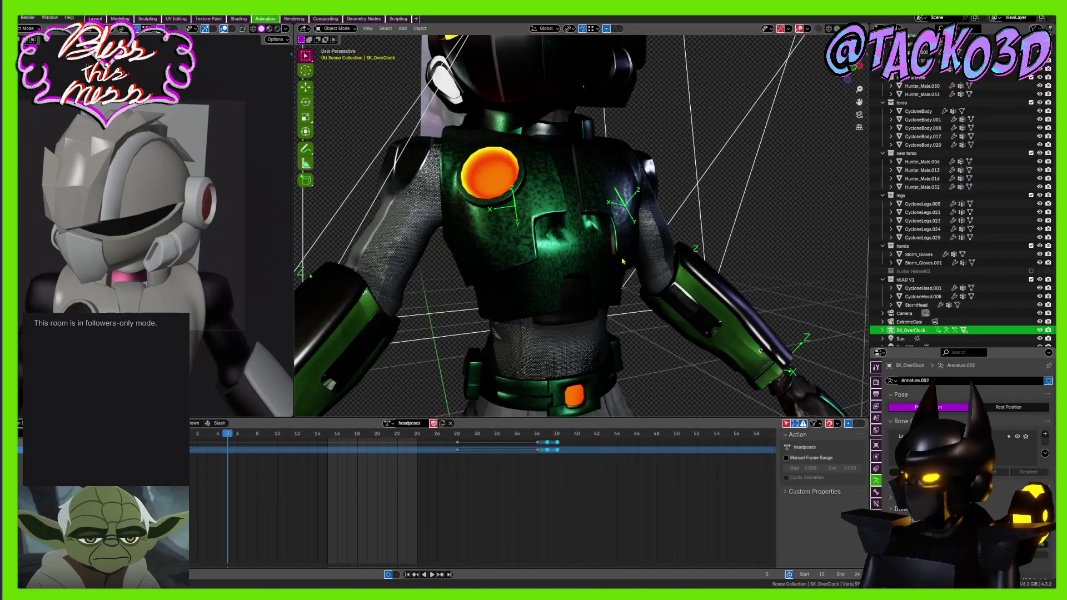
pyautogui.click(798, 29)
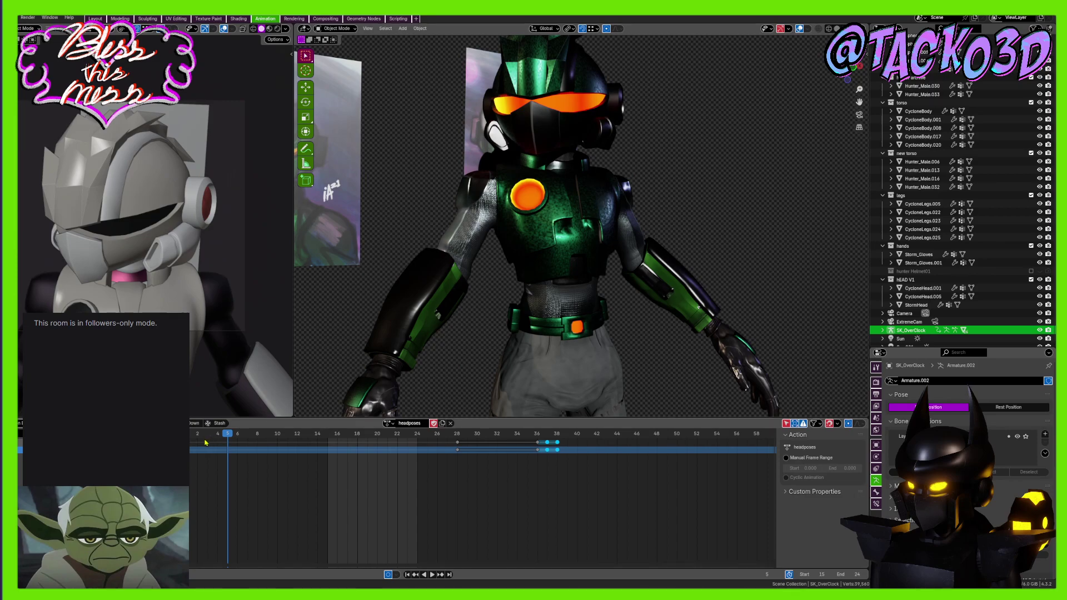
# Scrub the timeline to frame 2, switch the viewport to solid shading and examine the helmet's forms
pyautogui.moveTo(214, 438); pyautogui.dragTo(194, 442)
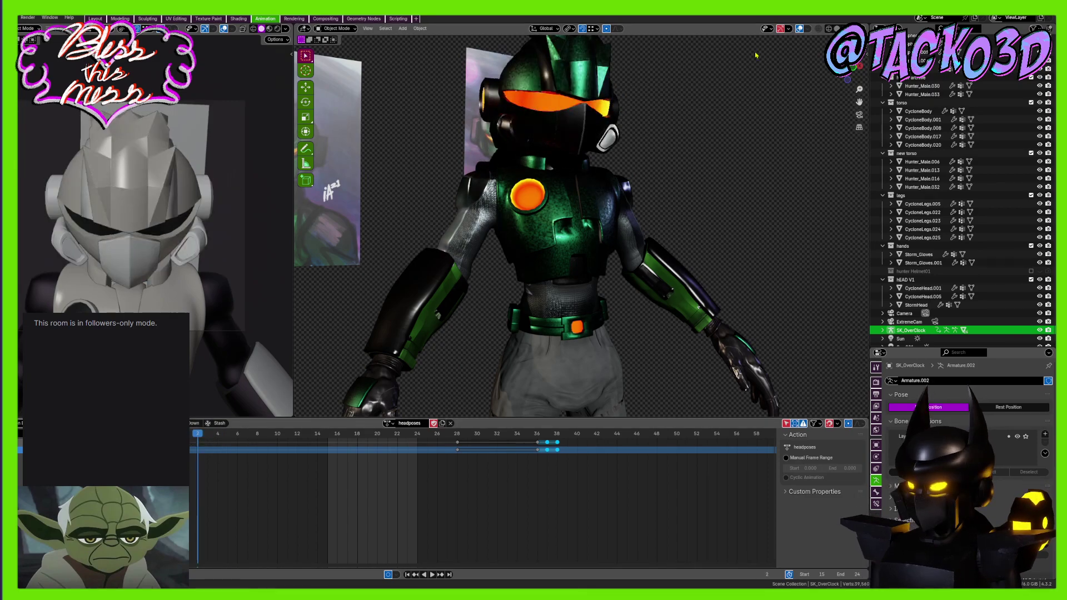
pyautogui.click(837, 28)
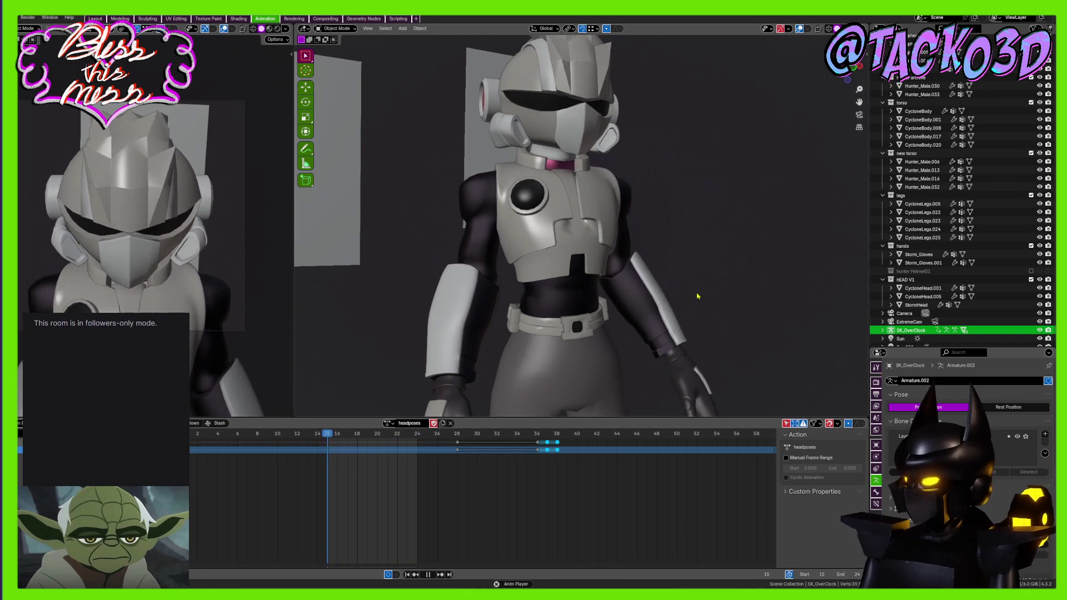
pyautogui.moveTo(582, 249); pyautogui.dragTo(584, 317, button='middle')
pyautogui.scroll(4, 582, 319)
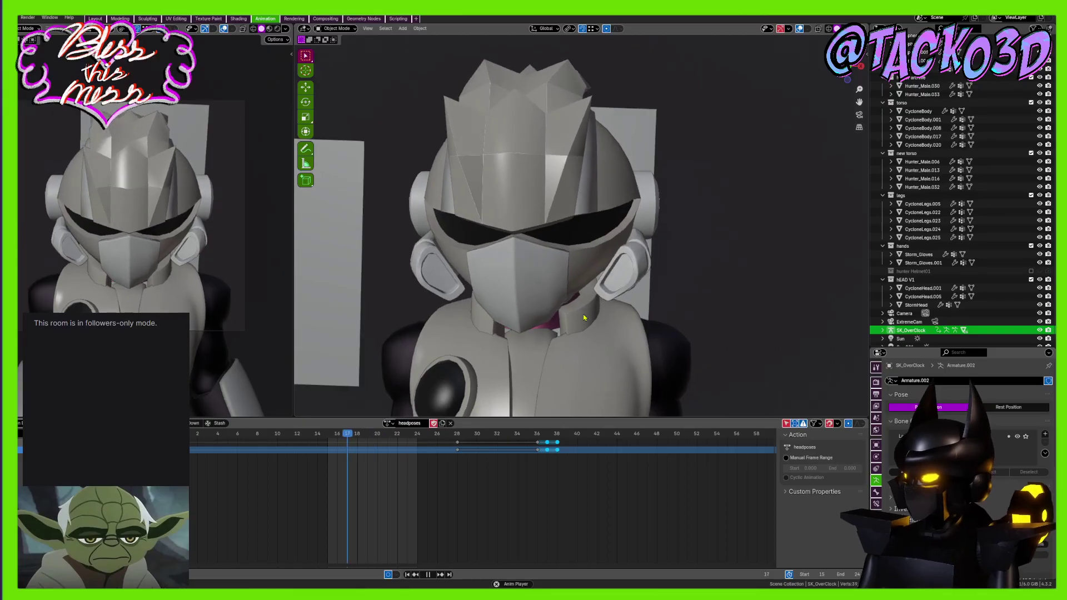
pyautogui.moveTo(588, 313)
pyautogui.mouseDown(button='middle')
pyautogui.moveTo(614, 297)
pyautogui.moveTo(626, 315)
pyautogui.moveTo(594, 346)
pyautogui.moveTo(525, 332)
pyautogui.moveTo(456, 257)
pyautogui.moveTo(669, 273)
pyautogui.moveTo(632, 274)
pyautogui.moveTo(577, 256)
pyautogui.mouseUp(button='middle')
pyautogui.scroll(-2, 607, 288)
pyautogui.scroll(2, 578, 255)
# Display the character in wireframe with X-ray off and examine the body's topology from several sides
pyautogui.click(828, 29)
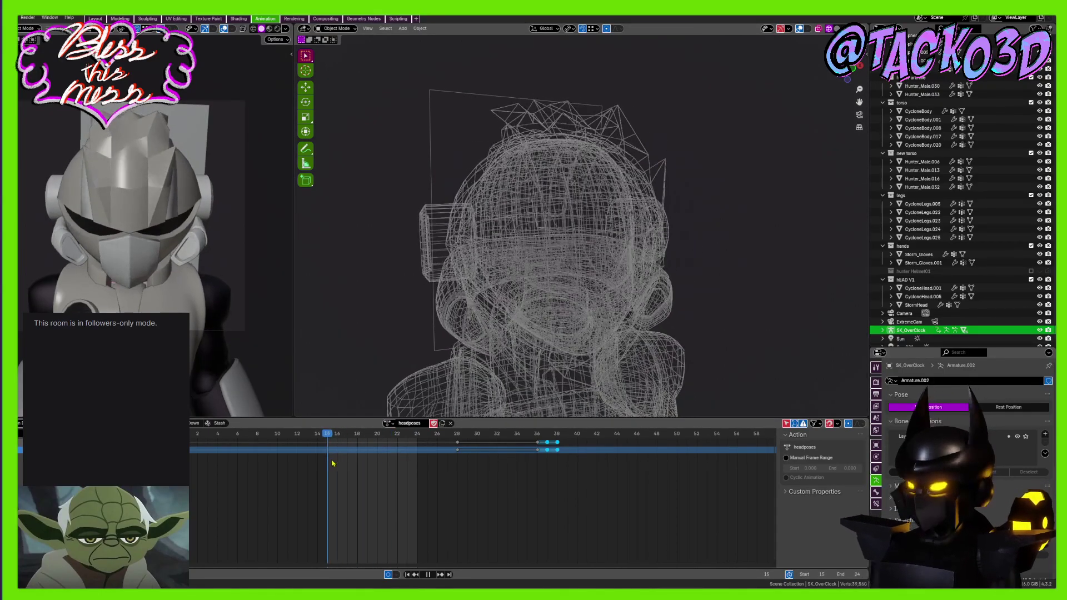
pyautogui.keyDown('shift'); pyautogui.moveTo(629, 308); pyautogui.dragTo(630, 153, button='middle'); pyautogui.keyUp('shift')
pyautogui.scroll(-5, 630, 153)
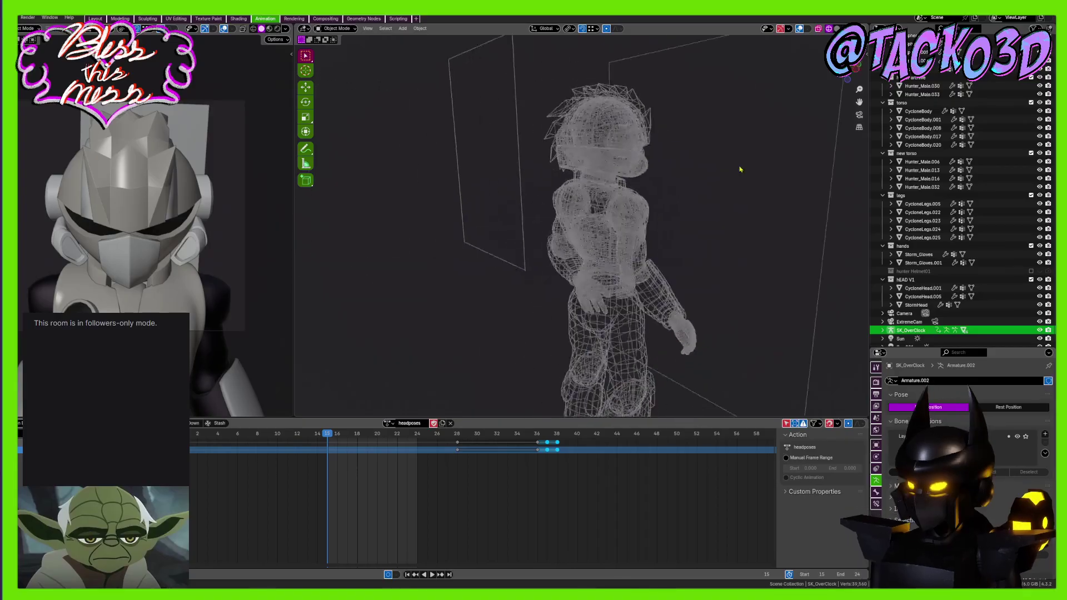
pyautogui.moveTo(739, 169); pyautogui.dragTo(595, 175, button='middle')
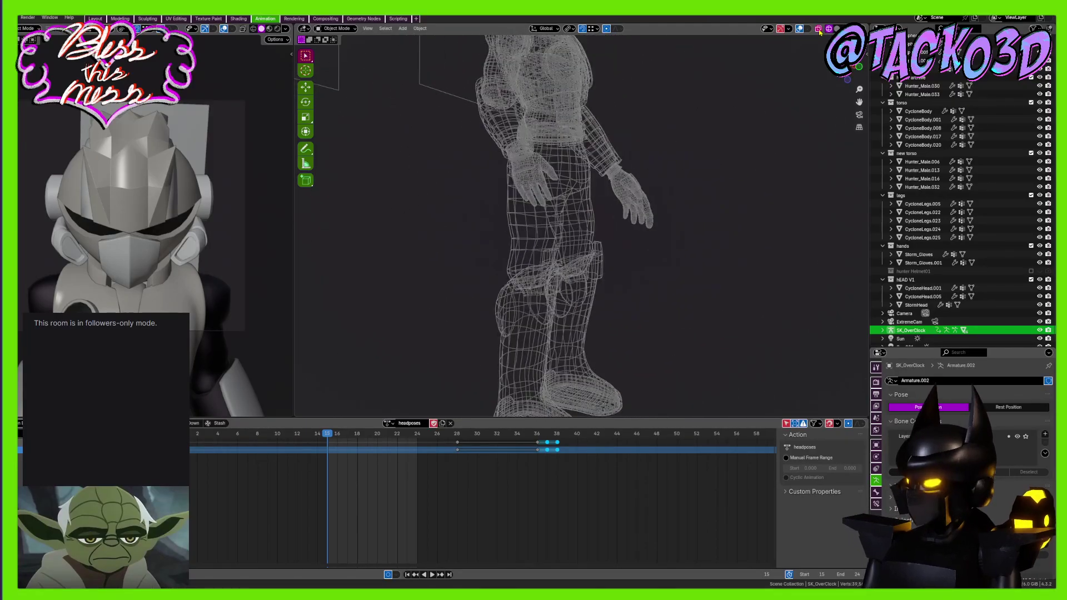
pyautogui.scroll(3, 696, 175)
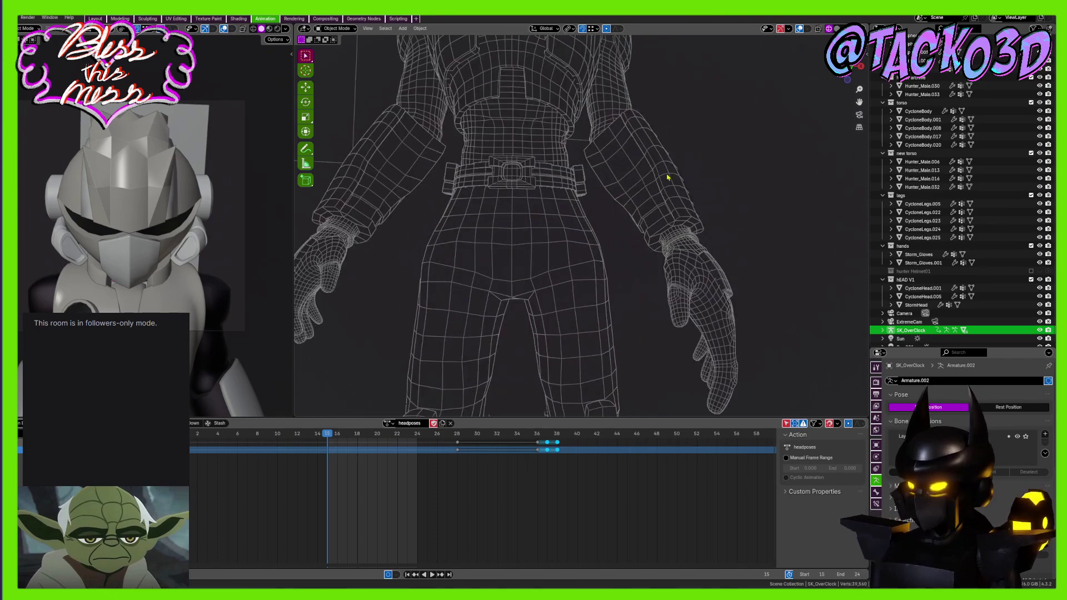
pyautogui.moveTo(696, 175); pyautogui.dragTo(614, 207, button='middle')
pyautogui.scroll(-3, 714, 225)
pyautogui.scroll(2, 598, 283)
pyautogui.scroll(-3, 592, 188)
pyautogui.moveTo(715, 206); pyautogui.dragTo(518, 231, button='middle')
pyautogui.scroll(2, 572, 242)
# Select the character's boots and examine their wireframe from the side
pyautogui.click(593, 241)
pyautogui.keyDown('shift'); pyautogui.moveTo(553, 284); pyautogui.dragTo(590, 190, button='middle'); pyautogui.keyUp('shift')
pyautogui.click(590, 187)
pyautogui.scroll(4, 634, 222)
pyautogui.click(629, 218)
pyautogui.scroll(-1, 634, 332)
pyautogui.scroll(-2, 634, 333)
pyautogui.click(586, 158)
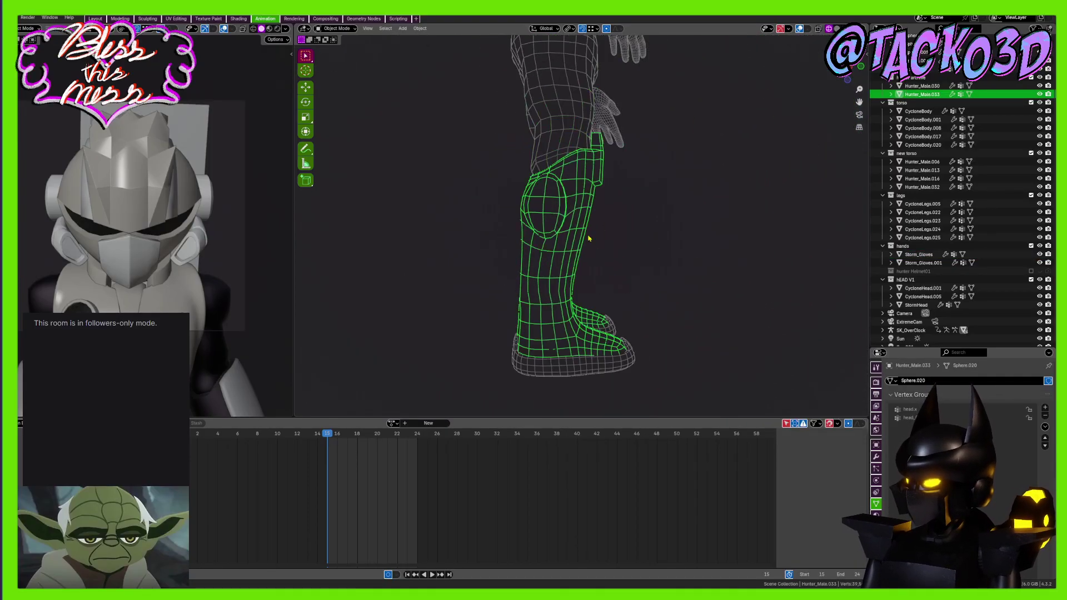
# Switch to the front view and select the trousers mesh to examine its edge flow up to the belt
pyautogui.press('KP_1')
pyautogui.scroll(-1, 595, 219)
pyautogui.keyDown('shift'); pyautogui.moveTo(595, 219); pyautogui.dragTo(566, 295, button='middle'); pyautogui.keyUp('shift')
pyautogui.click(567, 292)
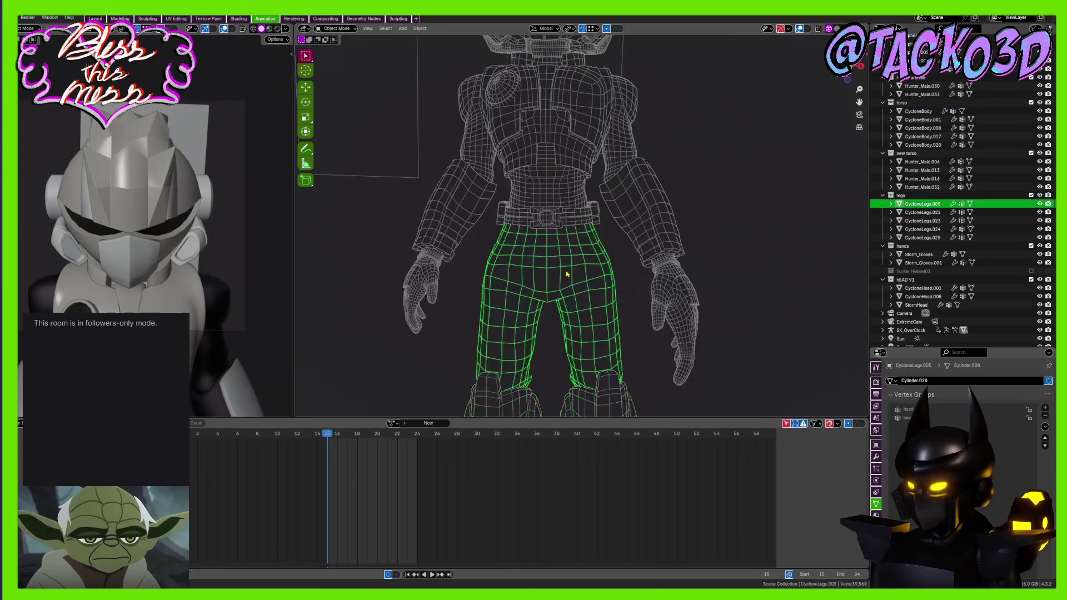
pyautogui.scroll(4, 564, 274)
pyautogui.moveTo(513, 272); pyautogui.dragTo(626, 302, button='middle')
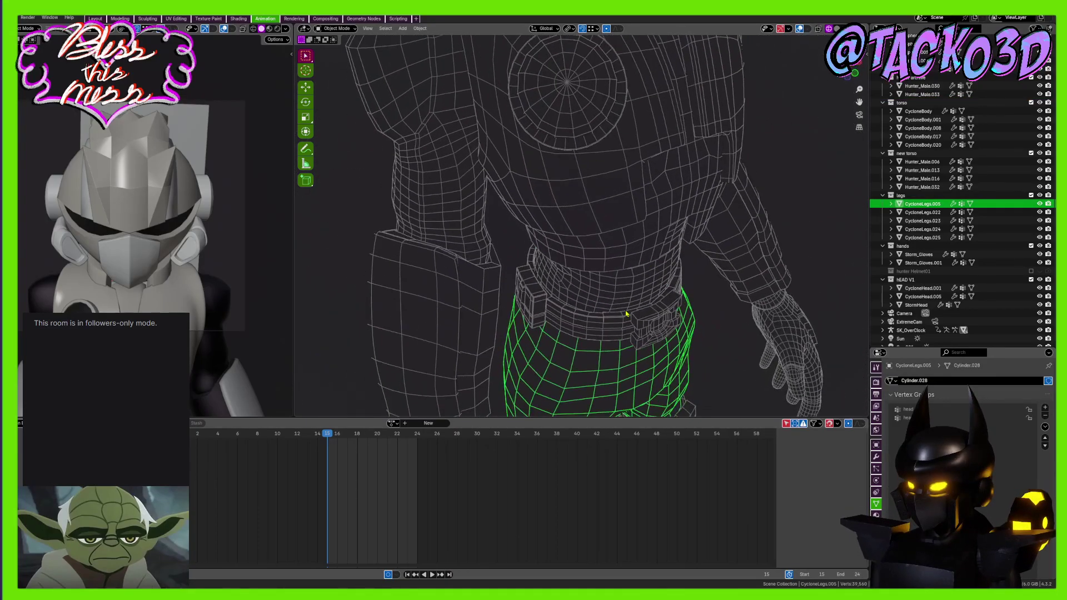
# Select the waist mesh CycloneBody and examine how it meets the torso and belt
pyautogui.click(626, 306)
pyautogui.scroll(2, 540, 258)
pyautogui.scroll(-3, 540, 257)
pyautogui.moveTo(540, 258); pyautogui.dragTo(655, 283, button='middle')
pyautogui.scroll(-2, 530, 235)
pyautogui.scroll(-2, 603, 244)
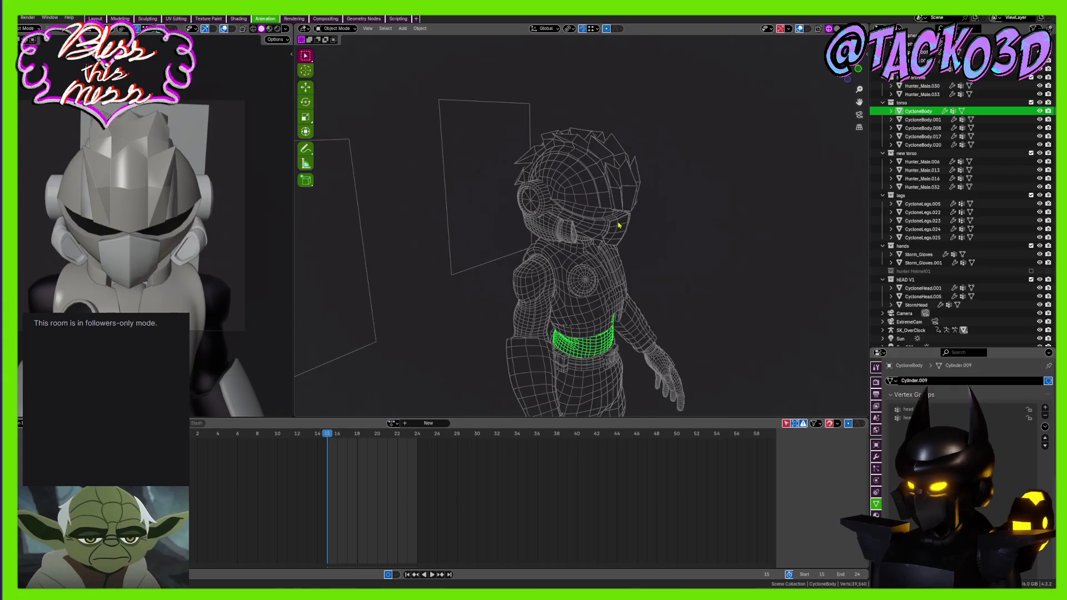
# Select the helmet's face guard and examine its wireframe up close from the side
pyautogui.moveTo(608, 259); pyautogui.dragTo(611, 222, button='middle')
pyautogui.scroll(1, 607, 281)
pyautogui.scroll(4, 564, 312)
pyautogui.scroll(6, 615, 223)
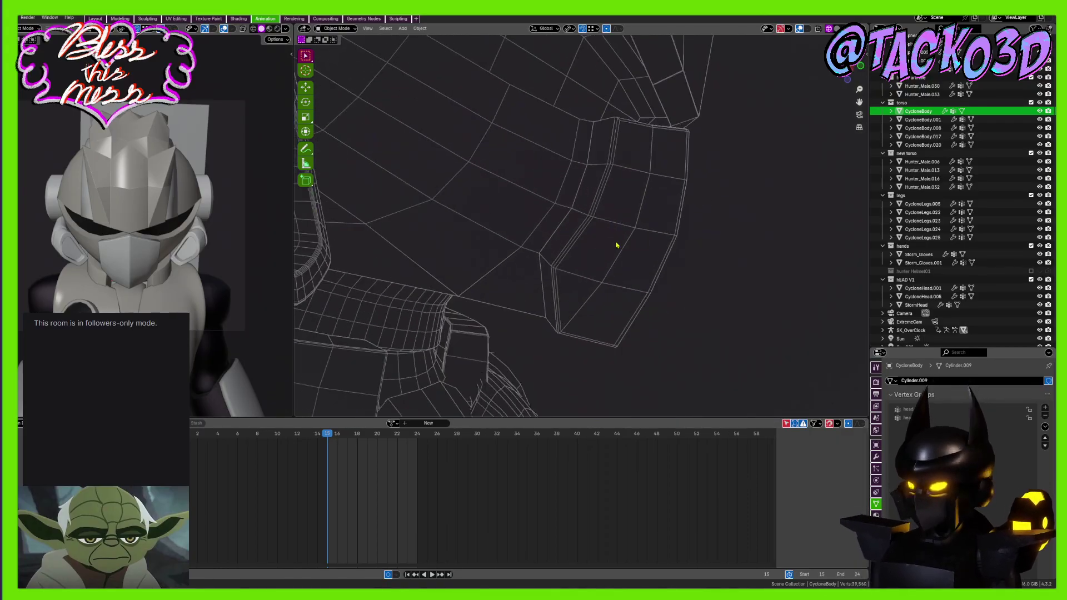
pyautogui.click(616, 245)
pyautogui.scroll(2, 623, 261)
pyautogui.click(603, 262)
pyautogui.moveTo(630, 276)
pyautogui.mouseDown(button='middle')
pyautogui.moveTo(617, 272)
pyautogui.moveTo(637, 260)
pyautogui.mouseUp(button='middle')
pyautogui.click(657, 250)
pyautogui.scroll(-4, 657, 250)
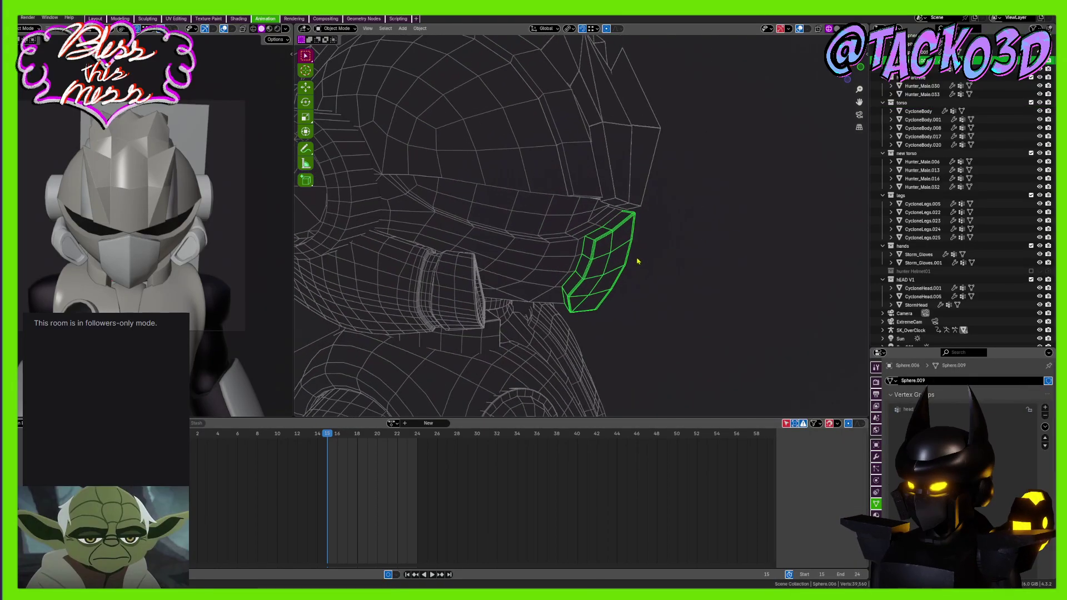
# Select the main helmet mesh and examine its edge loops behind the face guard
pyautogui.click(572, 250)
pyautogui.scroll(4, 571, 249)
pyautogui.moveTo(573, 250); pyautogui.dragTo(611, 236, button='middle')
pyautogui.scroll(-3, 616, 234)
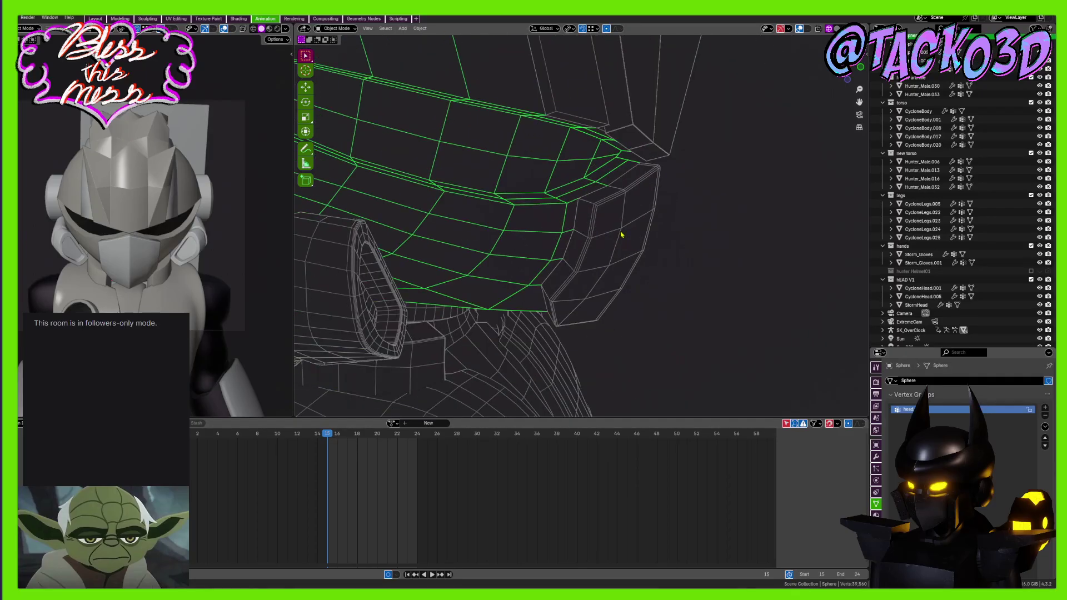
# Reselect the face guard and view it against the whole character's wireframe
pyautogui.click(621, 233)
pyautogui.click(604, 237)
pyautogui.click(603, 236)
pyautogui.scroll(-5, 612, 241)
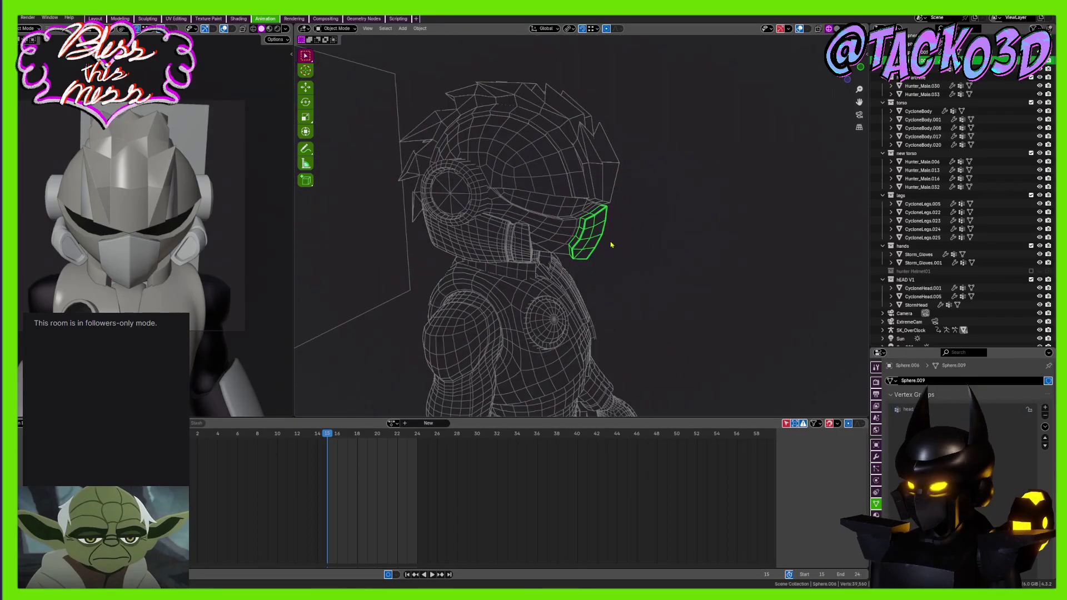
pyautogui.moveTo(612, 241); pyautogui.dragTo(529, 219, button='middle')
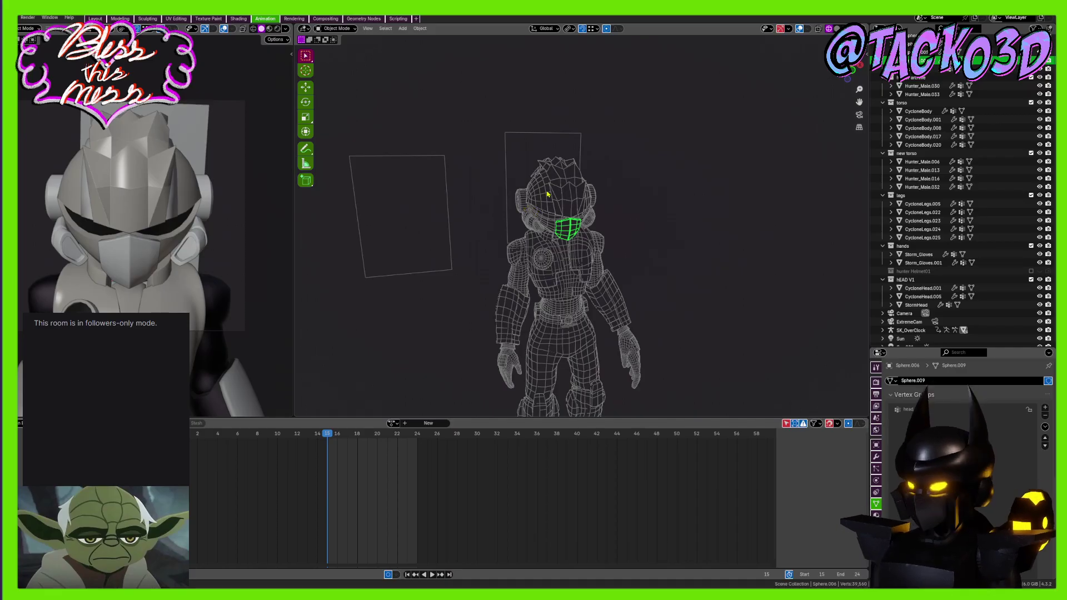
pyautogui.scroll(5, 645, 228)
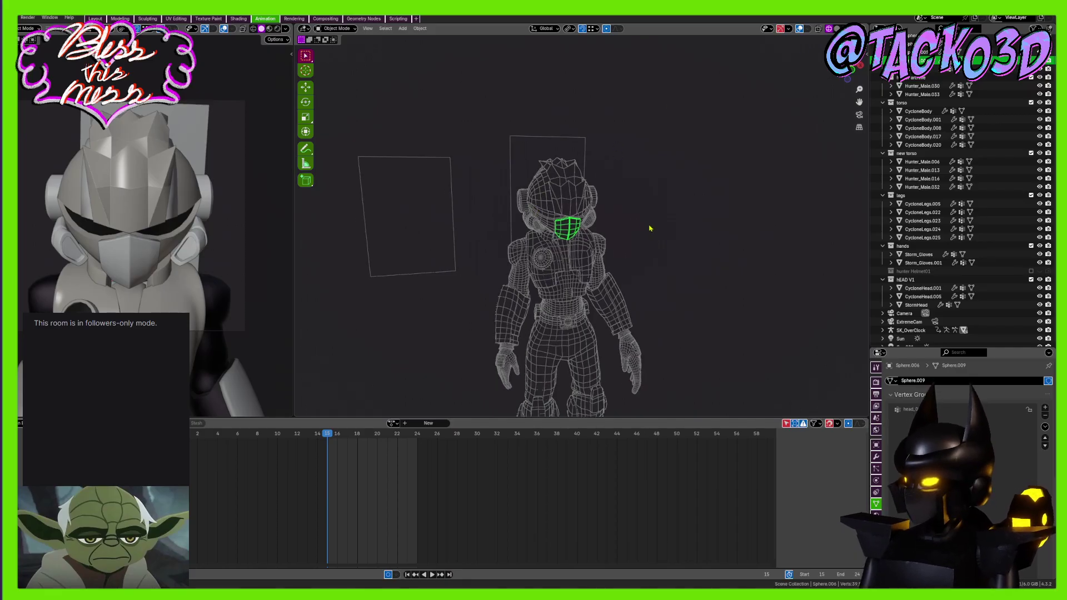
# Scrub the timeline through the poses to frame 38 and examine the character's pointing hand up close
pyautogui.moveTo(334, 442); pyautogui.dragTo(625, 531)
pyautogui.moveTo(560, 536)
pyautogui.mouseDown()
pyautogui.moveTo(300, 528)
pyautogui.moveTo(561, 516)
pyautogui.mouseUp()
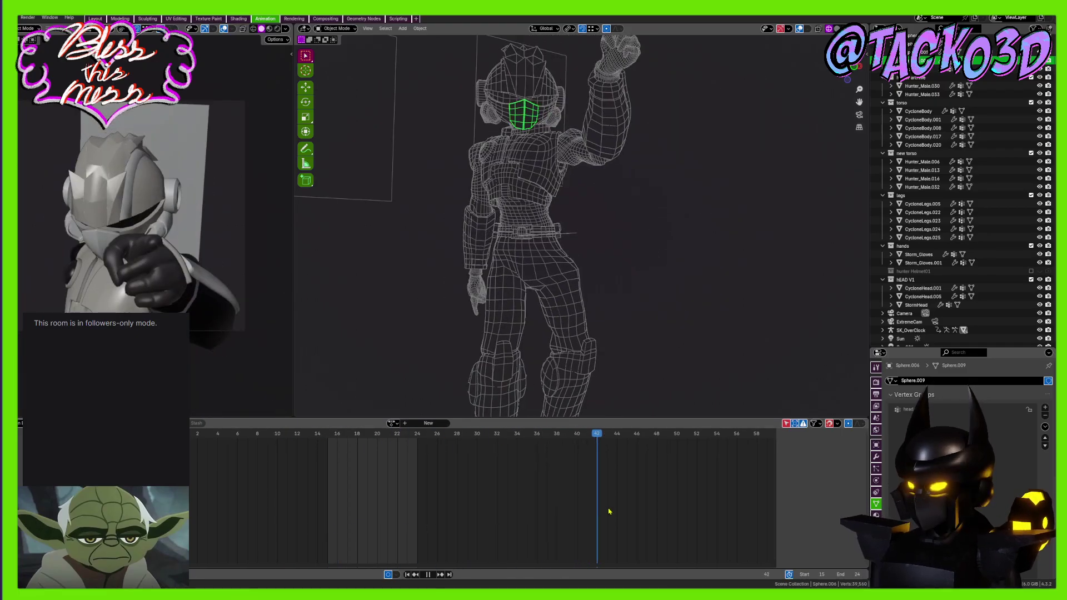
pyautogui.moveTo(640, 514); pyautogui.dragTo(556, 511)
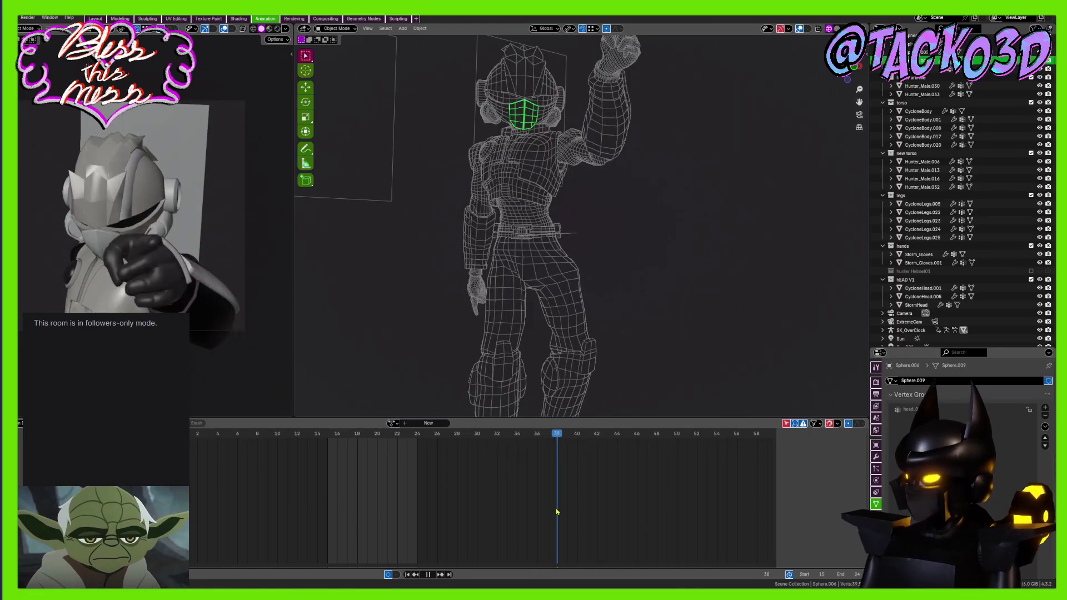
pyautogui.scroll(3, 199, 302)
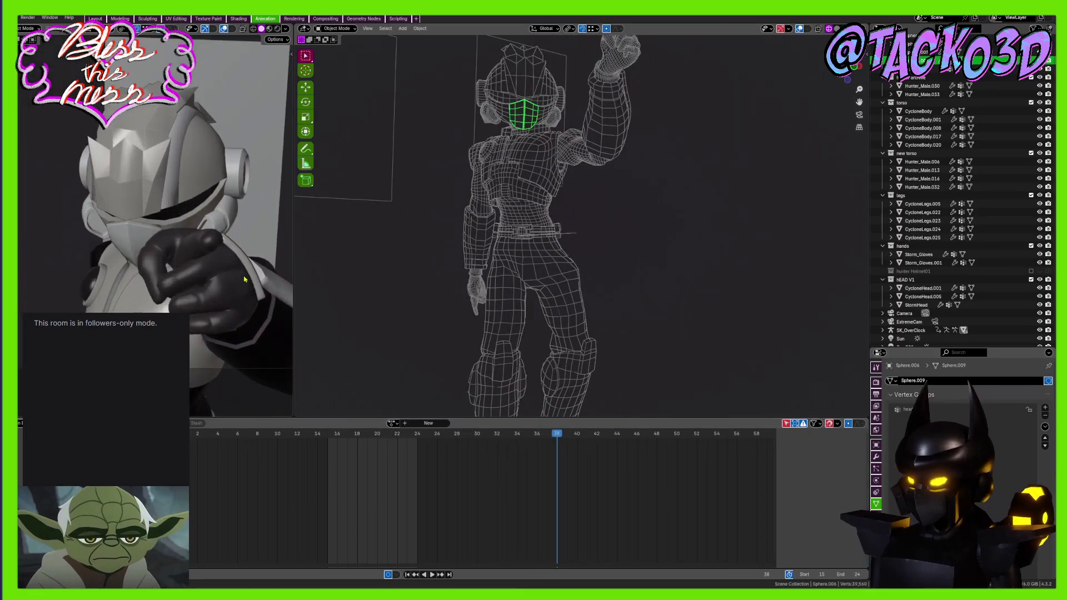
pyautogui.scroll(-3, 244, 279)
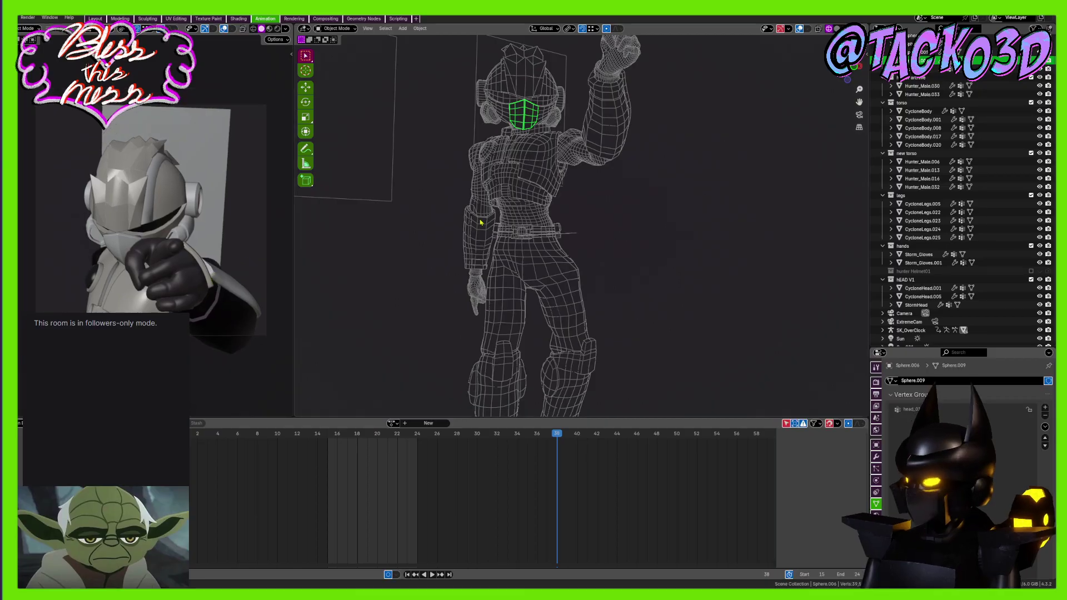
# Examine how the wireframe deforms at the shoulder and torso with the arm raised
pyautogui.scroll(1, 482, 221)
pyautogui.keyDown('shift'); pyautogui.moveTo(572, 189); pyautogui.dragTo(570, 243, button='middle'); pyautogui.keyUp('shift')
pyautogui.moveTo(557, 213); pyautogui.dragTo(605, 240, button='middle')
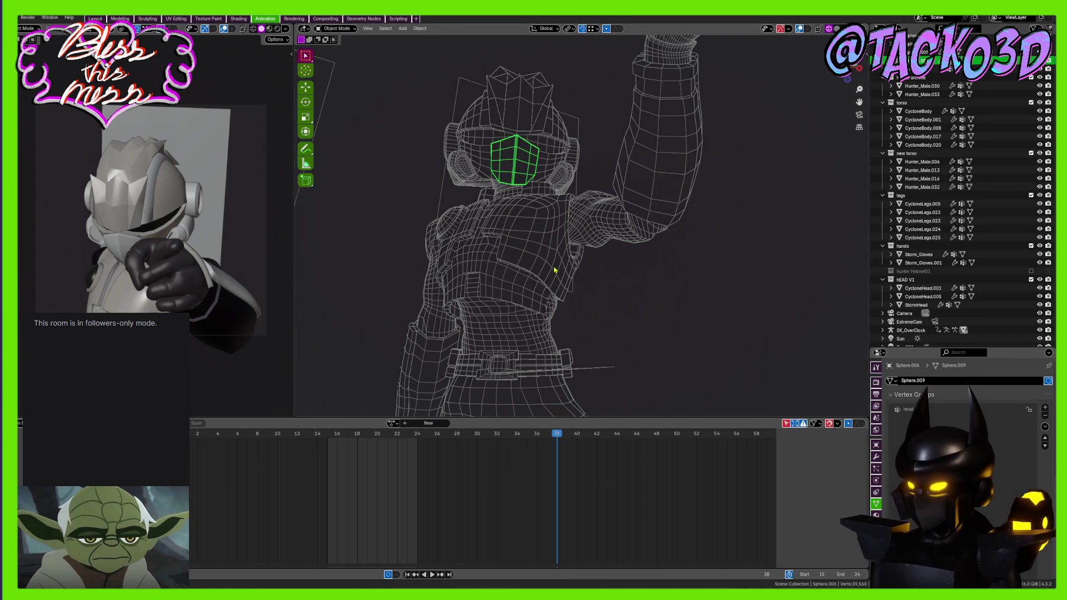
pyautogui.scroll(-2, 558, 273)
pyautogui.moveTo(559, 273); pyautogui.dragTo(585, 195, button='middle')
pyautogui.moveTo(584, 194); pyautogui.dragTo(582, 256, button='middle')
# Return the timeline to frame 2 and show the viewport overlays around the wireframe character
pyautogui.moveTo(354, 436); pyautogui.dragTo(202, 466)
pyautogui.scroll(-2, 559, 222)
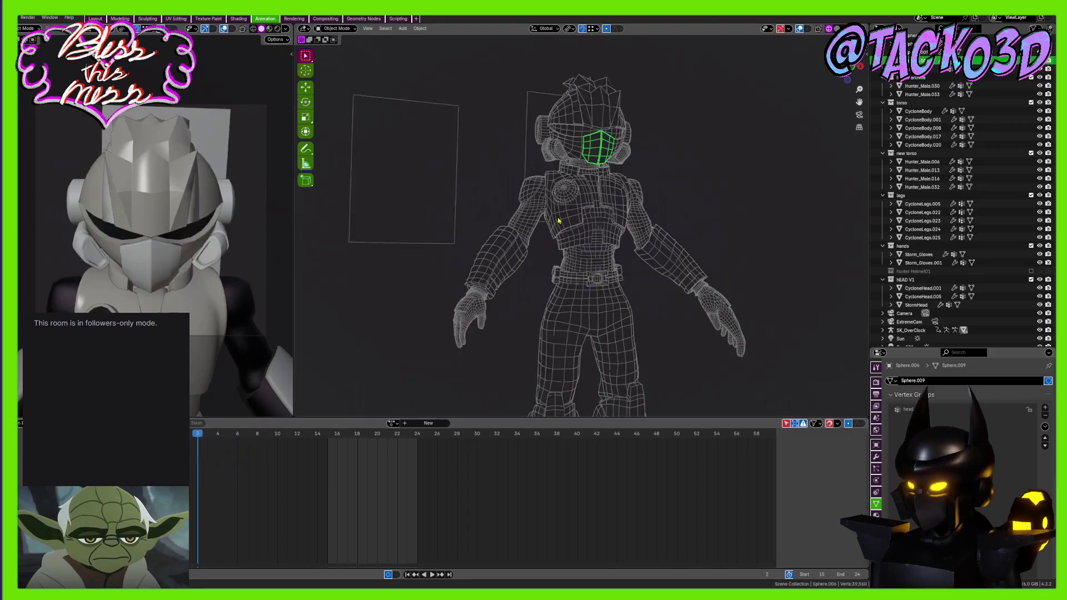
pyautogui.moveTo(694, 72); pyautogui.dragTo(698, 85, button='middle')
pyautogui.hotkey('shift', 'alt', 'z')
pyautogui.scroll(3, 708, 119)
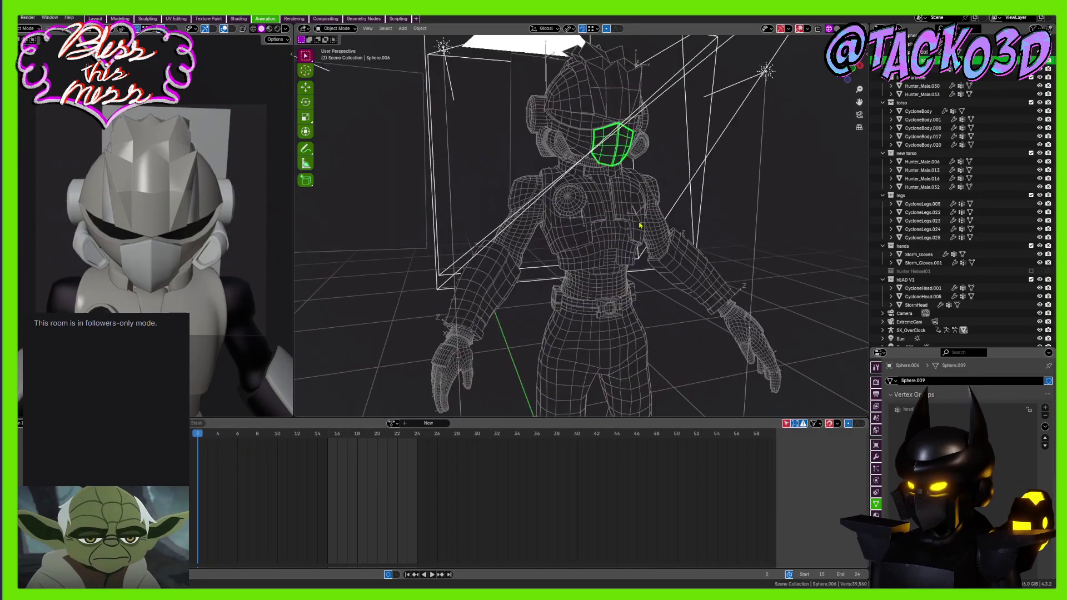
# Select the chest armor mesh Hunter_Male.032 and examine its wireframe from the side and front
pyautogui.click(637, 220)
pyautogui.moveTo(638, 220); pyautogui.dragTo(620, 226, button='middle')
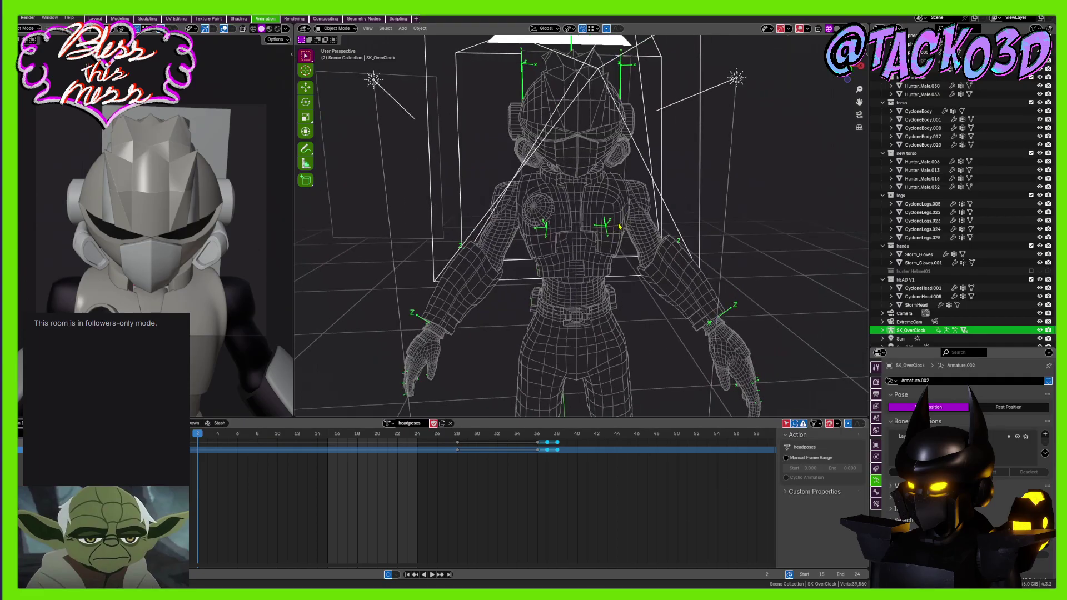
pyautogui.scroll(3, 618, 225)
pyautogui.click(621, 224)
pyautogui.moveTo(621, 223); pyautogui.dragTo(575, 243, button='middle')
pyautogui.scroll(2, 622, 221)
pyautogui.moveTo(574, 298); pyautogui.dragTo(739, 272, button='middle')
pyautogui.click(615, 254)
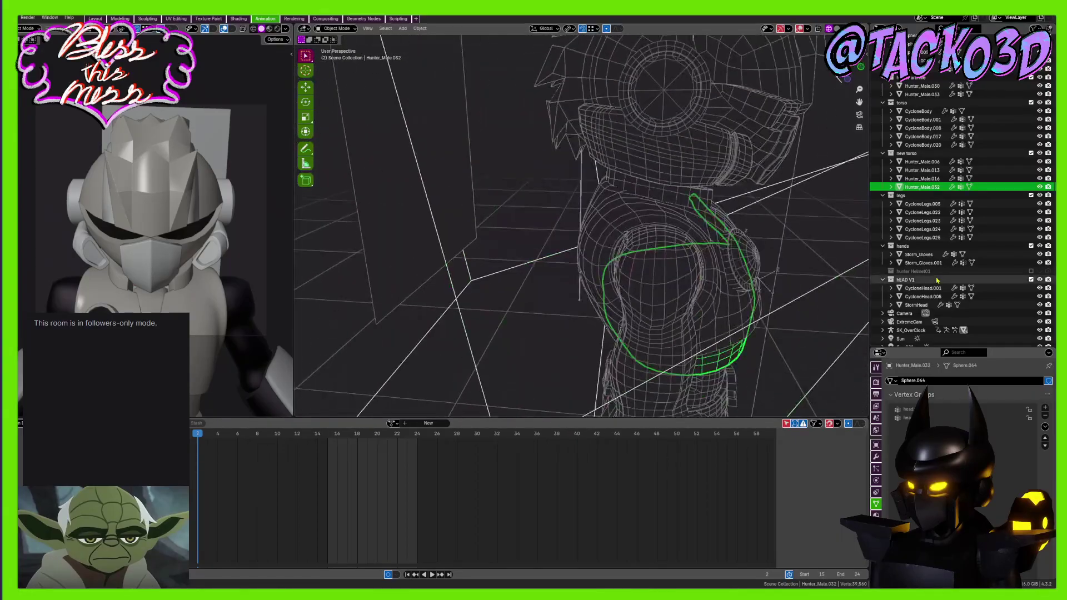
pyautogui.scroll(-2, 937, 281)
pyautogui.moveTo(858, 264); pyautogui.dragTo(783, 259, button='middle')
pyautogui.scroll(-4, 717, 263)
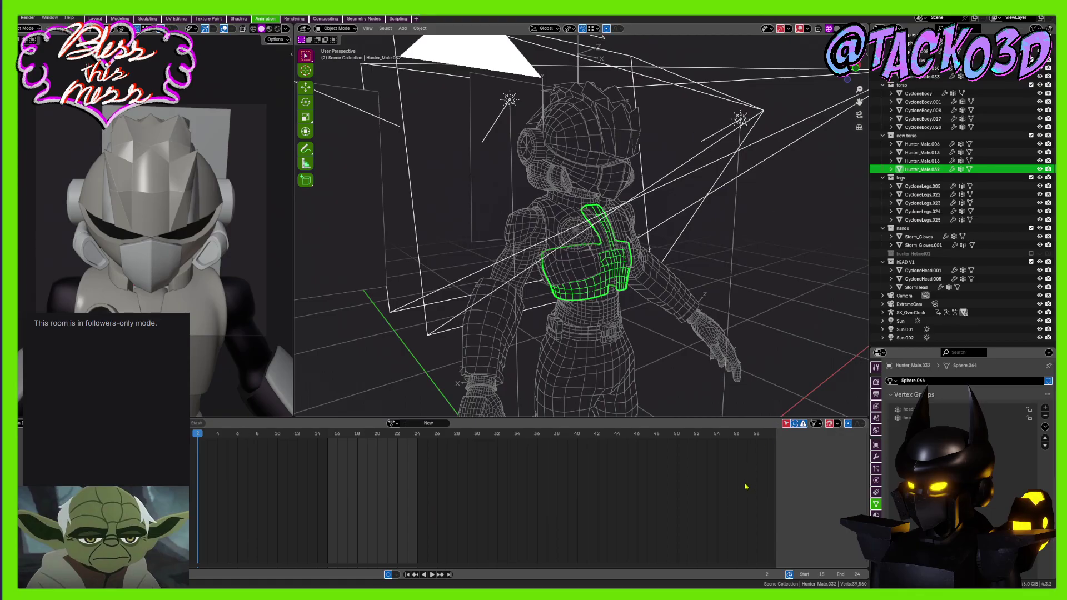
# Save the file and hide Camera, ExtremeCam and SK_OverClock from the viewport
pyautogui.hotkey('ctrl', 's')
pyautogui.scroll(-6, 672, 133)
pyautogui.moveTo(658, 167); pyautogui.dragTo(787, 281, button='middle')
pyautogui.click(585, 229)
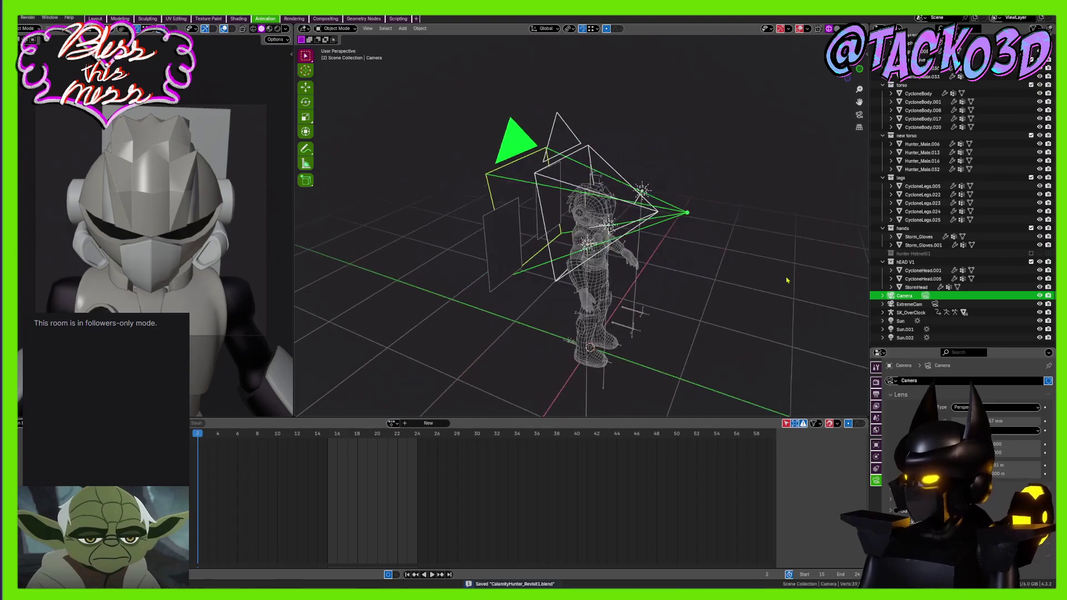
pyautogui.moveTo(1038, 295); pyautogui.dragTo(1040, 321)
# Make the Sun light unselectable in its object visibility settings
pyautogui.click(995, 323)
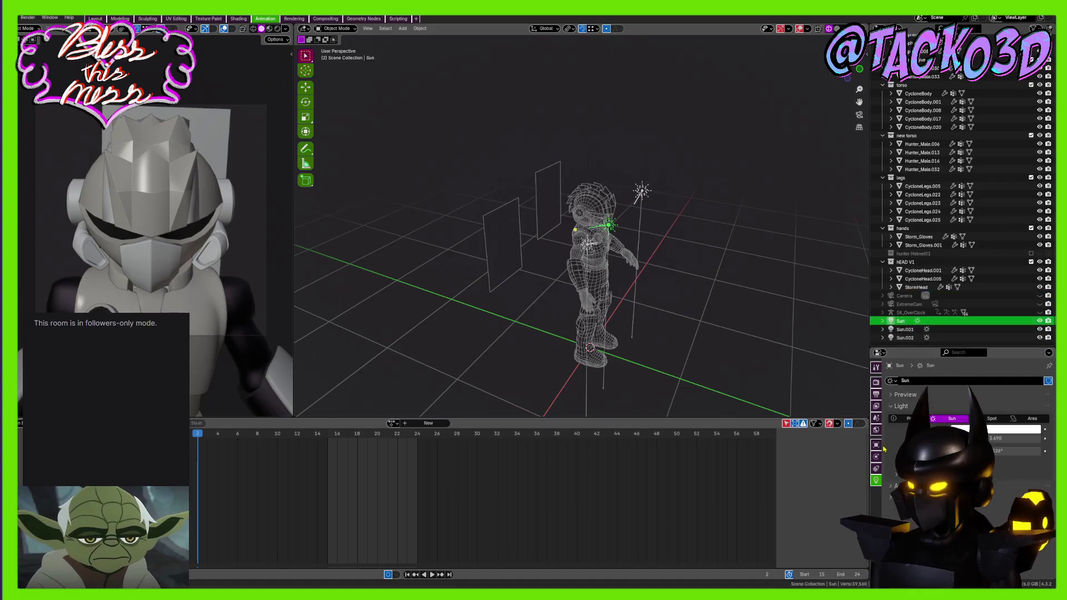
pyautogui.click(875, 383)
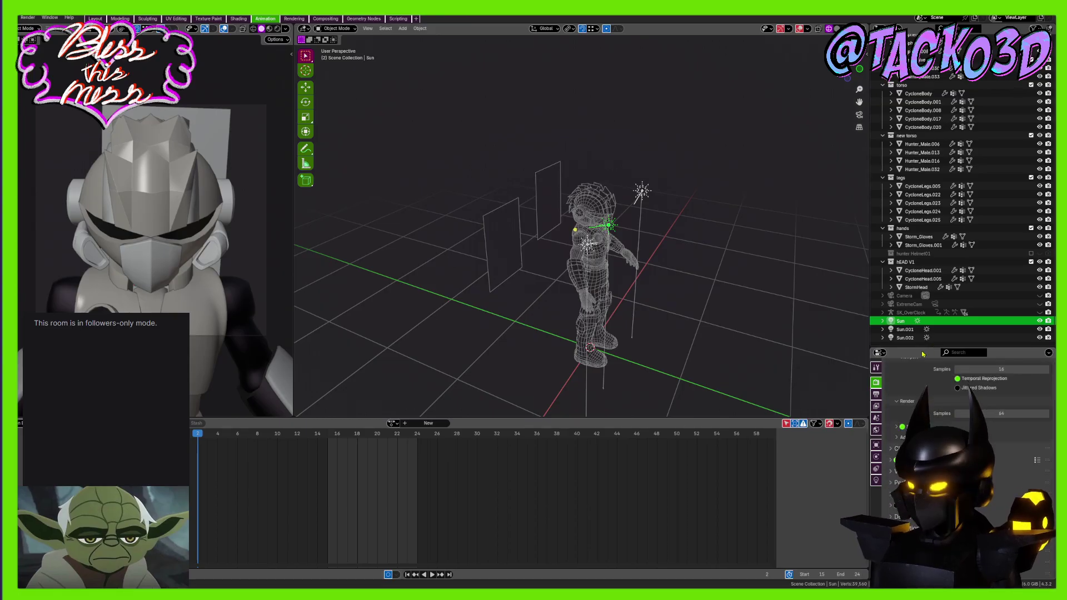
pyautogui.moveTo(922, 348); pyautogui.dragTo(883, 136)
pyautogui.click(876, 237)
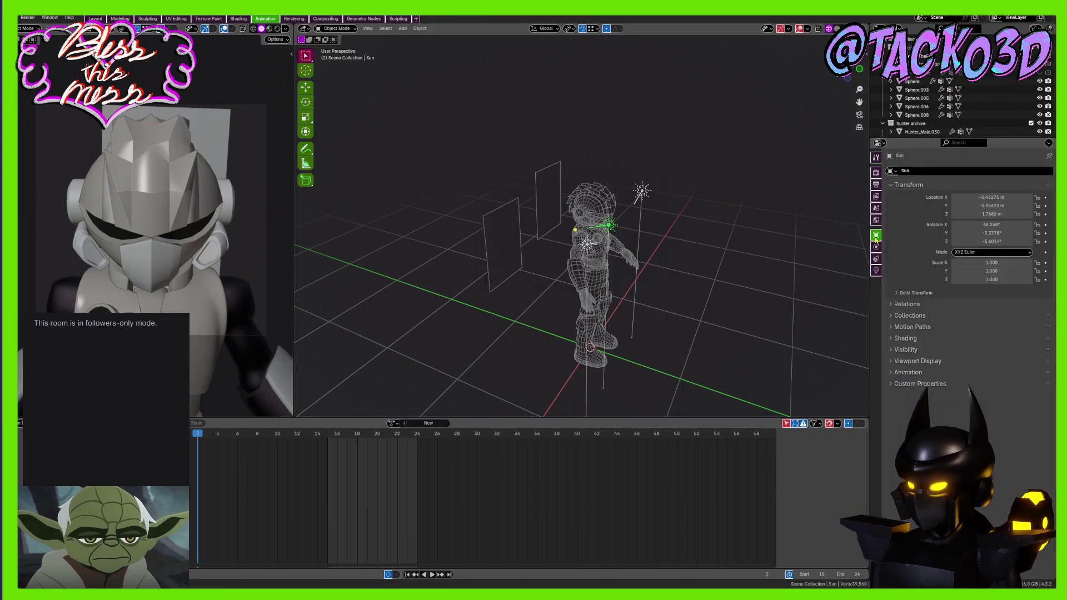
pyautogui.click(917, 362)
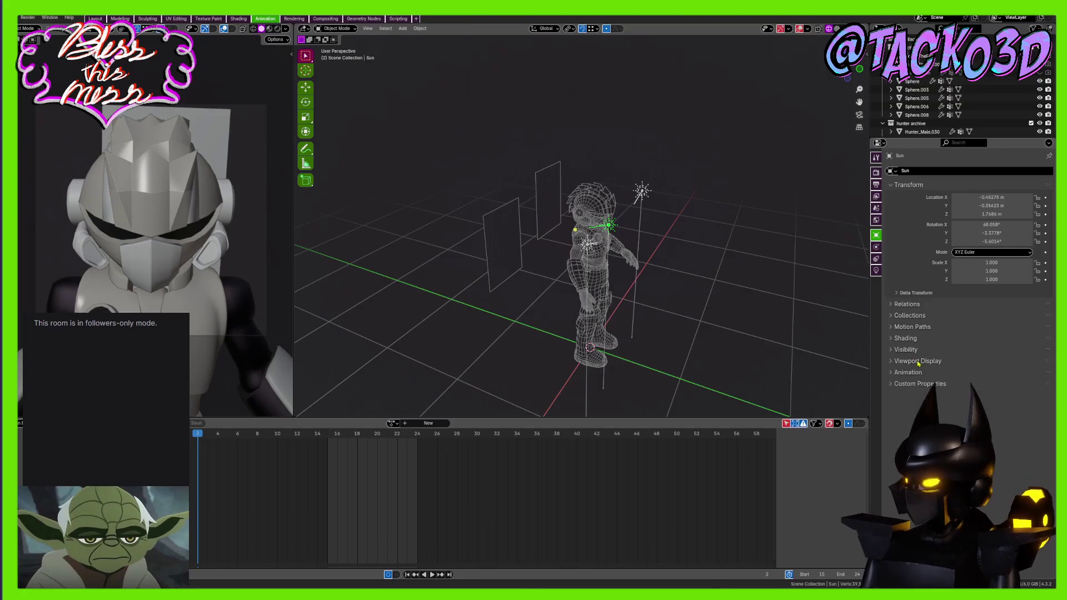
pyautogui.keyDown('ctrl'); pyautogui.click(905, 350); pyautogui.keyUp('ctrl')
pyautogui.click(955, 361)
pyautogui.moveTo(691, 285); pyautogui.dragTo(660, 266, button='middle')
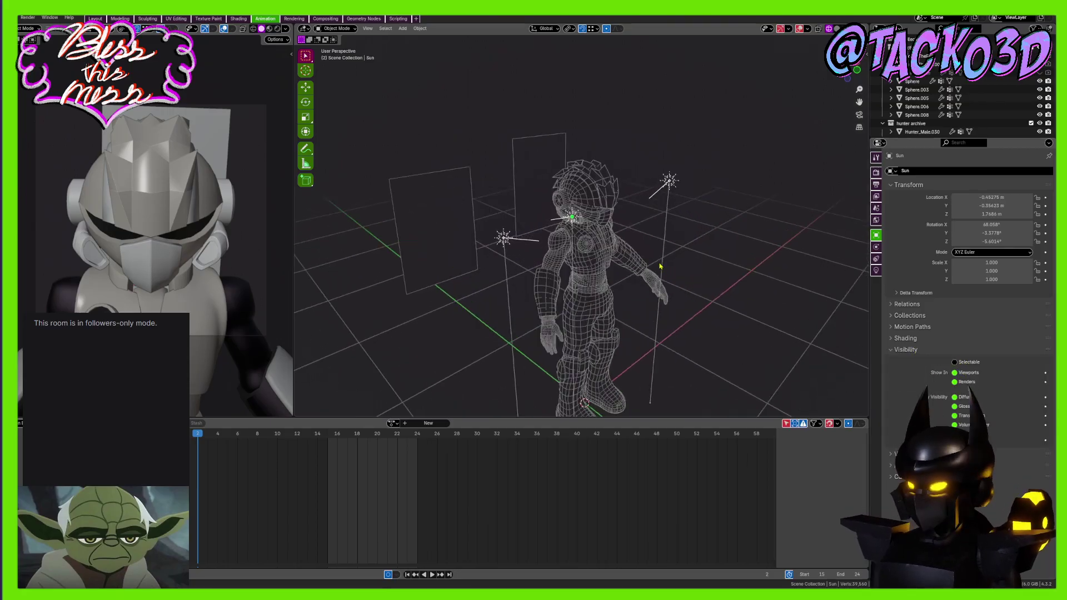
# Select the light Sun.001 and collapse the object visibility settings
pyautogui.click(665, 190)
pyautogui.click(513, 242)
pyautogui.click(907, 351)
pyautogui.moveTo(730, 300); pyautogui.dragTo(670, 288, button='middle')
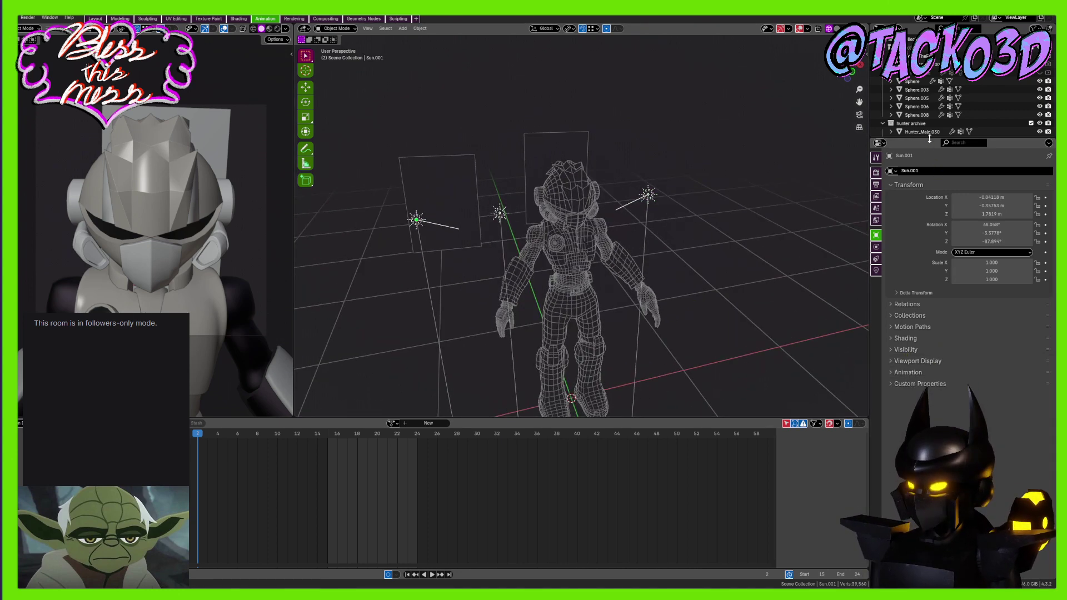
# Enlarge the outliner and unhide the old Hunter_Male model beside the current character
pyautogui.moveTo(929, 139); pyautogui.dragTo(939, 293)
pyautogui.click(1000, 73)
pyautogui.click(1038, 74)
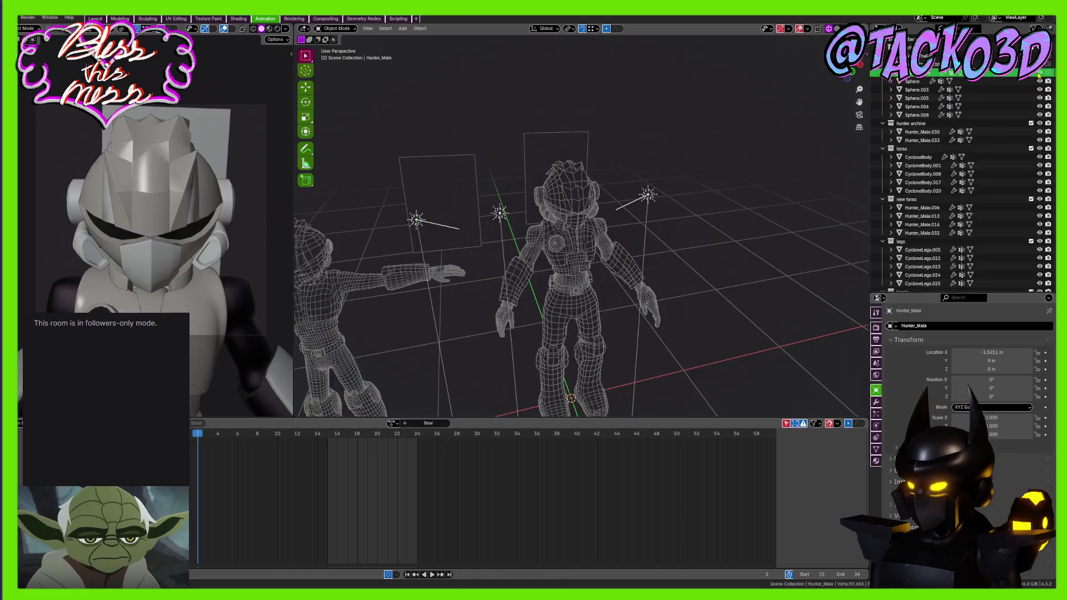
pyautogui.click(1000, 72)
pyautogui.moveTo(631, 238); pyautogui.dragTo(610, 228, button='middle')
pyautogui.click(805, 133)
# Frame both characters and change the viewport shading from wireframe to Material Preview
pyautogui.moveTo(764, 131)
pyautogui.mouseDown(button='middle')
pyautogui.moveTo(797, 136)
pyautogui.moveTo(759, 109)
pyautogui.moveTo(814, 88)
pyautogui.mouseUp(button='middle')
pyautogui.scroll(1, 759, 107)
pyautogui.click(837, 29)
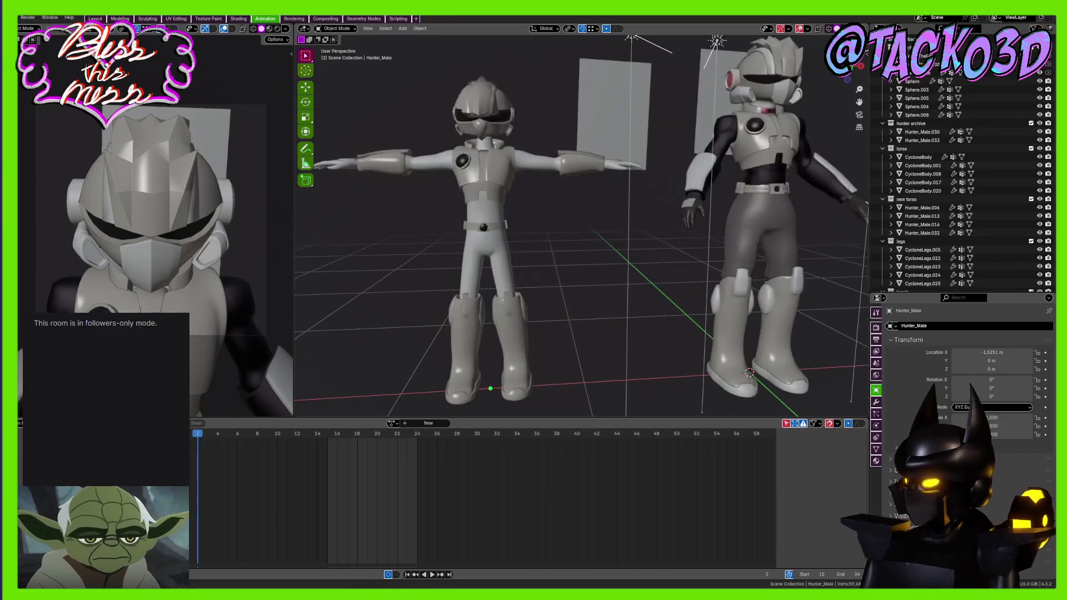
pyautogui.click(845, 29)
pyautogui.moveTo(732, 140); pyautogui.dragTo(725, 164, button='middle')
pyautogui.scroll(-3, 745, 155)
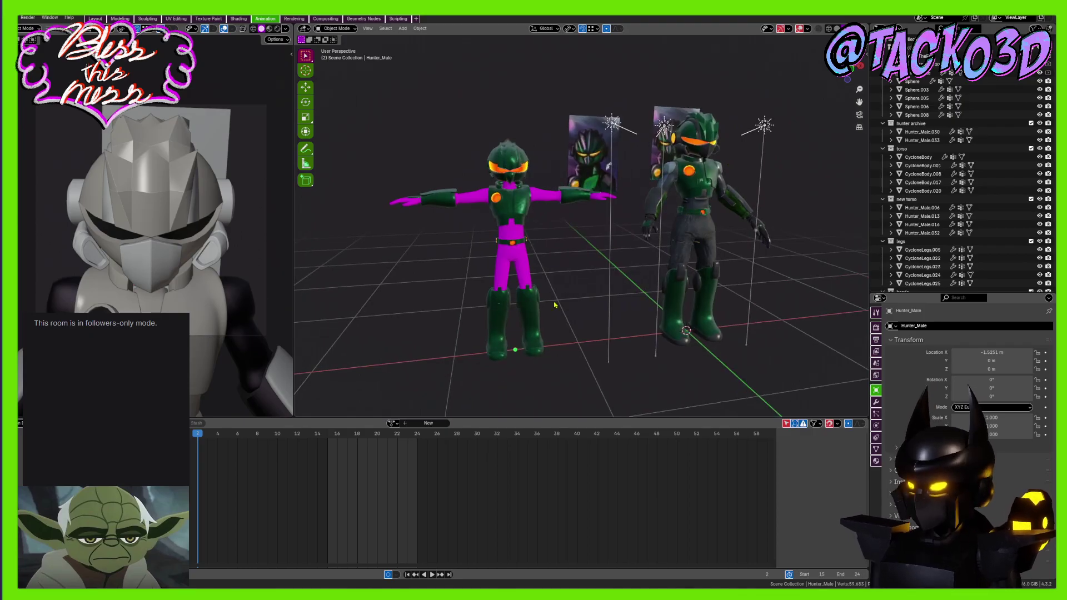
# Compare the two textured characters' proportions and armor from several angles and in the front orthographic view
pyautogui.moveTo(554, 305); pyautogui.dragTo(498, 137, button='middle')
pyautogui.scroll(2, 572, 309)
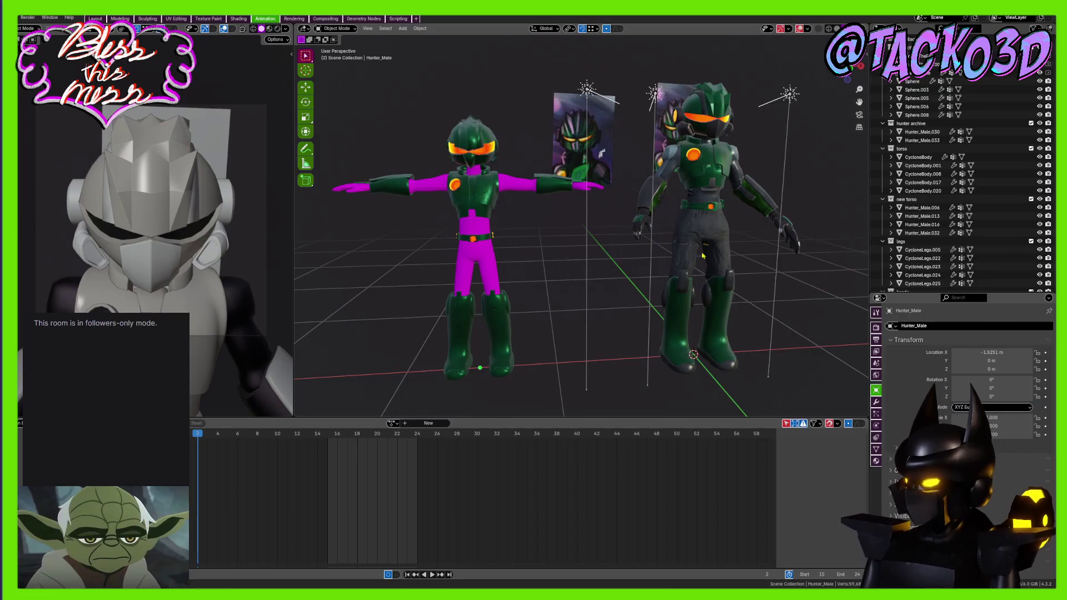
pyautogui.moveTo(711, 243); pyautogui.dragTo(687, 237, button='middle')
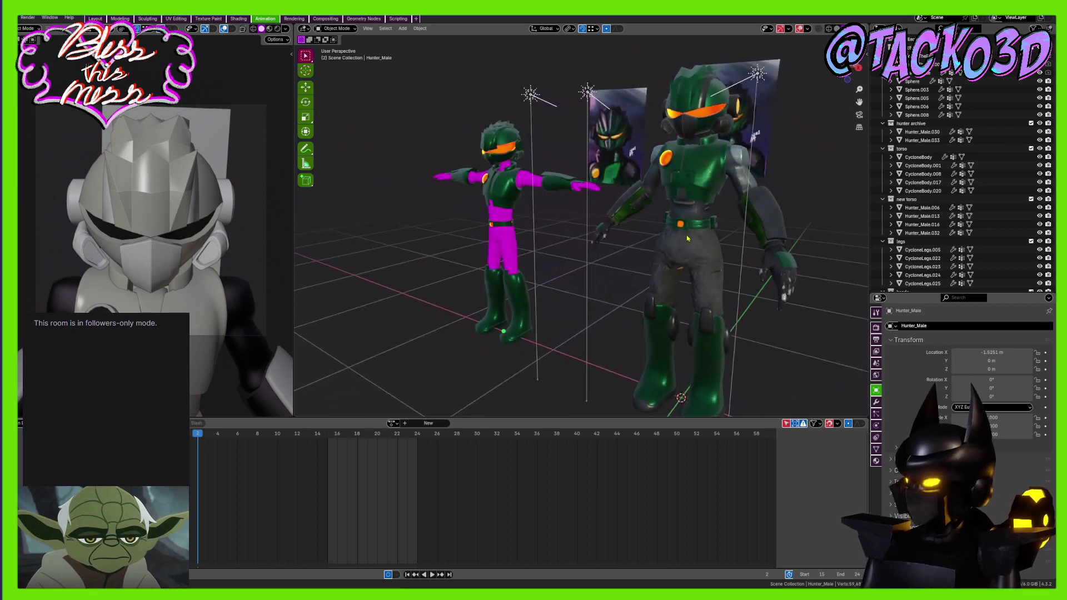
pyautogui.moveTo(677, 193); pyautogui.dragTo(688, 196, button='middle')
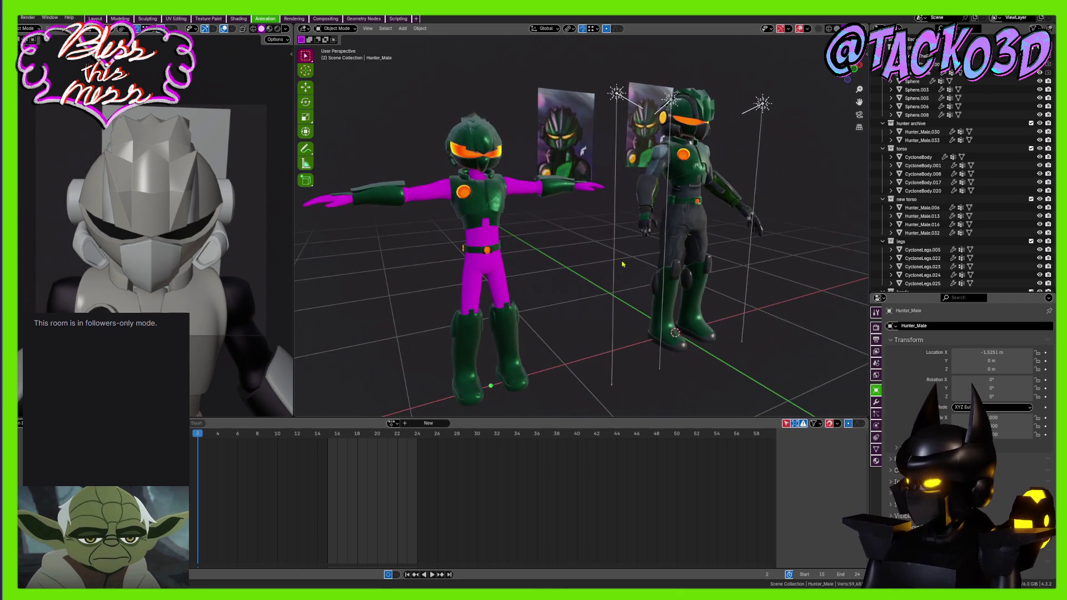
pyautogui.moveTo(622, 264); pyautogui.dragTo(826, 102, button='middle')
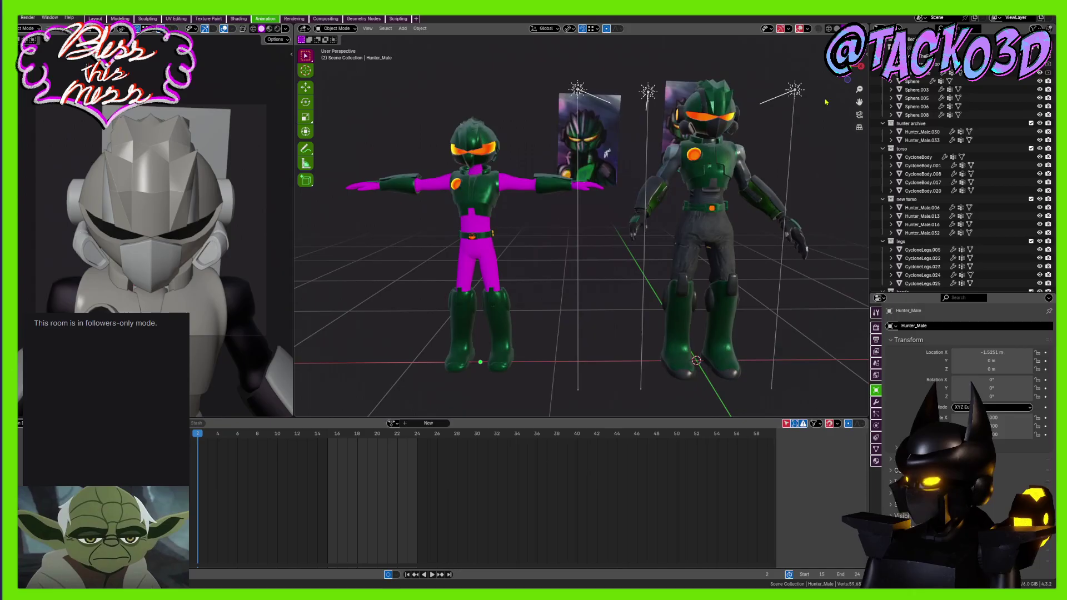
pyautogui.click(847, 68)
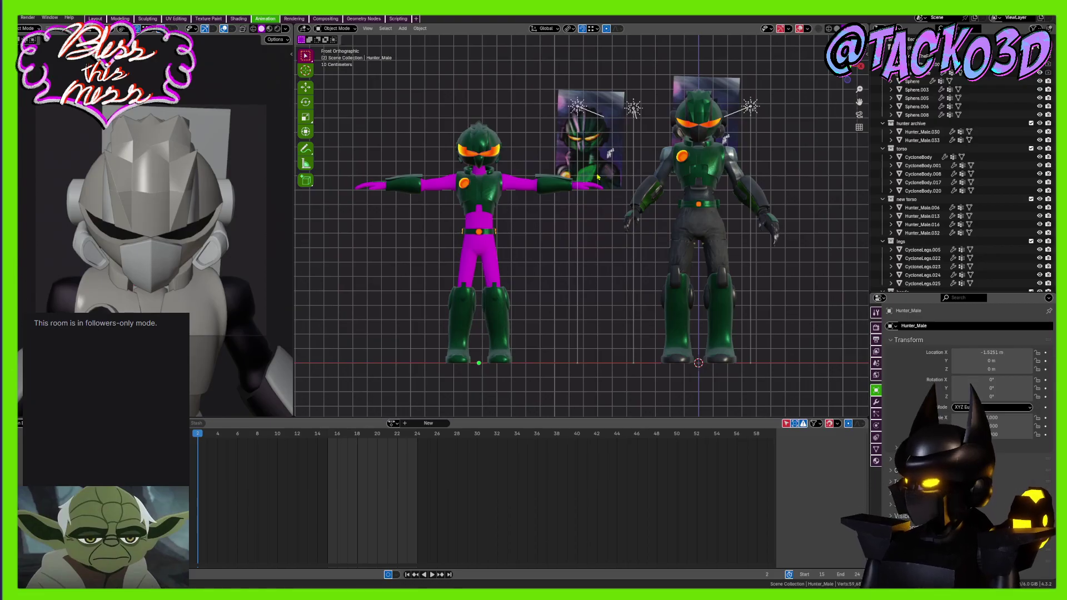
# Switch to wireframe shading, select the old Hunter_Male model and examine its torso and arm mesh
pyautogui.click(828, 29)
pyautogui.scroll(5, 502, 194)
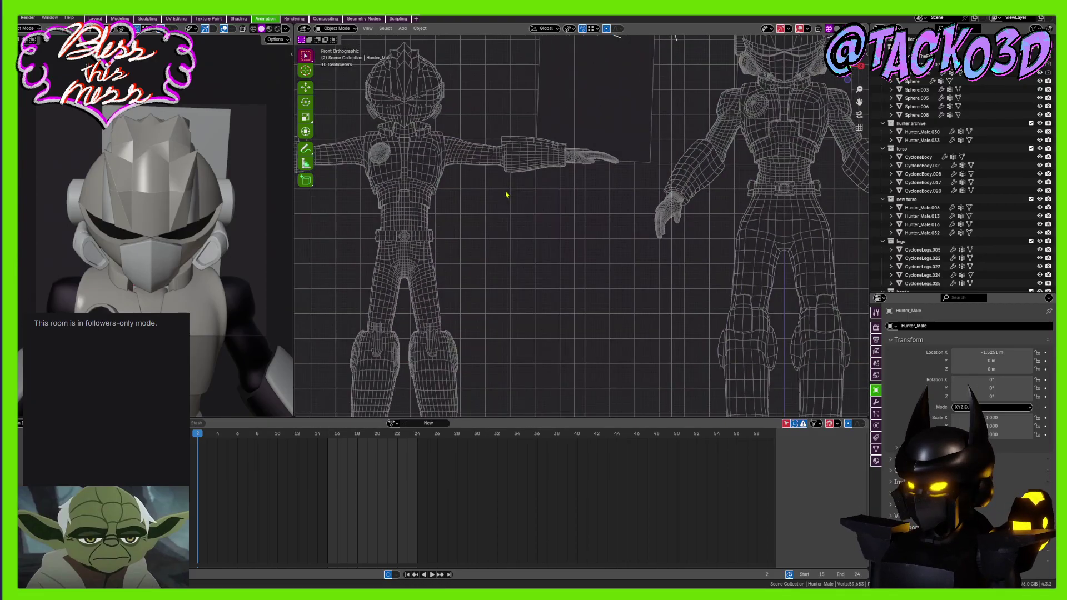
pyautogui.keyDown('shift'); pyautogui.moveTo(461, 167); pyautogui.dragTo(631, 216, button='middle'); pyautogui.keyUp('shift')
pyautogui.scroll(2, 631, 216)
pyautogui.keyDown('shift'); pyautogui.moveTo(504, 167); pyautogui.dragTo(638, 193, button='middle'); pyautogui.keyUp('shift')
pyautogui.click(557, 191)
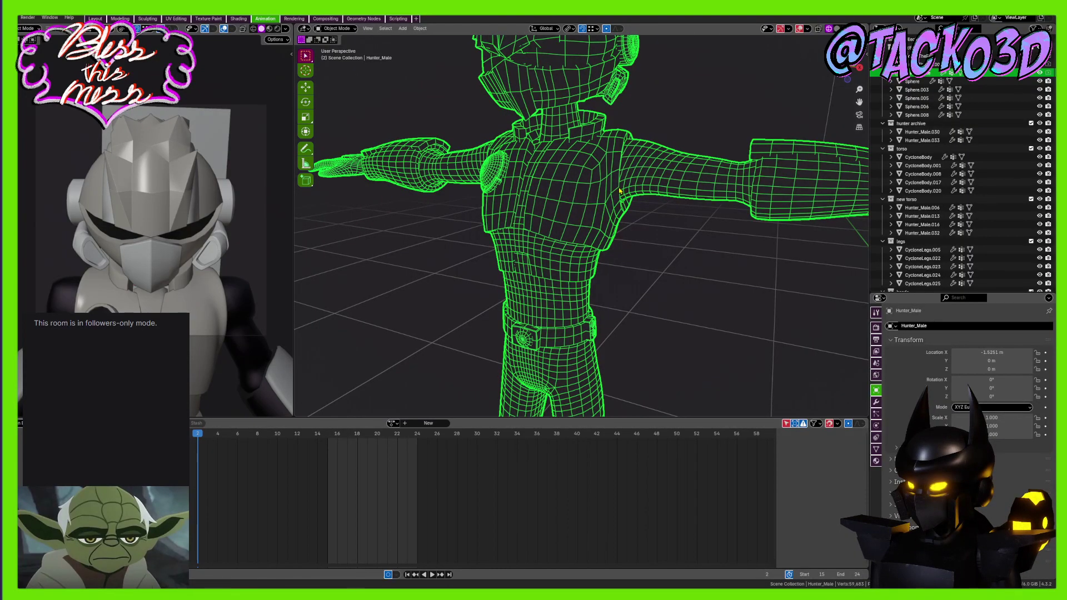
pyautogui.scroll(-5, 653, 211)
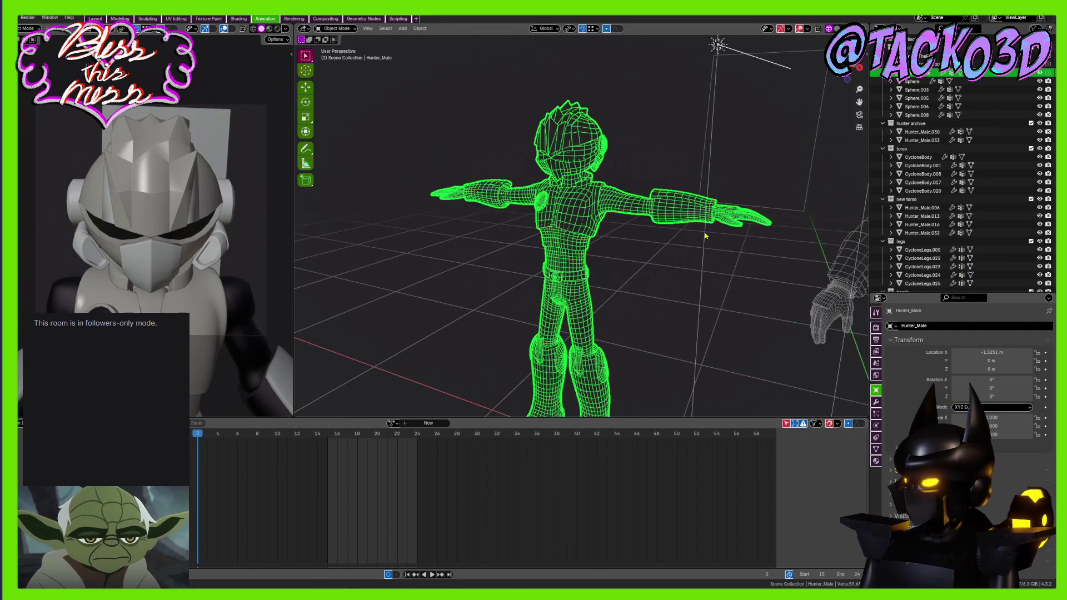
# Examine the newer character's shoulder and upper-arm topology up close from the front, side and back
pyautogui.moveTo(769, 222); pyautogui.dragTo(534, 241, button='middle')
pyautogui.moveTo(649, 226); pyautogui.dragTo(761, 229, button='middle')
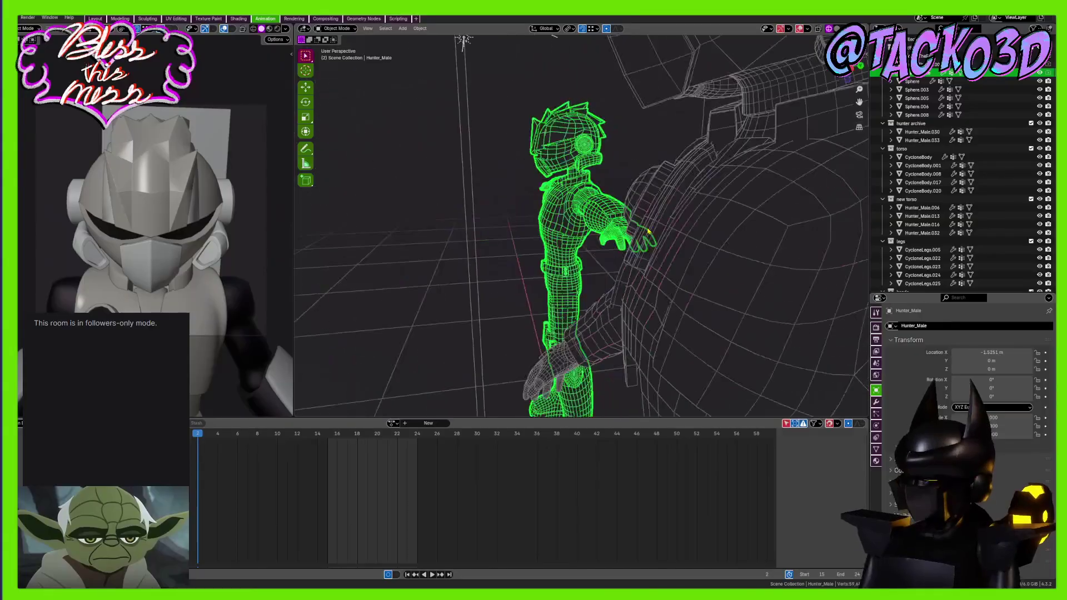
pyautogui.moveTo(533, 249); pyautogui.dragTo(601, 220, button='middle')
pyautogui.scroll(4, 512, 261)
pyautogui.scroll(2, 585, 286)
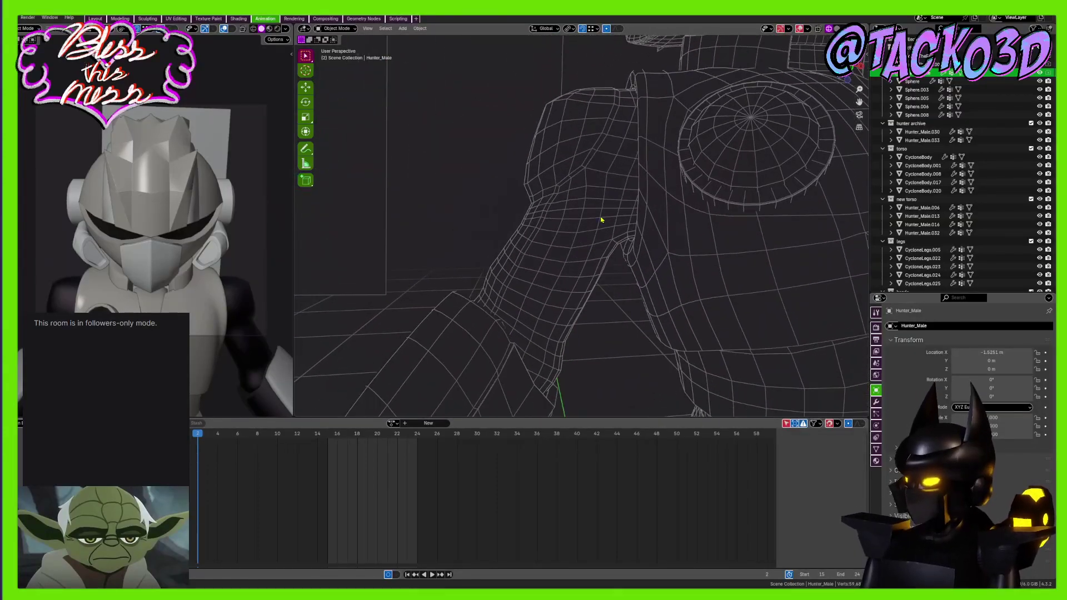
pyautogui.moveTo(508, 159); pyautogui.dragTo(670, 156, button='middle')
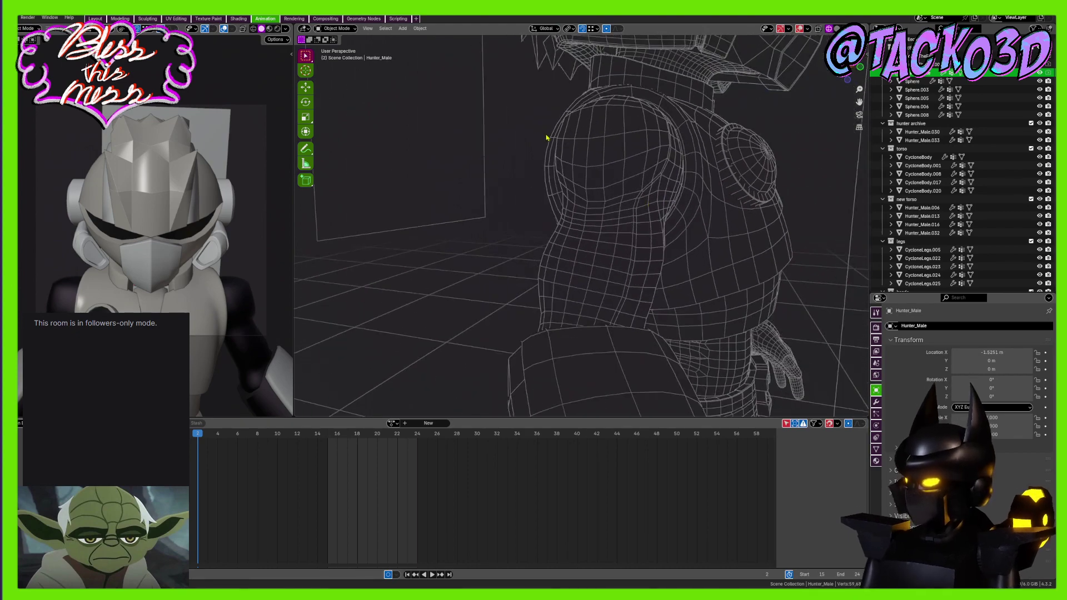
pyautogui.moveTo(622, 226); pyautogui.dragTo(554, 144, button='middle')
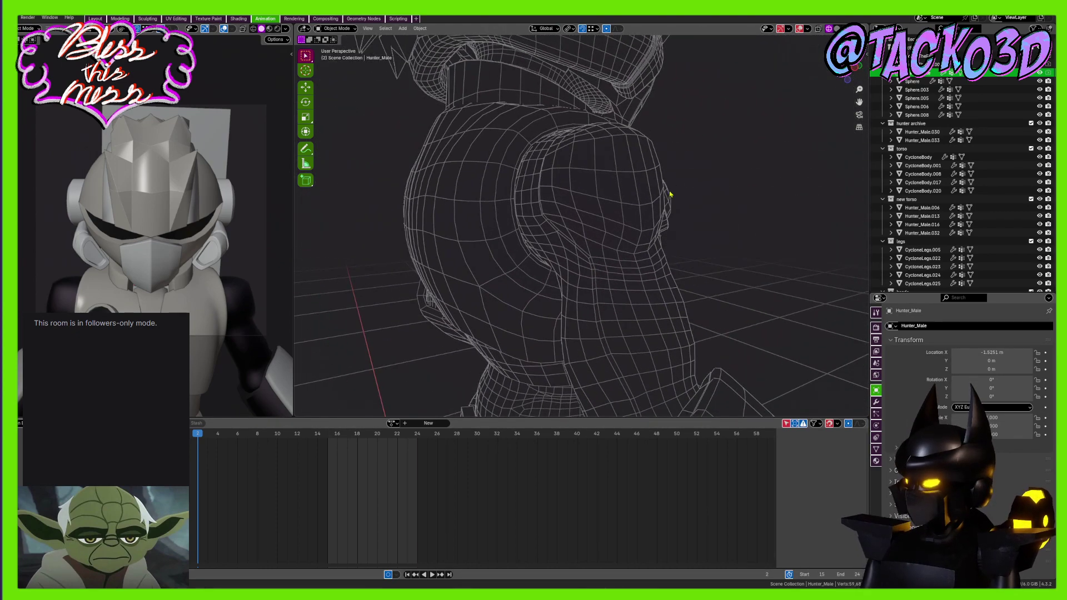
pyautogui.moveTo(670, 194); pyautogui.dragTo(675, 249, button='middle')
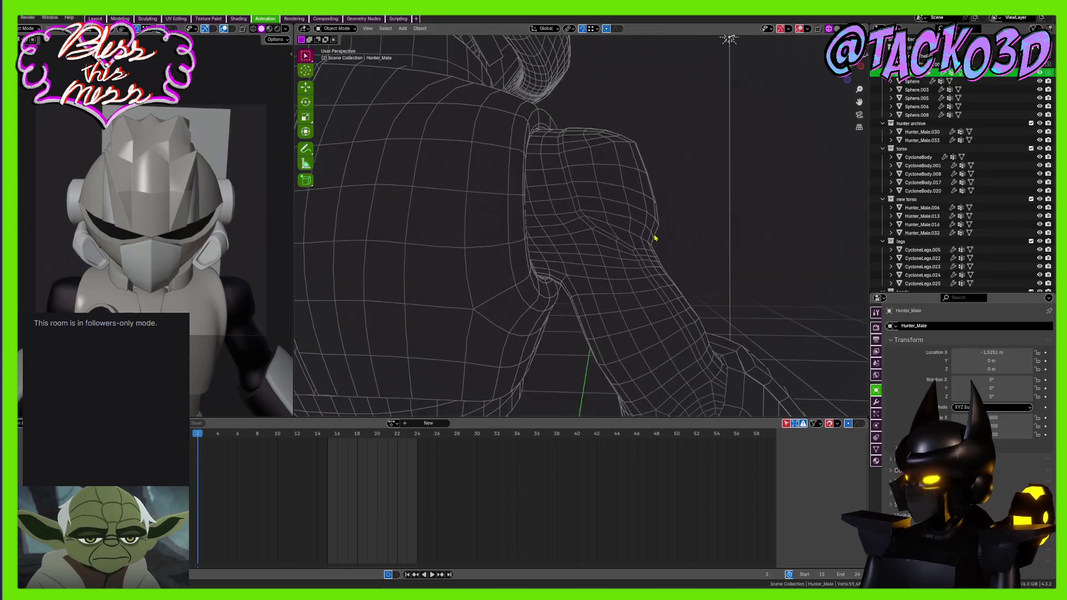
pyautogui.moveTo(673, 279); pyautogui.dragTo(553, 297, button='middle')
# Select the newer character's belt mesh CycloneLegs.022 and view it against the whole body
pyautogui.scroll(-4, 582, 273)
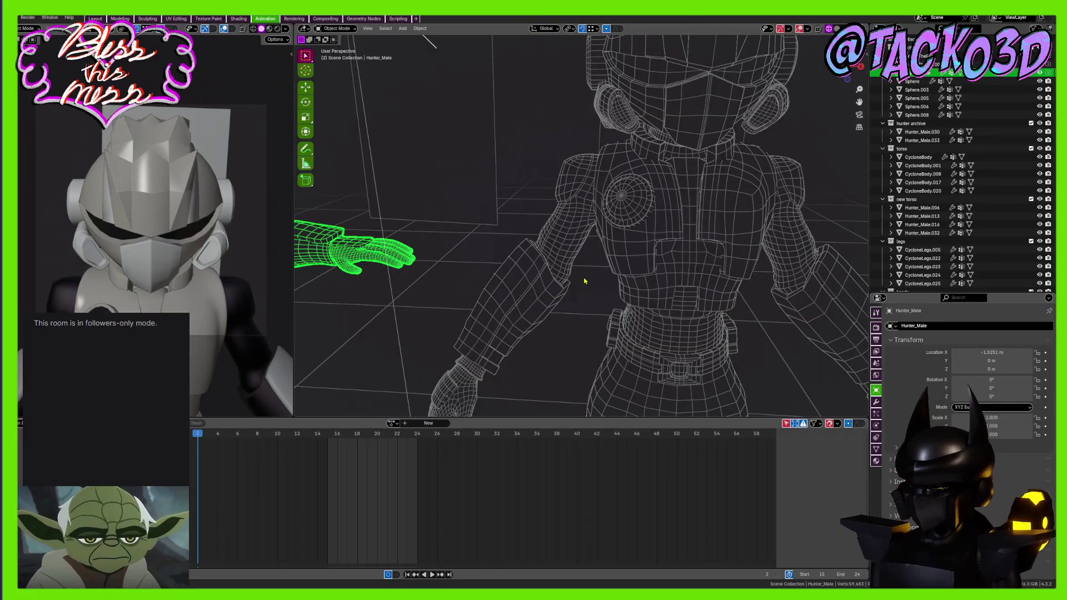
pyautogui.scroll(-5, 582, 284)
pyautogui.moveTo(602, 276)
pyautogui.mouseDown(button='middle')
pyautogui.moveTo(642, 293)
pyautogui.moveTo(573, 238)
pyautogui.moveTo(590, 244)
pyautogui.moveTo(579, 229)
pyautogui.moveTo(597, 212)
pyautogui.moveTo(600, 234)
pyautogui.moveTo(654, 246)
pyautogui.moveTo(643, 260)
pyautogui.moveTo(595, 269)
pyautogui.mouseUp(button='middle')
pyautogui.scroll(3, 573, 237)
pyautogui.click(598, 212)
pyautogui.scroll(-3, 653, 246)
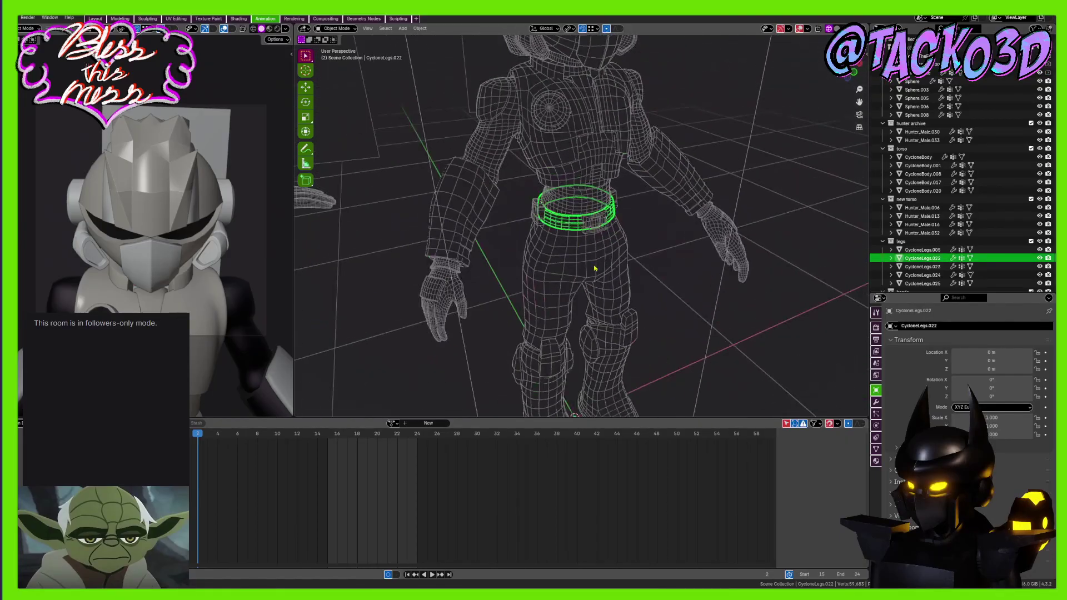
# Deselect the belt mesh and compare both wireframe characters from the front and from above
pyautogui.scroll(-2, 595, 269)
pyautogui.moveTo(681, 288)
pyautogui.keyDown('shift'); pyautogui.mouseDown(button='middle')
pyautogui.moveTo(705, 257)
pyautogui.moveTo(633, 239)
pyautogui.moveTo(628, 269)
pyautogui.moveTo(694, 273)
pyautogui.mouseUp(button='middle'); pyautogui.keyUp('shift')
pyautogui.click(669, 241)
pyautogui.scroll(-2, 644, 251)
pyautogui.keyDown('shift'); pyautogui.moveTo(644, 250); pyautogui.dragTo(638, 274, button='middle'); pyautogui.keyUp('shift')
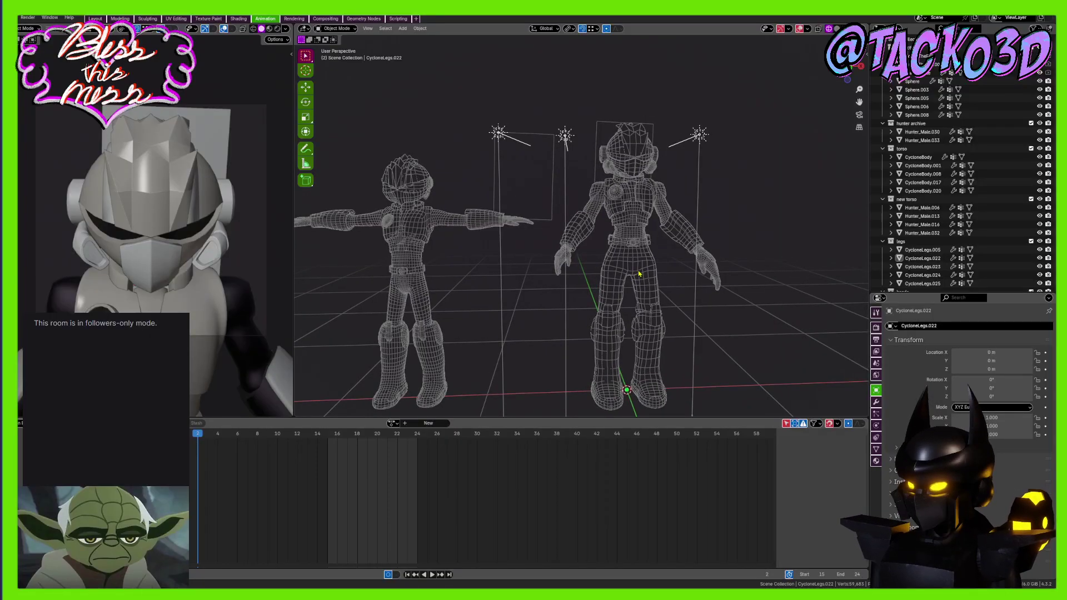
pyautogui.moveTo(541, 234); pyautogui.dragTo(640, 273, button='middle')
pyautogui.scroll(3, 645, 305)
pyautogui.scroll(3, 639, 272)
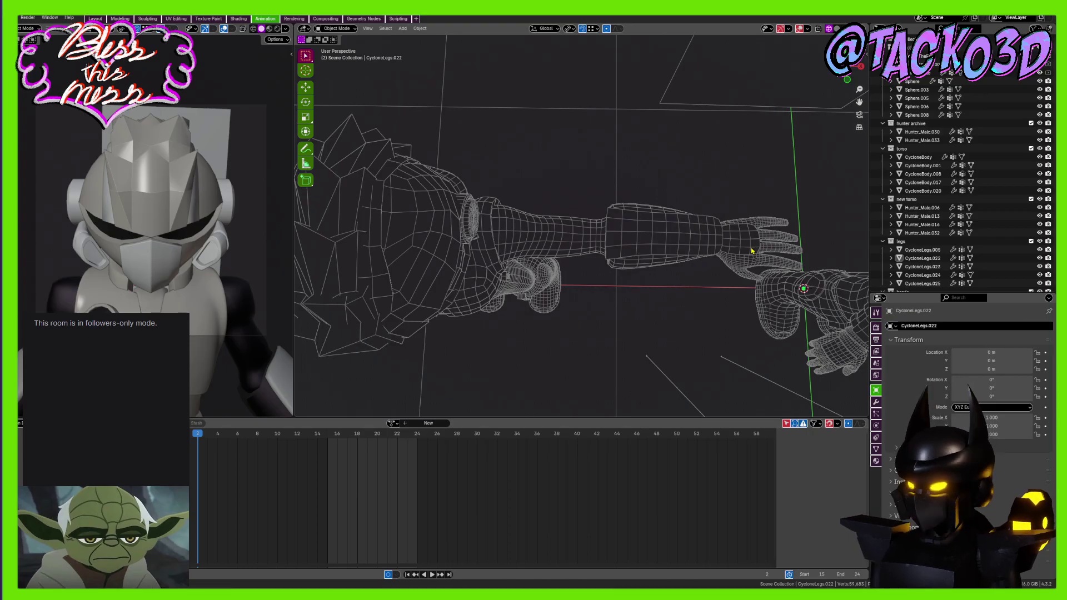
pyautogui.moveTo(751, 250)
pyautogui.mouseDown(button='middle')
pyautogui.moveTo(739, 239)
pyautogui.moveTo(747, 245)
pyautogui.mouseUp(button='middle')
pyautogui.scroll(-6, 1027, 266)
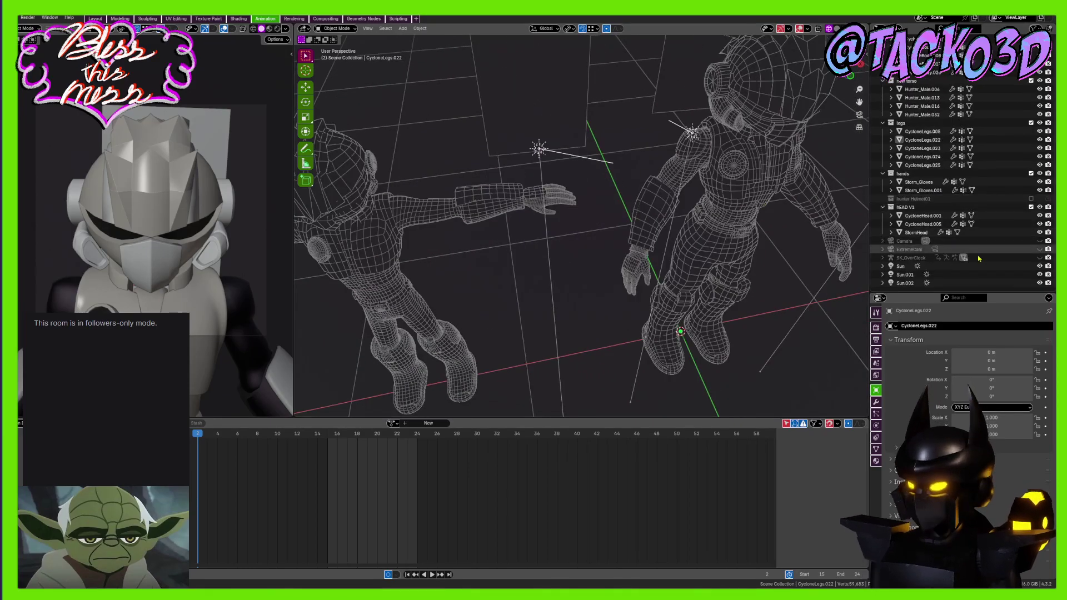
# Inspect the SK_OverClock armature's bones inside the body in Edit Mode with X-ray on, and hide the armature again
pyautogui.moveTo(701, 383); pyautogui.dragTo(640, 294, button='middle')
pyautogui.click(691, 337)
pyautogui.press('Tab')
pyautogui.keyDown('shift'); pyautogui.moveTo(714, 253); pyautogui.dragTo(590, 241, button='middle'); pyautogui.keyUp('shift')
pyautogui.scroll(1, 590, 241)
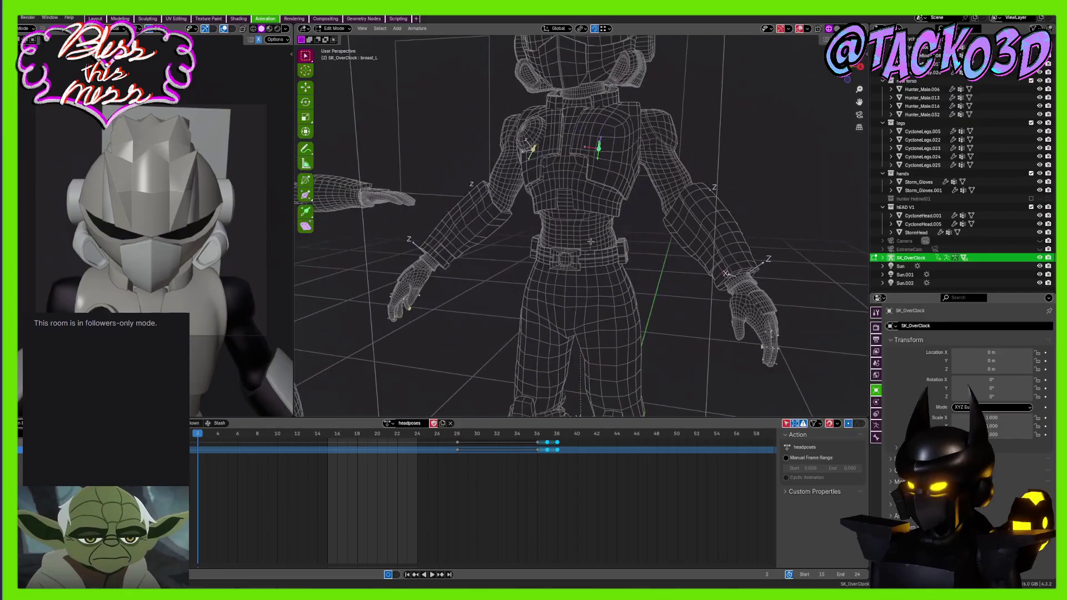
pyautogui.click(819, 29)
pyautogui.moveTo(658, 208); pyautogui.dragTo(567, 215, button='middle')
pyautogui.moveTo(473, 225); pyautogui.dragTo(425, 226, button='middle')
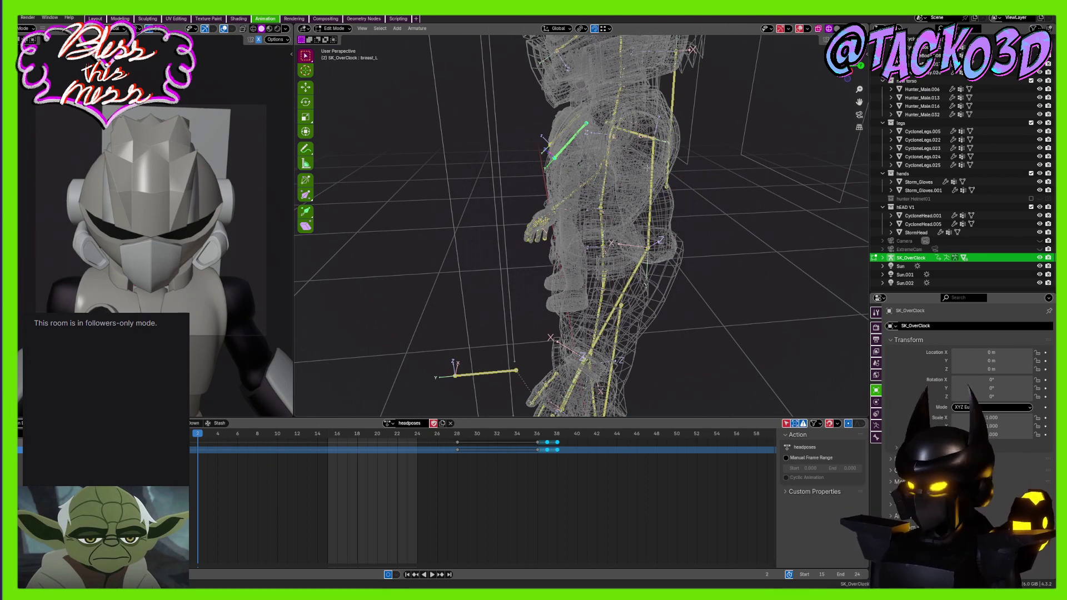
pyautogui.moveTo(595, 243); pyautogui.dragTo(733, 251, button='middle')
pyautogui.press('Tab')
pyautogui.scroll(-3, 712, 250)
pyautogui.click(1039, 258)
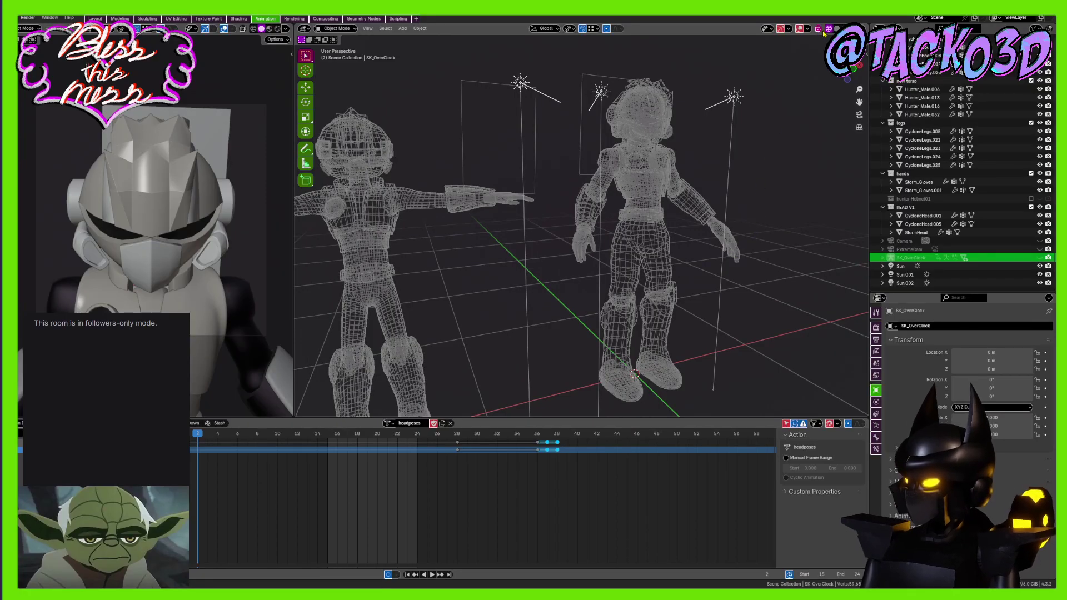
# Select the upper-arm mesh CycloneBody.001 and examine the topology of the arm, glove and torso from several angles
pyautogui.moveTo(617, 303); pyautogui.dragTo(592, 283, button='middle')
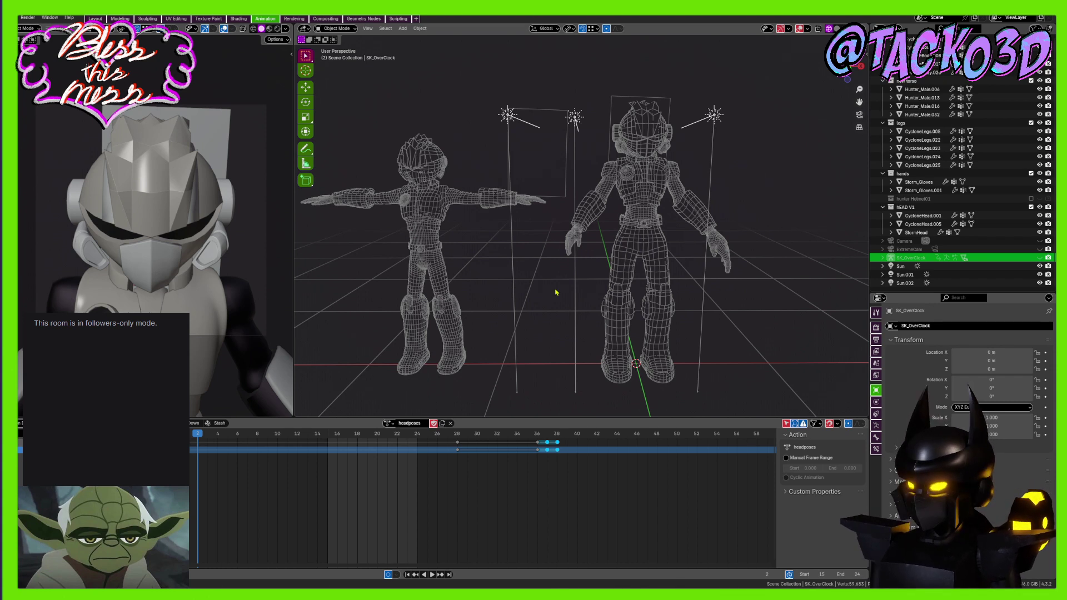
pyautogui.scroll(5, 614, 209)
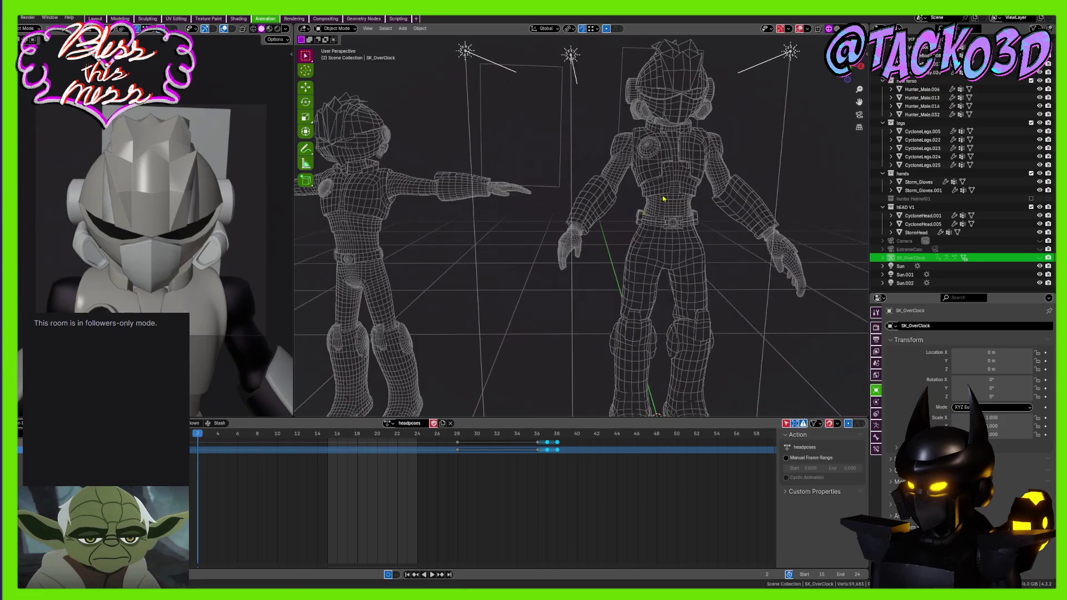
pyautogui.moveTo(593, 268); pyautogui.dragTo(514, 165, button='middle')
pyautogui.scroll(2, 656, 249)
pyautogui.click(522, 220)
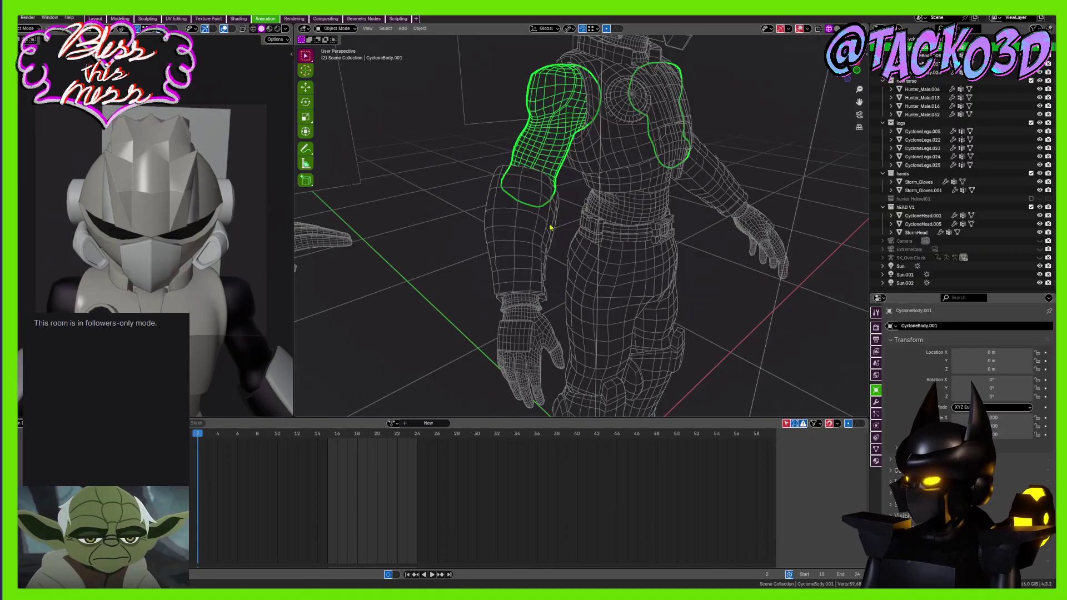
pyautogui.moveTo(584, 195); pyautogui.dragTo(541, 265, button='middle')
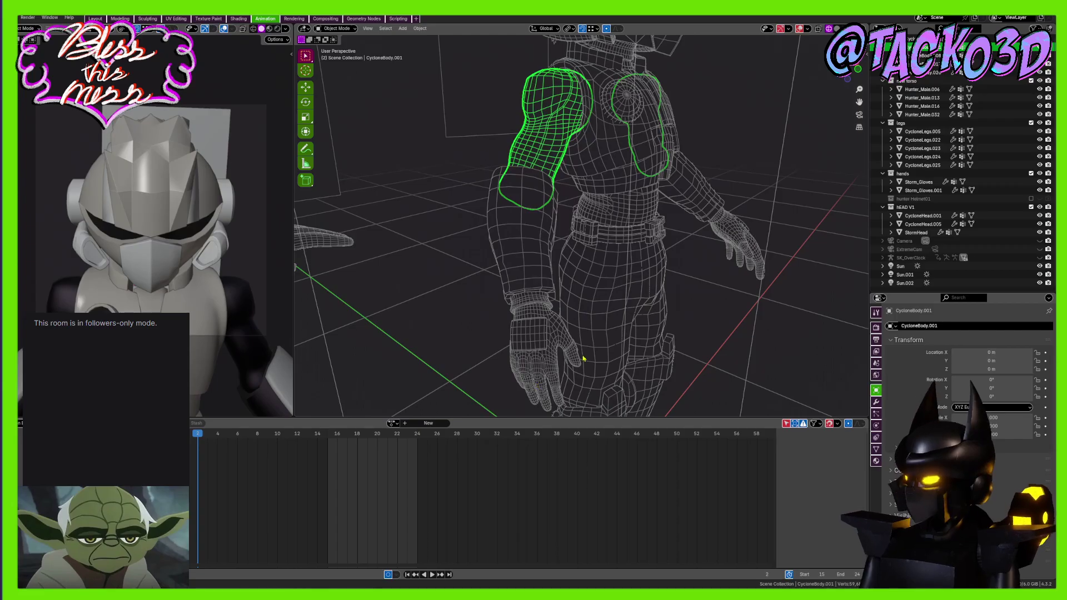
pyautogui.moveTo(583, 359); pyautogui.dragTo(578, 160, button='middle')
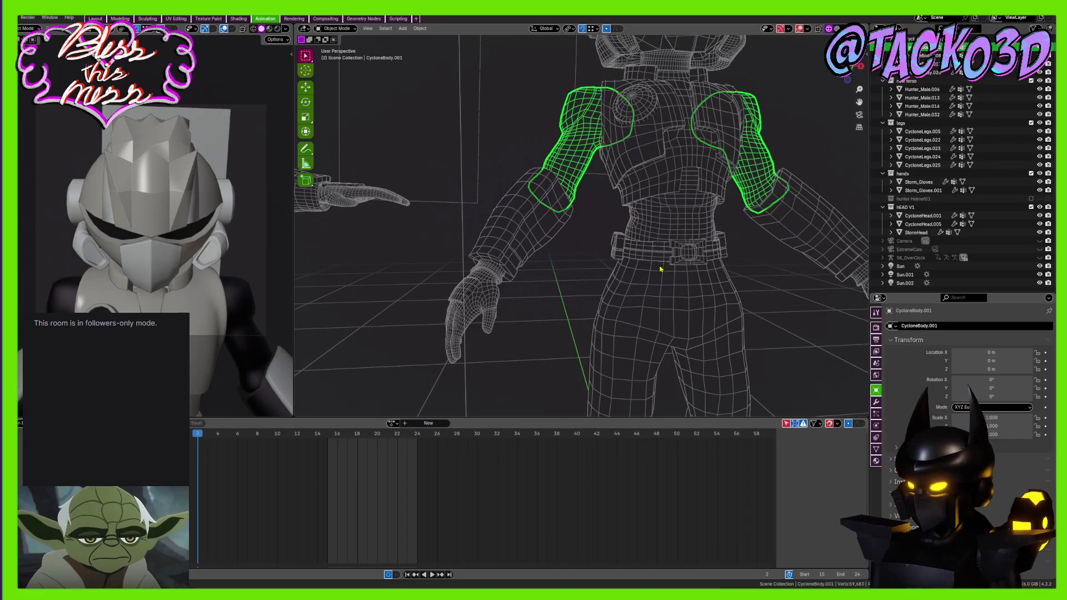
pyautogui.scroll(-5, 660, 268)
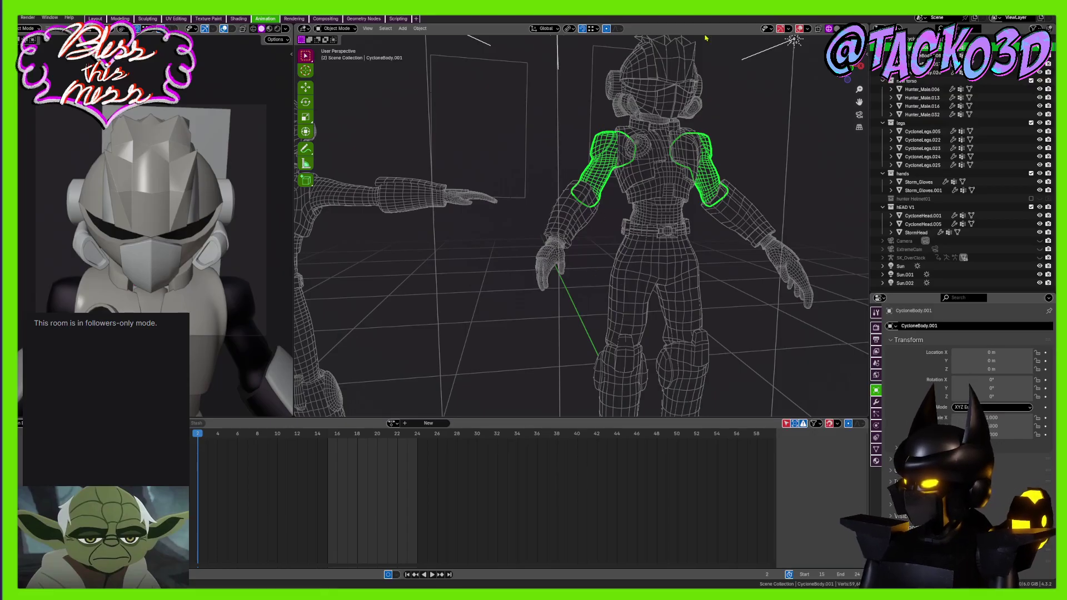
# Select the helmet mesh Sphere.008 up close and view the whole scene from above
pyautogui.keyDown('shift'); pyautogui.moveTo(799, 214); pyautogui.dragTo(697, 336, button='middle'); pyautogui.keyUp('shift')
pyautogui.moveTo(511, 278); pyautogui.dragTo(593, 233, button='middle')
pyautogui.scroll(3, 598, 246)
pyautogui.scroll(3, 638, 254)
pyautogui.click(678, 245)
pyautogui.scroll(-4, 678, 245)
pyautogui.scroll(-5, 635, 266)
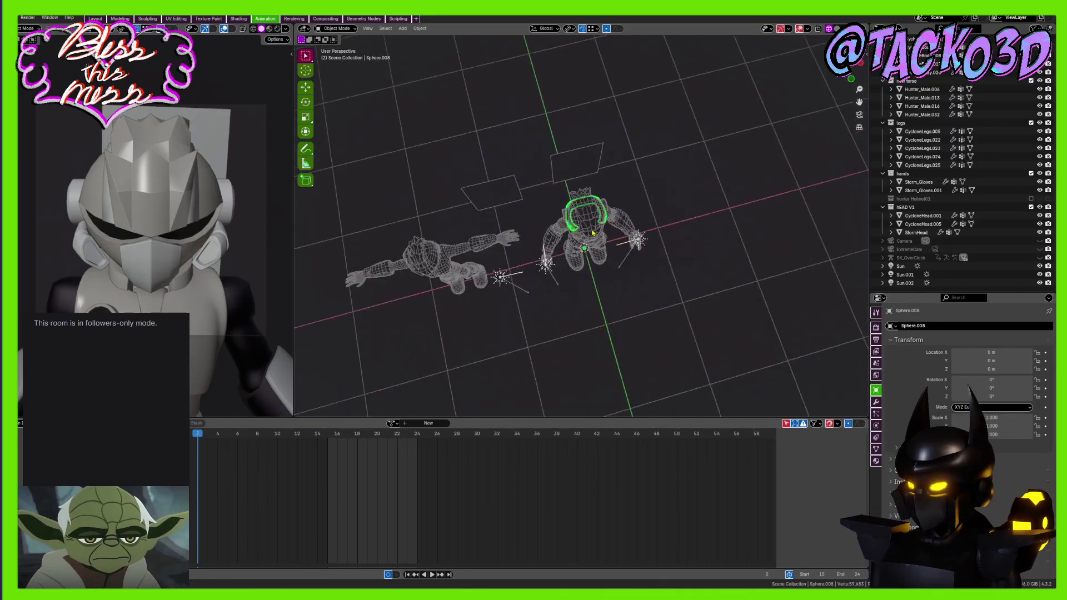
# Make the reference images BeforeTheFall.001 and BeforeTheFall unselectable, and select the old Hunter_Male model
pyautogui.click(596, 156)
pyautogui.keyDown('shift'); pyautogui.click(492, 192); pyautogui.keyUp('shift')
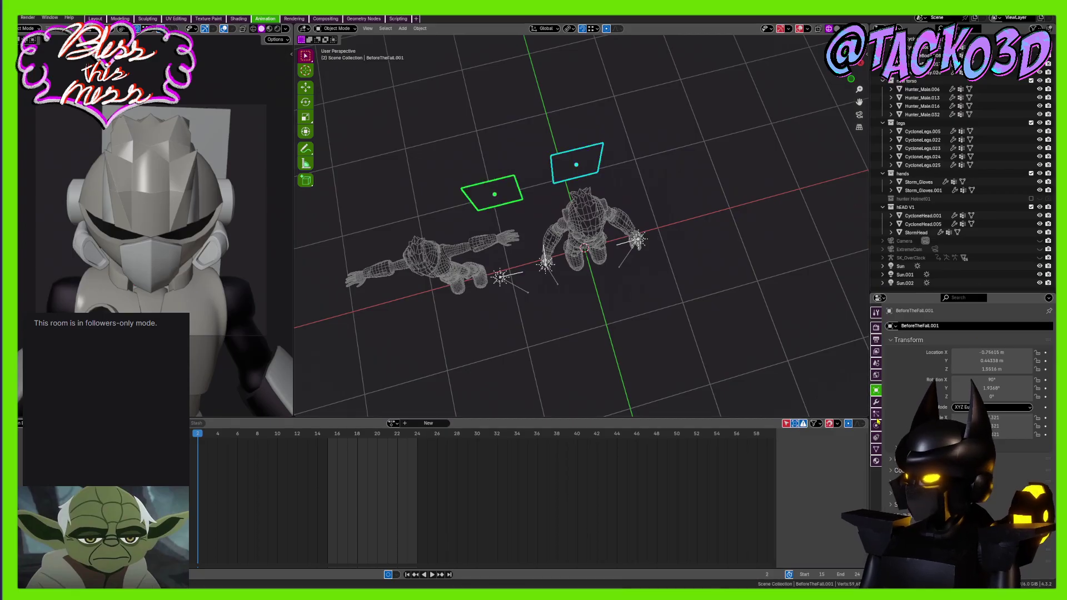
pyautogui.click(955, 528)
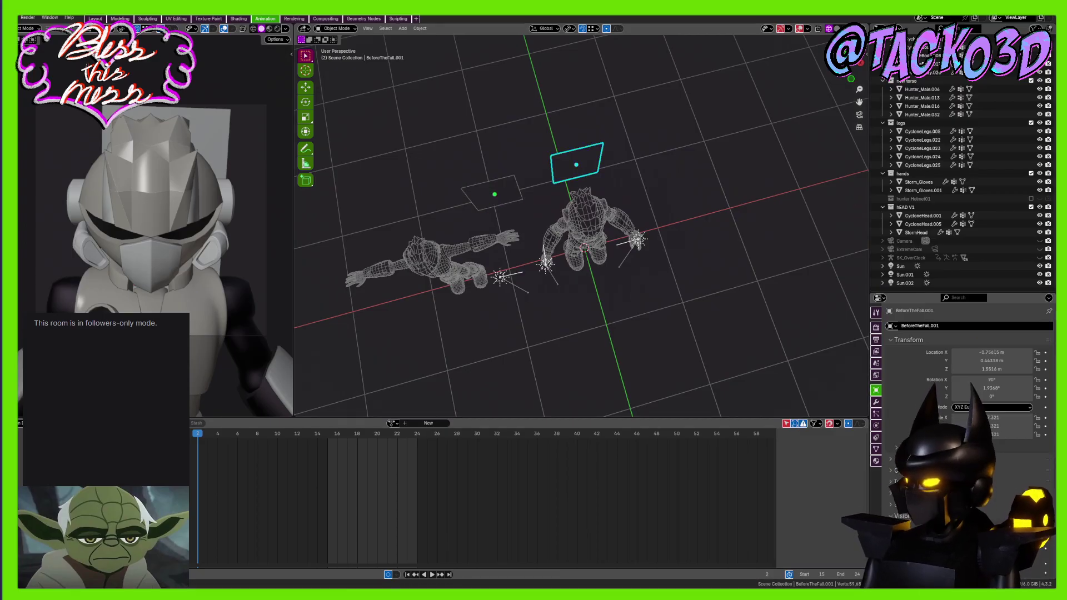
pyautogui.click(599, 168)
pyautogui.click(956, 528)
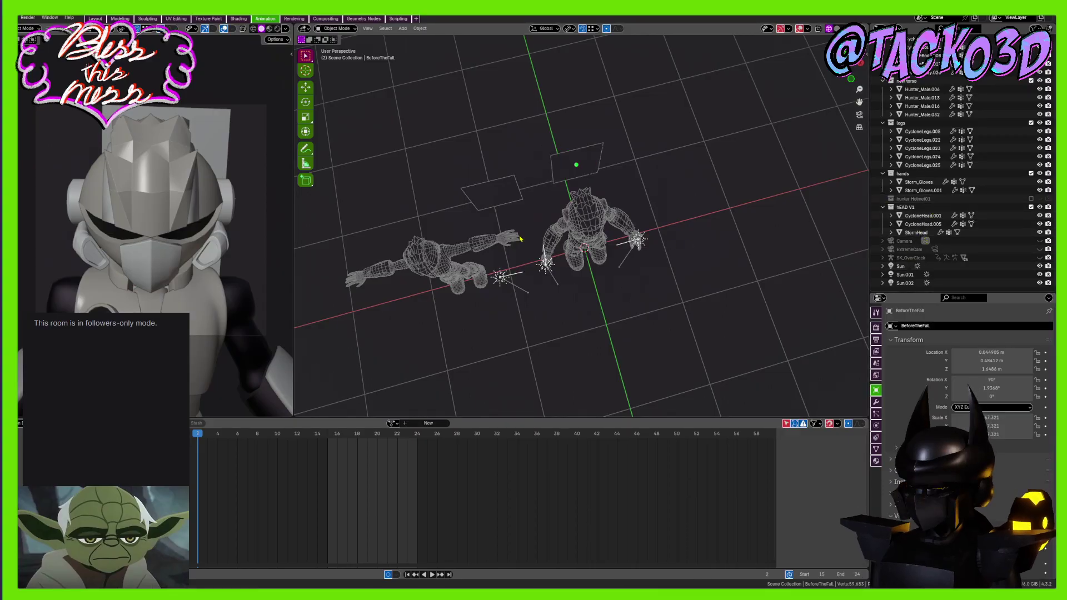
pyautogui.click(479, 240)
# Enable the hunter Helmet01 collection and select its objects from CycloneHead.003 through Hunter_Male.028
pyautogui.click(1031, 199)
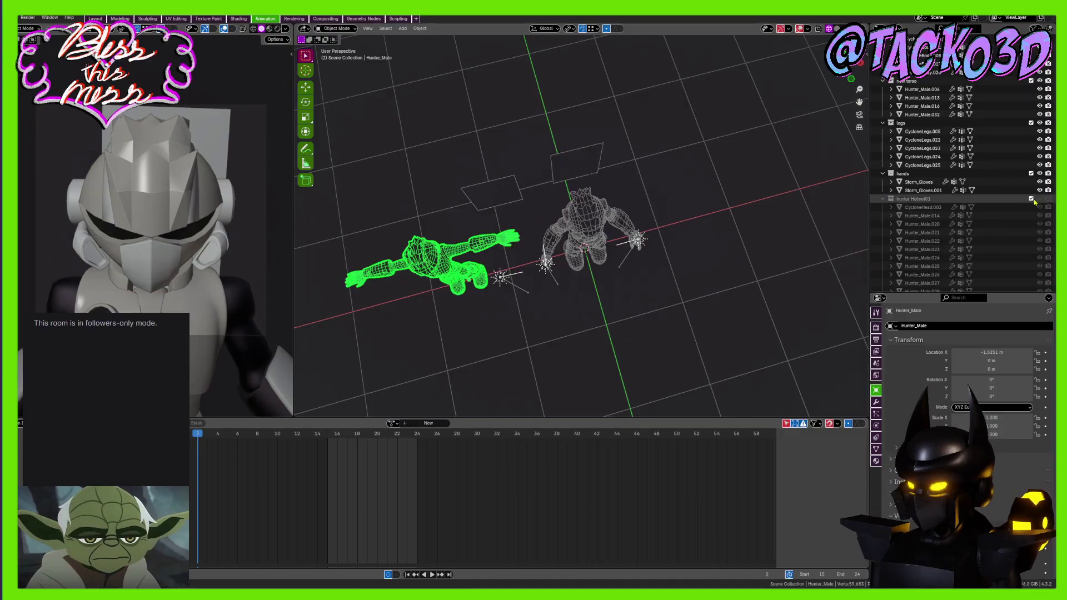
pyautogui.click(994, 207)
pyautogui.scroll(-4, 996, 202)
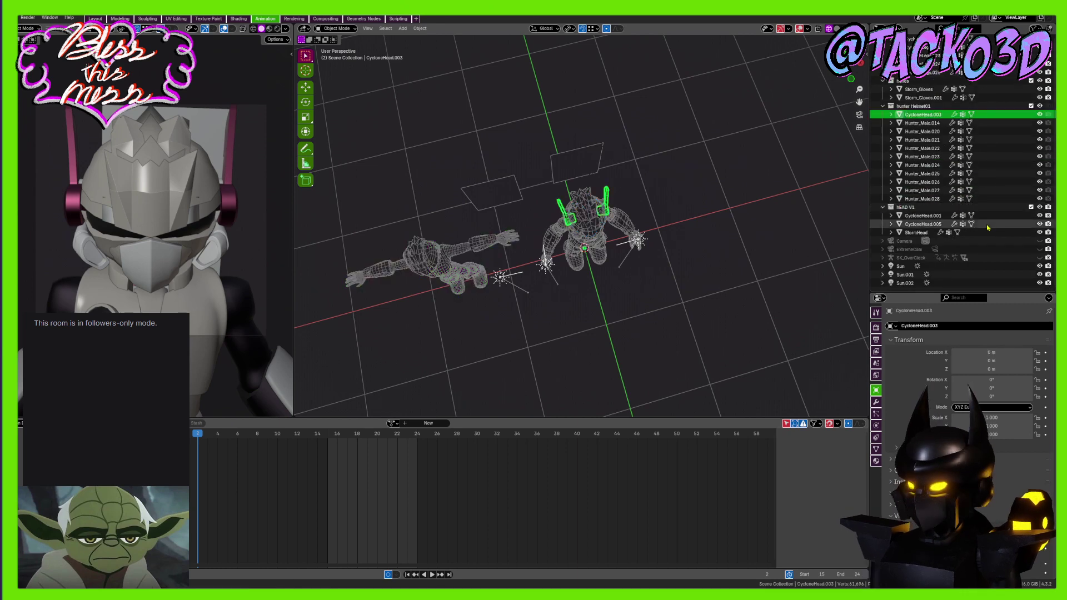
pyautogui.keyDown('shift'); pyautogui.click(997, 199); pyautogui.keyUp('shift')
# Move the old helmet's parts along the X axis to beside the newer character's head
pyautogui.moveTo(698, 298); pyautogui.dragTo(619, 214, button='middle')
pyautogui.scroll(3, 650, 226)
pyautogui.press('g')
pyautogui.press('x')
pyautogui.click(709, 221)
# Compare the offset old helmet with the current one in rendered shading and clear the old helmet's location
pyautogui.moveTo(710, 222); pyautogui.dragTo(653, 245, button='middle')
pyautogui.scroll(3, 681, 267)
pyautogui.click(721, 253)
pyautogui.moveTo(722, 253); pyautogui.dragTo(828, 80, button='middle')
pyautogui.click(852, 28)
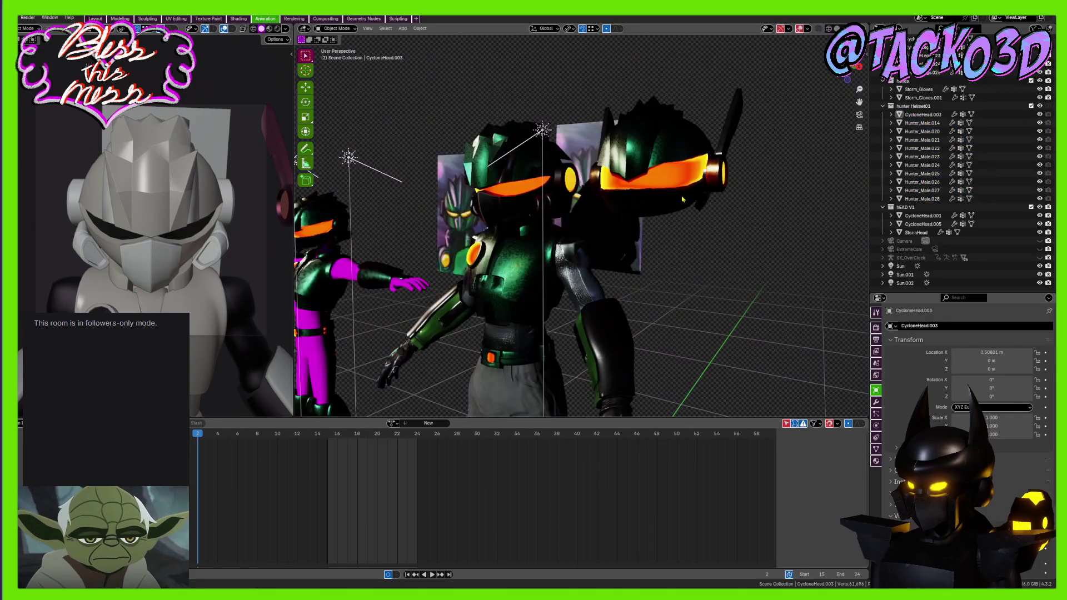
pyautogui.moveTo(650, 192)
pyautogui.mouseDown(button='middle')
pyautogui.moveTo(754, 205)
pyautogui.moveTo(559, 216)
pyautogui.moveTo(710, 230)
pyautogui.moveTo(695, 145)
pyautogui.moveTo(719, 146)
pyautogui.moveTo(685, 179)
pyautogui.mouseUp(button='middle')
pyautogui.click(709, 230)
pyautogui.hotkey('alt', 'g')
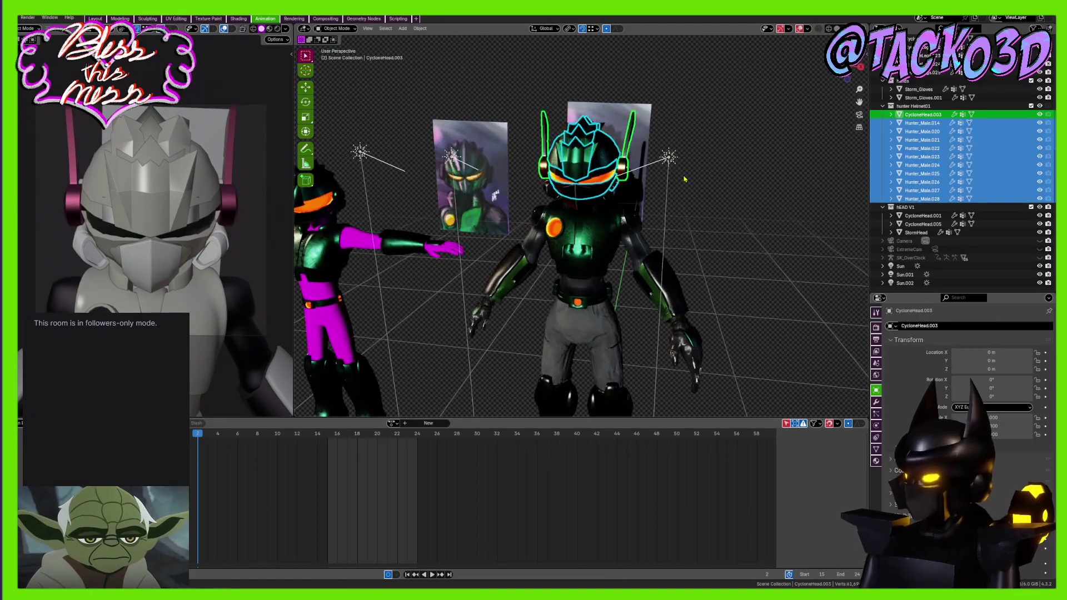
# Delete the old helmet's objects and the emptied hunter Helmet01 collection
pyautogui.press('x')
pyautogui.click(681, 173)
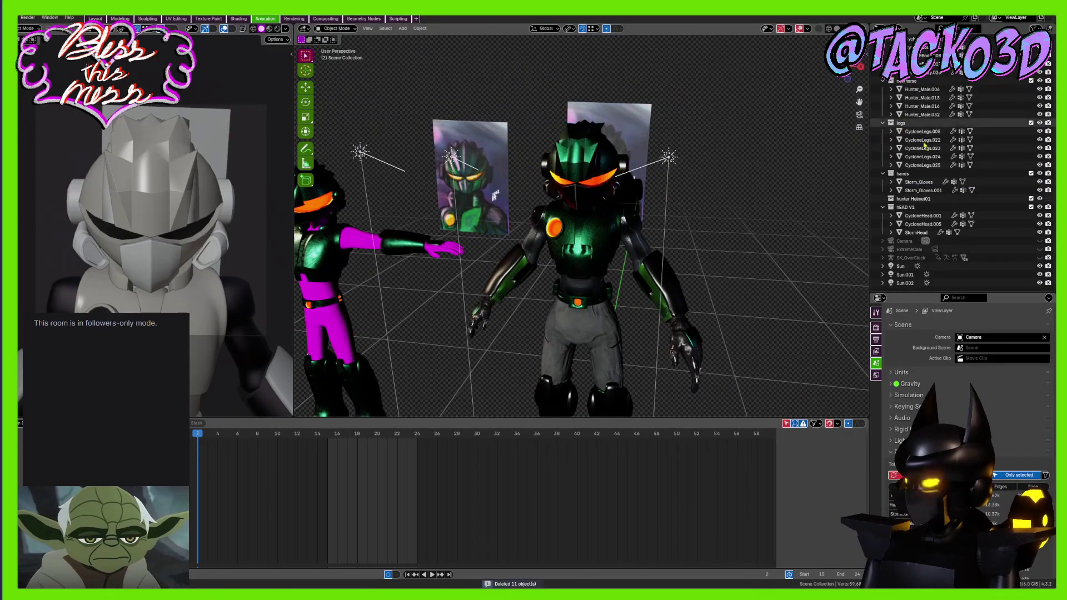
pyautogui.click(922, 199)
pyautogui.press('x')
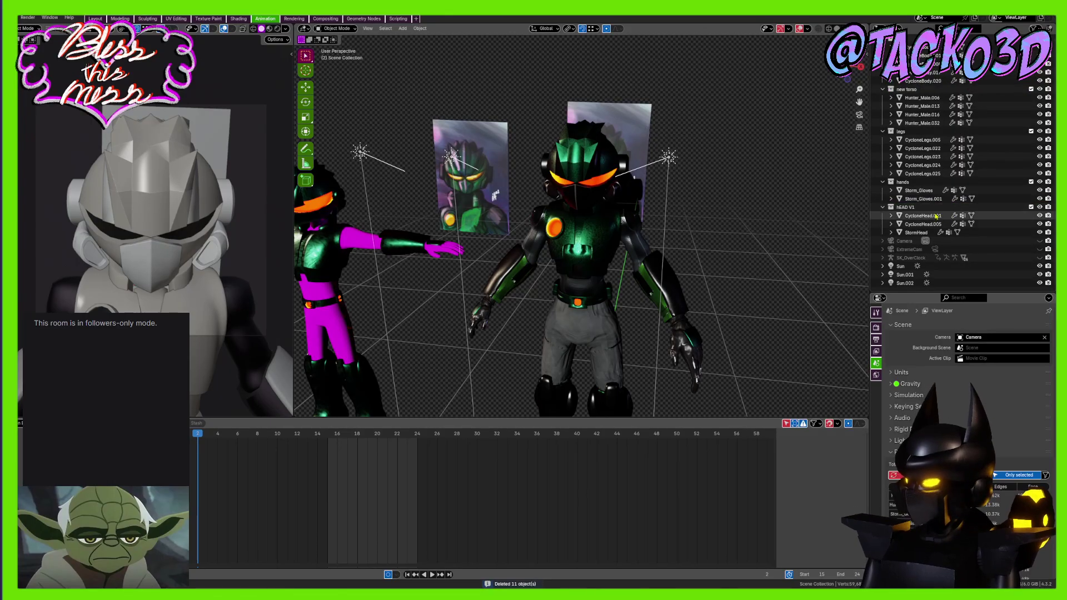
# Select StormHead, CycloneHead.001 and CycloneHead.005 and temporarily shift them out of the helmet to identify the parts
pyautogui.click(929, 208)
pyautogui.click(920, 233)
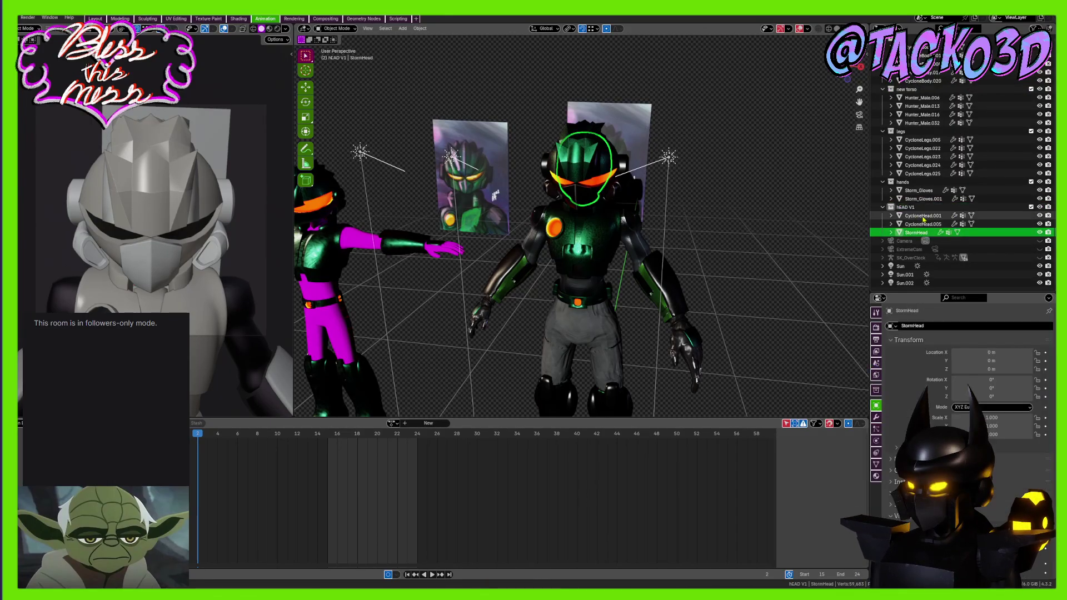
pyautogui.keyDown('shift'); pyautogui.click(923, 216); pyautogui.keyUp('shift')
pyautogui.moveTo(701, 268); pyautogui.dragTo(705, 221, button='middle')
pyautogui.press('g')
pyautogui.rightClick(717, 179)
pyautogui.press('g')
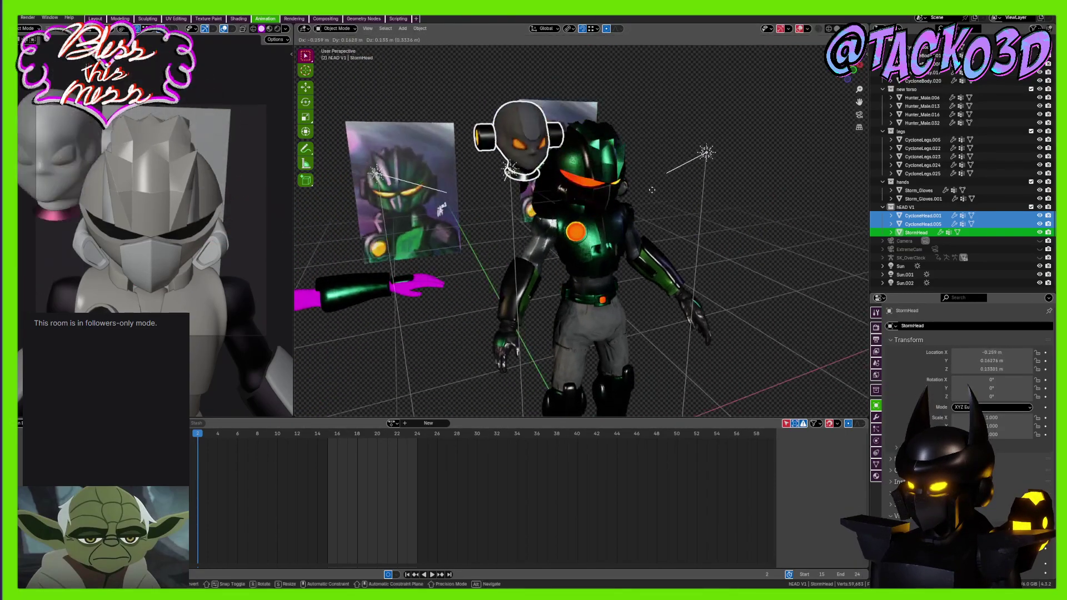
pyautogui.press('Escape')
# Examine the neck area up close and temporarily shift the neck piece CycloneHead.001 to identify it
pyautogui.scroll(5, 639, 178)
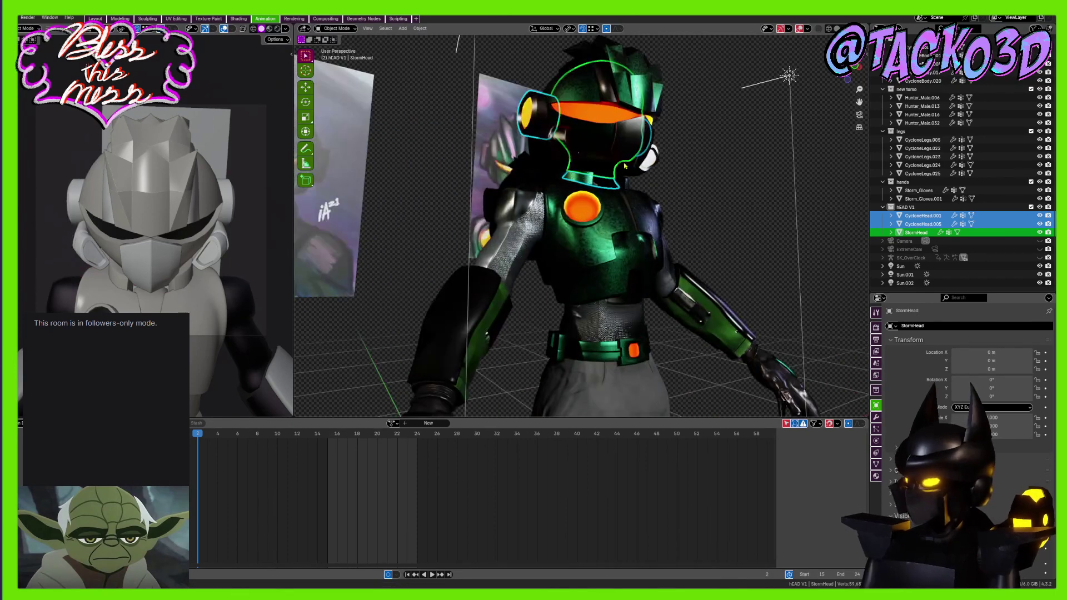
pyautogui.moveTo(639, 189); pyautogui.dragTo(658, 240, button='middle')
pyautogui.scroll(4, 616, 233)
pyautogui.click(579, 247)
pyautogui.scroll(-2, 637, 236)
pyautogui.press('g')
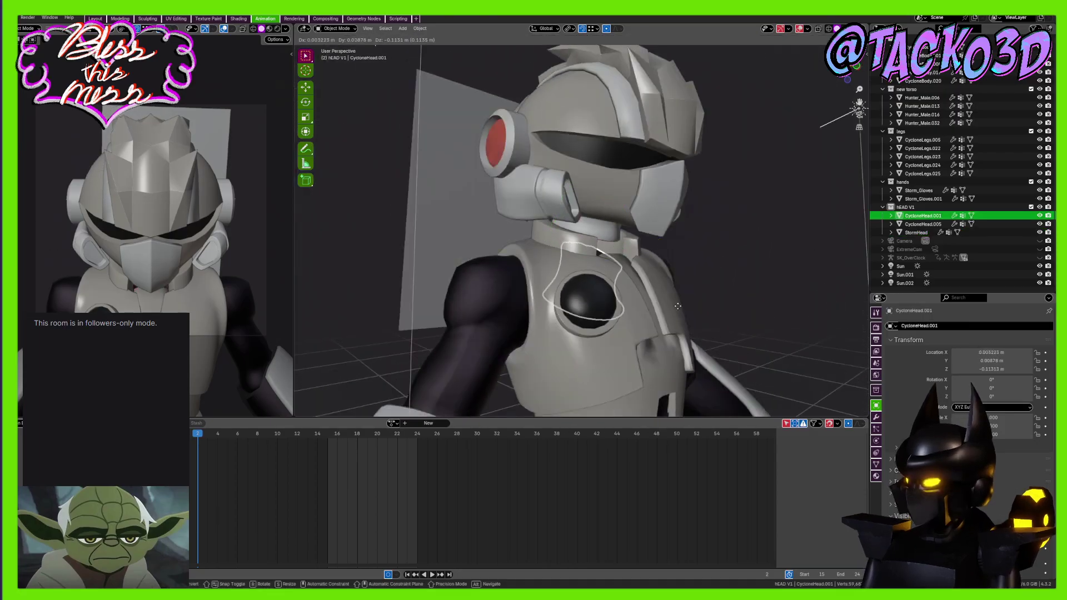
pyautogui.rightClick(761, 283)
# Select all head and helmet parts, including the Sphere meshes, and move them into the hEAD V1 collection
pyautogui.moveTo(750, 278); pyautogui.dragTo(681, 250, button='middle')
pyautogui.scroll(-4, 705, 250)
pyautogui.scroll(5, 928, 206)
pyautogui.moveTo(680, 90); pyautogui.dragTo(607, 228)
pyautogui.moveTo(607, 229); pyautogui.dragTo(547, 238, button='middle')
pyautogui.moveTo(627, 286); pyautogui.dragTo(669, 268, button='middle')
pyautogui.scroll(4, 672, 267)
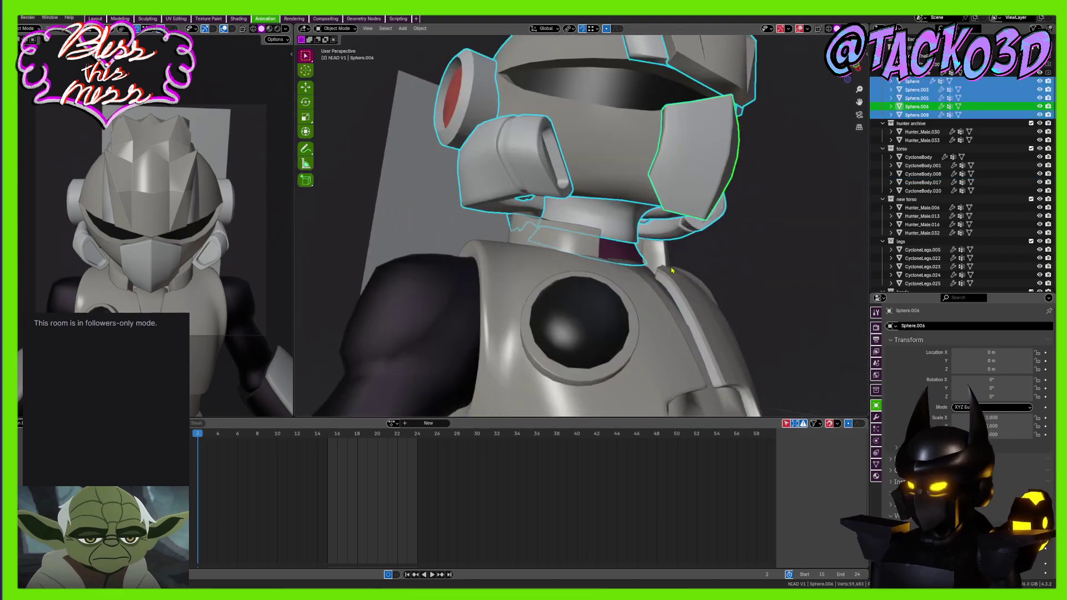
pyautogui.scroll(-5, 671, 271)
pyautogui.press('m')
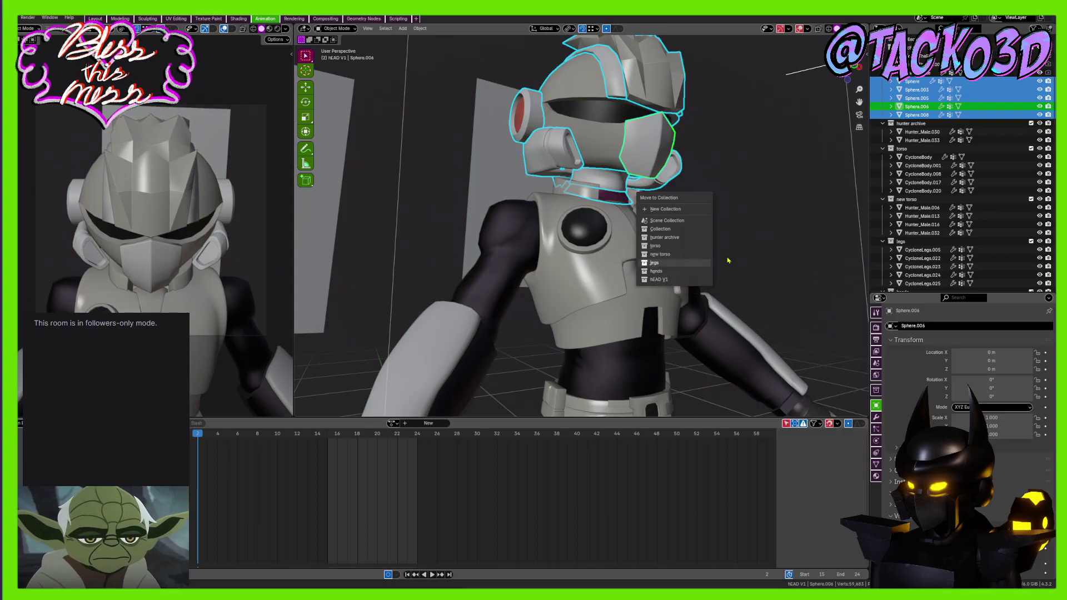
pyautogui.scroll(-5, 994, 239)
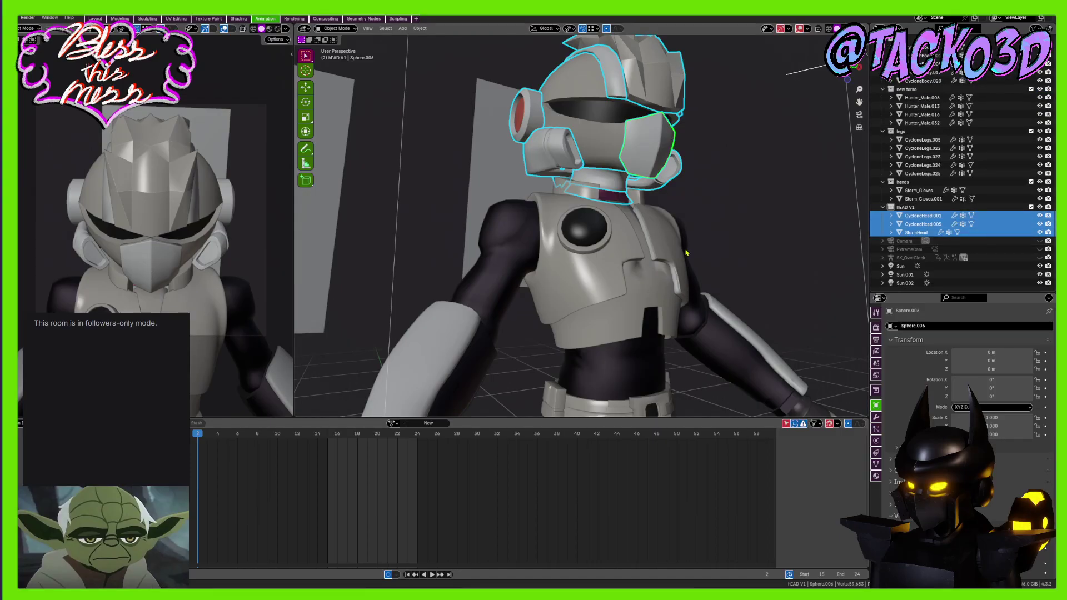
pyautogui.press('m')
pyautogui.click(645, 318)
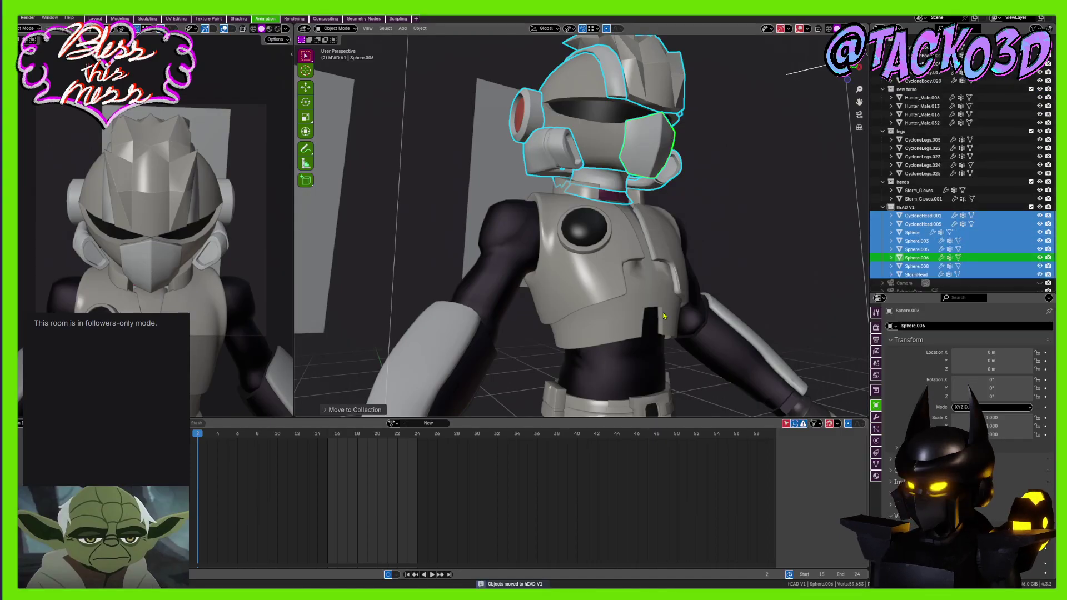
# Rename the hEAD V1 collection to Head and collapse it in the outliner
pyautogui.doubleClick(917, 206)
pyautogui.scroll(-2, 917, 205)
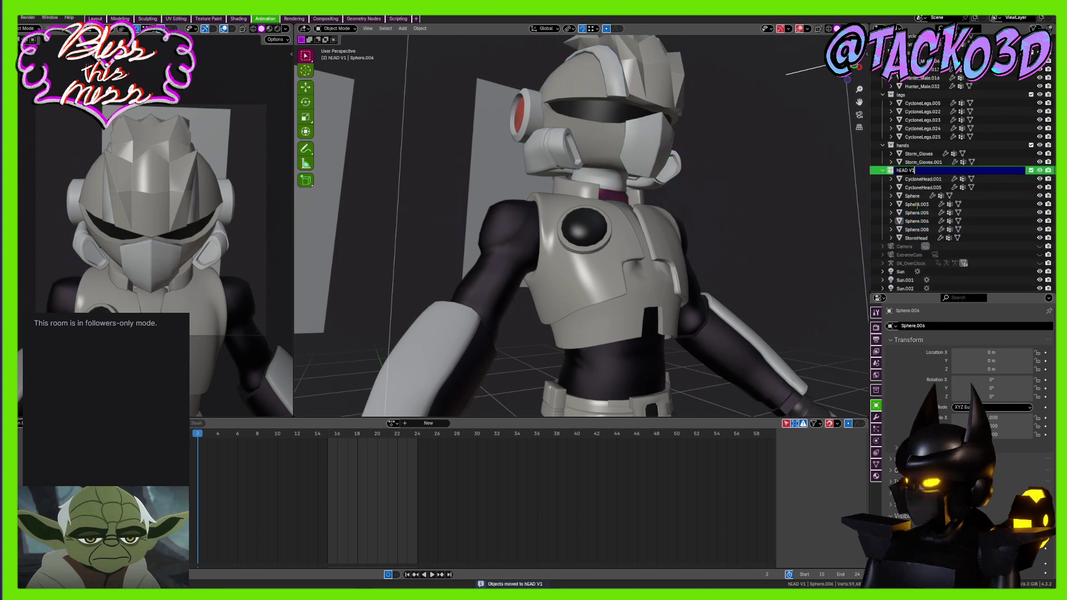
pyautogui.write('Head')
pyautogui.press('Return')
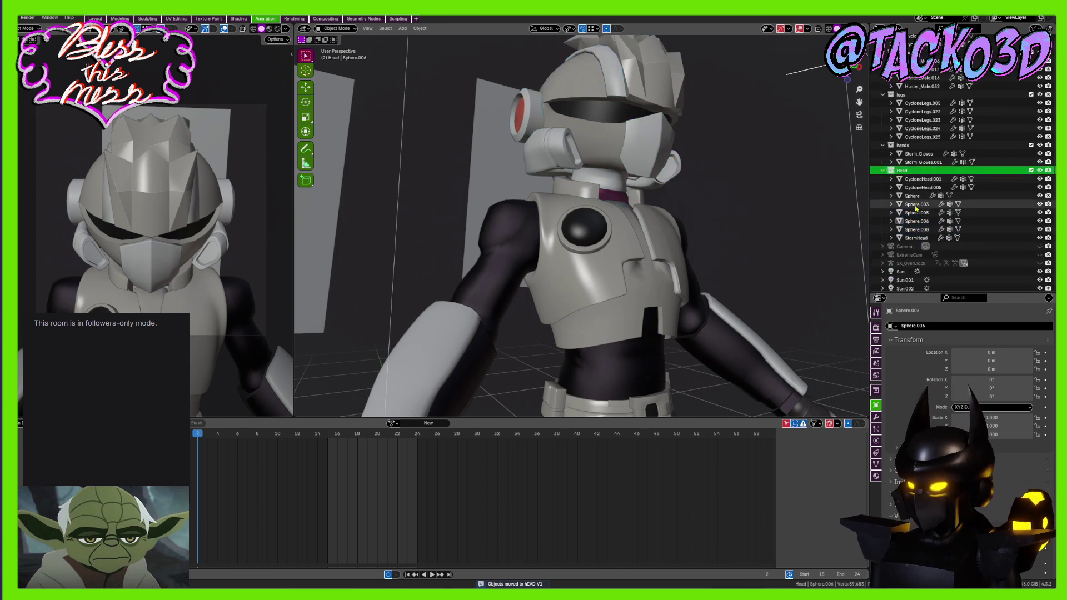
pyautogui.click(883, 171)
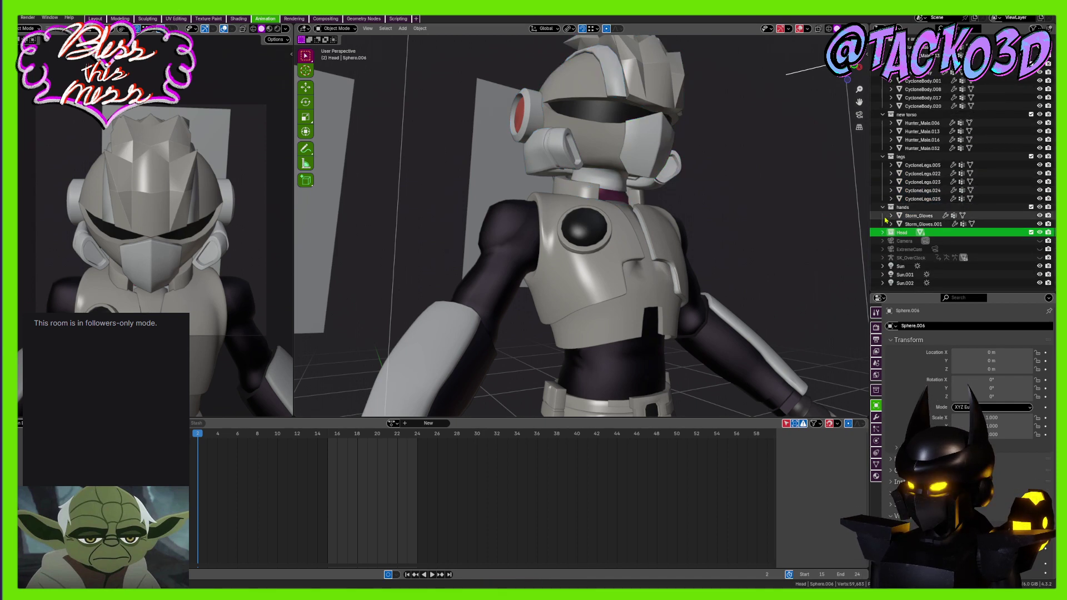
# View the Storm_Gloves mesh on the body and select the leg objects CycloneLegs.005 through CycloneLegs.025
pyautogui.press('KP_Decimal')
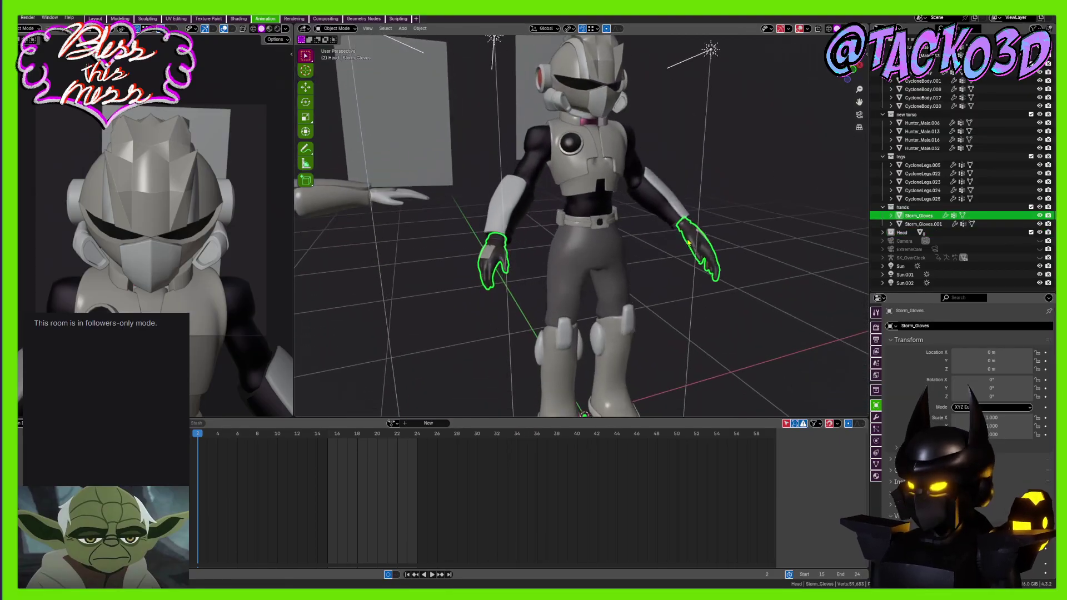
pyautogui.click(912, 165)
pyautogui.keyDown('shift'); pyautogui.click(916, 199); pyautogui.keyUp('shift')
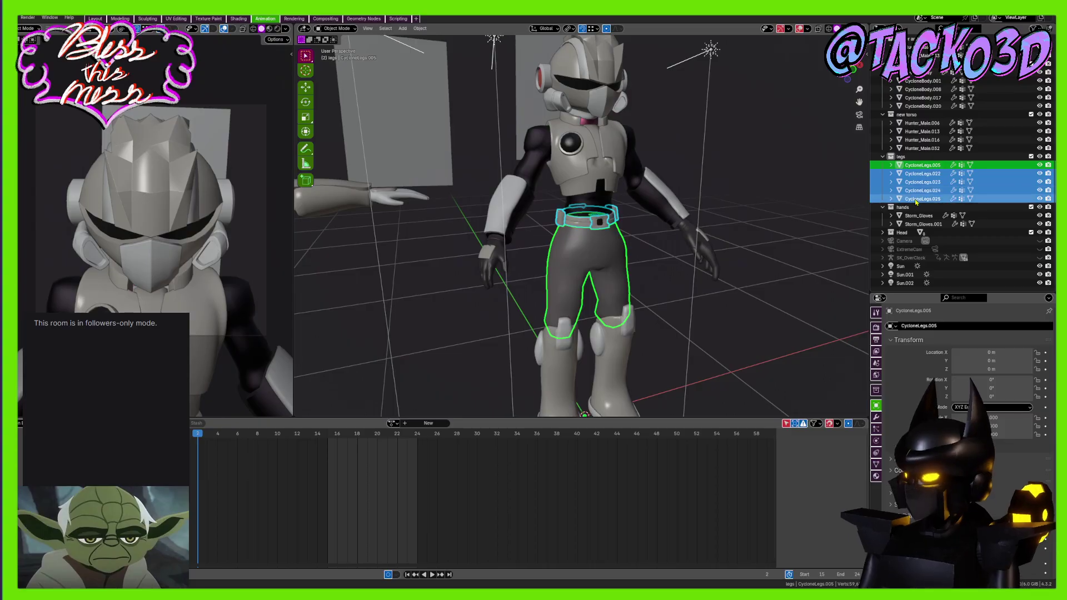
# Add the boot pieces to the selected CycloneLegs objects and move them all into the legs collection
pyautogui.moveTo(706, 265); pyautogui.dragTo(565, 209, button='middle')
pyautogui.keyDown('shift'); pyautogui.moveTo(460, 178); pyautogui.dragTo(615, 333); pyautogui.keyUp('shift')
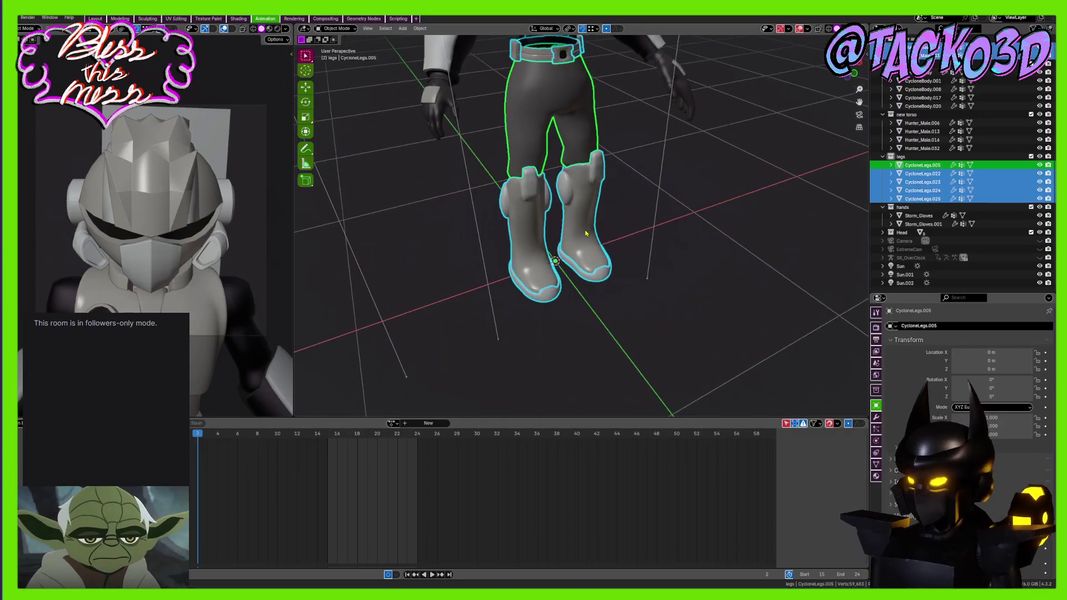
pyautogui.press('m')
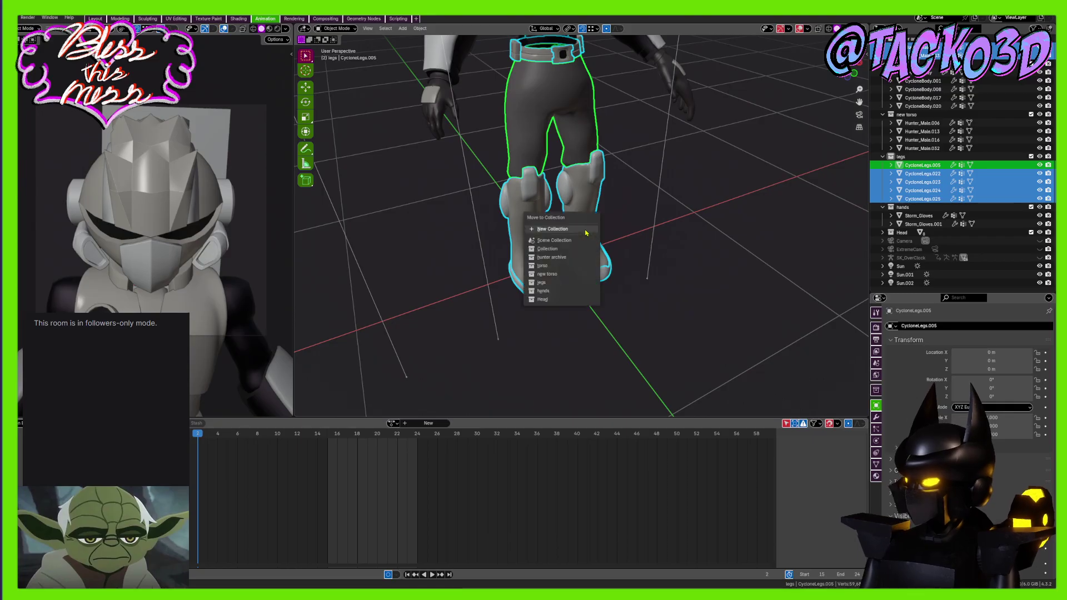
pyautogui.click(550, 282)
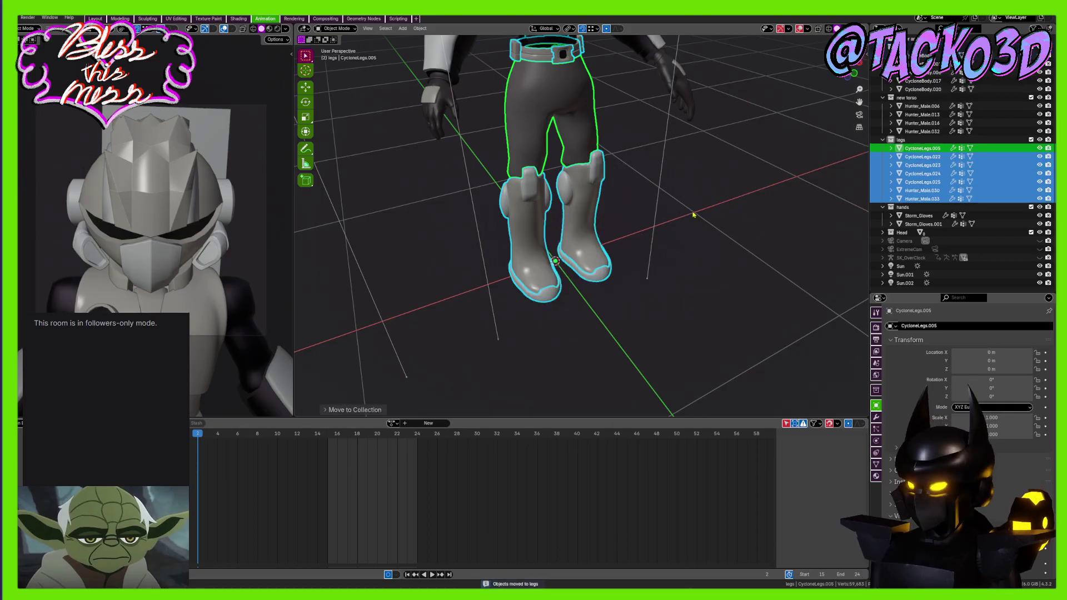
# Select the new torso Hunter_Male objects with the waist piece CycloneBody and neck piece CycloneBody.017, and move them into the torso collection
pyautogui.moveTo(710, 210); pyautogui.dragTo(767, 238, button='middle')
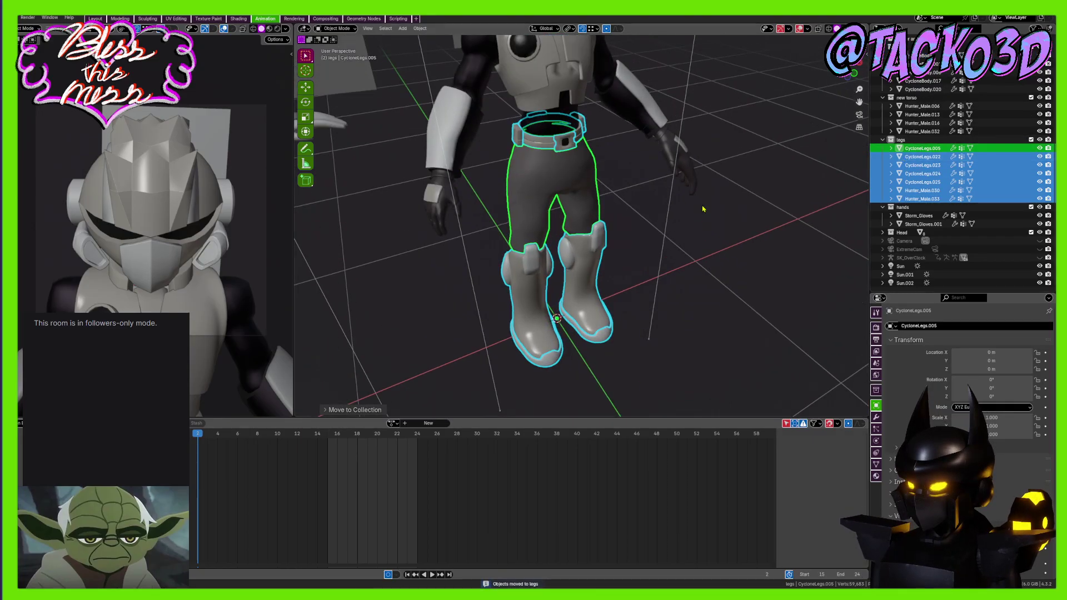
pyautogui.moveTo(703, 209); pyautogui.dragTo(803, 221, button='middle')
pyautogui.click(919, 106)
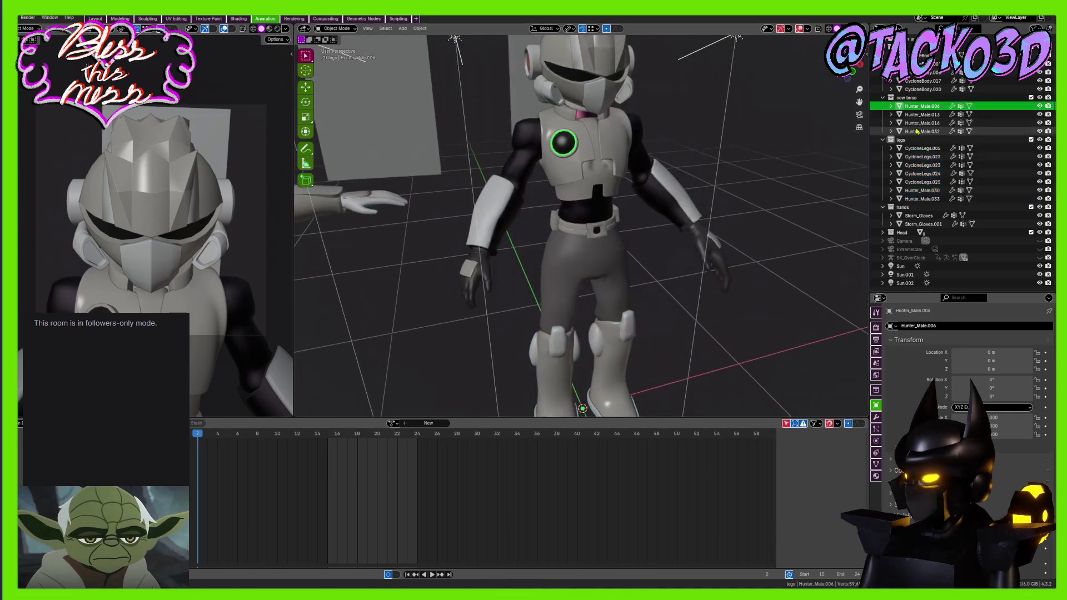
pyautogui.keyDown('shift'); pyautogui.click(920, 131); pyautogui.keyUp('shift')
pyautogui.moveTo(658, 207); pyautogui.dragTo(660, 286, button='middle')
pyautogui.scroll(2, 660, 285)
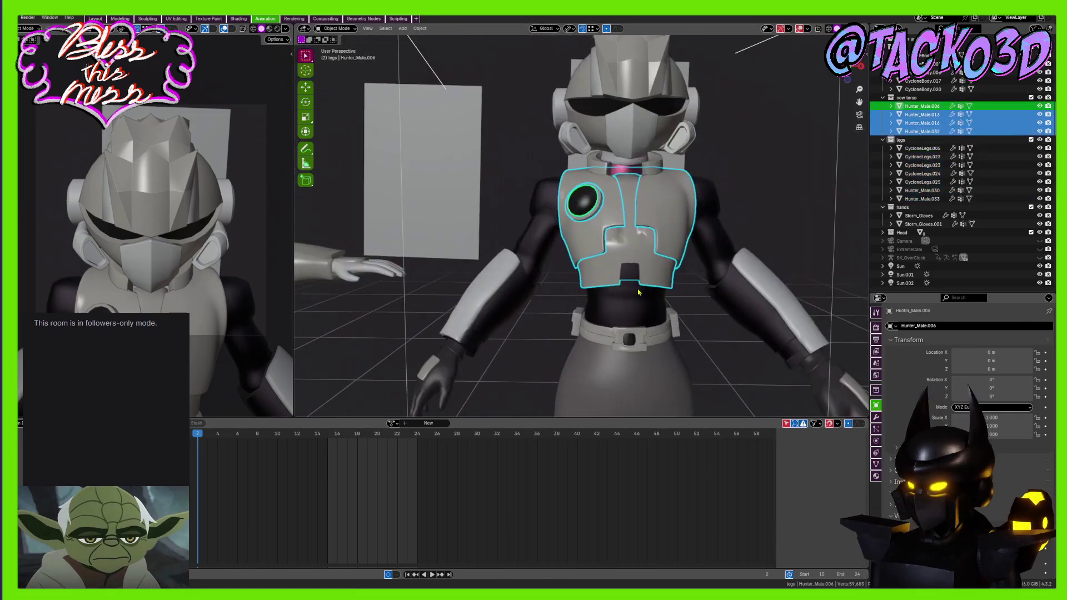
pyautogui.scroll(2, 650, 292)
pyautogui.keyDown('shift'); pyautogui.moveTo(649, 325); pyautogui.dragTo(659, 257, button='middle'); pyautogui.keyUp('shift')
pyautogui.keyDown('shift'); pyautogui.moveTo(680, 161); pyautogui.dragTo(663, 273, button='middle'); pyautogui.keyUp('shift')
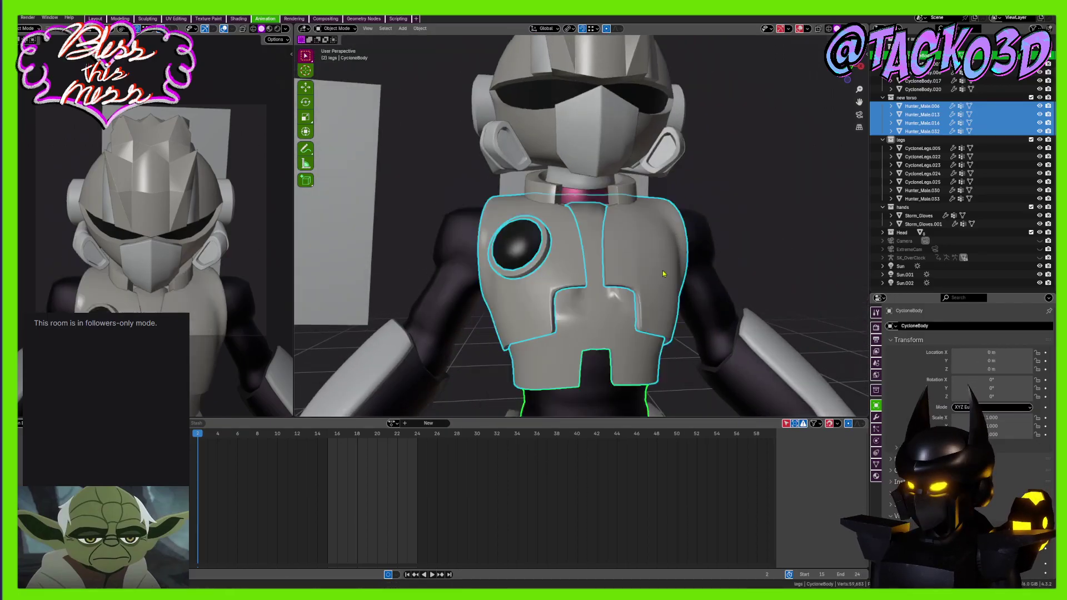
pyautogui.keyDown('shift'); pyautogui.click(625, 202); pyautogui.keyUp('shift')
pyautogui.moveTo(626, 205); pyautogui.dragTo(652, 208, button='middle')
pyautogui.press('g')
pyautogui.rightClick(670, 254)
pyautogui.moveTo(670, 253); pyautogui.dragTo(605, 196, button='middle')
pyautogui.press('m')
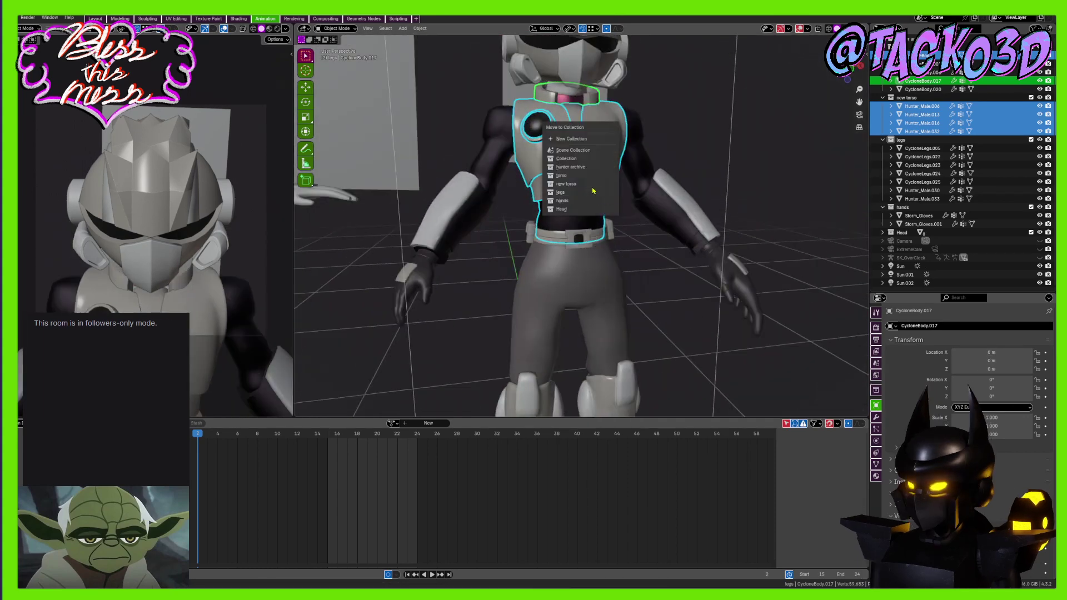
pyautogui.click(590, 180)
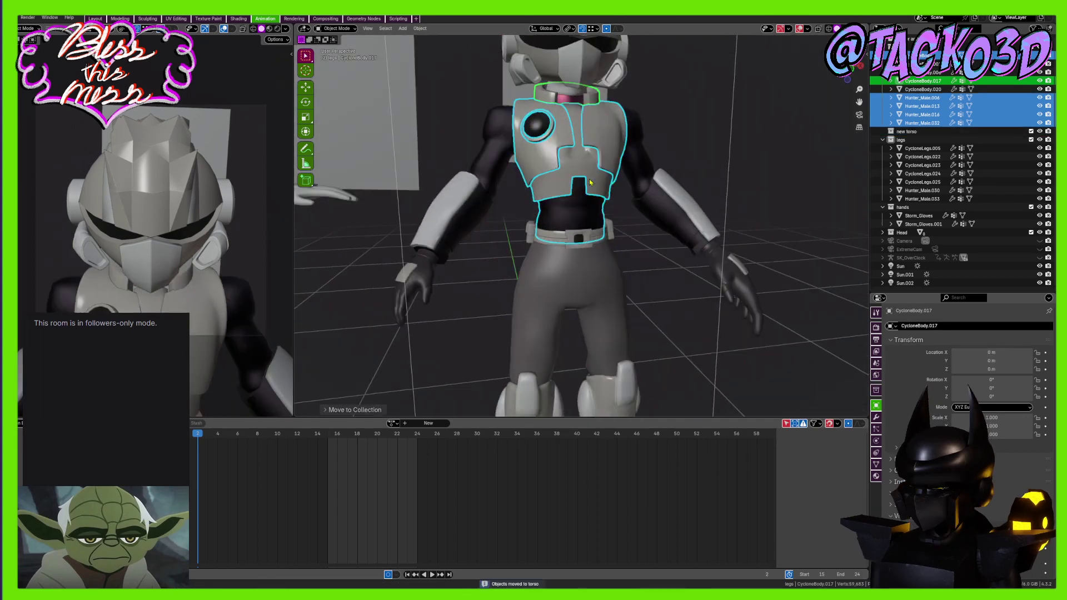
# Delete the emptied new torso collection and the hunter archive collection
pyautogui.scroll(2, 946, 143)
pyautogui.click(927, 168)
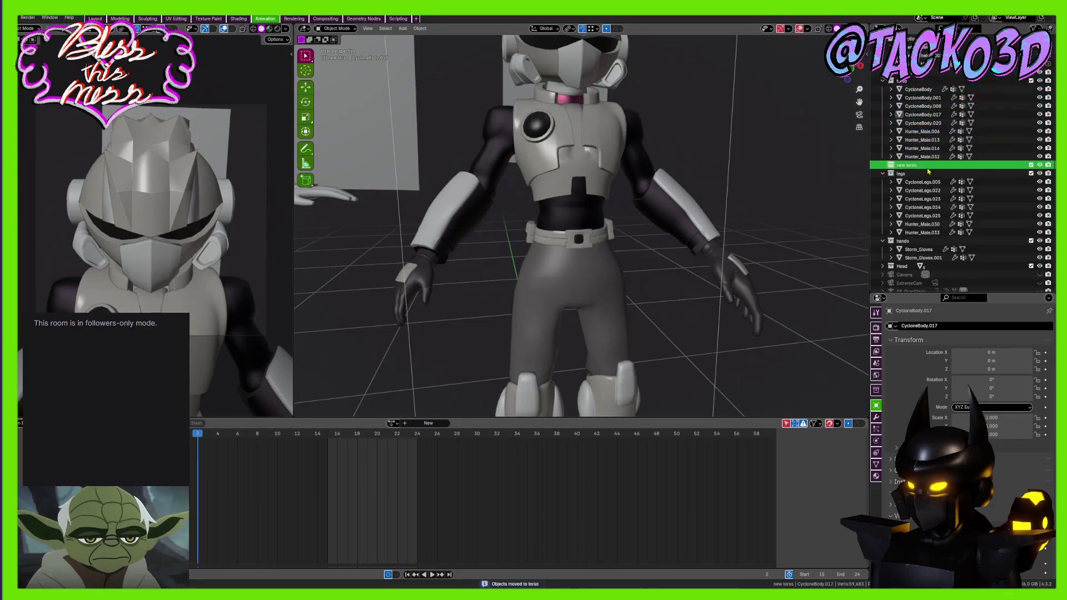
pyautogui.press('x')
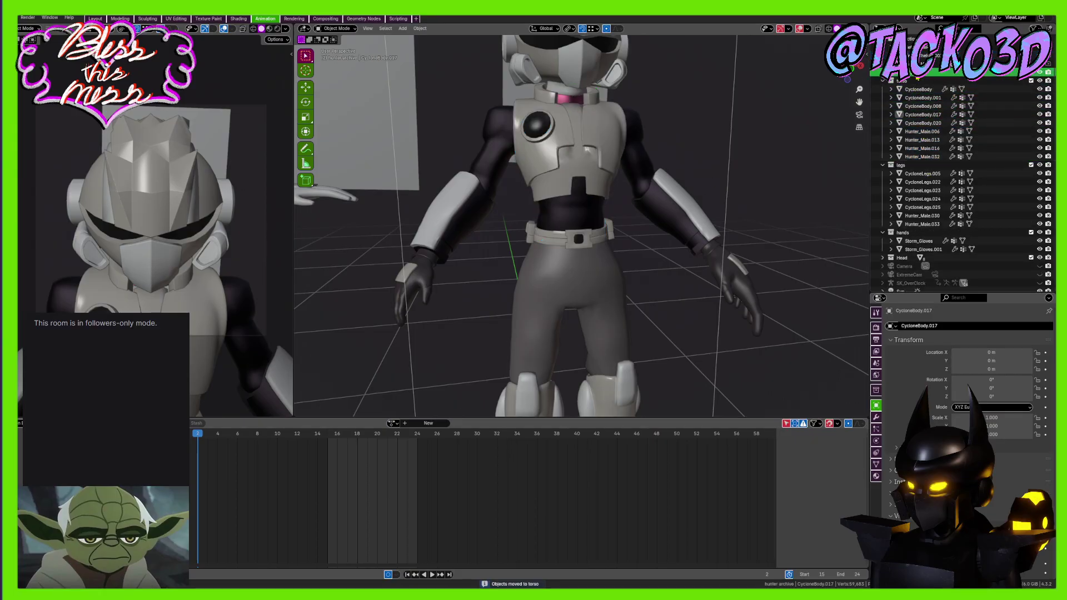
pyautogui.press('x')
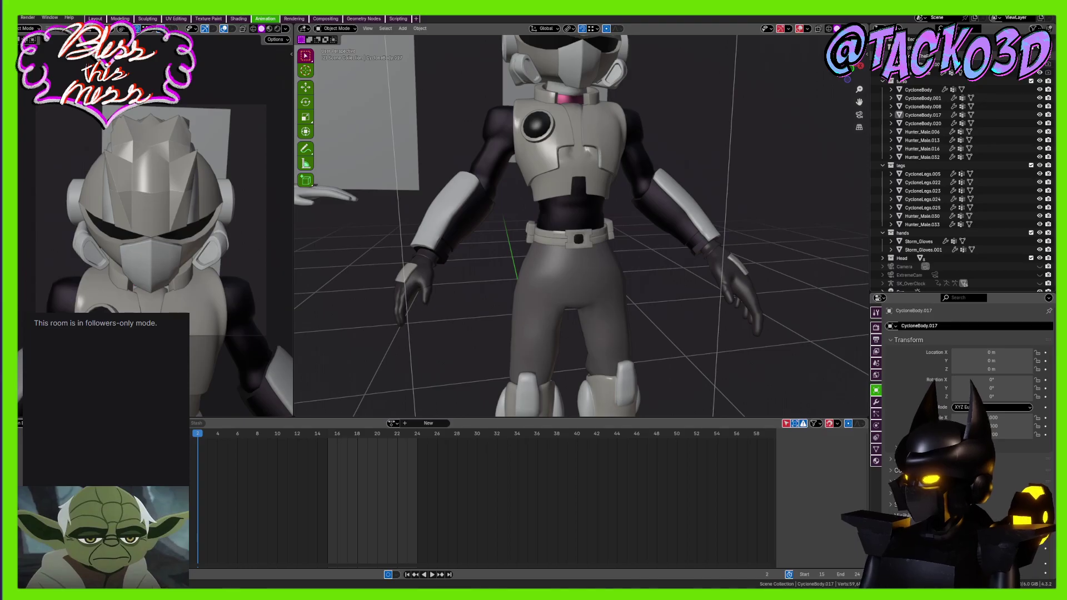
# Hide the old Hunter_Male figure standing beside the armored character
pyautogui.click(923, 56)
pyautogui.scroll(-6, 652, 222)
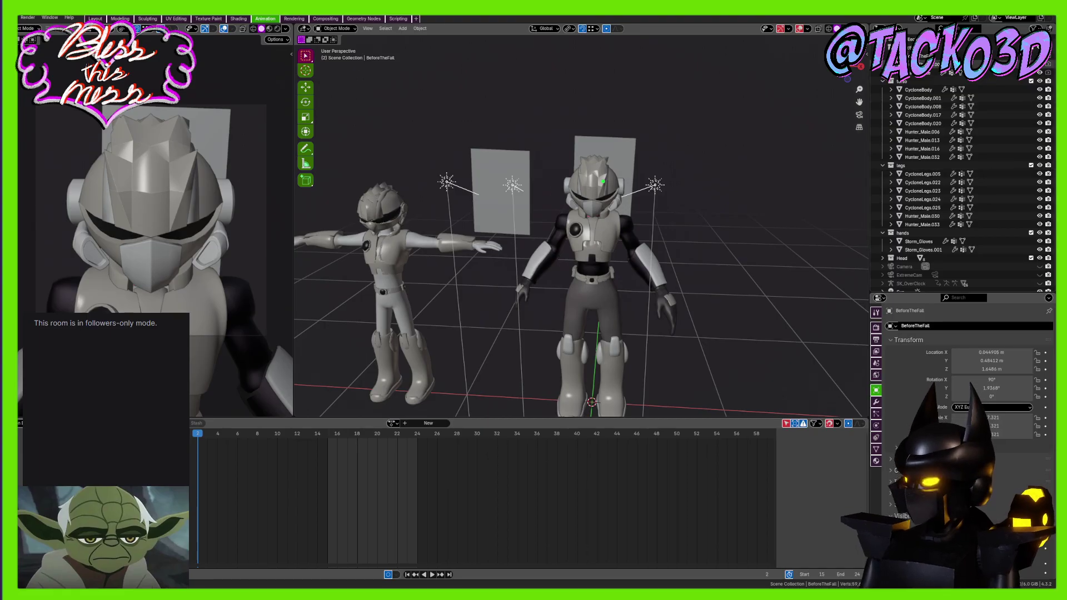
pyautogui.scroll(3, 578, 228)
pyautogui.click(1040, 73)
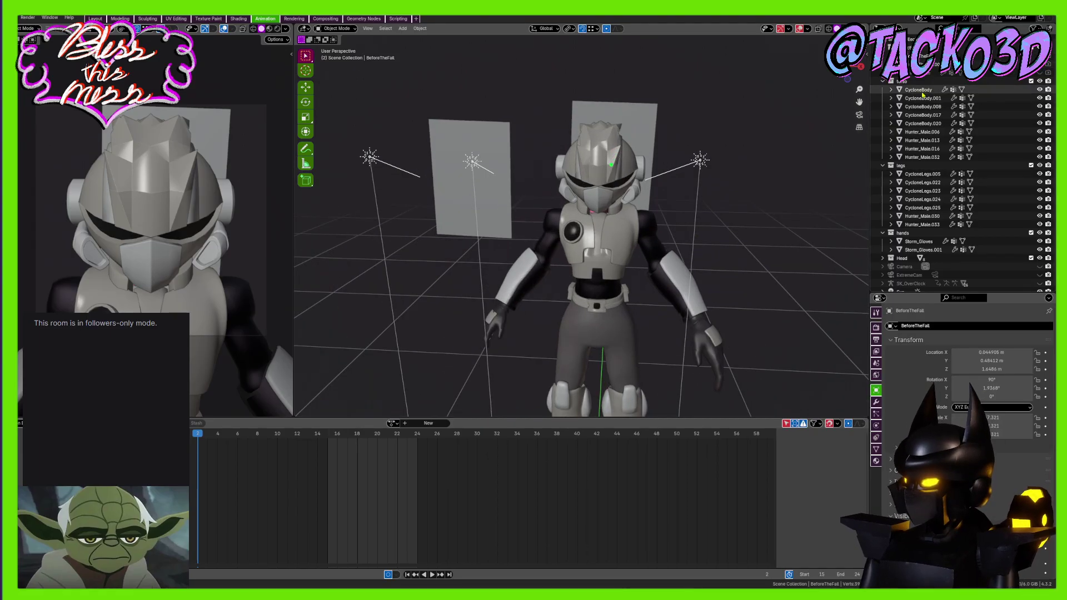
# Move Camera, ExtremeCam and the three Sun lights into a new collection named Scene and collapse it
pyautogui.scroll(-2, 912, 180)
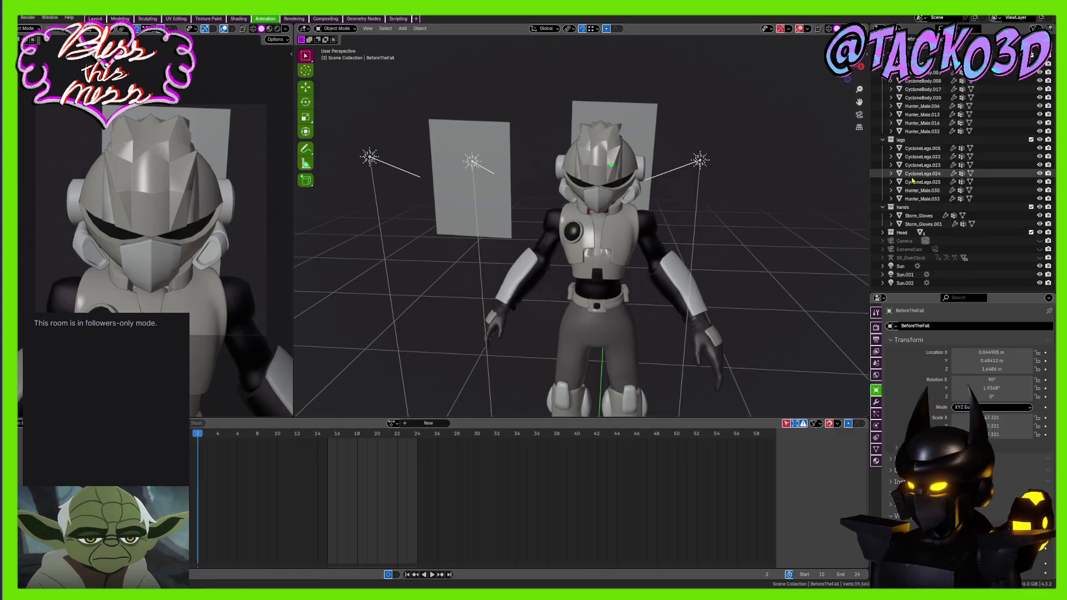
pyautogui.click(907, 241)
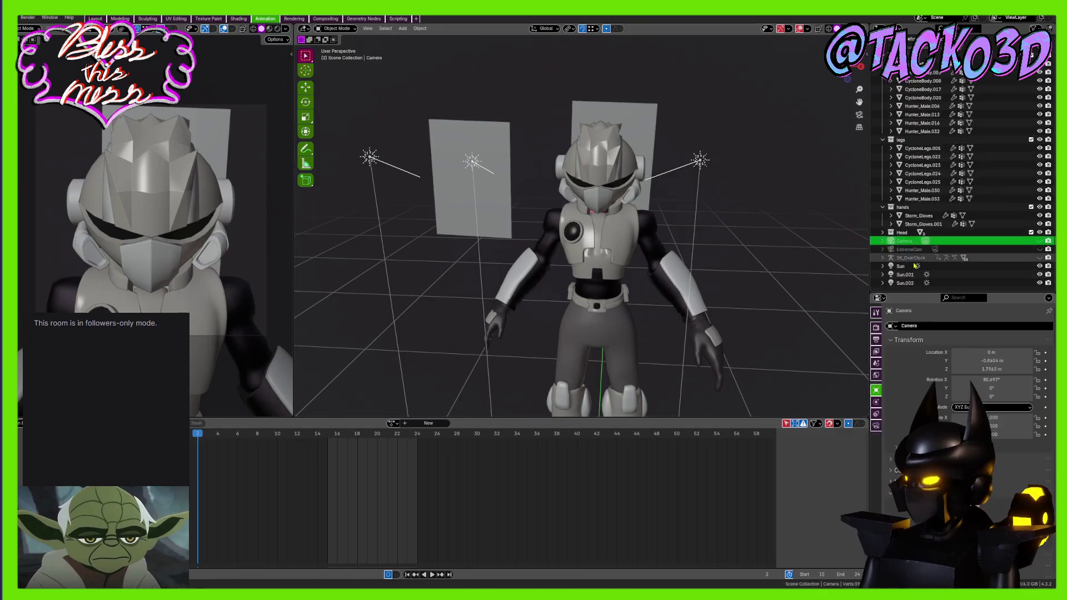
pyautogui.keyDown('shift'); pyautogui.click(912, 258); pyautogui.keyUp('shift')
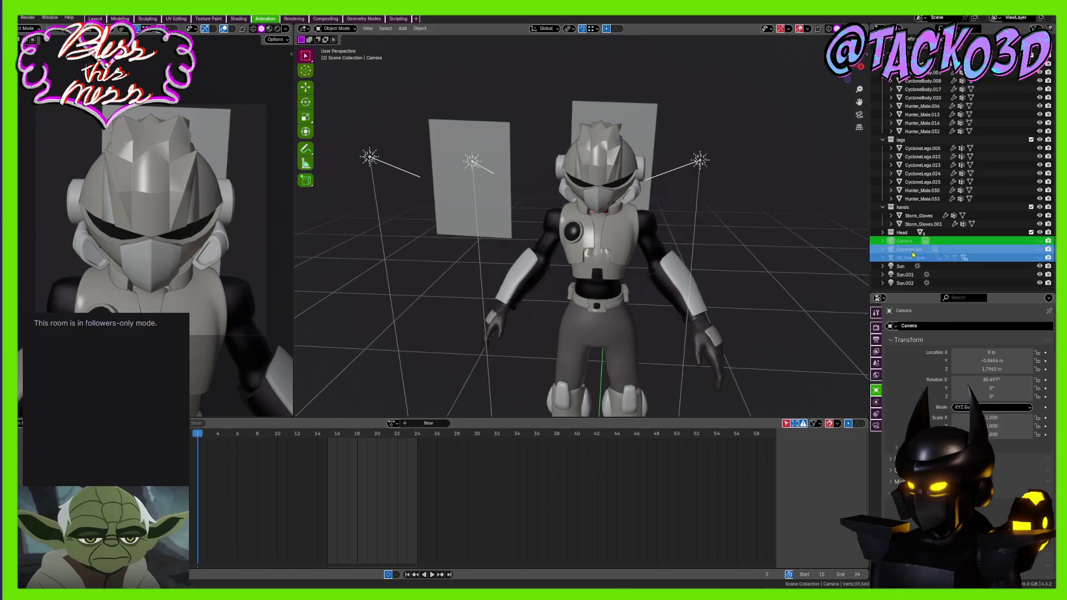
pyautogui.click(913, 244)
pyautogui.click(910, 250)
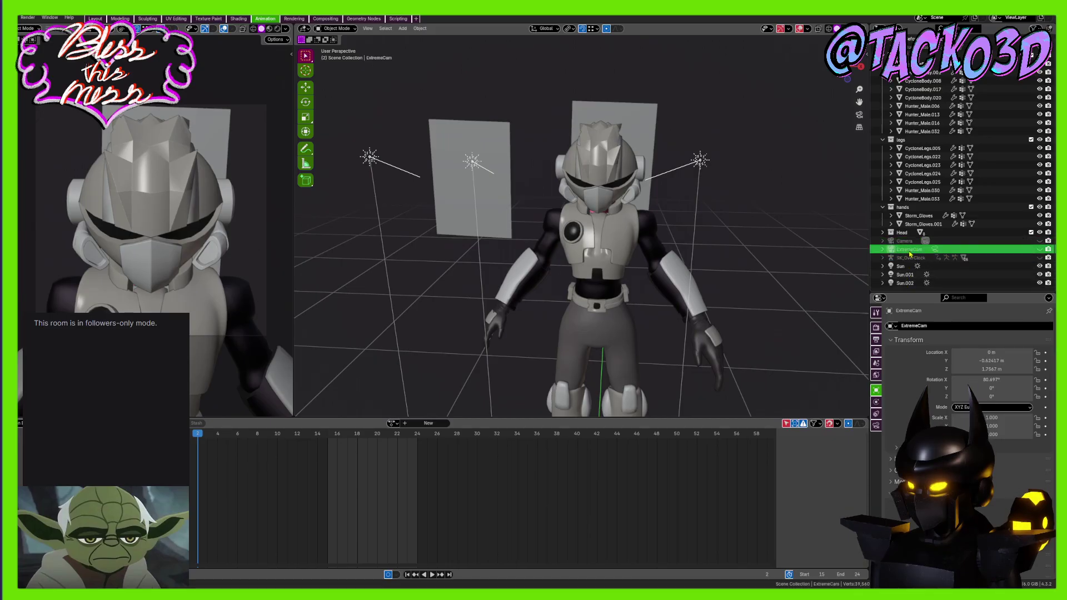
pyautogui.click(904, 274)
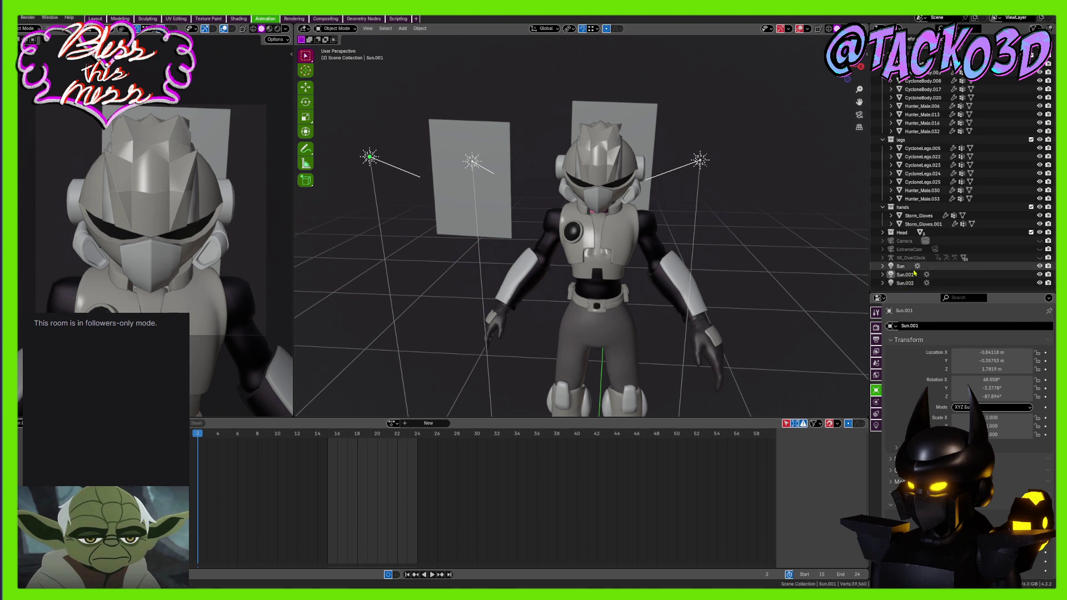
pyautogui.keyDown('shift'); pyautogui.click(905, 283); pyautogui.keyUp('shift')
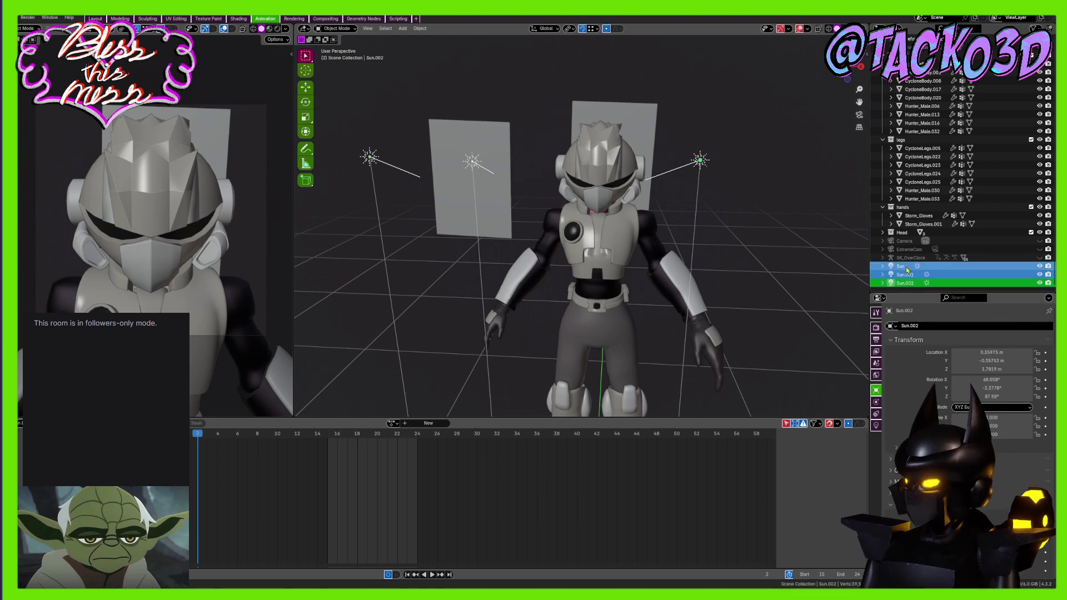
pyautogui.press('m')
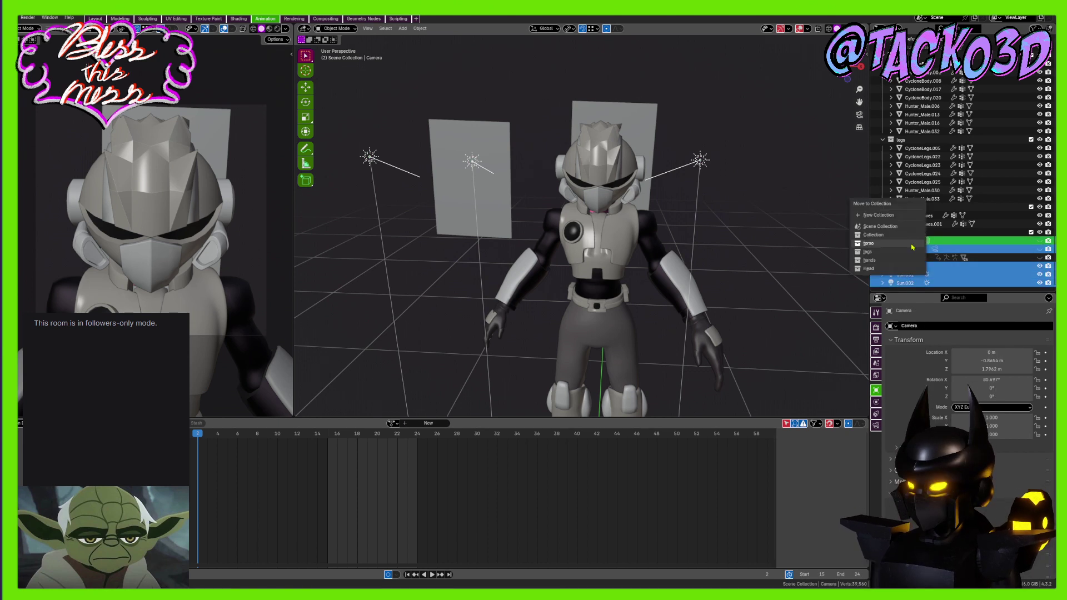
pyautogui.click(888, 215)
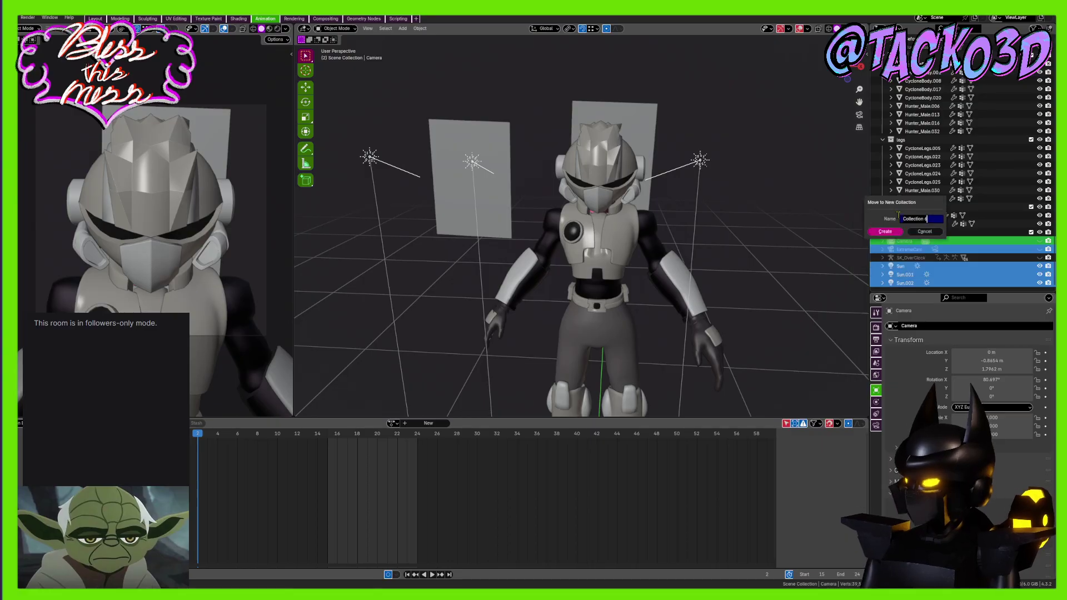
pyautogui.write('Scen')
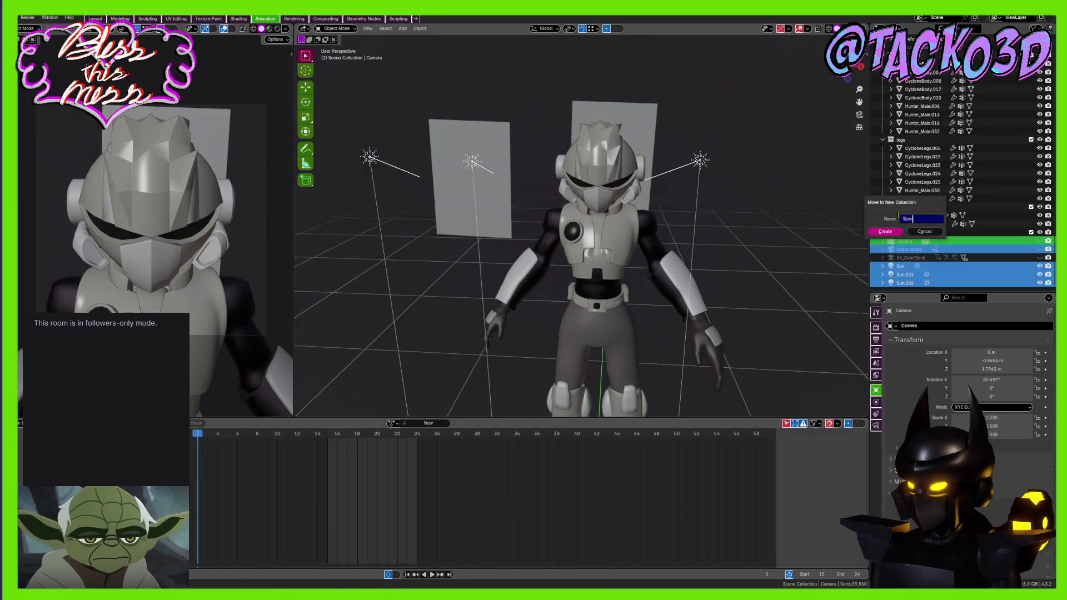
pyautogui.write('e')
pyautogui.click(885, 232)
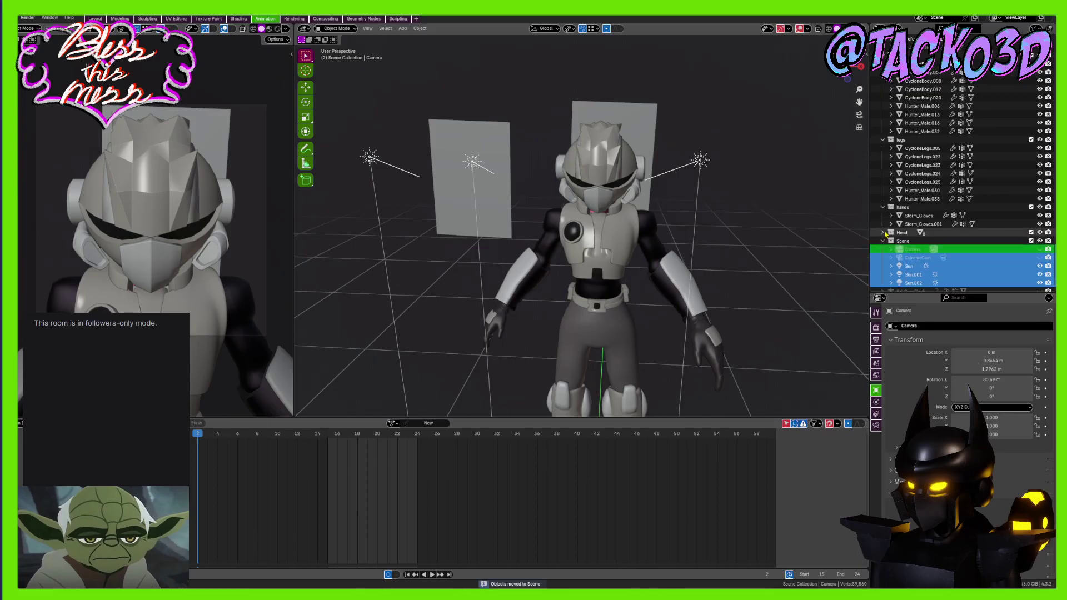
pyautogui.click(883, 242)
# Move the Scene collection to the top of the outliner and rename the default Collection to Reference
pyautogui.click(901, 269)
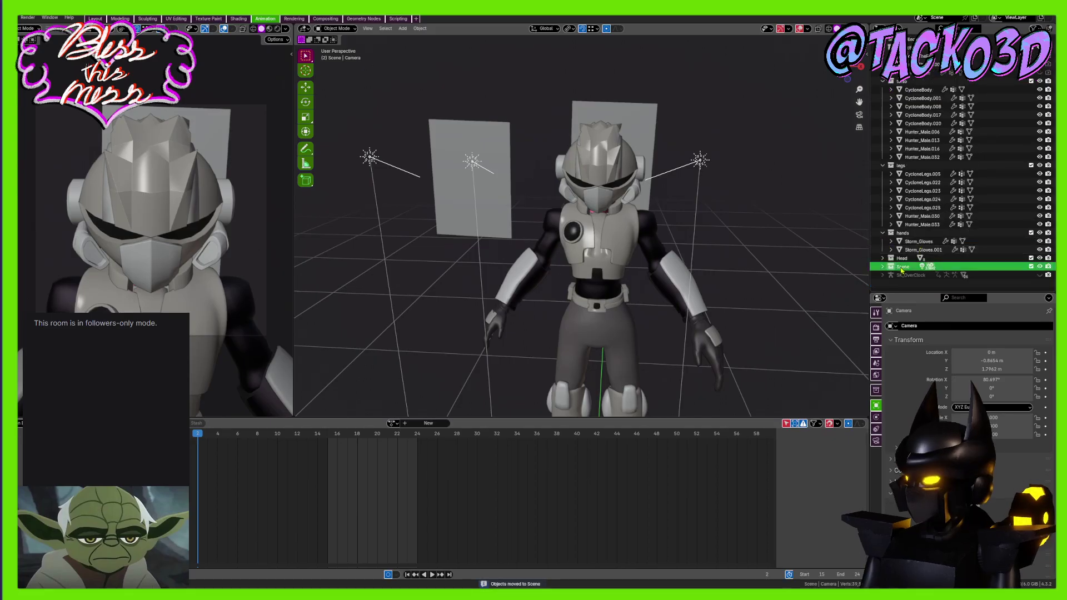
pyautogui.moveTo(910, 44); pyautogui.dragTo(909, 46)
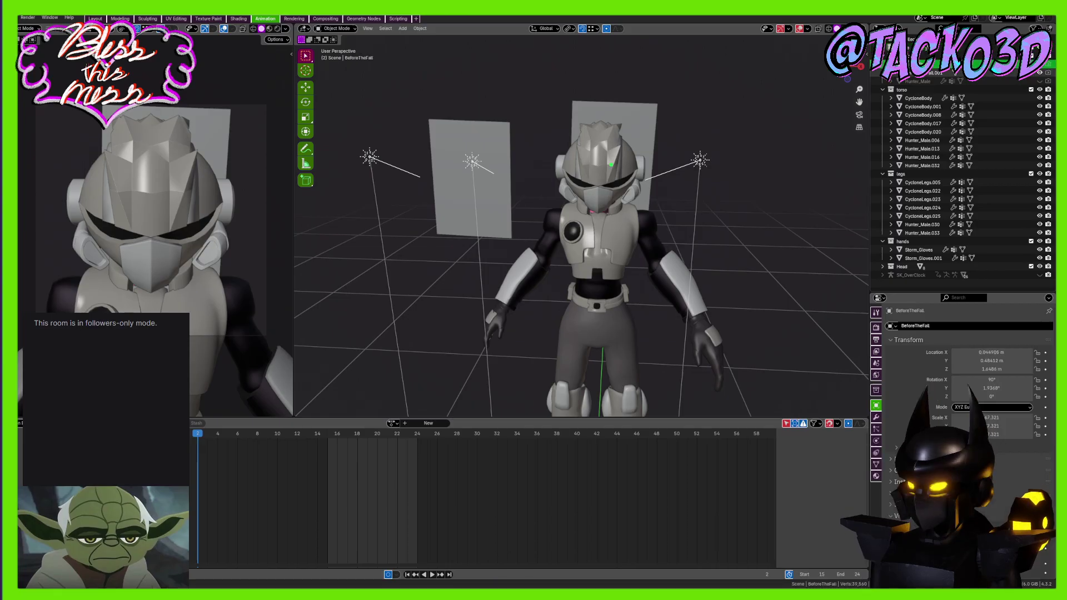
pyautogui.click(911, 56)
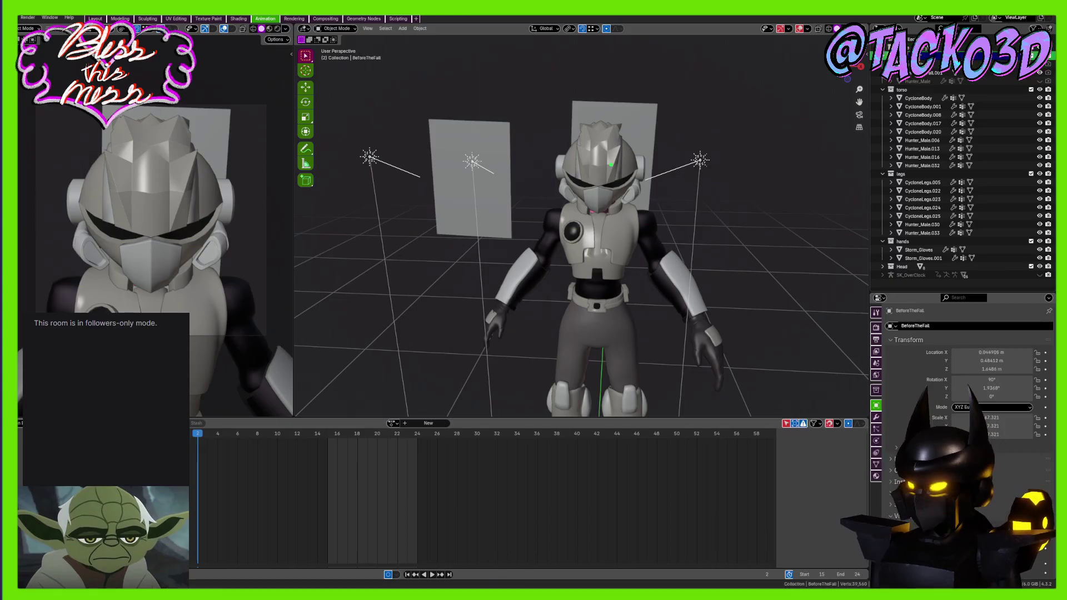
pyautogui.press('Return')
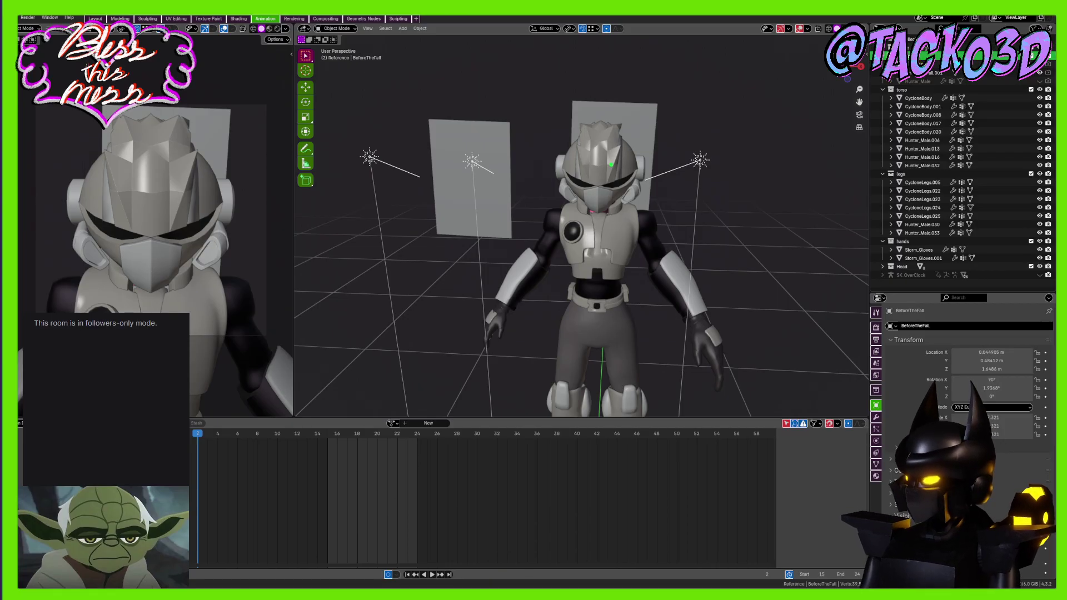
# Collapse the legs, hands and Head collections in the outliner
pyautogui.scroll(-2, 961, 167)
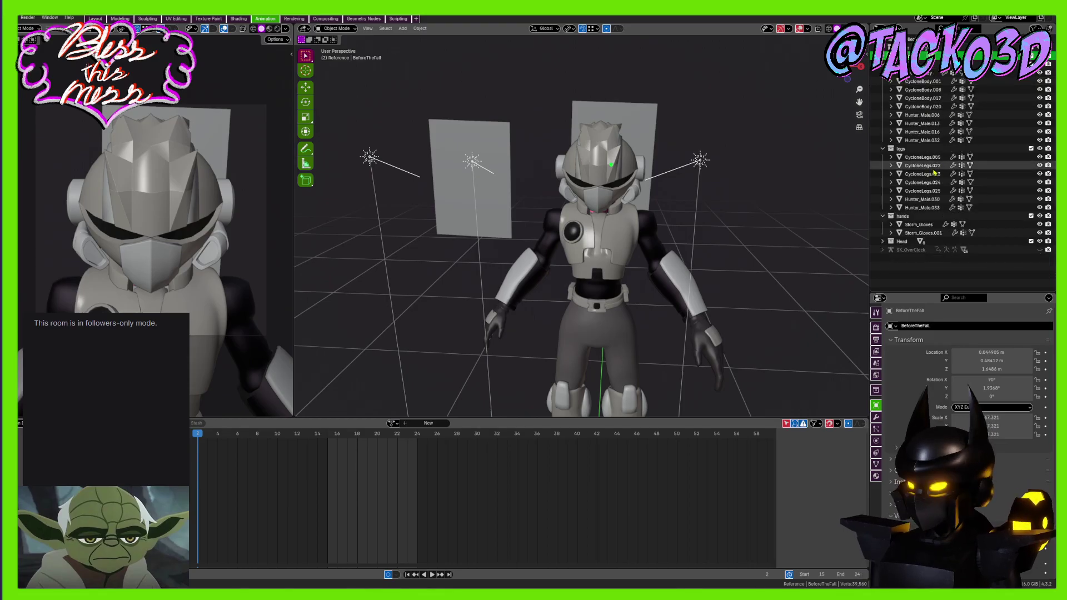
pyautogui.click(882, 242)
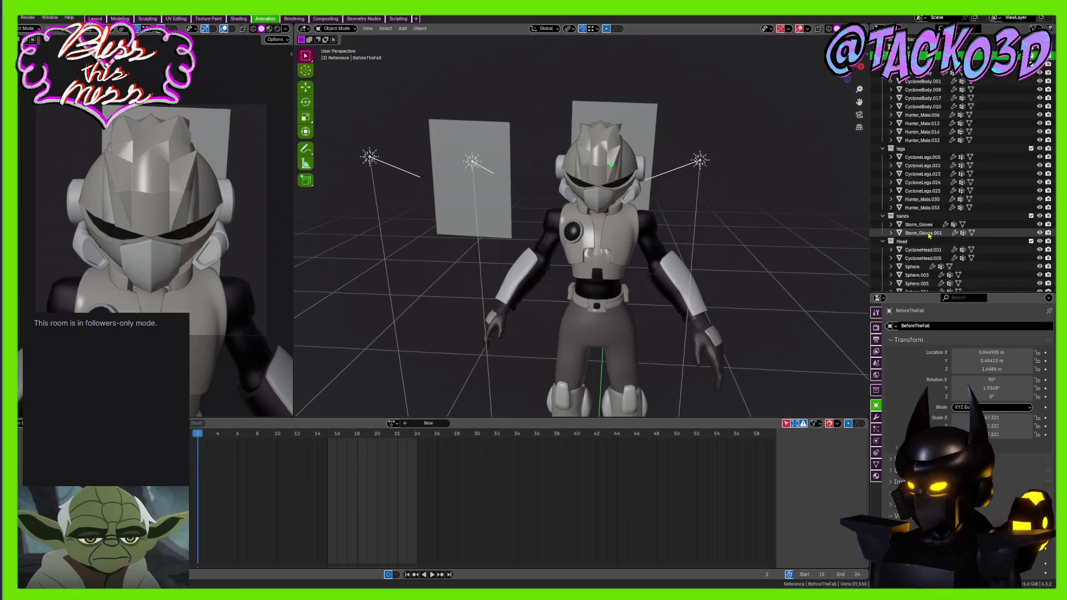
pyautogui.click(882, 216)
pyautogui.click(883, 149)
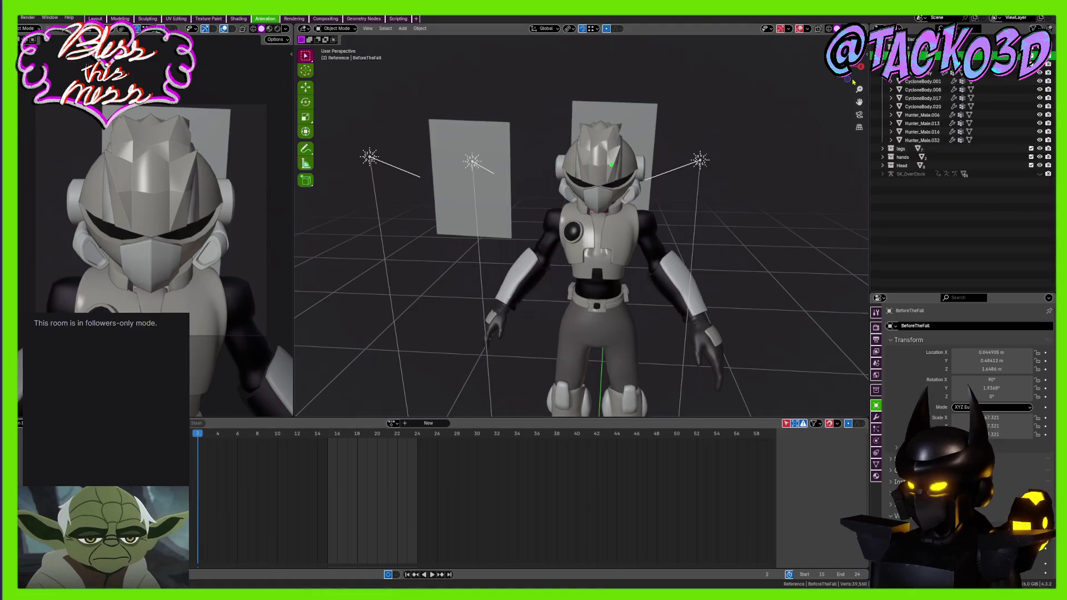
# Switch the viewport to wireframe display and examine the character's mesh from the side
pyautogui.moveTo(628, 267); pyautogui.dragTo(524, 230, button='middle')
pyautogui.scroll(2, 712, 281)
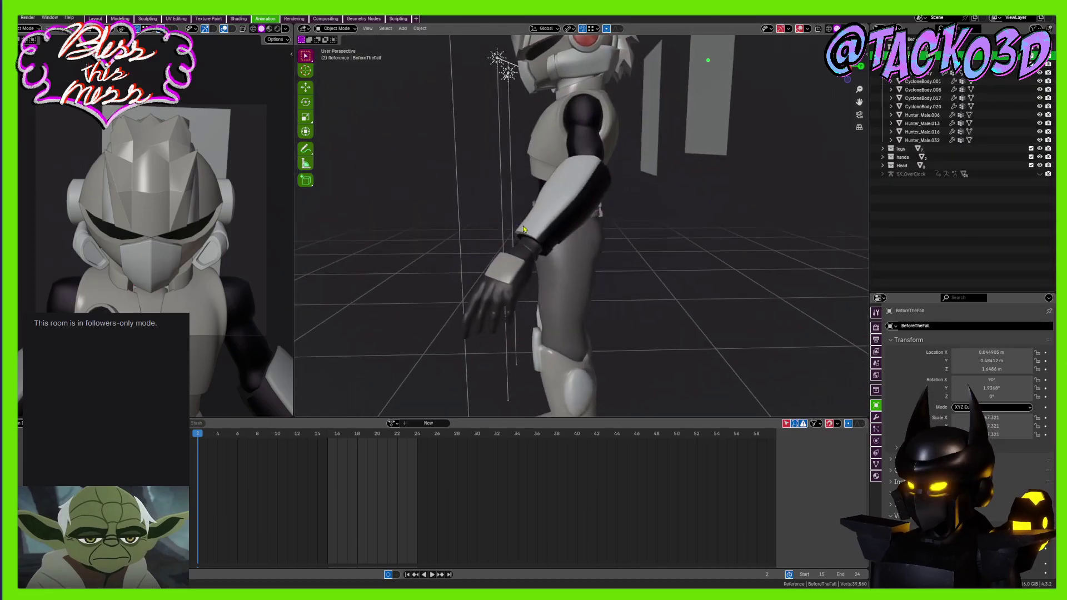
pyautogui.scroll(-1, 524, 230)
pyautogui.hotkey('shift', 'z')
pyautogui.moveTo(622, 161); pyautogui.dragTo(754, 148, button='middle')
pyautogui.scroll(-3, 750, 166)
pyautogui.moveTo(694, 216)
pyautogui.keyDown('shift'); pyautogui.mouseDown(button='middle')
pyautogui.moveTo(708, 154)
pyautogui.moveTo(751, 260)
pyautogui.moveTo(650, 362)
pyautogui.moveTo(692, 312)
pyautogui.moveTo(714, 209)
pyautogui.moveTo(669, 145)
pyautogui.moveTo(712, 248)
pyautogui.moveTo(721, 198)
pyautogui.mouseUp(button='middle'); pyautogui.keyUp('shift')
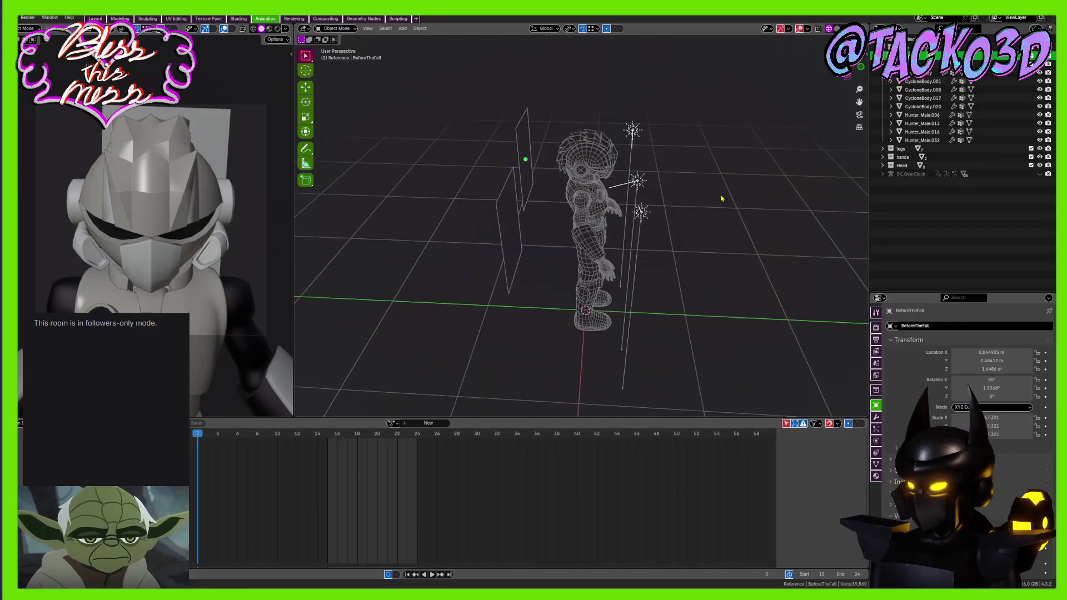
pyautogui.scroll(-4, 961, 167)
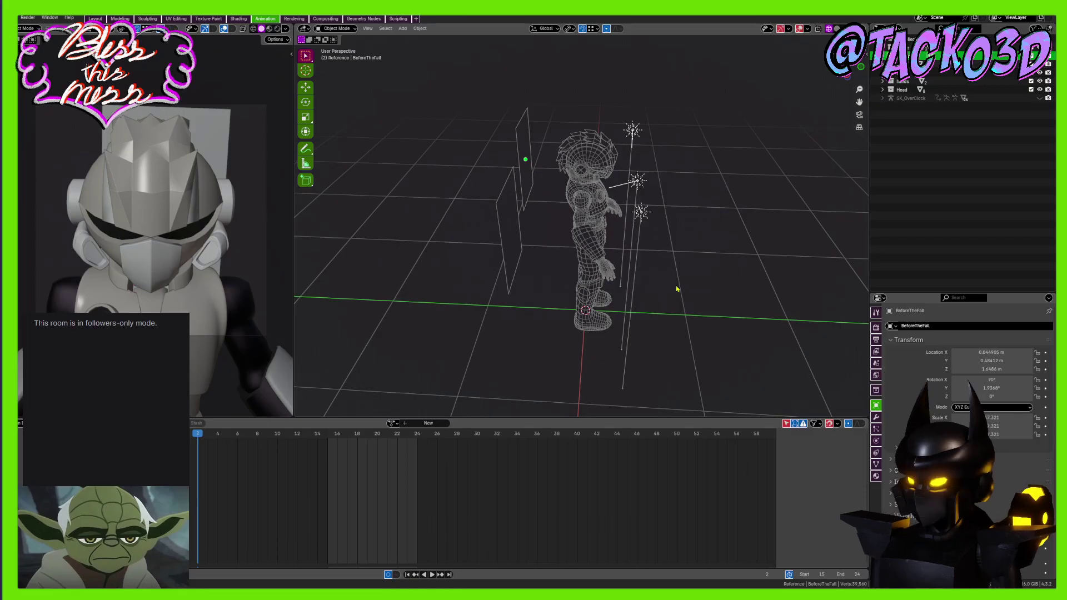
# View the arms up close from the front and select the forearm guards CycloneBody.020 to inspect their wireframe
pyautogui.moveTo(676, 288); pyautogui.dragTo(517, 303, button='middle')
pyautogui.scroll(2, 624, 172)
pyautogui.scroll(2, 595, 135)
pyautogui.click(548, 162)
pyautogui.keyDown('shift'); pyautogui.click(482, 315); pyautogui.keyUp('shift')
pyautogui.click(514, 247)
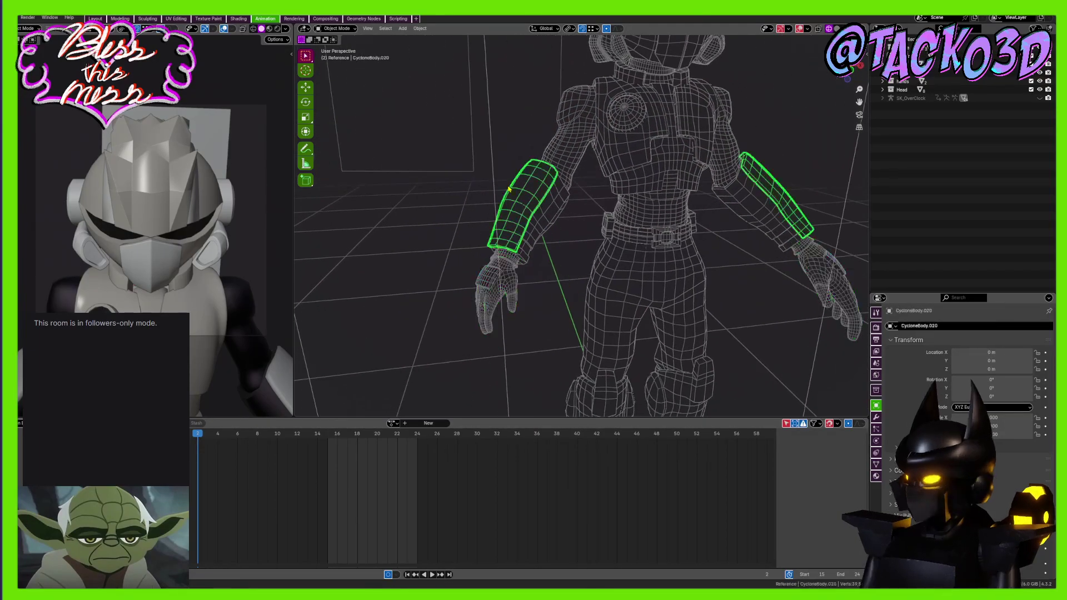
# Examine the wireframe of the forearms, upper arms and round chest emblem by selecting each part up close
pyautogui.moveTo(514, 250); pyautogui.dragTo(525, 270, button='middle')
pyautogui.keyDown('shift'); pyautogui.click(553, 194); pyautogui.keyUp('shift')
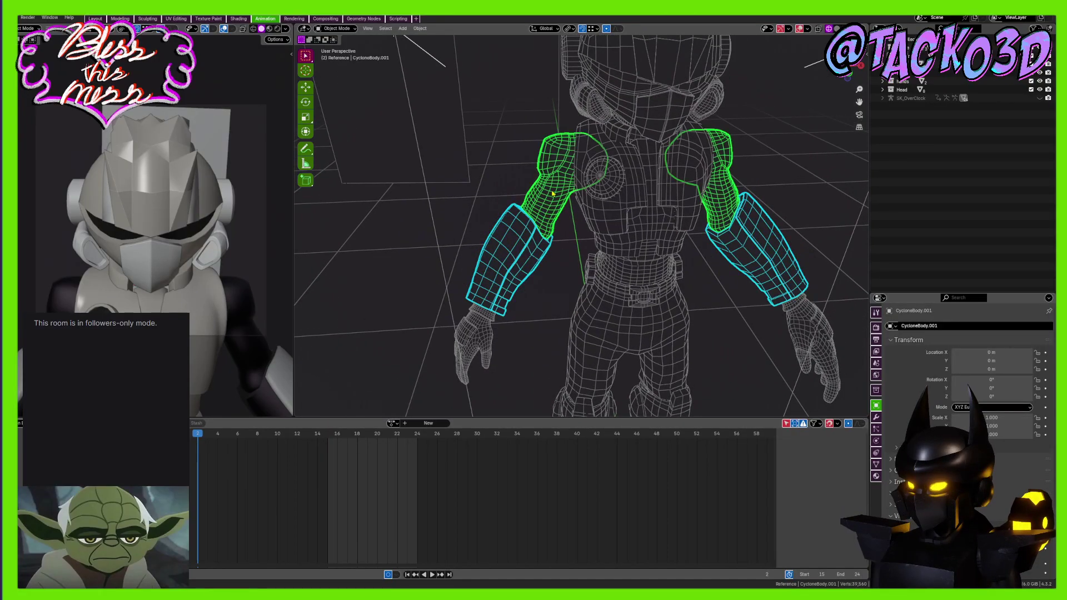
pyautogui.moveTo(552, 195); pyautogui.dragTo(583, 179, button='middle')
pyautogui.click(611, 178)
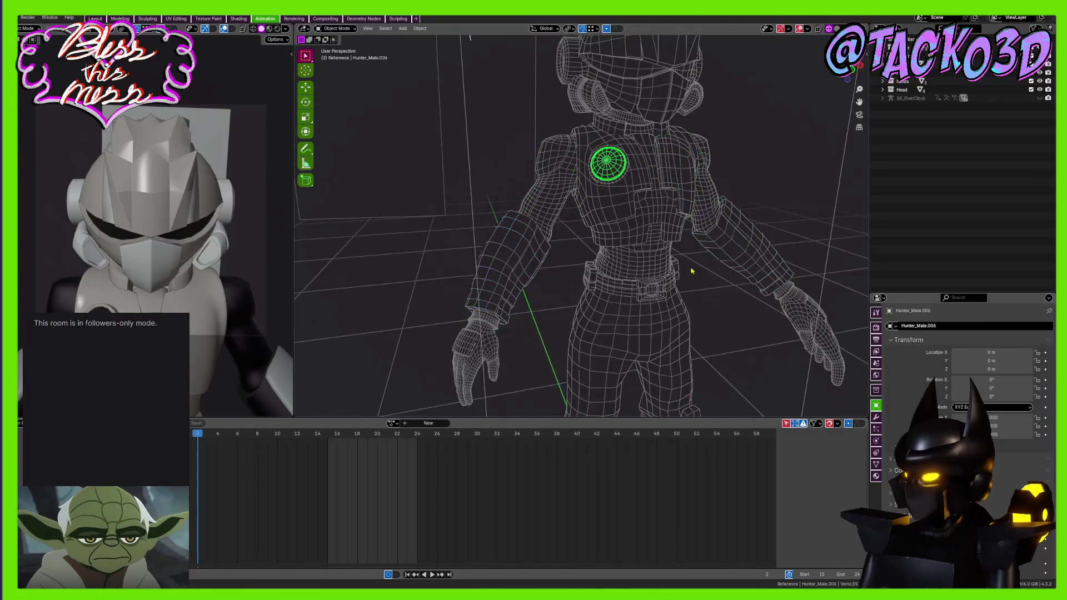
# Duplicate all objects of the Head collection in place and move the copies to a new collection named head_High
pyautogui.moveTo(685, 135); pyautogui.dragTo(665, 228, button='middle')
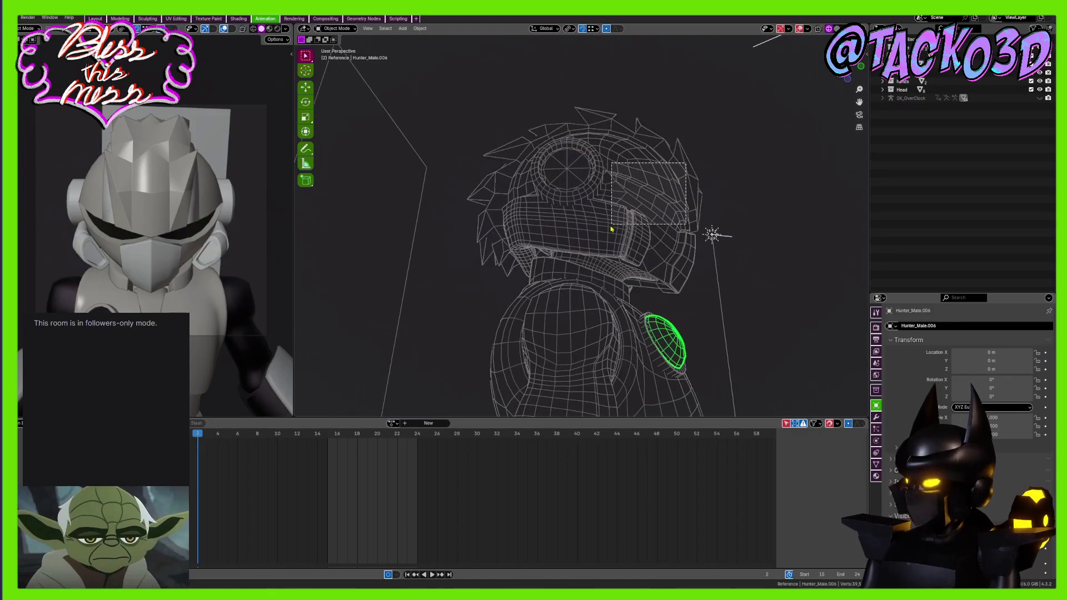
pyautogui.click(692, 252)
pyautogui.click(884, 90)
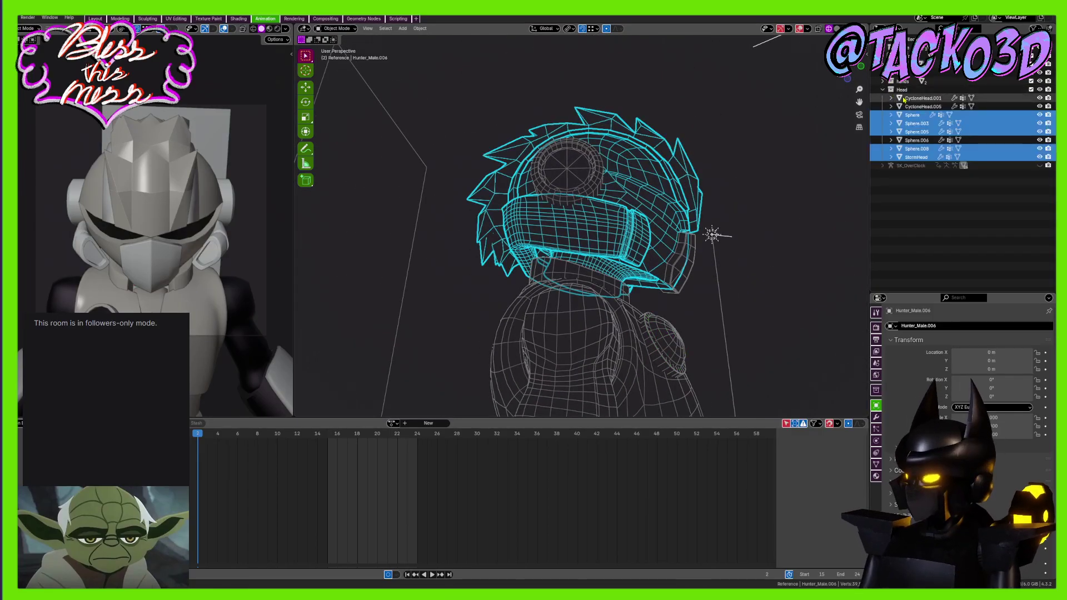
pyautogui.click(911, 99)
pyautogui.keyDown('shift'); pyautogui.click(913, 157); pyautogui.keyUp('shift')
pyautogui.moveTo(725, 229); pyautogui.dragTo(662, 275, button='middle')
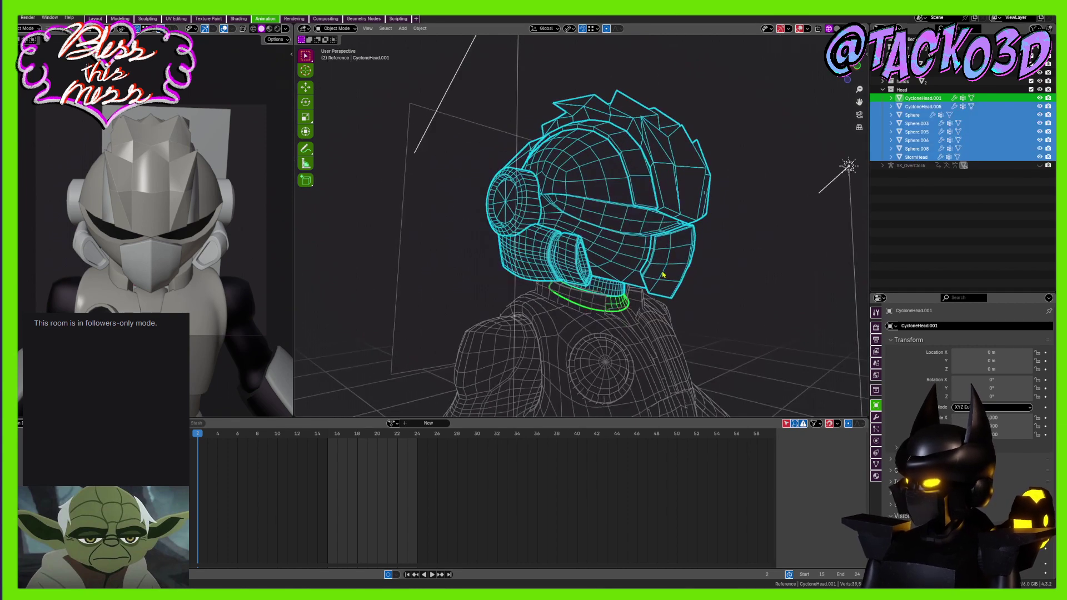
pyautogui.hotkey('shift', 'd')
pyautogui.rightClick(730, 234)
pyautogui.press('m')
pyautogui.click(733, 208)
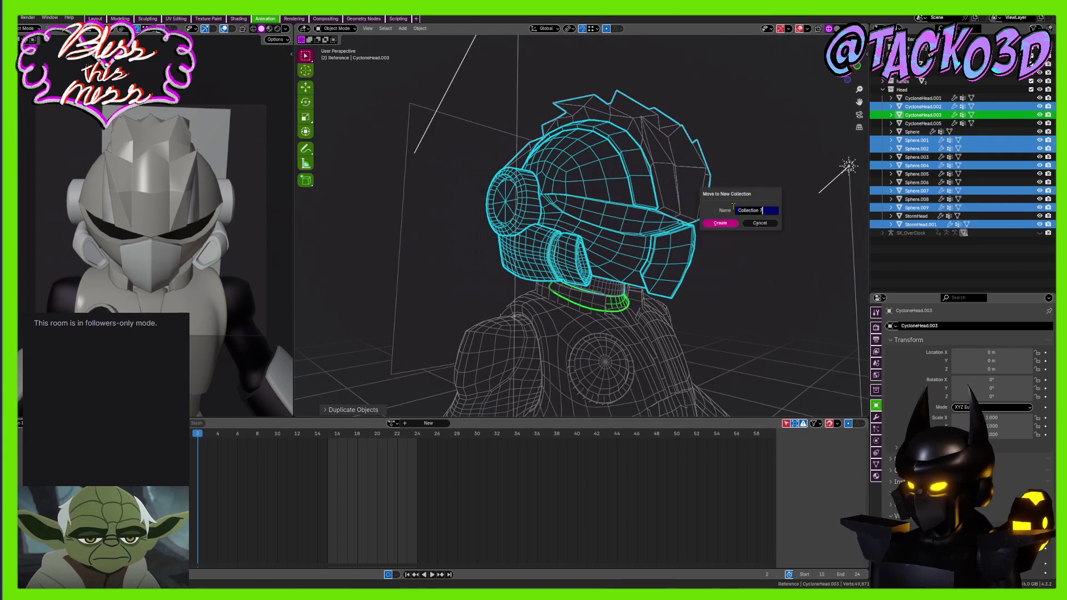
pyautogui.write('head_High')
pyautogui.press('Return')
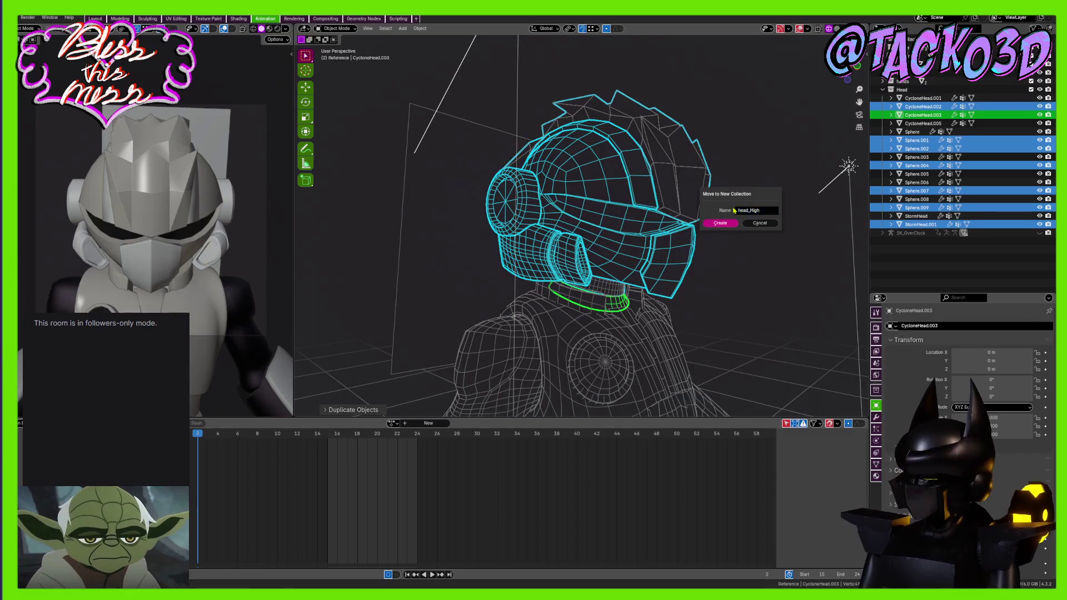
pyautogui.click(720, 223)
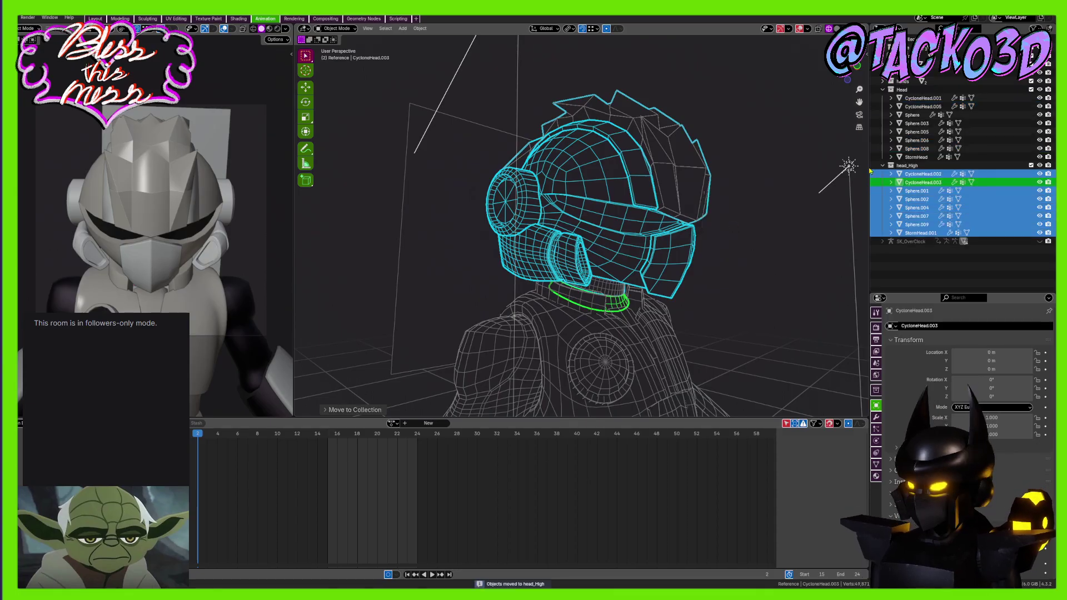
# Exclude the original Head collection from the view layer and save the file
pyautogui.click(1031, 89)
pyautogui.moveTo(766, 200); pyautogui.dragTo(626, 266, button='middle')
pyautogui.hotkey('ctrl', 's')
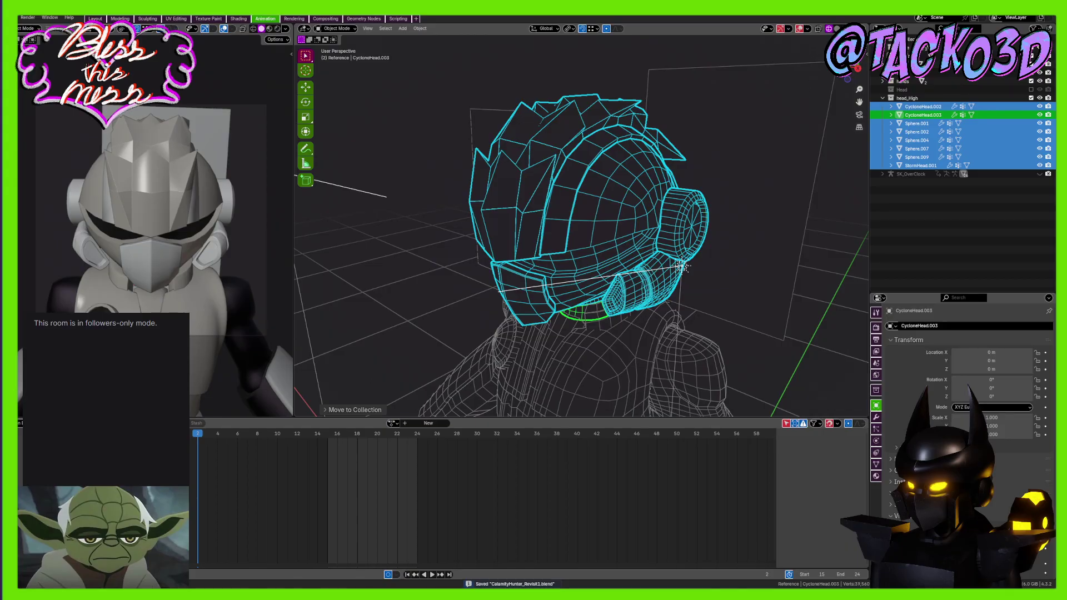
# Return the viewport to shaded display and bring up the helmet shell Sphere.001's modifier stack in an enlarged properties area
pyautogui.press('z')
pyautogui.press('z')
pyautogui.moveTo(619, 168); pyautogui.dragTo(750, 191, button='middle')
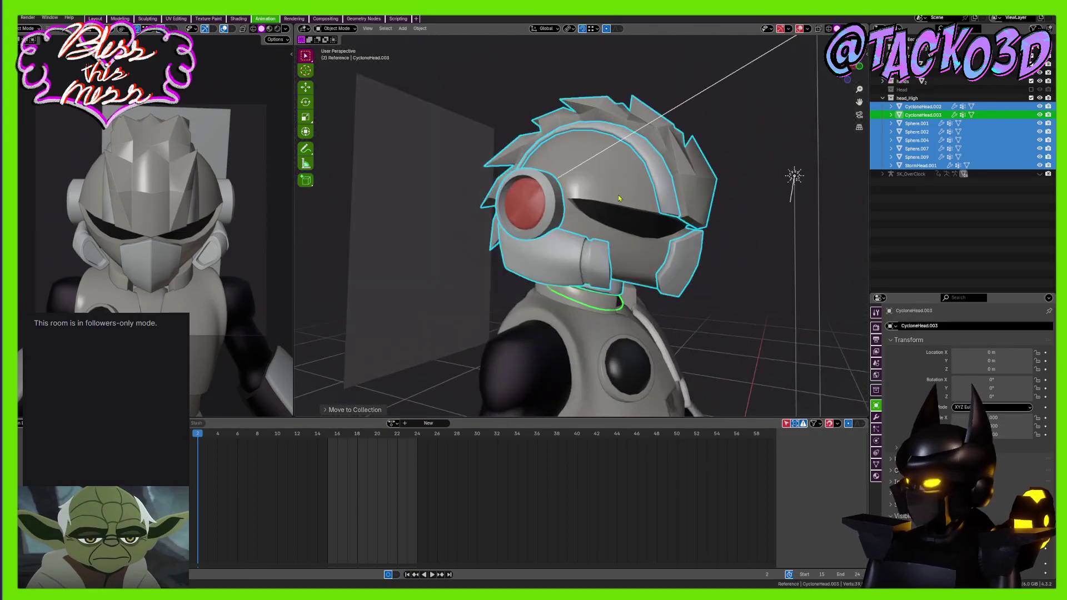
pyautogui.click(619, 198)
pyautogui.click(876, 417)
pyautogui.moveTo(805, 333); pyautogui.dragTo(744, 228, button='middle')
pyautogui.press('Tab')
pyautogui.press('Tab')
pyautogui.press('Tab')
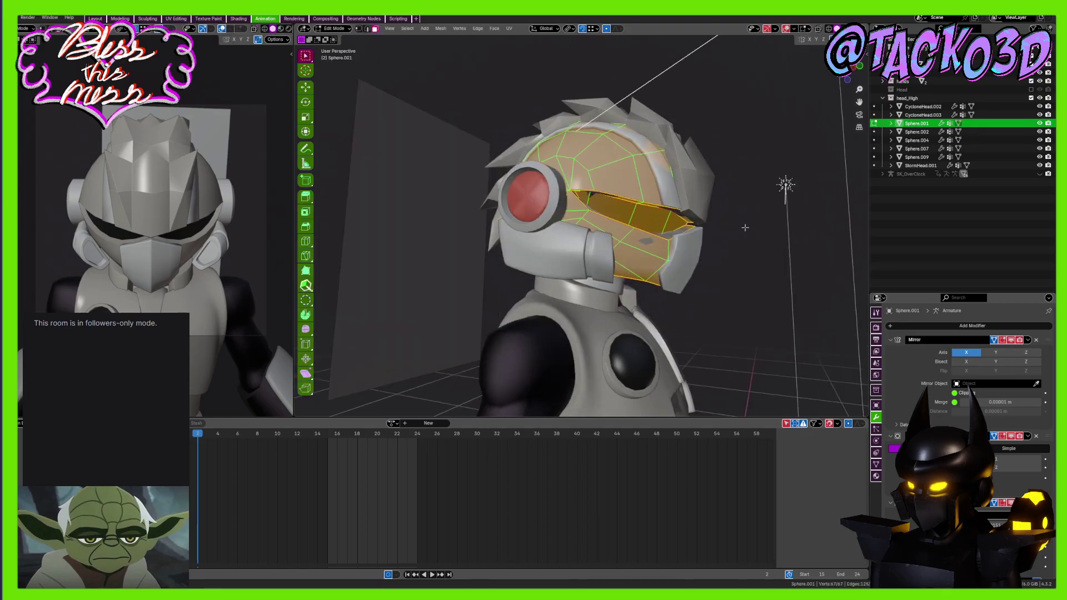
pyautogui.moveTo(930, 294); pyautogui.dragTo(930, 159)
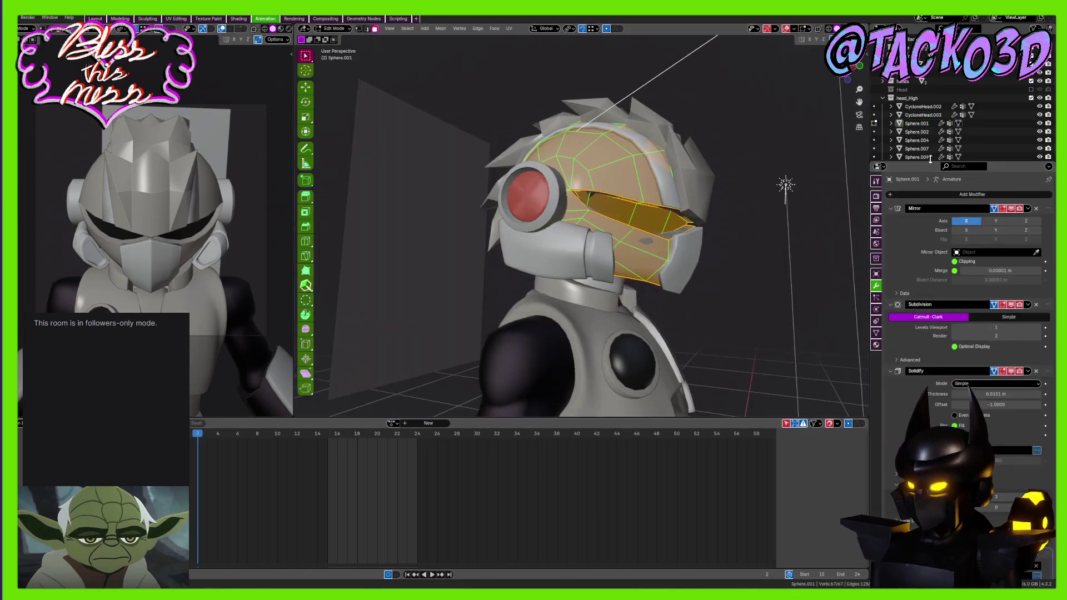
pyautogui.press('Tab')
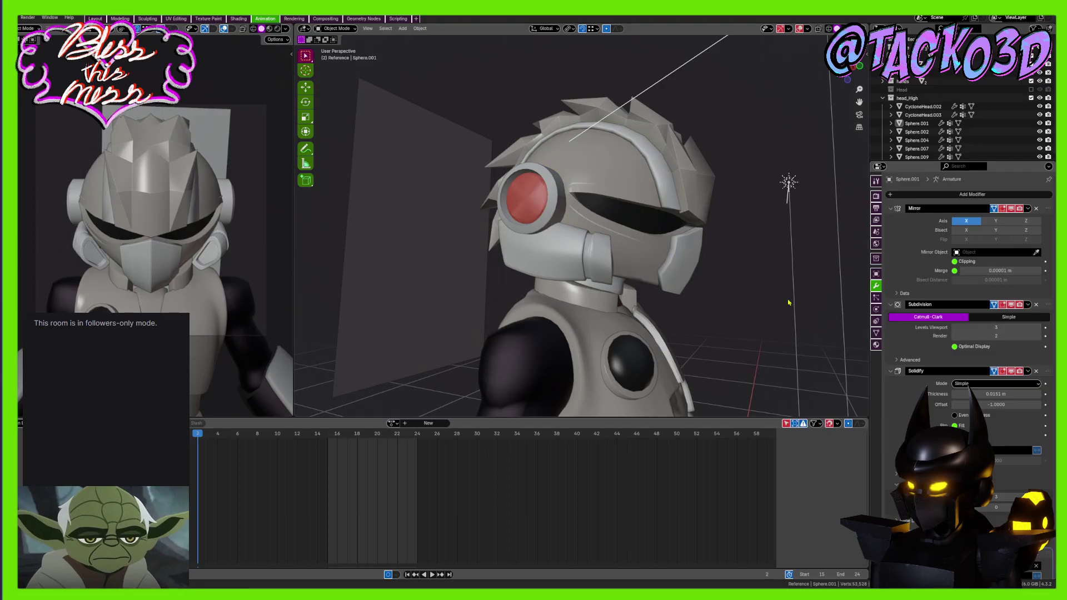
# Set the helmet shell's Subdivision viewport level to 1 and add a second Subdivision Surface modifier to it
pyautogui.moveTo(788, 302); pyautogui.dragTo(708, 245, button='middle')
pyautogui.scroll(2, 648, 282)
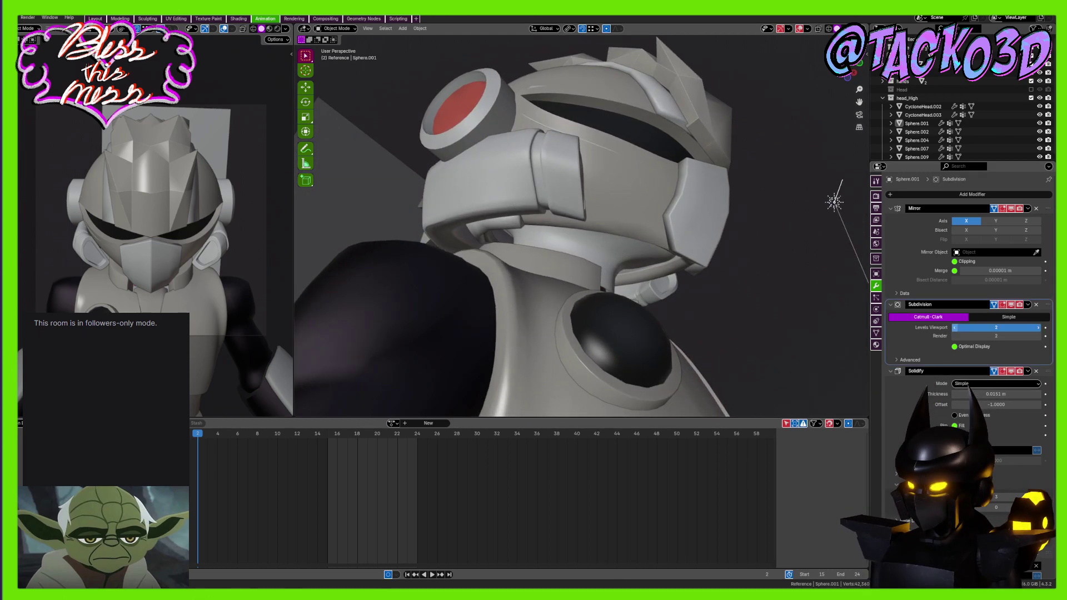
pyautogui.moveTo(730, 273); pyautogui.dragTo(706, 327, button='middle')
pyautogui.scroll(-2, 914, 371)
pyautogui.scroll(2, 926, 207)
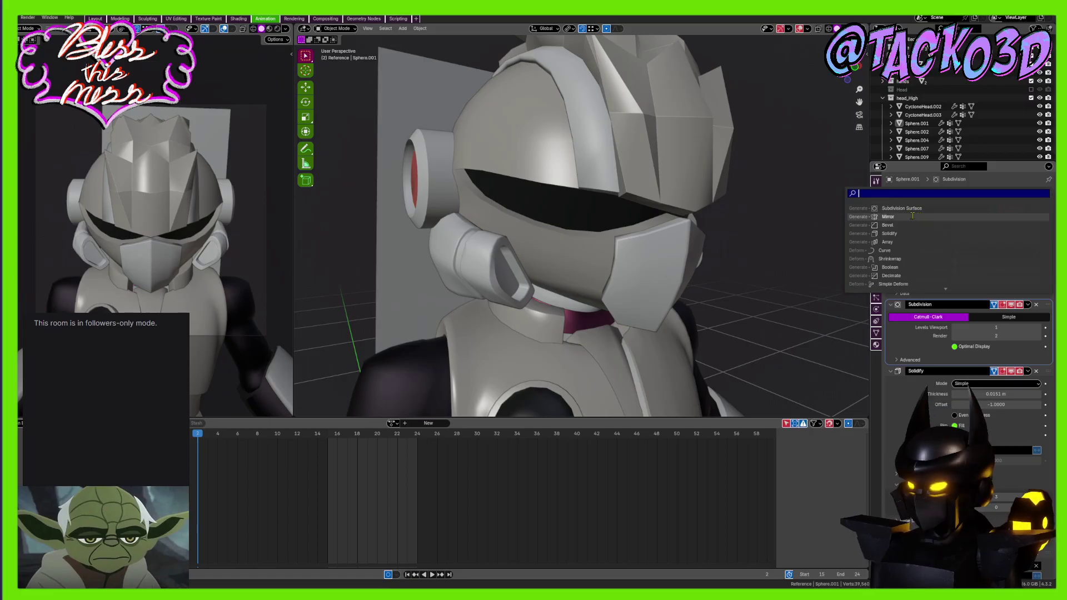
pyautogui.click(913, 210)
pyautogui.moveTo(717, 245); pyautogui.dragTo(806, 203, button='middle')
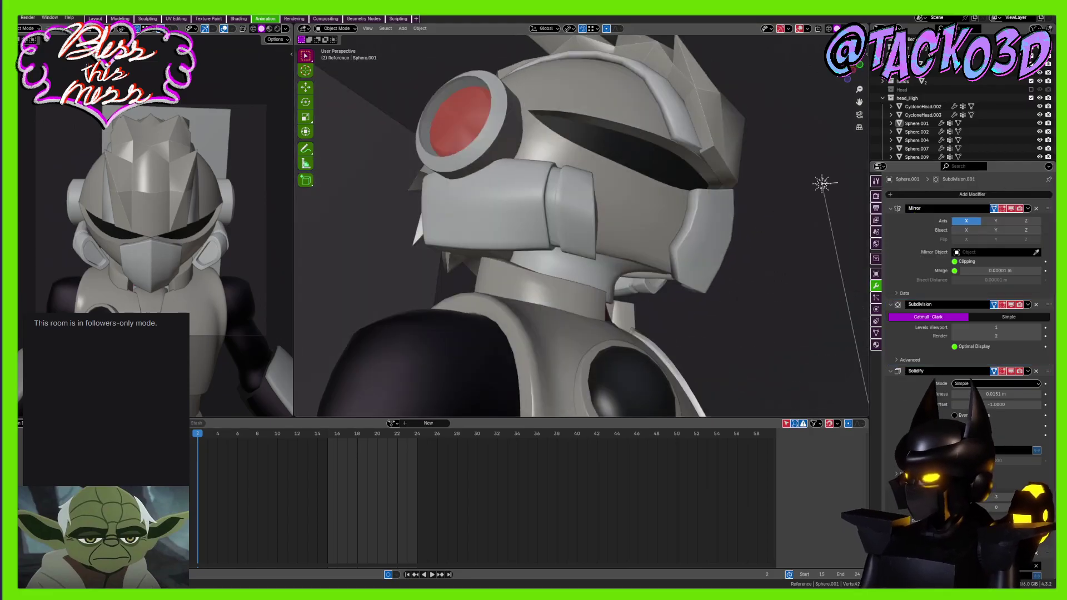
pyautogui.scroll(-6, 888, 320)
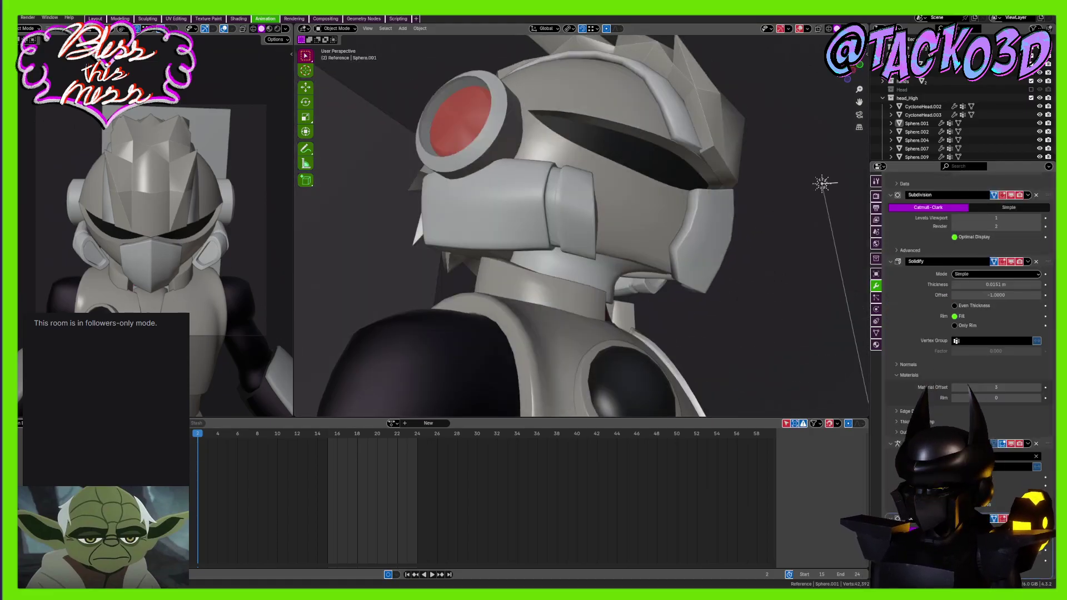
pyautogui.moveTo(765, 314); pyautogui.dragTo(791, 305, button='middle')
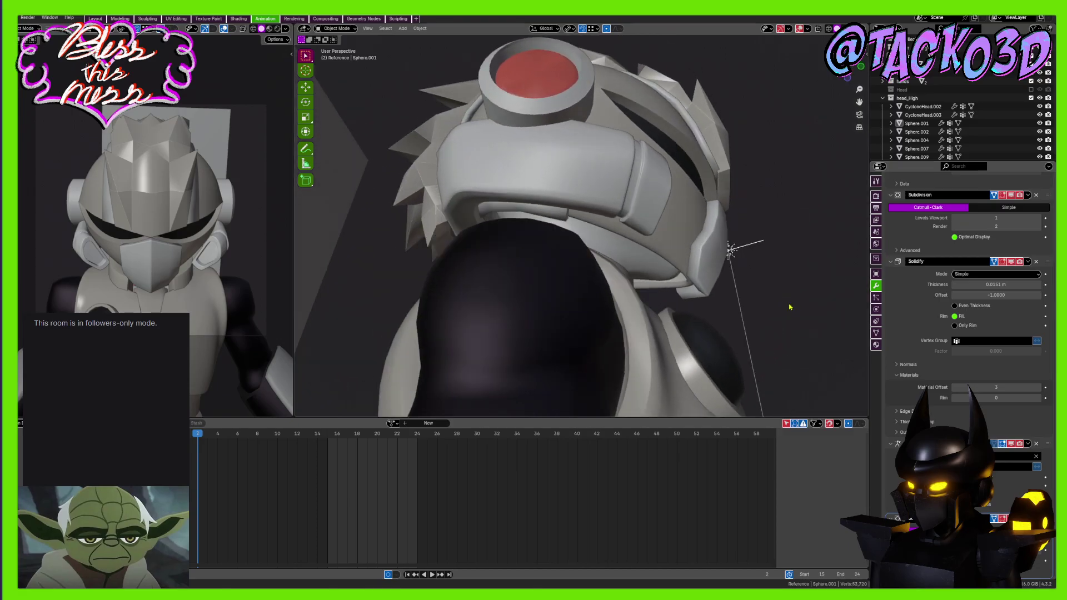
# Crease the edge loop along the helmet shell's lower rim and save the file
pyautogui.scroll(4, 676, 276)
pyautogui.press('Tab')
pyautogui.moveTo(631, 271); pyautogui.dragTo(671, 263, button='middle')
pyautogui.press('2')
pyautogui.keyDown('alt'); pyautogui.click(672, 264); pyautogui.keyUp('alt')
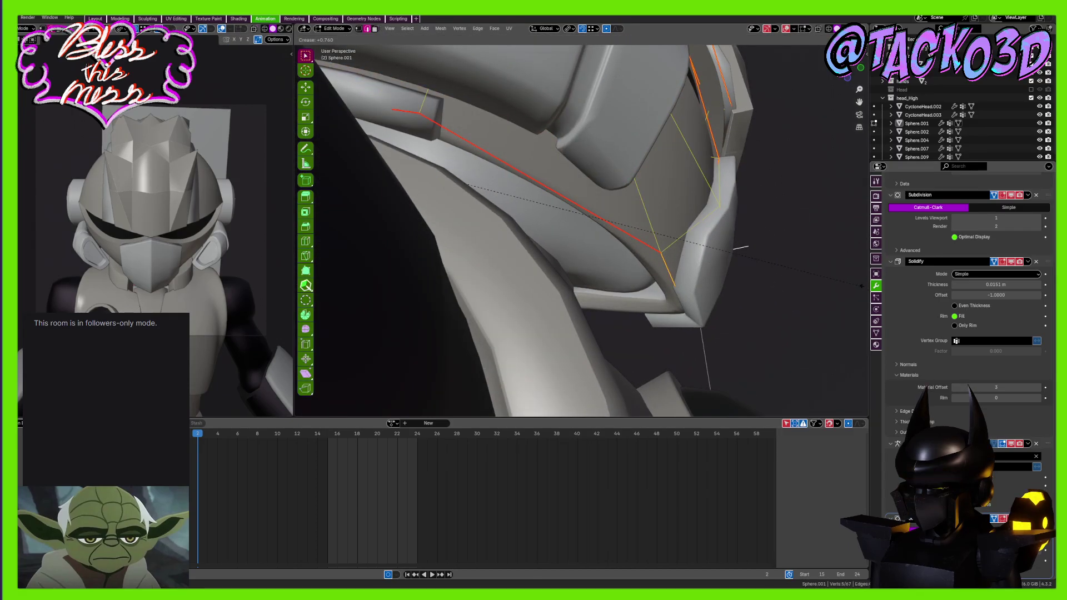
pyautogui.press('Tab')
pyautogui.scroll(-4, 689, 265)
pyautogui.moveTo(689, 265); pyautogui.dragTo(651, 256, button='middle')
pyautogui.press('Tab')
pyautogui.scroll(2, 583, 277)
pyautogui.scroll(-8, 645, 269)
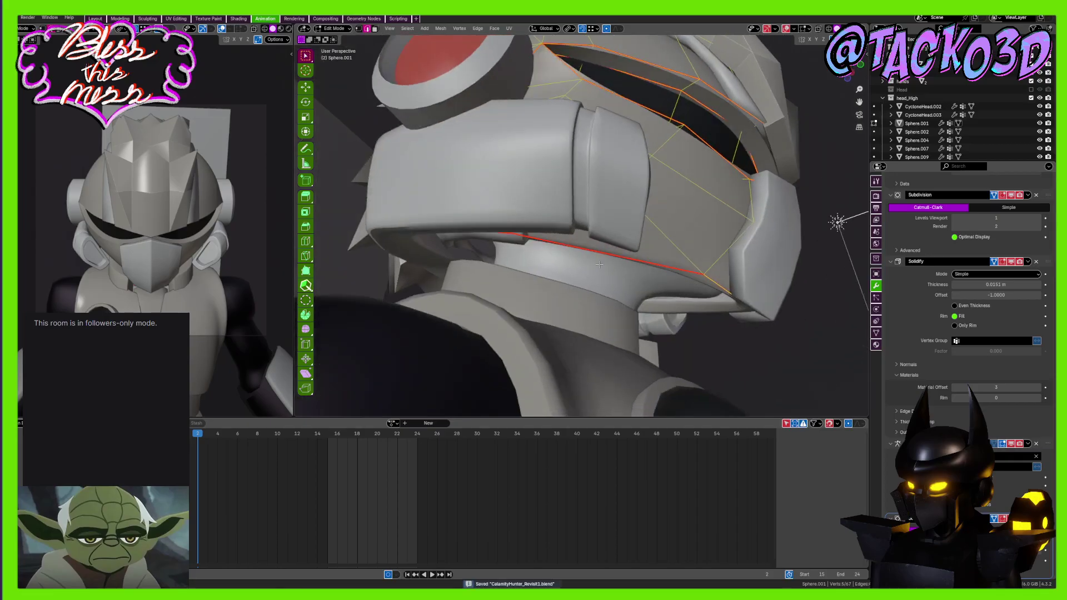
pyautogui.press('Tab')
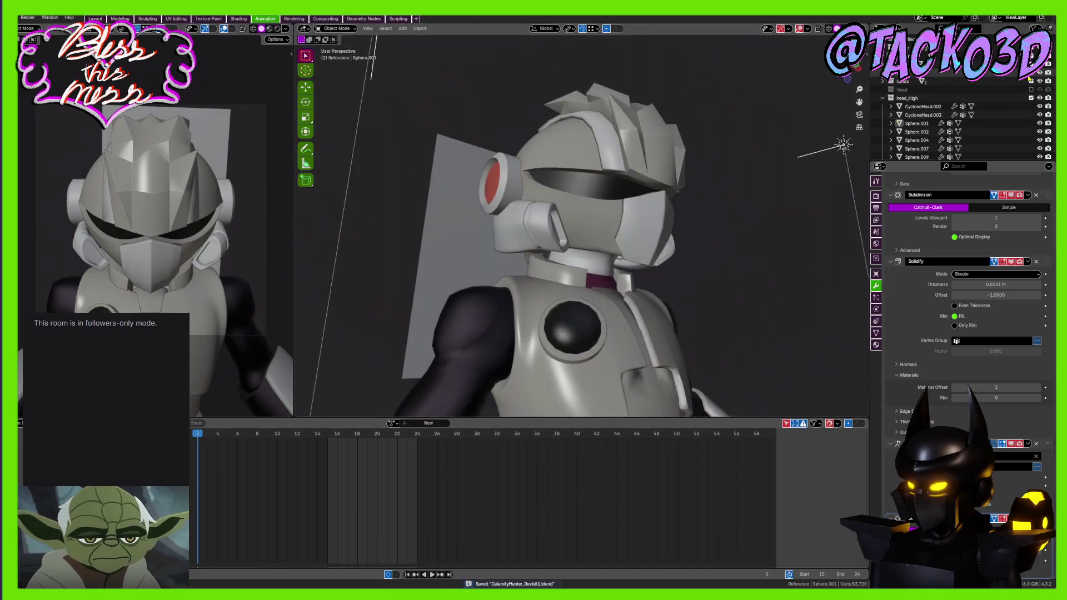
# Exclude the torso, legs and hands collections to isolate the head, and inspect the helmet's underside and neck opening
pyautogui.click(1031, 64)
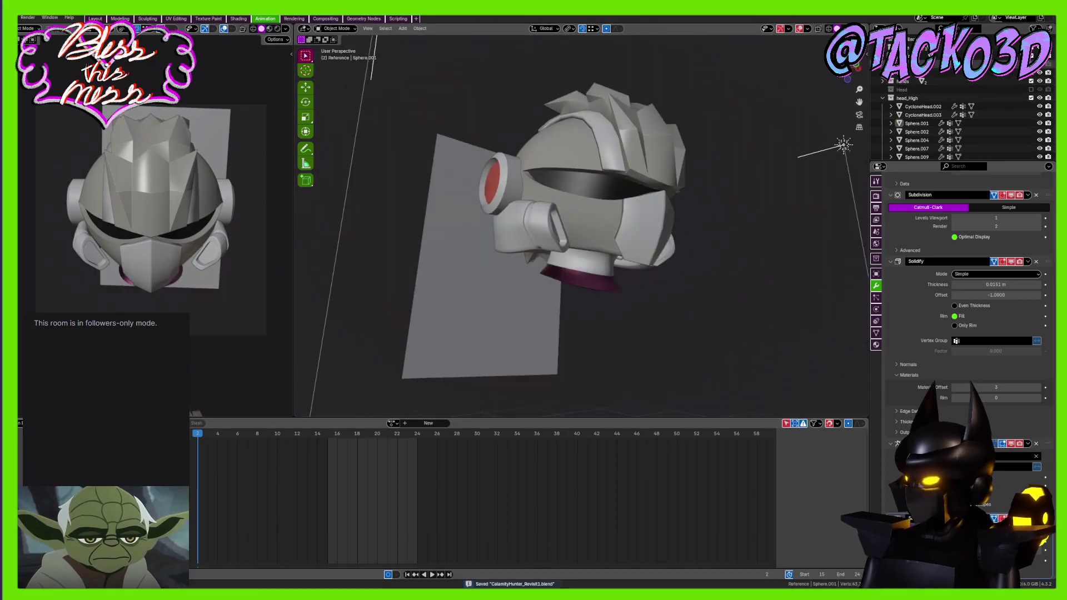
pyautogui.moveTo(642, 275); pyautogui.dragTo(668, 250, button='middle')
pyautogui.scroll(-3, 685, 200)
pyautogui.scroll(3, 677, 209)
pyautogui.scroll(4, 622, 250)
pyautogui.moveTo(238, 243); pyautogui.dragTo(195, 263, button='middle')
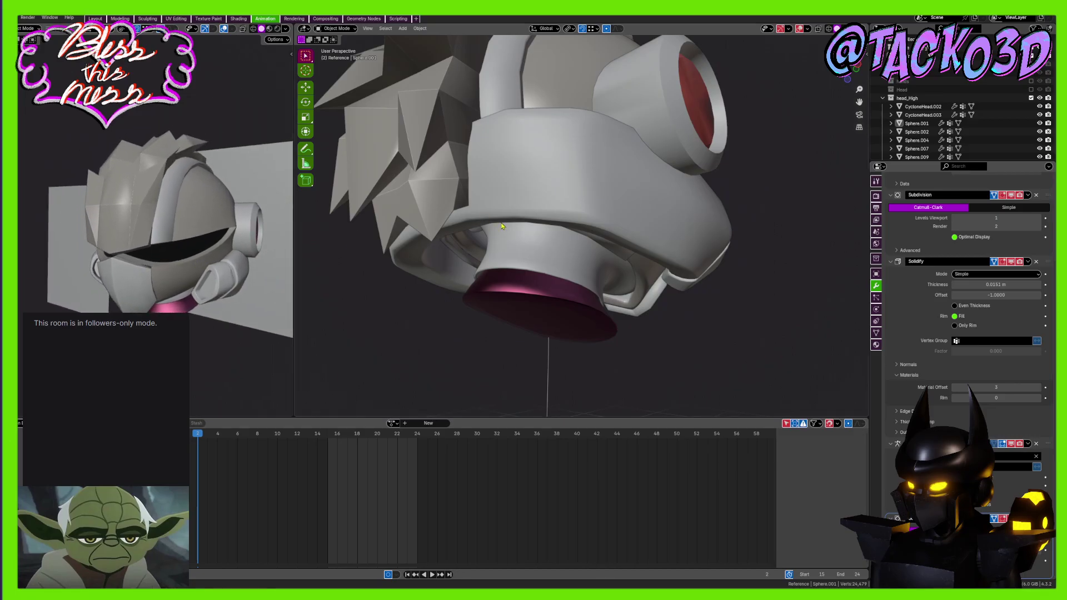
pyautogui.moveTo(502, 226); pyautogui.dragTo(453, 252, button='middle')
pyautogui.moveTo(600, 176); pyautogui.dragTo(632, 224, button='middle')
pyautogui.moveTo(565, 215); pyautogui.dragTo(575, 212, button='middle')
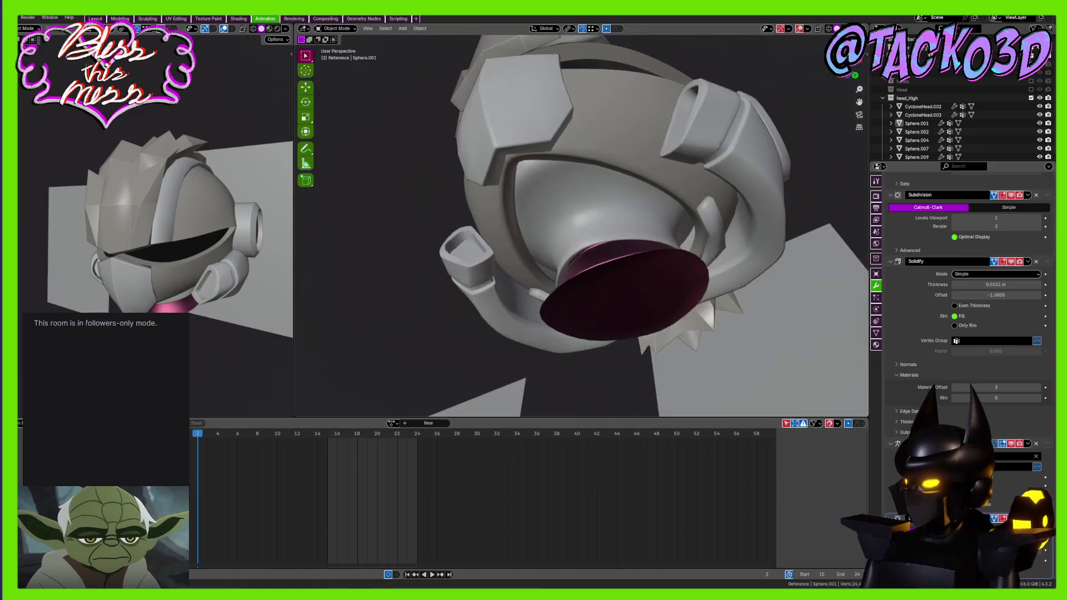
# Examine the helmet's interior with X-ray temporarily enabled, and its exterior from the side and front
pyautogui.click(819, 29)
pyautogui.moveTo(716, 222); pyautogui.dragTo(802, 136, button='middle')
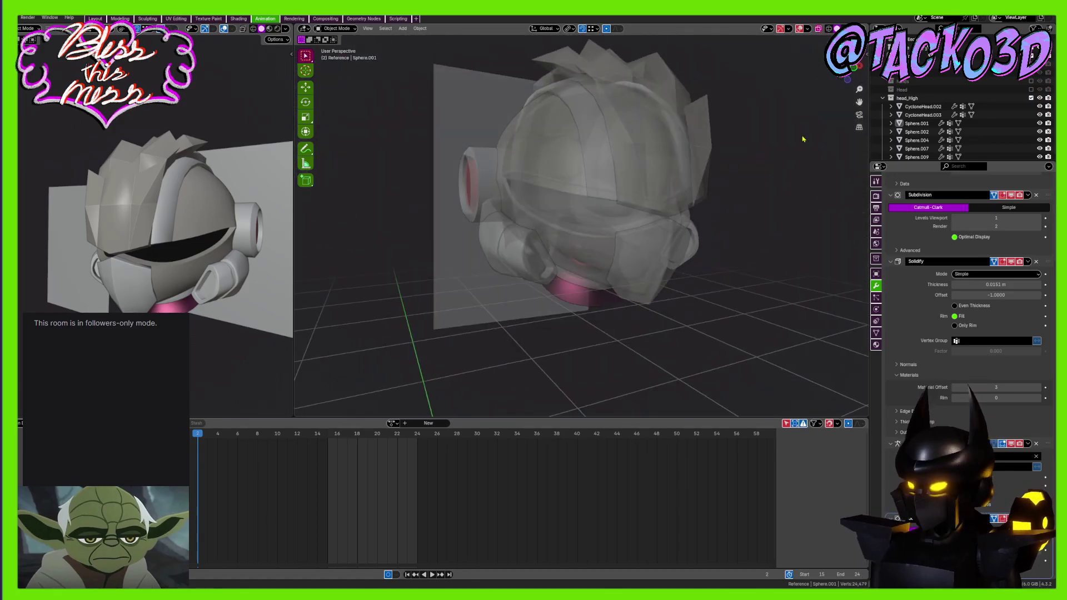
pyautogui.click(818, 28)
pyautogui.moveTo(739, 184); pyautogui.dragTo(671, 257, button='middle')
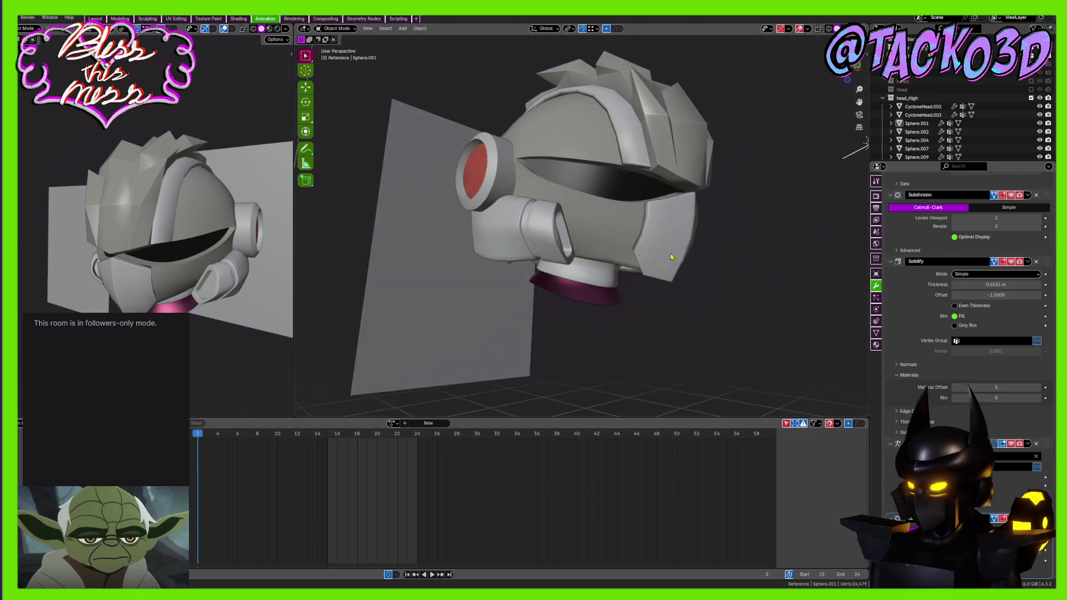
pyautogui.moveTo(591, 300); pyautogui.dragTo(648, 314, button='middle')
pyautogui.scroll(4, 625, 245)
pyautogui.scroll(-8, 621, 314)
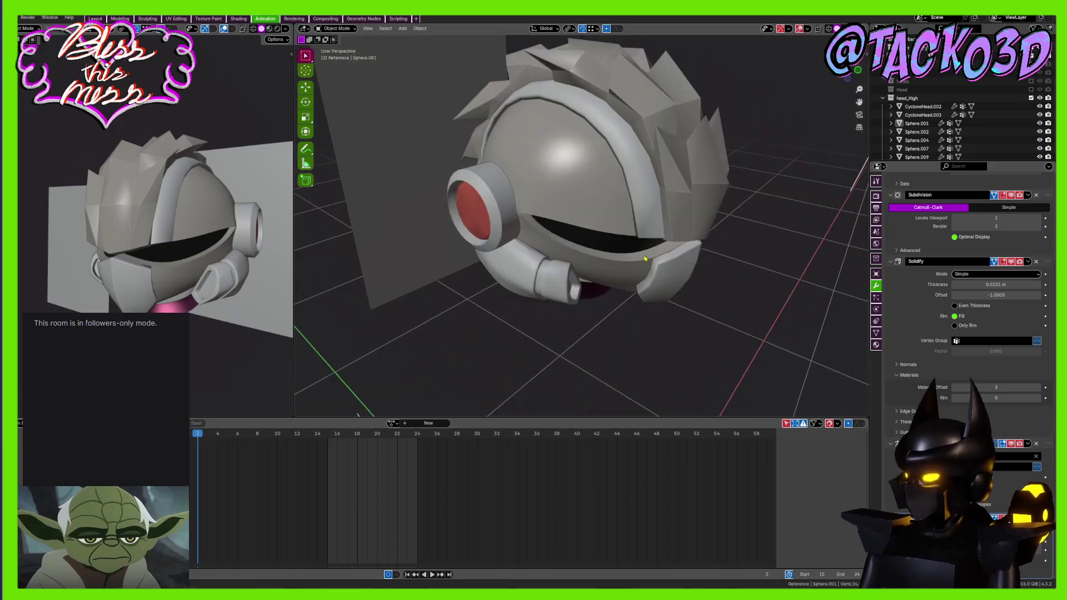
pyautogui.moveTo(643, 255); pyautogui.dragTo(582, 296, button='middle')
# Set the cheek tube Sphere.009's Subdivision viewport level to 2, checking its density in wireframe, and apply the modifier
pyautogui.click(557, 238)
pyautogui.moveTo(558, 238); pyautogui.dragTo(722, 244, button='middle')
pyautogui.scroll(4, 842, 246)
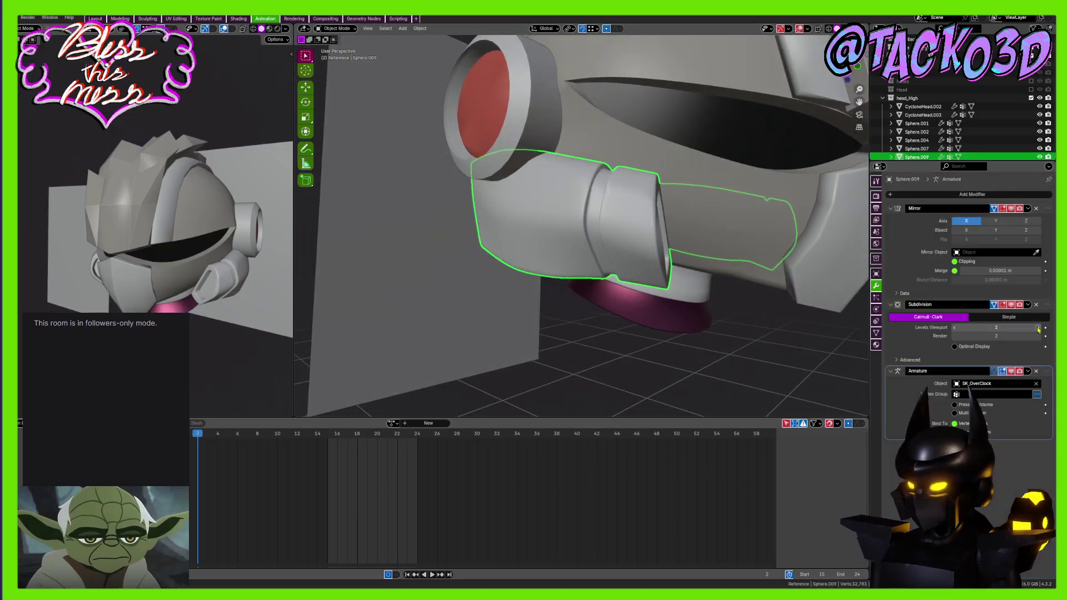
pyautogui.moveTo(756, 272); pyautogui.dragTo(722, 224, button='middle')
pyautogui.click(829, 29)
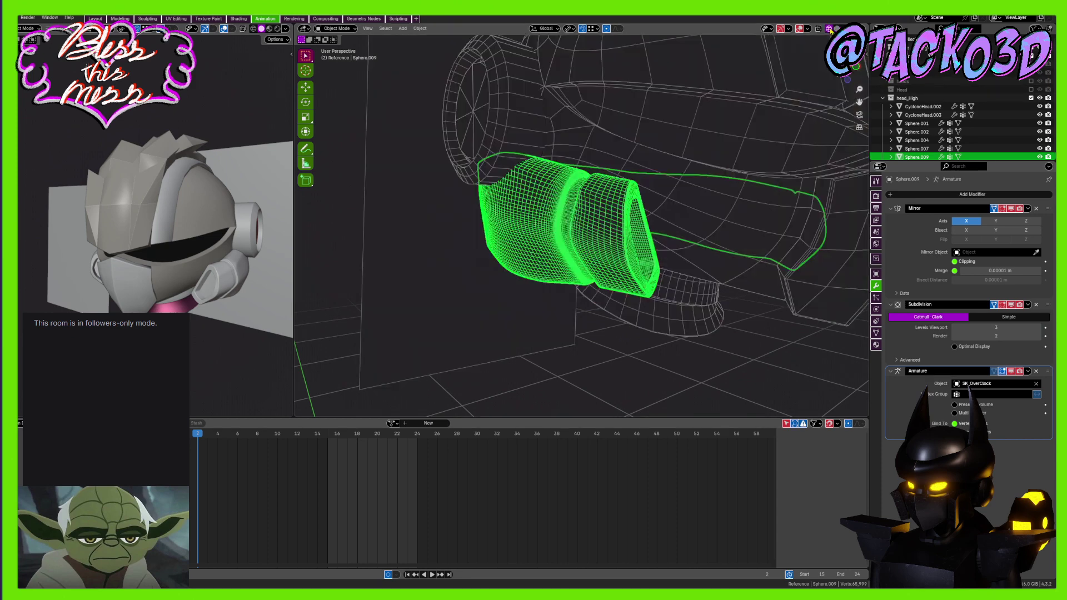
pyautogui.click(955, 328)
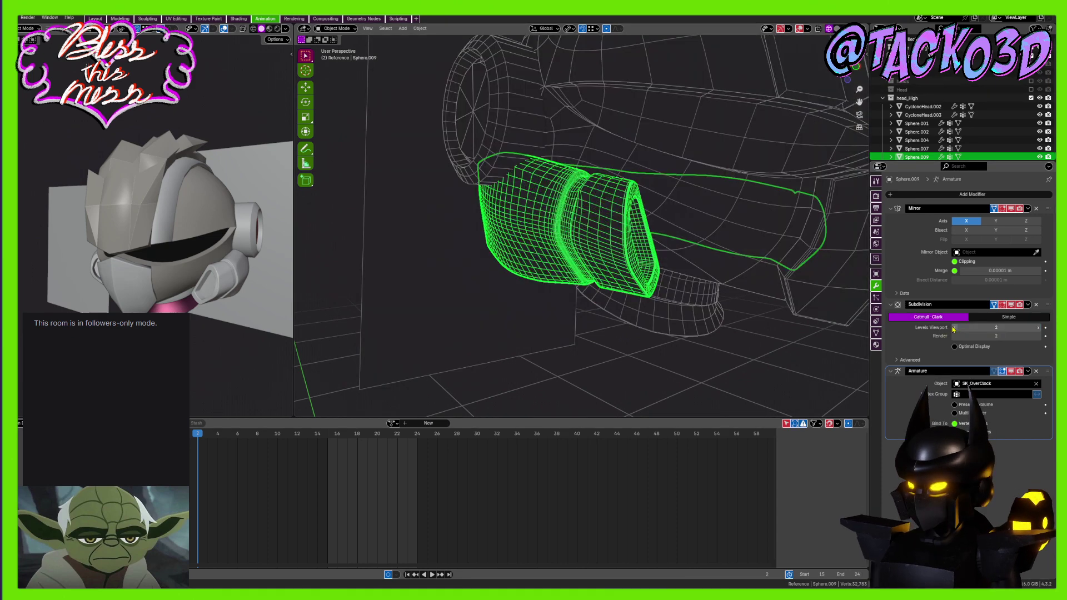
pyautogui.hotkey('ctrl', 'a')
# Extrude the face loop running around the cheek tube's open front rim in Edit Mode with solid shading
pyautogui.press('Tab')
pyautogui.scroll(3, 634, 256)
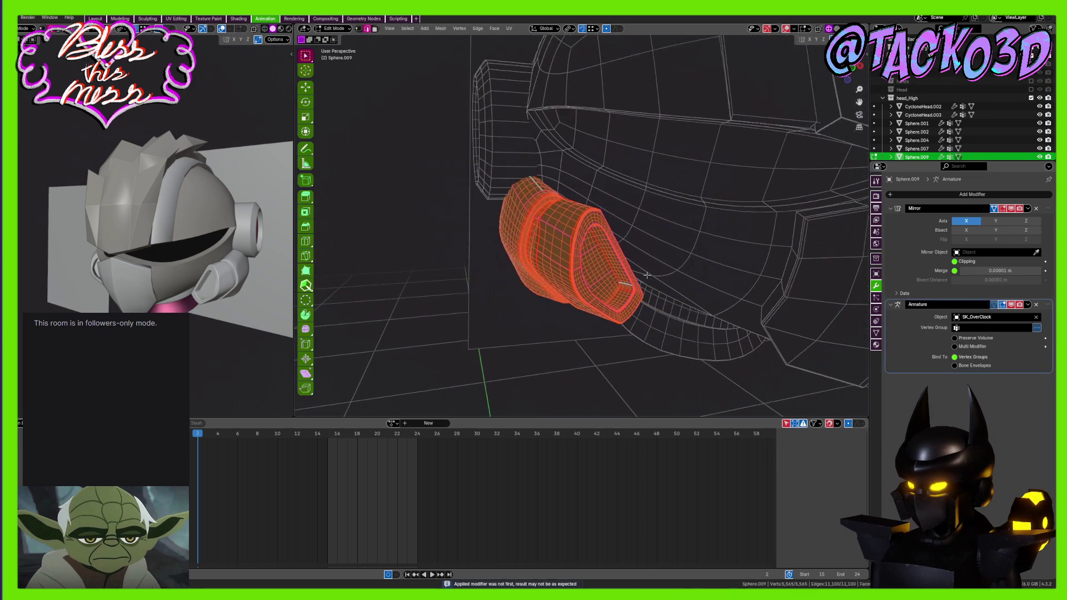
pyautogui.moveTo(633, 257); pyautogui.dragTo(783, 127, button='middle')
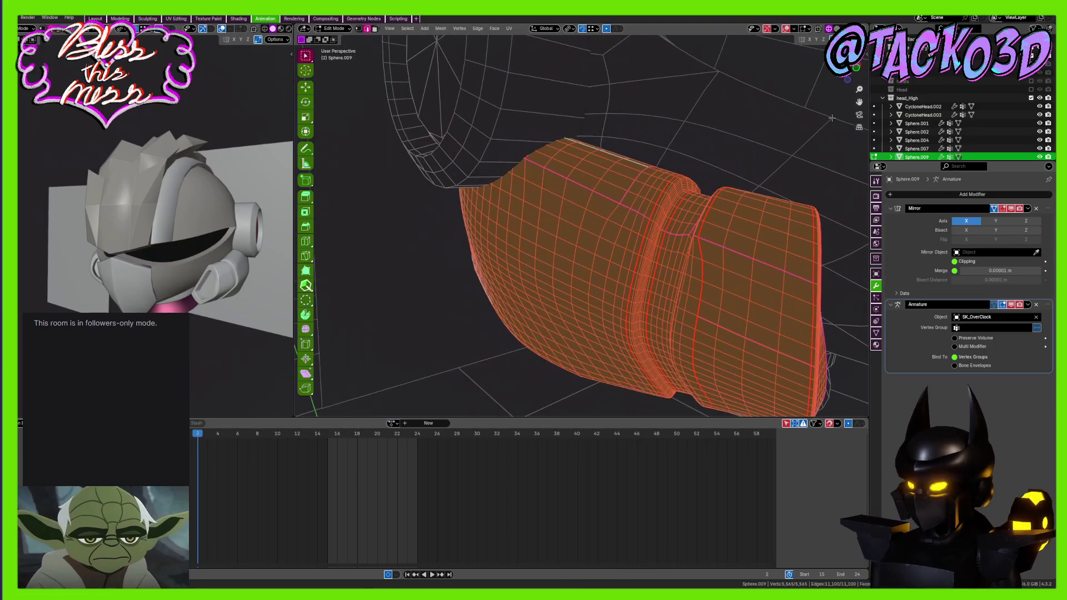
pyautogui.click(836, 28)
pyautogui.moveTo(633, 183)
pyautogui.mouseDown(button='middle')
pyautogui.moveTo(506, 223)
pyautogui.moveTo(504, 169)
pyautogui.mouseUp(button='middle')
pyautogui.press('3')
pyautogui.keyDown('alt'); pyautogui.click(502, 161); pyautogui.keyUp('alt')
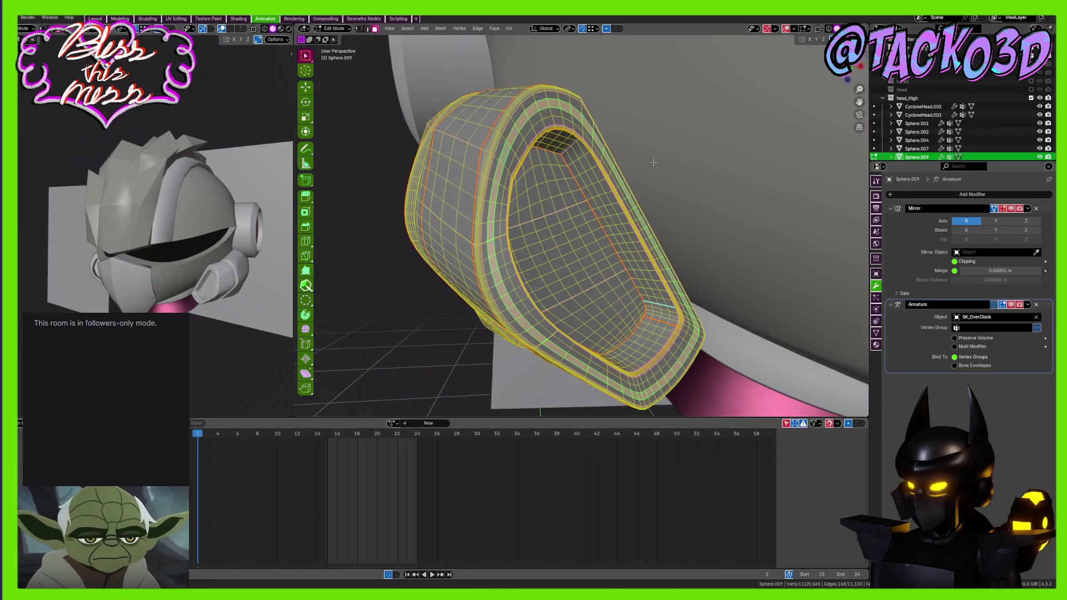
pyautogui.press('e')
pyautogui.click(653, 162)
pyautogui.moveTo(653, 163); pyautogui.dragTo(607, 183, button='middle')
pyautogui.press('e')
pyautogui.rightClick(745, 153)
# Bevel the two edge loops bordering the extruded groove around the cheek tube's front rim
pyautogui.scroll(2, 606, 184)
pyautogui.press('2')
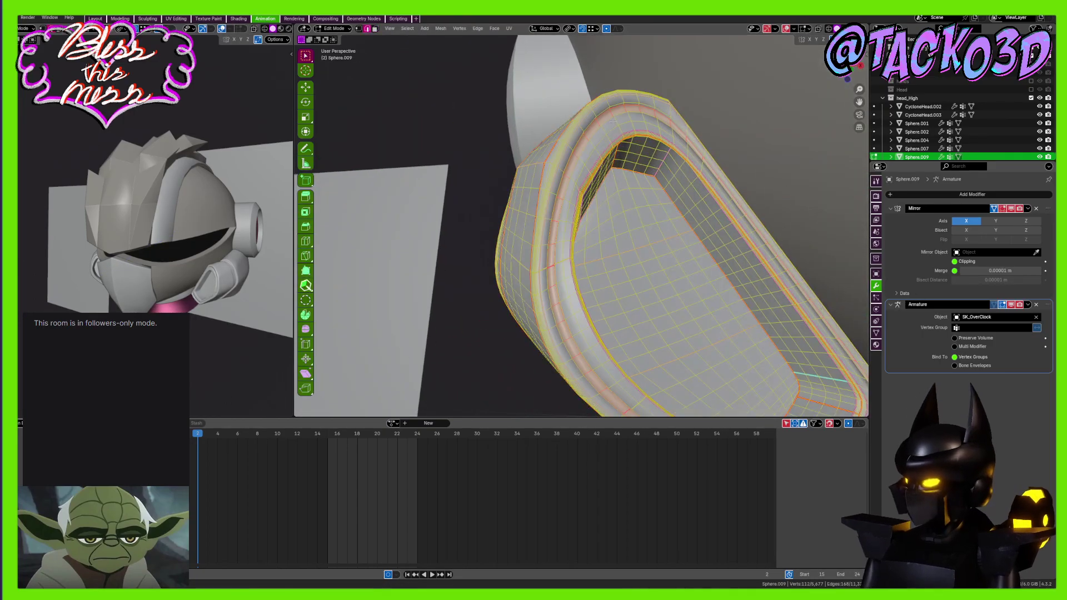
pyautogui.keyDown('alt'); pyautogui.click(605, 108); pyautogui.keyUp('alt')
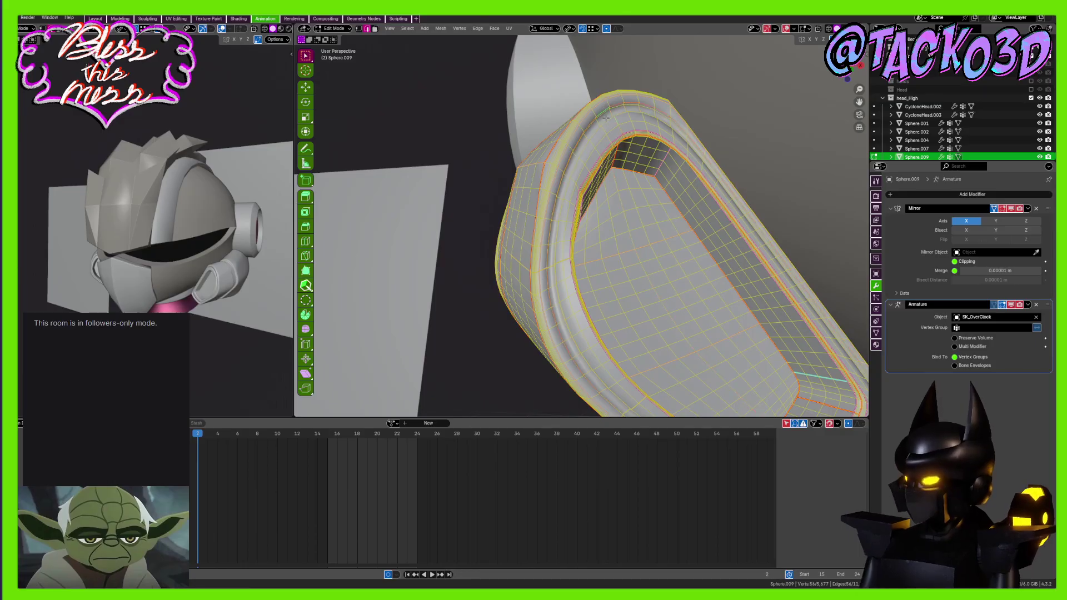
pyautogui.scroll(4, 636, 210)
pyautogui.rightClick(636, 210)
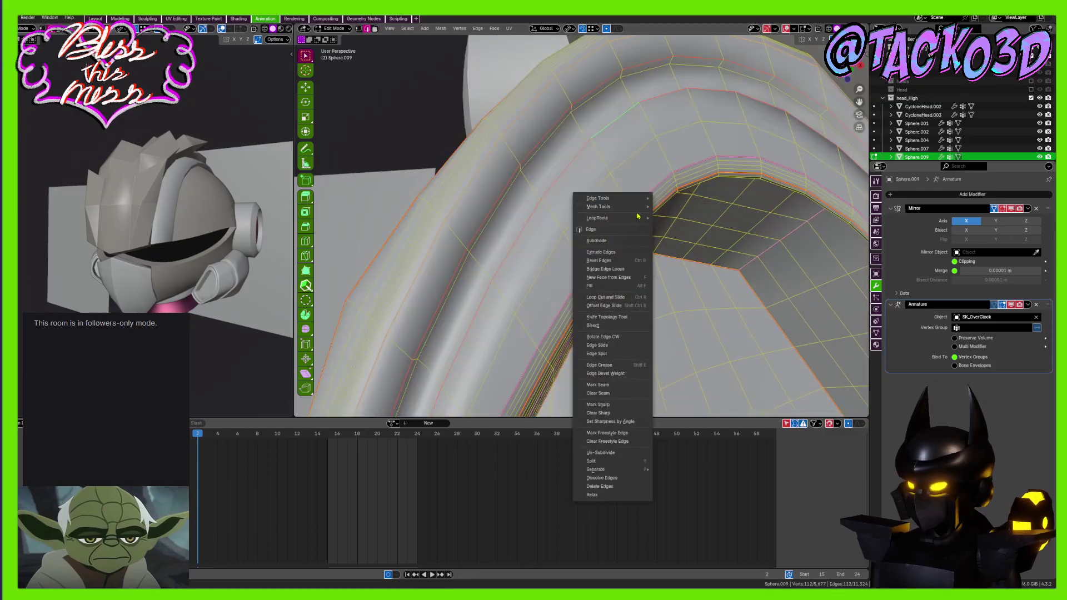
pyautogui.hotkey('ctrl', 'b')
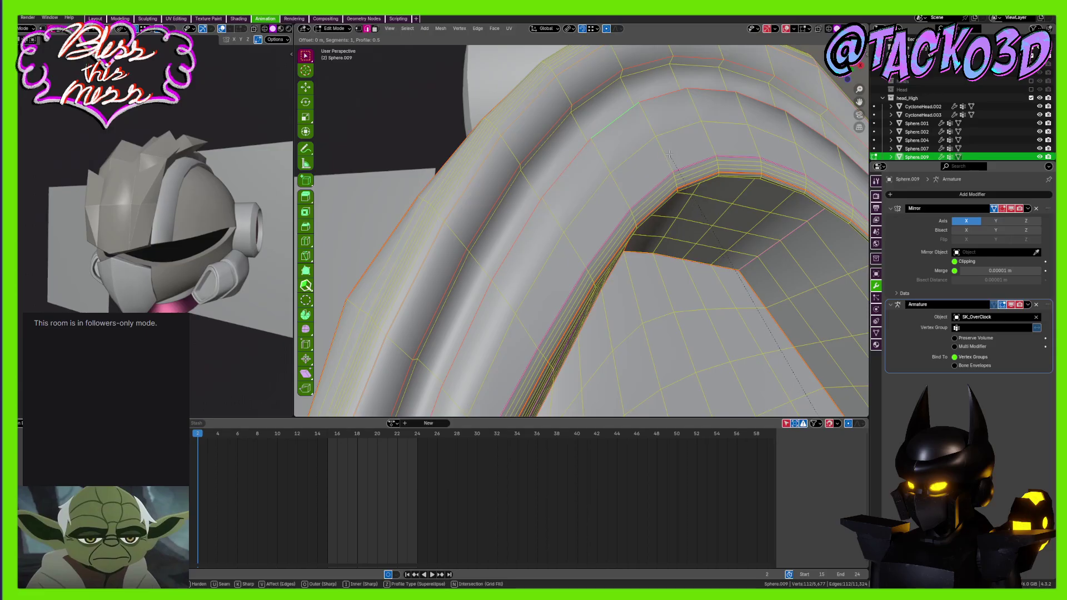
pyautogui.click(662, 142)
# Select the rim groove's face loop and add a new material named "dark accent" in a new slot
pyautogui.press('3')
pyautogui.keyDown('alt'); pyautogui.click(584, 132); pyautogui.keyUp('alt')
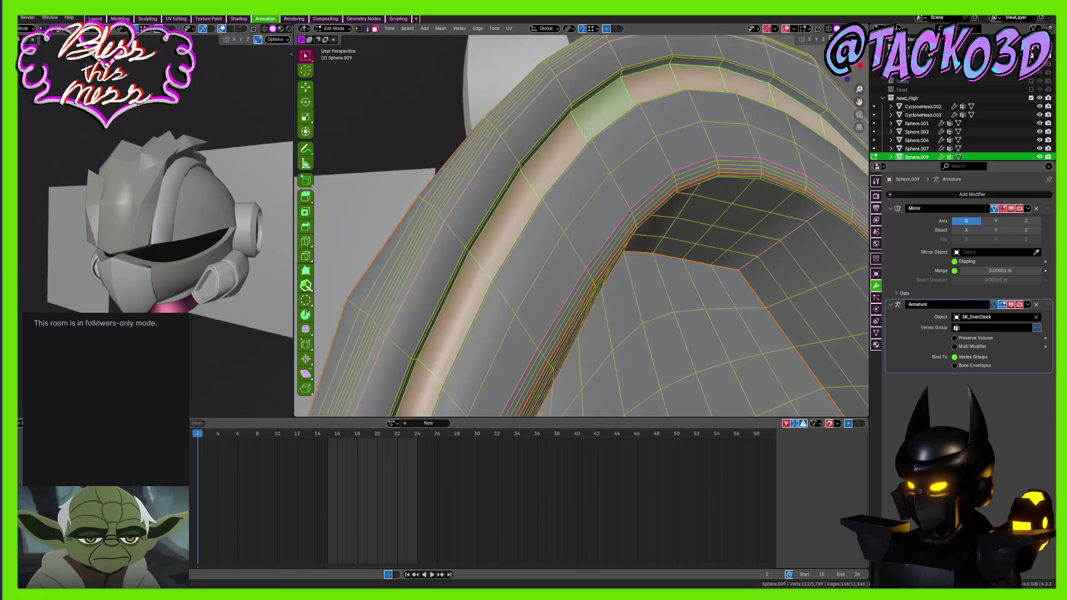
pyautogui.click(876, 345)
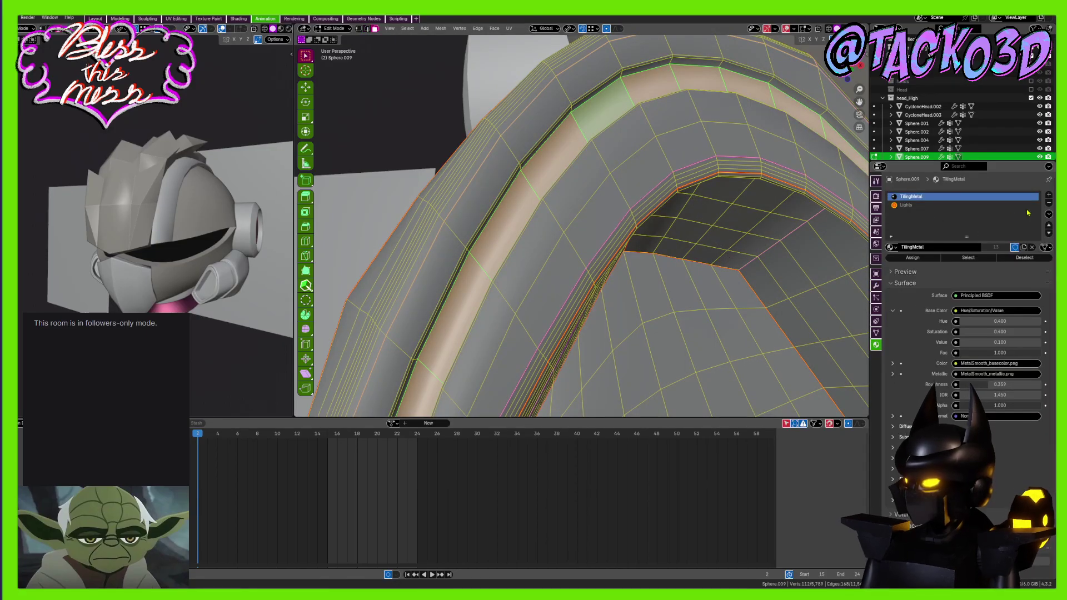
pyautogui.click(1048, 201)
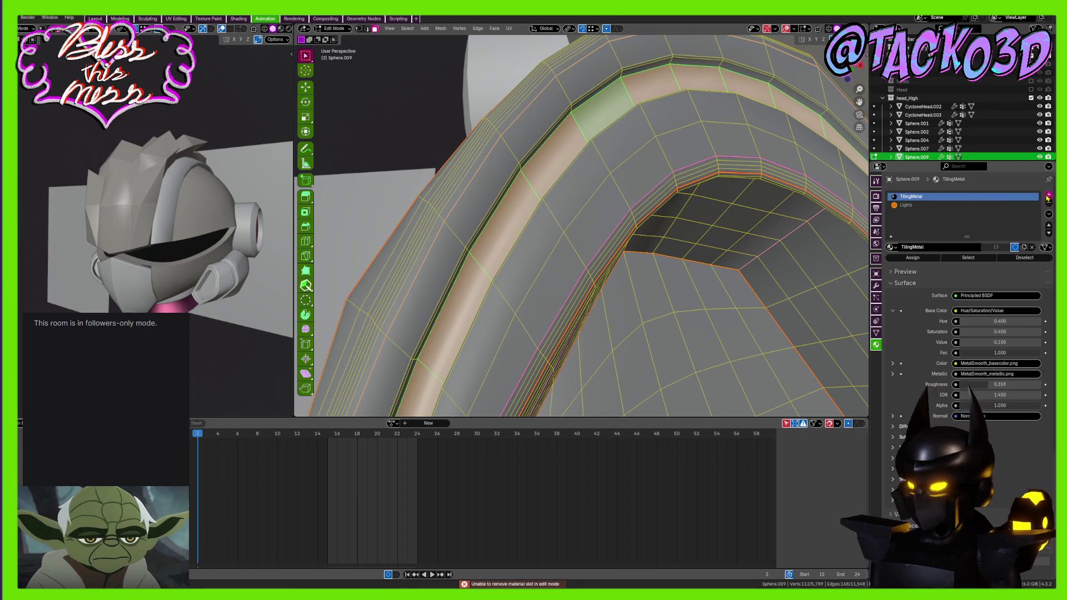
pyautogui.click(1048, 196)
pyautogui.click(891, 247)
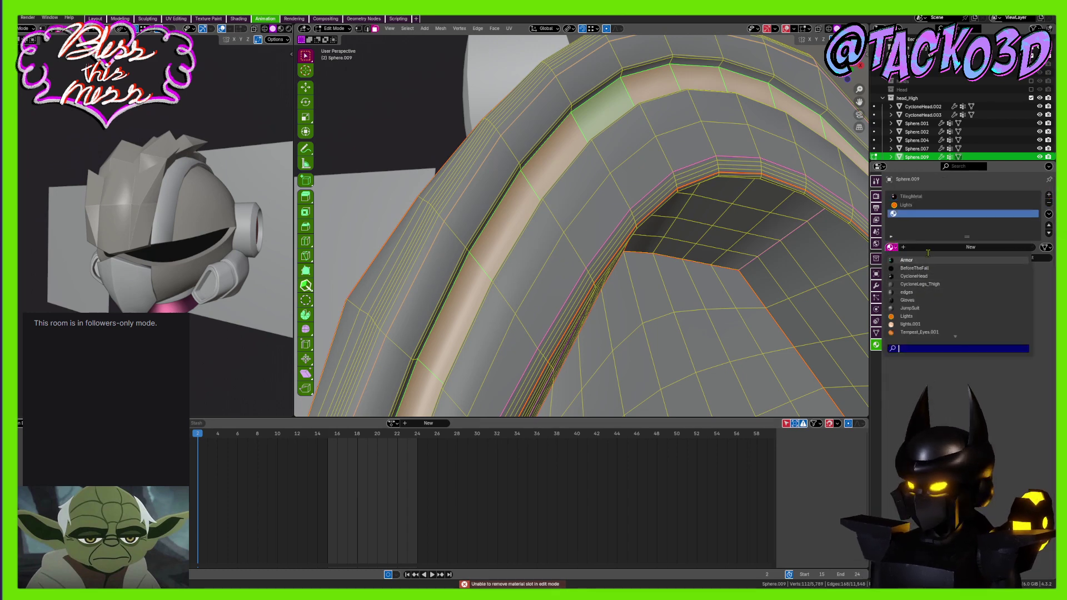
pyautogui.click(922, 248)
pyautogui.click(914, 247)
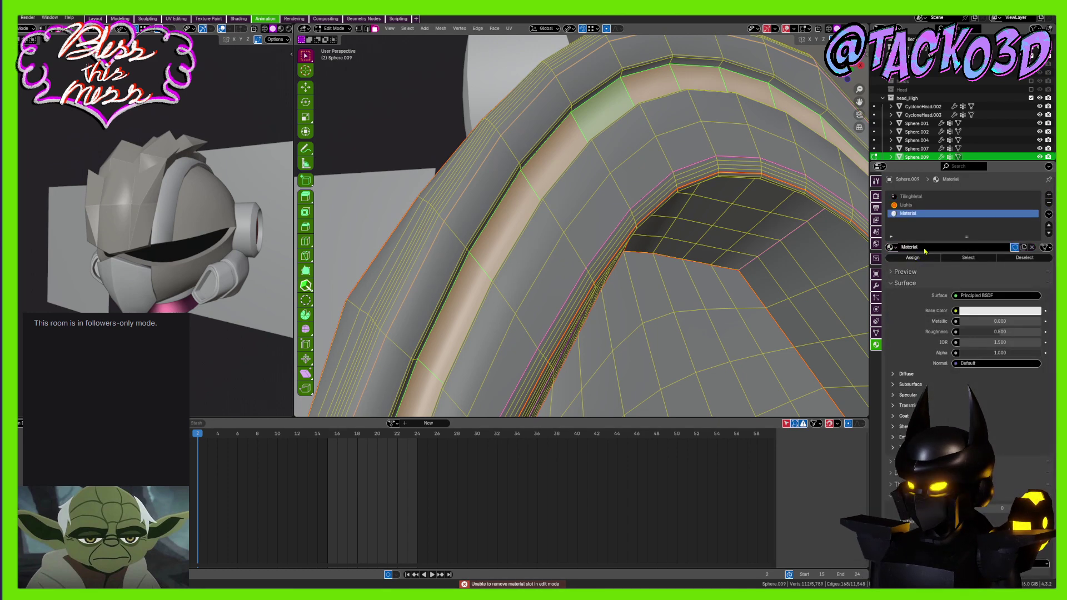
pyautogui.click(924, 247)
pyautogui.write('dark accent')
pyautogui.press('Return')
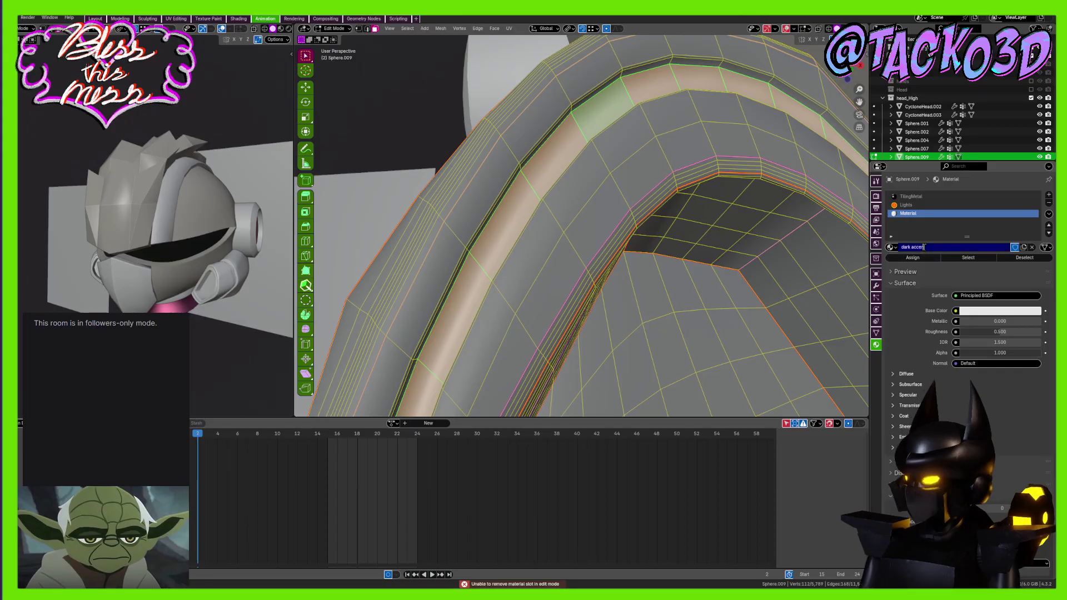
# Set dark accent's base color and viewport display color to near-black, with the material assigned to the rim groove's faces
pyautogui.click(1000, 310)
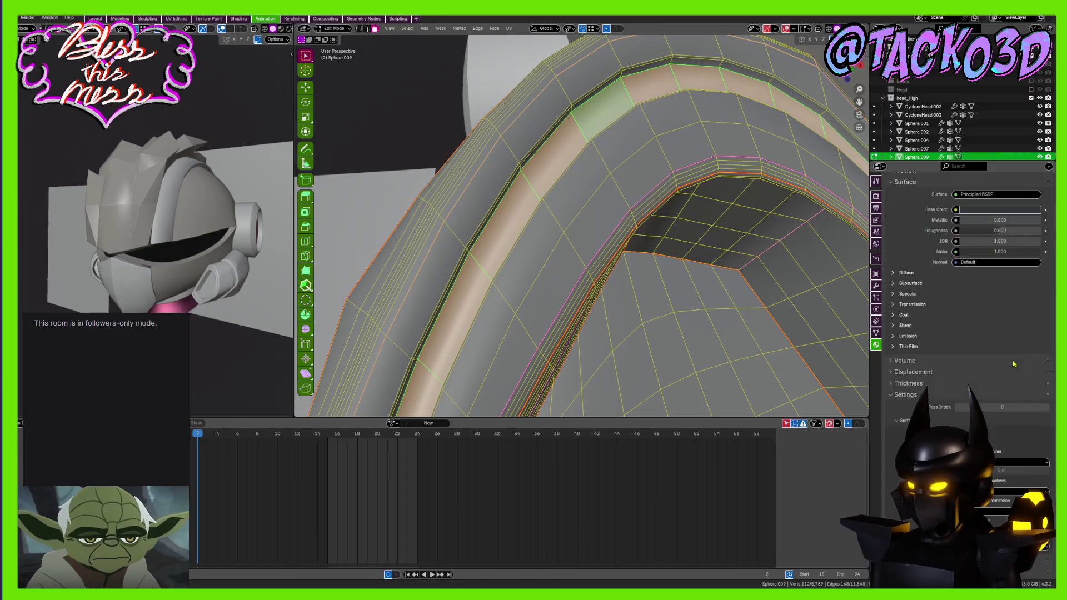
pyautogui.scroll(-5, 967, 278)
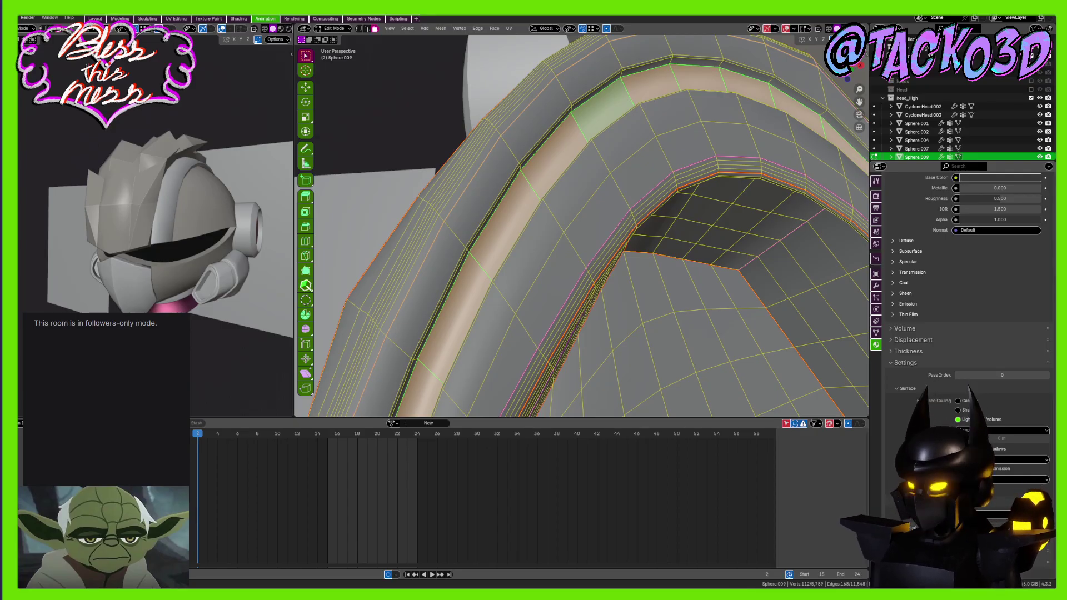
pyautogui.scroll(-2, 967, 334)
pyautogui.scroll(-2, 970, 311)
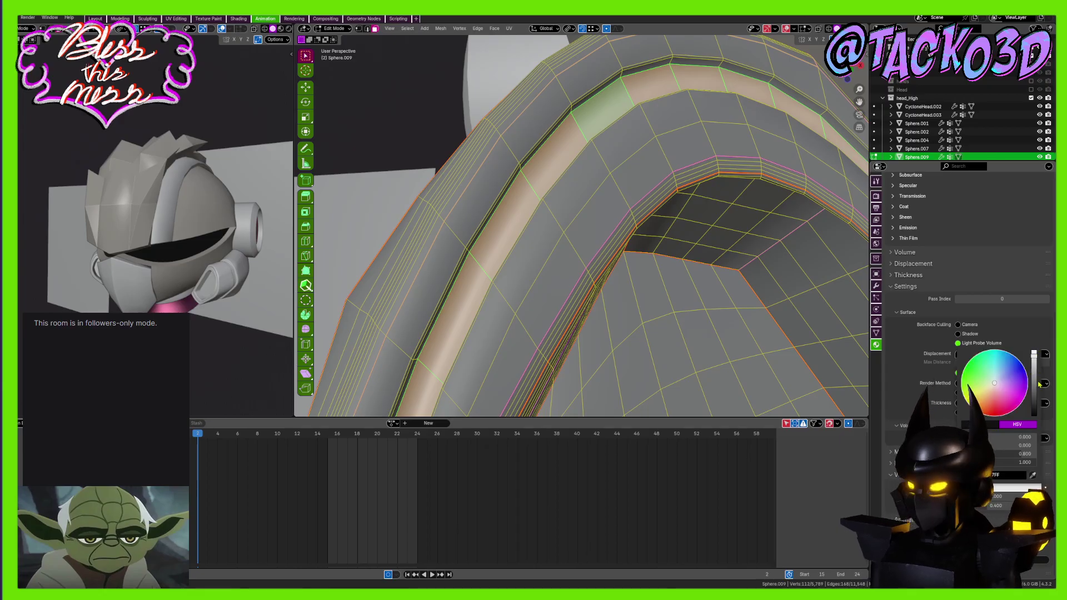
pyautogui.click(1035, 388)
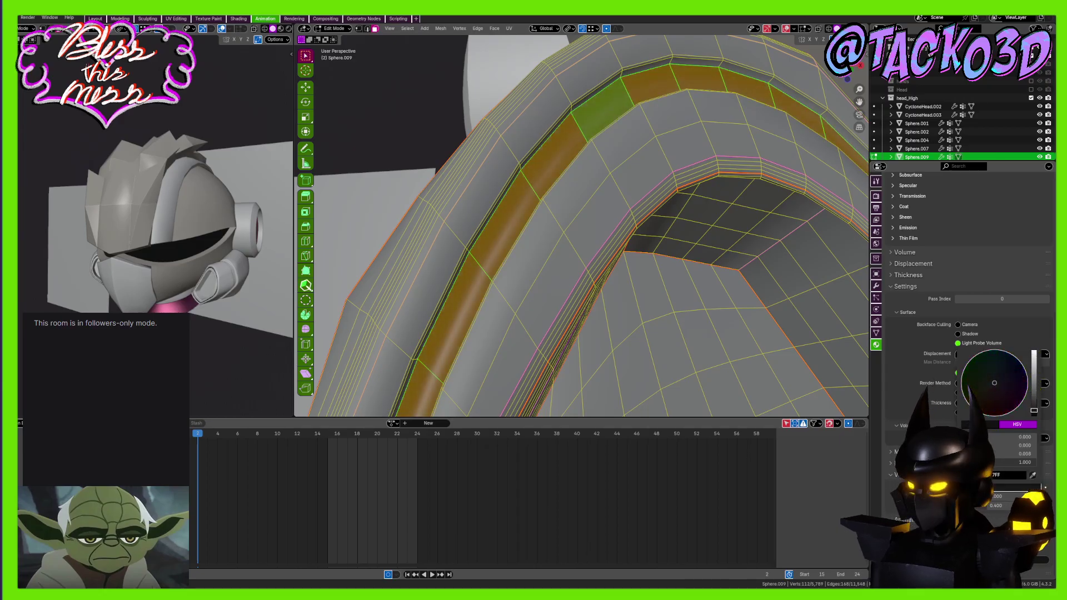
pyautogui.scroll(-8, 716, 283)
pyautogui.press('Tab')
pyautogui.moveTo(717, 283); pyautogui.dragTo(570, 205, button='middle')
pyautogui.scroll(4, 570, 205)
# Assign dark accent to the linked faces forming the back wall inside the cheek tube's front opening
pyautogui.press('Tab')
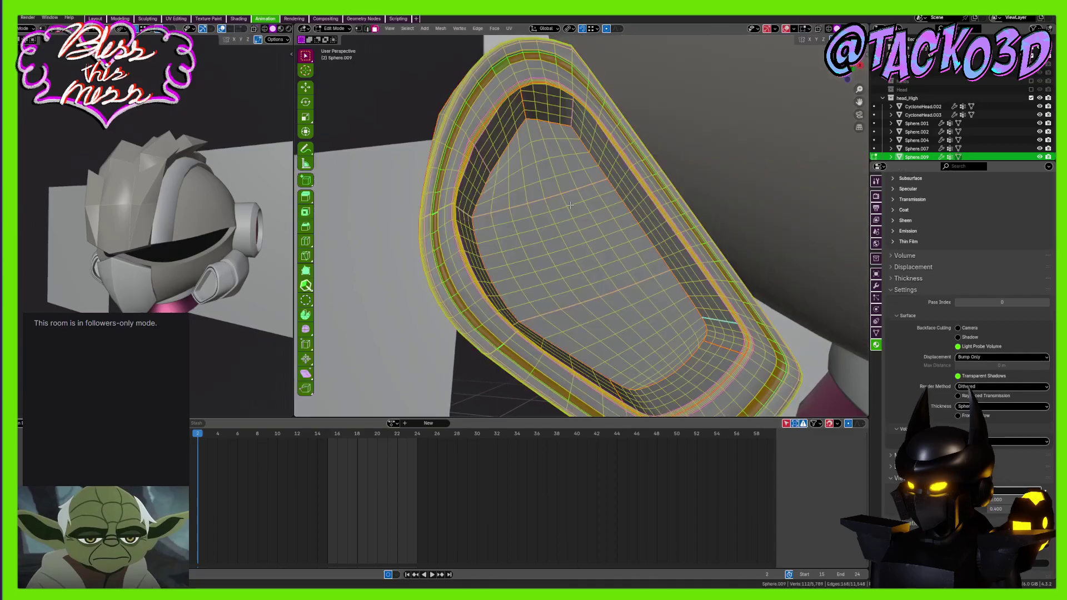
pyautogui.hotkey('alt', 'z')
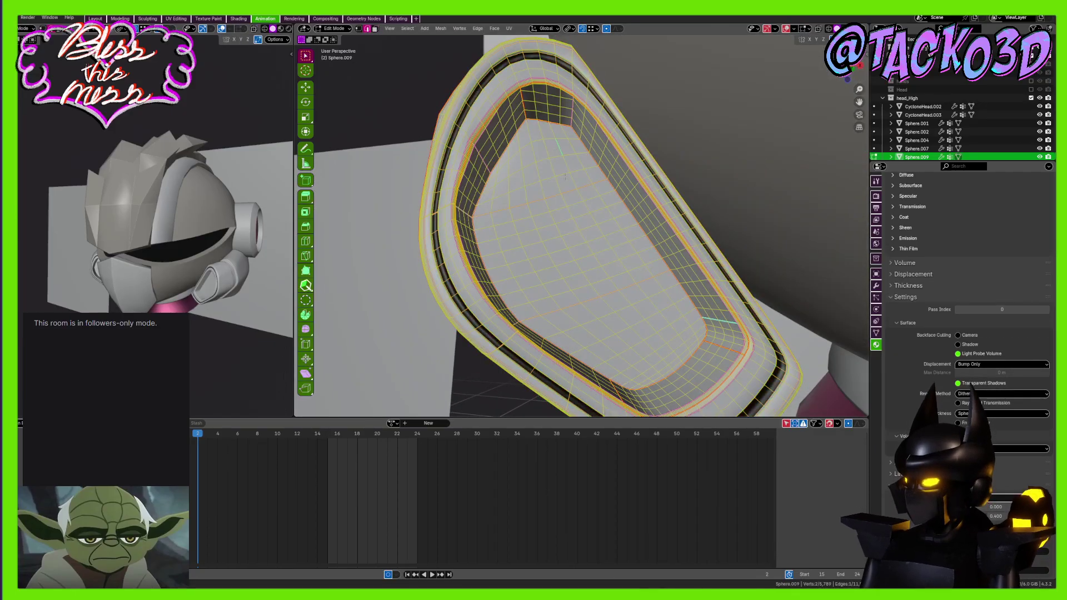
pyautogui.press('3')
pyautogui.click(570, 193)
pyautogui.hotkey('ctrl', 'l')
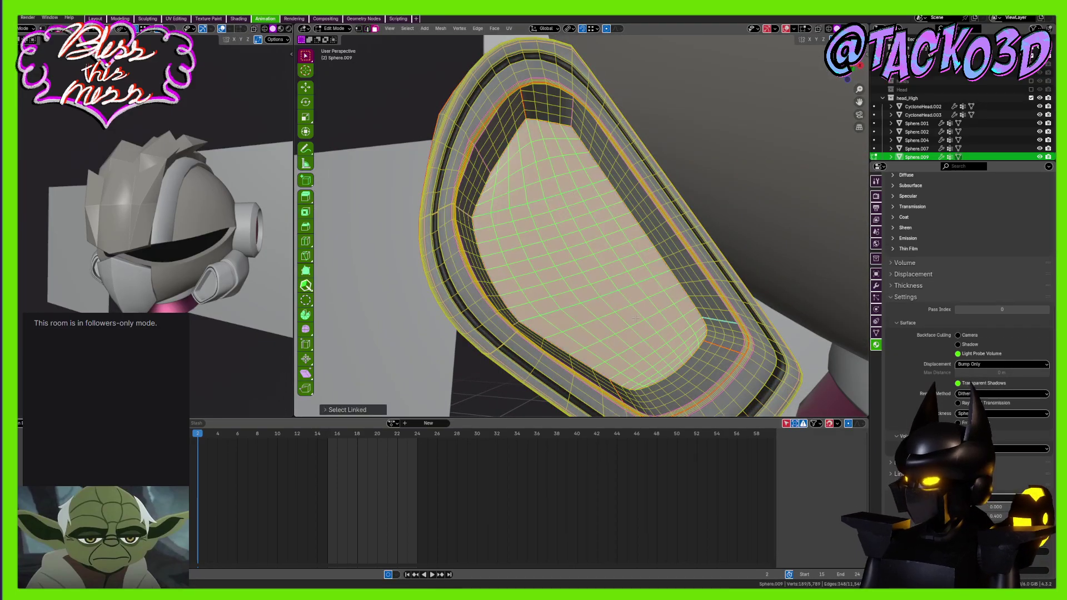
pyautogui.click(876, 286)
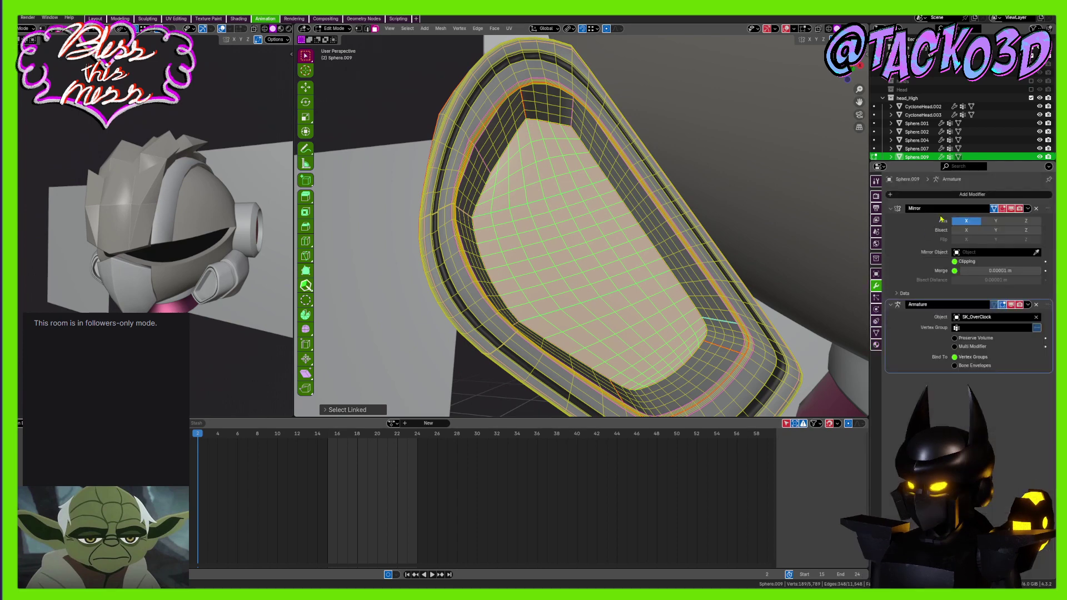
pyautogui.click(875, 343)
pyautogui.click(912, 257)
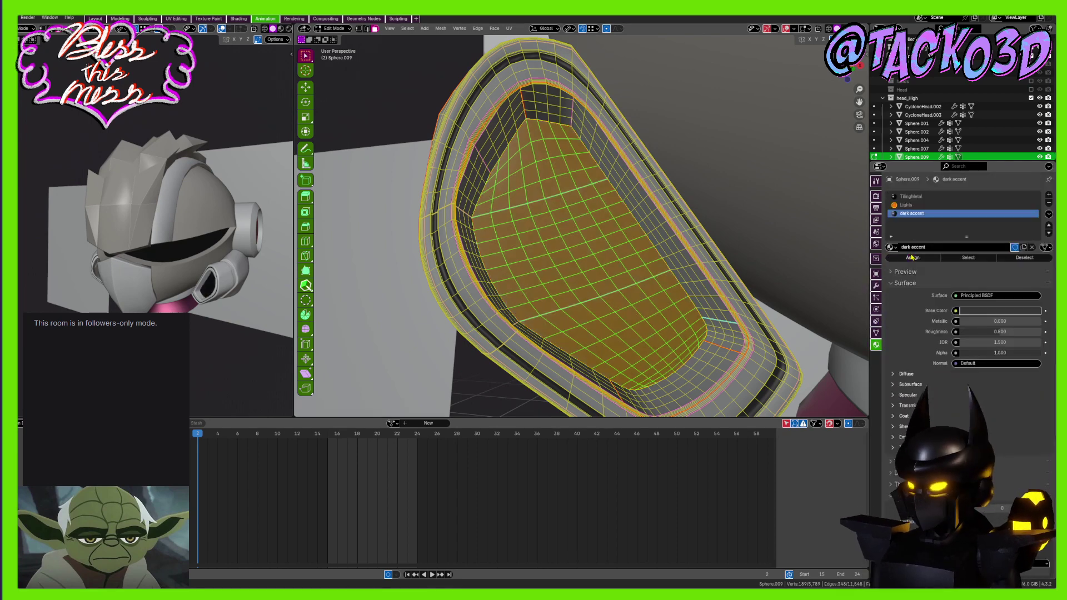
pyautogui.click(876, 285)
pyautogui.scroll(-6, 589, 242)
pyautogui.press('Tab')
pyautogui.moveTo(583, 245); pyautogui.dragTo(666, 250, button='middle')
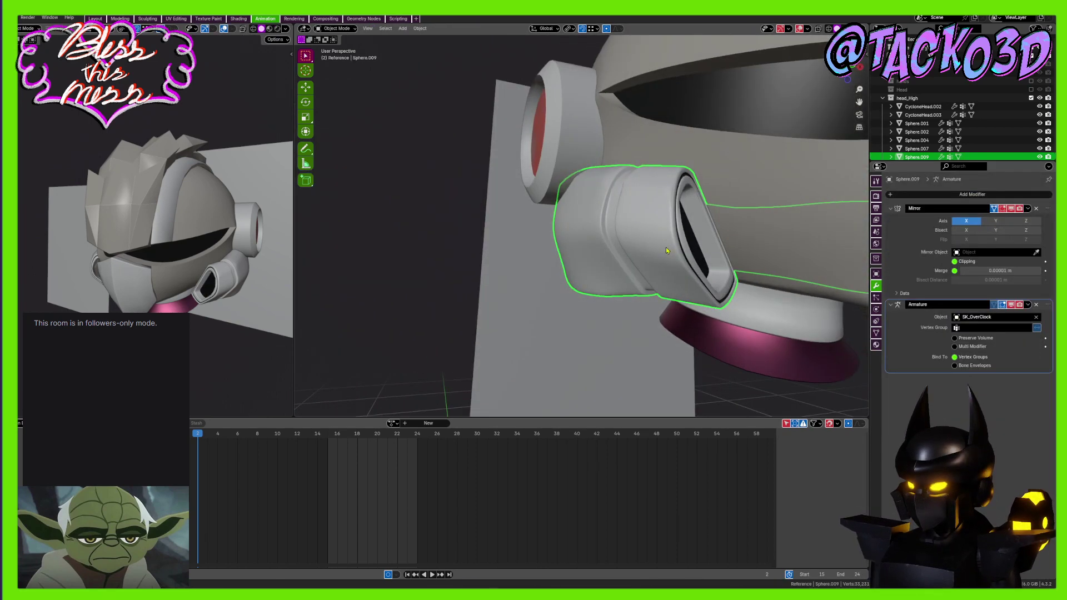
# Assign dark accent to the recessed band between the cheek tube's two segments, including its adjoining face loops, and save the file
pyautogui.press('Tab')
pyautogui.scroll(4, 673, 239)
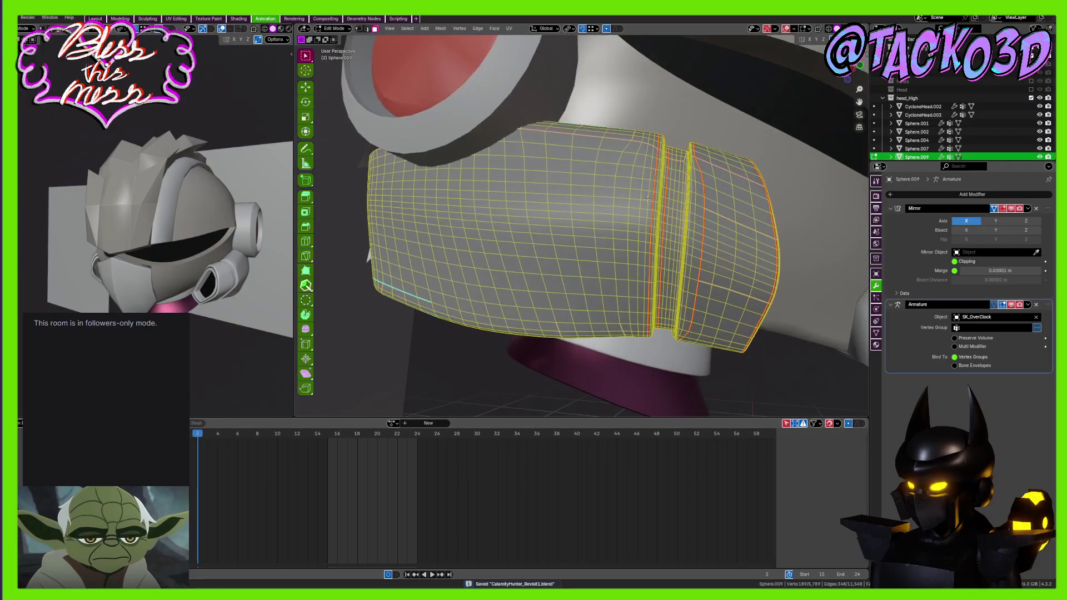
pyautogui.moveTo(674, 226); pyautogui.dragTo(552, 253, button='middle')
pyautogui.scroll(5, 625, 248)
pyautogui.press('l')
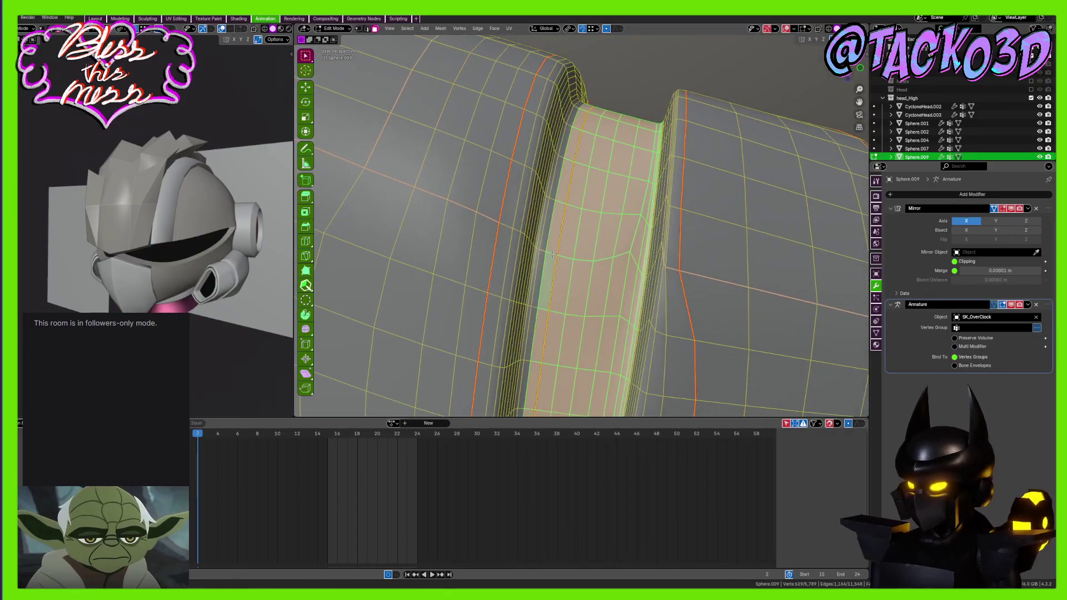
pyautogui.keyDown('alt'); pyautogui.keyDown('shift'); pyautogui.click(546, 251); pyautogui.keyUp('shift'); pyautogui.keyUp('alt')
pyautogui.hotkey('ctrl', 'z')
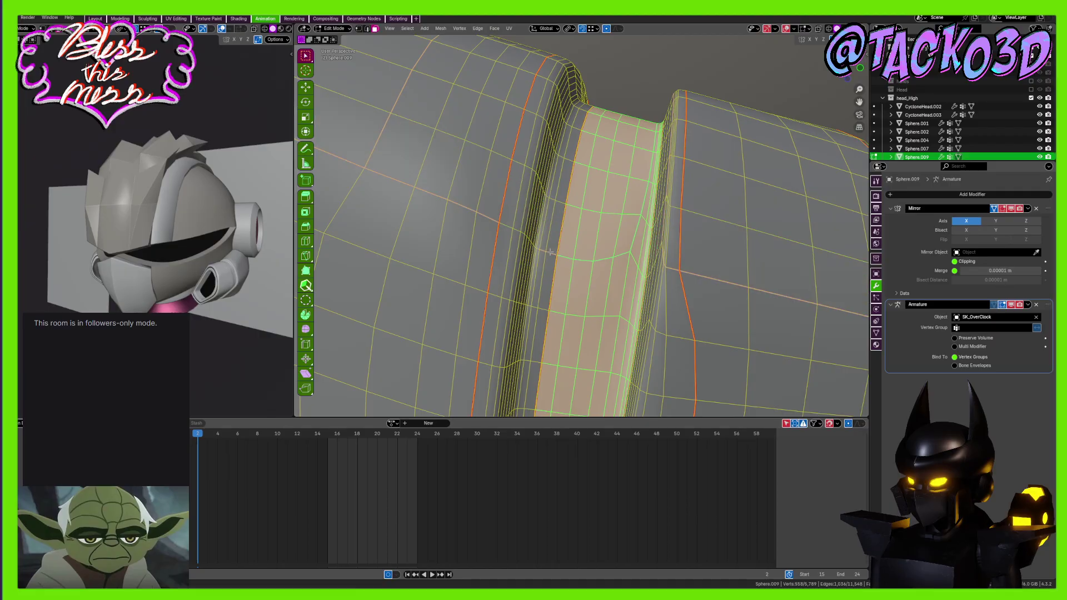
pyautogui.keyDown('alt'); pyautogui.keyDown('shift'); pyautogui.click(547, 254); pyautogui.keyUp('shift'); pyautogui.keyUp('alt')
pyautogui.keyDown('alt'); pyautogui.keyDown('shift'); pyautogui.click(544, 250); pyautogui.keyUp('shift'); pyautogui.keyUp('alt')
pyautogui.moveTo(544, 250)
pyautogui.mouseDown(button='middle')
pyautogui.moveTo(603, 311)
pyautogui.moveTo(555, 247)
pyautogui.mouseUp(button='middle')
pyautogui.click(877, 344)
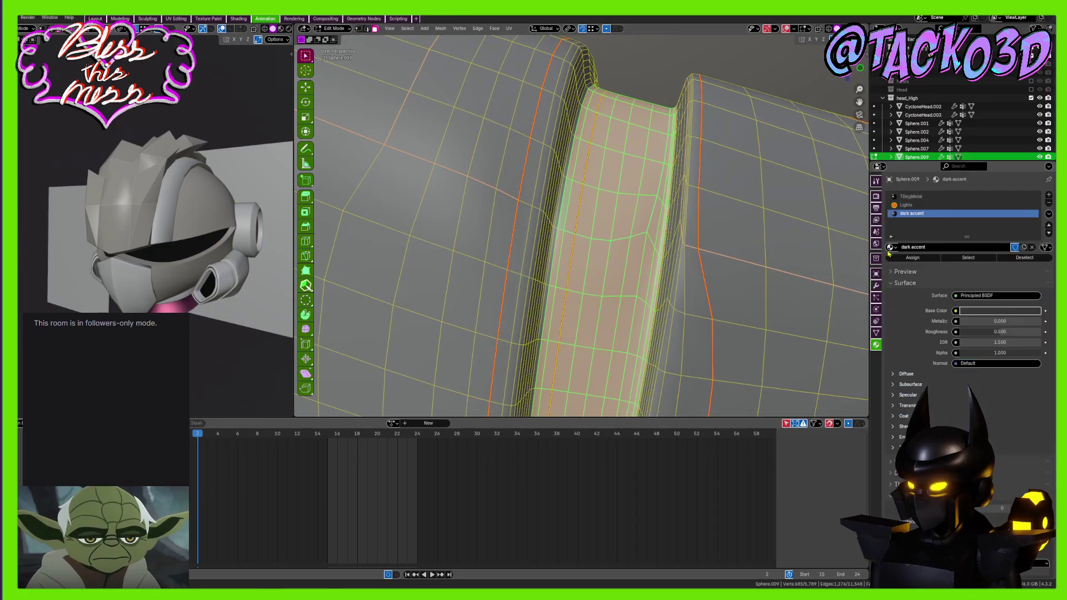
pyautogui.click(904, 257)
pyautogui.press('Tab')
pyautogui.scroll(-9, 588, 236)
pyautogui.hotkey('ctrl', 's')
pyautogui.moveTo(588, 239)
pyautogui.mouseDown(button='middle')
pyautogui.moveTo(612, 281)
pyautogui.moveTo(578, 236)
pyautogui.mouseUp(button='middle')
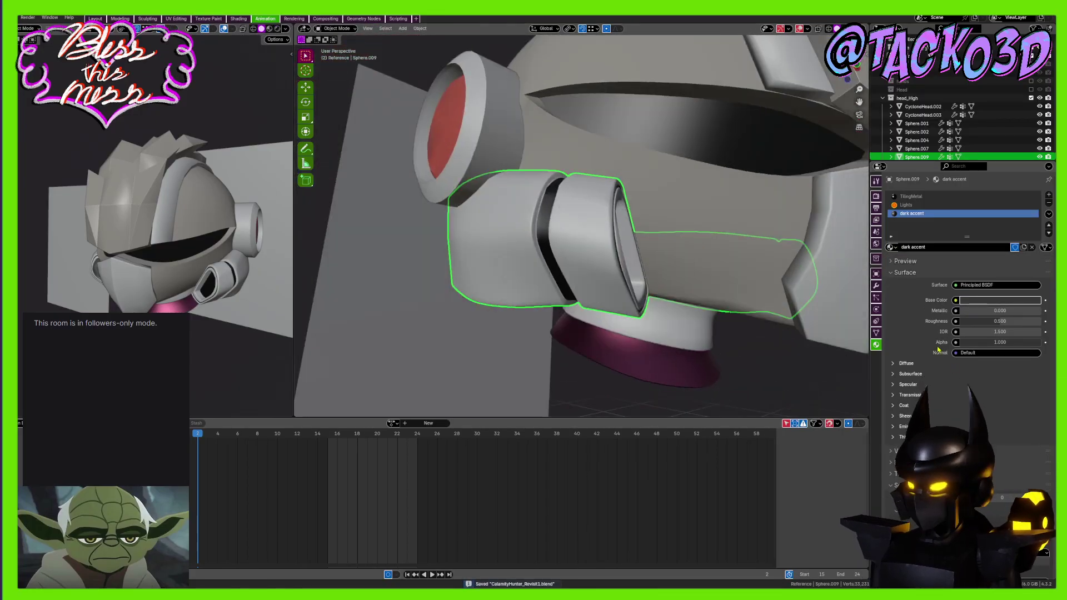
# Examine the cheek tube from behind and from the side, checking its mesh in Edit Mode
pyautogui.moveTo(561, 286); pyautogui.dragTo(583, 281, button='middle')
pyautogui.scroll(-4, 547, 225)
pyautogui.press('Tab')
pyautogui.scroll(5, 538, 242)
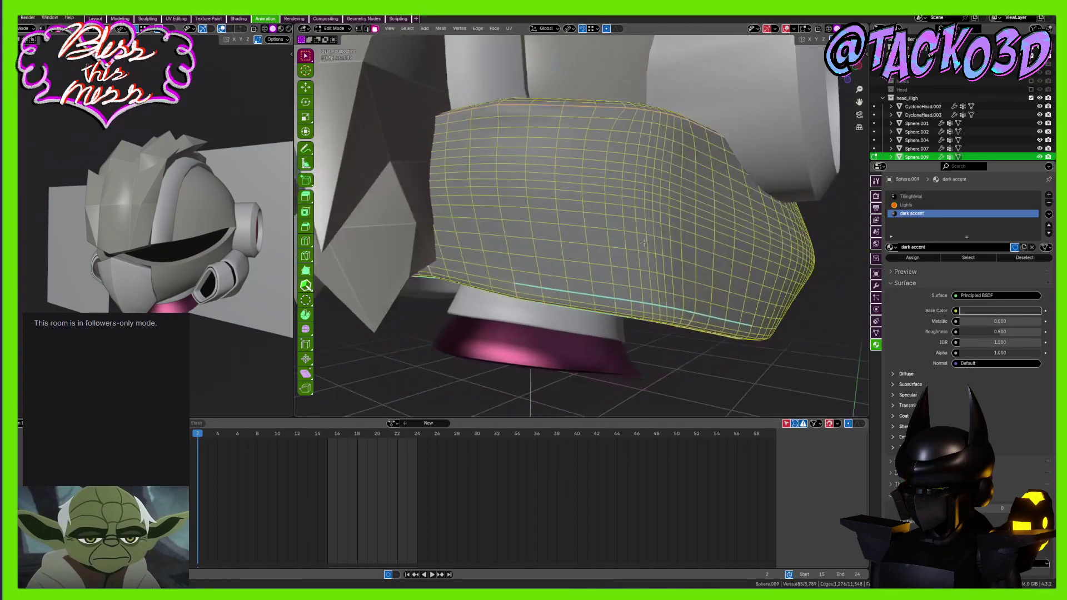
pyautogui.press('Tab')
pyautogui.scroll(-4, 611, 245)
pyautogui.moveTo(611, 239); pyautogui.dragTo(652, 249, button='middle')
pyautogui.scroll(2, 622, 275)
pyautogui.scroll(-4, 507, 241)
pyautogui.scroll(4, 572, 247)
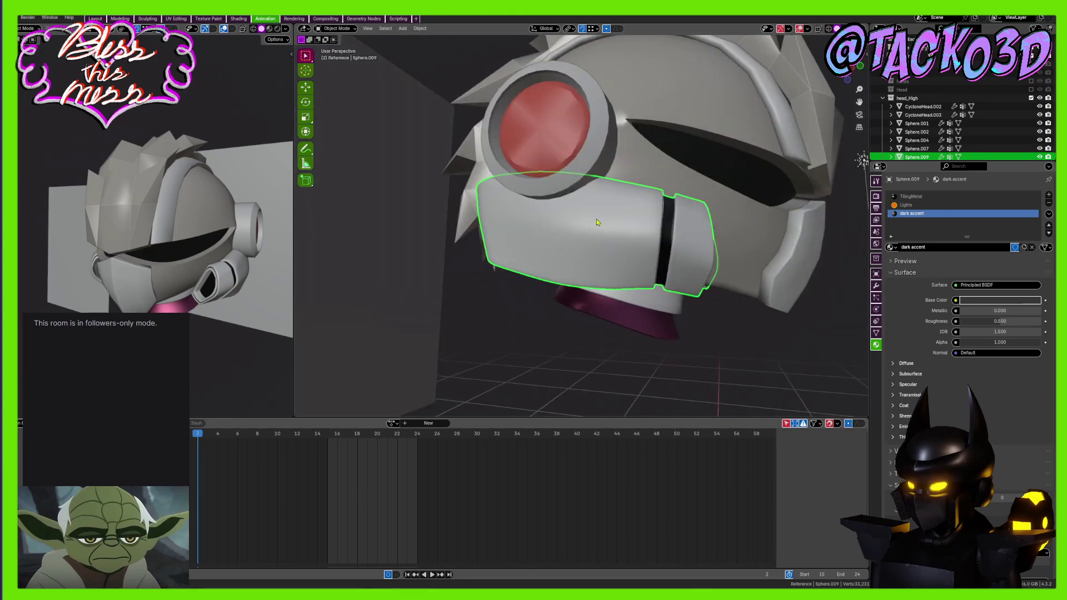
# Add a Subdivision Surface modifier to the round ear piece with the red lens
pyautogui.click(598, 167)
pyautogui.press('Tab')
pyautogui.moveTo(598, 167); pyautogui.dragTo(616, 241, button='middle')
pyautogui.scroll(2, 531, 195)
pyautogui.press('Tab')
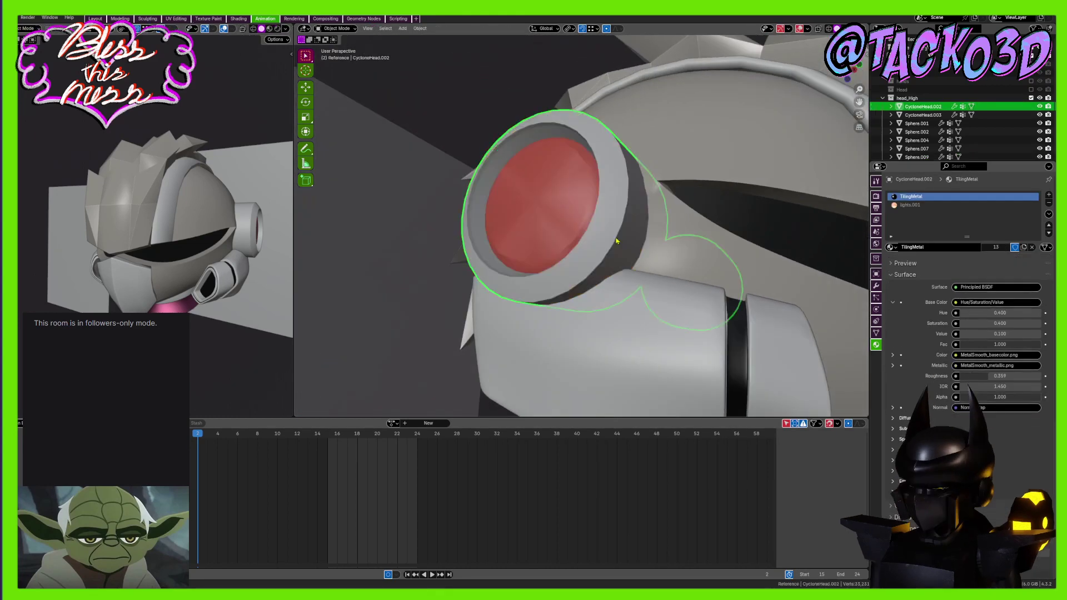
pyautogui.scroll(-1, 881, 294)
pyautogui.click(876, 285)
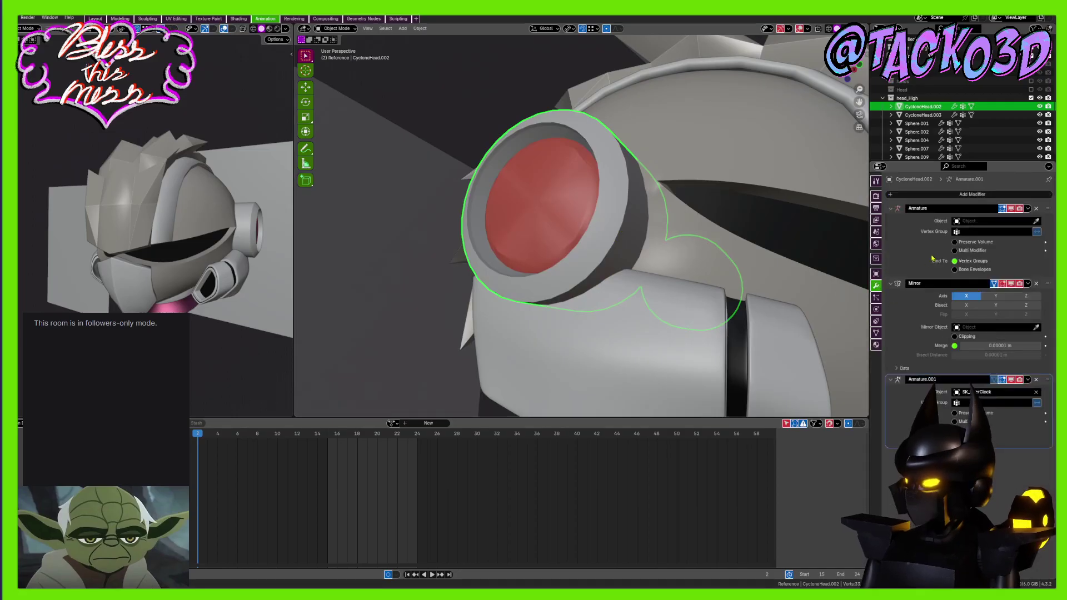
pyautogui.click(920, 195)
pyautogui.click(918, 198)
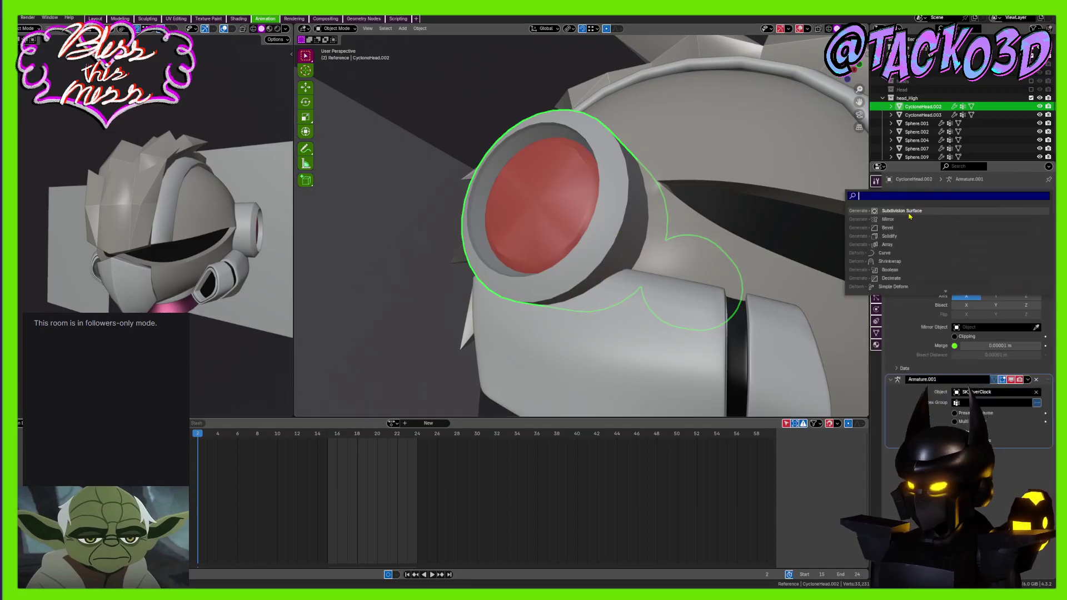
pyautogui.click(909, 215)
# Bevel the ear piece's outer and inner rim edge loops with a narrow multi-segment bevel
pyautogui.press('Tab')
pyautogui.moveTo(547, 222); pyautogui.dragTo(663, 219, button='middle')
pyautogui.press('2')
pyautogui.click(718, 215)
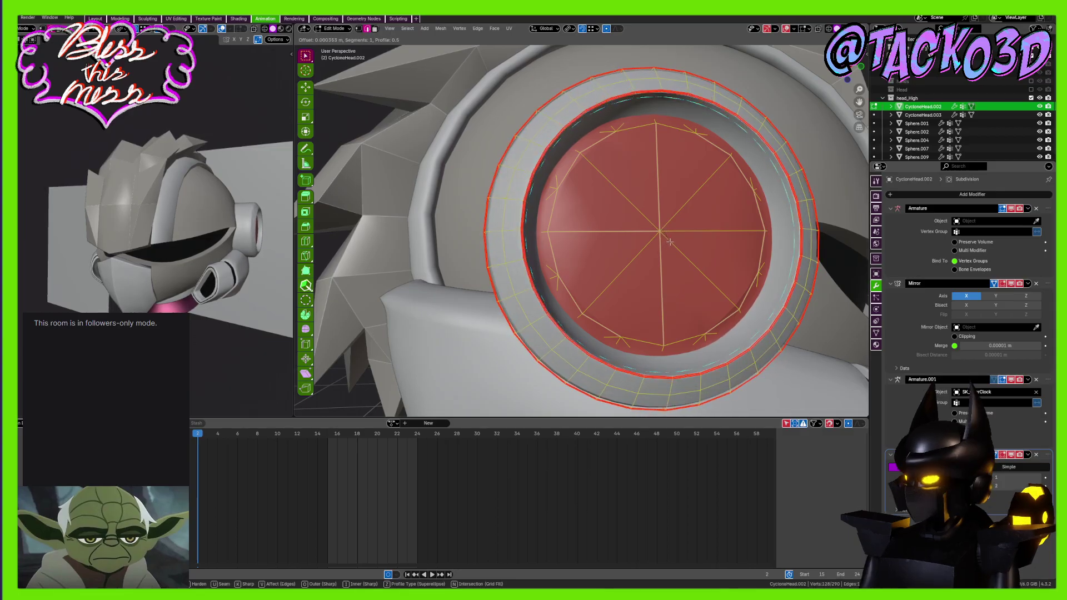
pyautogui.scroll(1, 670, 242)
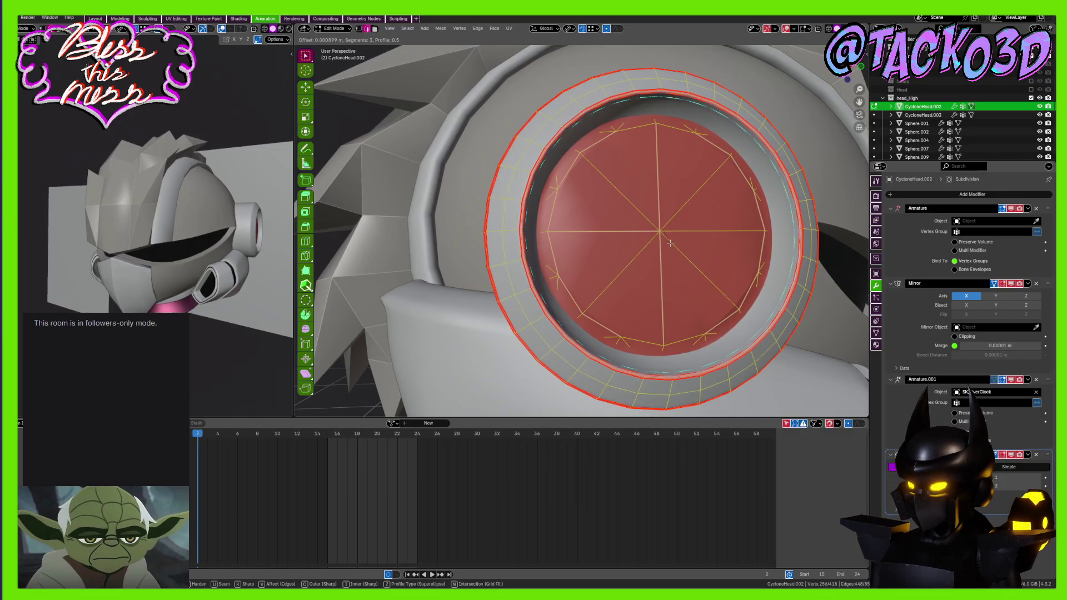
pyautogui.click(670, 243)
pyautogui.press('Tab')
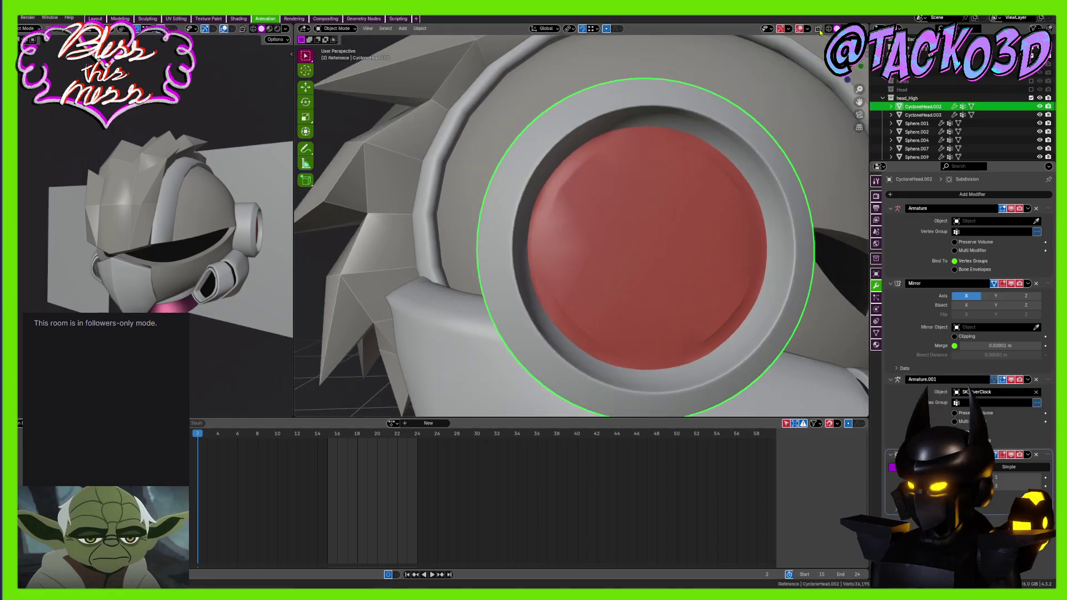
# Bevel the edge loop at the base of the ear piece's recess around the red lens, using X-ray
pyautogui.press('Tab')
pyautogui.keyDown('alt'); pyautogui.click(569, 154); pyautogui.keyUp('alt')
pyautogui.moveTo(601, 206); pyautogui.dragTo(594, 213, button='middle')
pyautogui.hotkey('ctrl', 'b')
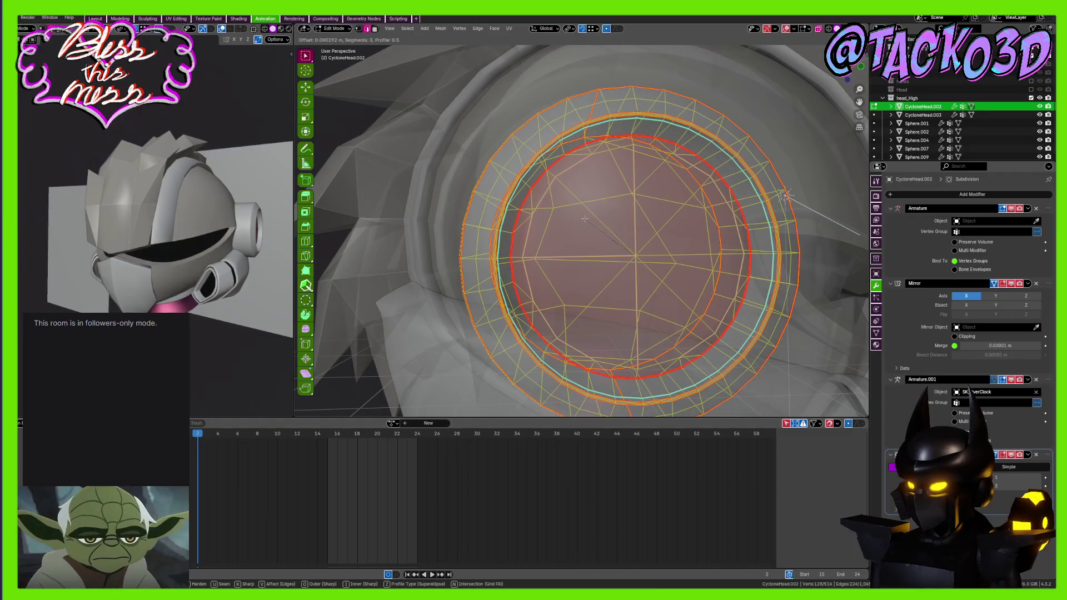
pyautogui.scroll(1, 585, 219)
pyautogui.click(584, 218)
pyautogui.moveTo(593, 206); pyautogui.dragTo(621, 215, button='middle')
pyautogui.press('3')
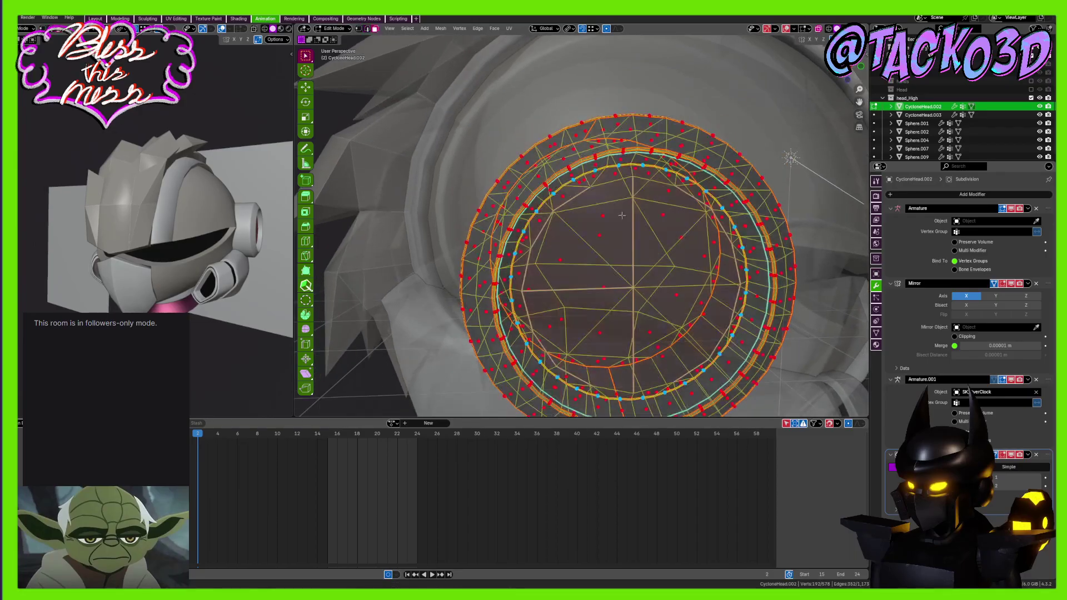
# Turn off X-ray and bevel the outer edge of the red lens inside the ear piece with a narrow bevel
pyautogui.click(818, 29)
pyautogui.moveTo(646, 254); pyautogui.dragTo(639, 233, button='middle')
pyautogui.click(636, 230)
pyautogui.press('l')
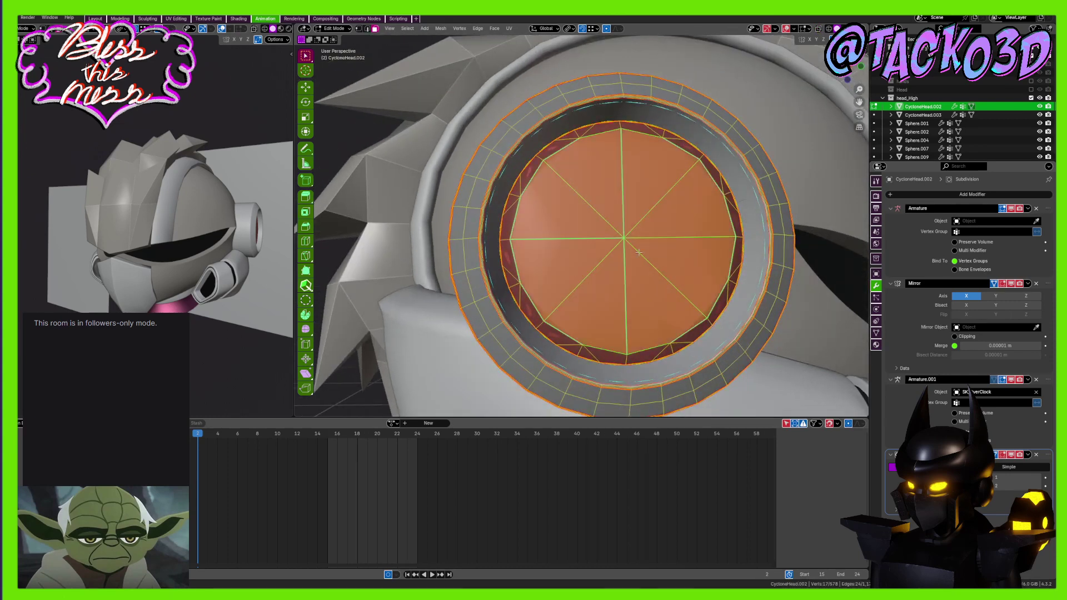
pyautogui.press('2')
pyautogui.keyDown('ctrl'); pyautogui.moveTo(649, 211); pyautogui.dragTo(592, 268); pyautogui.keyUp('ctrl')
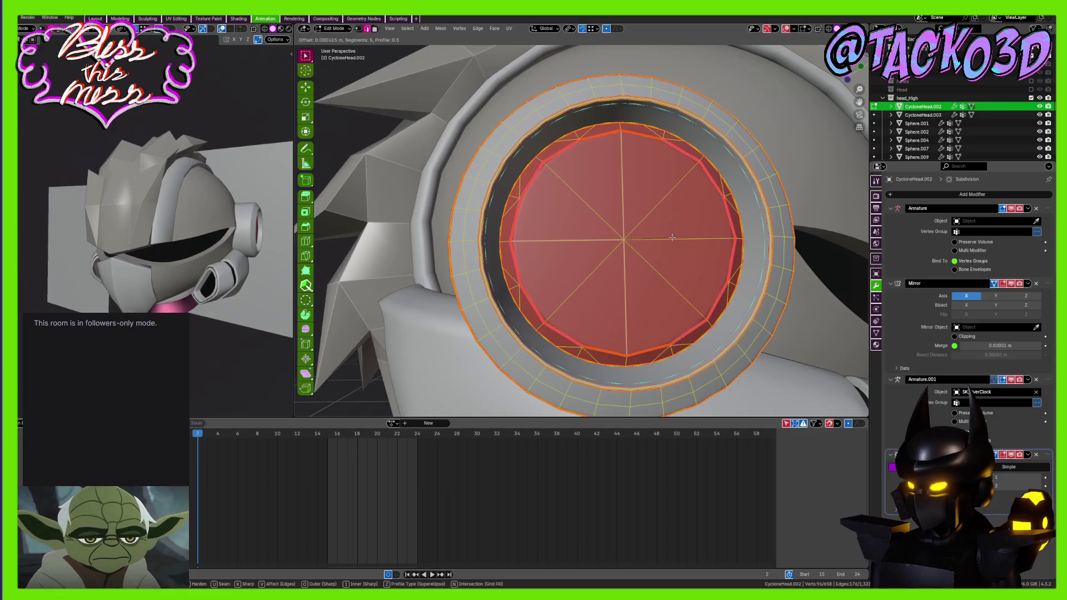
pyautogui.click(672, 238)
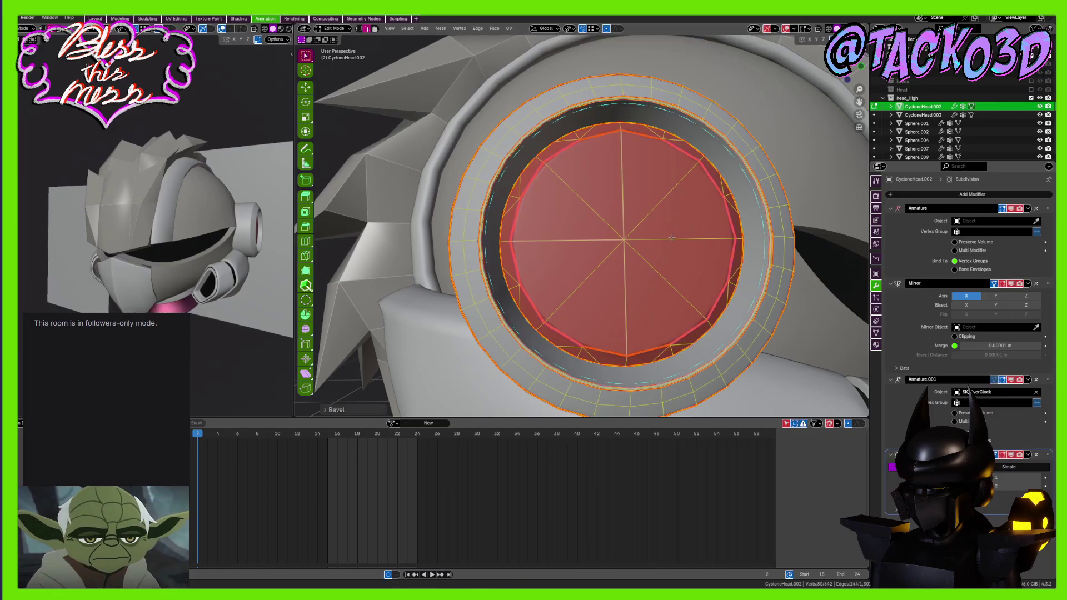
pyautogui.press('Tab')
pyautogui.moveTo(678, 253)
pyautogui.mouseDown(button='middle')
pyautogui.moveTo(741, 273)
pyautogui.moveTo(689, 258)
pyautogui.mouseUp(button='middle')
pyautogui.press('Tab')
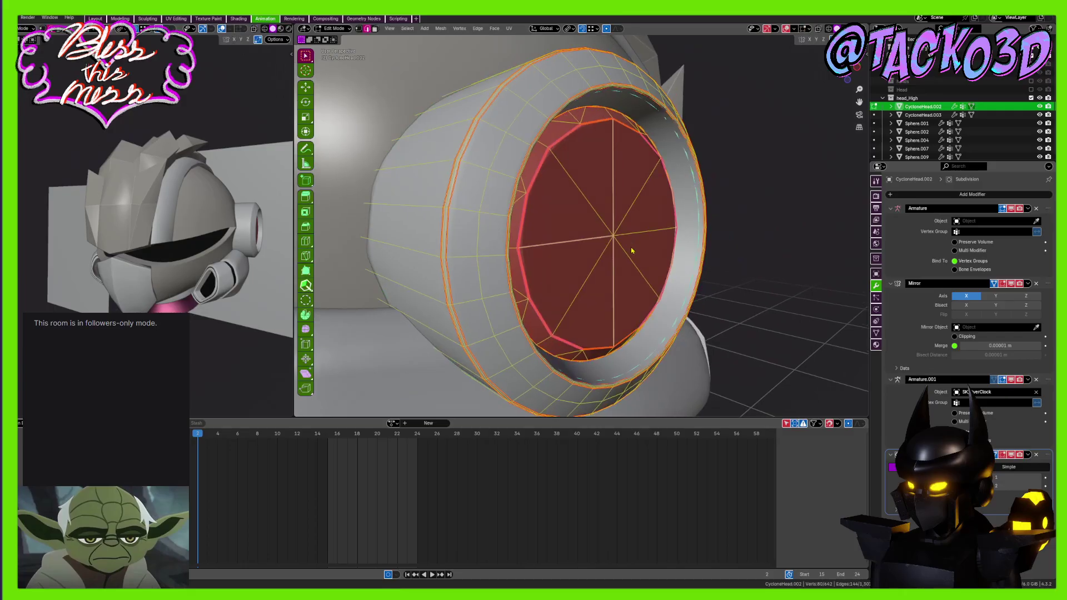
pyautogui.press('Tab')
pyautogui.scroll(-3, 590, 279)
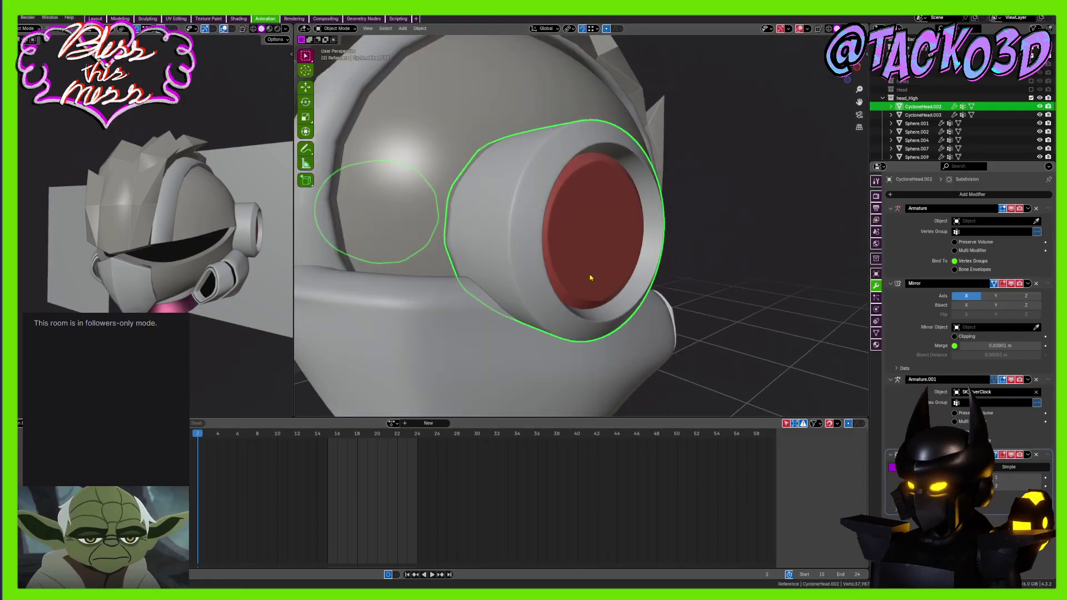
# Add an edge loop around the ear piece's outer side wall and slide it close to the front rim
pyautogui.press('Tab')
pyautogui.moveTo(589, 245); pyautogui.dragTo(609, 182, button='middle')
pyautogui.click(609, 182)
pyautogui.press('g')
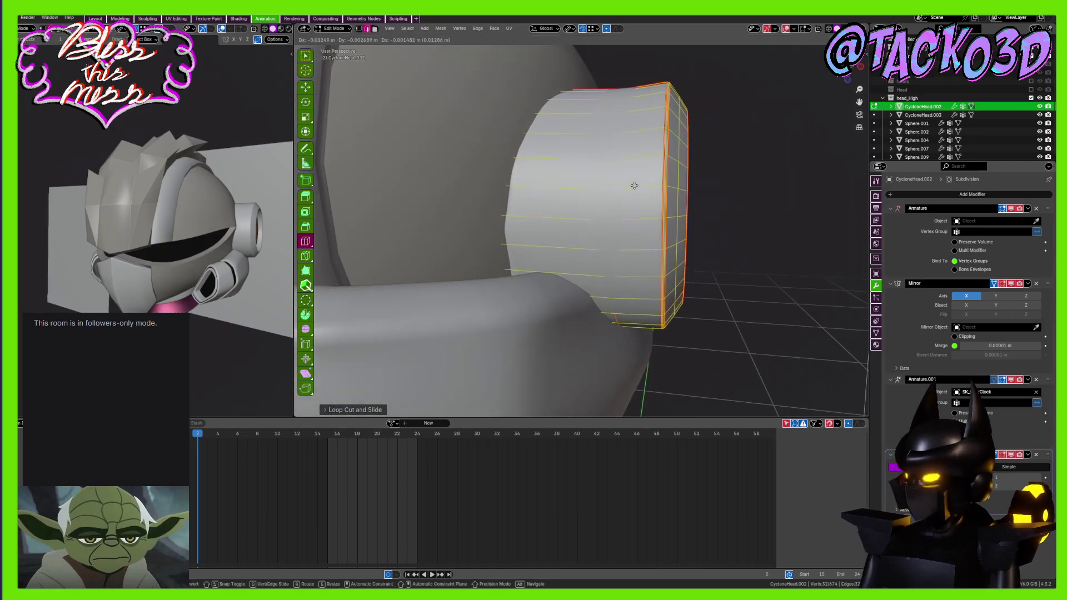
pyautogui.click(664, 181)
pyautogui.moveTo(665, 180); pyautogui.dragTo(582, 217, button='middle')
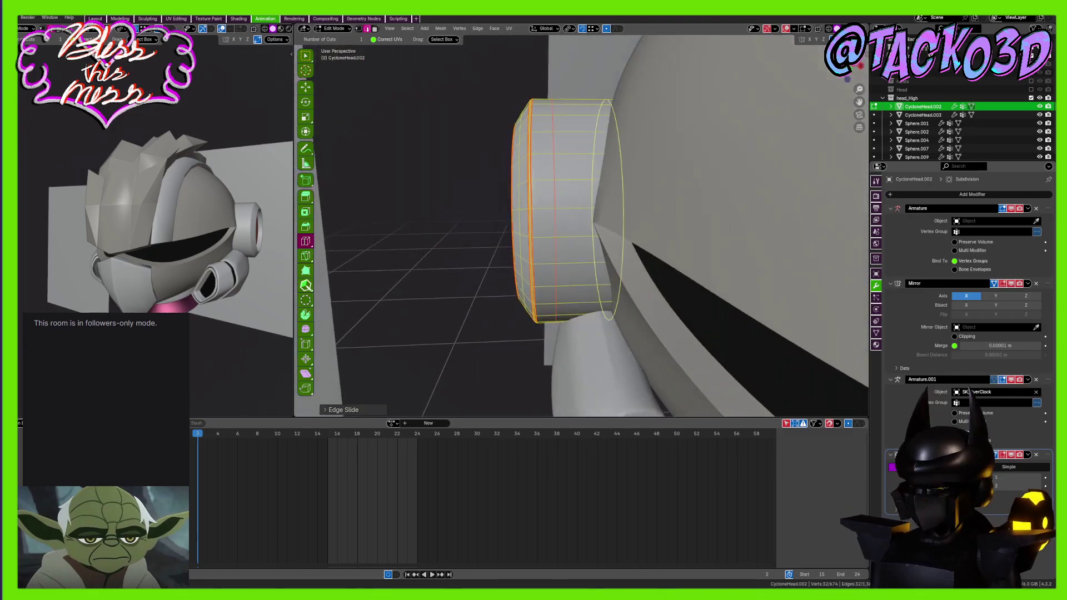
# Bevel the new loop into a single-segment band and extrude it inward, scaled to about 0.96, to form a groove
pyautogui.hotkey('ctrl', 'b')
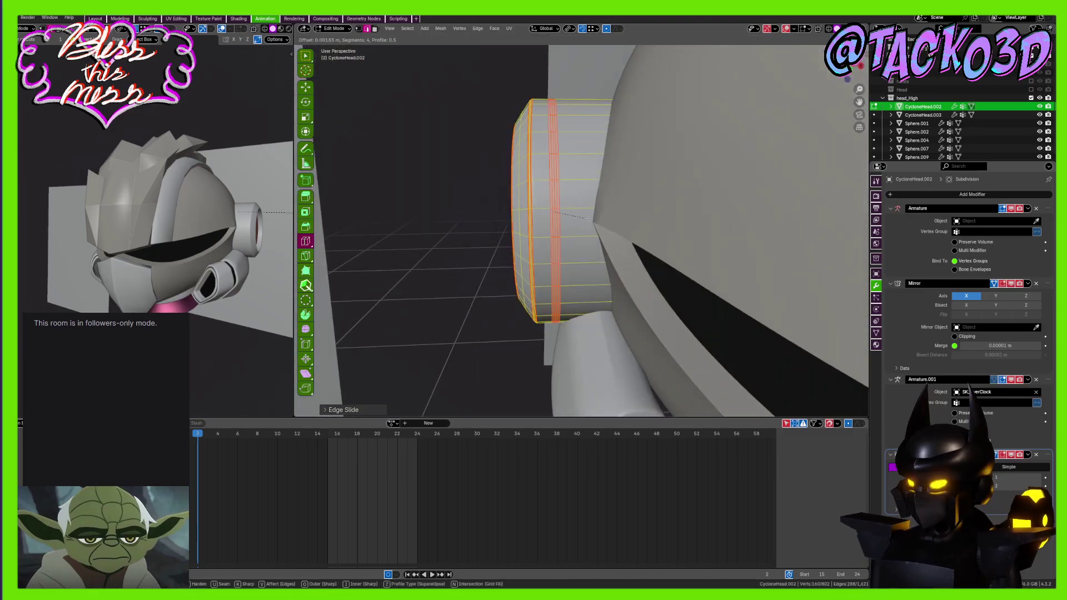
pyautogui.scroll(-2, 588, 219)
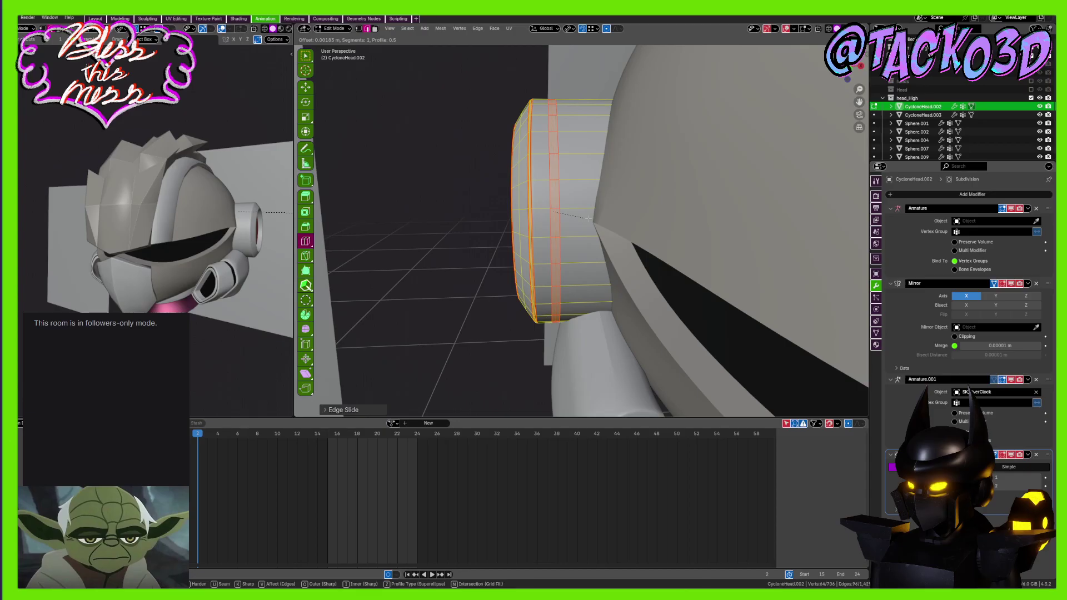
pyautogui.click(588, 218)
pyautogui.scroll(3, 325, 86)
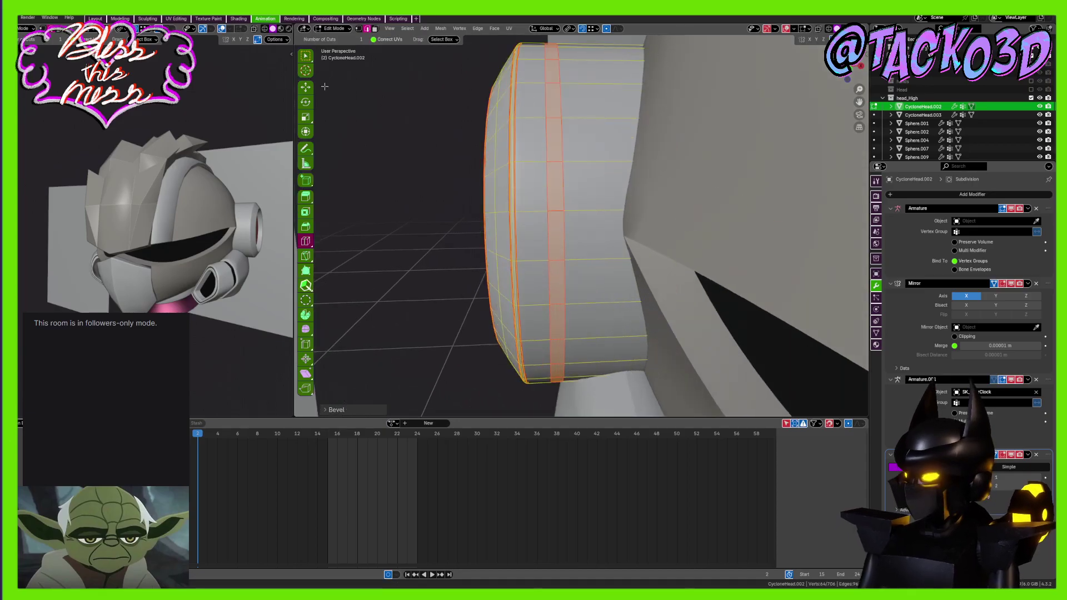
pyautogui.press('w')
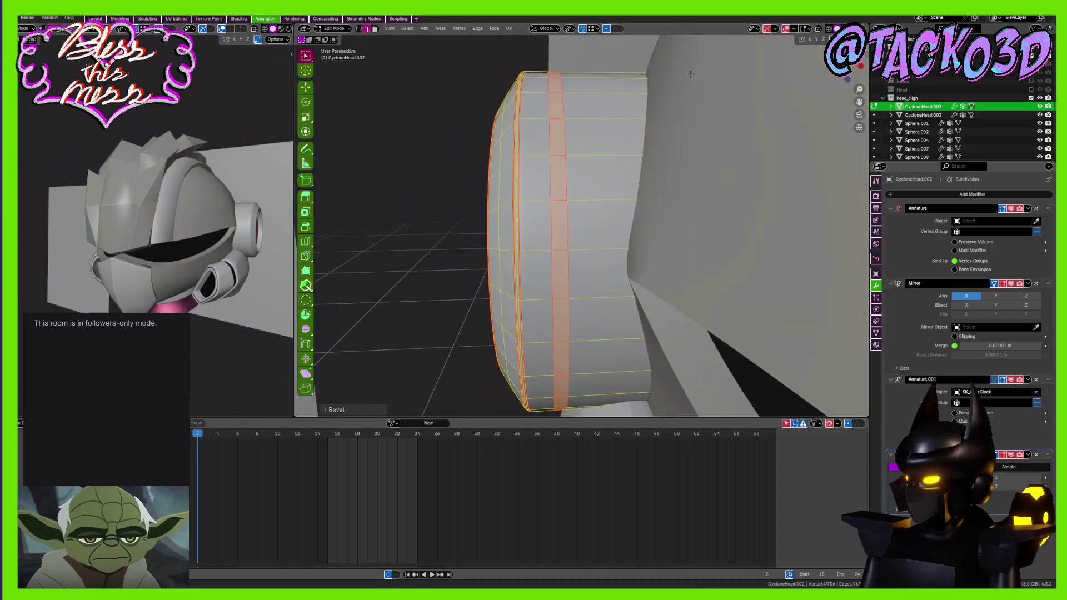
pyautogui.press('s')
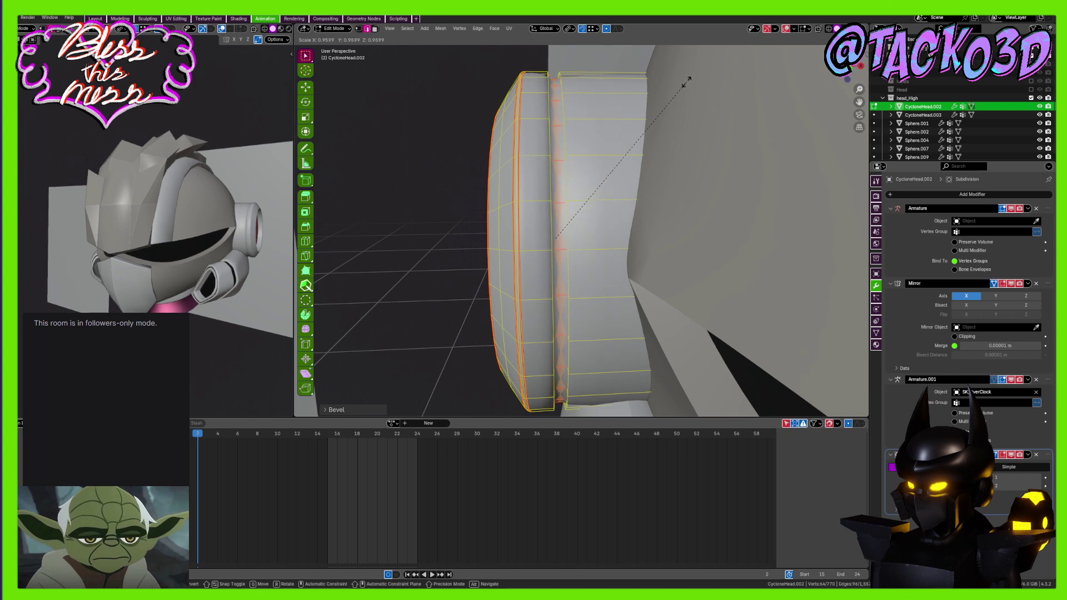
pyautogui.press('Escape')
# Bevel the edge loops of the ear piece's side groove with a narrow two-segment bevel
pyautogui.keyDown('alt'); pyautogui.click(566, 109); pyautogui.keyUp('alt')
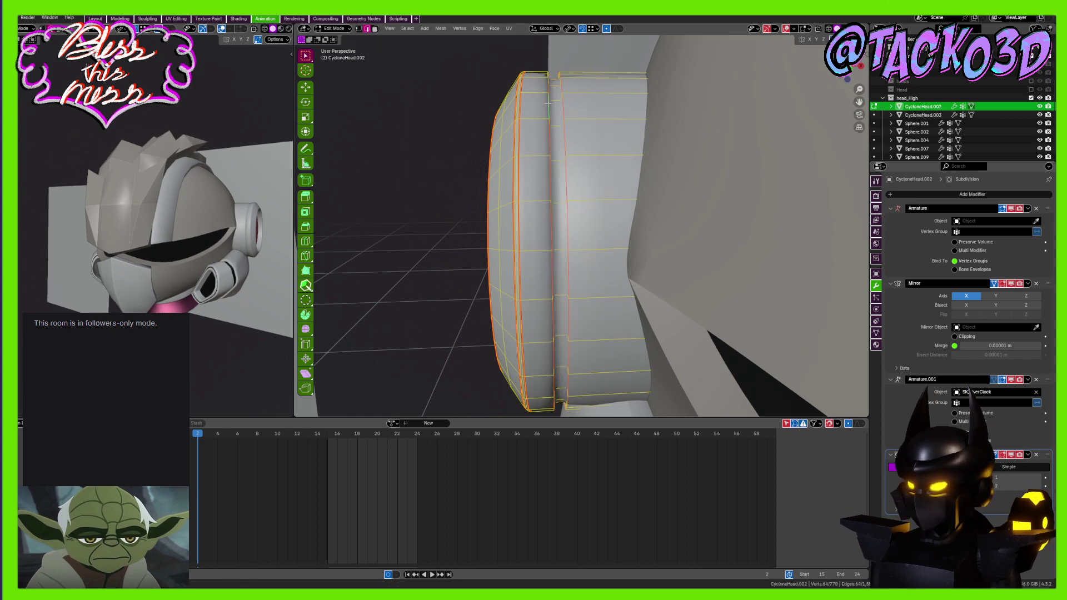
pyautogui.scroll(4, 593, 132)
pyautogui.keyDown('alt'); pyautogui.keyDown('shift'); pyautogui.click(594, 103); pyautogui.keyUp('shift'); pyautogui.keyUp('alt')
pyautogui.moveTo(593, 103); pyautogui.dragTo(515, 120, button='middle')
pyautogui.scroll(-3, 576, 143)
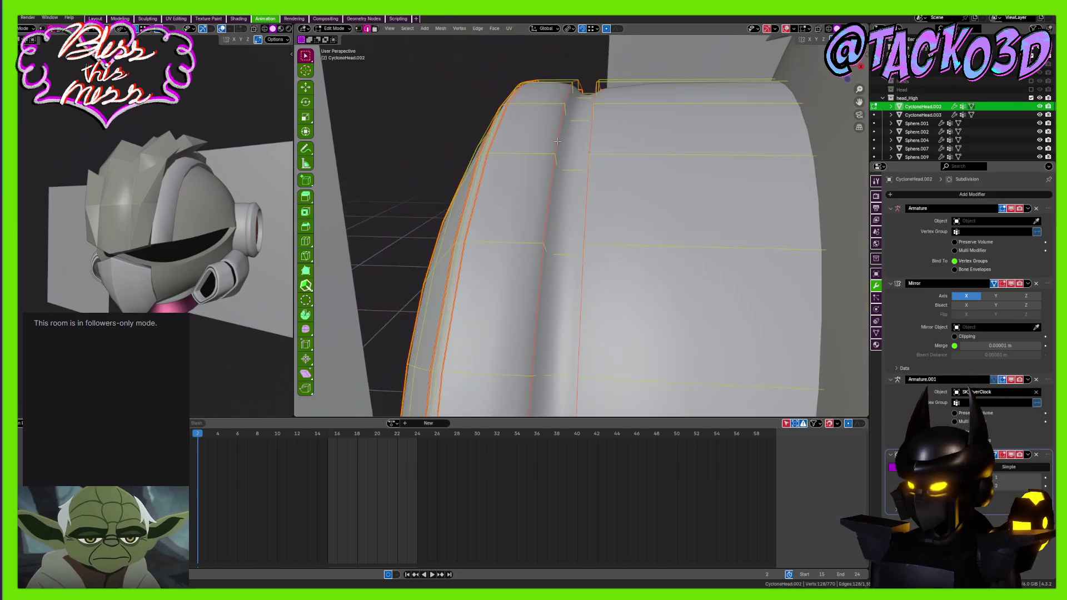
pyautogui.hotkey('shift', 'e')
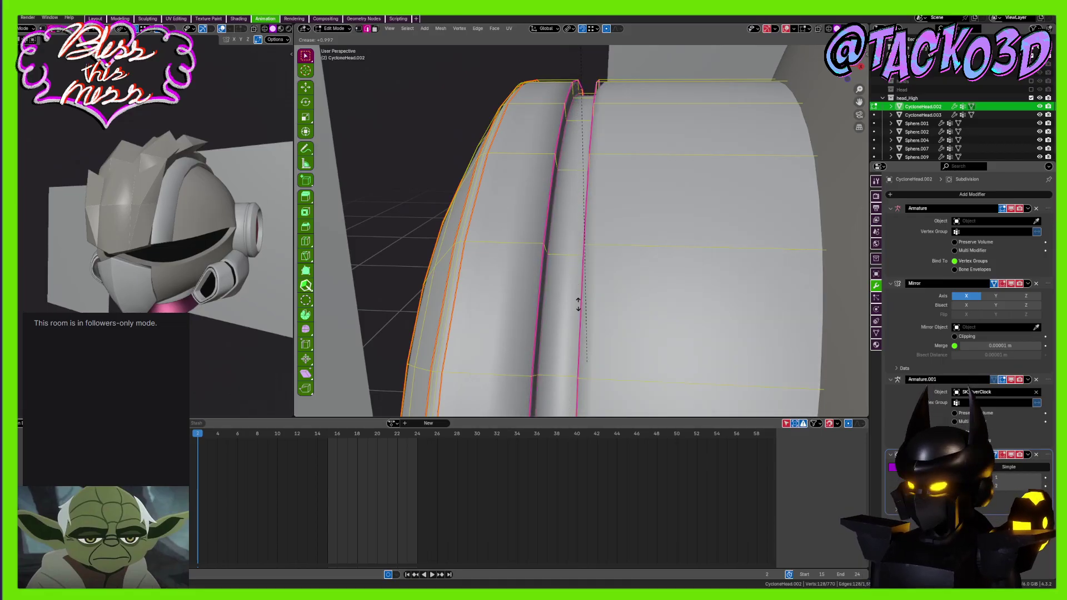
pyautogui.press('Escape')
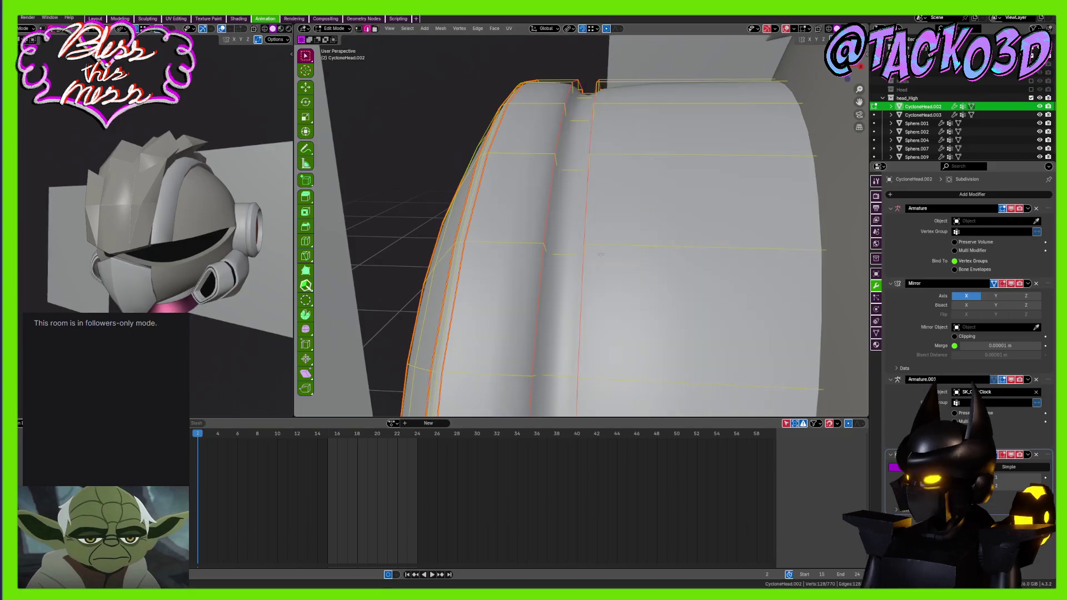
pyautogui.hotkey('ctrl', 'b')
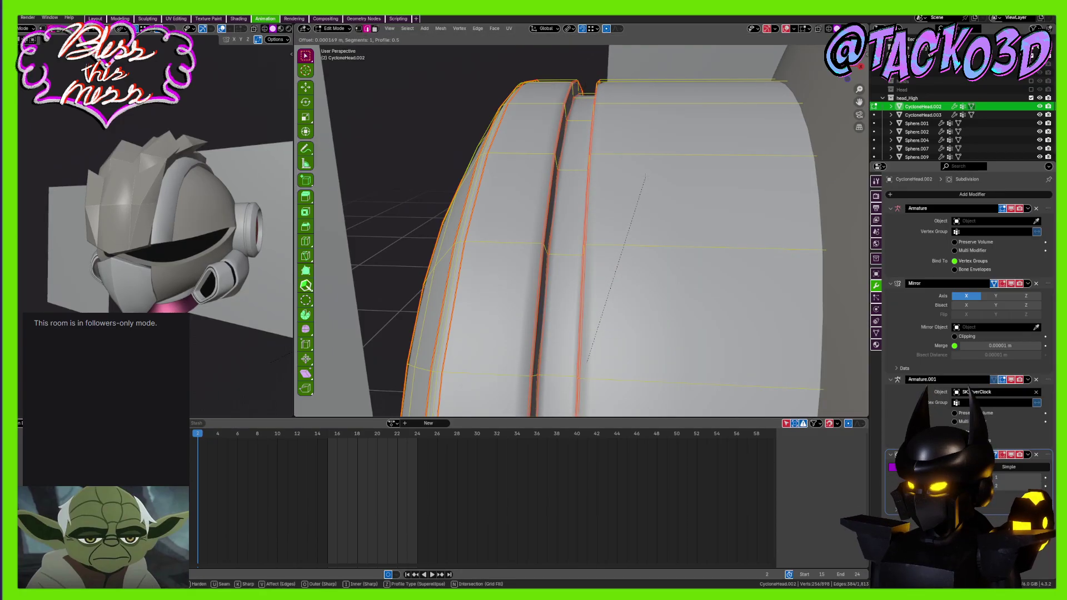
pyautogui.scroll(1, 645, 176)
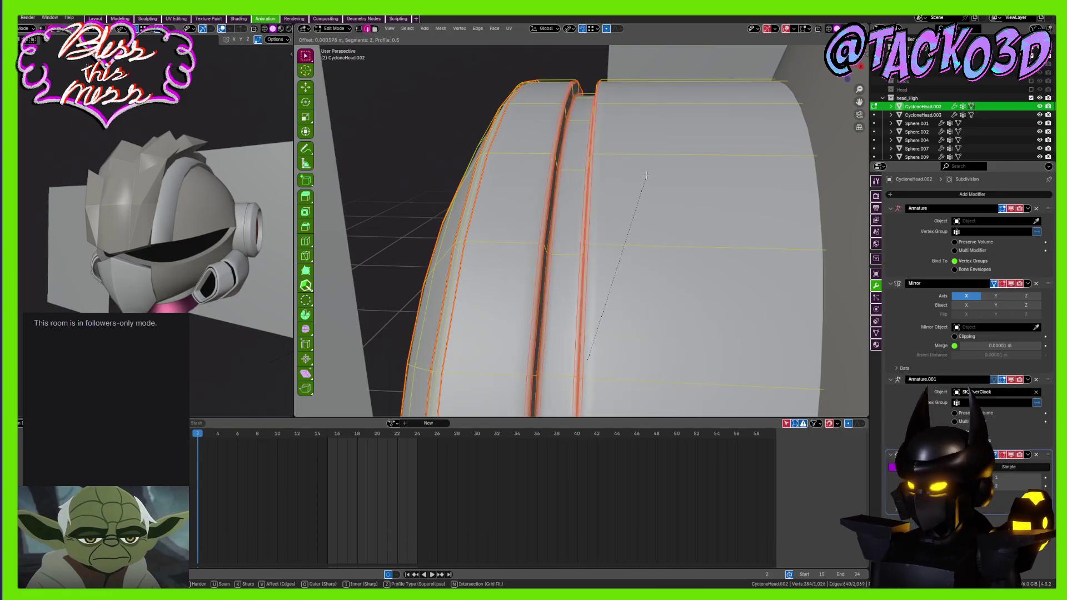
pyautogui.click(646, 175)
pyautogui.press('Tab')
pyautogui.moveTo(646, 176); pyautogui.dragTo(621, 192, button='middle')
# Add the dark accent material to the ear piece and assign it to the face loop along the groove's floor
pyautogui.press('Tab')
pyautogui.press('3')
pyautogui.moveTo(613, 141); pyautogui.dragTo(713, 240, button='middle')
pyautogui.keyDown('alt'); pyautogui.click(588, 122); pyautogui.keyUp('alt')
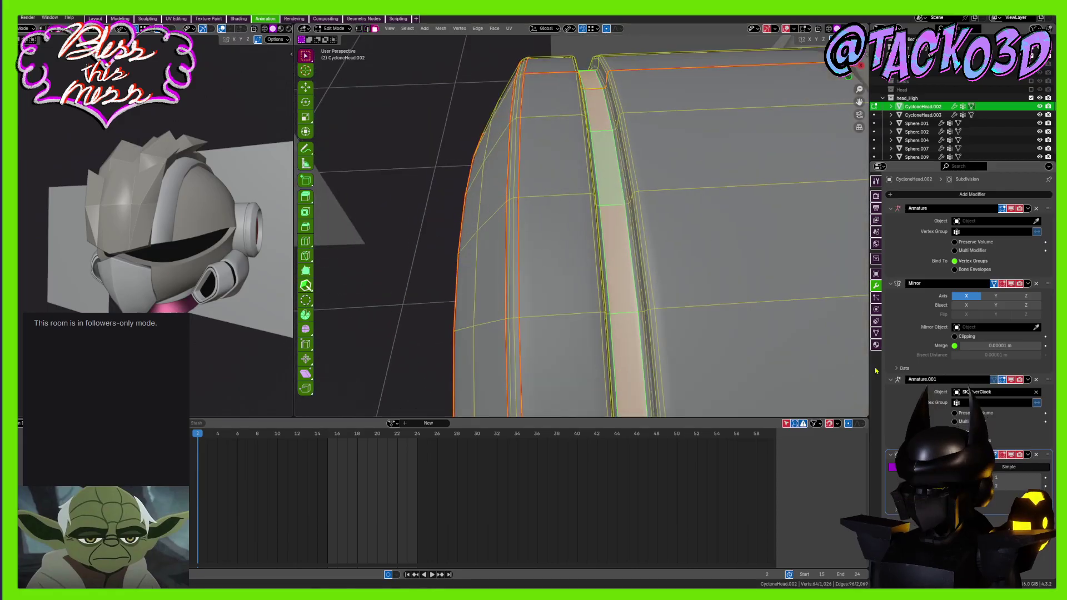
pyautogui.click(875, 345)
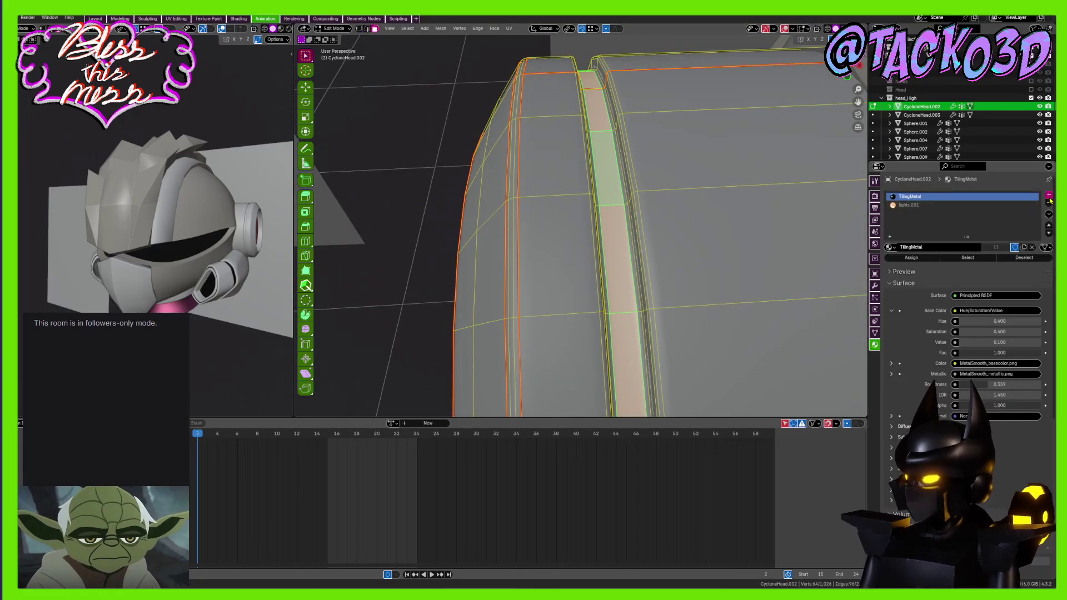
pyautogui.click(1048, 196)
pyautogui.click(888, 247)
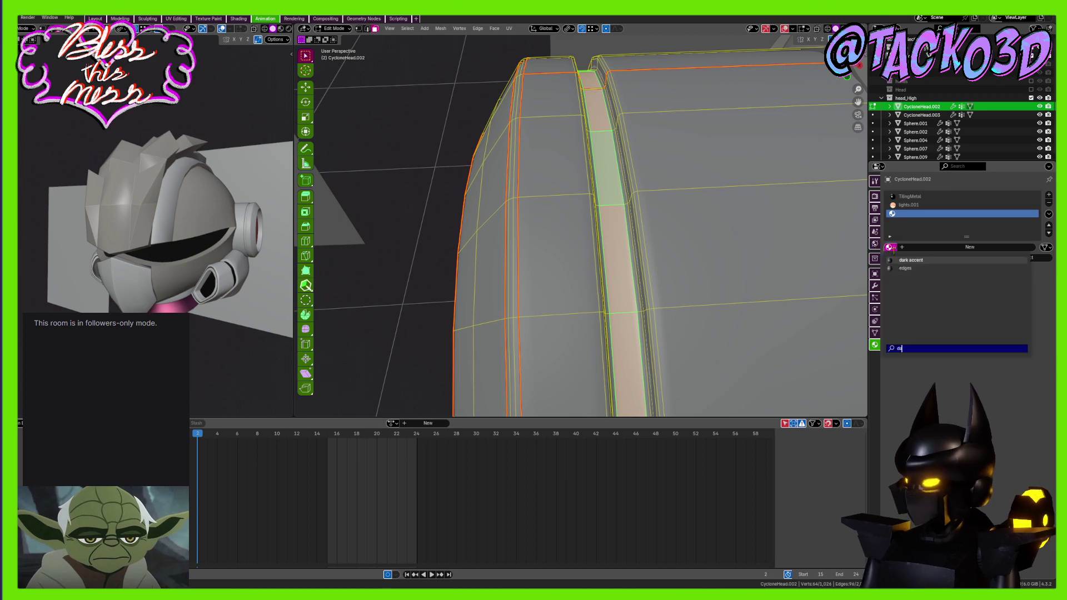
pyautogui.write('da')
pyautogui.click(911, 259)
pyautogui.press('Tab')
pyautogui.scroll(-2, 652, 198)
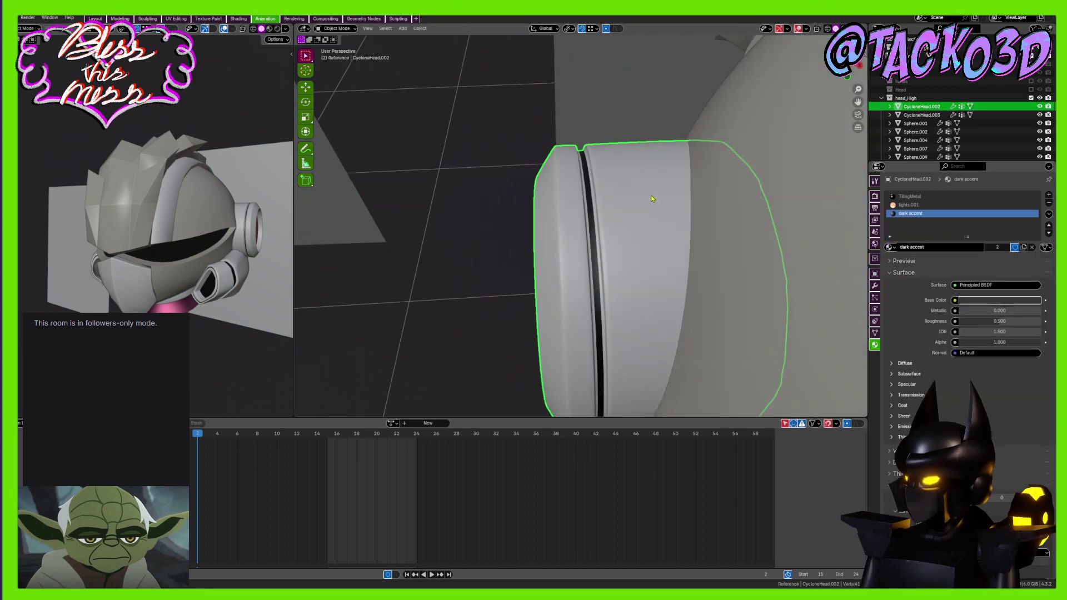
# Assign the dark accent material to the narrow face loops on both sides of the groove floor and save the file
pyautogui.press('Tab')
pyautogui.scroll(4, 648, 197)
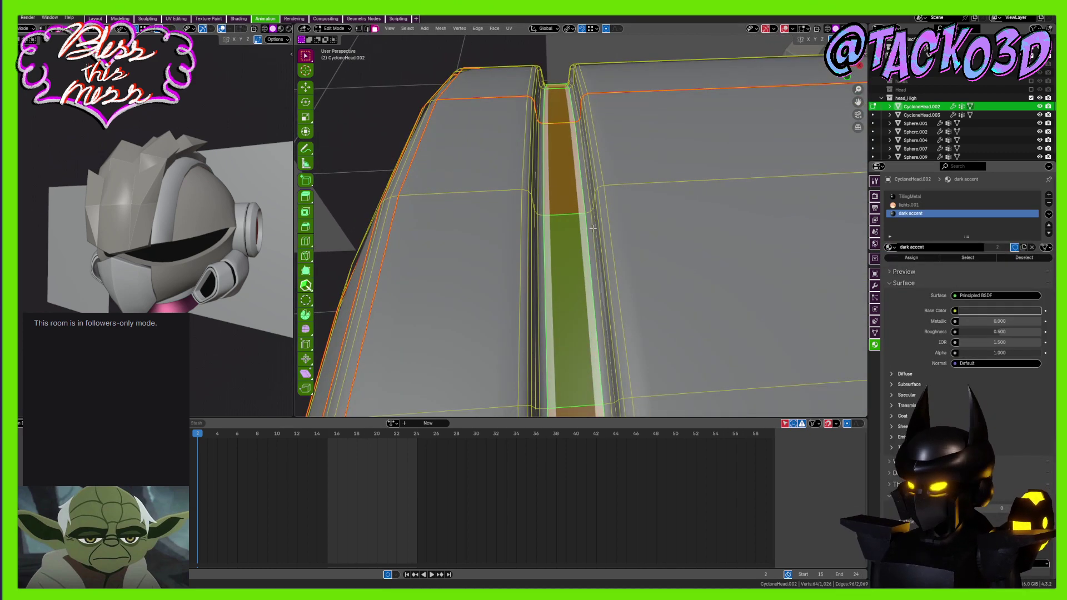
pyautogui.scroll(2, 592, 228)
pyautogui.keyDown('alt'); pyautogui.click(593, 206); pyautogui.keyUp('alt')
pyautogui.keyDown('alt'); pyautogui.keyDown('shift'); pyautogui.click(518, 212); pyautogui.keyUp('shift'); pyautogui.keyUp('alt')
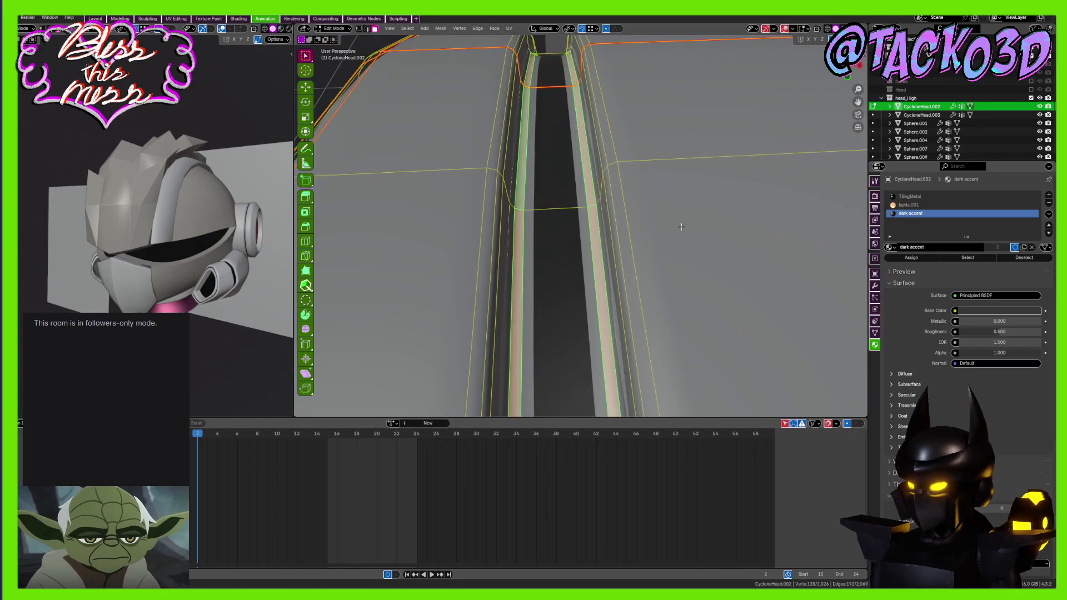
pyautogui.click(906, 257)
pyautogui.press('Tab')
pyautogui.scroll(-4, 633, 200)
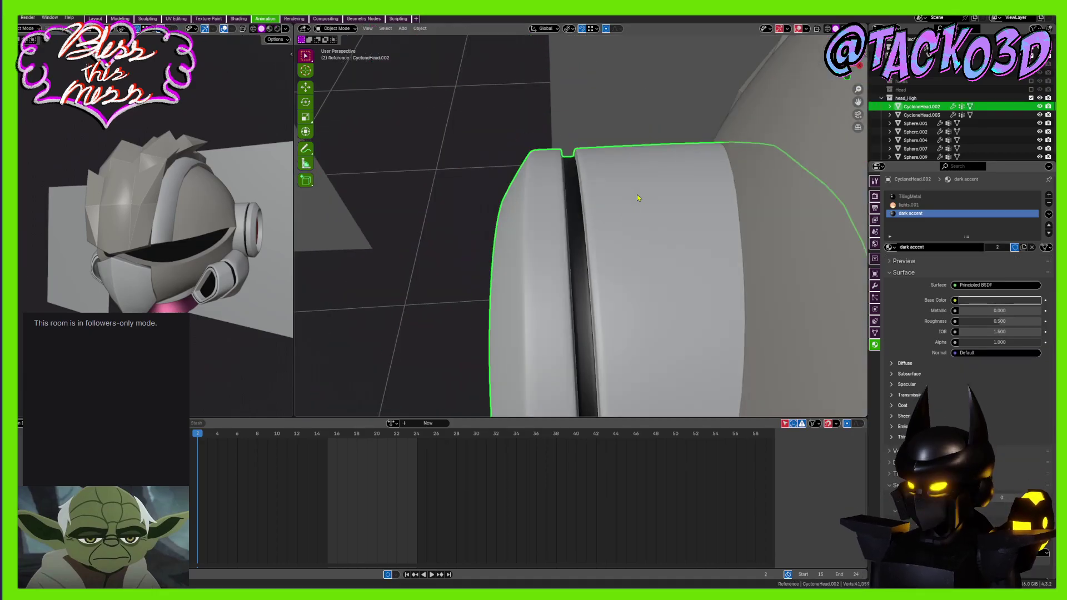
pyautogui.hotkey('ctrl', 's')
# Examine the ear piece's lens, recess and rim from several angles, checking the mesh in Edit Mode
pyautogui.scroll(-8, 612, 224)
pyautogui.moveTo(607, 236); pyautogui.dragTo(625, 188, button='middle')
pyautogui.scroll(4, 618, 217)
pyautogui.press('Tab')
pyautogui.scroll(4, 604, 169)
pyautogui.scroll(2, 597, 146)
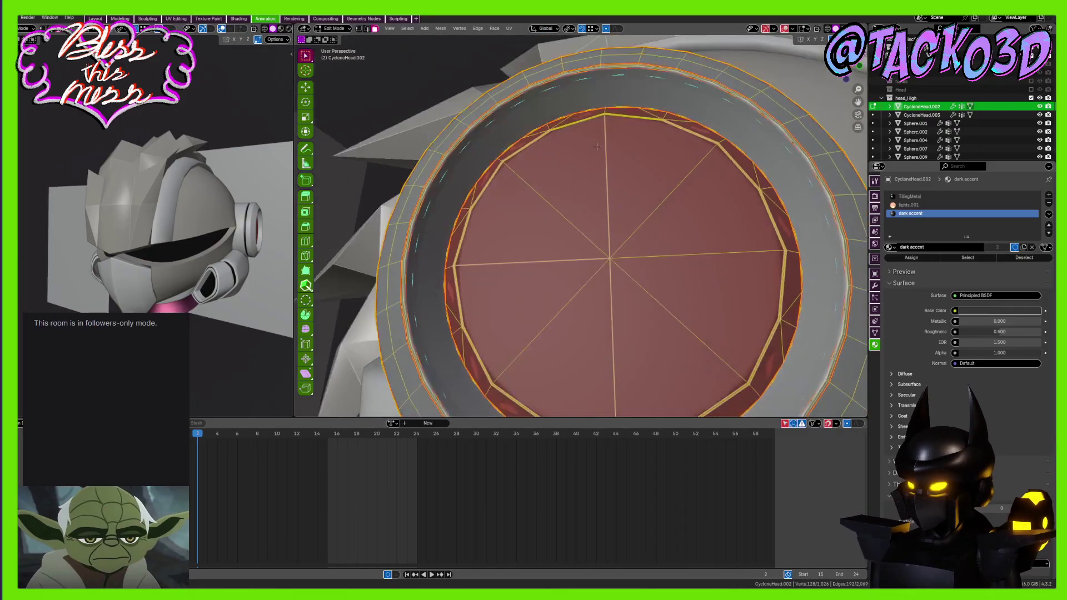
pyautogui.moveTo(597, 146); pyautogui.dragTo(664, 206, button='middle')
pyautogui.press('Tab')
pyautogui.scroll(-5, 643, 227)
pyautogui.scroll(-3, 646, 210)
pyautogui.scroll(2, 524, 195)
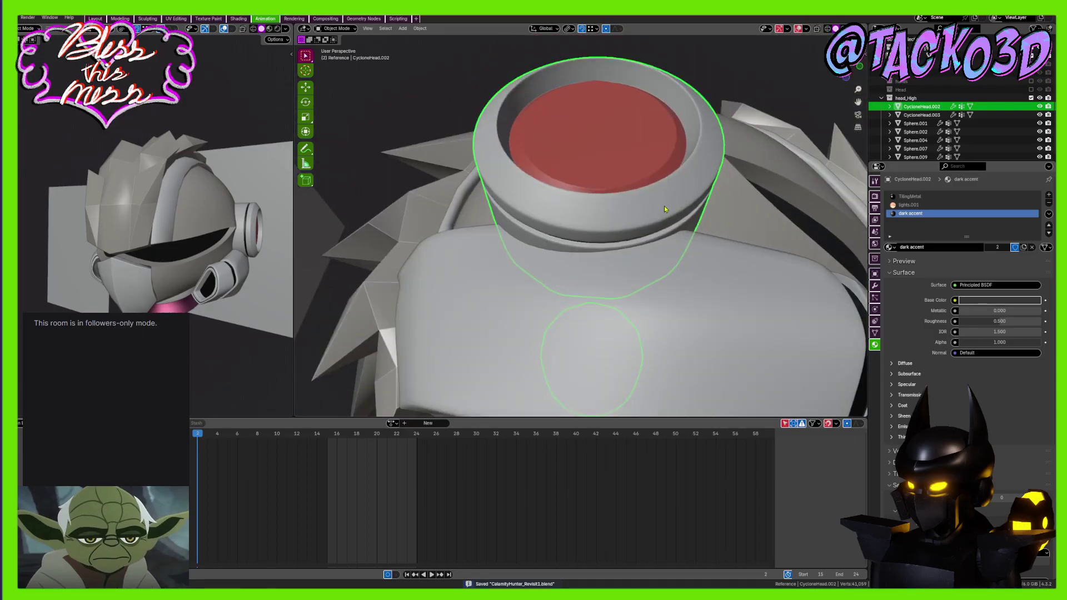
pyautogui.press('Tab')
pyautogui.scroll(3, 605, 223)
pyautogui.scroll(1, 605, 222)
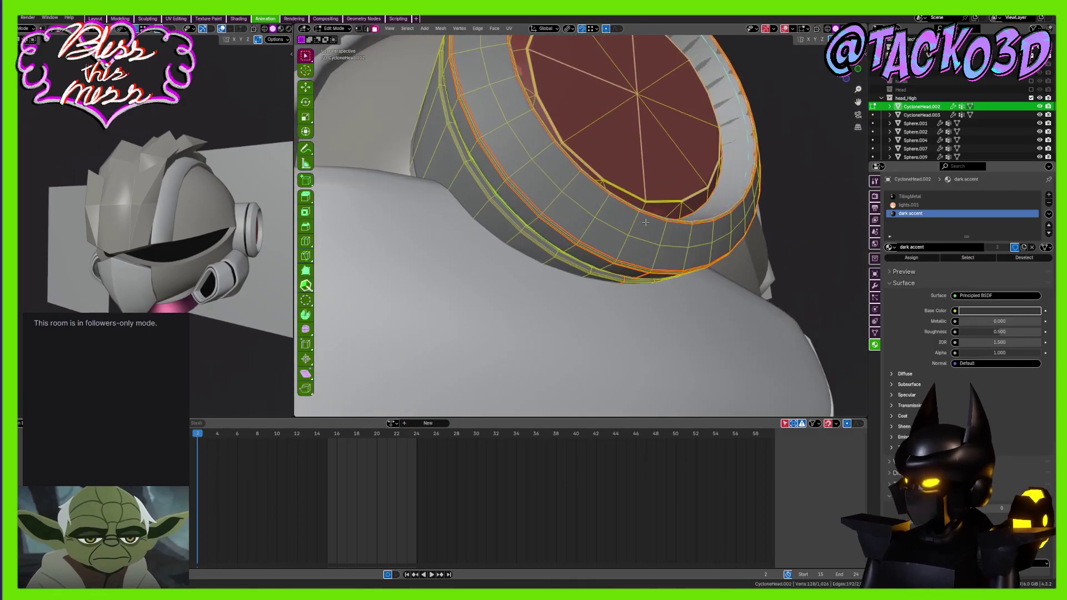
pyautogui.press('2')
pyautogui.keyDown('alt'); pyautogui.click(618, 221); pyautogui.keyUp('alt')
pyautogui.scroll(-4, 618, 220)
pyautogui.moveTo(618, 220); pyautogui.dragTo(593, 256, button='middle')
pyautogui.press('Tab')
pyautogui.scroll(-3, 629, 254)
# Select the spiky hair piece and examine its mesh up close in Edit Mode
pyautogui.click(544, 185)
pyautogui.press('Tab')
pyautogui.scroll(4, 542, 194)
pyautogui.scroll(5, 593, 256)
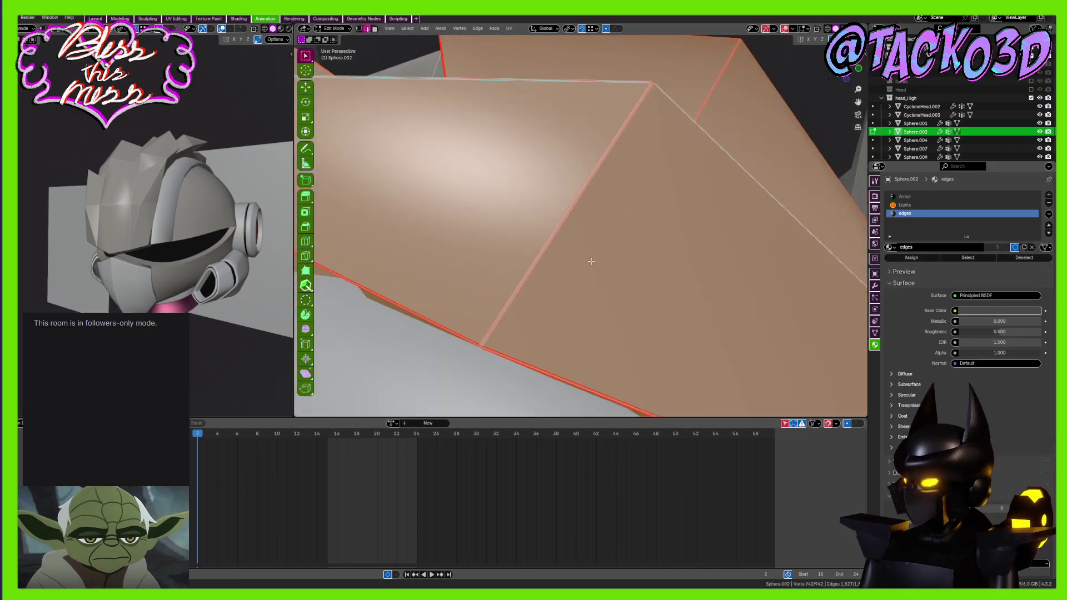
pyautogui.scroll(-3, 586, 228)
pyautogui.moveTo(578, 217); pyautogui.dragTo(669, 236, button='middle')
pyautogui.scroll(4, 667, 234)
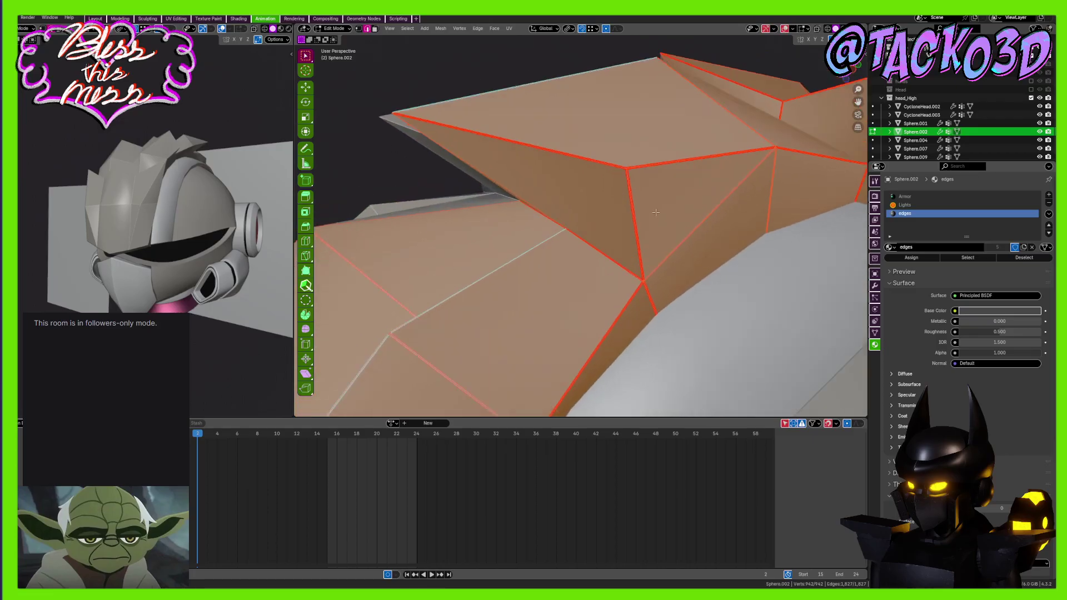
pyautogui.press('Tab')
pyautogui.press('Tab')
pyautogui.moveTo(663, 200); pyautogui.dragTo(707, 240, button='middle')
pyautogui.press('Tab')
# Add a Subdivision Surface modifier to the spiky hair piece and check its effect on the spikes
pyautogui.click(875, 285)
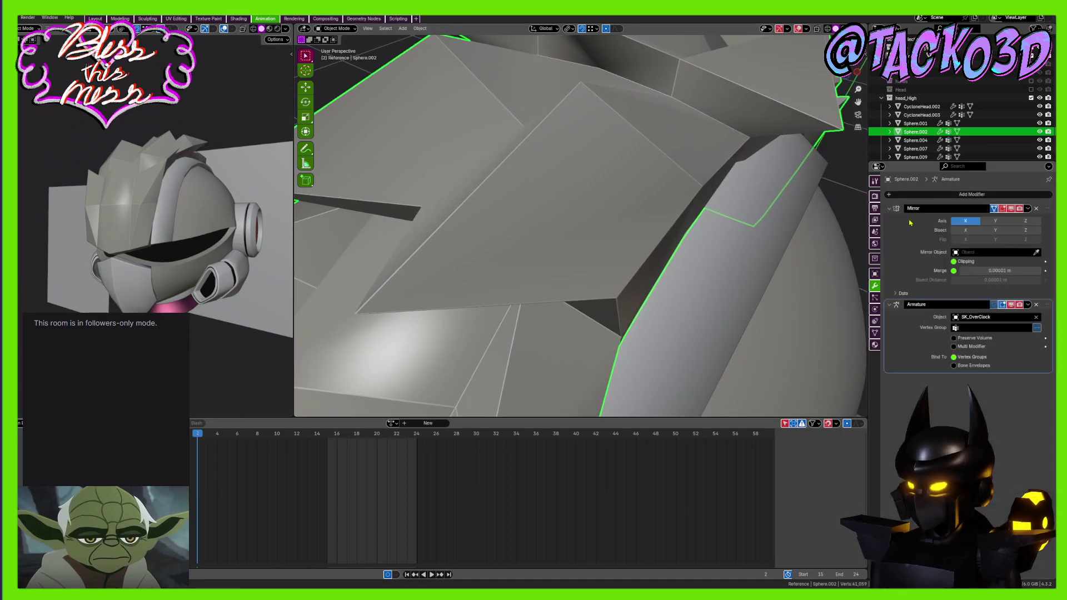
pyautogui.click(906, 197)
pyautogui.click(906, 216)
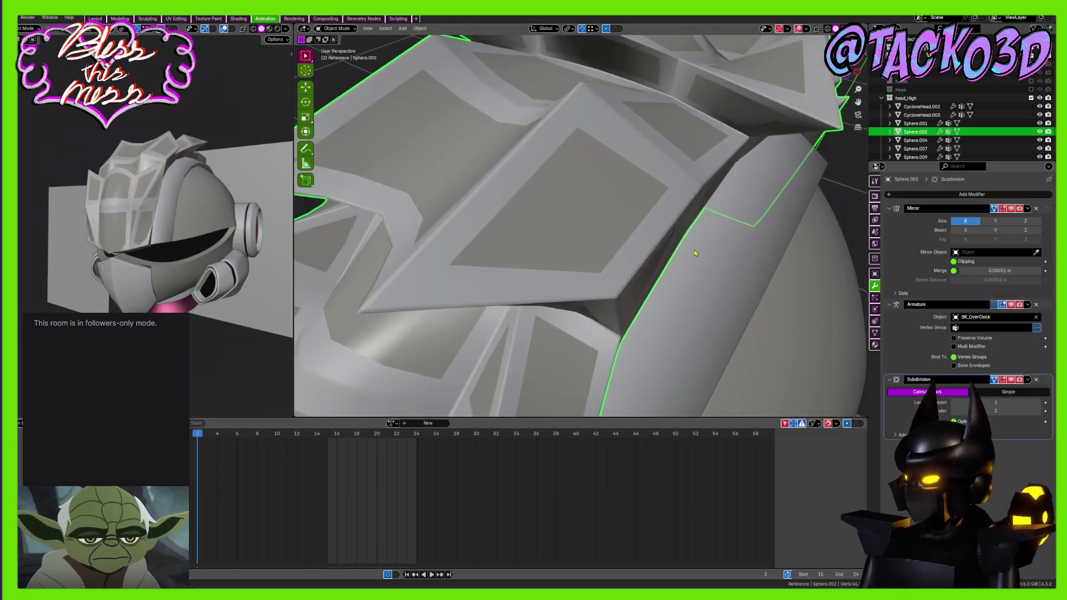
pyautogui.moveTo(605, 211); pyautogui.dragTo(610, 179, button='middle')
pyautogui.press('Tab')
pyautogui.press('Tab')
pyautogui.scroll(-3, 617, 225)
pyautogui.press('Tab')
# Add a Bevel modifier to the spiky hair piece and place it before the Subdivision modifier
pyautogui.click(903, 194)
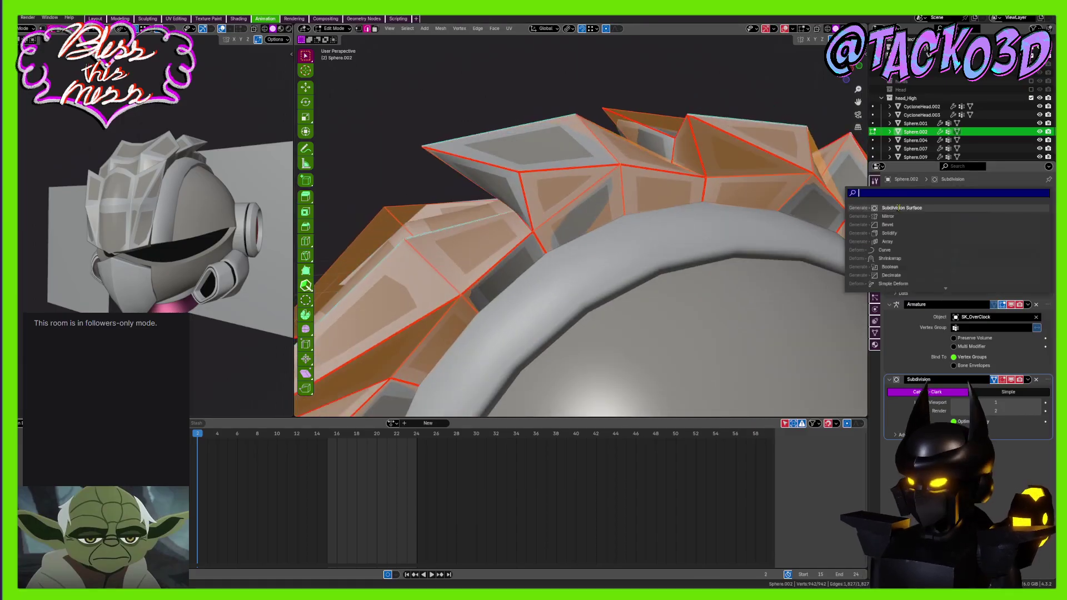
pyautogui.click(888, 224)
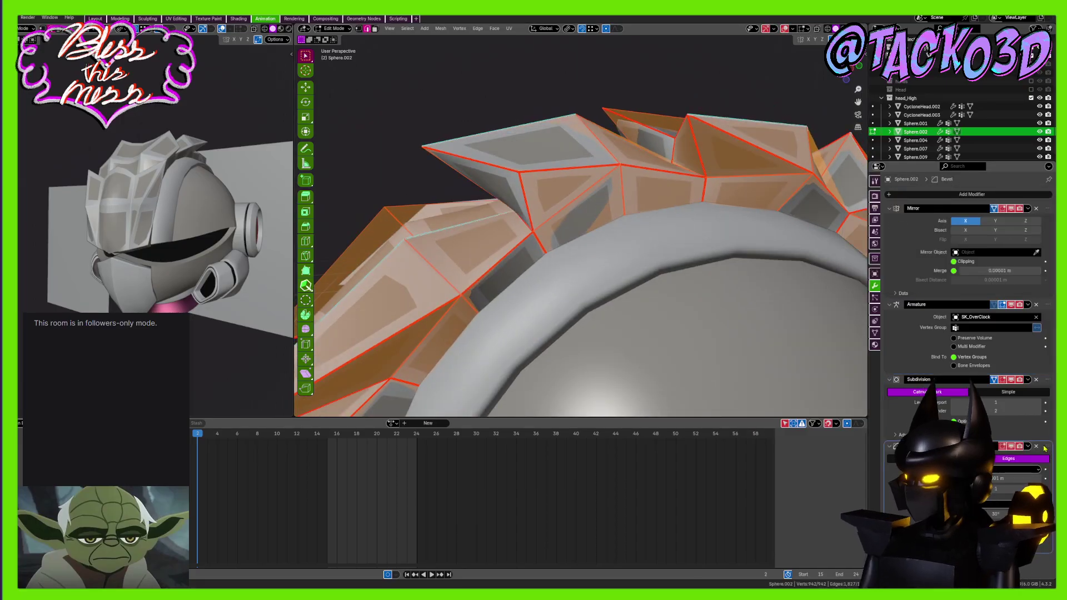
pyautogui.moveTo(1047, 446); pyautogui.dragTo(1046, 365)
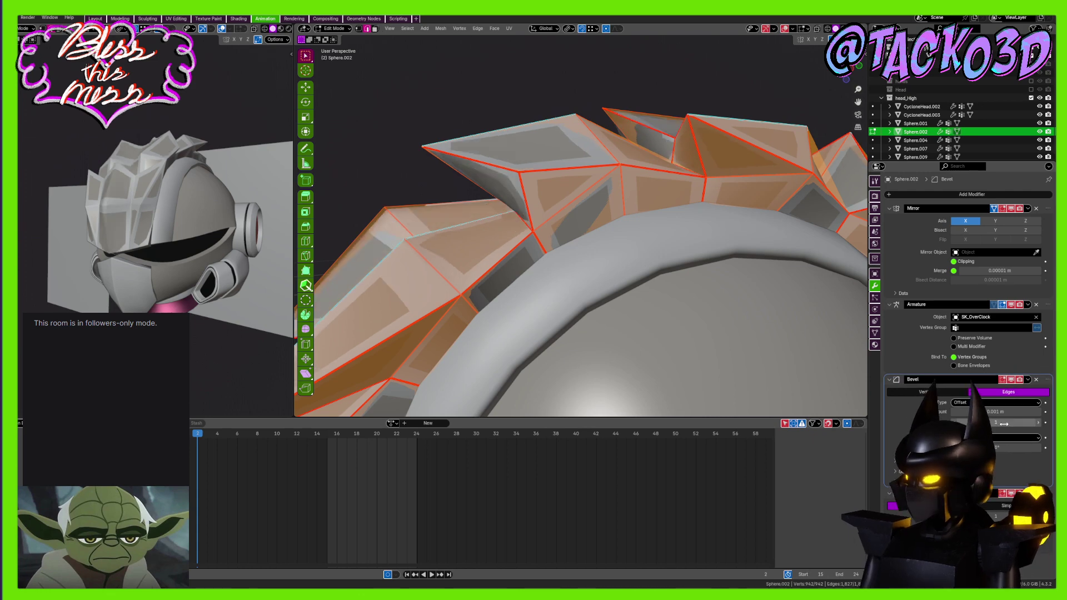
# Return the hair piece to Object Mode and set its Bevel amount to 0.003 m
pyautogui.press('Tab')
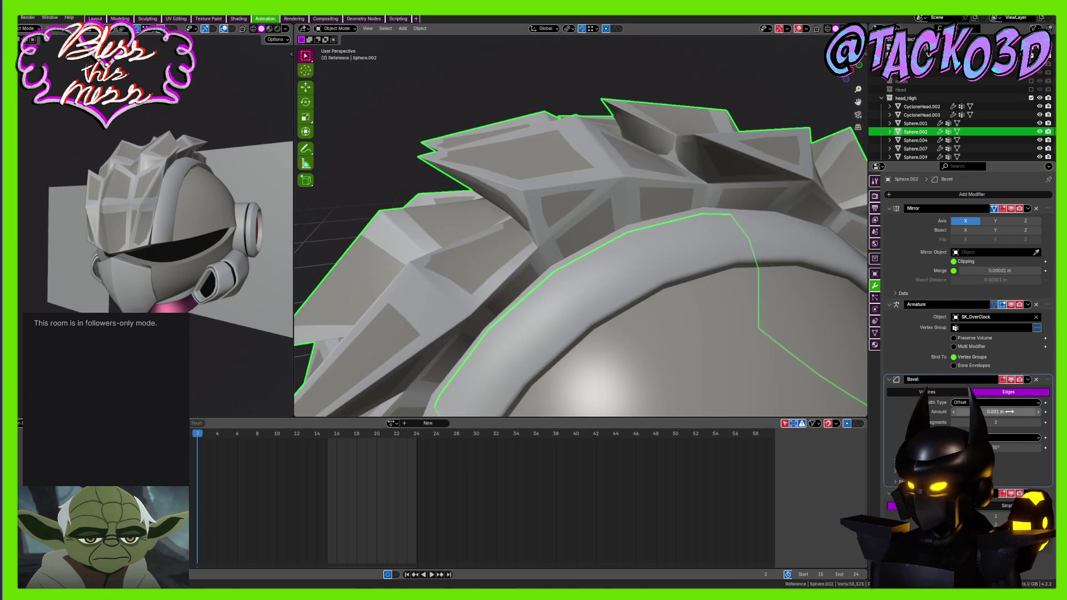
pyautogui.moveTo(1008, 412); pyautogui.dragTo(978, 412)
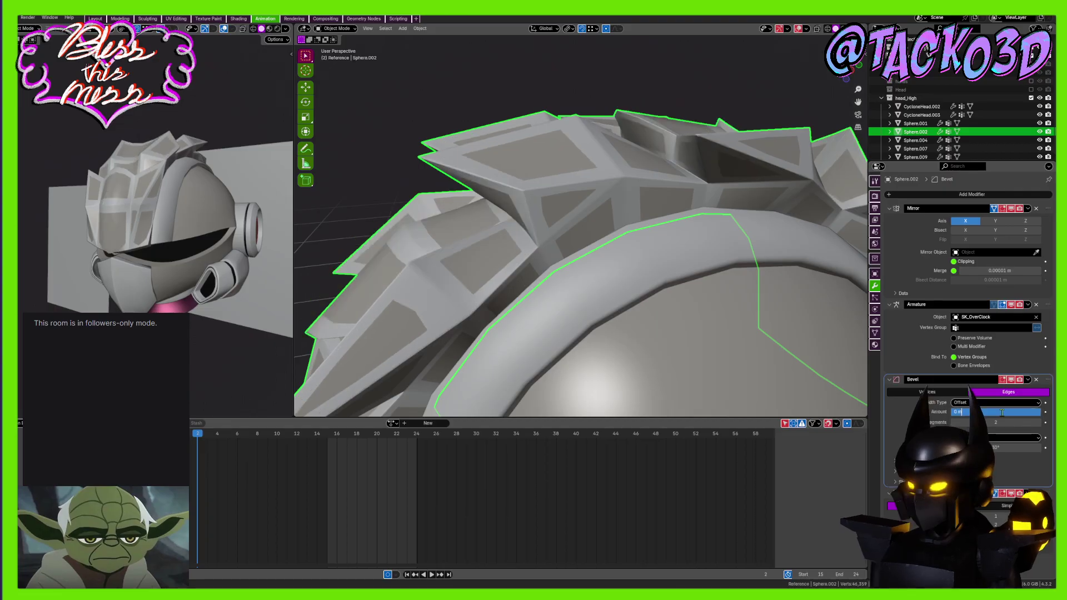
pyautogui.write('0.')
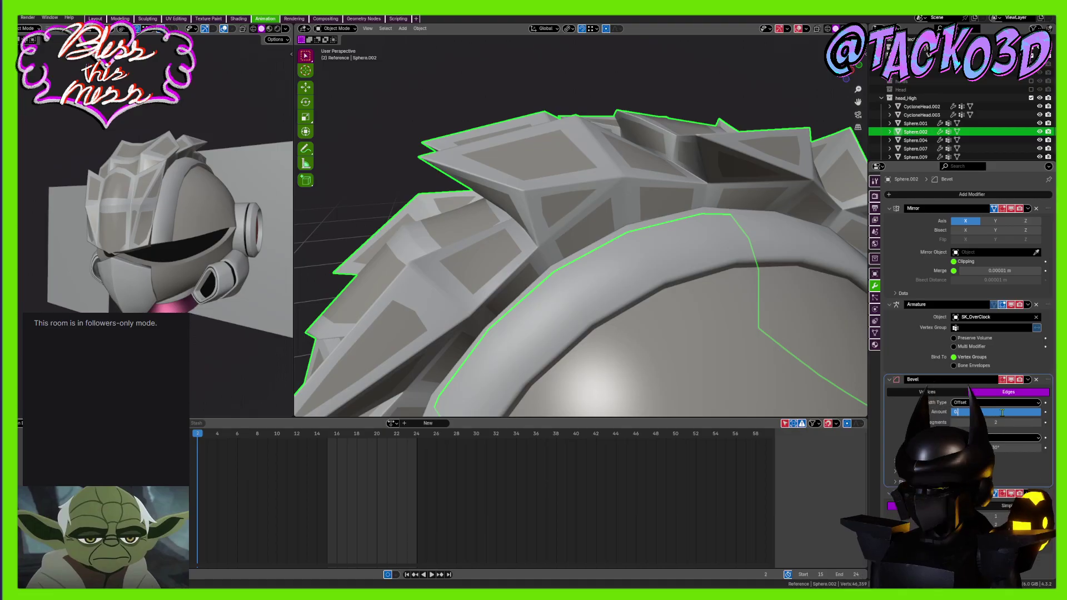
pyautogui.write('.03')
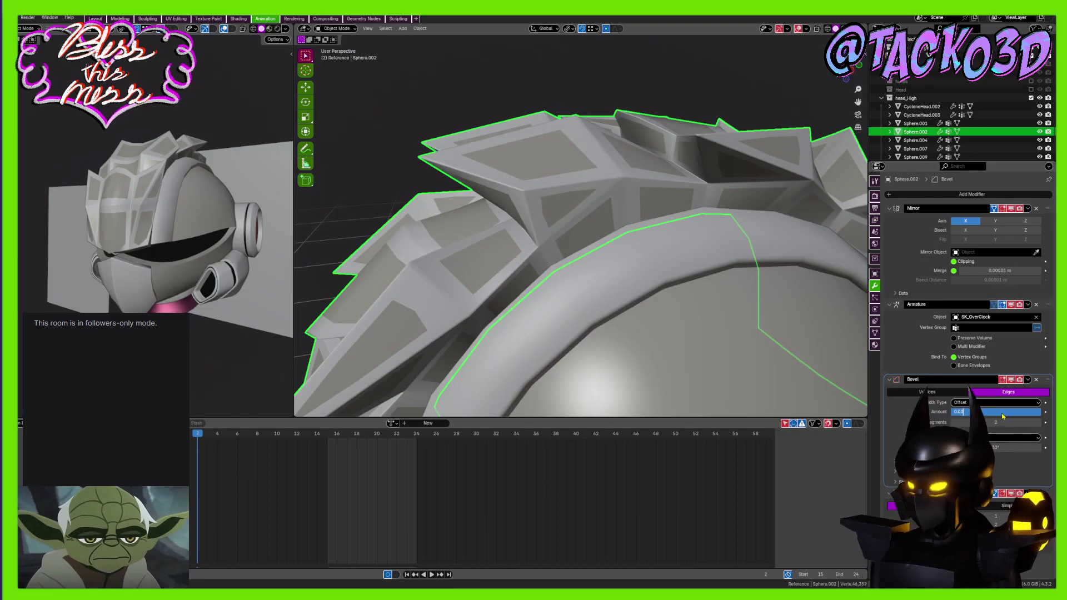
pyautogui.press('Return')
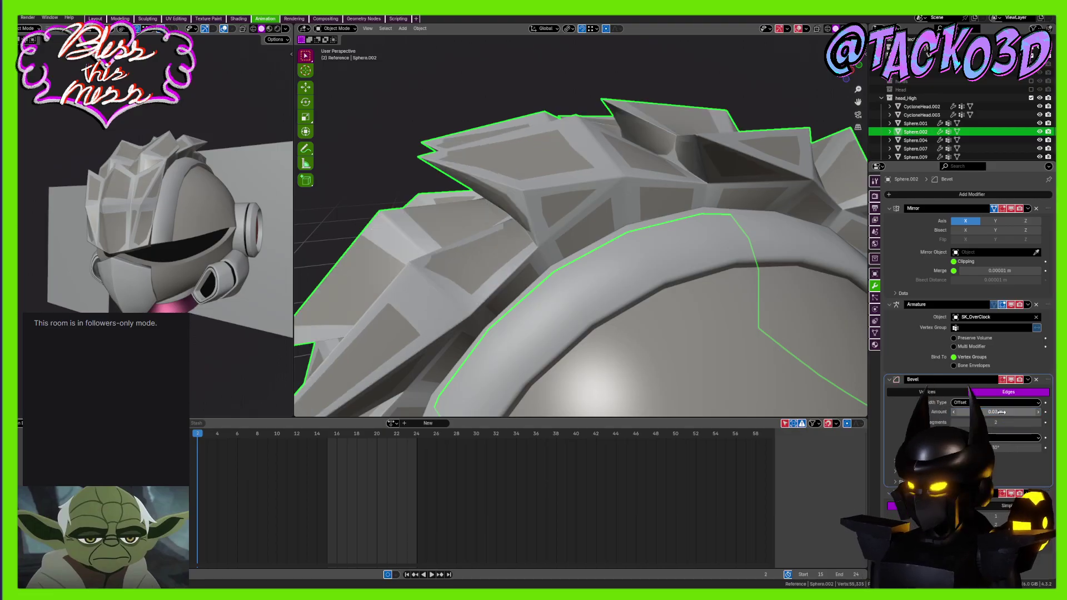
pyautogui.click(1002, 412)
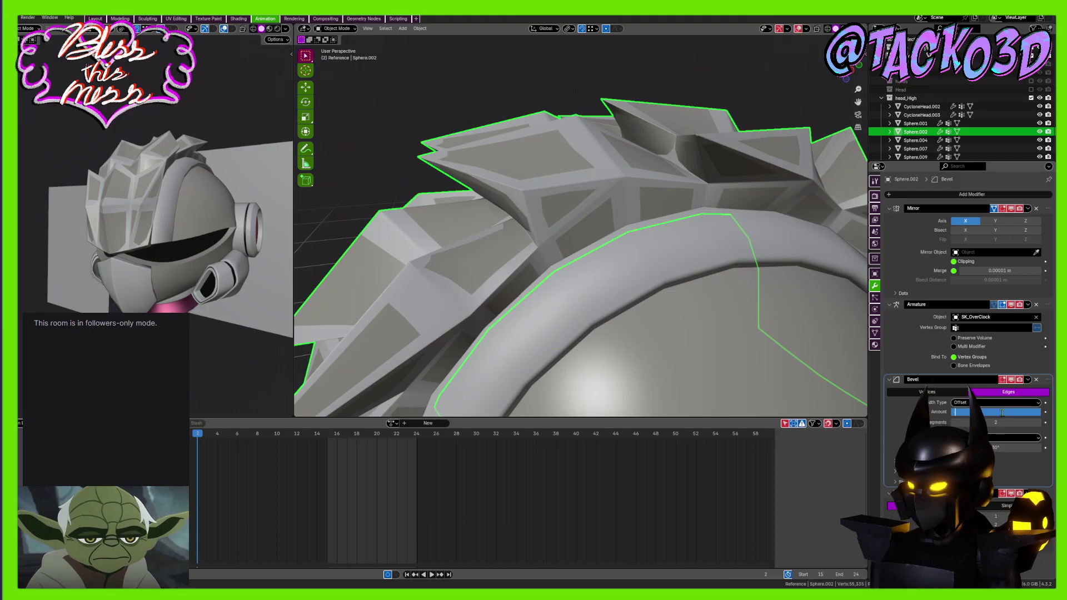
pyautogui.write('0.003')
pyautogui.press('Return')
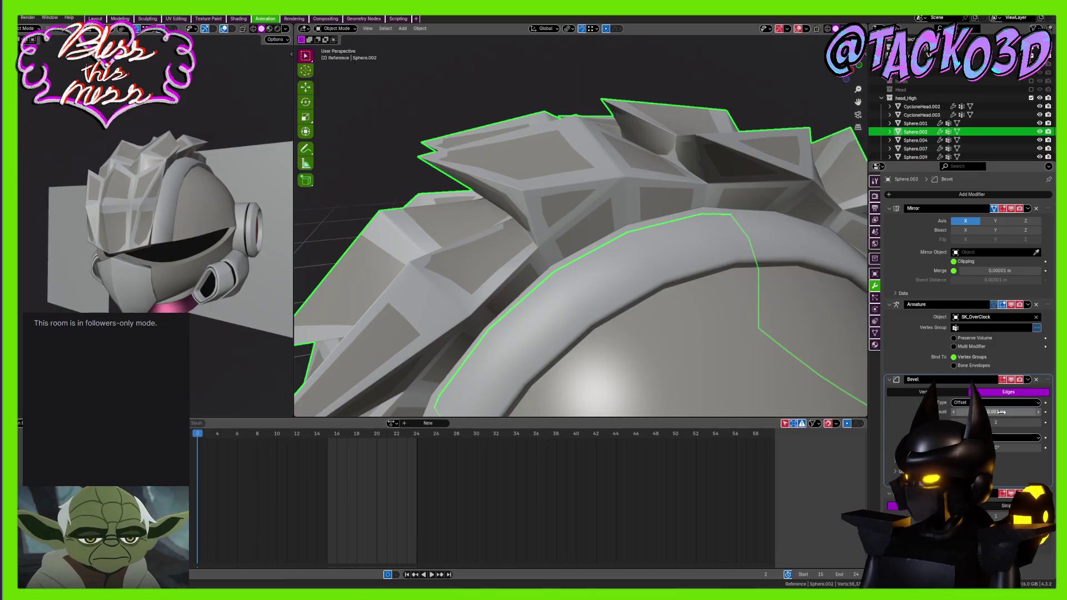
# Adjust the Bevel modifier's angle limit and hide the Subdivision modifier's effect, viewing the hair piece in wireframe
pyautogui.click(1010, 446)
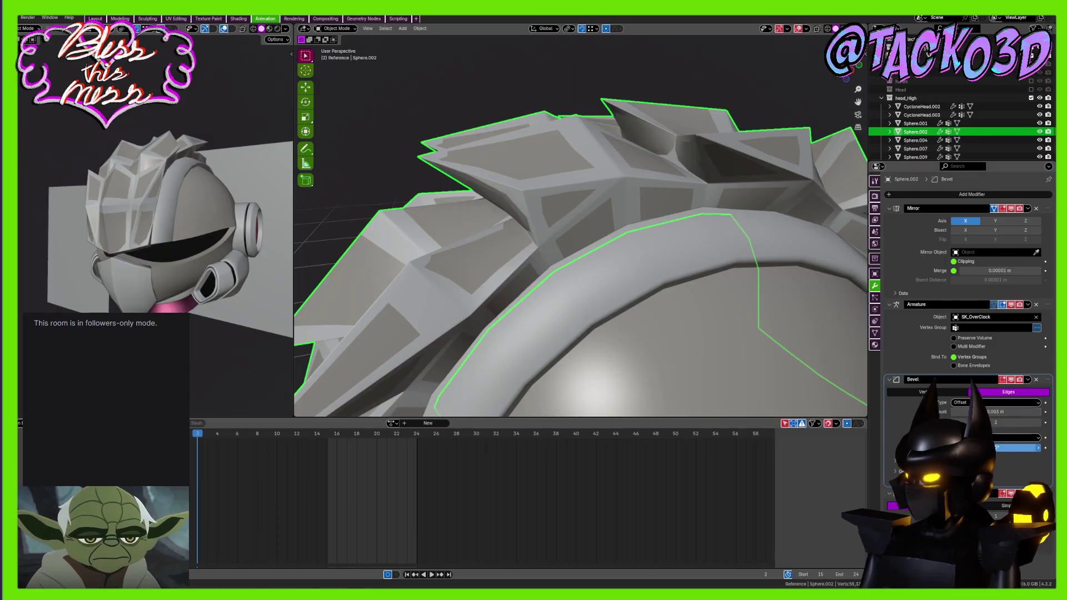
pyautogui.moveTo(1009, 447); pyautogui.dragTo(961, 446)
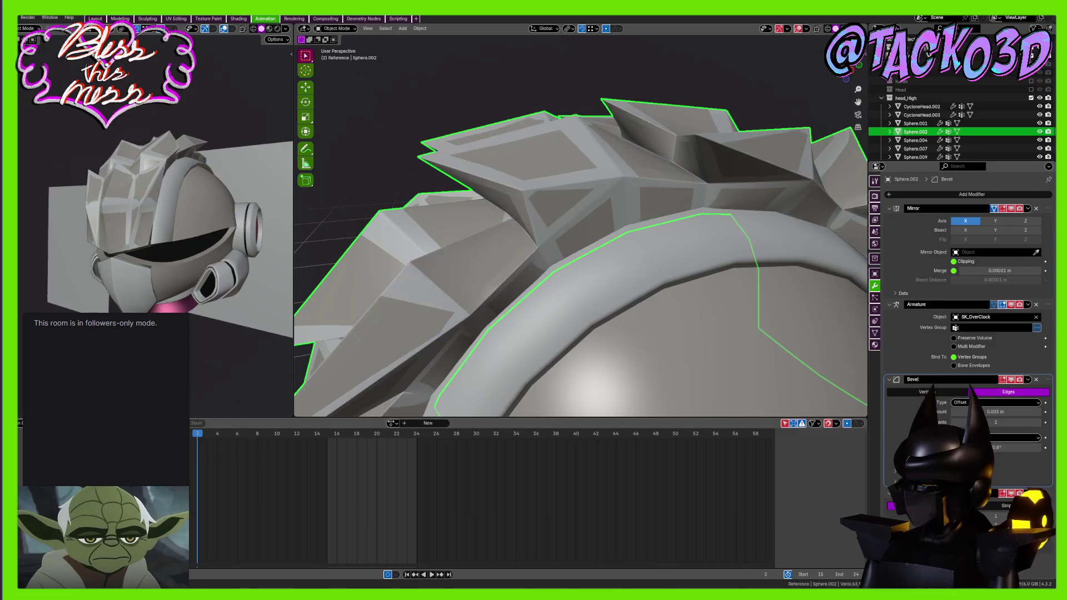
pyautogui.click(1013, 494)
pyautogui.moveTo(544, 233); pyautogui.dragTo(620, 261, button='middle')
pyautogui.hotkey('shift', 'z')
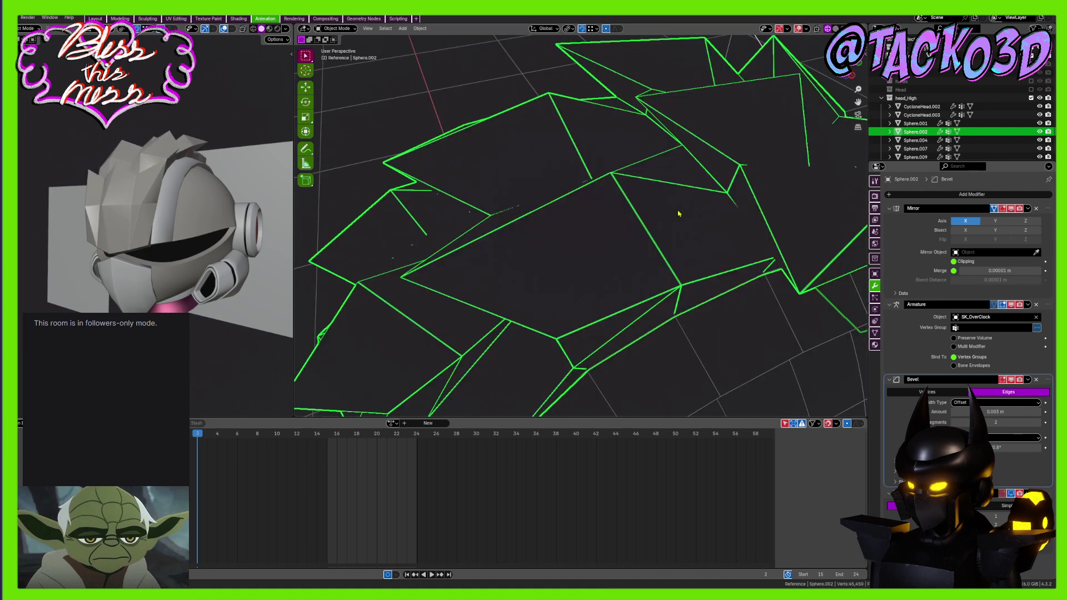
# Raise the Bevel amount to 0.472 m and readjust the angle limit, checking the spike edges in wireframe
pyautogui.scroll(-5, 678, 214)
pyautogui.moveTo(606, 180); pyautogui.dragTo(564, 335, button='middle')
pyautogui.scroll(8, 645, 269)
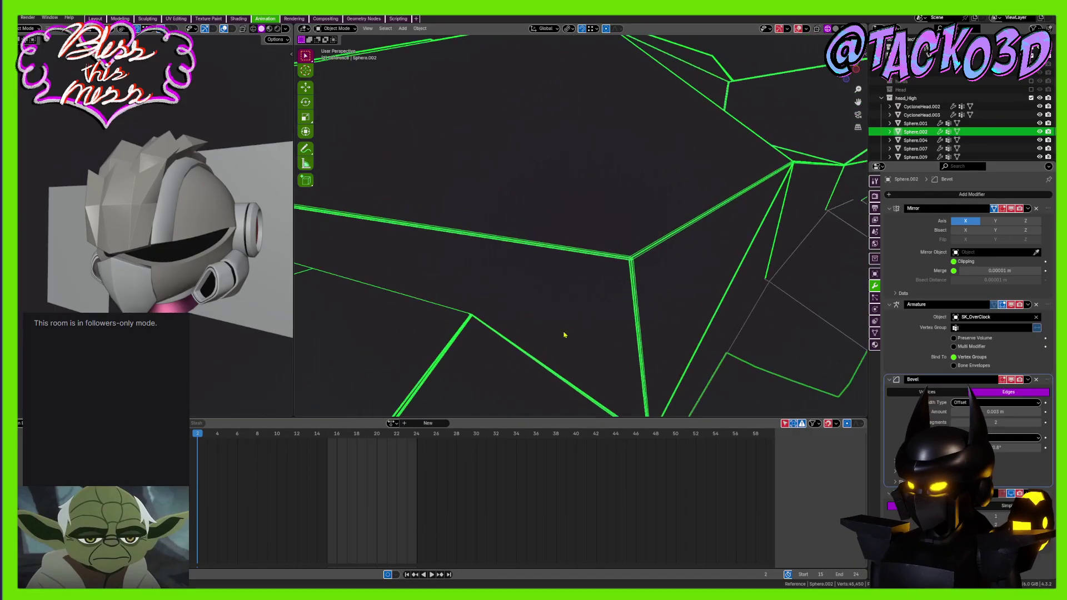
pyautogui.moveTo(752, 310); pyautogui.dragTo(777, 289, button='middle')
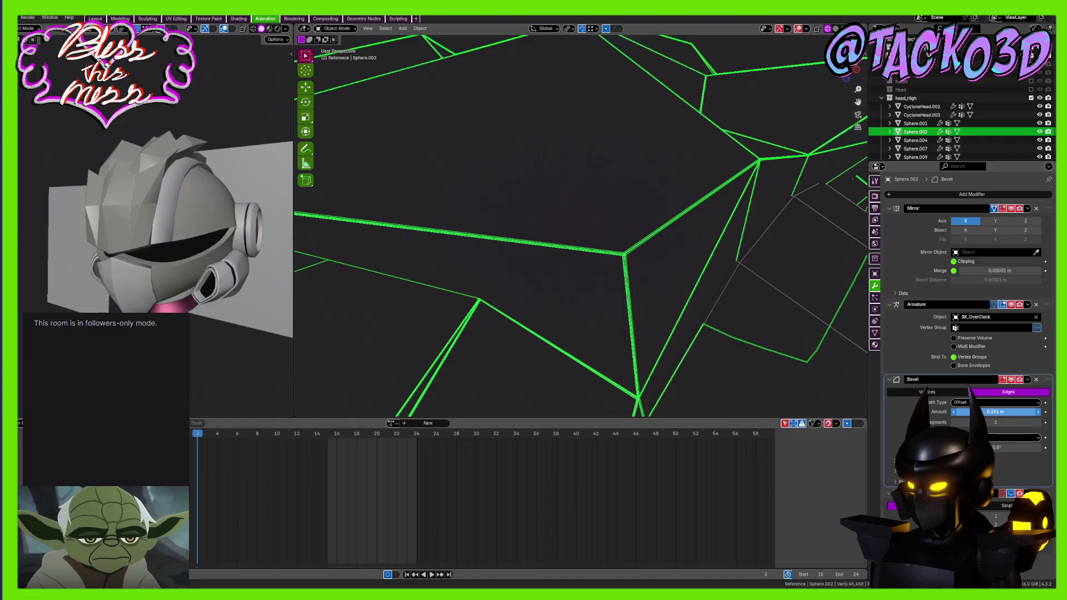
pyautogui.scroll(-5, 773, 322)
pyautogui.moveTo(684, 276); pyautogui.dragTo(657, 287, button='middle')
pyautogui.moveTo(983, 411); pyautogui.dragTo(994, 422)
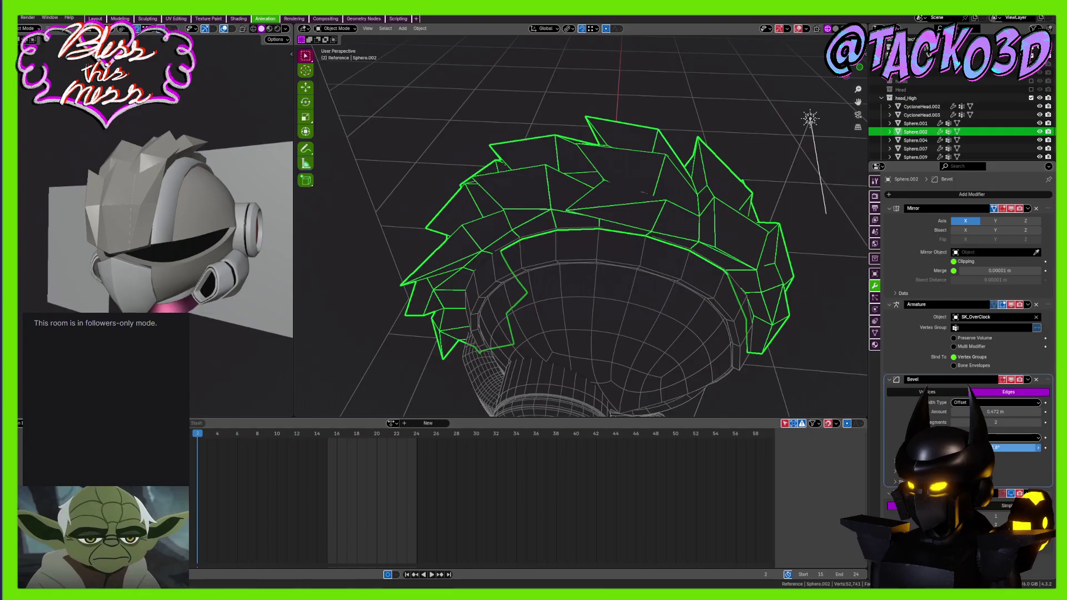
pyautogui.scroll(6, 654, 247)
pyautogui.moveTo(643, 210); pyautogui.dragTo(646, 309, button='middle')
pyautogui.scroll(3, 600, 302)
pyautogui.scroll(-4, 645, 309)
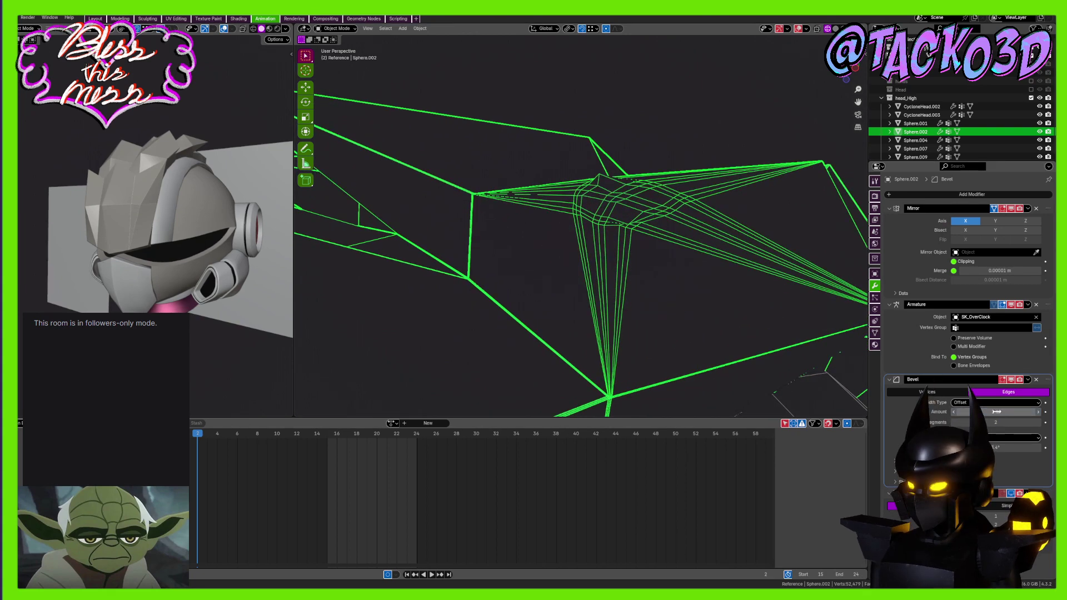
# Raise the hair piece's Bevel amount to 1 m and check the edges between the spikes in wireframe
pyautogui.moveTo(982, 412); pyautogui.dragTo(972, 412)
pyautogui.rightClick(983, 412)
pyautogui.scroll(-3, 666, 303)
pyautogui.moveTo(695, 311); pyautogui.dragTo(732, 296, button='middle')
pyautogui.scroll(3, 737, 283)
pyautogui.scroll(2, 686, 289)
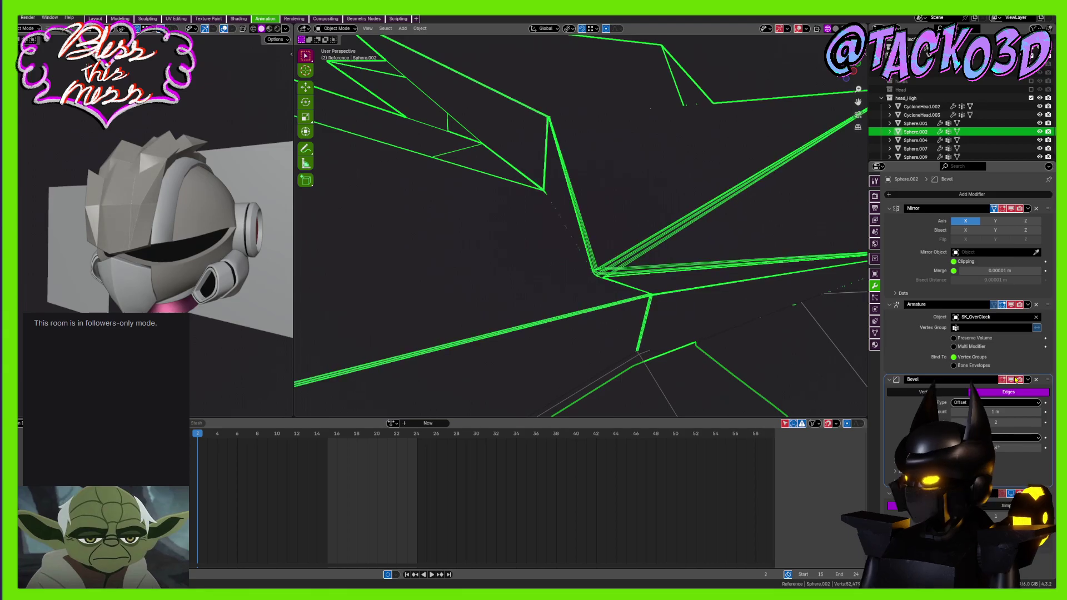
pyautogui.scroll(-3, 553, 240)
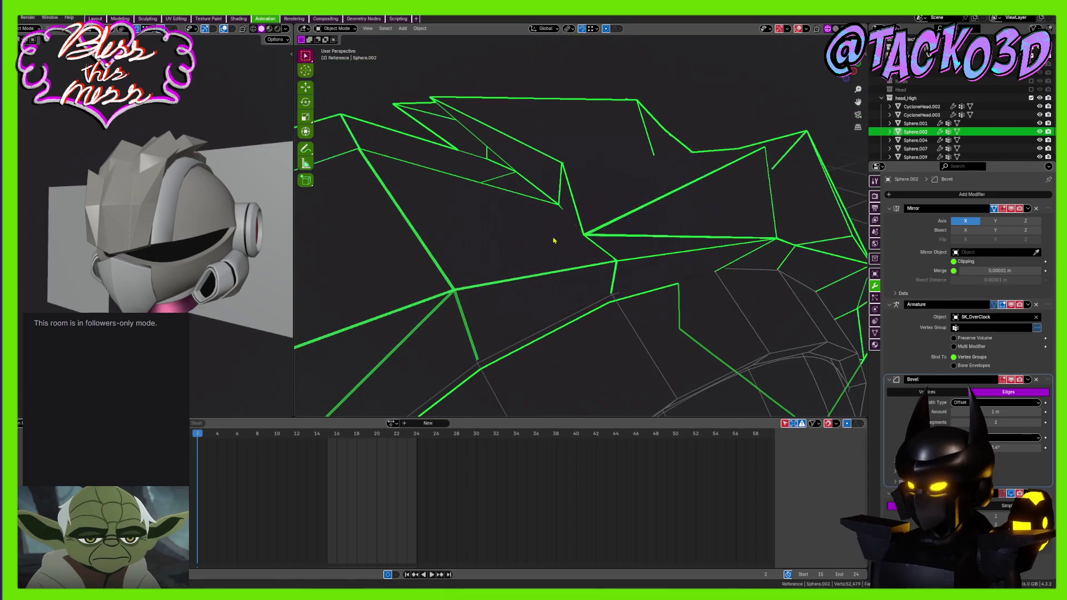
# Return to solid shading, inspect the top spikes and open the hair piece in Edit Mode
pyautogui.click(835, 28)
pyautogui.moveTo(742, 206)
pyautogui.mouseDown(button='middle')
pyautogui.moveTo(789, 222)
pyautogui.moveTo(778, 244)
pyautogui.mouseUp(button='middle')
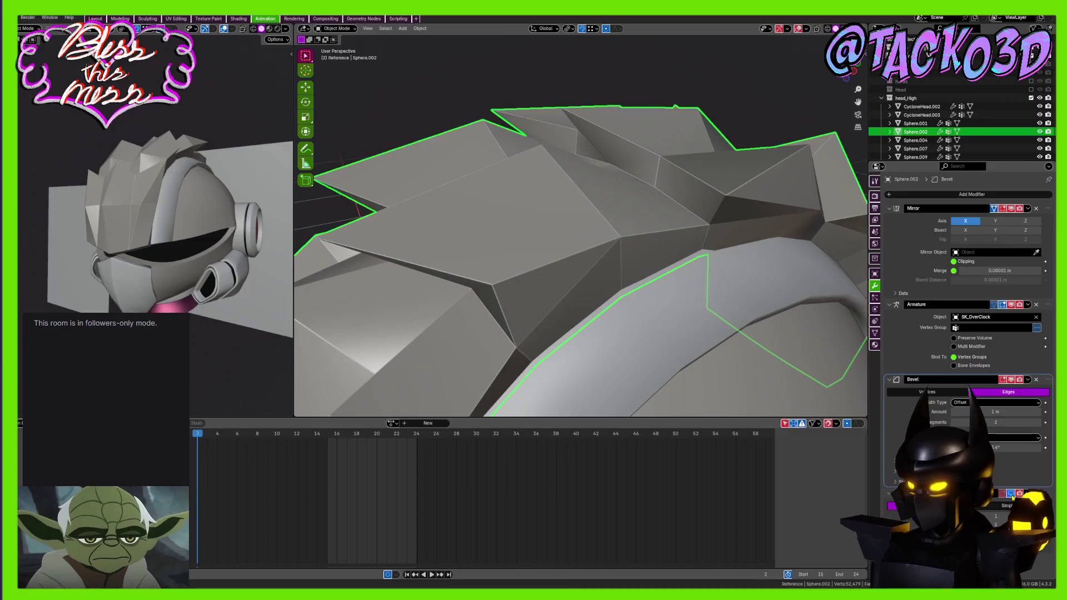
pyautogui.hotkey('ctrl', 'z')
pyautogui.moveTo(538, 280); pyautogui.dragTo(585, 332, button='middle')
pyautogui.moveTo(556, 265); pyautogui.dragTo(642, 252, button='middle')
pyautogui.scroll(2, 608, 242)
pyautogui.press('Tab')
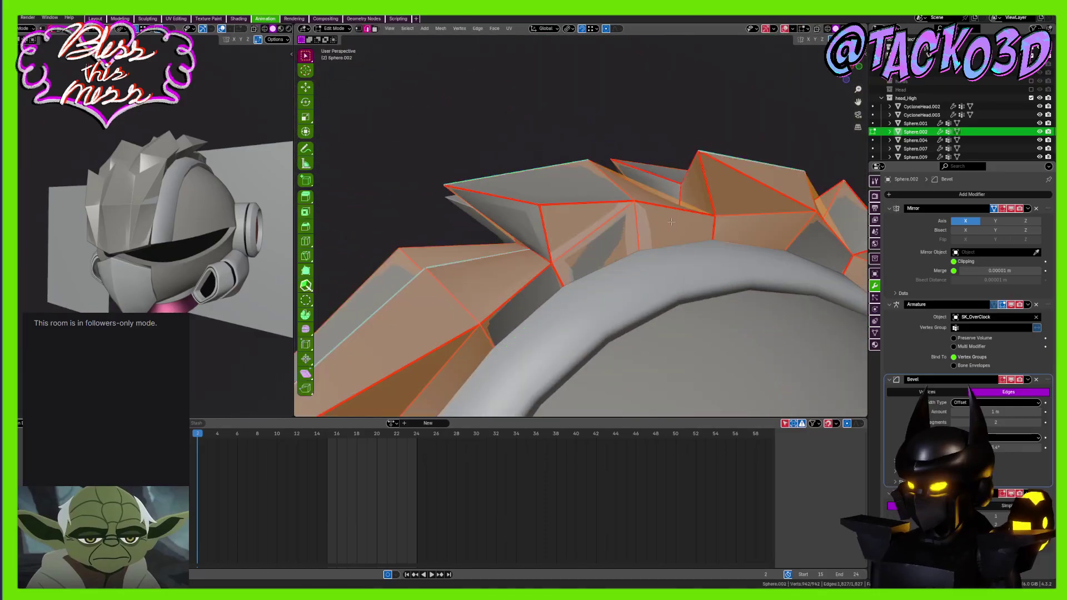
# Add a loop cut beside the corner edge of a top spike with the Loop Cut tool
pyautogui.moveTo(667, 217); pyautogui.dragTo(374, 210, button='middle')
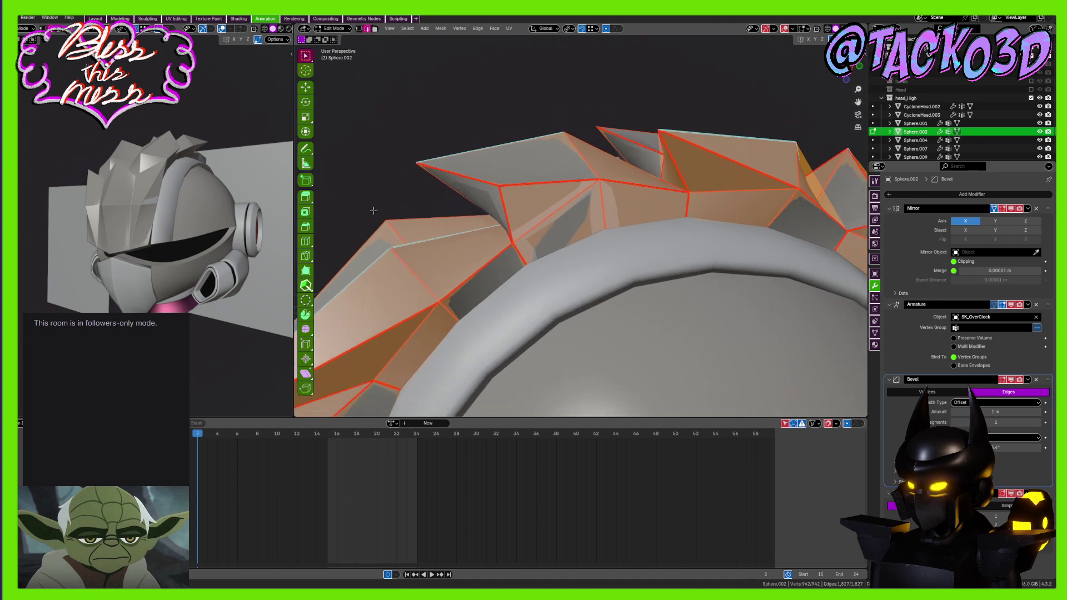
pyautogui.click(310, 242)
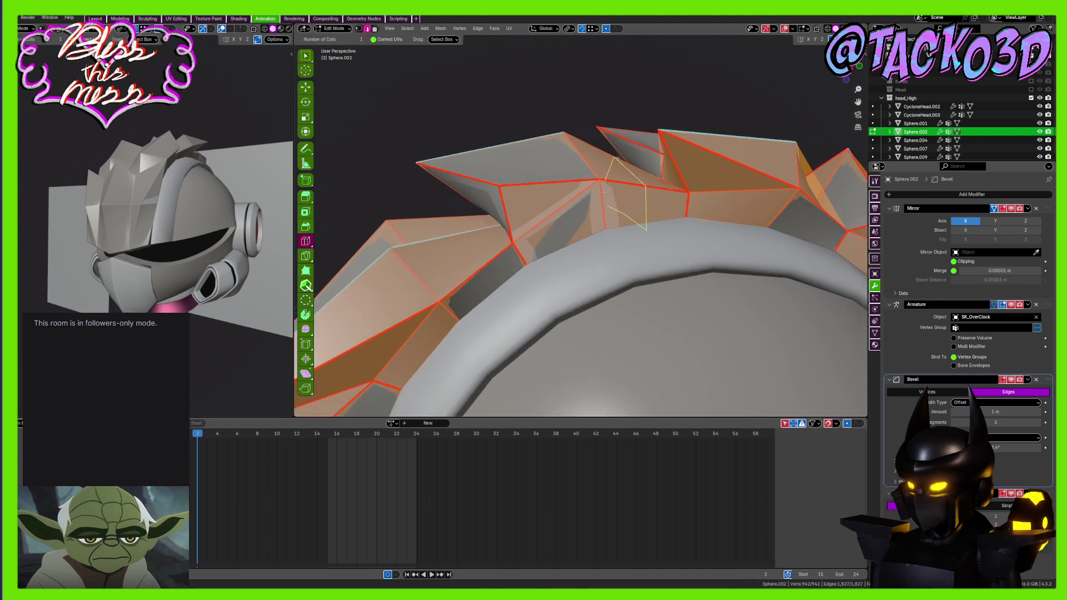
pyautogui.moveTo(602, 193); pyautogui.dragTo(590, 198)
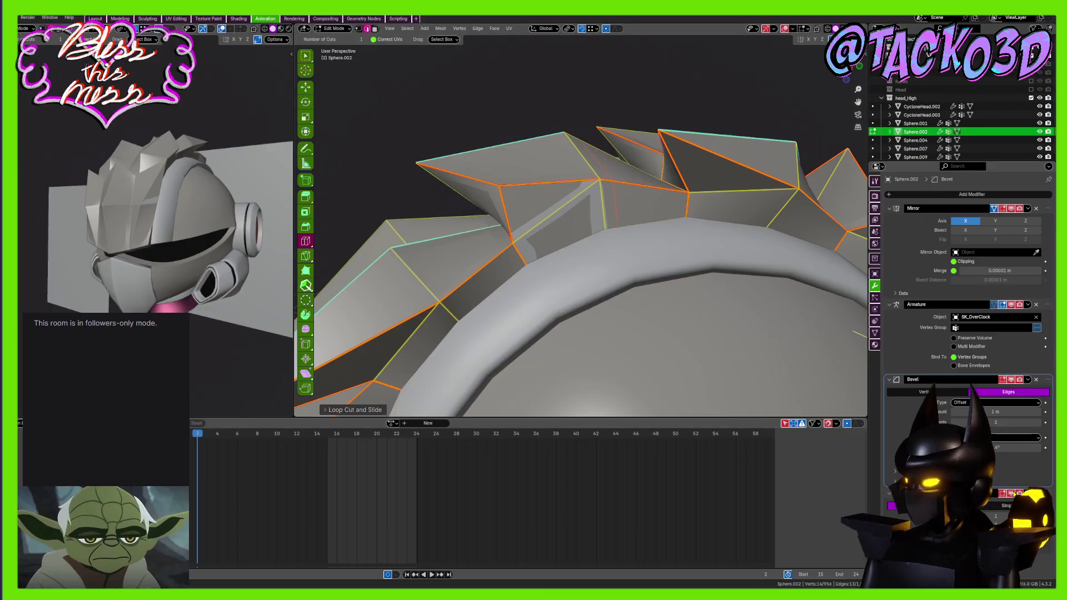
# Add a supporting loop cut next to the edge of a spike at the front of the hair piece
pyautogui.scroll(-6, 632, 307)
pyautogui.moveTo(632, 306); pyautogui.dragTo(622, 273, button='middle')
pyautogui.keyDown('shift'); pyautogui.moveTo(539, 307); pyautogui.dragTo(619, 229, button='middle'); pyautogui.keyUp('shift')
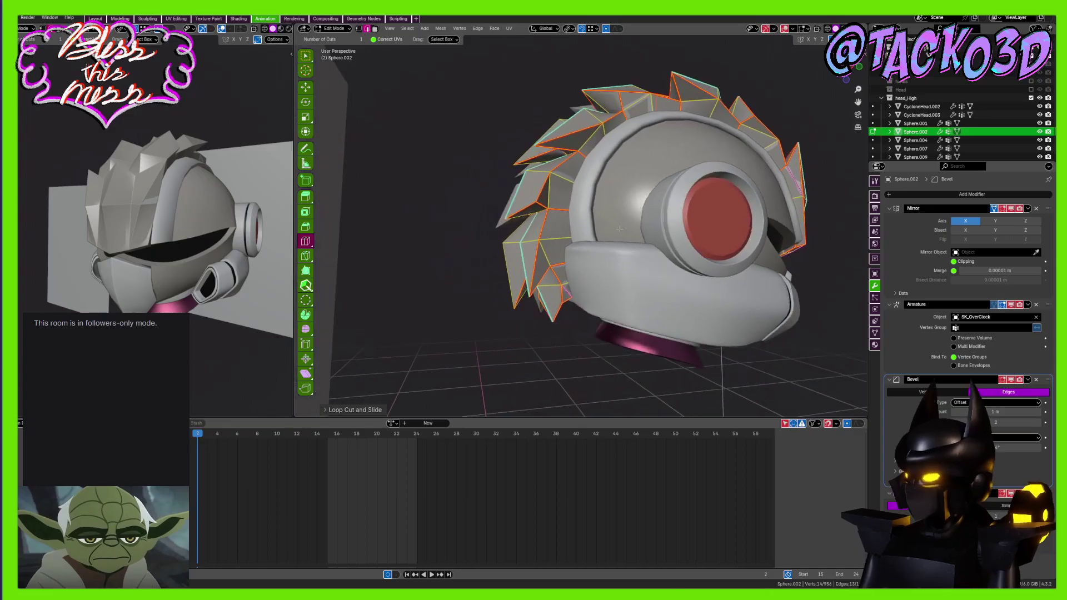
pyautogui.scroll(5, 619, 228)
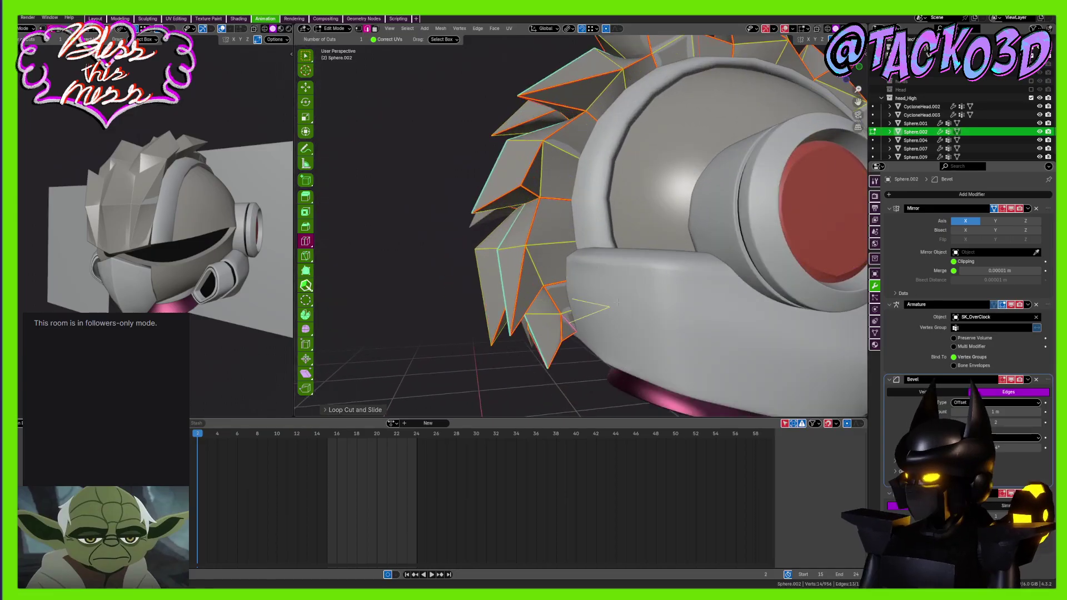
pyautogui.moveTo(617, 303); pyautogui.dragTo(501, 310, button='middle')
pyautogui.moveTo(782, 233); pyautogui.dragTo(614, 302, button='middle')
pyautogui.scroll(2, 613, 302)
pyautogui.moveTo(603, 289)
pyautogui.mouseDown()
pyautogui.moveTo(577, 280)
pyautogui.moveTo(606, 261)
pyautogui.moveTo(600, 271)
pyautogui.mouseUp()
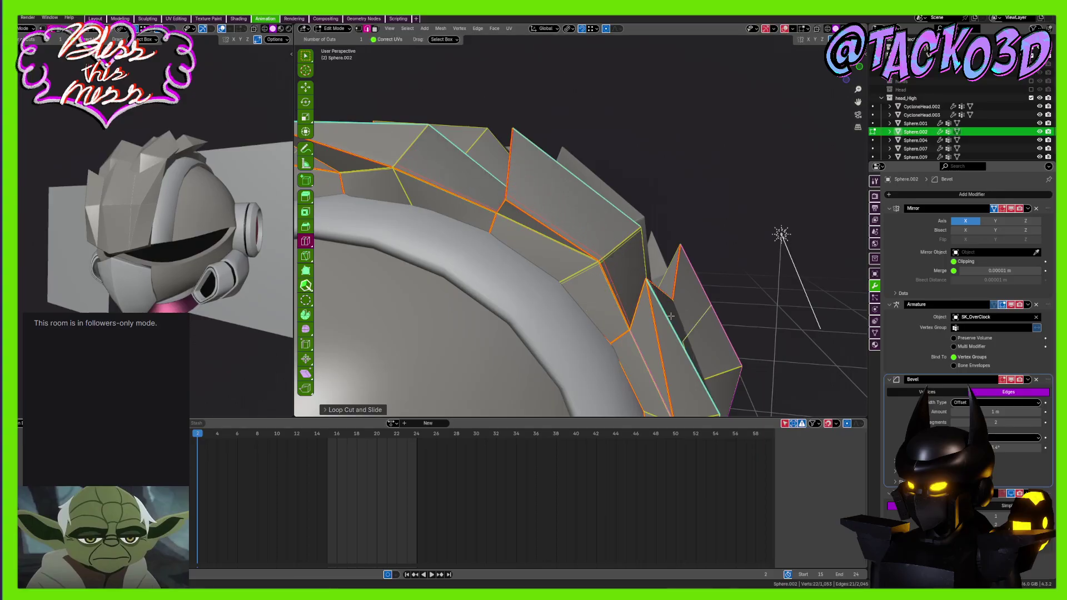
# Add further loop cuts close to the hard edges of the upper front spikes
pyautogui.moveTo(599, 271); pyautogui.dragTo(604, 175, button='middle')
pyautogui.moveTo(605, 176); pyautogui.dragTo(600, 222)
pyautogui.moveTo(600, 222)
pyautogui.mouseDown(button='middle')
pyautogui.moveTo(558, 233)
pyautogui.moveTo(700, 259)
pyautogui.moveTo(638, 110)
pyautogui.moveTo(661, 233)
pyautogui.moveTo(571, 231)
pyautogui.moveTo(600, 211)
pyautogui.mouseUp(button='middle')
pyautogui.scroll(-2, 558, 233)
pyautogui.scroll(2, 662, 234)
pyautogui.moveTo(601, 210); pyautogui.dragTo(546, 184)
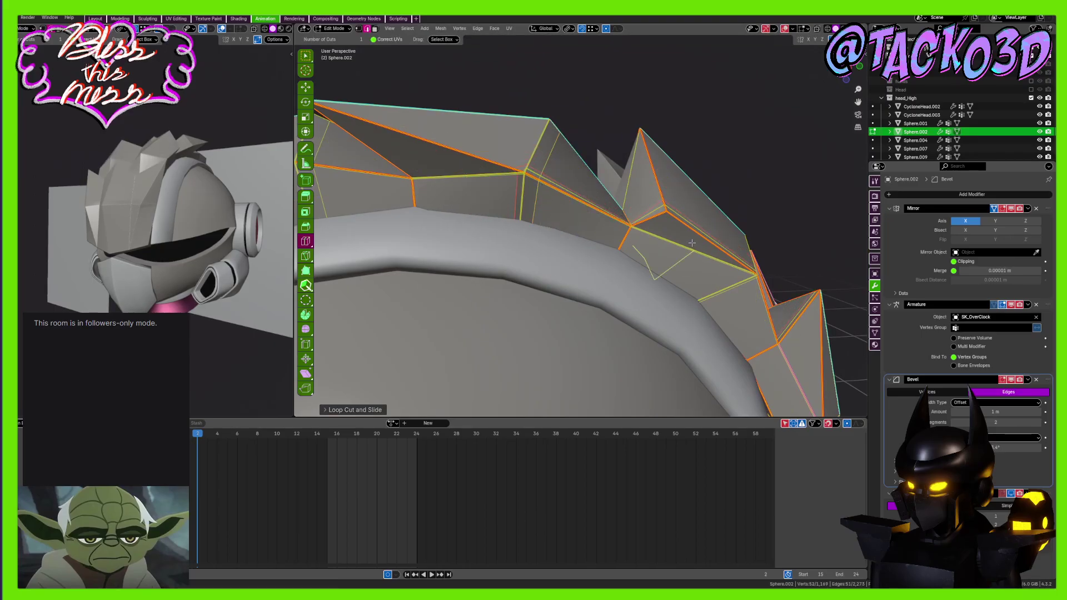
# Add supporting loop cuts along the base row of the top spikes, just above the headband
pyautogui.moveTo(691, 243); pyautogui.dragTo(653, 221)
pyautogui.moveTo(653, 221); pyautogui.dragTo(698, 249, button='middle')
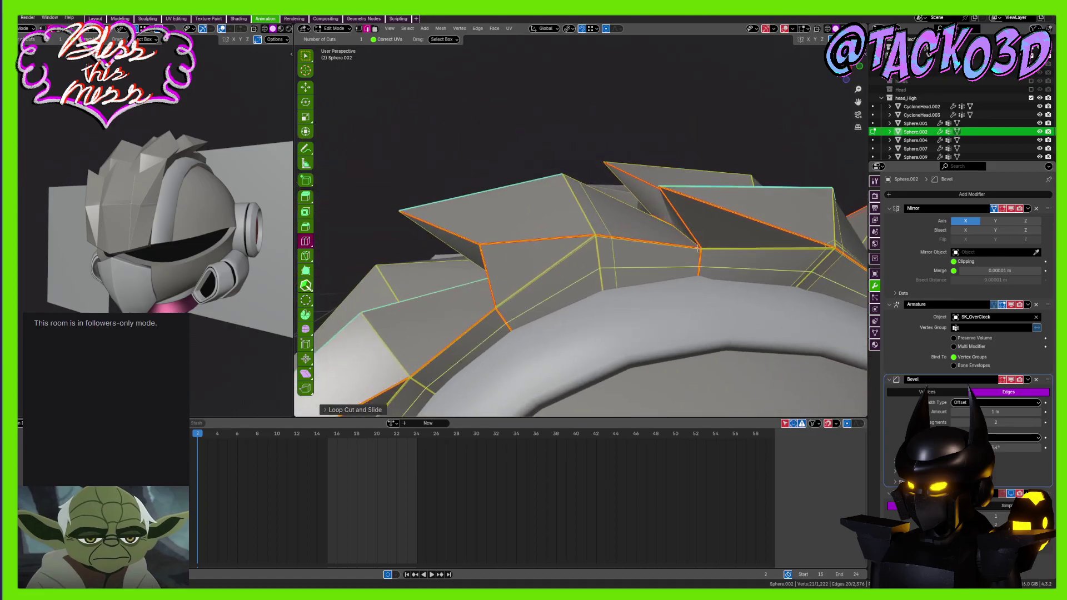
pyautogui.moveTo(689, 224); pyautogui.dragTo(667, 225)
pyautogui.moveTo(700, 261); pyautogui.dragTo(707, 252)
# Add loop cuts beside the spike edges from the top of the head toward the back
pyautogui.moveTo(708, 253); pyautogui.dragTo(585, 227, button='middle')
pyautogui.moveTo(595, 212); pyautogui.dragTo(621, 215)
pyautogui.moveTo(621, 216); pyautogui.dragTo(647, 190, button='middle')
pyautogui.moveTo(634, 202)
pyautogui.mouseDown()
pyautogui.moveTo(603, 221)
pyautogui.moveTo(623, 216)
pyautogui.mouseUp()
pyautogui.moveTo(623, 215); pyautogui.dragTo(658, 198, button='middle')
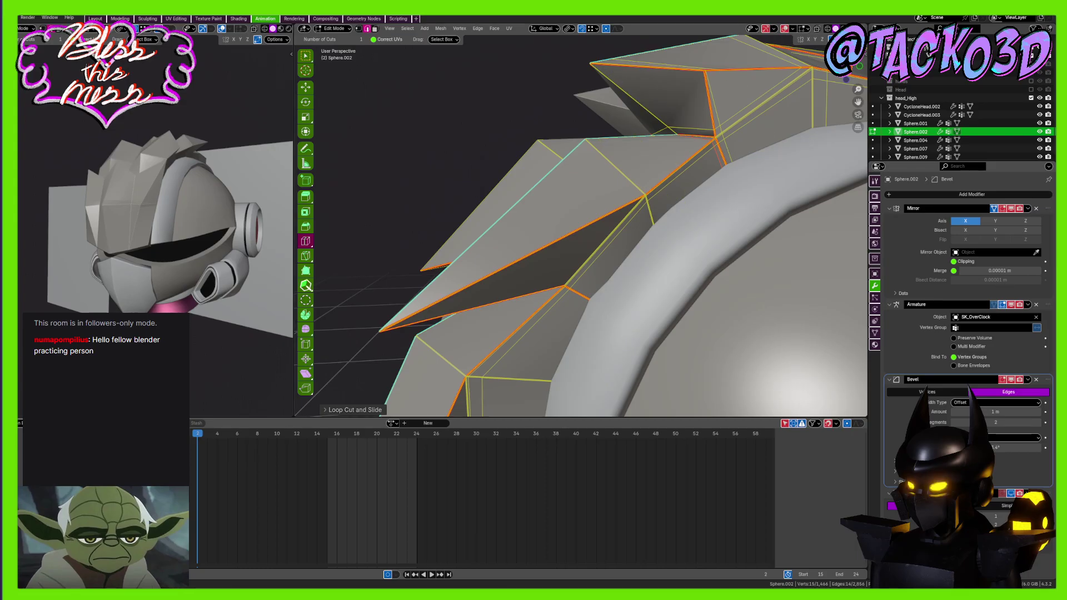
# Add loop cuts on both sides of the corner edge of the upper rear spike
pyautogui.moveTo(683, 159); pyautogui.dragTo(691, 158)
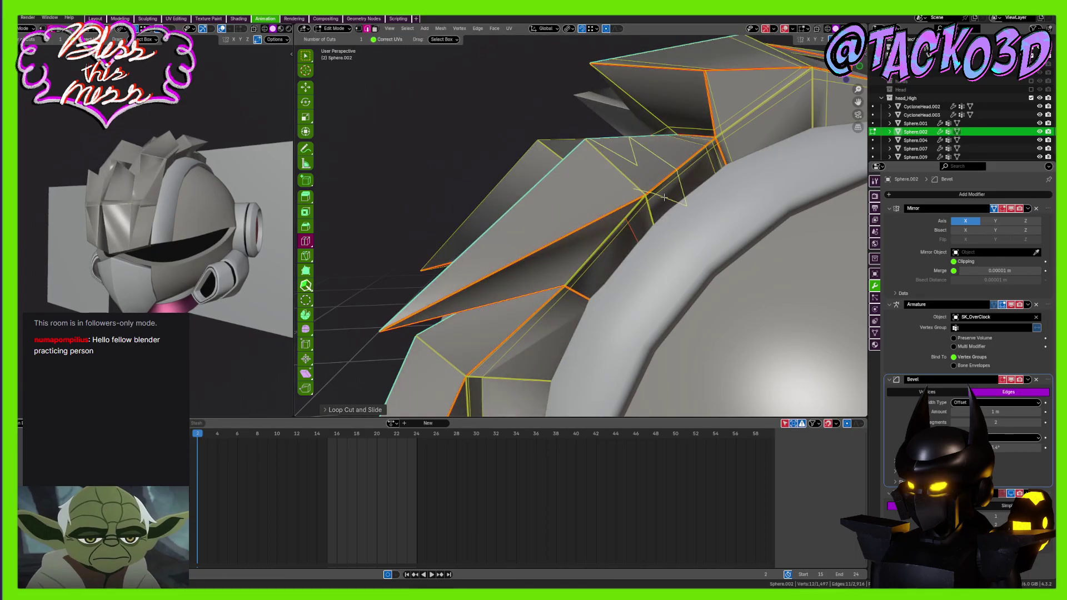
pyautogui.scroll(3, 639, 211)
pyautogui.moveTo(624, 168); pyautogui.dragTo(608, 184)
pyautogui.scroll(-4, 609, 185)
pyautogui.moveTo(609, 184); pyautogui.dragTo(579, 138, button='middle')
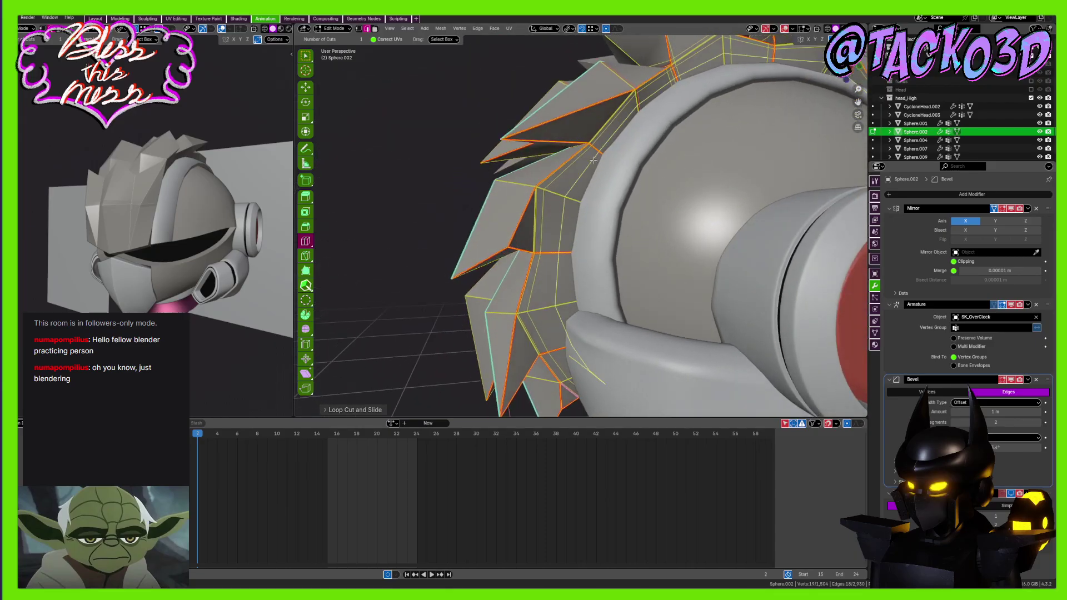
# Add loop cuts tight against the edges of the middle rear spikes, beside the headband
pyautogui.scroll(2, 578, 137)
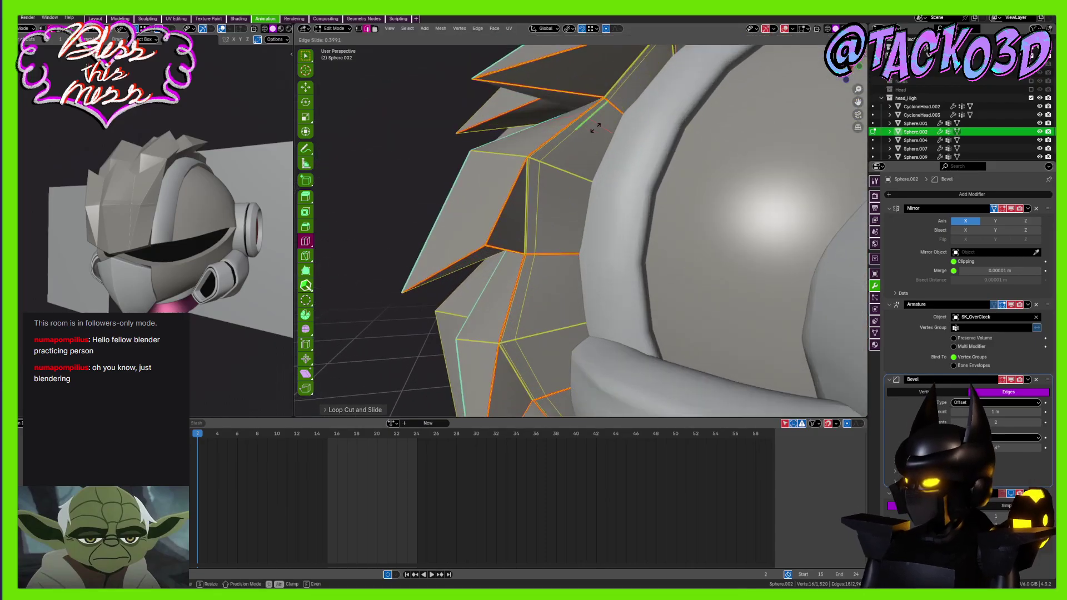
pyautogui.moveTo(578, 137); pyautogui.dragTo(607, 122)
pyautogui.moveTo(546, 191); pyautogui.dragTo(569, 156)
pyautogui.moveTo(555, 294); pyautogui.dragTo(529, 253, button='middle')
pyautogui.moveTo(527, 252); pyautogui.dragTo(521, 226)
pyautogui.click(537, 173)
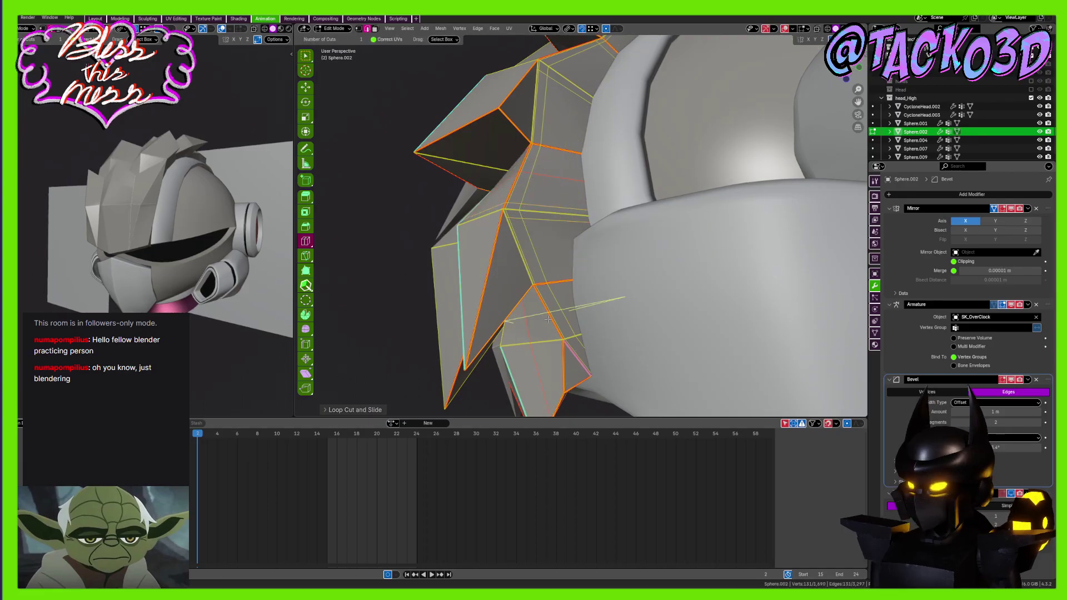
# Add a loop cut to the lowest rear spikes, return to Object Mode and save the file
pyautogui.moveTo(541, 296); pyautogui.dragTo(554, 338)
pyautogui.moveTo(554, 338); pyautogui.dragTo(507, 352, button='middle')
pyautogui.scroll(-5, 528, 344)
pyautogui.scroll(-5, 507, 352)
pyautogui.press('Tab')
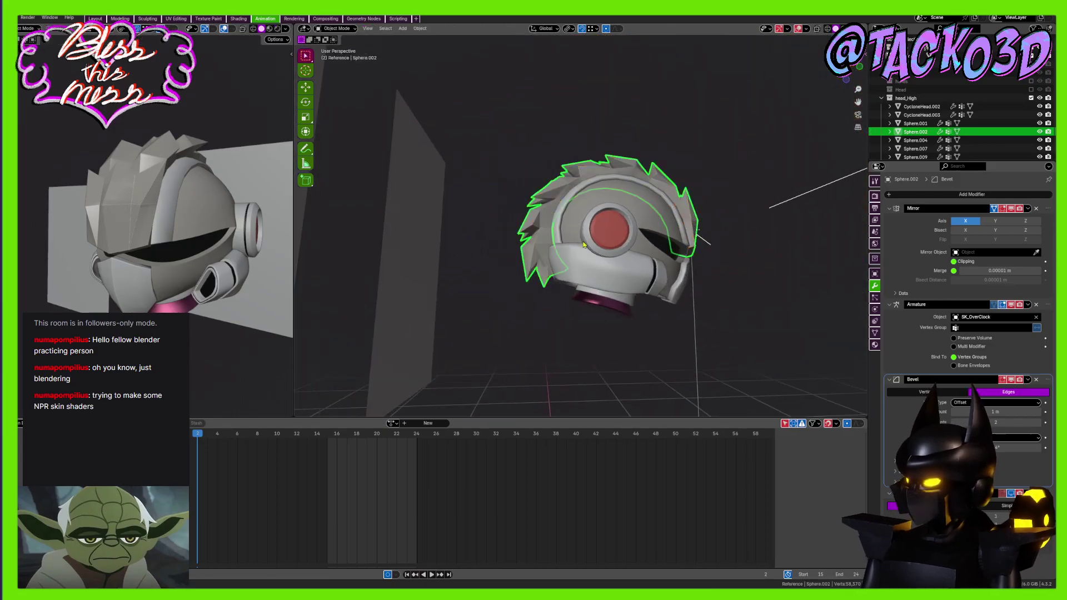
pyautogui.moveTo(561, 250); pyautogui.dragTo(667, 171, button='middle')
pyautogui.hotkey('ctrl', 's')
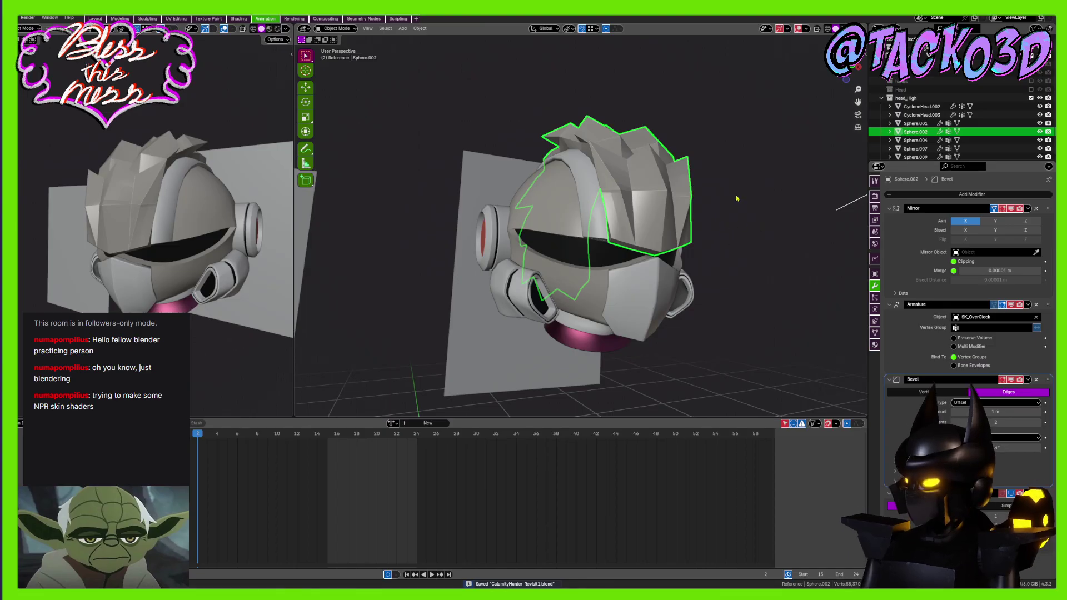
# Preview the head with its materials, then return to solid shading and view the hair piece from the side
pyautogui.press('z')
pyautogui.scroll(2, 737, 198)
pyautogui.moveTo(666, 239)
pyautogui.mouseDown(button='middle')
pyautogui.moveTo(721, 295)
pyautogui.moveTo(630, 272)
pyautogui.moveTo(639, 235)
pyautogui.moveTo(677, 243)
pyautogui.mouseUp(button='middle')
pyautogui.scroll(-2, 697, 264)
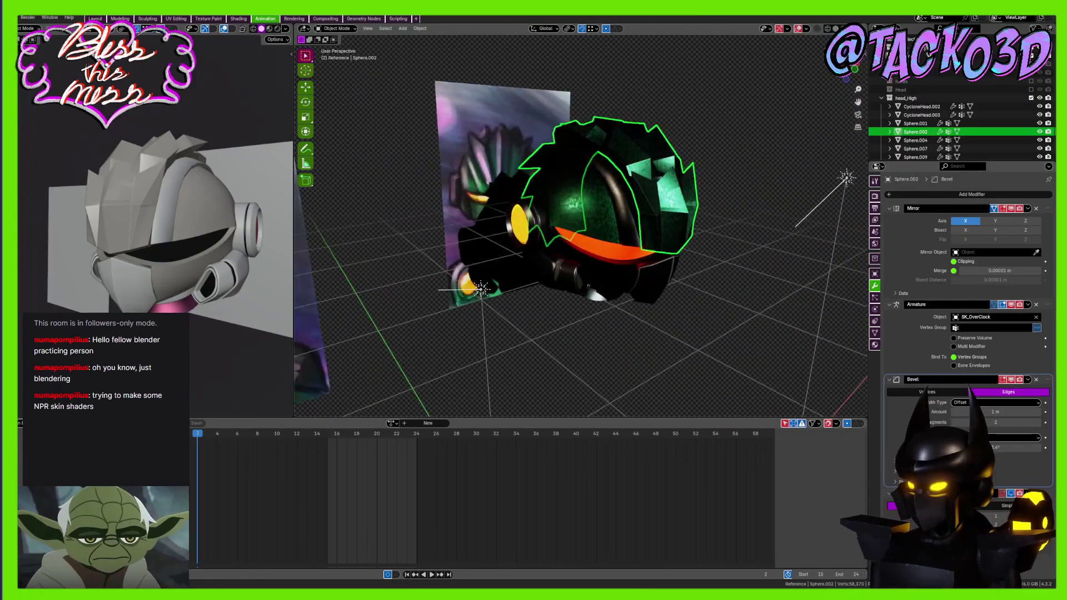
pyautogui.click(834, 29)
pyautogui.moveTo(606, 229); pyautogui.dragTo(722, 327, button='middle')
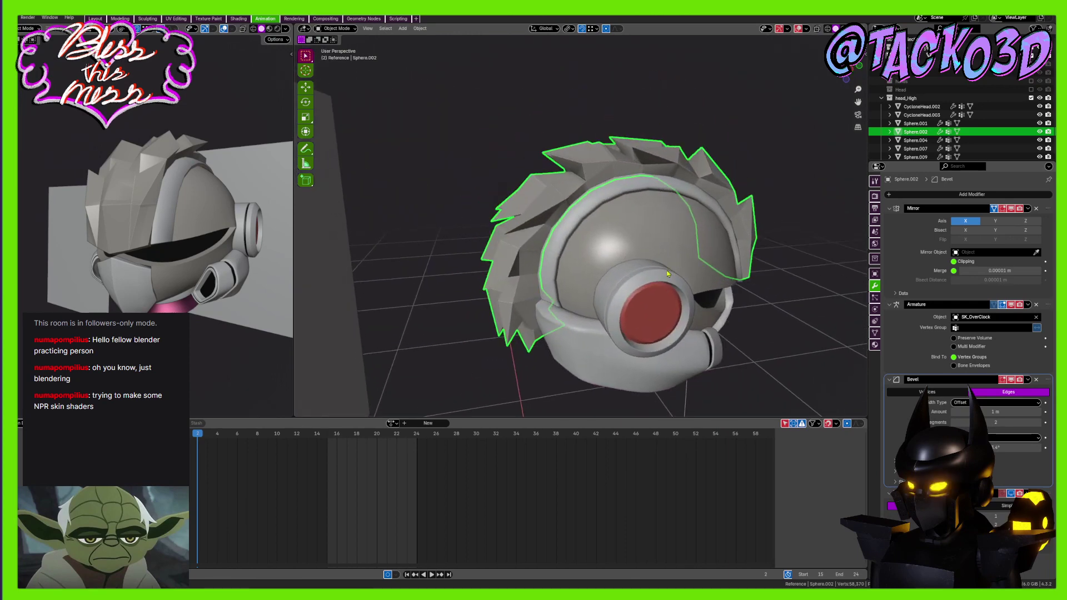
# Enter Edit Mode on the hair piece at its front corner and turn off the viewport display of its subdivision
pyautogui.scroll(3, 778, 375)
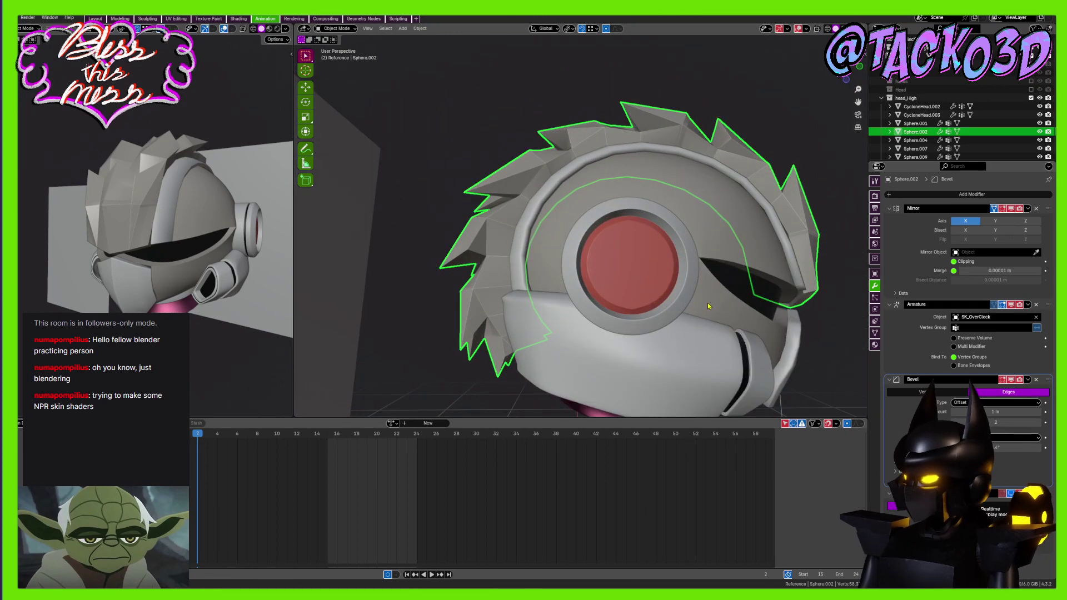
pyautogui.moveTo(708, 302); pyautogui.dragTo(638, 257, button='middle')
pyautogui.scroll(-4, 597, 278)
pyautogui.scroll(8, 586, 247)
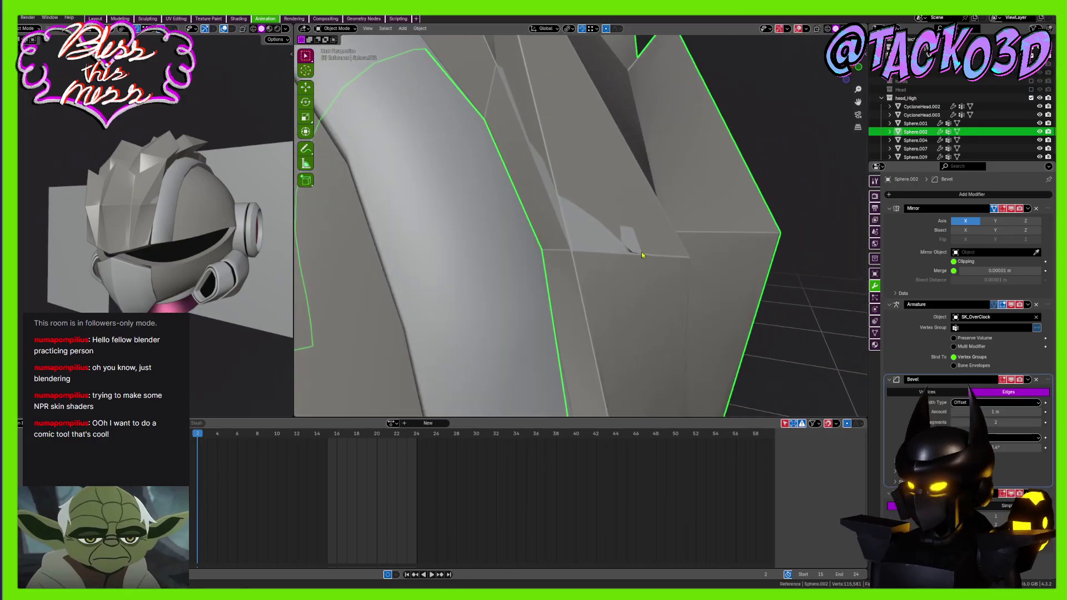
pyautogui.press('Tab')
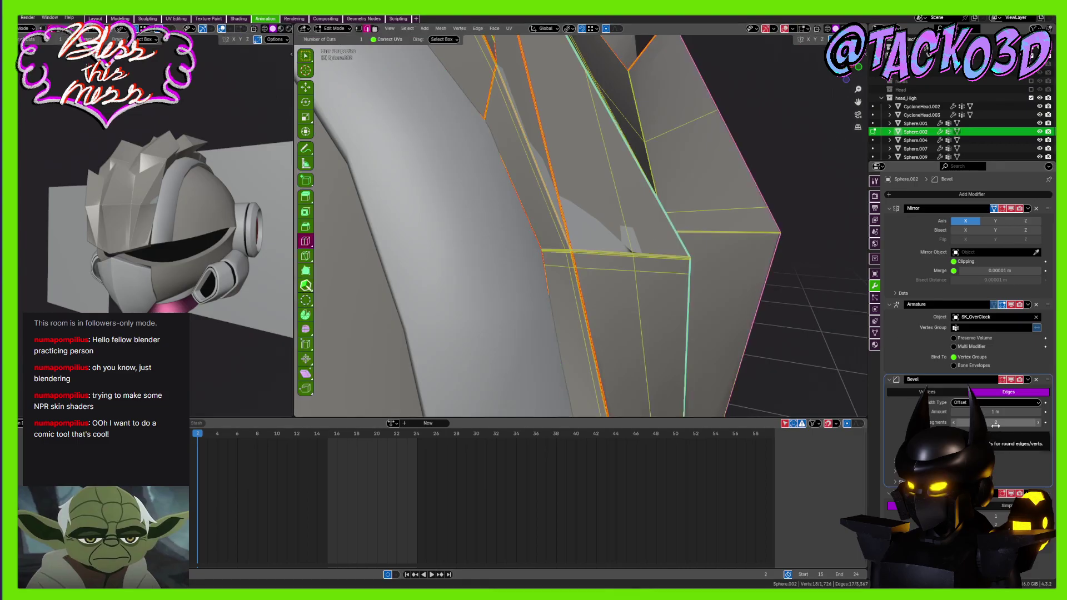
pyautogui.click(1011, 493)
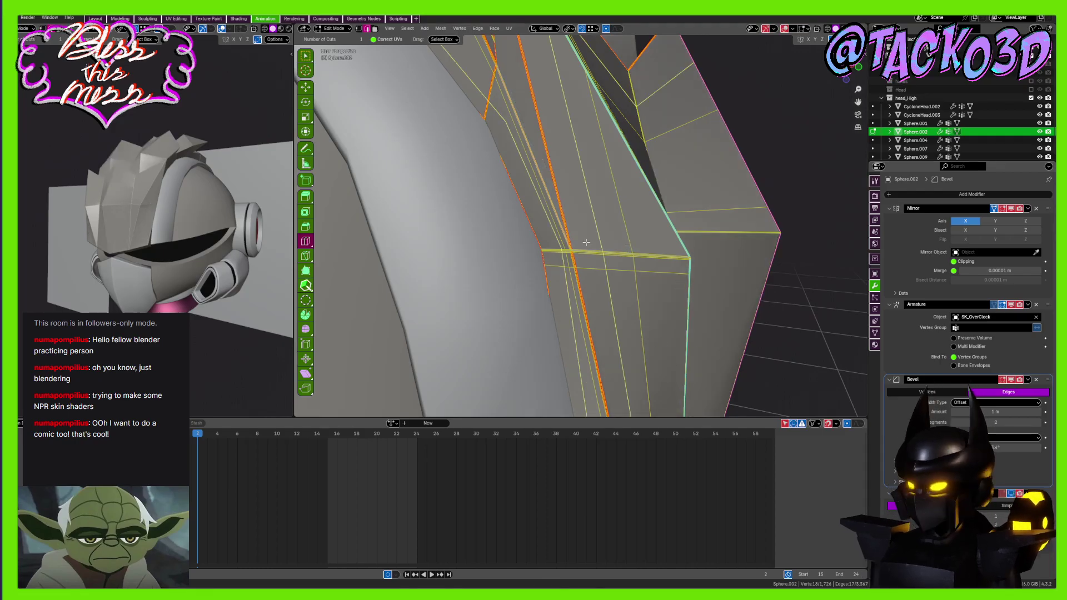
# Add loop cuts to the front hair spikes and slide them close to the horizontal ridge edge
pyautogui.moveTo(614, 225); pyautogui.dragTo(617, 251)
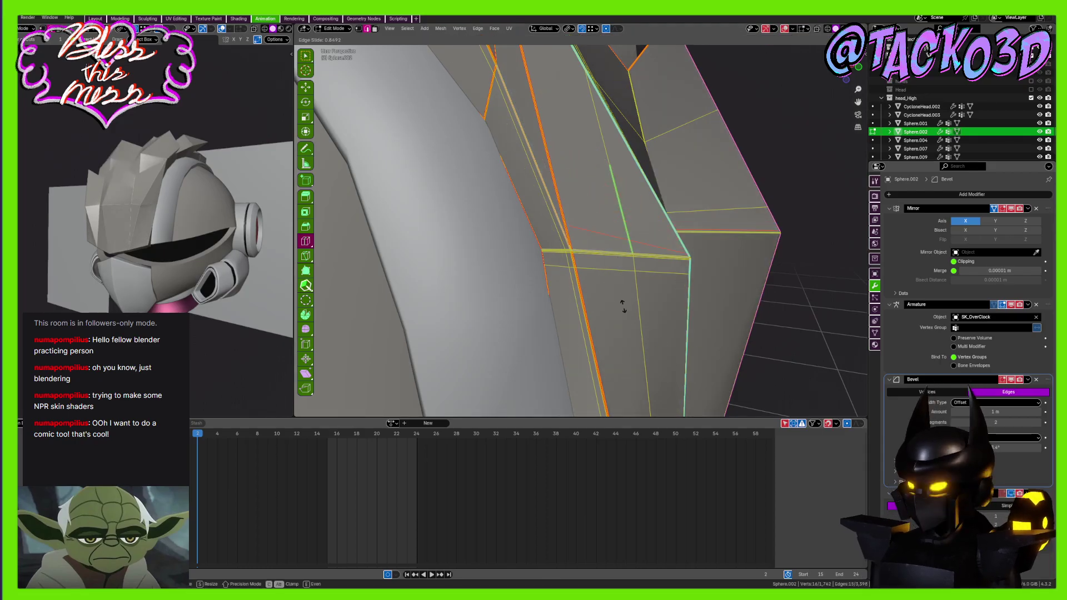
pyautogui.moveTo(623, 315); pyautogui.dragTo(622, 315)
pyautogui.moveTo(622, 315); pyautogui.dragTo(640, 255, button='middle')
pyautogui.moveTo(653, 252); pyautogui.dragTo(652, 294)
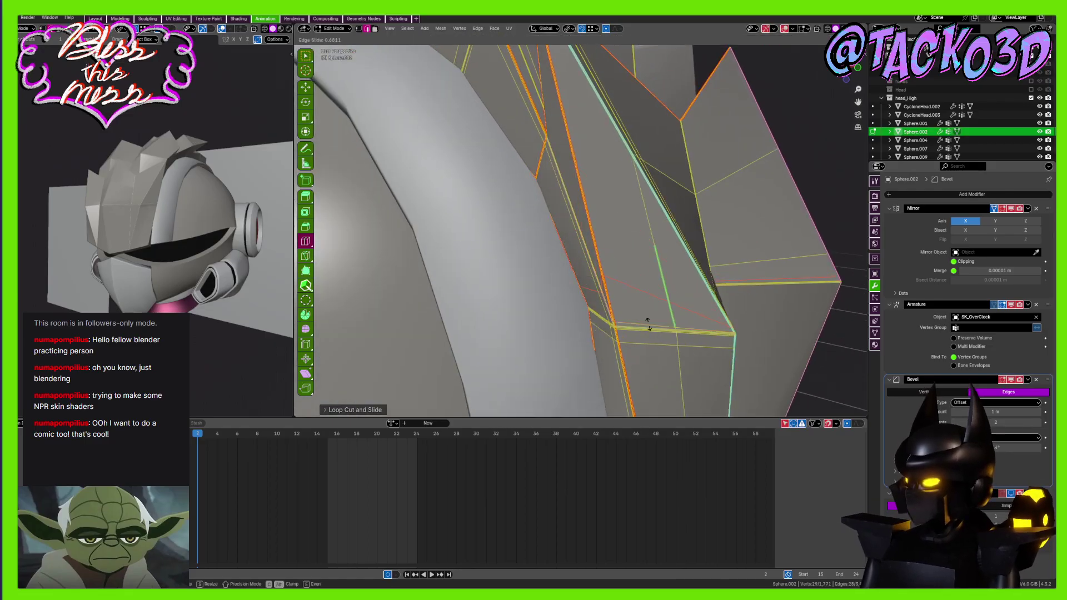
pyautogui.moveTo(646, 338); pyautogui.dragTo(645, 339)
# Add further support loop cuts to the neighbouring hair spikes, sliding each one toward its corner edge
pyautogui.moveTo(645, 339); pyautogui.dragTo(705, 189, button='middle')
pyautogui.moveTo(705, 189); pyautogui.dragTo(702, 173)
pyautogui.moveTo(702, 173); pyautogui.dragTo(713, 244, button='middle')
pyautogui.moveTo(669, 240); pyautogui.dragTo(668, 237)
pyautogui.moveTo(601, 178); pyautogui.dragTo(561, 154)
pyautogui.keyDown('shift'); pyautogui.moveTo(550, 155); pyautogui.dragTo(638, 190, button='middle'); pyautogui.keyUp('shift')
pyautogui.moveTo(630, 192); pyautogui.dragTo(663, 207)
pyautogui.hotkey('ctrl', 'z')
# Add loop cuts across the lower rear hair spikes beside the headband and save the file
pyautogui.moveTo(639, 214); pyautogui.dragTo(573, 187, button='middle')
pyautogui.click(659, 269)
pyautogui.click(647, 216)
pyautogui.click(621, 189)
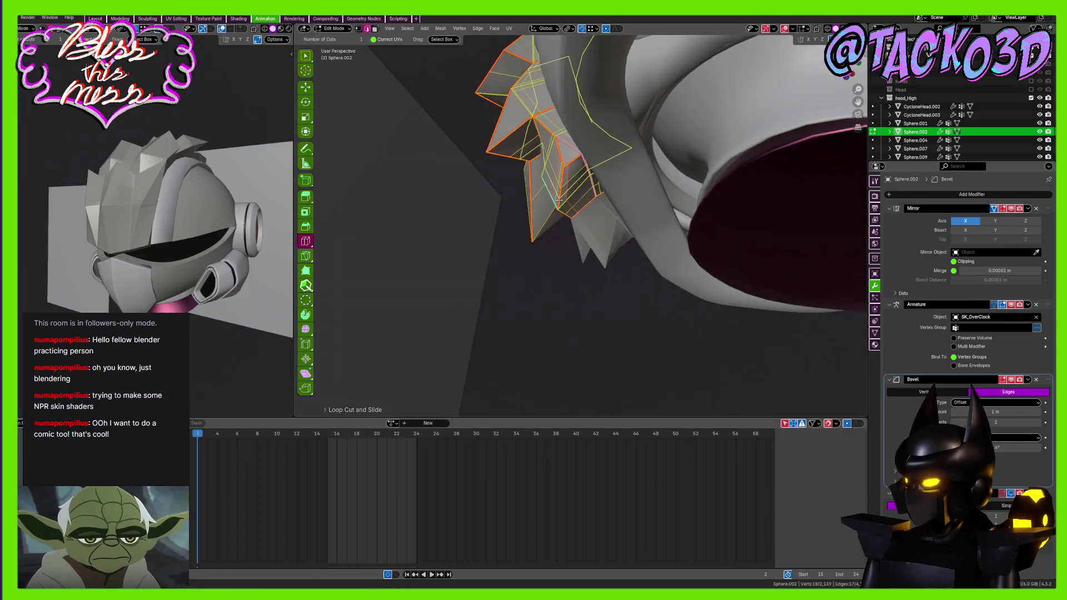
pyautogui.click(538, 221)
pyautogui.moveTo(536, 222); pyautogui.dragTo(583, 230, button='middle')
pyautogui.hotkey('ctrl', 's')
# Add a loop cut across the front hair tuft, slide it close to the lower edge above the visor and save
pyautogui.scroll(5, 572, 229)
pyautogui.click(568, 227)
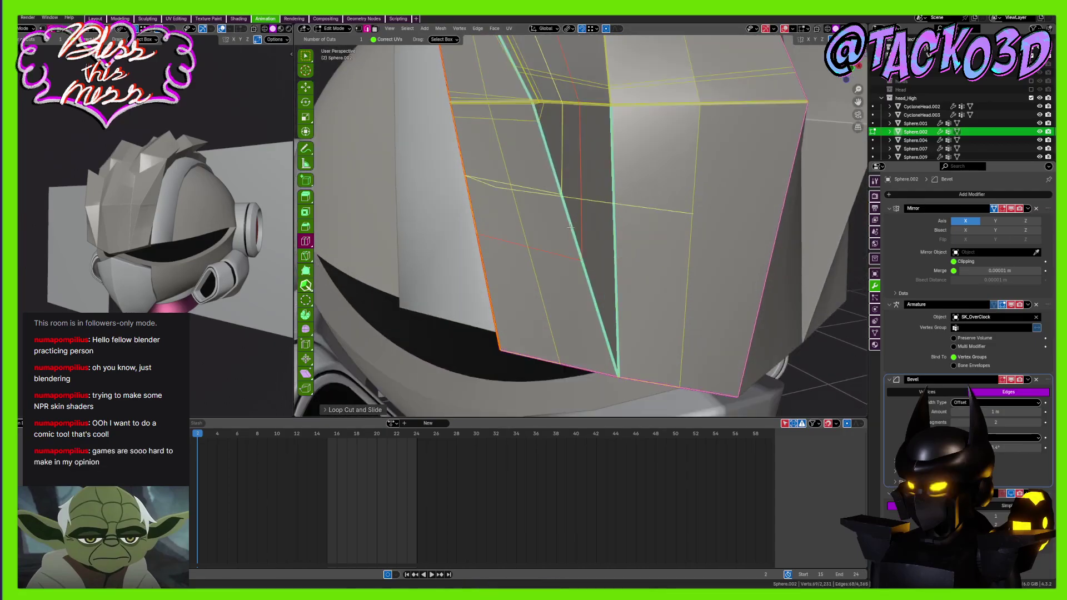
pyautogui.press('g')
pyautogui.press('g')
pyautogui.click(598, 313)
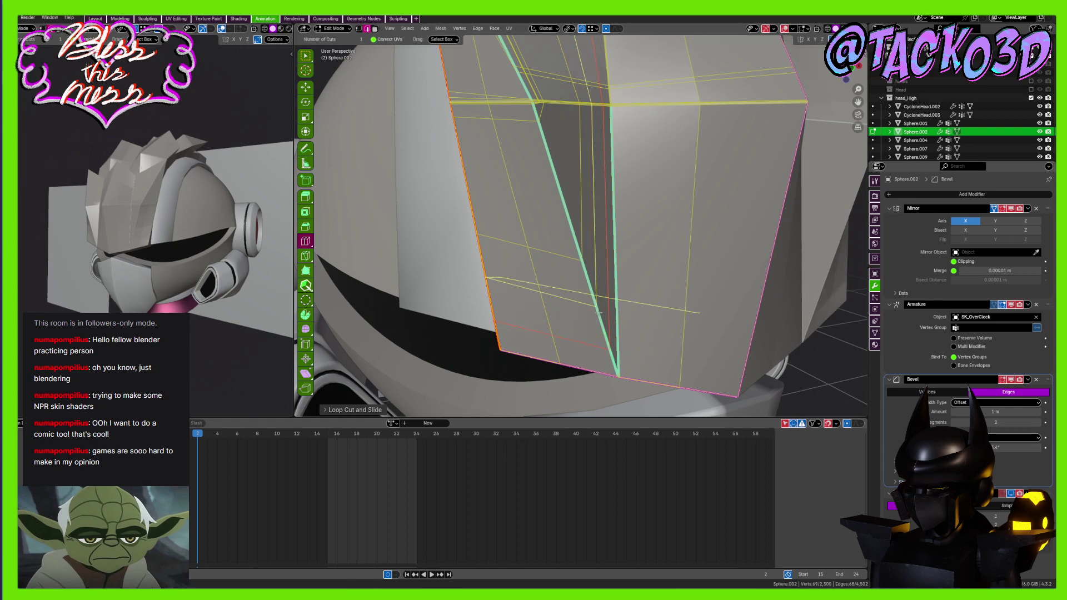
pyautogui.moveTo(598, 313); pyautogui.dragTo(642, 267, button='middle')
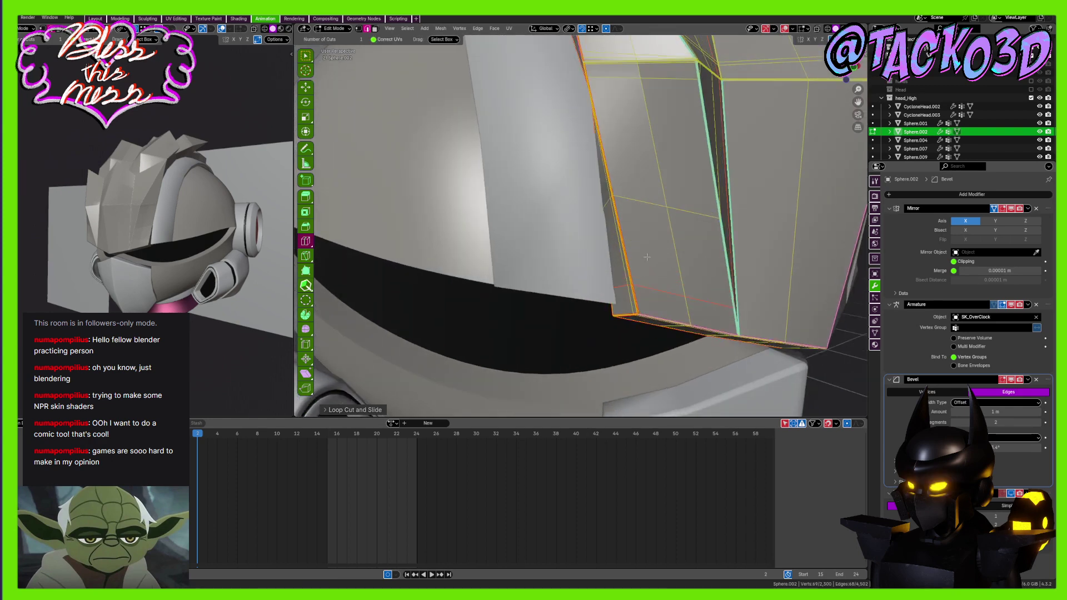
pyautogui.hotkey('ctrl', 's')
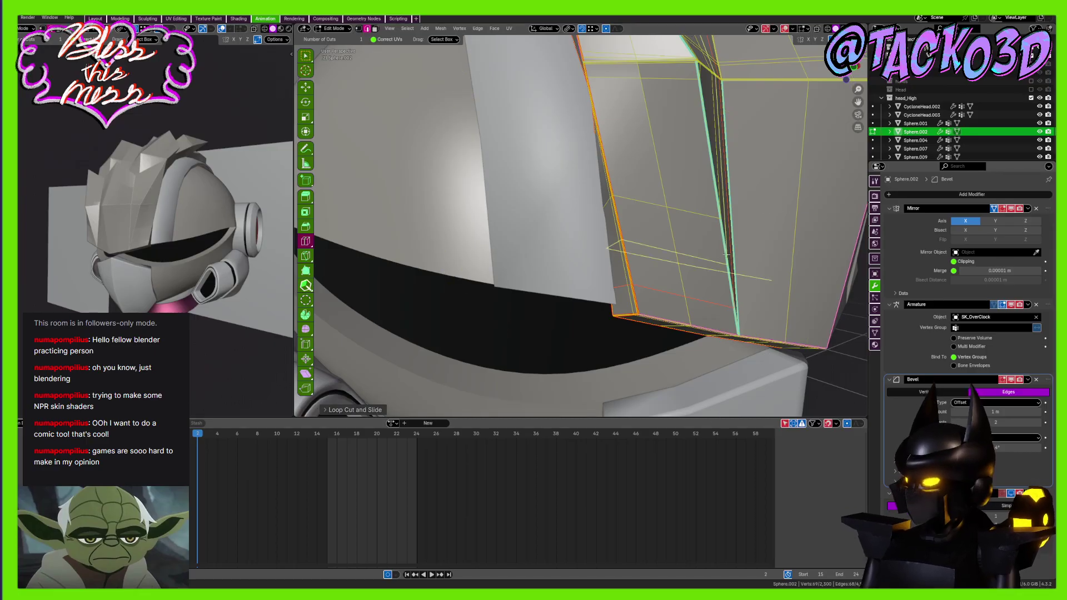
# Return the hair piece to Object Mode and save the file
pyautogui.scroll(-6, 721, 261)
pyautogui.moveTo(721, 261); pyautogui.dragTo(759, 249, button='middle')
pyautogui.keyDown('shift'); pyautogui.moveTo(729, 199); pyautogui.dragTo(648, 274, button='middle'); pyautogui.keyUp('shift')
pyautogui.scroll(3, 649, 274)
pyautogui.scroll(-4, 662, 241)
pyautogui.press('Tab')
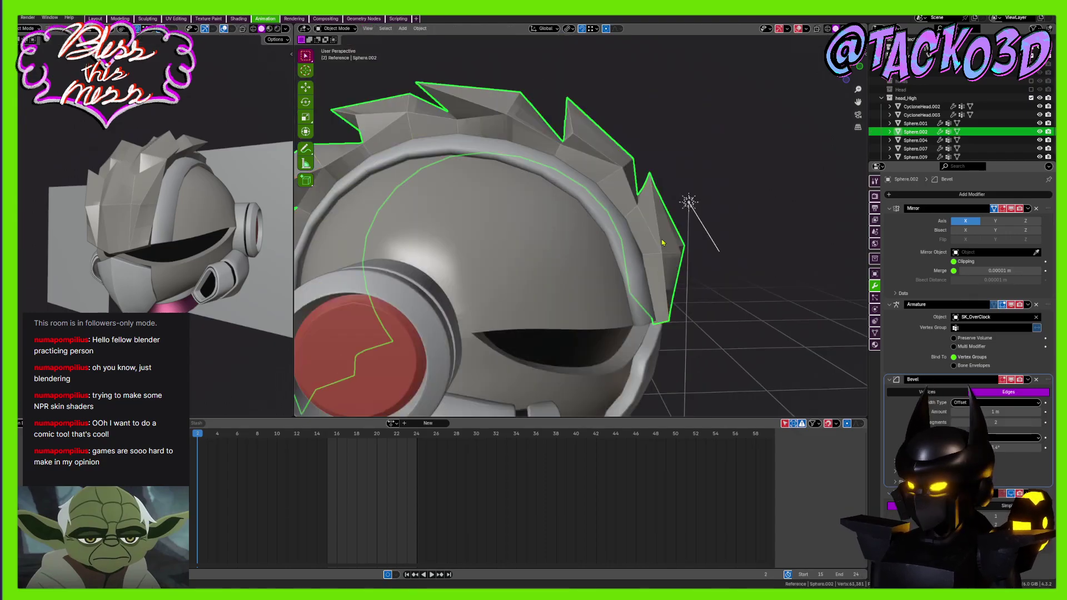
pyautogui.moveTo(687, 240); pyautogui.dragTo(644, 244, button='middle')
pyautogui.hotkey('ctrl', 's')
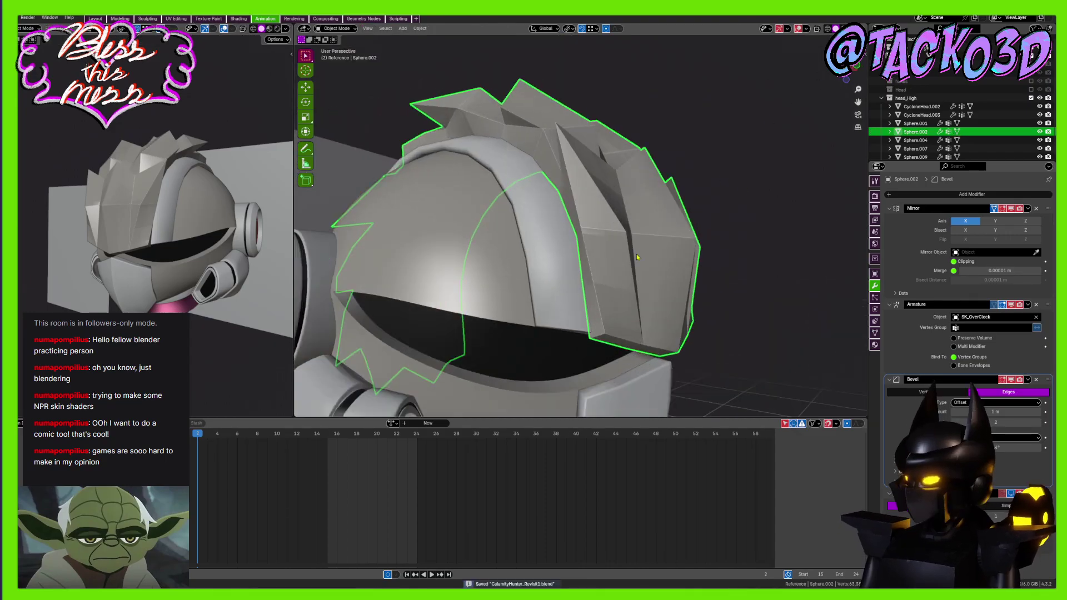
# Examine the shading and edge sharpness of the hair piece from the front, sides and below
pyautogui.scroll(5, 639, 256)
pyautogui.press('Tab')
pyautogui.moveTo(630, 284); pyautogui.dragTo(680, 269, button='middle')
pyautogui.press('Tab')
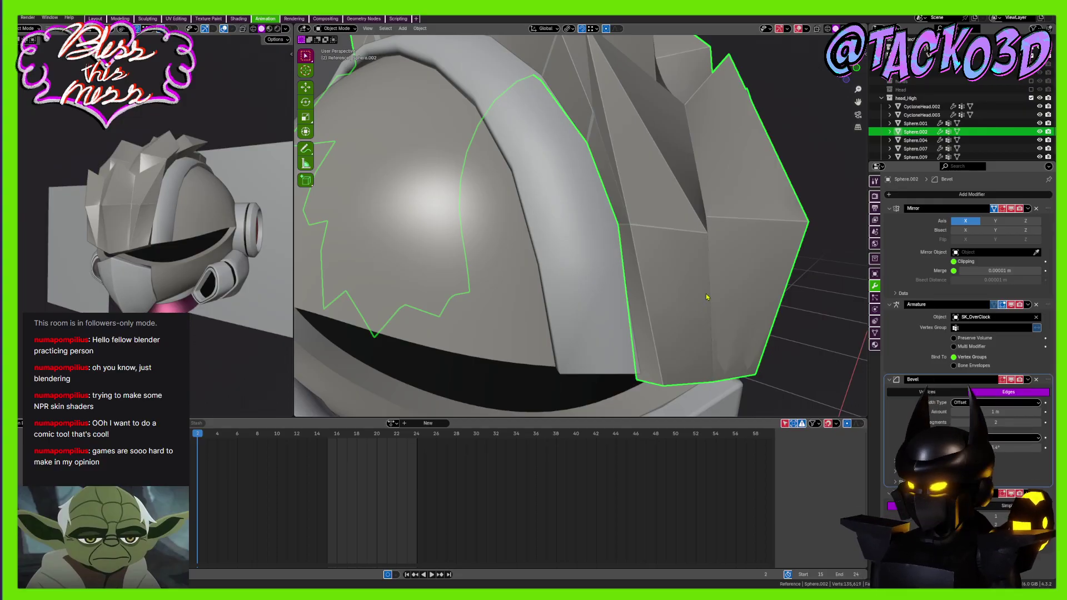
pyautogui.moveTo(699, 283)
pyautogui.mouseDown(button='middle')
pyautogui.moveTo(659, 290)
pyautogui.moveTo(702, 304)
pyautogui.moveTo(695, 272)
pyautogui.mouseUp(button='middle')
pyautogui.moveTo(698, 215); pyautogui.dragTo(570, 243, button='middle')
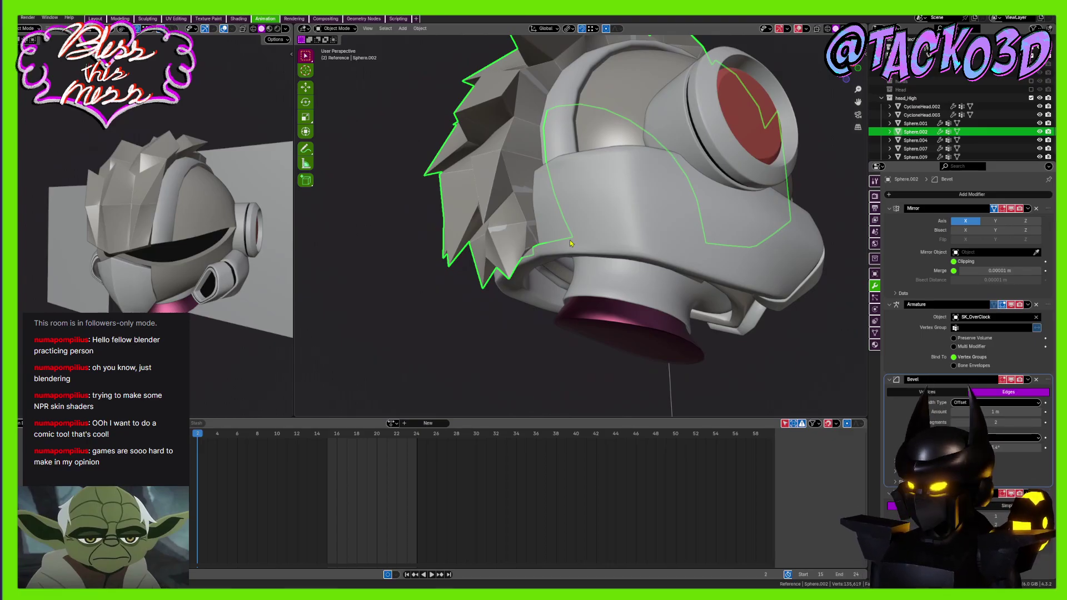
pyautogui.moveTo(553, 290); pyautogui.dragTo(605, 208, button='middle')
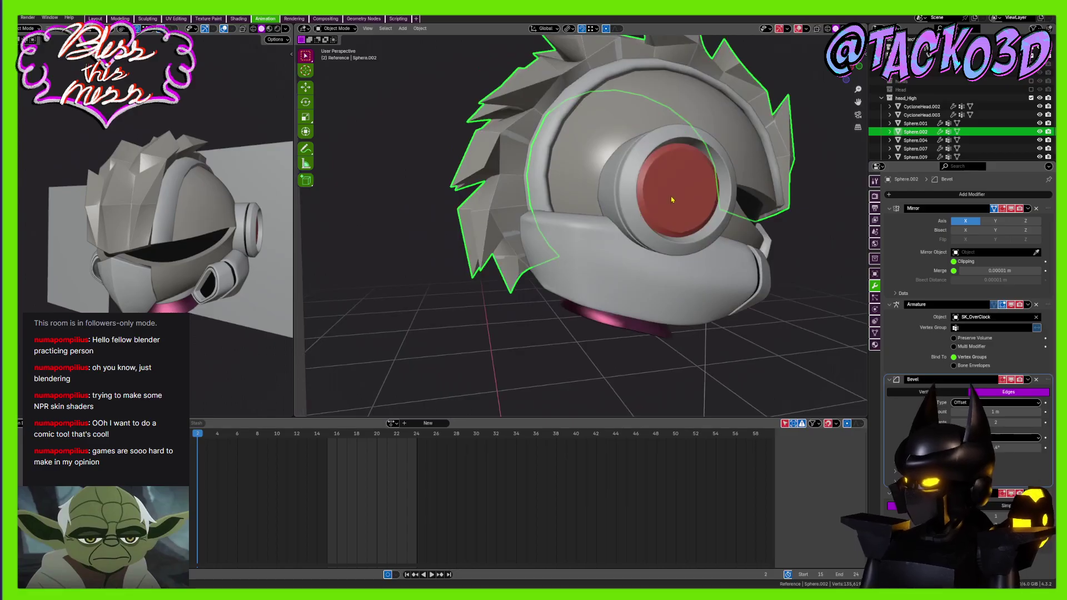
pyautogui.moveTo(671, 198); pyautogui.dragTo(680, 211, button='middle')
pyautogui.moveTo(703, 257); pyautogui.dragTo(685, 228, button='middle')
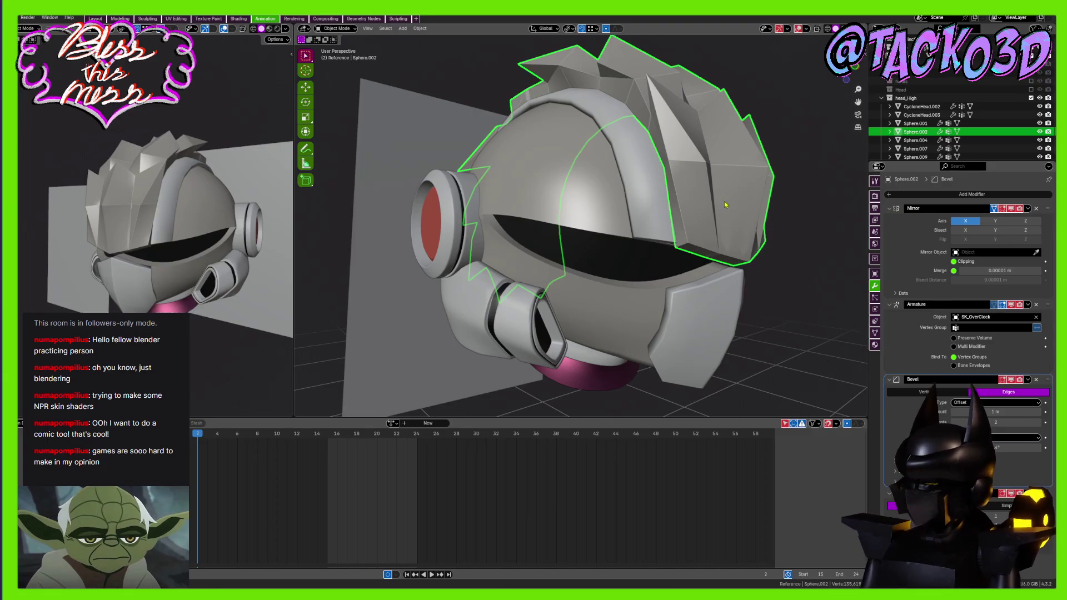
pyautogui.moveTo(740, 197); pyautogui.dragTo(700, 192, button='middle')
# Select the headband and apply its Solidify modifier
pyautogui.click(631, 268)
pyautogui.scroll(3, 568, 226)
pyautogui.press('Tab')
pyautogui.press('Tab')
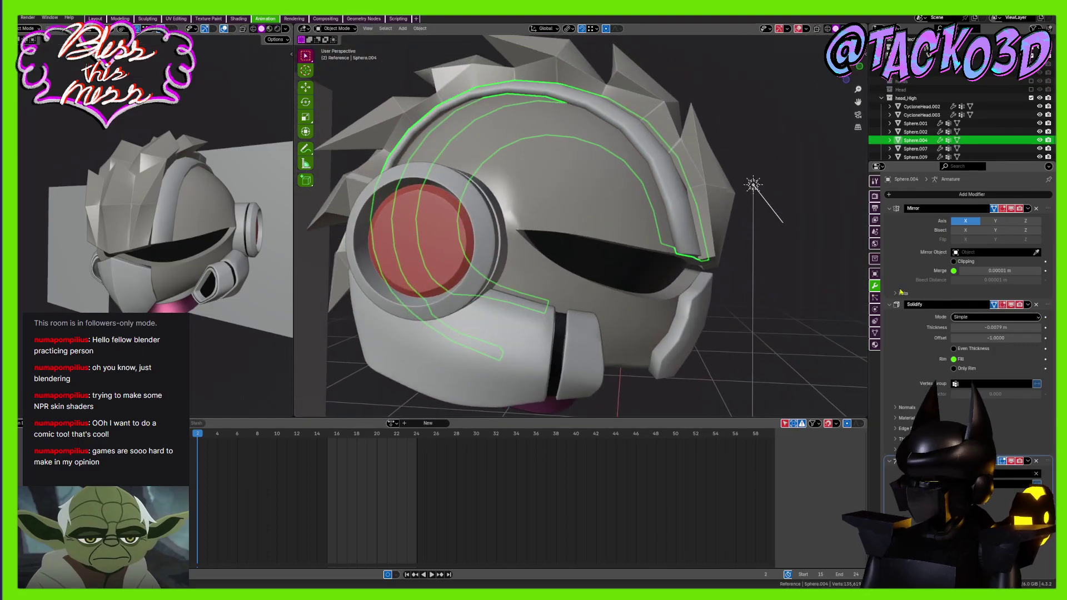
pyautogui.moveTo(739, 261); pyautogui.dragTo(678, 256, button='middle')
pyautogui.hotkey('ctrl', 'a')
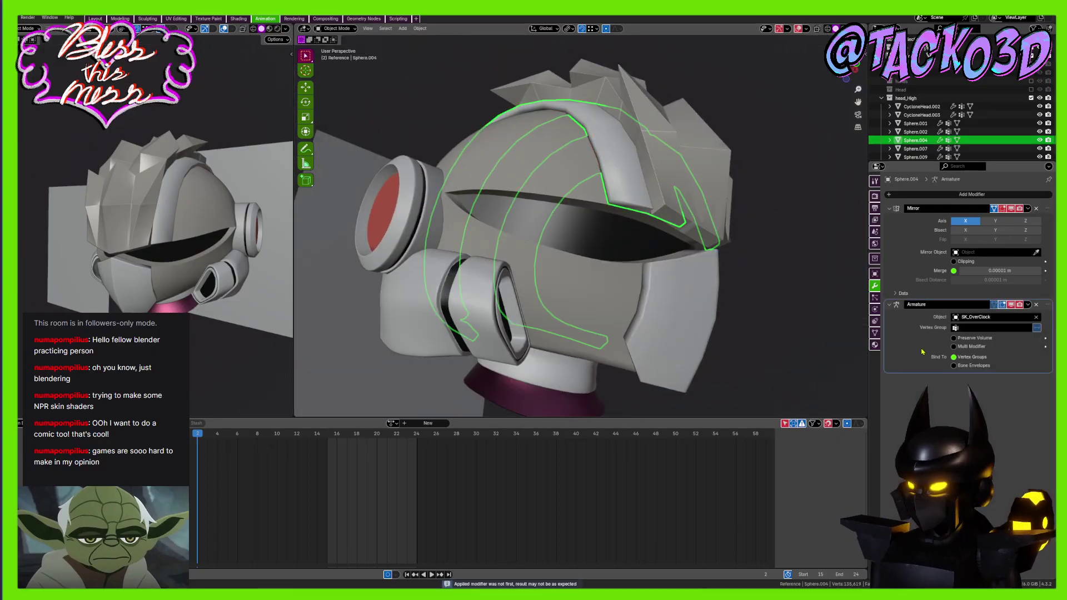
# Enter Edit Mode on the headband, select the edge loop along its side and turn on X-ray
pyautogui.press('Tab')
pyautogui.scroll(6, 581, 225)
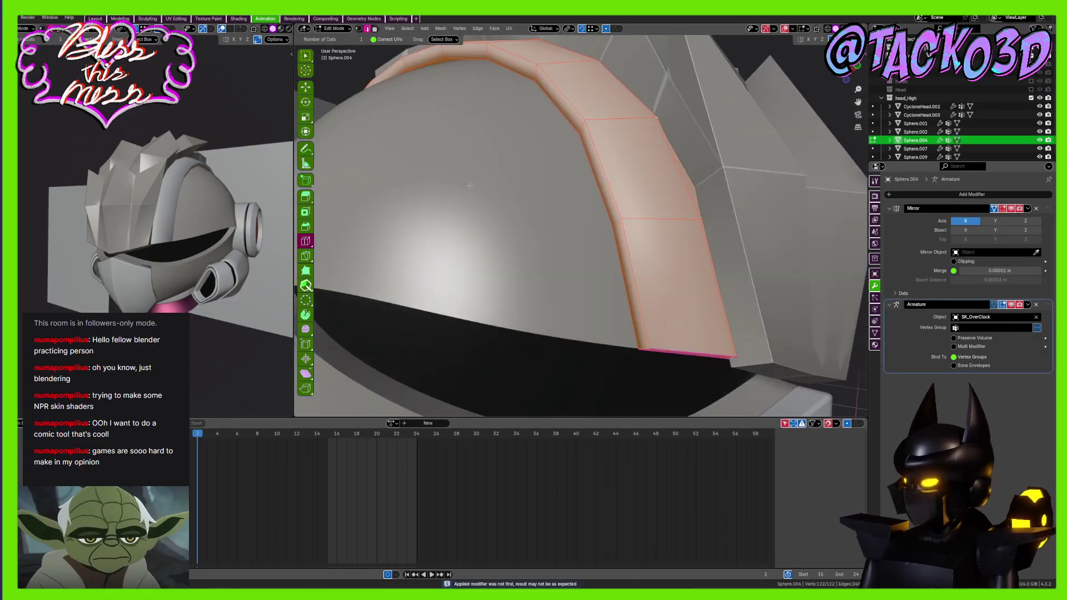
pyautogui.press('w')
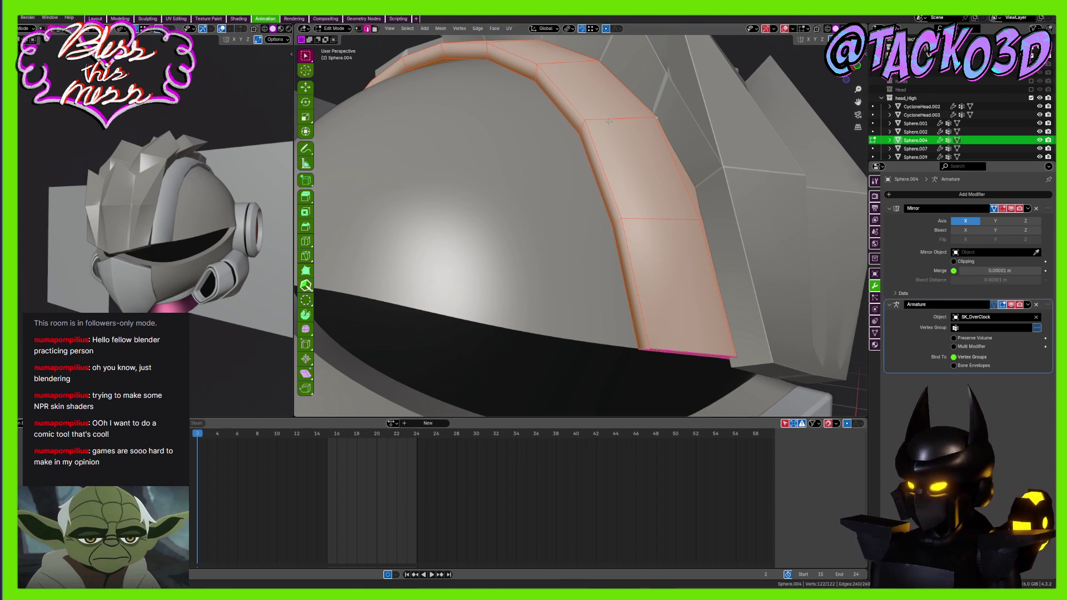
pyautogui.keyDown('alt'); pyautogui.click(601, 161); pyautogui.keyUp('alt')
pyautogui.moveTo(660, 322); pyautogui.dragTo(625, 247, button='middle')
pyautogui.click(816, 28)
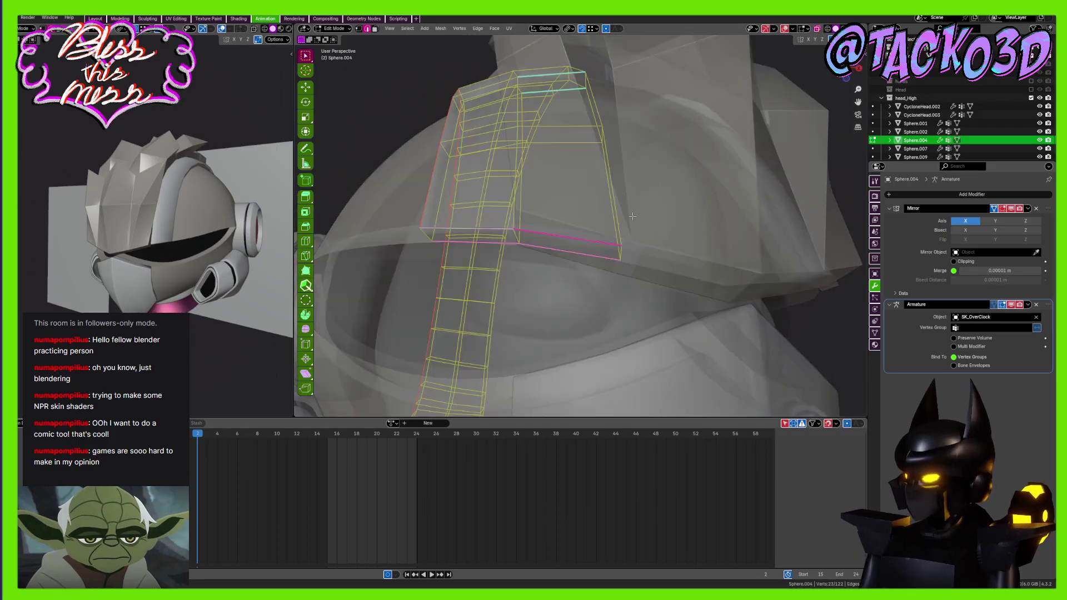
# Add the remaining border and end edges of the helmet band to the selection, turn off X-ray, and bevel them with two segments
pyautogui.moveTo(615, 209); pyautogui.dragTo(589, 83, button='middle')
pyautogui.scroll(4, 580, 220)
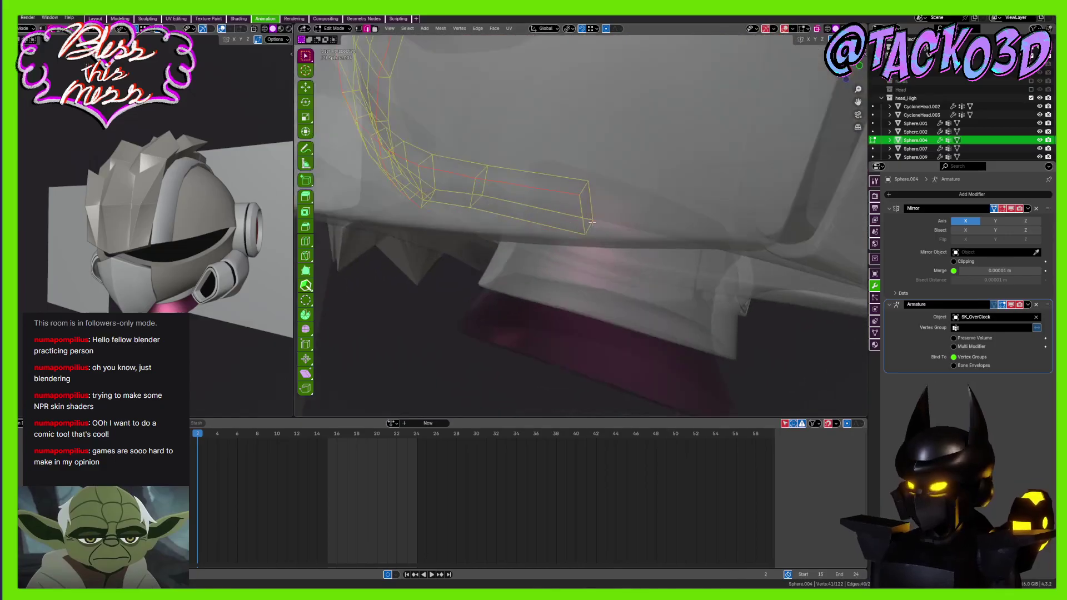
pyautogui.keyDown('shift'); pyautogui.click(581, 220); pyautogui.keyUp('shift')
pyautogui.moveTo(580, 220); pyautogui.dragTo(562, 178, button='middle')
pyautogui.keyDown('shift'); pyautogui.click(561, 178); pyautogui.keyUp('shift')
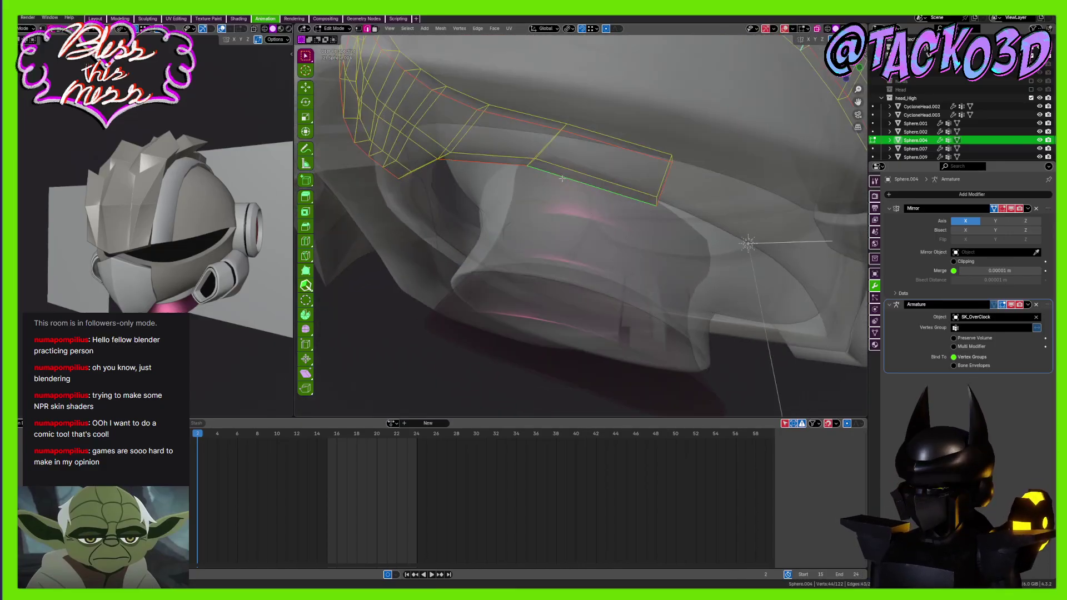
pyautogui.moveTo(465, 170); pyautogui.dragTo(609, 283, button='middle')
pyautogui.moveTo(648, 239); pyautogui.dragTo(606, 250, button='middle')
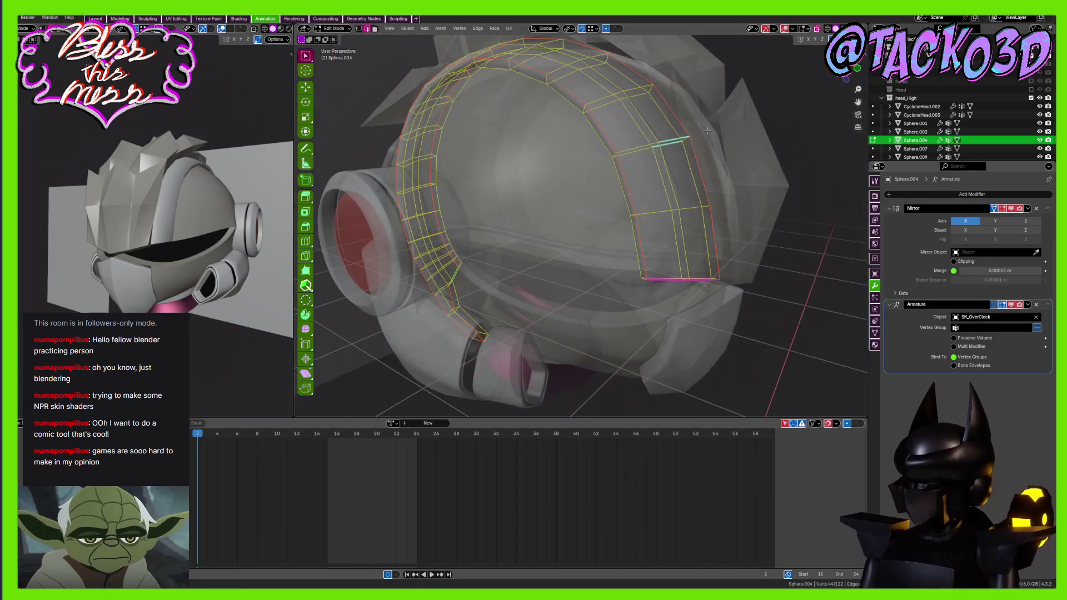
pyautogui.click(817, 28)
pyautogui.moveTo(667, 222); pyautogui.dragTo(579, 249, button='middle')
pyautogui.scroll(3, 588, 254)
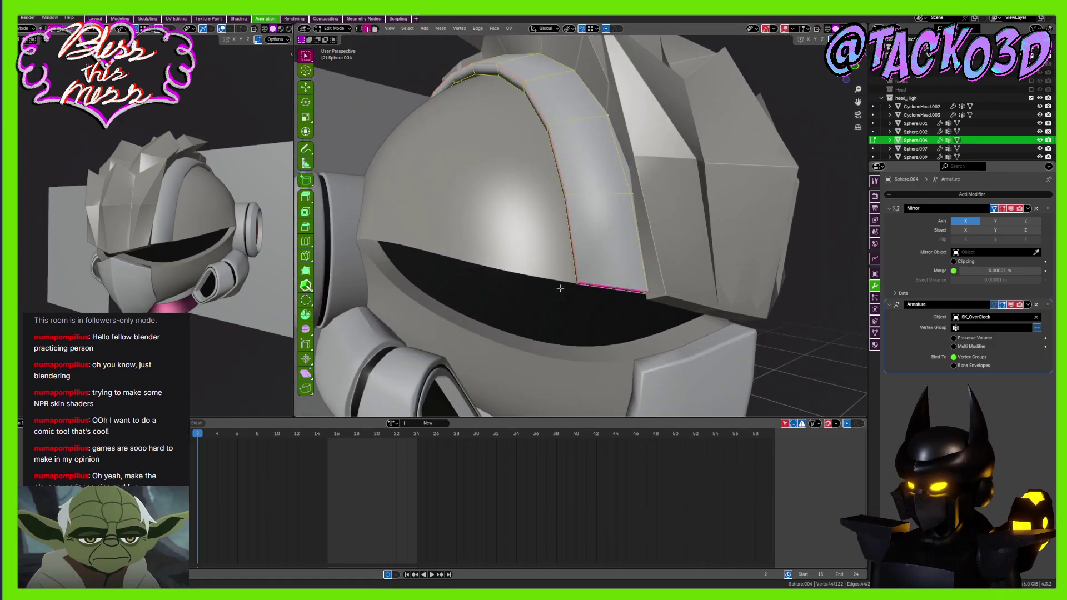
pyautogui.moveTo(559, 290); pyautogui.dragTo(634, 252, button='middle')
pyautogui.scroll(3, 550, 284)
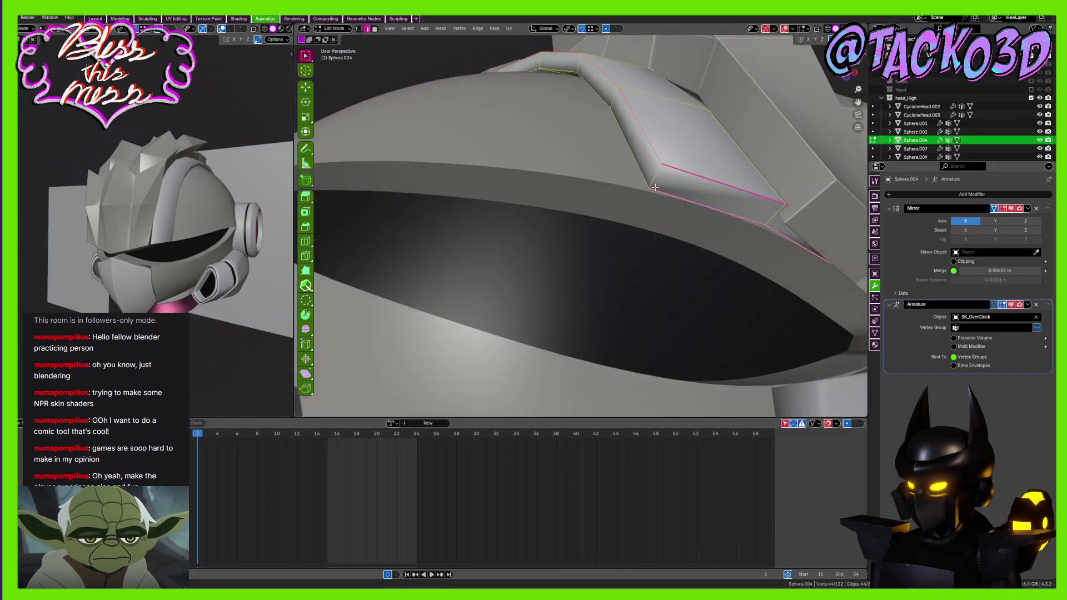
pyautogui.keyDown('shift'); pyautogui.click(685, 190); pyautogui.keyUp('shift')
pyautogui.moveTo(752, 203); pyautogui.dragTo(581, 140, button='middle')
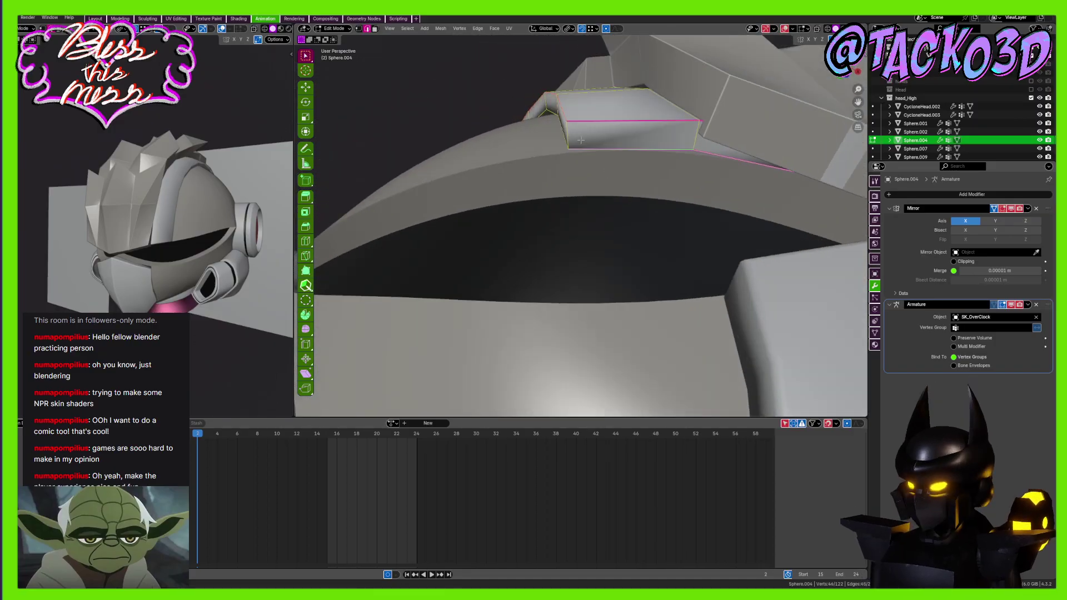
pyautogui.moveTo(636, 166); pyautogui.dragTo(700, 246, button='middle')
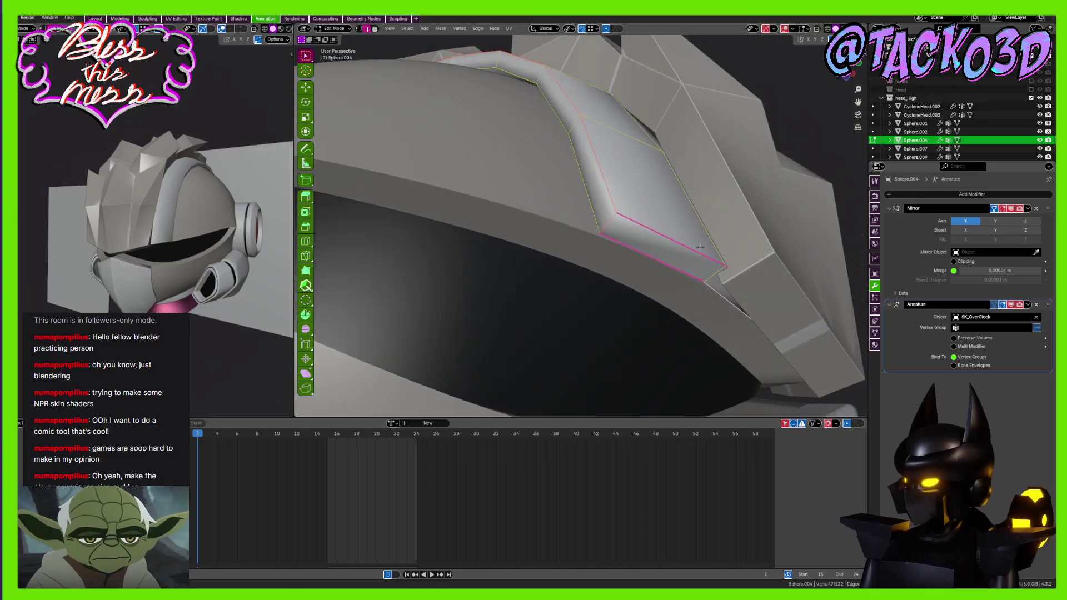
pyautogui.hotkey('ctrl', 'b')
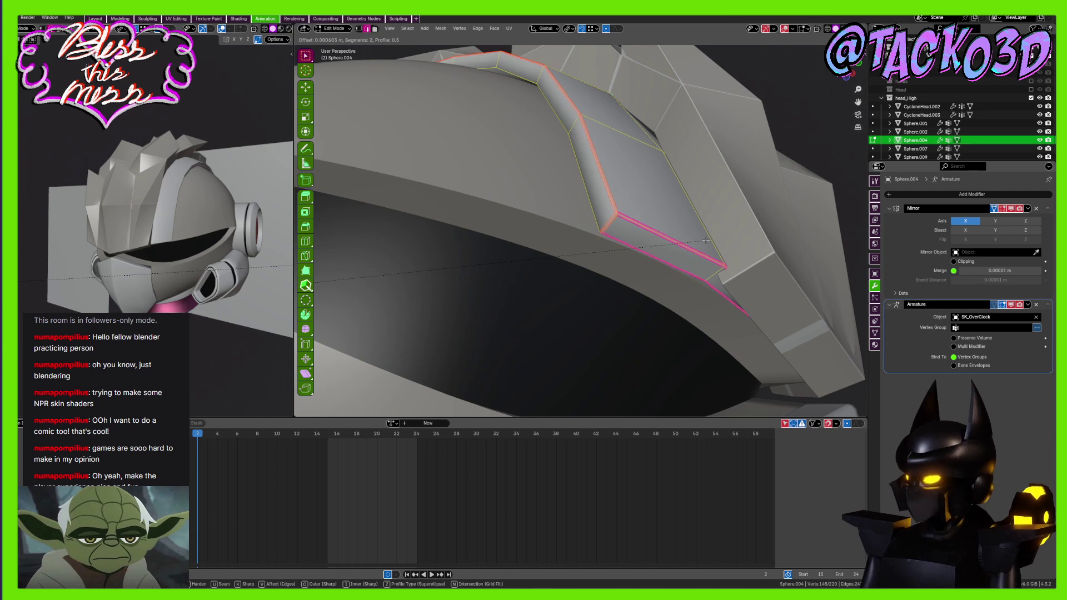
pyautogui.scroll(1, 705, 240)
pyautogui.click(705, 240)
# Leave mesh editing of the helmet band and save the file
pyautogui.press('Tab')
pyautogui.scroll(-4, 691, 232)
pyautogui.moveTo(691, 231); pyautogui.dragTo(606, 242, button='middle')
pyautogui.hotkey('ctrl', 's')
# Cut a lengthwise loop along the middle of the helmet band and bevel it about 0.0124 m with two segments
pyautogui.press('Tab')
pyautogui.click(306, 241)
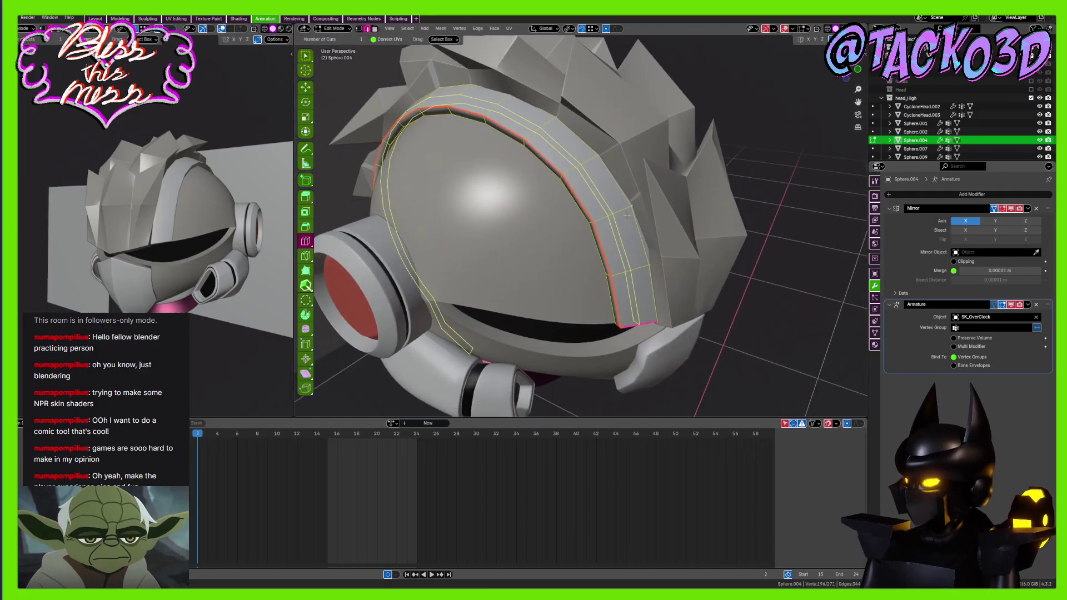
pyautogui.click(604, 178)
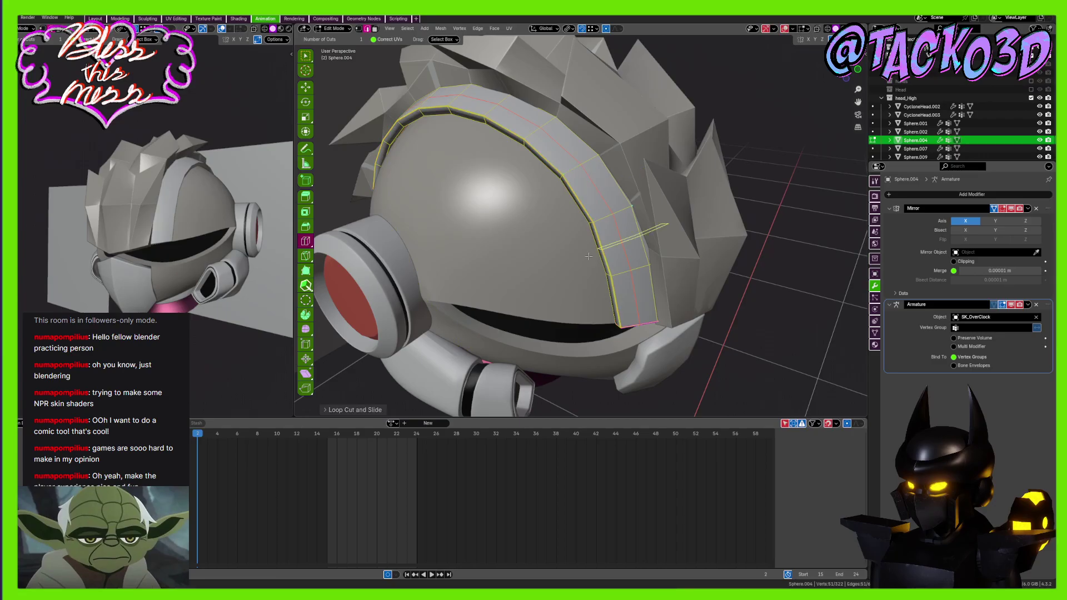
pyautogui.moveTo(602, 240); pyautogui.dragTo(582, 251, button='middle')
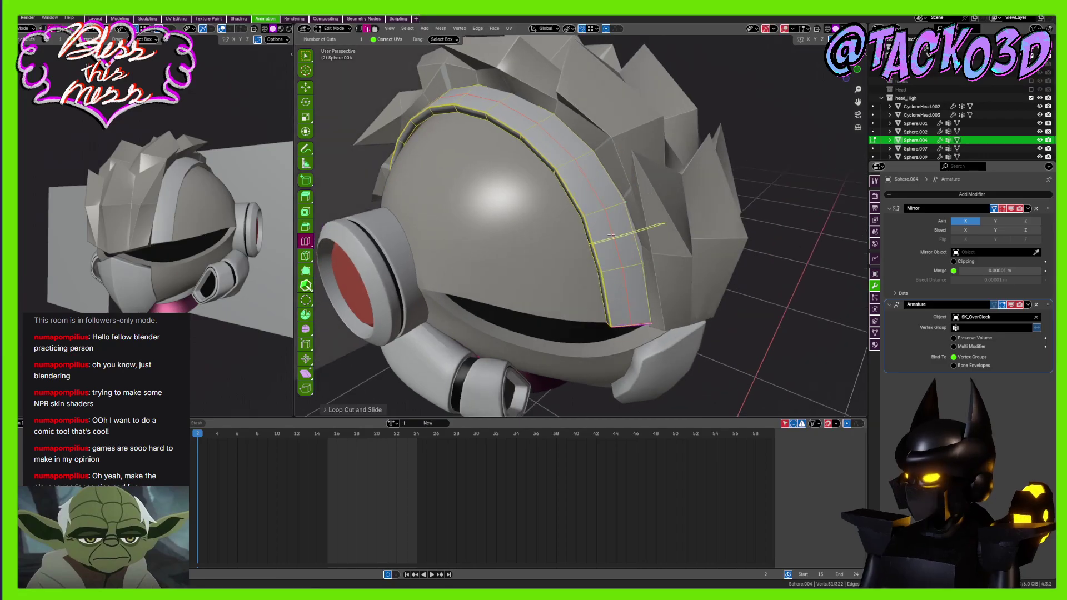
pyautogui.hotkey('ctrl', 'b')
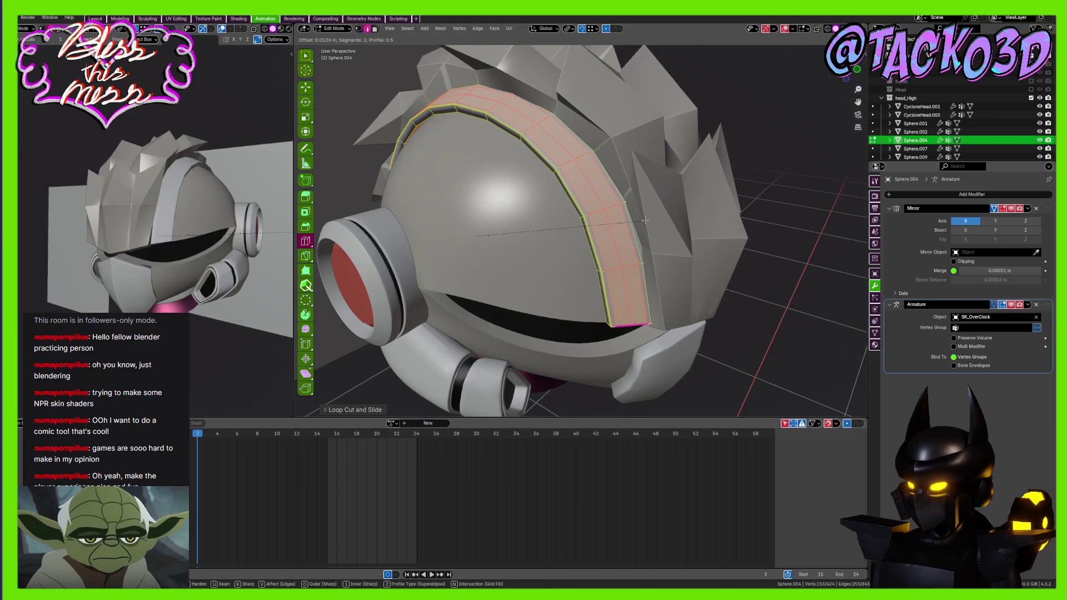
pyautogui.click(644, 220)
# Bevel the band's long edge loop next to the hair about 0.002 m with two segments, and save the file
pyautogui.moveTo(644, 220); pyautogui.dragTo(598, 213, button='middle')
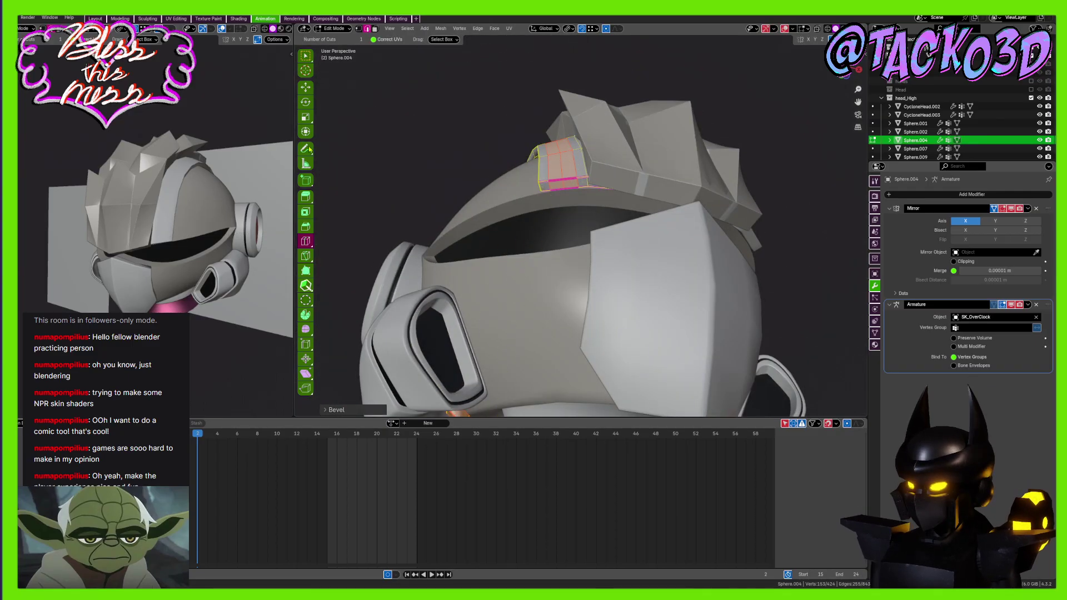
pyautogui.press('w')
pyautogui.press('KP_Decimal')
pyautogui.keyDown('alt'); pyautogui.click(611, 217); pyautogui.keyUp('alt')
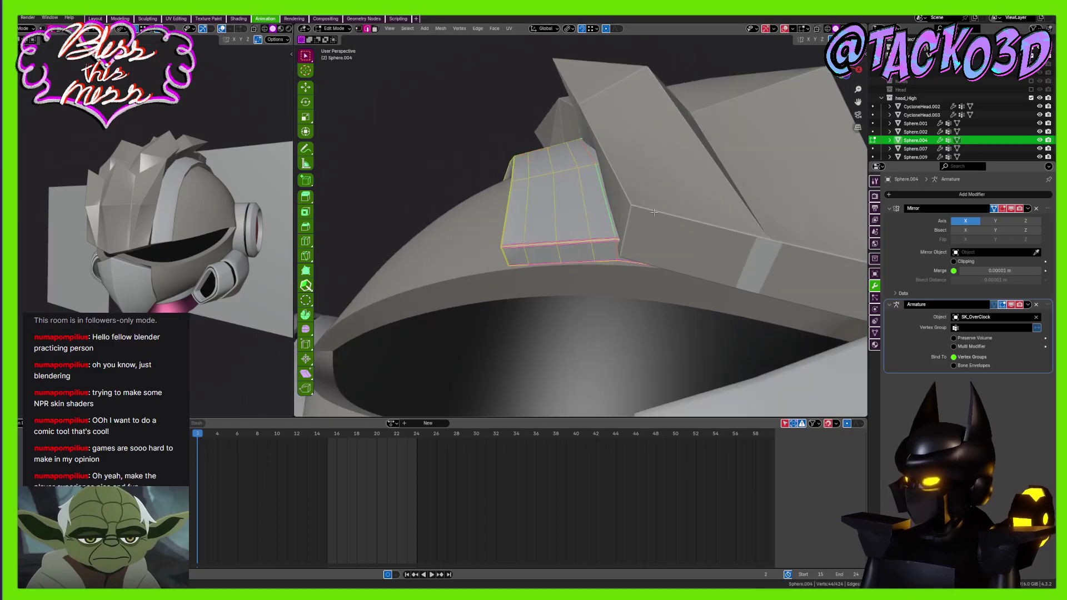
pyautogui.hotkey('ctrl', 'b')
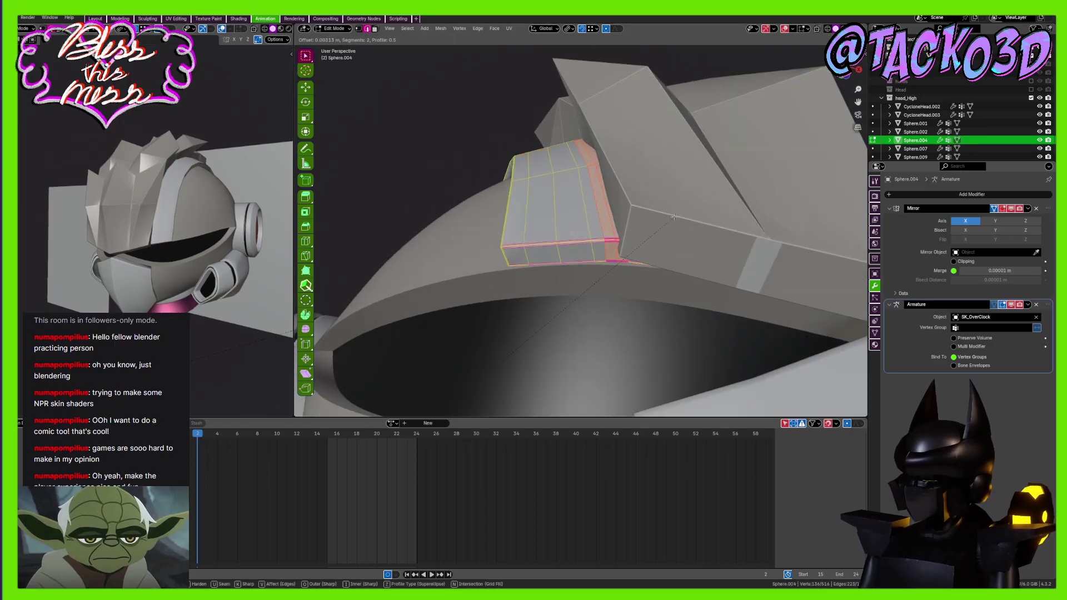
pyautogui.click(673, 217)
pyautogui.scroll(-8, 673, 217)
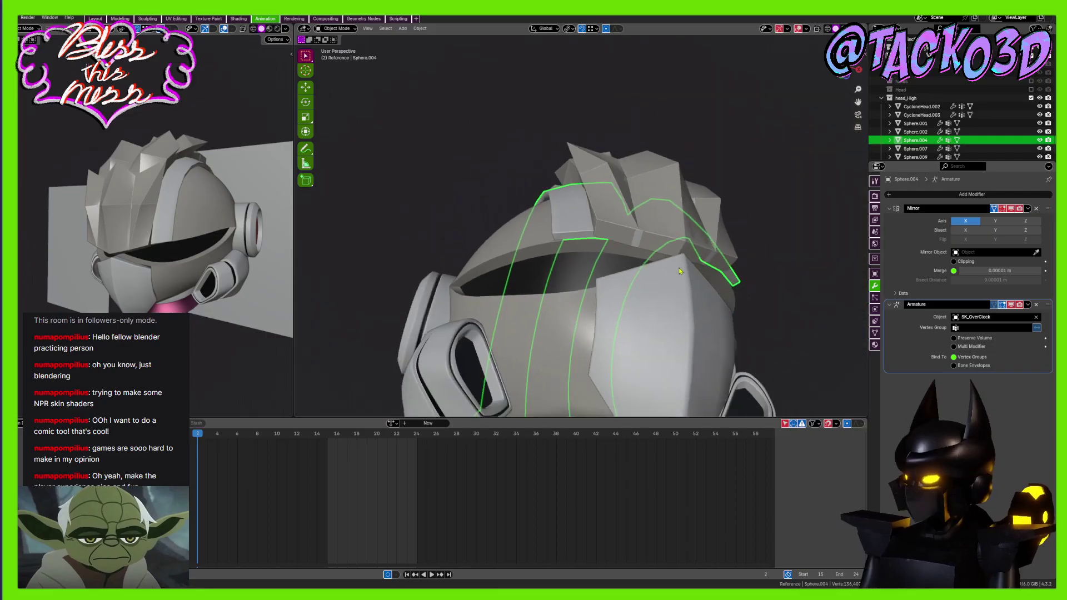
pyautogui.hotkey('ctrl', 's')
pyautogui.press('Tab')
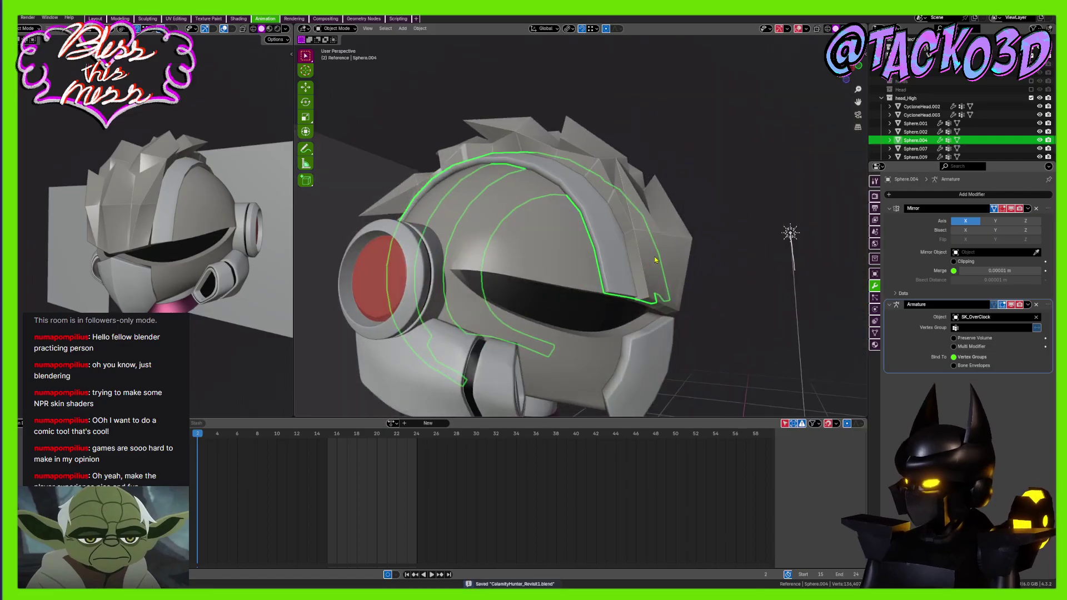
# Add a Subdivision modifier to the helmet band and deselect it
pyautogui.moveTo(640, 246); pyautogui.dragTo(698, 261, button='middle')
pyautogui.moveTo(648, 183); pyautogui.dragTo(617, 214, button='middle')
pyautogui.scroll(2, 691, 218)
pyautogui.click(935, 196)
pyautogui.click(935, 196)
pyautogui.click(919, 216)
pyautogui.scroll(-4, 686, 223)
pyautogui.click(771, 224)
pyautogui.scroll(-4, 771, 224)
pyautogui.moveTo(771, 224); pyautogui.dragTo(643, 193, button='middle')
pyautogui.scroll(4, 643, 208)
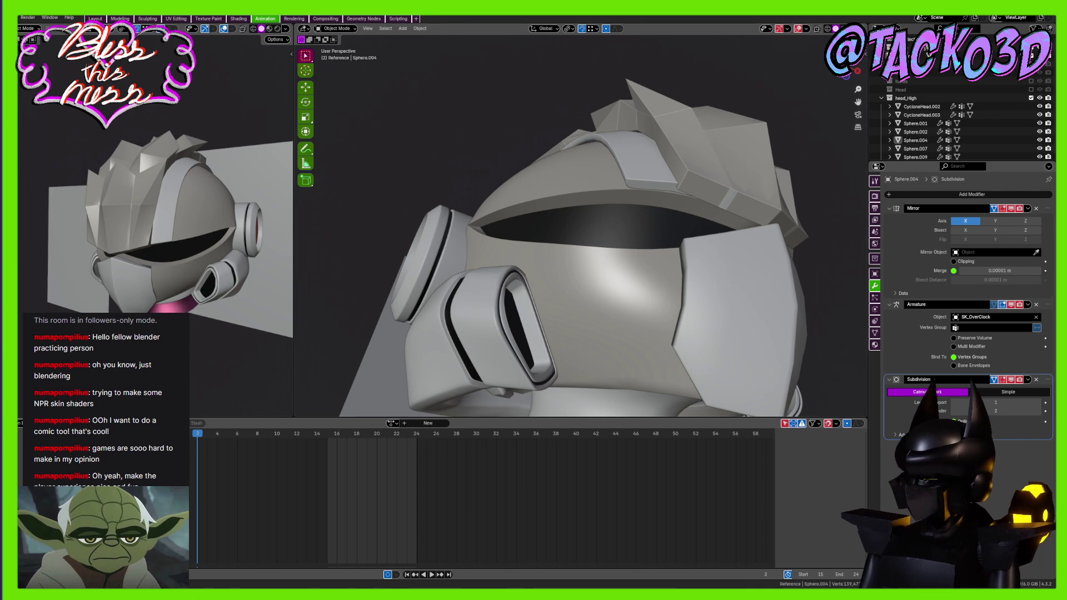
# Open the helmet shell Sphere.001 for mesh editing and bevel the border edges of the visor opening slightly with two segments
pyautogui.scroll(-3, 605, 214)
pyautogui.moveTo(605, 214); pyautogui.dragTo(622, 194, button='middle')
pyautogui.click(629, 280)
pyautogui.scroll(4, 605, 266)
pyautogui.press('Tab')
pyautogui.scroll(3, 641, 224)
pyautogui.scroll(-3, 745, 231)
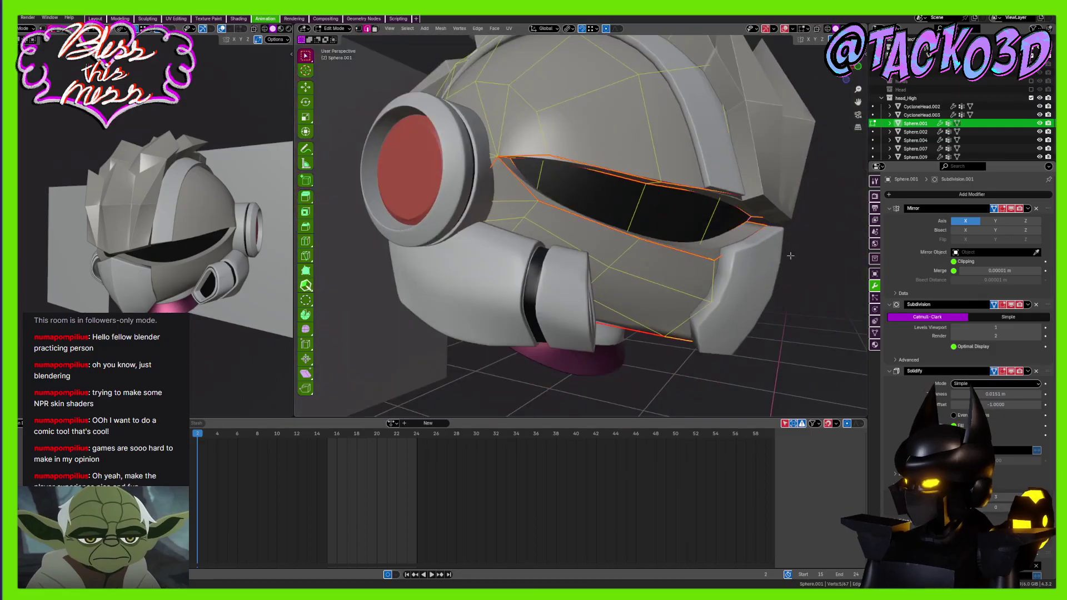
pyautogui.moveTo(790, 259); pyautogui.dragTo(689, 264, button='middle')
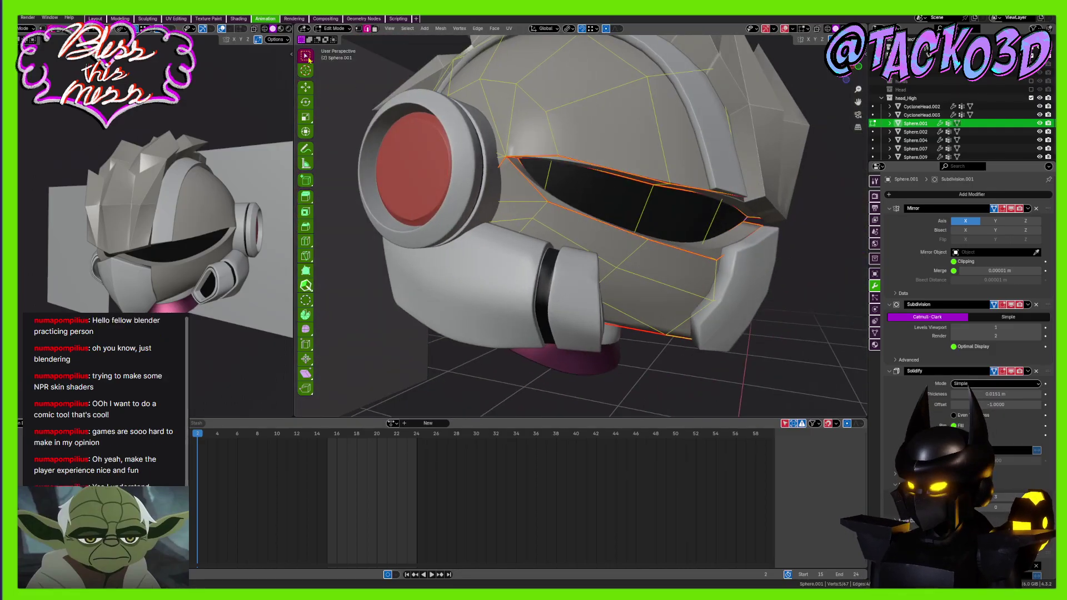
pyautogui.moveTo(641, 172); pyautogui.dragTo(709, 278, button='middle')
pyautogui.scroll(1, 665, 273)
pyautogui.hotkey('ctrl', 'b')
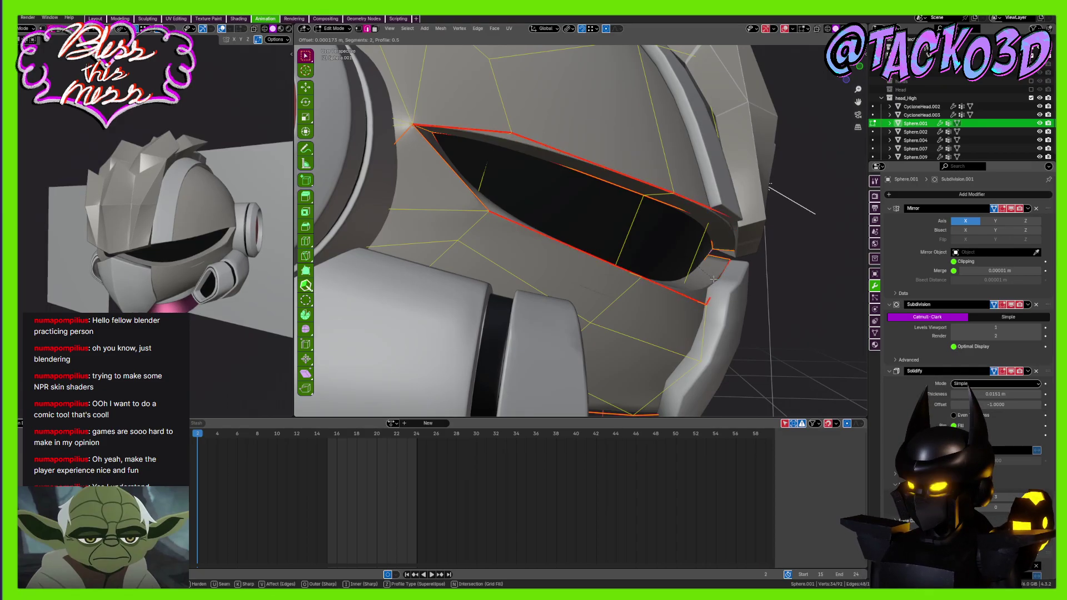
pyautogui.click(714, 277)
# Save the file and compare the helmet shell's visor opening in Edit Mode and Object Mode
pyautogui.press('Tab')
pyautogui.moveTo(713, 276); pyautogui.dragTo(737, 236, button='middle')
pyautogui.scroll(-3, 638, 238)
pyautogui.hotkey('ctrl', 's')
pyautogui.press('Tab')
pyautogui.scroll(3, 713, 166)
pyautogui.press('Tab')
pyautogui.moveTo(734, 289); pyautogui.dragTo(665, 172, button='middle')
pyautogui.press('Tab')
pyautogui.scroll(-4, 665, 172)
pyautogui.press('Tab')
# Apply the Mirror, first Subdivision and Solidify modifiers on the helmet shell
pyautogui.moveTo(619, 319); pyautogui.dragTo(673, 298, button='middle')
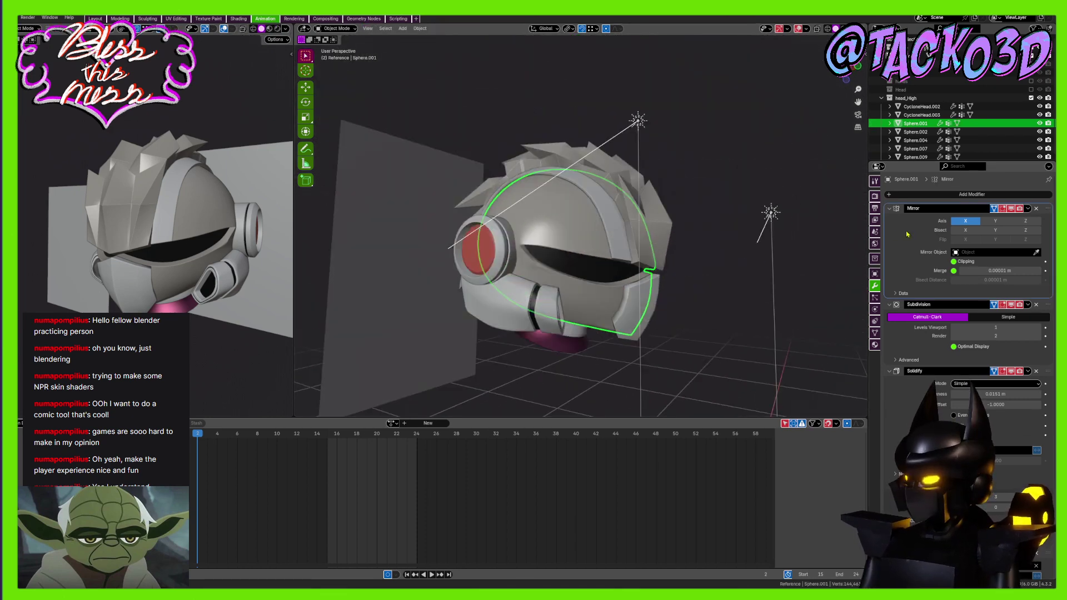
pyautogui.hotkey('ctrl', 'a')
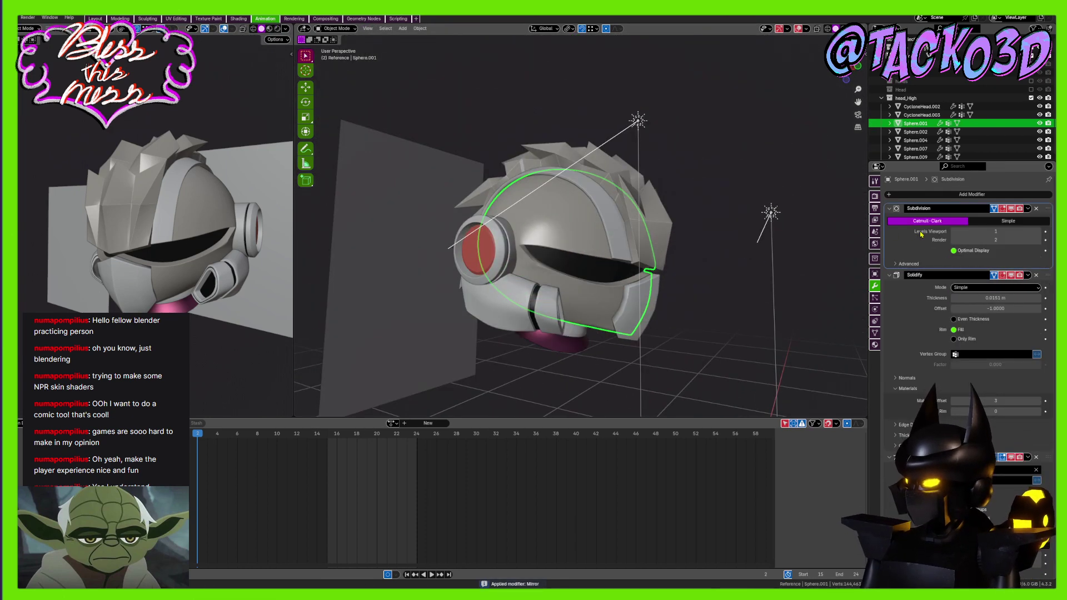
pyautogui.hotkey('ctrl', 'a')
pyautogui.hotkey('ctrl', 'a')
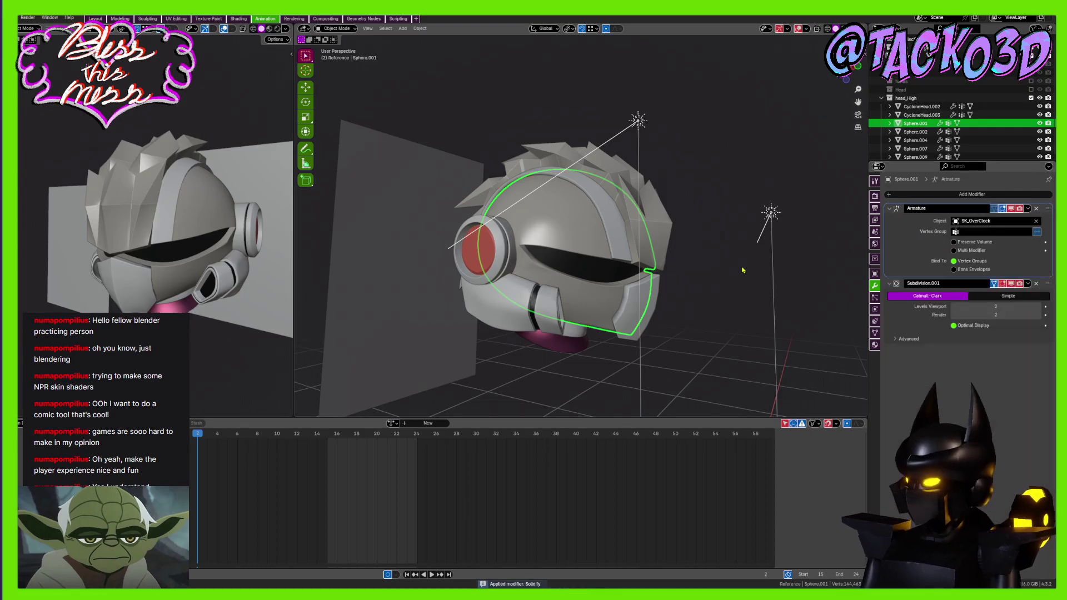
# In X-ray front view, delete the shell faces right of the centre line, including the leftover strip at the crown
pyautogui.press('Tab')
pyautogui.moveTo(828, 114); pyautogui.dragTo(766, 63, button='middle')
pyautogui.click(814, 29)
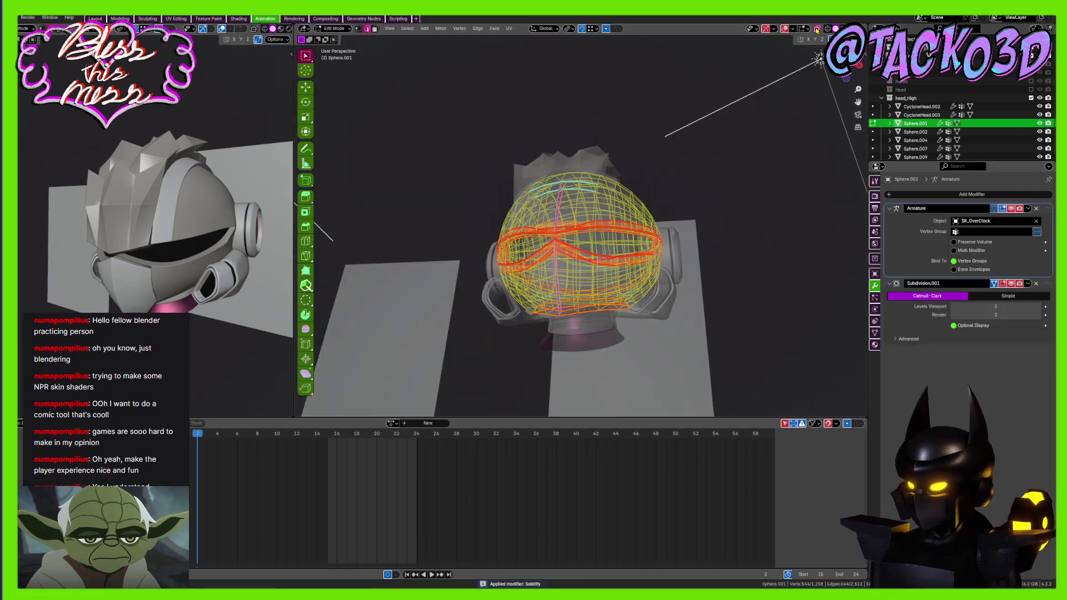
pyautogui.scroll(3, 591, 212)
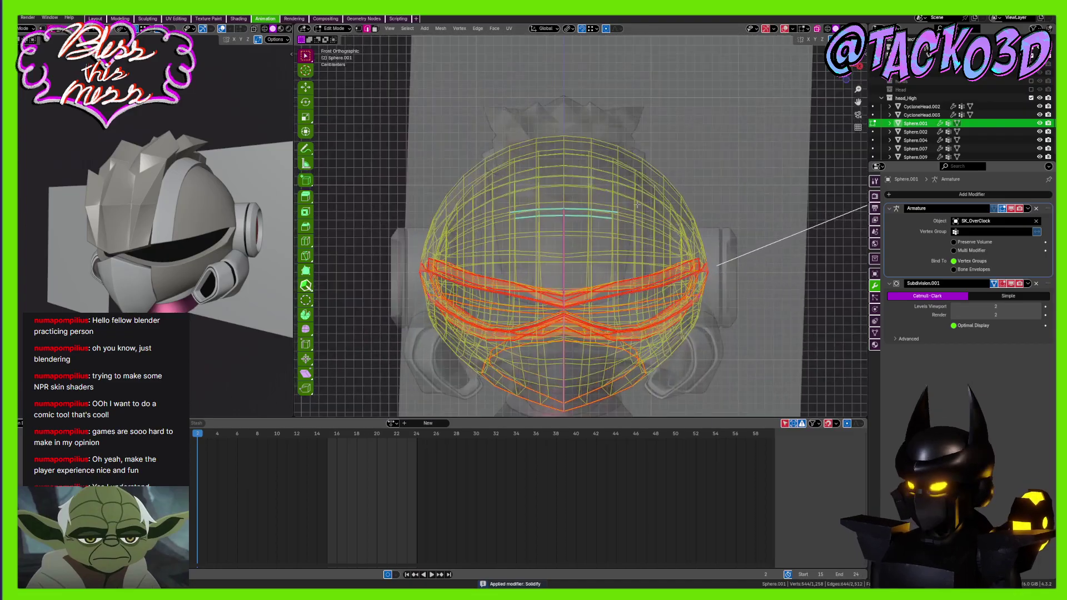
pyautogui.press('3')
pyautogui.keyDown('shift'); pyautogui.moveTo(689, 183); pyautogui.dragTo(683, 99, button='middle'); pyautogui.keyUp('shift')
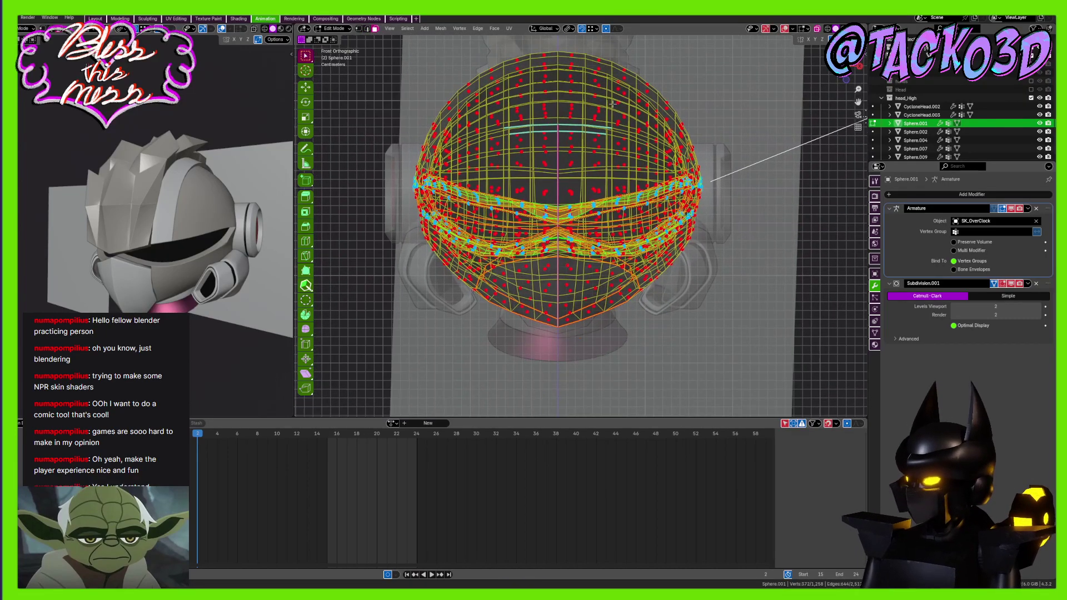
pyautogui.moveTo(769, 63); pyautogui.dragTo(555, 395)
pyautogui.press('x')
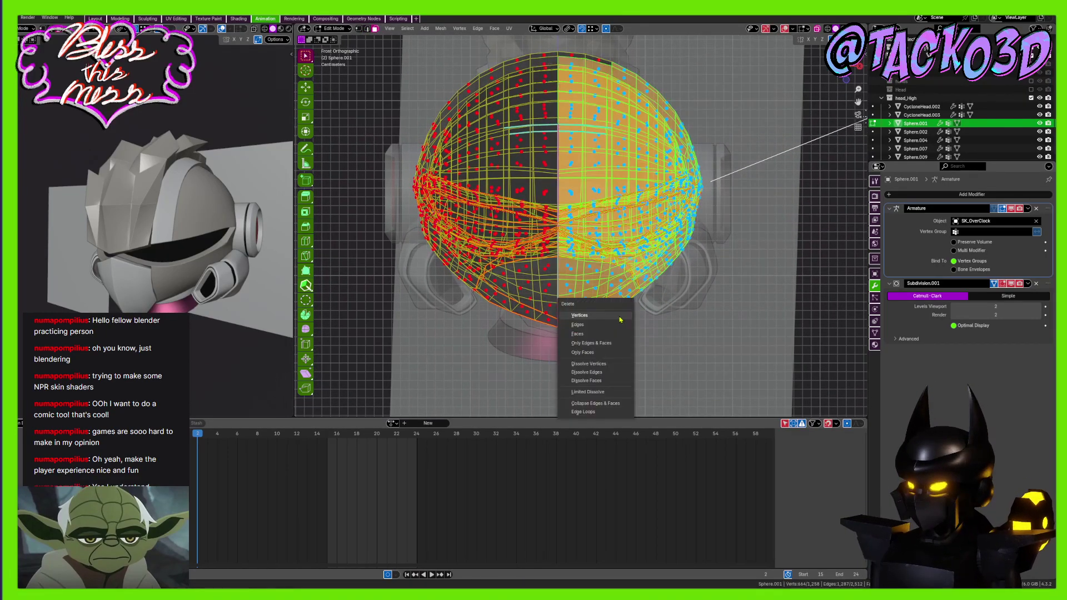
pyautogui.click(592, 338)
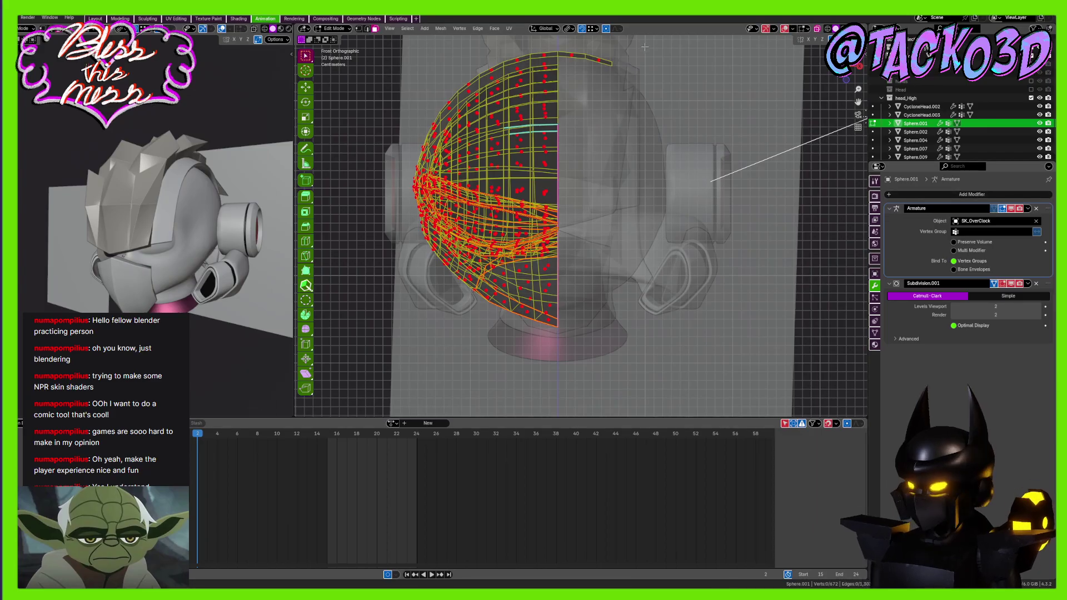
pyautogui.moveTo(570, 105); pyautogui.dragTo(569, 105)
pyautogui.press('x')
pyautogui.click(588, 159)
# Add an X-axis Mirror modifier to the helmet shell, place it first in the stack, and enable Clipping
pyautogui.click(899, 194)
pyautogui.click(898, 196)
pyautogui.click(901, 226)
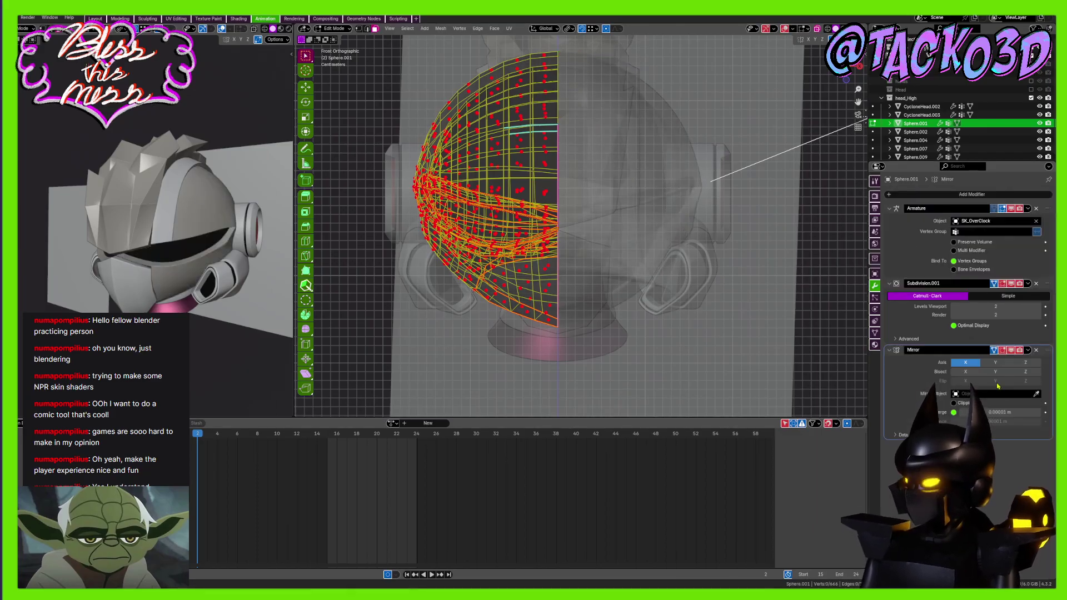
pyautogui.moveTo(1047, 351); pyautogui.dragTo(1046, 209)
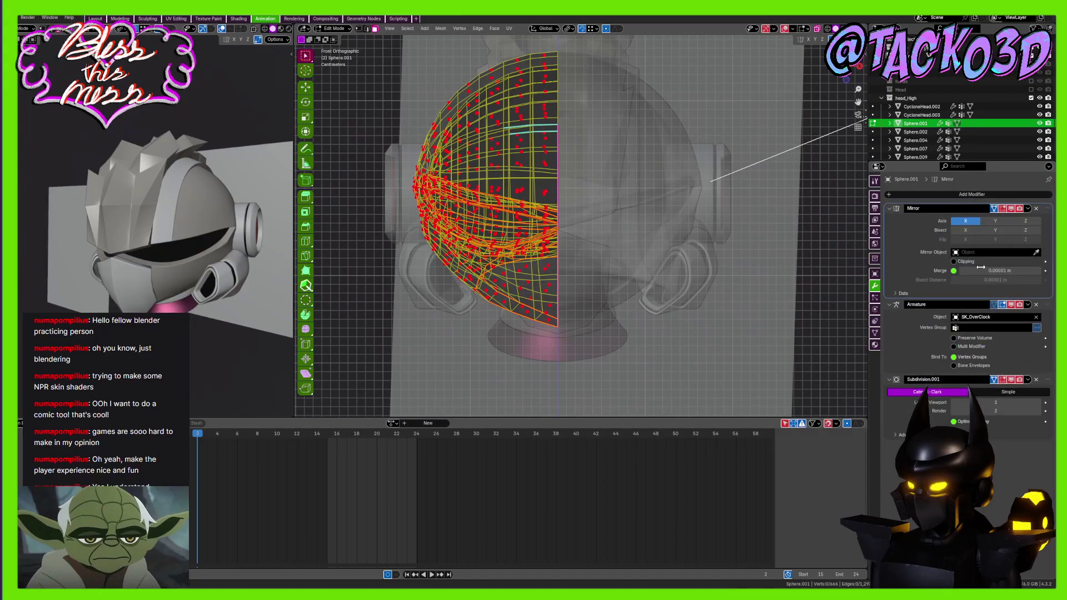
pyautogui.click(963, 262)
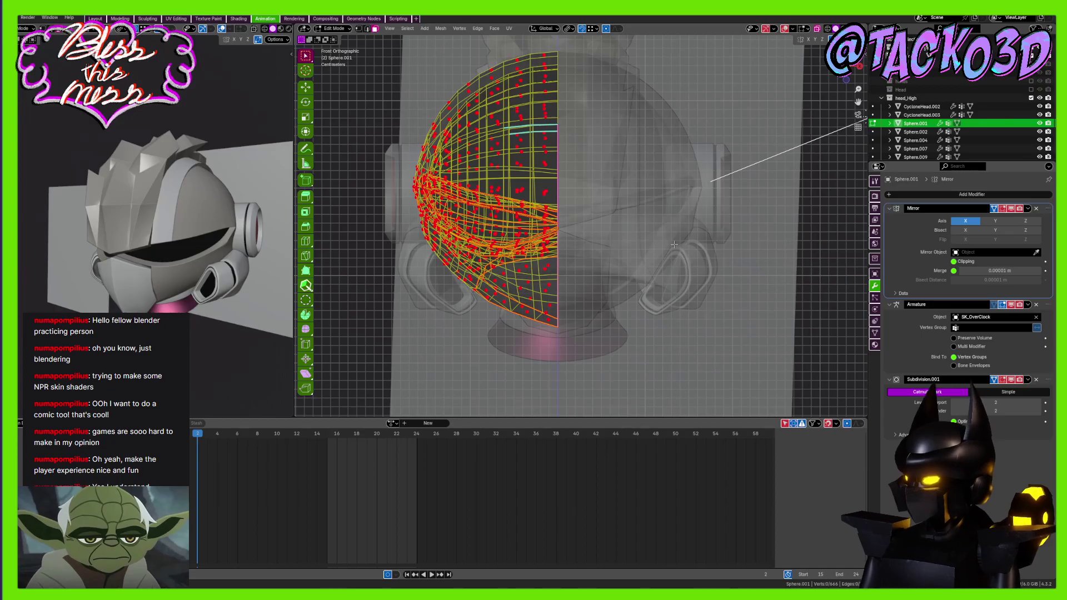
# Turn off X-ray, return the helmet shell to Object Mode, and save the file
pyautogui.hotkey('alt', 'z')
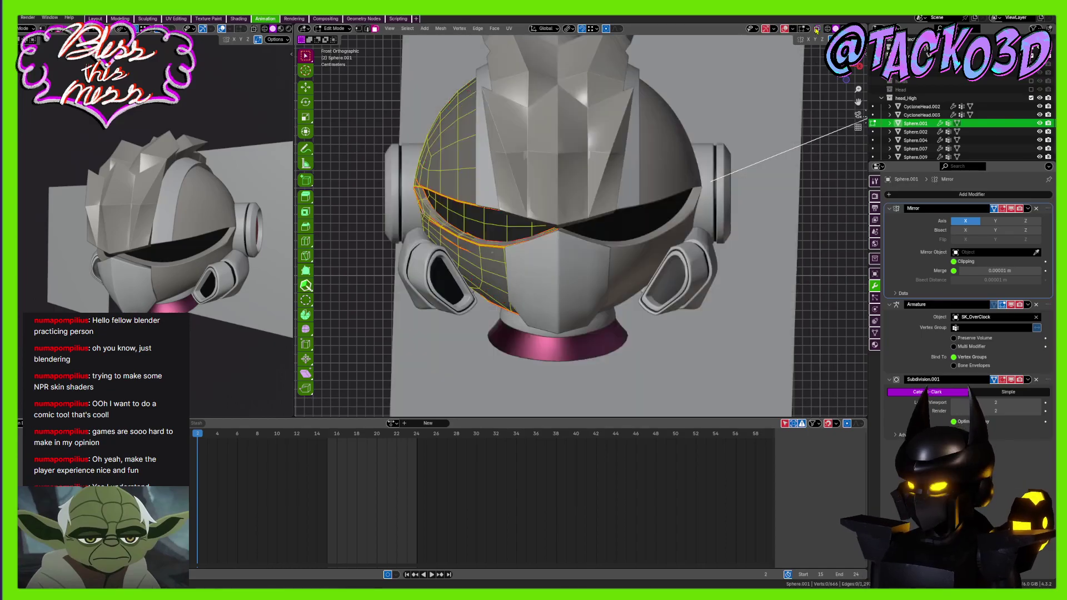
pyautogui.press('Tab')
pyautogui.scroll(-7, 595, 261)
pyautogui.moveTo(589, 263); pyautogui.dragTo(620, 259, button='middle')
pyautogui.hotkey('ctrl', 's')
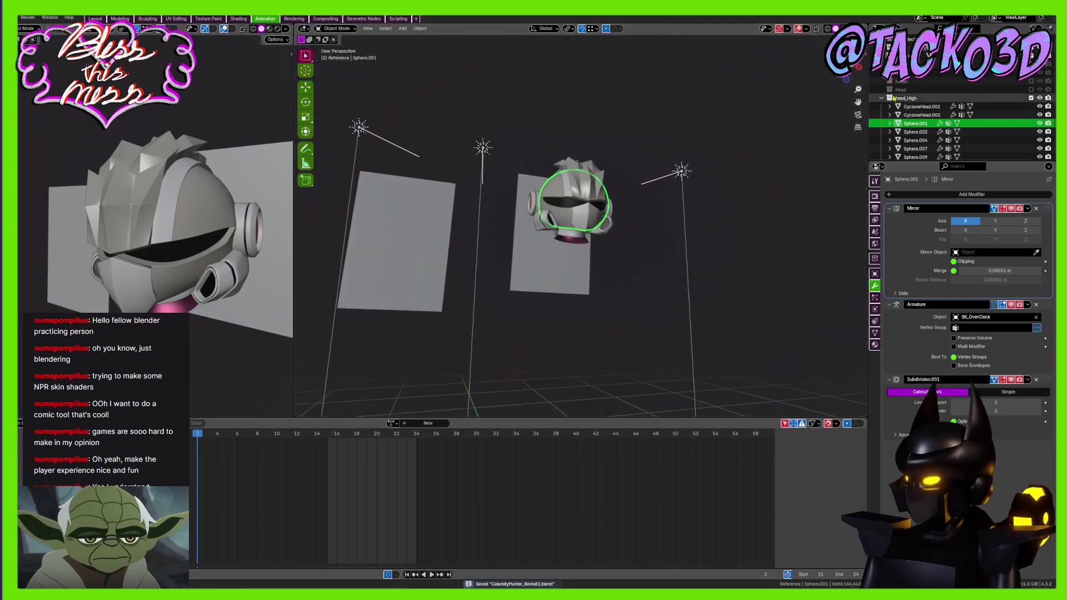
pyautogui.moveTo(783, 105); pyautogui.dragTo(761, 150, button='middle')
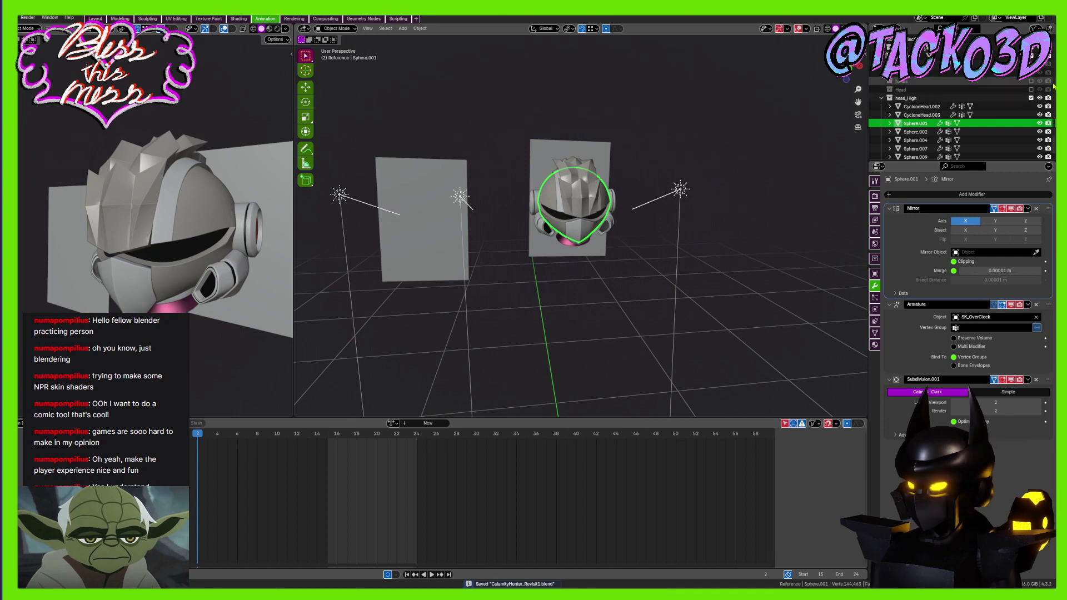
# Re-enable the torso, legs and hands collections so the full character is shown, and save the file
pyautogui.click(1030, 89)
pyautogui.click(1031, 82)
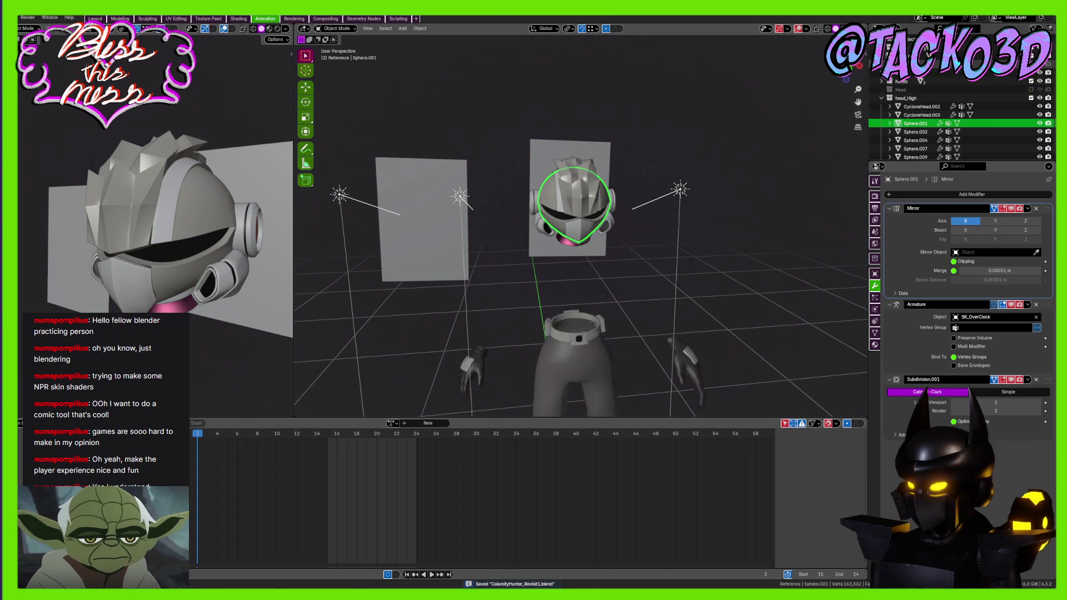
pyautogui.click(1031, 65)
pyautogui.keyDown('shift'); pyautogui.moveTo(598, 362); pyautogui.dragTo(614, 288, button='middle'); pyautogui.keyUp('shift')
pyautogui.hotkey('ctrl', 's')
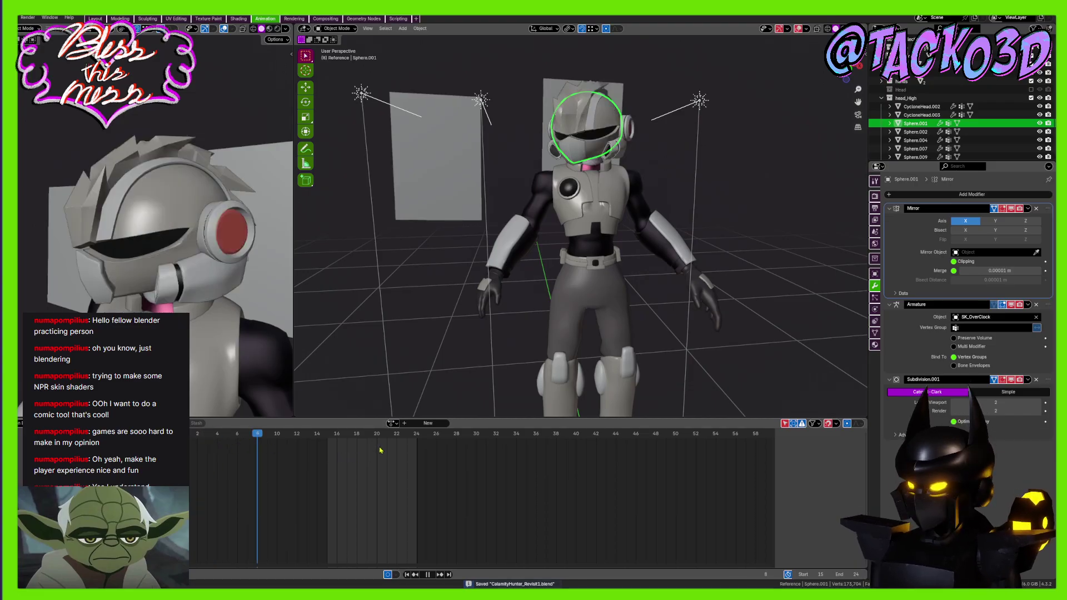
# Stop playback, go to frames 27 and 35, and examine the posed character, using Material Preview shading in the side viewport
pyautogui.press('space')
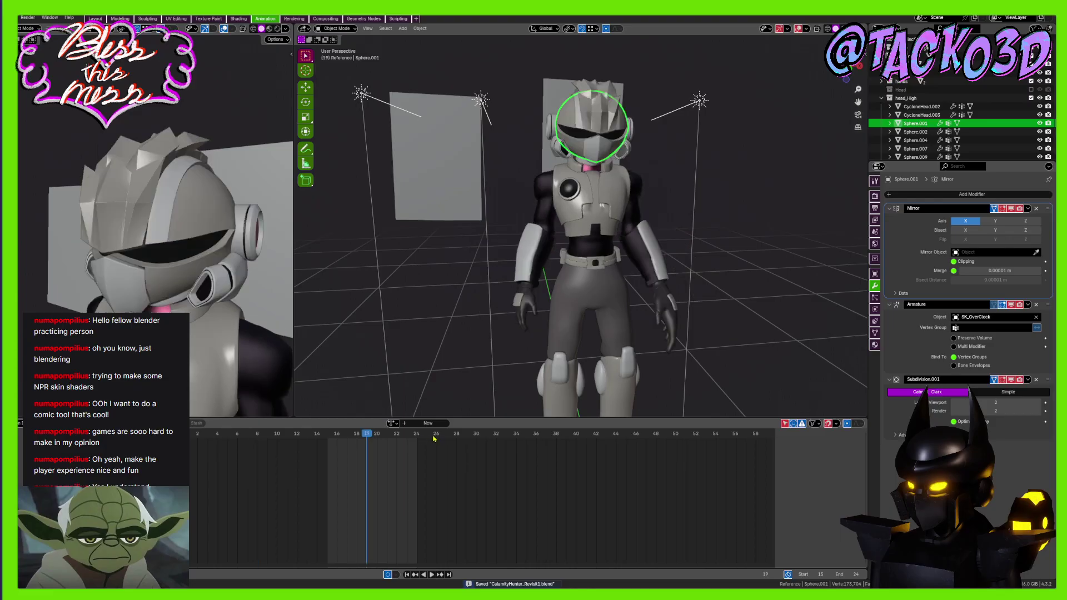
pyautogui.click(445, 437)
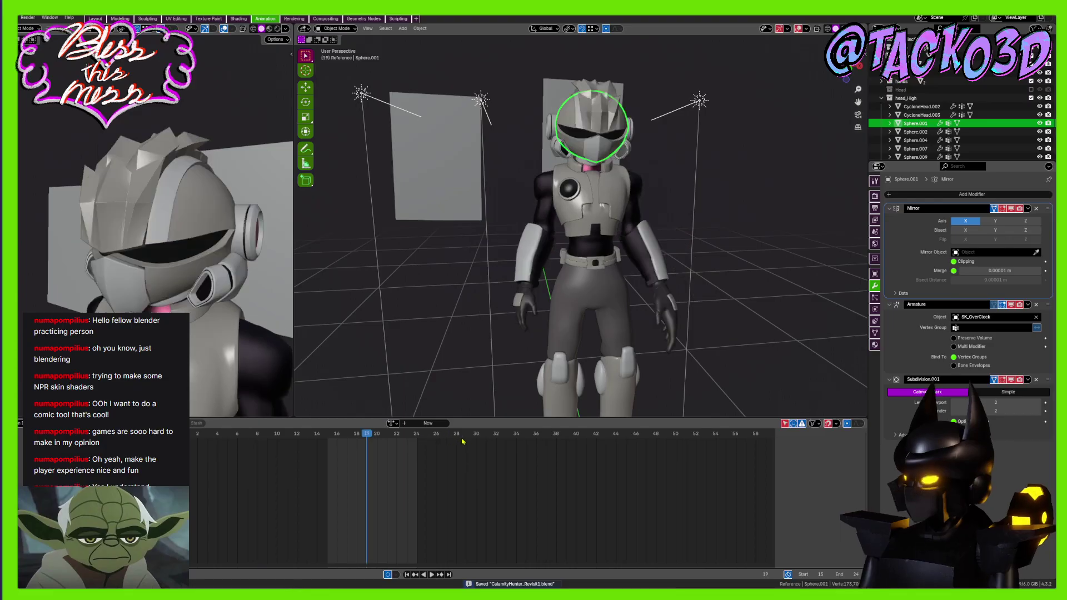
pyautogui.moveTo(549, 294); pyautogui.dragTo(486, 444, button='middle')
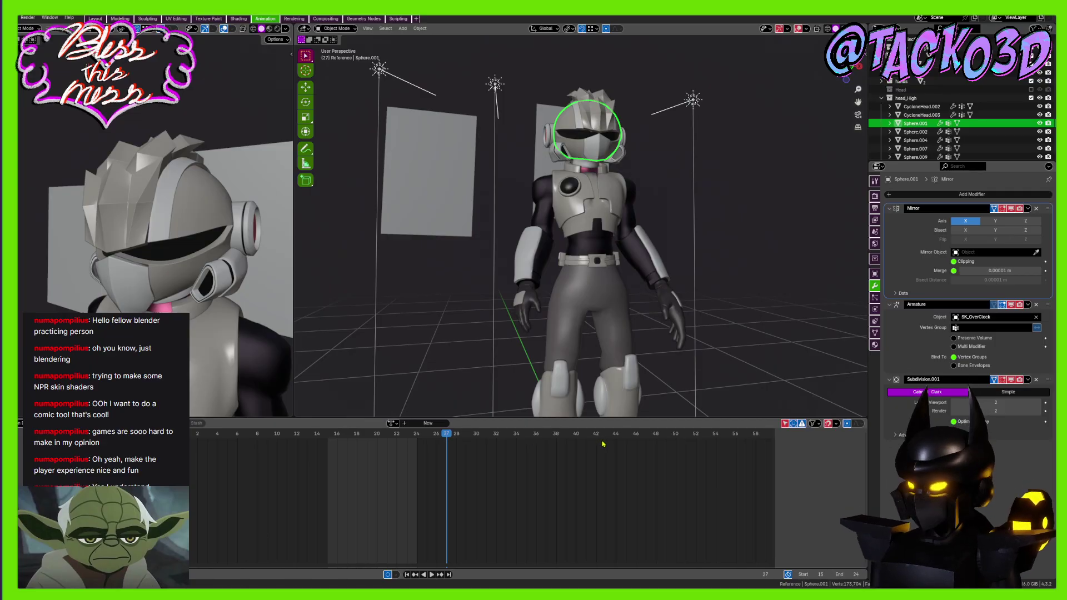
pyautogui.click(526, 439)
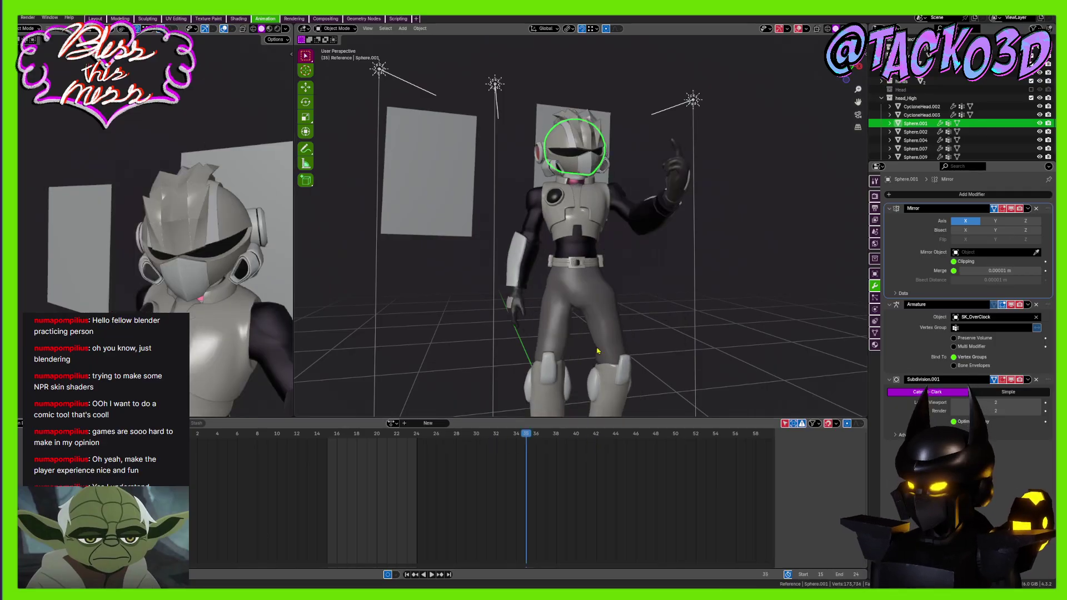
pyautogui.moveTo(622, 339); pyautogui.dragTo(575, 355, button='middle')
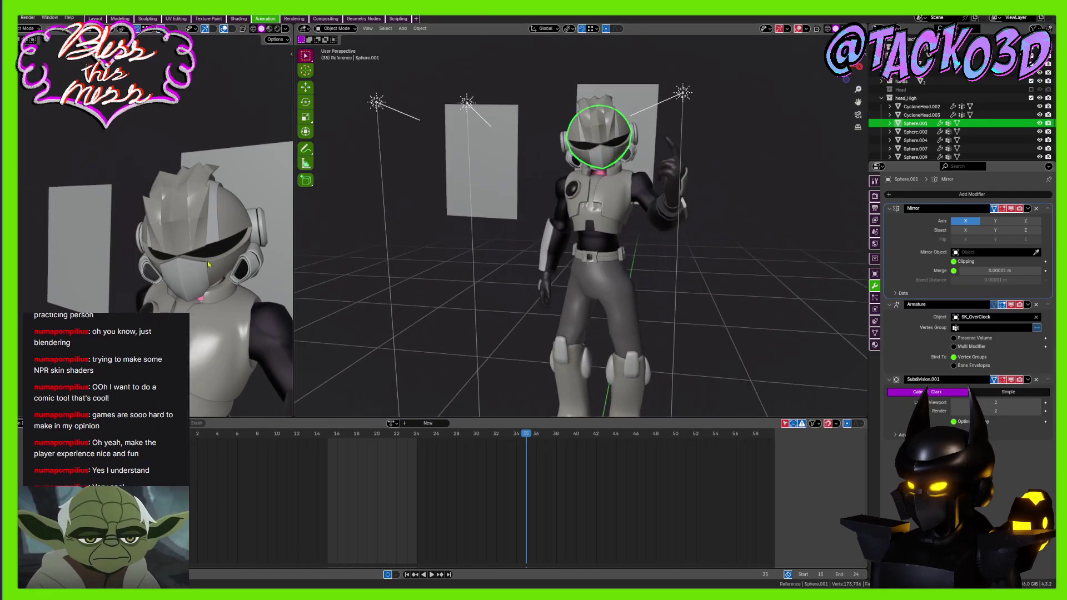
pyautogui.keyDown('shift'); pyautogui.moveTo(236, 339); pyautogui.dragTo(266, 251, button='middle'); pyautogui.keyUp('shift')
pyautogui.scroll(-3, 205, 269)
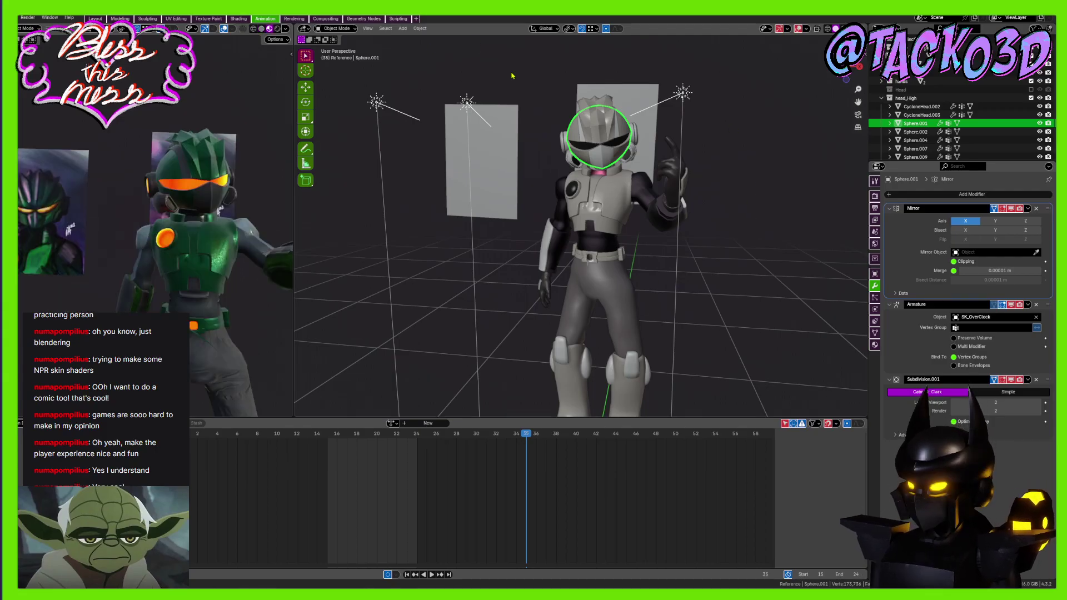
pyautogui.moveTo(207, 221); pyautogui.dragTo(183, 249, button='middle')
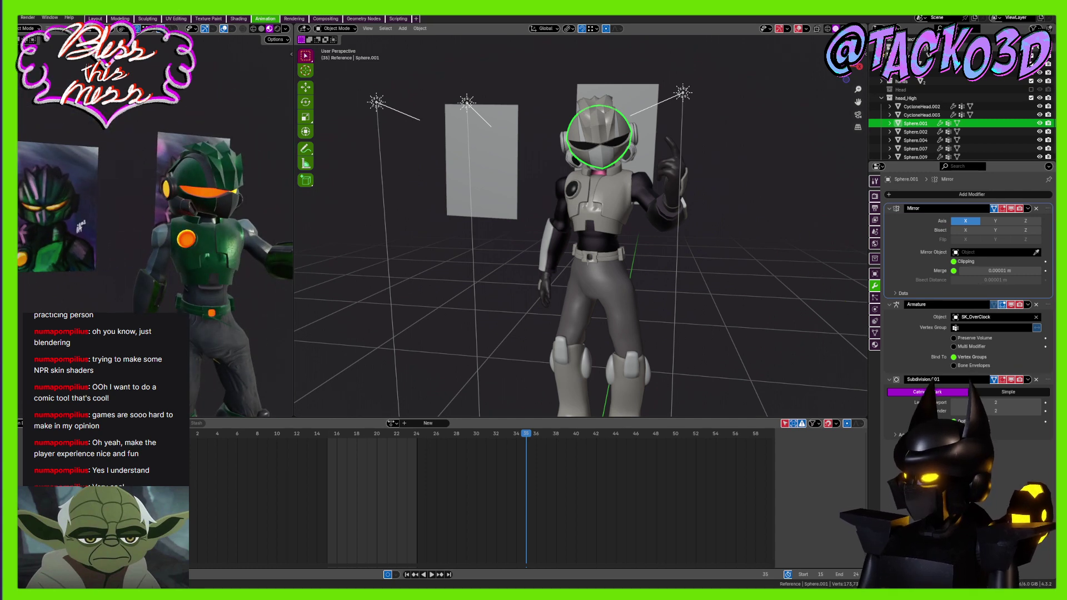
# Unhide the older character mesh in the Reference collection and frame both characters side by side for comparison
pyautogui.click(885, 42)
pyautogui.click(888, 48)
pyautogui.click(883, 49)
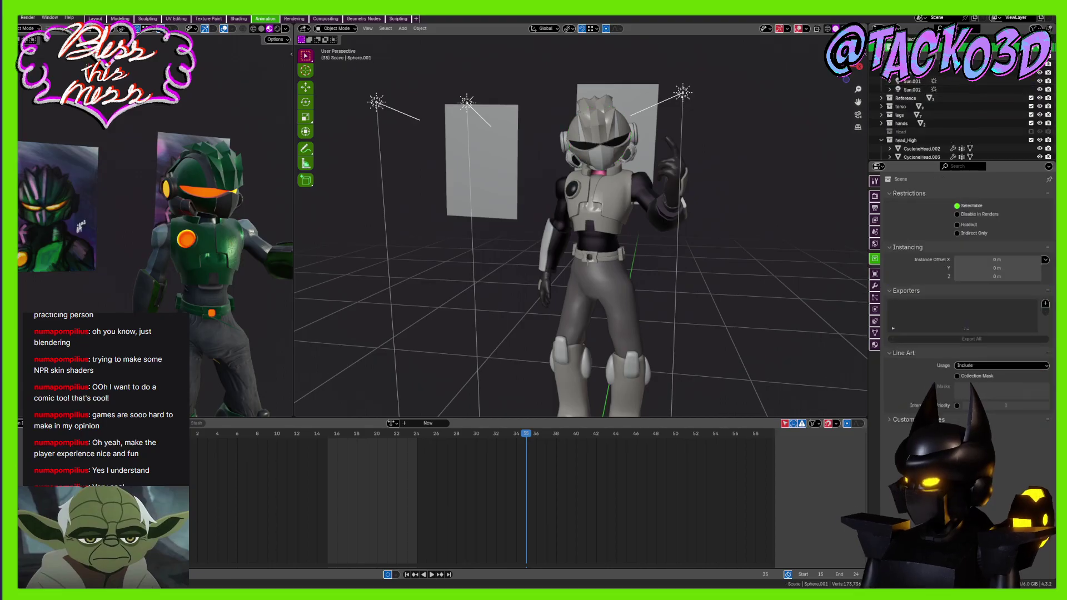
pyautogui.click(881, 48)
pyautogui.click(905, 56)
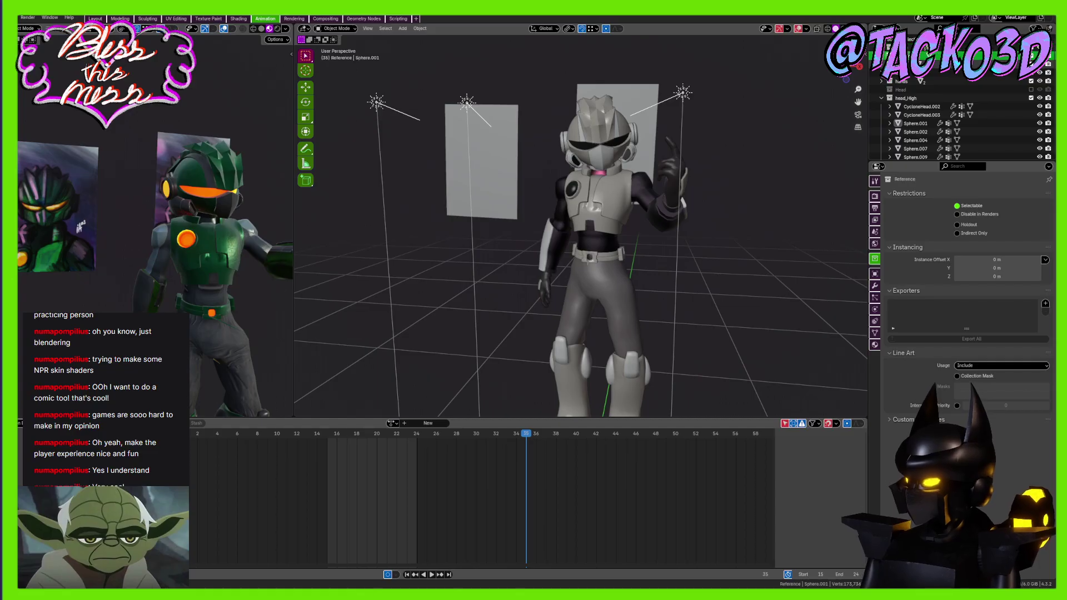
pyautogui.scroll(3, 1019, 88)
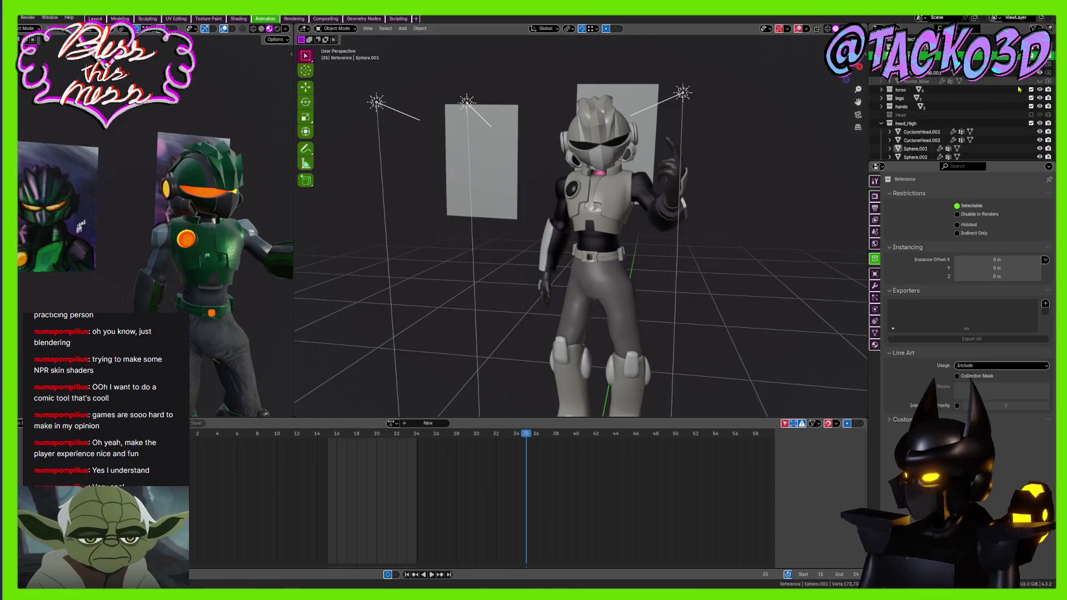
pyautogui.click(1039, 81)
pyautogui.keyDown('shift'); pyautogui.moveTo(687, 157); pyautogui.dragTo(782, 116, button='middle'); pyautogui.keyUp('shift')
pyautogui.scroll(-2, 699, 200)
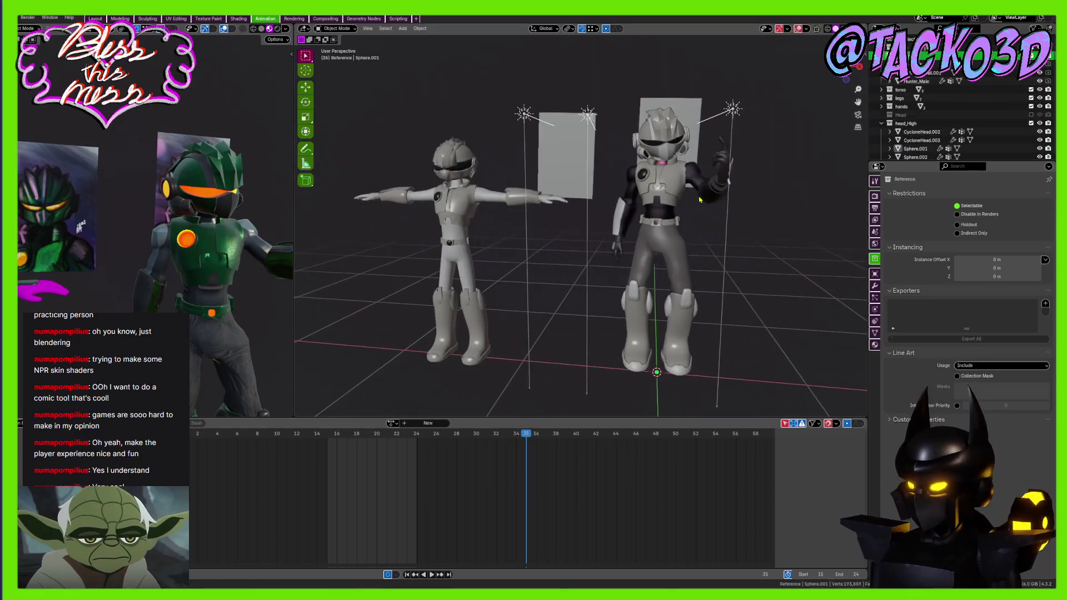
pyautogui.keyDown('shift'); pyautogui.moveTo(700, 200); pyautogui.dragTo(707, 197, button='middle'); pyautogui.keyUp('shift')
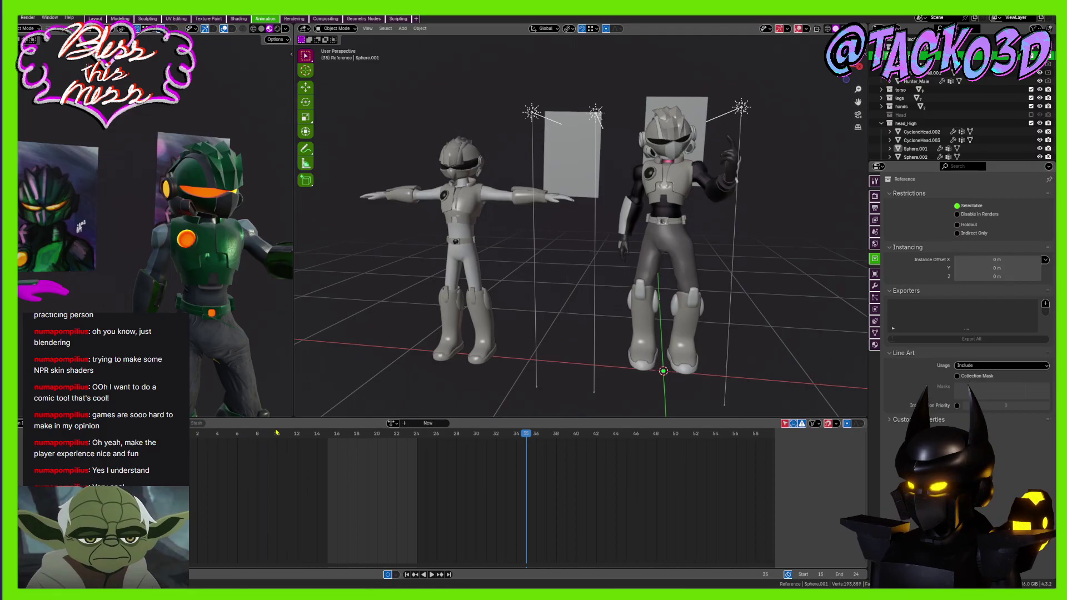
# Play the animation briefly, return to the first frame, and set the side viewport back to Solid shading
pyautogui.press('space')
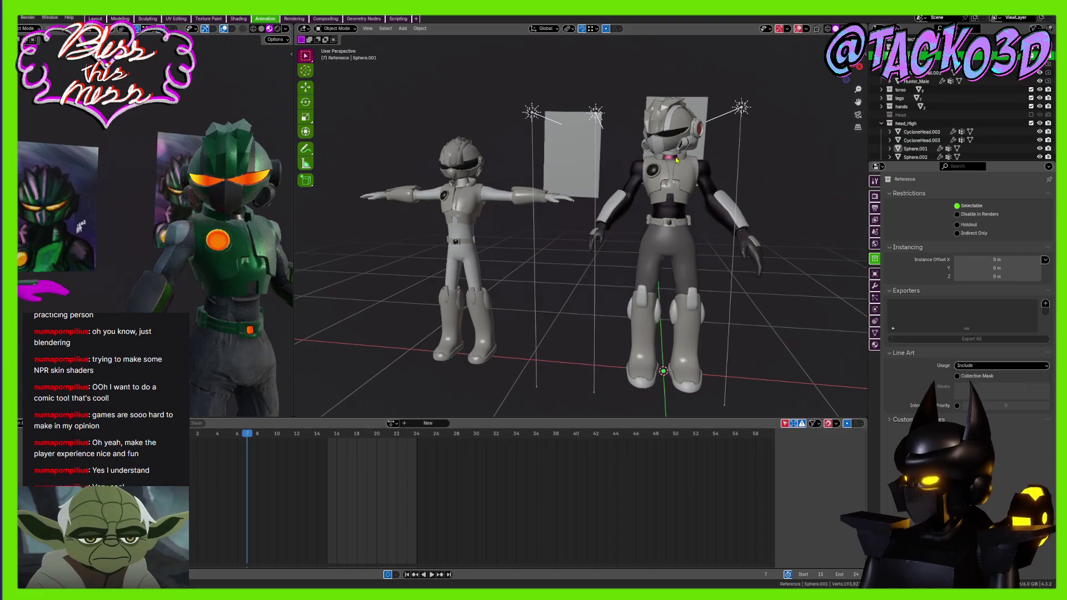
pyautogui.press('space')
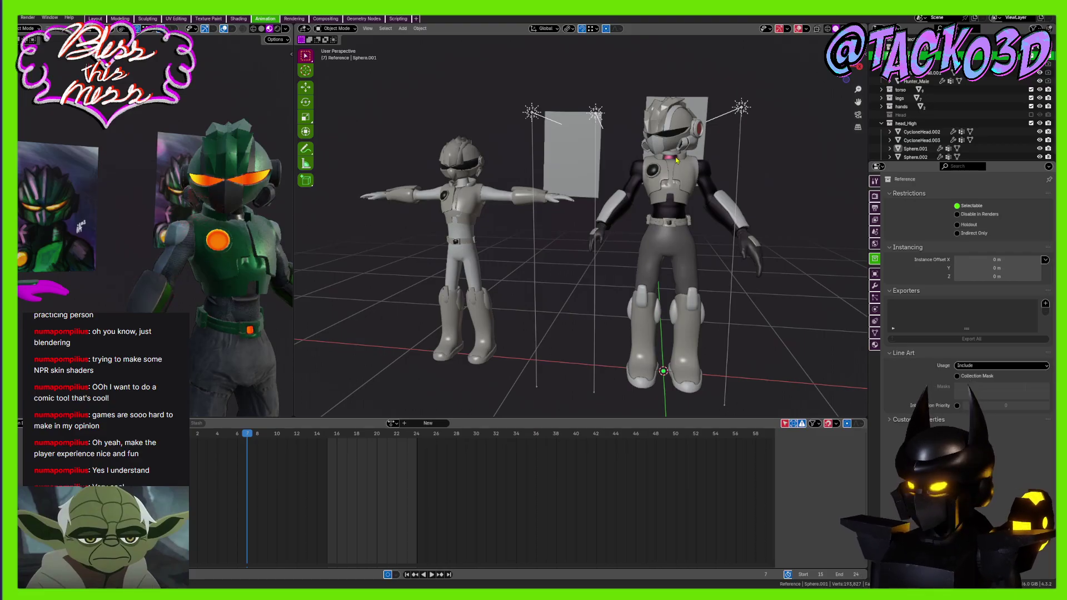
pyautogui.hotkey('shift', 'Left')
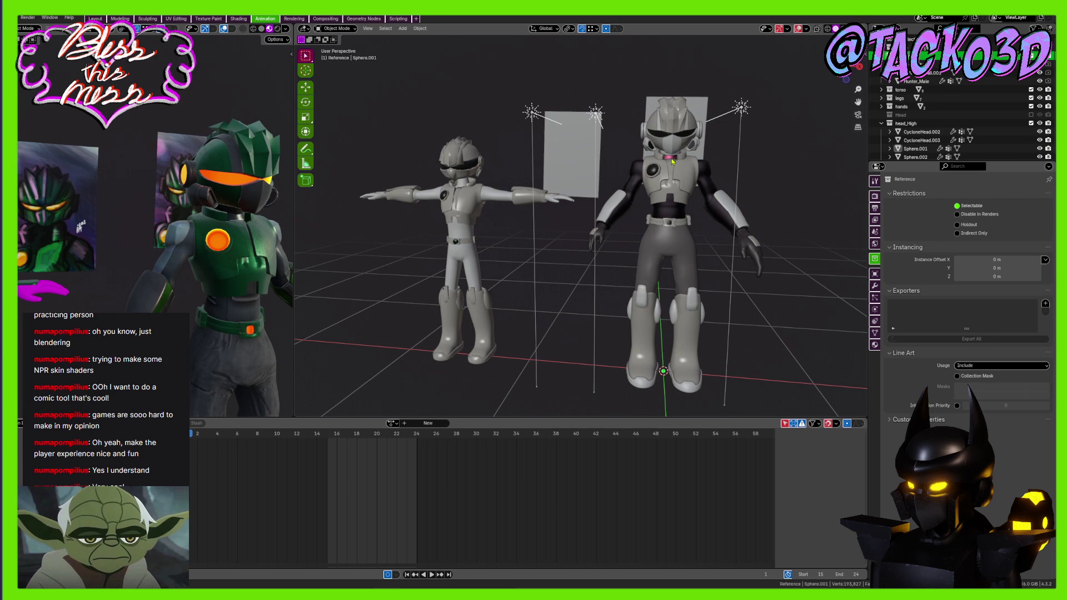
pyautogui.click(261, 29)
pyautogui.scroll(-4, 380, 236)
pyautogui.moveTo(425, 258); pyautogui.dragTo(473, 255, button='middle')
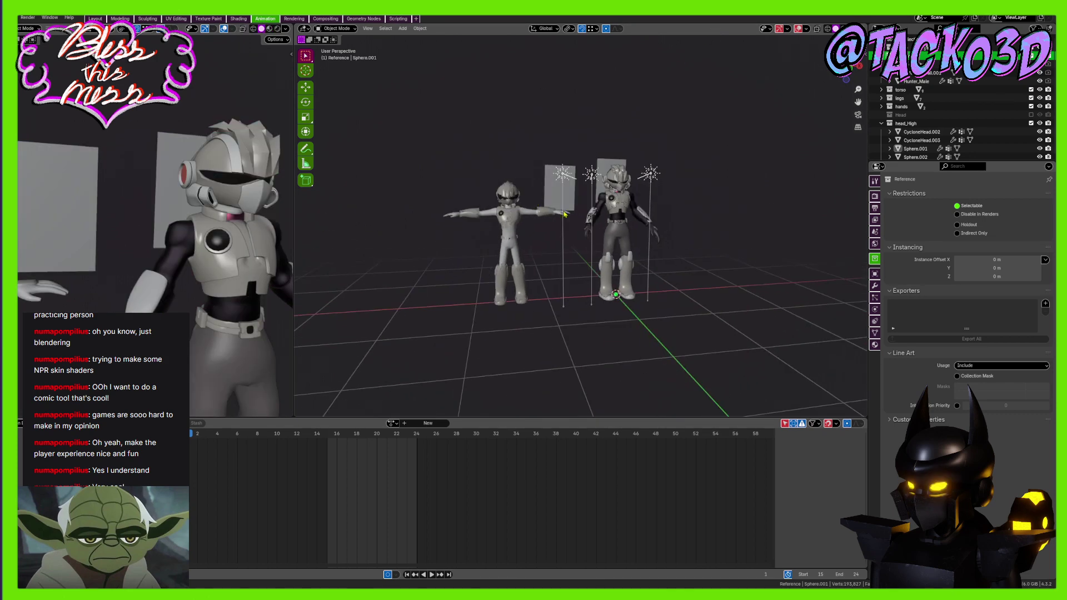
# Exclude the torso, legs and hands collections so only the new character's head remains beside the older model
pyautogui.scroll(7, 627, 262)
pyautogui.keyDown('shift'); pyautogui.moveTo(644, 242); pyautogui.dragTo(624, 139, button='middle'); pyautogui.keyUp('shift')
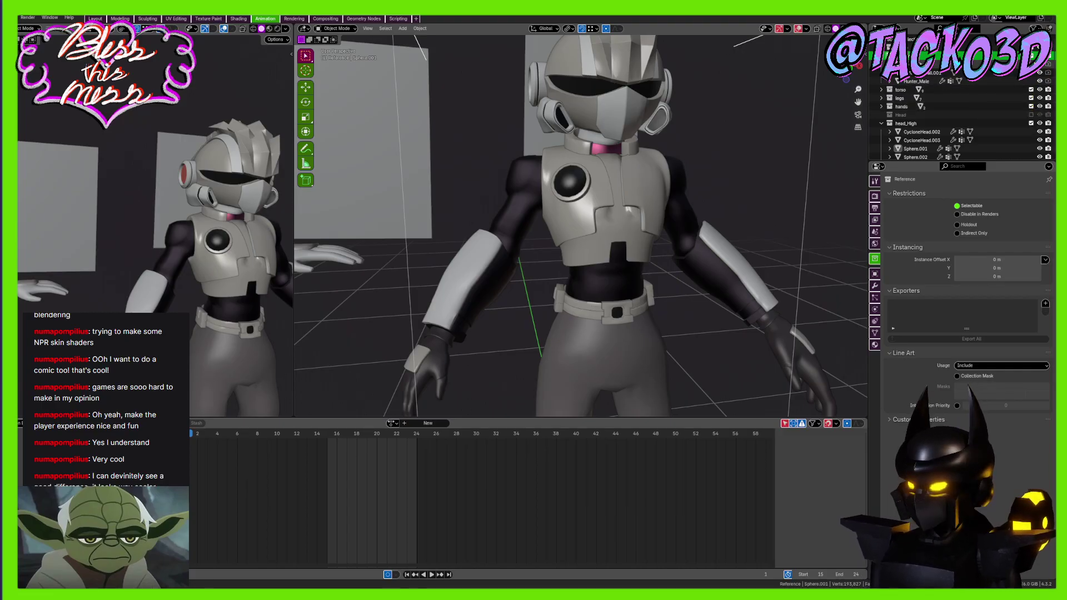
pyautogui.scroll(-2, 944, 120)
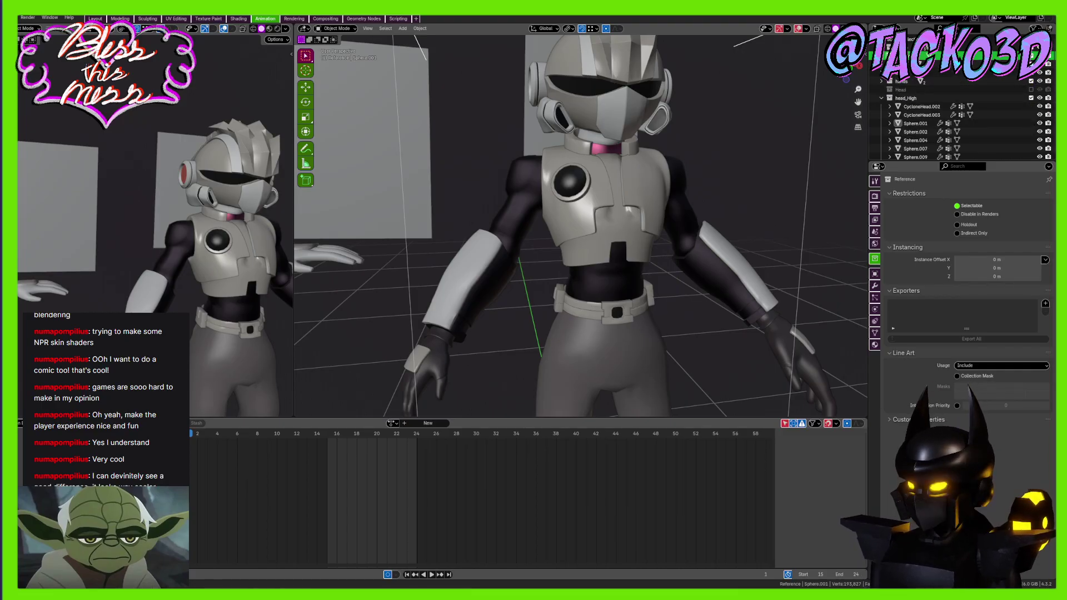
pyautogui.click(1030, 64)
pyautogui.click(1030, 73)
pyautogui.click(1030, 81)
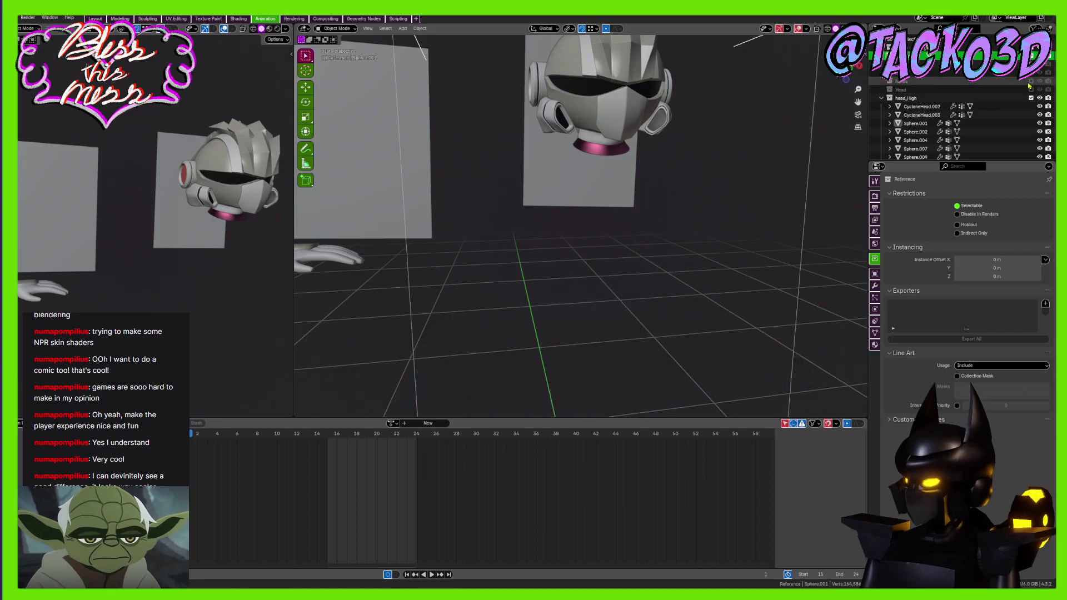
# Examine the older character's helmet up close and compare it with the new head
pyautogui.keyDown('shift'); pyautogui.moveTo(636, 180); pyautogui.dragTo(646, 285, button='middle'); pyautogui.keyUp('shift')
pyautogui.scroll(2, 649, 252)
pyautogui.scroll(-4, 649, 252)
pyautogui.scroll(-2, 655, 243)
pyautogui.scroll(3, 648, 236)
pyautogui.scroll(3, 603, 326)
pyautogui.scroll(-3, 620, 278)
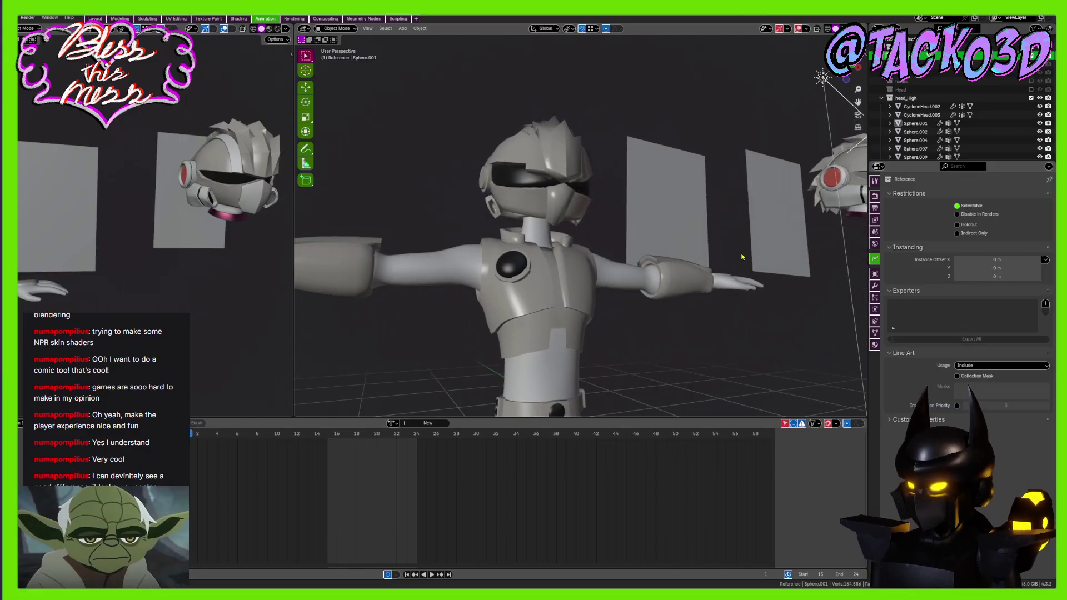
pyautogui.scroll(-5, 742, 256)
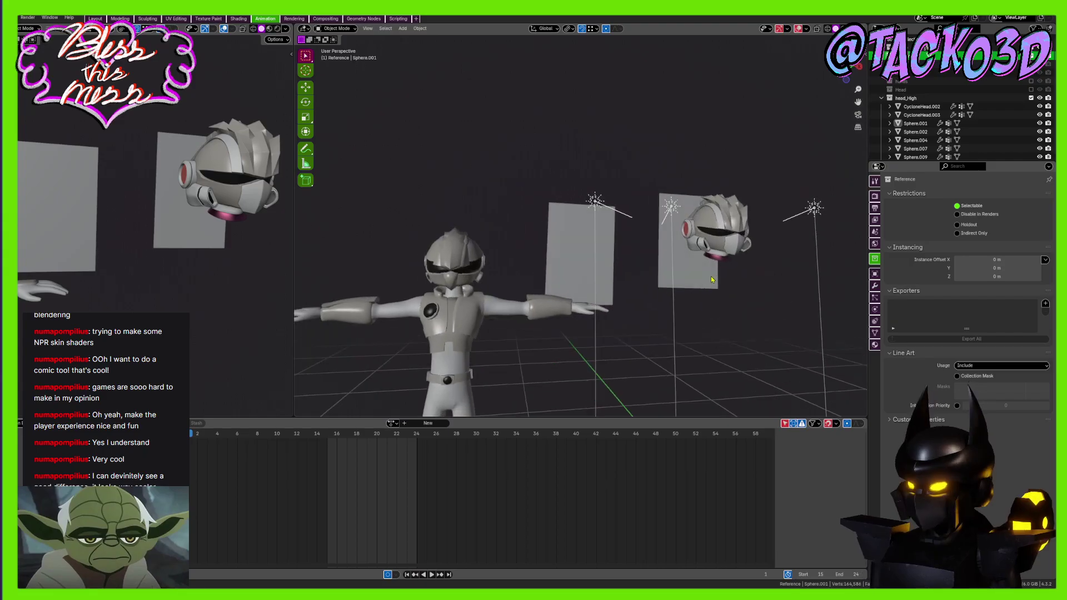
# Select the helmet shell and enter Edit Mode at its lower rim near the jaw corner
pyautogui.scroll(2, 595, 322)
pyautogui.keyDown('shift'); pyautogui.moveTo(713, 279); pyautogui.dragTo(581, 316, button='middle'); pyautogui.keyUp('shift')
pyautogui.keyDown('shift'); pyautogui.moveTo(580, 316); pyautogui.dragTo(651, 236, button='middle'); pyautogui.keyUp('shift')
pyautogui.scroll(4, 579, 251)
pyautogui.click(571, 237)
pyautogui.press('Tab')
pyautogui.scroll(3, 674, 234)
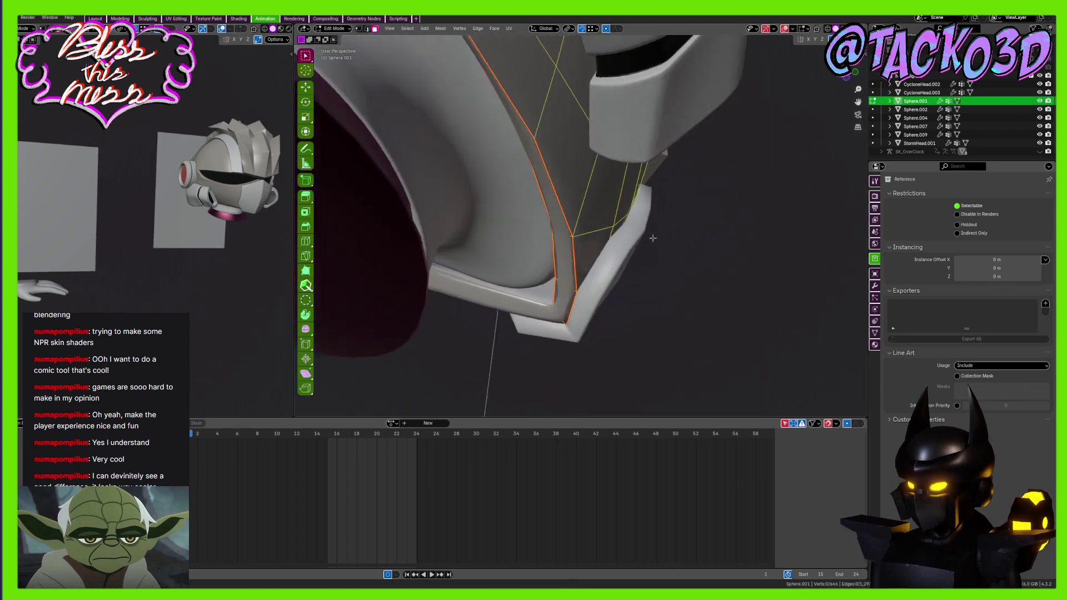
pyautogui.scroll(2, 583, 291)
pyautogui.moveTo(583, 290); pyautogui.dragTo(559, 213, button='middle')
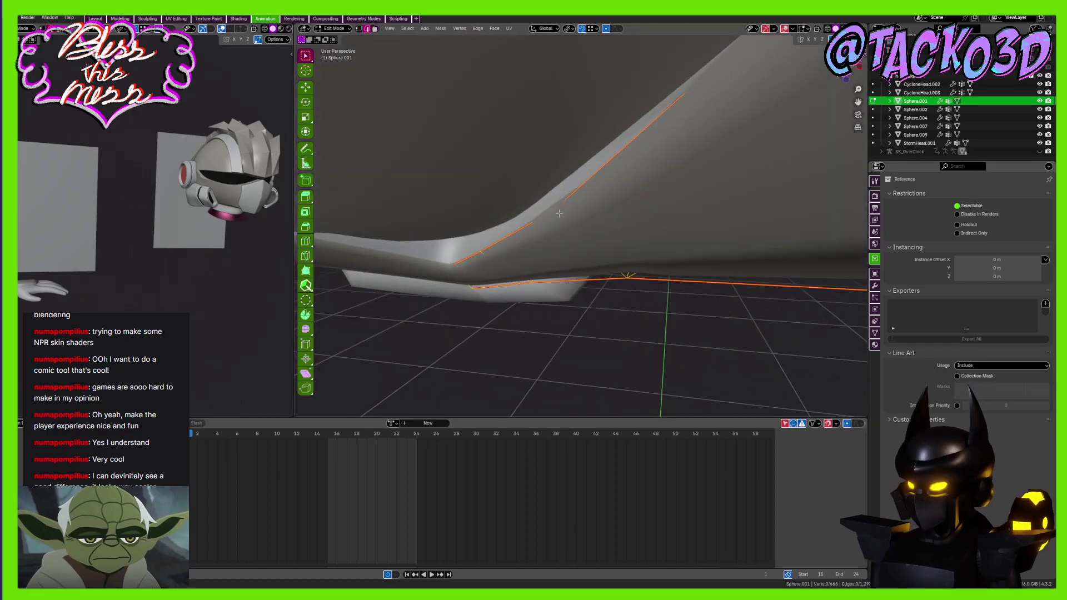
# With X-ray on, bevel the edges along the helmet shell's lower rim, then return to Object Mode with X-ray off
pyautogui.click(818, 29)
pyautogui.moveTo(701, 239); pyautogui.dragTo(639, 274, button='middle')
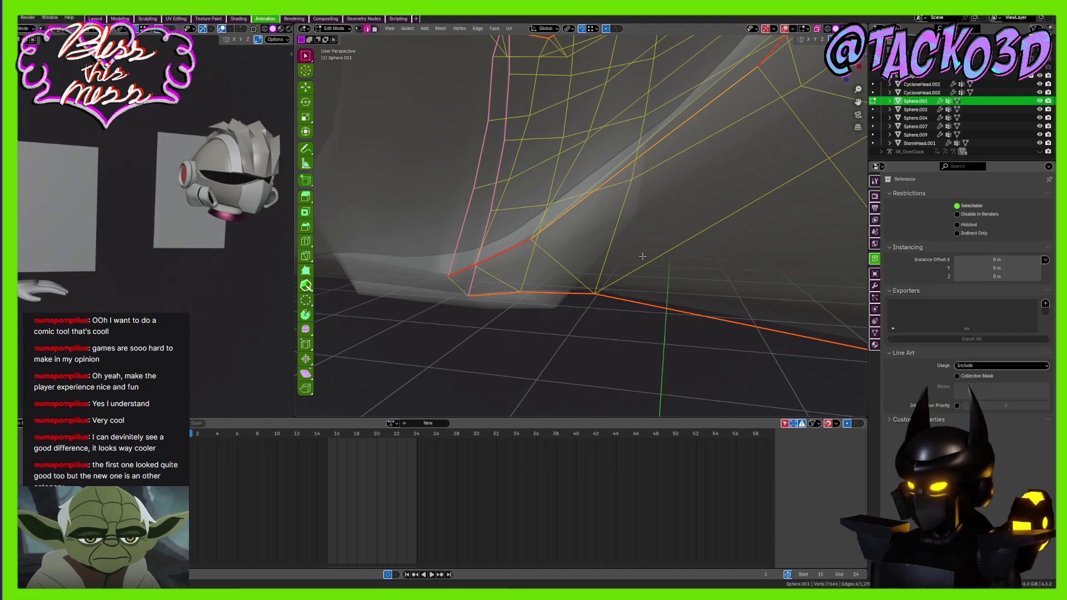
pyautogui.moveTo(686, 293); pyautogui.dragTo(567, 279, button='middle')
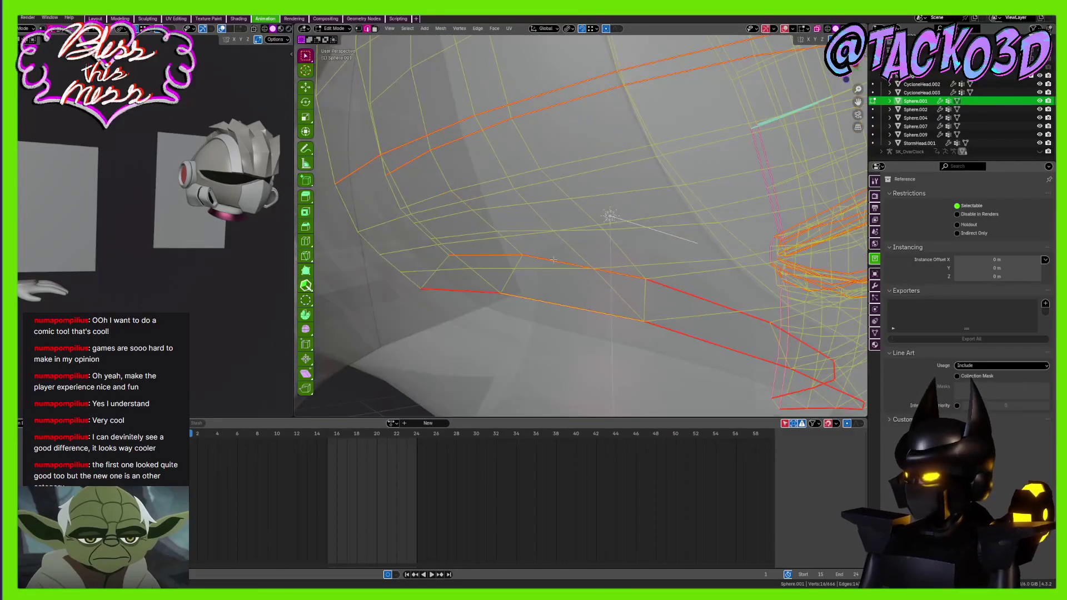
pyautogui.scroll(-4, 728, 295)
pyautogui.hotkey('ctrl', 'b')
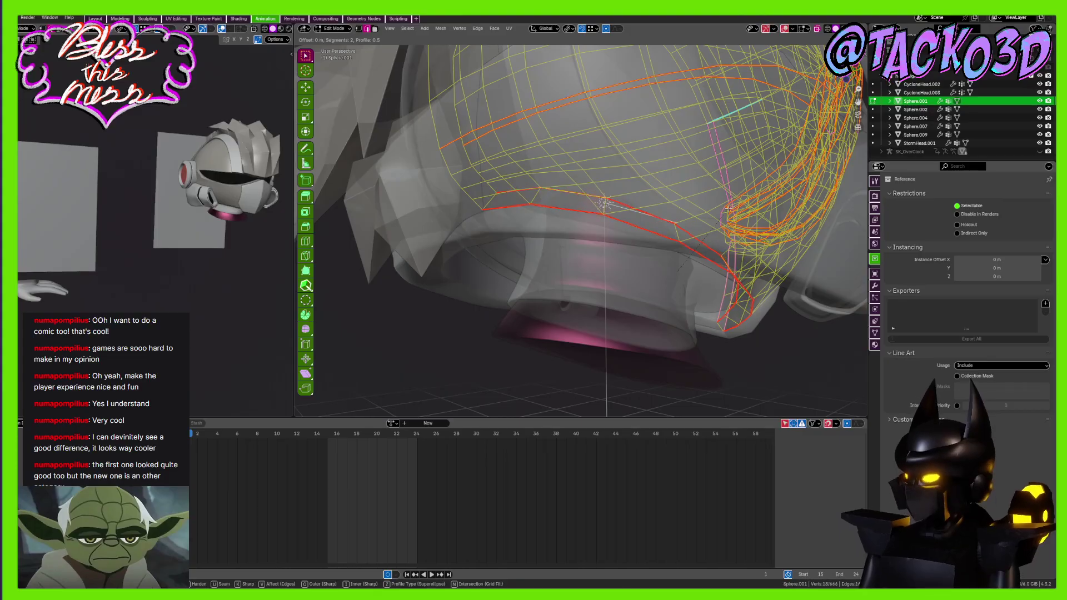
pyautogui.click(730, 207)
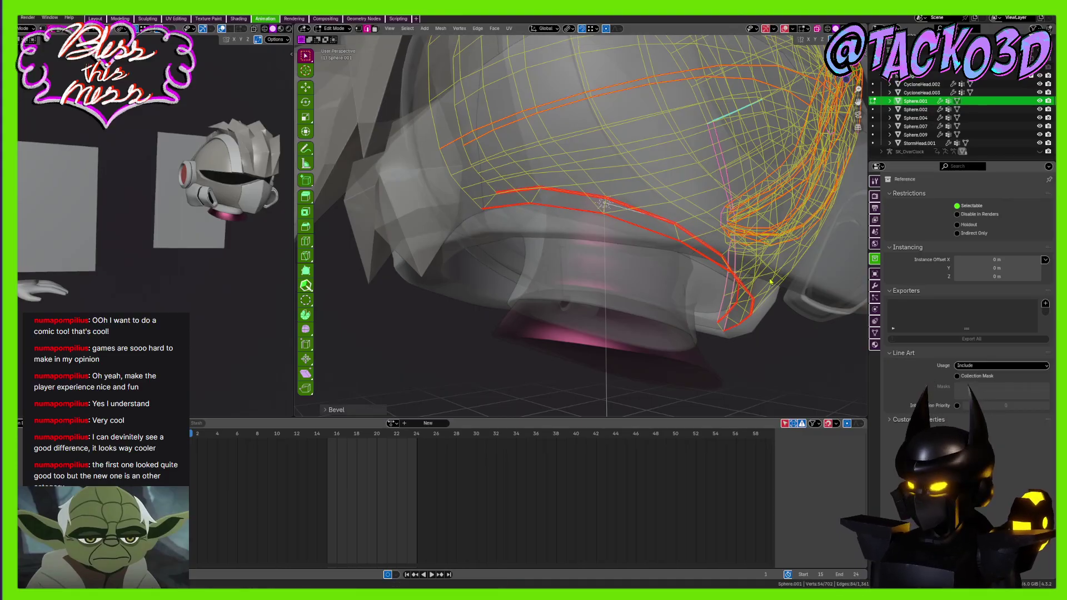
pyautogui.press('Tab')
pyautogui.moveTo(730, 207); pyautogui.dragTo(660, 162, button='middle')
pyautogui.click(819, 31)
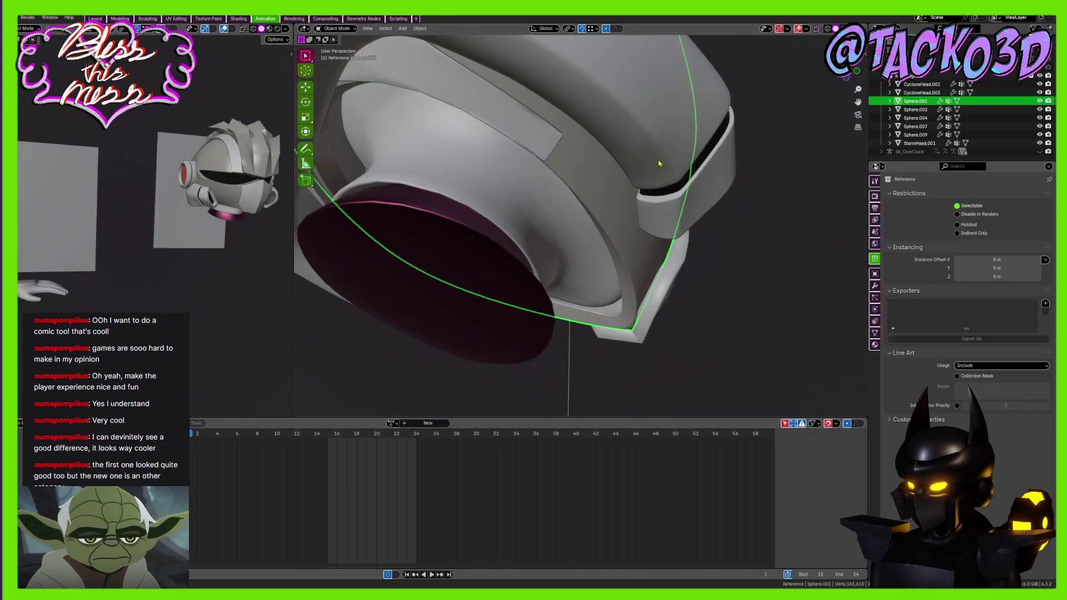
# Reopen the helmet shell in Edit Mode with face selection, try a face-loop selection at the lower rim, and undo it
pyautogui.scroll(3, 660, 166)
pyautogui.press('Tab')
pyautogui.moveTo(658, 234); pyautogui.dragTo(611, 186, button='middle')
pyautogui.press('3')
pyautogui.scroll(1, 599, 208)
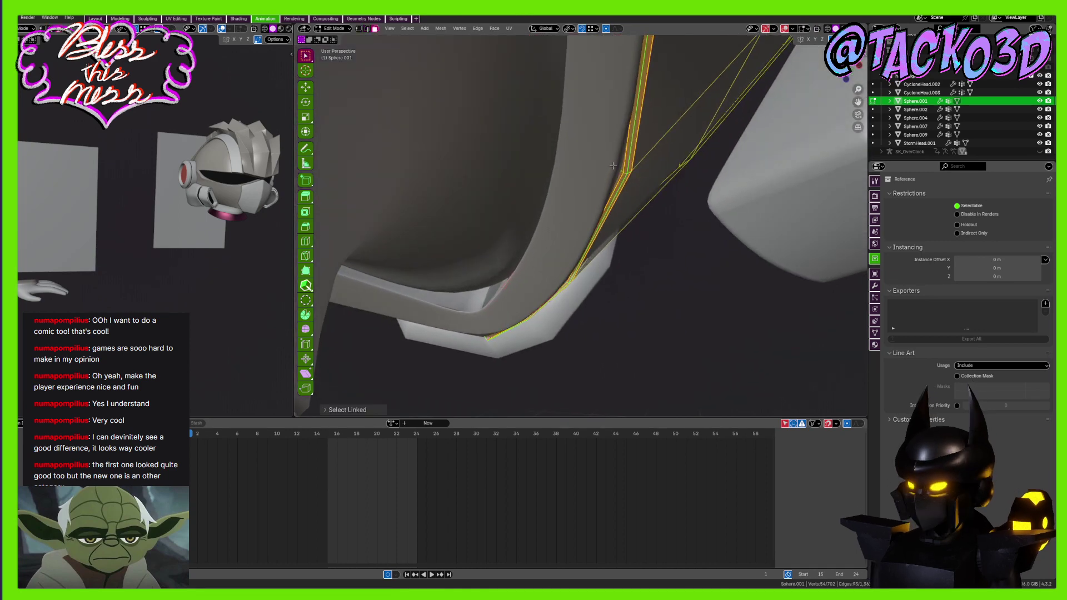
pyautogui.keyDown('alt'); pyautogui.click(614, 166); pyautogui.keyUp('alt')
pyautogui.hotkey('ctrl', 'z')
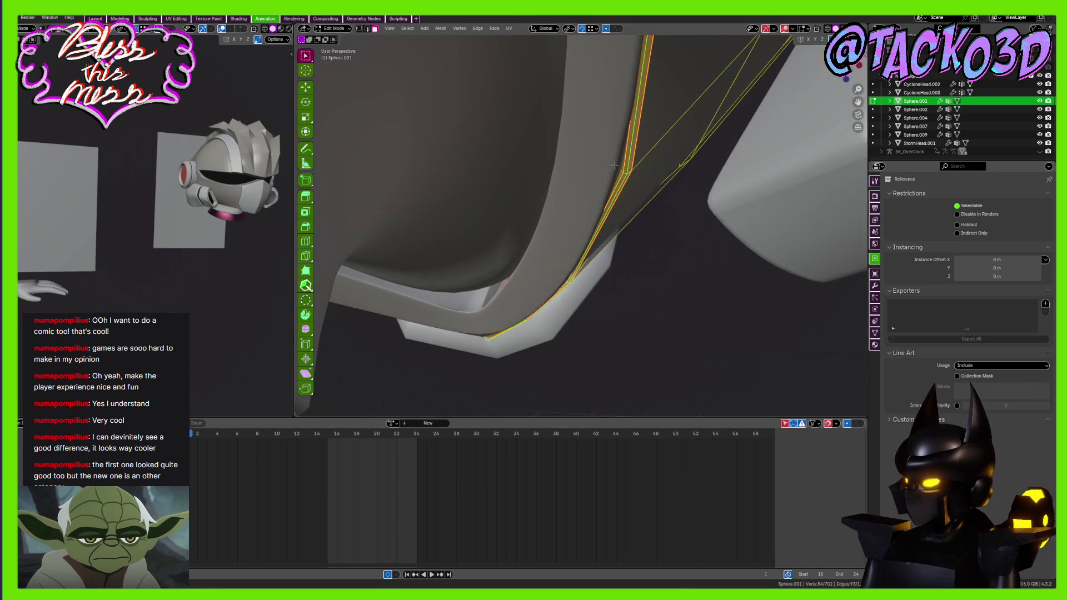
pyautogui.moveTo(659, 196)
pyautogui.mouseDown(button='middle')
pyautogui.moveTo(650, 185)
pyautogui.moveTo(652, 201)
pyautogui.mouseUp(button='middle')
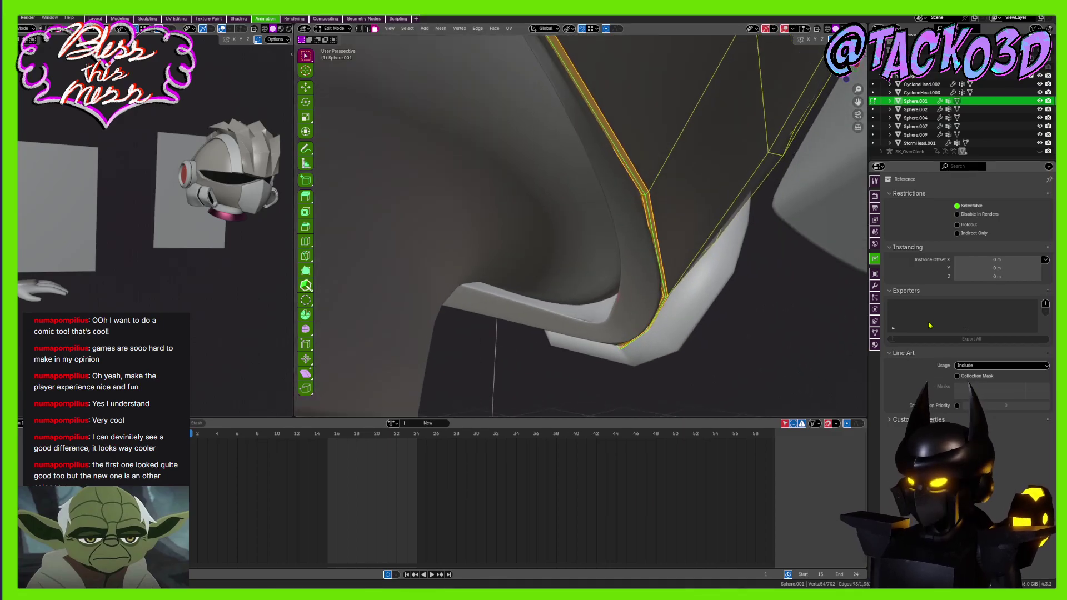
# Add a new material slot to the helmet shell, fill it with the existing dark accent material, and return to Object Mode
pyautogui.click(874, 344)
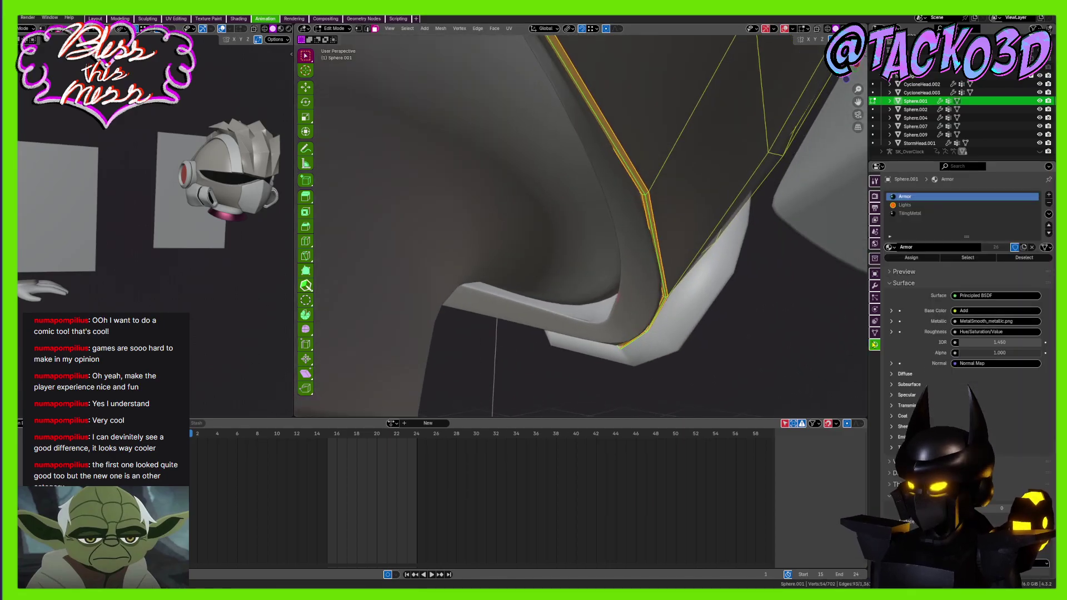
pyautogui.click(1048, 195)
pyautogui.click(889, 246)
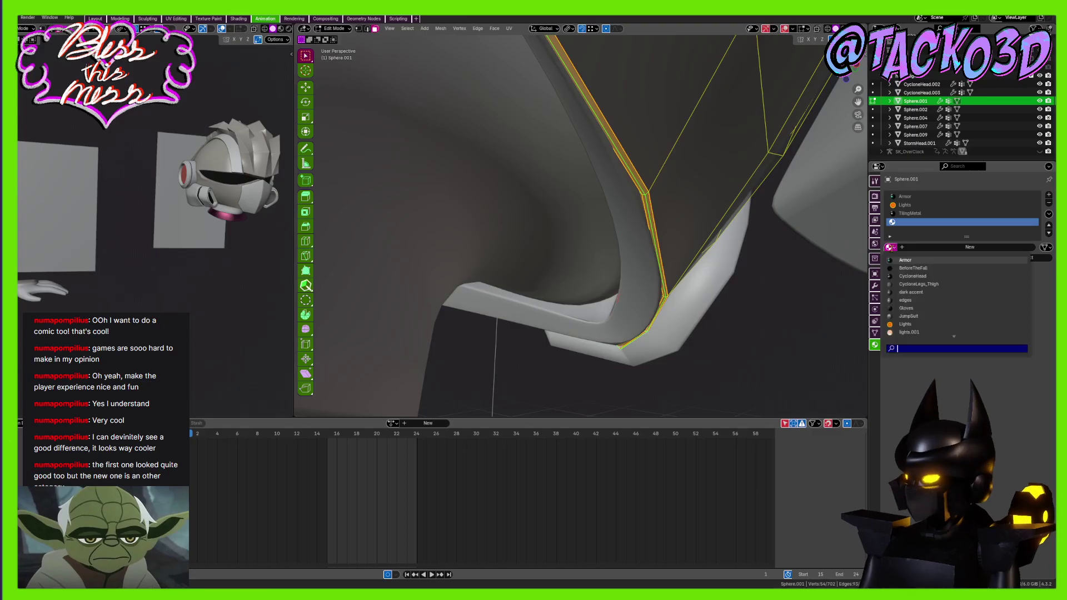
pyautogui.write('d')
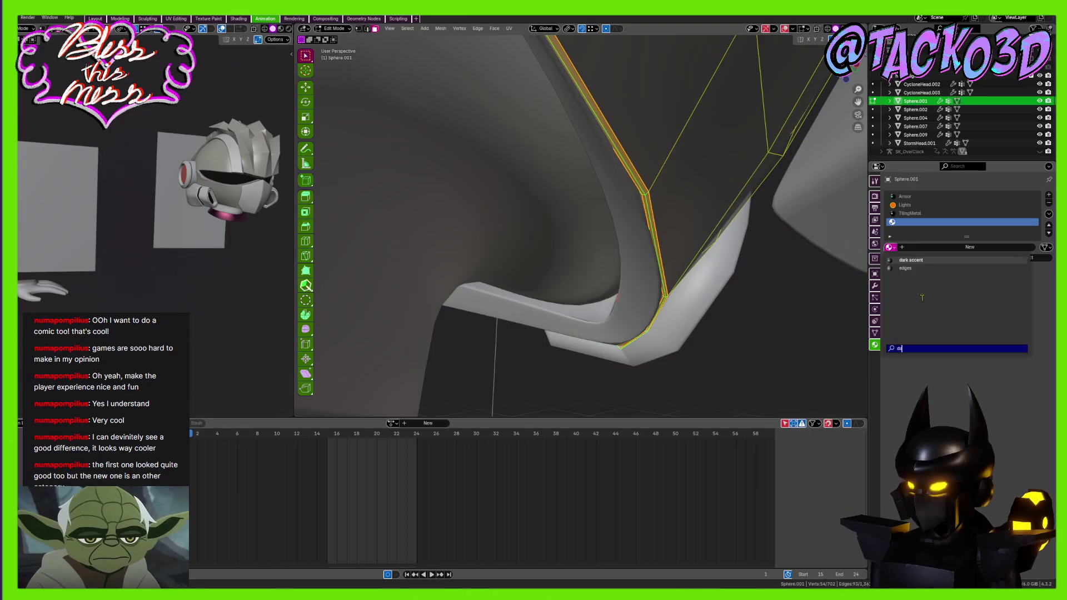
pyautogui.click(920, 260)
pyautogui.press('Tab')
pyautogui.moveTo(643, 285)
pyautogui.mouseDown(button='middle')
pyautogui.moveTo(663, 269)
pyautogui.moveTo(654, 238)
pyautogui.moveTo(651, 286)
pyautogui.mouseUp(button='middle')
pyautogui.scroll(-8, 655, 238)
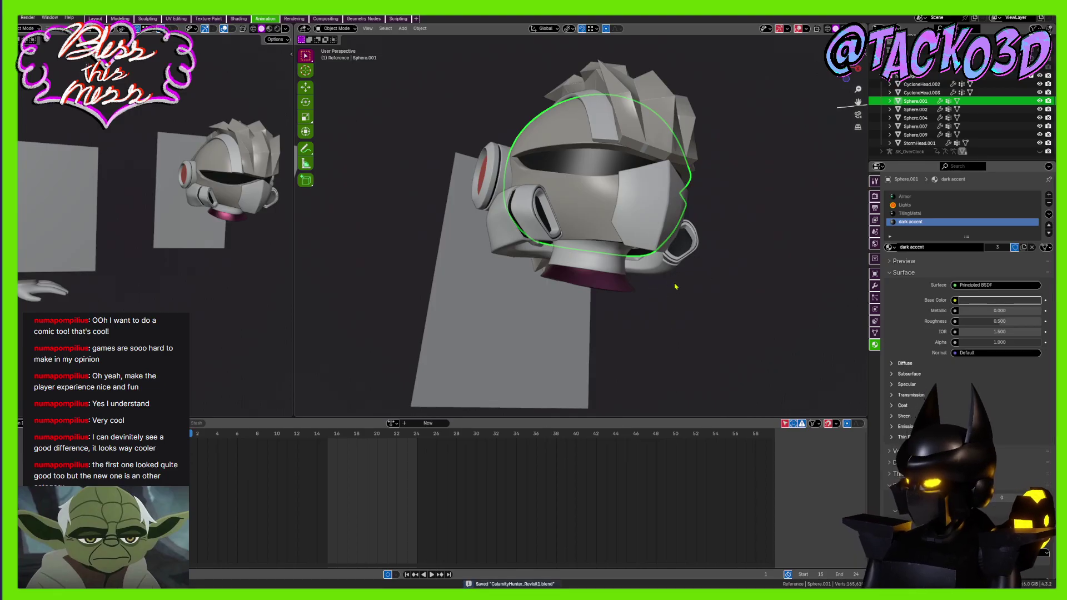
# Examine the helmet's visor, mask and lower rim from the front and side at several distances
pyautogui.moveTo(666, 270); pyautogui.dragTo(661, 220, button='middle')
pyautogui.scroll(3, 634, 279)
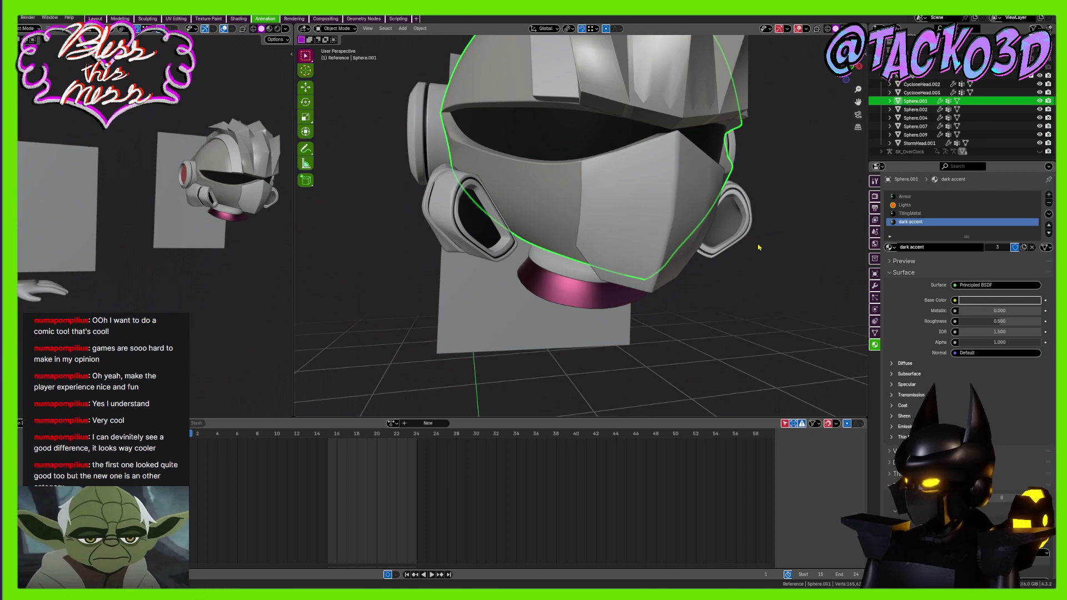
pyautogui.scroll(-2, 756, 247)
pyautogui.moveTo(715, 248); pyautogui.dragTo(649, 247, button='middle')
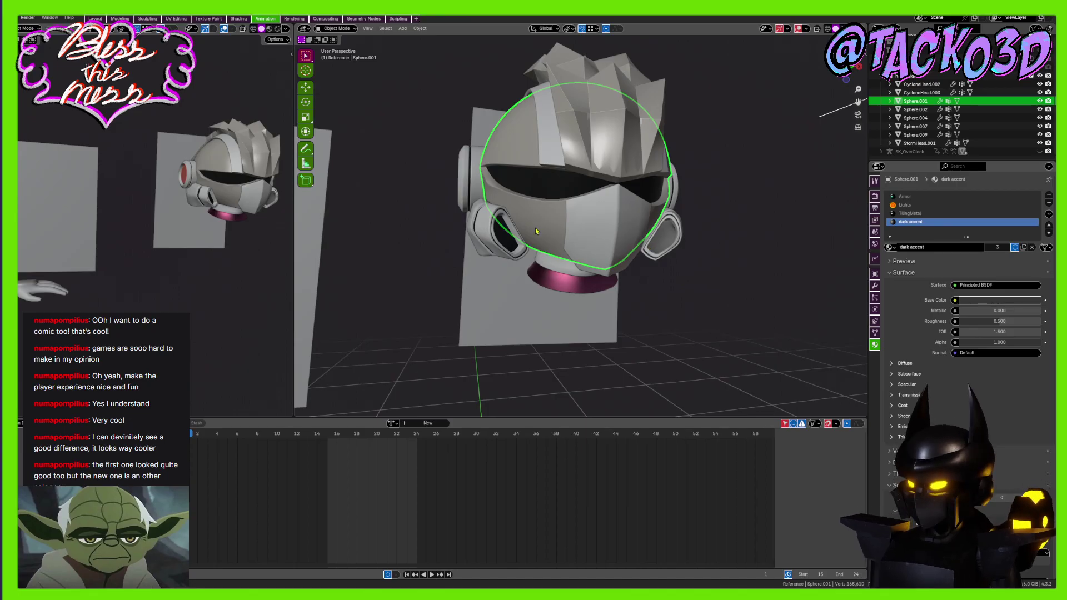
pyautogui.scroll(2, 536, 231)
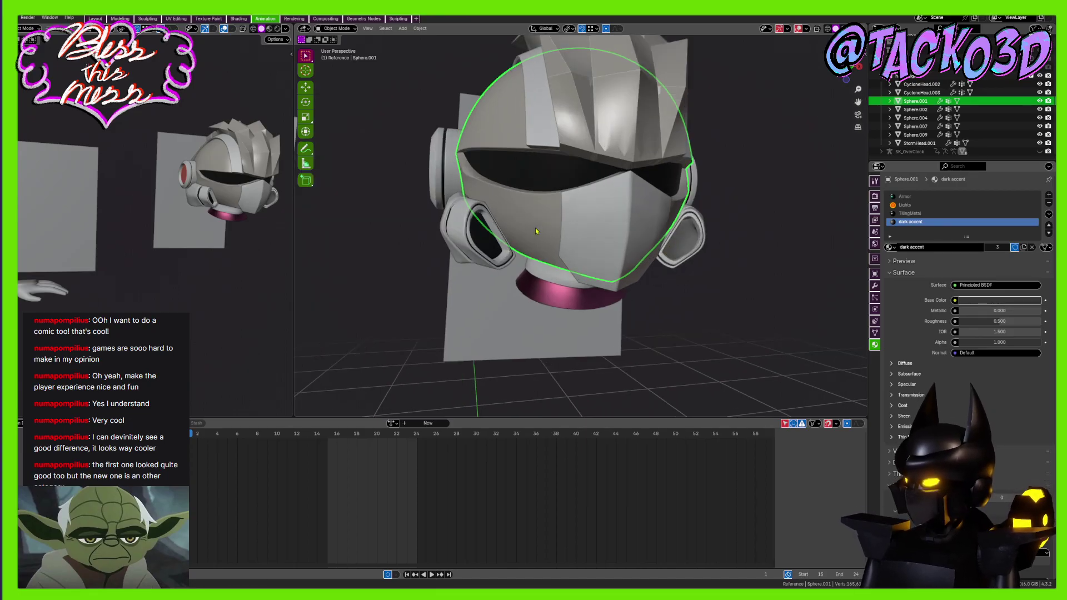
pyautogui.scroll(-3, 536, 232)
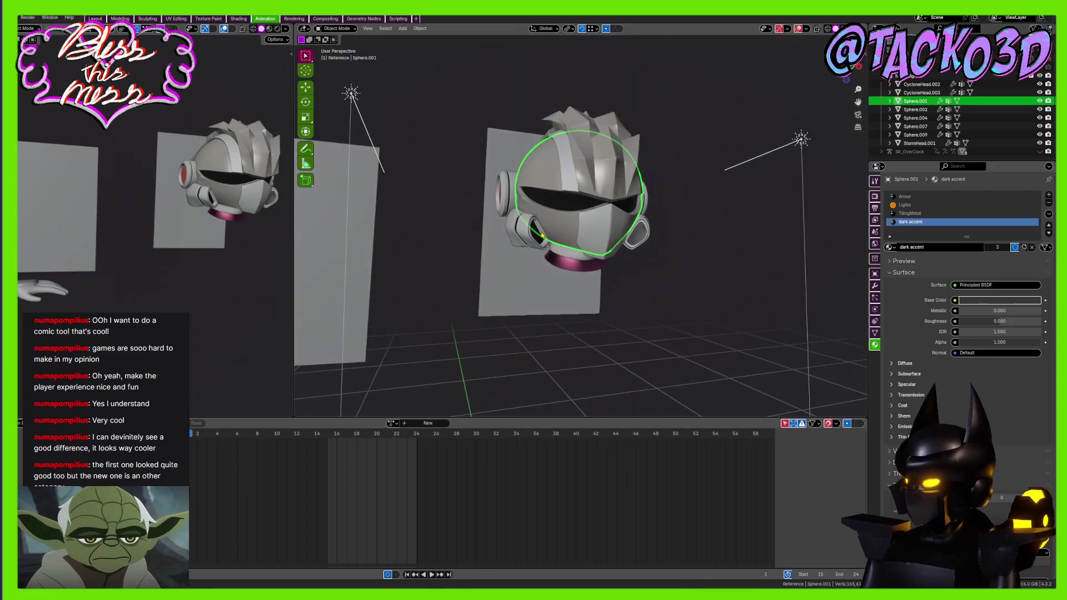
pyautogui.moveTo(536, 232); pyautogui.dragTo(618, 245, button='middle')
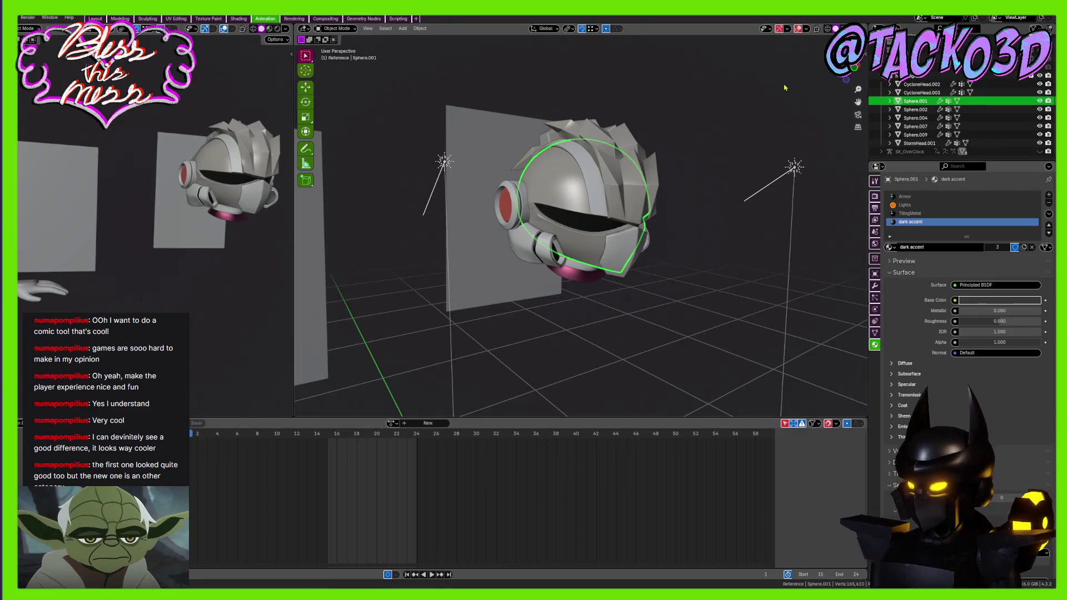
# Save the helmet file and switch to the Messenger robot's scene
pyautogui.hotkey('ctrl', 's')
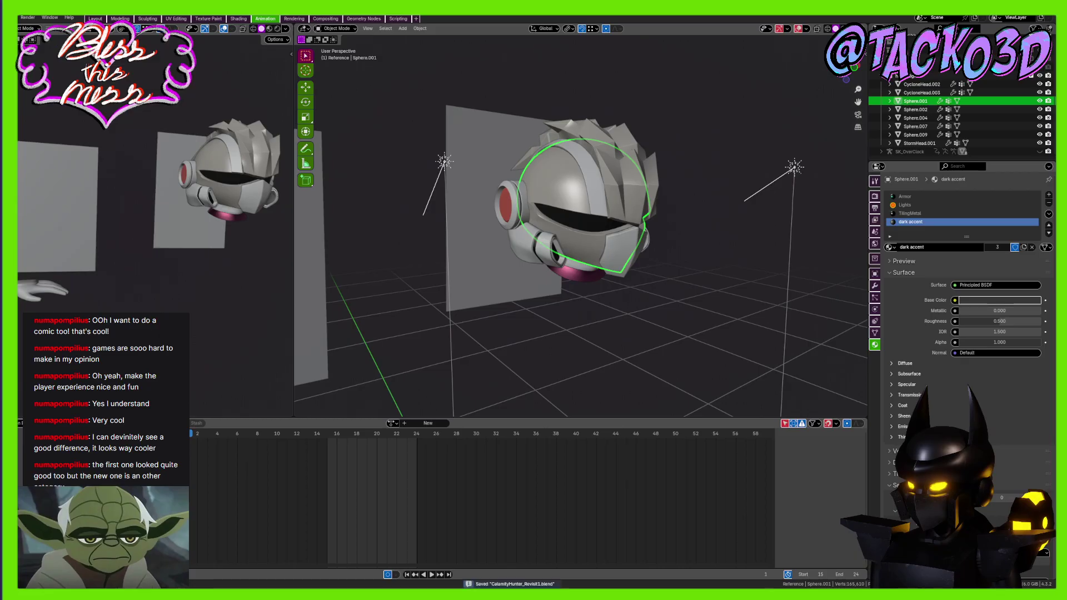
pyautogui.click(3, 18)
pyautogui.moveTo(40, 44)
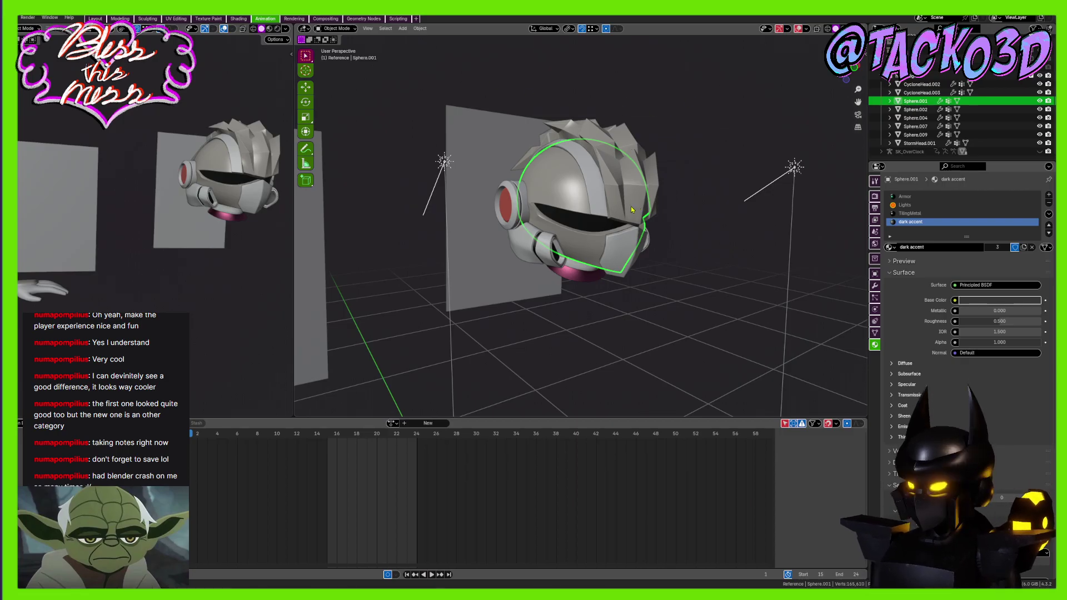
pyautogui.moveTo(631, 210); pyautogui.dragTo(680, 215, button='middle')
pyautogui.scroll(2, 680, 214)
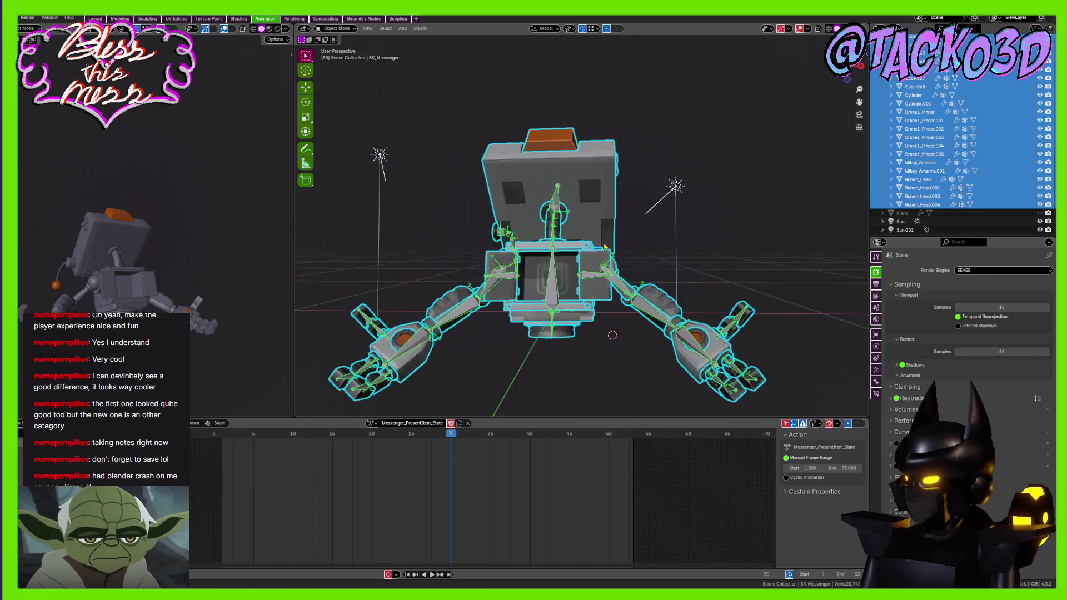
# Play the Messenger_PresentItem_State animation from its start, select the robot's armature and view the rig from the side
pyautogui.moveTo(407, 435); pyautogui.dragTo(384, 452)
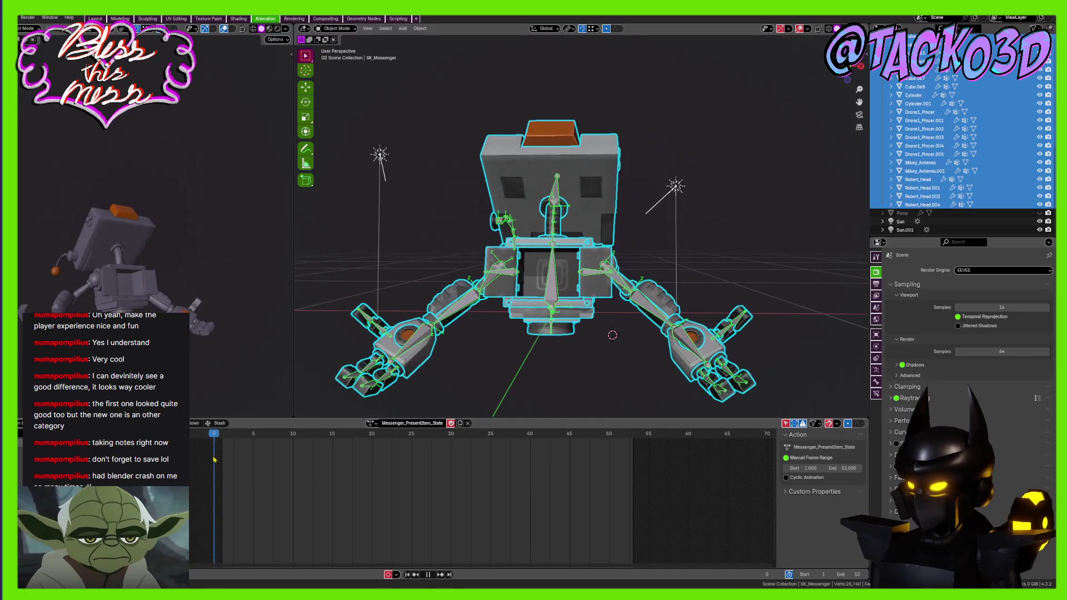
pyautogui.press('space')
pyautogui.click(547, 275)
pyautogui.moveTo(548, 275)
pyautogui.mouseDown(button='middle')
pyautogui.moveTo(573, 300)
pyautogui.moveTo(567, 272)
pyautogui.mouseUp(button='middle')
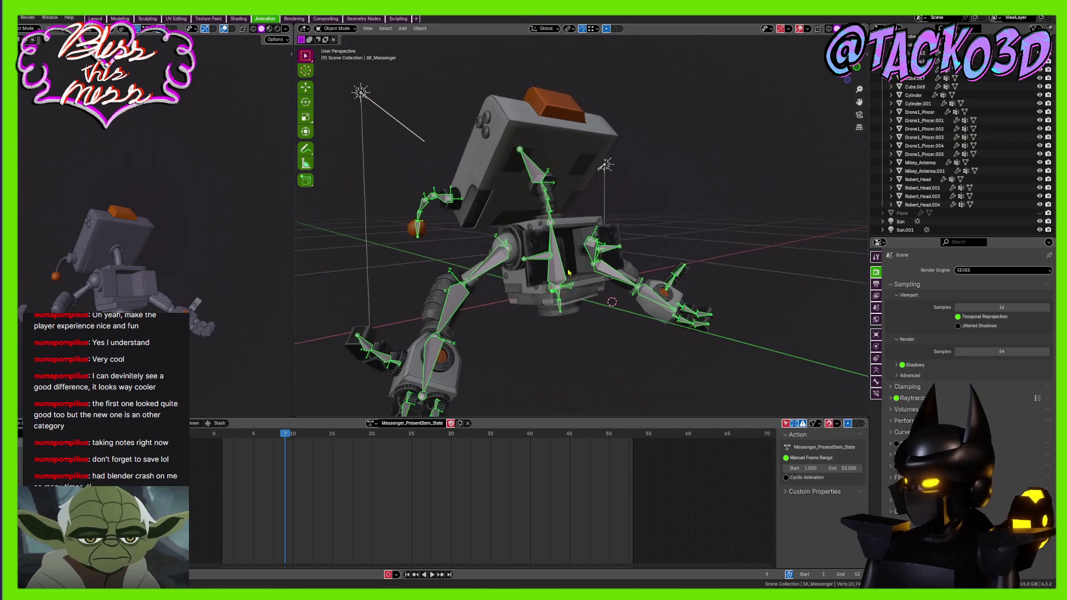
pyautogui.click(336, 29)
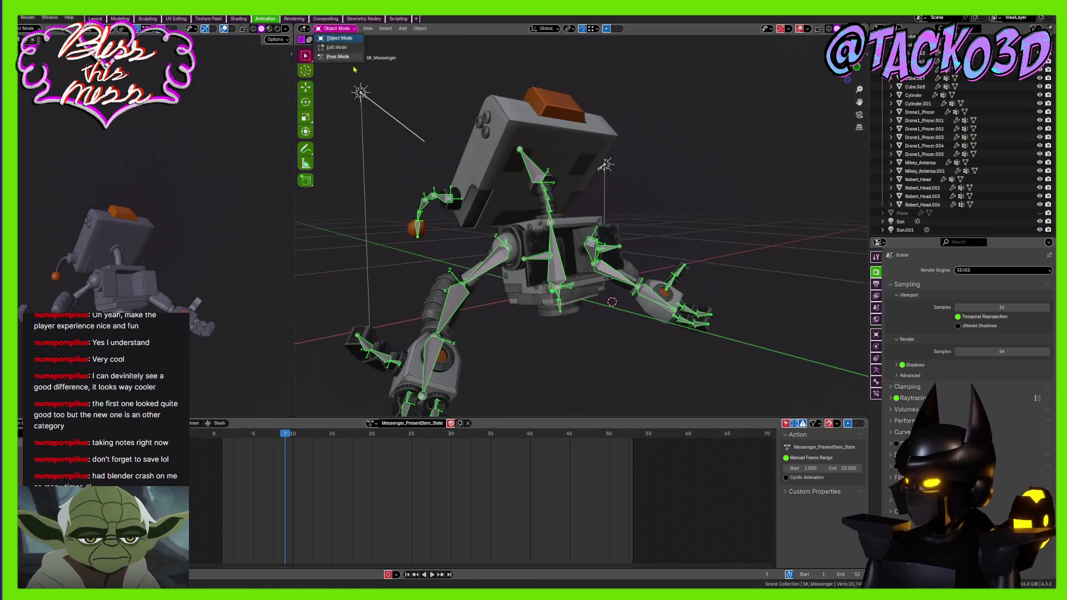
# Assign the Messenger_Block_Break action and then Messenger_Block_R to the armature, and view the blocking pose near the timeline's start
pyautogui.click(372, 423)
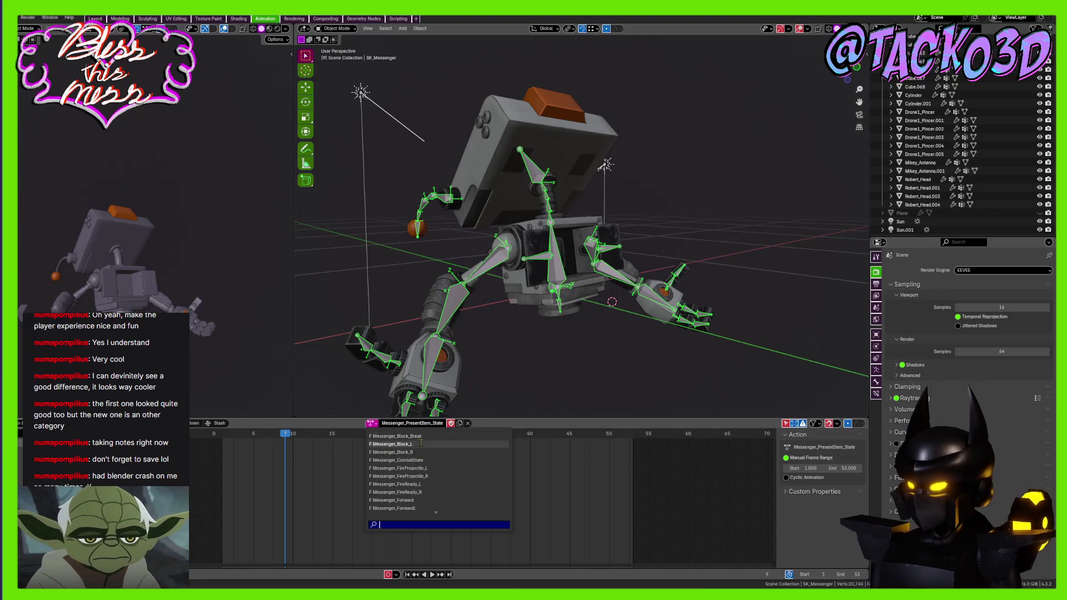
pyautogui.click(421, 436)
pyautogui.click(371, 425)
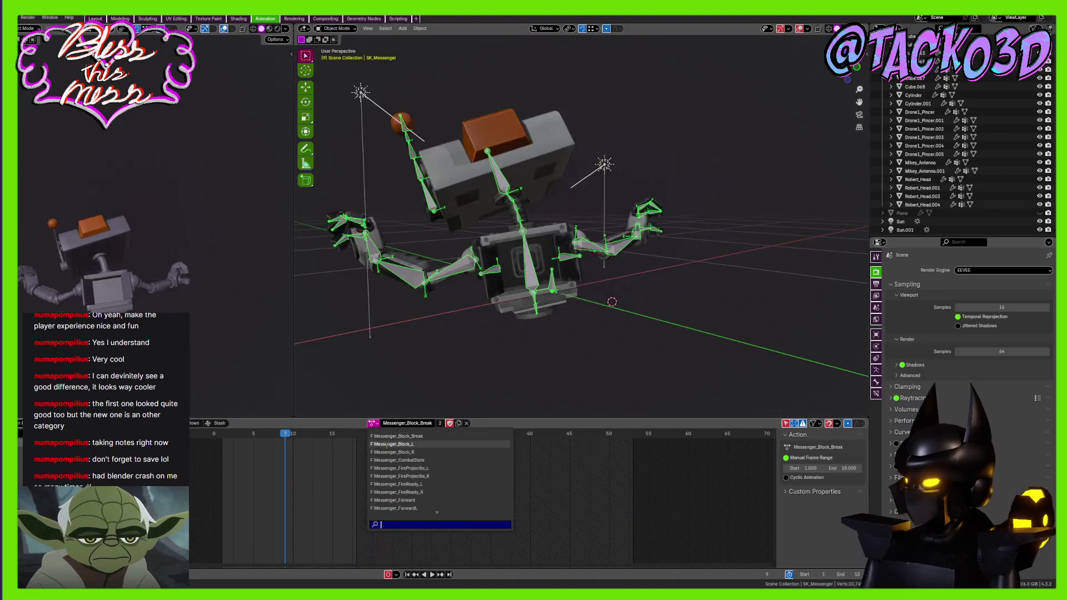
pyautogui.click(393, 449)
pyautogui.moveTo(280, 437); pyautogui.dragTo(229, 451)
pyautogui.scroll(-2, 591, 282)
pyautogui.moveTo(661, 276)
pyautogui.mouseDown(button='middle')
pyautogui.moveTo(591, 282)
pyautogui.moveTo(638, 294)
pyautogui.moveTo(676, 269)
pyautogui.moveTo(654, 268)
pyautogui.mouseUp(button='middle')
pyautogui.click(637, 294)
pyautogui.scroll(2, 655, 268)
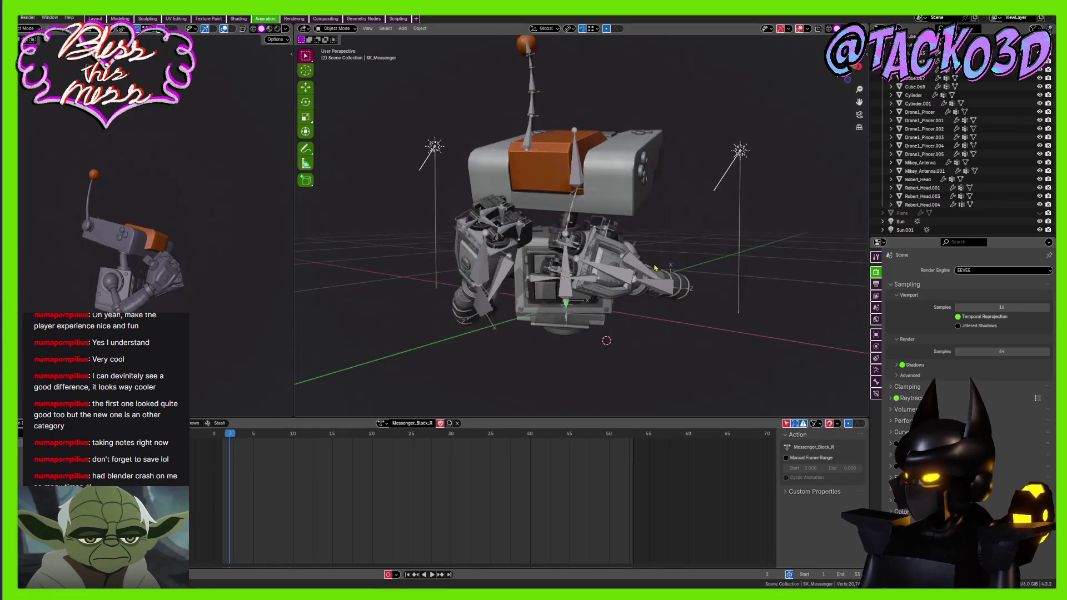
# In the Shading workspace, change the node editor from World to Object and show the robot head's full TextureBudget node tree
pyautogui.click(241, 20)
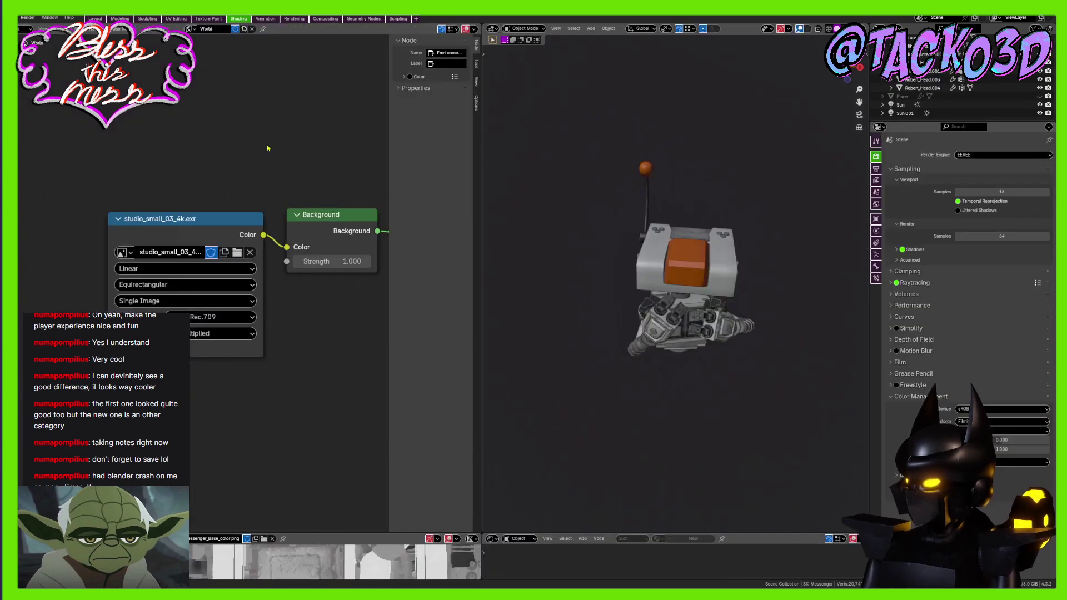
pyautogui.scroll(-3, 267, 147)
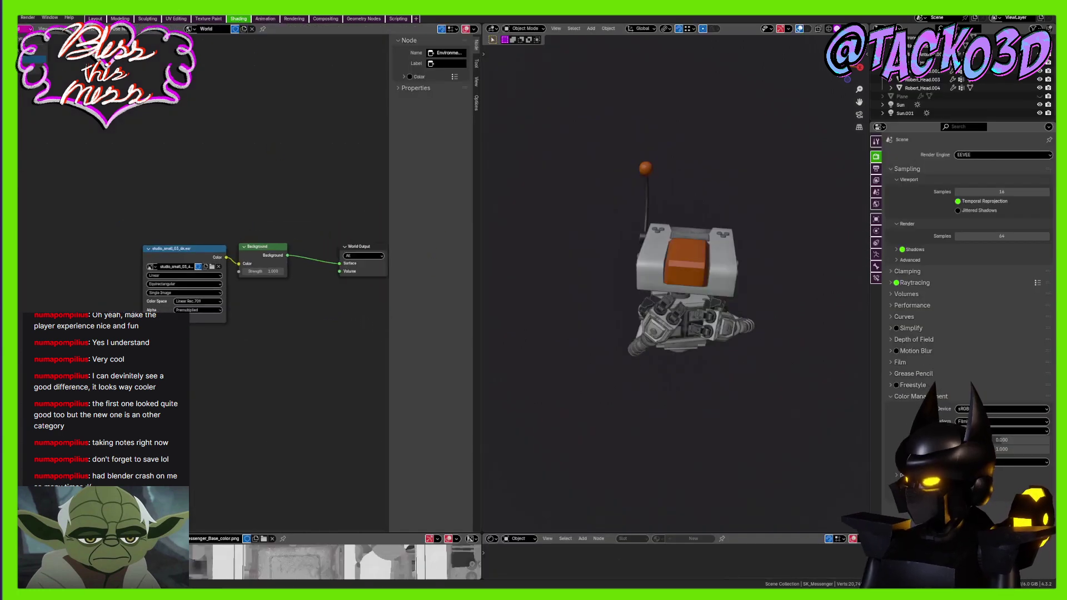
pyautogui.click(25, 51)
pyautogui.click(659, 276)
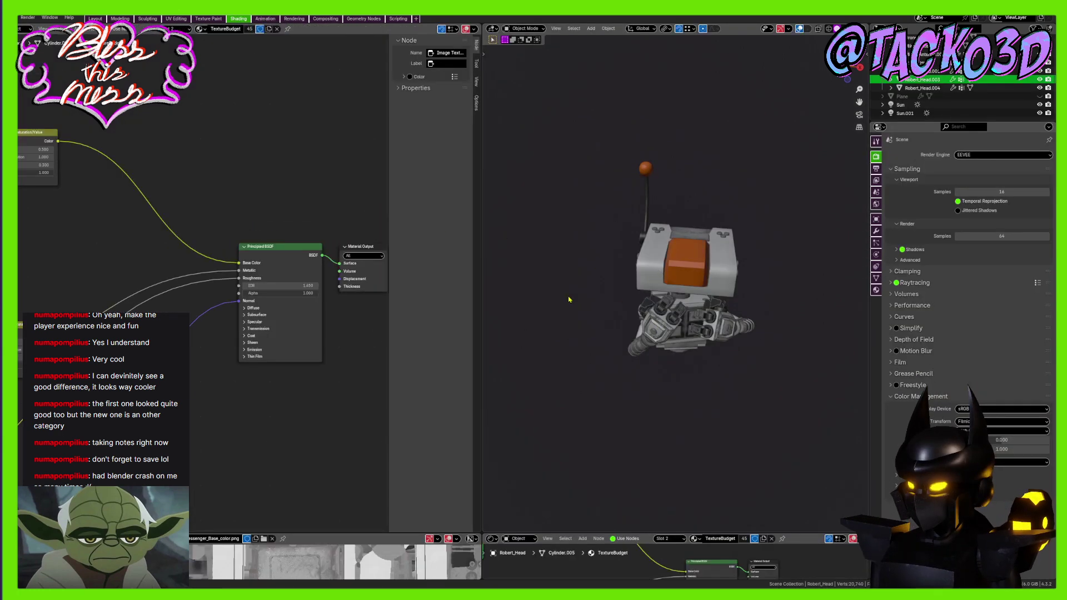
pyautogui.scroll(-4, 128, 311)
pyautogui.moveTo(120, 289); pyautogui.dragTo(342, 255, button='middle')
pyautogui.scroll(-6, 235, 250)
pyautogui.scroll(-1, 234, 249)
pyautogui.moveTo(235, 249); pyautogui.dragTo(280, 253, button='middle')
# Display the robot close up in rendered shading and widen the 3D viewport
pyautogui.moveTo(744, 339); pyautogui.dragTo(697, 293, button='middle')
pyautogui.scroll(4, 700, 309)
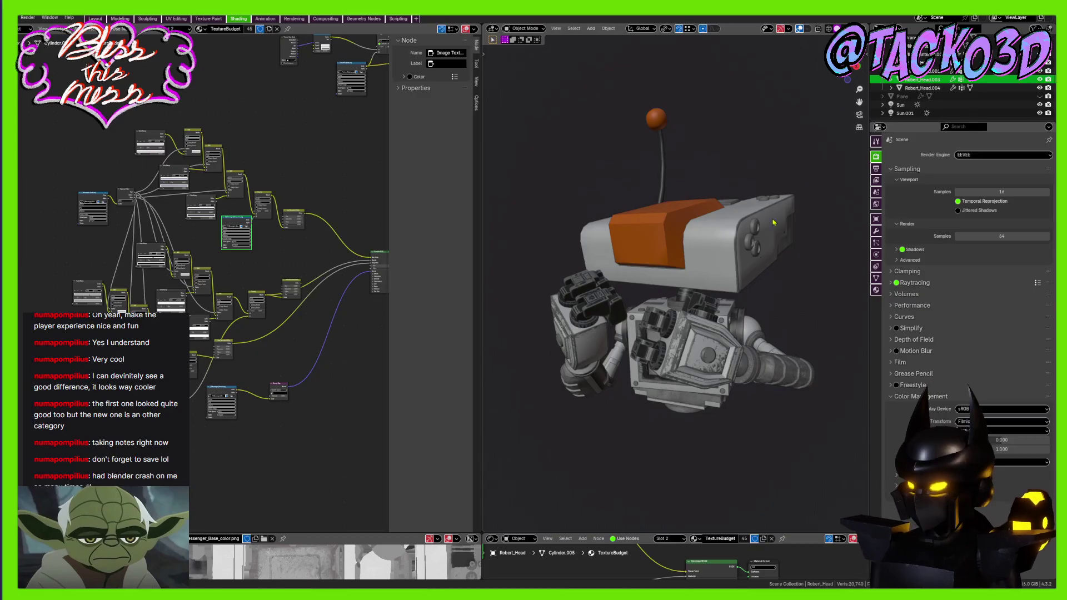
pyautogui.press('z')
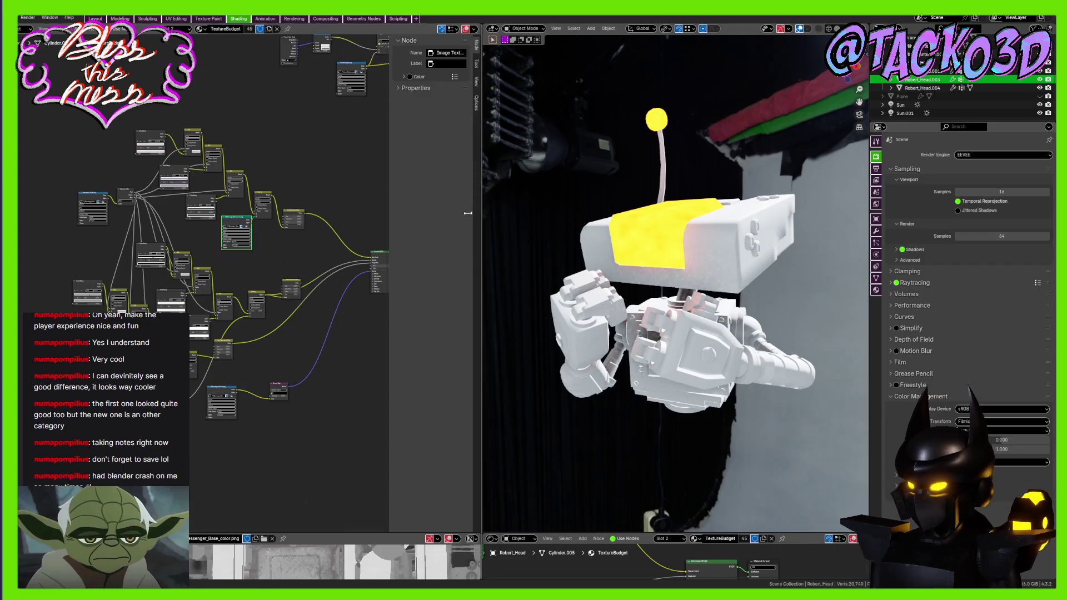
pyautogui.moveTo(481, 214); pyautogui.dragTo(414, 214)
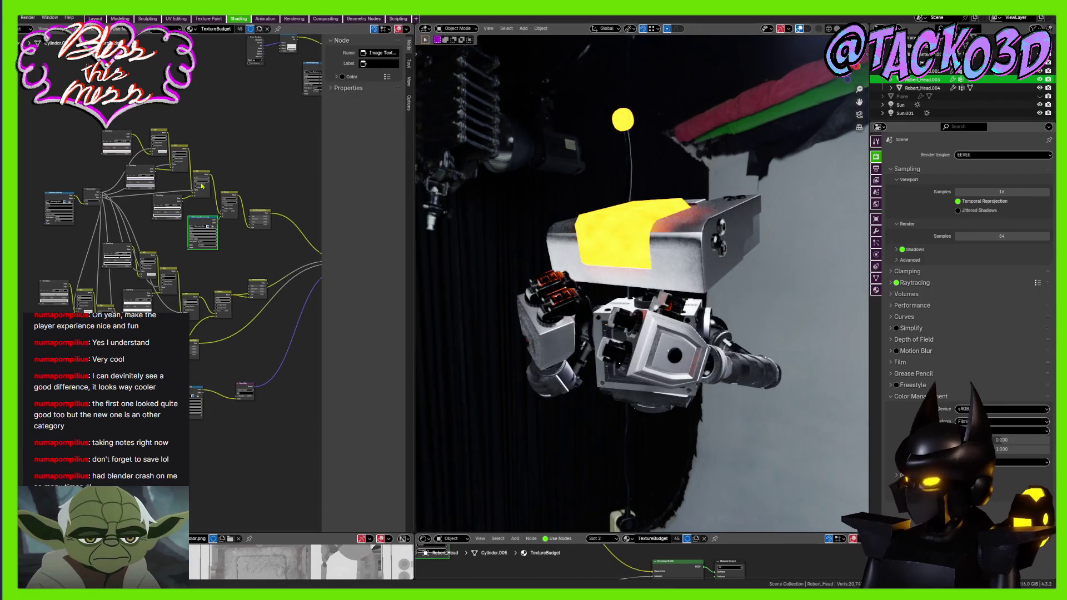
# Inspect the base colour nodes, select the mask texture feeding Separate Color, and set the viewport to Material Preview shading
pyautogui.scroll(4, 164, 167)
pyautogui.scroll(3, 141, 278)
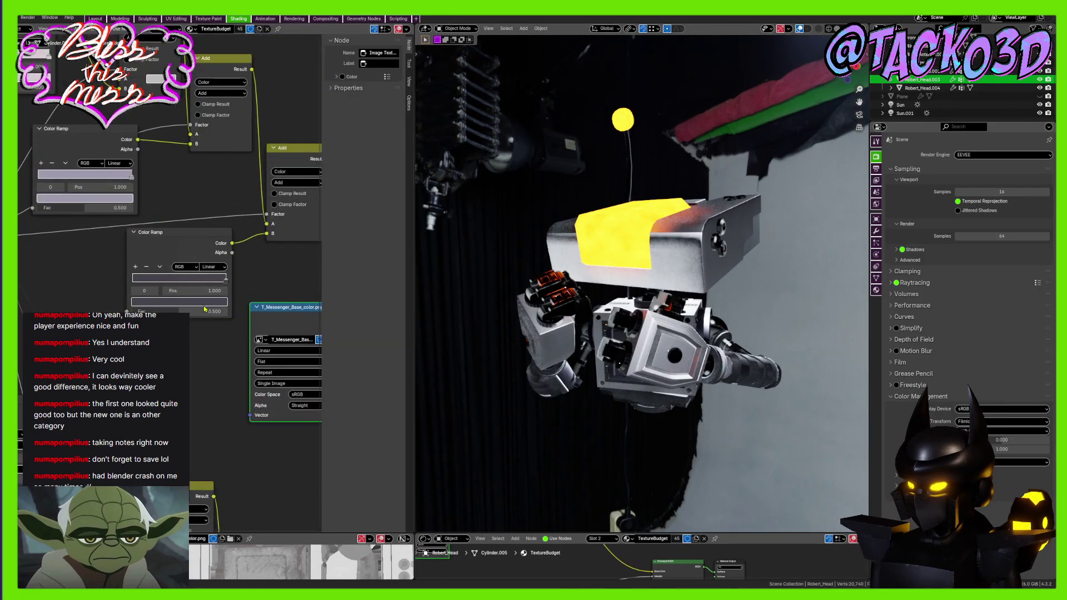
pyautogui.scroll(-3, 141, 278)
pyautogui.moveTo(222, 277); pyautogui.dragTo(296, 239, button='middle')
pyautogui.scroll(-1, 167, 250)
pyautogui.moveTo(167, 250); pyautogui.dragTo(259, 277, button='middle')
pyautogui.moveTo(80, 230)
pyautogui.mouseDown()
pyautogui.moveTo(75, 261)
pyautogui.moveTo(60, 255)
pyautogui.moveTo(74, 235)
pyautogui.mouseUp()
pyautogui.click(846, 29)
# Set the colour of the first Color Ramp in the base colour chain to bright red (#FF3900FF)
pyautogui.moveTo(210, 240); pyautogui.dragTo(131, 278, button='middle')
pyautogui.scroll(2, 130, 277)
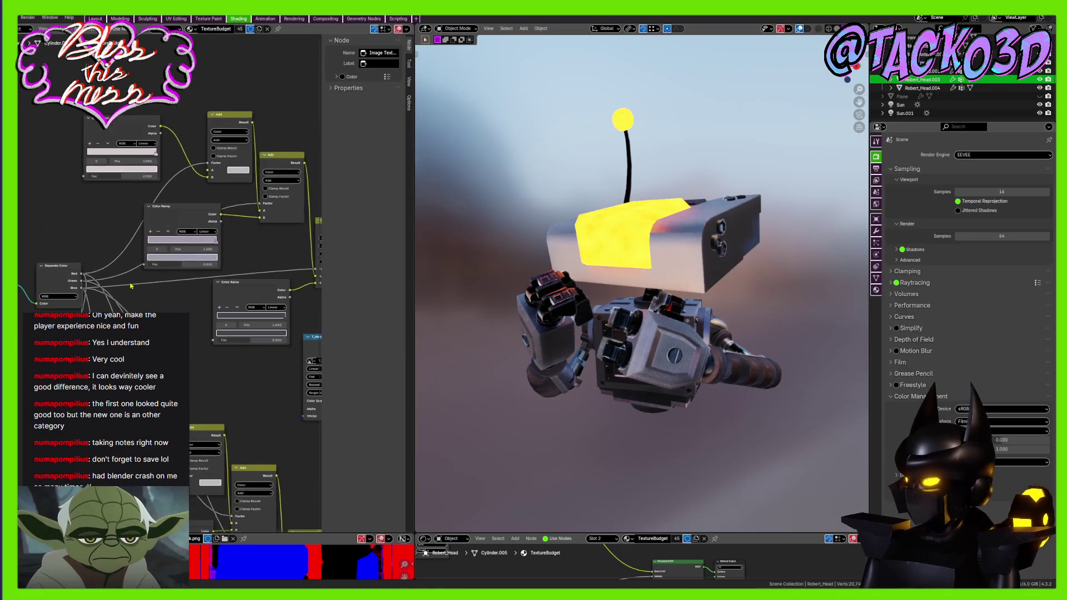
pyautogui.scroll(3, 190, 181)
pyautogui.moveTo(167, 197); pyautogui.dragTo(181, 252, button='middle')
pyautogui.click(132, 219)
pyautogui.click(121, 113)
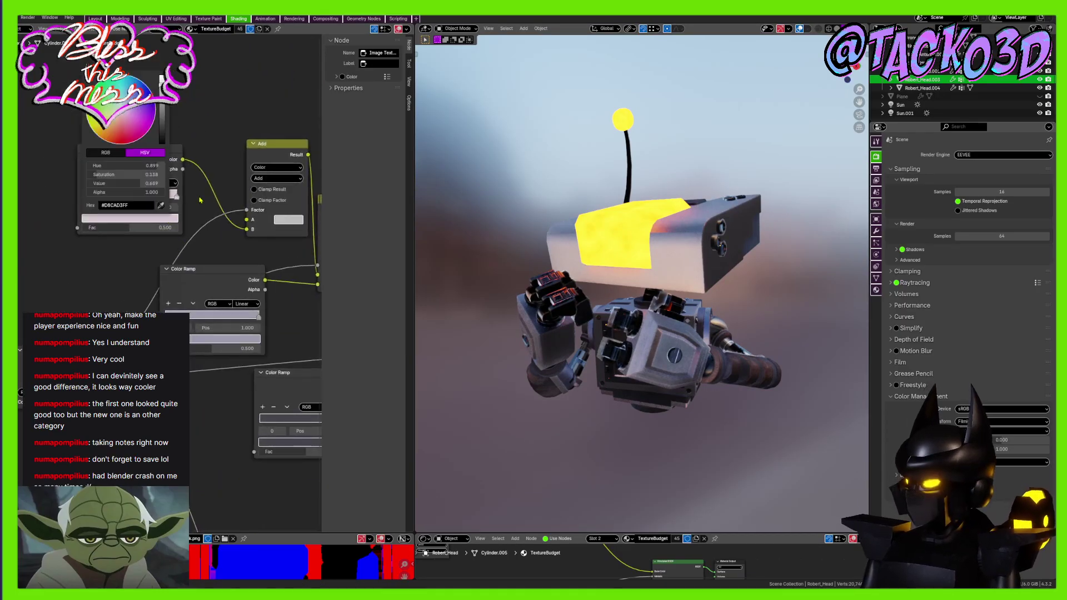
pyautogui.click(147, 221)
pyautogui.moveTo(121, 141); pyautogui.dragTo(123, 144)
pyautogui.moveTo(162, 81); pyautogui.dragTo(162, 74)
pyautogui.moveTo(130, 143)
pyautogui.mouseDown()
pyautogui.moveTo(115, 75)
pyautogui.moveTo(92, 129)
pyautogui.moveTo(115, 144)
pyautogui.mouseUp()
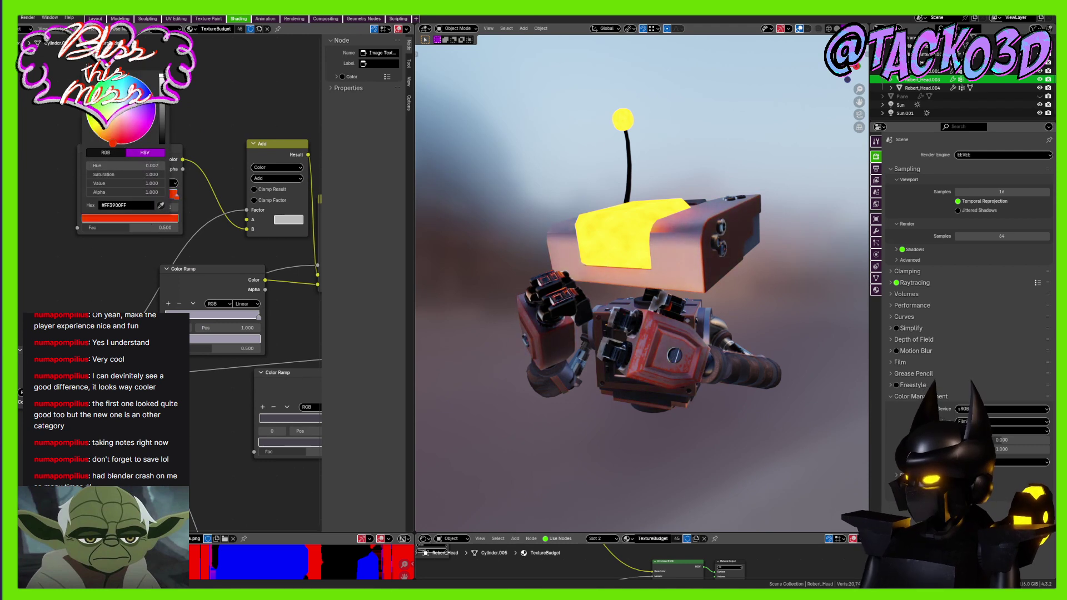
# Set the colour of the second Color Ramp in the base colour chain to a fully saturated purple
pyautogui.moveTo(244, 319); pyautogui.dragTo(168, 233, button='middle')
pyautogui.click(167, 233)
pyautogui.click(159, 252)
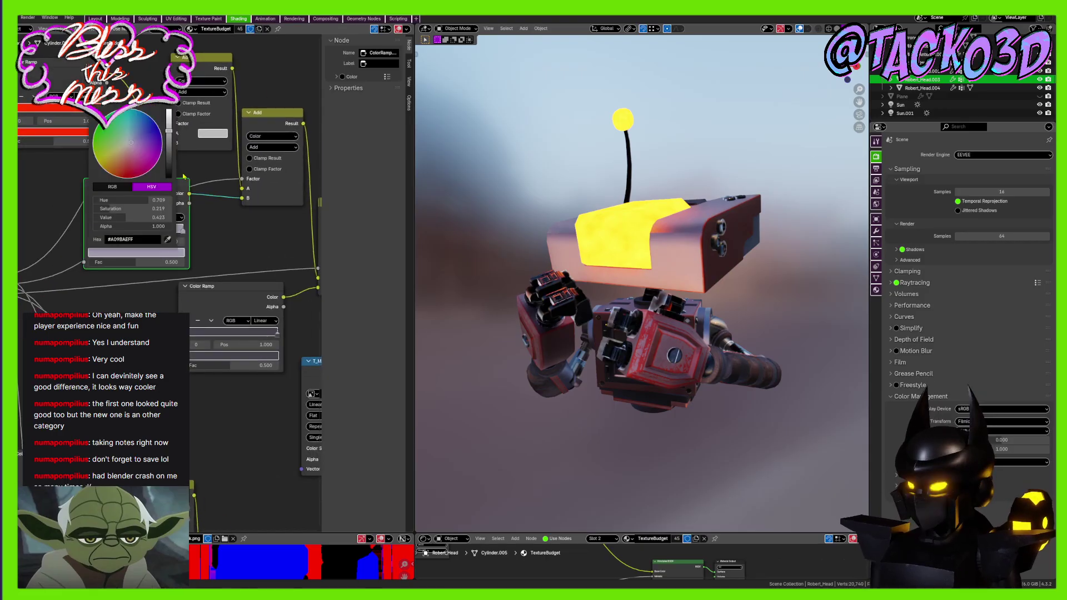
pyautogui.moveTo(150, 136)
pyautogui.mouseDown()
pyautogui.moveTo(160, 157)
pyautogui.moveTo(162, 139)
pyautogui.mouseUp()
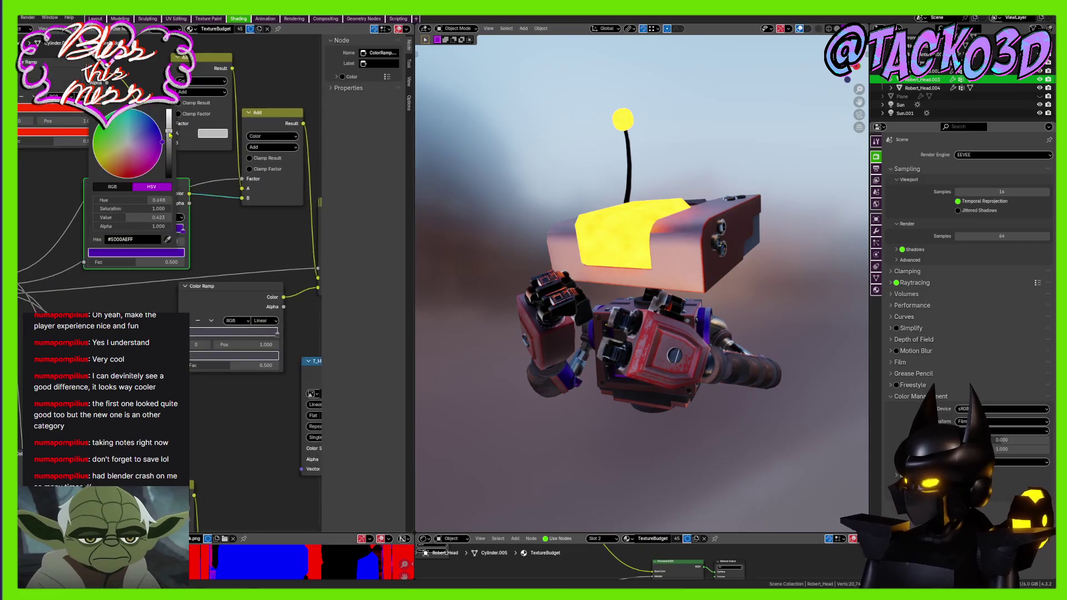
# Set the colour of the third Color Ramp in the base colour chain to bright green
pyautogui.moveTo(237, 311); pyautogui.dragTo(107, 203, button='middle')
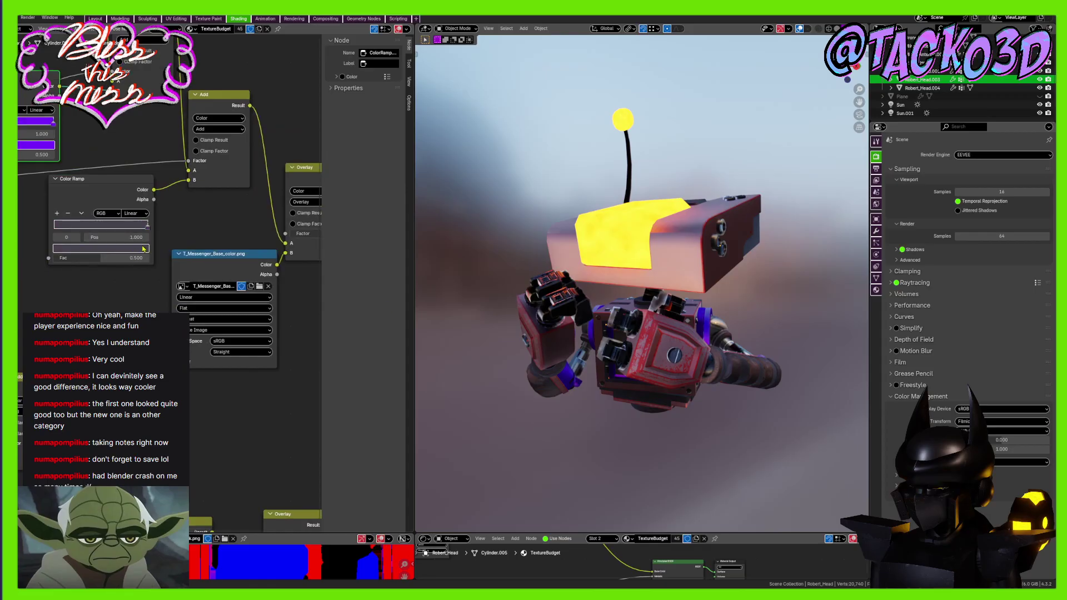
pyautogui.click(123, 248)
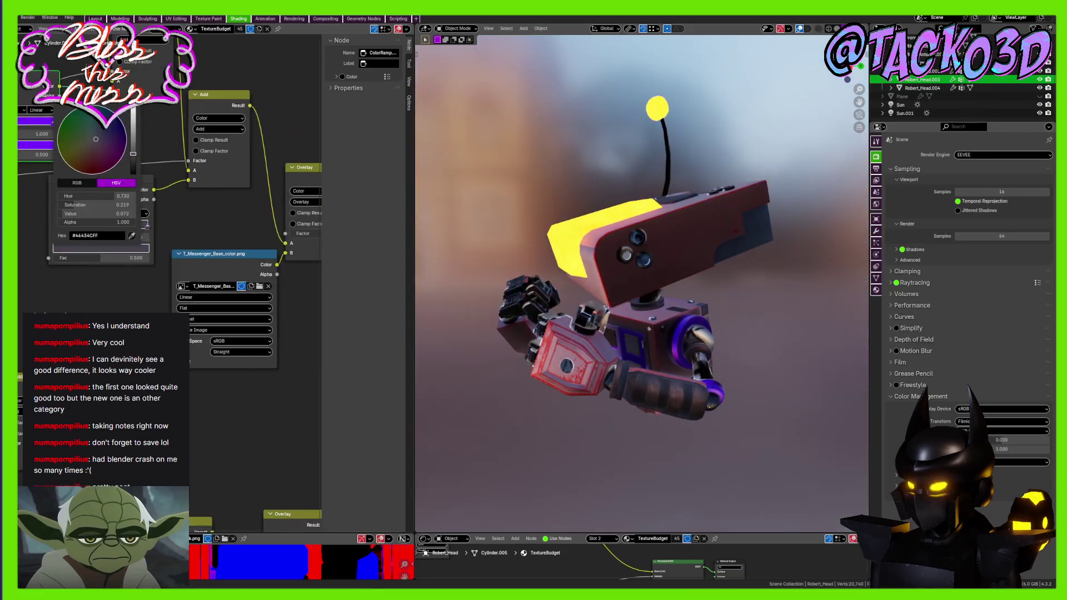
pyautogui.moveTo(95, 149)
pyautogui.mouseDown()
pyautogui.moveTo(100, 168)
pyautogui.moveTo(118, 163)
pyautogui.moveTo(100, 172)
pyautogui.moveTo(133, 108)
pyautogui.mouseUp()
pyautogui.moveTo(100, 171)
pyautogui.mouseDown()
pyautogui.moveTo(113, 138)
pyautogui.moveTo(66, 127)
pyautogui.moveTo(58, 139)
pyautogui.mouseUp()
# Set the base input colour of the first Add node in the base colour chain to a saturated orange
pyautogui.scroll(-4, 255, 229)
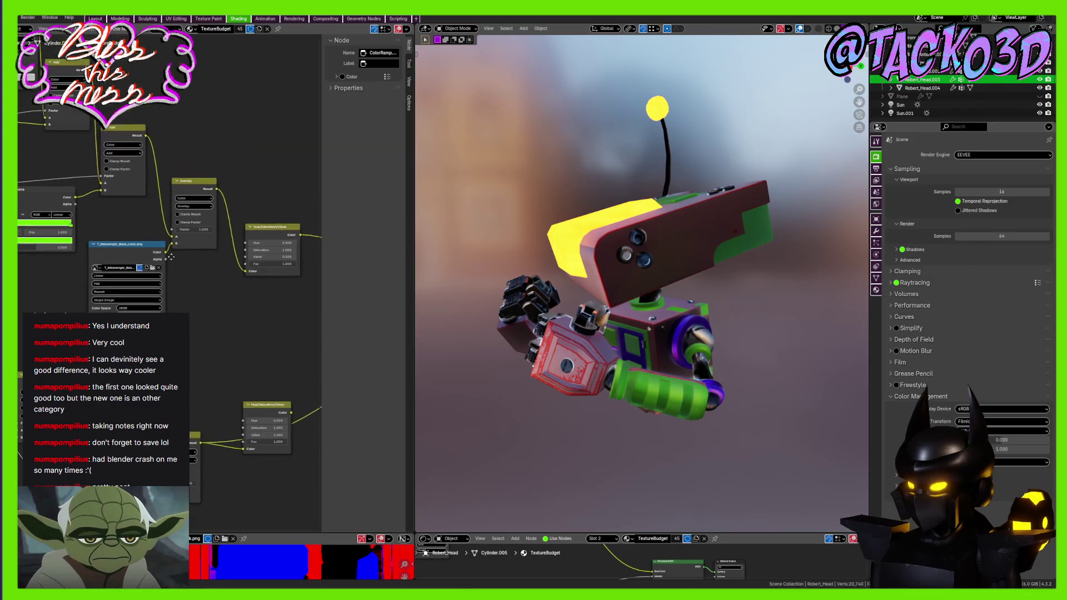
pyautogui.click(200, 160)
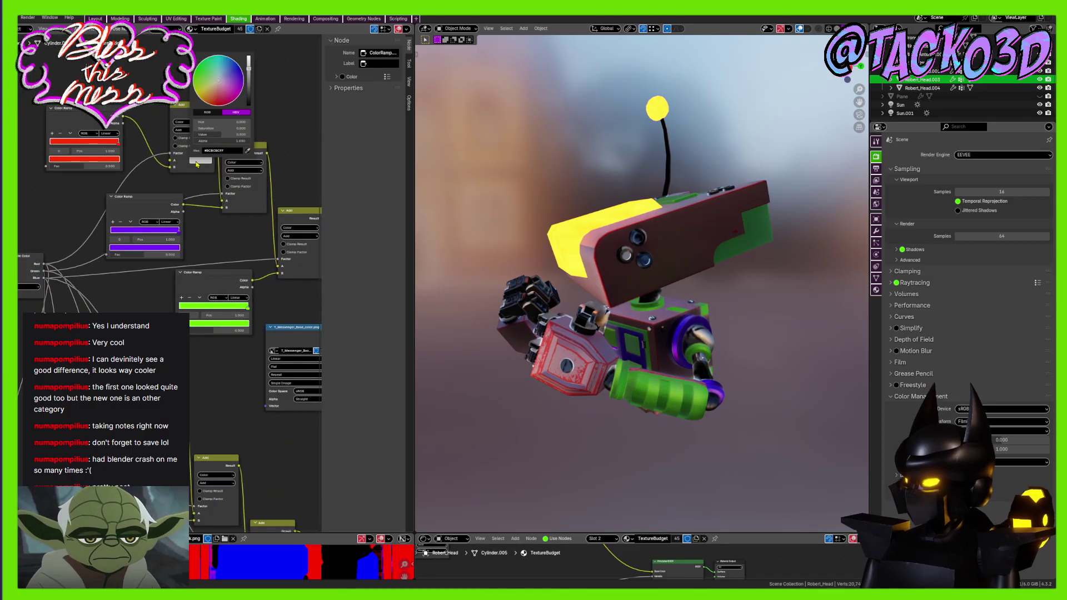
pyautogui.click(221, 104)
pyautogui.moveTo(221, 105)
pyautogui.mouseDown()
pyautogui.moveTo(199, 98)
pyautogui.moveTo(196, 70)
pyautogui.moveTo(239, 94)
pyautogui.moveTo(209, 103)
pyautogui.mouseUp()
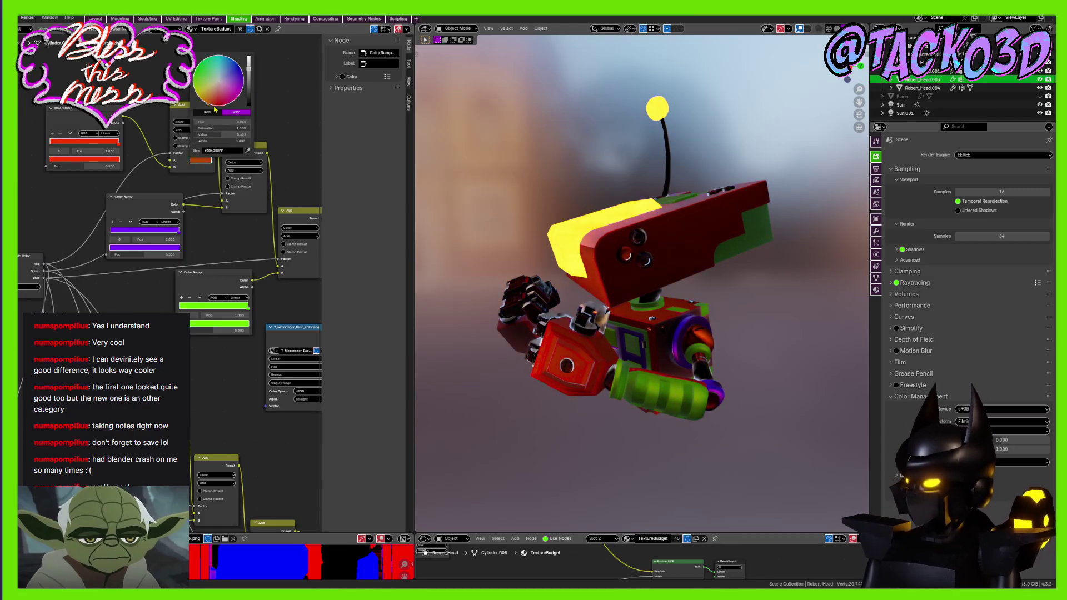
# Inspect the recoloured Messenger robot from several angles and examine the whole T_Messenger_Mask.png mask texture
pyautogui.moveTo(550, 189); pyautogui.dragTo(676, 160, button='middle')
pyautogui.scroll(-1, 719, 283)
pyautogui.moveTo(720, 283); pyautogui.dragTo(666, 298, button='middle')
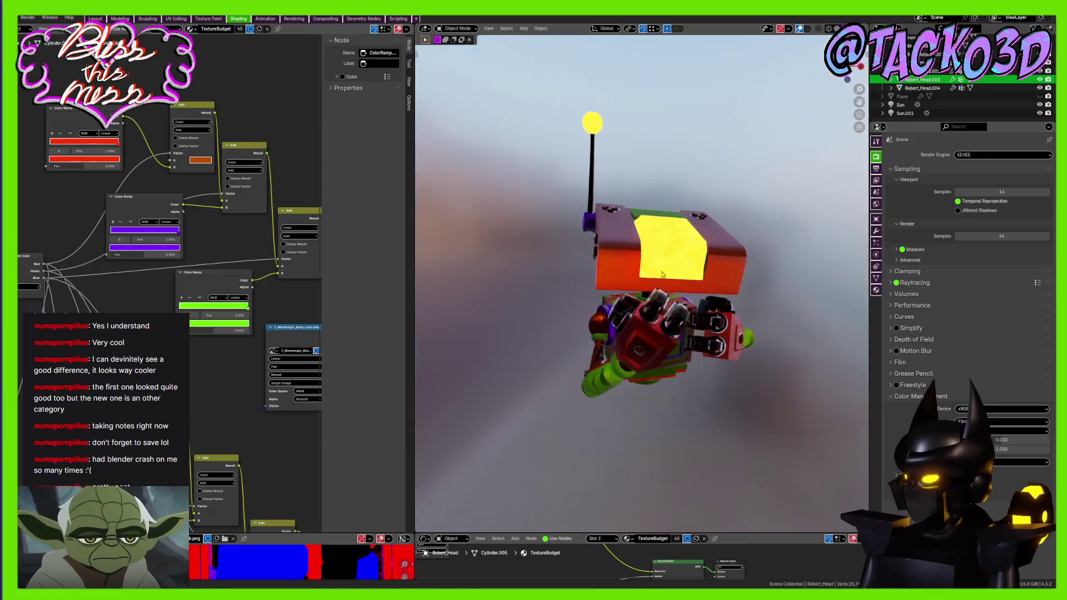
pyautogui.moveTo(666, 298); pyautogui.dragTo(687, 309, button='middle')
pyautogui.scroll(-3, 210, 340)
pyautogui.moveTo(210, 341); pyautogui.dragTo(293, 273, button='middle')
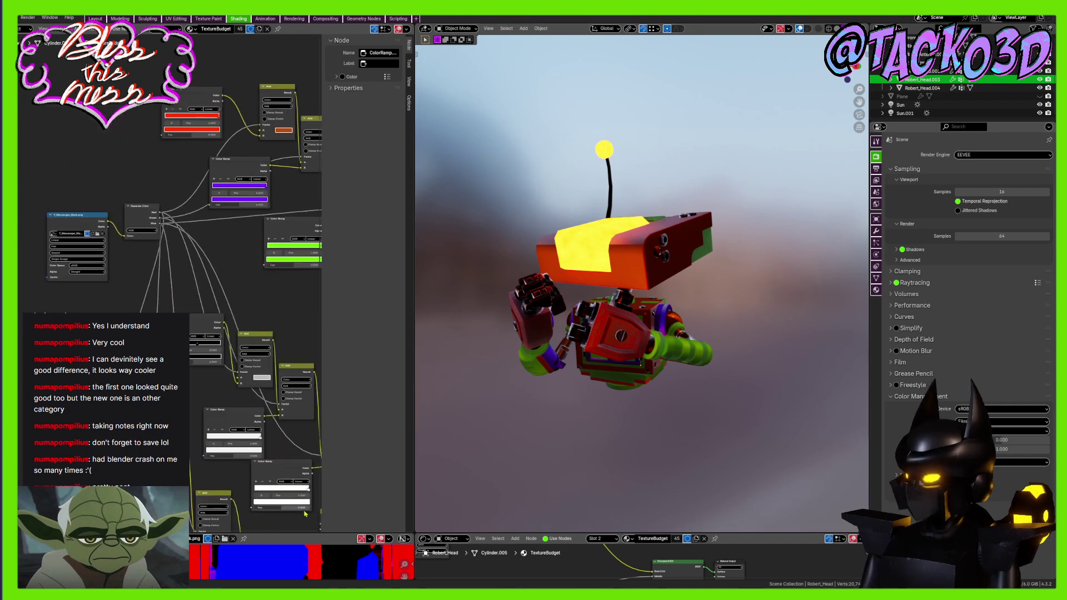
pyautogui.moveTo(305, 534); pyautogui.dragTo(305, 159)
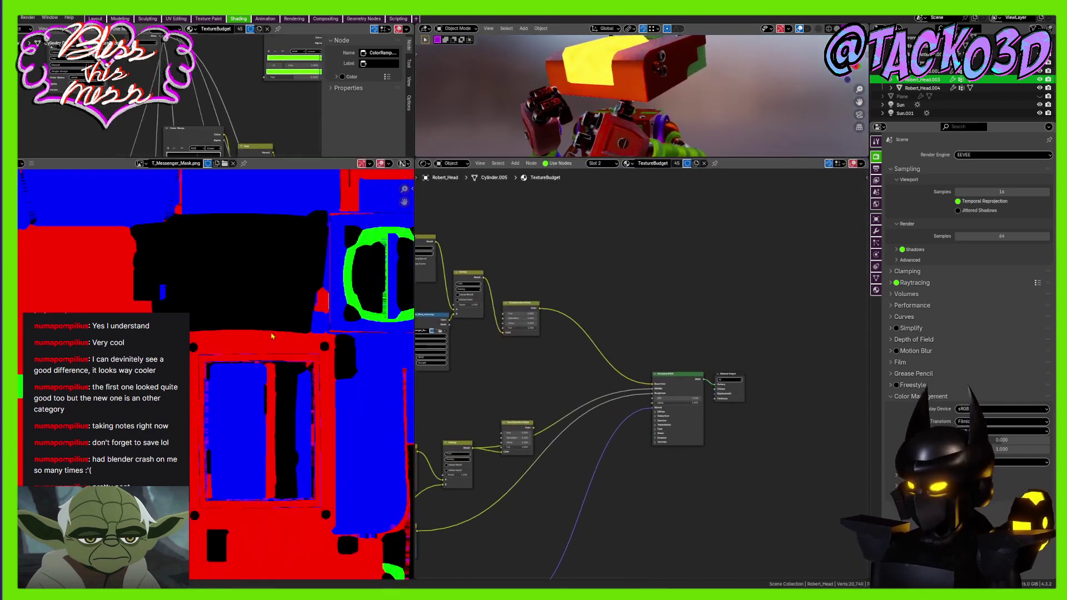
pyautogui.scroll(-4, 272, 349)
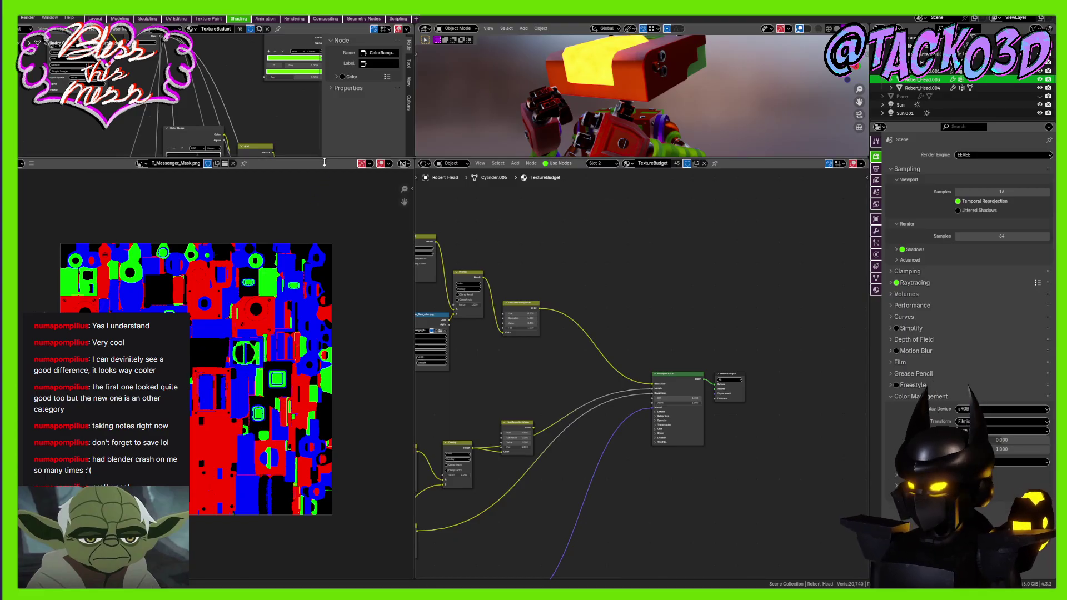
pyautogui.moveTo(324, 164); pyautogui.dragTo(327, 502)
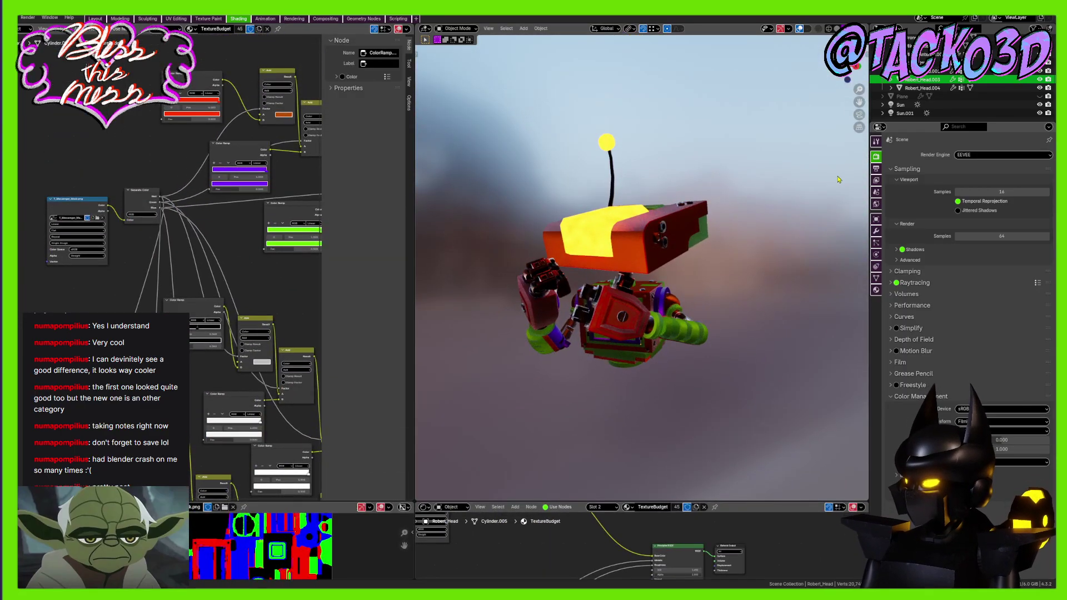
# Reopen the recent helmet project without saving the changes to MessengerDrone_Textured.blend
pyautogui.click(2, 18)
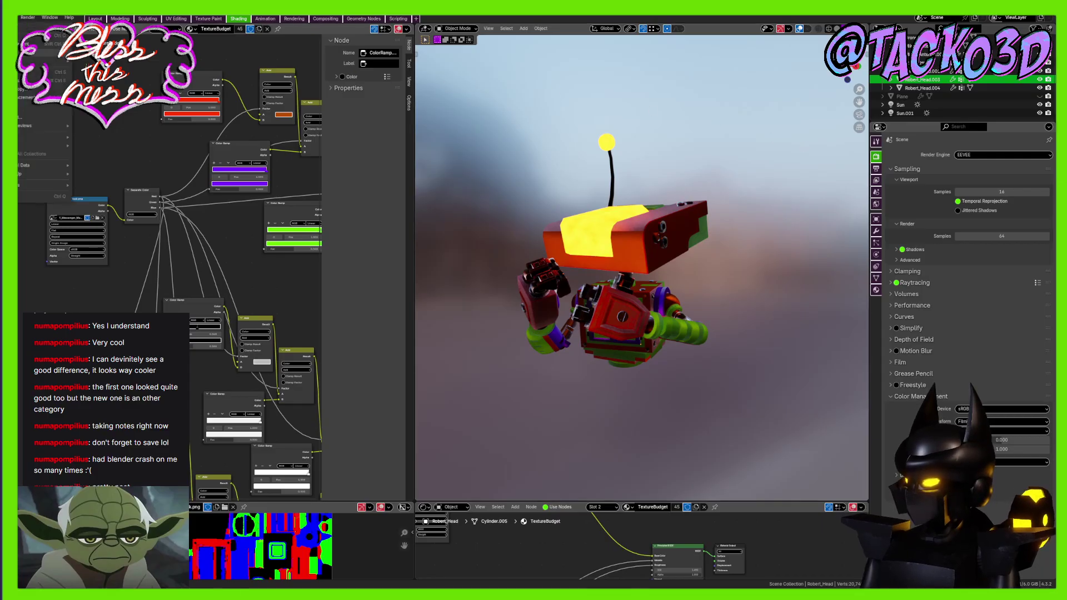
pyautogui.moveTo(47, 44)
pyautogui.click(145, 53)
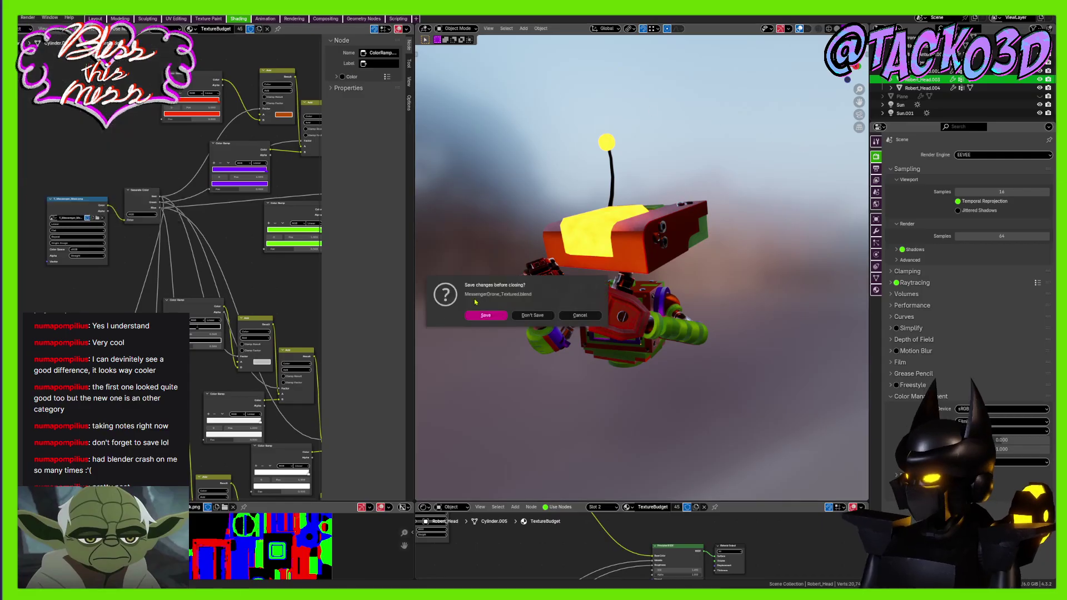
pyautogui.click(542, 319)
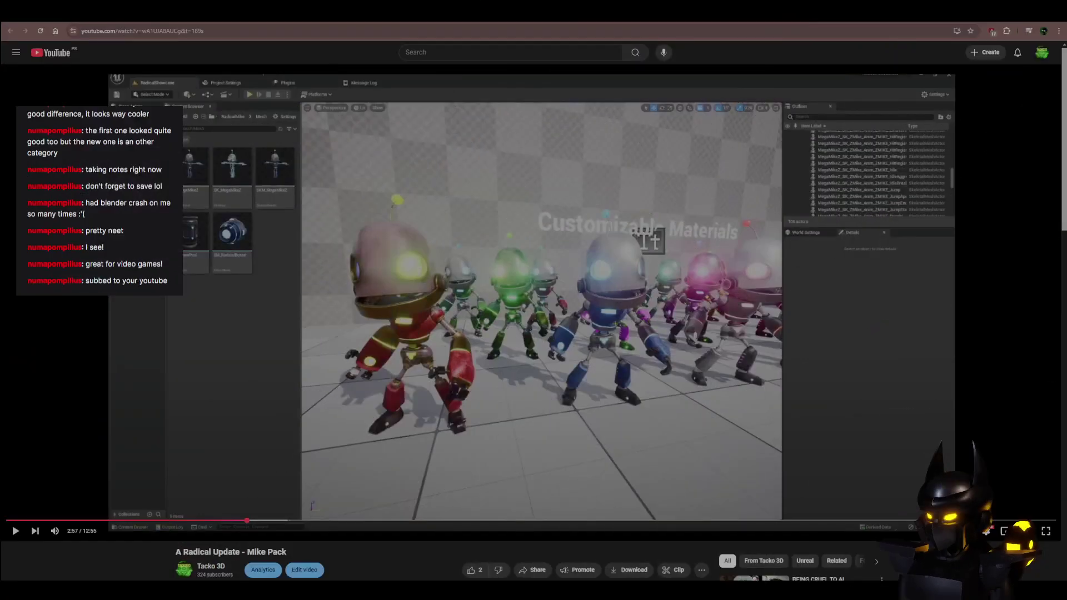
# Switch to YouTube and play the "A Radical Update - Mike Pack" video, skipping through the Customizable Materials section before pausing it
pyautogui.click(591, 247)
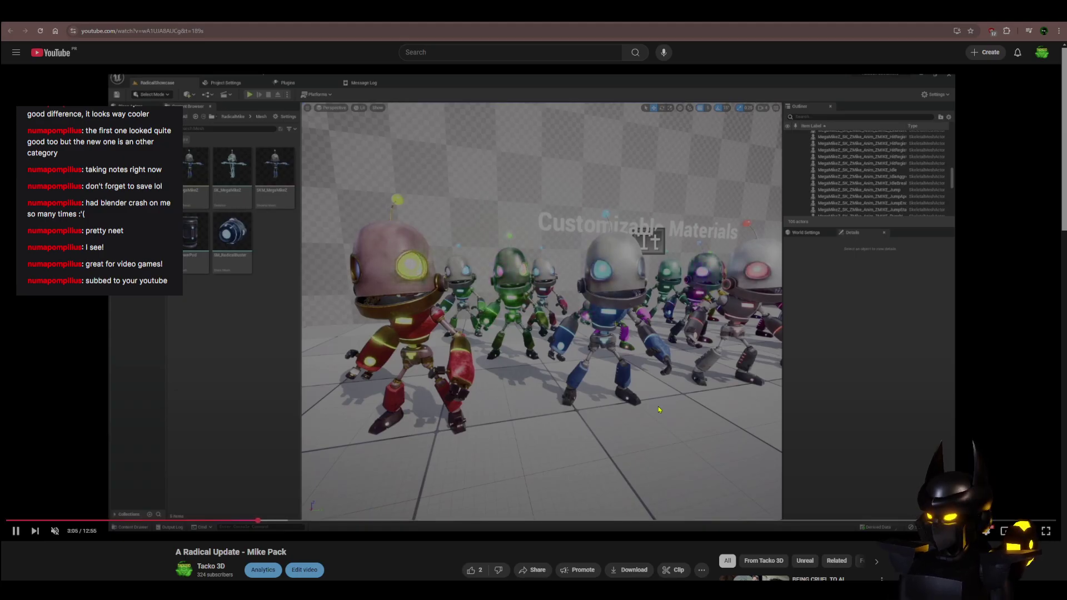
pyautogui.press('Right')
pyautogui.press('Right')
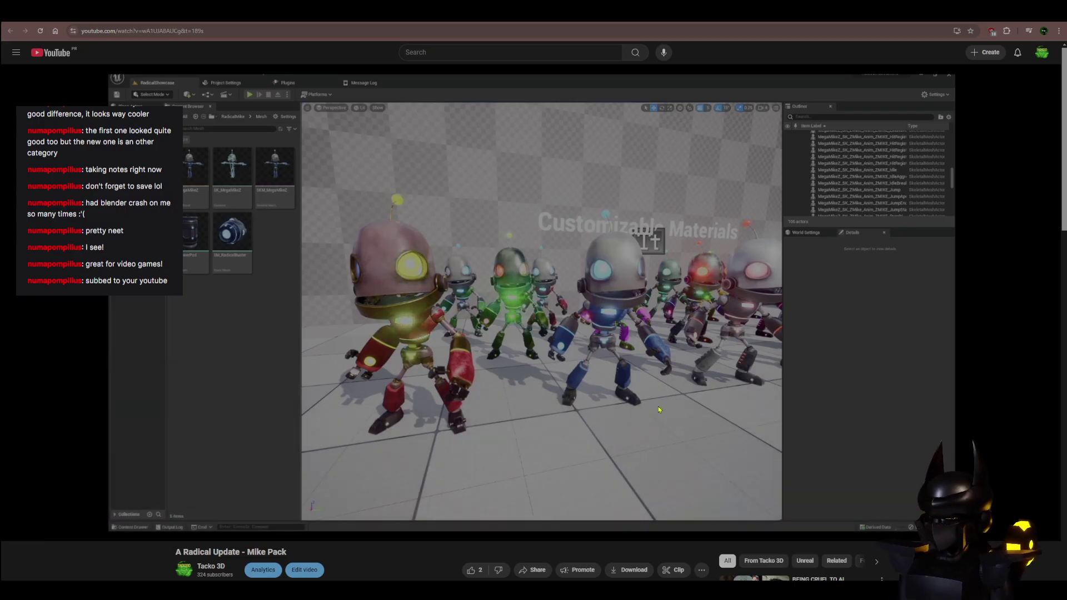
pyautogui.press('Right')
pyautogui.press('Left')
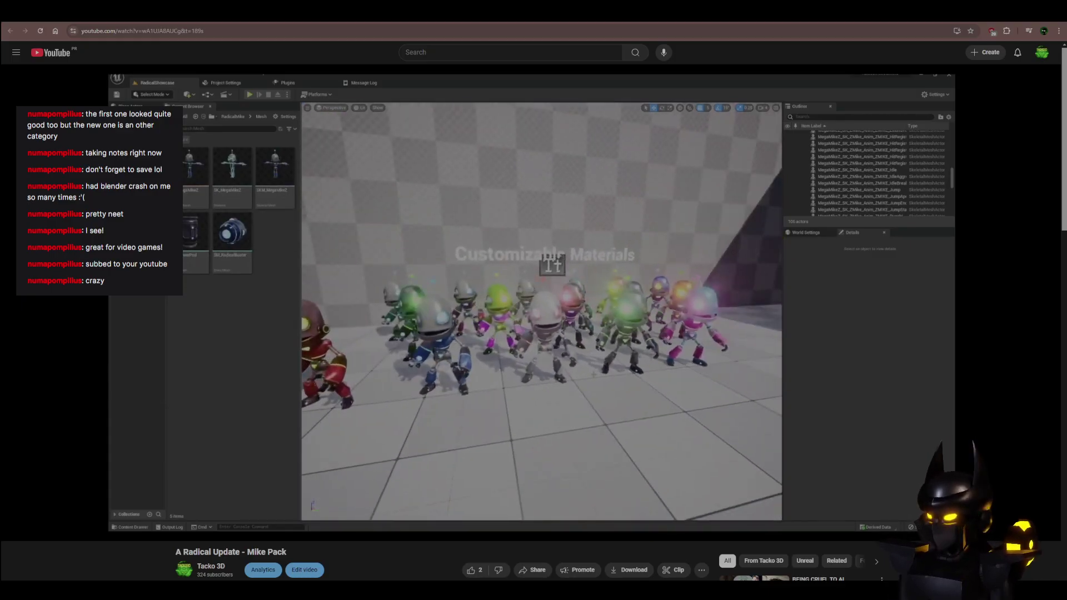
pyautogui.press('space')
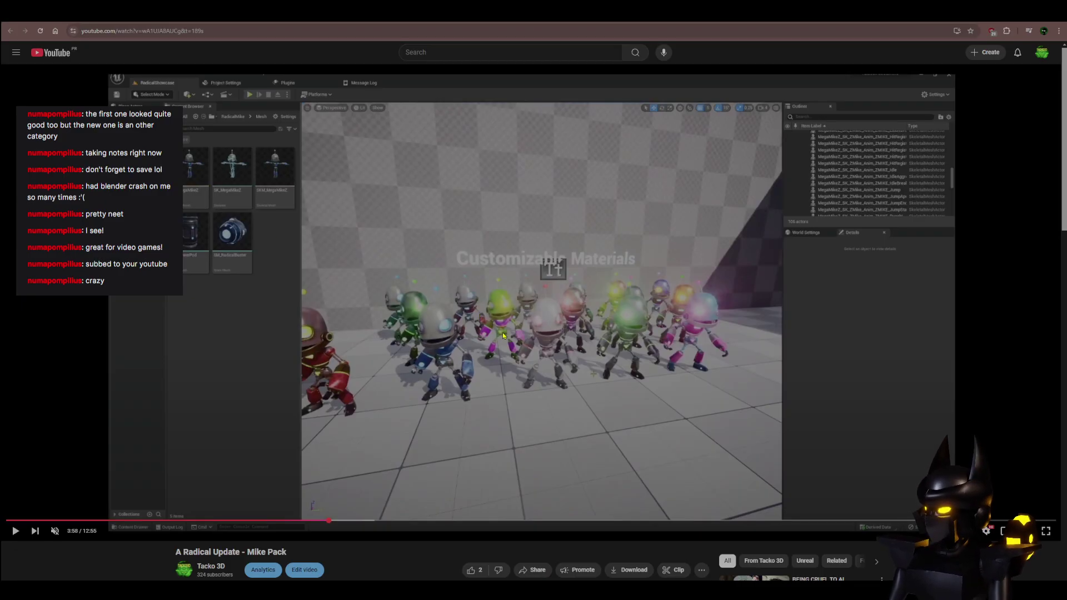
# Resume the Mike Pack video and skip ahead to the red, green and blue robot at 4:42, then pause there
pyautogui.click(534, 335)
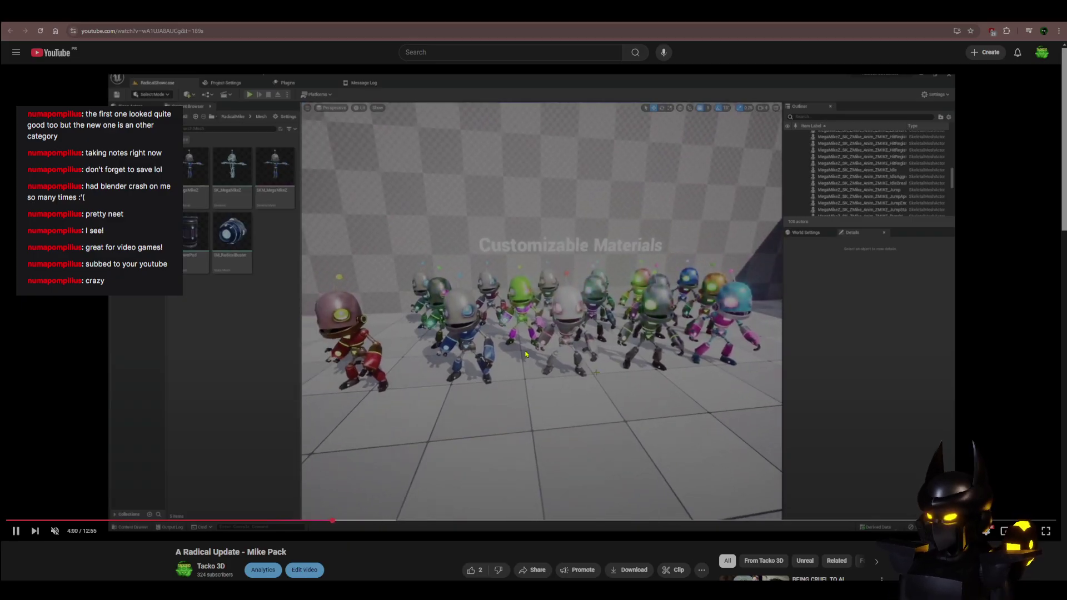
pyautogui.press('Right')
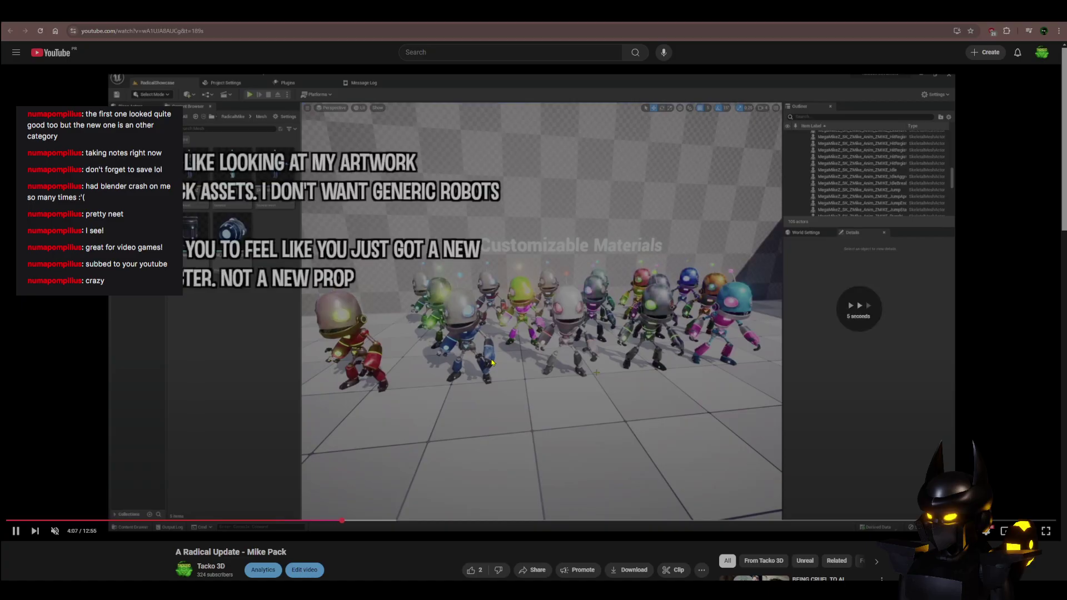
pyautogui.press('Right')
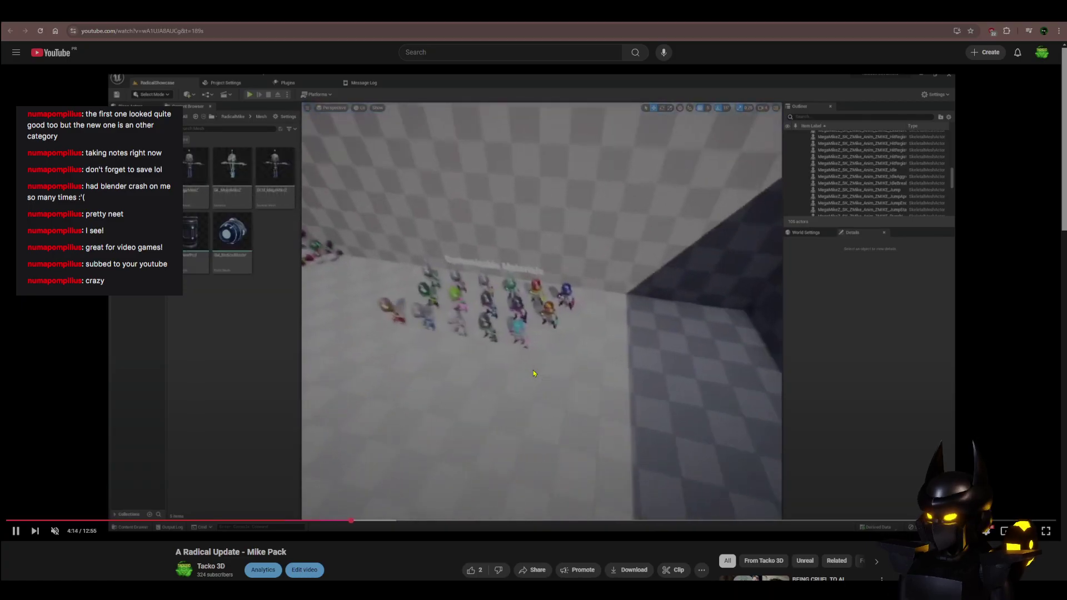
pyautogui.press('Right')
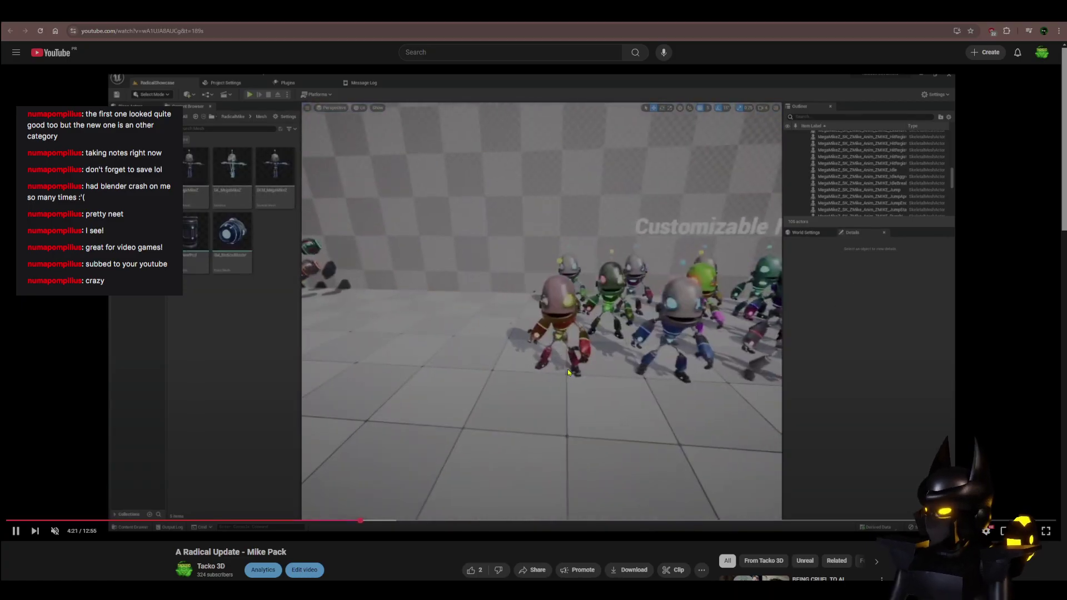
pyautogui.press('Right')
pyautogui.press('Right')
pyautogui.press('Right')
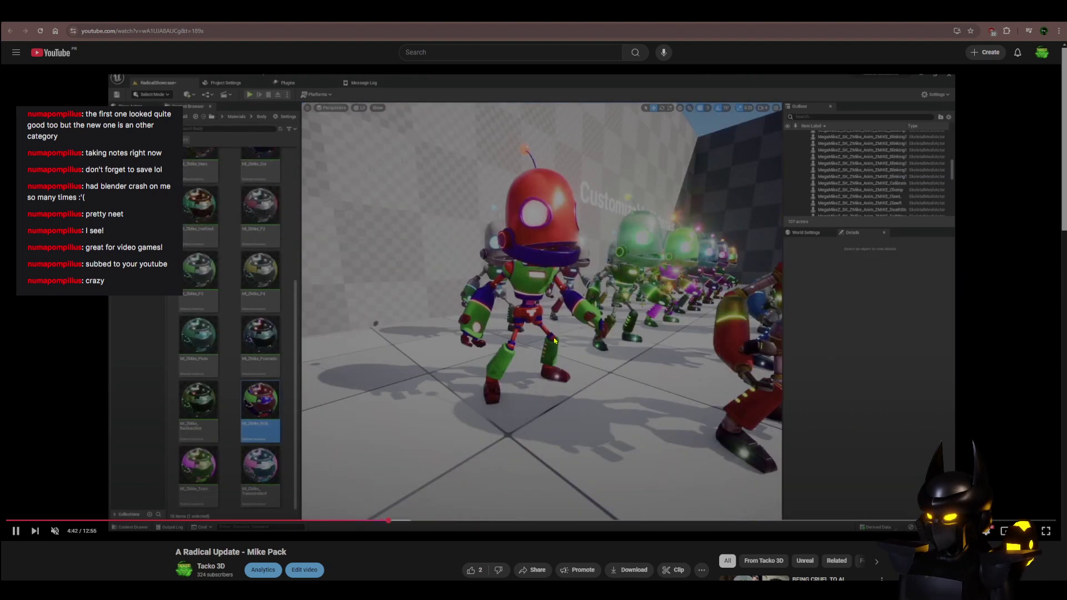
pyautogui.press('space')
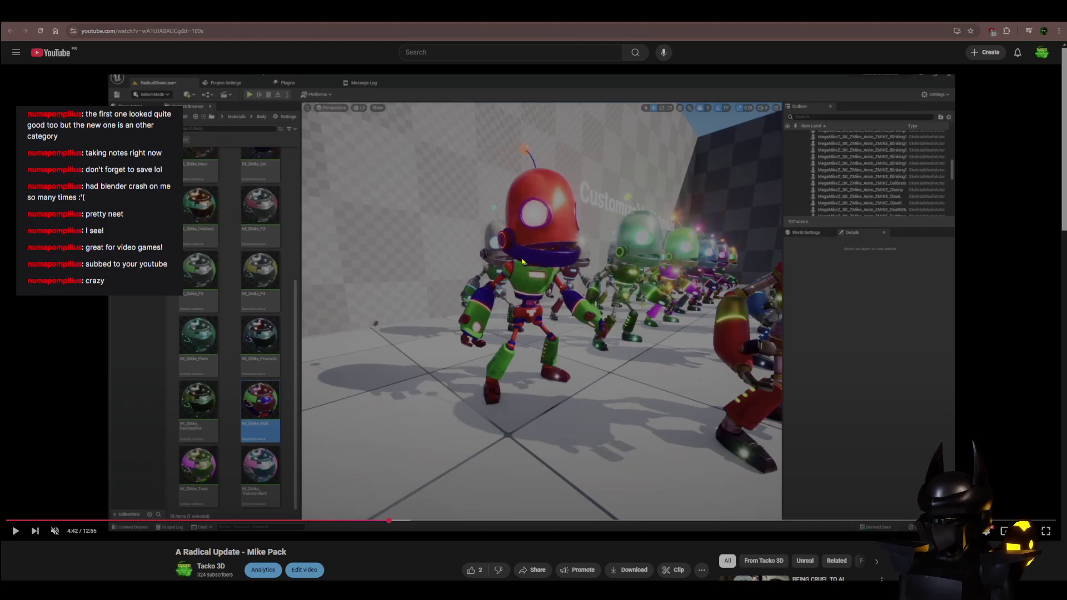
# Continue the Mike Pack video past the robot line-up to the close-up at about 5:10 and pause it
pyautogui.press('space')
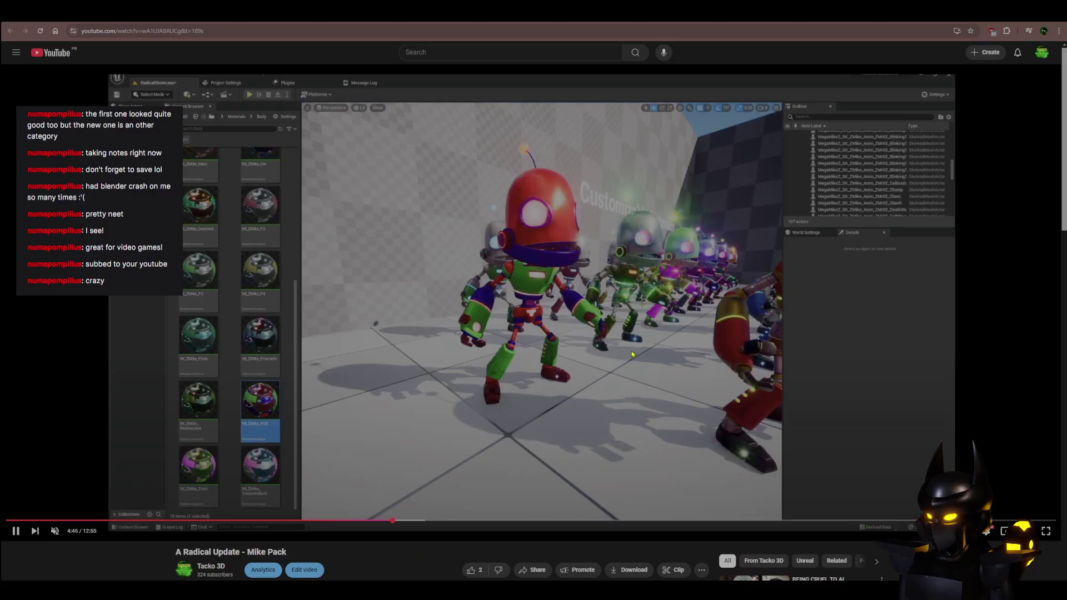
pyautogui.press('Right')
pyautogui.press('Right')
pyautogui.press('Right')
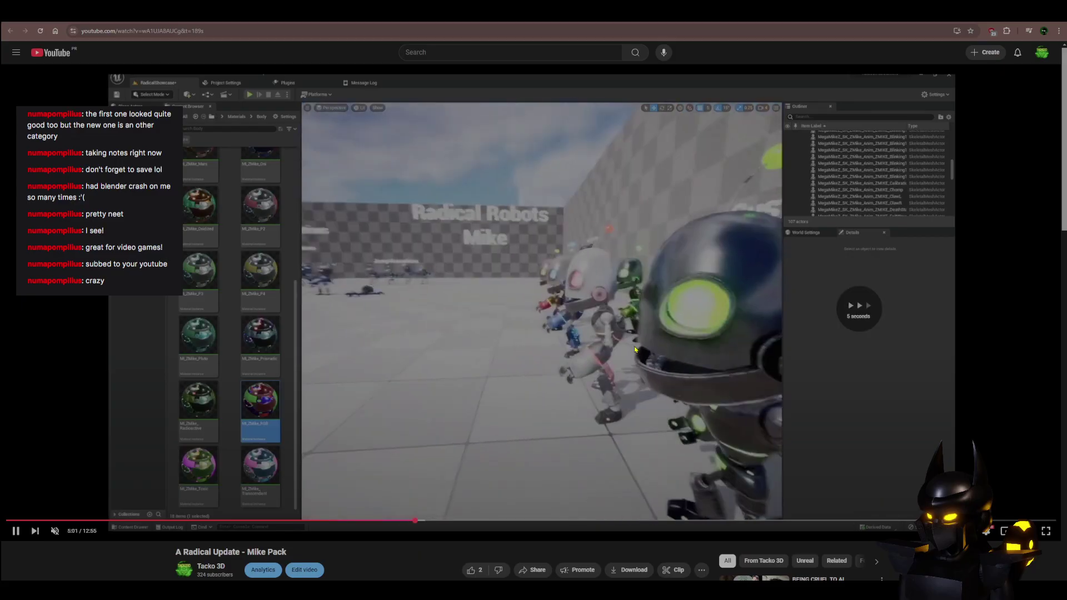
pyautogui.press('Right')
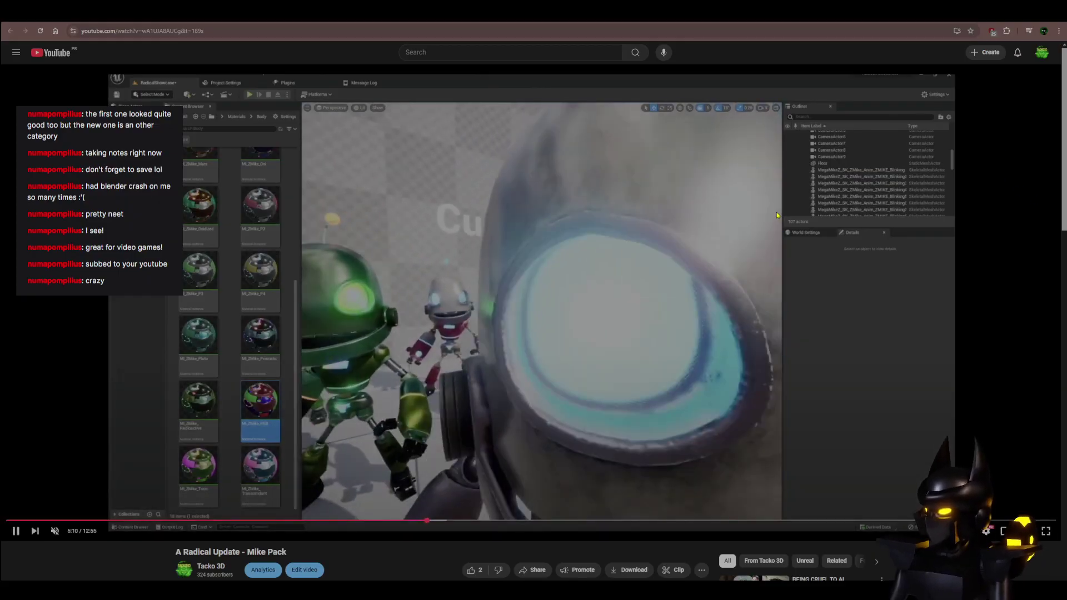
pyautogui.press('space')
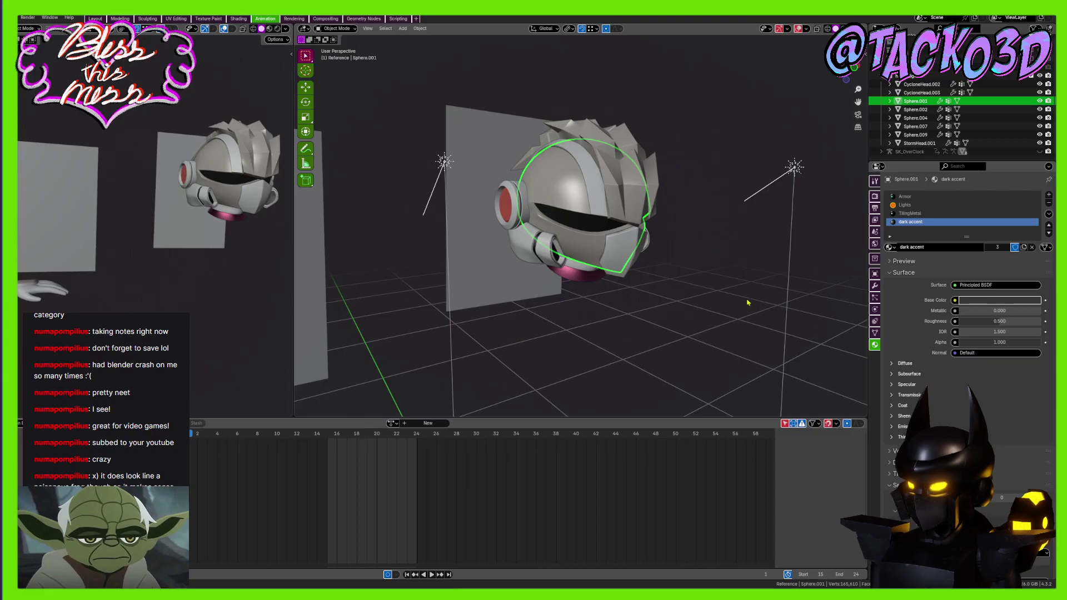
# Switch to Blender and examine the helmet's ear ring, jaw and neck piece from the side, front and above
pyautogui.scroll(-1, 623, 305)
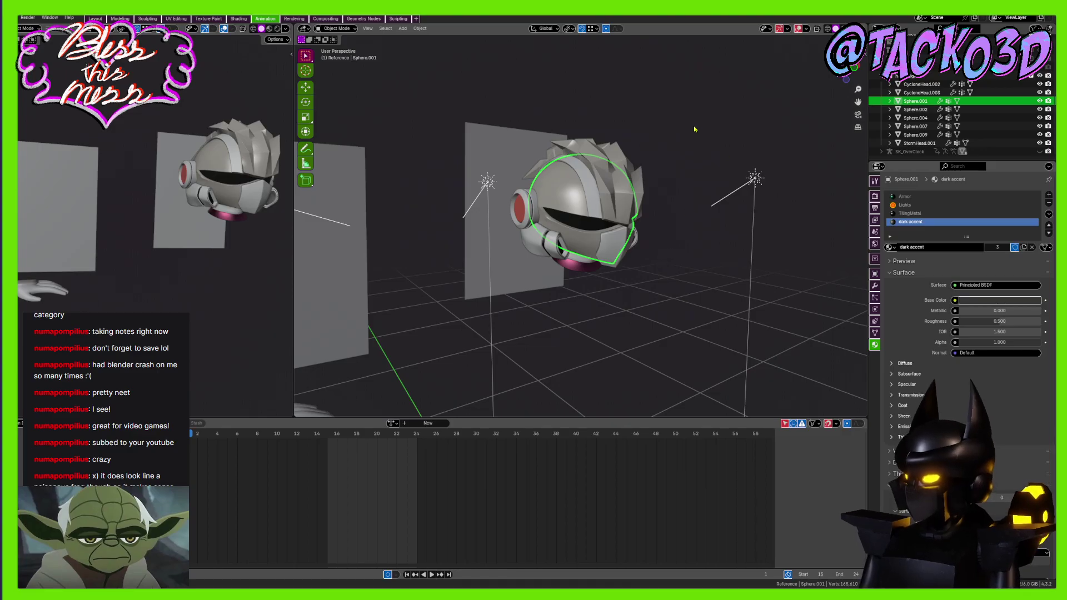
pyautogui.moveTo(615, 229); pyautogui.dragTo(669, 195, button='middle')
pyautogui.scroll(4, 609, 245)
pyautogui.scroll(4, 639, 239)
pyautogui.moveTo(633, 256)
pyautogui.mouseDown(button='middle')
pyautogui.moveTo(656, 205)
pyautogui.moveTo(638, 236)
pyautogui.mouseUp(button='middle')
pyautogui.click(658, 204)
pyautogui.scroll(-3, 658, 206)
pyautogui.moveTo(625, 161); pyautogui.dragTo(637, 210, button='middle')
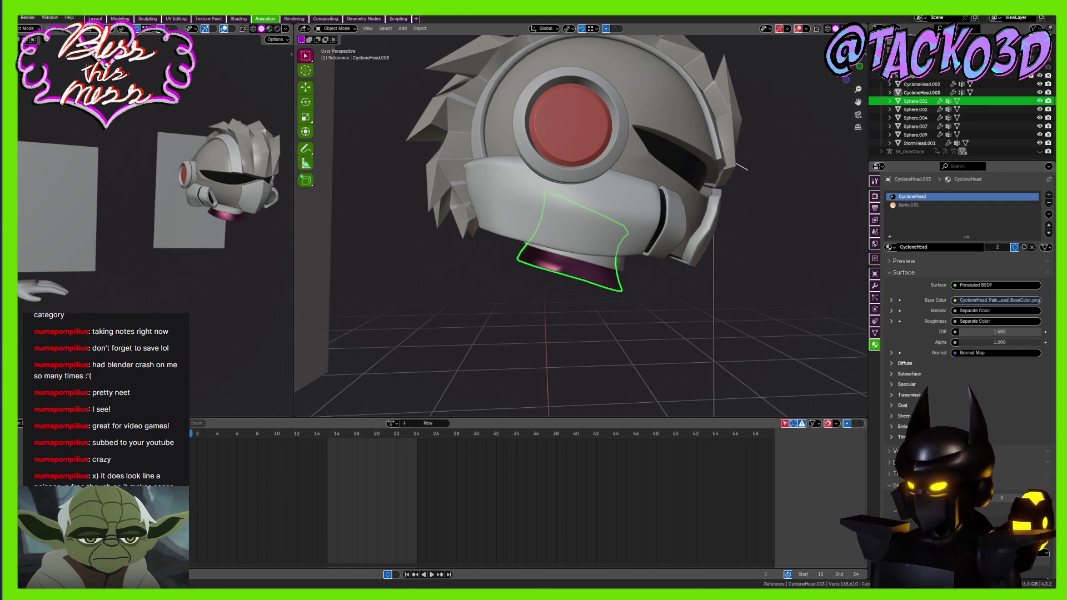
pyautogui.moveTo(716, 239); pyautogui.dragTo(650, 291, button='middle')
pyautogui.scroll(-3, 649, 272)
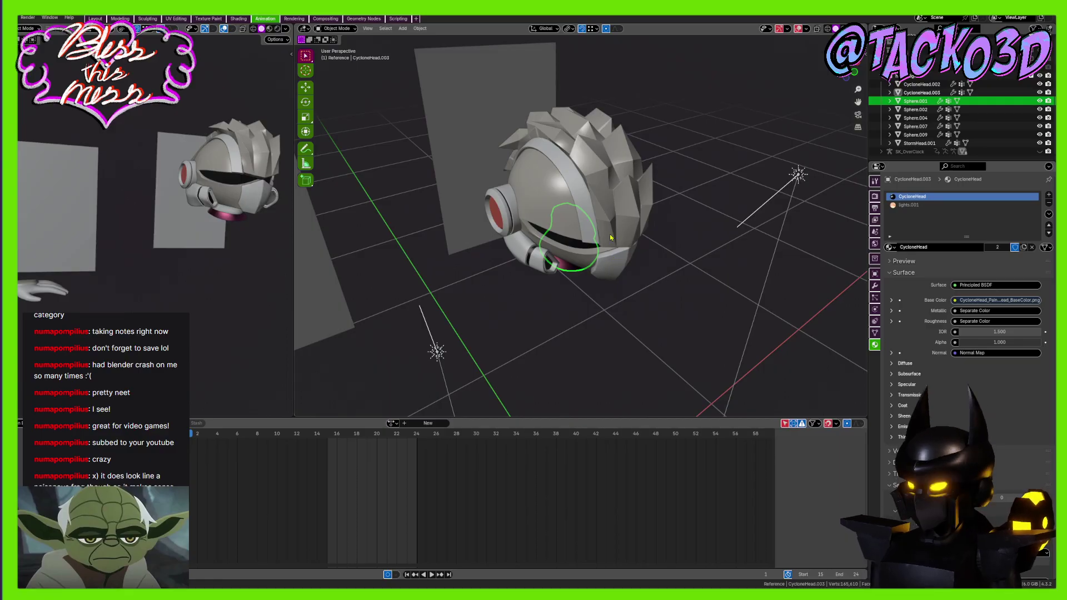
# Examine the helmet's lower face and neck from below, checking which objects make up the parts there
pyautogui.moveTo(698, 162); pyautogui.dragTo(633, 246, button='middle')
pyautogui.scroll(2, 578, 268)
pyautogui.click(607, 262)
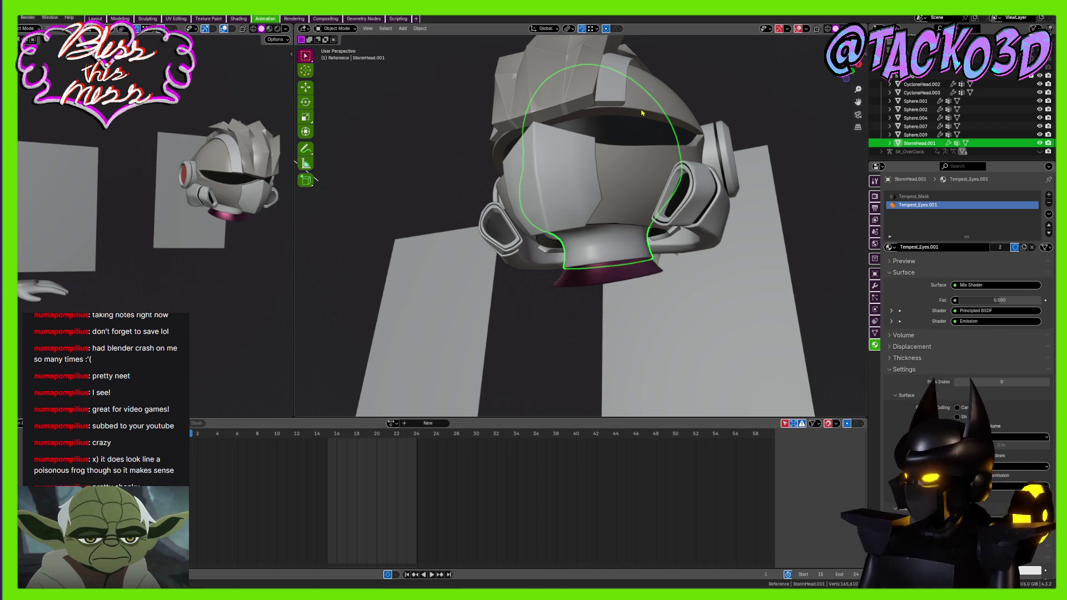
pyautogui.moveTo(601, 282); pyautogui.dragTo(616, 172, button='middle')
pyautogui.click(579, 202)
pyautogui.scroll(1, 616, 234)
pyautogui.press('Tab')
pyautogui.press('Tab')
# Open the helmet's front face plate (Sphere.007) for mesh editing with edge selection
pyautogui.click(665, 245)
pyautogui.press('Tab')
pyautogui.scroll(2, 500, 236)
pyautogui.scroll(3, 625, 227)
pyautogui.press('2')
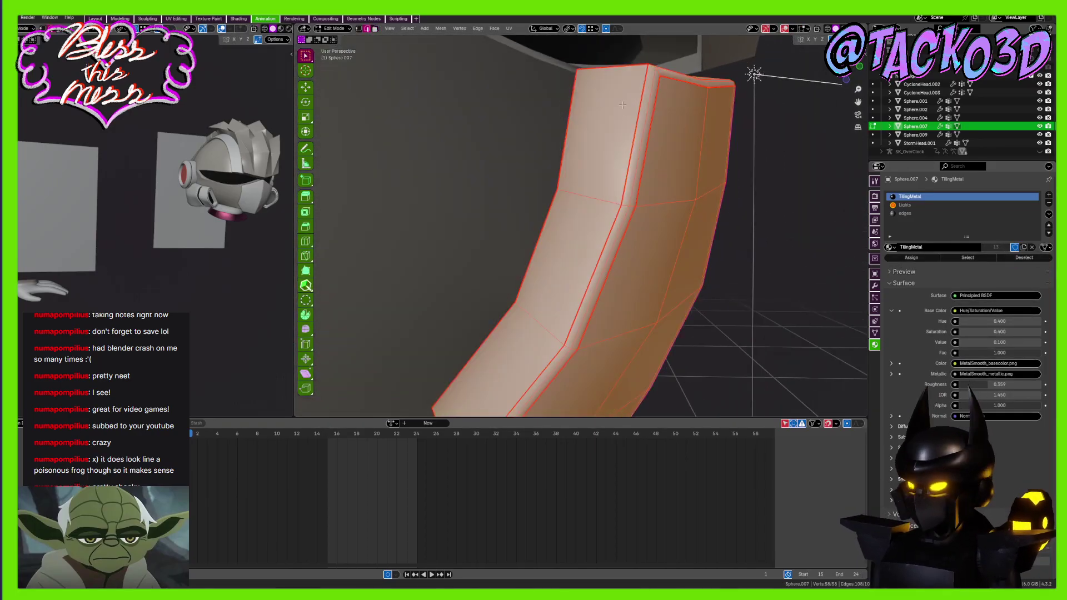
# Try to select the edge loops along the rim of the front face plate
pyautogui.keyDown('alt'); pyautogui.click(608, 72); pyautogui.keyUp('alt')
pyautogui.moveTo(608, 75); pyautogui.dragTo(654, 146, button='middle')
pyautogui.keyDown('alt'); pyautogui.keyDown('shift'); pyautogui.click(620, 244); pyautogui.keyUp('shift'); pyautogui.keyUp('alt')
pyautogui.keyDown('alt'); pyautogui.keyDown('shift'); pyautogui.click(638, 263); pyautogui.keyUp('shift'); pyautogui.keyUp('alt')
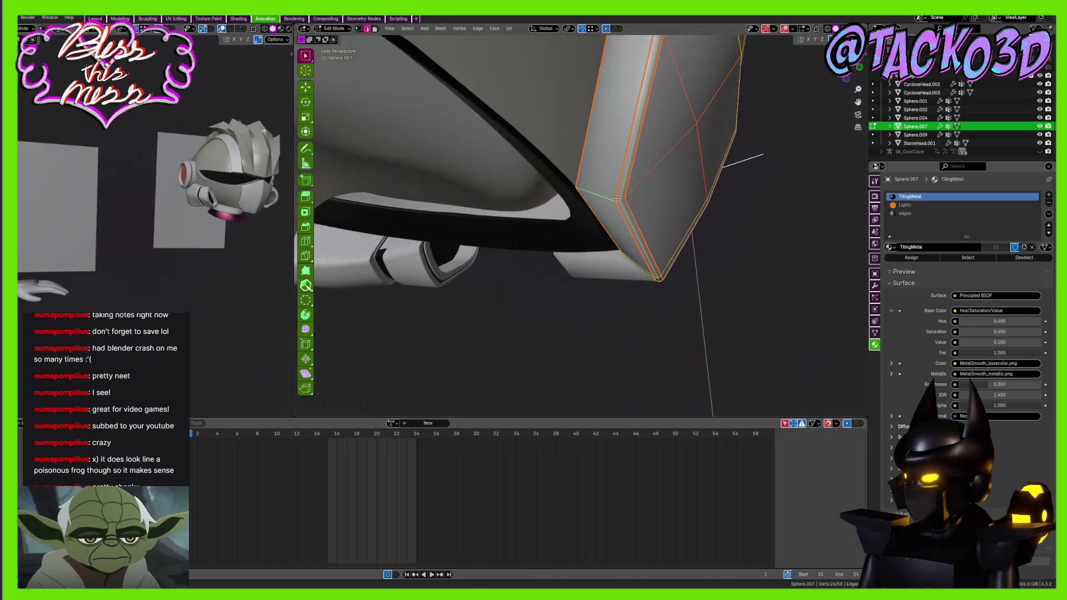
pyautogui.scroll(-3, 633, 222)
pyautogui.moveTo(633, 189); pyautogui.dragTo(669, 159, button='middle')
# Select the edges at the upper corner of the face plate's side wall and bevel them by about 0.0008 m
pyautogui.click(617, 166)
pyautogui.keyDown('ctrl'); pyautogui.click(577, 192); pyautogui.keyUp('ctrl')
pyautogui.moveTo(578, 189); pyautogui.dragTo(536, 287, button='middle')
pyautogui.scroll(3, 622, 261)
pyautogui.keyDown('alt'); pyautogui.keyDown('shift'); pyautogui.click(623, 265); pyautogui.keyUp('shift'); pyautogui.keyUp('alt')
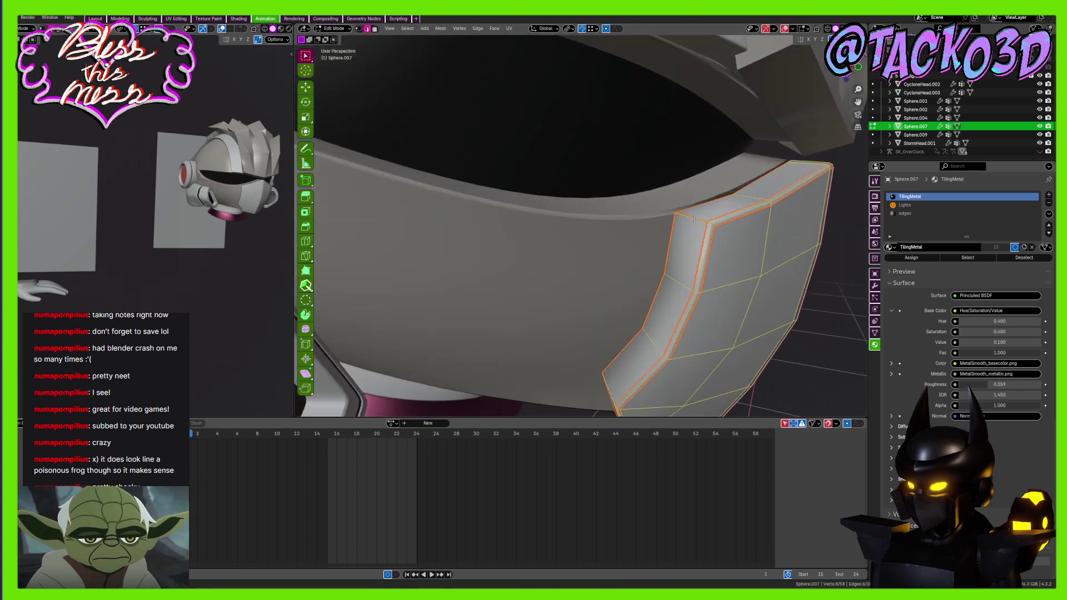
pyautogui.moveTo(625, 267); pyautogui.dragTo(620, 252, button='middle')
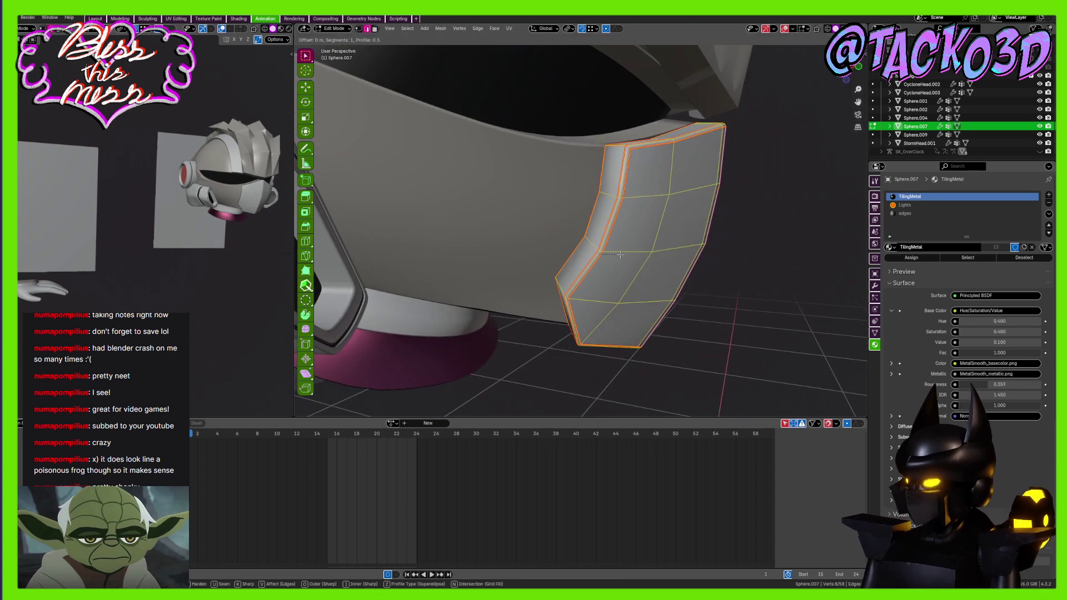
pyautogui.hotkey('ctrl', 'b')
pyautogui.scroll(1, 623, 255)
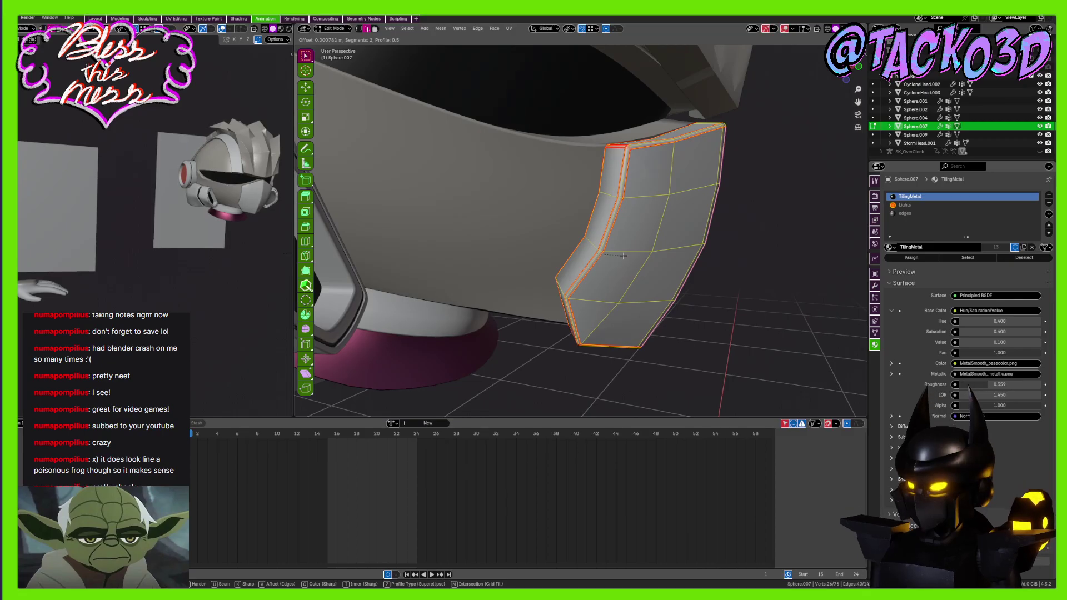
pyautogui.click(624, 255)
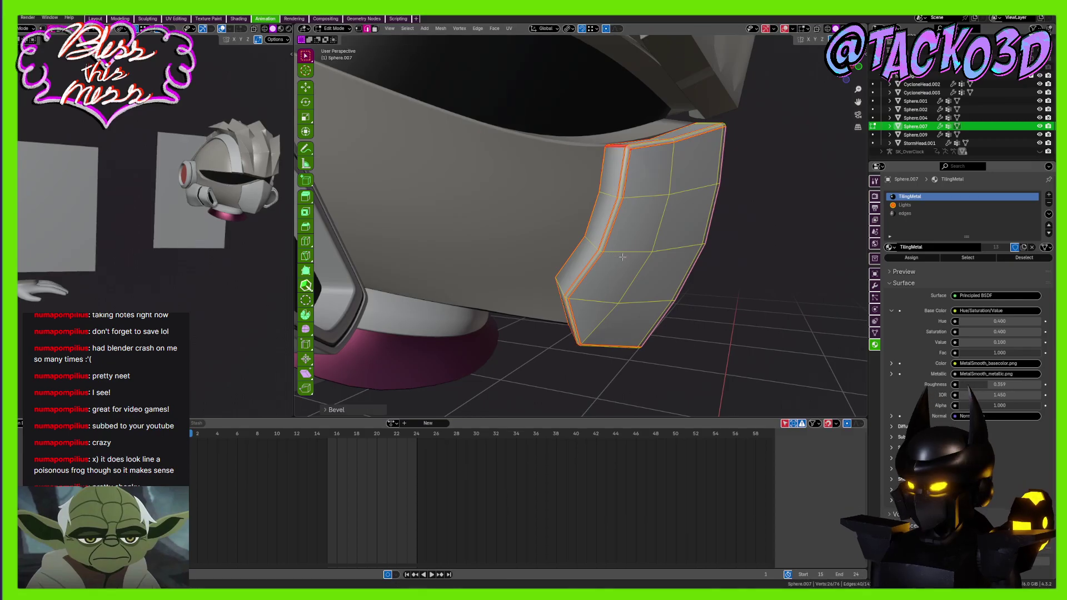
# Bevel the edge crossing the face plate's side wall at its lower bend by about 0.0005 m
pyautogui.scroll(2, 623, 256)
pyautogui.moveTo(623, 256); pyautogui.dragTo(606, 159, button='middle')
pyautogui.scroll(4, 605, 158)
pyautogui.keyDown('shift'); pyautogui.moveTo(583, 194); pyautogui.dragTo(571, 266, button='middle'); pyautogui.keyUp('shift')
pyautogui.click(606, 155)
pyautogui.keyDown('ctrl'); pyautogui.click(566, 139); pyautogui.keyUp('ctrl')
pyautogui.scroll(-1, 566, 139)
pyautogui.hotkey('ctrl', 'b')
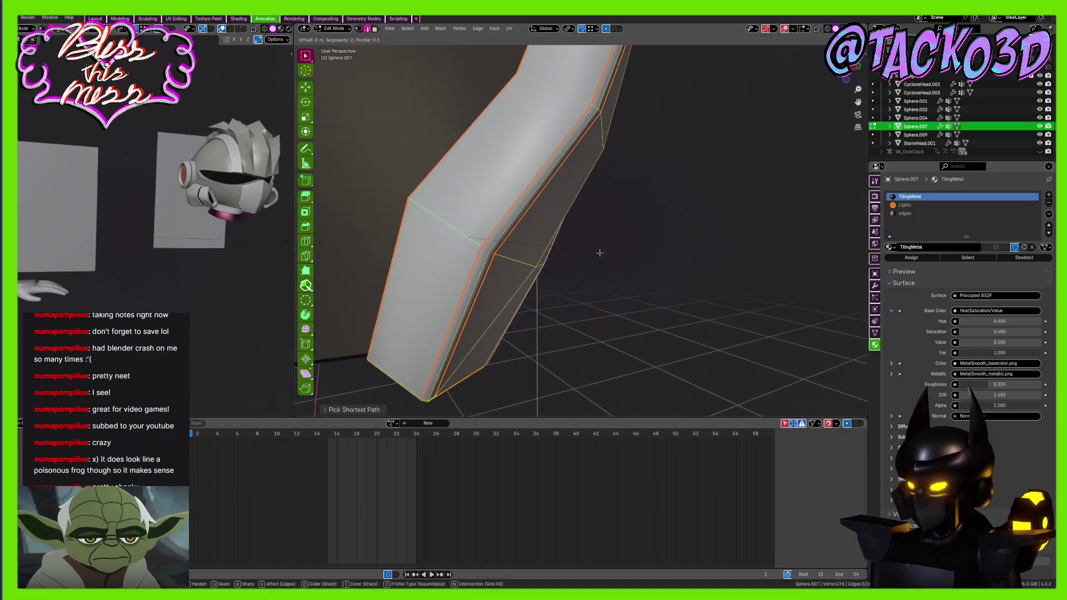
pyautogui.scroll(1, 604, 251)
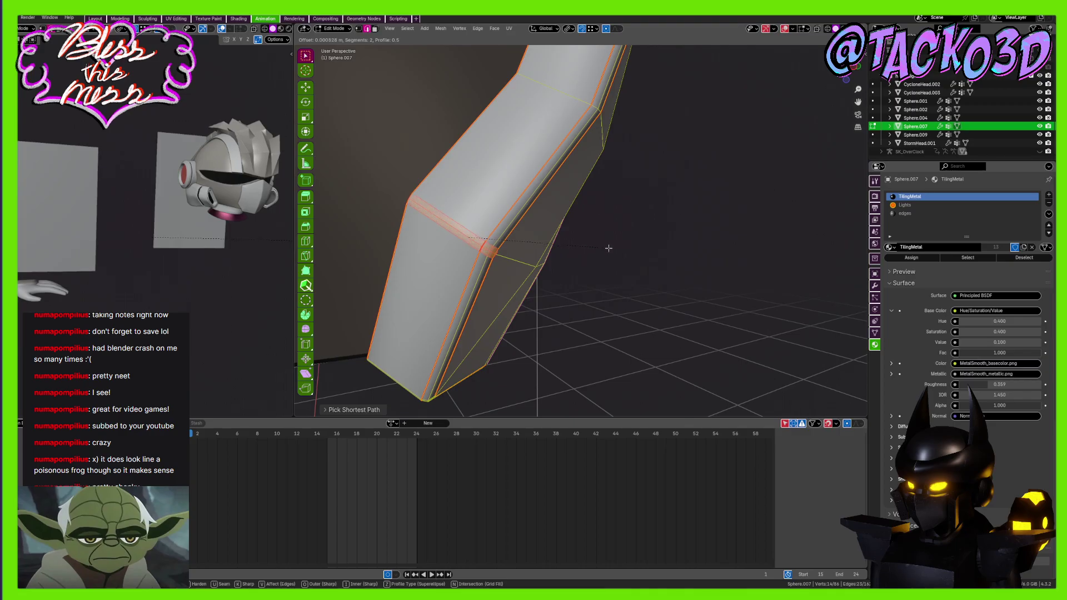
pyautogui.click(605, 247)
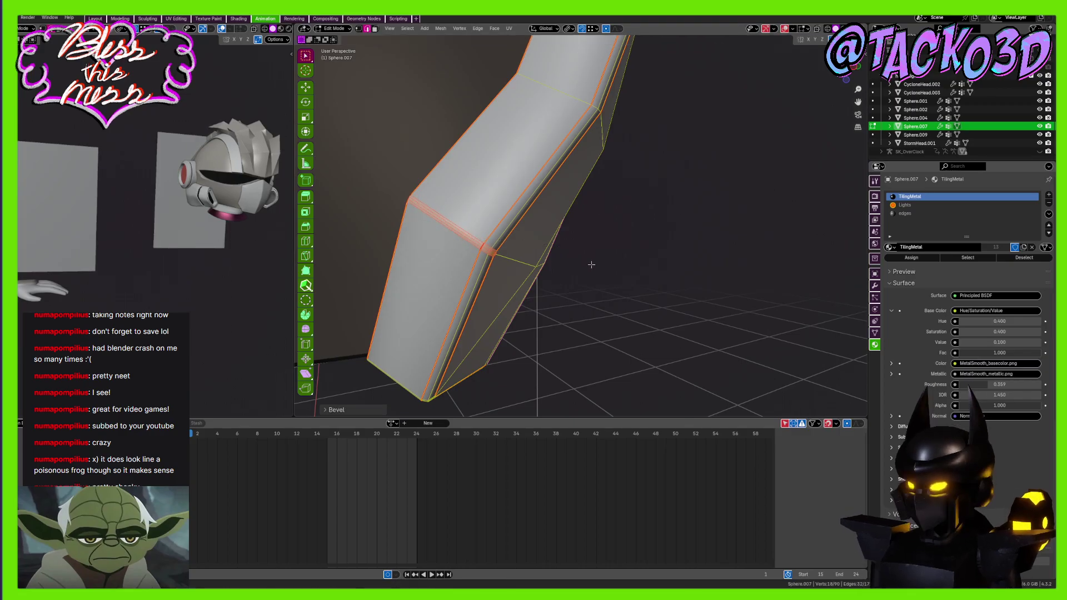
# Join the vertices at the face plate's upper outer corner to the nearest interior grid vertex with diagonal edges
pyautogui.scroll(-3, 574, 283)
pyautogui.moveTo(592, 264); pyautogui.dragTo(519, 348, button='middle')
pyautogui.scroll(-3, 478, 261)
pyautogui.press('Tab')
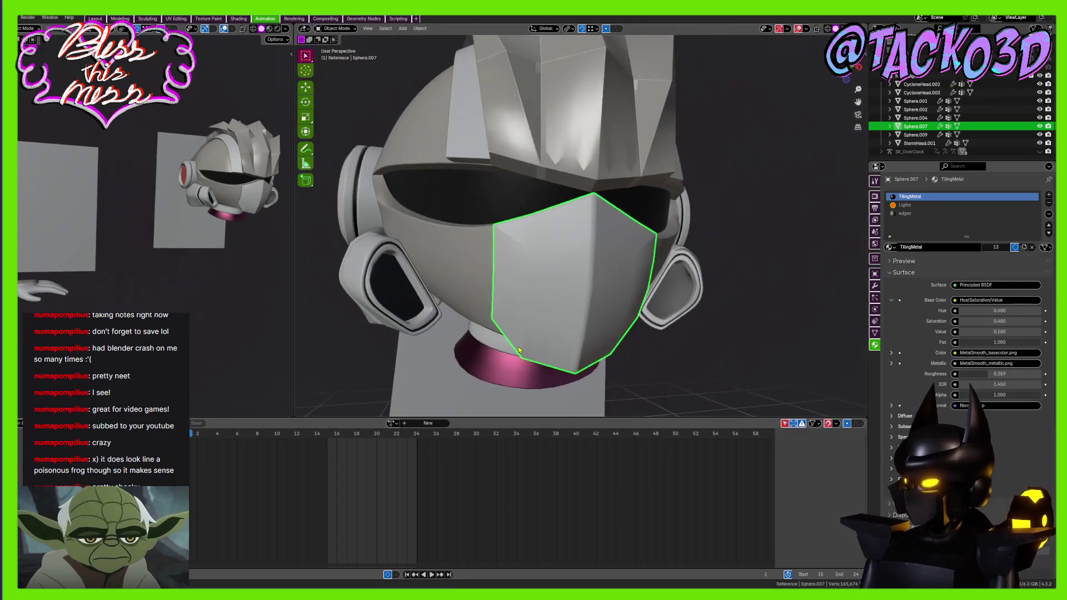
pyautogui.scroll(6, 520, 333)
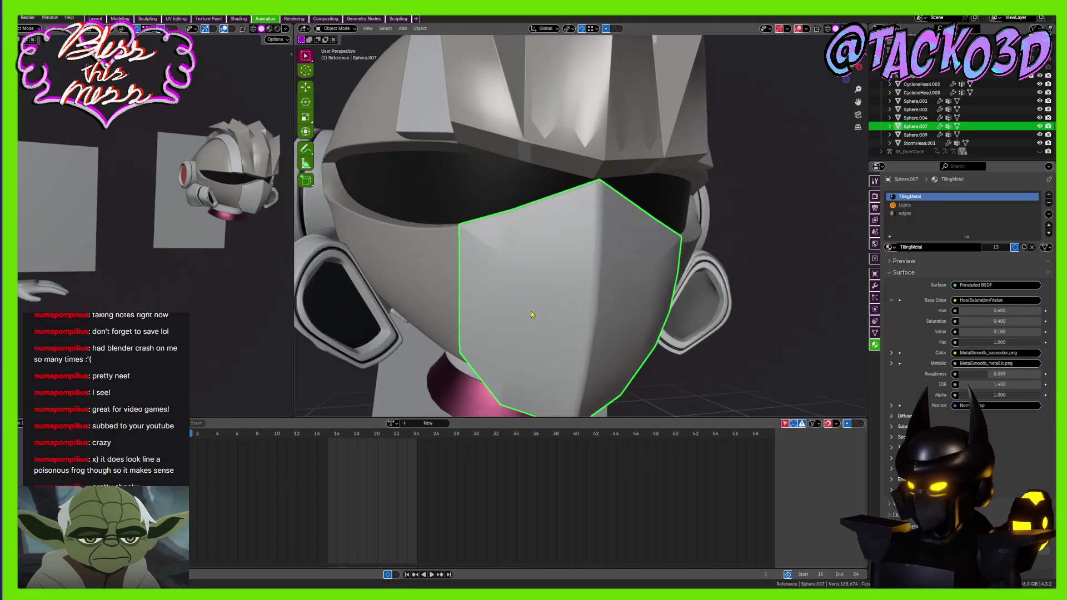
pyautogui.press('Tab')
pyautogui.moveTo(514, 274); pyautogui.dragTo(554, 185, button='middle')
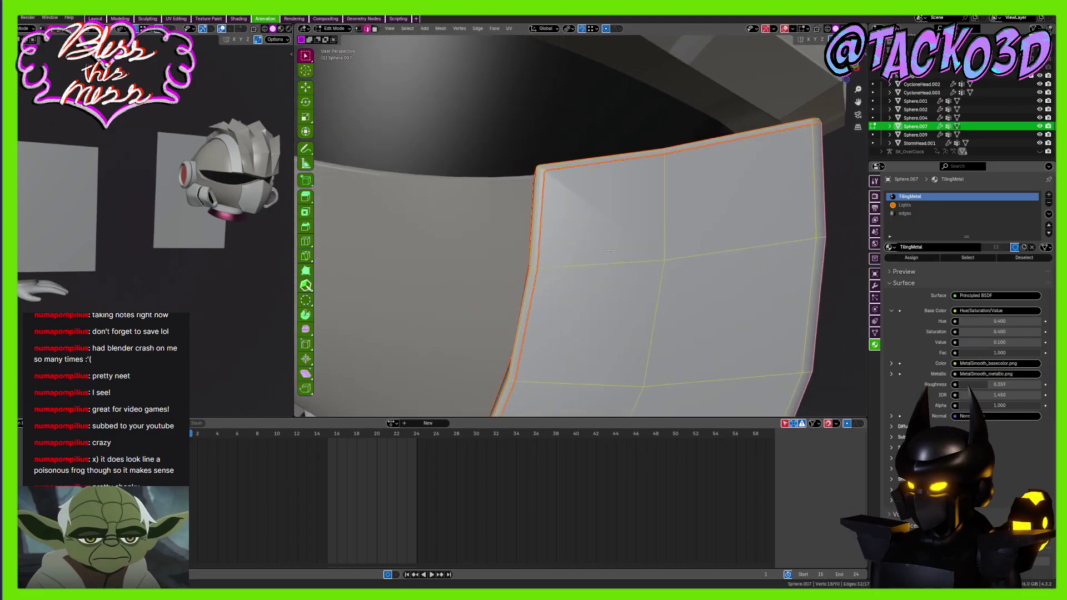
pyautogui.moveTo(543, 179); pyautogui.dragTo(543, 181)
pyautogui.moveTo(543, 183); pyautogui.dragTo(545, 228, button='middle')
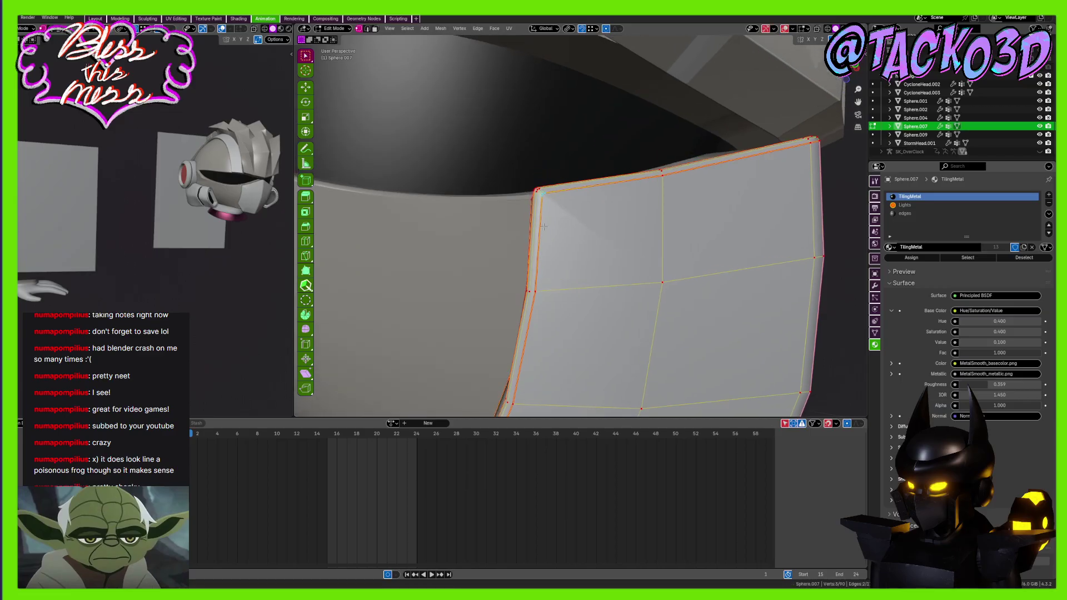
pyautogui.scroll(3, 544, 229)
pyautogui.moveTo(723, 308); pyautogui.dragTo(709, 290, button='middle')
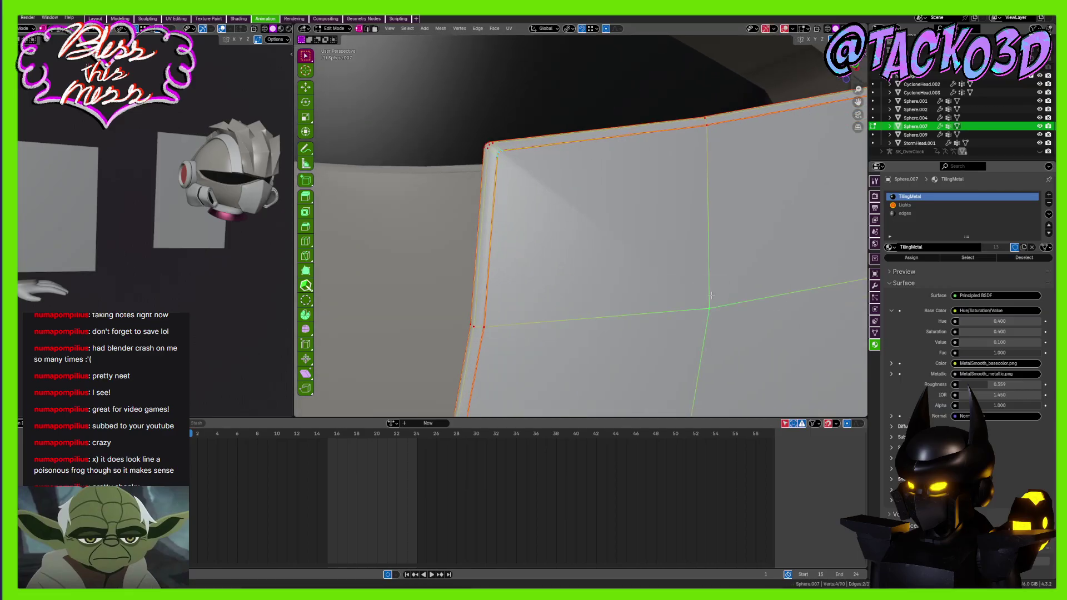
pyautogui.press('j')
pyautogui.click(502, 152)
pyautogui.keyDown('shift'); pyautogui.click(703, 304); pyautogui.keyUp('shift')
pyautogui.press('j')
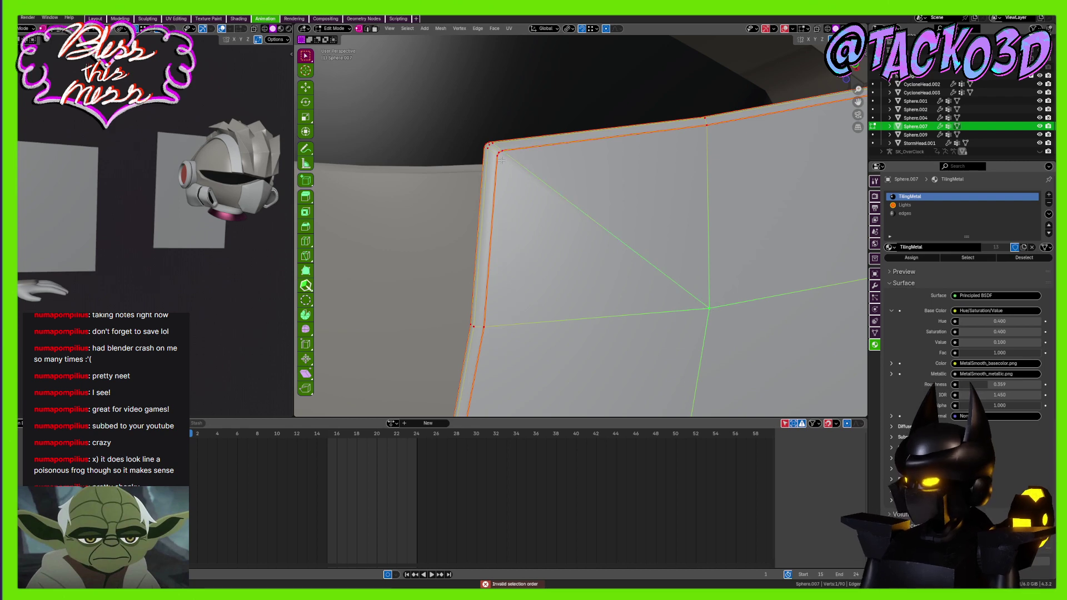
# Connect the vertices around the face plate's lower side bend to the adjacent interior vertex and save the file
pyautogui.scroll(-7, 527, 167)
pyautogui.keyDown('shift'); pyautogui.moveTo(535, 339); pyautogui.dragTo(562, 178, button='middle'); pyautogui.keyUp('shift')
pyautogui.scroll(5, 552, 173)
pyautogui.press('j')
pyautogui.scroll(4, 583, 276)
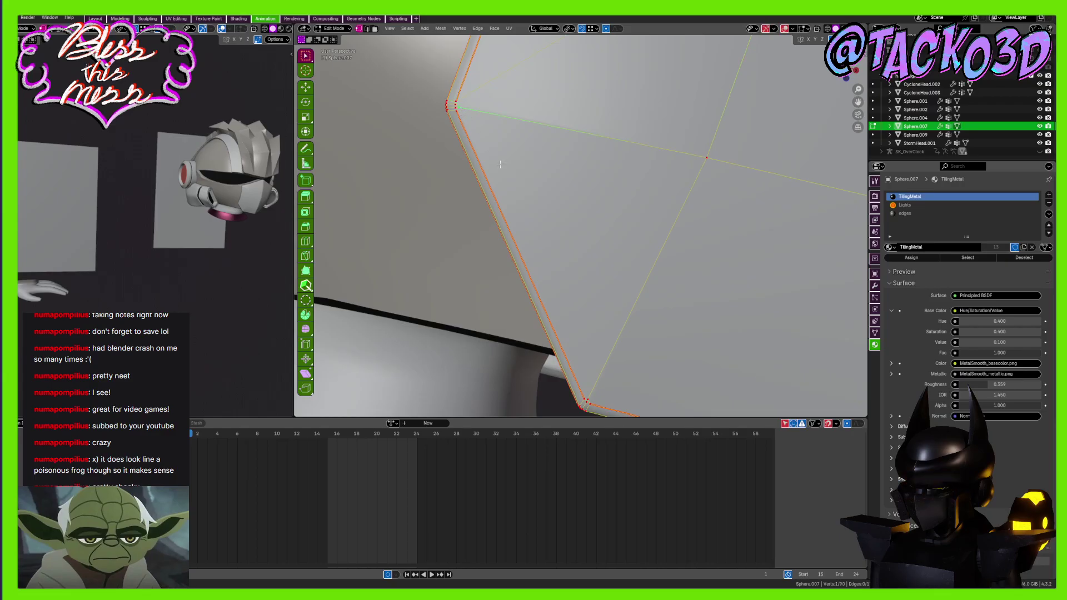
pyautogui.moveTo(594, 389); pyautogui.dragTo(578, 351, button='middle')
pyautogui.hotkey('ctrl', 's')
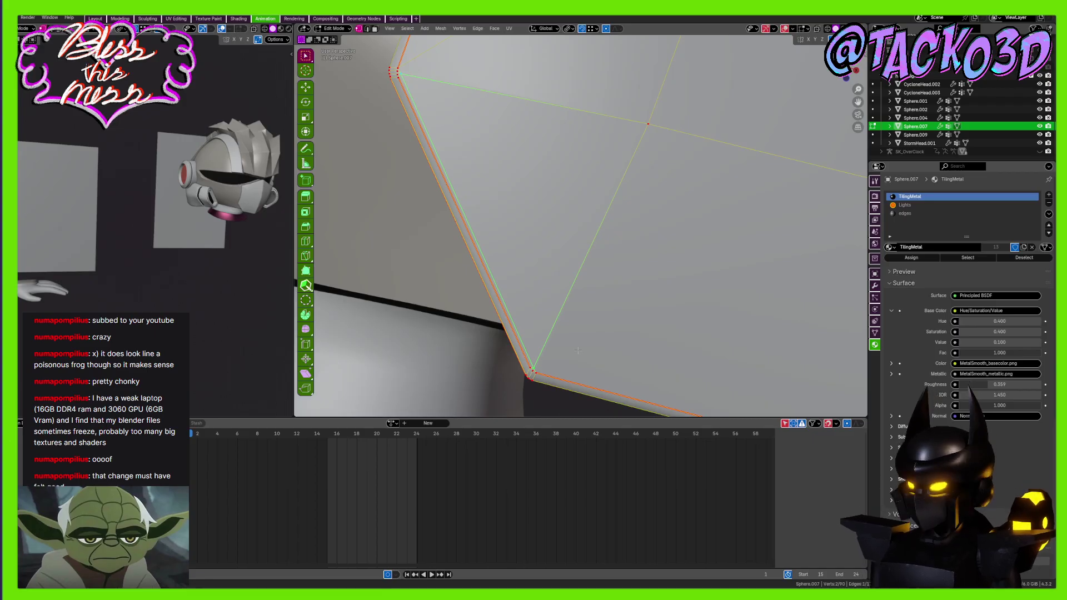
# Connect the face plate's top centre vertex diagonally to the interior vertex, leave mesh editing and save the file
pyautogui.scroll(-11, 577, 350)
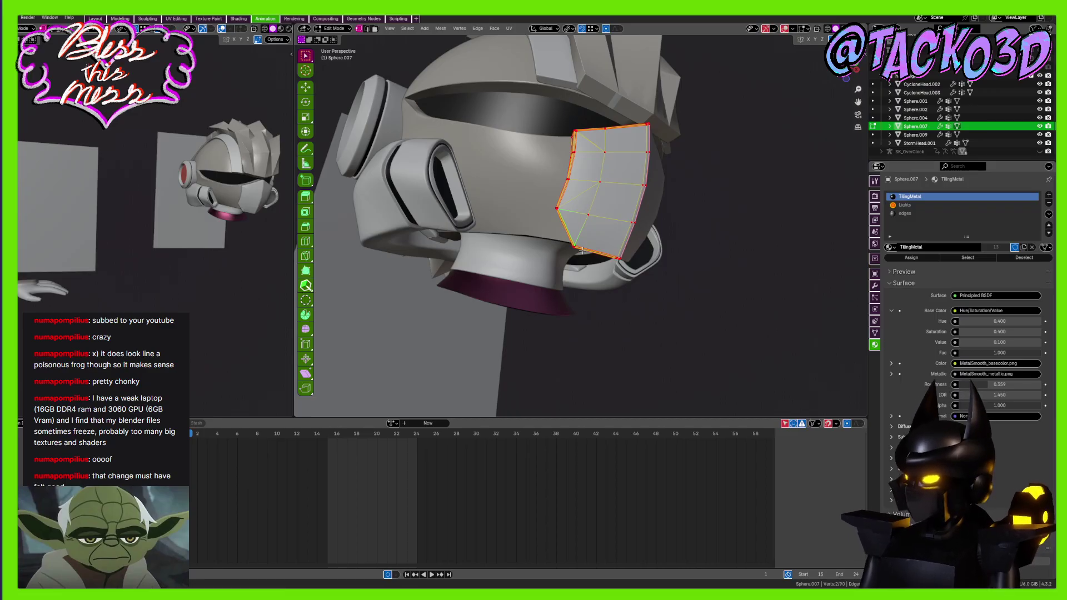
pyautogui.scroll(2, 618, 184)
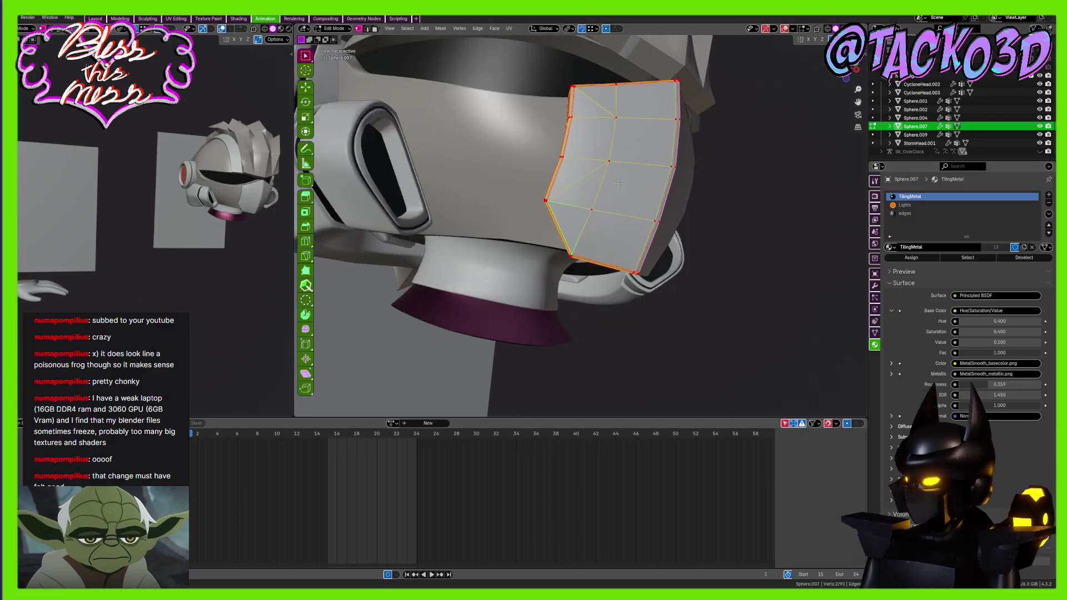
pyautogui.moveTo(619, 182); pyautogui.dragTo(618, 250, button='middle')
pyautogui.scroll(2, 621, 240)
pyautogui.scroll(2, 617, 250)
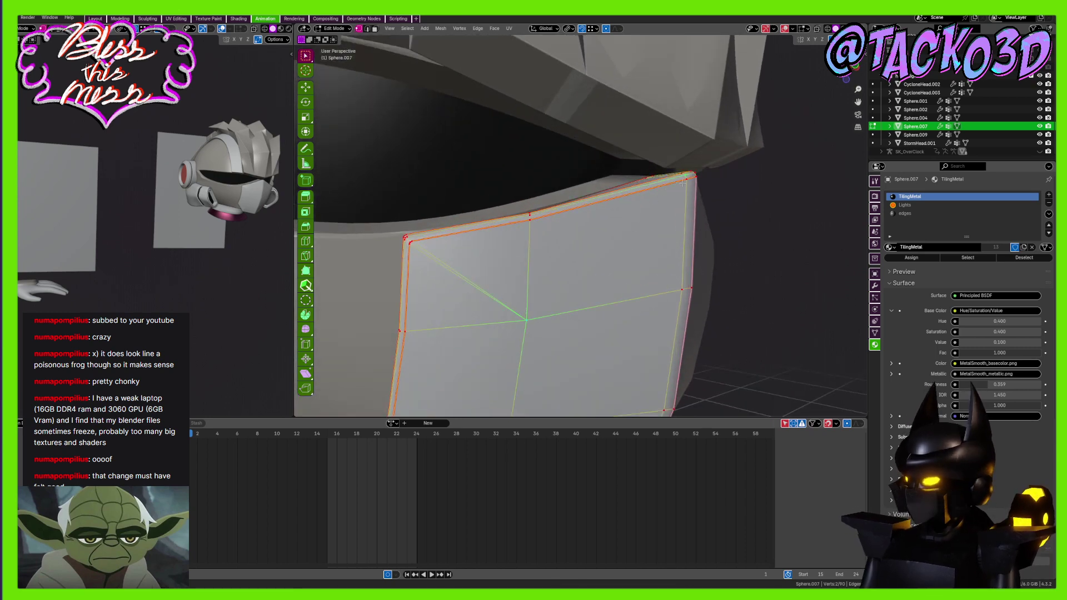
pyautogui.scroll(-3, 605, 247)
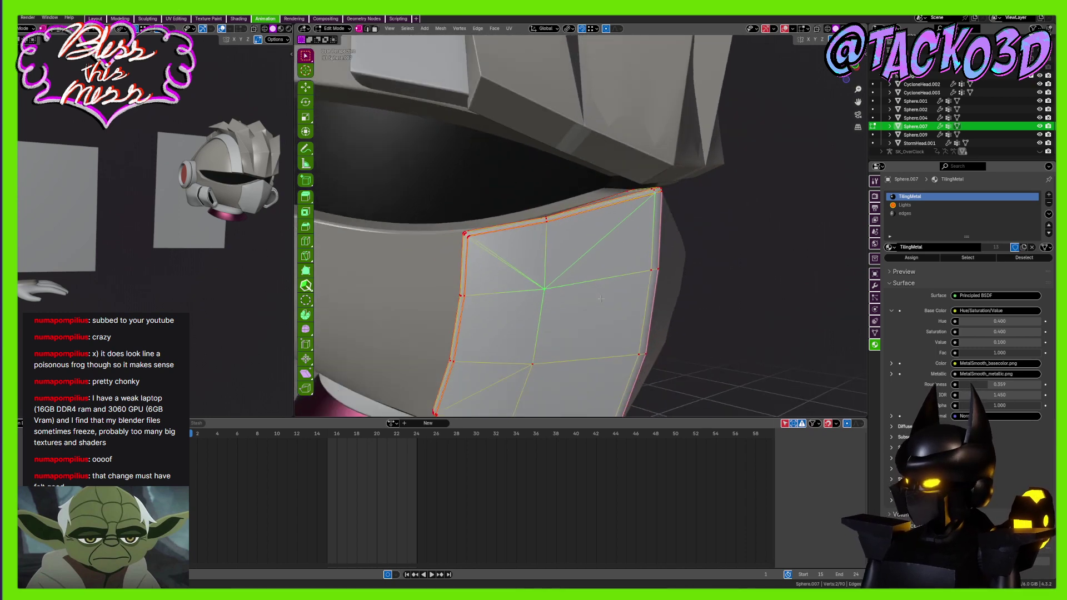
pyautogui.press('Tab')
pyautogui.scroll(-2, 605, 247)
pyautogui.hotkey('ctrl', 's')
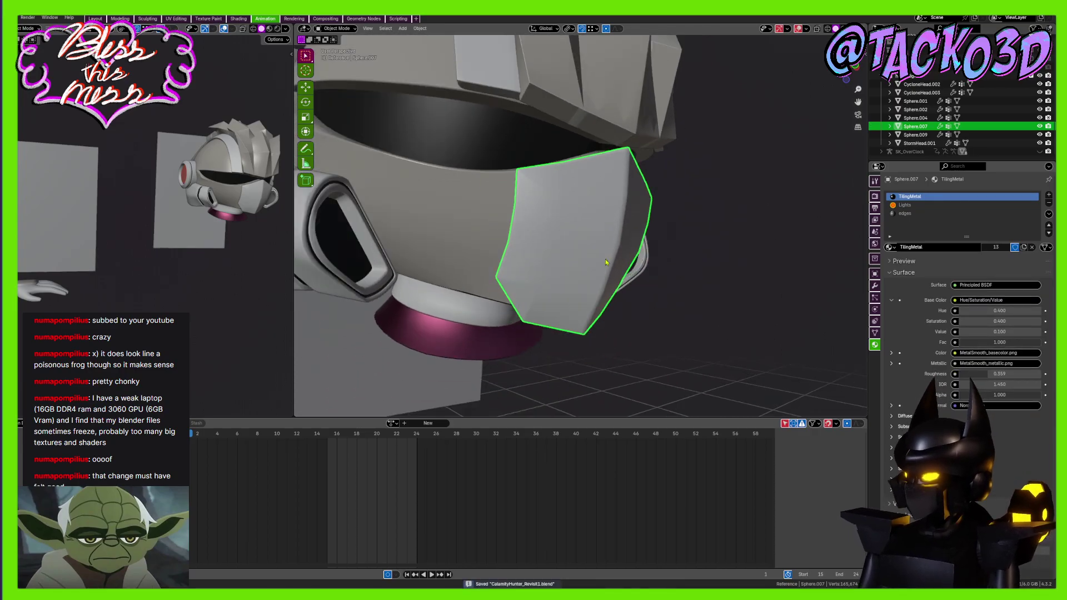
pyautogui.moveTo(606, 262); pyautogui.dragTo(605, 263, button='middle')
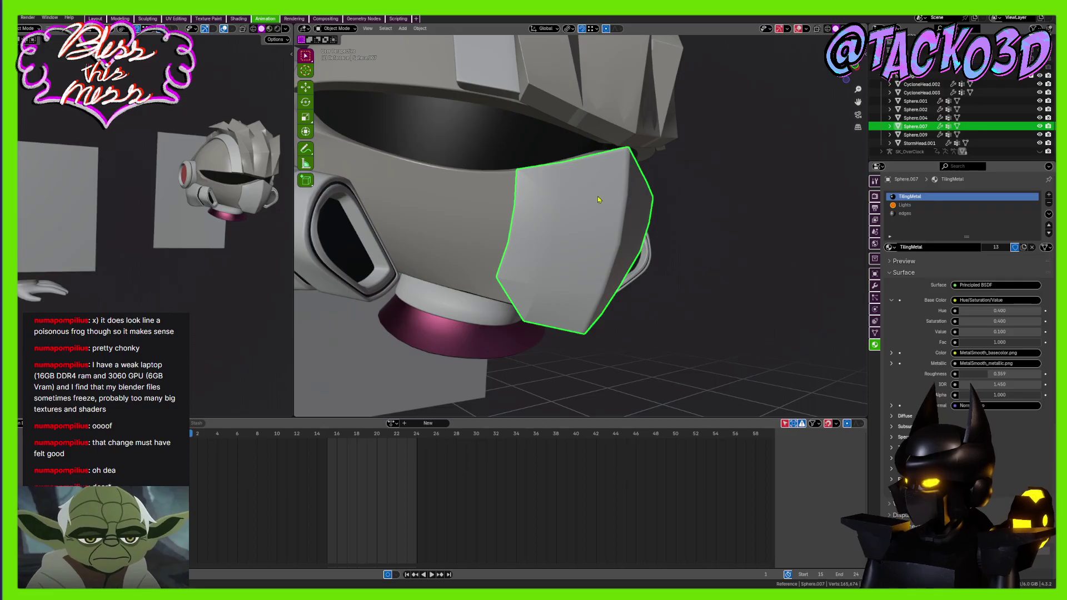
pyautogui.click(533, 29)
pyautogui.scroll(-5, 626, 169)
pyautogui.moveTo(626, 169); pyautogui.dragTo(546, 230, button='middle')
pyautogui.scroll(1, 553, 238)
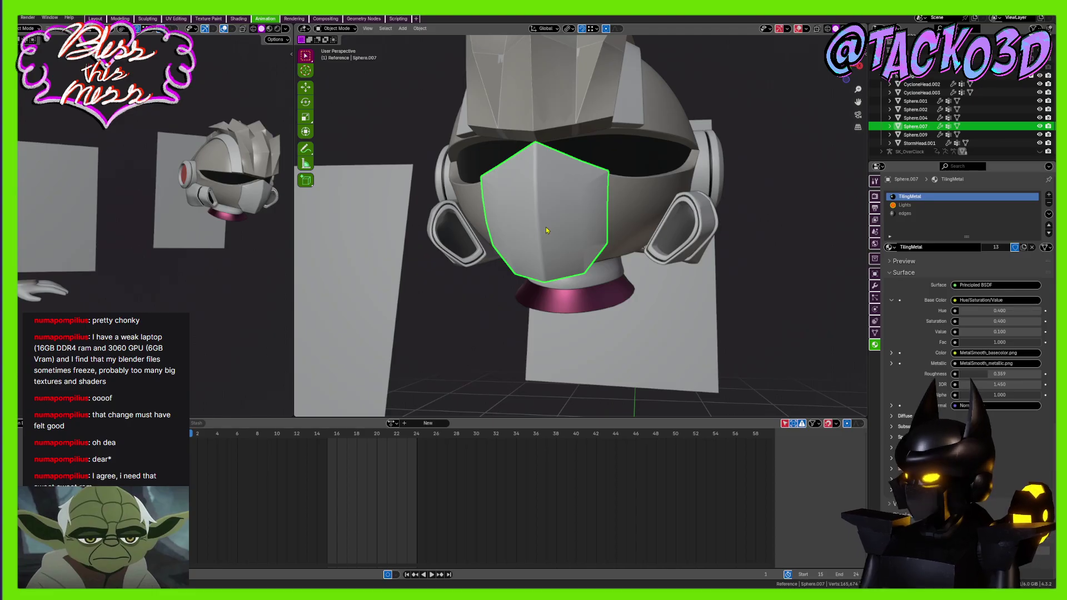
# Bevel the edge loop along the face plate's front rim by about 0.0002 m with three segments
pyautogui.moveTo(558, 234); pyautogui.dragTo(622, 212, button='middle')
pyautogui.scroll(4, 596, 230)
pyautogui.press('Tab')
pyautogui.scroll(5, 560, 189)
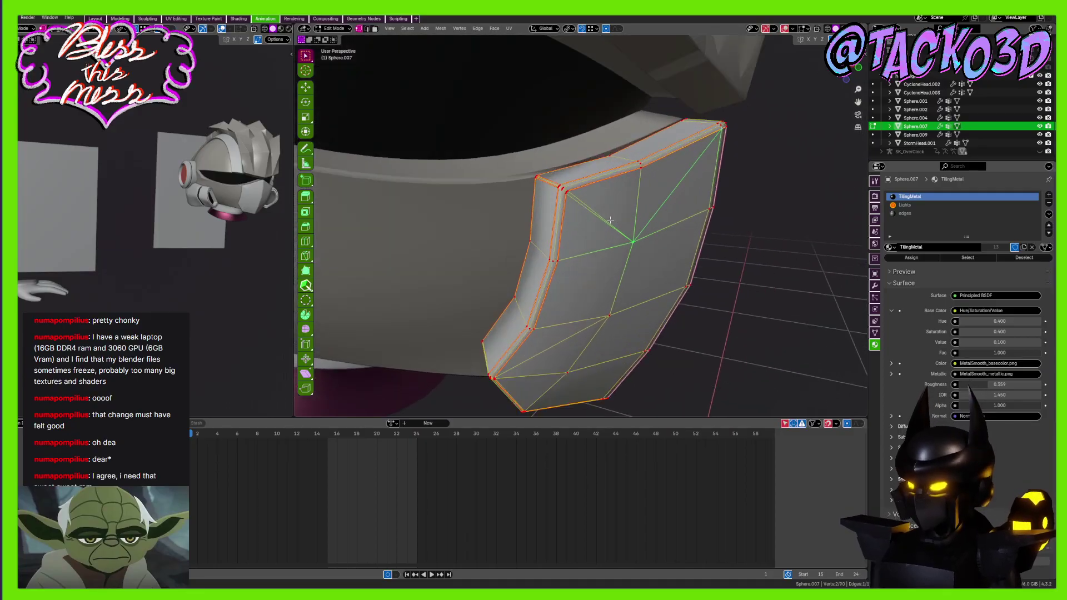
pyautogui.keyDown('alt'); pyautogui.click(551, 181); pyautogui.keyUp('alt')
pyautogui.moveTo(551, 182); pyautogui.dragTo(591, 202, button='middle')
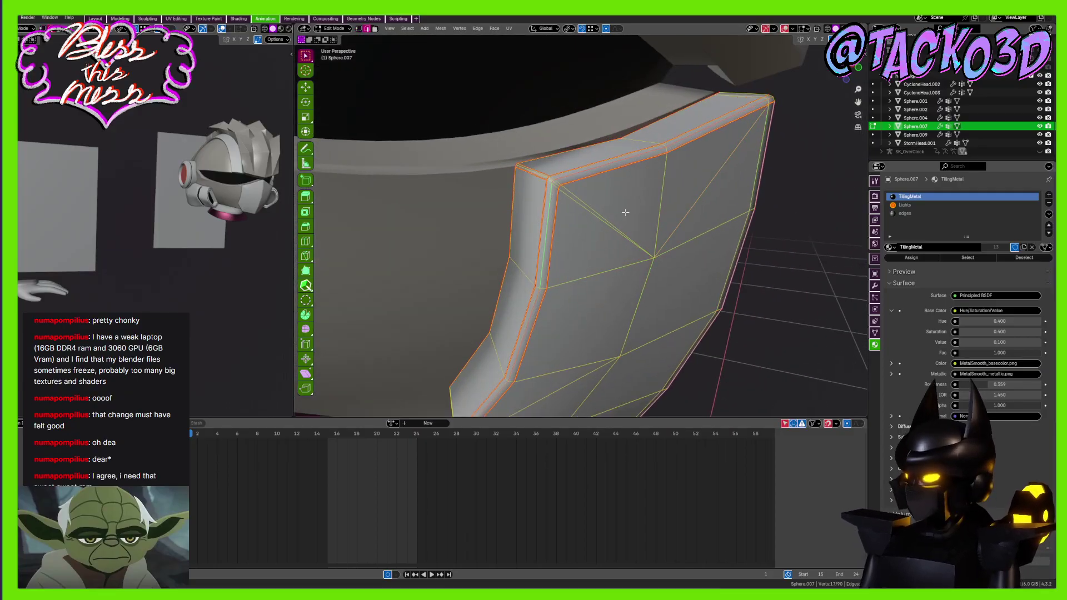
pyautogui.hotkey('ctrl', 'b')
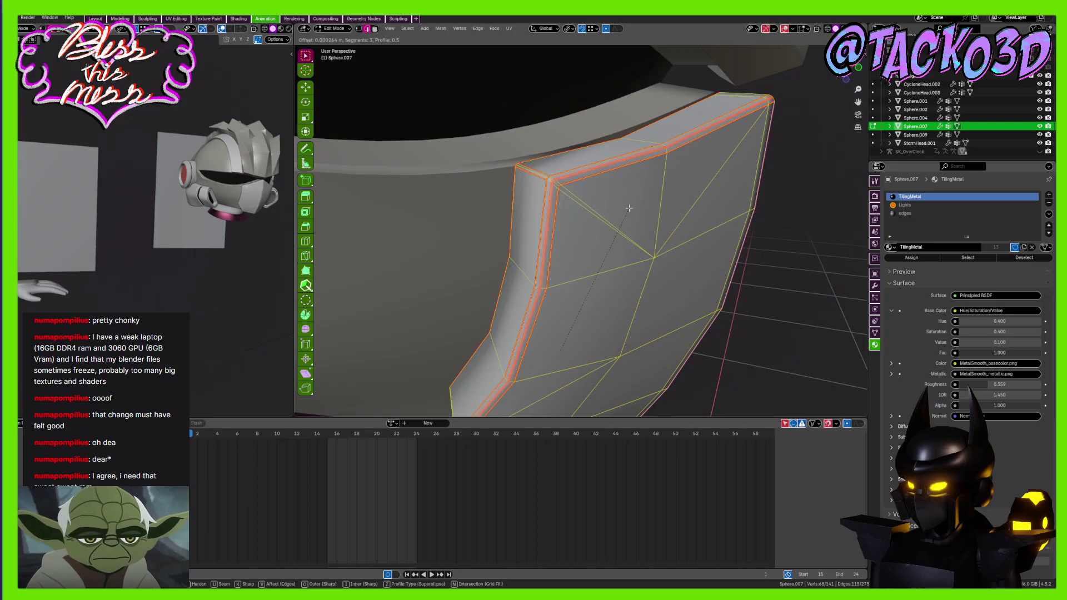
pyautogui.click(629, 208)
pyautogui.press('Tab')
pyautogui.moveTo(633, 215); pyautogui.dragTo(644, 220, button='middle')
pyautogui.press('Tab')
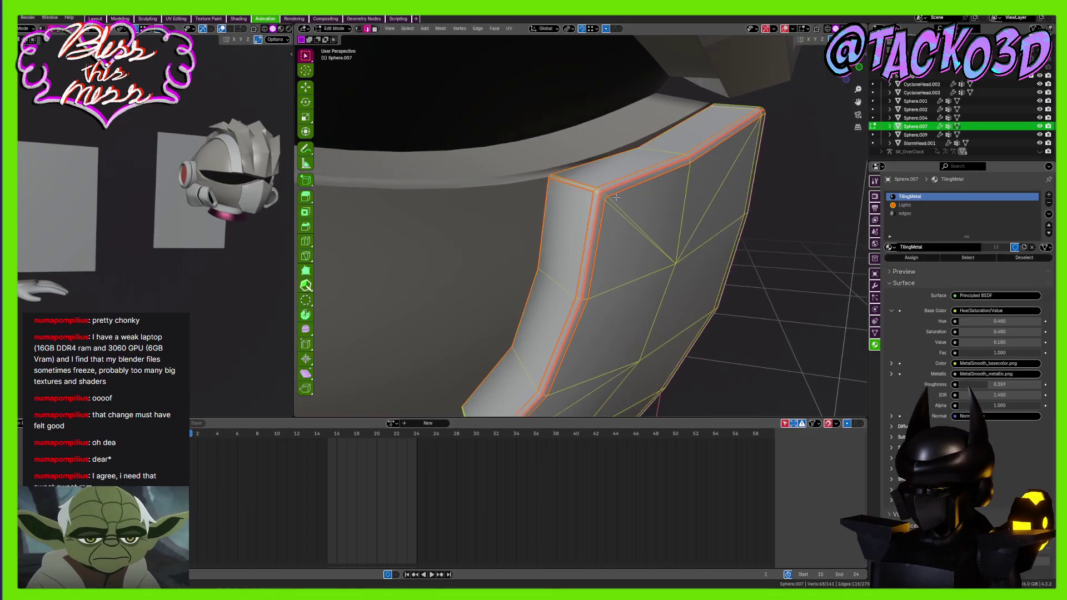
# Bevel the adjoining edge loop where the front rim meets the side wall with three segments
pyautogui.keyDown('alt'); pyautogui.click(608, 181); pyautogui.keyUp('alt')
pyautogui.hotkey('ctrl', 'b')
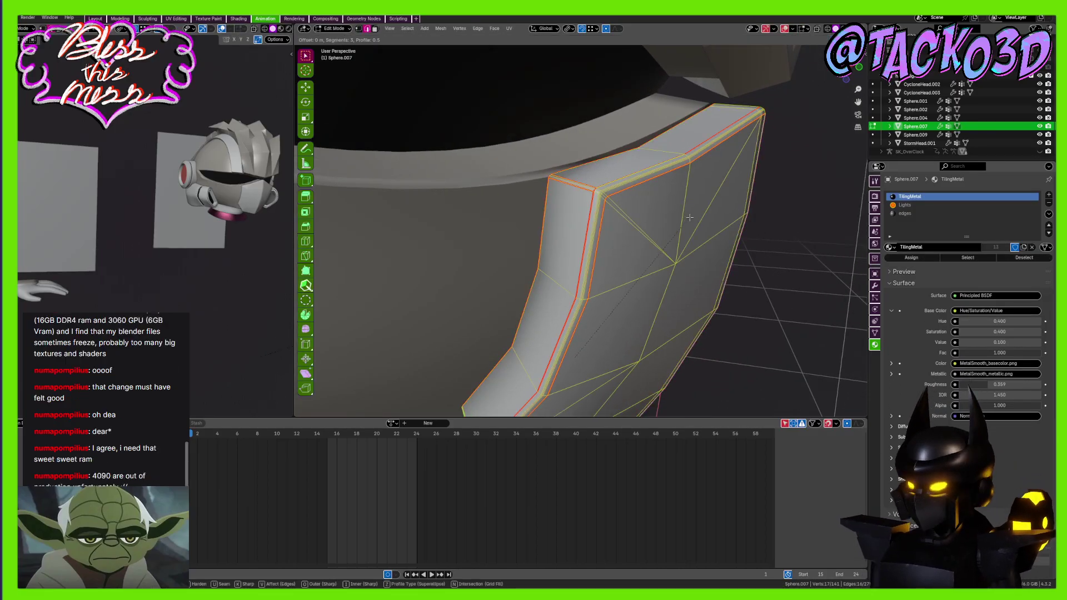
pyautogui.click(692, 216)
pyautogui.press('Tab')
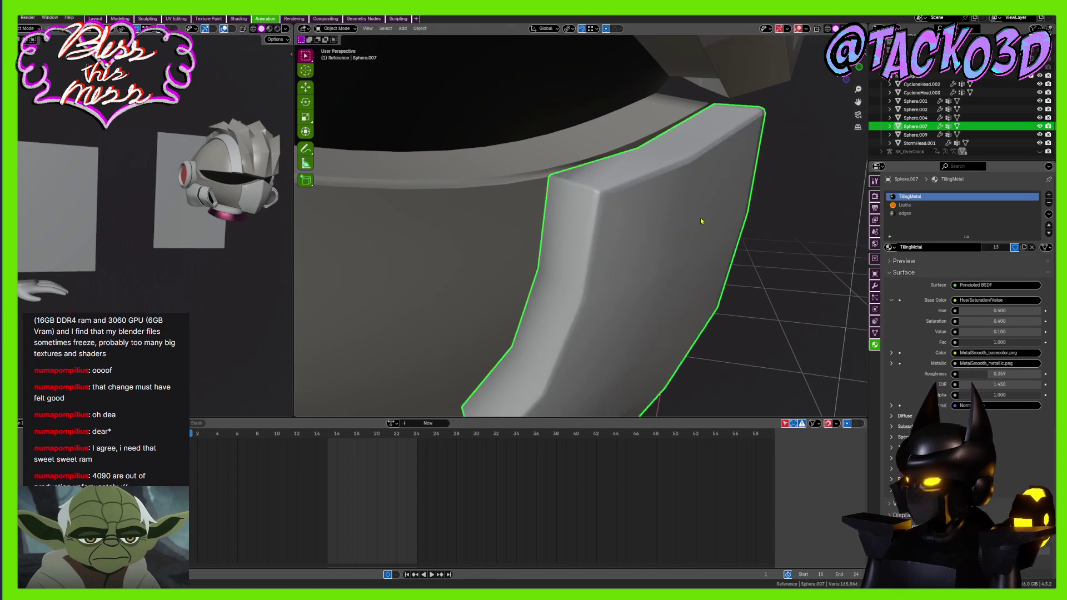
pyautogui.moveTo(700, 221); pyautogui.dragTo(657, 198, button='middle')
pyautogui.press('Tab')
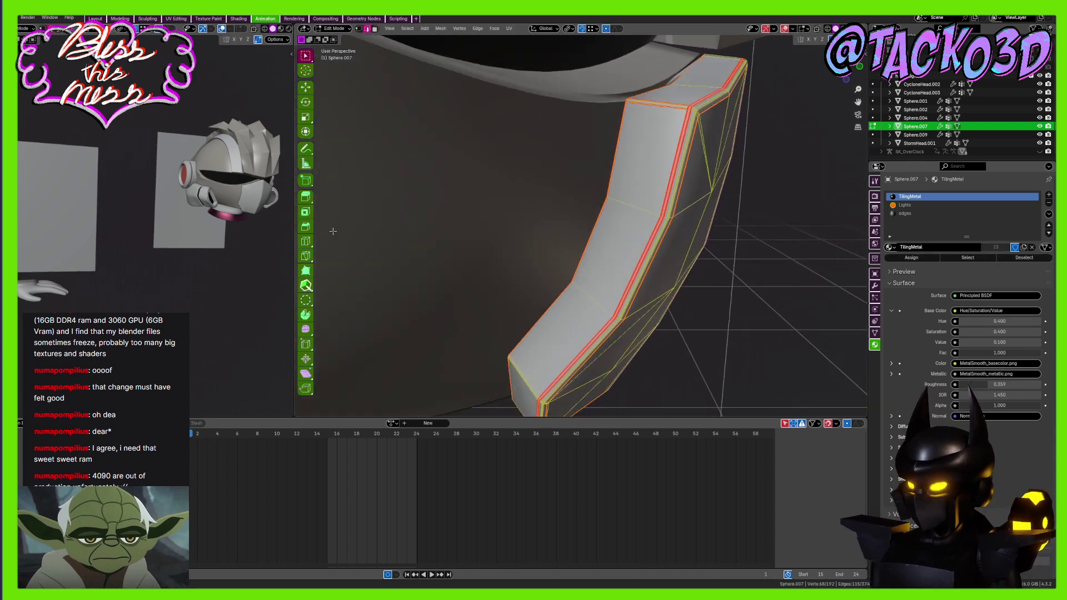
# Add a loop cut across the face plate just below its upper row of faces and save the file
pyautogui.click(306, 241)
pyautogui.keyDown('shift'); pyautogui.moveTo(657, 243); pyautogui.dragTo(608, 194, button='middle'); pyautogui.keyUp('shift')
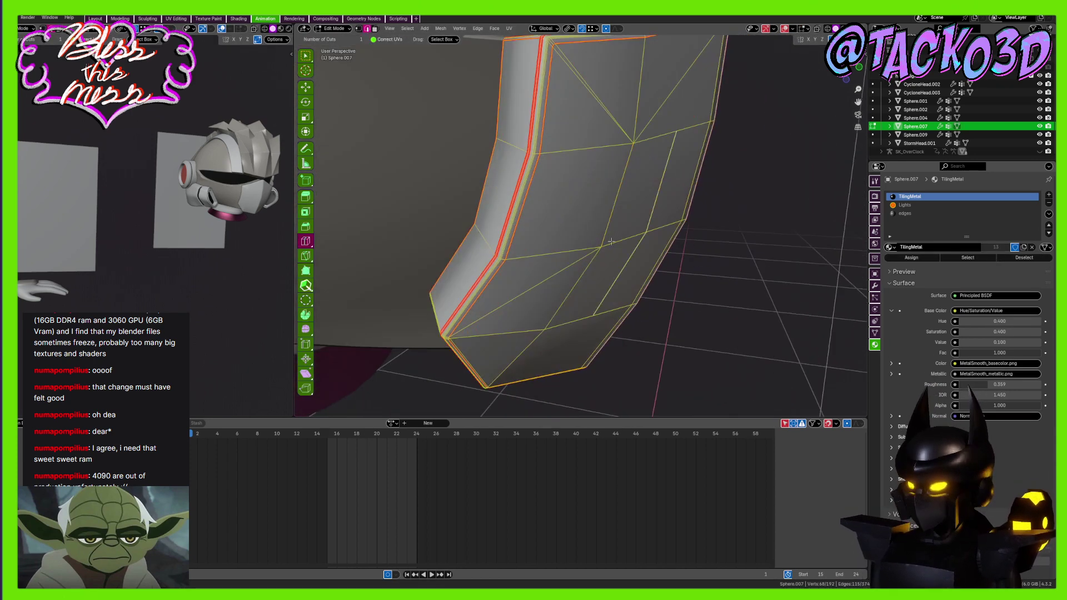
pyautogui.moveTo(611, 241)
pyautogui.mouseDown(button='middle')
pyautogui.moveTo(575, 233)
pyautogui.moveTo(614, 258)
pyautogui.mouseUp(button='middle')
pyautogui.moveTo(624, 216); pyautogui.dragTo(637, 169)
pyautogui.moveTo(663, 261); pyautogui.dragTo(609, 255, button='middle')
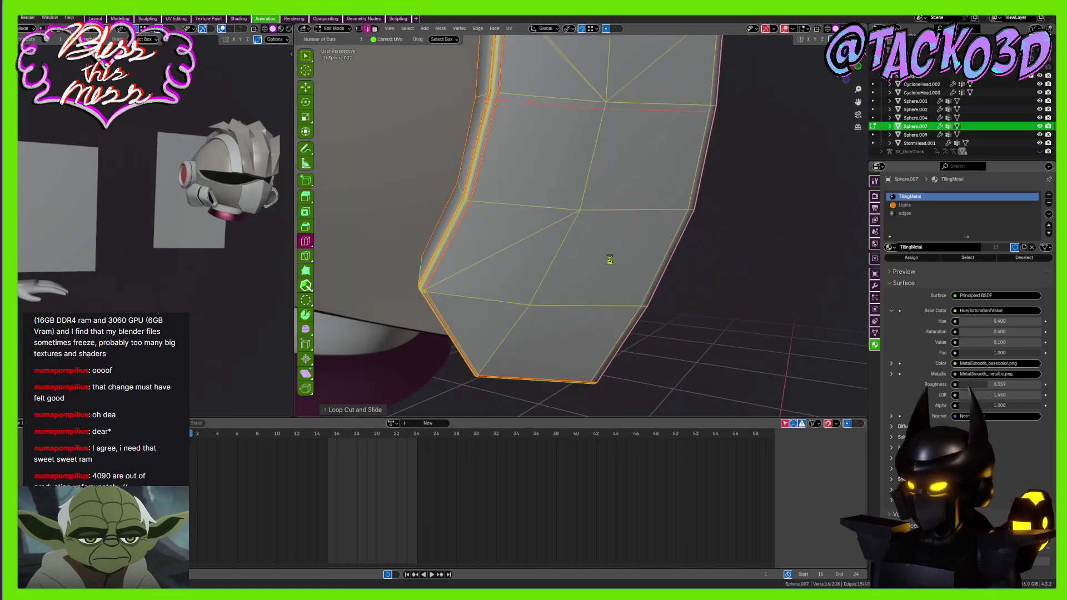
pyautogui.hotkey('ctrl', 's')
# Try to add a loop cut running alongside the face plate's centre line
pyautogui.press('Tab')
pyautogui.moveTo(674, 383); pyautogui.dragTo(562, 192, button='middle')
pyautogui.scroll(-4, 592, 268)
pyautogui.scroll(2, 658, 249)
pyautogui.scroll(2, 543, 250)
pyautogui.press('Tab')
pyautogui.moveTo(562, 192); pyautogui.dragTo(555, 189)
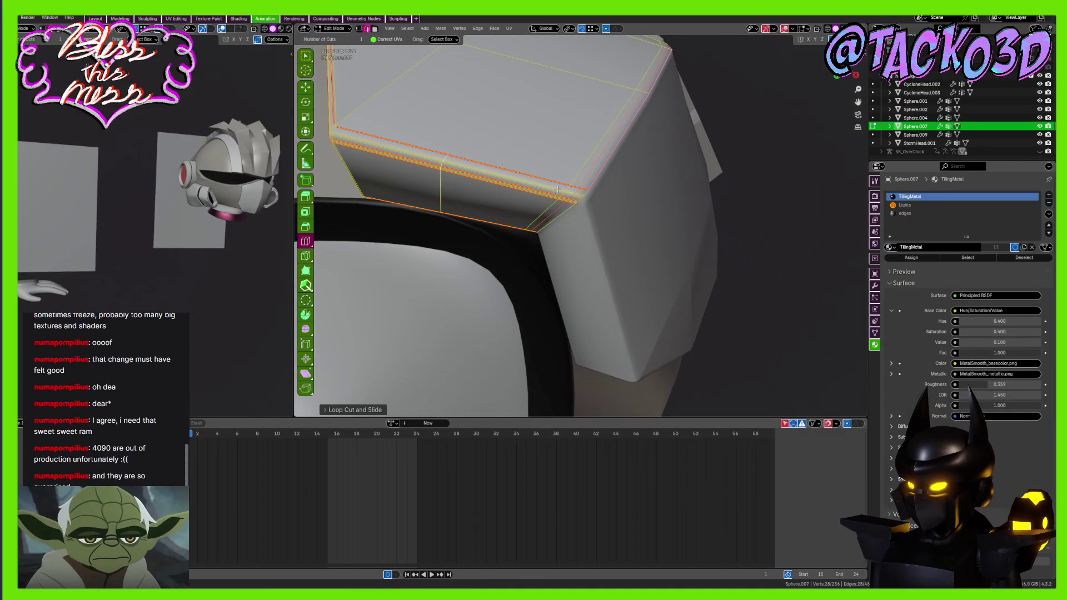
pyautogui.moveTo(555, 189); pyautogui.dragTo(573, 225, button='middle')
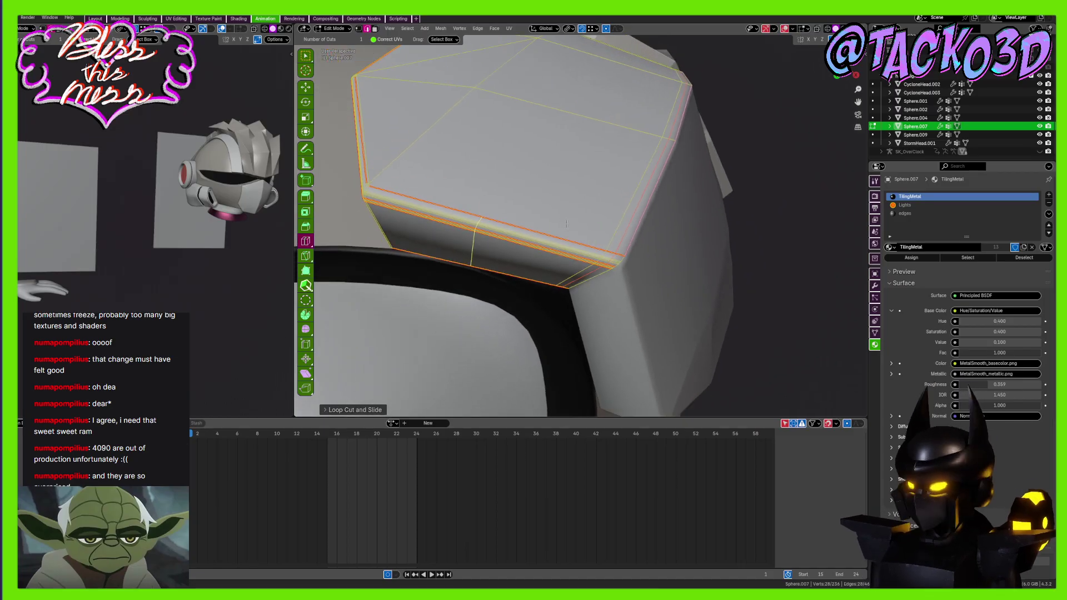
# Try a loop cut across the face plate's bottom wall and undo the last two loop cuts
pyautogui.click(507, 212)
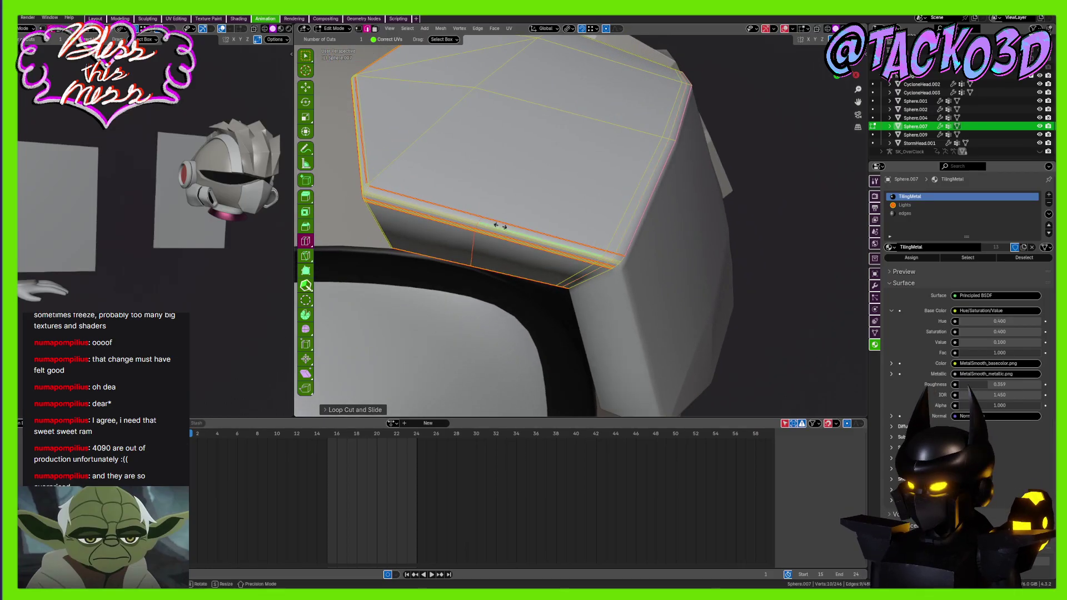
pyautogui.hotkey('ctrl', 's')
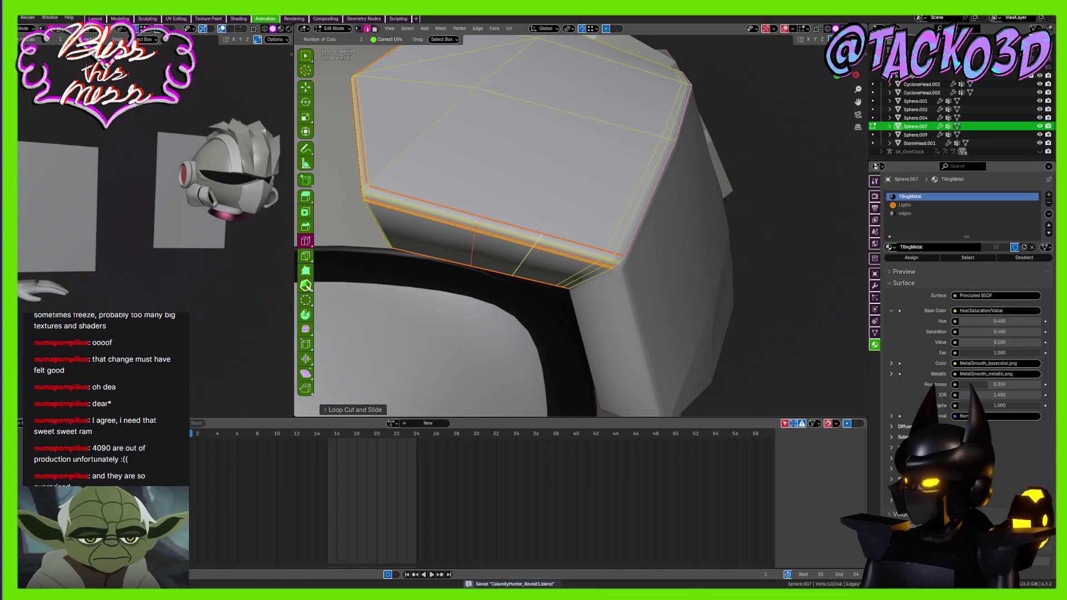
pyautogui.hotkey('ctrl', 'z')
pyautogui.hotkey('ctrl', 'z')
# Leave mesh editing and add a Subdivision Surface modifier to the face plate
pyautogui.moveTo(545, 217); pyautogui.dragTo(567, 217, button='middle')
pyautogui.scroll(-2, 549, 272)
pyautogui.scroll(-2, 547, 283)
pyautogui.scroll(2, 566, 233)
pyautogui.keyDown('shift'); pyautogui.moveTo(568, 328); pyautogui.dragTo(602, 357, button='middle'); pyautogui.keyUp('shift')
pyautogui.press('Tab')
pyautogui.scroll(-1, 616, 255)
pyautogui.scroll(-3, 602, 357)
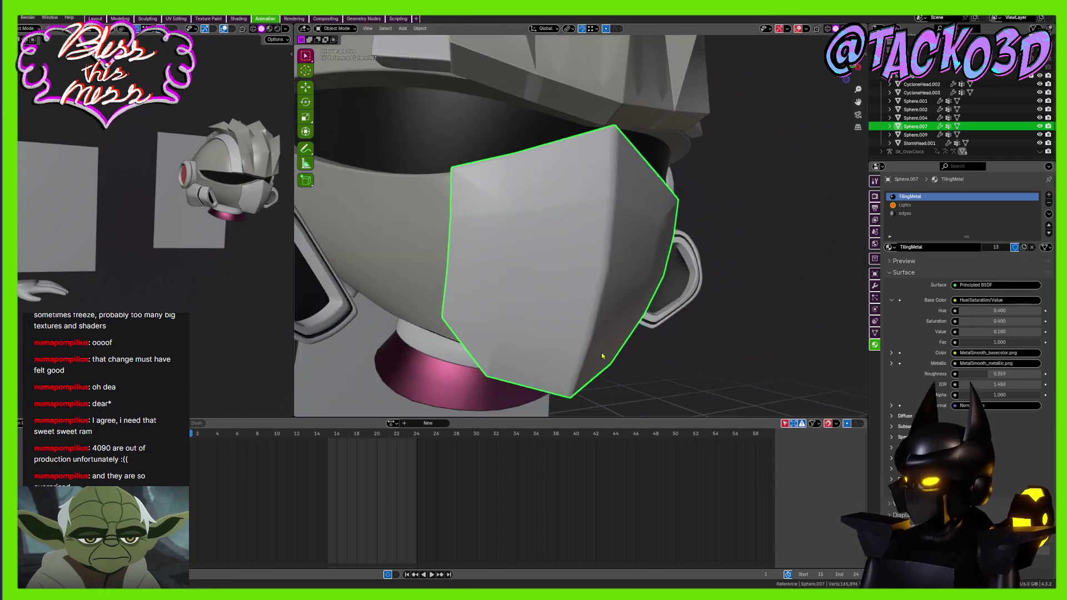
pyautogui.click(875, 286)
pyautogui.click(923, 199)
pyautogui.click(923, 197)
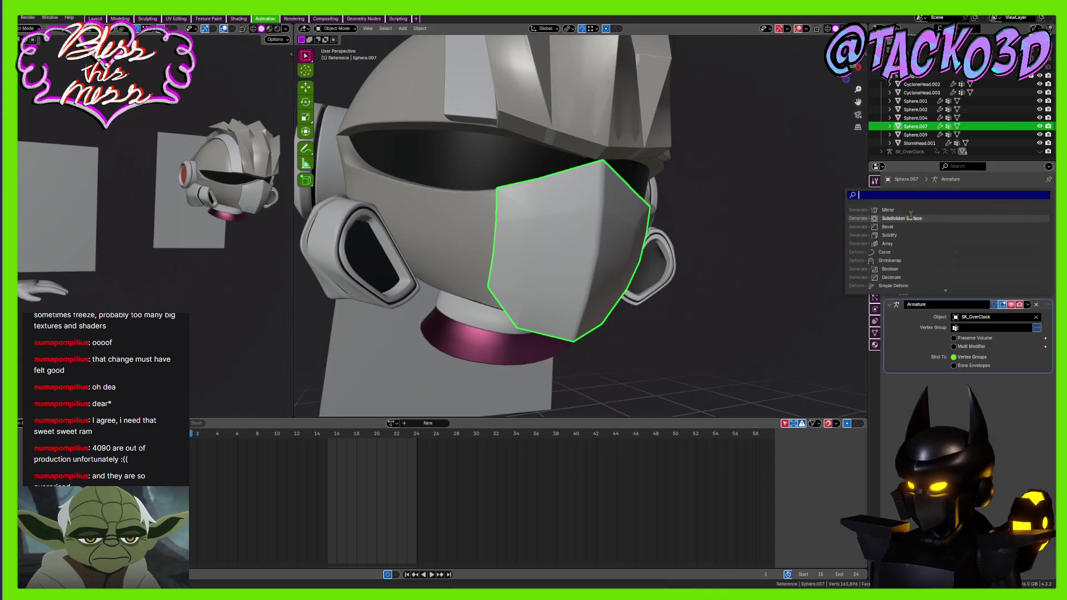
pyautogui.click(920, 218)
pyautogui.scroll(1, 650, 310)
# Reopen the face plate's mesh with the selection tool and try to select the edge loop along its back rim
pyautogui.moveTo(650, 310); pyautogui.dragTo(494, 222, button='middle')
pyautogui.scroll(3, 703, 307)
pyautogui.press('Tab')
pyautogui.press('w')
pyautogui.keyDown('alt'); pyautogui.click(517, 190); pyautogui.keyUp('alt')
pyautogui.keyDown('shift'); pyautogui.moveTo(494, 222); pyautogui.dragTo(556, 135, button='middle'); pyautogui.keyUp('shift')
pyautogui.hotkey('alt', 'a')
pyautogui.keyDown('alt'); pyautogui.click(516, 219); pyautogui.keyUp('alt')
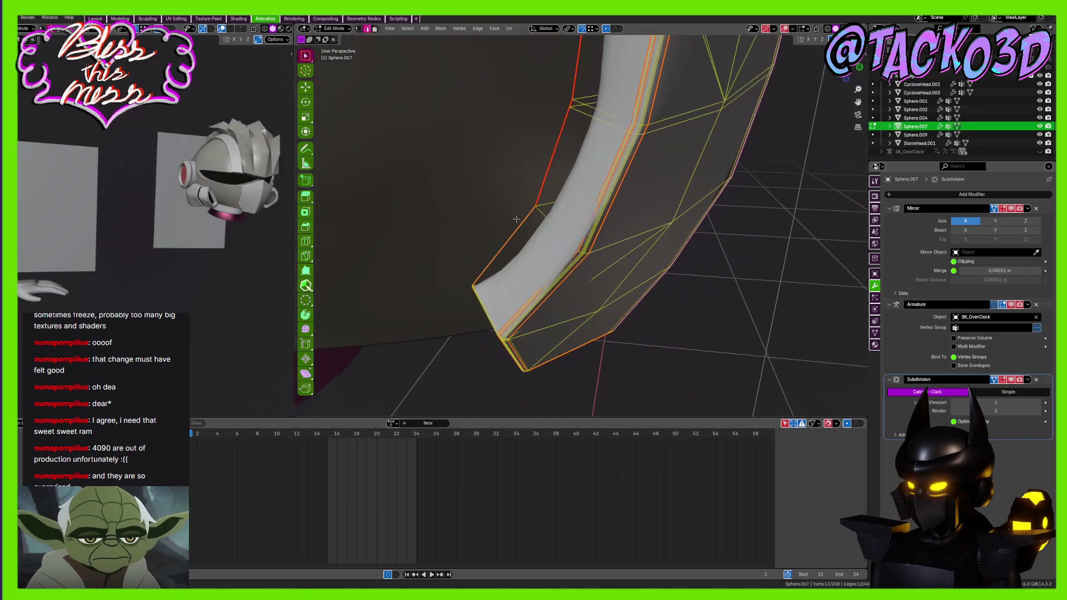
pyautogui.moveTo(523, 218); pyautogui.dragTo(551, 205, button='middle')
pyautogui.hotkey('alt', 'a')
pyautogui.moveTo(534, 246); pyautogui.dragTo(533, 192, button='middle')
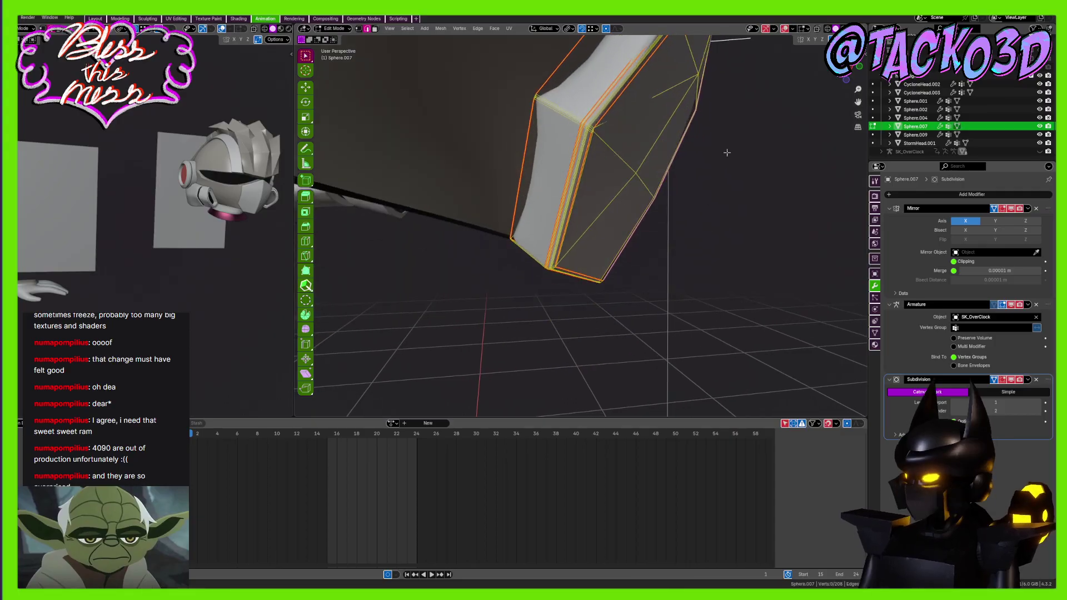
# Crease the edge segments along the face plate's back rim in see-through view and leave mesh editing
pyautogui.hotkey('alt', 'z')
pyautogui.moveTo(735, 213); pyautogui.dragTo(546, 227, button='middle')
pyautogui.keyDown('alt'); pyautogui.click(516, 252); pyautogui.keyUp('alt')
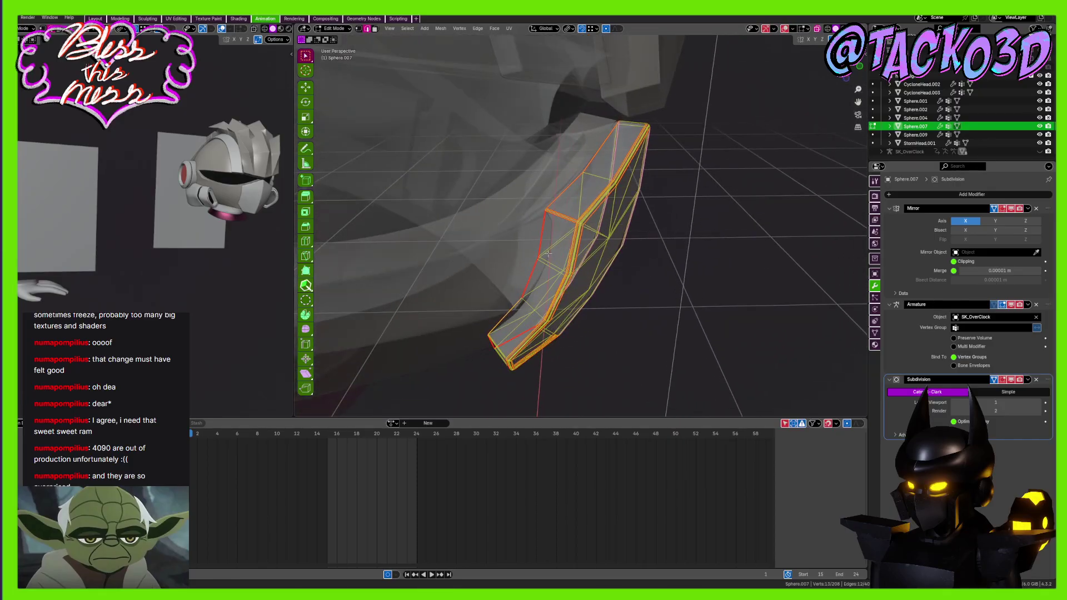
pyautogui.hotkey('shift', 'e')
pyautogui.click(580, 215)
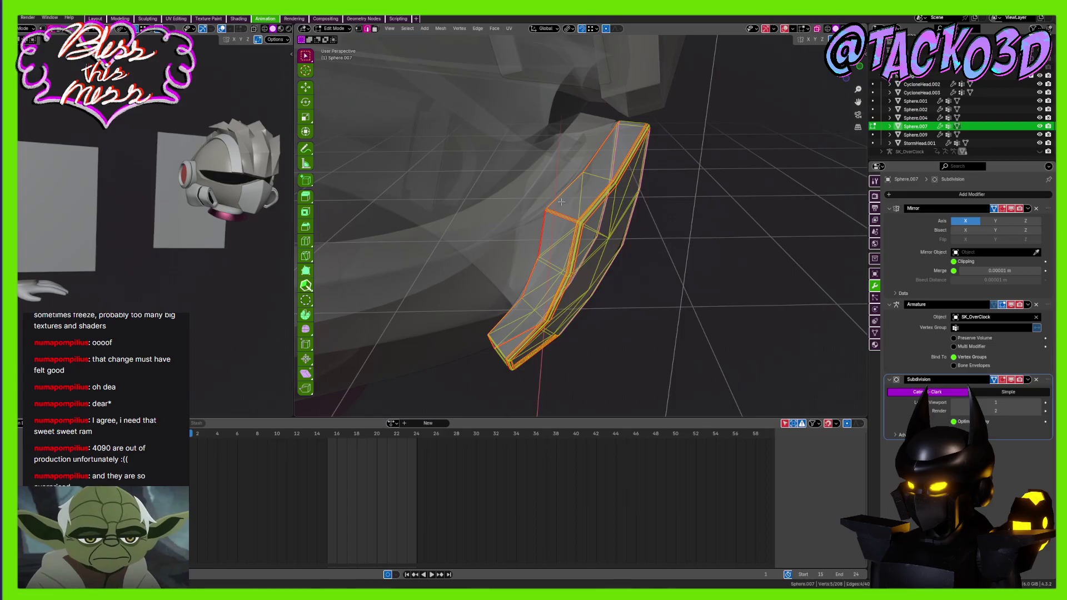
pyautogui.keyDown('alt'); pyautogui.click(596, 160); pyautogui.keyUp('alt')
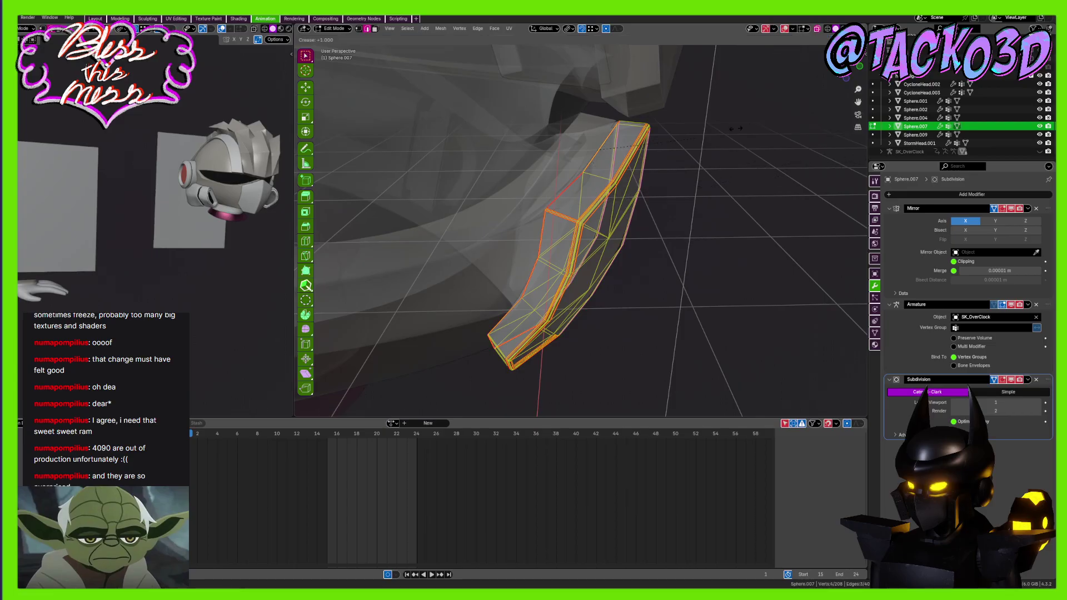
pyautogui.press('Tab')
pyautogui.press('KP_Decimal')
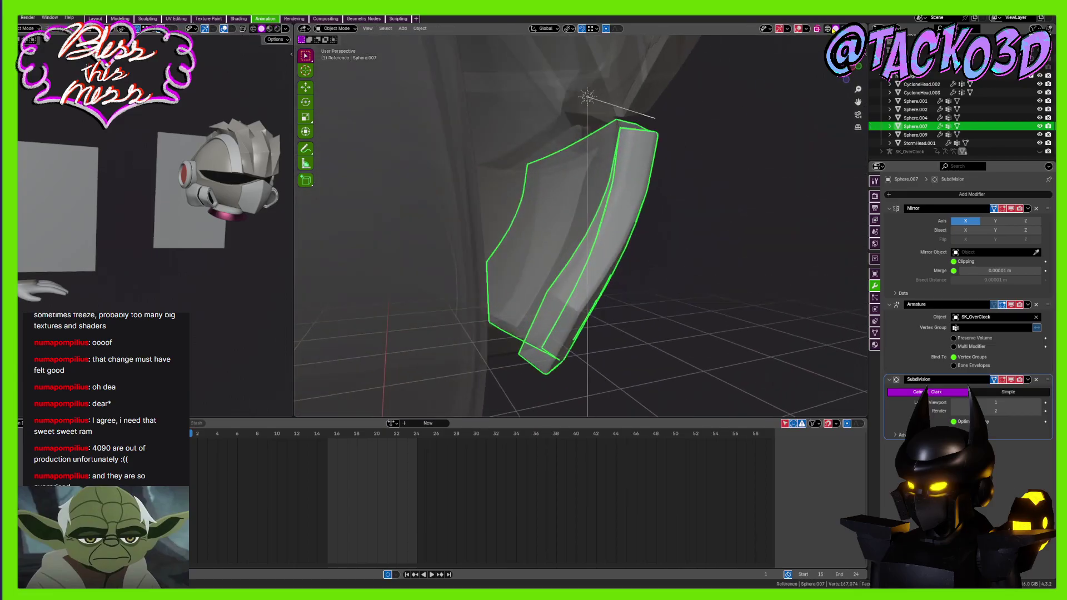
# Inspect the face plate on the whole helmet from several angles and save the file
pyautogui.moveTo(716, 145); pyautogui.dragTo(571, 243, button='middle')
pyautogui.scroll(-2, 587, 226)
pyautogui.hotkey('ctrl', 's')
pyautogui.scroll(-4, 547, 251)
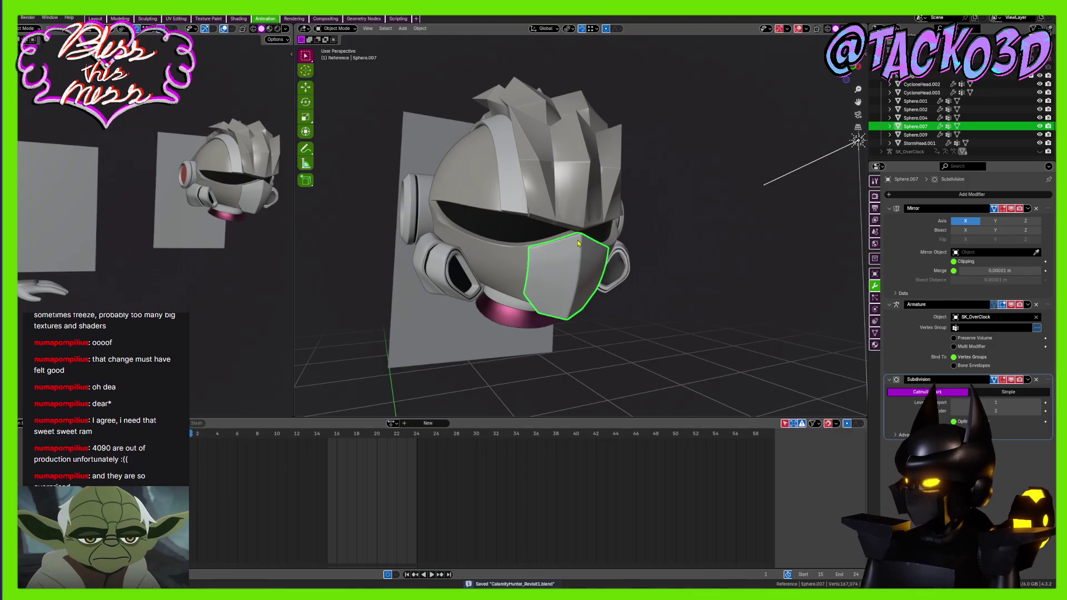
pyautogui.scroll(-2, 536, 180)
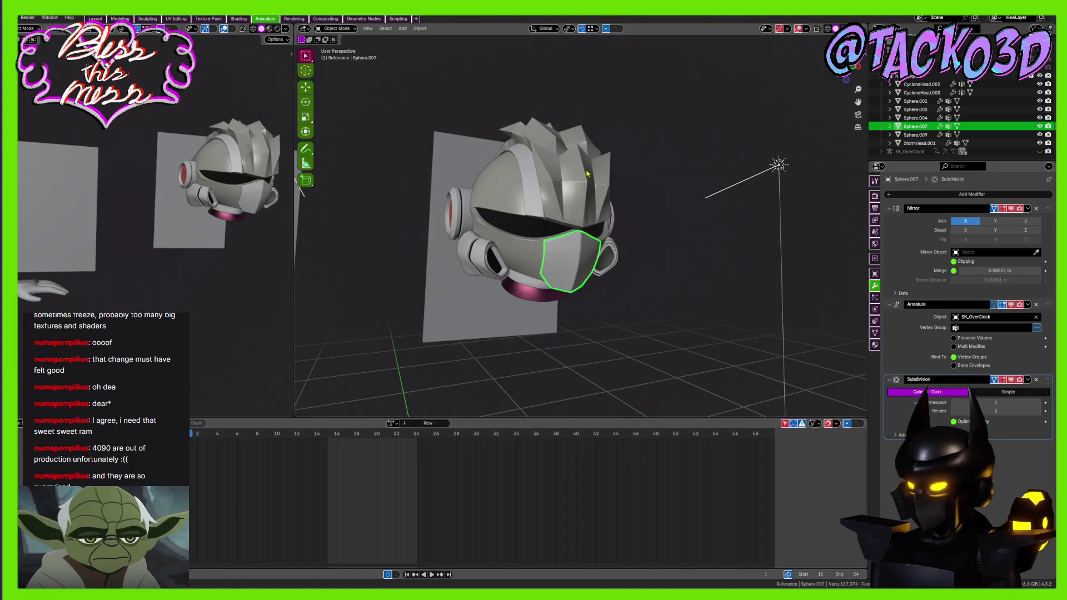
pyautogui.scroll(5, 568, 155)
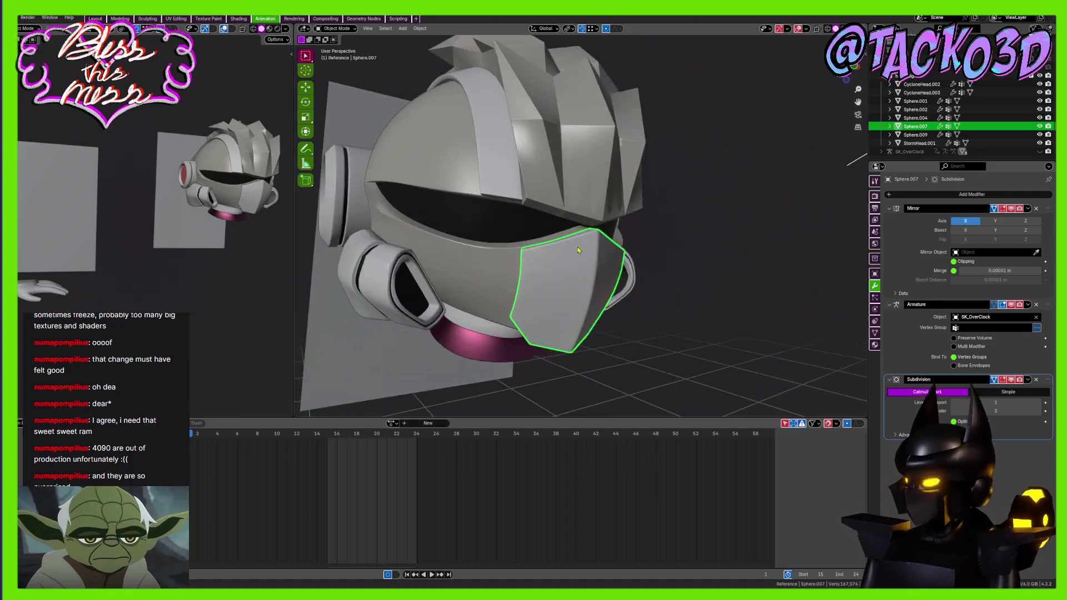
pyautogui.moveTo(613, 237); pyautogui.dragTo(664, 143, button='middle')
pyautogui.hotkey('ctrl', 's')
pyautogui.scroll(-3, 623, 238)
pyautogui.click(672, 240)
pyautogui.press('Tab')
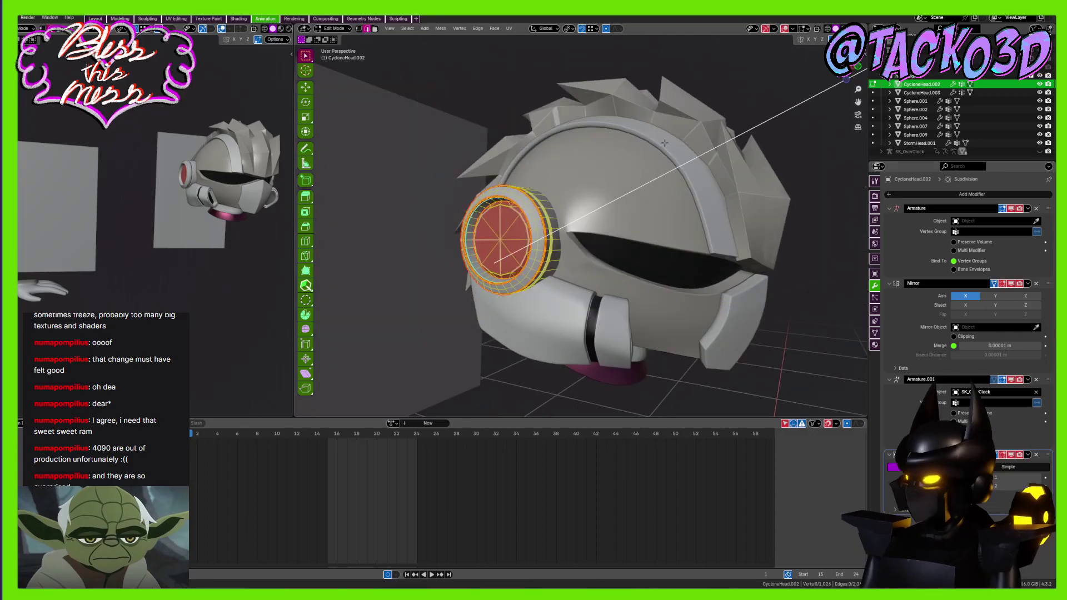
pyautogui.press('Tab')
pyautogui.click(666, 219)
# Open the StormHead.001 mesh and bevel the edge loop around the lower part of its neck with three segments
pyautogui.moveTo(666, 218); pyautogui.dragTo(626, 198, button='middle')
pyautogui.scroll(-2, 626, 198)
pyautogui.moveTo(657, 324); pyautogui.dragTo(599, 274, button='middle')
pyautogui.scroll(3, 586, 239)
pyautogui.click(585, 238)
pyautogui.scroll(3, 574, 267)
pyautogui.press('Tab')
pyautogui.moveTo(579, 320); pyautogui.dragTo(671, 291, button='middle')
pyautogui.scroll(2, 607, 271)
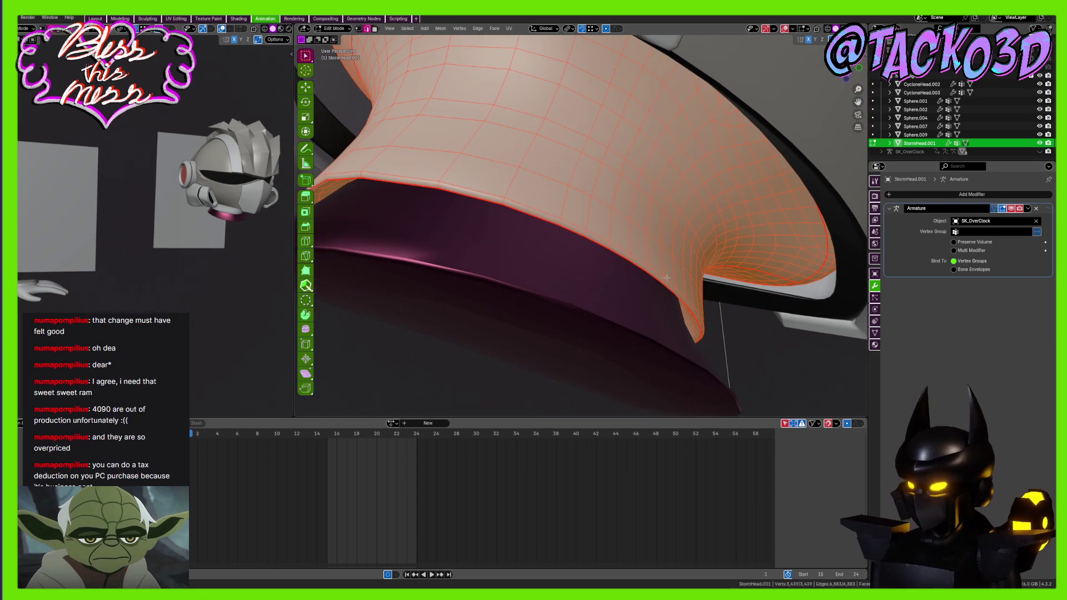
pyautogui.moveTo(646, 246); pyautogui.dragTo(644, 248, button='middle')
pyautogui.keyDown('alt'); pyautogui.click(641, 245); pyautogui.keyUp('alt')
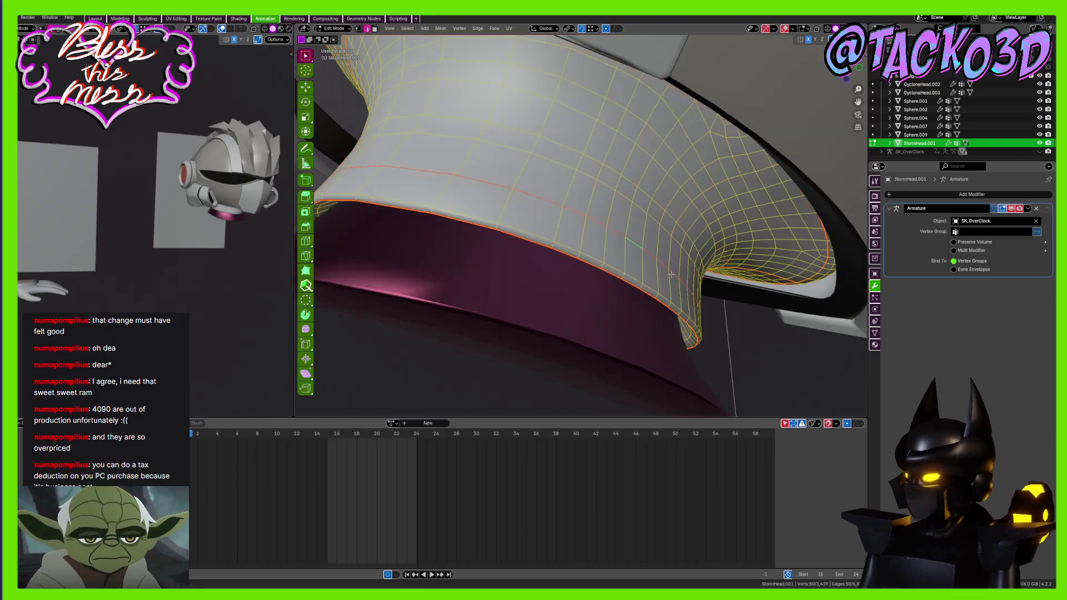
pyautogui.hotkey('ctrl', 'b')
pyautogui.click(688, 277)
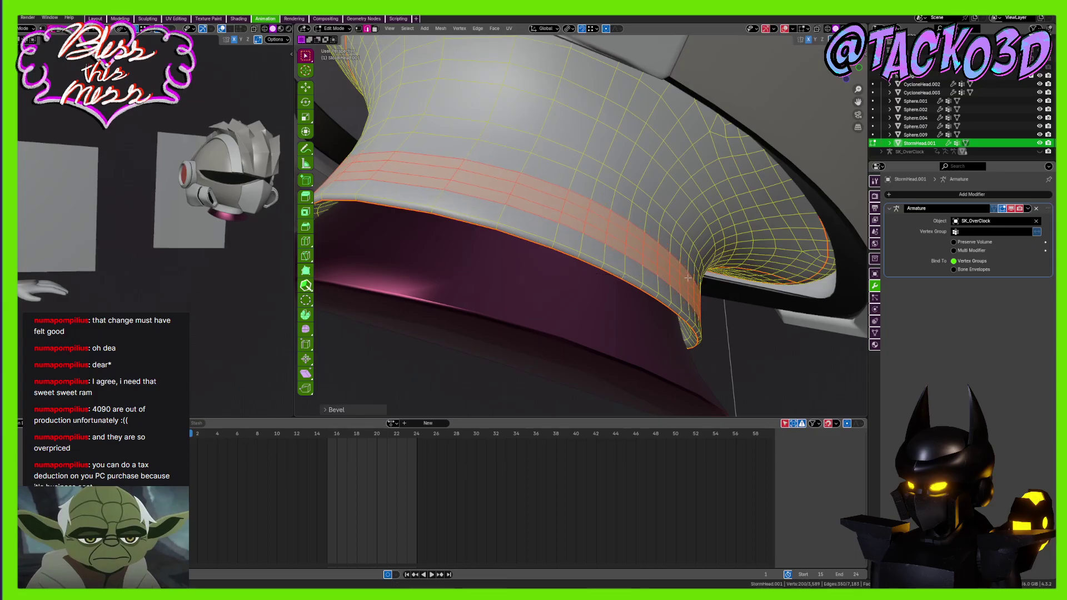
# Bevel two more edge loops higher up the neck with three and two segments, and leave mesh editing
pyautogui.hotkey('ctrl', 'b')
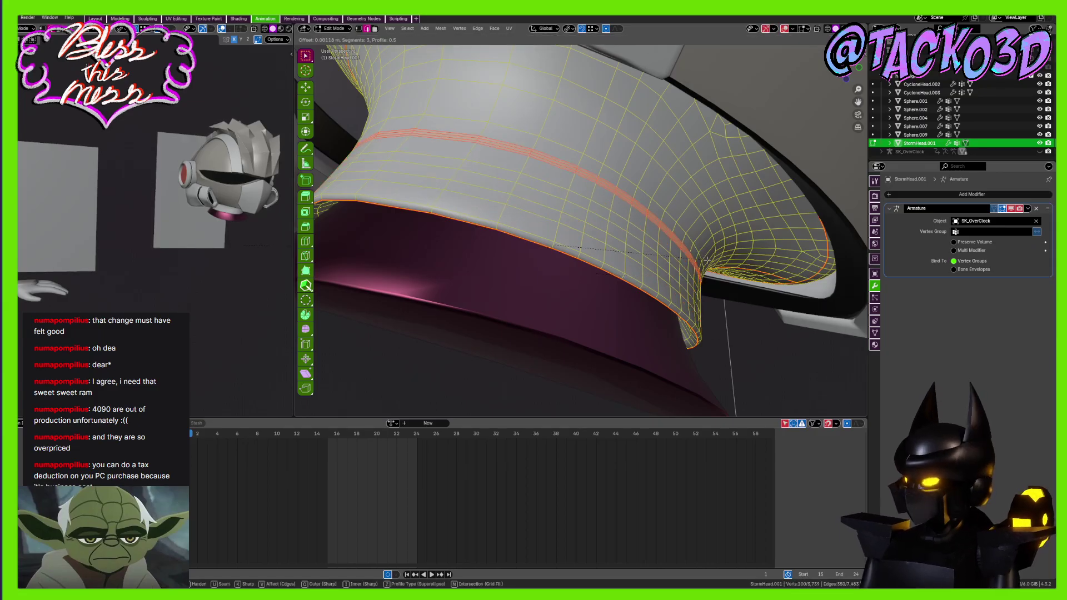
pyautogui.click(706, 260)
pyautogui.hotkey('ctrl', 'b')
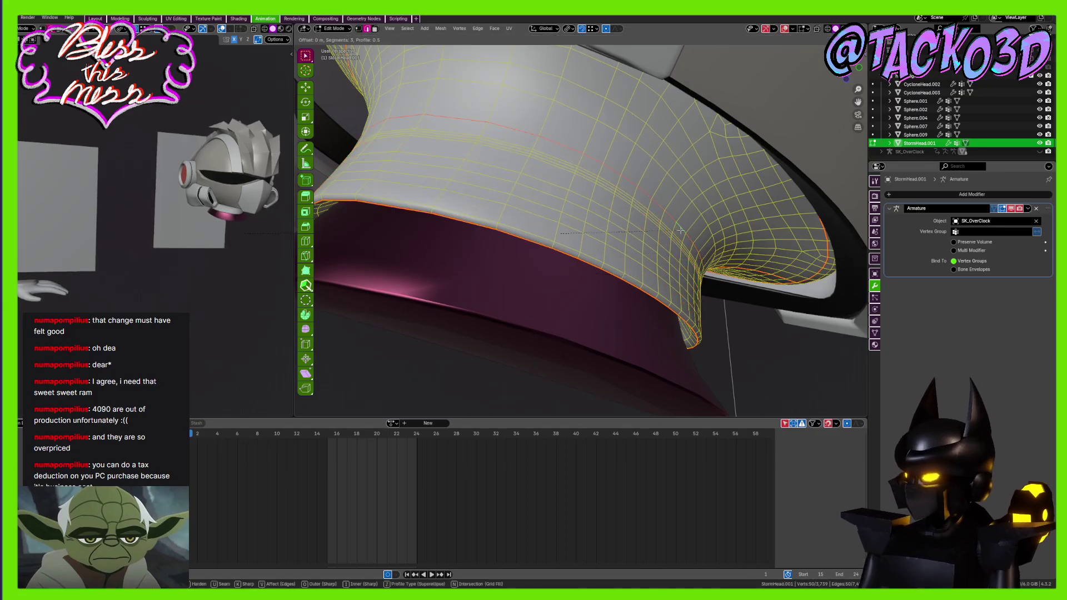
pyautogui.scroll(-1, 686, 229)
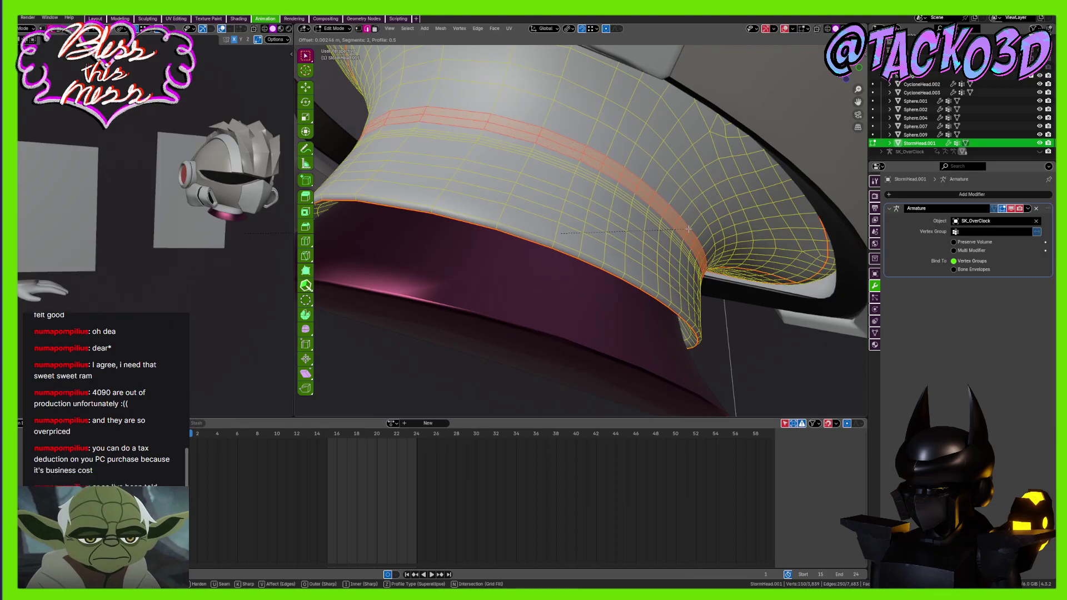
pyautogui.click(688, 229)
pyautogui.press('Tab')
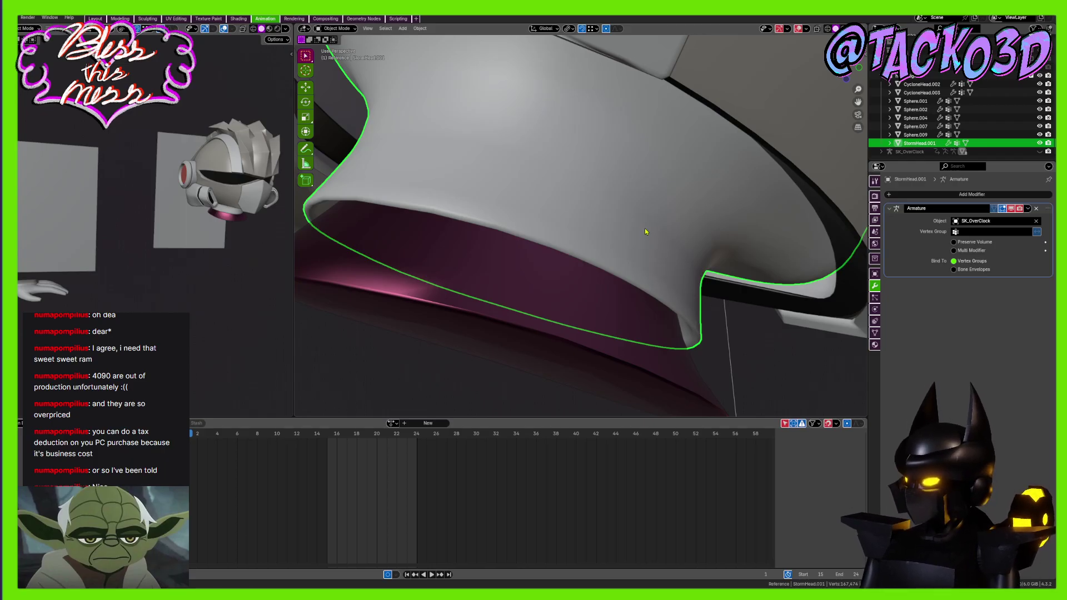
# Select the edge loop along the neck's bottom rim, scale it to about 0.992 and save the file
pyautogui.moveTo(643, 235); pyautogui.dragTo(681, 208, button='middle')
pyautogui.scroll(-3, 645, 200)
pyautogui.press('Tab')
pyautogui.scroll(6, 641, 214)
pyautogui.keyDown('alt'); pyautogui.click(471, 187); pyautogui.keyUp('alt')
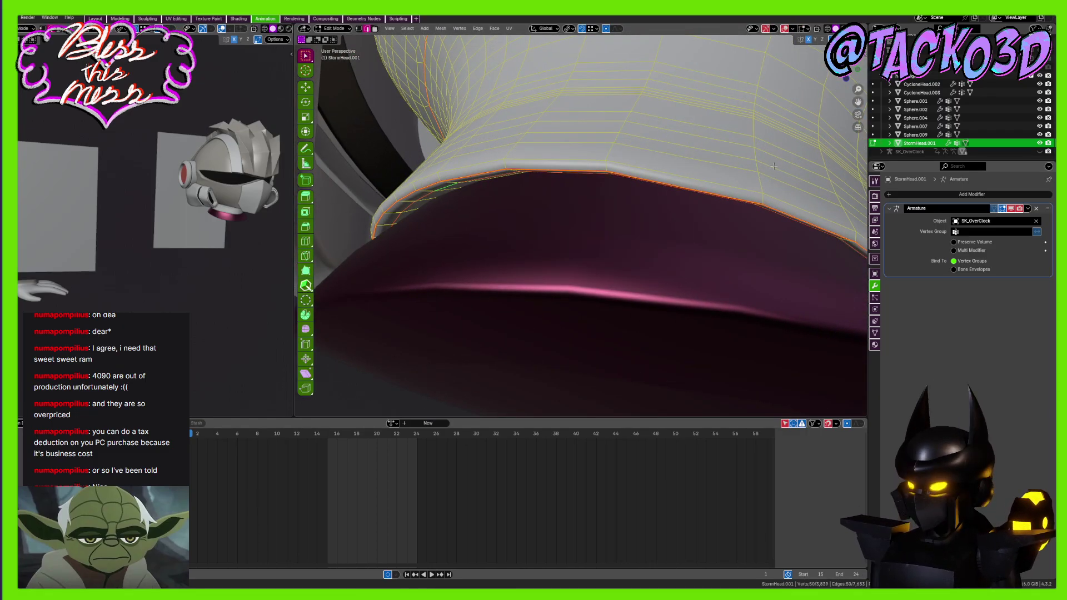
pyautogui.press('s')
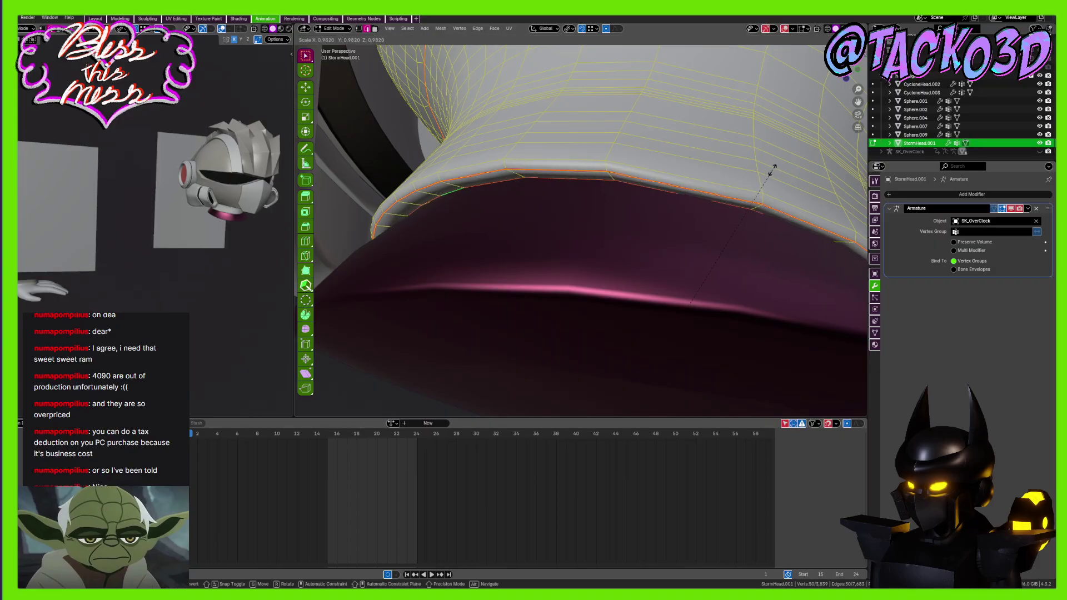
pyautogui.click(773, 170)
pyautogui.press('Tab')
pyautogui.scroll(-3, 690, 180)
pyautogui.hotkey('ctrl', 's')
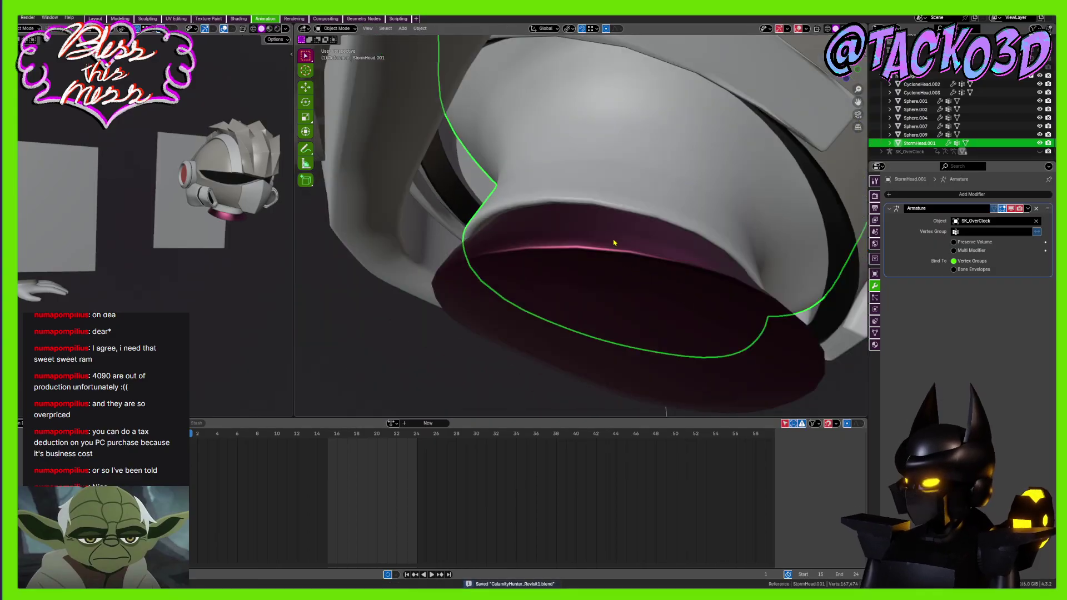
# Reopen the neck mesh and bevel its bottom rim edge loop narrowly with three segments
pyautogui.moveTo(576, 281); pyautogui.dragTo(555, 267, button='middle')
pyautogui.press('Tab')
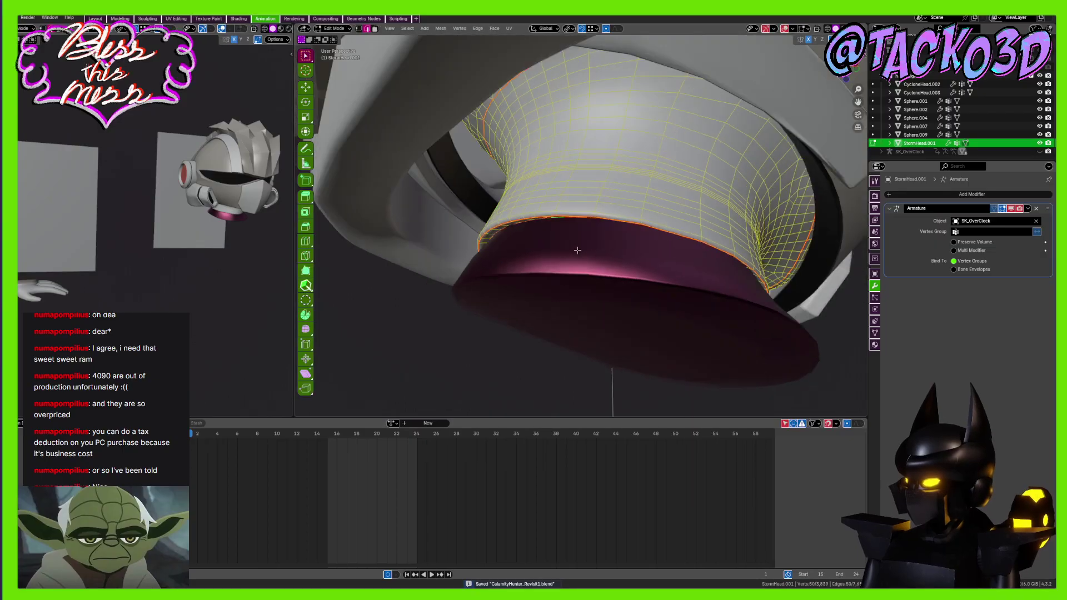
pyautogui.scroll(4, 536, 242)
pyautogui.hotkey('ctrl', 'b')
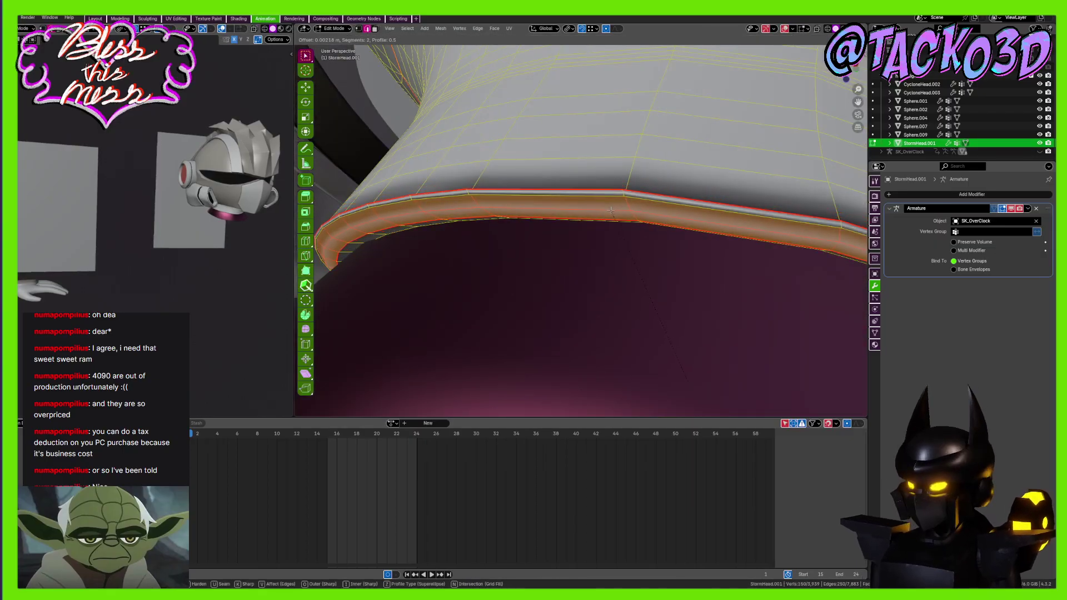
pyautogui.click(600, 194)
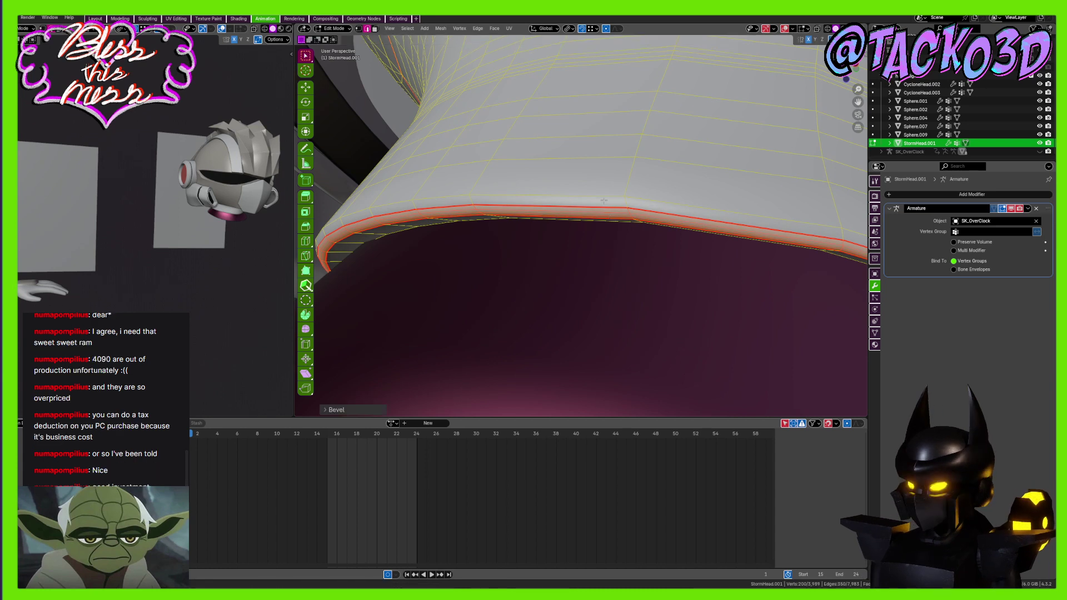
# Bevel the edge loop just above the neck's bottom rim with two segments and save the file
pyautogui.hotkey('ctrl', 'b')
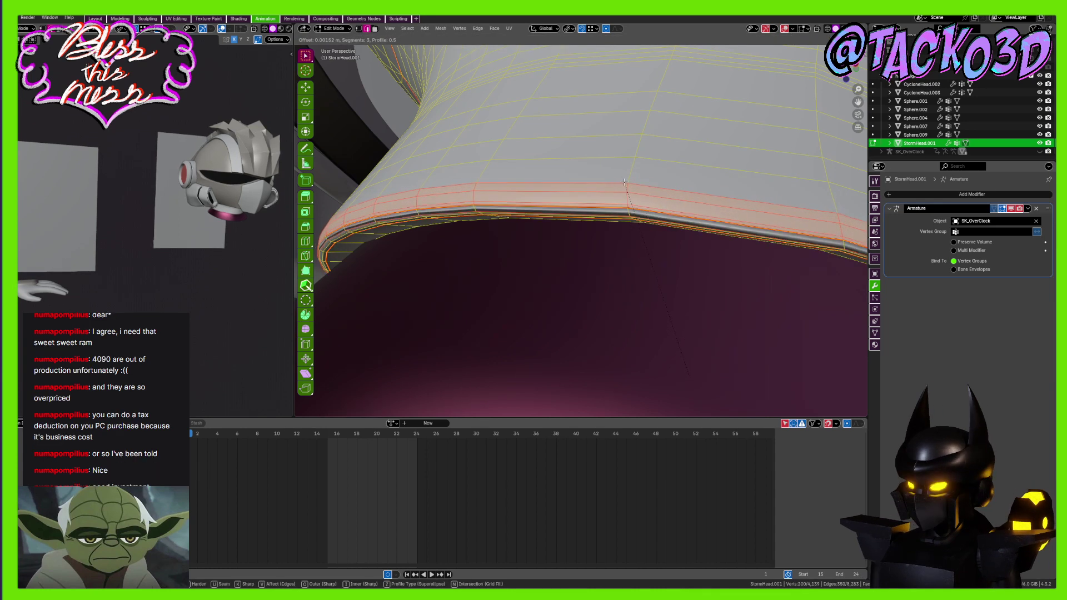
pyautogui.scroll(-1, 624, 183)
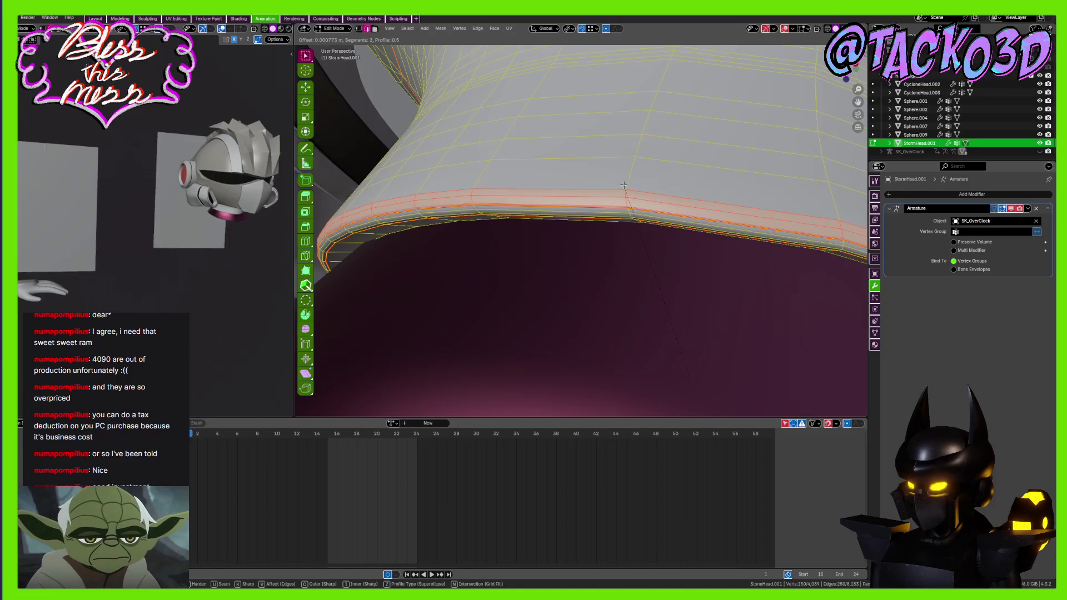
pyautogui.click(624, 186)
pyautogui.press('Tab')
pyautogui.scroll(-5, 624, 189)
pyautogui.moveTo(624, 192); pyautogui.dragTo(614, 218, button='middle')
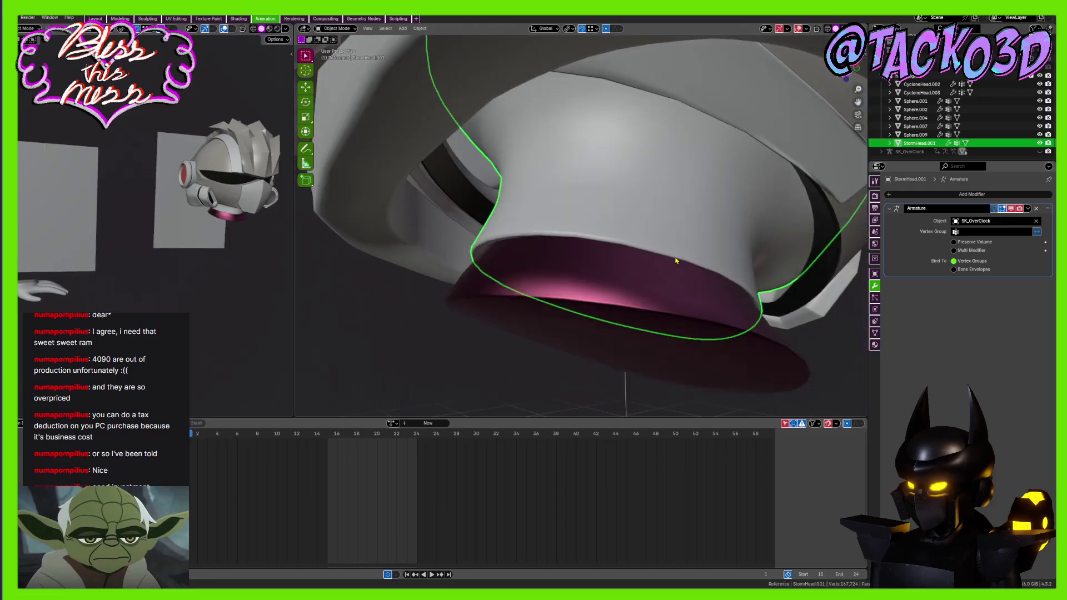
pyautogui.hotkey('ctrl', 's')
# Reopen the neck mesh and slide the edge loop around its upper part along the surface
pyautogui.moveTo(656, 255); pyautogui.dragTo(570, 229, button='middle')
pyautogui.press('Tab')
pyautogui.scroll(-4, 588, 231)
pyautogui.scroll(3, 571, 229)
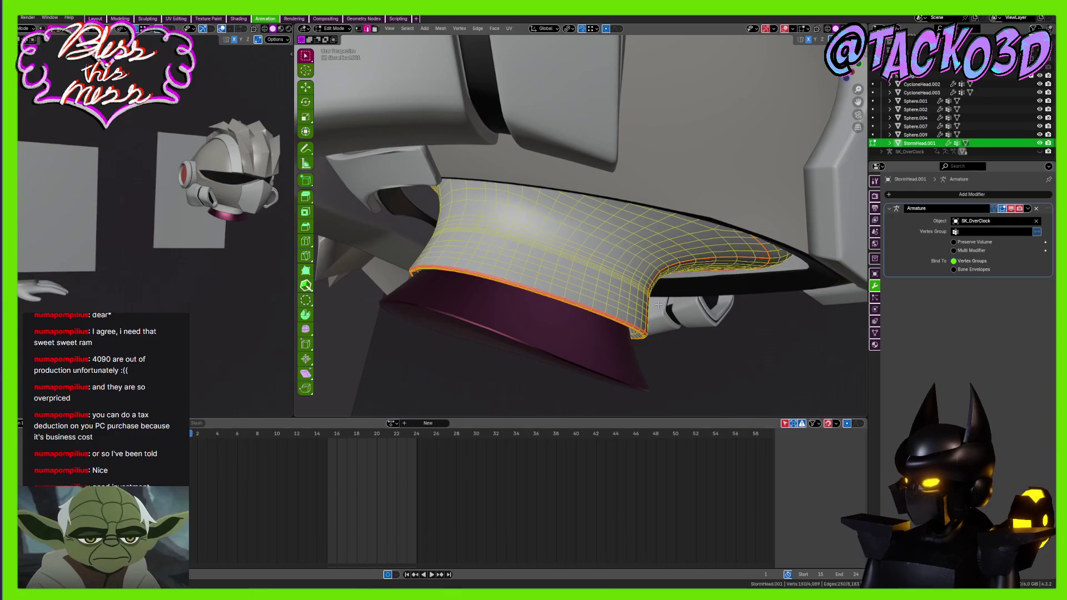
pyautogui.moveTo(658, 304); pyautogui.dragTo(717, 236, button='middle')
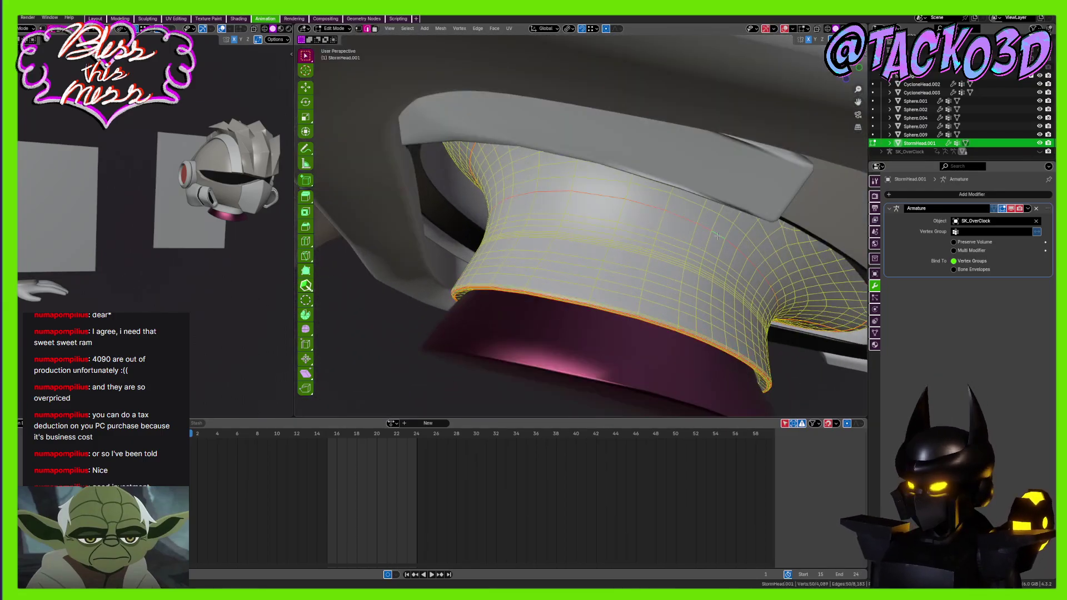
pyautogui.scroll(5, 717, 236)
pyautogui.press('g')
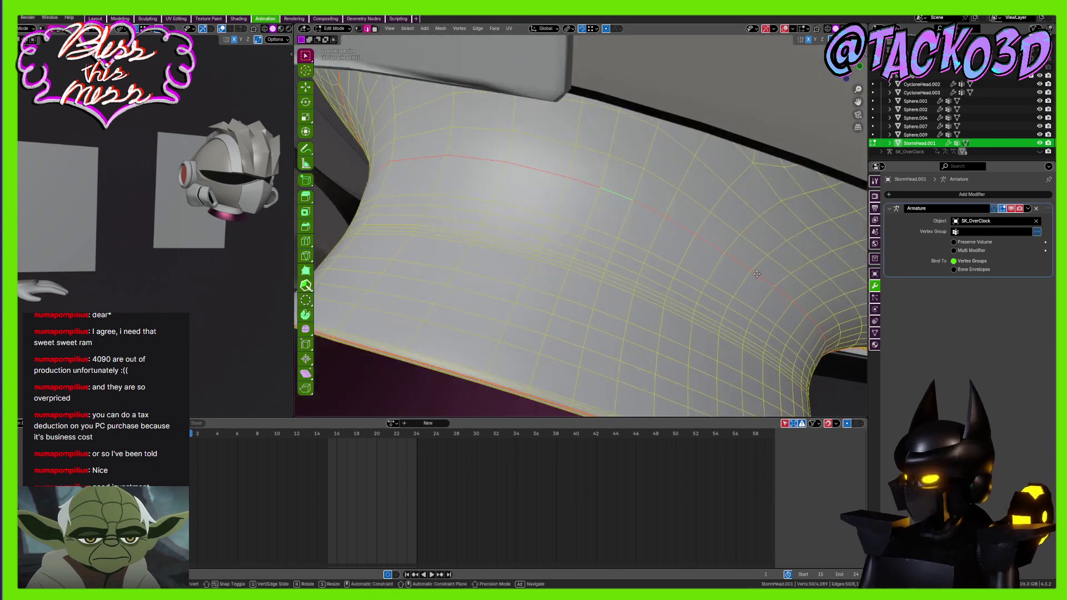
pyautogui.press('g')
pyautogui.click(758, 275)
# Bevel the upper neck edge loop by about 0.0033 m with four segments and save the file
pyautogui.hotkey('ctrl', 'b')
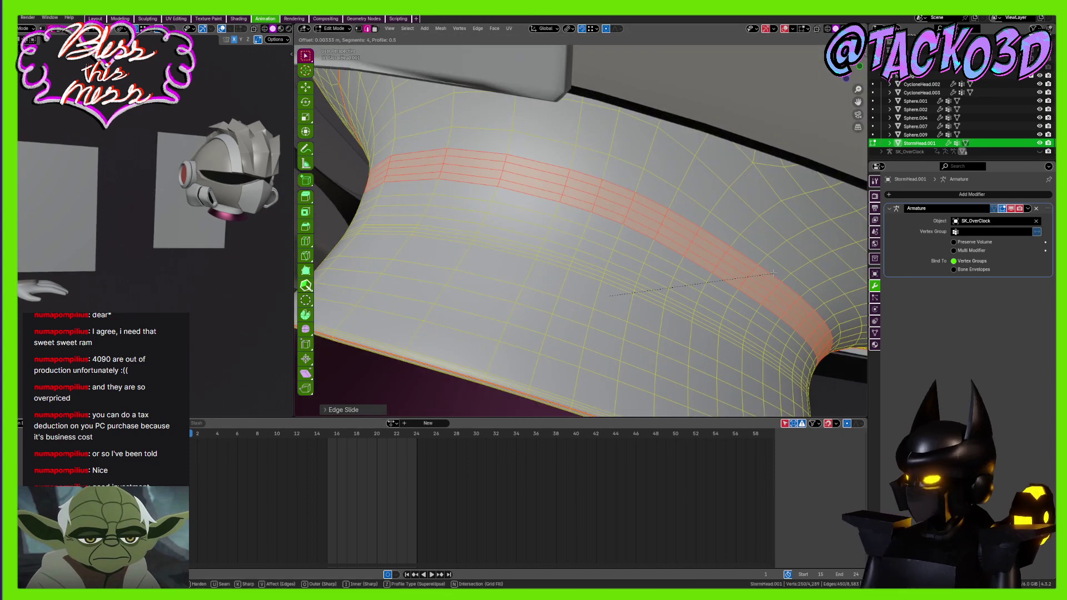
pyautogui.click(772, 274)
pyautogui.press('Tab')
pyautogui.scroll(-3, 662, 259)
pyautogui.hotkey('ctrl', 's')
pyautogui.scroll(-2, 662, 259)
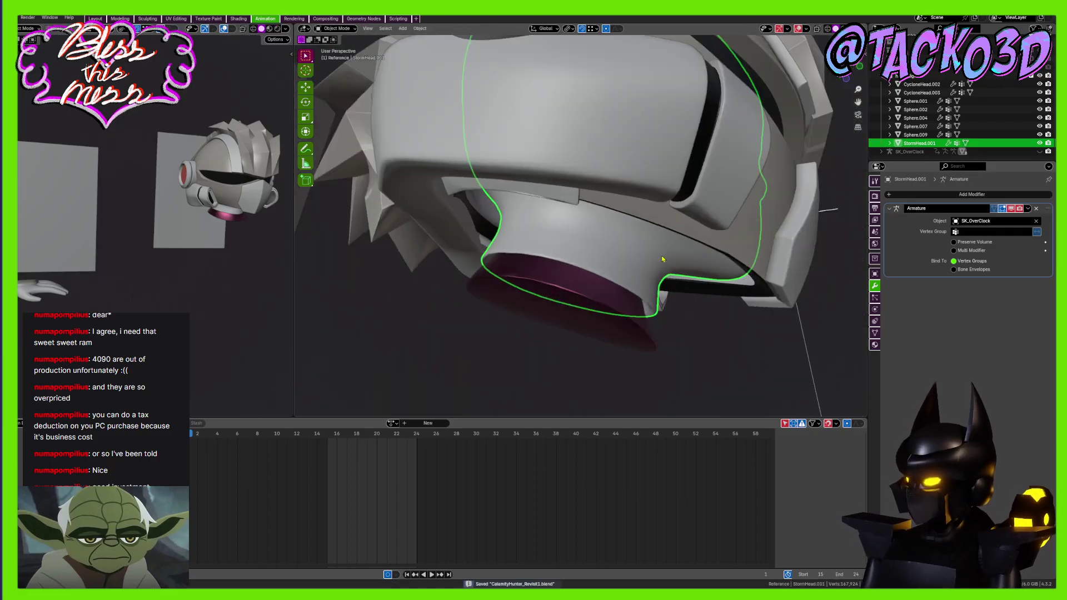
pyautogui.moveTo(662, 259); pyautogui.dragTo(608, 314, button='middle')
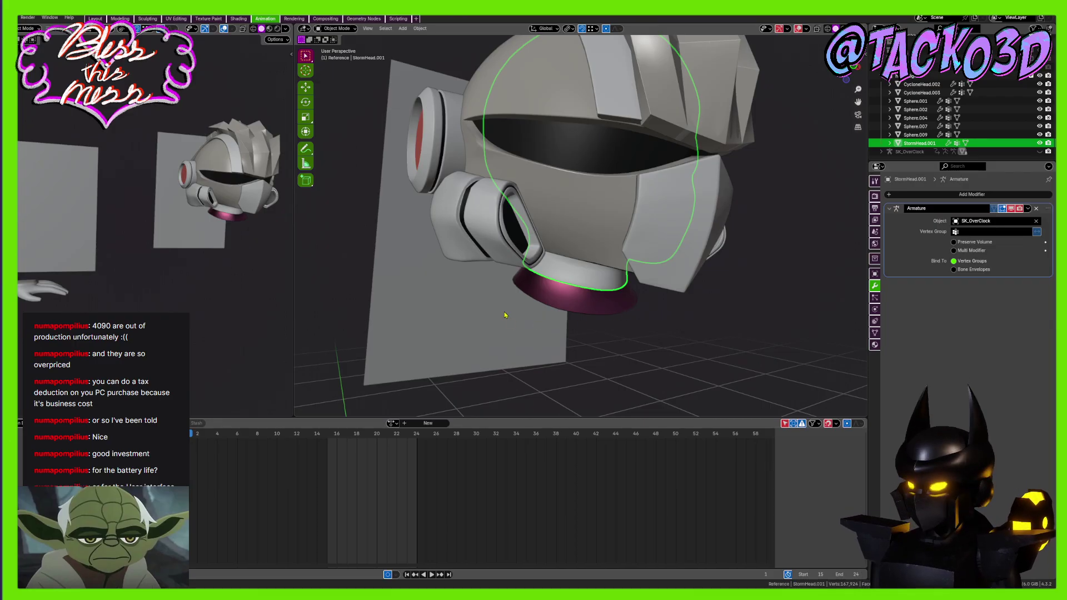
pyautogui.press('s')
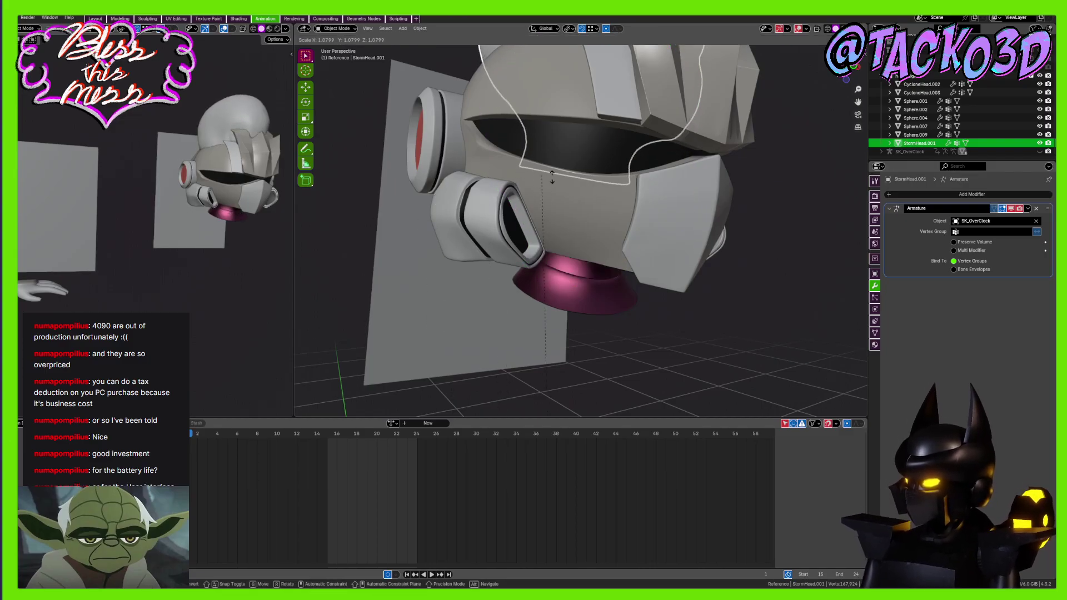
pyautogui.rightClick(536, 184)
# Check the whole helmet from several angles and save the file
pyautogui.scroll(-3, 562, 226)
pyautogui.moveTo(536, 184); pyautogui.dragTo(628, 221, button='middle')
pyautogui.hotkey('ctrl', 's')
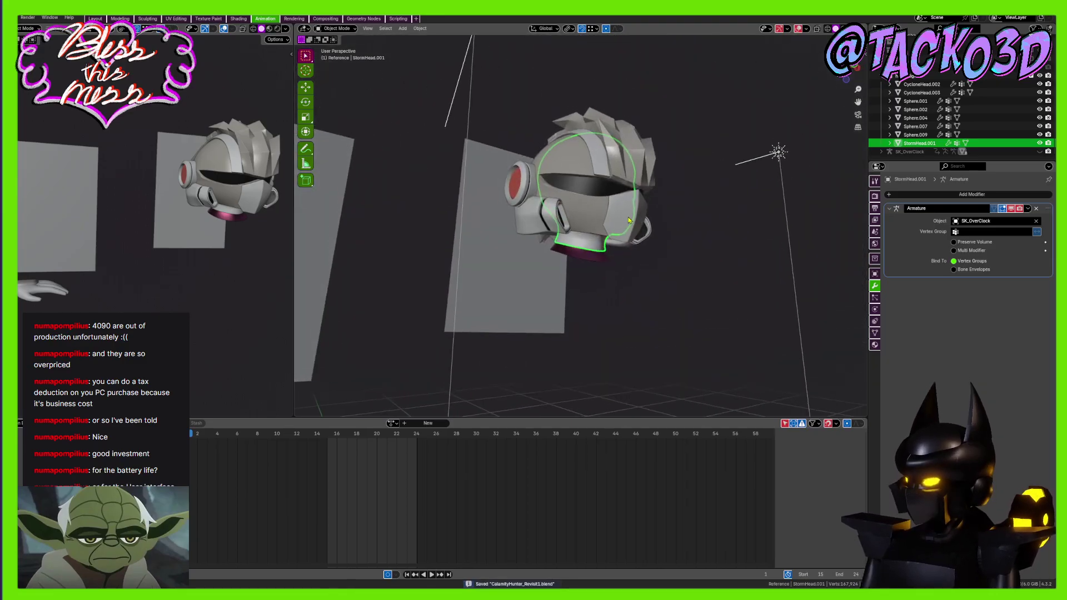
pyautogui.moveTo(622, 184); pyautogui.dragTo(626, 200, button='middle')
pyautogui.scroll(5, 626, 200)
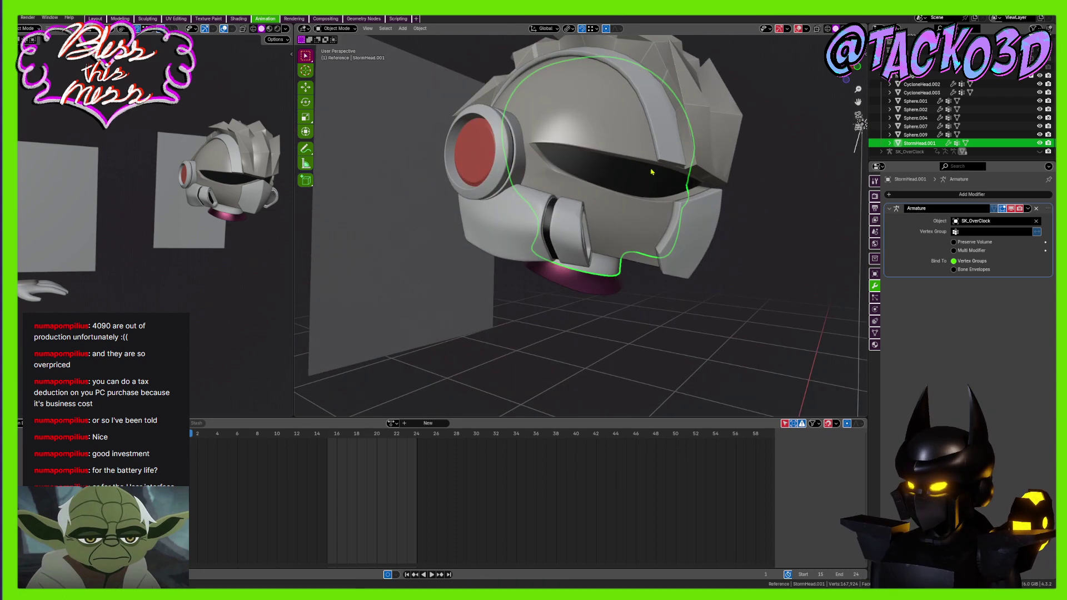
pyautogui.moveTo(651, 171); pyautogui.dragTo(564, 190, button='middle')
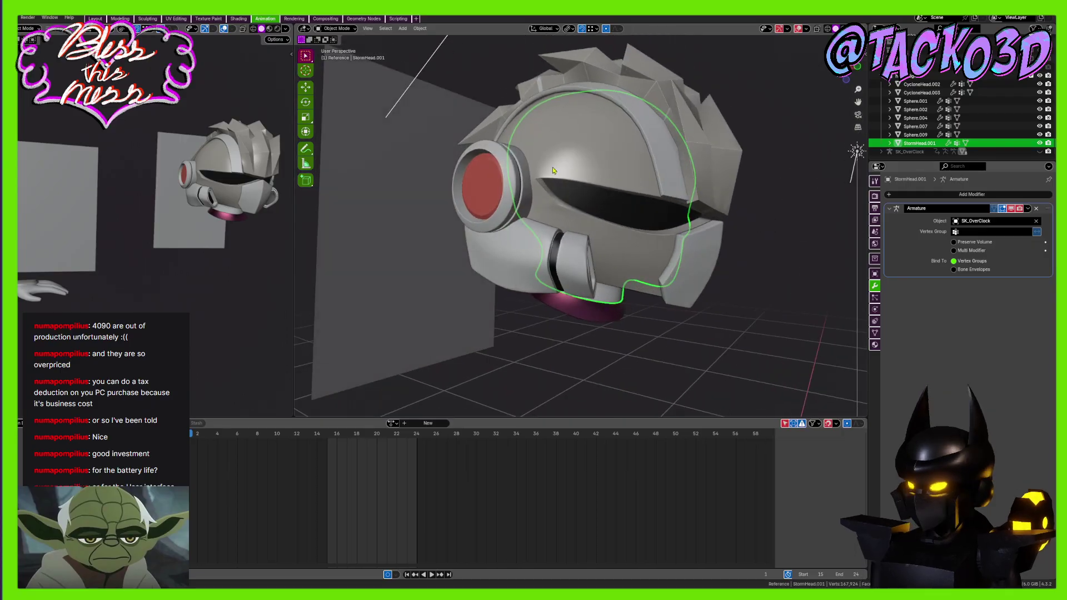
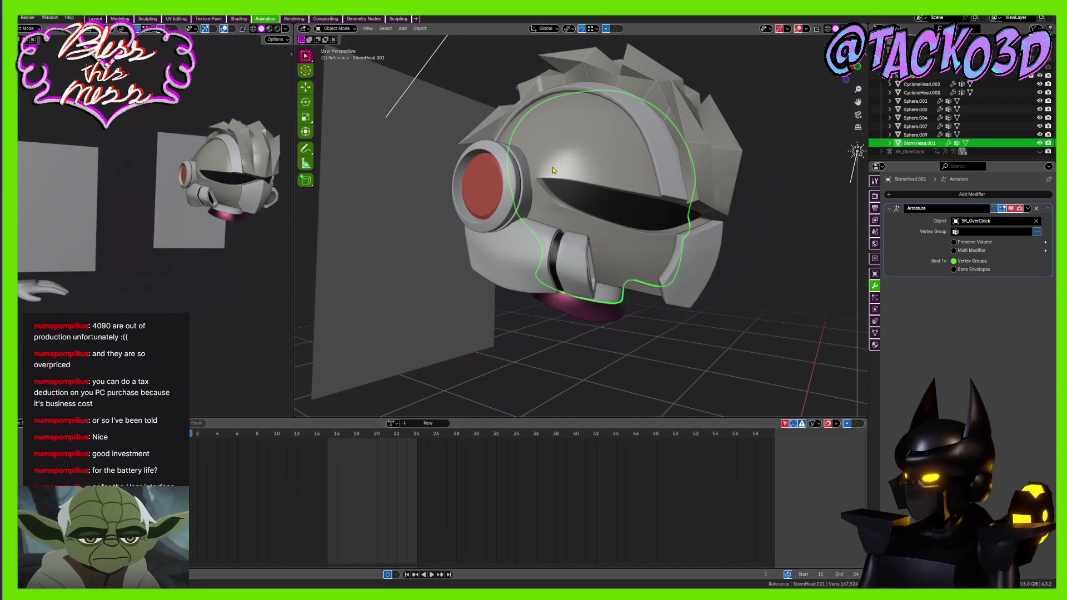
# Examine the spiked hair piece's mesh and creased edges up close, checking how it meets the helmet
pyautogui.scroll(-3, 599, 177)
pyautogui.moveTo(636, 205); pyautogui.dragTo(609, 218, button='middle')
pyautogui.scroll(2, 608, 219)
pyautogui.click(609, 190)
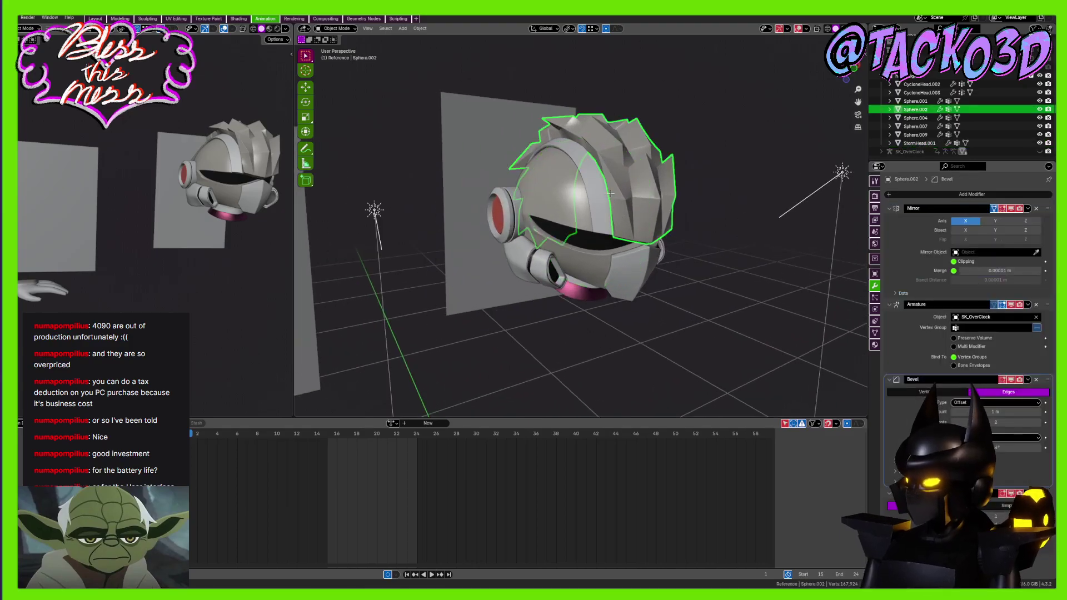
pyautogui.press('Tab')
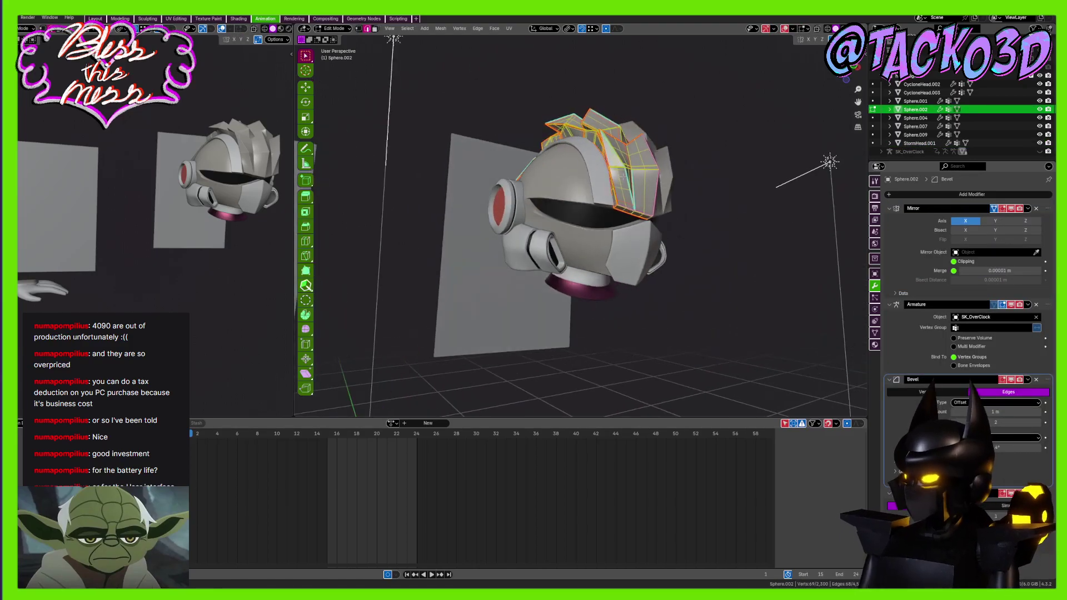
pyautogui.moveTo(610, 182); pyautogui.dragTo(594, 222, button='middle')
pyautogui.scroll(4, 590, 237)
pyautogui.scroll(6, 590, 238)
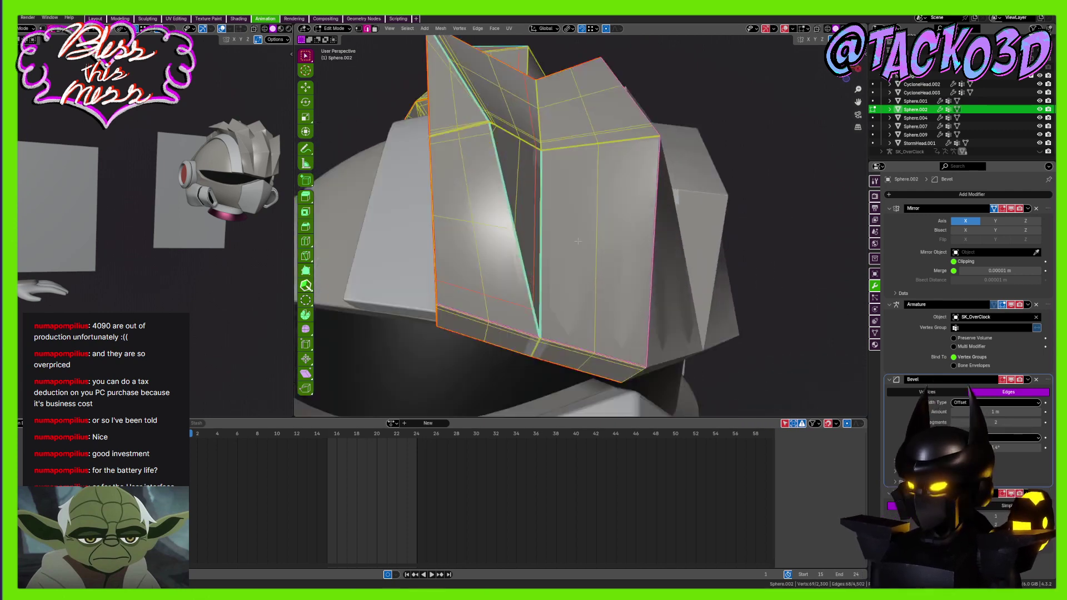
pyautogui.scroll(-8, 568, 239)
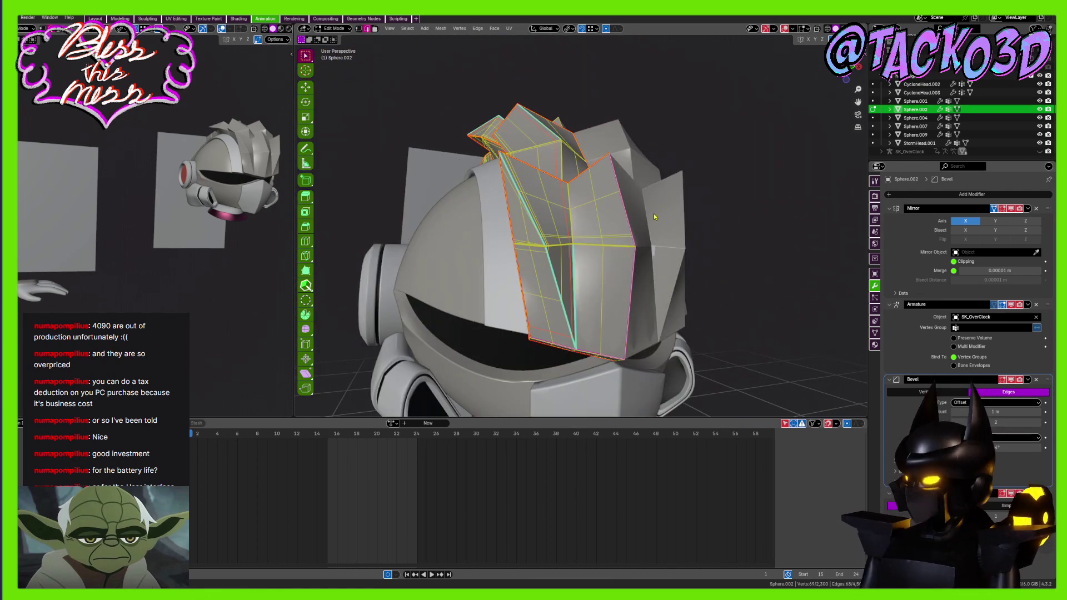
pyautogui.press('Tab')
pyautogui.moveTo(655, 217); pyautogui.dragTo(845, 226, button='middle')
pyautogui.scroll(-5, 679, 184)
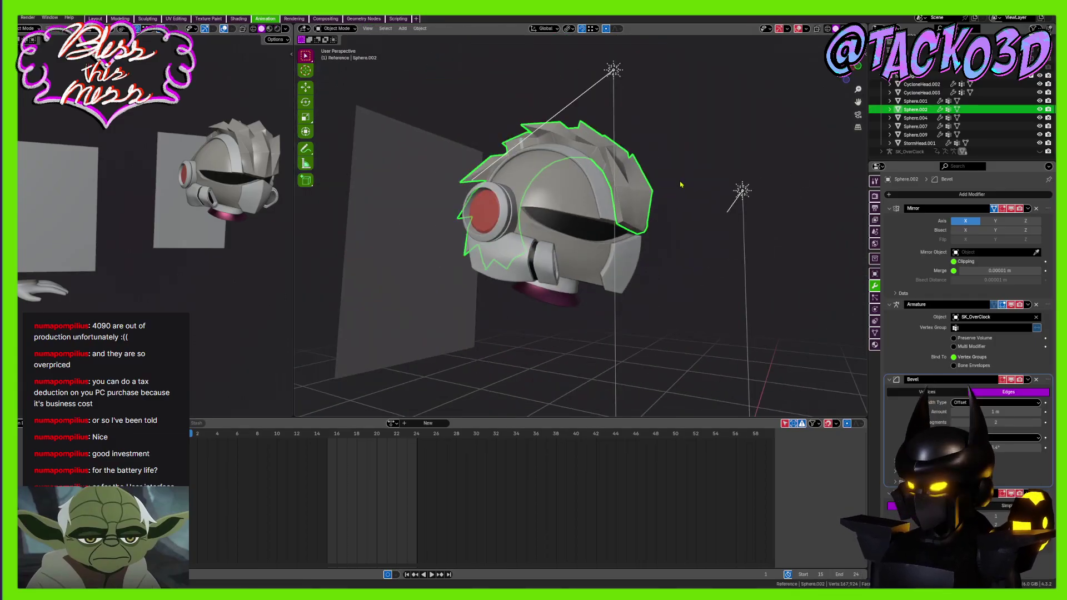
# Deselect the hair piece and save the file
pyautogui.hotkey('ctrl', 's')
pyautogui.moveTo(739, 161); pyautogui.dragTo(733, 250, button='middle')
pyautogui.click(659, 236)
pyautogui.hotkey('ctrl', 's')
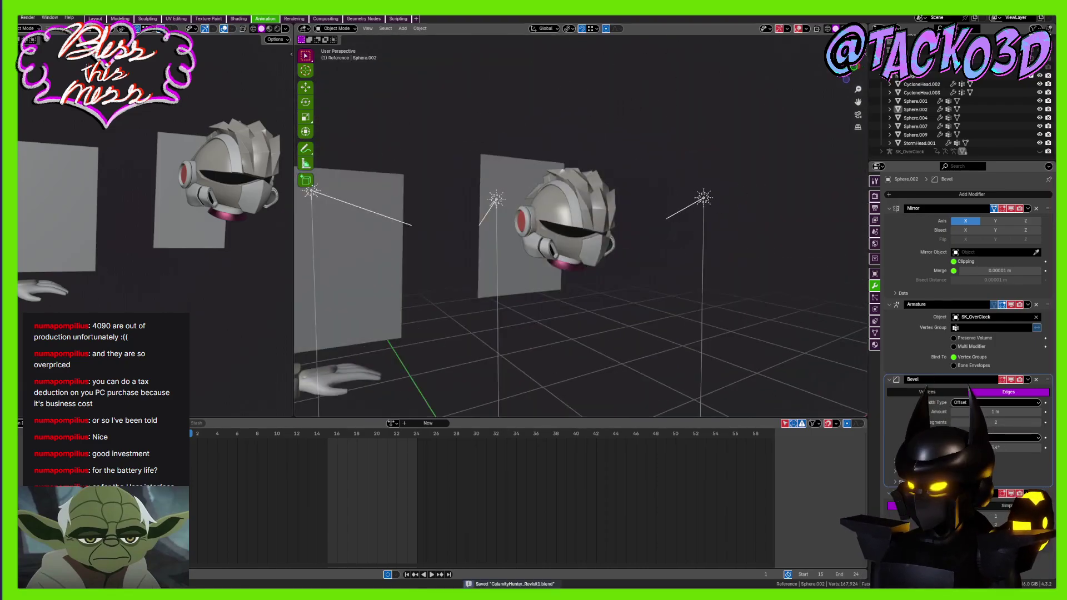
# Search the asset library for "screw" in the Layout workspace and place the Screw_Decal asset on the helmet's front
pyautogui.click(95, 18)
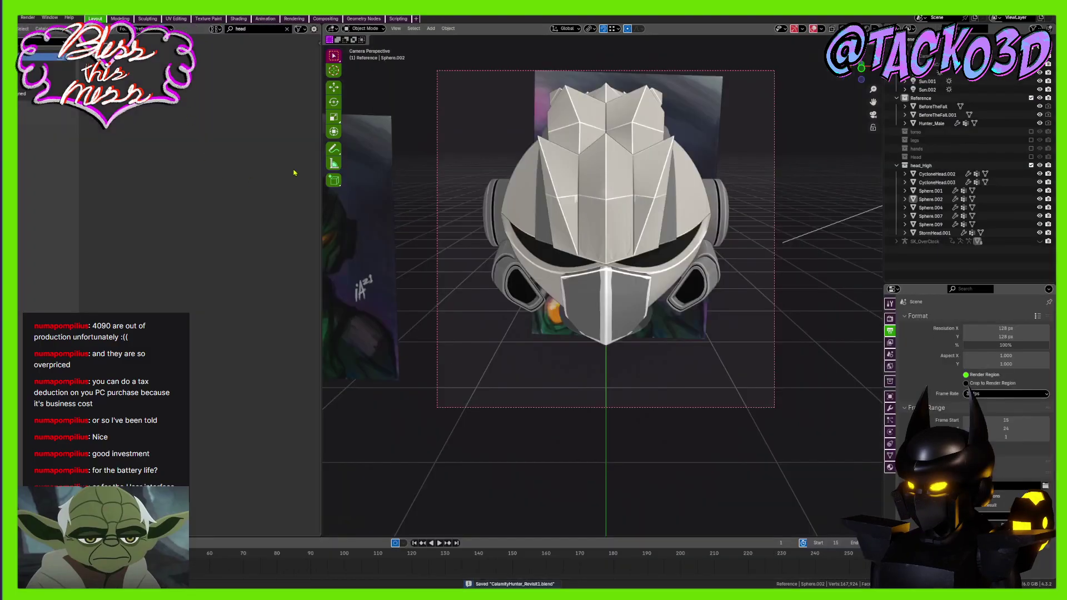
pyautogui.click(286, 29)
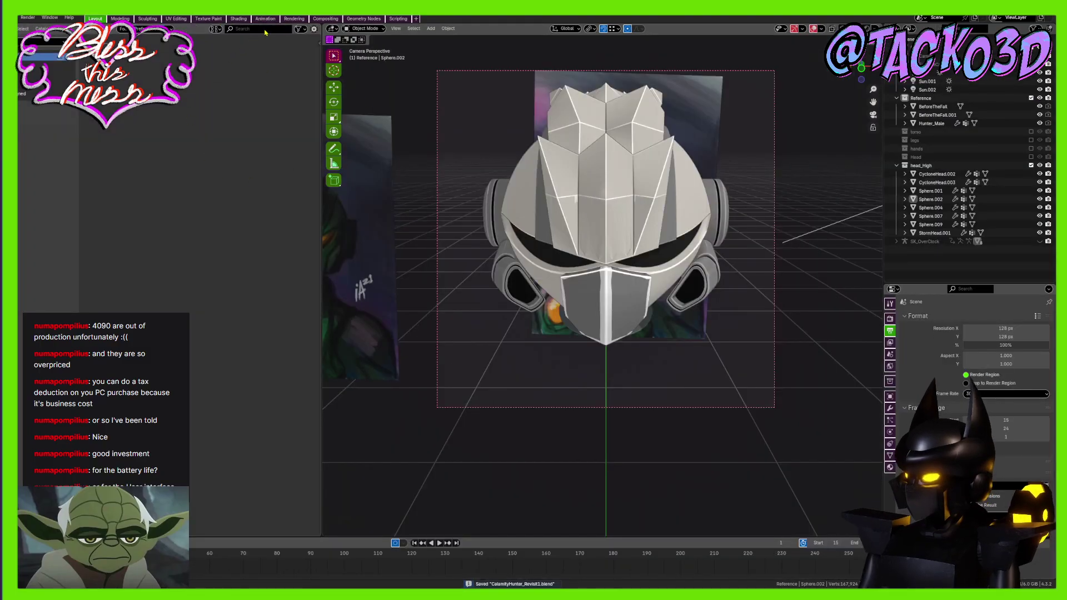
pyautogui.click(263, 29)
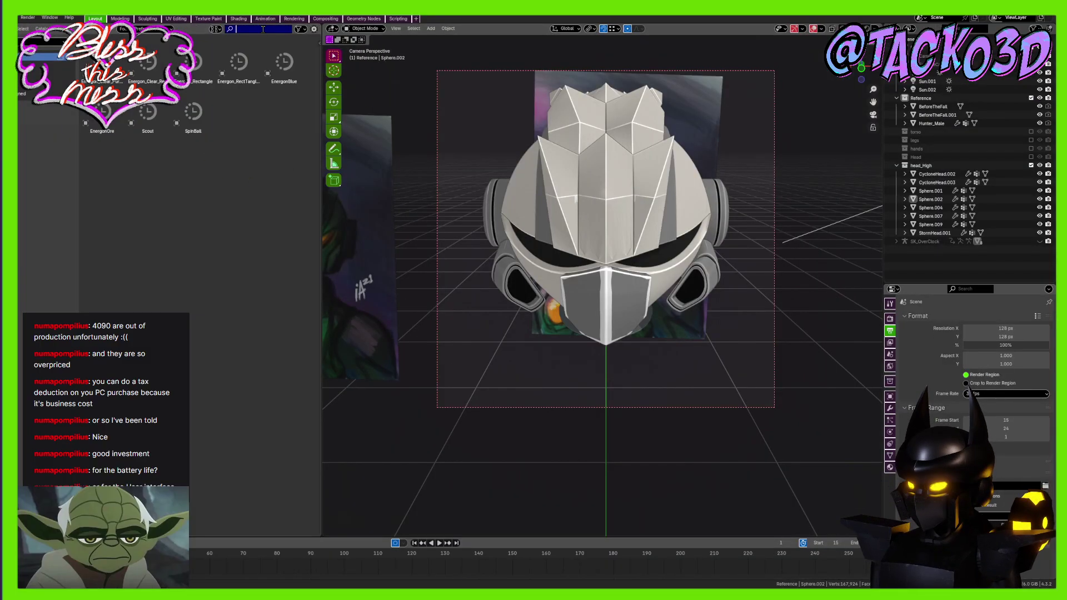
pyautogui.write('screw')
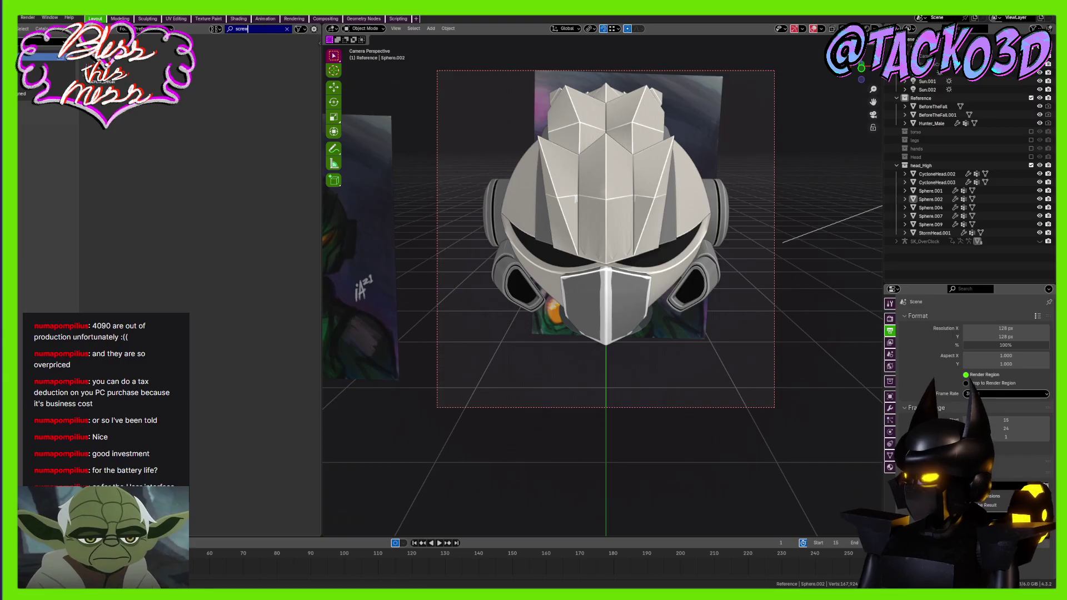
pyautogui.press('Return')
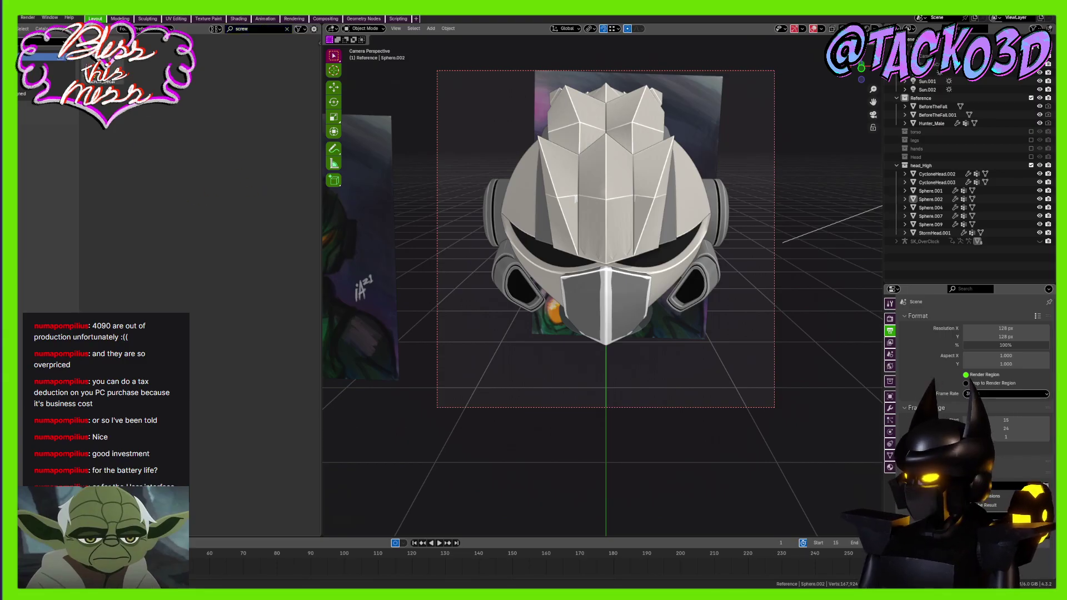
pyautogui.moveTo(102, 71); pyautogui.dragTo(572, 217)
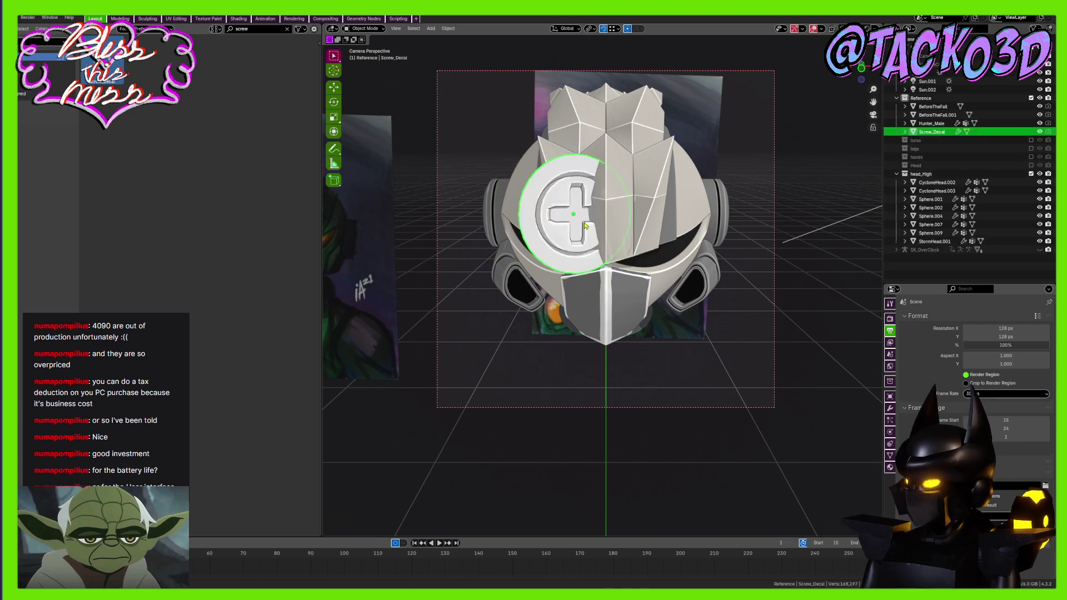
pyautogui.scroll(3, 571, 218)
pyautogui.press('r')
pyautogui.press('x')
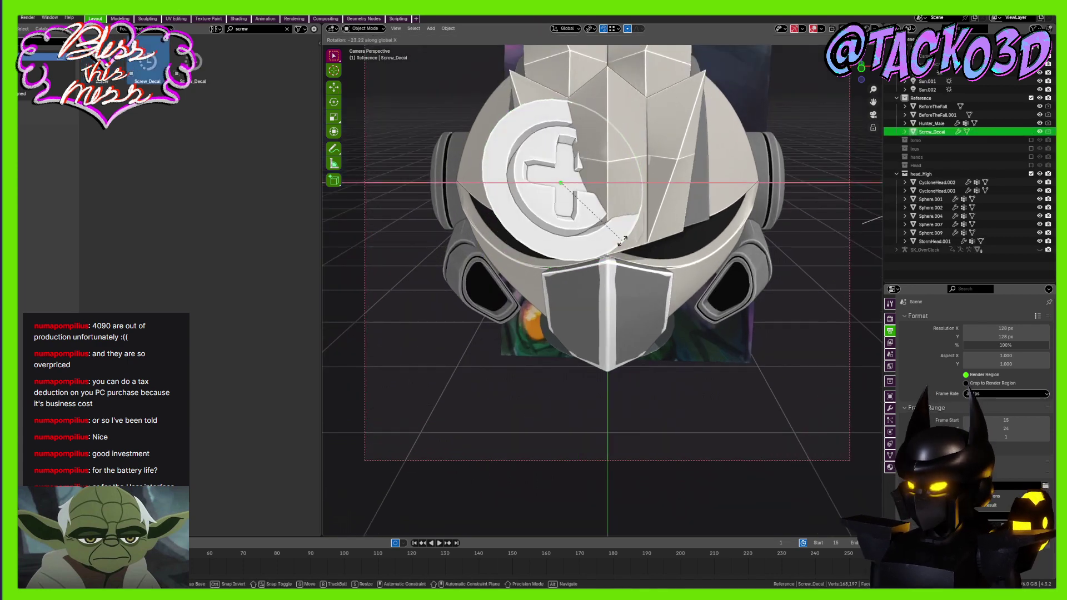
pyautogui.rightClick(634, 209)
pyautogui.press('g')
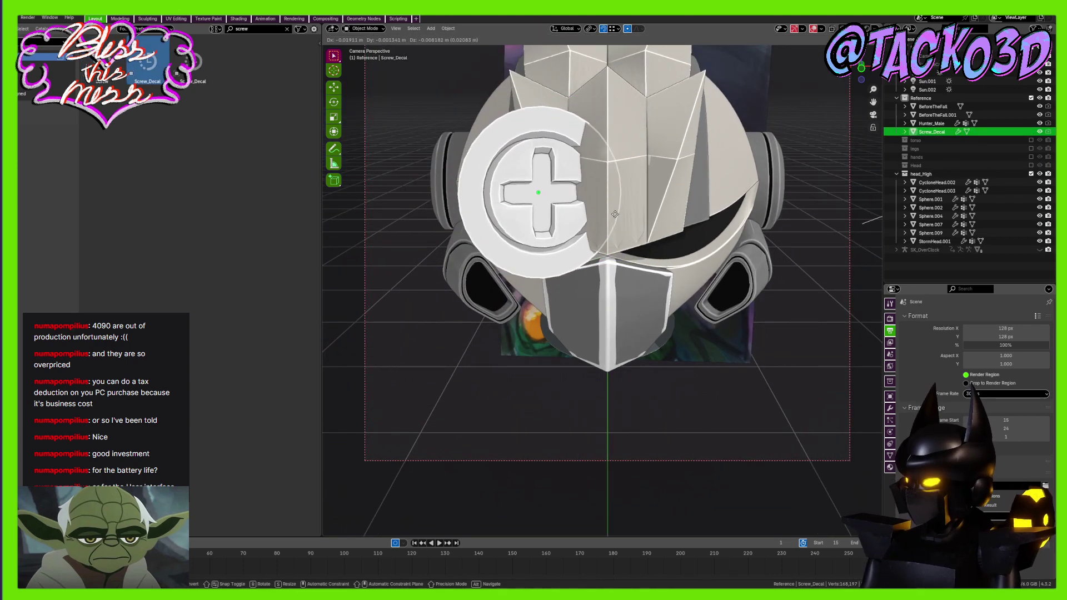
pyautogui.rightClick(599, 205)
pyautogui.press('r')
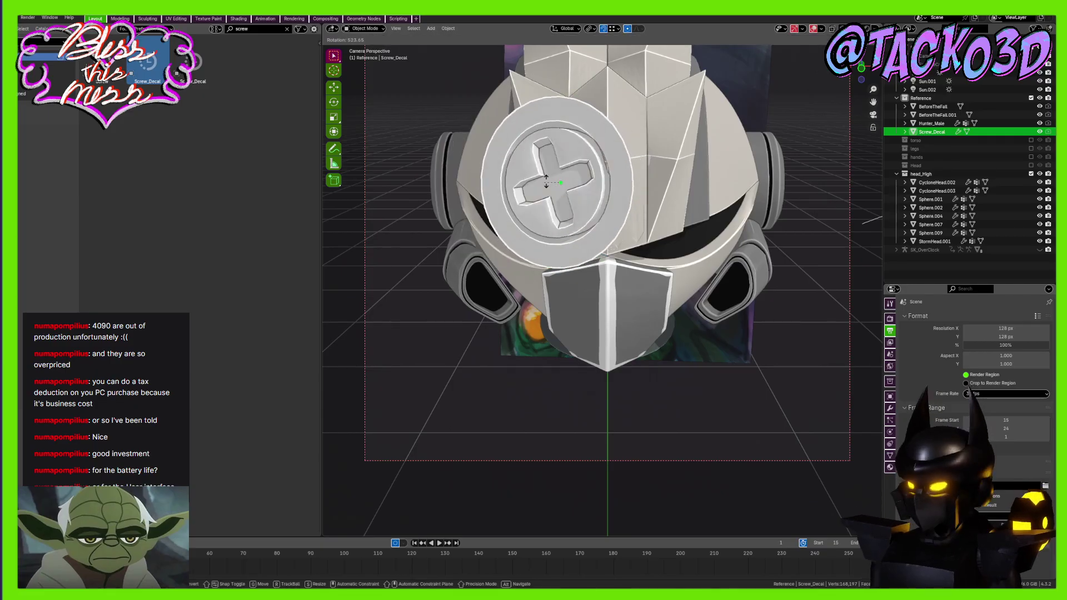
pyautogui.rightClick(576, 190)
# Place the Screw asset with the star-shaped slot on the side of the helmet's dome
pyautogui.moveTo(576, 190); pyautogui.dragTo(587, 210, button='middle')
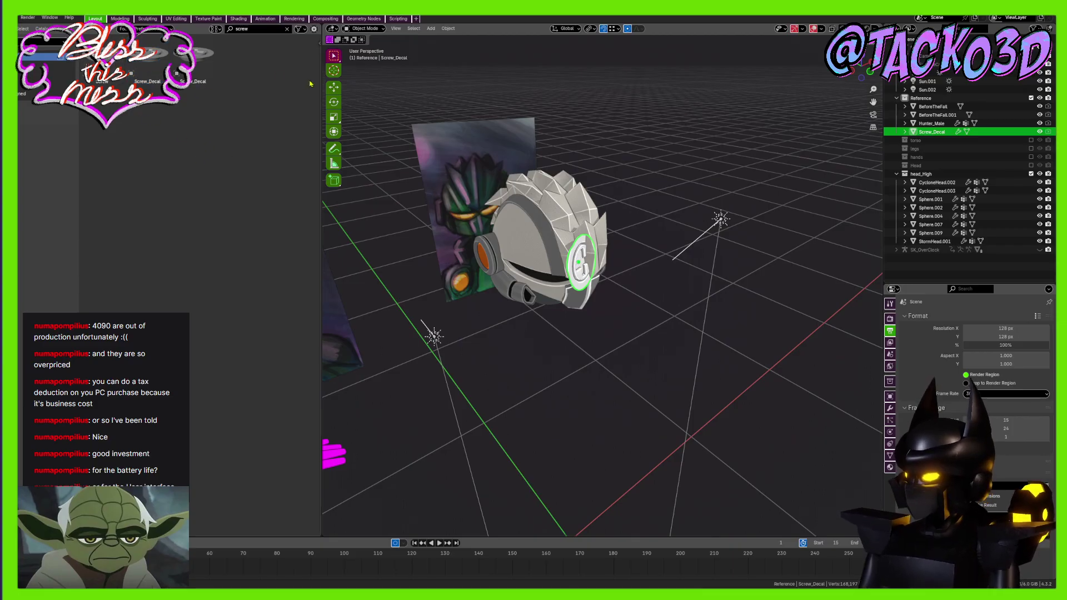
pyautogui.moveTo(120, 66); pyautogui.dragTo(567, 251)
pyautogui.scroll(4, 567, 251)
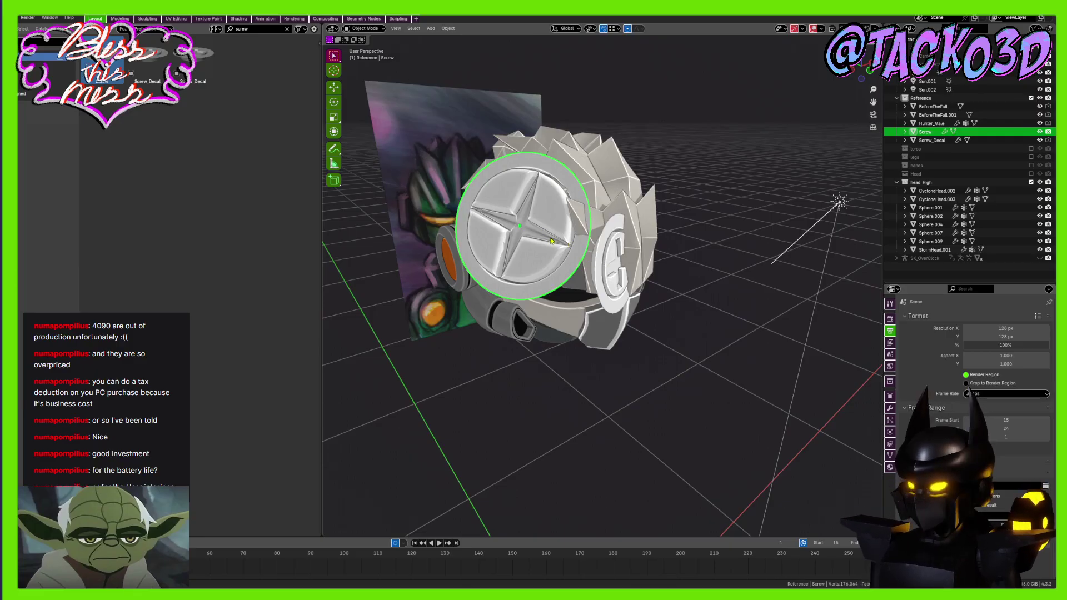
pyautogui.scroll(-3, 551, 240)
pyautogui.scroll(3, 601, 256)
pyautogui.keyDown('shift'); pyautogui.click(602, 255); pyautogui.keyUp('shift')
pyautogui.press('g')
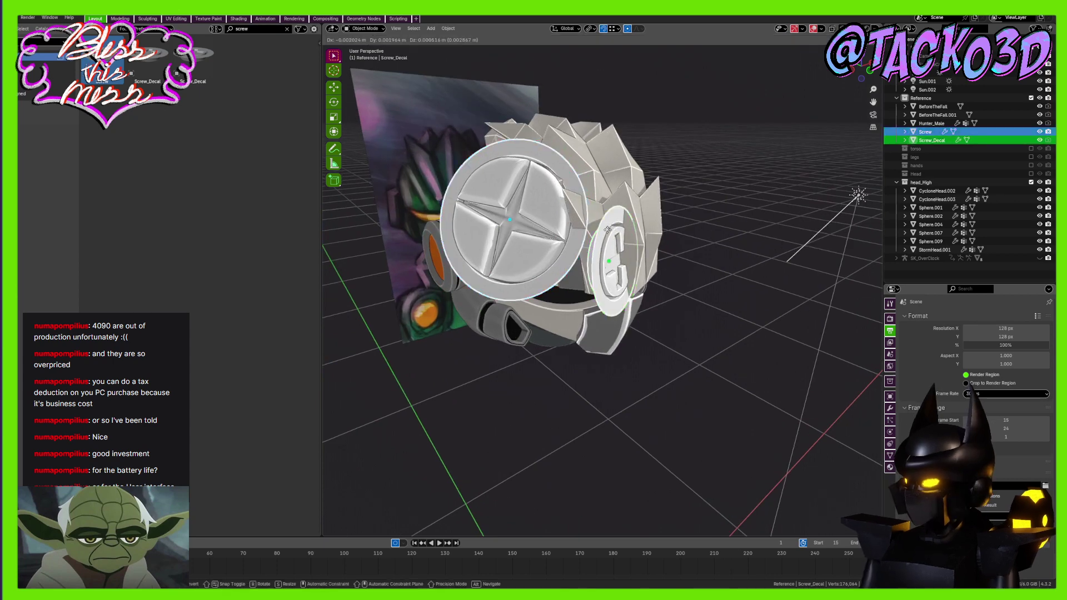
pyautogui.rightClick(575, 216)
pyautogui.moveTo(575, 215); pyautogui.dragTo(522, 214, button='middle')
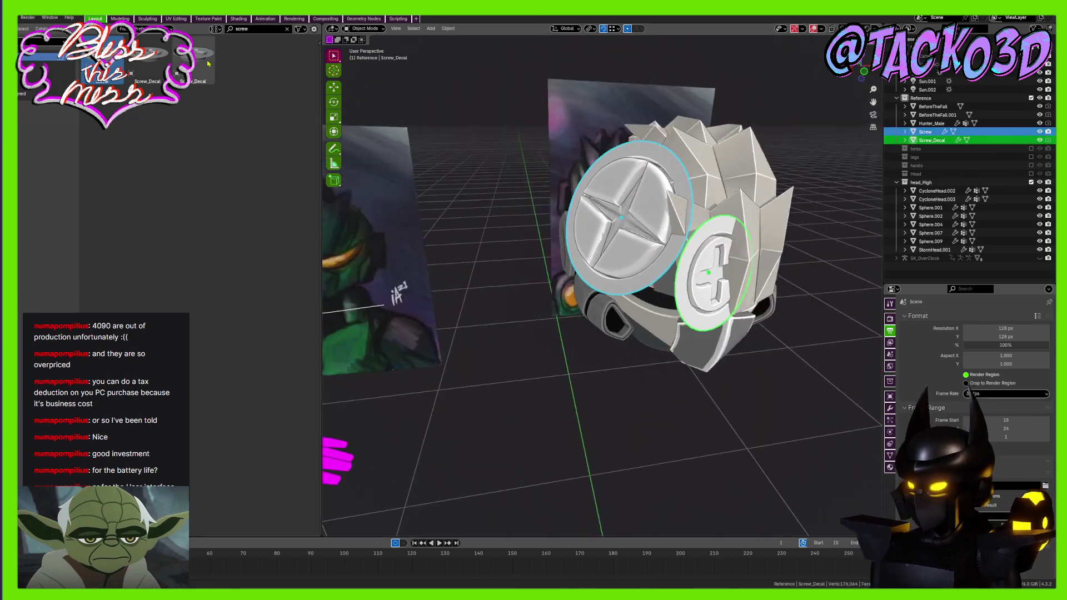
# Return to the Animation workspace and scale the star-slotted screw down to about 0.09
pyautogui.click(239, 19)
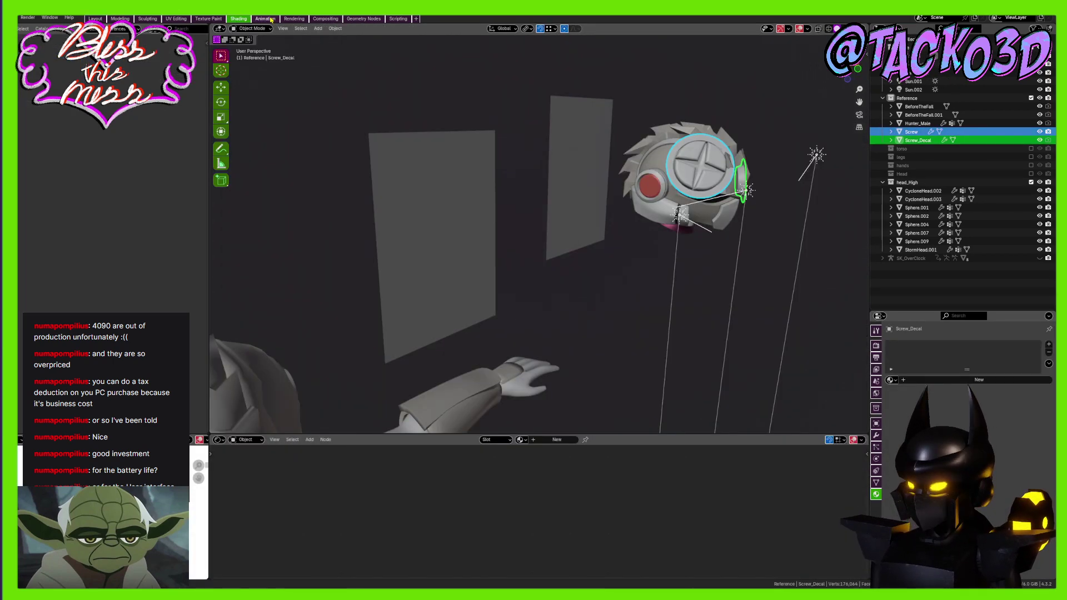
pyautogui.click(265, 19)
pyautogui.scroll(5, 569, 189)
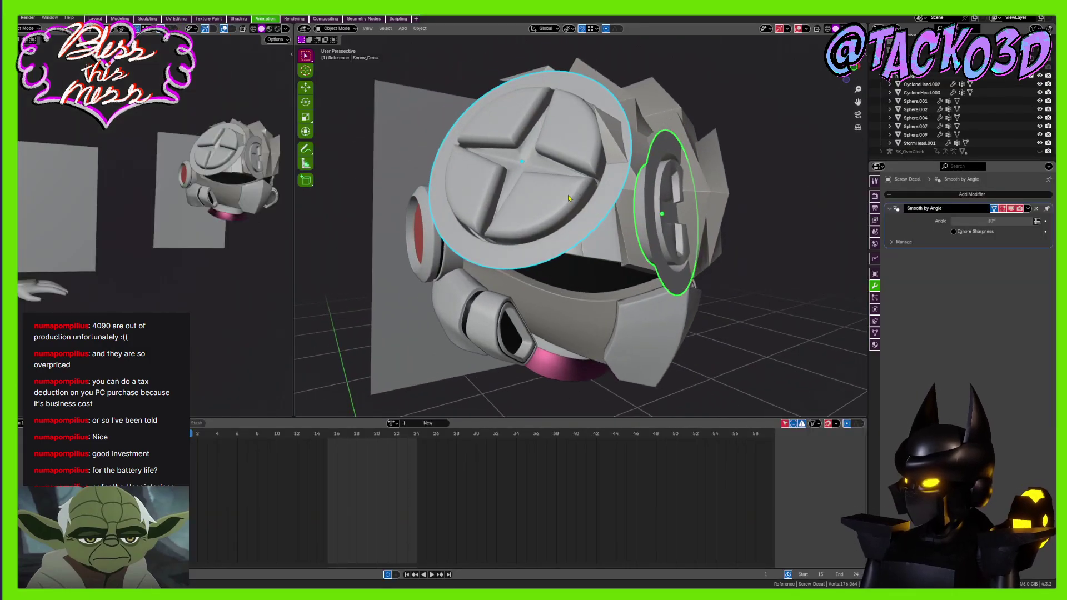
pyautogui.click(568, 195)
pyautogui.scroll(-4, 568, 195)
pyautogui.moveTo(568, 195); pyautogui.dragTo(633, 210, button='middle')
pyautogui.press('s')
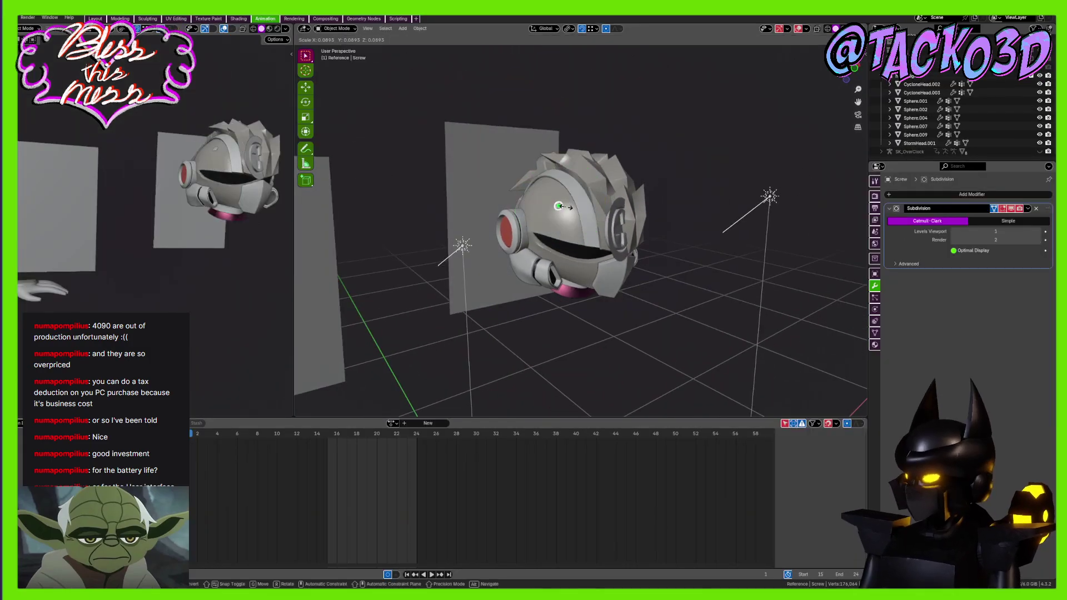
pyautogui.click(565, 208)
# Move the small star-slotted screw to a lower spot on the side of the helmet's dome
pyautogui.scroll(8, 572, 209)
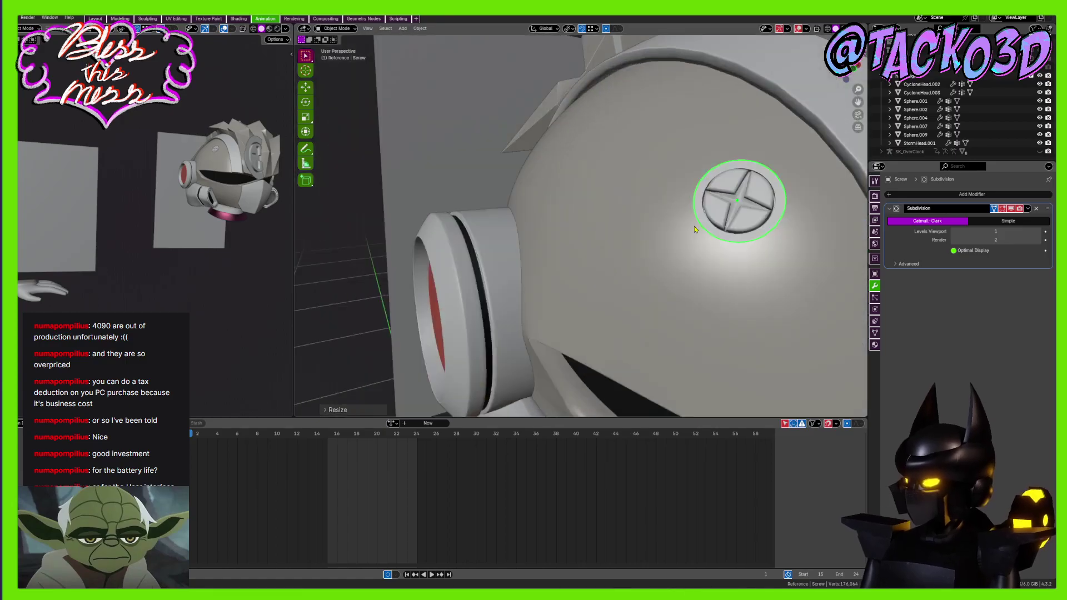
pyautogui.scroll(-4, 695, 225)
pyautogui.moveTo(695, 226); pyautogui.dragTo(656, 250, button='middle')
pyautogui.press('g')
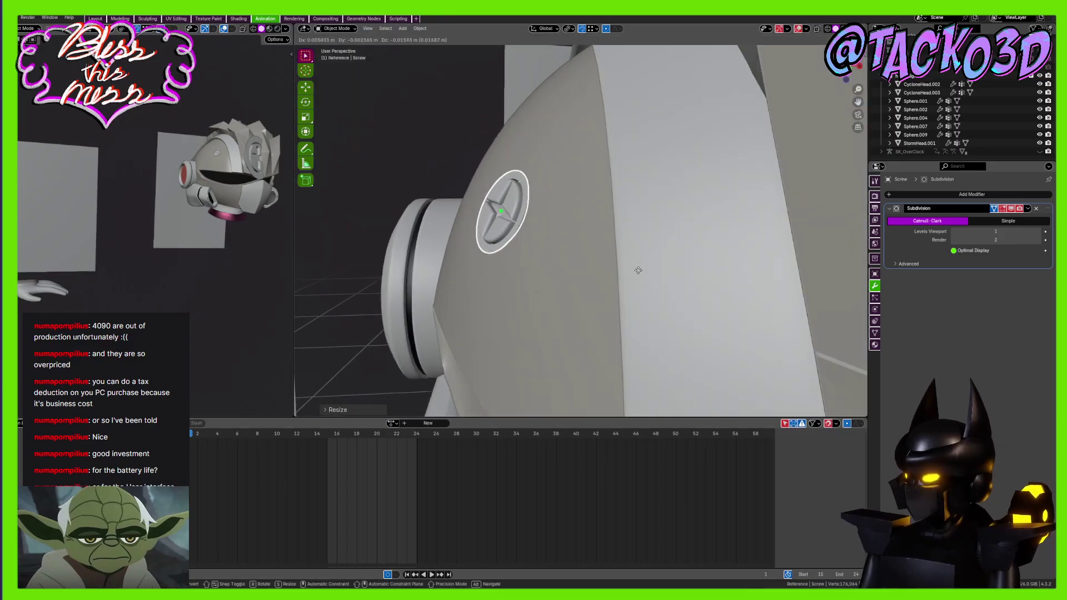
pyautogui.click(645, 274)
pyautogui.scroll(5, 622, 266)
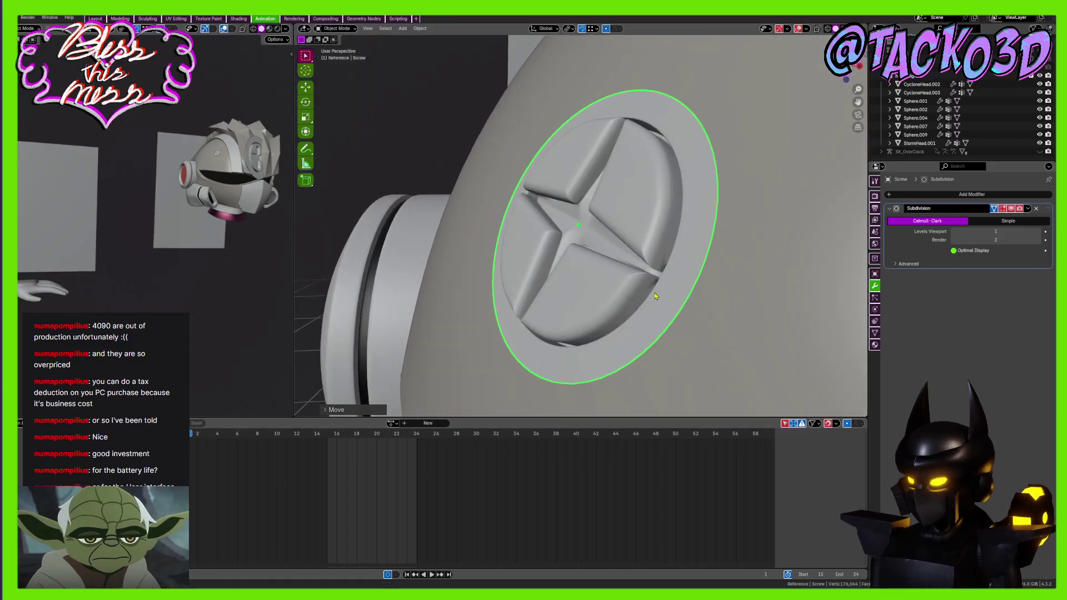
# Move the screw toward the dome's surface and rotate it to follow the curvature in side view
pyautogui.moveTo(622, 266); pyautogui.dragTo(598, 266, button='middle')
pyautogui.press('g')
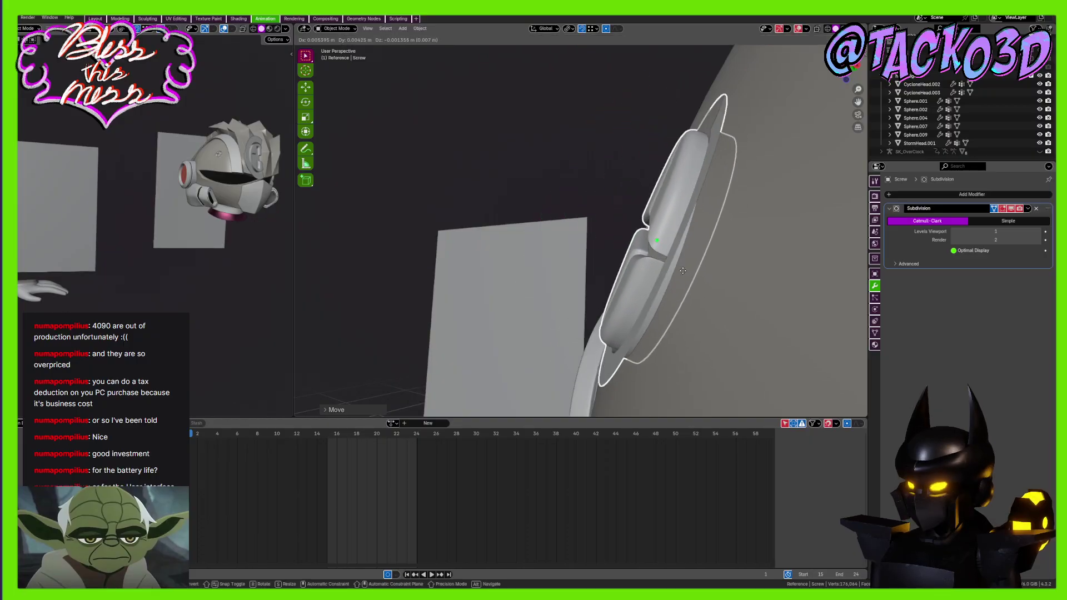
pyautogui.click(682, 267)
pyautogui.press('r')
pyautogui.click(756, 279)
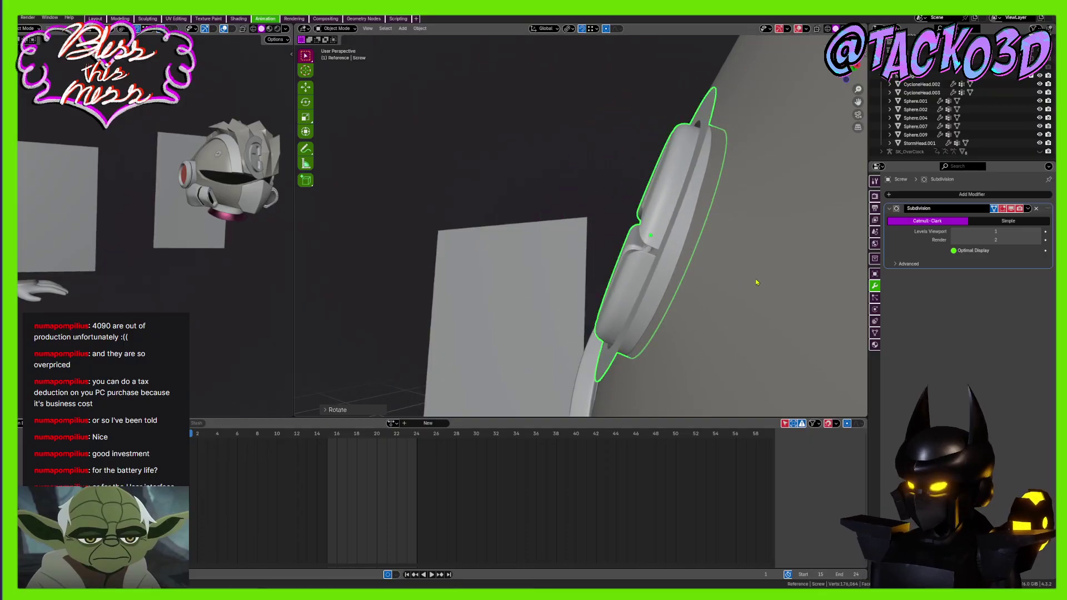
# Refine the screw's position and tilt from another angle so its rim sits flush on the dome
pyautogui.moveTo(756, 279); pyautogui.dragTo(648, 179, button='middle')
pyautogui.press('g')
pyautogui.click(745, 271)
pyautogui.press('r')
pyautogui.click(721, 305)
pyautogui.press('r')
pyautogui.click(727, 180)
pyautogui.press('Tab')
pyautogui.press('Tab')
pyautogui.scroll(-5, 647, 180)
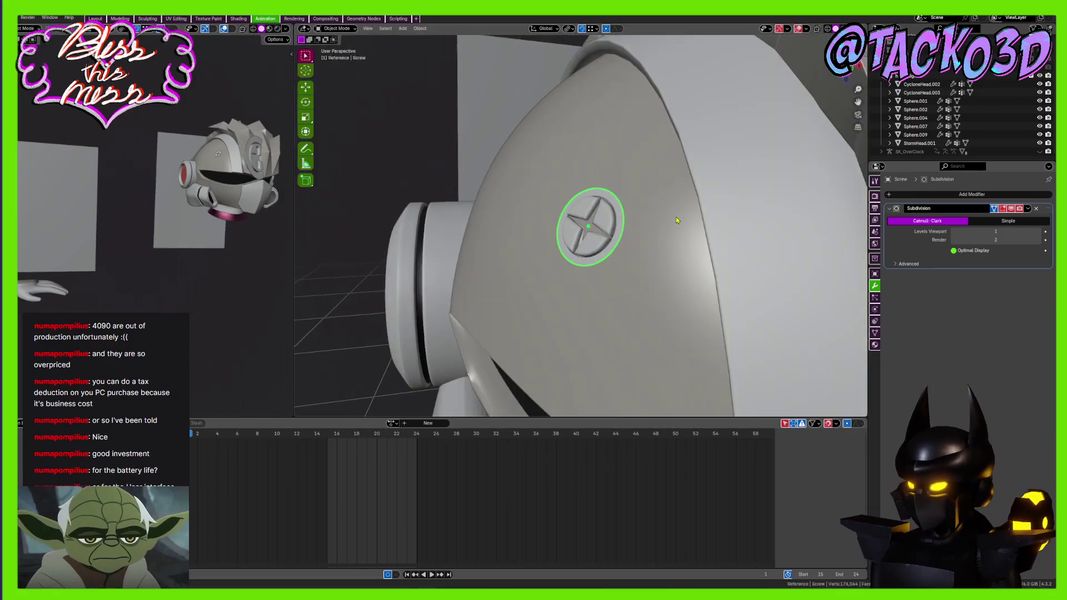
# Inspect the material slots of the helmet's dome
pyautogui.click(669, 207)
pyautogui.press('Tab')
pyautogui.click(874, 345)
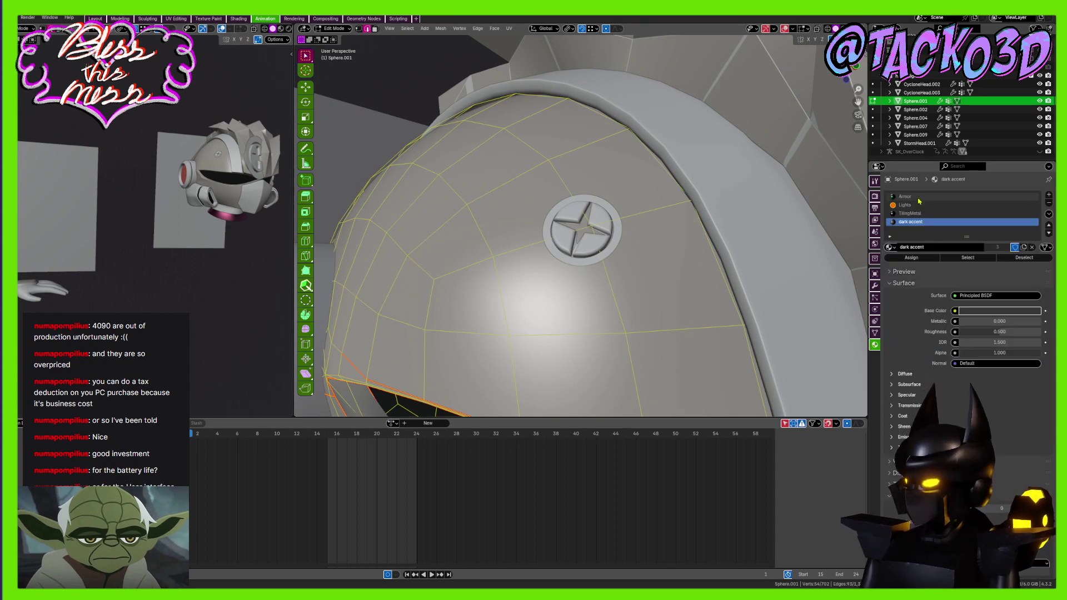
pyautogui.press('Tab')
# Open the star-slotted screw's mesh for editing, keeping all of its faces selected
pyautogui.scroll(3, 615, 221)
pyautogui.click(615, 221)
pyautogui.press('Tab')
pyautogui.moveTo(636, 191); pyautogui.dragTo(650, 237, button='middle')
pyautogui.scroll(3, 650, 233)
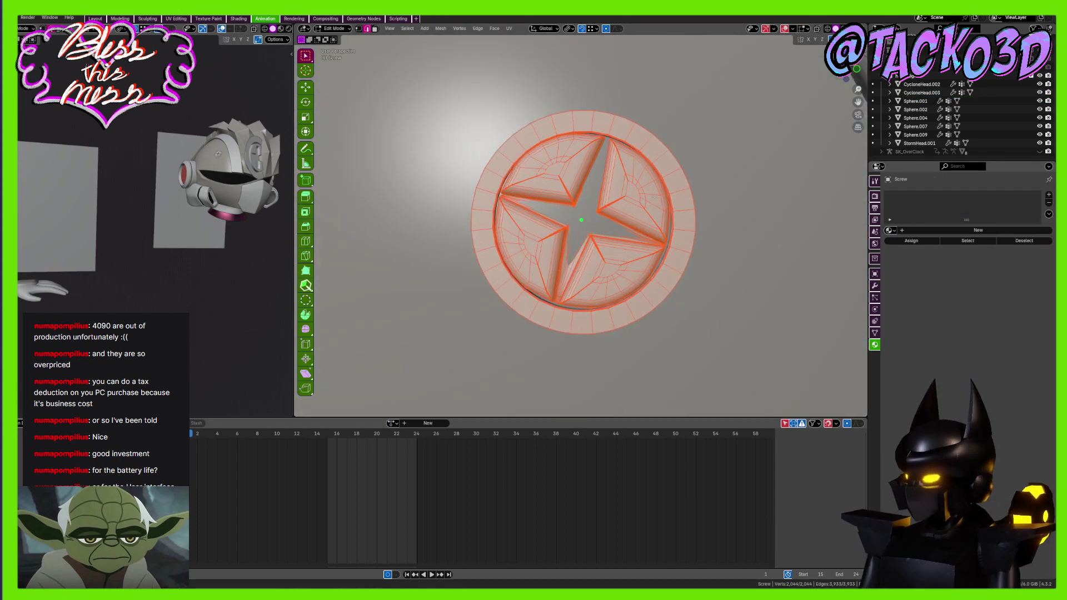
pyautogui.keyDown('shift'); pyautogui.moveTo(701, 177); pyautogui.dragTo(650, 227, button='middle'); pyautogui.keyUp('shift')
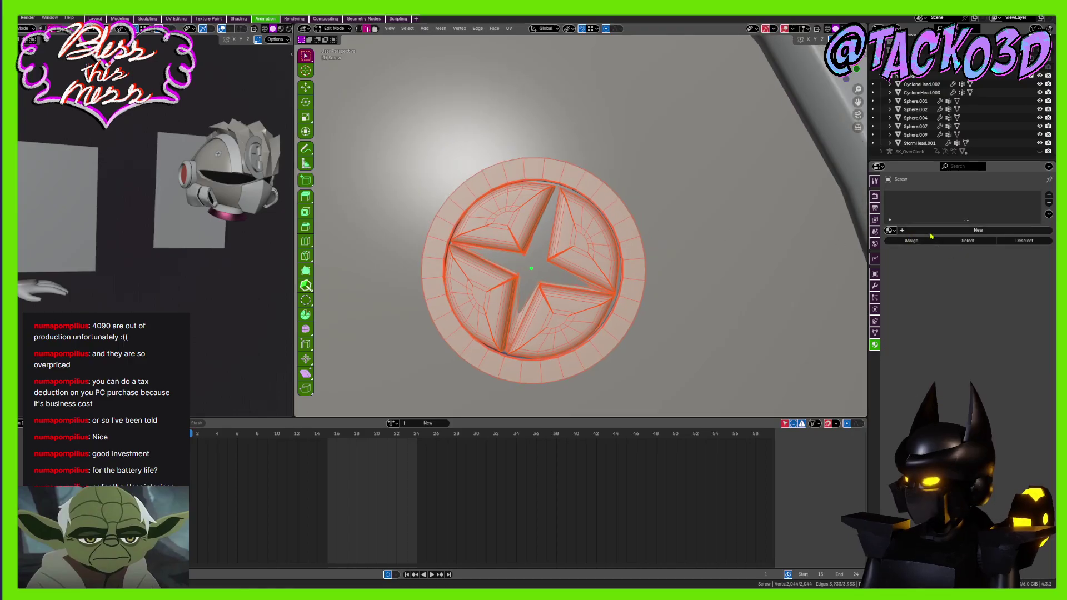
# Assign the existing edges material to the star-slotted screw, trying dark accent first
pyautogui.click(978, 230)
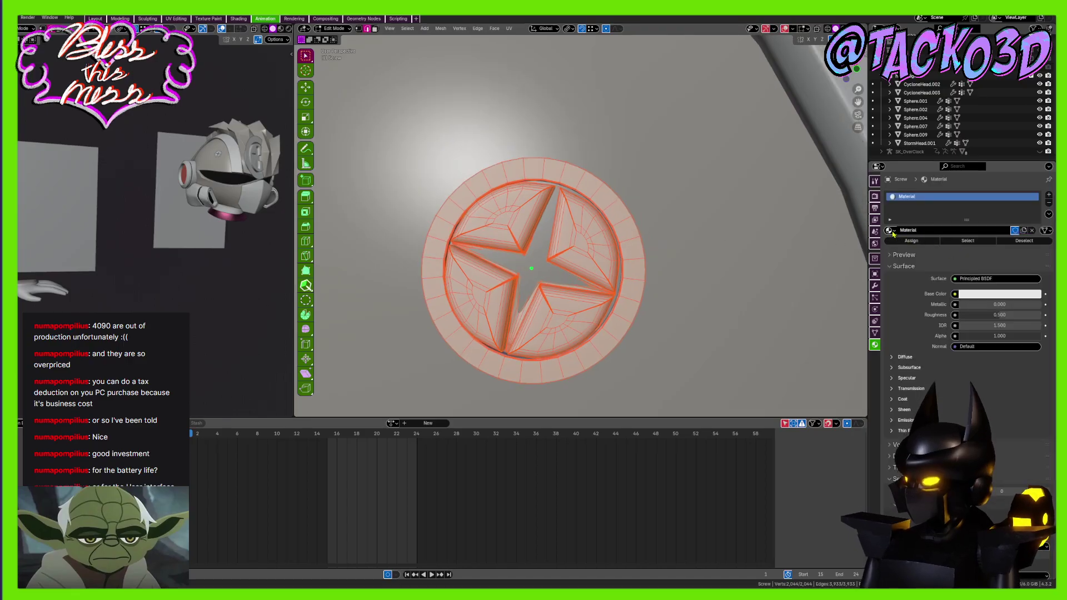
pyautogui.hotkey('ctrl', 'z')
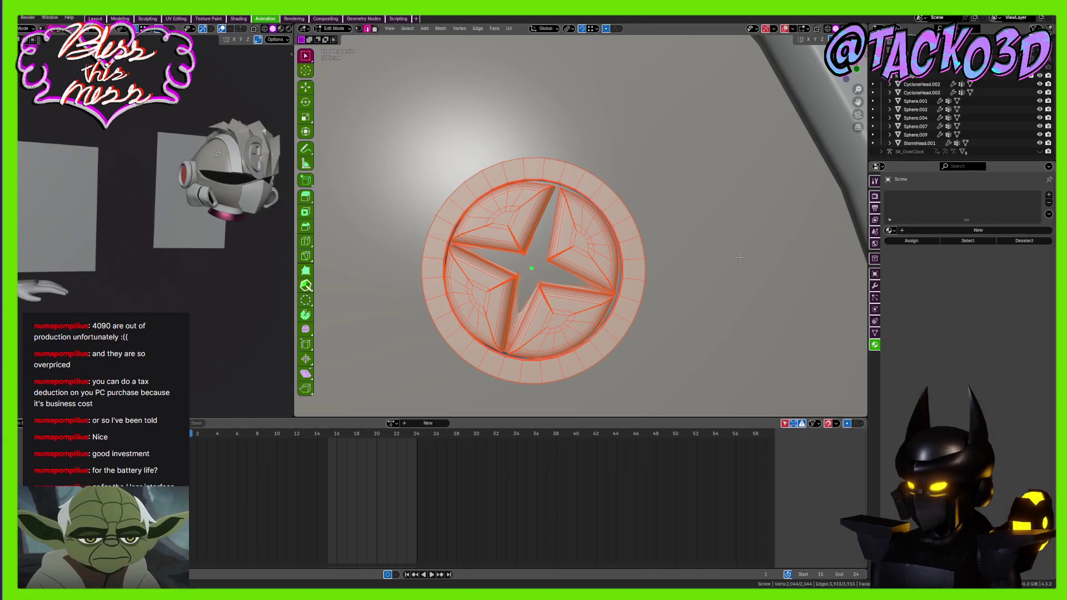
pyautogui.click(894, 231)
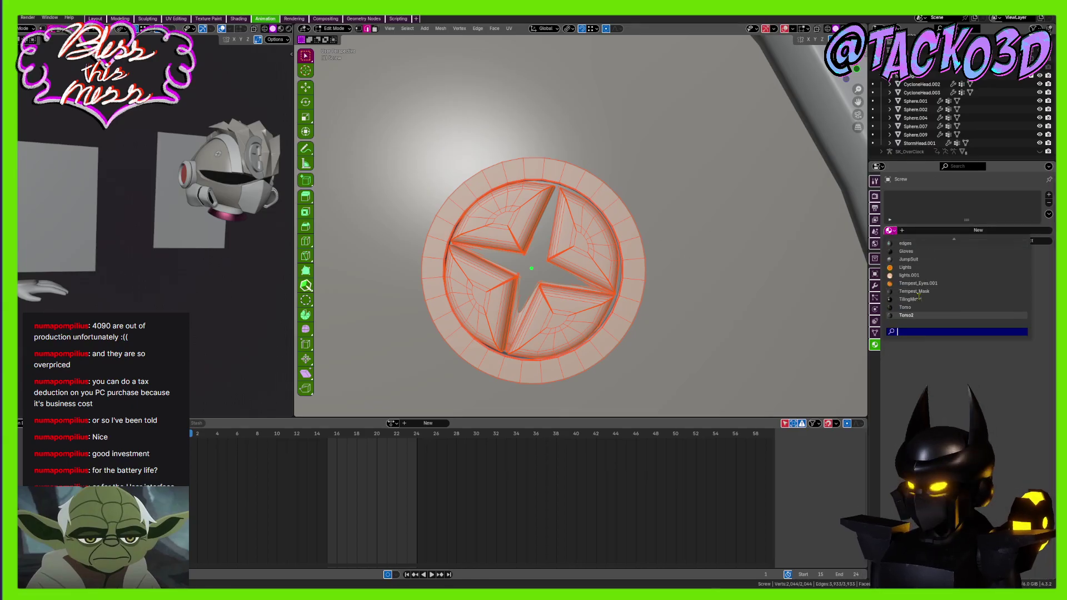
pyautogui.scroll(5, 919, 297)
pyautogui.write('da')
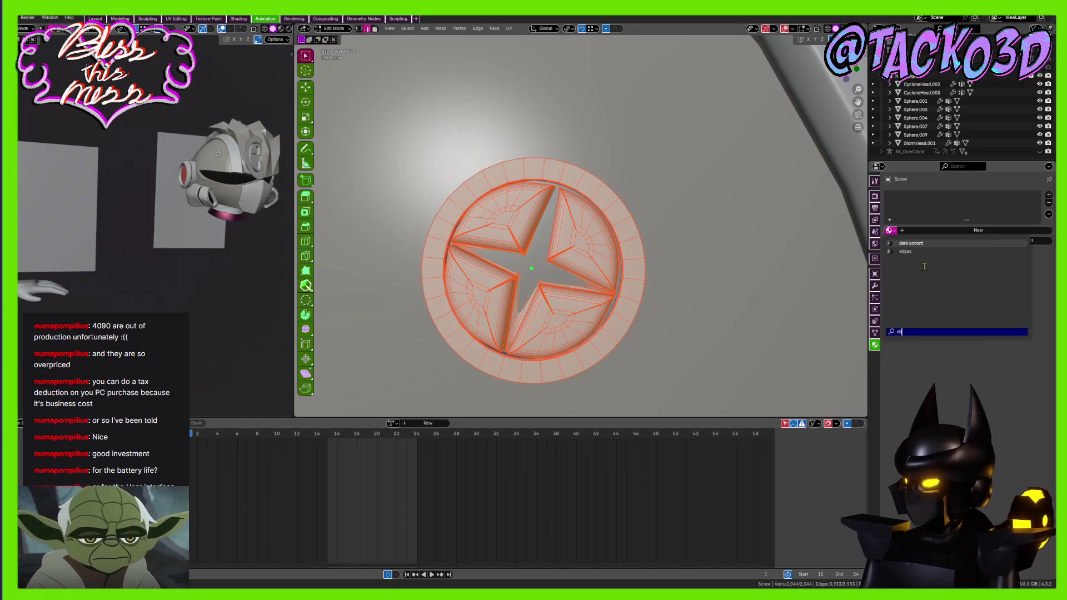
pyautogui.click(918, 244)
pyautogui.click(889, 230)
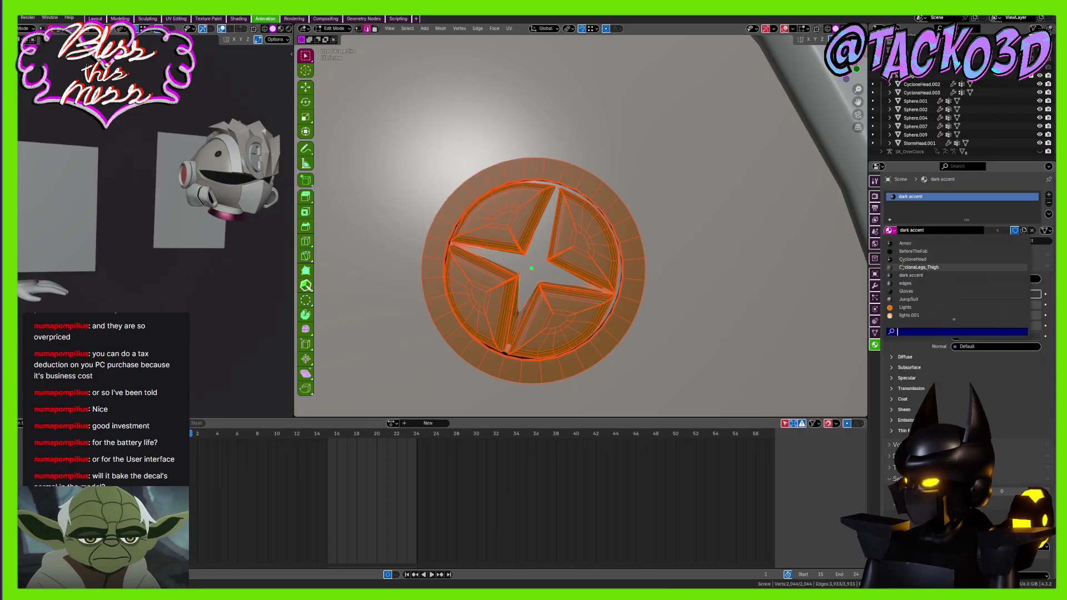
pyautogui.click(922, 290)
pyautogui.moveTo(654, 245); pyautogui.dragTo(688, 228, button='middle')
pyautogui.scroll(3, 684, 175)
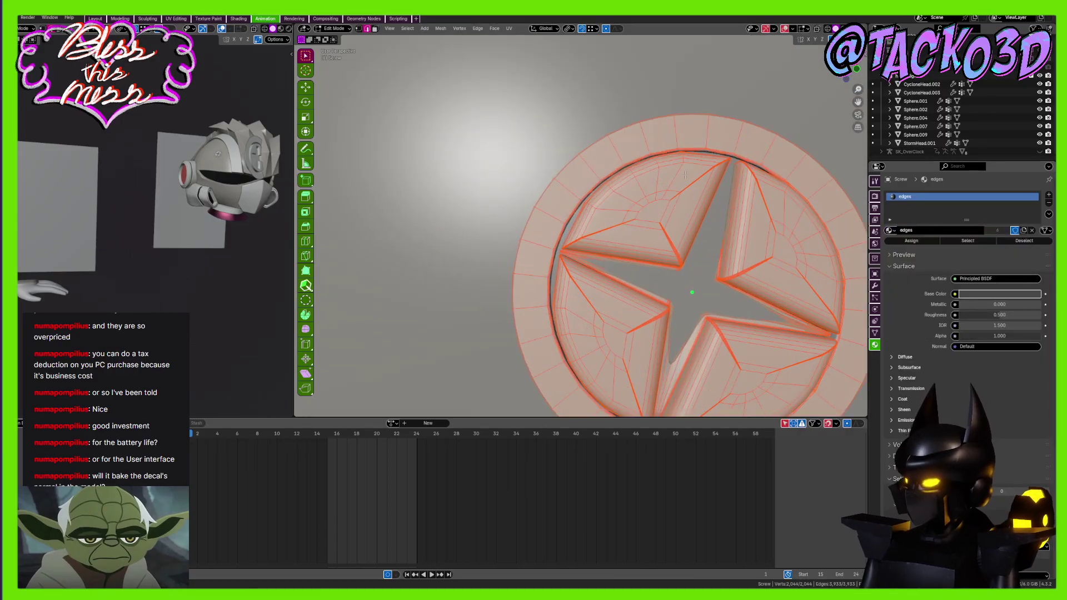
# Mark the edge loop between the screw's flat outer rim and its raised head as a seam
pyautogui.click(816, 29)
pyautogui.moveTo(658, 157); pyautogui.dragTo(650, 162, button='middle')
pyautogui.press('3')
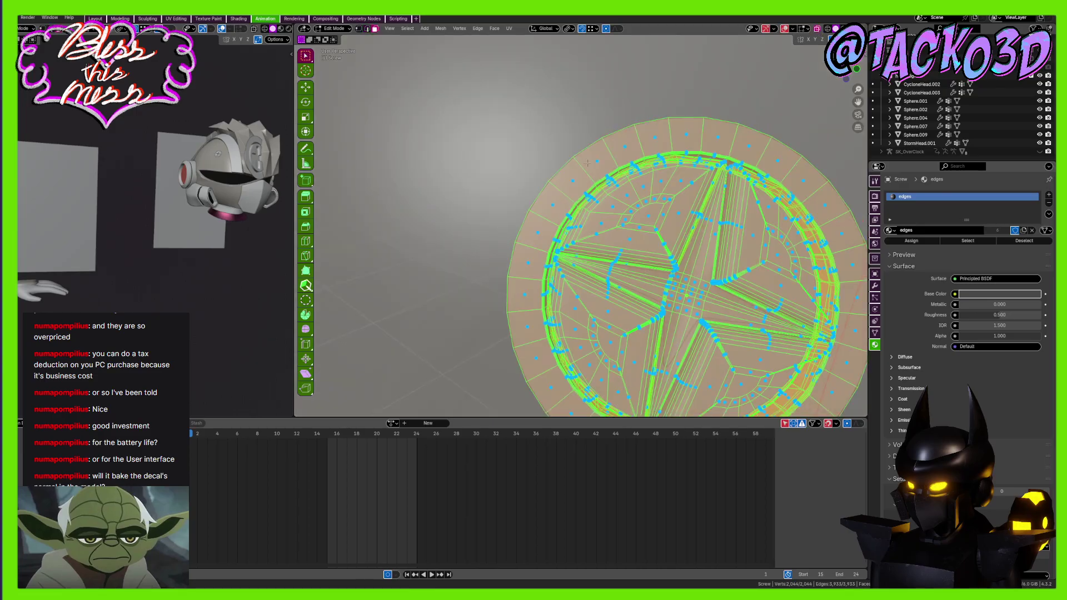
pyautogui.click(588, 162)
pyautogui.press('a')
pyautogui.scroll(5, 587, 163)
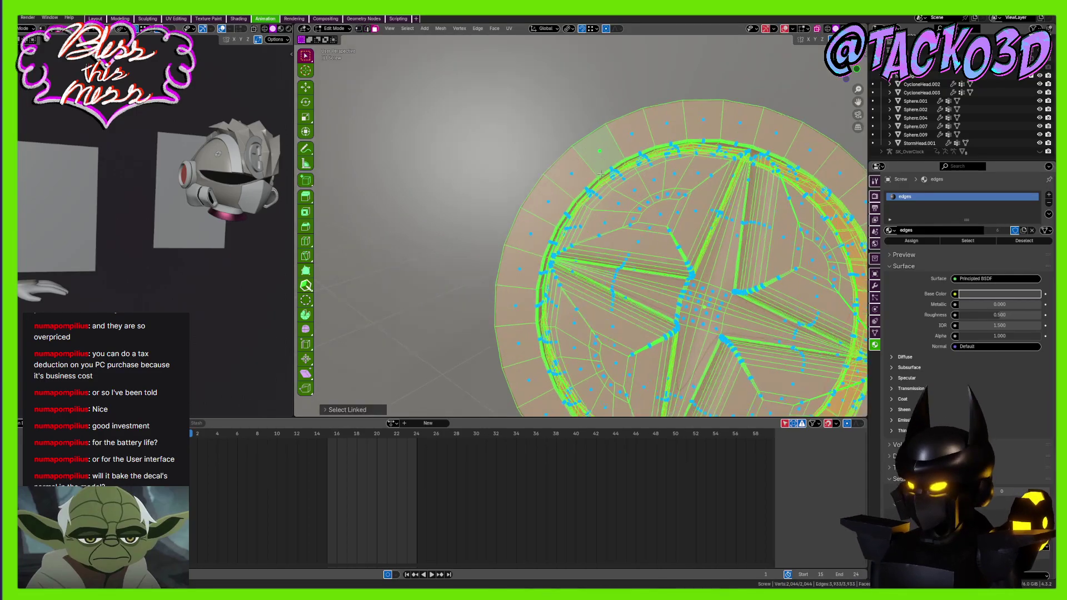
pyautogui.scroll(8, 600, 112)
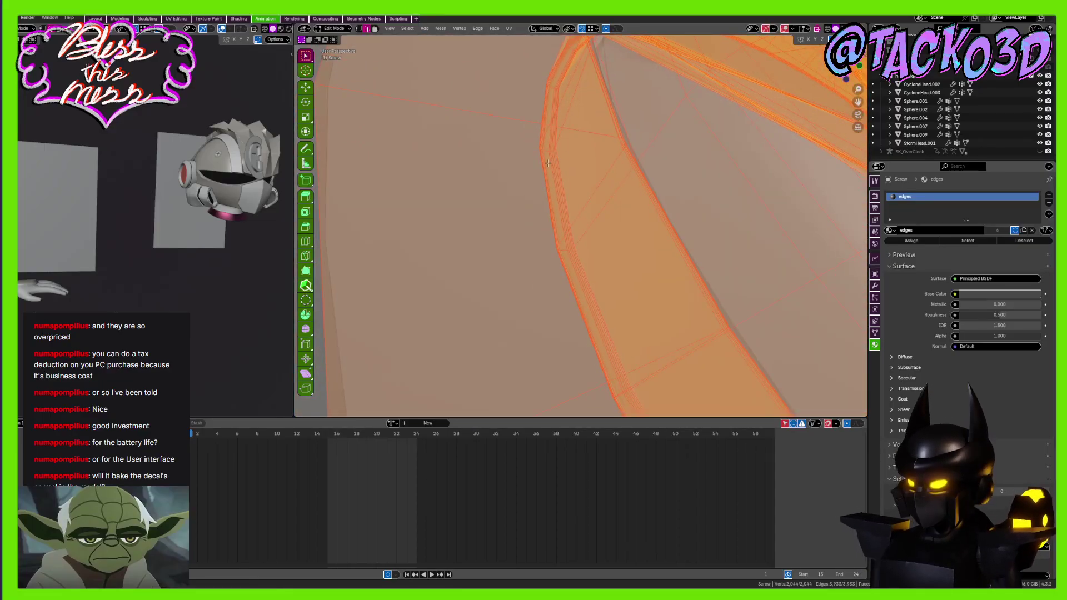
pyautogui.keyDown('alt'); pyautogui.click(547, 163); pyautogui.keyUp('alt')
pyautogui.rightClick(548, 161)
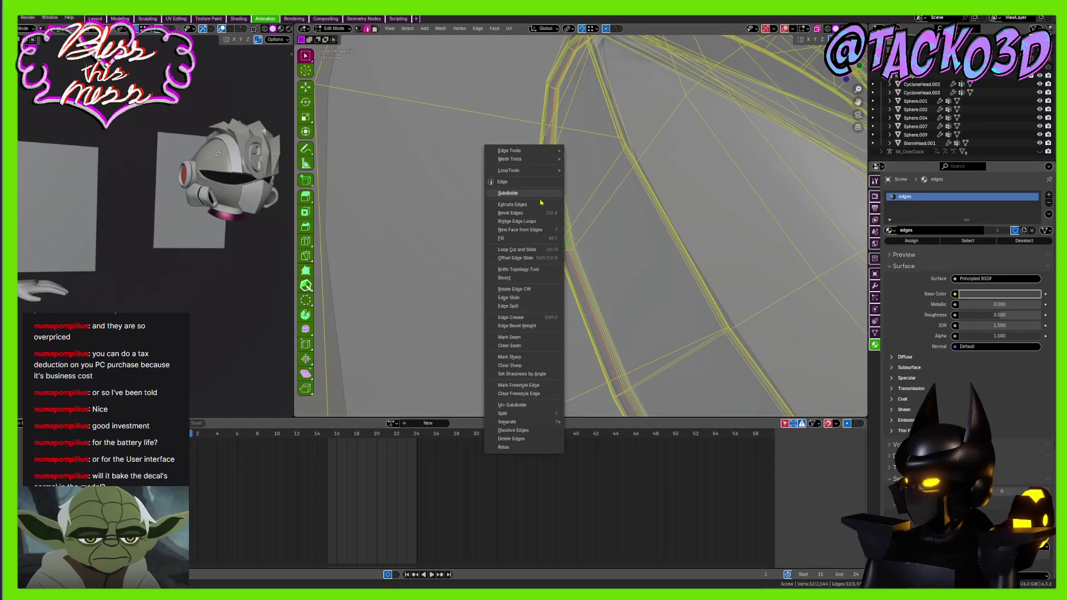
pyautogui.click(522, 340)
pyautogui.scroll(-8, 463, 230)
pyautogui.moveTo(462, 231); pyautogui.dragTo(476, 199, button='middle')
# Select the screw's flat outer rim up to the seam and give it a second material slot using the Armor material
pyautogui.press('3')
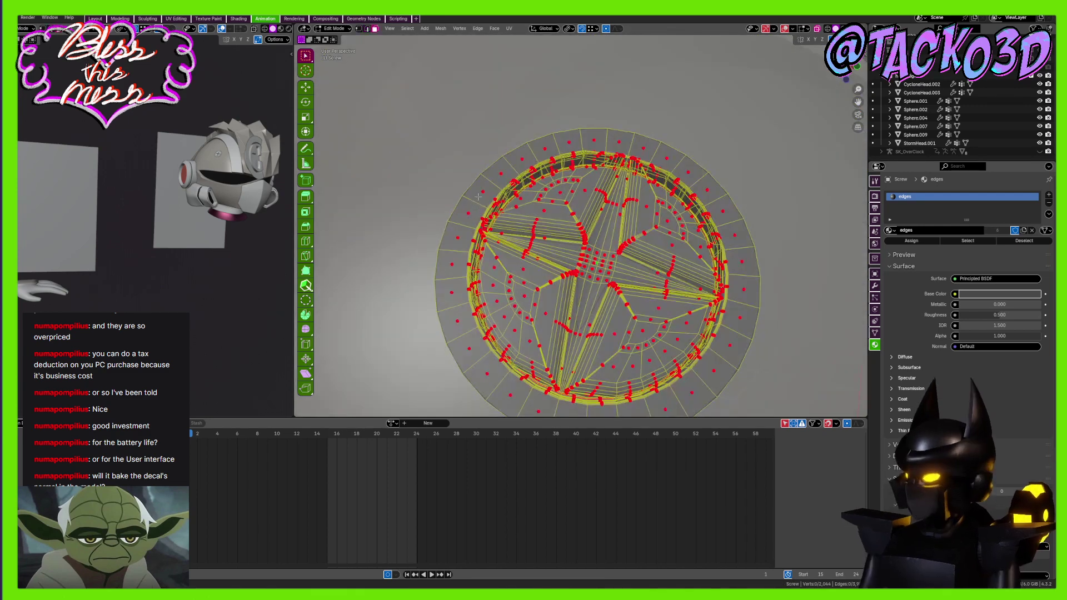
pyautogui.press('l')
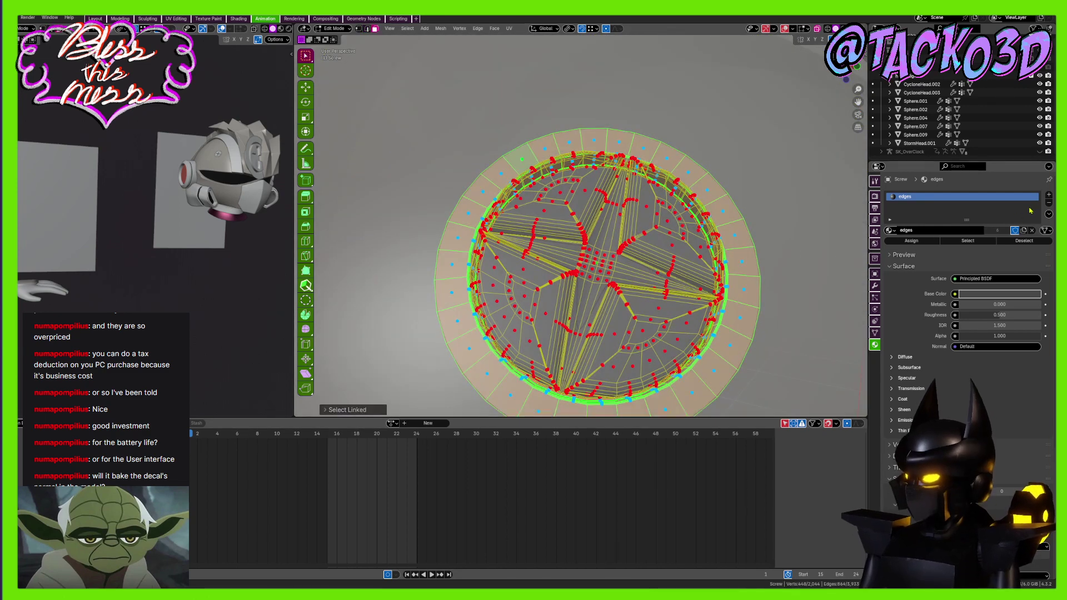
pyautogui.click(1048, 196)
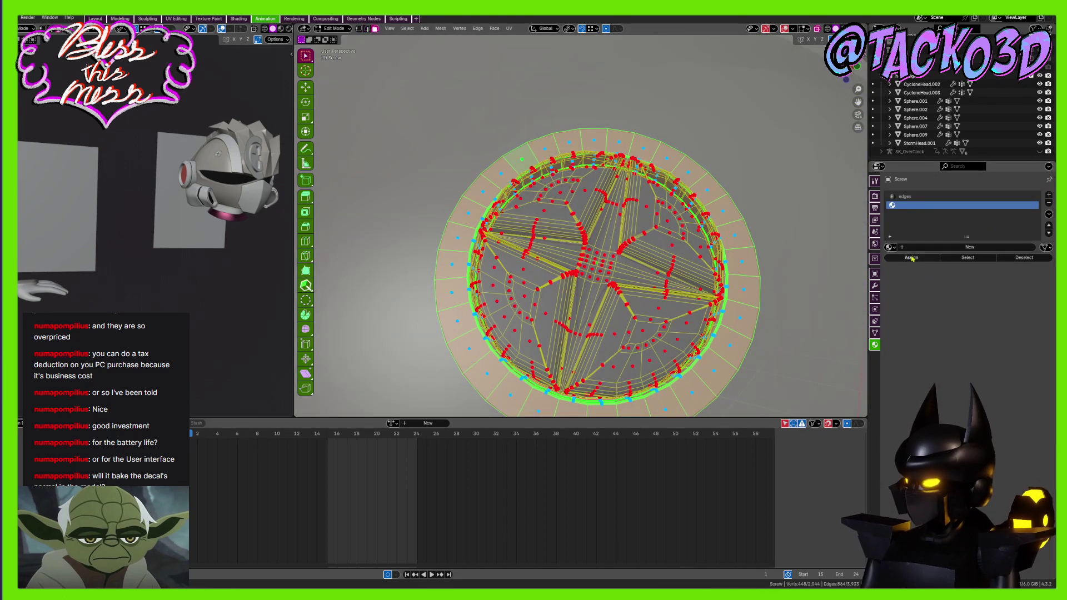
pyautogui.press('Tab')
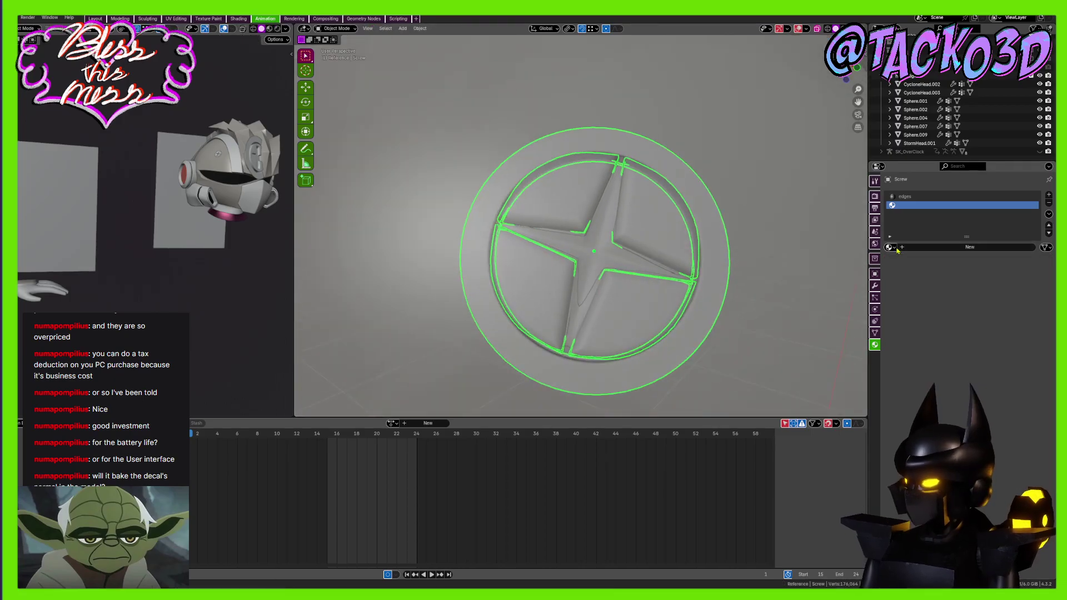
pyautogui.click(890, 248)
pyautogui.click(905, 260)
pyautogui.scroll(-4, 805, 215)
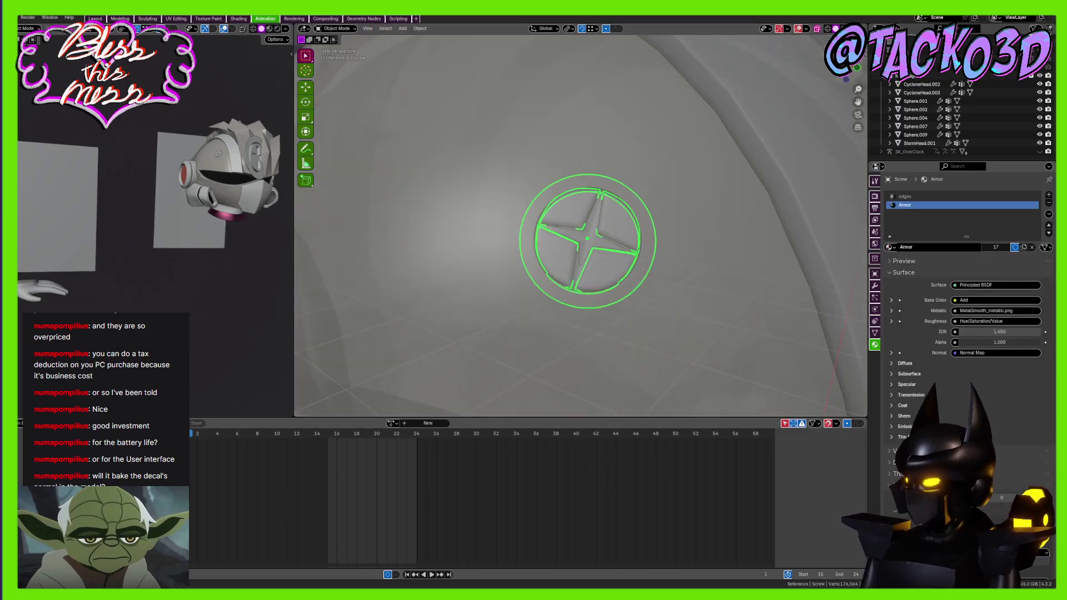
pyautogui.scroll(-5, 614, 256)
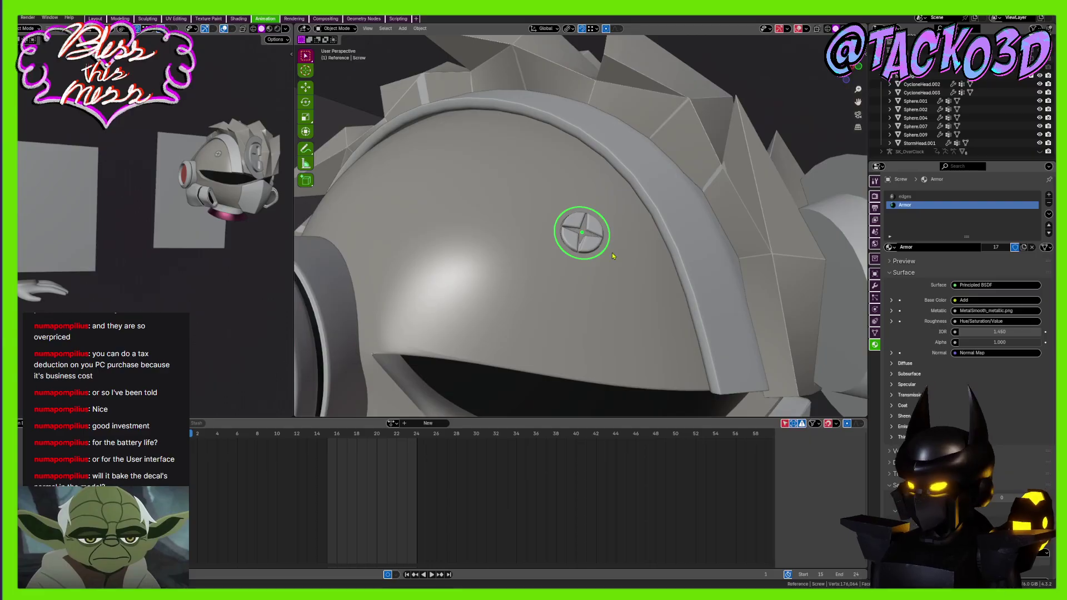
pyautogui.scroll(2, 613, 256)
pyautogui.moveTo(638, 259); pyautogui.dragTo(624, 243, button='middle')
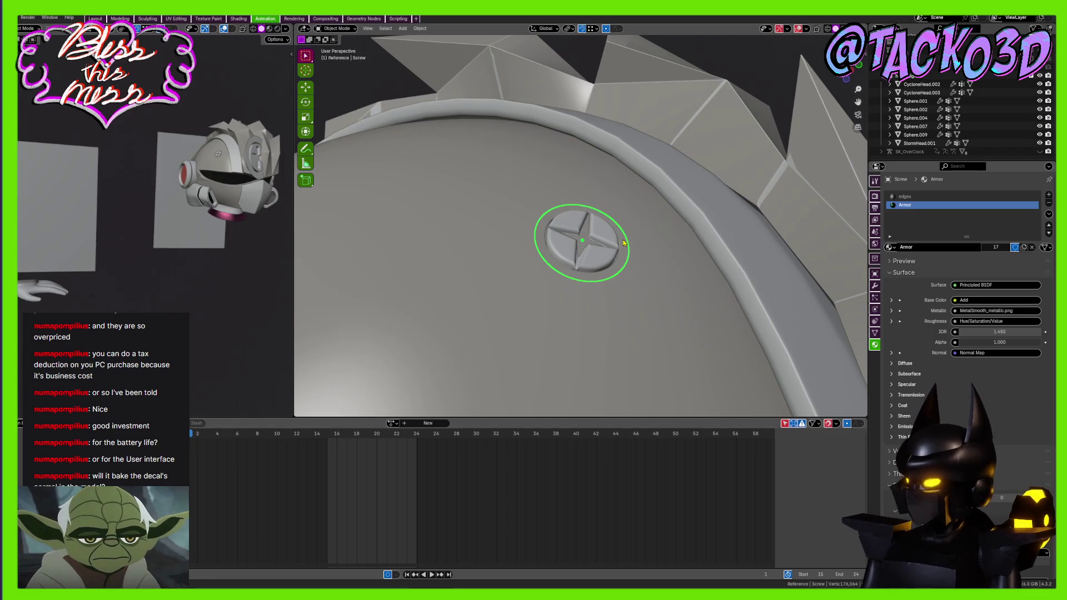
# Reposition the screw on the dome, stretching it along its normal Z axis and sinking it slightly using Normal transform orientation
pyautogui.moveTo(646, 207); pyautogui.dragTo(637, 256, button='middle')
pyautogui.press('g')
pyautogui.click(635, 268)
pyautogui.press('s')
pyautogui.press('Escape')
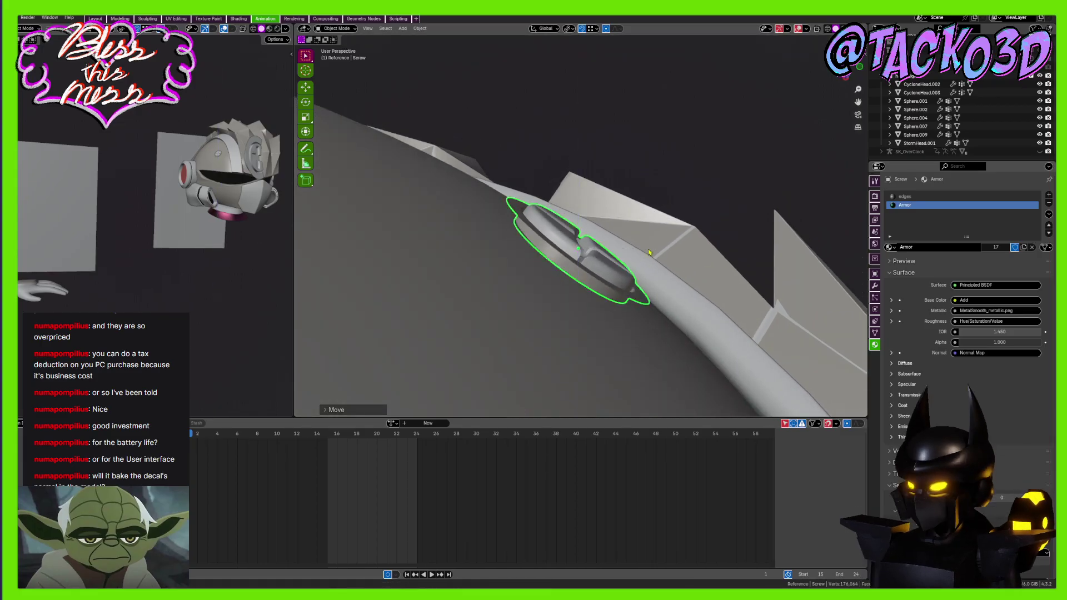
pyautogui.click(543, 28)
pyautogui.click(536, 72)
pyautogui.press('s')
pyautogui.press('z')
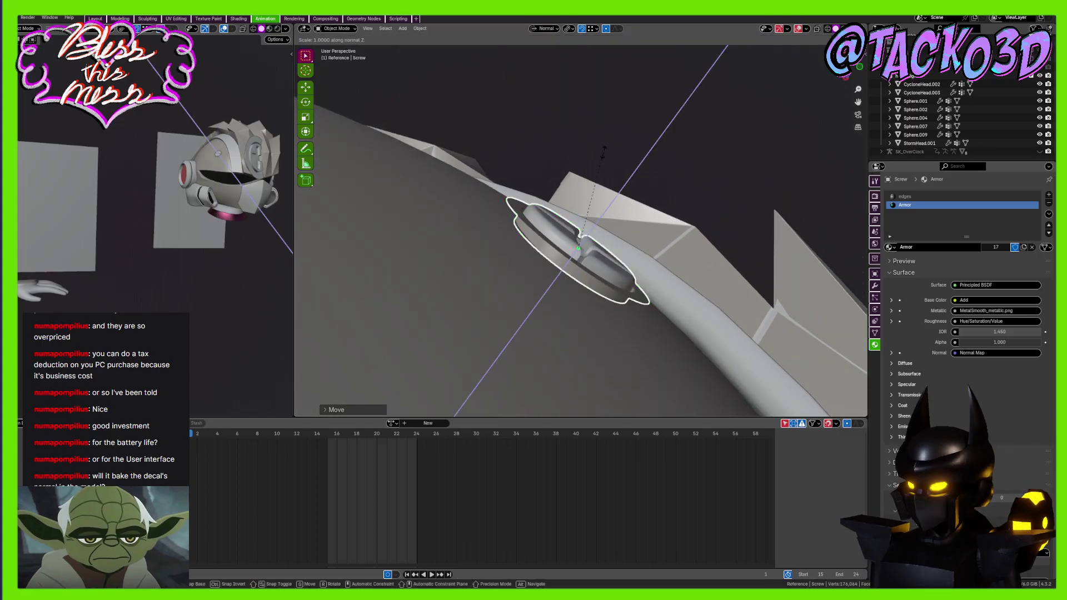
pyautogui.press('Escape')
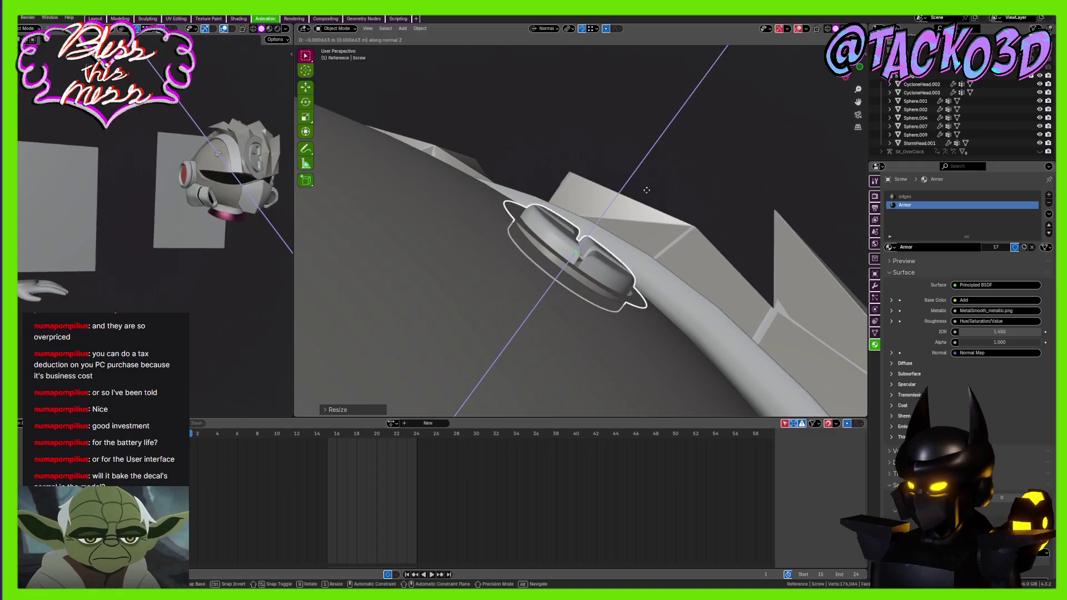
# Examine the screw's mesh and how it sits against the helmet's dome from close up and farther away
pyautogui.moveTo(647, 196); pyautogui.dragTo(595, 258, button='middle')
pyautogui.scroll(3, 600, 258)
pyautogui.press('Tab')
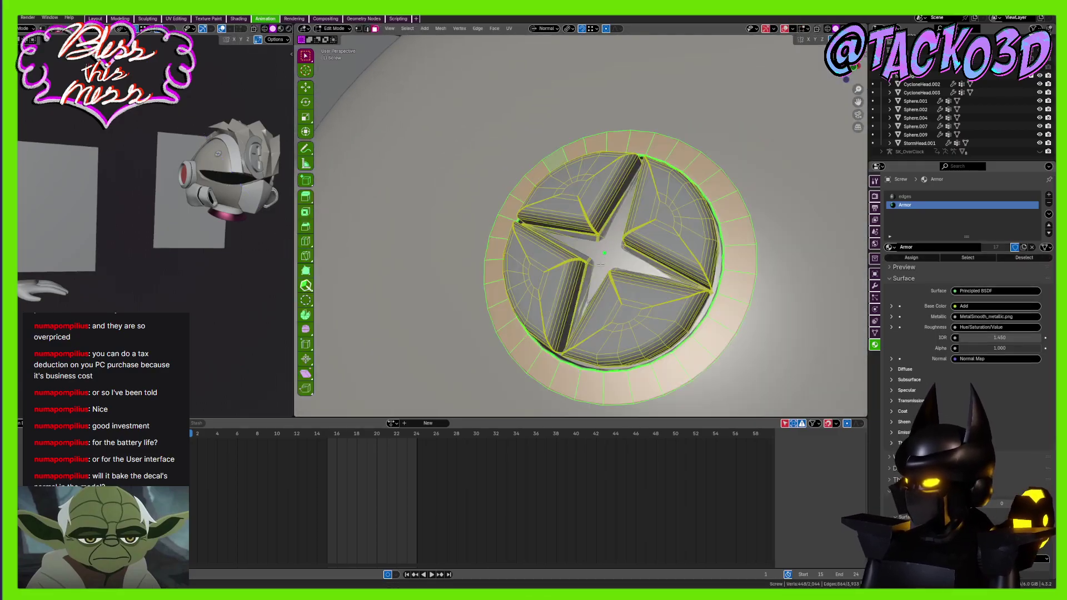
pyautogui.scroll(3, 614, 260)
pyautogui.scroll(1, 614, 259)
pyautogui.press('Tab')
pyautogui.scroll(-10, 606, 247)
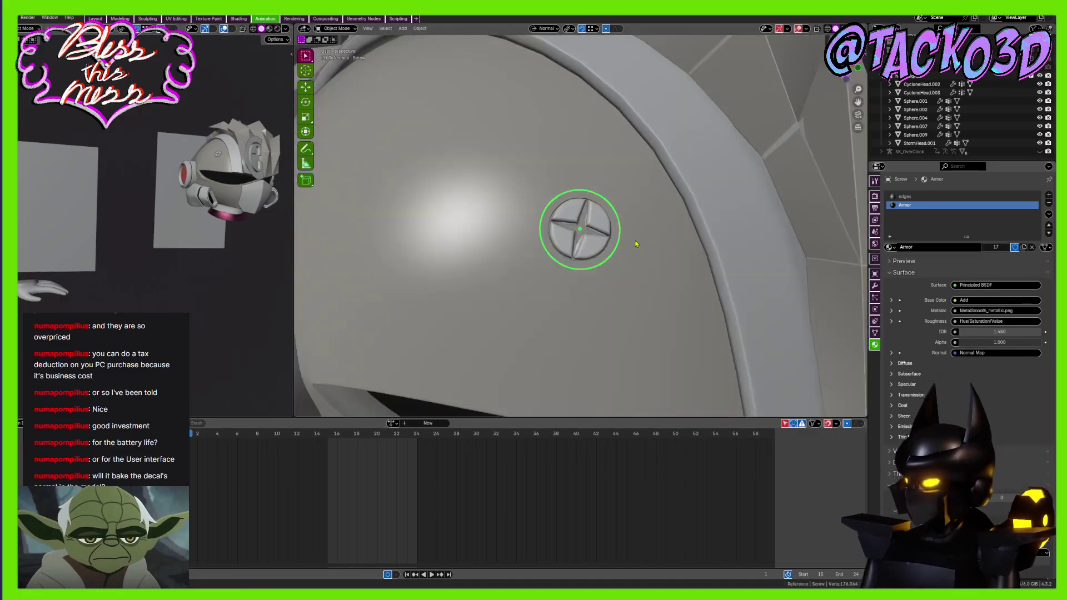
pyautogui.moveTo(776, 249); pyautogui.dragTo(737, 246, button='middle')
# Select the large Screw_Decal object, clear its rotation and move it near the star-slotted screw
pyautogui.click(778, 240)
pyautogui.click(805, 238)
pyautogui.scroll(-4, 710, 209)
pyautogui.moveTo(800, 233); pyautogui.dragTo(687, 239, button='middle')
pyautogui.press('Tab')
pyautogui.press('Tab')
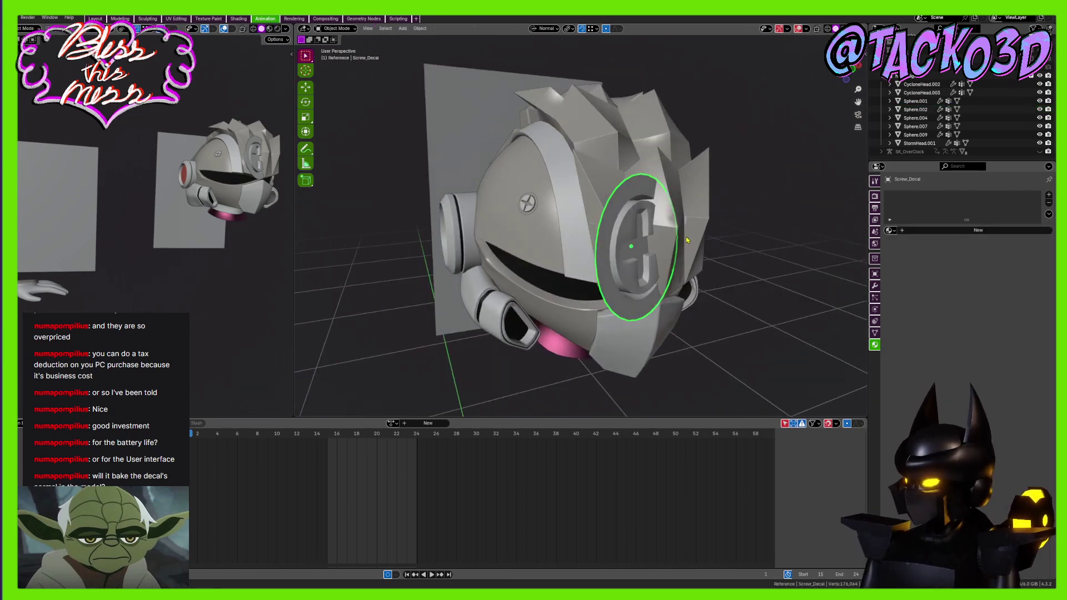
pyautogui.hotkey('alt', 'r')
pyautogui.moveTo(616, 240); pyautogui.dragTo(642, 265, button='middle')
pyautogui.scroll(3, 644, 267)
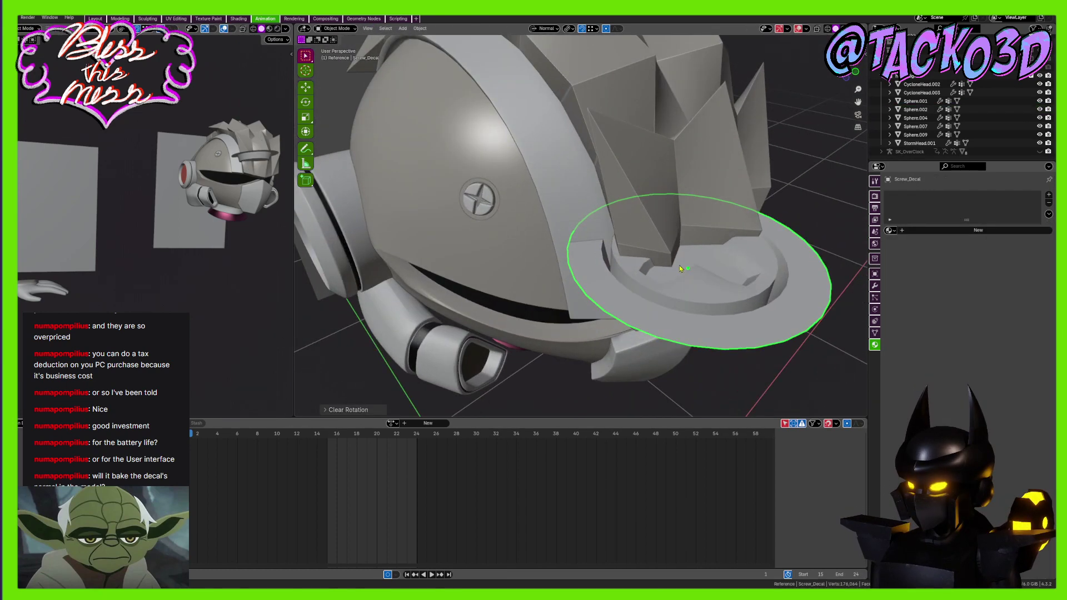
pyautogui.press('g')
pyautogui.click(485, 235)
pyautogui.scroll(3, 634, 234)
# Scale Screw_Decal down to about 0.132 and rotate it upright beside the helmet's dome
pyautogui.press('s')
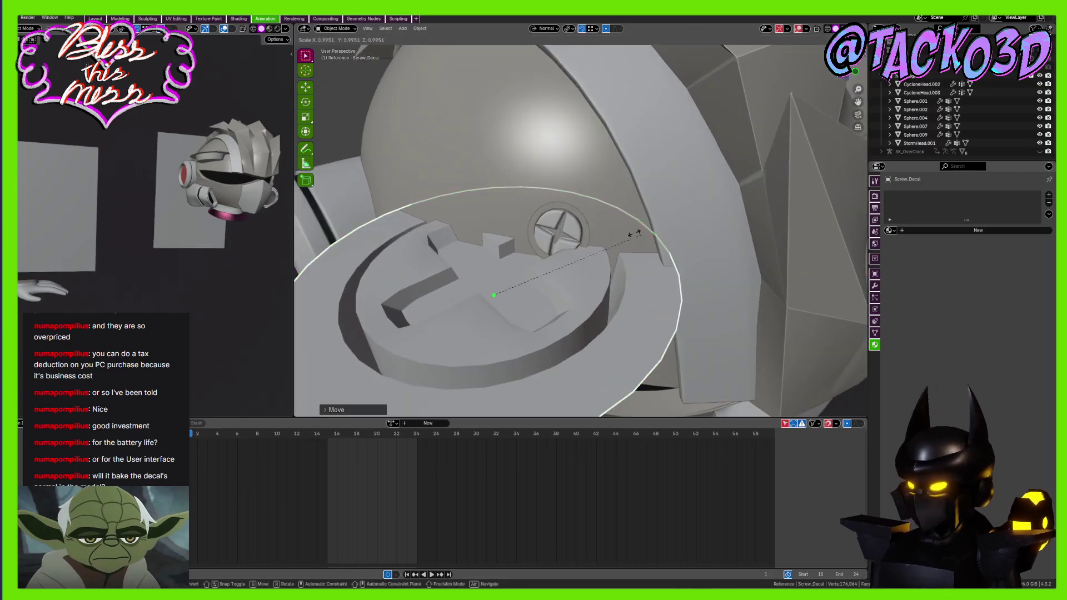
pyautogui.scroll(-5, 634, 234)
pyautogui.click(511, 286)
pyautogui.moveTo(511, 286); pyautogui.dragTo(589, 263, button='middle')
pyautogui.press('r')
pyautogui.click(543, 161)
pyautogui.moveTo(542, 162); pyautogui.dragTo(562, 151, button='middle')
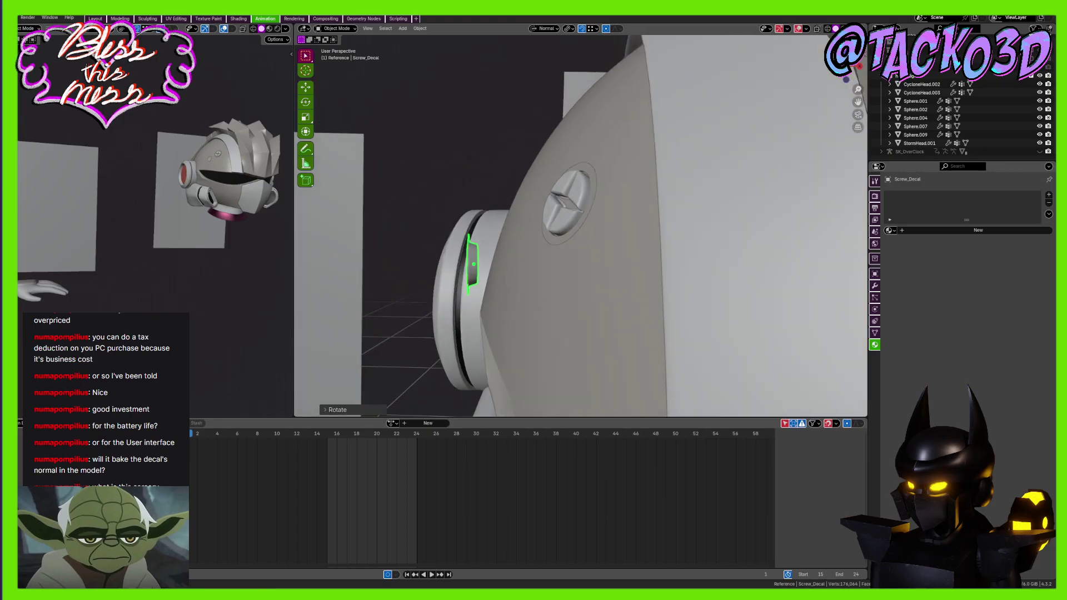
# Rotate Screw_Decal to follow the dome's curvature and move it next to the star-slotted screw
pyautogui.press('r')
pyautogui.click(584, 225)
pyautogui.moveTo(585, 225); pyautogui.dragTo(606, 233, button='middle')
pyautogui.press('r')
pyautogui.click(572, 306)
pyautogui.press('g')
pyautogui.click(646, 331)
pyautogui.press('g')
pyautogui.click(624, 233)
# Try to match Screw_Decal's location to the star-slotted screw by copying over its X value of -0.1152 m
pyautogui.click(632, 223)
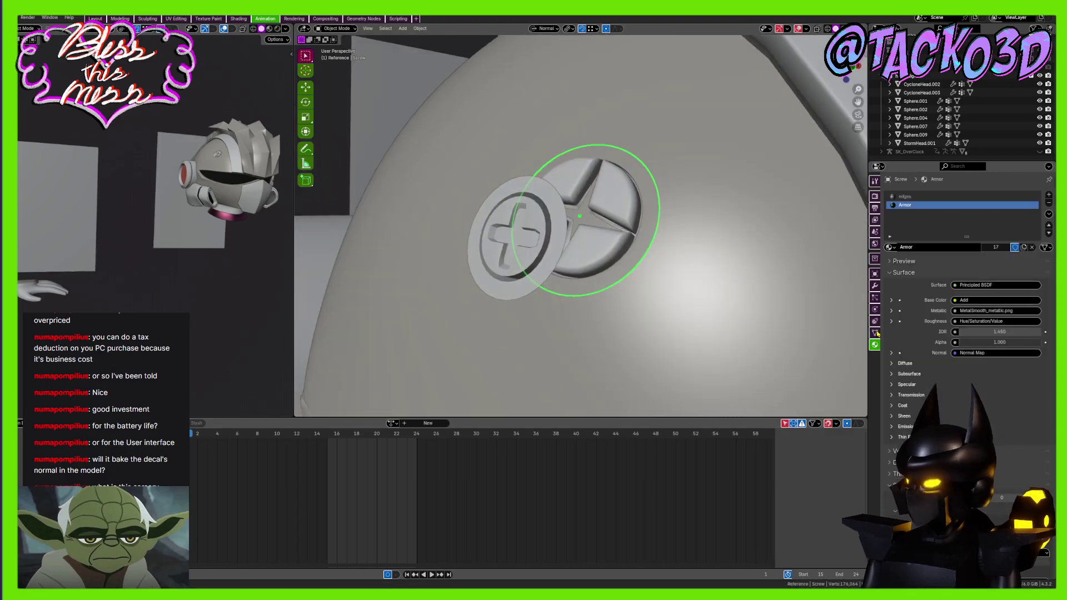
pyautogui.click(875, 273)
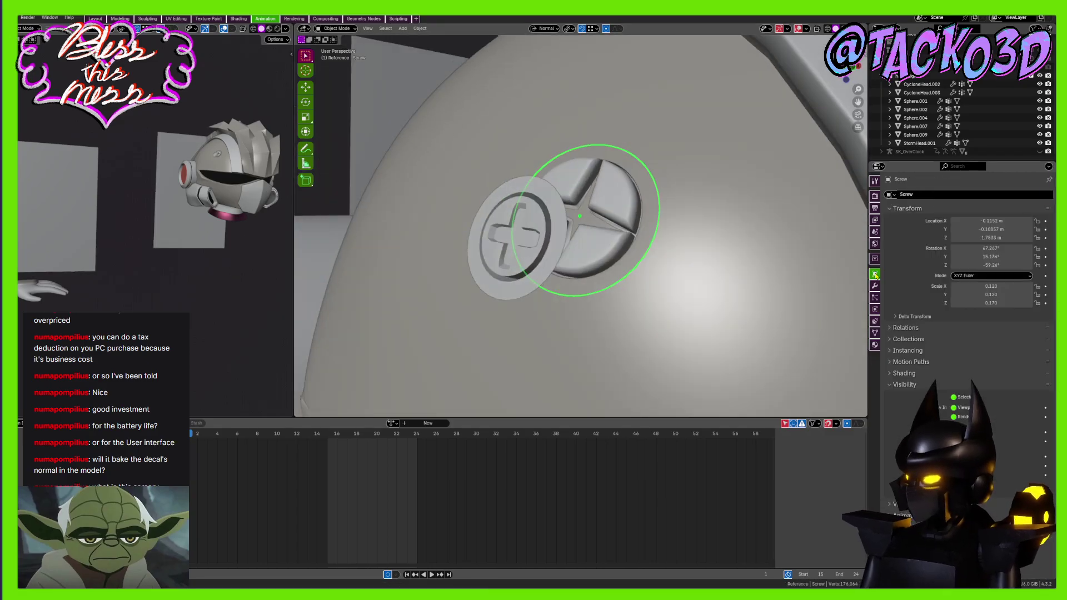
pyautogui.doubleClick(976, 220)
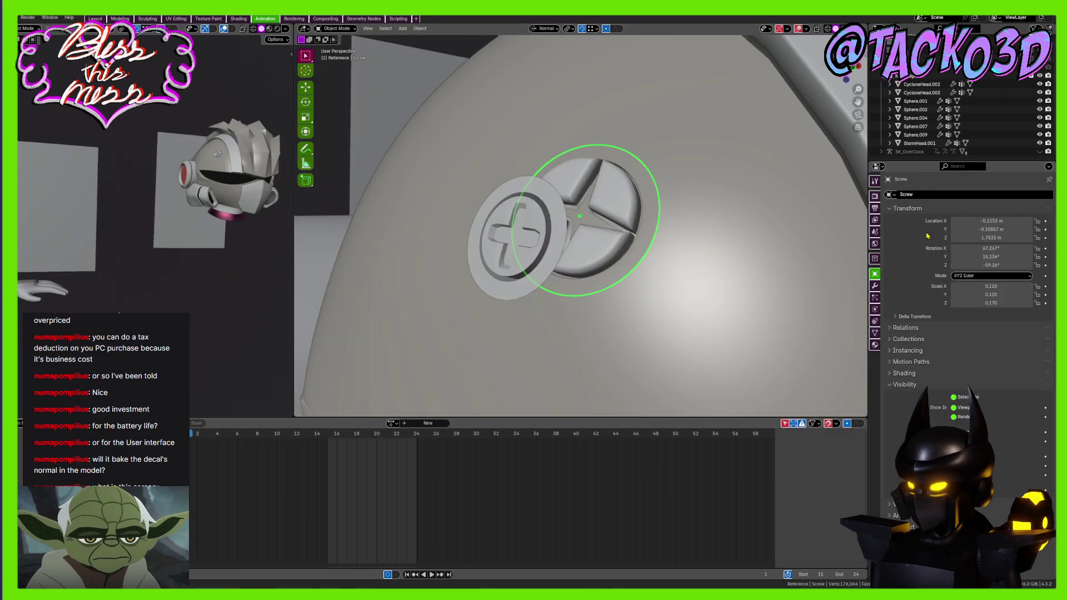
pyautogui.hotkey('ctrl', 'z')
pyautogui.hotkey('ctrl', 'z')
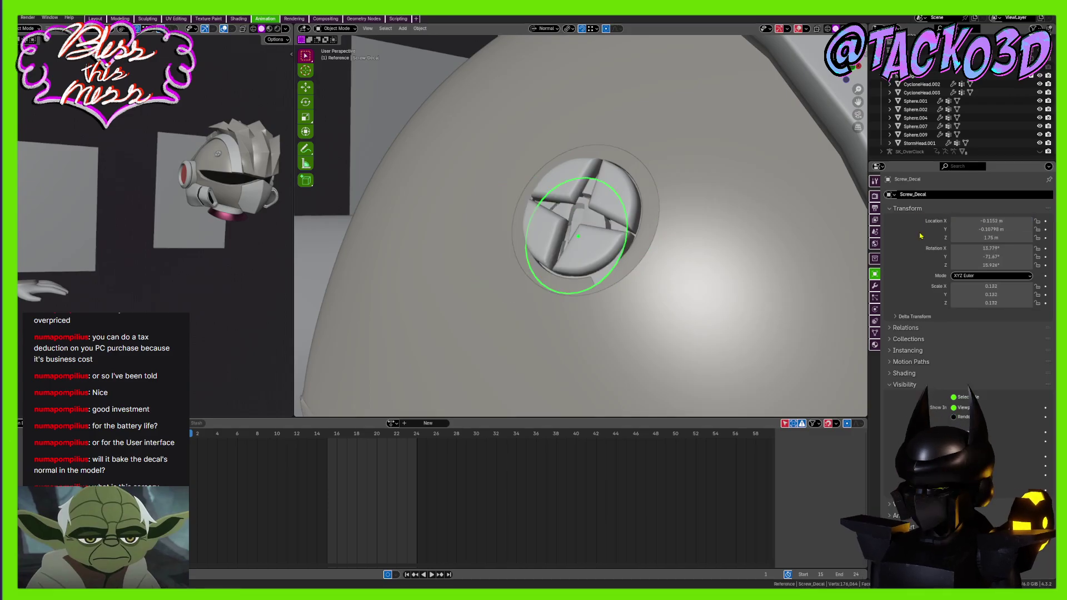
pyautogui.click(607, 221)
pyautogui.click(982, 230)
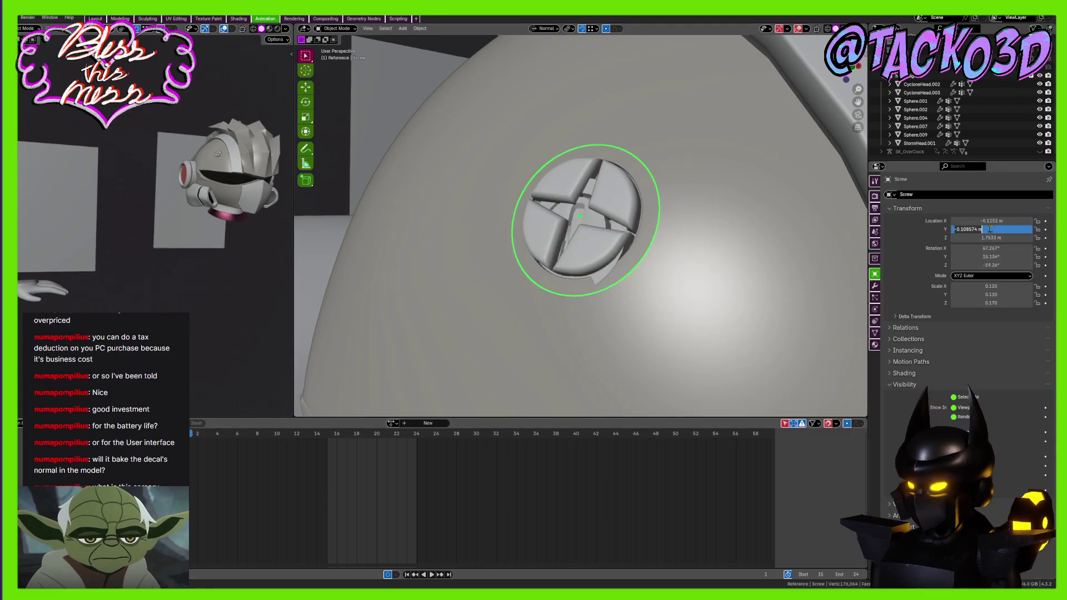
# Clear the location, rotation and scale of Screw_Decal to reset it at the world origin
pyautogui.click(597, 223)
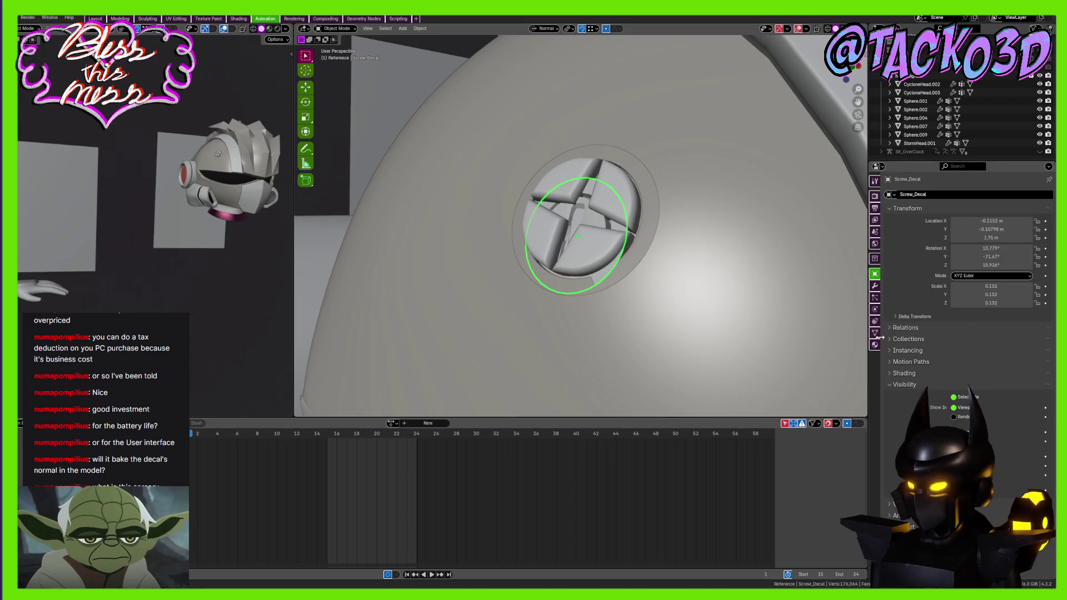
pyautogui.hotkey('alt', 'g')
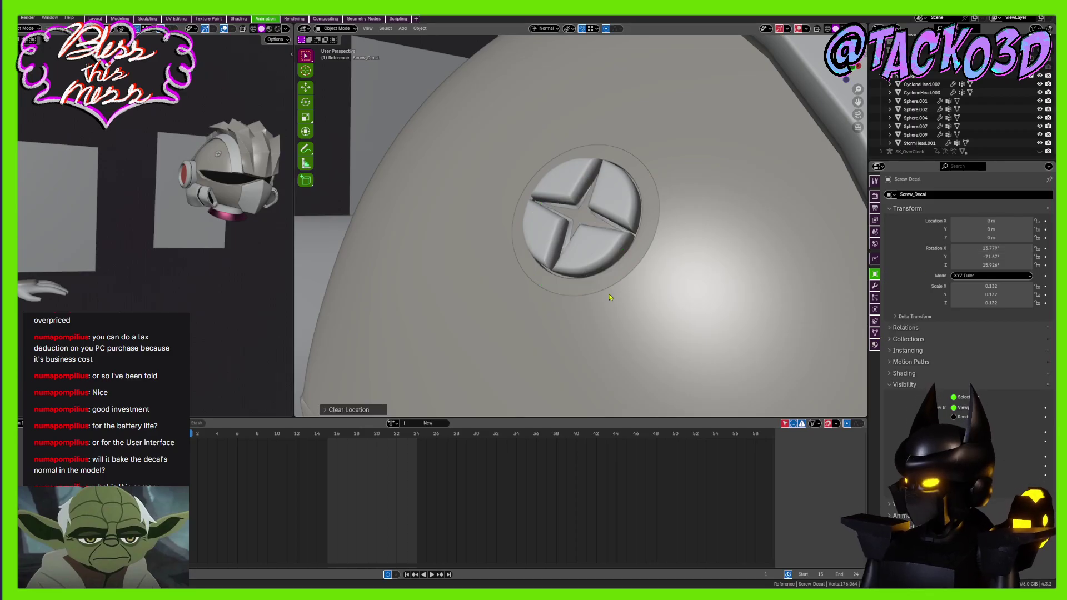
pyautogui.hotkey('alt', 's')
pyautogui.scroll(-10, 678, 303)
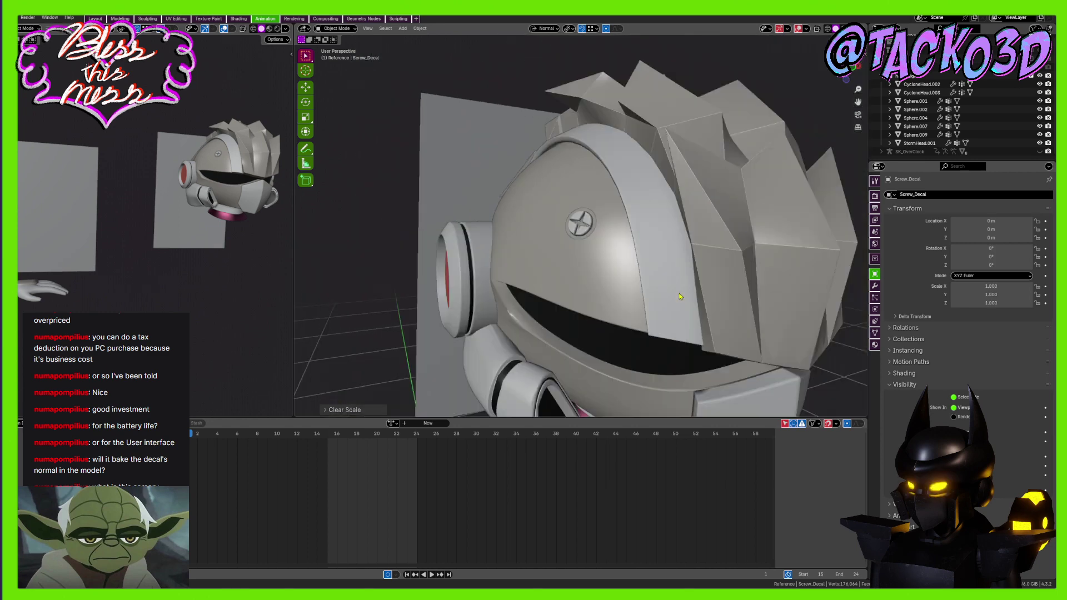
# Add a Copy Transforms constraint to Screw_Decal
pyautogui.click(875, 321)
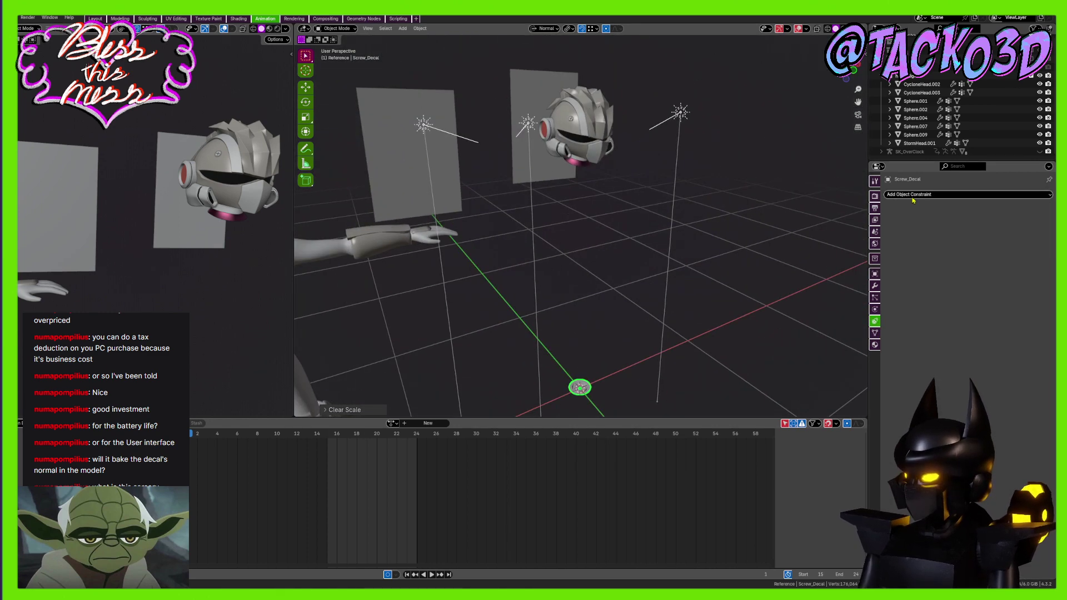
pyautogui.click(923, 195)
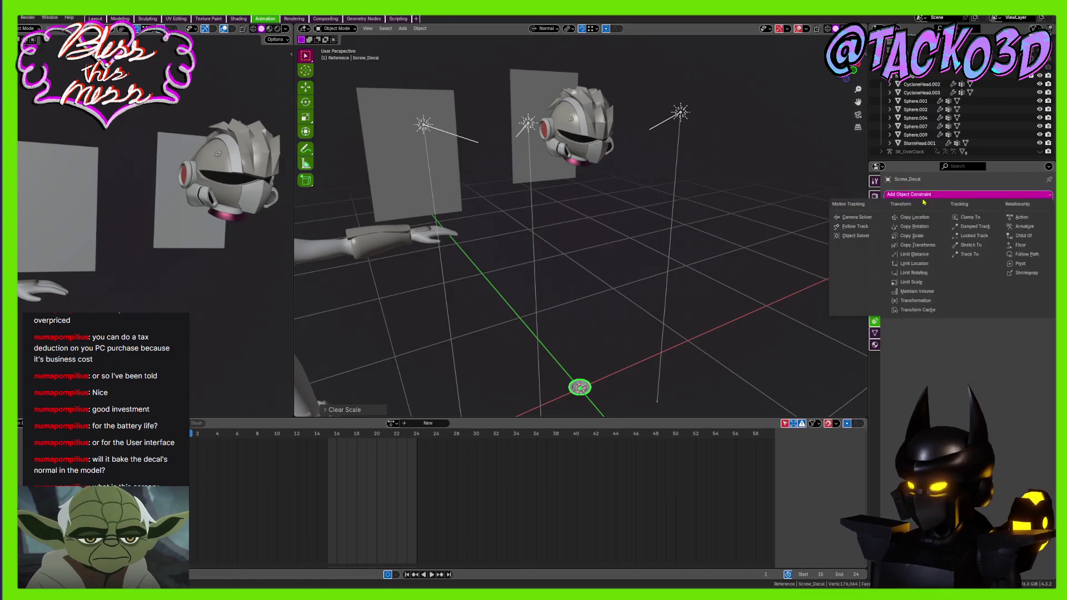
pyautogui.click(923, 246)
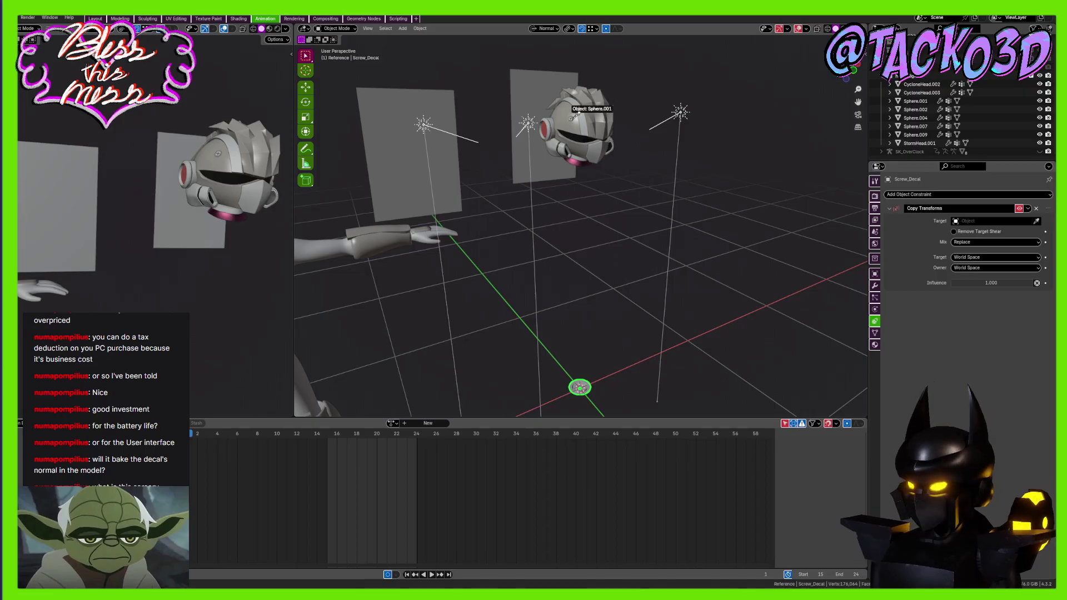
# Set the constraint's target to the Screw object on the helmet's dome and apply the constraint
pyautogui.keyDown('shift'); pyautogui.moveTo(614, 170); pyautogui.dragTo(586, 226, button='middle'); pyautogui.keyUp('shift')
pyautogui.scroll(5, 647, 300)
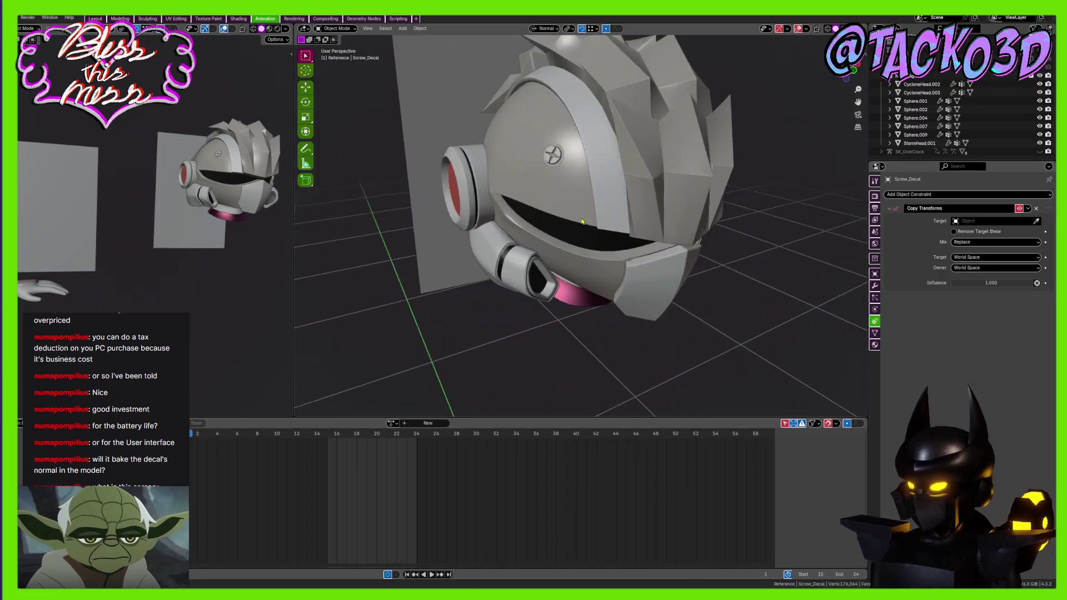
pyautogui.scroll(4, 559, 181)
pyautogui.moveTo(559, 182); pyautogui.dragTo(823, 318, button='middle')
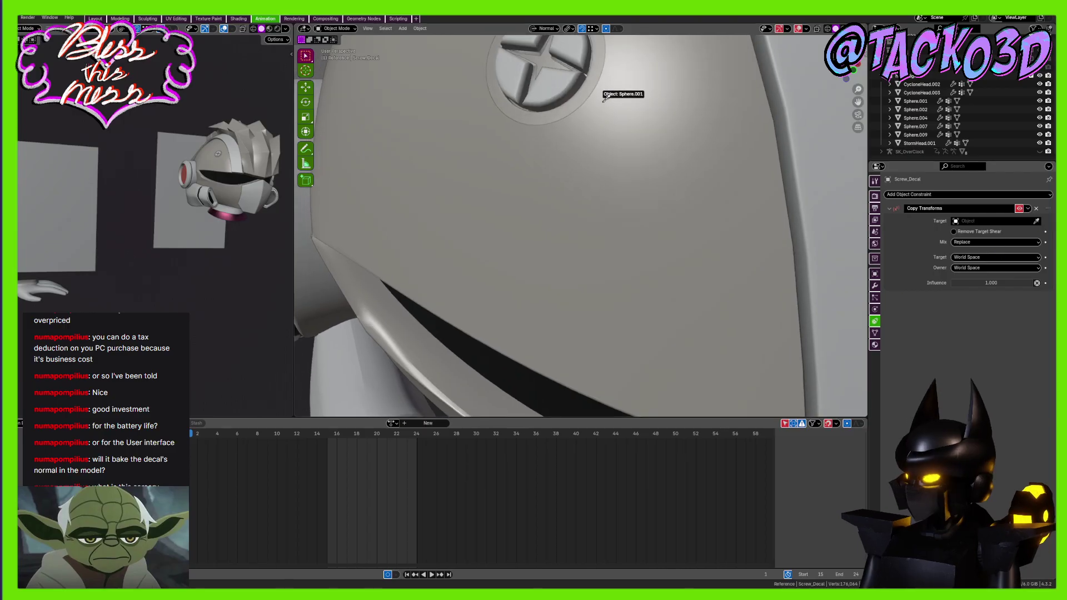
pyautogui.click(560, 78)
pyautogui.press('KP_Decimal')
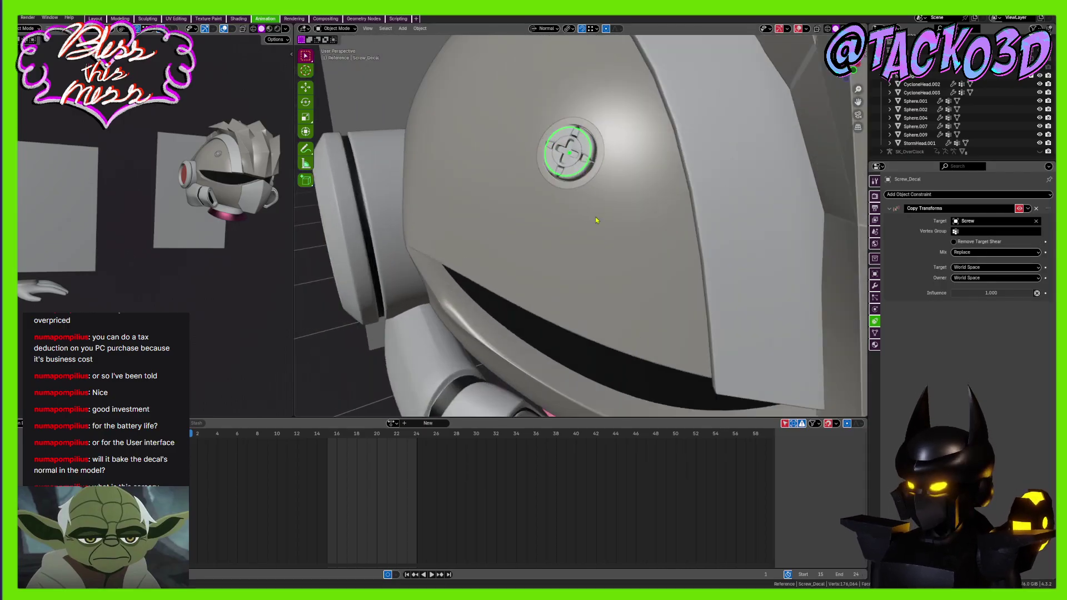
pyautogui.hotkey('ctrl', 'a')
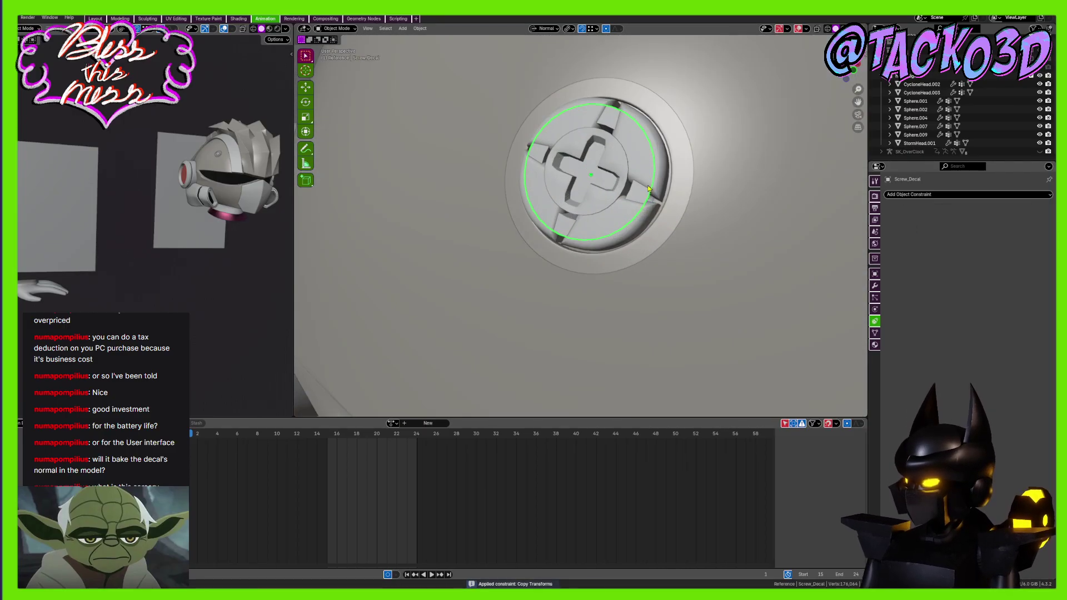
# Scale Screw_Decal up to cover the original star-slotted screw, and delete that original screw
pyautogui.press('s')
pyautogui.click(652, 188)
pyautogui.click(661, 195)
pyautogui.moveTo(664, 198); pyautogui.dragTo(651, 186, button='middle')
pyautogui.press('x')
pyautogui.click(649, 185)
pyautogui.click(593, 160)
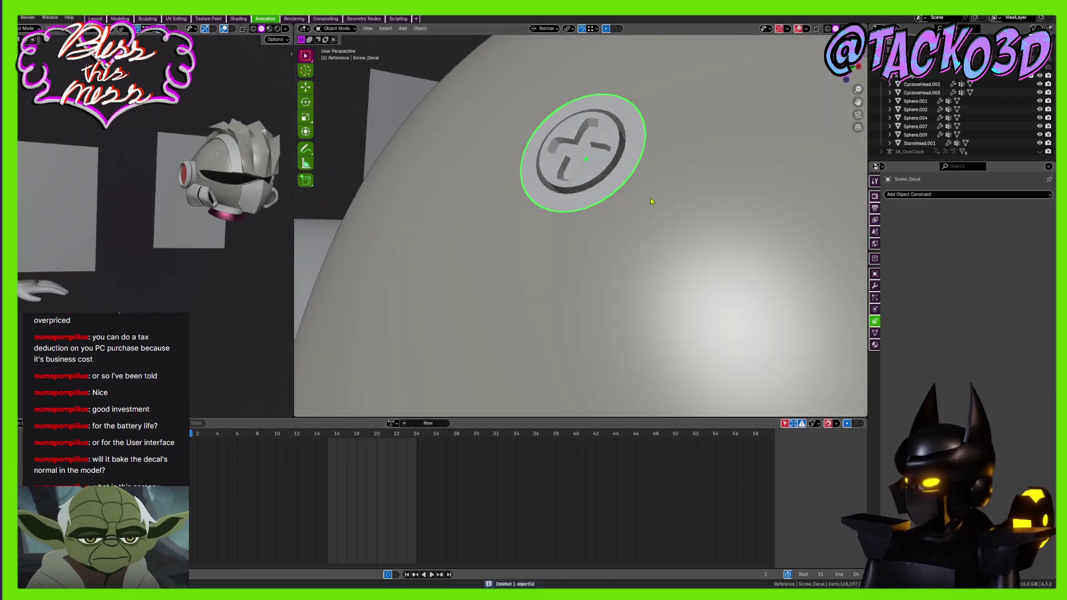
# Move Screw_Decal along its normal Z axis against the dome and open its mesh for editing with X-ray on
pyautogui.moveTo(638, 235); pyautogui.dragTo(691, 204, button='middle')
pyautogui.press('g')
pyautogui.press('z')
pyautogui.click(590, 203)
pyautogui.press('Tab')
pyautogui.click(816, 28)
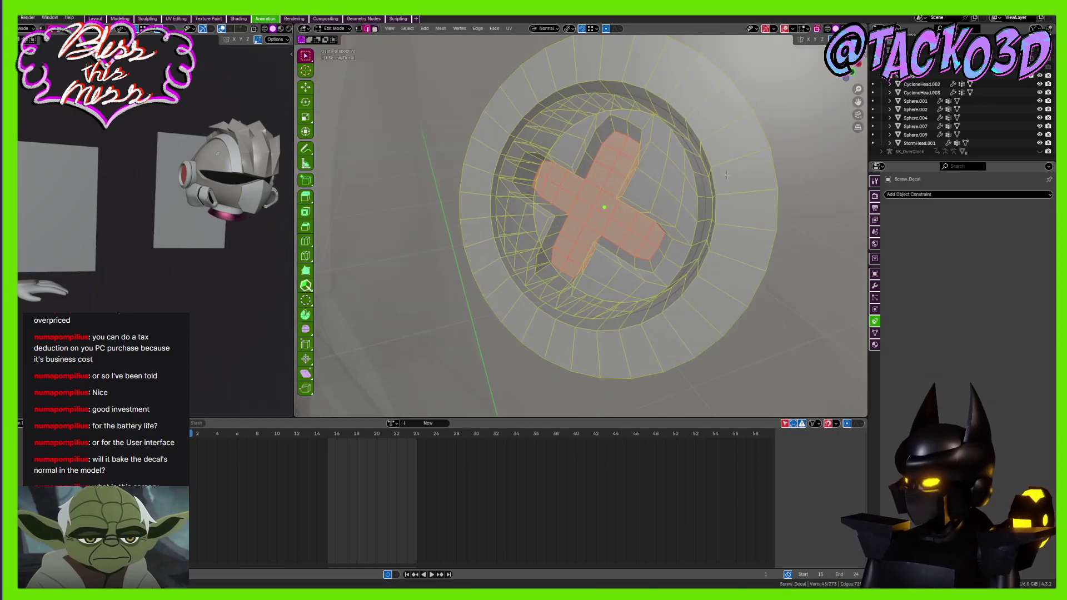
pyautogui.press('ctrl+KP_Add')
pyautogui.press('ctrl+KP_Add')
pyautogui.press('ctrl+KP_Add')
pyautogui.rightClick(712, 189)
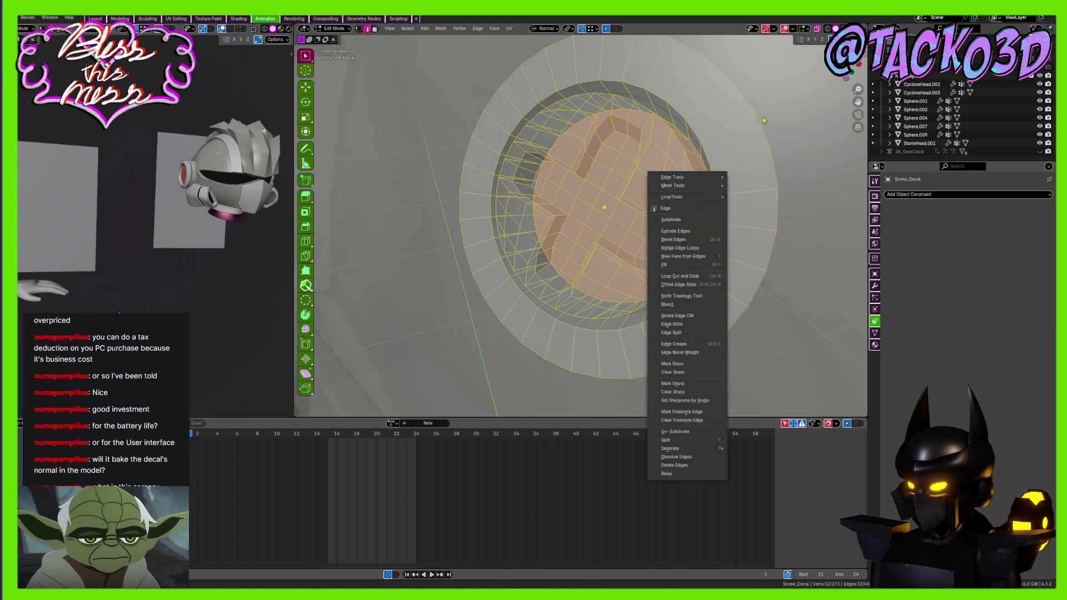
pyautogui.click(694, 147)
pyautogui.hotkey('ctrl', 'z')
pyautogui.rightClick(696, 155)
pyautogui.press('Escape')
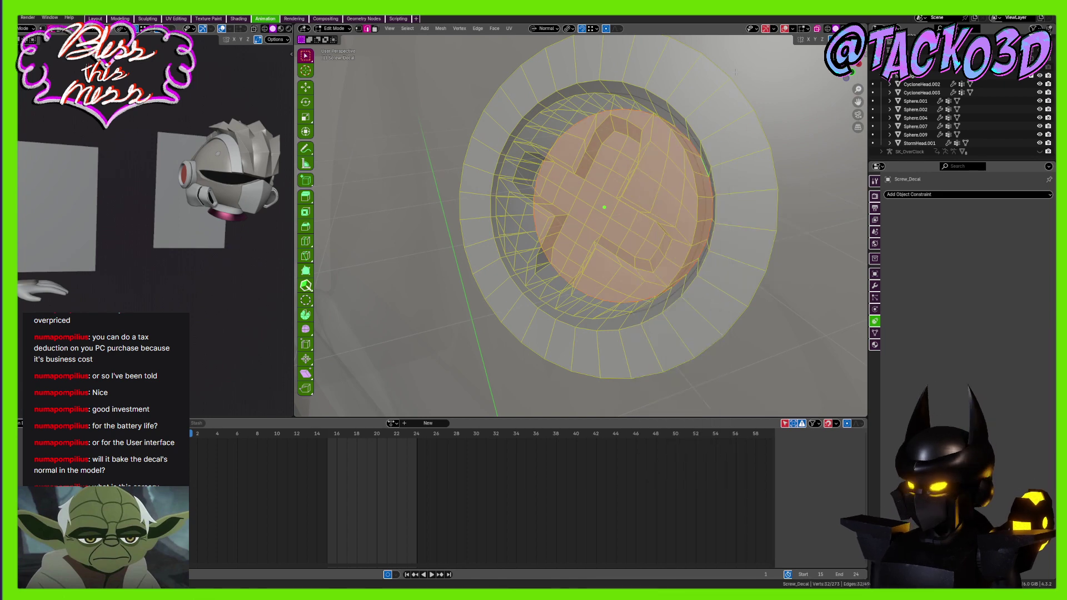
# Select the outer ring's linked faces on Screw_Decal and give the object the Armor material
pyautogui.press('3')
pyautogui.click(733, 143)
pyautogui.hotkey('ctrl', 'l')
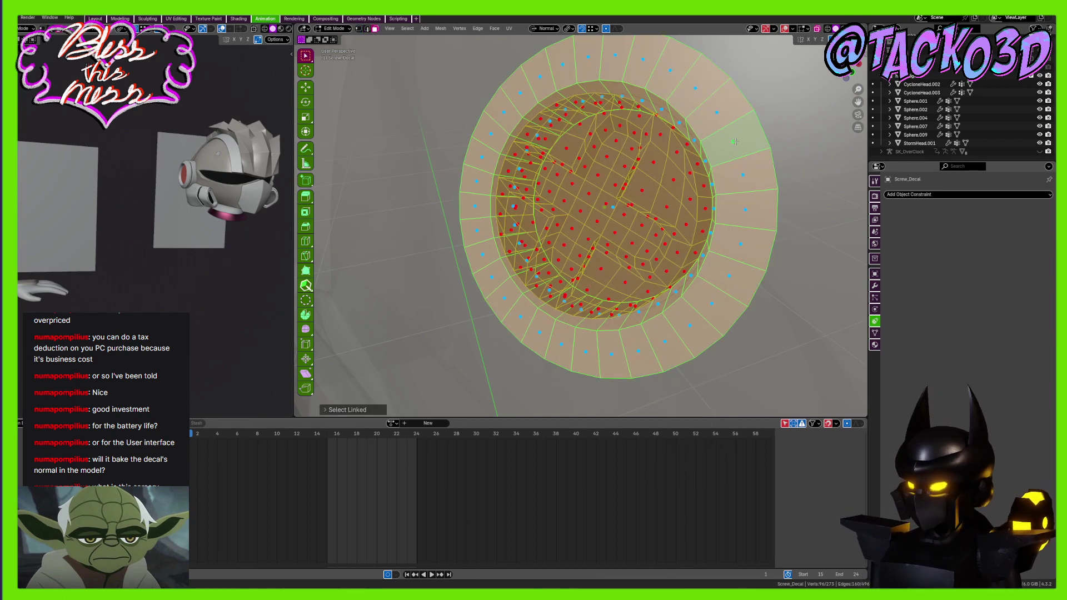
pyautogui.moveTo(733, 142); pyautogui.dragTo(800, 157, button='middle')
pyautogui.click(818, 29)
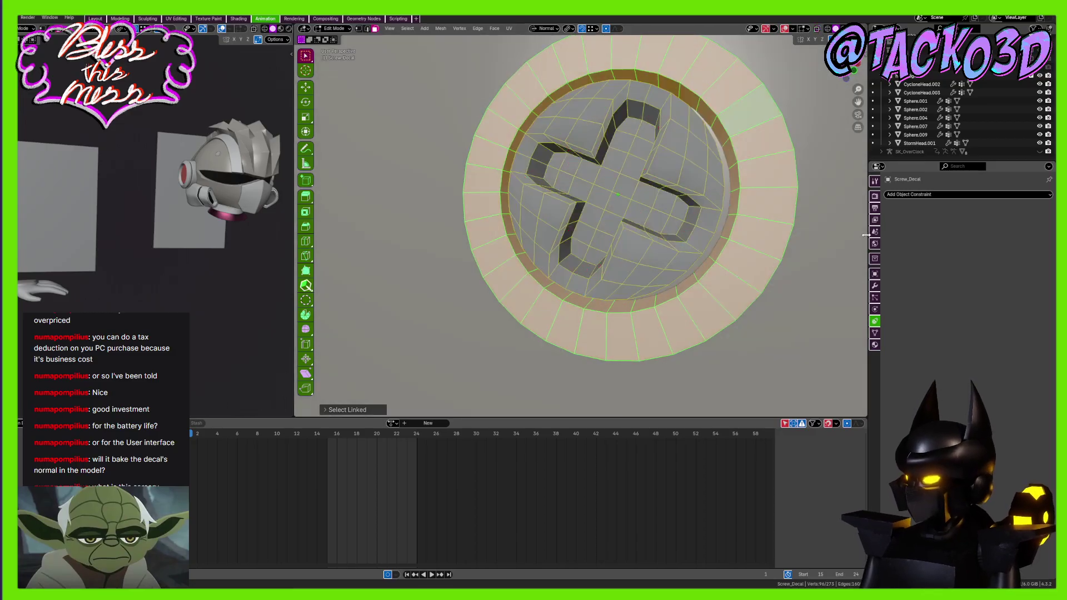
pyautogui.click(875, 345)
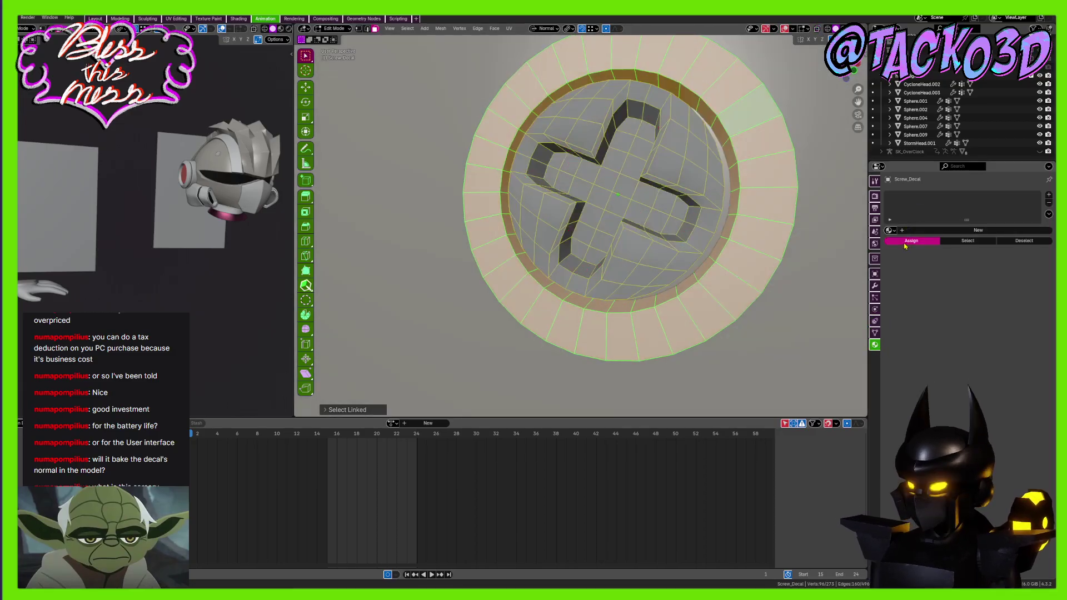
pyautogui.click(890, 230)
pyautogui.click(902, 243)
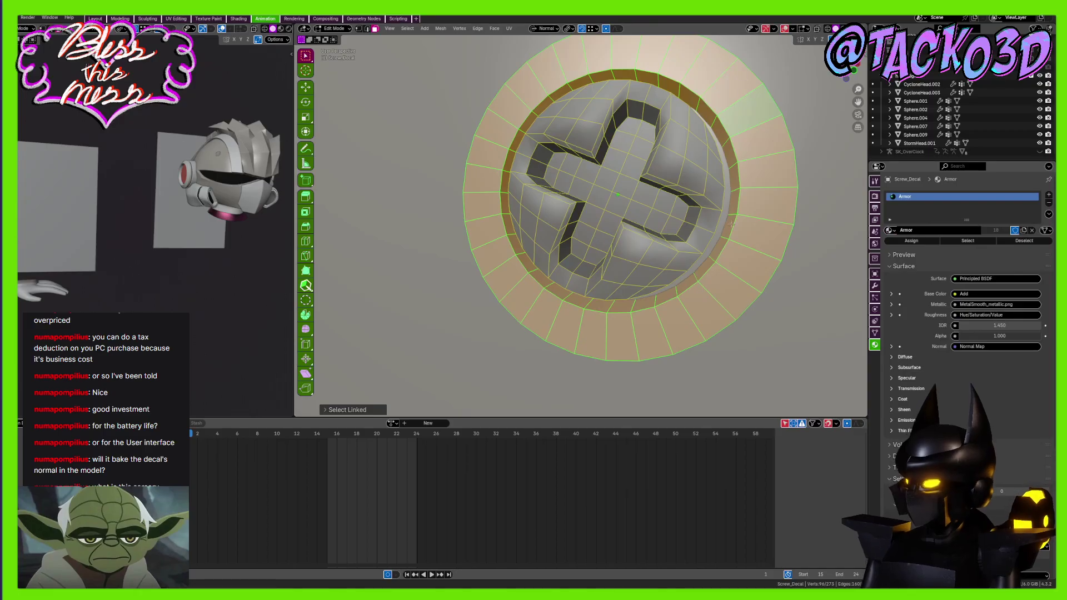
# Select the cross-slotted screw head's linked faces, assign them the edges material in a new slot, and finish mesh editing
pyautogui.click(686, 189)
pyautogui.press('l')
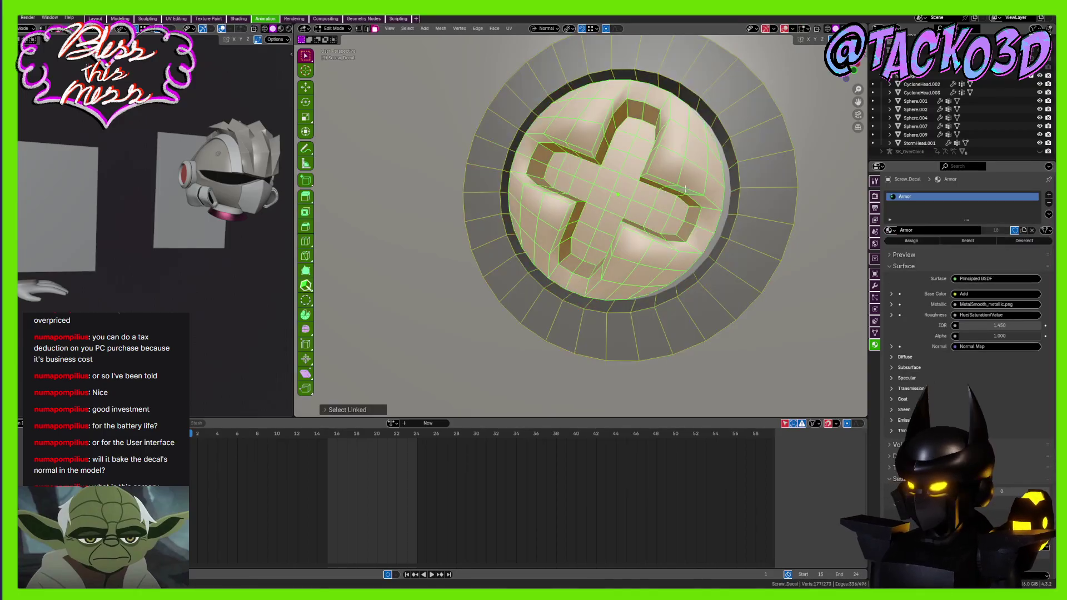
pyautogui.click(1048, 195)
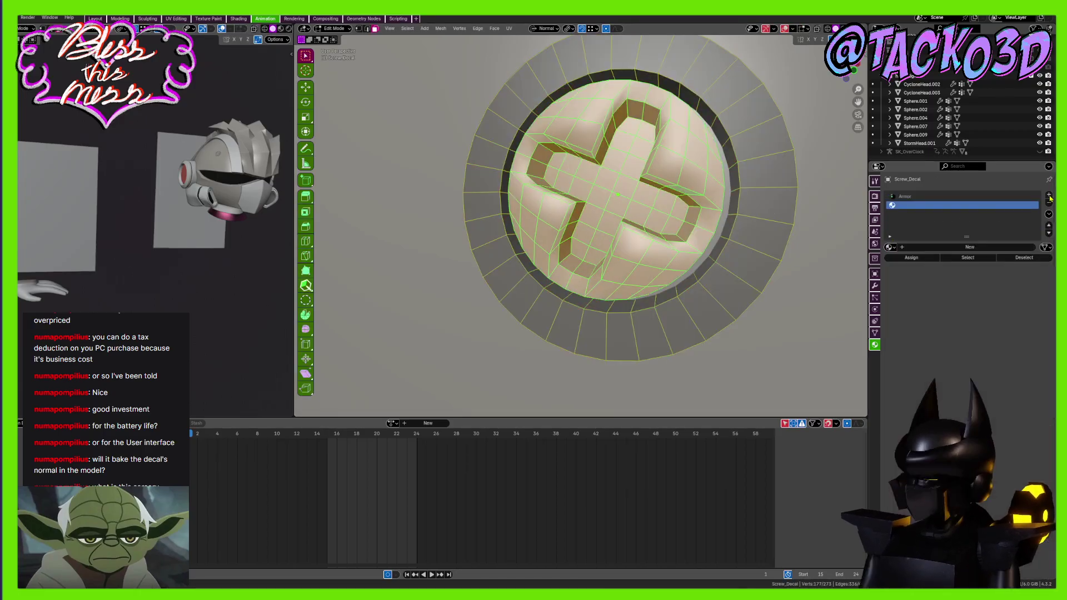
pyautogui.click(892, 246)
pyautogui.click(916, 306)
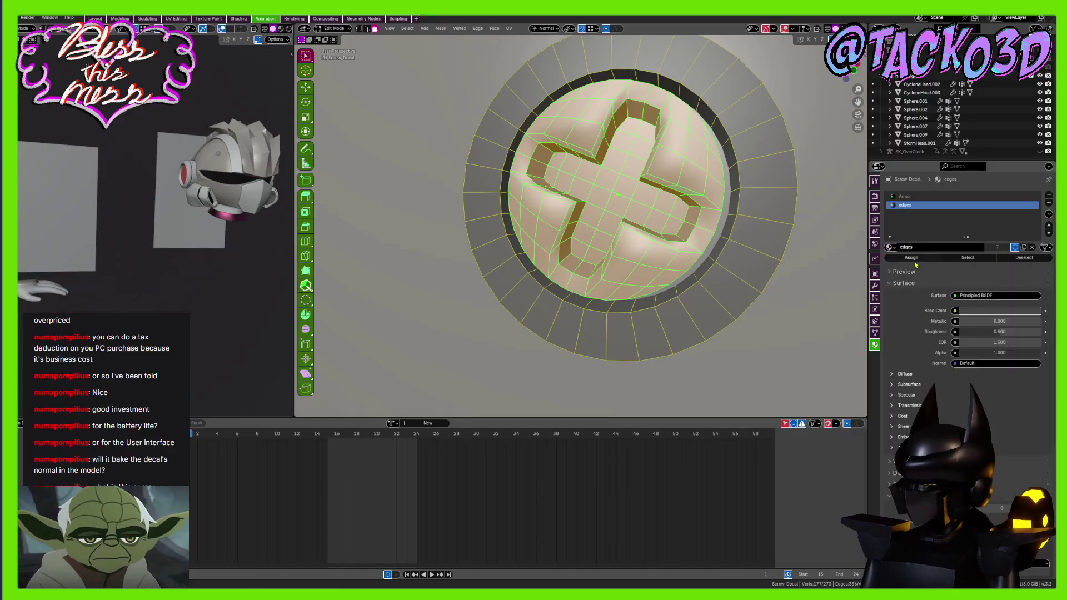
pyautogui.press('Tab')
# Save the file and check the screw on the helmet with its materials displayed
pyautogui.scroll(-5, 707, 231)
pyautogui.hotkey('ctrl', 's')
pyautogui.scroll(-3, 726, 195)
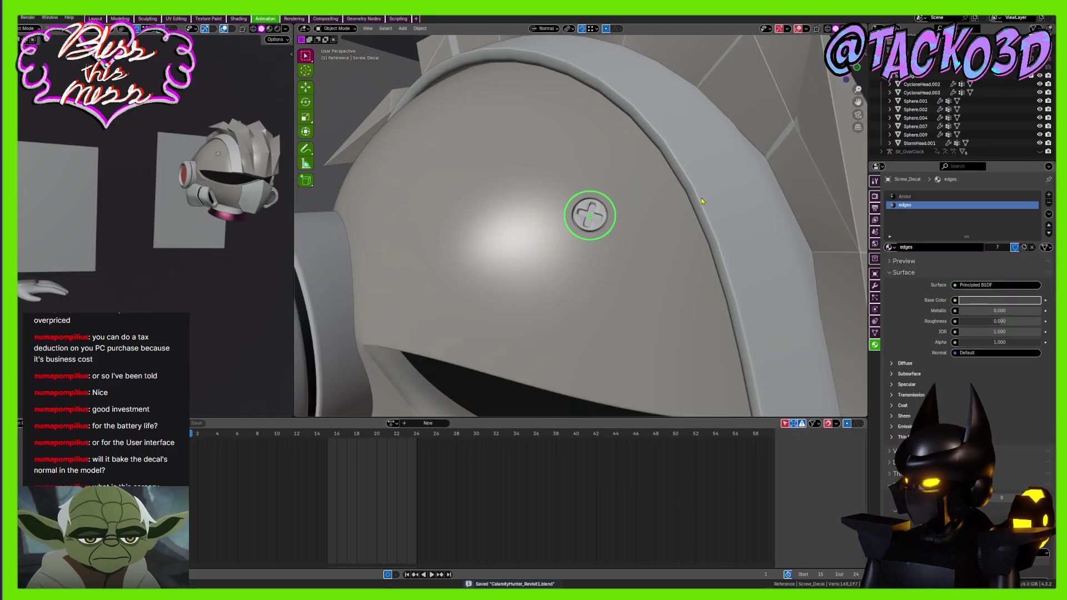
pyautogui.press('z')
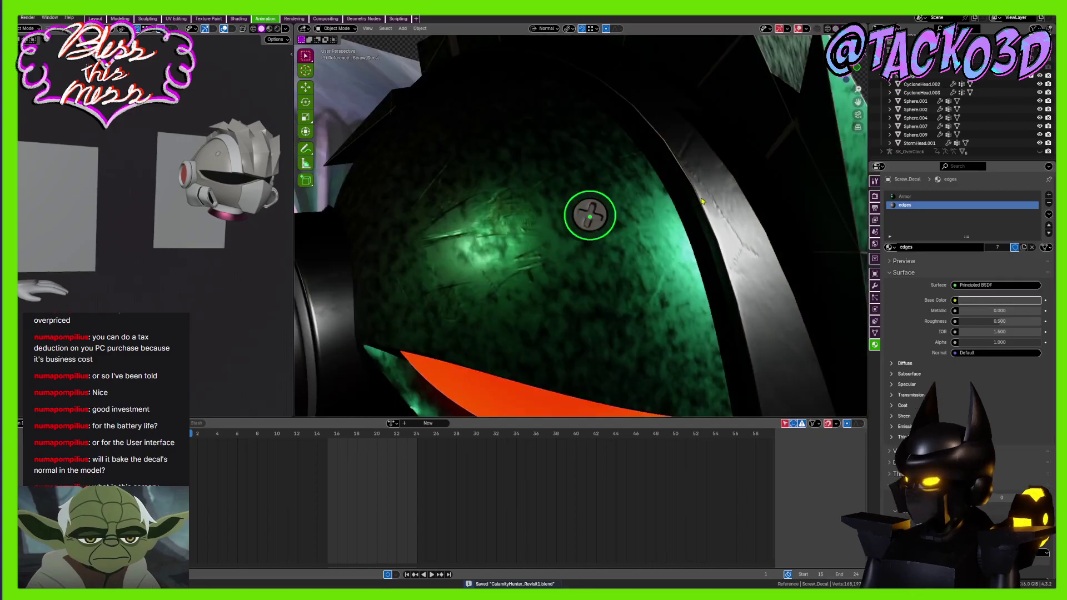
pyautogui.scroll(-6, 619, 210)
pyautogui.click(618, 210)
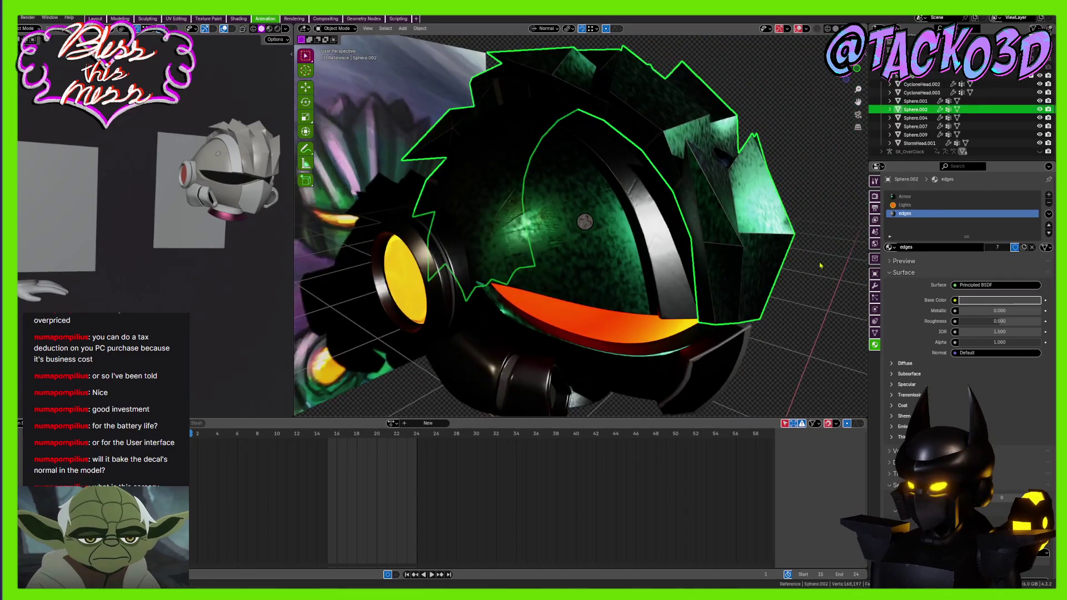
pyautogui.moveTo(836, 234); pyautogui.dragTo(778, 239, button='middle')
pyautogui.click(778, 239)
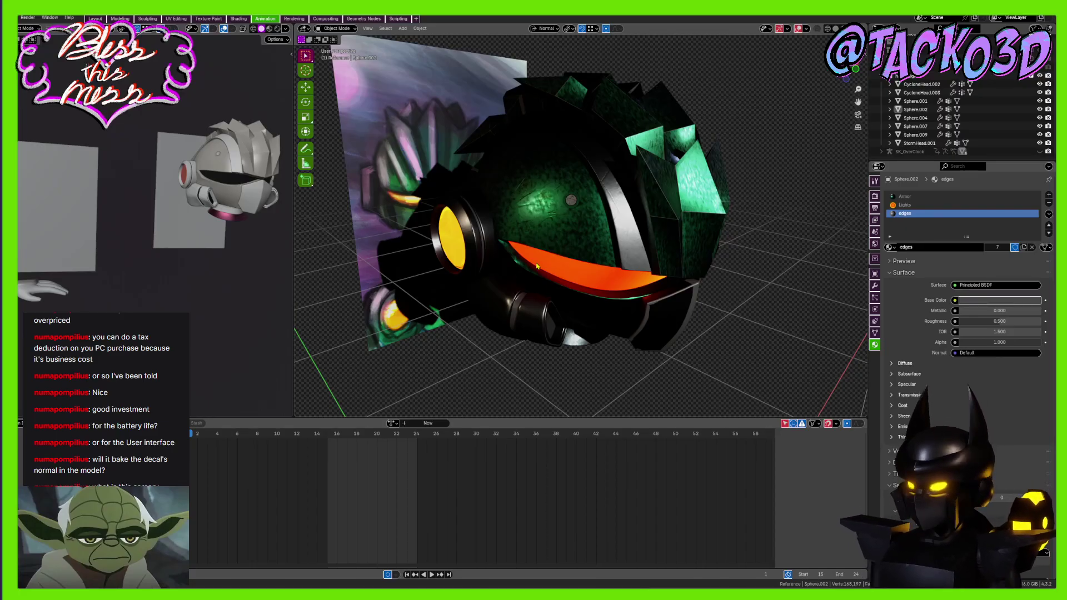
# Move Screw_Decal slightly along its normal Z axis to seat it in the dome, and save the file
pyautogui.scroll(5, 607, 207)
pyautogui.scroll(4, 613, 239)
pyautogui.keyDown('shift'); pyautogui.moveTo(602, 221); pyautogui.dragTo(622, 231, button='middle'); pyautogui.keyUp('shift')
pyautogui.scroll(2, 582, 231)
pyautogui.press('g')
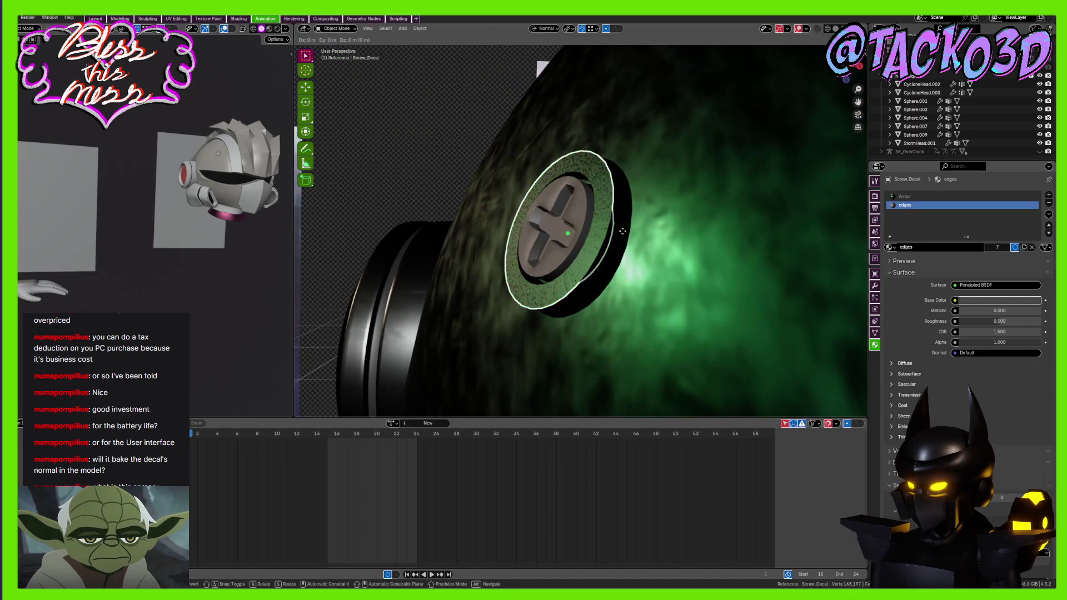
pyautogui.press('z')
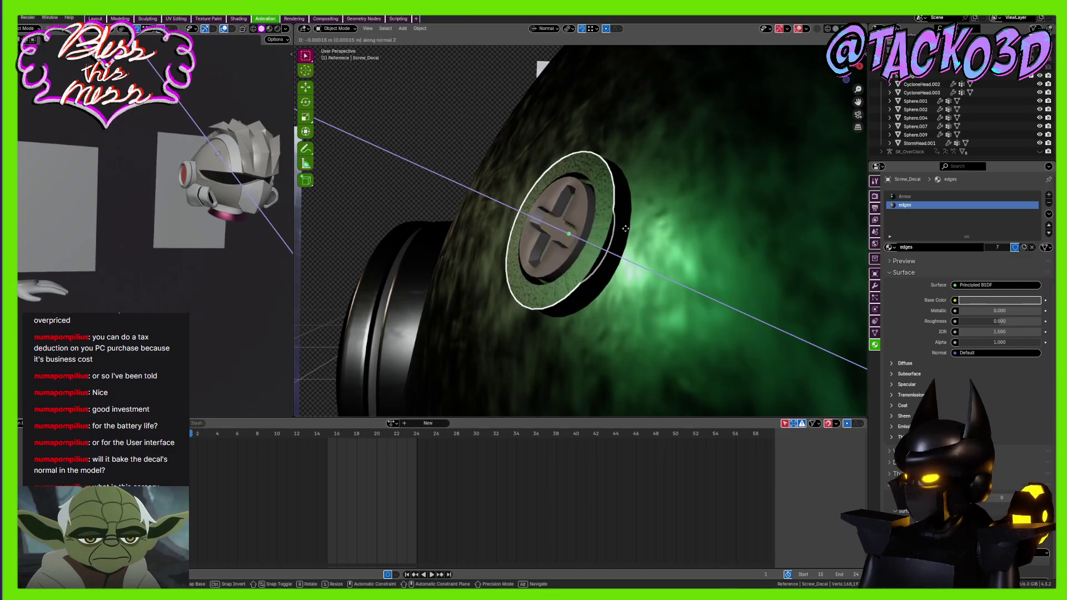
pyautogui.click(625, 228)
pyautogui.moveTo(625, 228); pyautogui.dragTo(659, 265, button='middle')
pyautogui.scroll(-8, 639, 242)
pyautogui.hotkey('alt', 'a')
pyautogui.scroll(2, 641, 262)
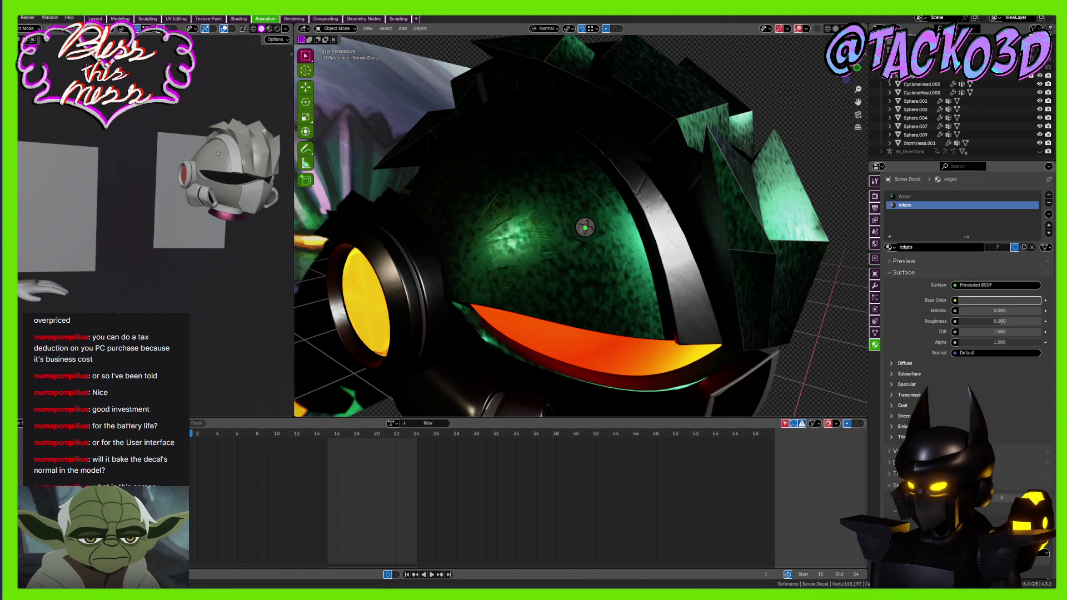
pyautogui.scroll(-4, 811, 123)
pyautogui.hotkey('ctrl', 's')
# Return the viewport to solid shading and add a Mirror modifier to Screw_Decal
pyautogui.click(827, 28)
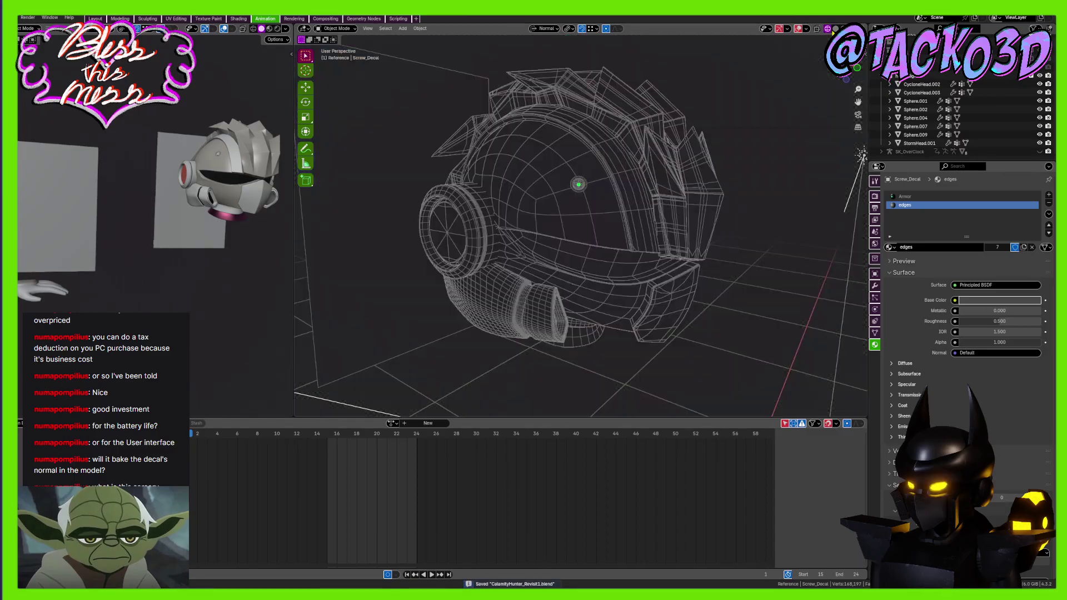
pyautogui.click(835, 28)
pyautogui.moveTo(630, 214); pyautogui.dragTo(569, 219, button='middle')
pyautogui.scroll(3, 596, 214)
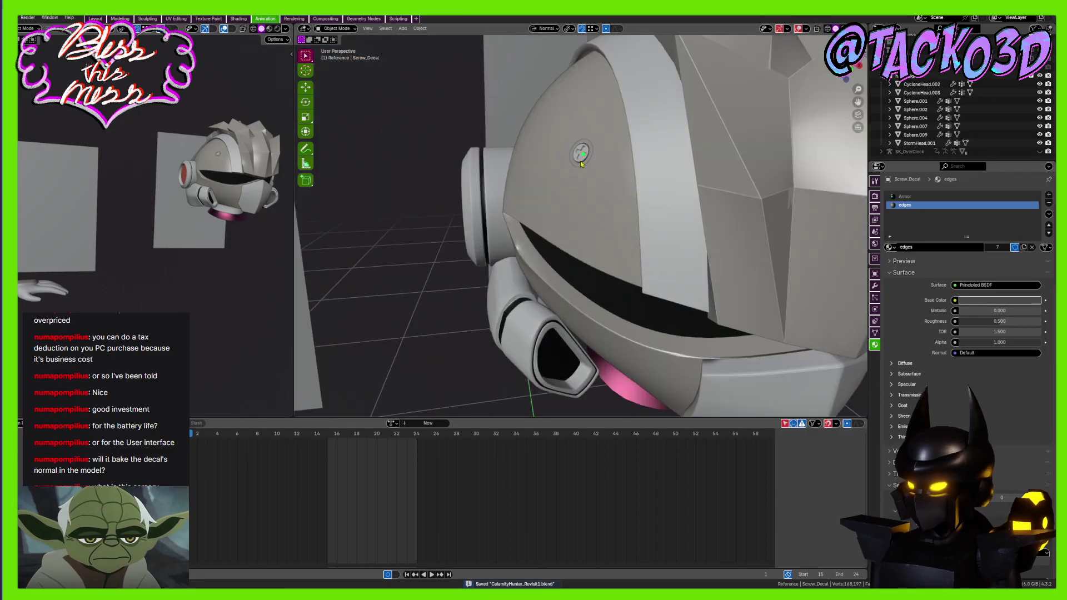
pyautogui.click(580, 155)
pyautogui.scroll(-3, 583, 158)
pyautogui.moveTo(583, 159); pyautogui.dragTo(552, 161, button='middle')
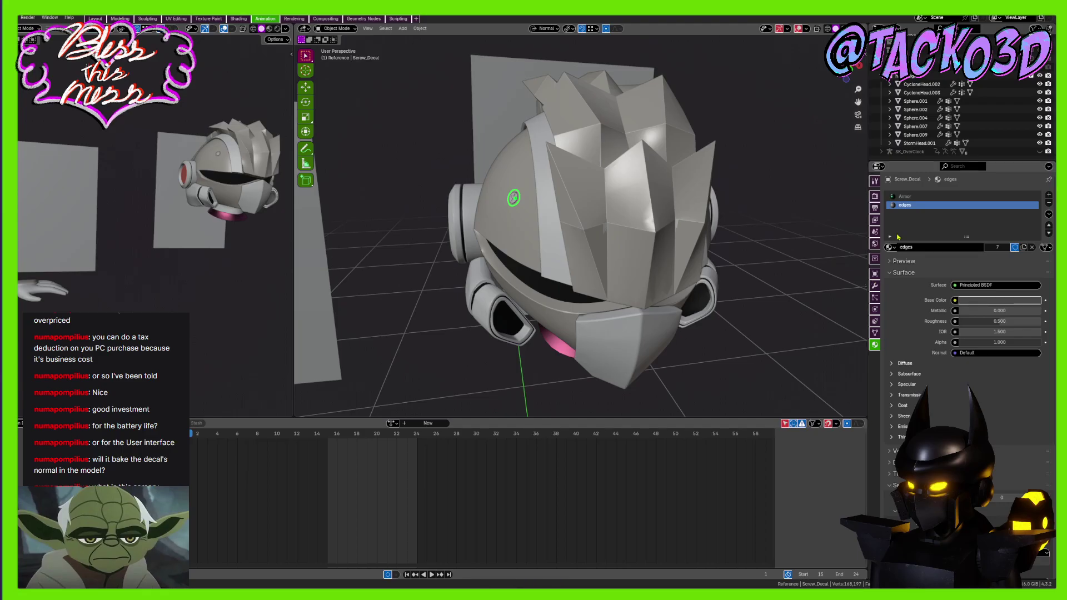
pyautogui.click(874, 286)
pyautogui.click(891, 194)
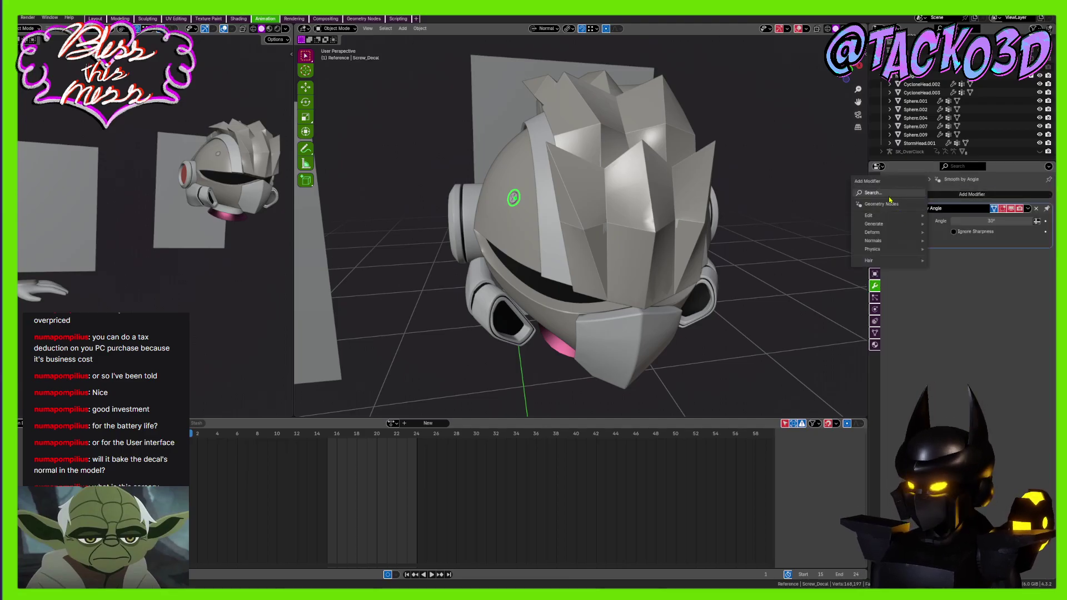
pyautogui.click(889, 193)
pyautogui.click(896, 208)
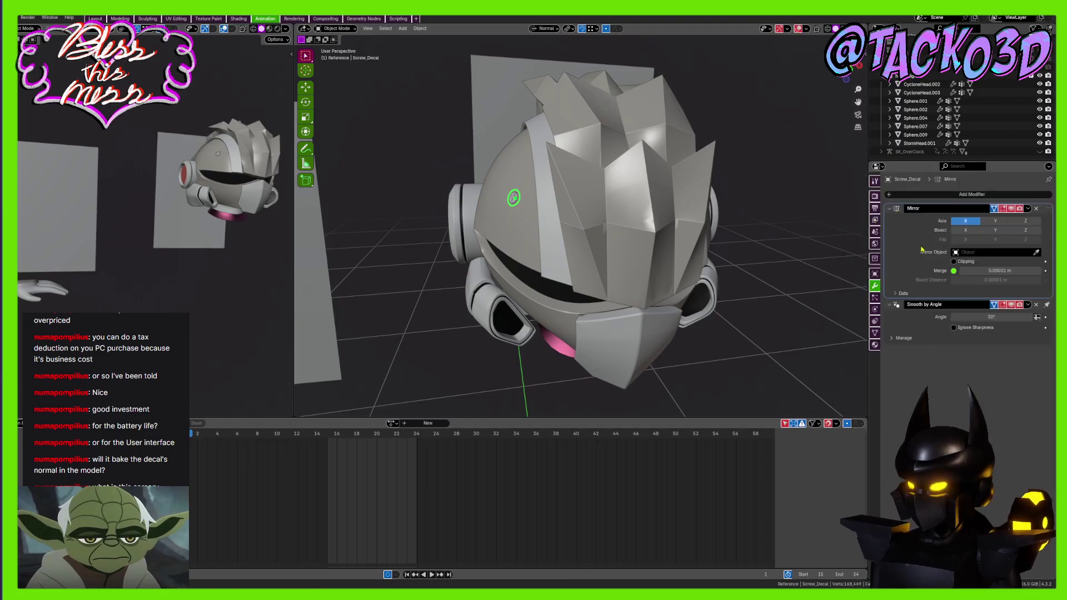
# Set the screw decal's Mirror modifier to use the helmet dome Sphere.001 as its mirror object
pyautogui.click(1036, 252)
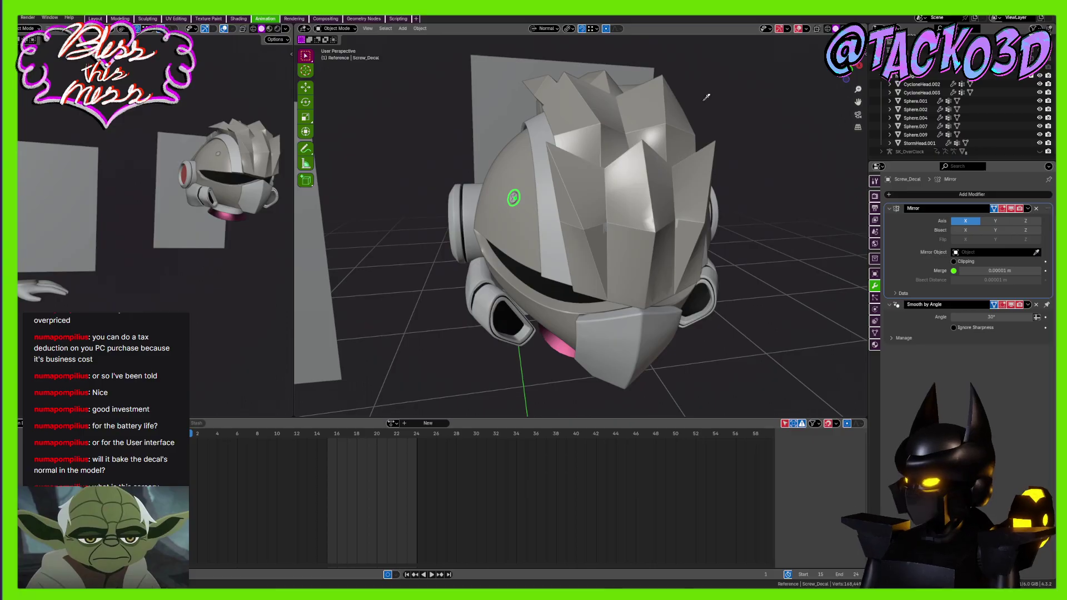
pyautogui.click(531, 223)
pyautogui.moveTo(639, 221); pyautogui.dragTo(697, 213, button='middle')
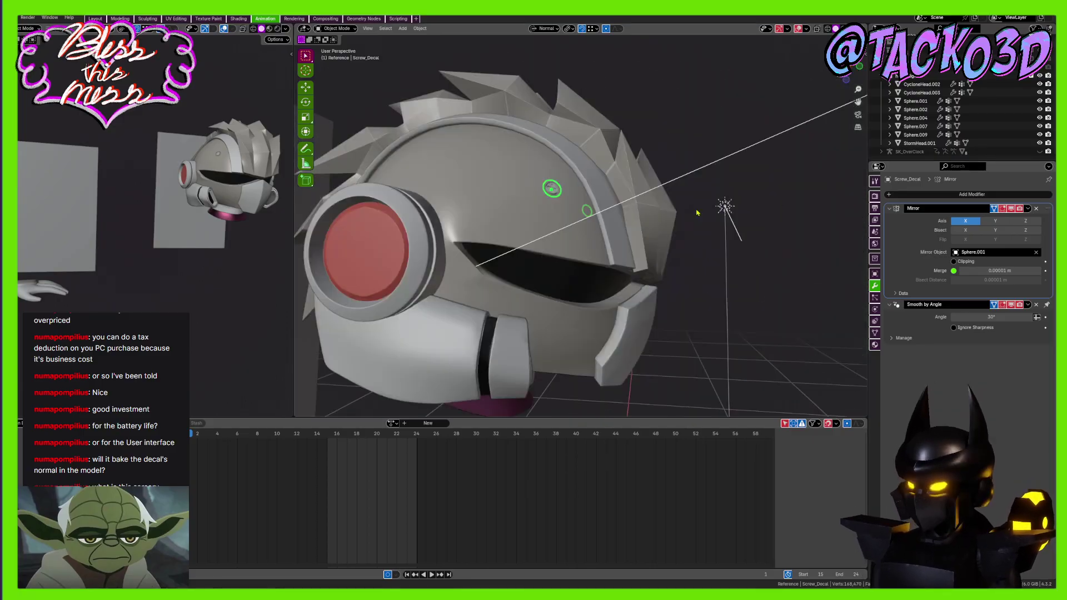
pyautogui.scroll(3, 561, 191)
# Duplicate the screw decal, place the copy near the dome's upper edge and rotate it
pyautogui.hotkey('shift', 'd')
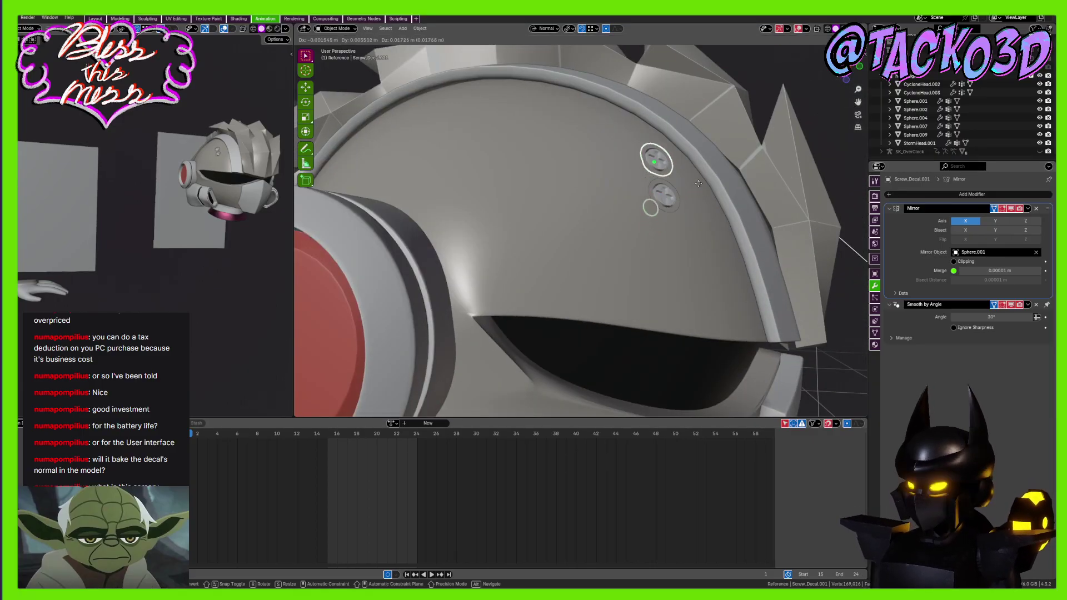
pyautogui.click(526, 135)
pyautogui.press('r')
pyautogui.click(547, 83)
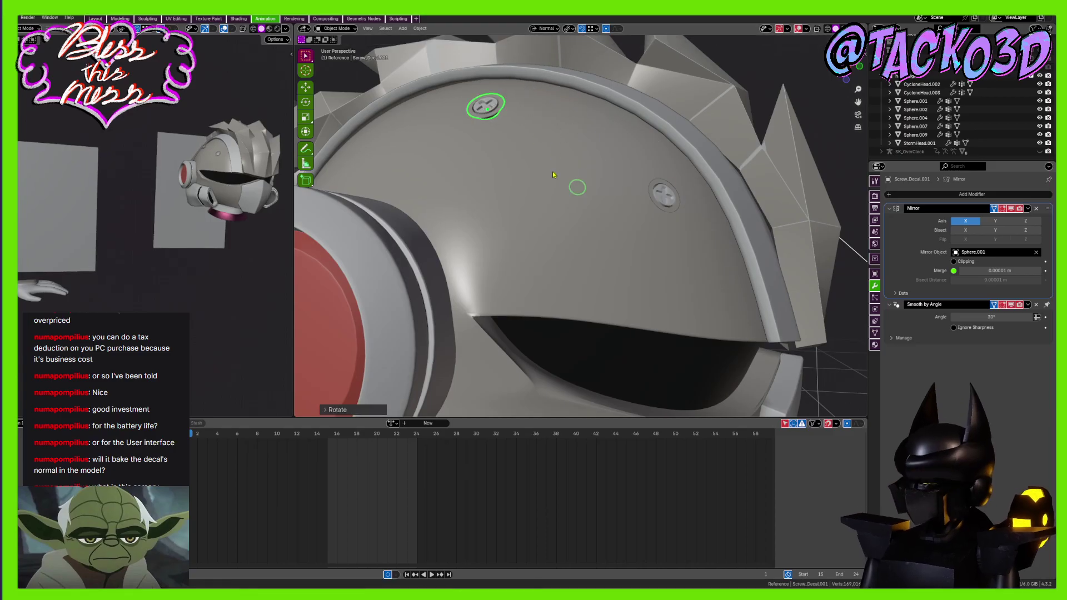
# Move the duplicated screw to the rear of the dome, between the rim band and the ear disc, and rotate it
pyautogui.scroll(-3, 554, 173)
pyautogui.moveTo(553, 172); pyautogui.dragTo(698, 221, button='middle')
pyautogui.press('g')
pyautogui.click(555, 305)
pyautogui.moveTo(555, 305); pyautogui.dragTo(665, 207, button='middle')
pyautogui.press('g')
pyautogui.click(692, 241)
pyautogui.scroll(4, 667, 204)
pyautogui.press('r')
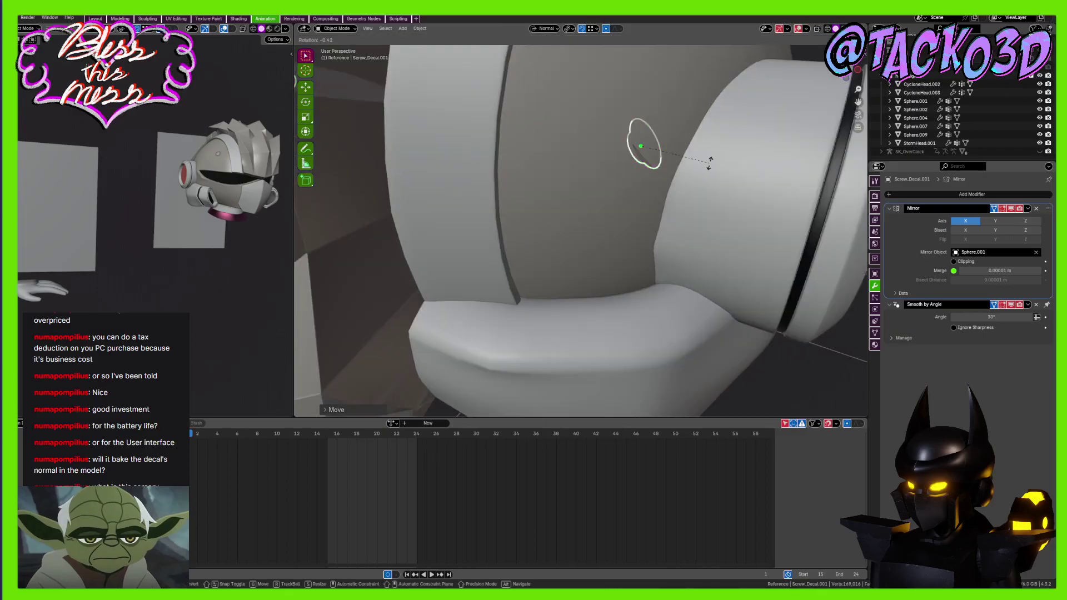
pyautogui.click(638, 218)
# Set the transform orientation to Global and rotate the rear screw about the Z axis to face outward
pyautogui.click(551, 29)
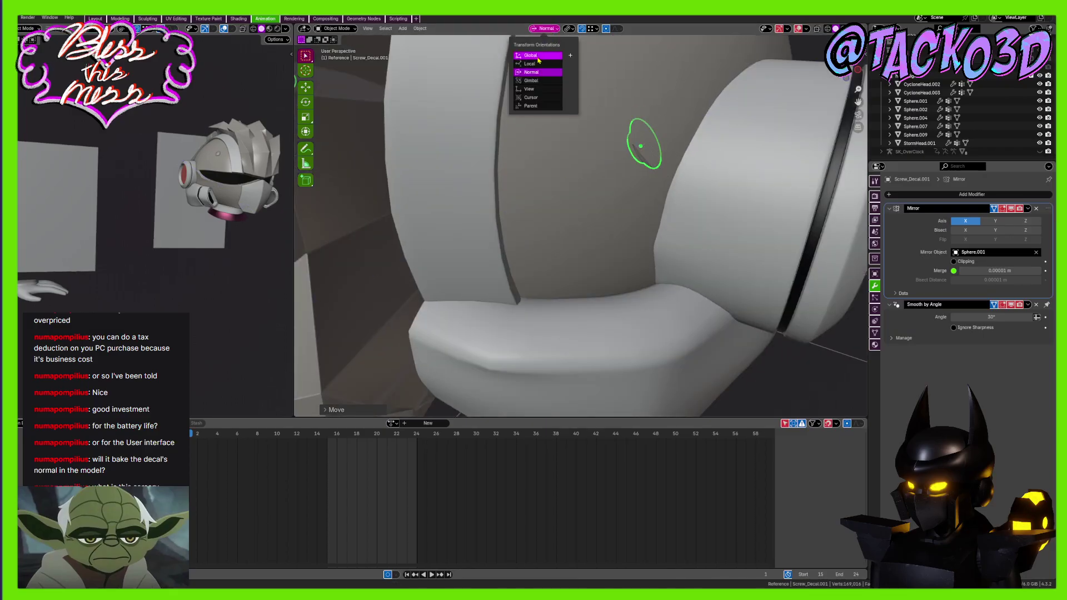
pyautogui.click(547, 50)
pyautogui.press('r')
pyautogui.press('z')
pyautogui.click(644, 202)
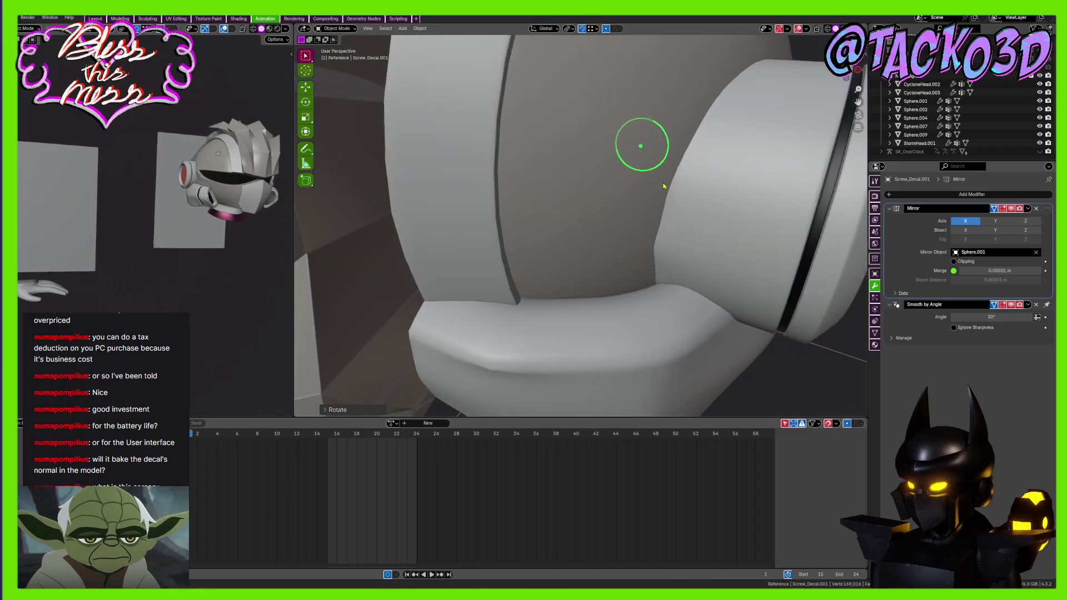
# Fine-tune the rear screw's position and rotation so it sits flush with the dome surface
pyautogui.moveTo(644, 202)
pyautogui.mouseDown(button='middle')
pyautogui.moveTo(742, 158)
pyautogui.moveTo(689, 196)
pyautogui.moveTo(588, 217)
pyautogui.moveTo(776, 217)
pyautogui.moveTo(646, 210)
pyautogui.moveTo(645, 201)
pyautogui.mouseUp(button='middle')
pyautogui.scroll(4, 588, 216)
pyautogui.press('g')
pyautogui.click(657, 195)
pyautogui.press('r')
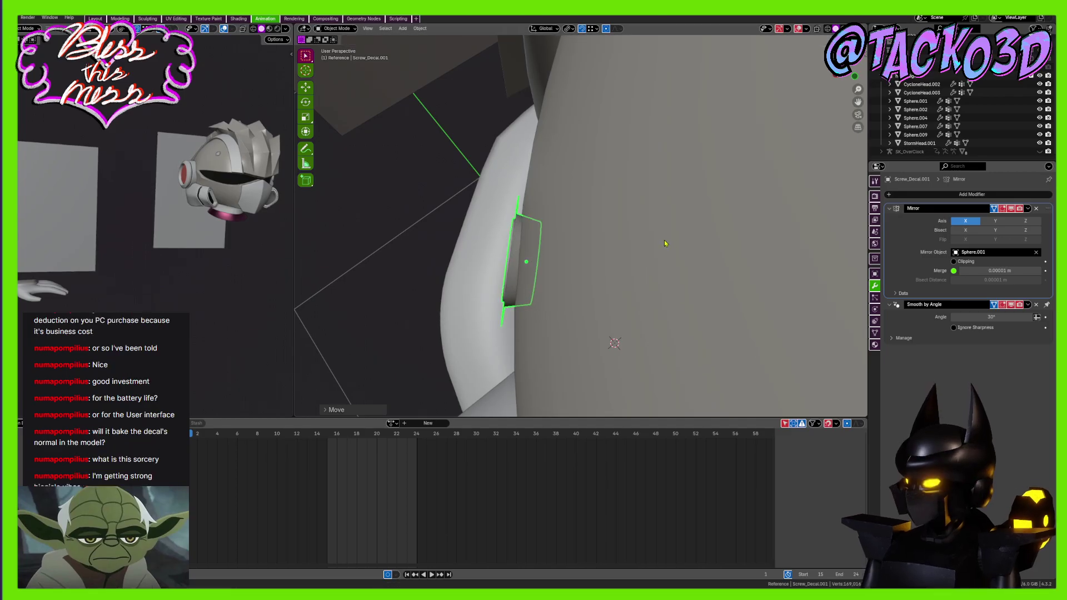
pyautogui.moveTo(664, 240); pyautogui.dragTo(629, 235, button='middle')
pyautogui.scroll(4, 624, 209)
pyautogui.scroll(2, 638, 220)
pyautogui.press('r')
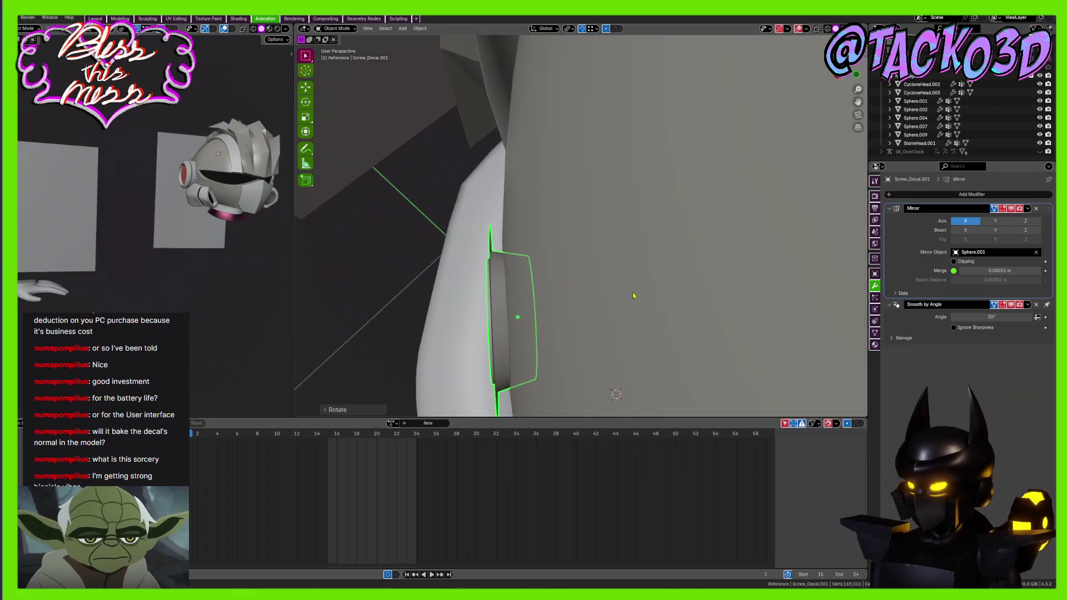
pyautogui.moveTo(633, 296); pyautogui.dragTo(624, 239, button='middle')
pyautogui.scroll(4, 624, 236)
pyautogui.moveTo(634, 201); pyautogui.dragTo(564, 239, button='middle')
pyautogui.click(697, 144)
# Duplicate the rear screw, place the copy on the jaw guard below the ear disc and turn it toward the surface
pyautogui.scroll(-6, 560, 236)
pyautogui.scroll(-3, 563, 218)
pyautogui.hotkey('shift', 'd')
pyautogui.click(584, 323)
pyautogui.moveTo(584, 324); pyautogui.dragTo(701, 164, button='middle')
pyautogui.scroll(2, 701, 162)
pyautogui.click(650, 266)
pyautogui.moveTo(650, 266); pyautogui.dragTo(638, 223, button='middle')
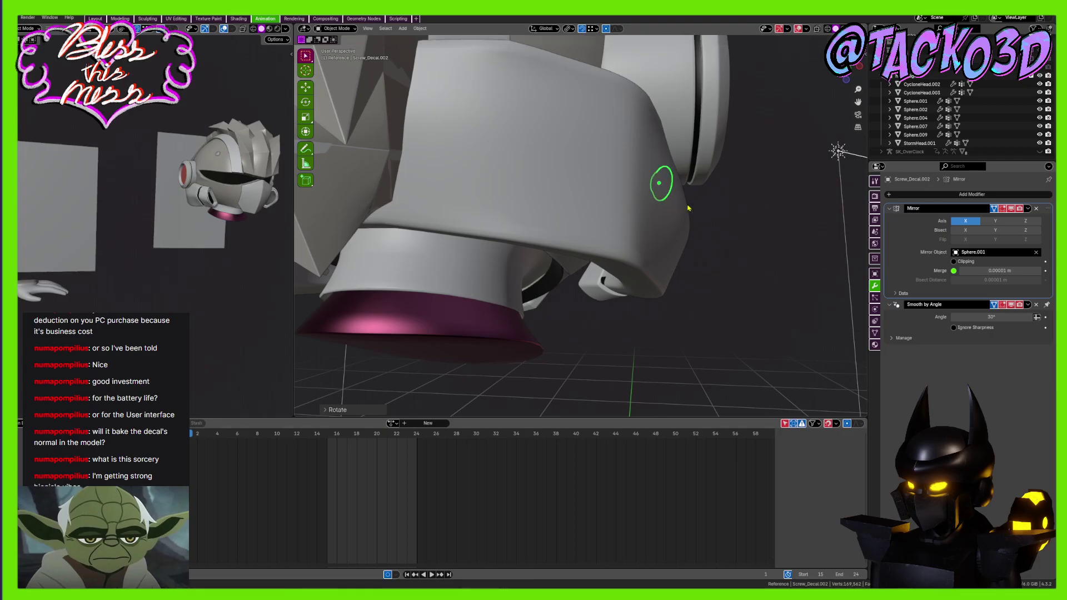
# Rotate the jaw guard screw to follow the surface and turn its cross slot
pyautogui.moveTo(700, 189); pyautogui.dragTo(643, 205, button='middle')
pyautogui.click(724, 204)
pyautogui.scroll(3, 643, 205)
pyautogui.scroll(-5, 583, 226)
pyautogui.moveTo(583, 226); pyautogui.dragTo(658, 203, button='middle')
pyautogui.scroll(4, 599, 222)
pyautogui.scroll(5, 658, 203)
pyautogui.press('r')
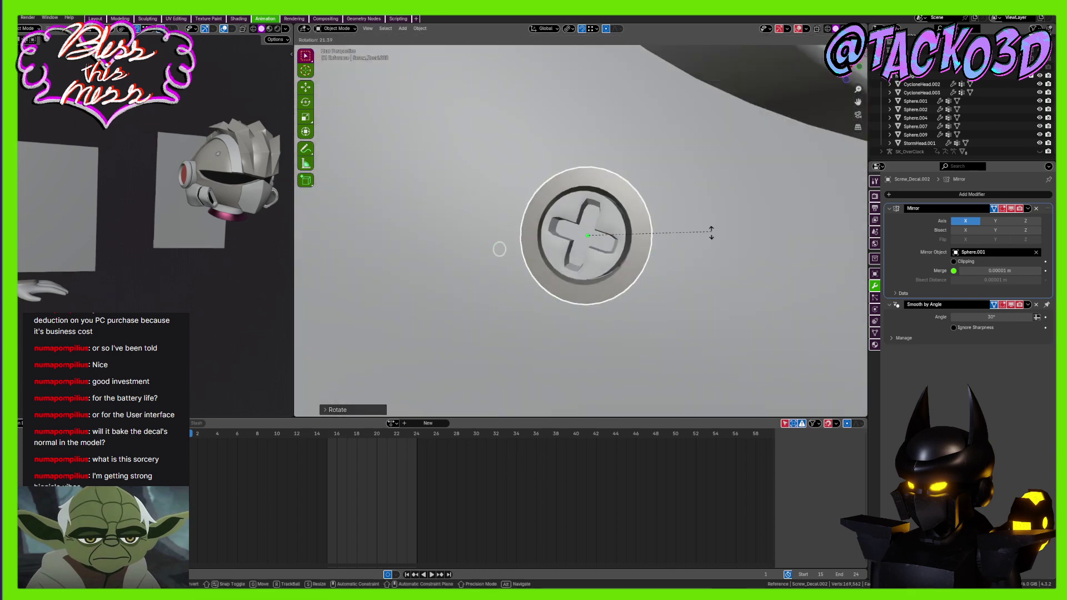
pyautogui.click(691, 248)
# Move and tilt the jaw guard screw in close-up so its flange rests against the surface
pyautogui.moveTo(691, 248); pyautogui.dragTo(675, 221, button='middle')
pyautogui.press('Tab')
pyautogui.press('KP_Decimal')
pyautogui.scroll(-4, 675, 221)
pyautogui.press('Tab')
pyautogui.moveTo(561, 225); pyautogui.dragTo(683, 278, button='middle')
pyautogui.press('g')
pyautogui.click(629, 252)
pyautogui.press('r')
pyautogui.click(686, 293)
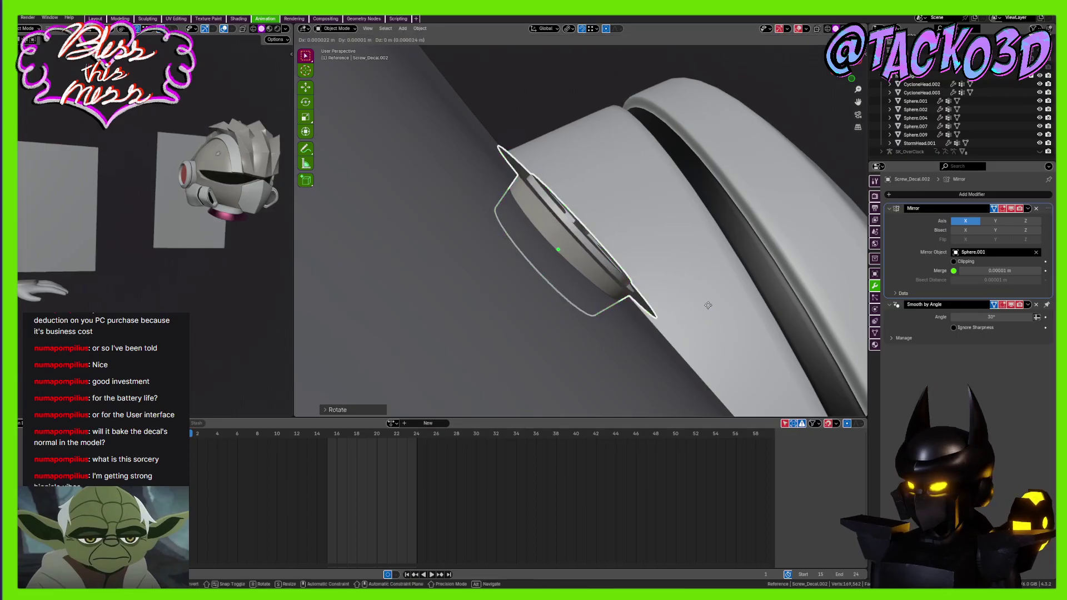
pyautogui.click(697, 304)
# Resize the jaw guard screw and adjust its position and rotation again
pyautogui.moveTo(696, 303); pyautogui.dragTo(566, 260, button='middle')
pyautogui.press('s')
pyautogui.click(740, 269)
pyautogui.scroll(-3, 739, 270)
pyautogui.press('g')
pyautogui.press('r')
pyautogui.click(647, 281)
# Nudge the jaw guard screw into its final position on the surface
pyautogui.scroll(-4, 632, 268)
pyautogui.scroll(6, 631, 262)
pyautogui.press('g')
pyautogui.click(639, 282)
pyautogui.scroll(-5, 631, 267)
pyautogui.moveTo(631, 268); pyautogui.dragTo(655, 254, button='middle')
pyautogui.scroll(8, 656, 255)
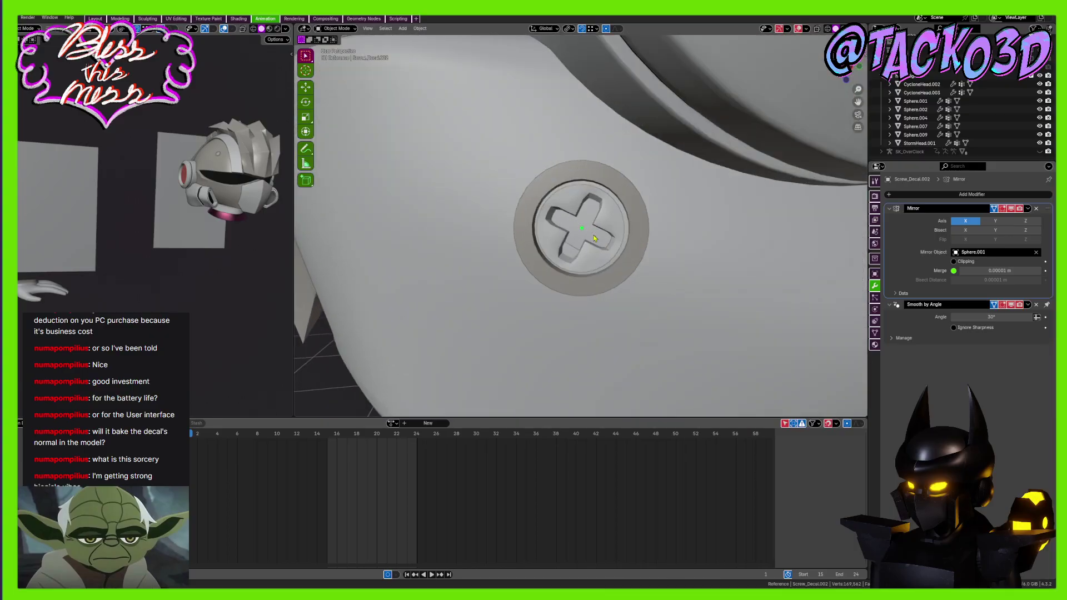
# Assign the TilingMetal material to the jaw guard screw's first material slot in place of Armor, and save the file
pyautogui.click(628, 244)
pyautogui.click(711, 252)
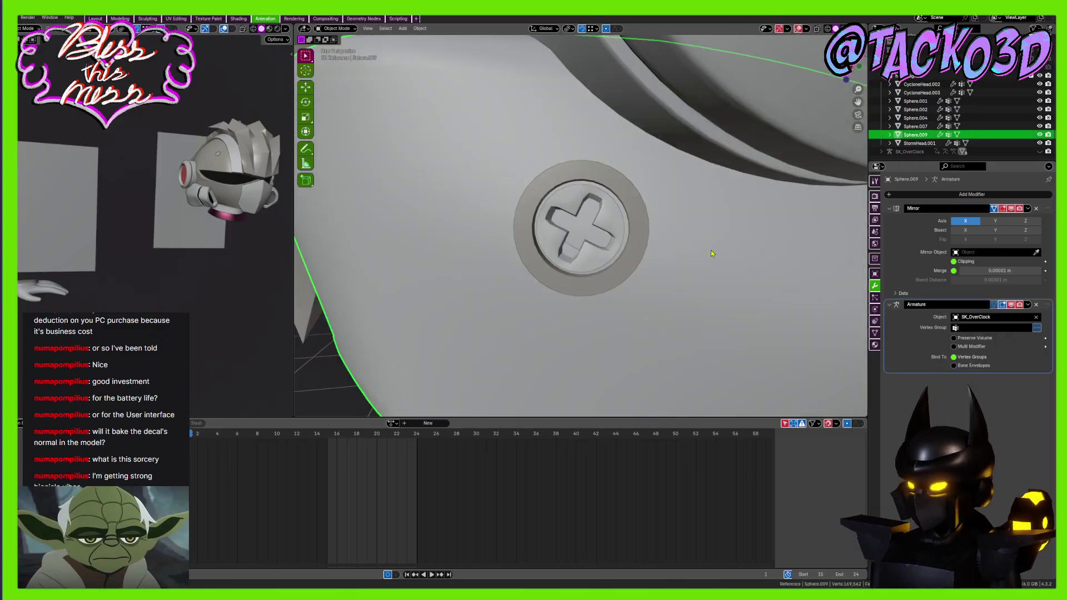
pyautogui.click(874, 344)
pyautogui.scroll(-3, 734, 238)
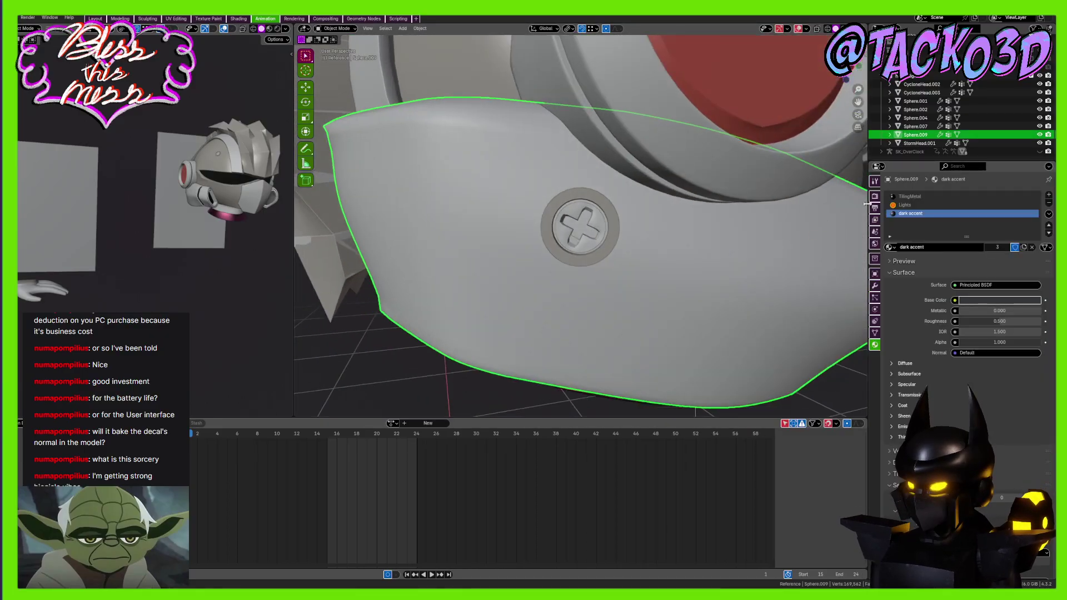
pyautogui.scroll(4, 638, 235)
pyautogui.click(635, 237)
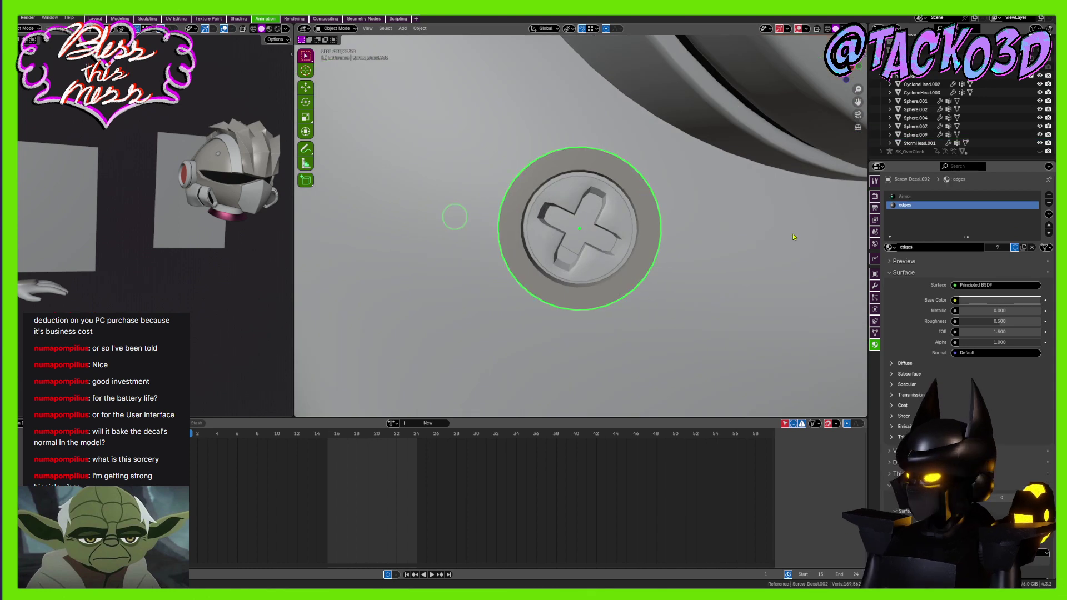
pyautogui.click(905, 197)
pyautogui.click(889, 246)
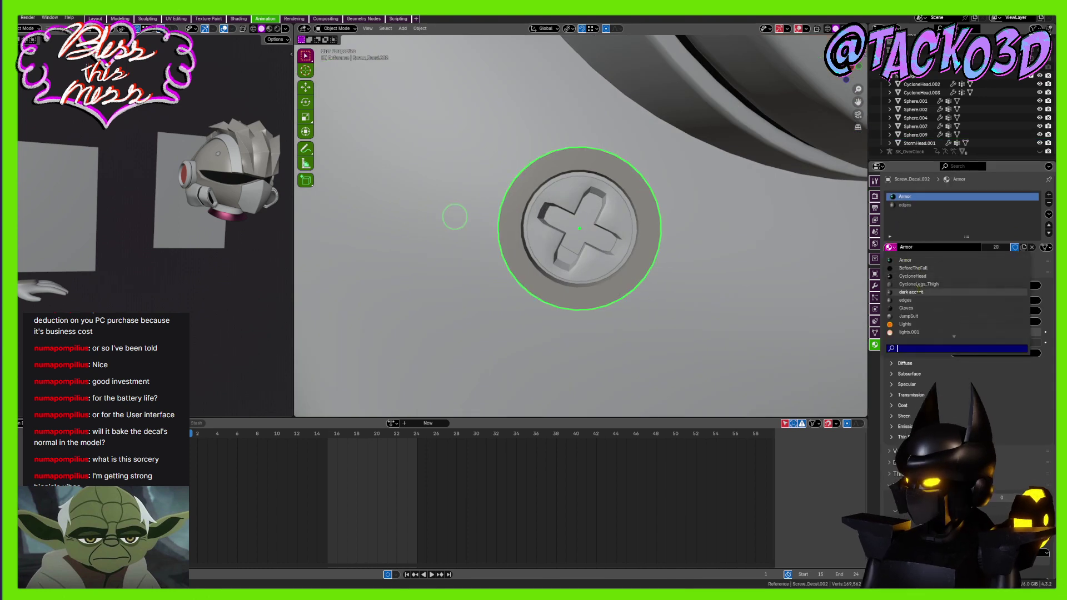
pyautogui.write('ti')
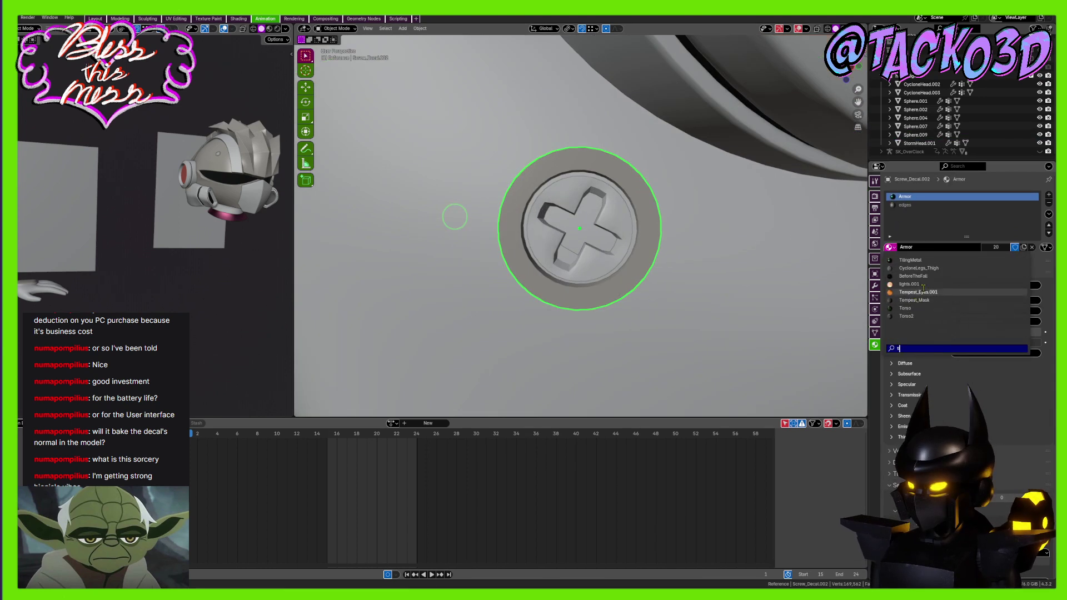
pyautogui.click(923, 261)
pyautogui.scroll(-7, 635, 288)
pyautogui.hotkey('ctrl', 's')
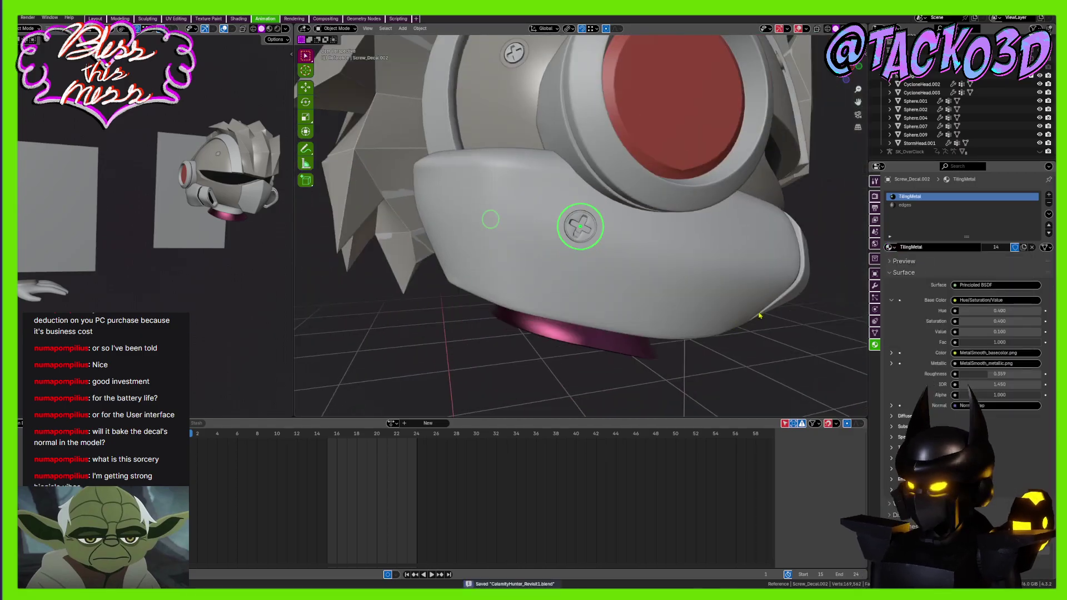
# Examine the placement of the screws around the helmet from both sides
pyautogui.click(761, 312)
pyautogui.click(825, 339)
pyautogui.scroll(-2, 746, 342)
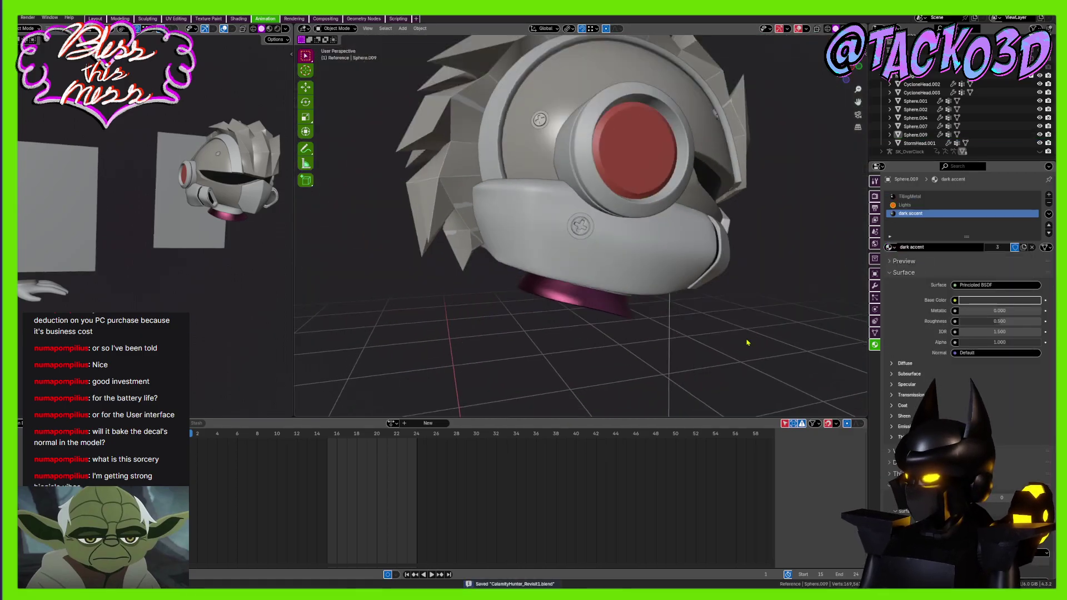
pyautogui.scroll(-4, 622, 303)
pyautogui.moveTo(705, 261); pyautogui.dragTo(651, 254, button='middle')
pyautogui.scroll(5, 684, 197)
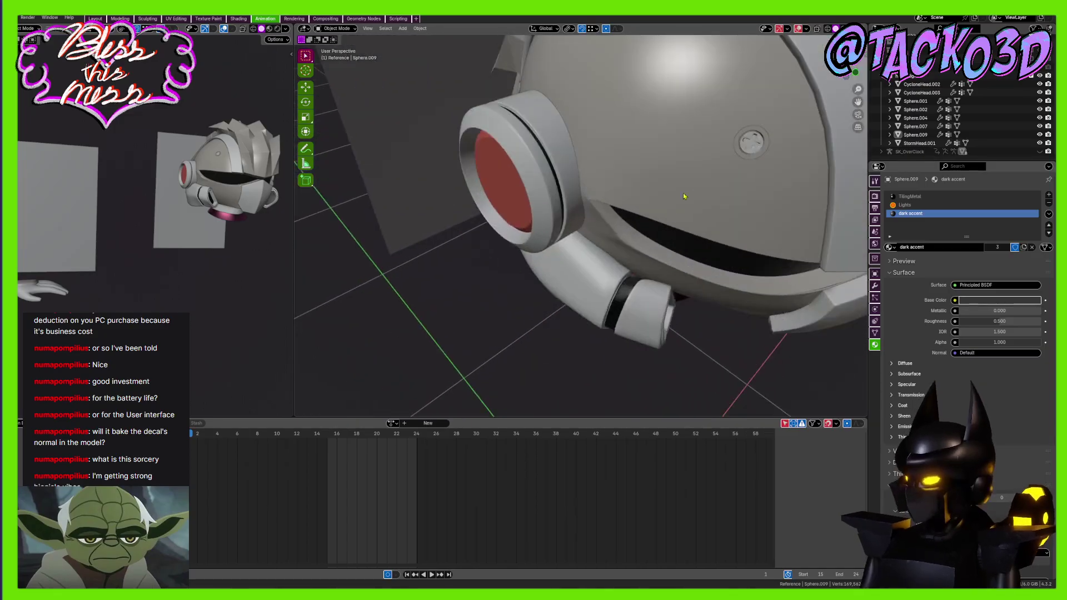
pyautogui.moveTo(539, 228); pyautogui.dragTo(661, 173, button='middle')
pyautogui.scroll(-3, 616, 244)
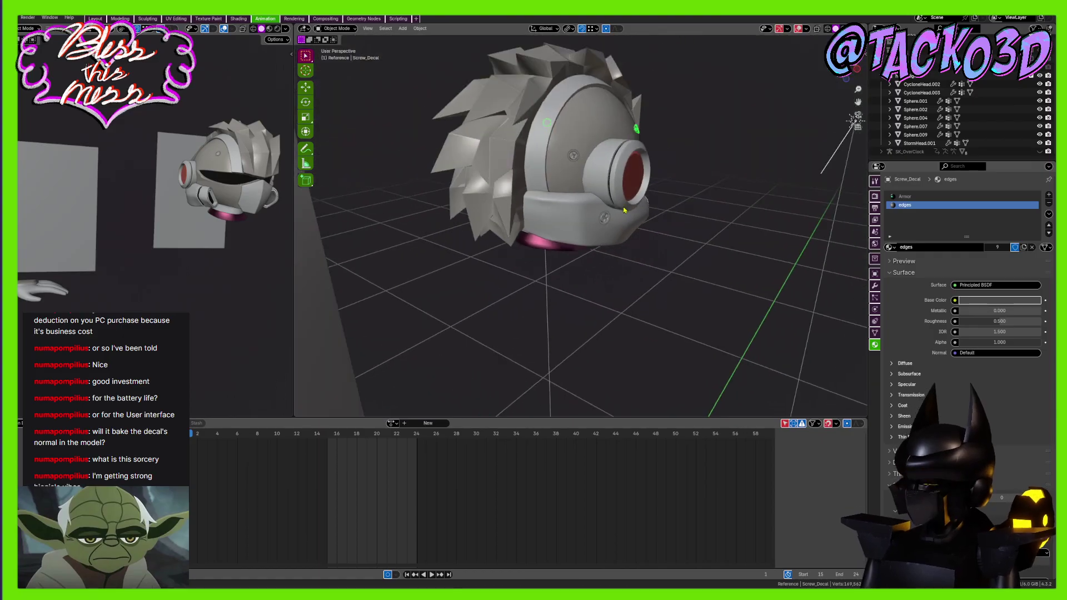
pyautogui.moveTo(623, 210); pyautogui.dragTo(603, 260, button='middle')
# Select all helmet parts together with the screw decals and move them to the head_High collection
pyautogui.moveTo(703, 109); pyautogui.dragTo(453, 383)
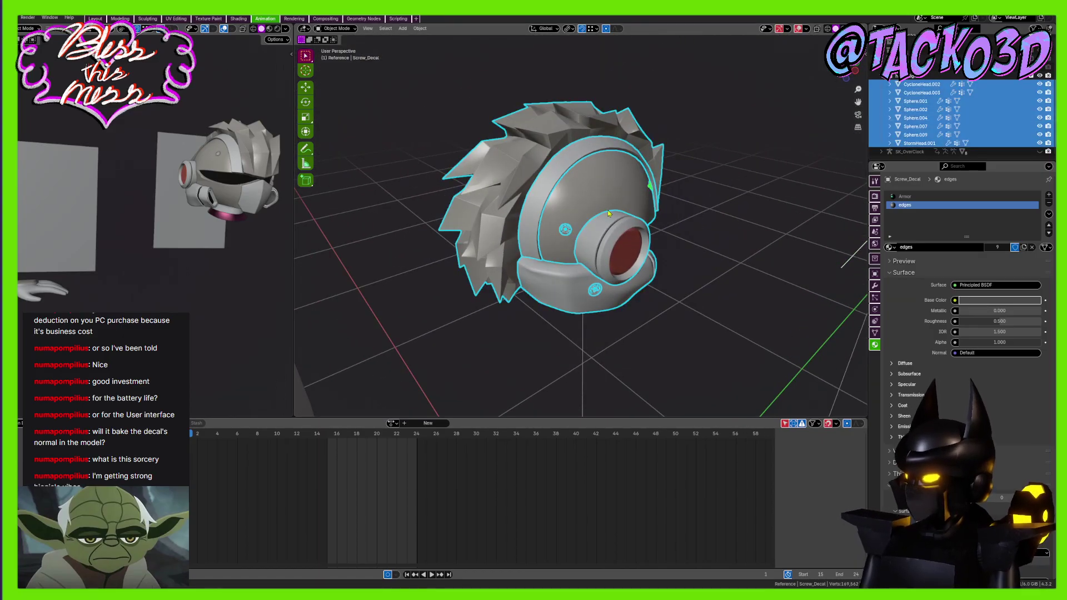
pyautogui.press('m')
pyautogui.click(586, 303)
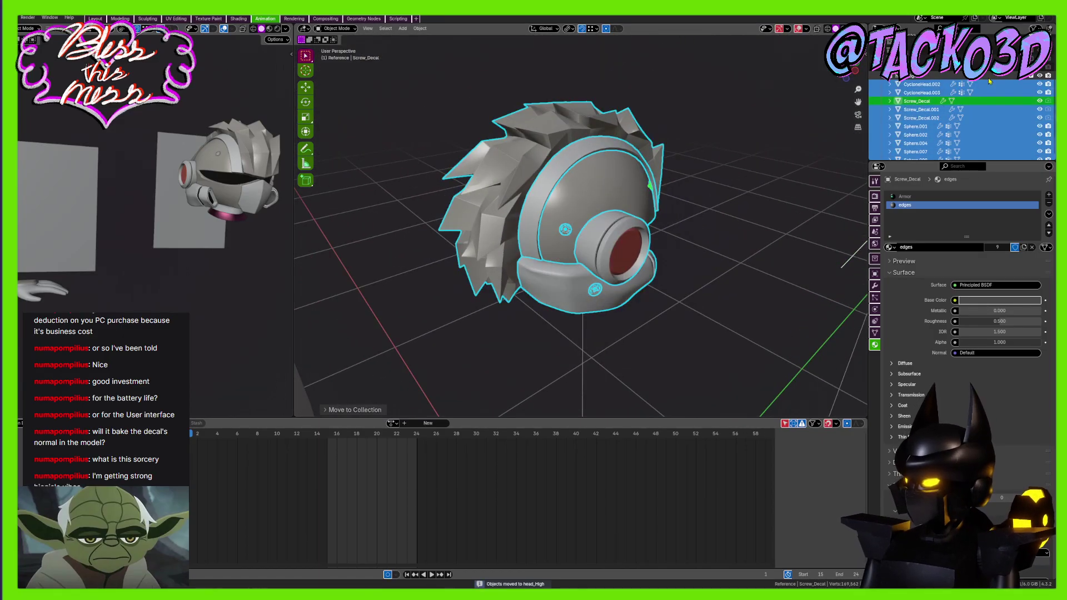
# Hide the head_High collection, show the torso collection and save the file
pyautogui.moveTo(739, 194); pyautogui.dragTo(600, 169, button='middle')
pyautogui.scroll(-5, 600, 169)
pyautogui.scroll(2, 611, 169)
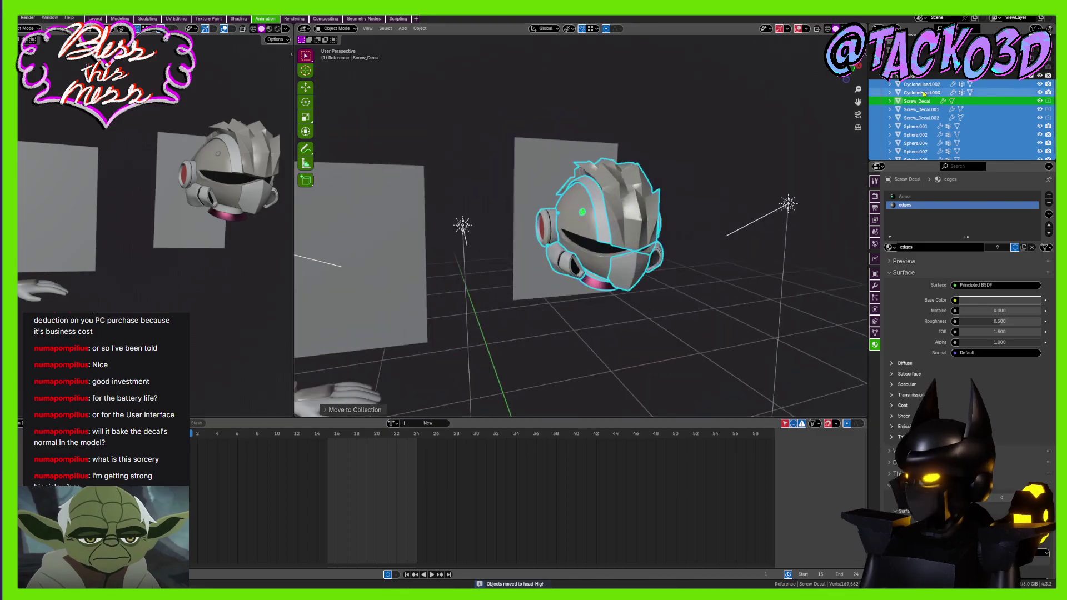
pyautogui.click(1032, 79)
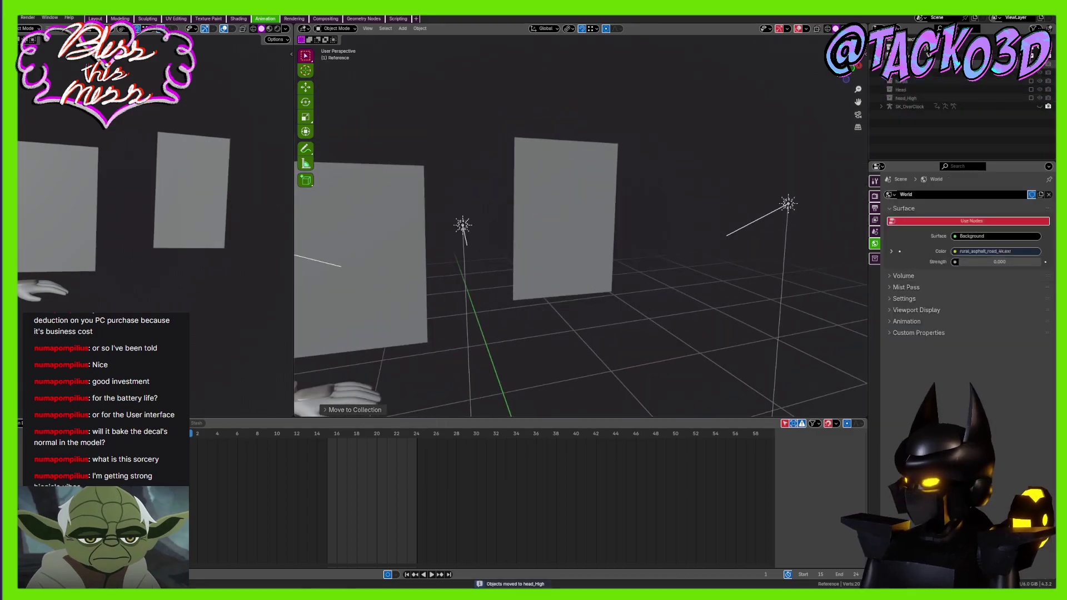
pyautogui.click(1032, 64)
pyautogui.moveTo(667, 276)
pyautogui.mouseDown(button='middle')
pyautogui.moveTo(629, 195)
pyautogui.moveTo(671, 300)
pyautogui.moveTo(654, 280)
pyautogui.moveTo(661, 268)
pyautogui.mouseUp(button='middle')
pyautogui.hotkey('ctrl', 's')
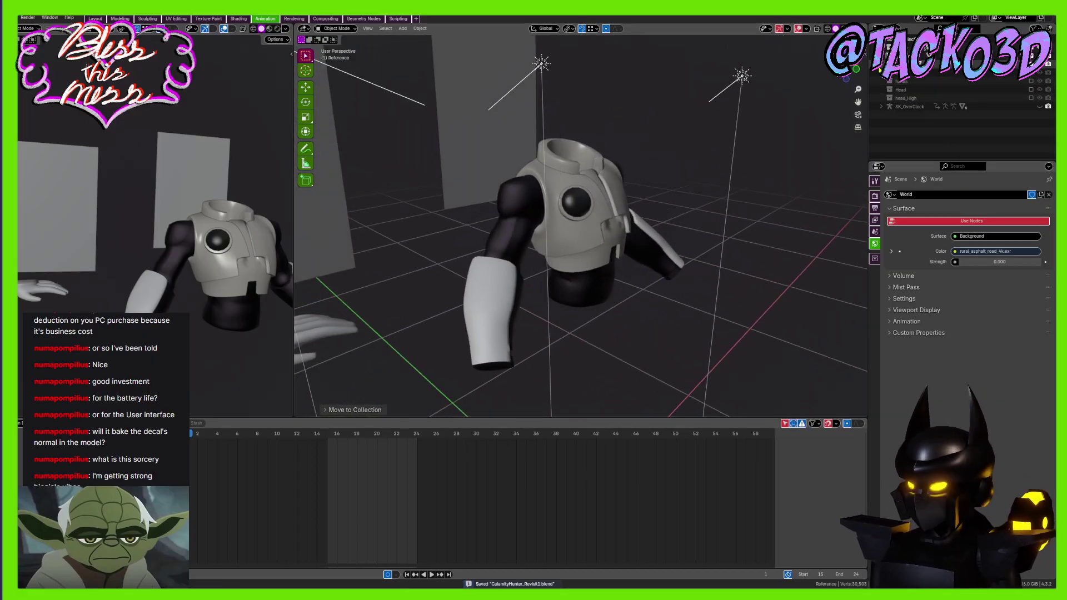
# Select all objects in the torso collection and duplicate them in place
pyautogui.click(913, 75)
pyautogui.keyDown('shift'); pyautogui.click(918, 140); pyautogui.keyUp('shift')
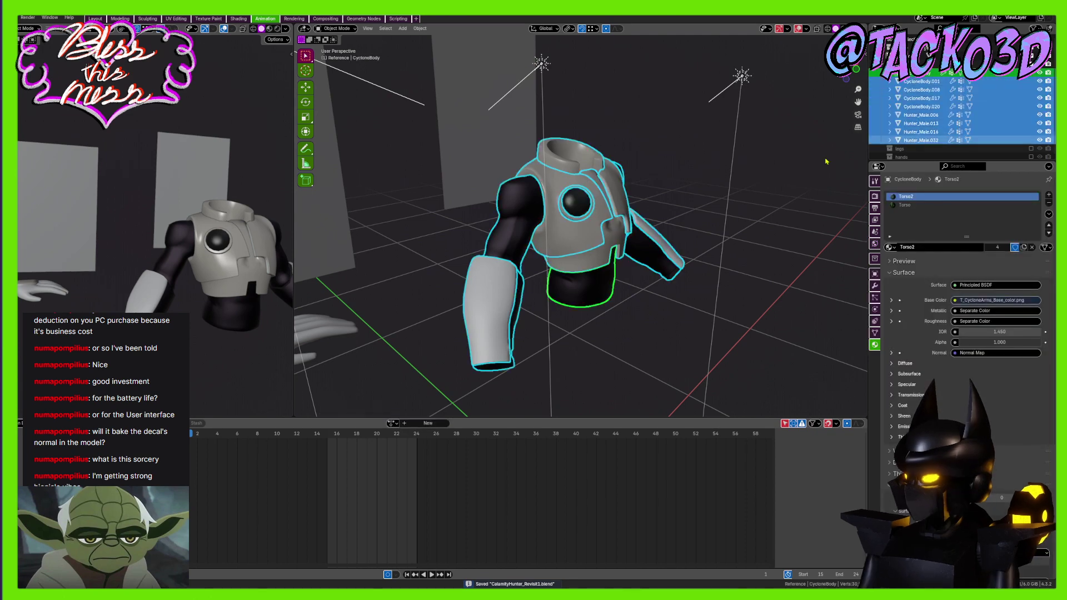
pyautogui.moveTo(684, 179); pyautogui.dragTo(662, 177, button='middle')
pyautogui.hotkey('shift', 'd')
pyautogui.rightClick(662, 178)
# Move the duplicated torso objects to a new collection named torso_high
pyautogui.press('m')
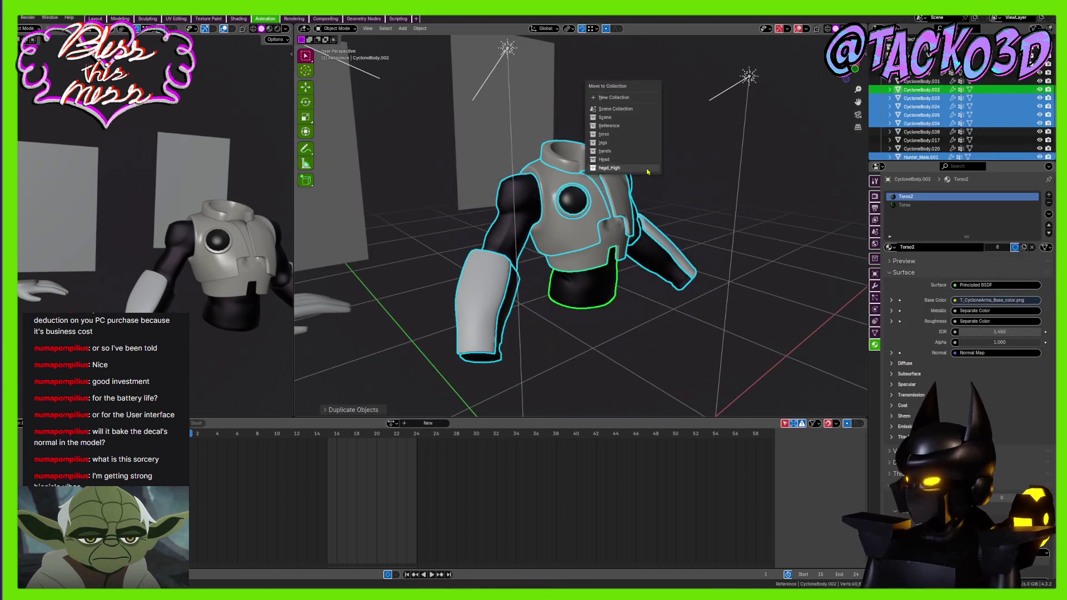
pyautogui.click(641, 103)
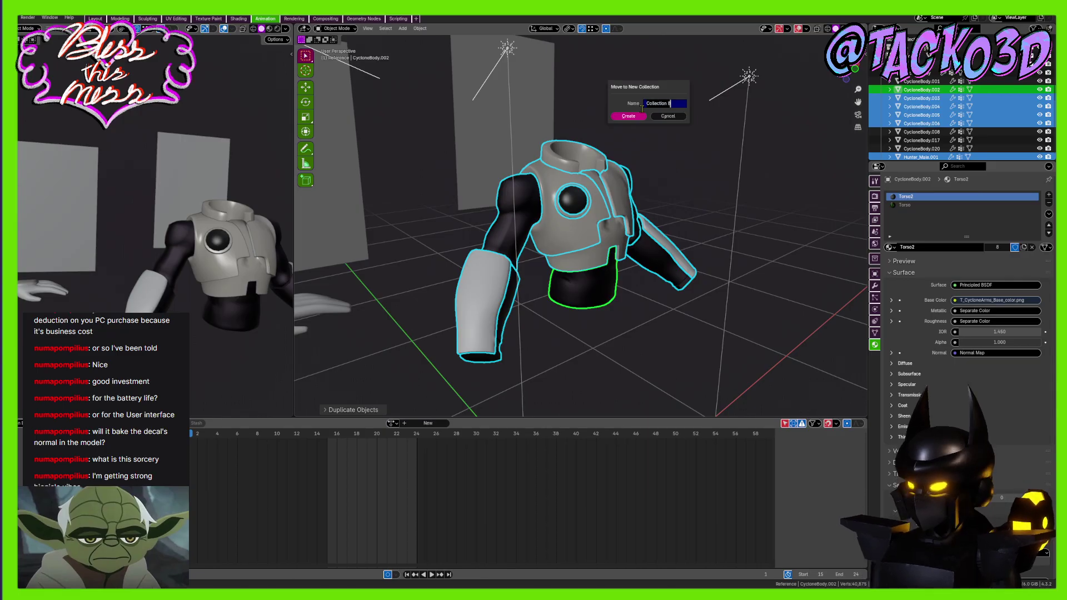
pyautogui.write('torso')
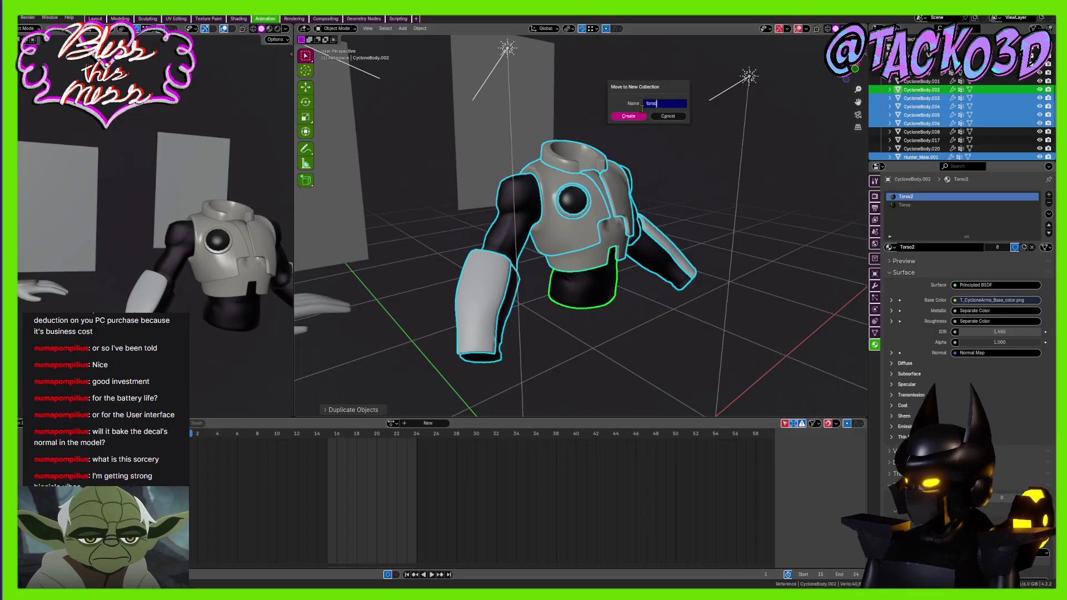
pyautogui.write('_')
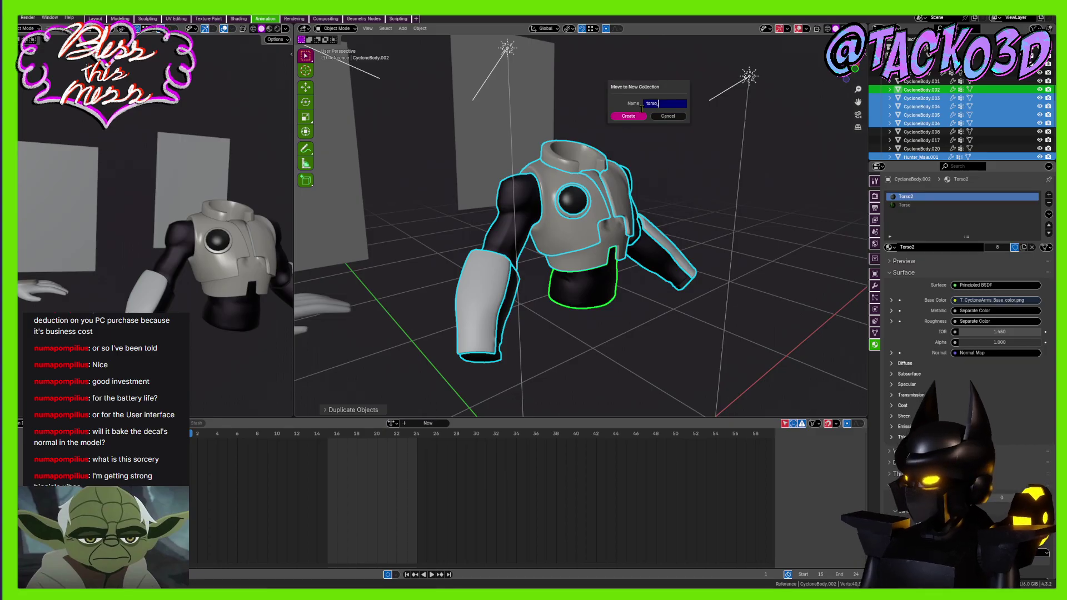
pyautogui.write('high')
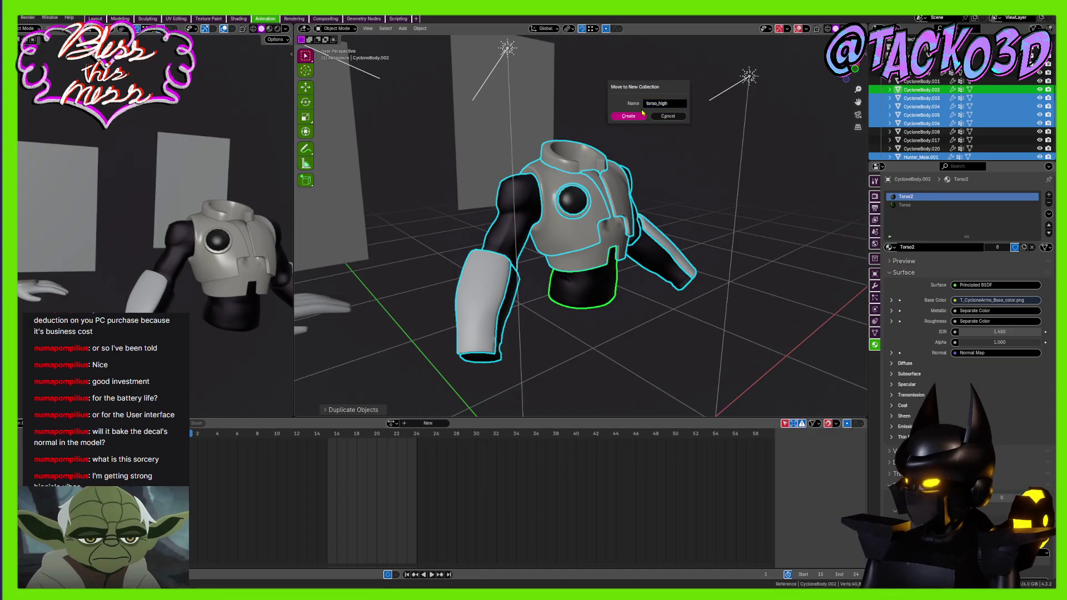
pyautogui.press('Return')
pyautogui.click(628, 116)
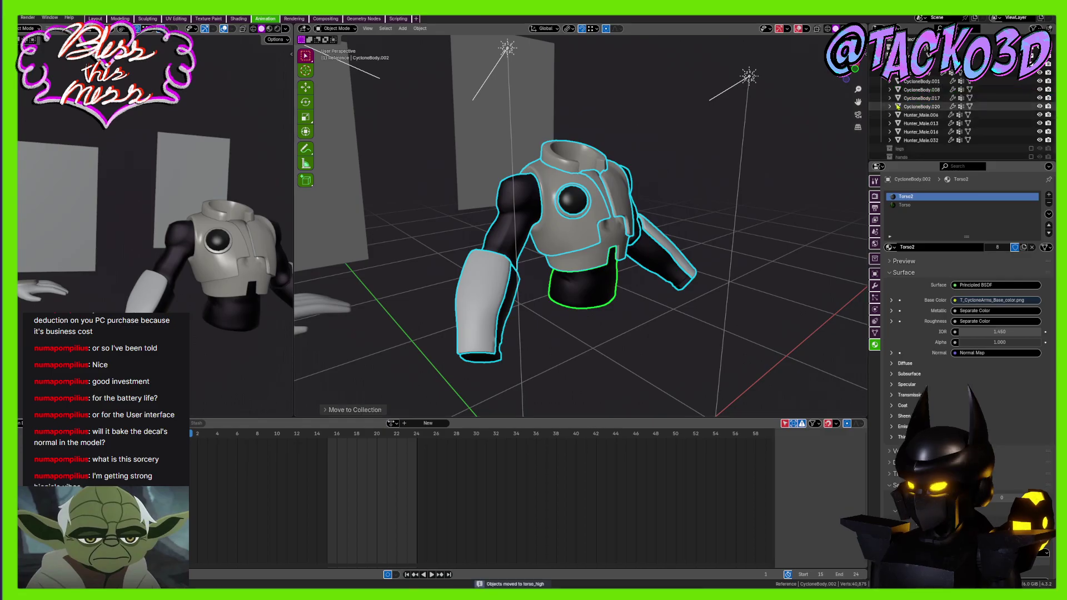
pyautogui.scroll(-5, 951, 118)
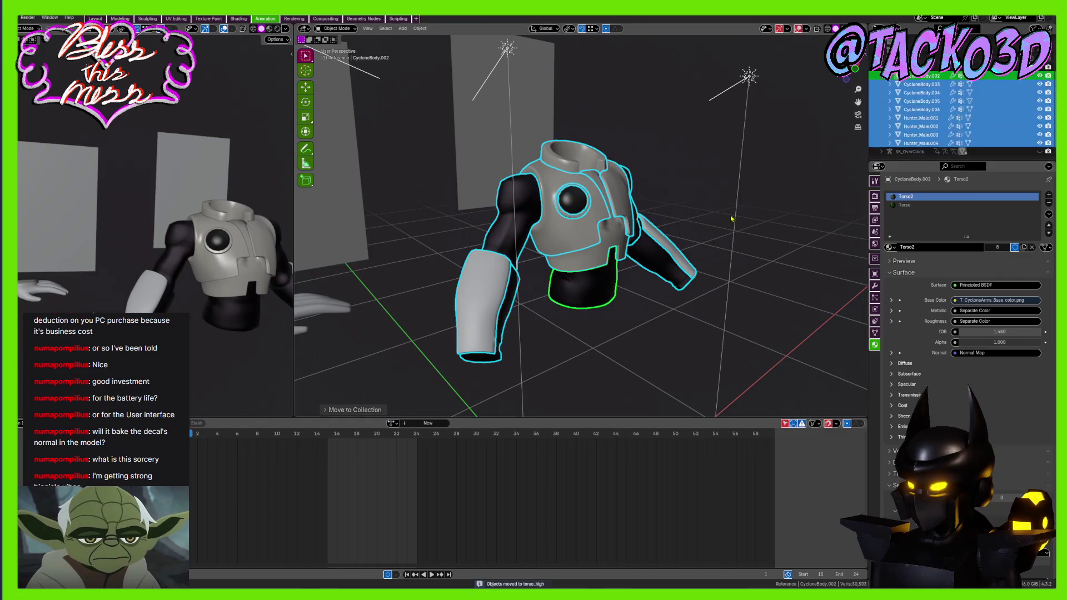
# Select the front torso plate and show its modifiers
pyautogui.moveTo(731, 218); pyautogui.dragTo(628, 195, button='middle')
pyautogui.scroll(4, 694, 229)
pyautogui.click(689, 233)
pyautogui.click(875, 287)
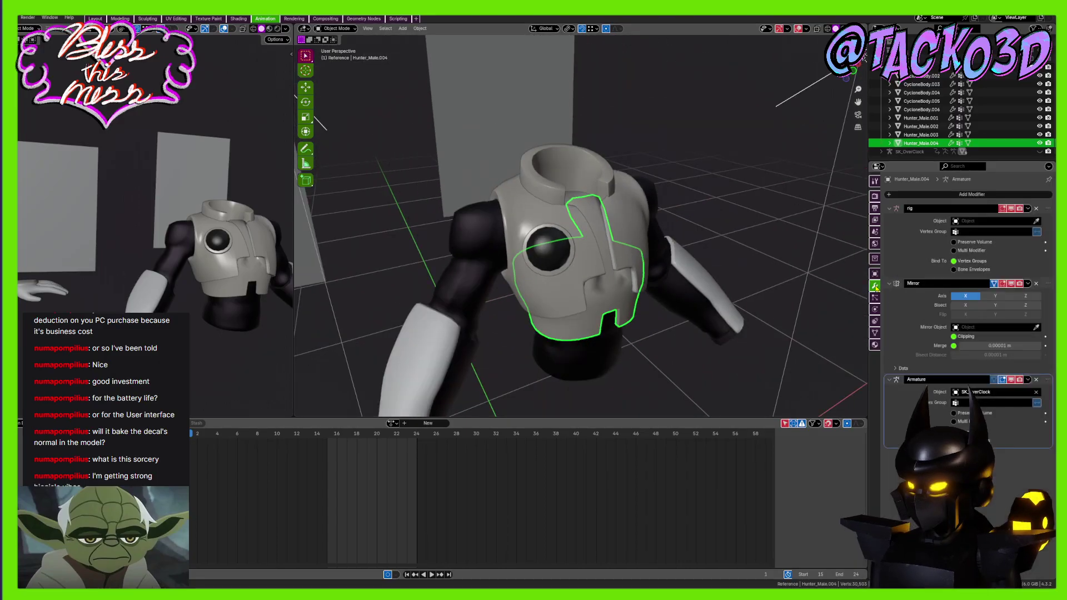
# Add a Subdivision Surface modifier to the round black dome on the chest
pyautogui.moveTo(684, 253); pyautogui.dragTo(595, 225, button='middle')
pyautogui.scroll(3, 533, 223)
pyautogui.moveTo(508, 219); pyautogui.dragTo(593, 314, button='middle')
pyautogui.click(529, 210)
pyautogui.scroll(3, 570, 207)
pyautogui.click(898, 195)
pyautogui.click(897, 195)
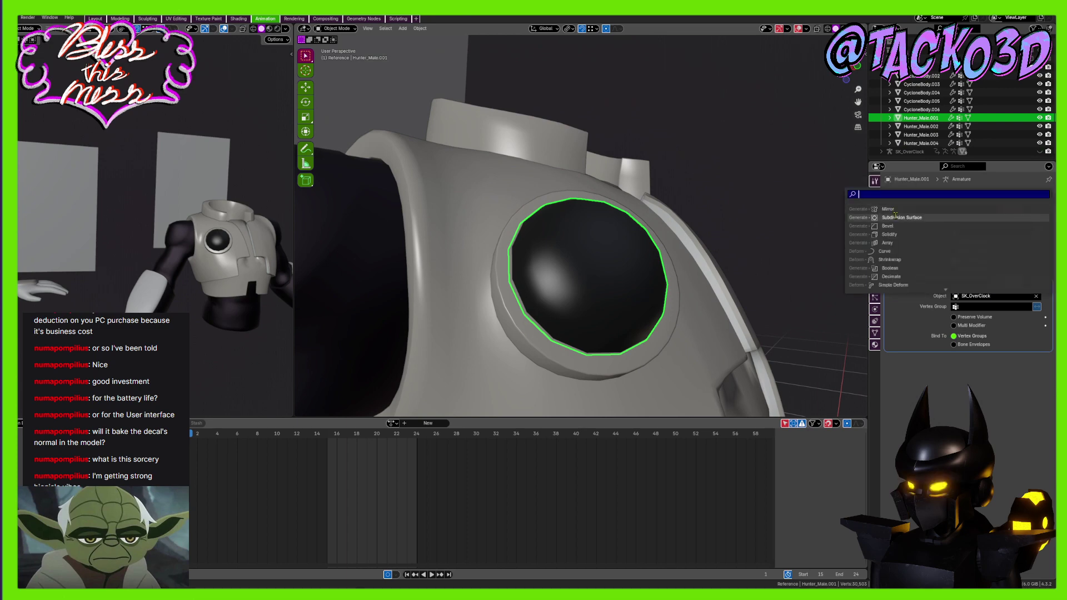
pyautogui.click(895, 217)
pyautogui.moveTo(789, 228); pyautogui.dragTo(806, 272, button='middle')
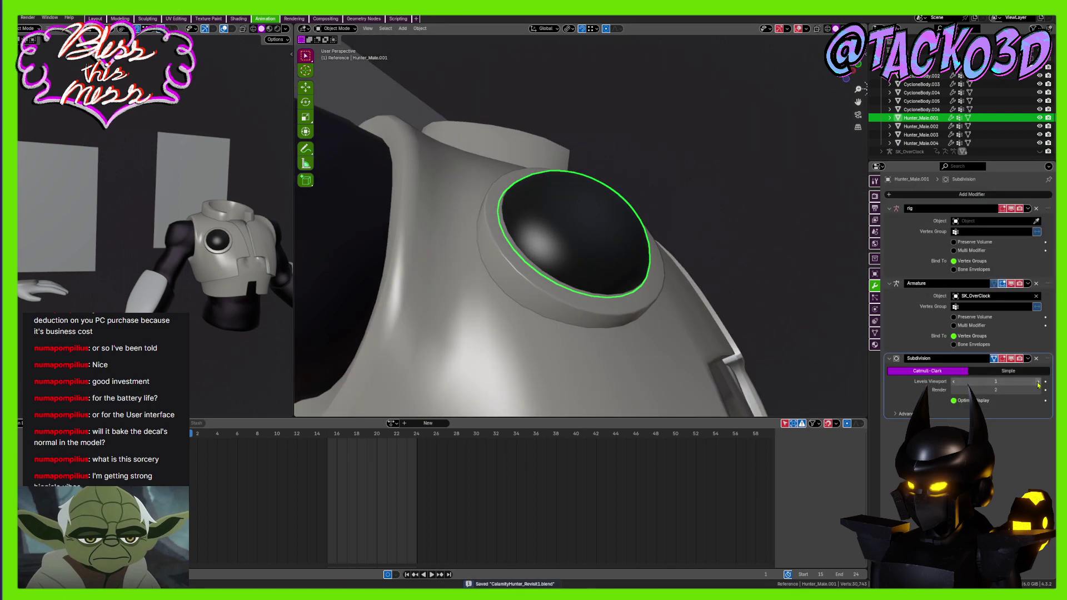
# Set the chest dome's viewport subdivision level to 2, check its mesh and save the file
pyautogui.moveTo(611, 139); pyautogui.dragTo(568, 258, button='middle')
pyautogui.press('Tab')
pyautogui.press('Tab')
pyautogui.scroll(-6, 568, 258)
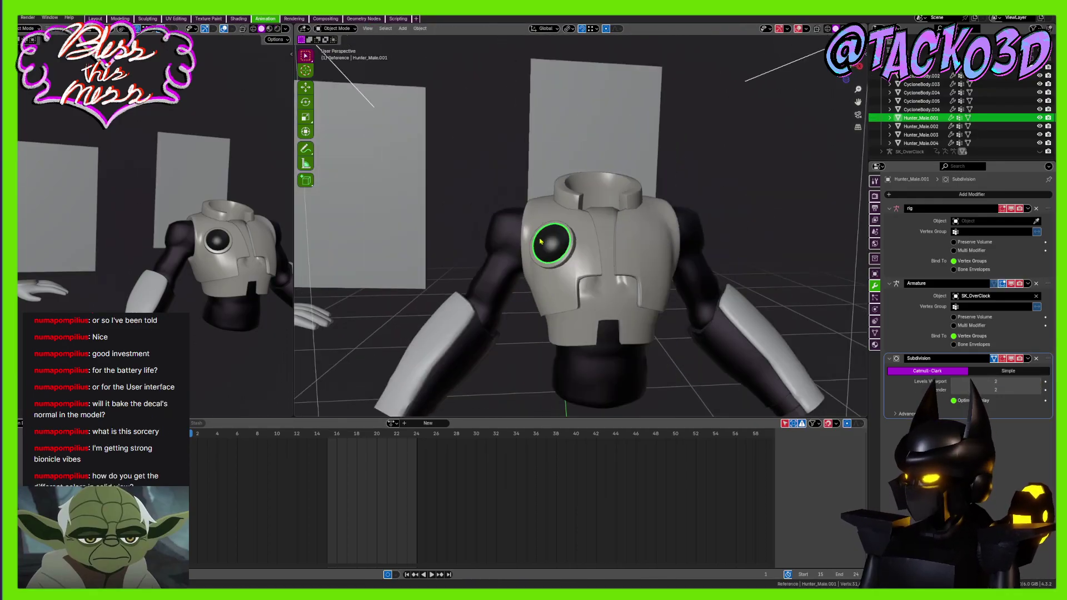
pyautogui.scroll(5, 568, 259)
pyautogui.moveTo(563, 276); pyautogui.dragTo(587, 259, button='middle')
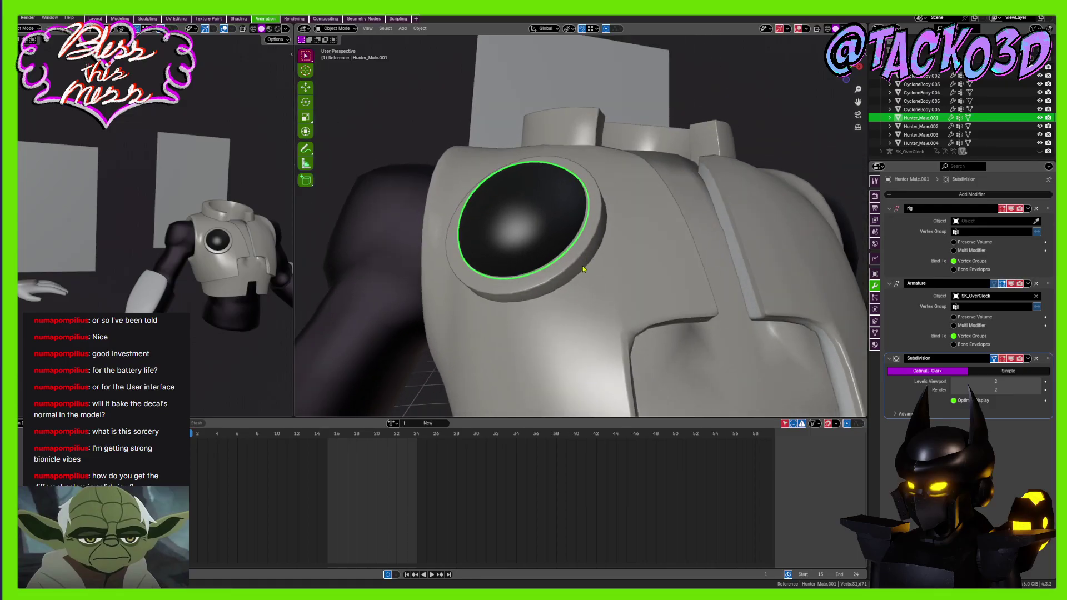
pyautogui.hotkey('ctrl', 's')
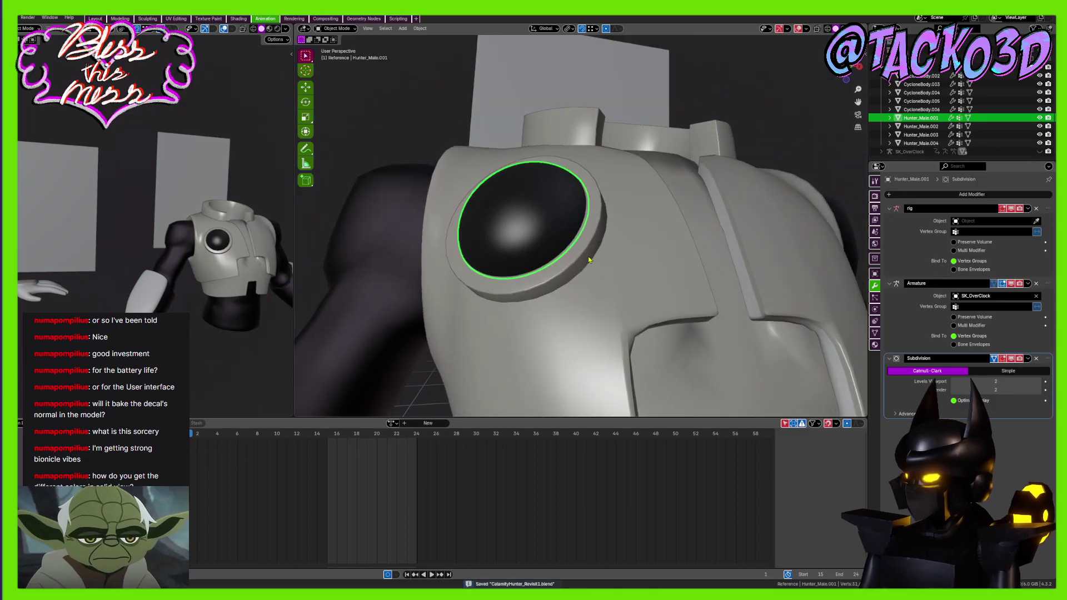
# Review the solid-view Material colour option and the Viewport Display settings of the waist piece's Torso2 material
pyautogui.scroll(-6, 587, 262)
pyautogui.moveTo(588, 263)
pyautogui.mouseDown(button='middle')
pyautogui.moveTo(598, 293)
pyautogui.moveTo(590, 282)
pyautogui.mouseUp(button='middle')
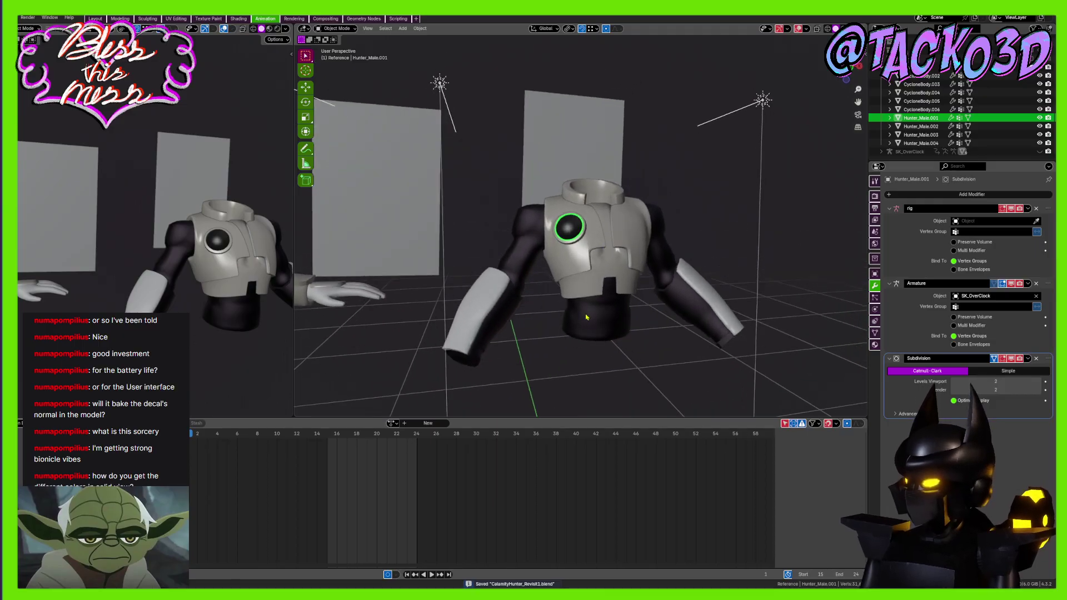
pyautogui.click(588, 317)
pyautogui.click(750, 208)
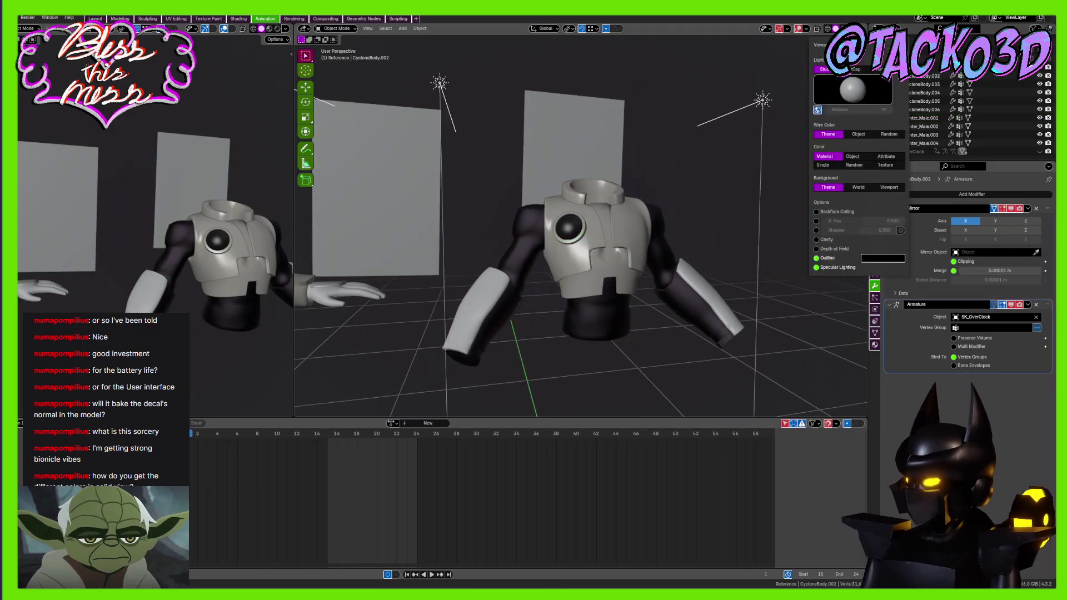
pyautogui.click(843, 29)
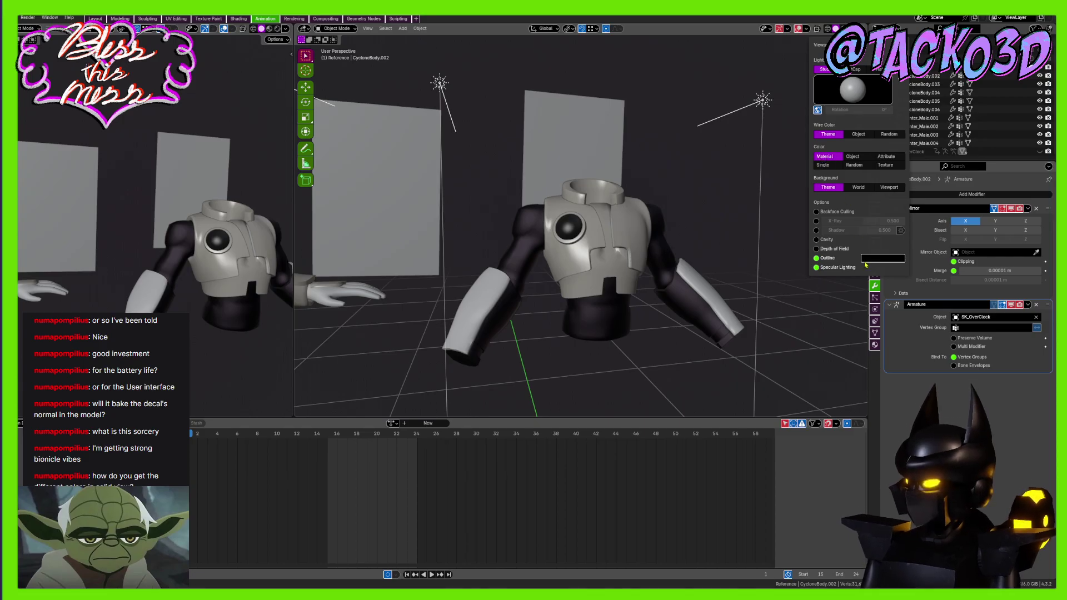
pyautogui.click(875, 345)
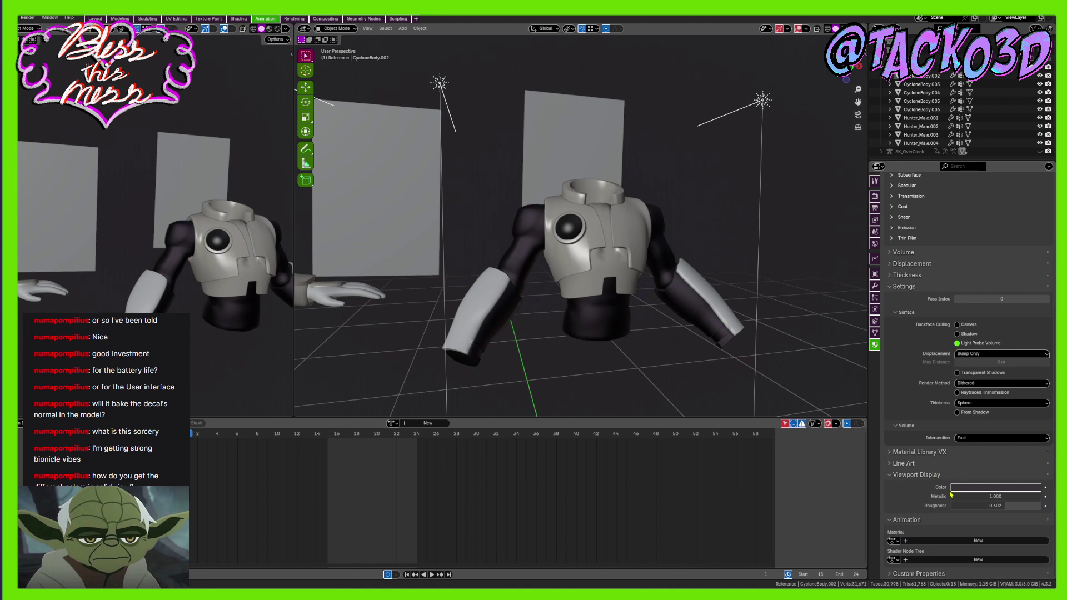
pyautogui.scroll(10, 950, 493)
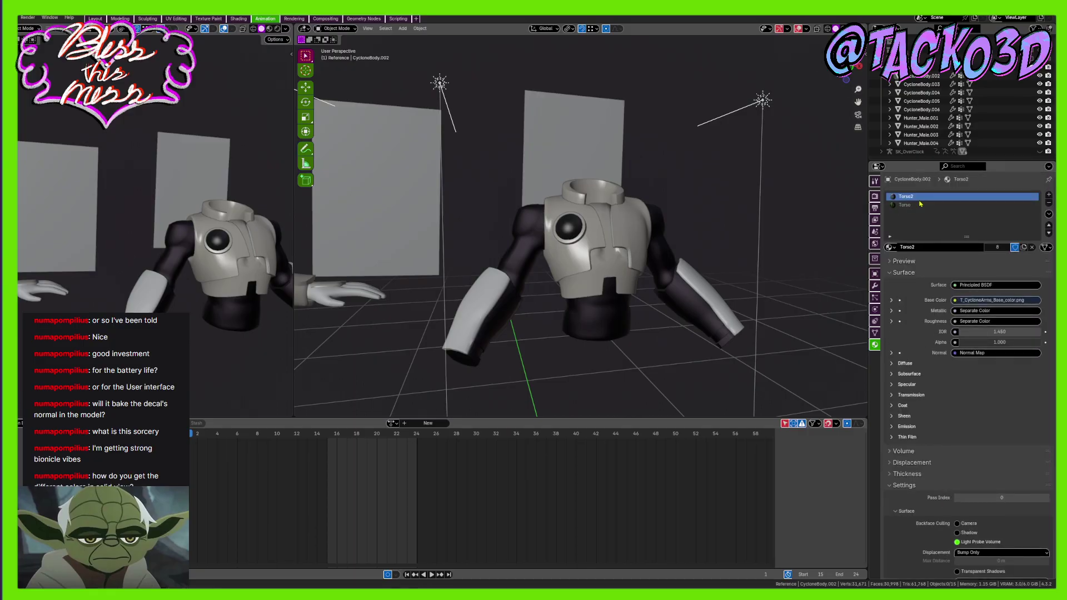
pyautogui.scroll(-9, 954, 425)
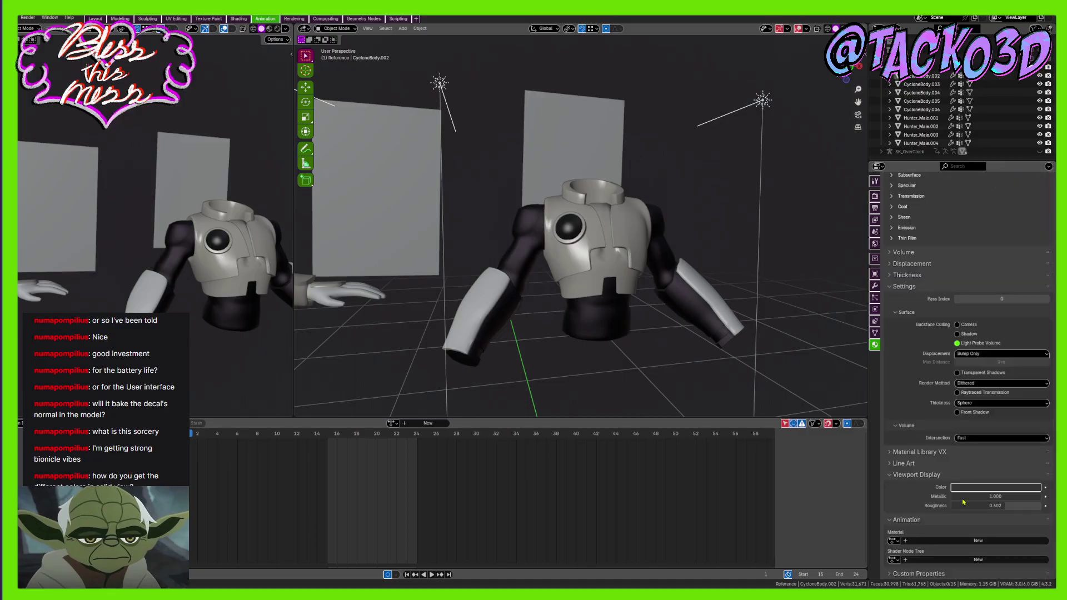
# Try a muted purple viewport display colour on the Torso2 material and undo it
pyautogui.click(992, 489)
pyautogui.moveTo(1028, 398); pyautogui.dragTo(994, 378)
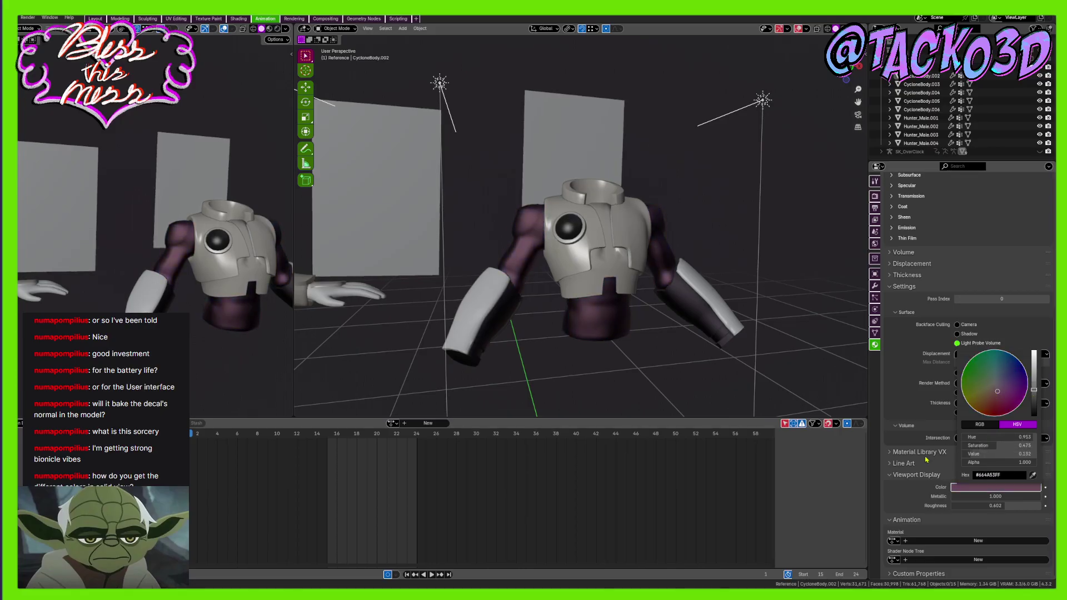
pyautogui.hotkey('ctrl', 'z')
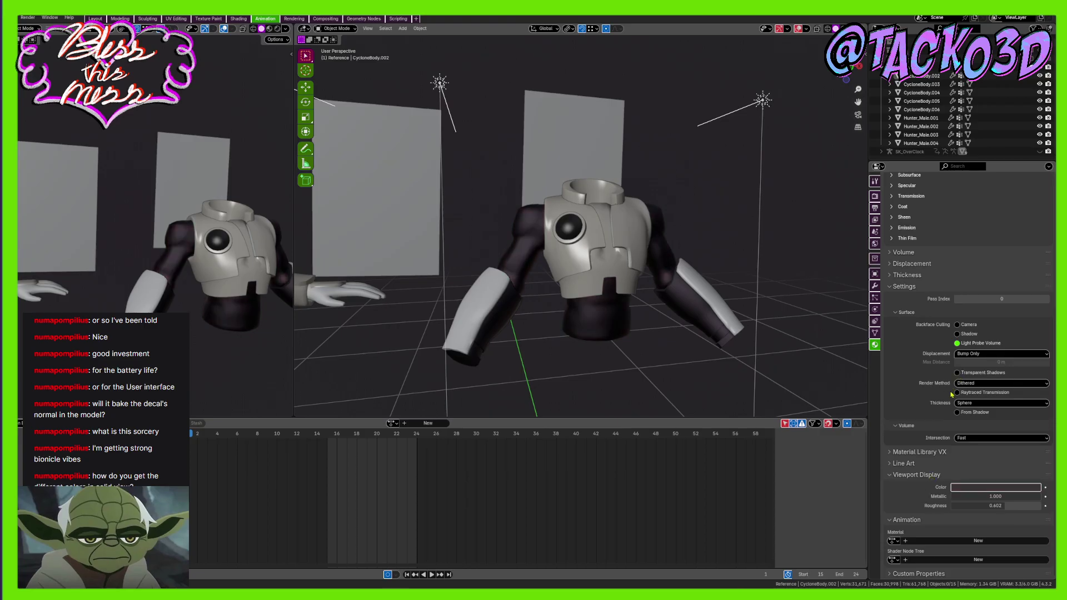
pyautogui.scroll(8, 951, 395)
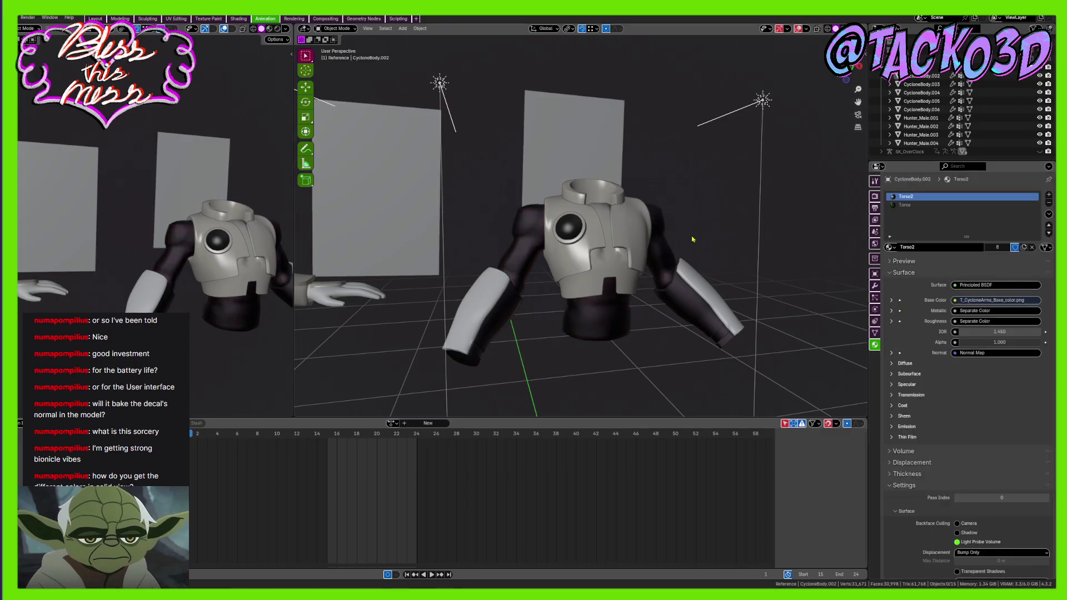
# Try a dark red base colour on the upper chest armour's edges material and undo it
pyautogui.click(624, 236)
pyautogui.scroll(6, 685, 257)
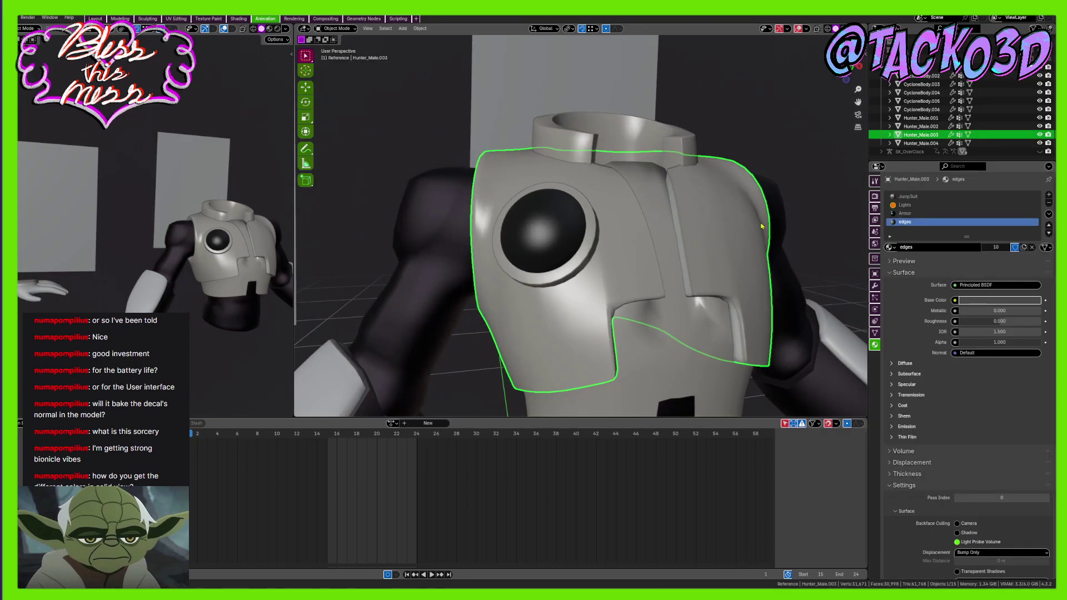
pyautogui.scroll(-2, 978, 376)
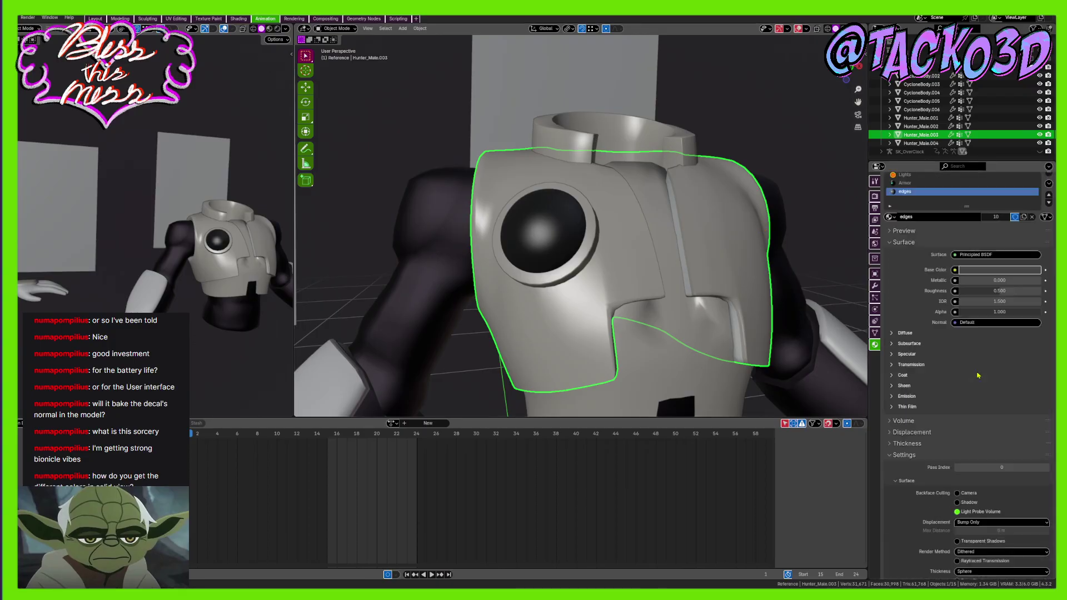
pyautogui.scroll(2, 977, 375)
pyautogui.click(980, 301)
pyautogui.moveTo(996, 207)
pyautogui.mouseDown()
pyautogui.moveTo(980, 213)
pyautogui.moveTo(995, 220)
pyautogui.moveTo(1035, 204)
pyautogui.mouseUp()
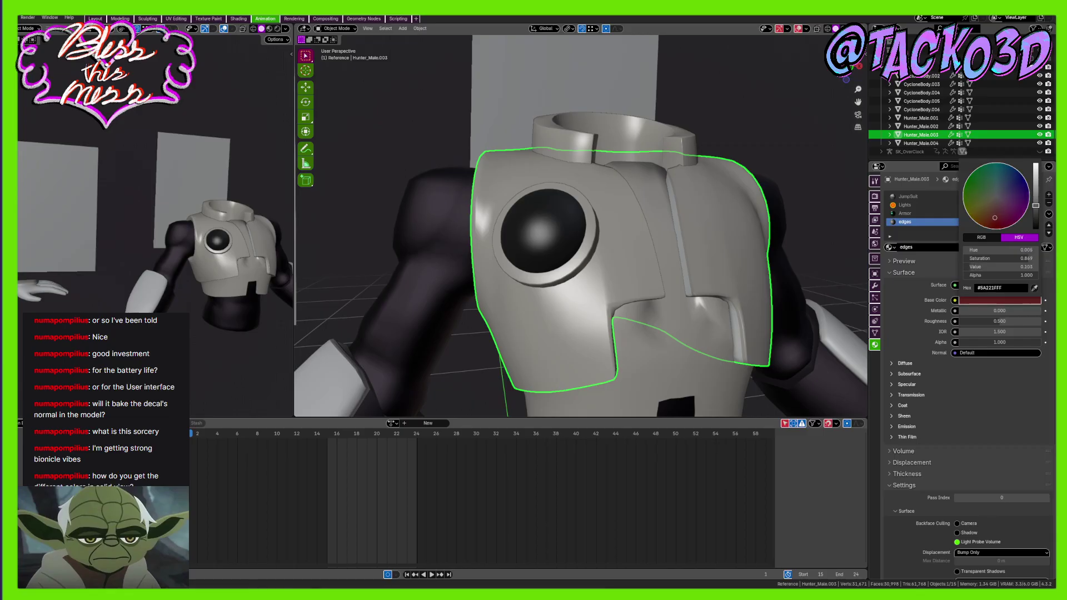
pyautogui.hotkey('ctrl', 'z')
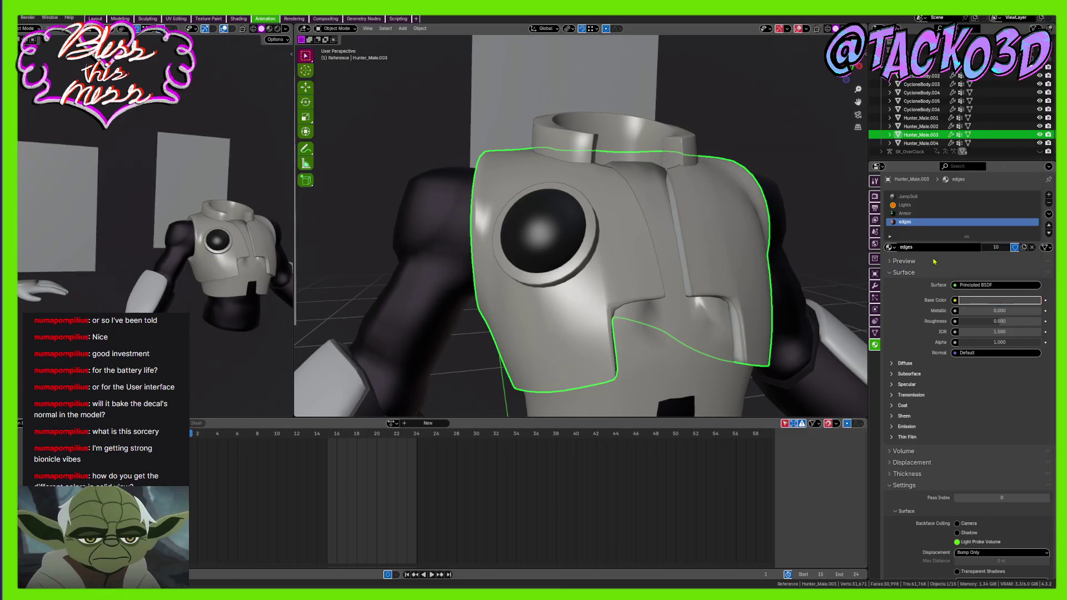
# Save the file
pyautogui.scroll(-6, 675, 255)
pyautogui.moveTo(675, 255)
pyautogui.mouseDown(button='middle')
pyautogui.moveTo(626, 262)
pyautogui.moveTo(660, 263)
pyautogui.mouseUp(button='middle')
pyautogui.hotkey('ctrl', 's')
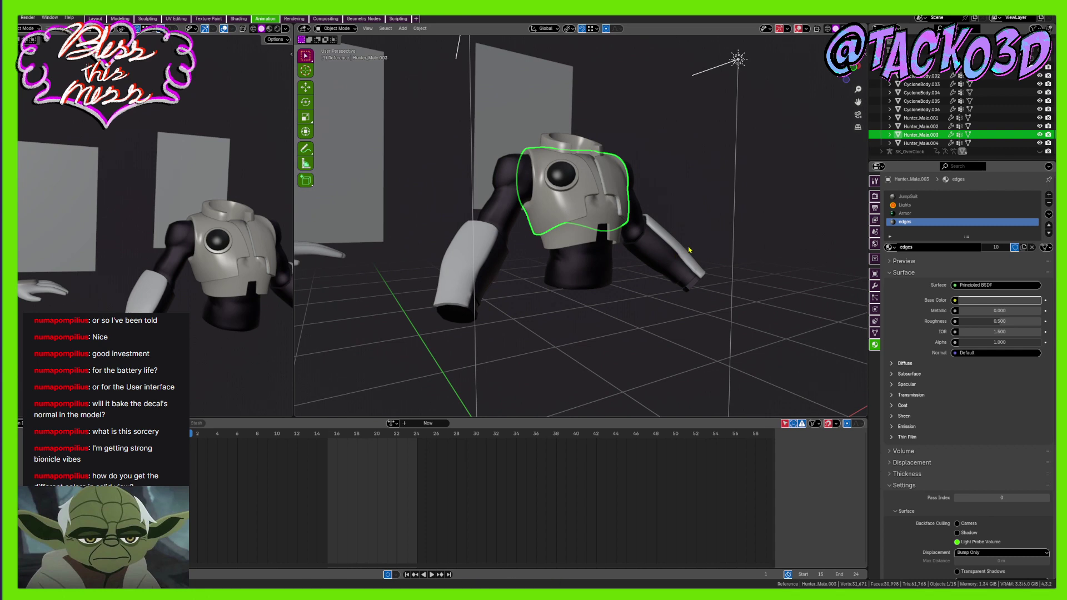
# Try a green viewport display colour on the upper chest armour's edges material and undo it
pyautogui.moveTo(604, 260); pyautogui.dragTo(604, 264, button='middle')
pyautogui.scroll(-2, 747, 291)
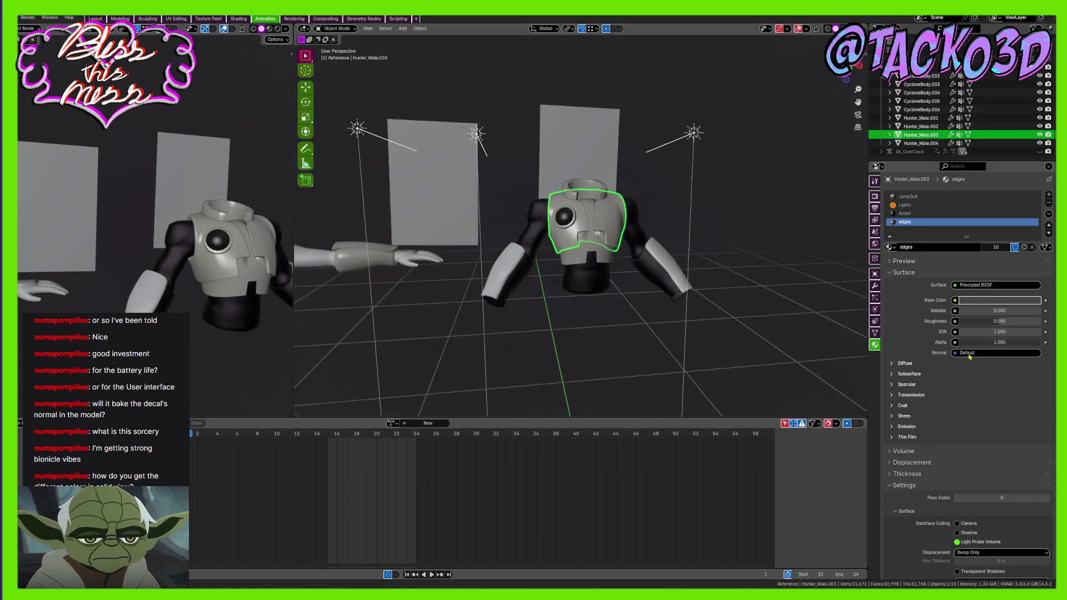
pyautogui.scroll(-8, 972, 361)
pyautogui.scroll(5, 654, 405)
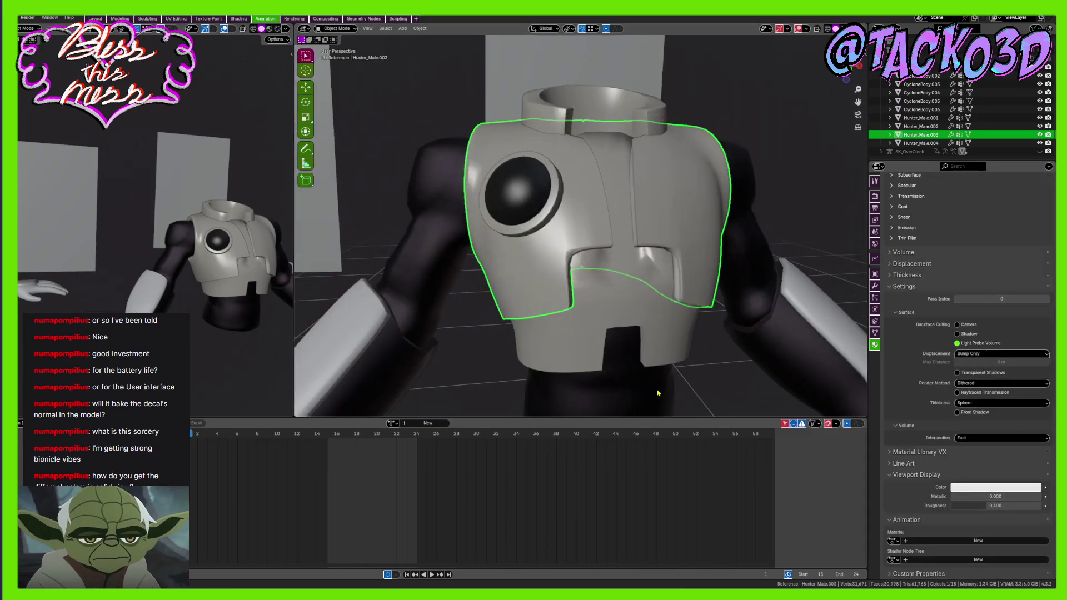
pyautogui.keyDown('shift'); pyautogui.moveTo(722, 354); pyautogui.dragTo(726, 323, button='middle'); pyautogui.keyUp('shift')
pyautogui.click(980, 489)
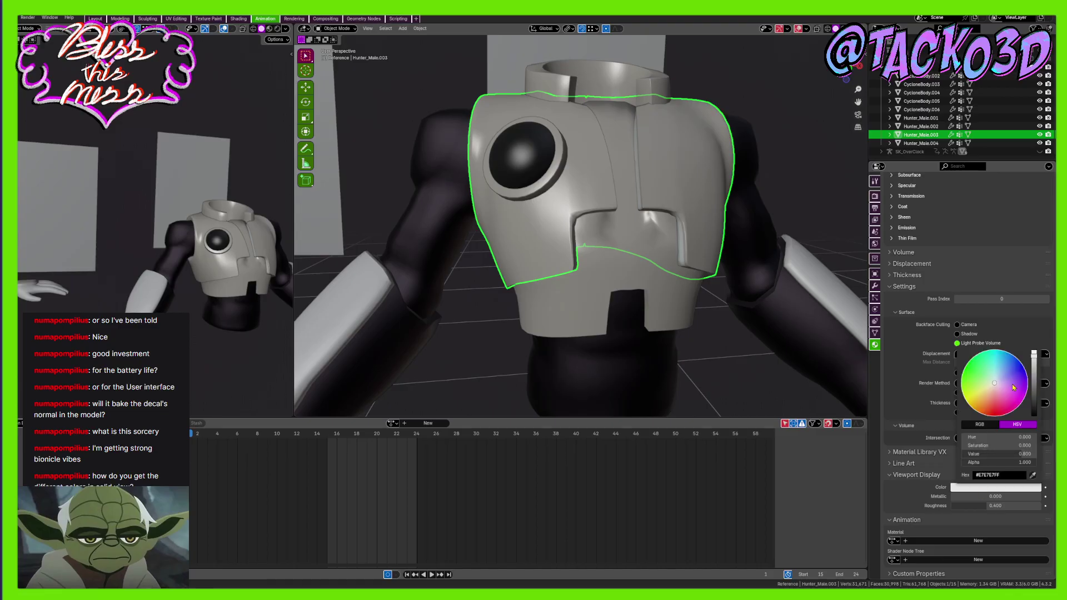
pyautogui.moveTo(985, 375)
pyautogui.mouseDown()
pyautogui.moveTo(972, 373)
pyautogui.moveTo(1034, 394)
pyautogui.moveTo(1034, 377)
pyautogui.mouseUp()
pyautogui.moveTo(665, 294); pyautogui.dragTo(715, 309, button='middle')
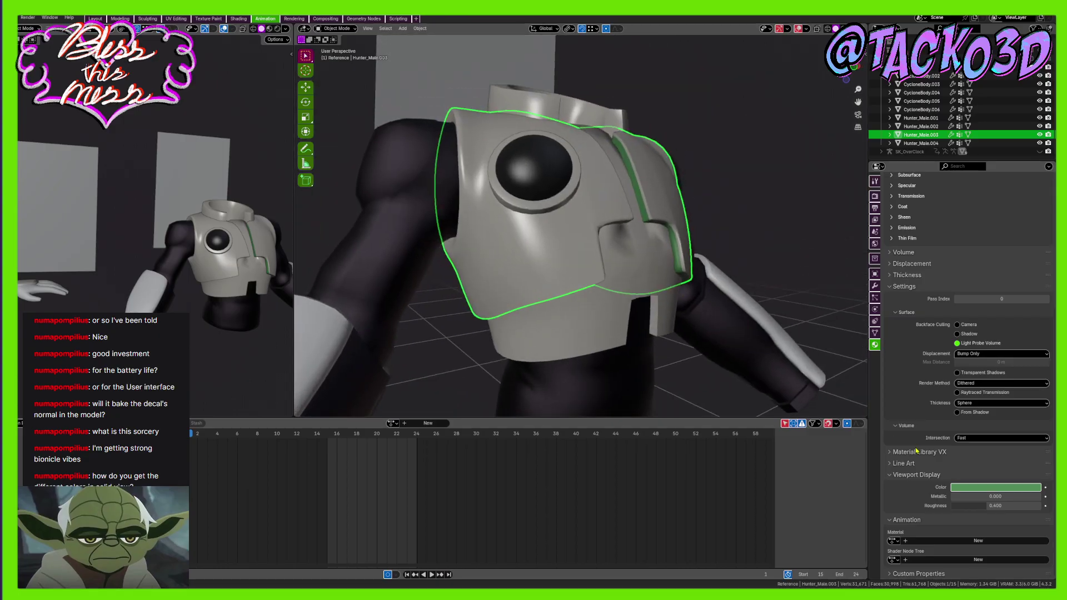
pyautogui.hotkey('ctrl', 'z')
pyautogui.hotkey('ctrl', 'z')
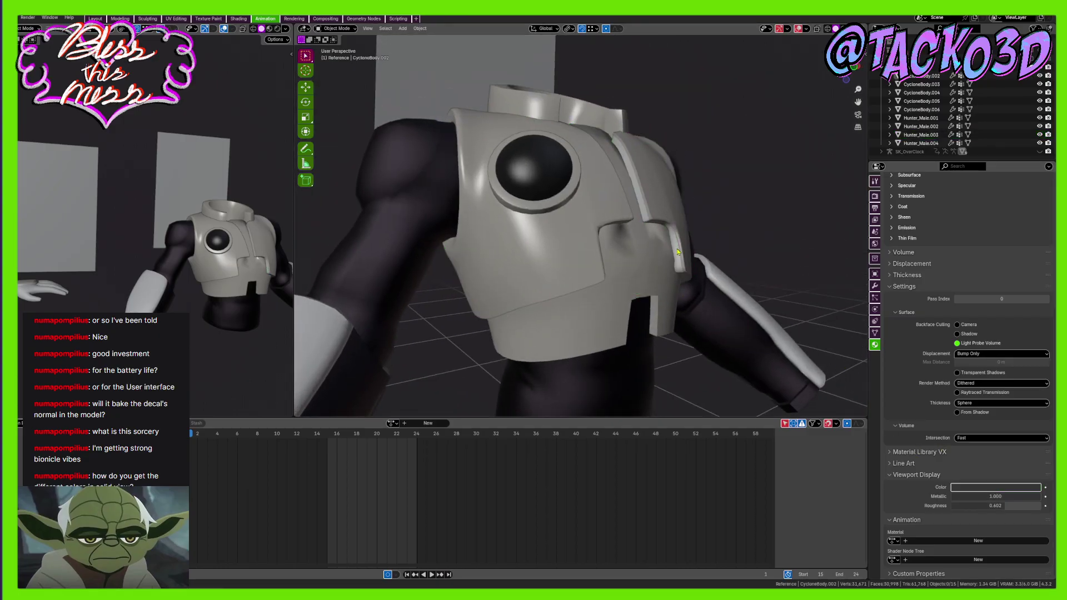
# Save the file with the original material colours in place
pyautogui.moveTo(678, 252); pyautogui.dragTo(662, 238, button='middle')
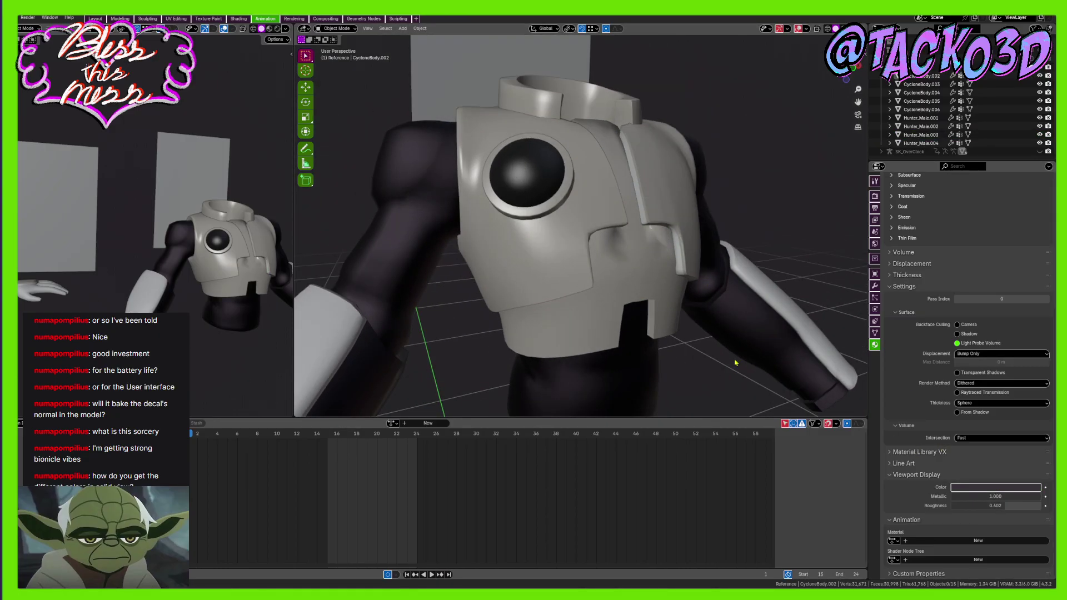
pyautogui.scroll(-3, 712, 349)
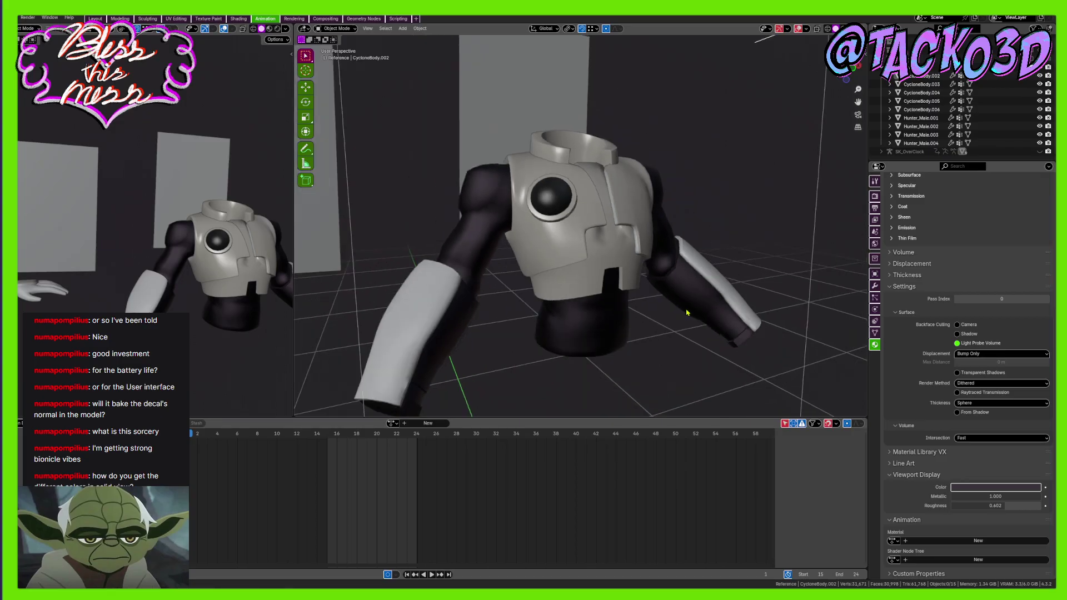
pyautogui.hotkey('ctrl', 's')
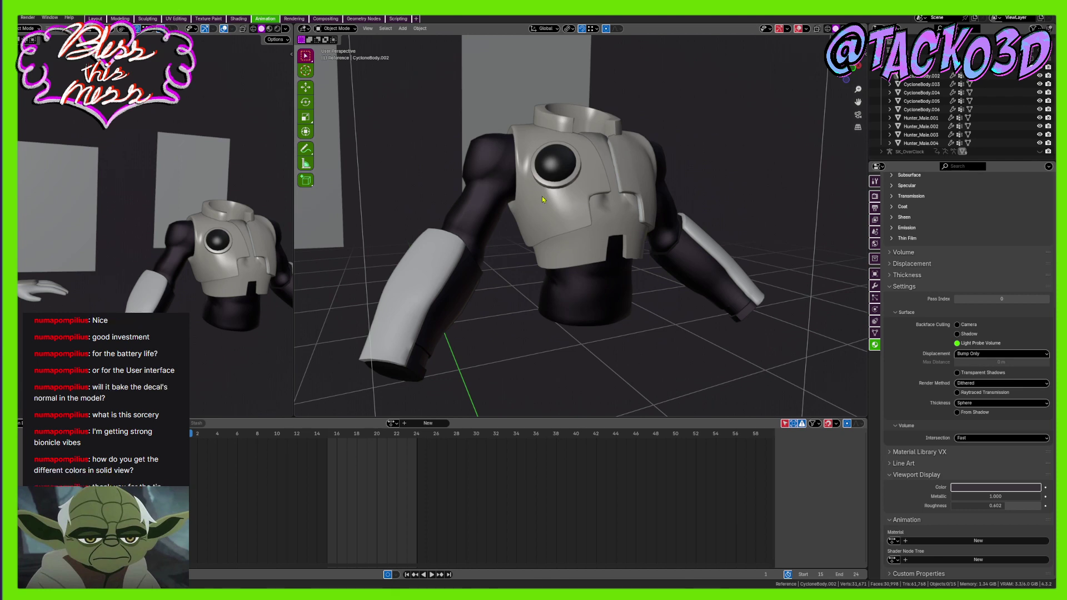
# Adjust the Torso2 material's viewport display metallic and roughness to give the arms and waist a matte look
pyautogui.moveTo(543, 199); pyautogui.dragTo(581, 178, button='middle')
pyautogui.moveTo(1040, 496)
pyautogui.mouseDown()
pyautogui.moveTo(951, 496)
pyautogui.moveTo(951, 506)
pyautogui.moveTo(1032, 505)
pyautogui.mouseUp()
pyautogui.moveTo(674, 263); pyautogui.dragTo(638, 241, button='middle')
# Set the viewport display roughness of the front torso plate's Armor material to 0.891 and save the file
pyautogui.scroll(-1, 653, 217)
pyautogui.click(616, 235)
pyautogui.scroll(1, 619, 239)
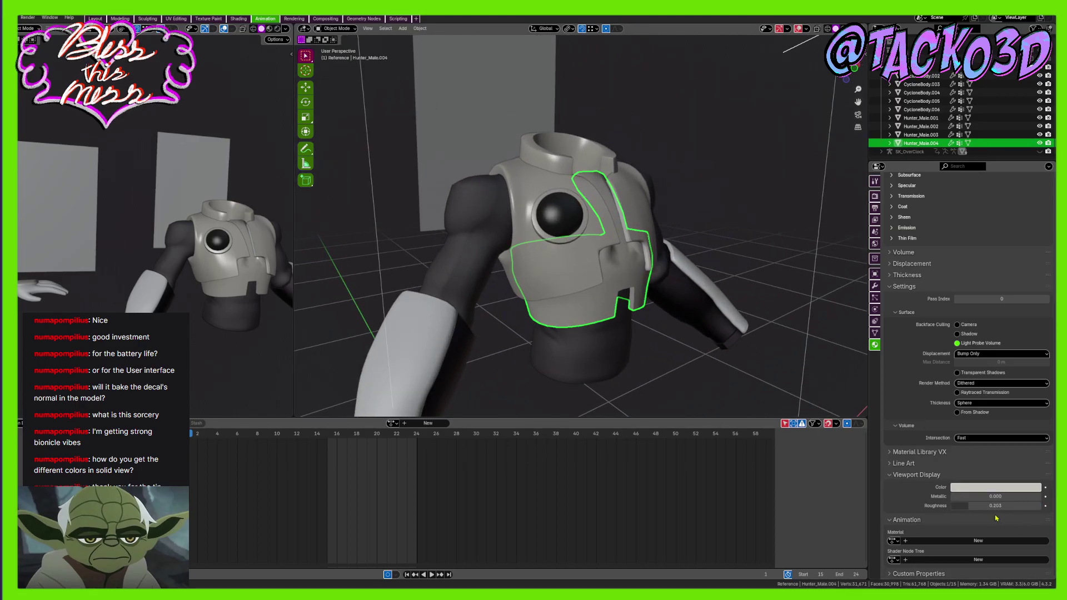
pyautogui.moveTo(995, 506); pyautogui.dragTo(1034, 506)
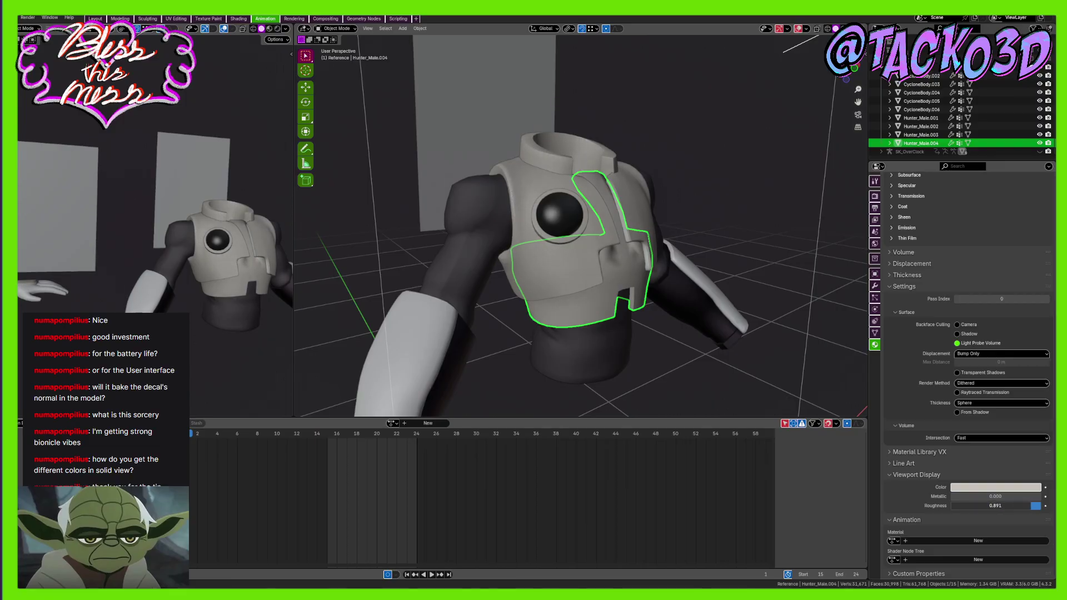
pyautogui.moveTo(723, 295); pyautogui.dragTo(691, 273, button='middle')
pyautogui.scroll(-2, 693, 248)
pyautogui.click(724, 241)
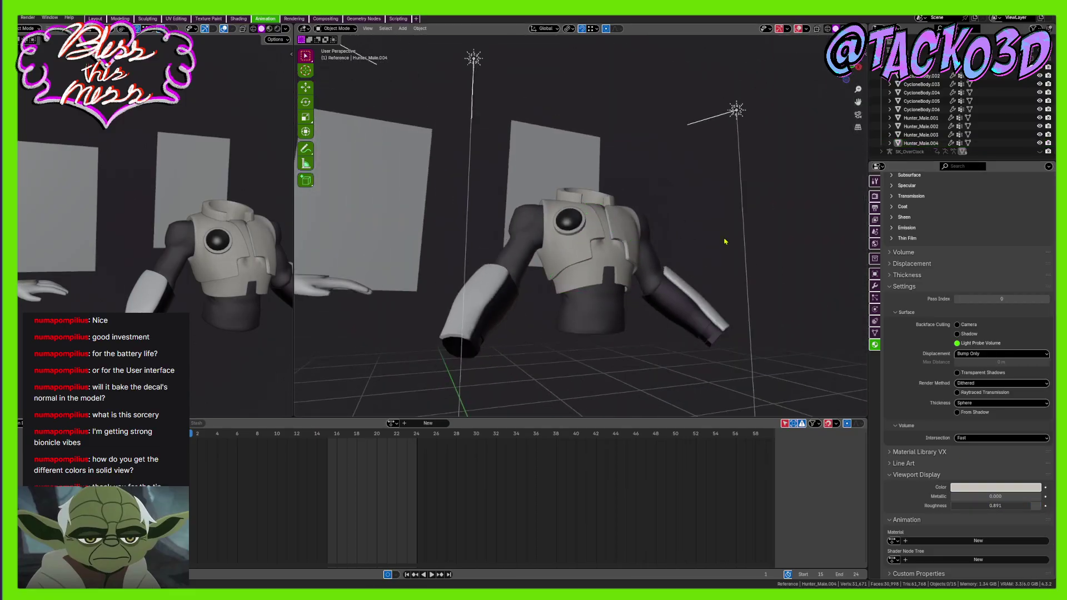
pyautogui.moveTo(724, 242); pyautogui.dragTo(624, 261, button='middle')
pyautogui.hotkey('ctrl', 's')
pyautogui.scroll(5, 624, 261)
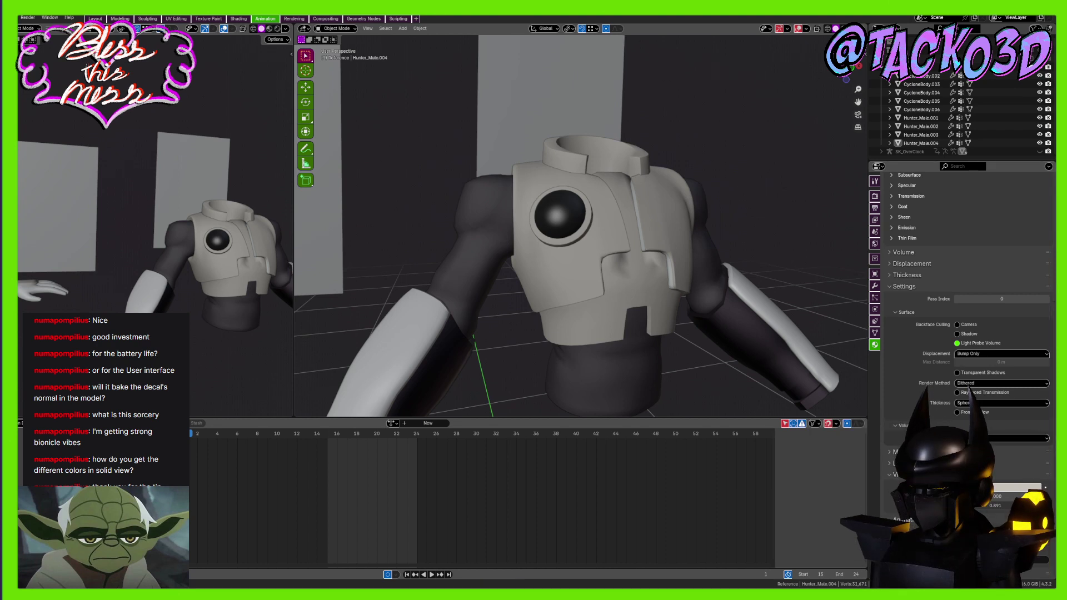
pyautogui.scroll(8, 966, 367)
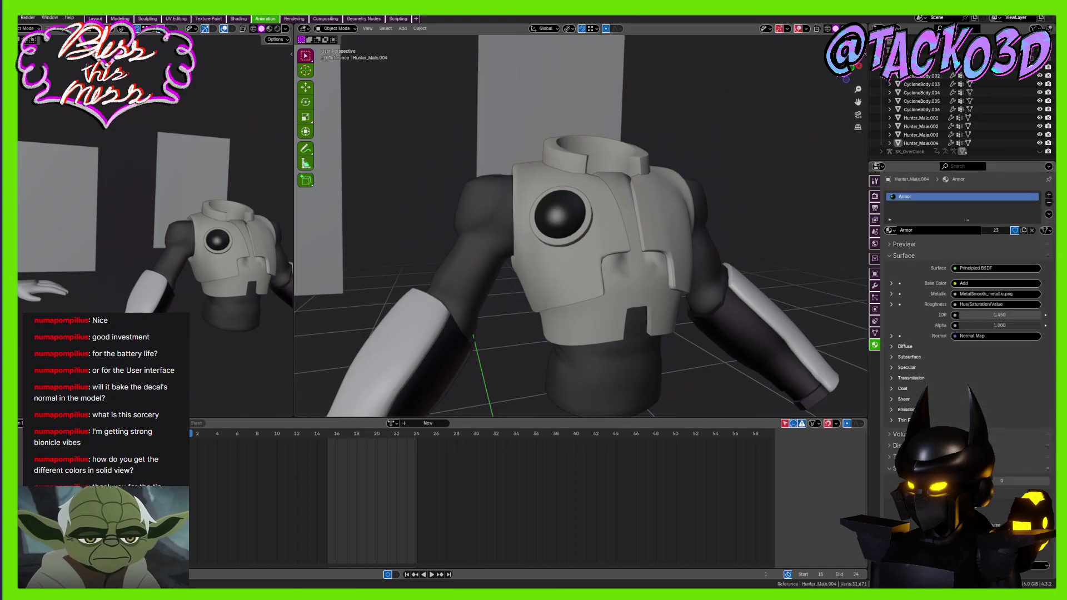
pyautogui.scroll(-4, 668, 240)
pyautogui.moveTo(624, 257); pyautogui.dragTo(591, 255, button='middle')
pyautogui.scroll(4, 604, 252)
pyautogui.click(567, 240)
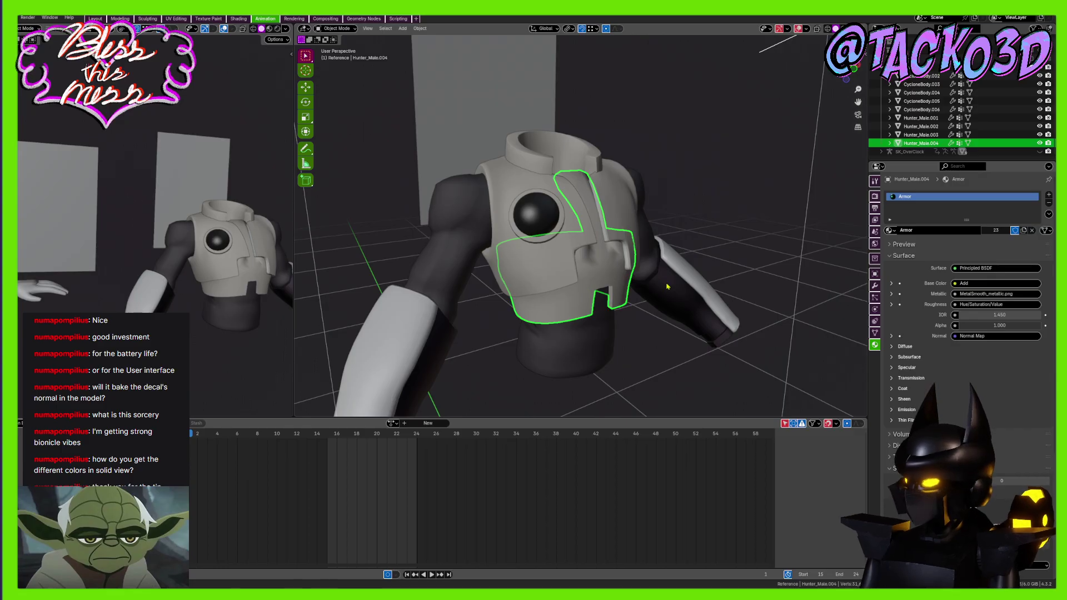
# Add a Subdivision modifier with 2 viewport levels to the round ring on the chest and save the file
pyautogui.scroll(4, 611, 252)
pyautogui.click(541, 225)
pyautogui.keyDown('shift'); pyautogui.moveTo(583, 191); pyautogui.dragTo(723, 249, button='middle'); pyautogui.keyUp('shift')
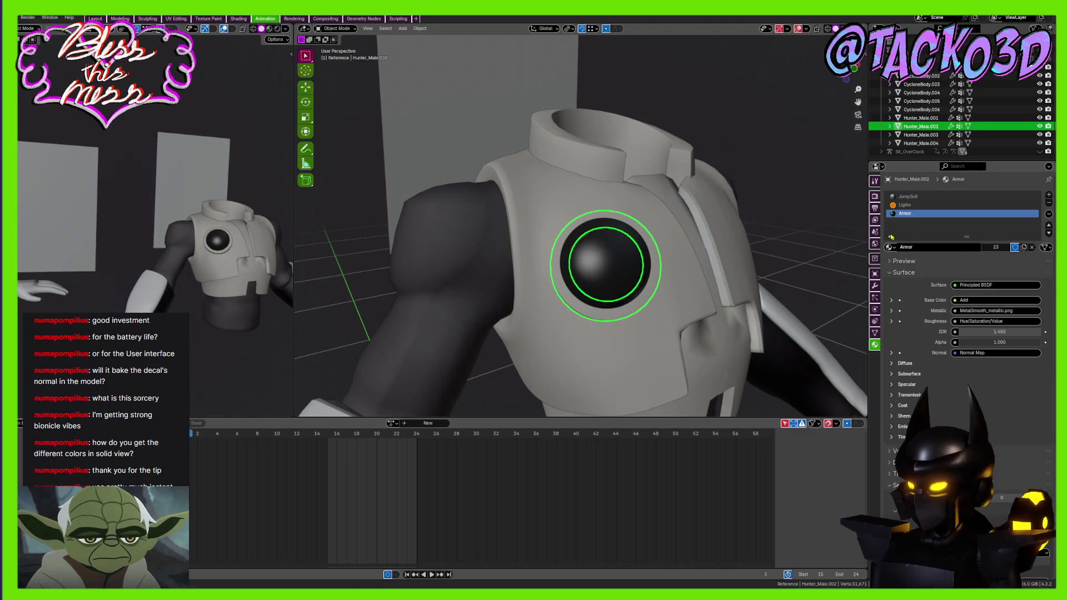
pyautogui.click(875, 284)
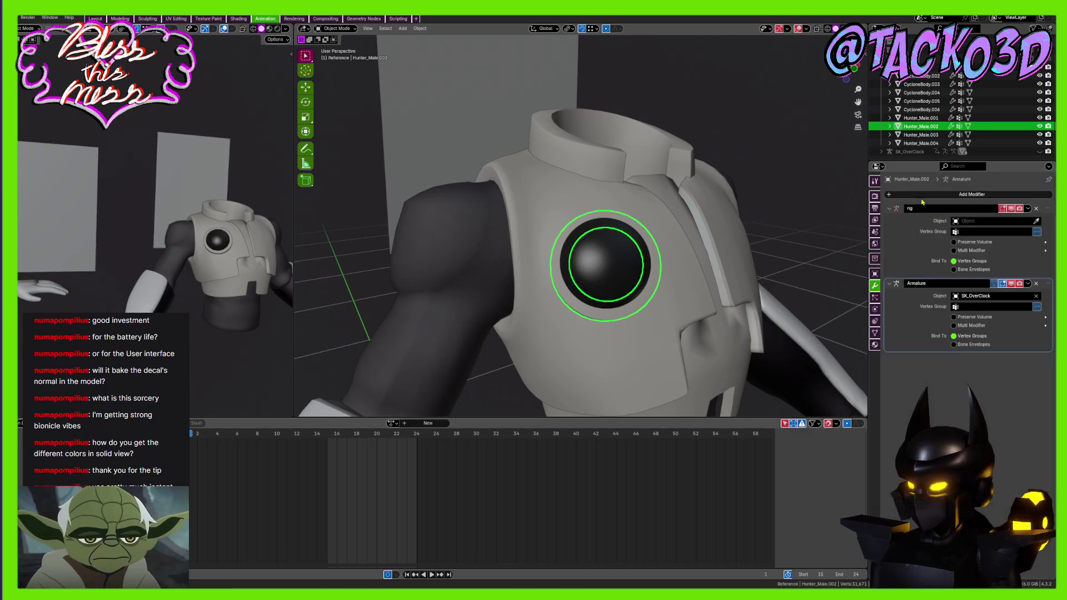
pyautogui.click(971, 194)
pyautogui.click(973, 369)
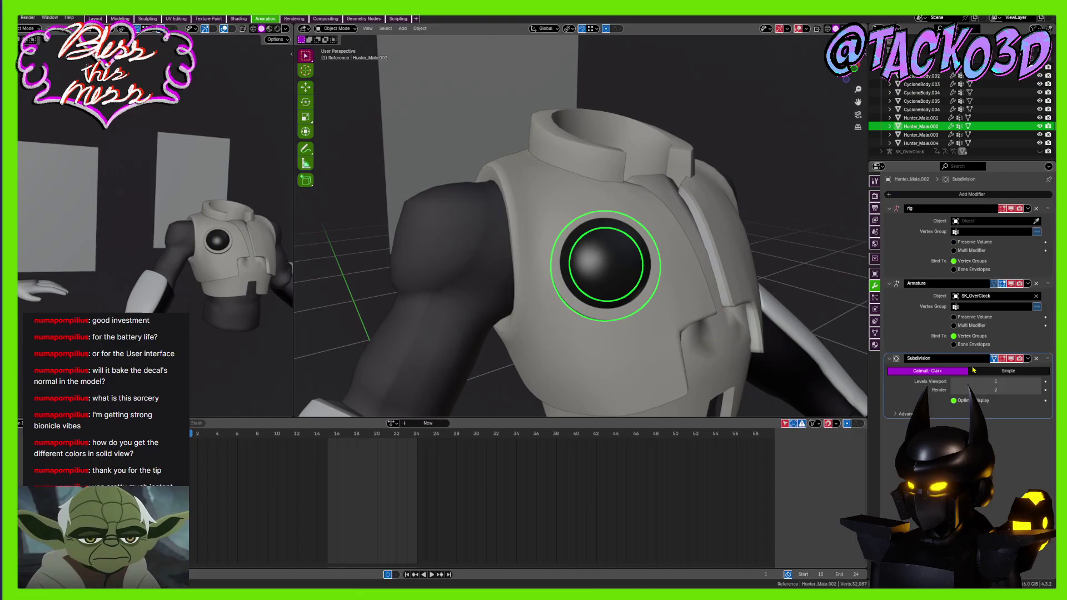
pyautogui.click(1038, 382)
pyautogui.moveTo(692, 288); pyautogui.dragTo(671, 244, button='middle')
pyautogui.hotkey('ctrl', 's')
# Add a loop cut around the middle of the chest ring's flat front face
pyautogui.moveTo(655, 209); pyautogui.dragTo(681, 249, button='middle')
pyautogui.scroll(1, 629, 242)
pyautogui.scroll(-2, 629, 242)
pyautogui.scroll(3, 608, 273)
pyautogui.press('Tab')
pyautogui.scroll(2, 696, 246)
pyautogui.scroll(1, 681, 248)
pyautogui.scroll(-2, 681, 249)
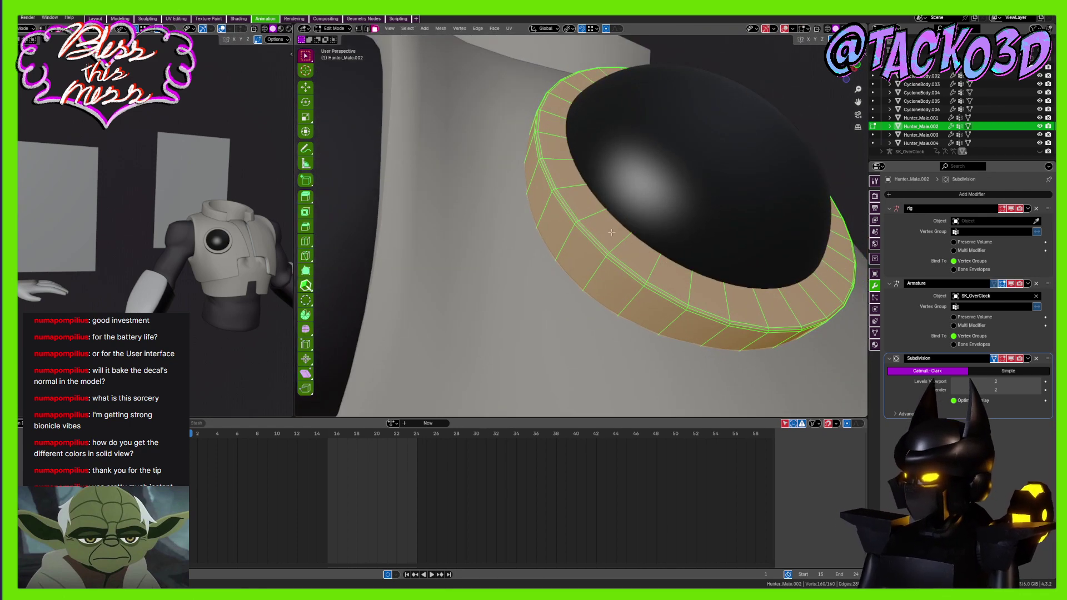
pyautogui.press('2')
pyautogui.click(305, 241)
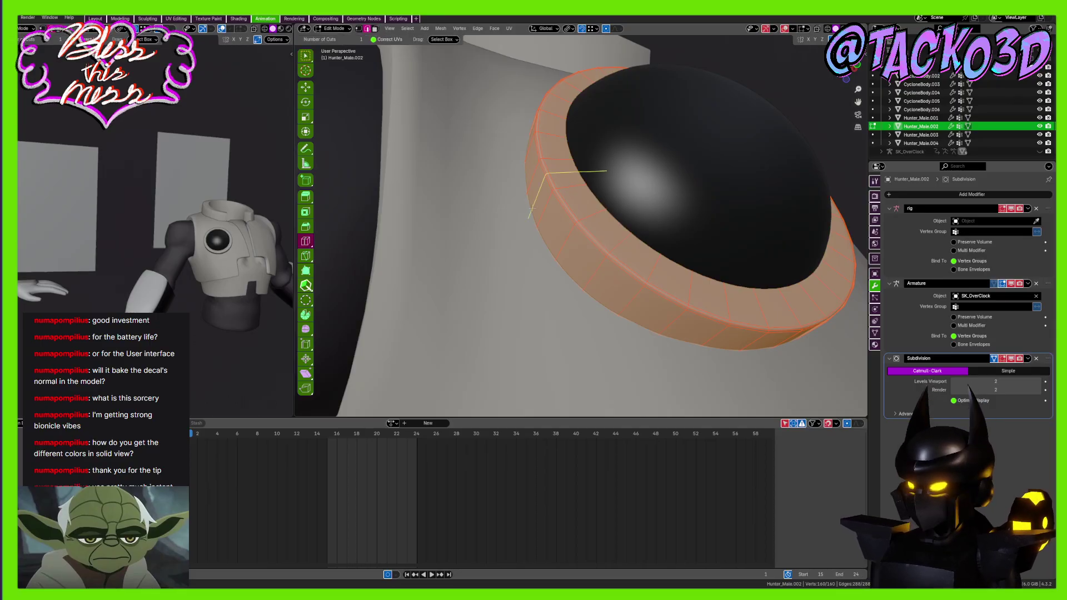
pyautogui.click(564, 172)
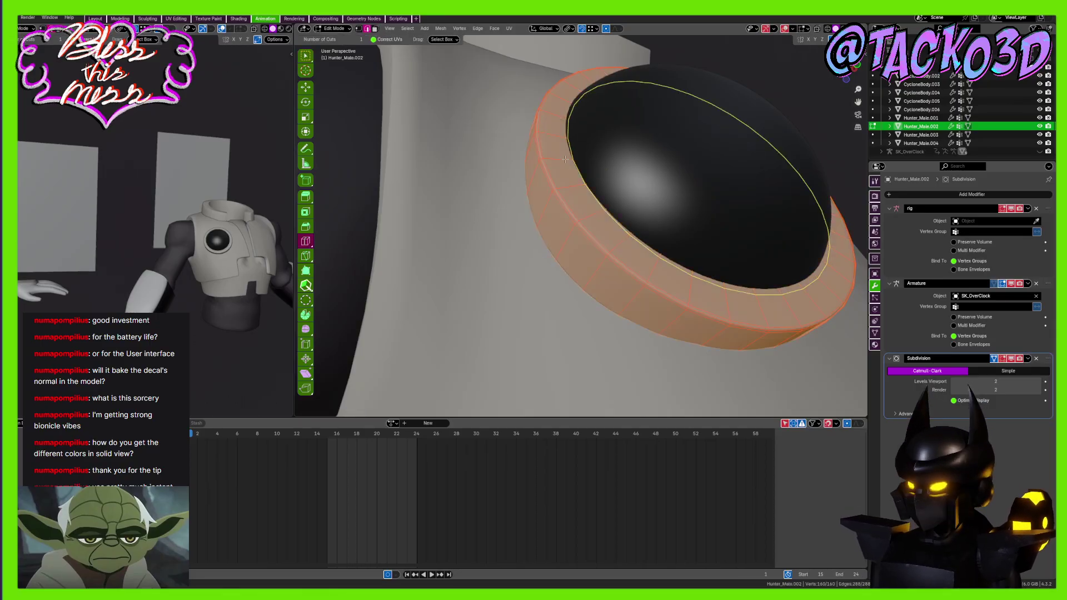
pyautogui.moveTo(561, 170); pyautogui.dragTo(548, 167)
pyautogui.rightClick(600, 190)
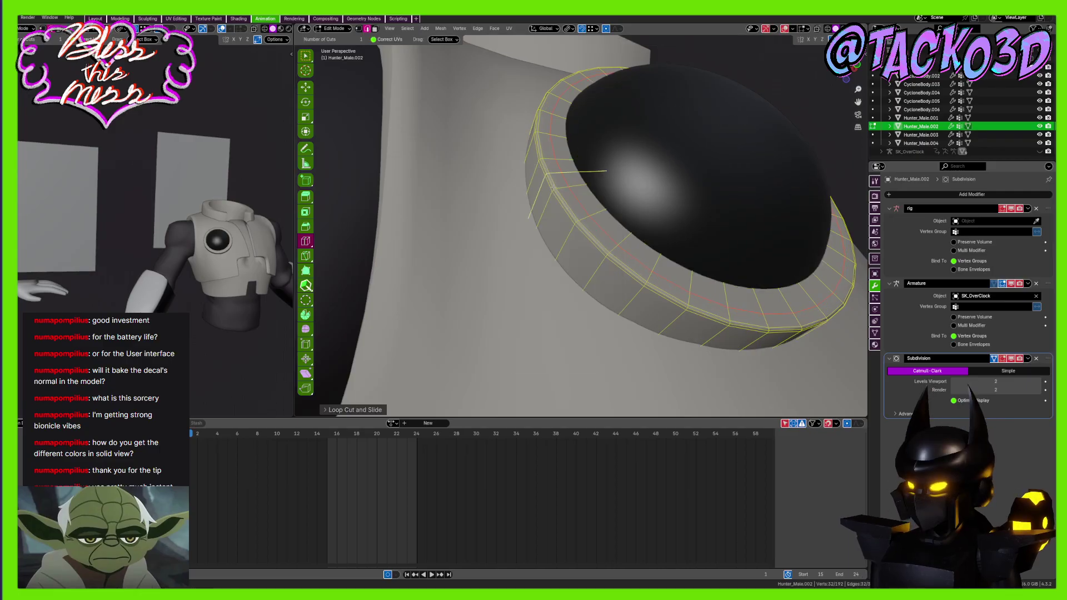
# Bevel the new edge loop on the ring's front face with 2 segments
pyautogui.hotkey('ctrl', 'b')
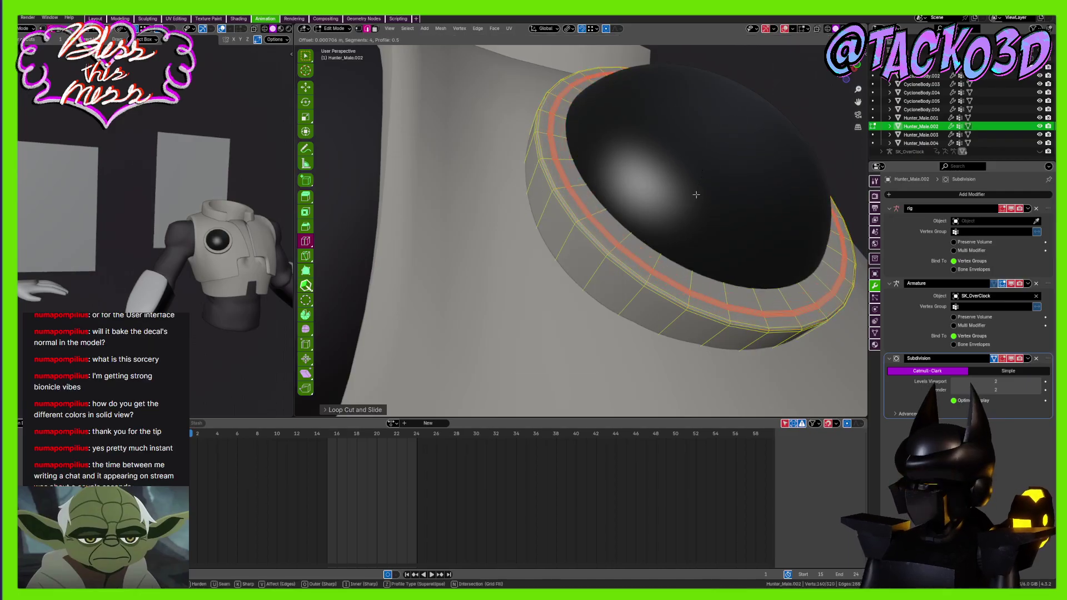
pyautogui.scroll(-2, 696, 194)
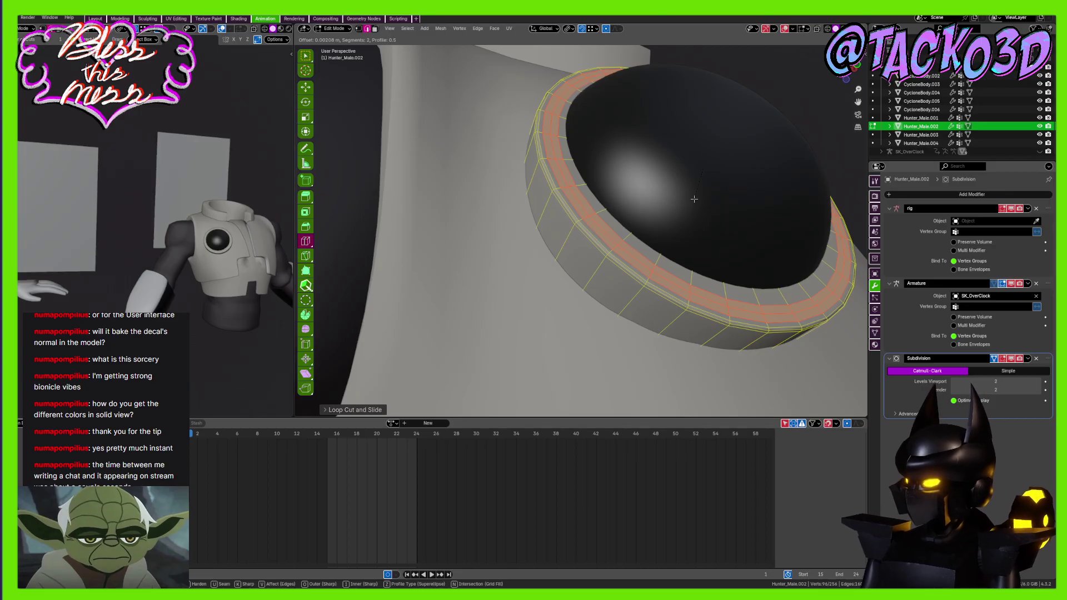
pyautogui.click(694, 199)
pyautogui.moveTo(694, 199); pyautogui.dragTo(687, 205, button='middle')
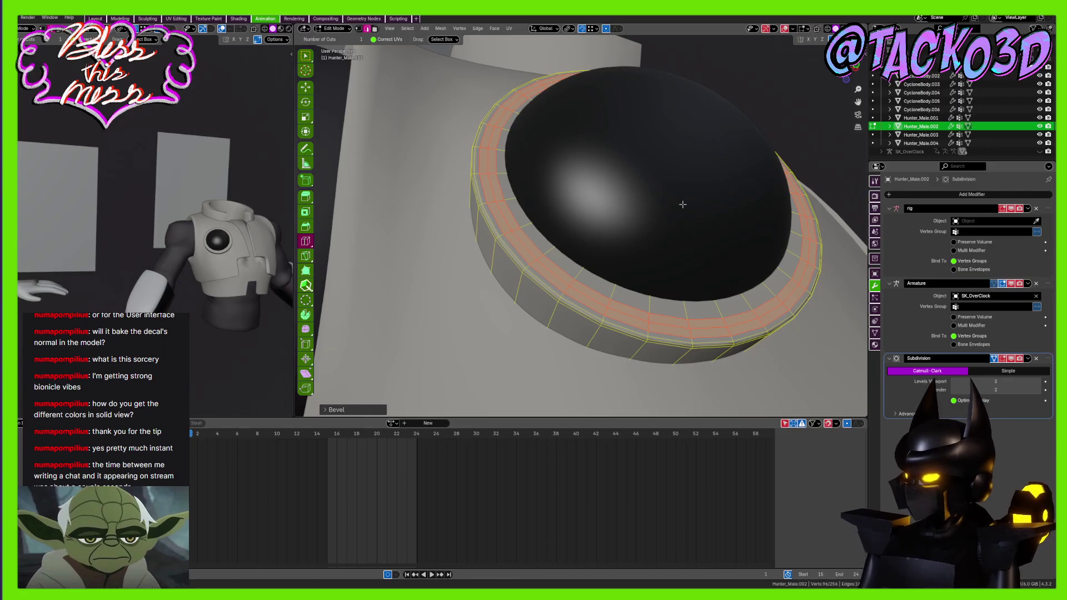
# Extrude a beveled face loop on the ring's front face inward to form a circular groove
pyautogui.click(306, 56)
pyautogui.press('3')
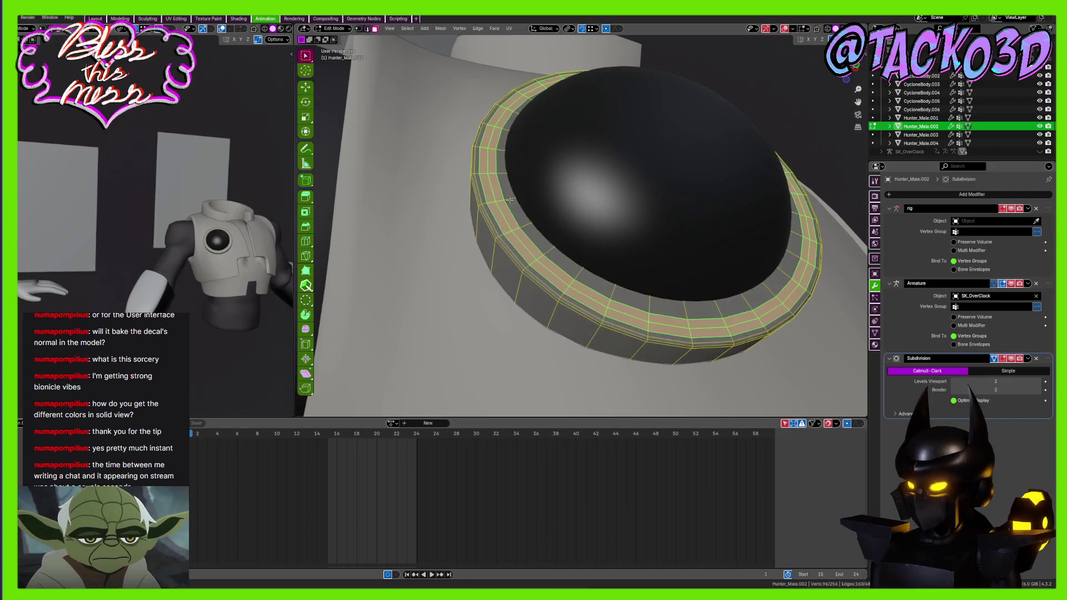
pyautogui.keyDown('alt'); pyautogui.click(501, 201); pyautogui.keyUp('alt')
pyautogui.moveTo(543, 255); pyautogui.dragTo(650, 226, button='middle')
pyautogui.press('e')
pyautogui.click(664, 204)
pyautogui.press('Tab')
# Crease the edge loop along the groove in the ring's front face to sharpen it
pyautogui.press('Tab')
pyautogui.scroll(3, 614, 238)
pyautogui.scroll(3, 605, 229)
pyautogui.press('2')
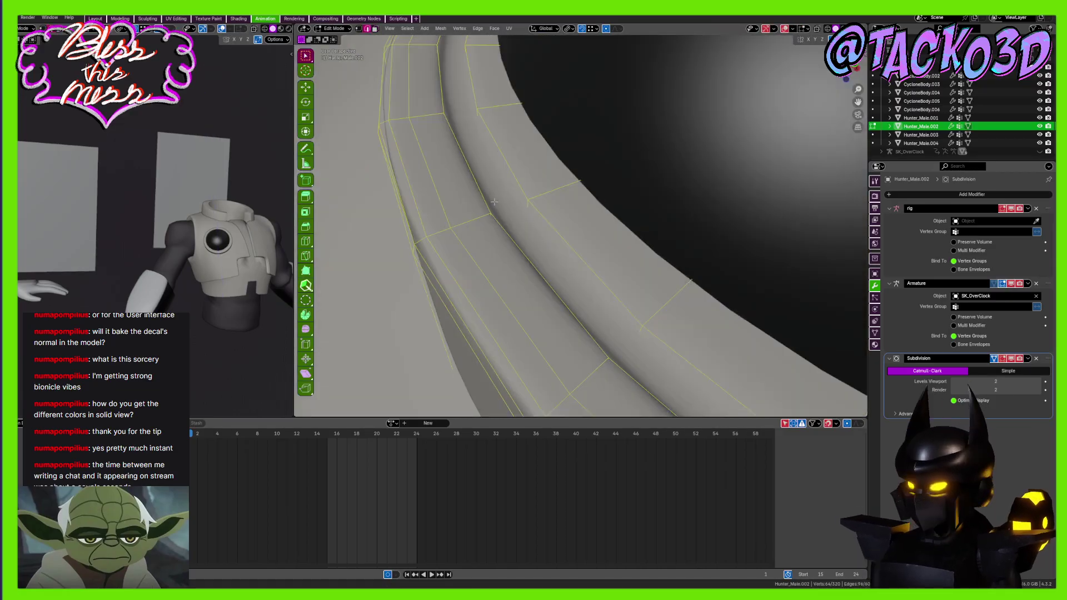
pyautogui.keyDown('alt'); pyautogui.click(495, 177); pyautogui.keyUp('alt')
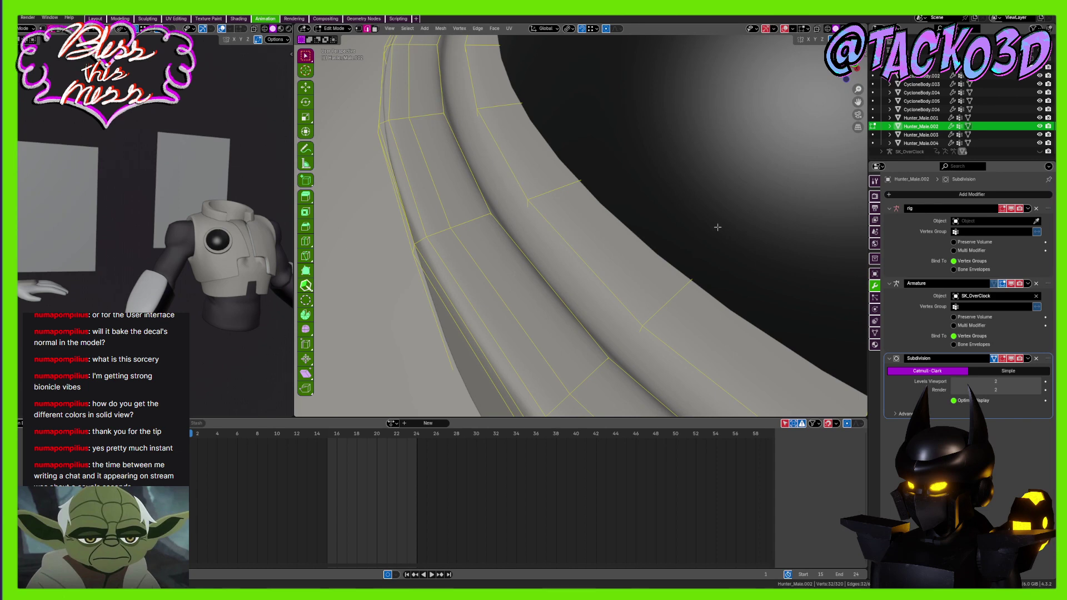
pyautogui.click(875, 345)
pyautogui.scroll(-3, 611, 228)
pyautogui.rightClick(603, 223)
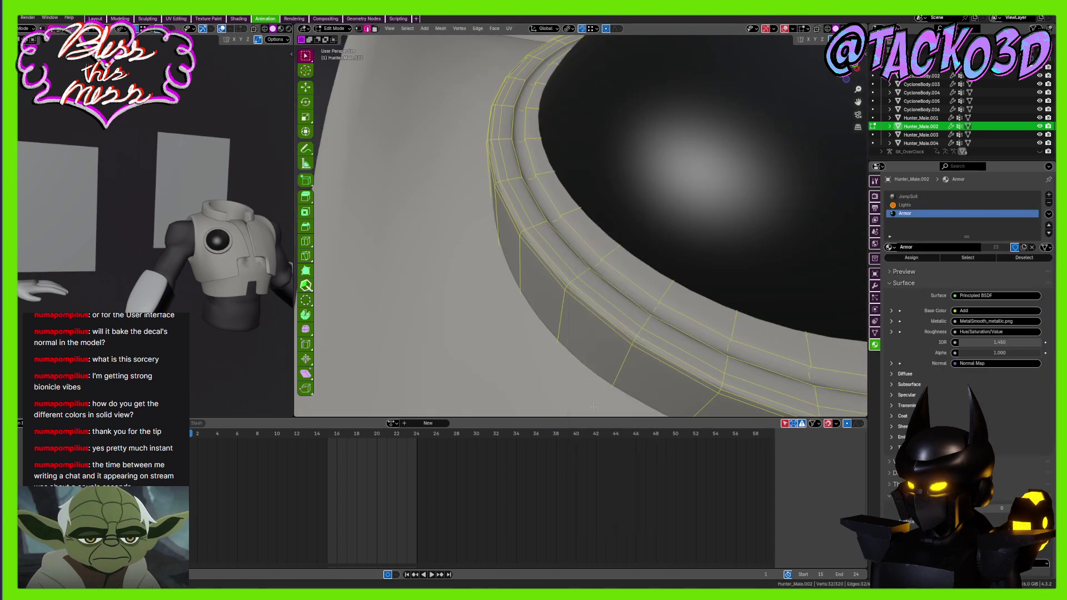
# Select the ring's linked inner band and assign it a new material slot using the dark accent material
pyautogui.press('3')
pyautogui.click(565, 205)
pyautogui.hotkey('ctrl', 'l')
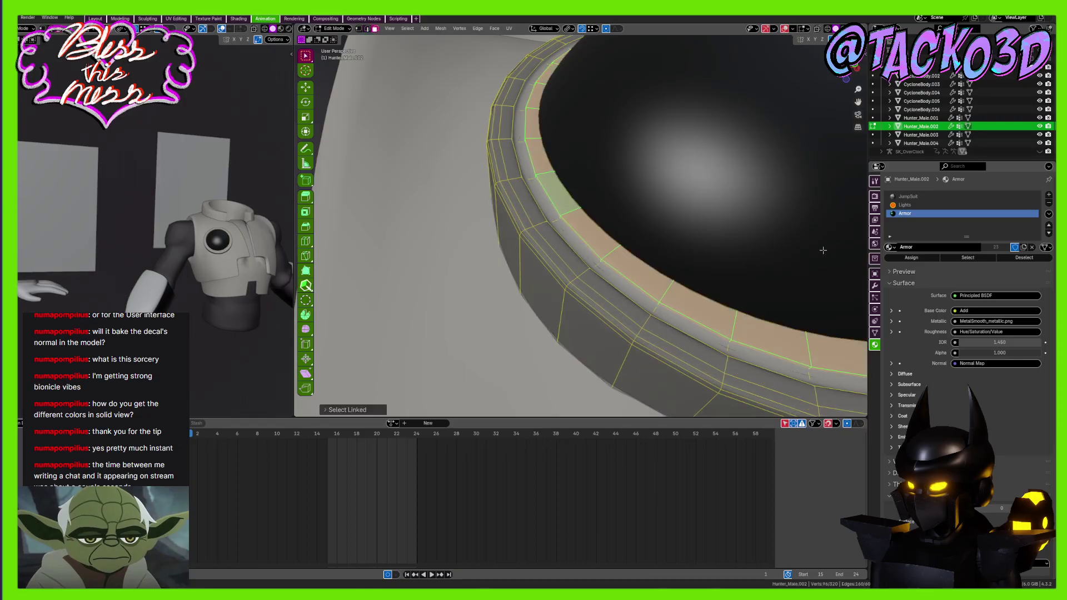
pyautogui.click(1048, 195)
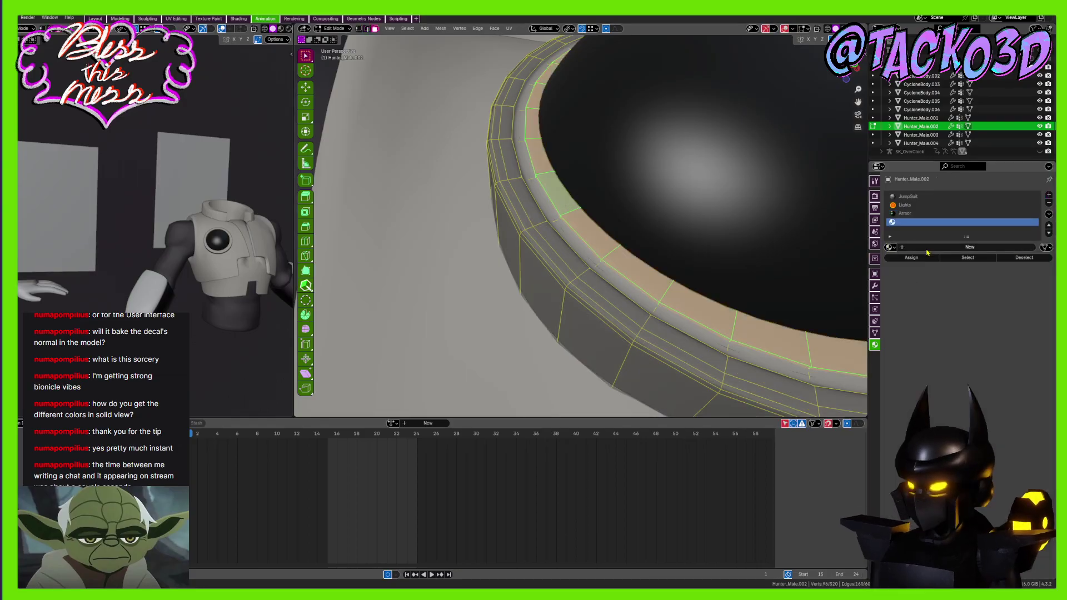
pyautogui.click(889, 247)
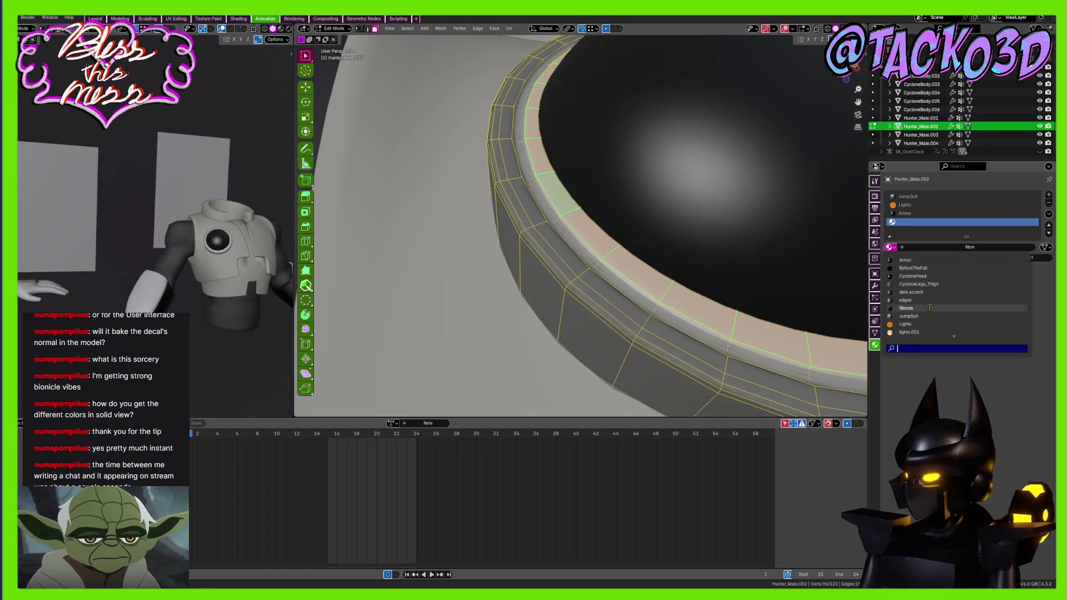
pyautogui.click(920, 293)
pyautogui.press('Tab')
pyautogui.scroll(-6, 597, 194)
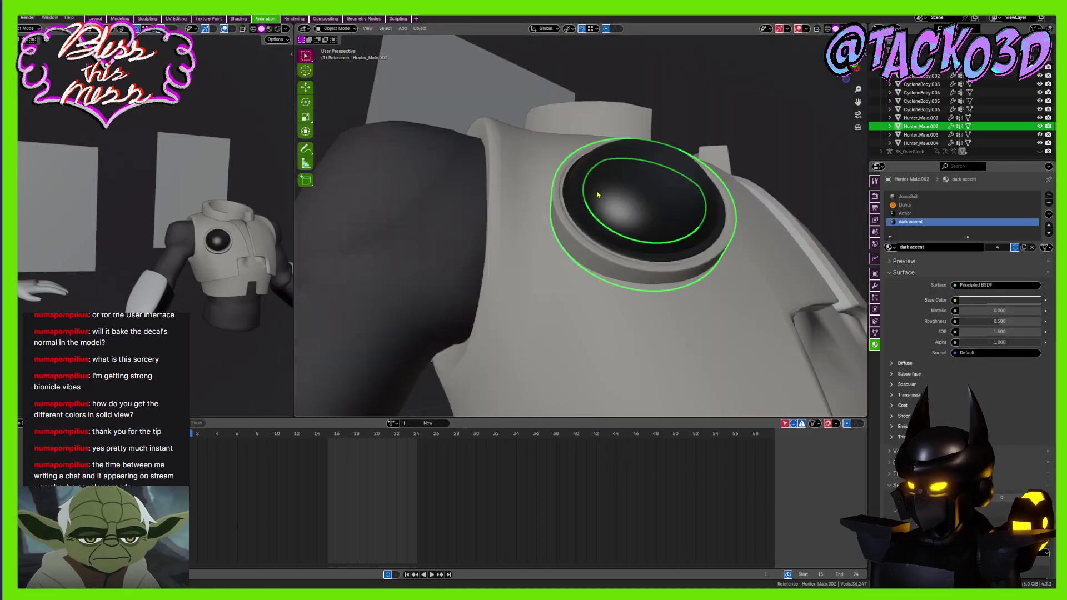
# Replace the inner band's dark accent material with the edges material
pyautogui.moveTo(598, 195); pyautogui.dragTo(605, 245, button='middle')
pyautogui.scroll(4, 681, 295)
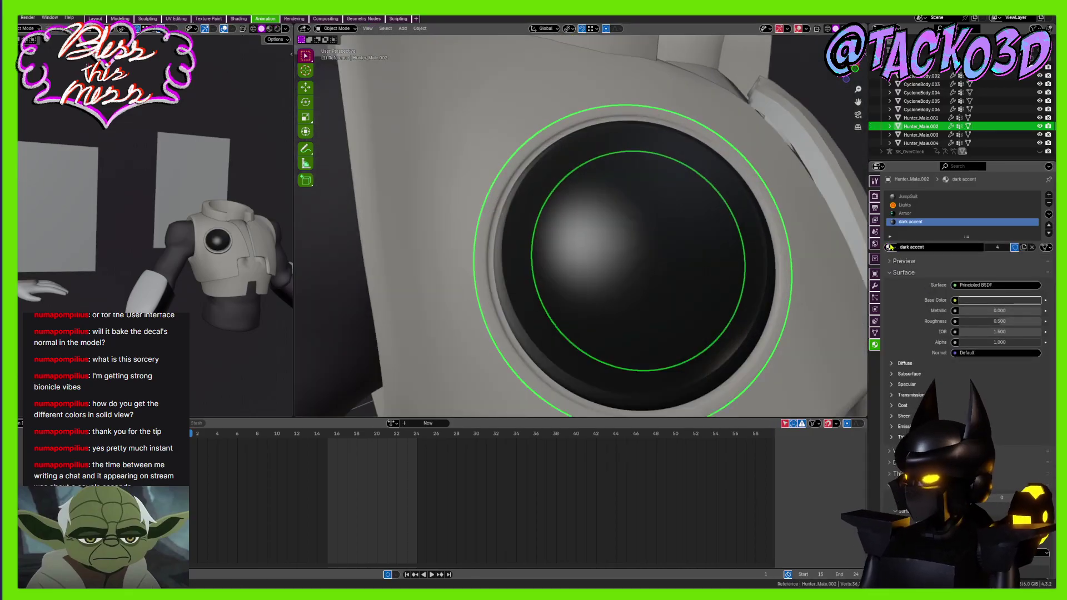
pyautogui.click(889, 246)
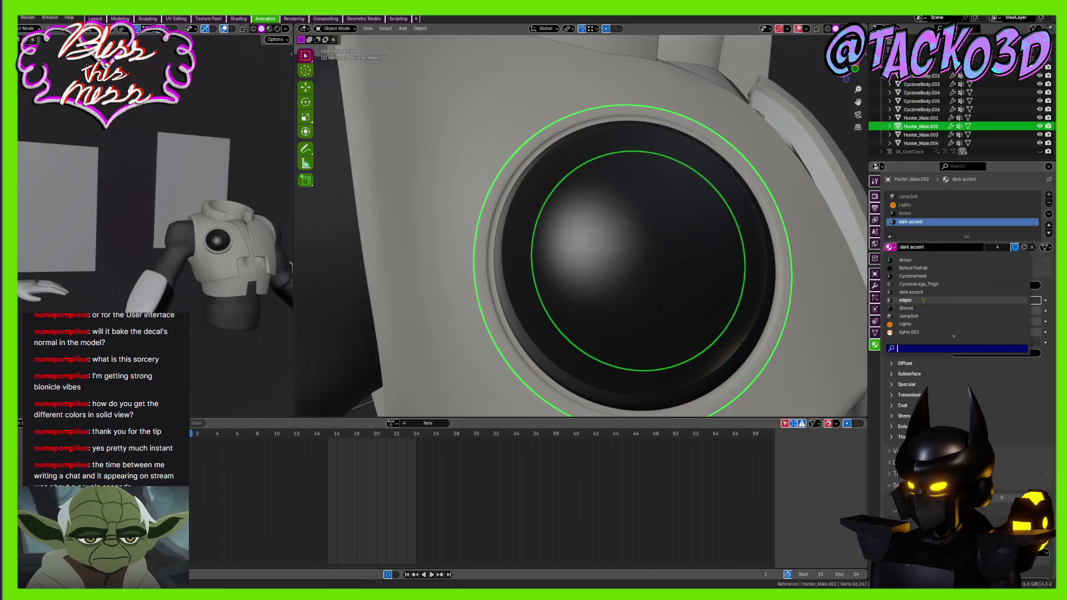
pyautogui.click(904, 300)
# Assign the dark accent material in a new slot to the groove's face loop, then save the file
pyautogui.moveTo(639, 233); pyautogui.dragTo(528, 223, button='middle')
pyautogui.press('Tab')
pyautogui.scroll(3, 550, 220)
pyautogui.keyDown('alt'); pyautogui.click(400, 185); pyautogui.keyUp('alt')
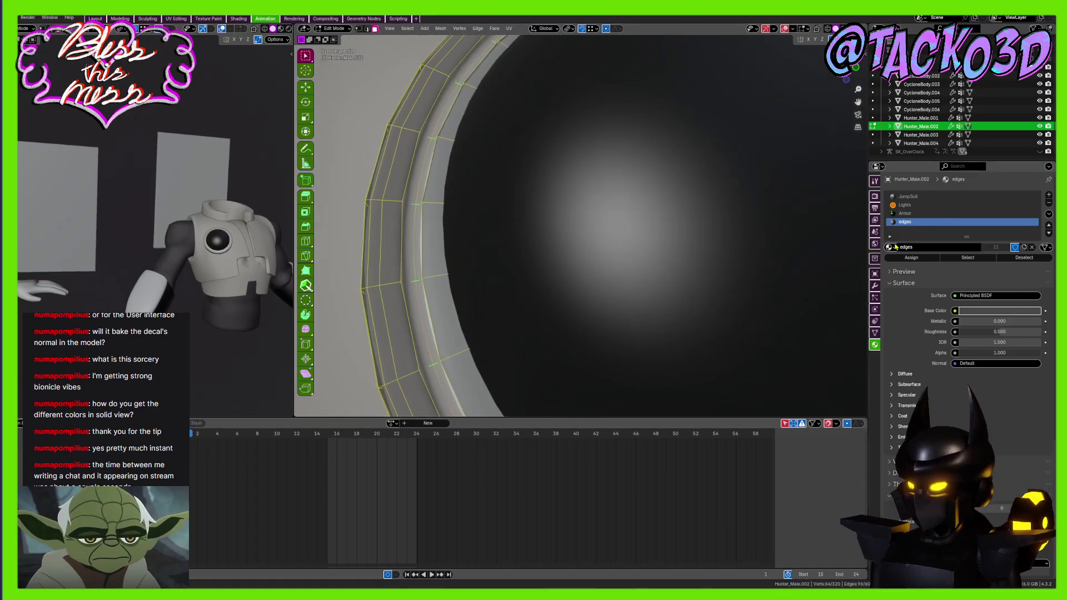
pyautogui.click(1047, 196)
pyautogui.click(890, 246)
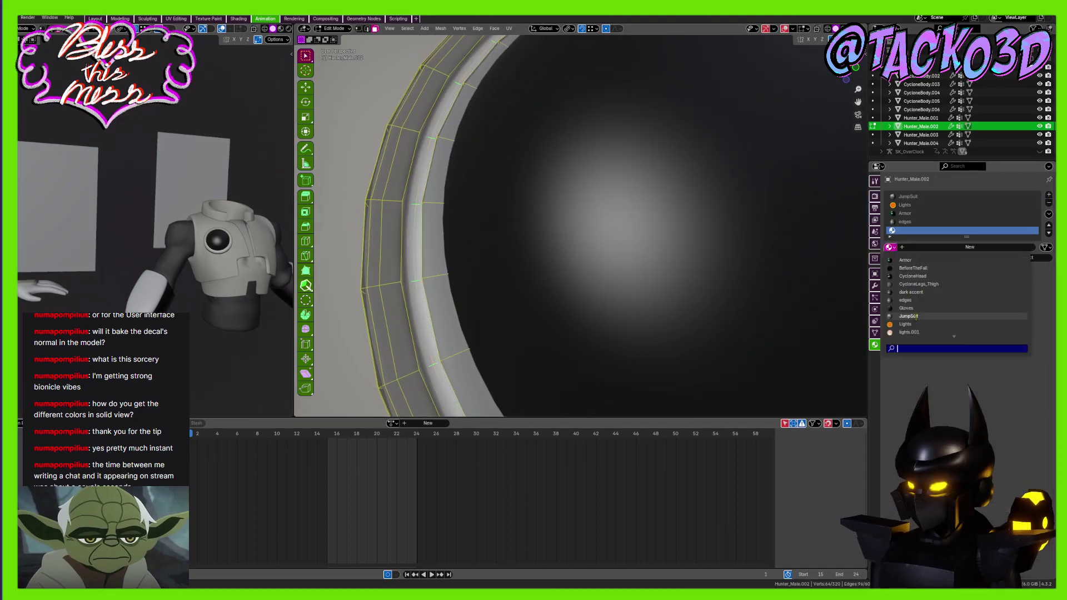
pyautogui.click(910, 292)
pyautogui.press('Tab')
pyautogui.scroll(-3, 625, 271)
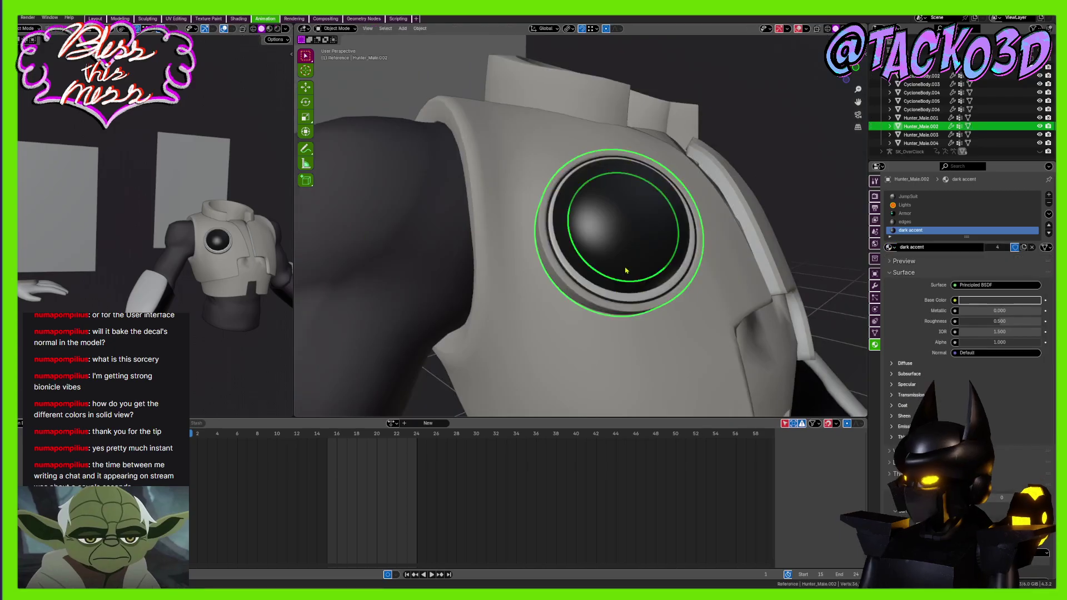
pyautogui.hotkey('ctrl', 's')
pyautogui.scroll(4, 625, 271)
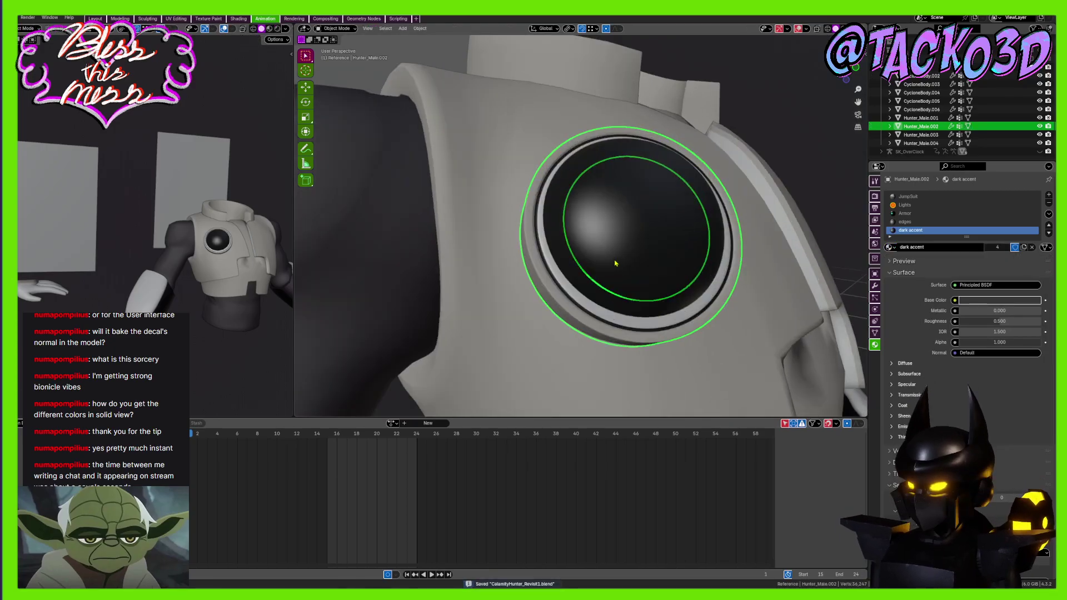
pyautogui.scroll(5, 606, 273)
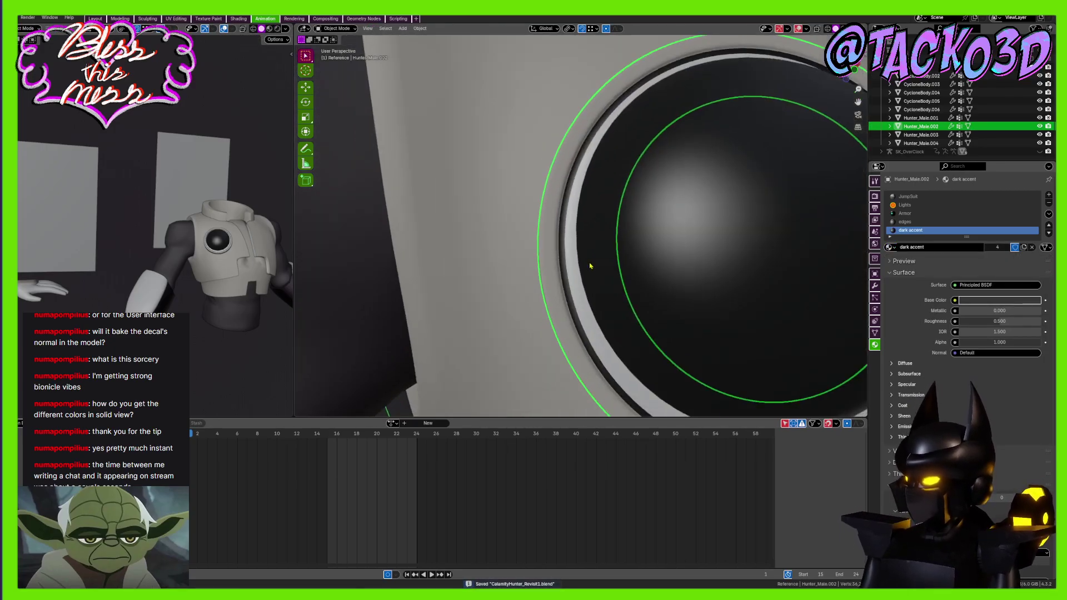
pyautogui.press('Tab')
pyautogui.scroll(-3, 578, 257)
pyautogui.press('Tab')
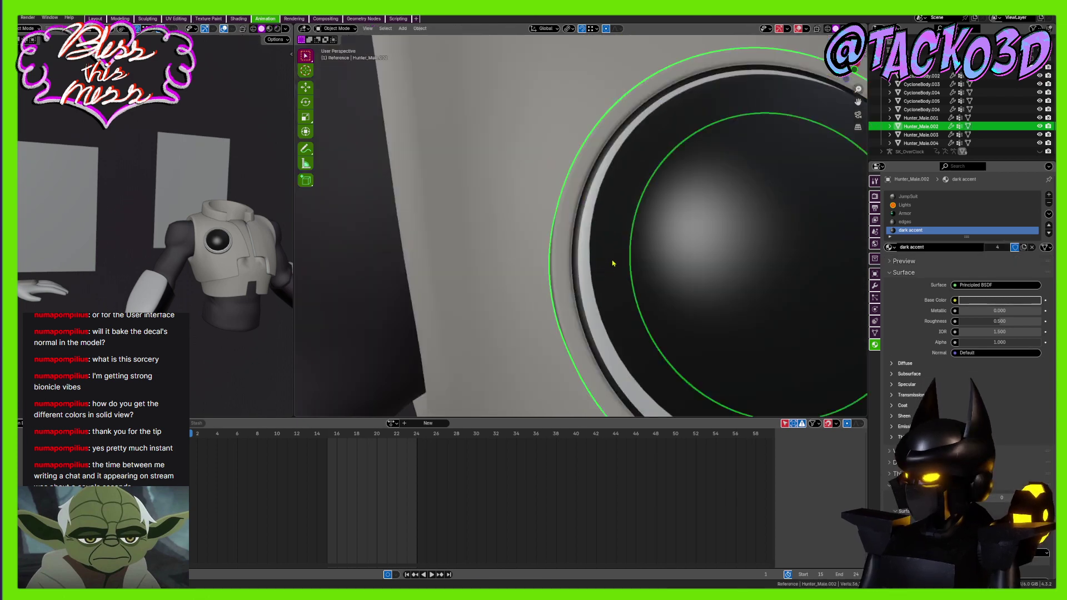
pyautogui.scroll(-3, 639, 273)
# Add a loop cut around the chest ring's outer side wall and save the file
pyautogui.moveTo(667, 282); pyautogui.dragTo(602, 233, button='middle')
pyautogui.press('Tab')
pyautogui.scroll(2, 627, 250)
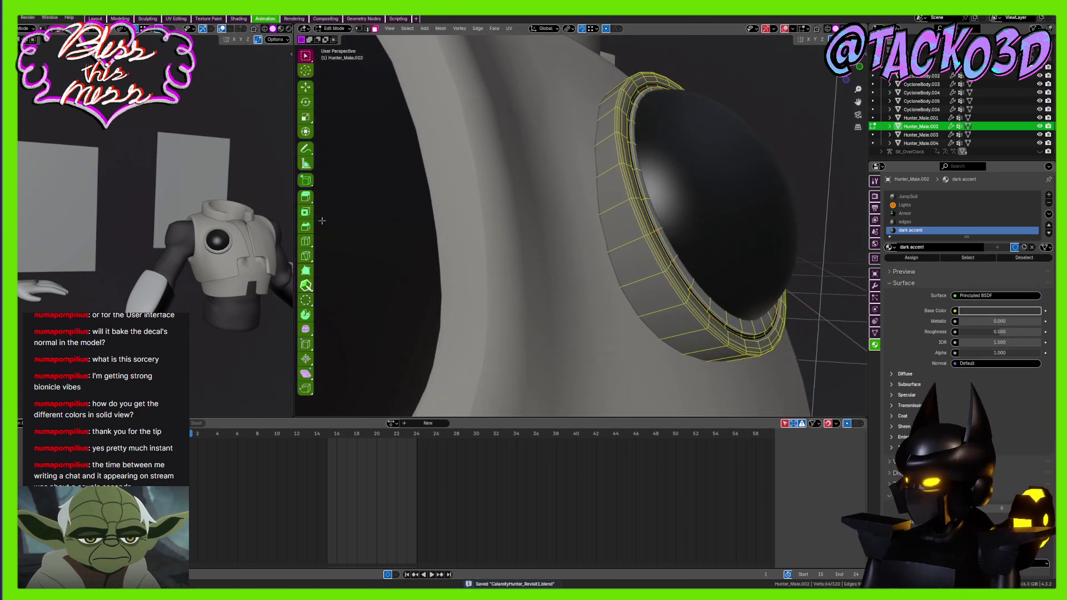
pyautogui.click(304, 240)
pyautogui.moveTo(628, 236); pyautogui.dragTo(643, 233)
pyautogui.scroll(-5, 642, 232)
pyautogui.press('Tab')
pyautogui.moveTo(643, 232); pyautogui.dragTo(599, 229, button='middle')
pyautogui.hotkey('ctrl', 's')
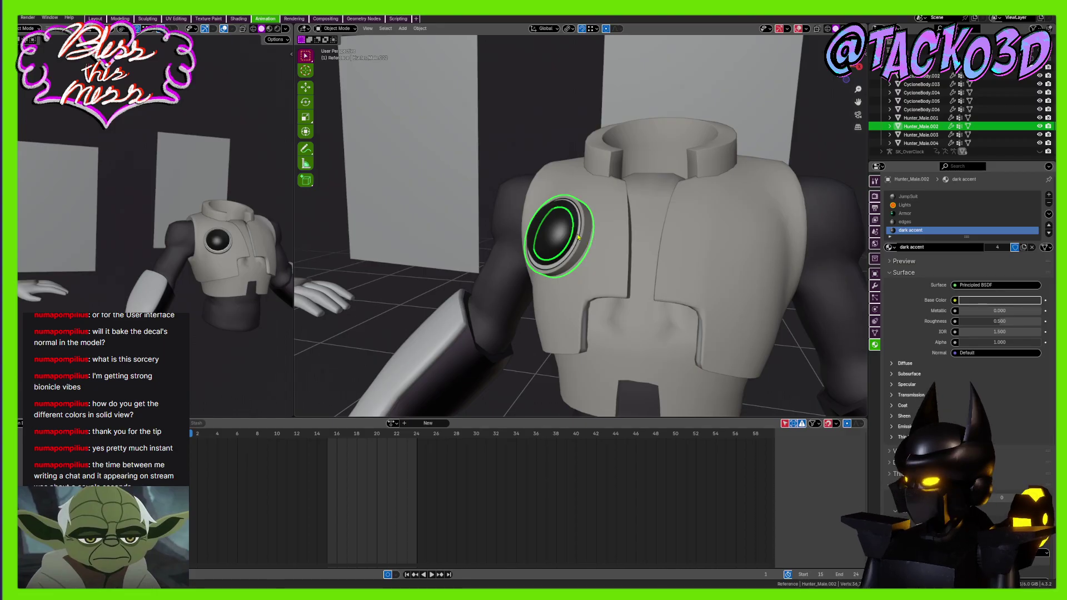
# Add a second loop cut around the ring's outer side wall to outline a middle band
pyautogui.press('Tab')
pyautogui.scroll(3, 567, 263)
pyautogui.moveTo(567, 263); pyautogui.dragTo(583, 212, button='middle')
pyautogui.moveTo(584, 217); pyautogui.dragTo(582, 216)
pyautogui.scroll(4, 581, 217)
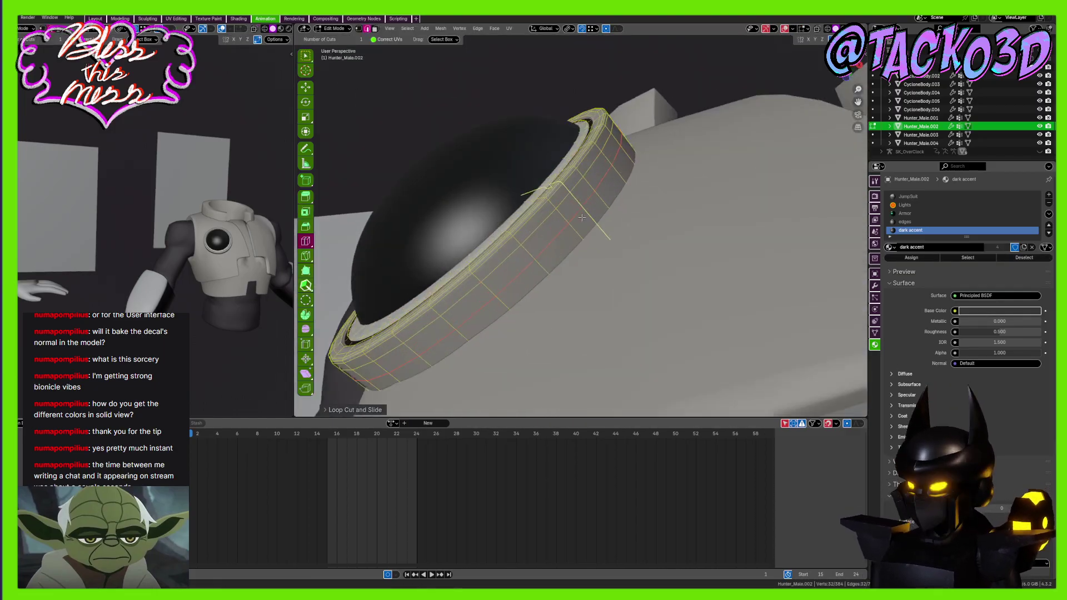
# Crease the two edge loops bordering the middle band on the ring's outer side wall
pyautogui.click(306, 56)
pyautogui.press('3')
pyautogui.keyDown('alt'); pyautogui.click(557, 215); pyautogui.keyUp('alt')
pyautogui.scroll(2, 557, 216)
pyautogui.press('2')
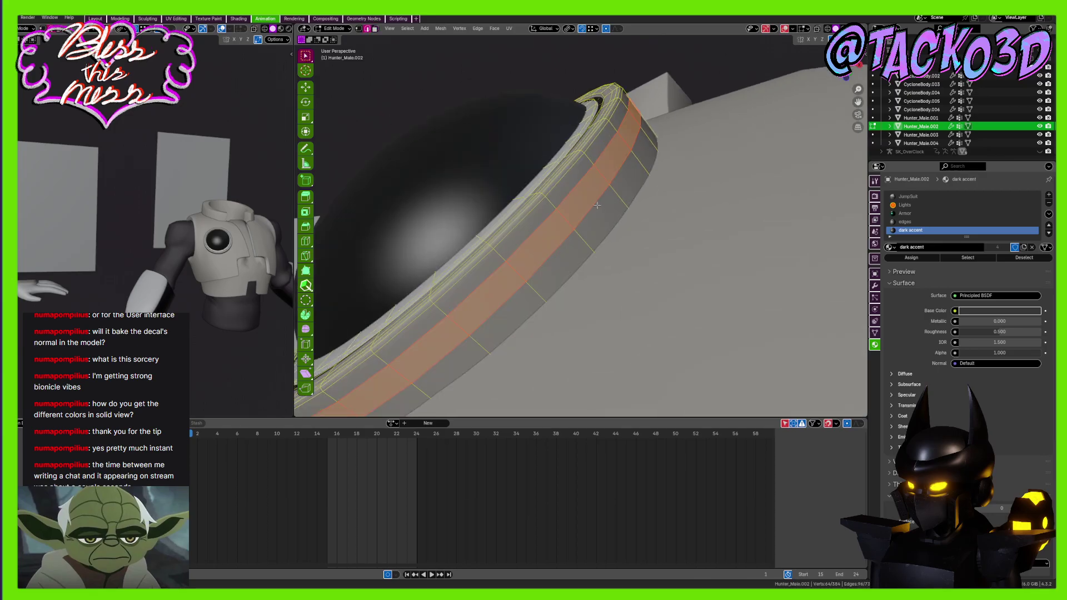
pyautogui.keyDown('alt'); pyautogui.click(596, 209); pyautogui.keyUp('alt')
pyautogui.keyDown('alt'); pyautogui.keyDown('shift'); pyautogui.click(579, 181); pyautogui.keyUp('shift'); pyautogui.keyUp('alt')
pyautogui.hotkey('shift', 'e')
pyautogui.click(850, 236)
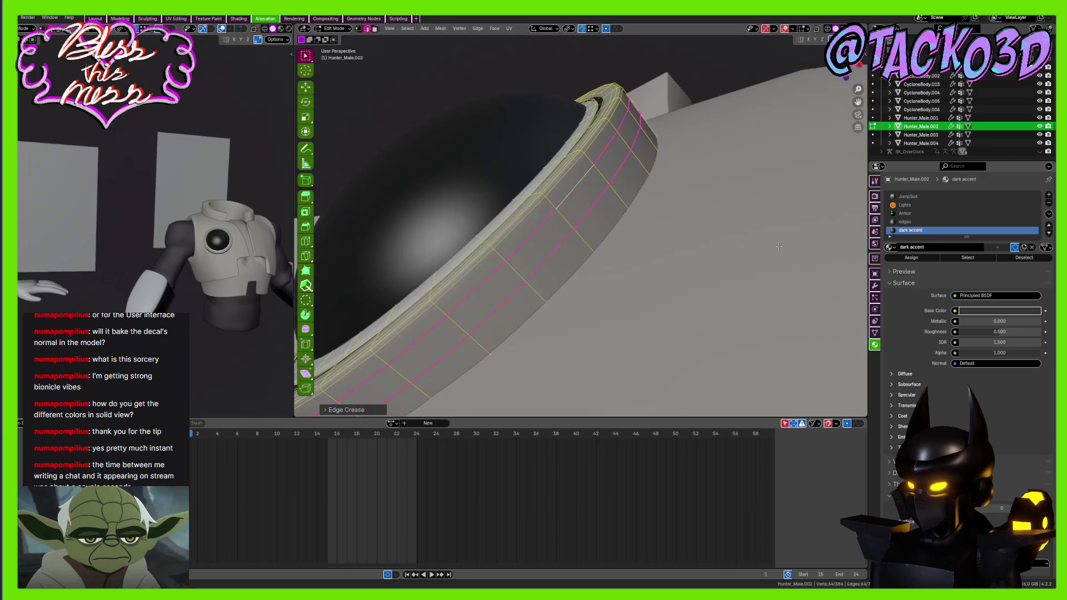
# Extrude the middle band's face loop on the chest ring's outer side wall and scale it inward to form a groove
pyautogui.press('3')
pyautogui.press('3')
pyautogui.keyDown('alt'); pyautogui.click(597, 169); pyautogui.keyUp('alt')
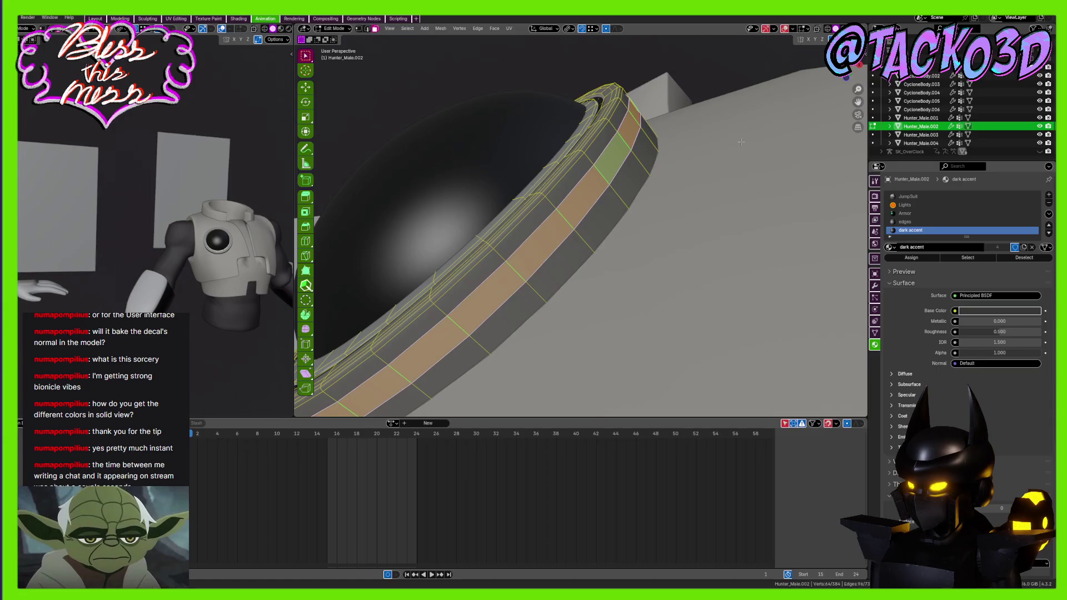
pyautogui.press('e')
pyautogui.press('s')
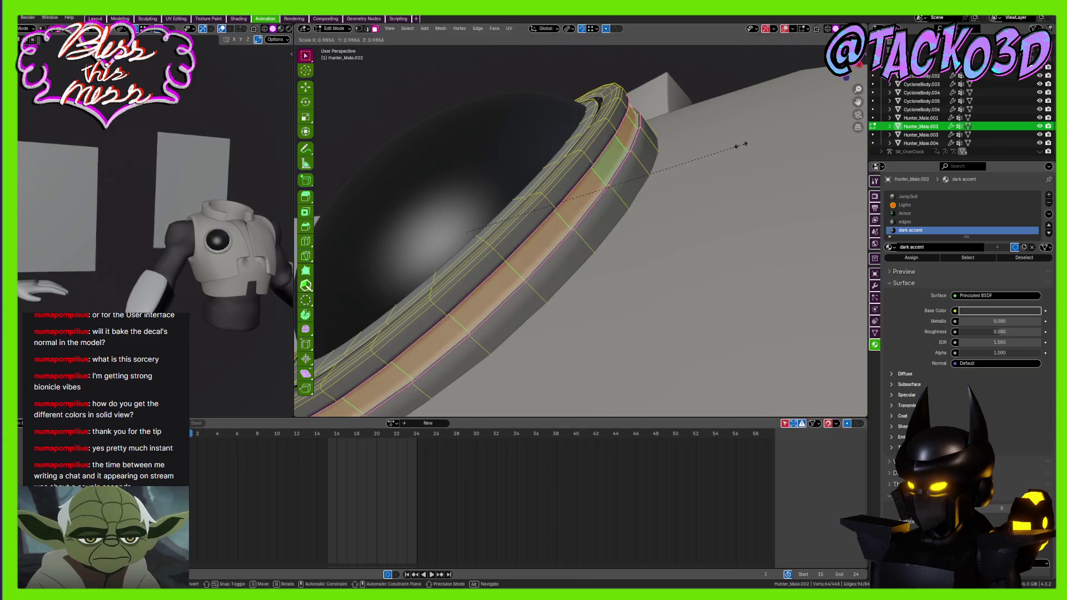
pyautogui.click(742, 146)
pyautogui.press('Tab')
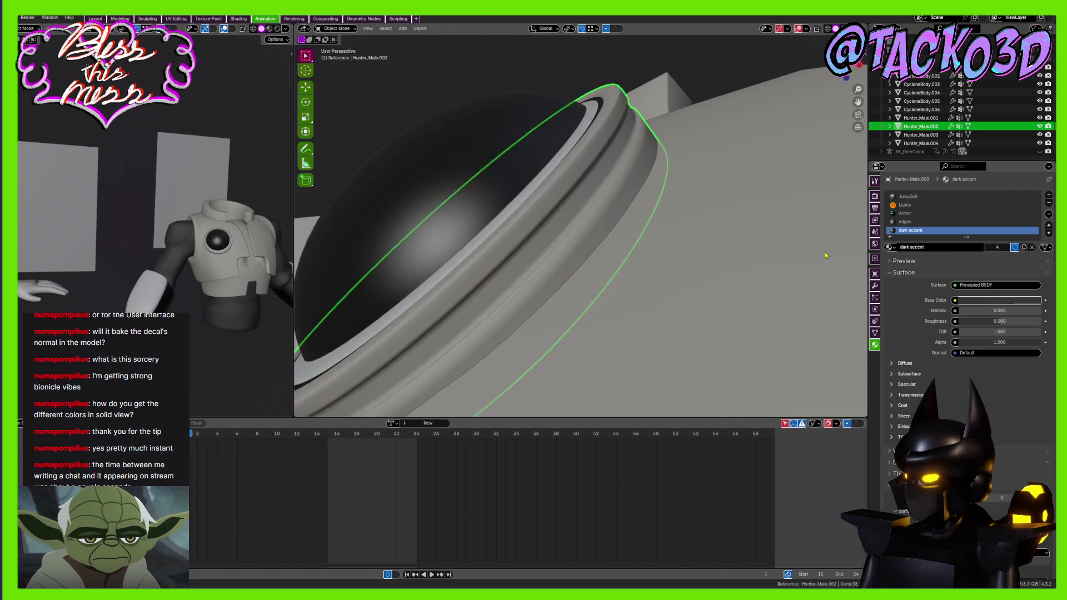
# Assign the dark accent material to the chest ring's side groove faces and save the file
pyautogui.press('Tab')
pyautogui.click(901, 258)
pyautogui.press('Tab')
pyautogui.scroll(-5, 585, 244)
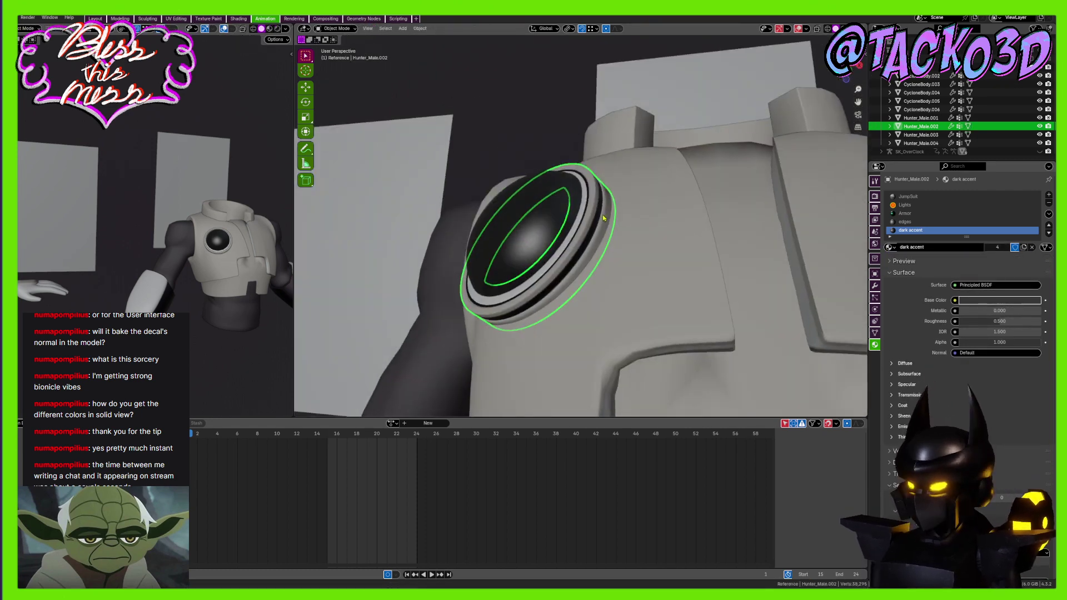
pyautogui.hotkey('ctrl', 's')
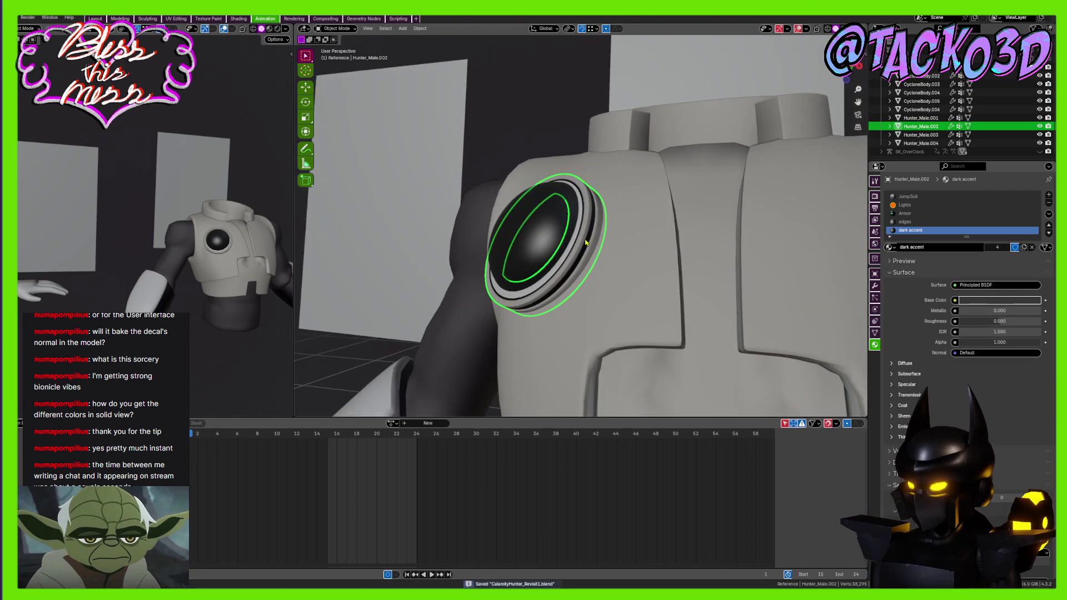
# Examine the chest armor piece and its mesh around the shoulder opening
pyautogui.scroll(-4, 586, 246)
pyautogui.moveTo(586, 246); pyautogui.dragTo(583, 268, button='middle')
pyautogui.click(525, 222)
pyautogui.moveTo(525, 222); pyautogui.dragTo(620, 230, button='middle')
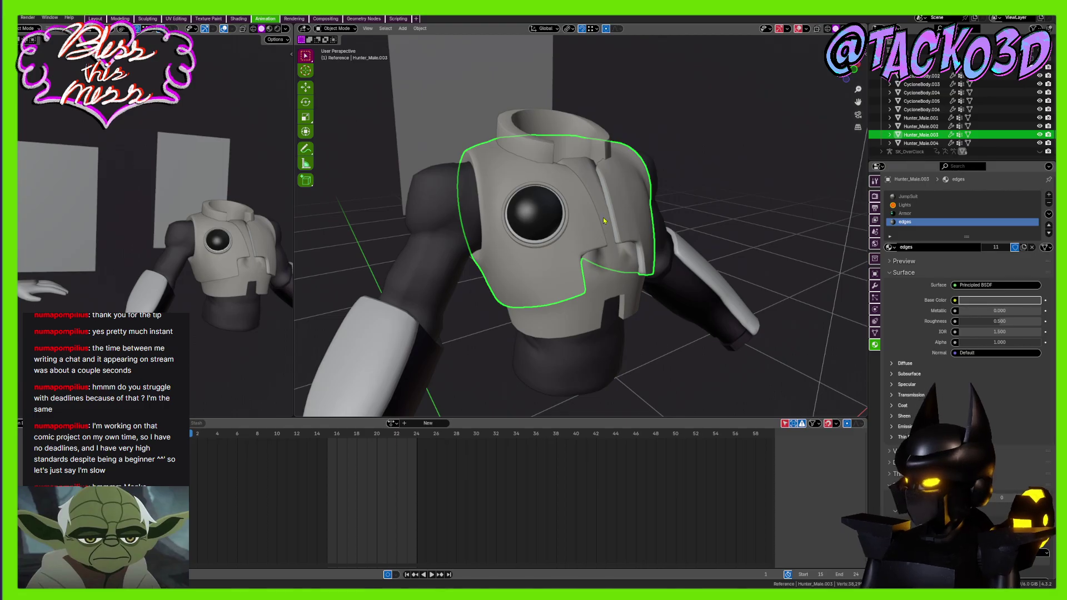
pyautogui.moveTo(562, 219); pyautogui.dragTo(644, 214, button='middle')
pyautogui.press('Tab')
pyautogui.scroll(3, 566, 215)
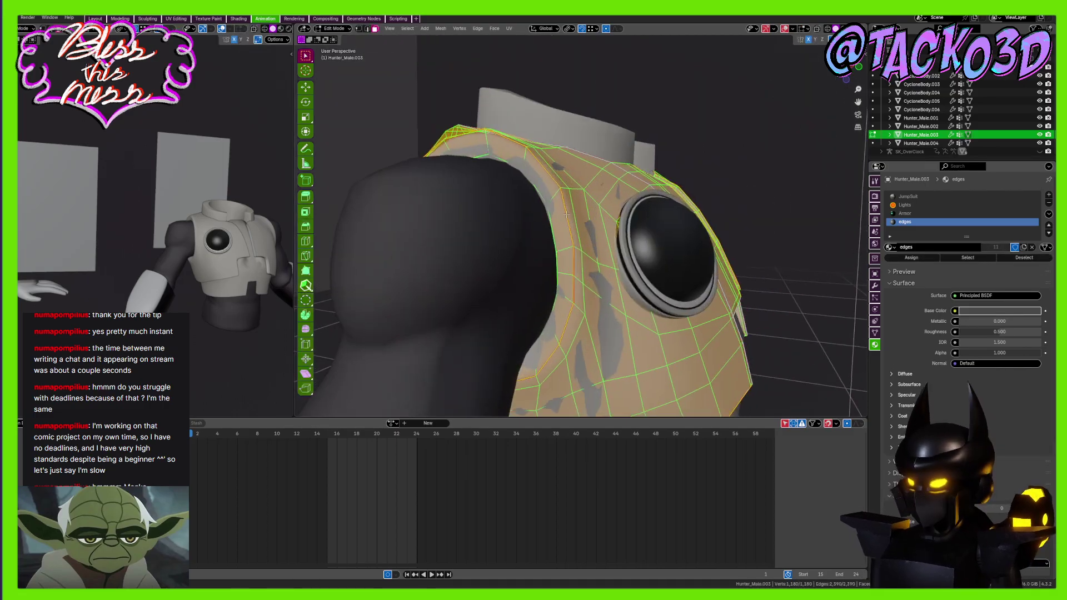
pyautogui.moveTo(566, 215); pyautogui.dragTo(544, 235, button='middle')
pyautogui.scroll(-4, 544, 235)
pyautogui.press('Tab')
pyautogui.moveTo(639, 249); pyautogui.dragTo(538, 277, button='middle')
# Add a Subdivision modifier to the neck collar and increase its viewport level
pyautogui.click(561, 220)
pyautogui.moveTo(559, 225); pyautogui.dragTo(589, 229, button='middle')
pyautogui.scroll(4, 577, 247)
pyautogui.press('Tab')
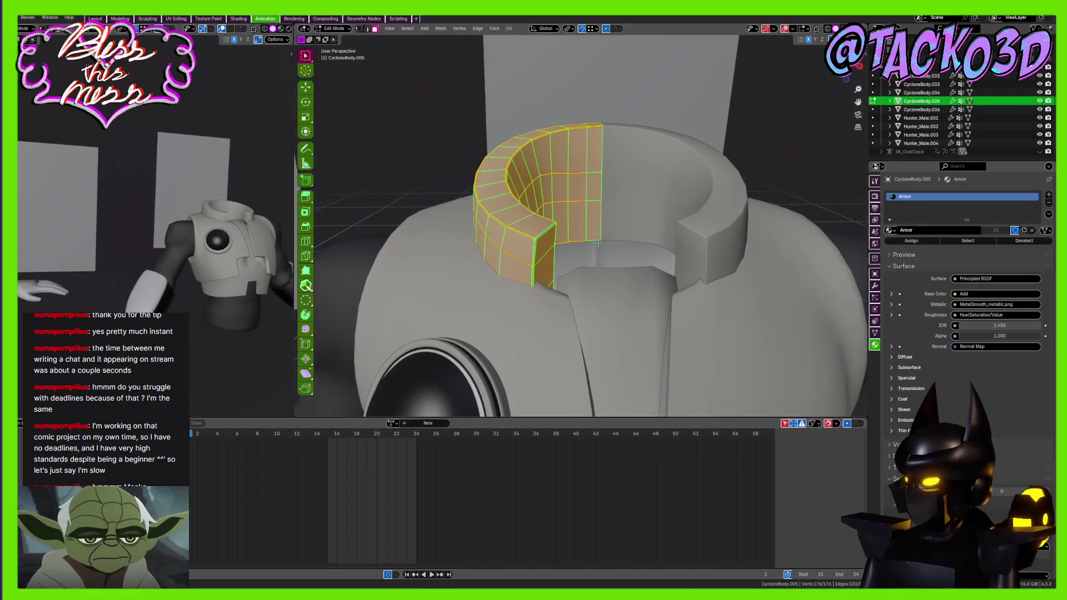
pyautogui.moveTo(602, 244); pyautogui.dragTo(620, 233, button='middle')
pyautogui.press('Tab')
pyautogui.click(874, 286)
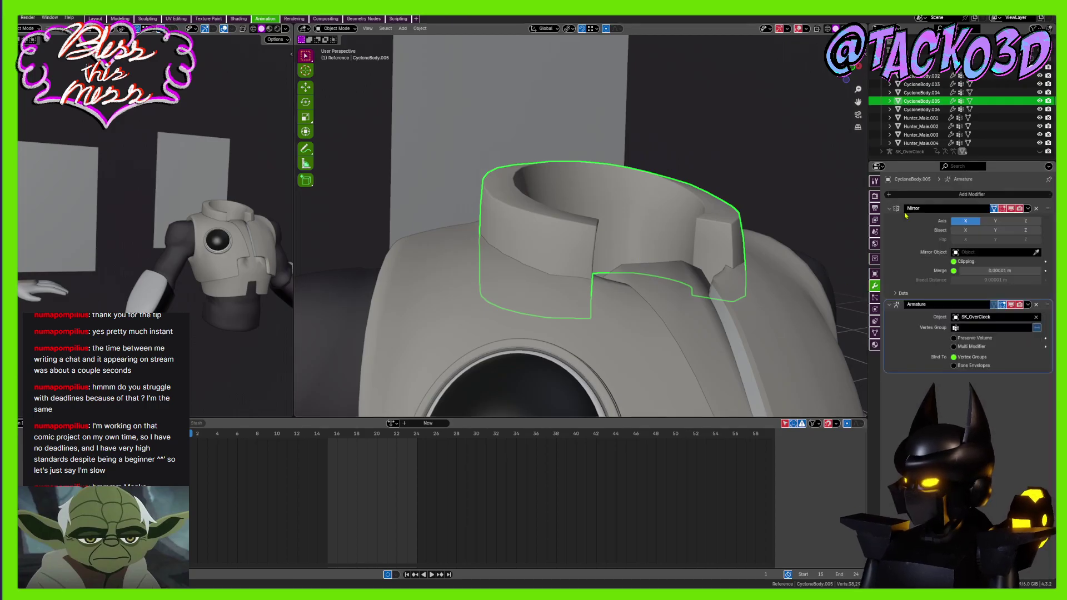
pyautogui.click(911, 194)
pyautogui.click(907, 198)
pyautogui.click(904, 215)
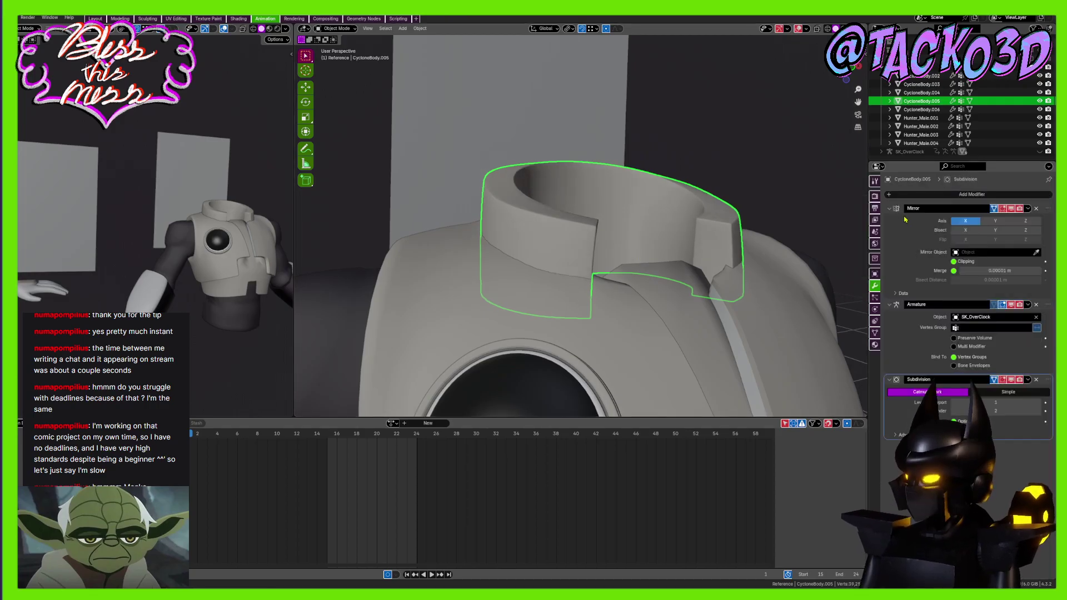
pyautogui.moveTo(647, 257)
pyautogui.mouseDown(button='middle')
pyautogui.moveTo(591, 273)
pyautogui.moveTo(638, 269)
pyautogui.mouseUp(button='middle')
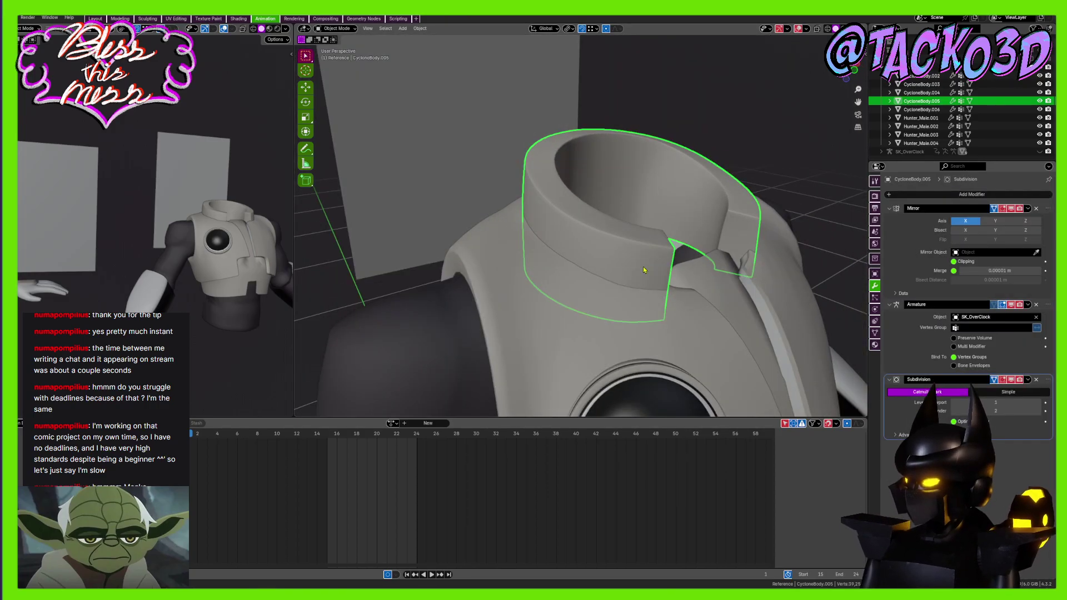
pyautogui.click(1038, 403)
pyautogui.moveTo(721, 272); pyautogui.dragTo(697, 281, button='middle')
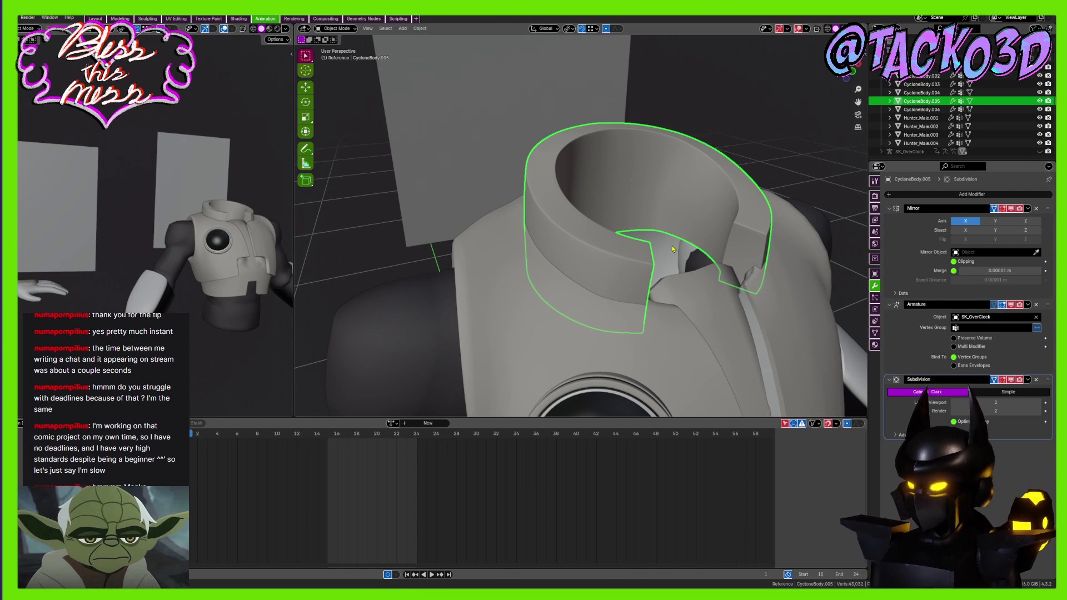
# Bevel the horizontal edge loop around the middle of the collar's side walls
pyautogui.moveTo(672, 249); pyautogui.dragTo(566, 250, button='middle')
pyautogui.scroll(4, 571, 243)
pyautogui.press('Tab')
pyautogui.press('2')
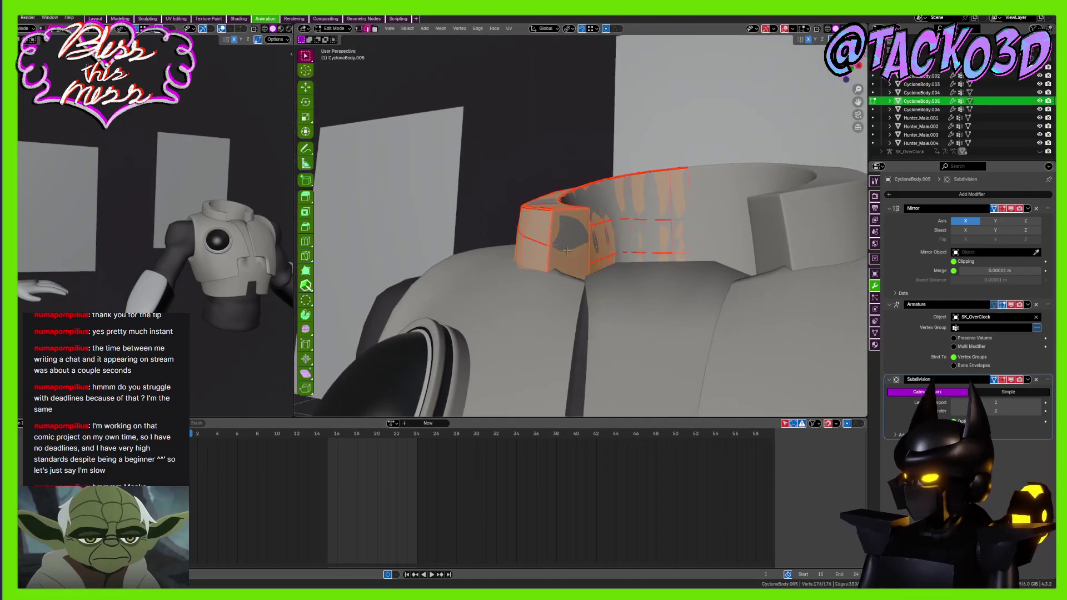
pyautogui.keyDown('alt'); pyautogui.click(541, 246); pyautogui.keyUp('alt')
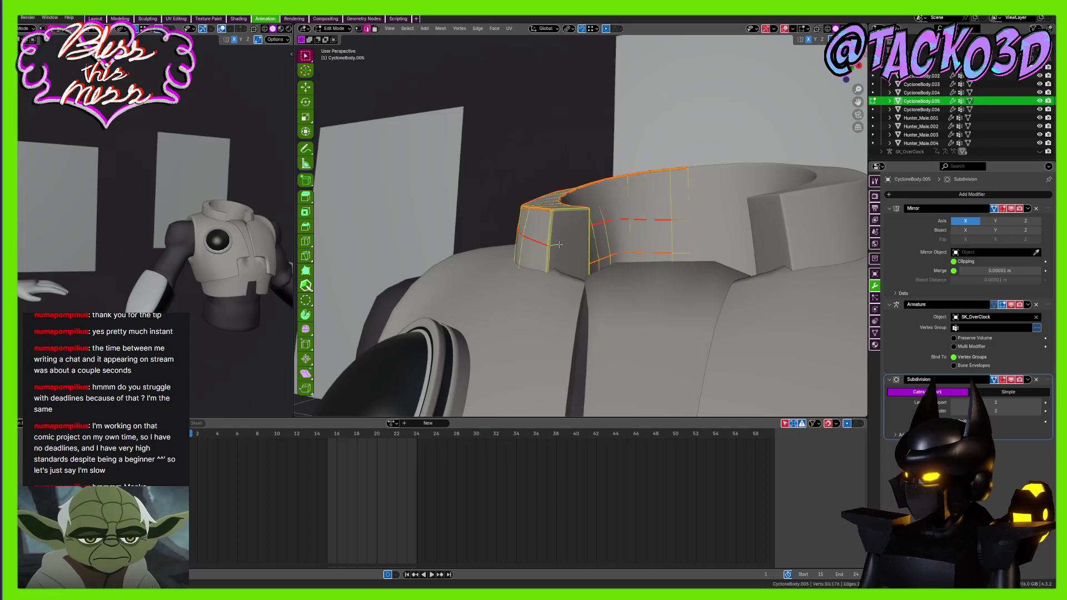
pyautogui.moveTo(540, 247); pyautogui.dragTo(531, 251, button='middle')
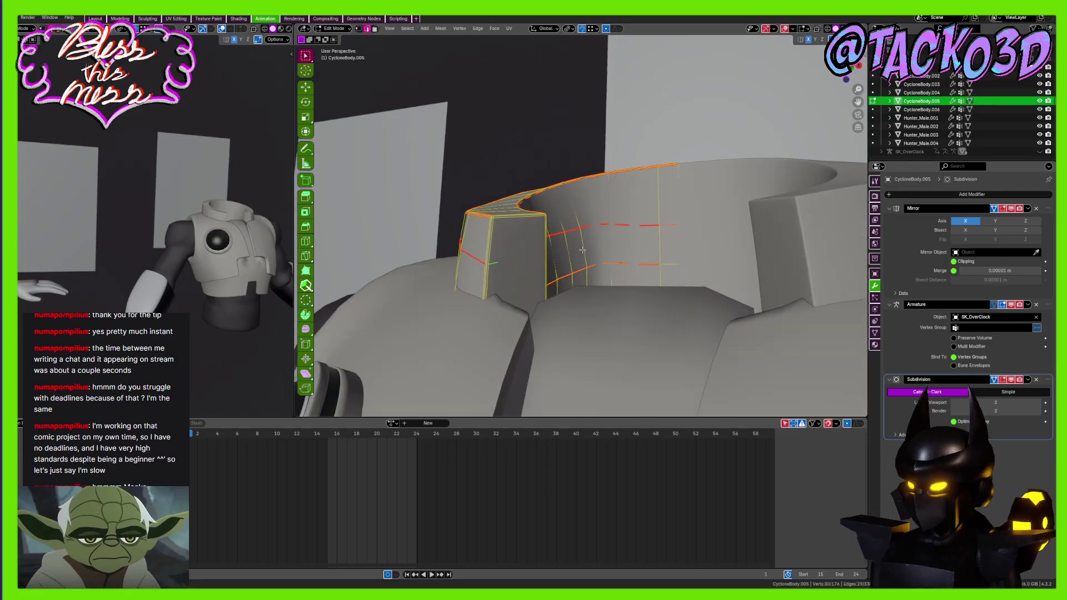
pyautogui.hotkey('ctrl', 'b')
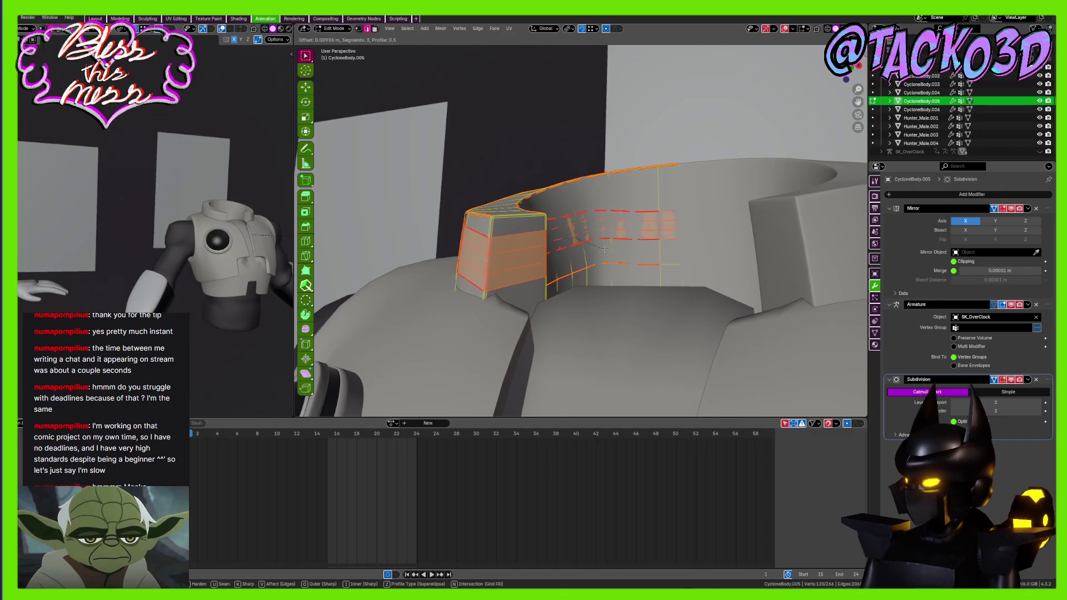
pyautogui.click(605, 250)
# Add a loop cut along the middle of the collar's top rim and bevel it into a wide central strip
pyautogui.moveTo(604, 250); pyautogui.dragTo(595, 295, button='middle')
pyautogui.click(305, 241)
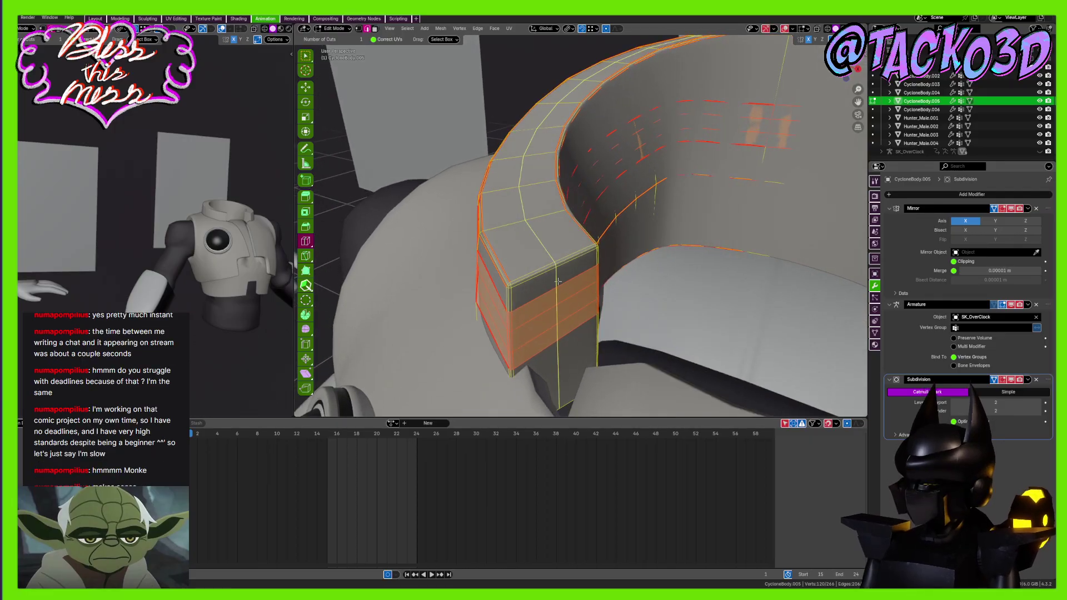
pyautogui.click(581, 265)
pyautogui.hotkey('ctrl', 'b')
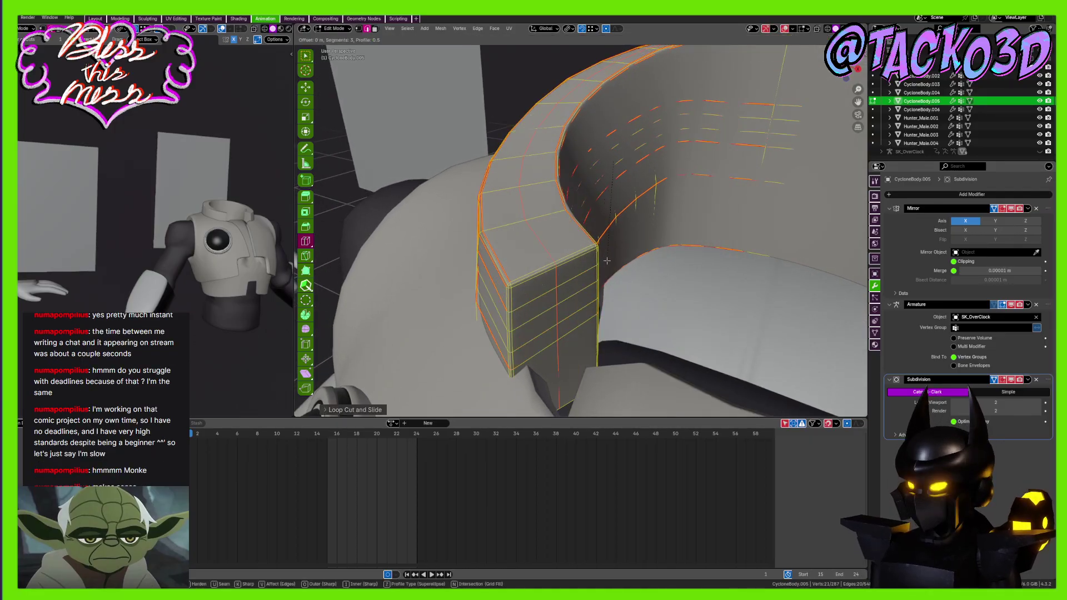
pyautogui.scroll(-1, 603, 281)
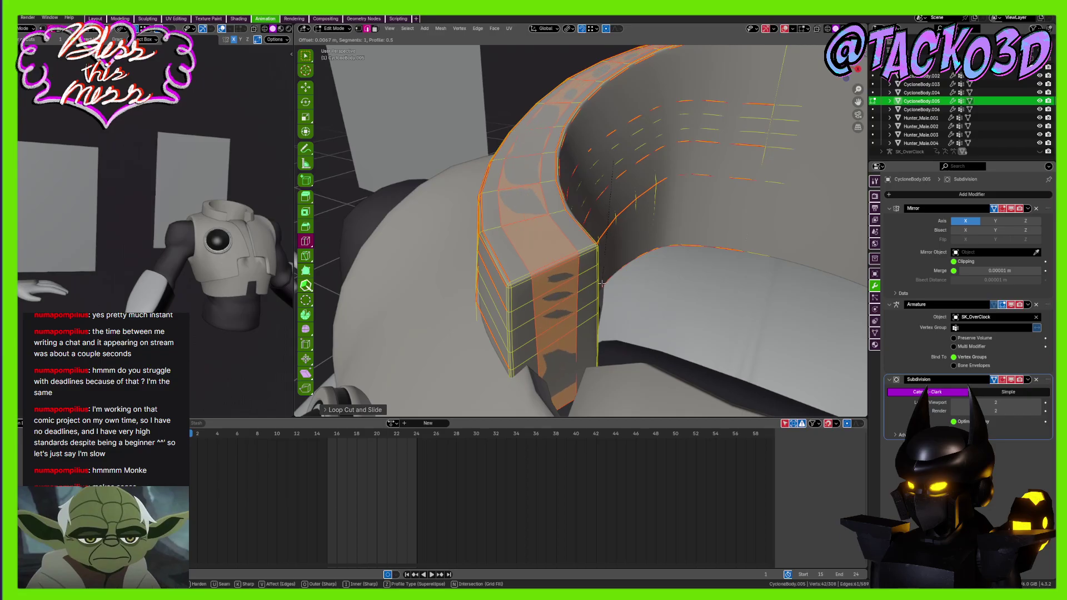
pyautogui.click(602, 282)
# Select the central face strip along the collar's top rim, short of the front end, and extrude it down into a groove
pyautogui.moveTo(602, 282); pyautogui.dragTo(420, 178, button='middle')
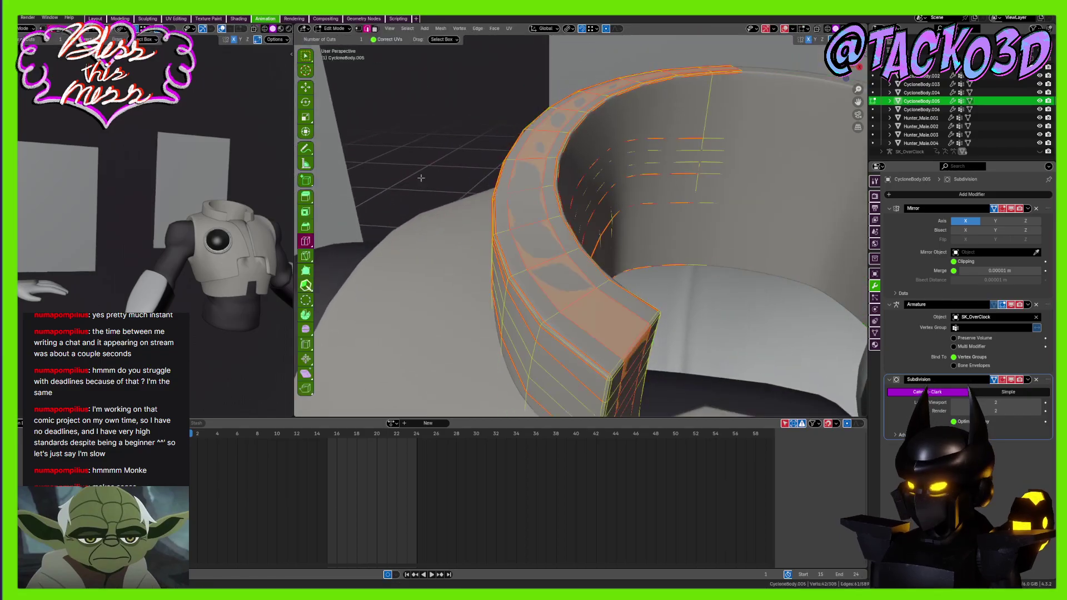
pyautogui.click(305, 56)
pyautogui.press('3')
pyautogui.click(605, 324)
pyautogui.moveTo(495, 89); pyautogui.dragTo(532, 200, button='middle')
pyautogui.keyDown('ctrl'); pyautogui.click(532, 200); pyautogui.keyUp('ctrl')
pyautogui.keyDown('ctrl'); pyautogui.click(585, 118); pyautogui.keyUp('ctrl')
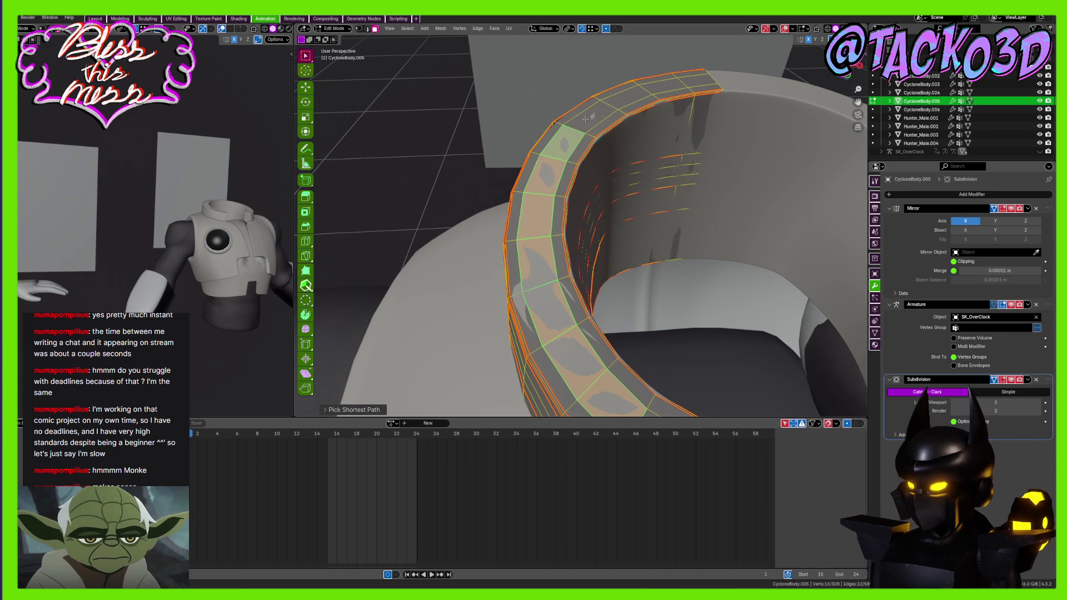
pyautogui.keyDown('ctrl'); pyautogui.click(664, 95); pyautogui.keyUp('ctrl')
pyautogui.moveTo(664, 95); pyautogui.dragTo(701, 178, button='middle')
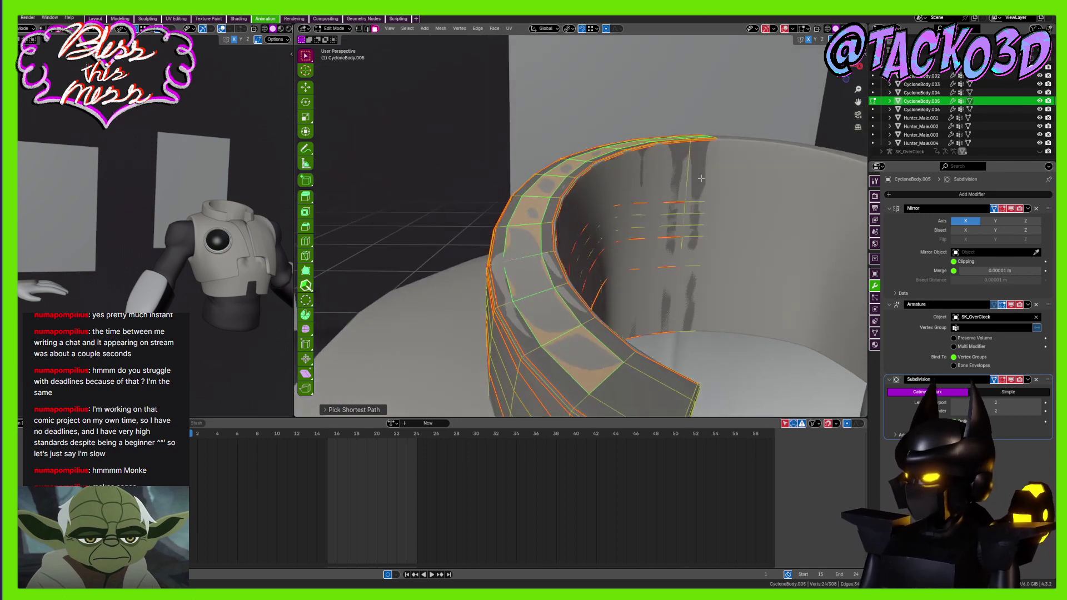
pyautogui.press('e')
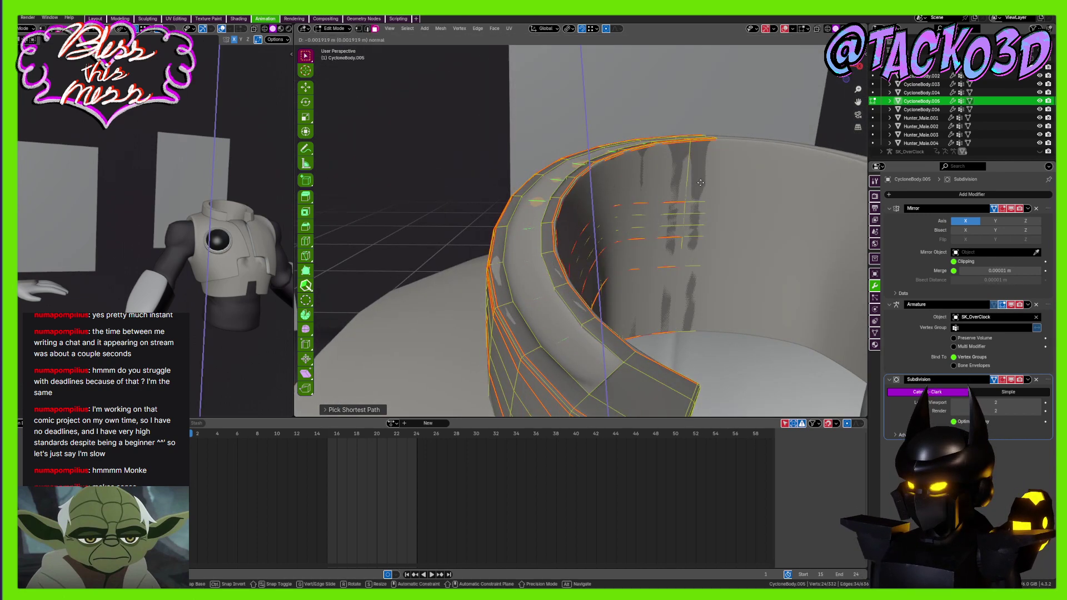
pyautogui.click(700, 182)
# Assign the dark accent material in a new slot to the collar's groove faces
pyautogui.click(874, 344)
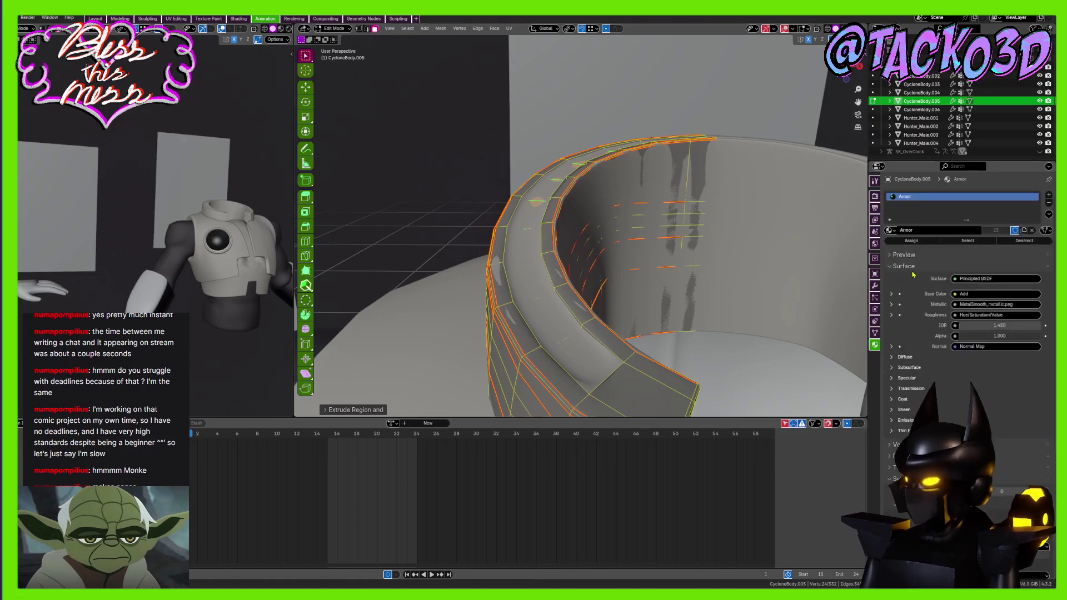
pyautogui.click(1048, 195)
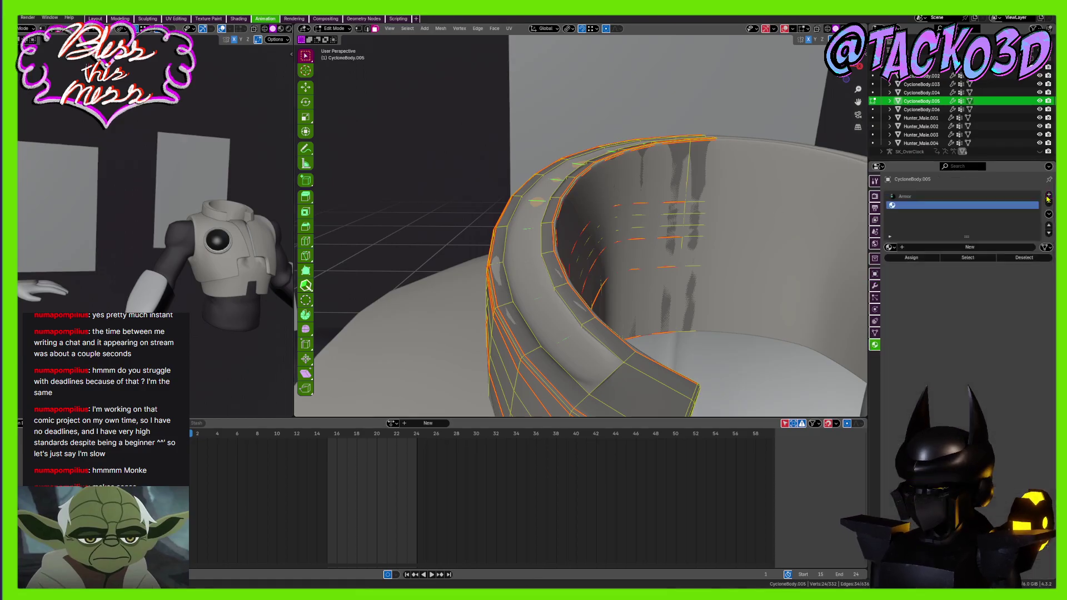
pyautogui.click(891, 248)
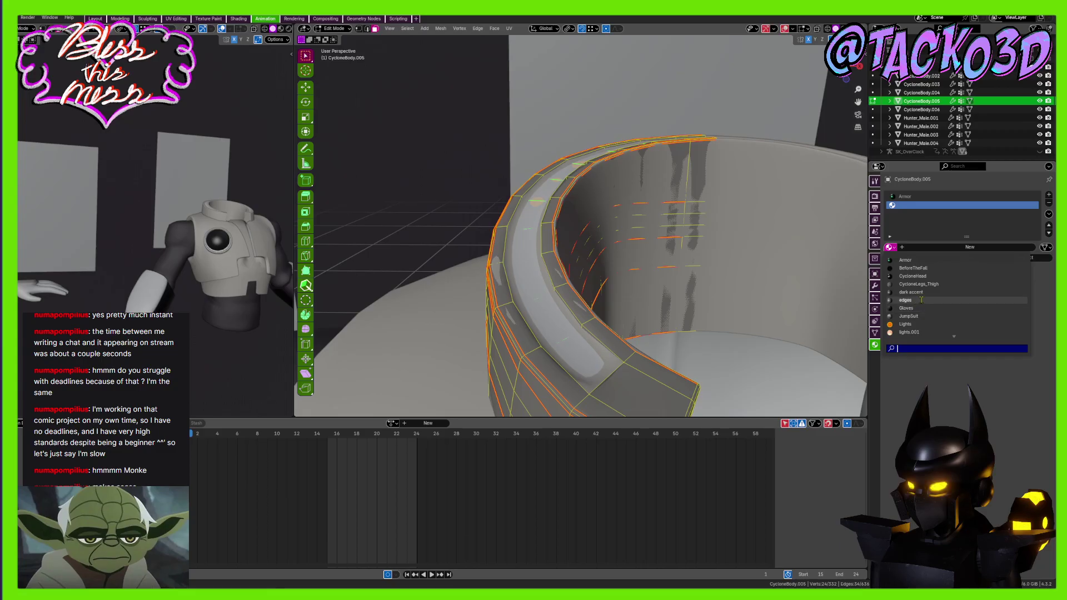
pyautogui.write('dar')
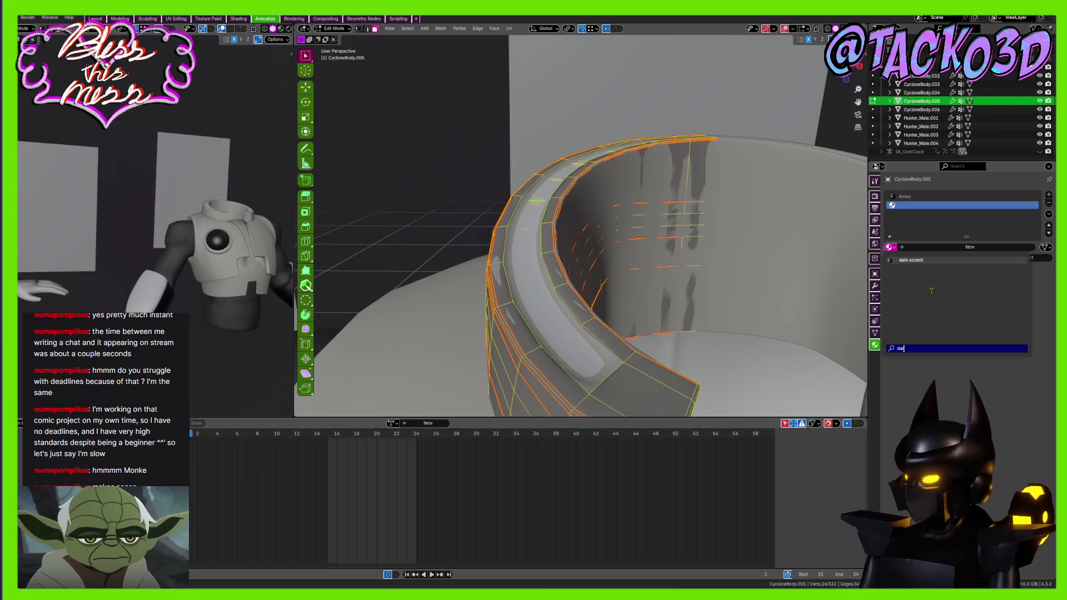
pyautogui.click(922, 261)
pyautogui.press('Tab')
pyautogui.moveTo(625, 244); pyautogui.dragTo(320, 249, button='middle')
# Add a lengthwise loop cut through the collar's groove and another across its front end, then save the file
pyautogui.press('Tab')
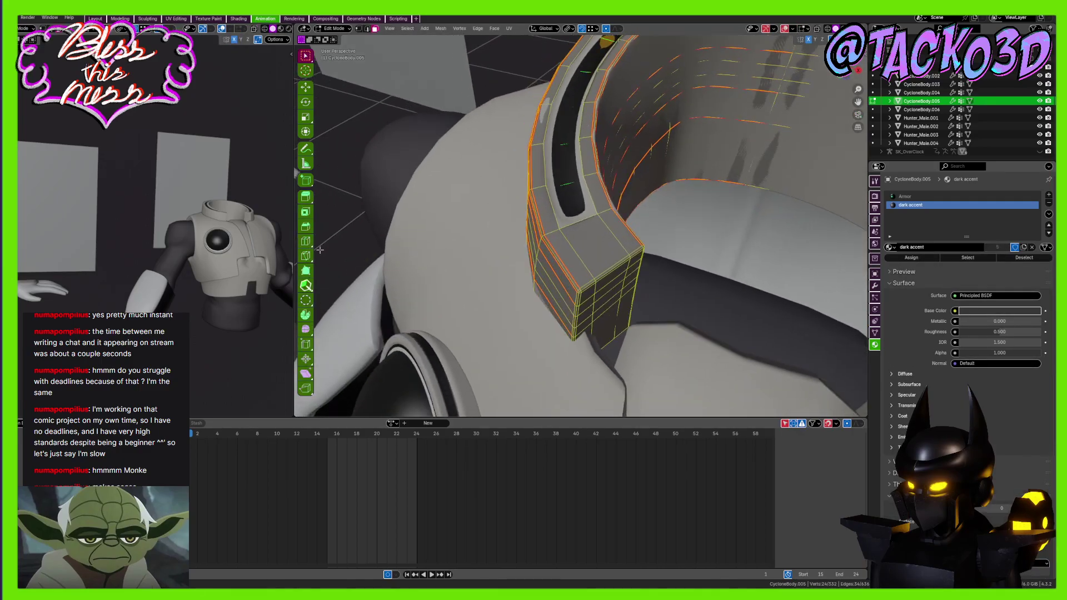
pyautogui.click(306, 240)
pyautogui.click(567, 218)
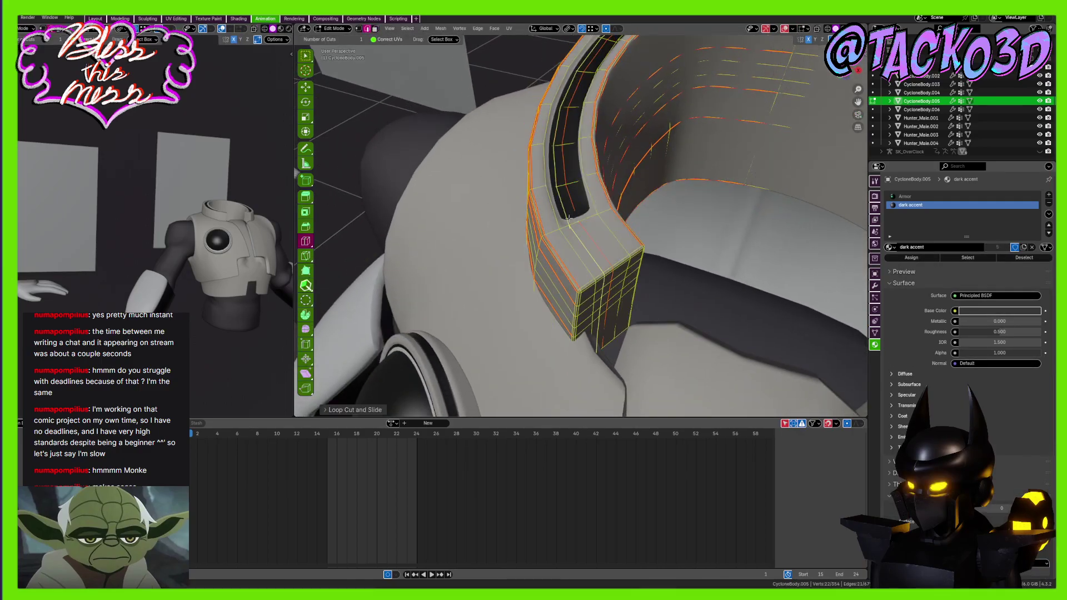
pyautogui.moveTo(567, 219); pyautogui.dragTo(560, 225)
pyautogui.moveTo(560, 225); pyautogui.dragTo(583, 164, button='middle')
pyautogui.press('Tab')
pyautogui.hotkey('ctrl', 's')
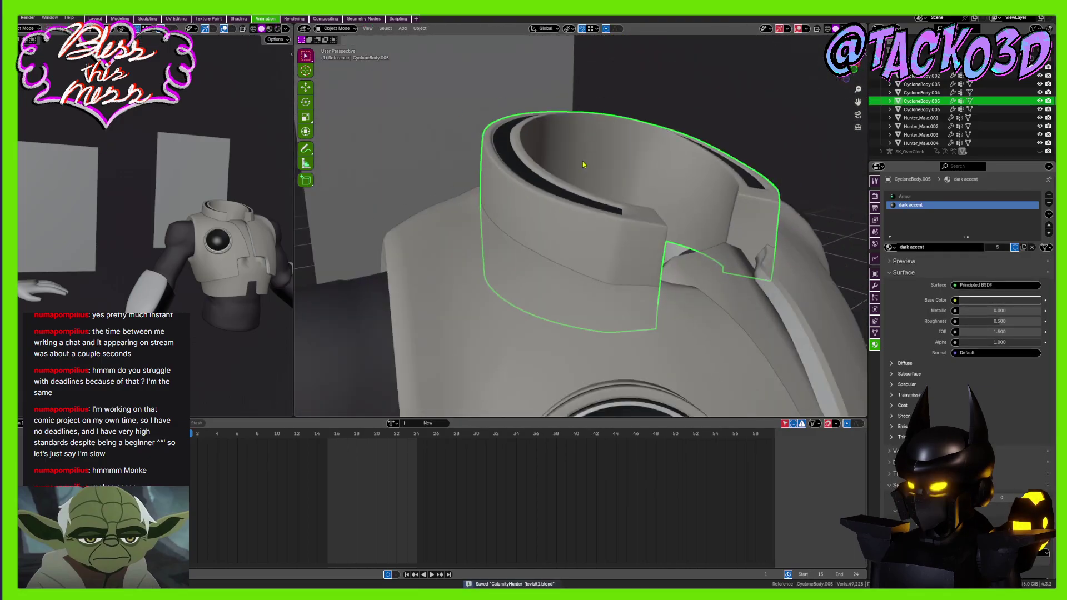
# Select the edges bordering the groove on the collar's top rim and give them a narrow multi-segment bevel
pyautogui.scroll(5, 582, 161)
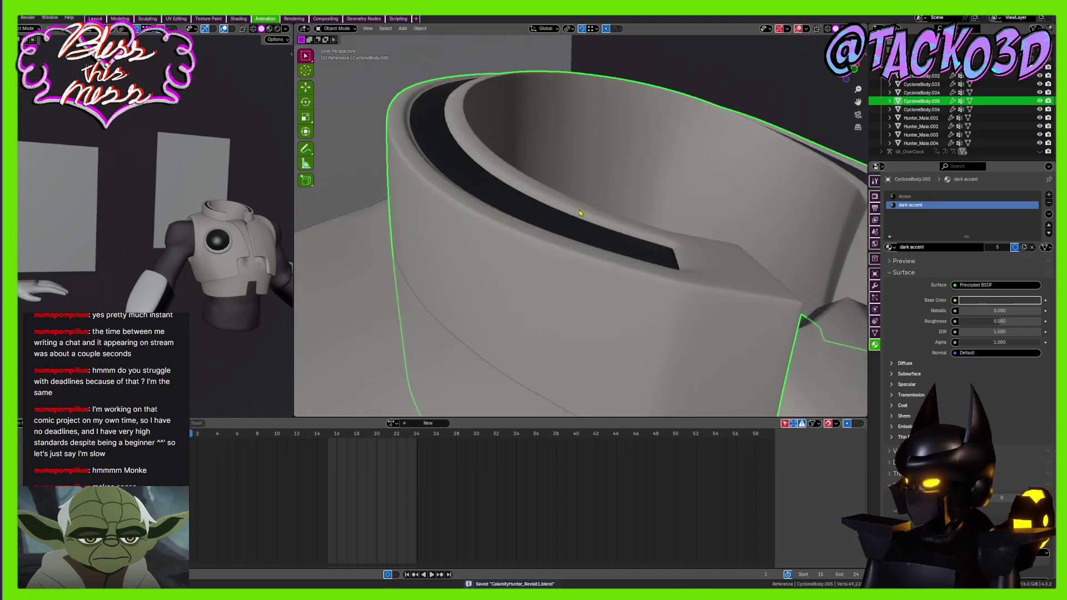
pyautogui.press('Tab')
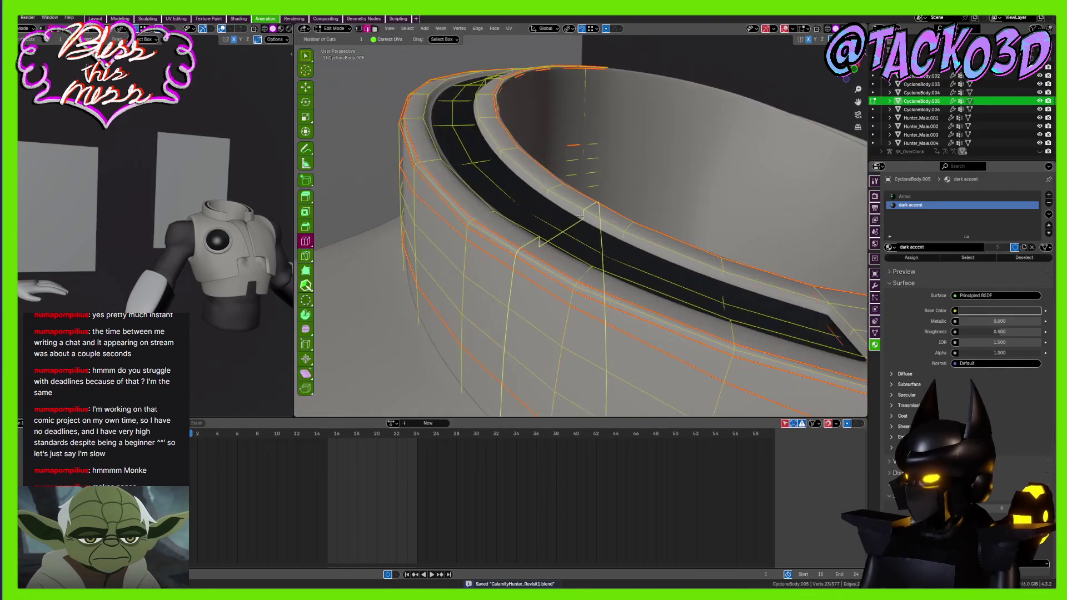
pyautogui.press('w')
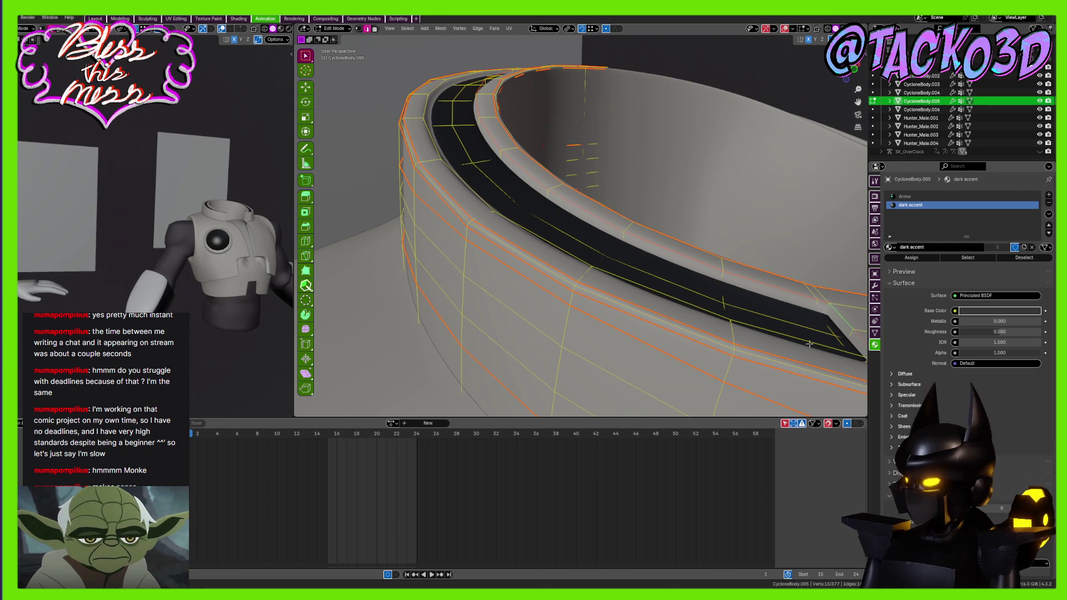
pyautogui.moveTo(754, 333); pyautogui.dragTo(637, 232, button='middle')
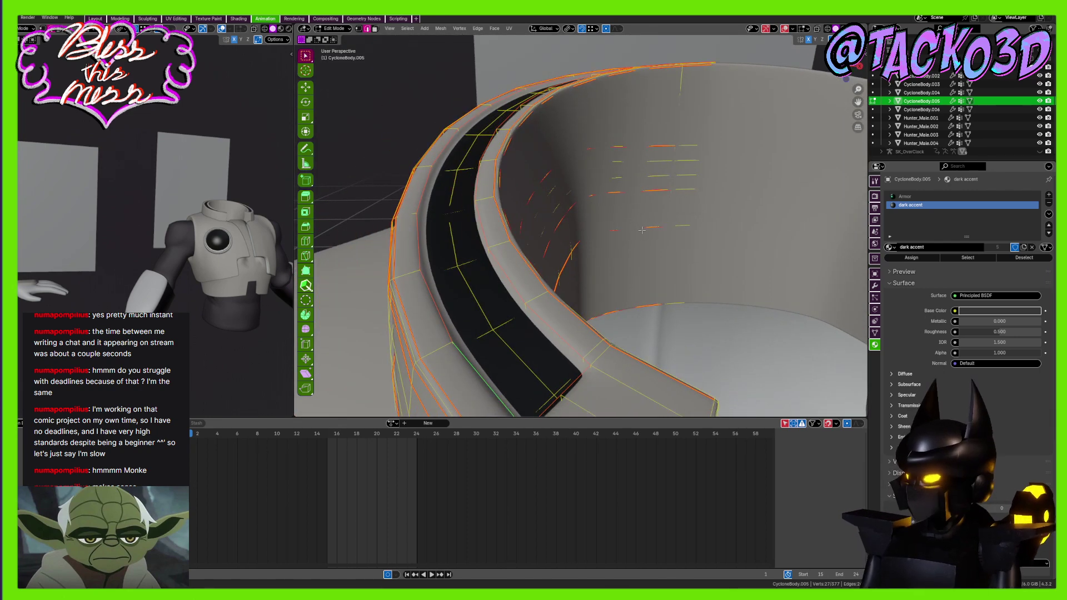
pyautogui.hotkey('ctrl', 'b')
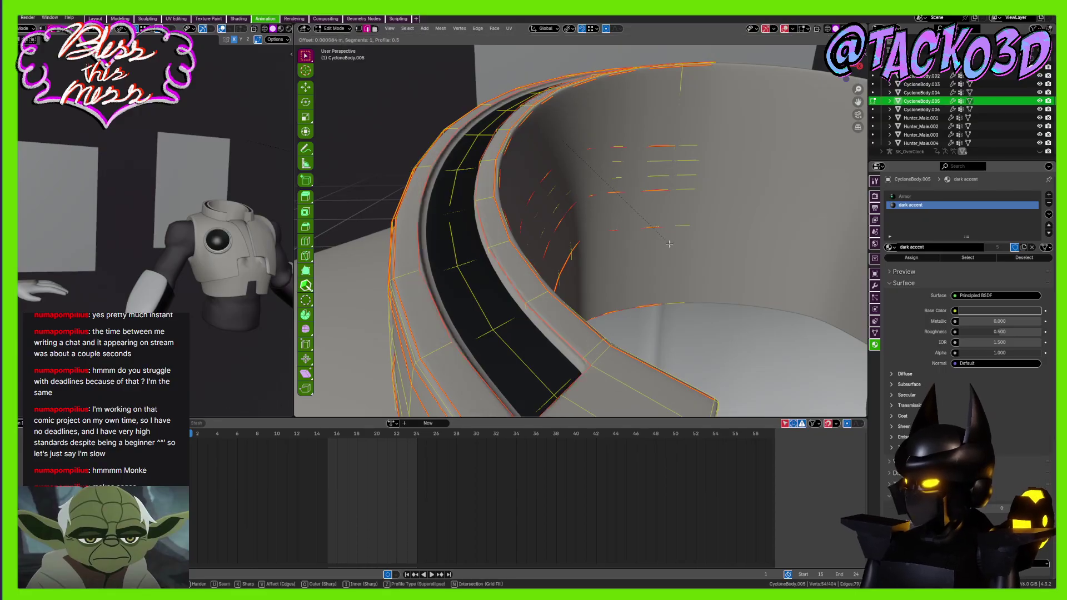
pyautogui.scroll(1, 669, 245)
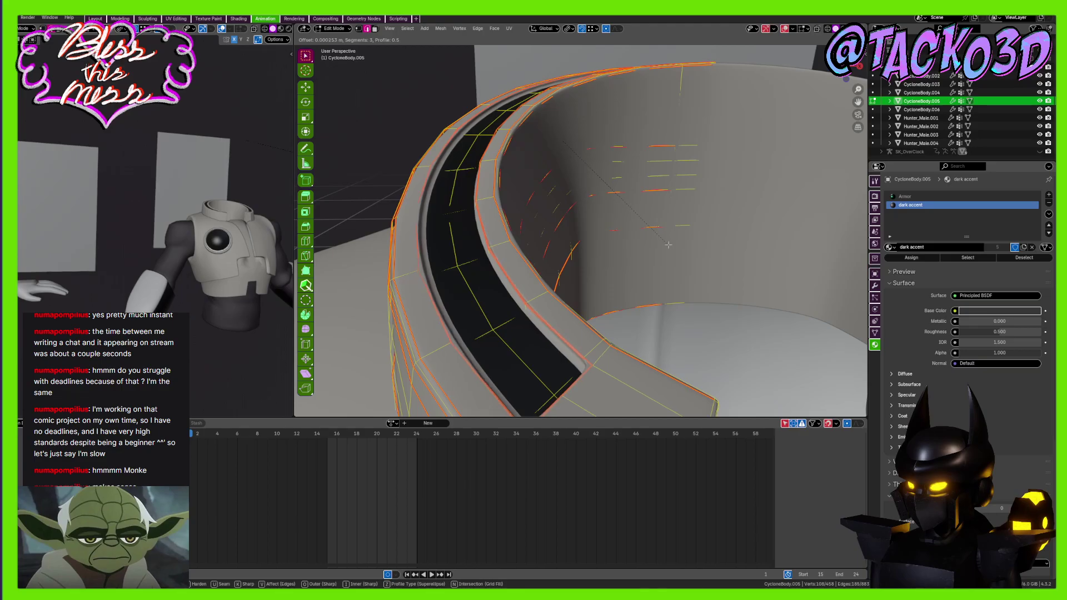
pyautogui.click(668, 244)
# Add lengthwise loop cuts close to the inner and outer sides of the collar's dark groove
pyautogui.moveTo(669, 244); pyautogui.dragTo(372, 241, button='middle')
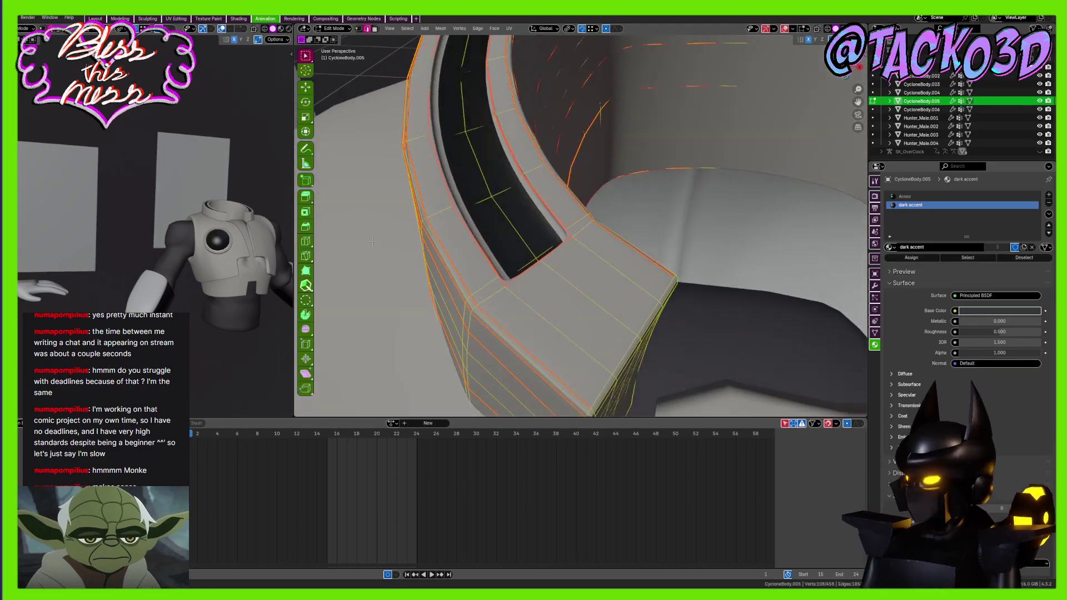
pyautogui.click(306, 242)
pyautogui.click(559, 249)
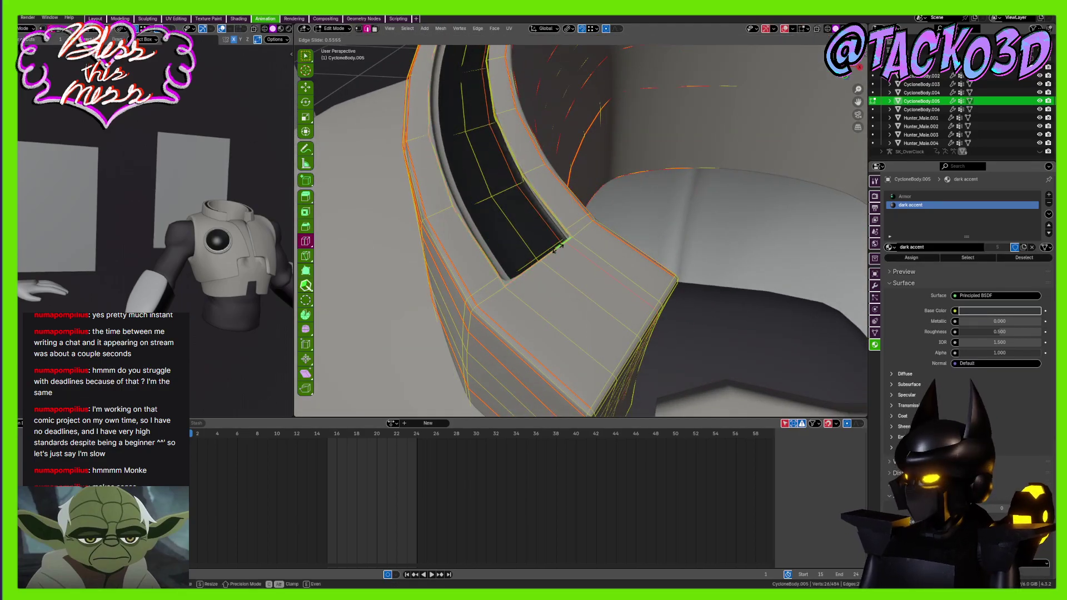
pyautogui.moveTo(523, 269); pyautogui.dragTo(507, 278)
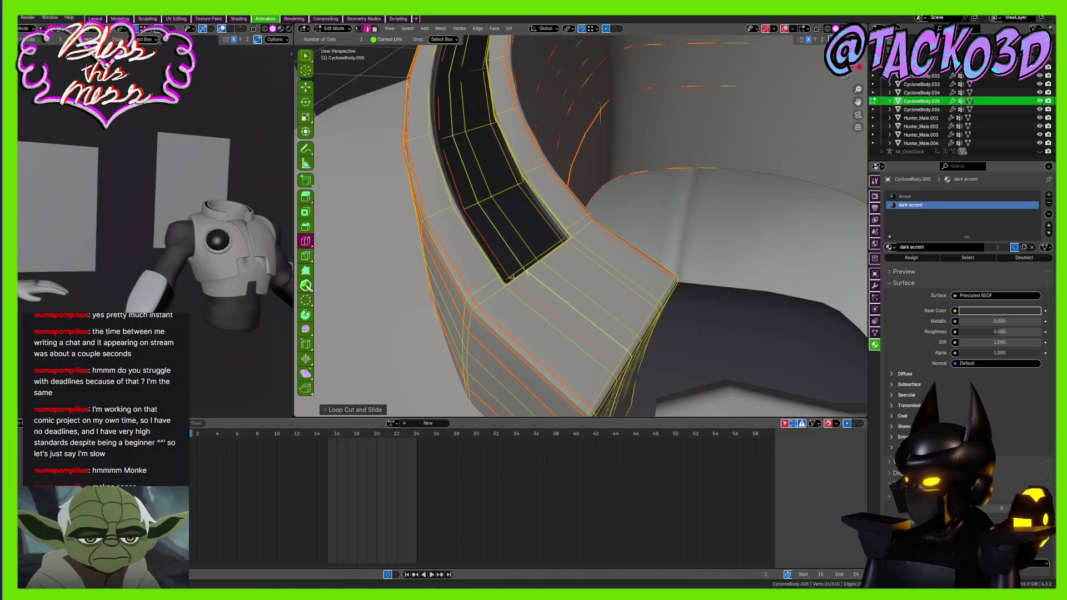
pyautogui.moveTo(507, 277); pyautogui.dragTo(643, 303, button='middle')
pyautogui.press('Tab')
pyautogui.scroll(-5, 643, 303)
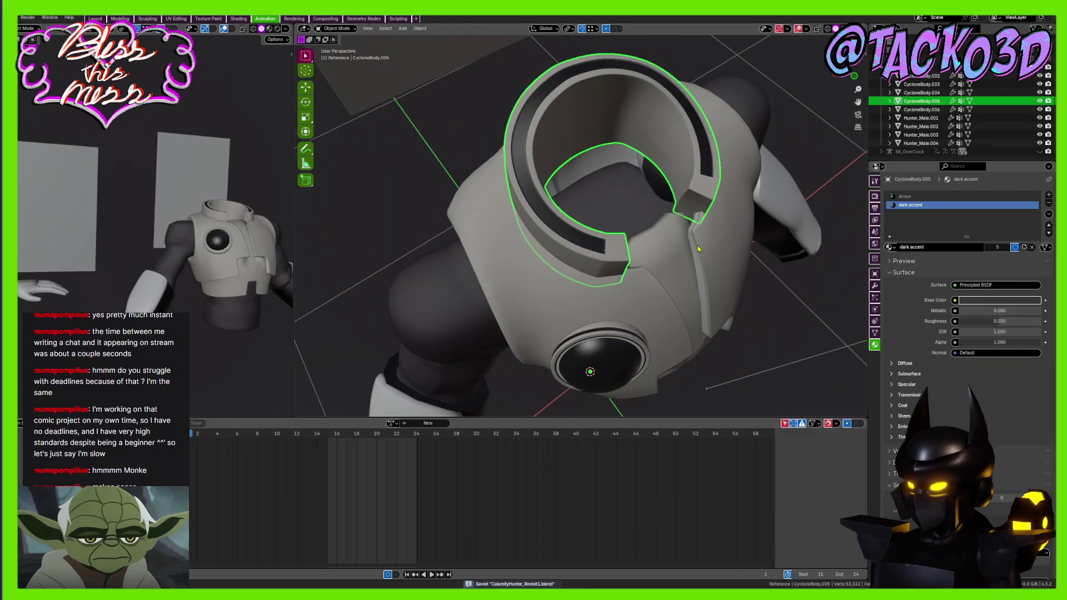
# Select two parallel face strips running around the collar's inner wall and extrude them into shallow grooves
pyautogui.moveTo(697, 279); pyautogui.dragTo(640, 226, button='middle')
pyautogui.press('Tab')
pyautogui.scroll(1, 516, 293)
pyautogui.click(305, 55)
pyautogui.press('3')
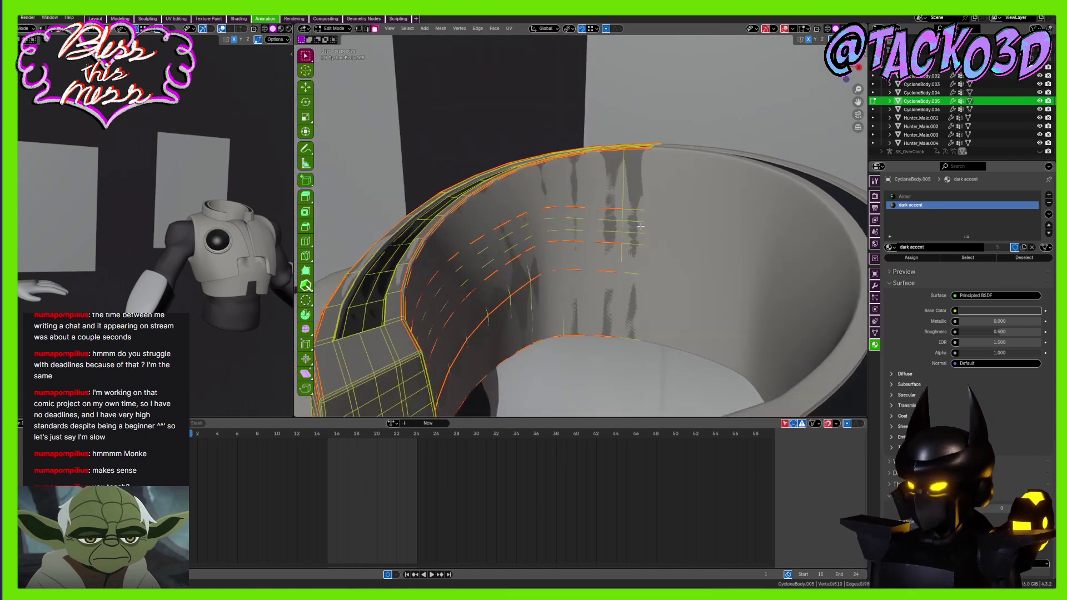
pyautogui.moveTo(633, 218); pyautogui.dragTo(564, 242)
pyautogui.moveTo(564, 242); pyautogui.dragTo(500, 226, button='middle')
pyautogui.scroll(3, 544, 256)
pyautogui.click(732, 205)
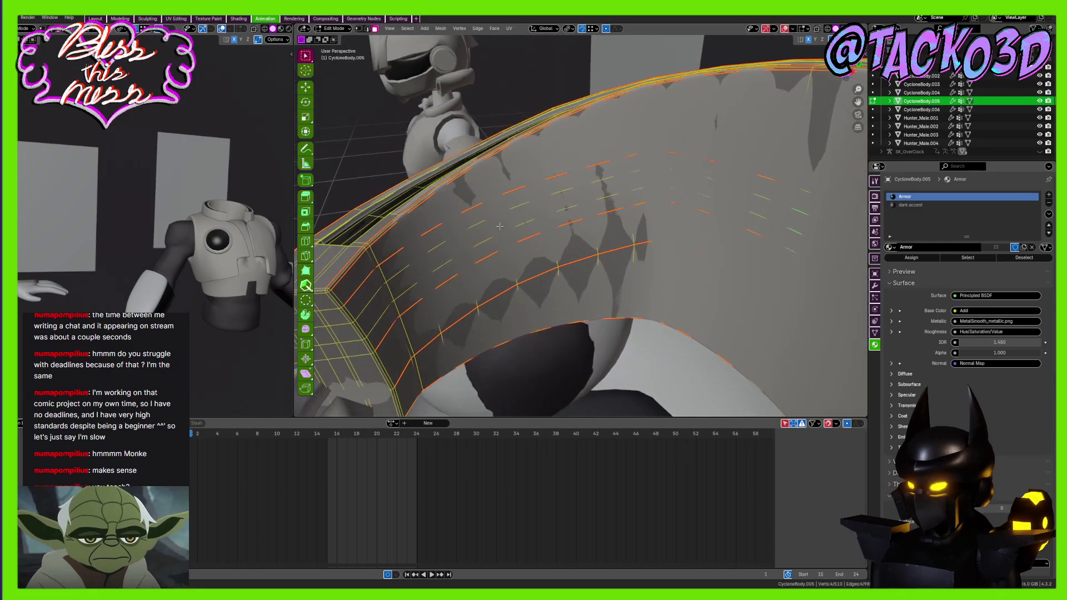
pyautogui.keyDown('ctrl'); pyautogui.click(393, 264); pyautogui.keyUp('ctrl')
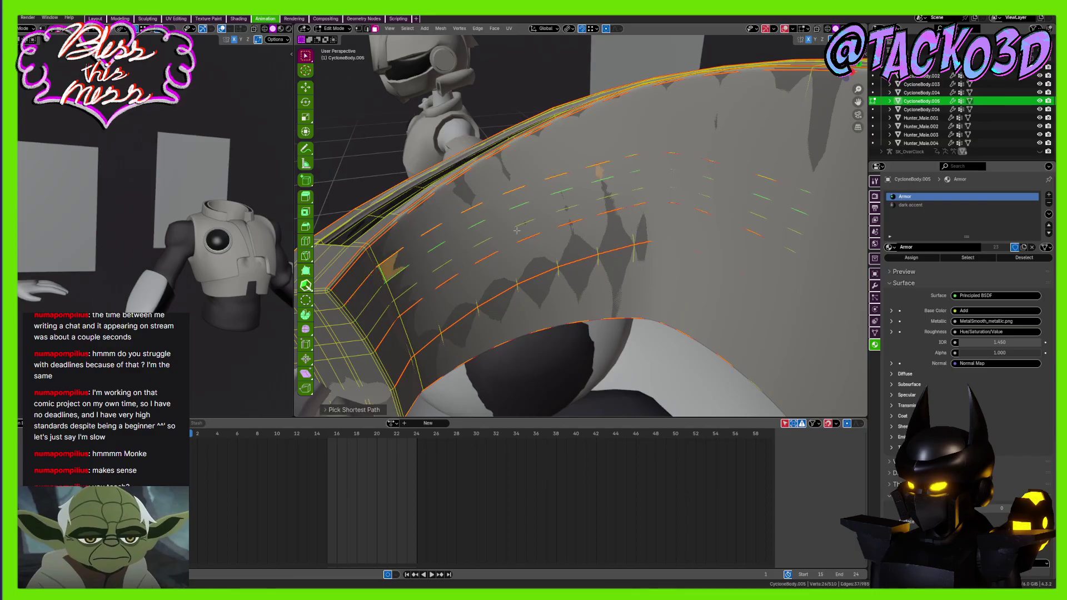
pyautogui.keyDown('ctrl'); pyautogui.click(406, 302); pyautogui.keyUp('ctrl')
pyautogui.moveTo(628, 236); pyautogui.dragTo(711, 231, button='middle')
pyautogui.press('e')
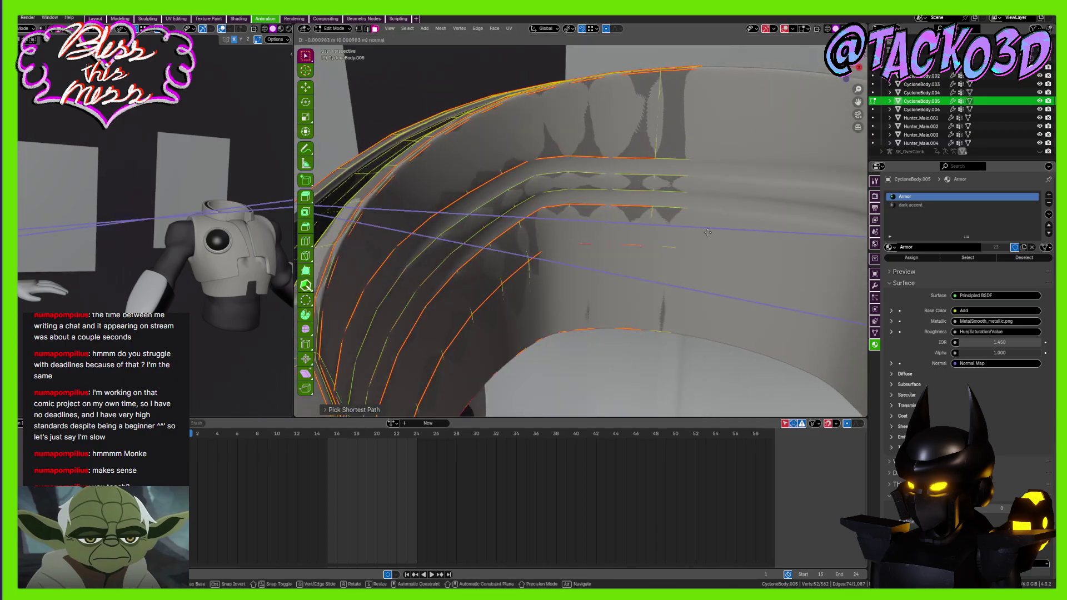
pyautogui.click(707, 232)
pyautogui.press('Tab')
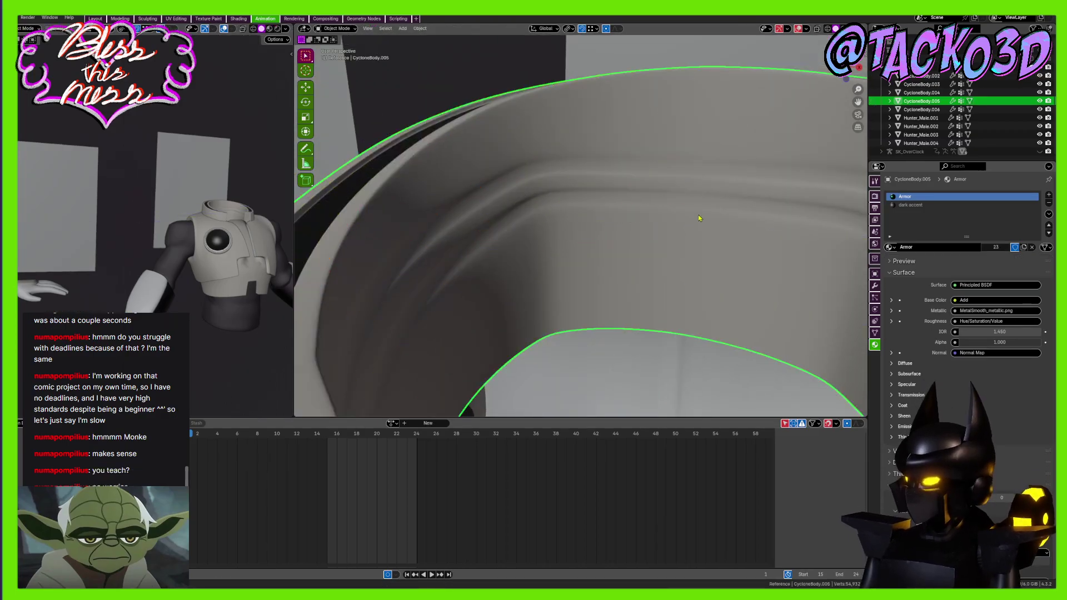
pyautogui.press('Tab')
# Assign the dark accent material to the collar's inner groove faces and save the file
pyautogui.click(909, 206)
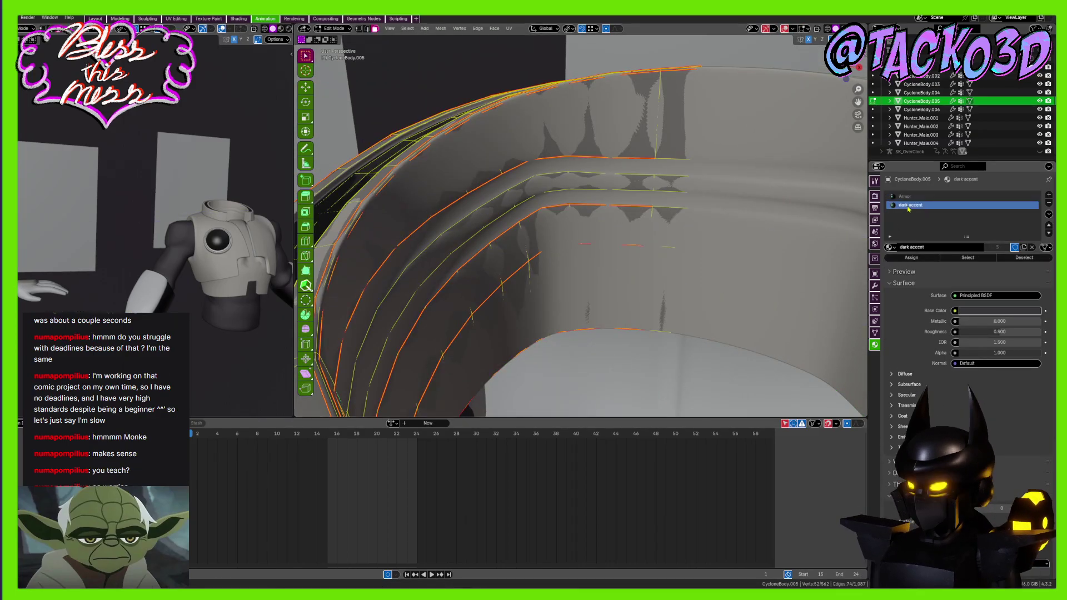
pyautogui.click(901, 257)
pyautogui.press('Tab')
pyautogui.moveTo(711, 230); pyautogui.dragTo(595, 208, button='middle')
pyautogui.hotkey('ctrl', 's')
# Examine the collar's dark inner grooves up close and against the whole torso, in and out of mesh editing
pyautogui.scroll(1, 595, 201)
pyautogui.moveTo(467, 209); pyautogui.dragTo(586, 225, button='middle')
pyautogui.scroll(-4, 614, 253)
pyautogui.press('Tab')
pyautogui.scroll(4, 644, 192)
pyautogui.press('Tab')
pyautogui.hotkey('ctrl', 's')
pyautogui.scroll(2, 611, 256)
pyautogui.press('Tab')
pyautogui.scroll(4, 588, 263)
pyautogui.scroll(-6, 586, 226)
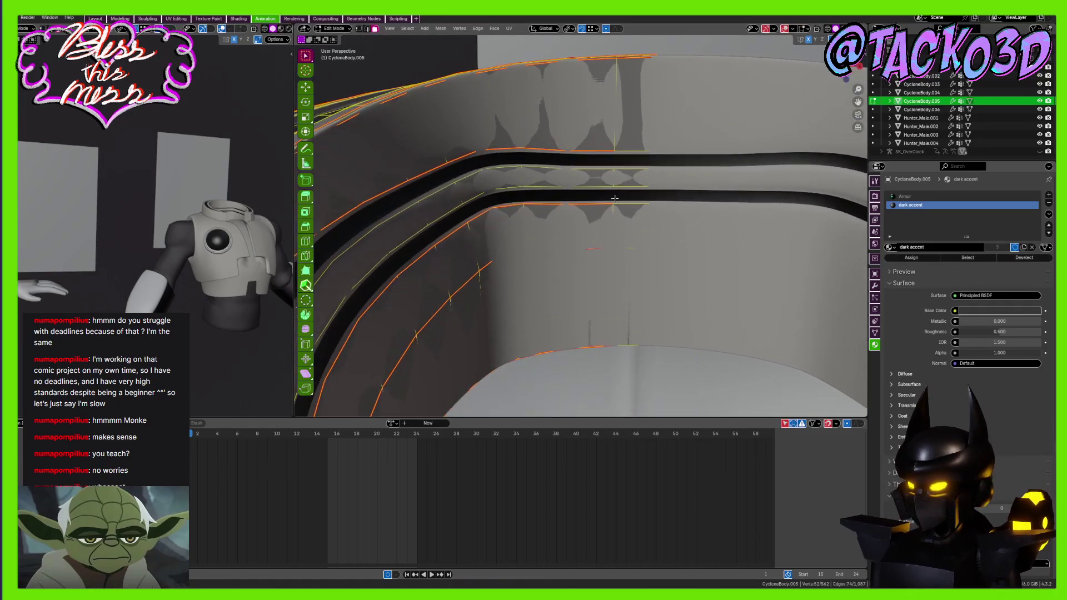
pyautogui.press('Tab')
pyautogui.scroll(-5, 592, 260)
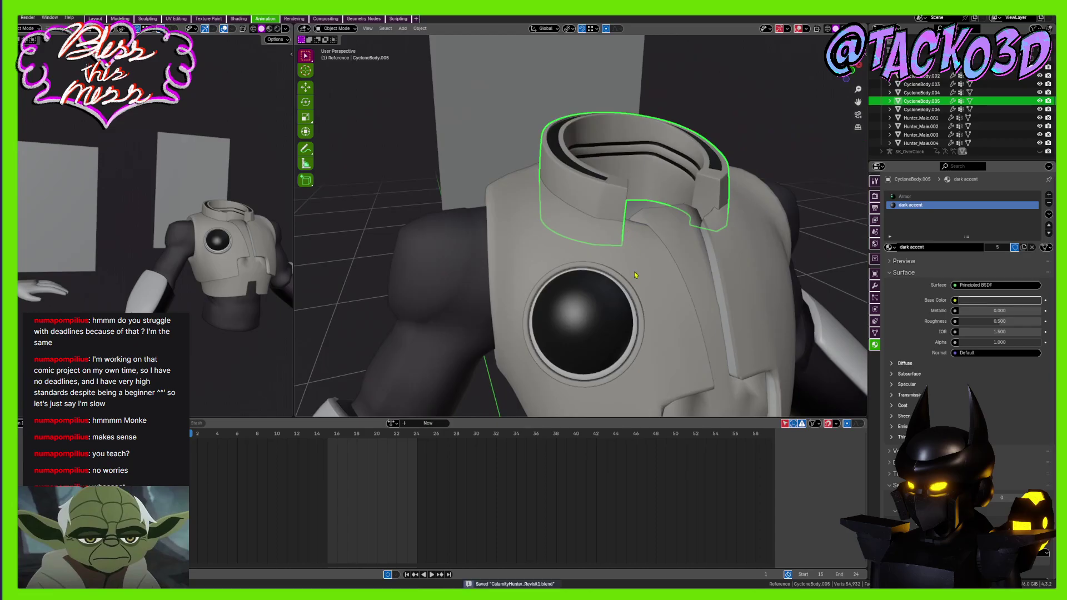
# On the front abdominal armor plate, select the edge loops bordering the lower rim and notch and bevel them narrowly
pyautogui.moveTo(635, 274); pyautogui.dragTo(579, 258, button='middle')
pyautogui.click(629, 278)
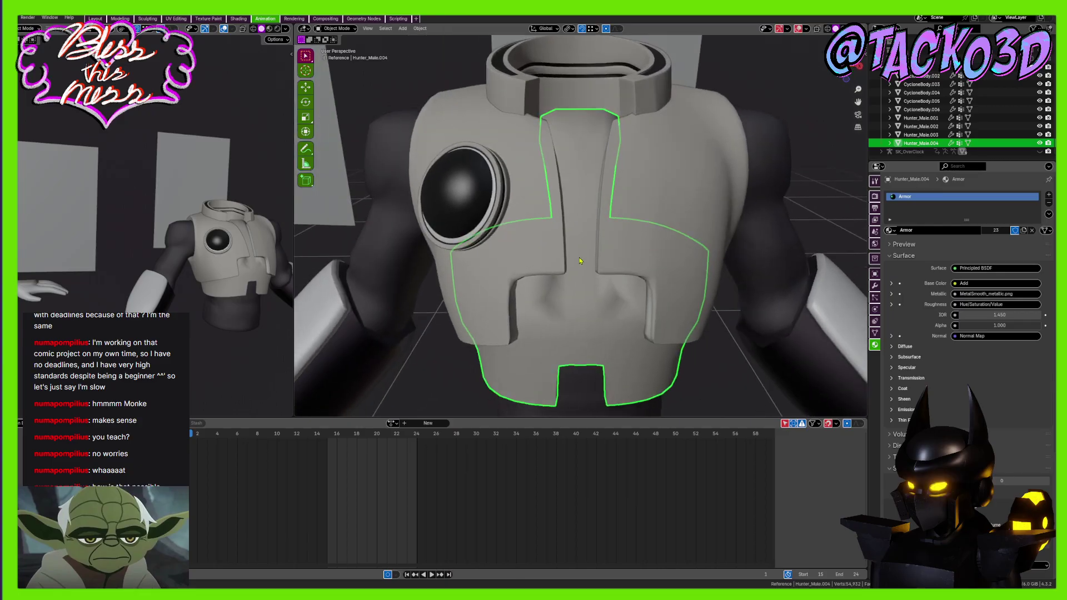
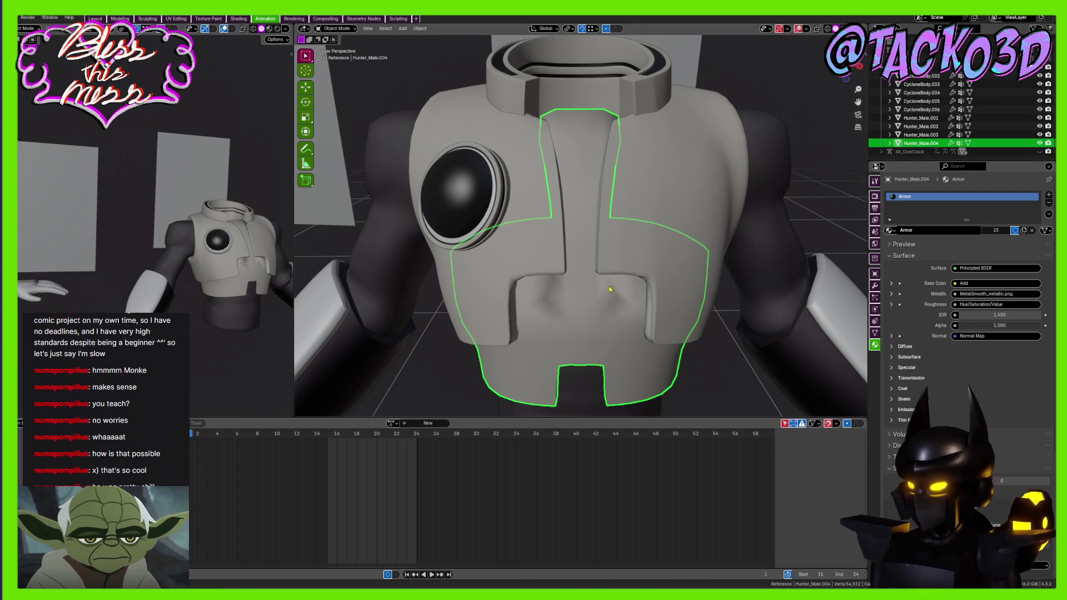
pyautogui.scroll(-5, 609, 288)
pyautogui.moveTo(609, 289); pyautogui.dragTo(583, 278, button='middle')
pyautogui.scroll(6, 582, 277)
pyautogui.press('Tab')
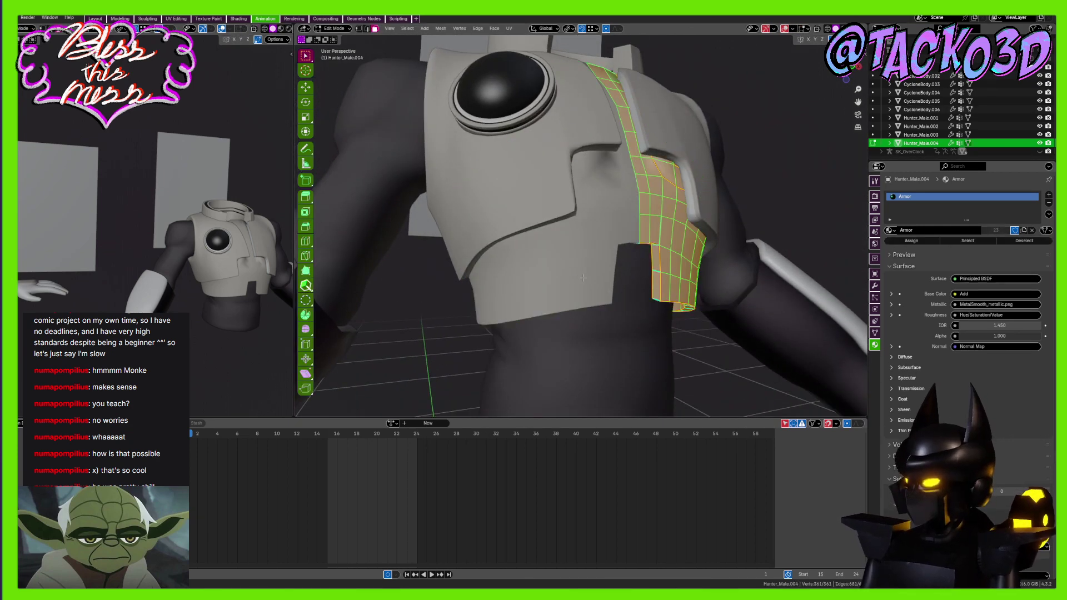
pyautogui.scroll(8, 582, 277)
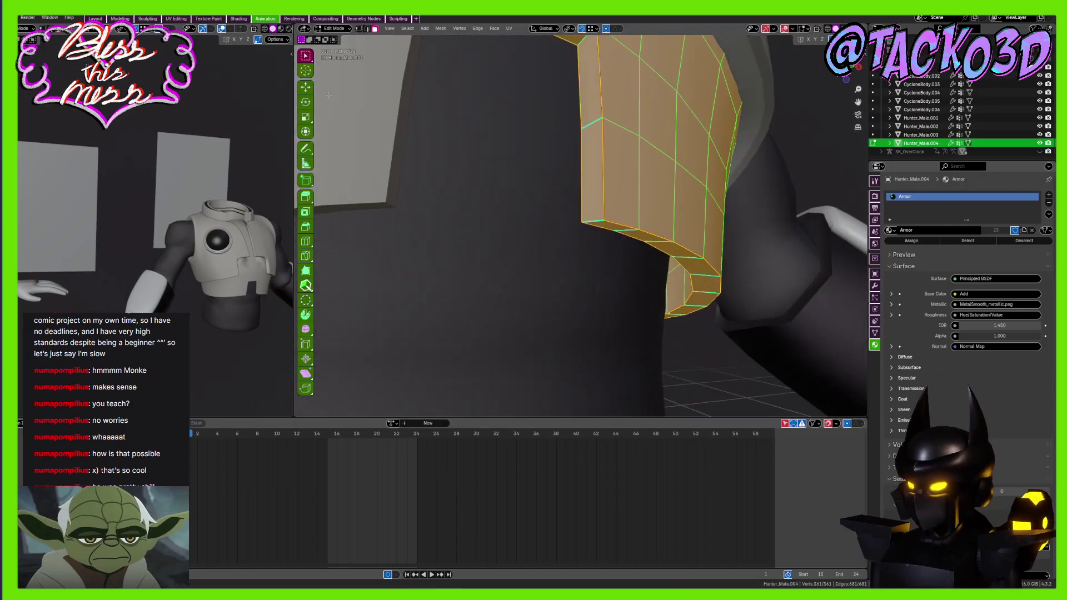
pyautogui.press('2')
pyautogui.scroll(-4, 611, 189)
pyautogui.keyDown('alt'); pyautogui.click(593, 187); pyautogui.keyUp('alt')
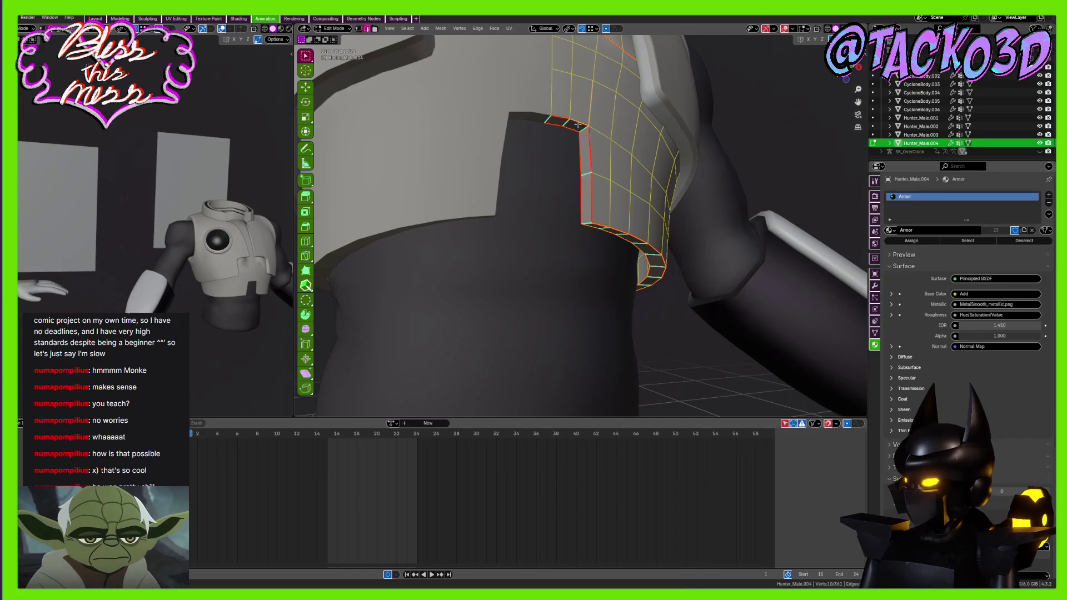
pyautogui.scroll(3, 544, 197)
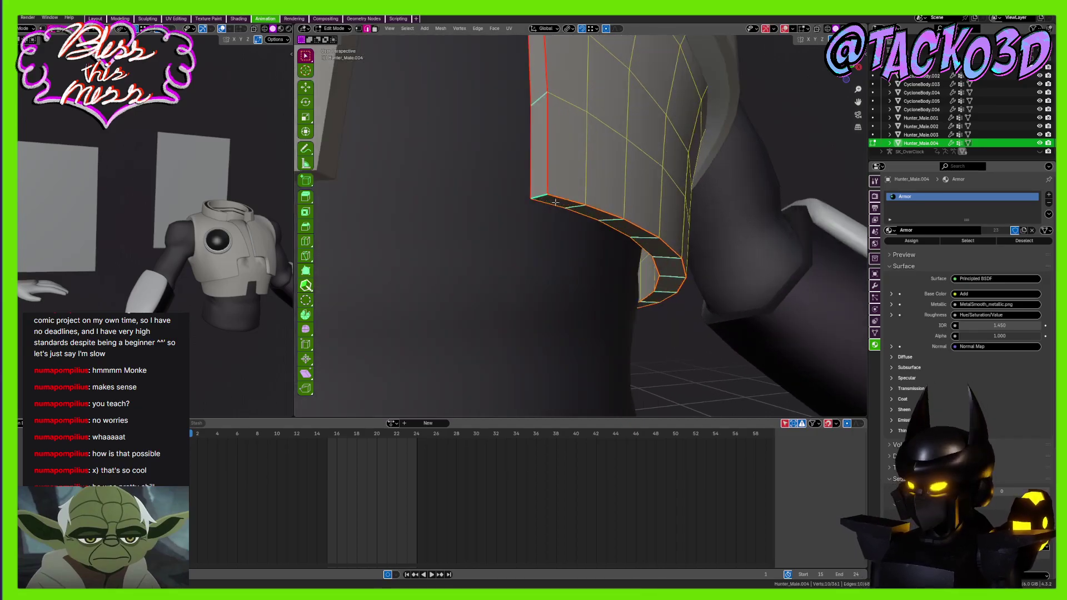
pyautogui.moveTo(575, 217); pyautogui.dragTo(643, 217, button='middle')
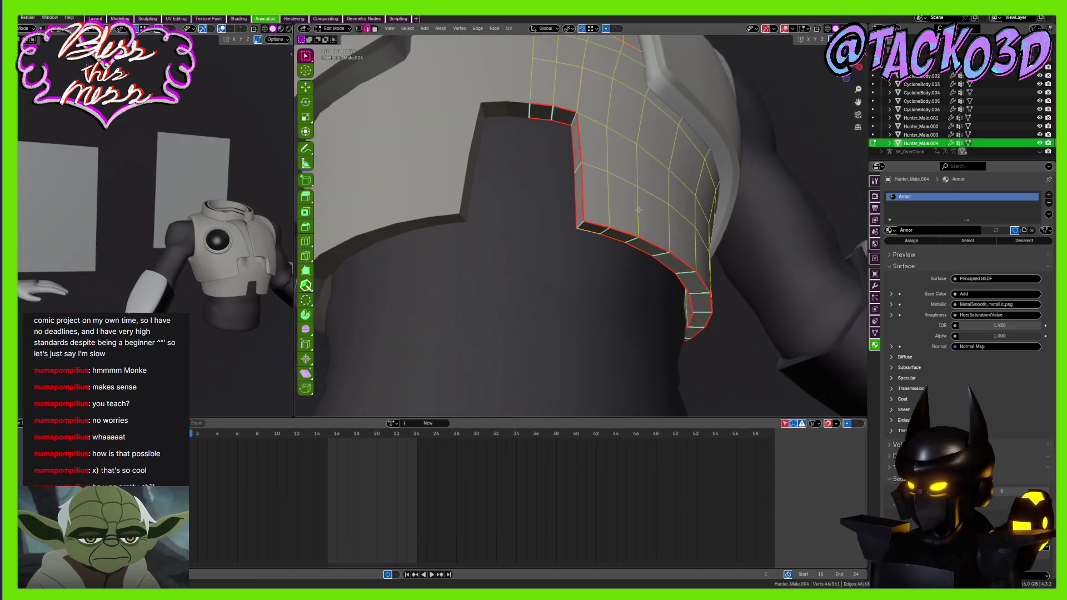
pyautogui.hotkey('ctrl', 'b')
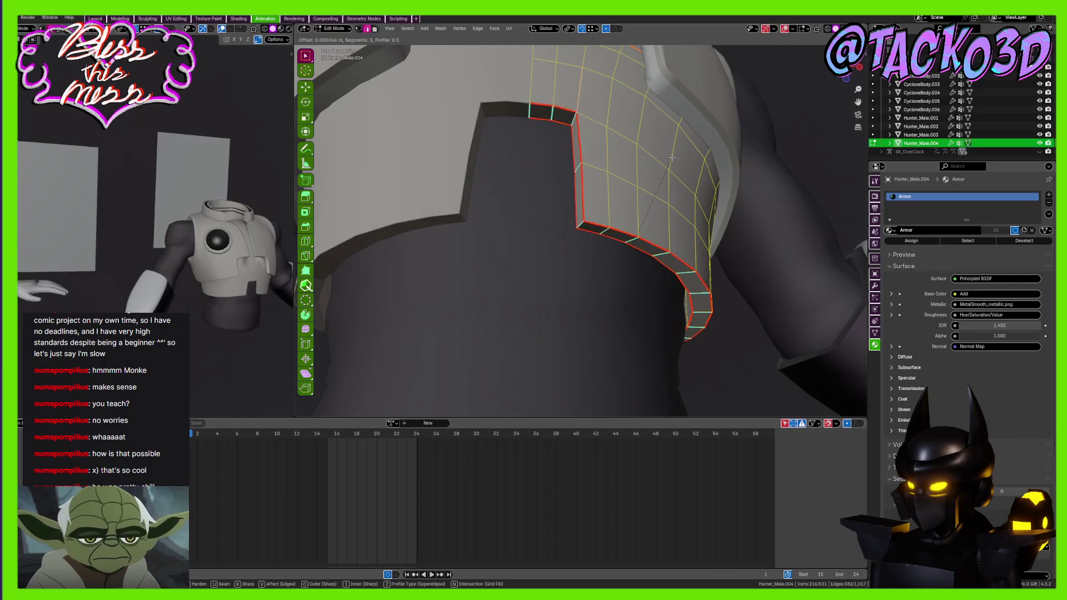
pyautogui.click(672, 157)
# Save the file and inspect the shading of the abdominal plate's beveled lower rim
pyautogui.press('Tab')
pyautogui.moveTo(613, 199)
pyautogui.mouseDown(button='middle')
pyautogui.moveTo(671, 261)
pyautogui.moveTo(666, 232)
pyautogui.moveTo(644, 245)
pyautogui.moveTo(643, 216)
pyautogui.moveTo(634, 238)
pyautogui.moveTo(623, 194)
pyautogui.mouseUp(button='middle')
pyautogui.scroll(2, 669, 259)
pyautogui.hotkey('ctrl', 's')
pyautogui.press('Tab')
pyautogui.scroll(4, 644, 216)
pyautogui.scroll(-3, 642, 219)
pyautogui.press('Tab')
pyautogui.scroll(-2, 641, 219)
pyautogui.scroll(2, 623, 194)
pyautogui.press('Tab')
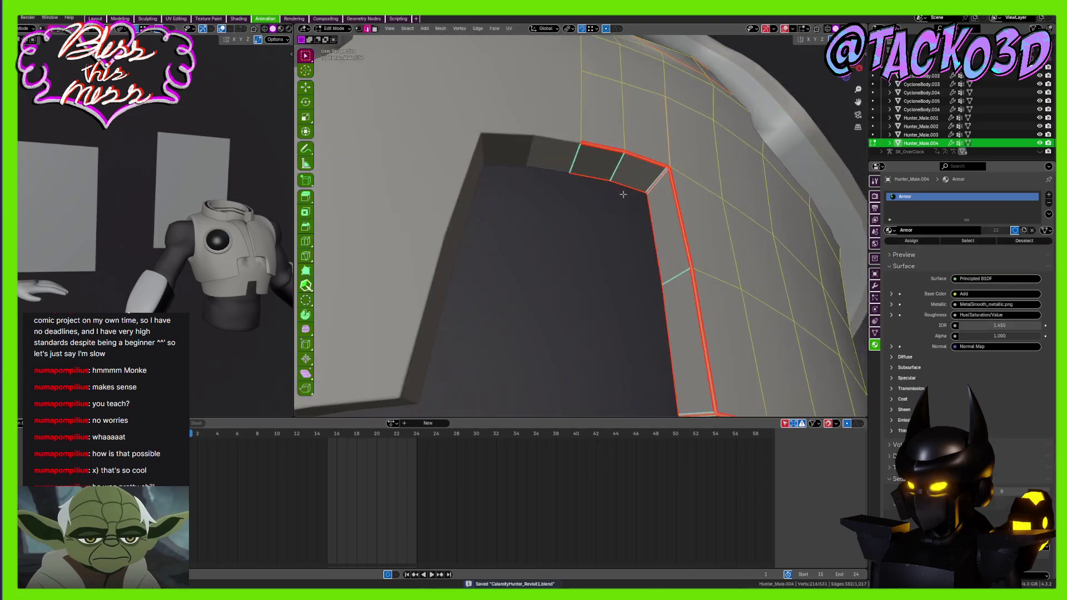
# Clear the sharp marking from the cross edge on the underside of the abdominal plate's front notch
pyautogui.click(618, 167)
pyautogui.scroll(4, 619, 167)
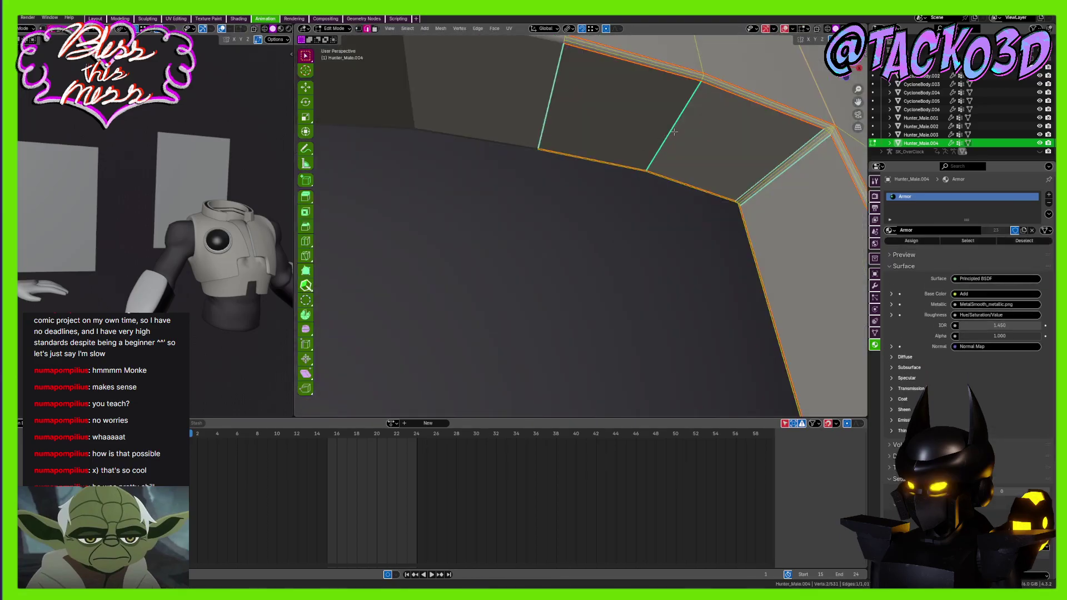
pyautogui.rightClick(655, 197)
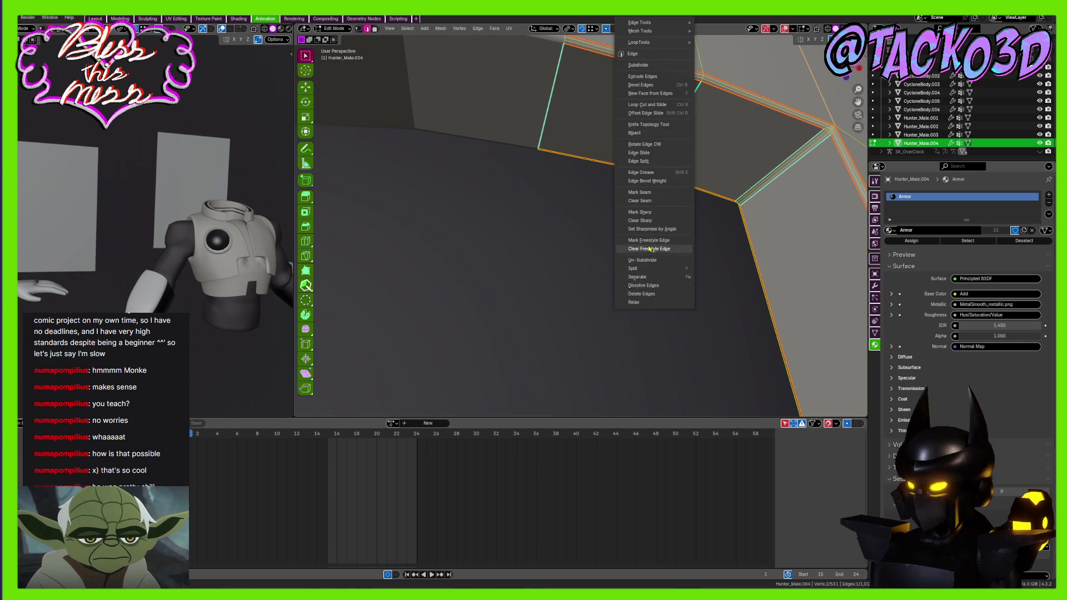
pyautogui.click(639, 212)
pyautogui.moveTo(641, 217); pyautogui.dragTo(650, 209, button='middle')
pyautogui.scroll(2, 654, 202)
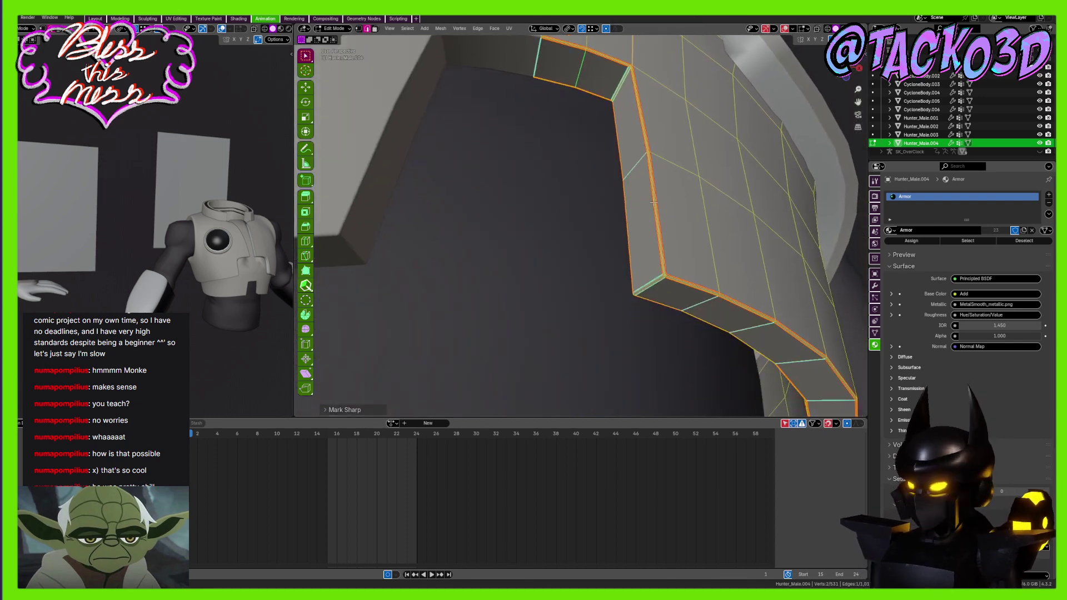
# Select the whole face strip along the abdominal plate's lower rim and clear the sharp marking from its edges
pyautogui.moveTo(689, 299); pyautogui.dragTo(600, 198, button='middle')
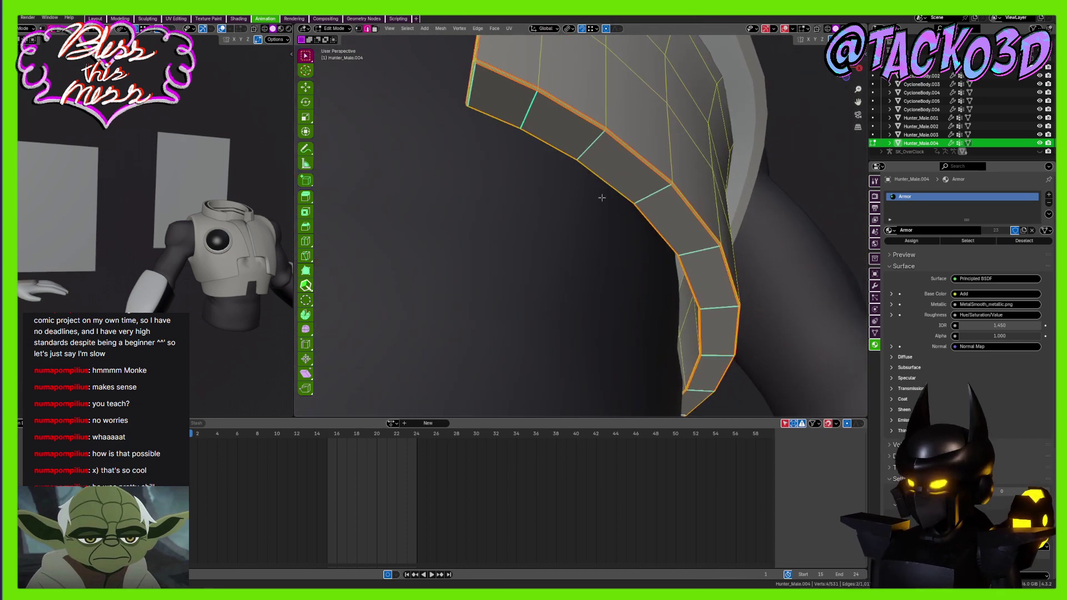
pyautogui.press('3')
pyautogui.moveTo(591, 148); pyautogui.dragTo(593, 258, button='middle')
pyautogui.press('l')
pyautogui.press('2')
pyautogui.rightClick(639, 230)
pyautogui.click(626, 243)
# Check the lower rim's smooth shading outside mesh editing and save the file
pyautogui.scroll(-3, 626, 242)
pyautogui.scroll(3, 593, 259)
pyautogui.scroll(-3, 593, 258)
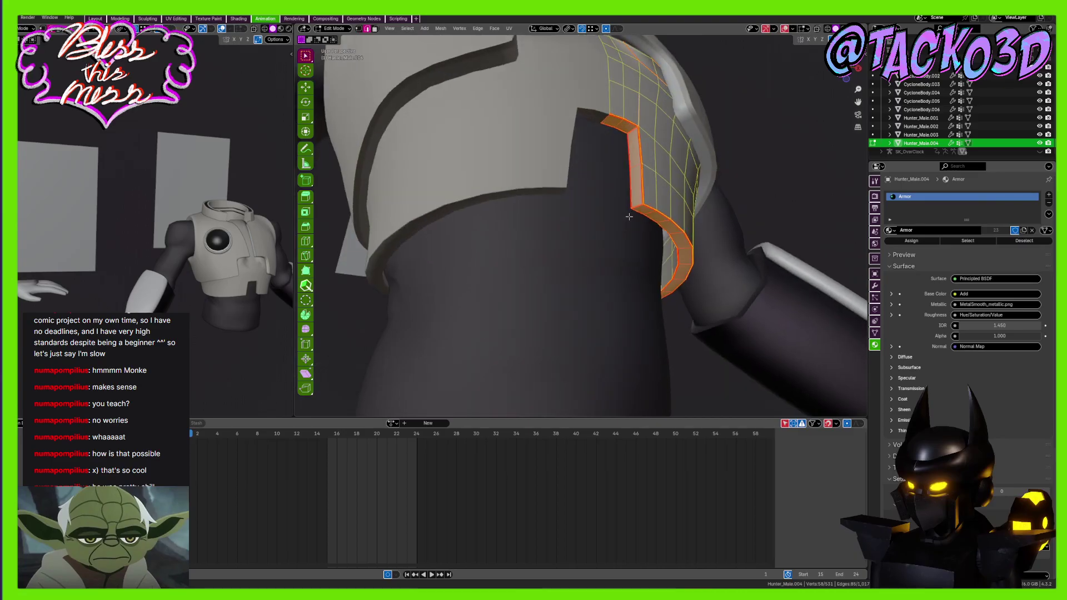
pyautogui.press('Tab')
pyautogui.scroll(4, 622, 269)
pyautogui.scroll(-3, 620, 259)
pyautogui.moveTo(619, 258)
pyautogui.mouseDown(button='middle')
pyautogui.moveTo(610, 283)
pyautogui.moveTo(597, 271)
pyautogui.moveTo(616, 261)
pyautogui.mouseUp(button='middle')
pyautogui.scroll(2, 611, 282)
# Slide the vertex at the lower inner corner of the abdominal plate's dent along its neighbouring edges to reshape the crease
pyautogui.press('Tab')
pyautogui.scroll(4, 617, 261)
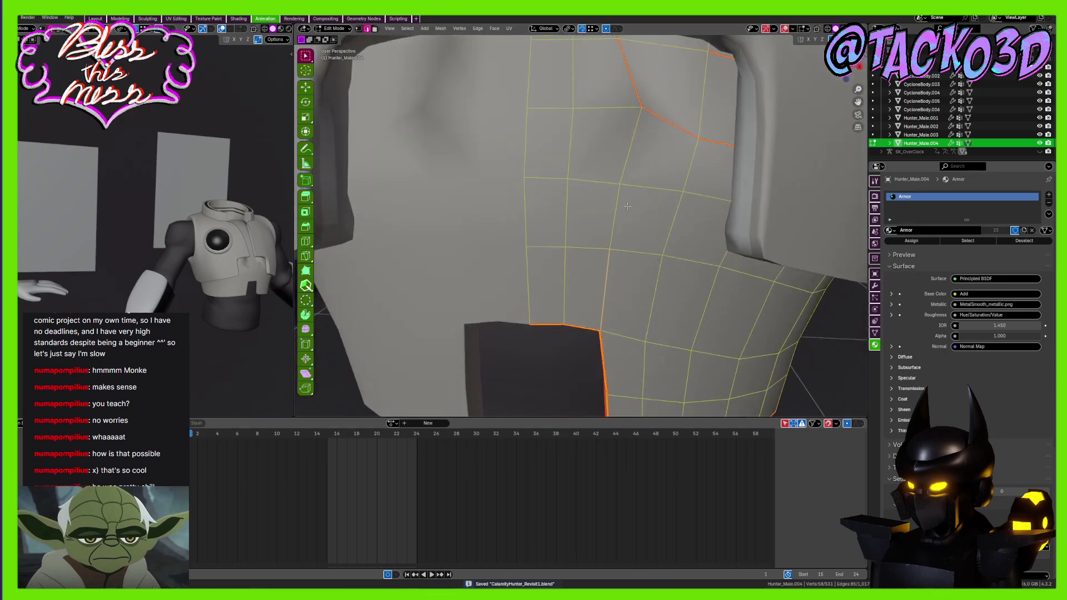
pyautogui.keyDown('shift'); pyautogui.moveTo(616, 209); pyautogui.dragTo(634, 257, button='middle'); pyautogui.keyUp('shift')
pyautogui.press('1')
pyautogui.click(683, 169)
pyautogui.press('g')
pyautogui.press('g')
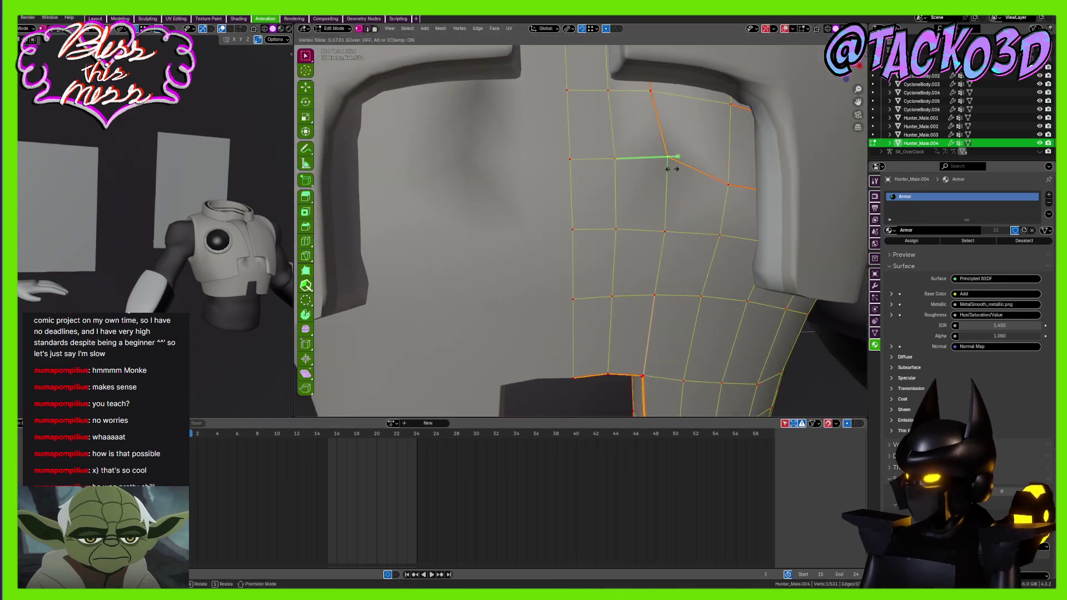
pyautogui.click(664, 169)
pyautogui.press('g')
pyautogui.press('g')
pyautogui.click(668, 173)
pyautogui.press('g')
pyautogui.press('g')
pyautogui.click(684, 172)
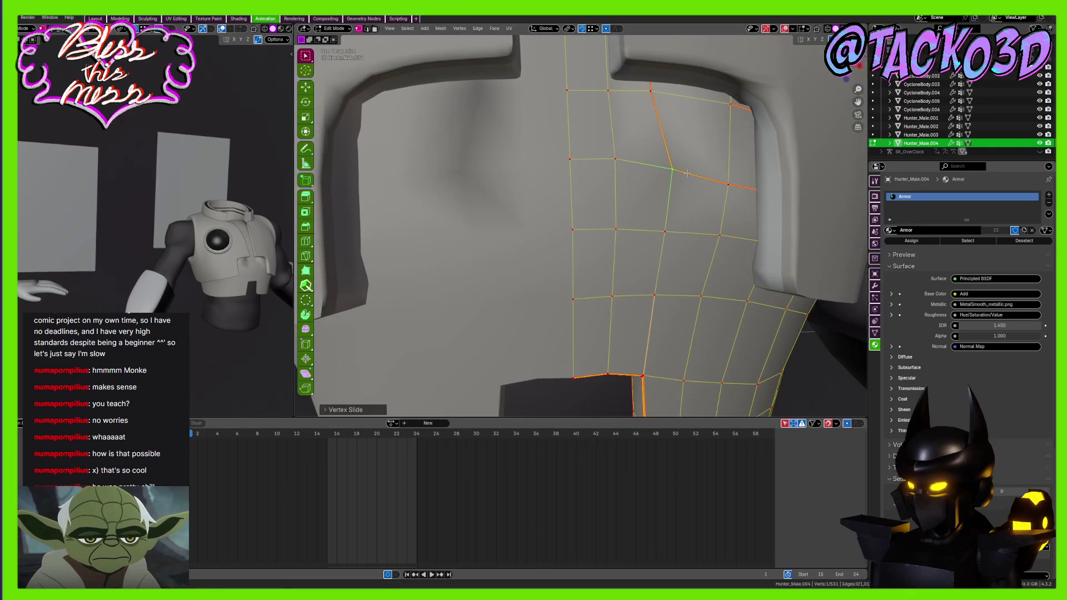
# Select the entire abdominal plate mesh and recalculate its normals
pyautogui.scroll(-4, 641, 200)
pyautogui.press('Tab')
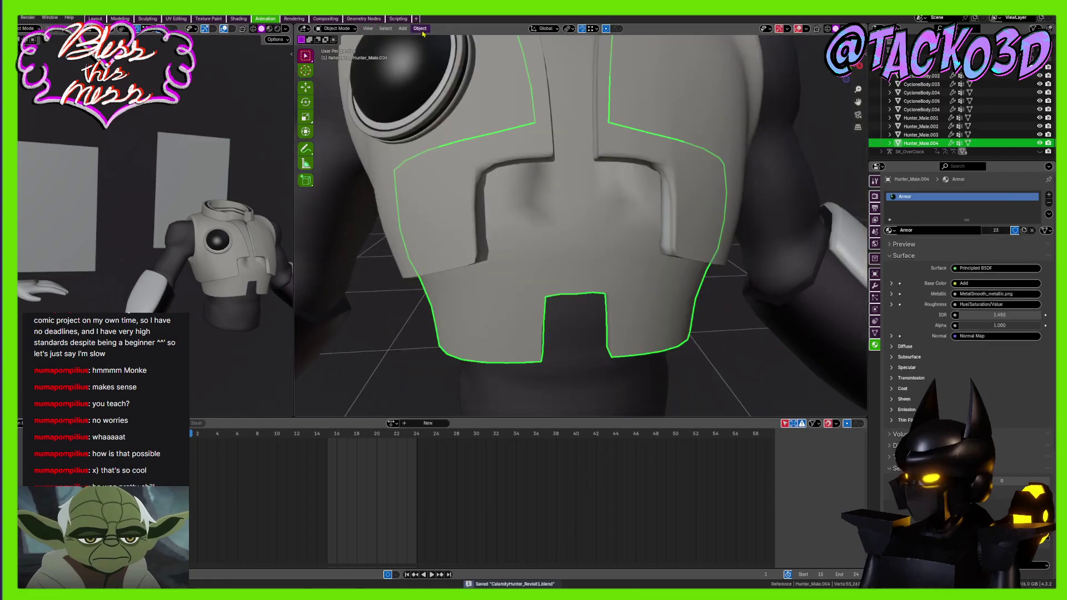
pyautogui.click(420, 29)
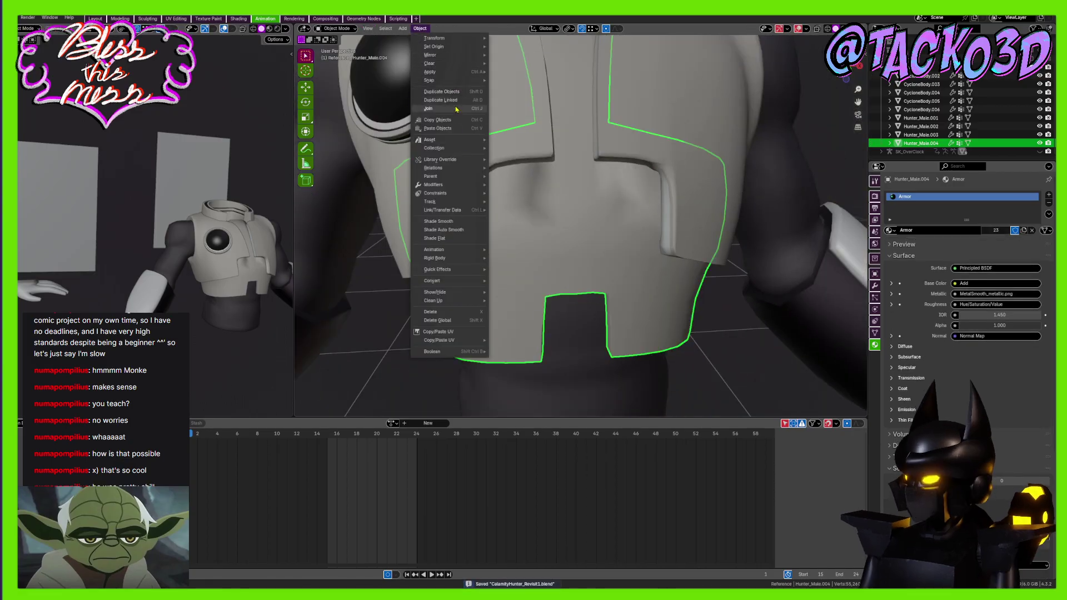
pyautogui.press('Tab')
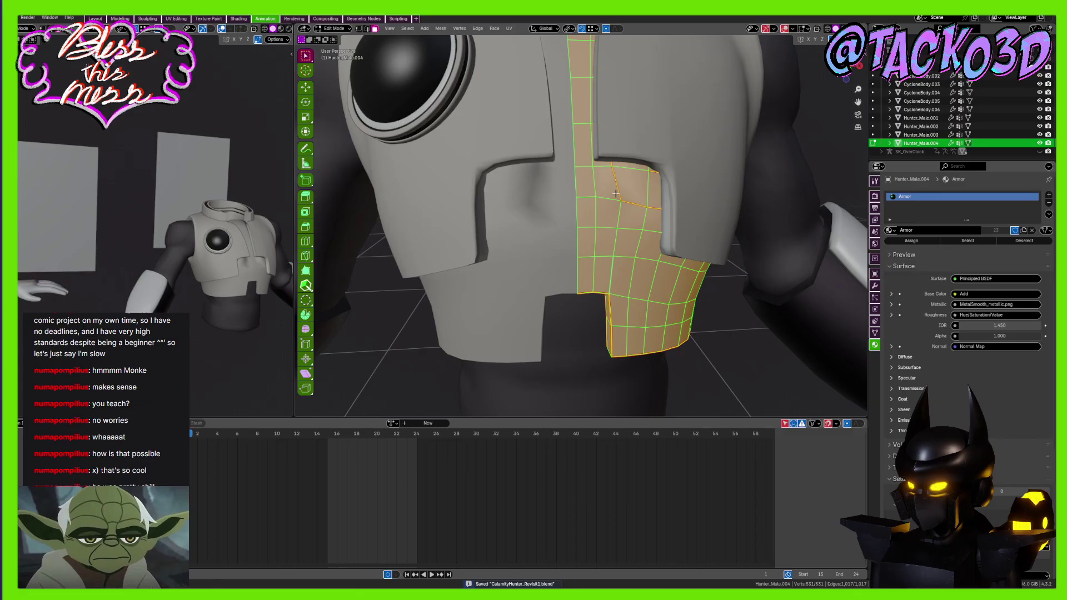
pyautogui.click(442, 29)
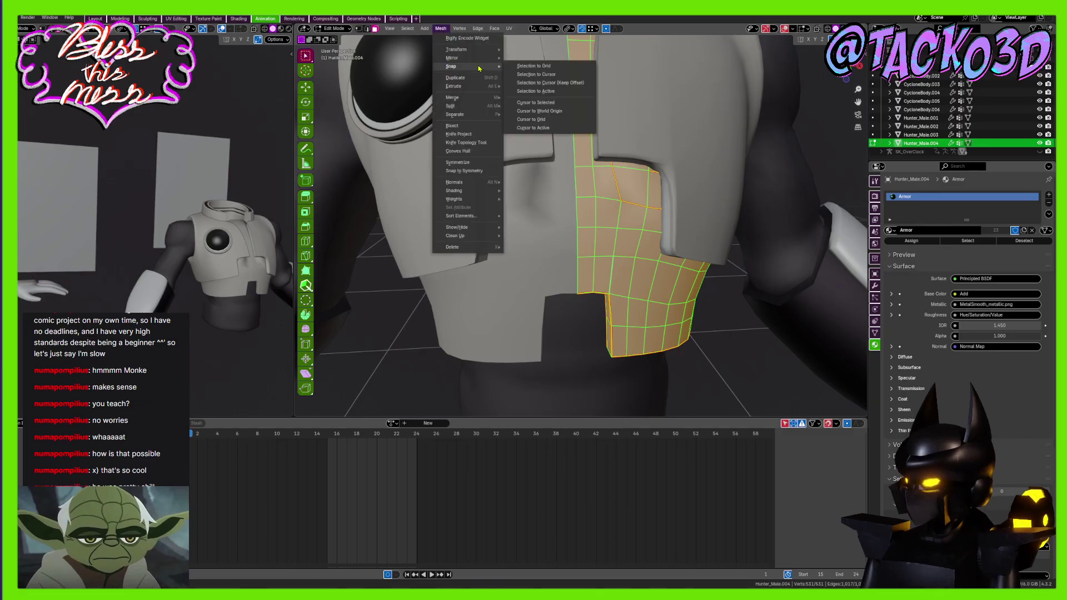
pyautogui.press('Escape')
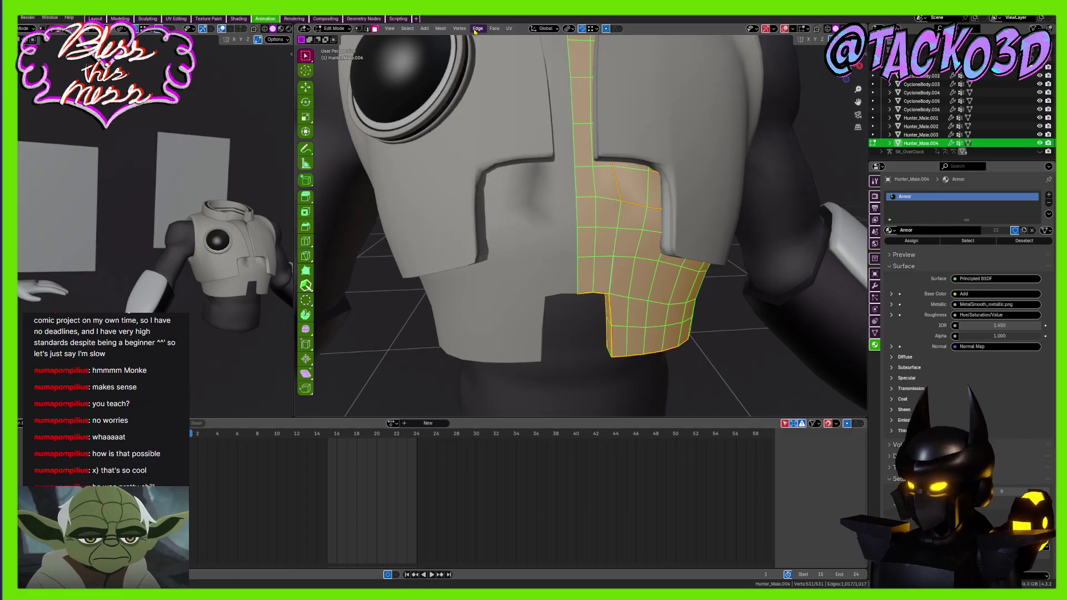
pyautogui.click(495, 31)
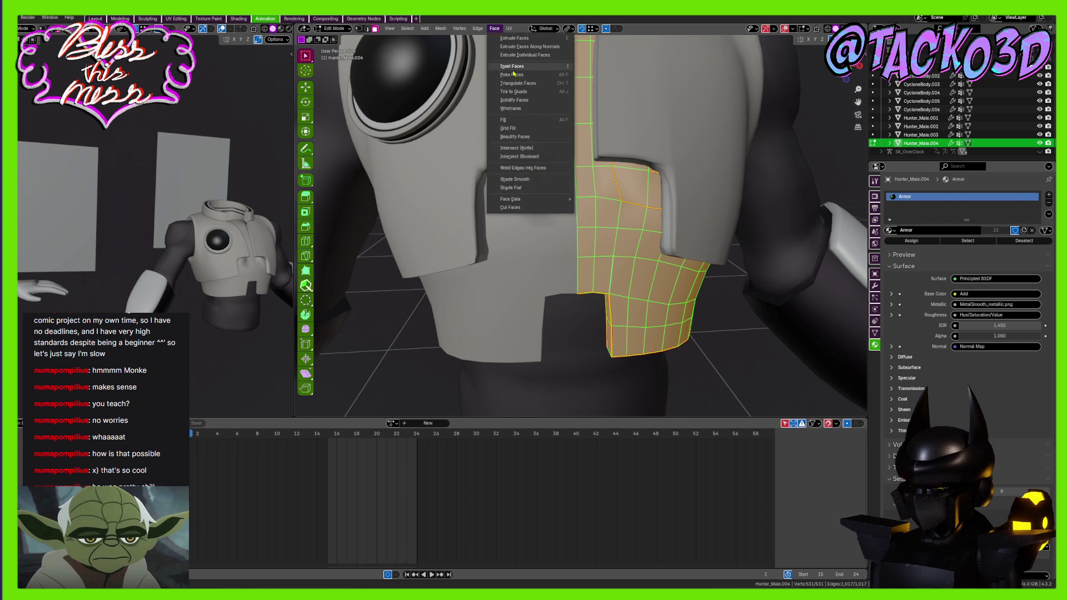
pyautogui.click(493, 30)
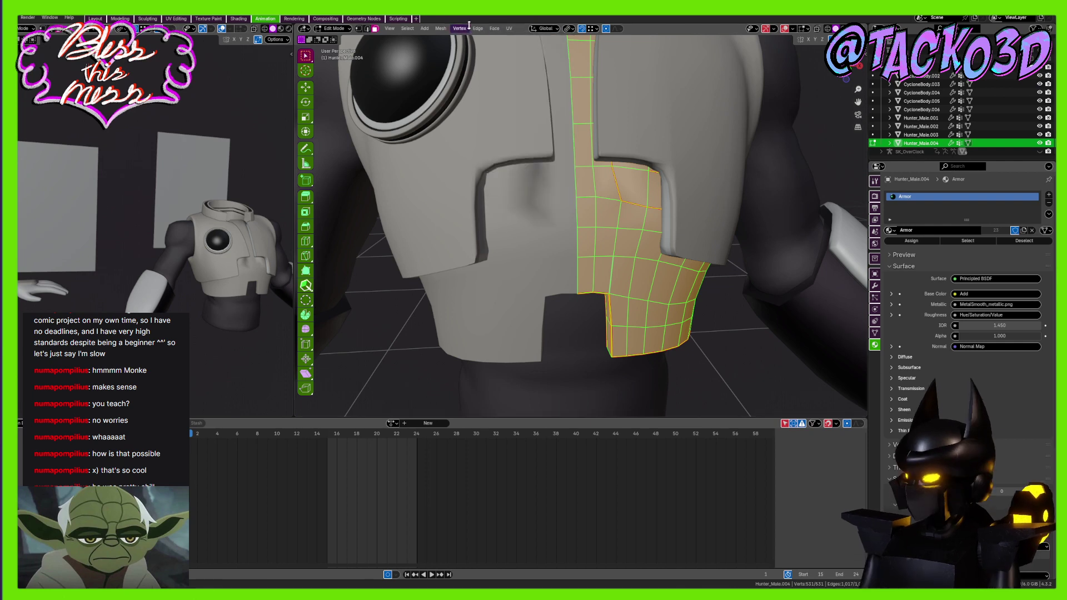
pyautogui.click(477, 28)
pyautogui.moveTo(441, 32)
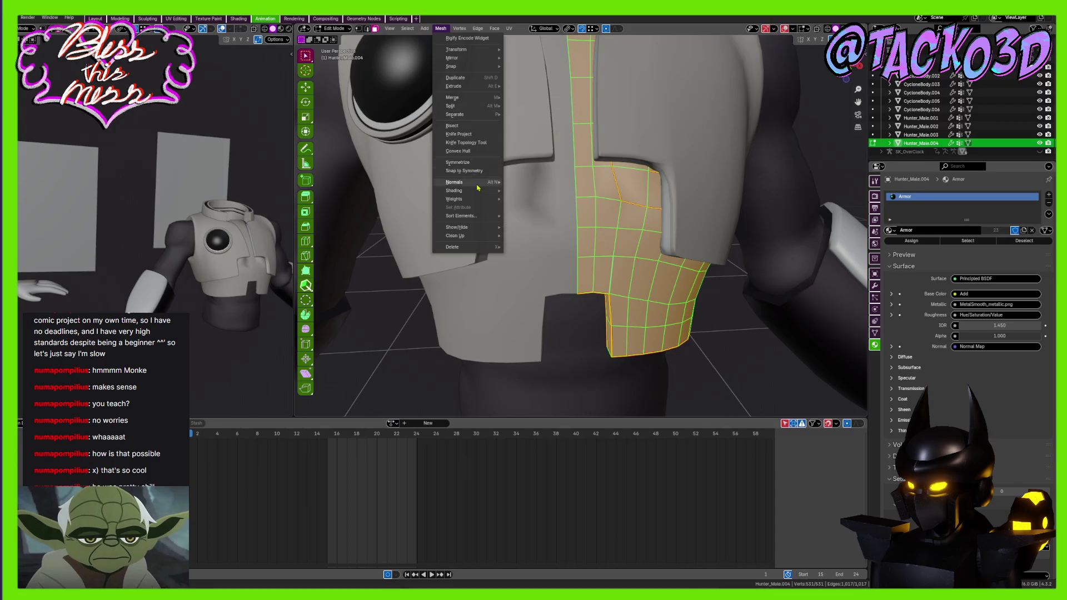
pyautogui.moveTo(478, 185)
pyautogui.click(556, 192)
pyautogui.moveTo(673, 202); pyautogui.dragTo(709, 192, button='middle')
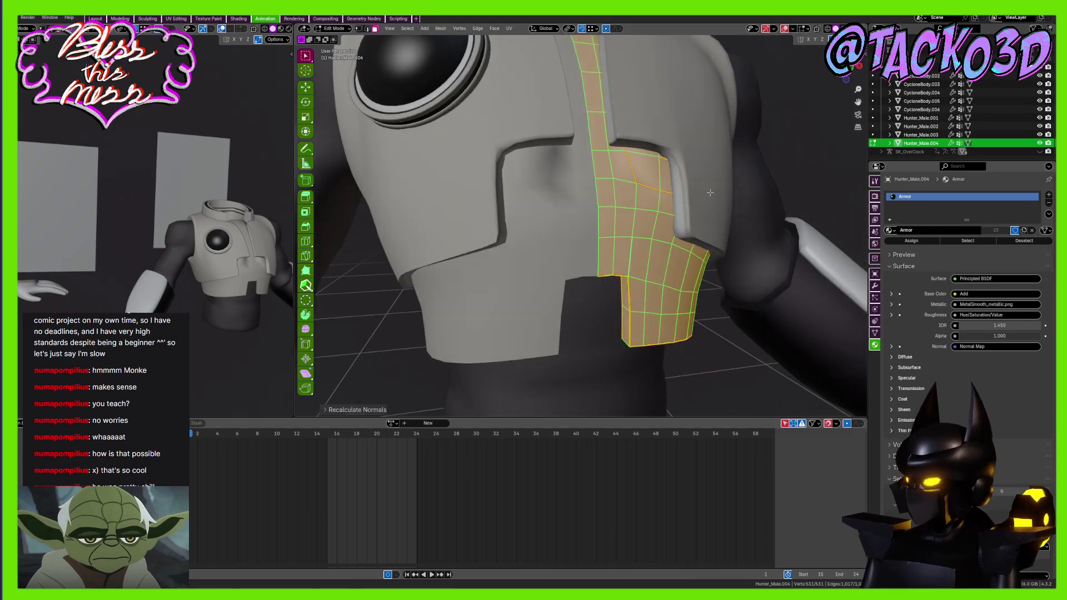
# Check the abdominal plate's shading around the dent outside mesh editing and save the file
pyautogui.press('Tab')
pyautogui.moveTo(752, 302); pyautogui.dragTo(635, 251, button='middle')
pyautogui.hotkey('ctrl', 's')
pyautogui.scroll(2, 676, 315)
pyautogui.press('Tab')
pyautogui.press('Tab')
pyautogui.press('Tab')
pyautogui.scroll(1, 635, 251)
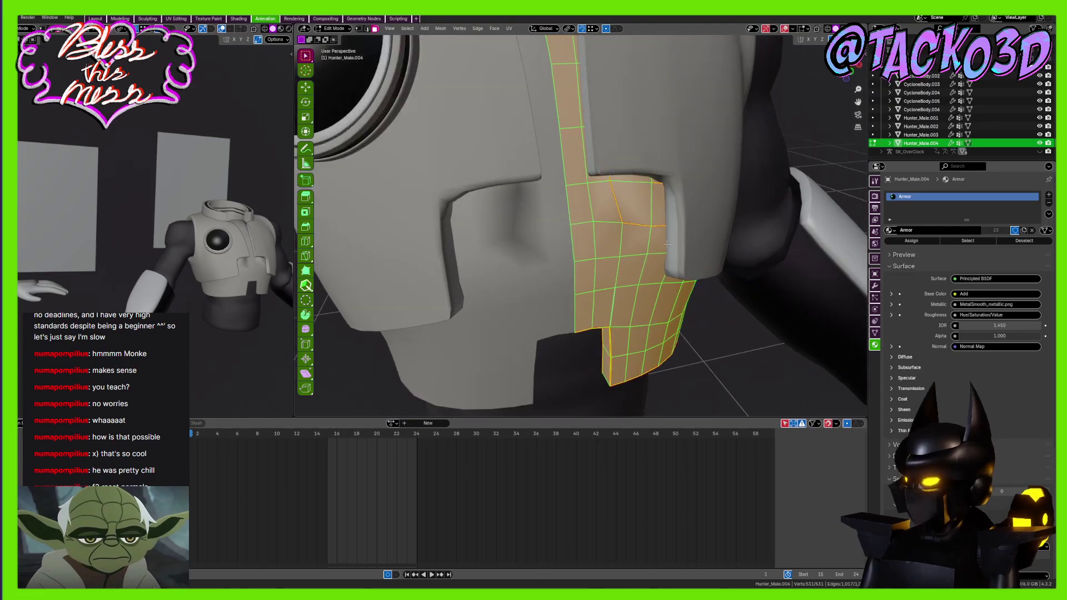
pyautogui.hotkey('ctrl', 's')
# Find the Reset Vectors normals command and apply it to the whole abdominal plate mesh, leaving mesh editing
pyautogui.click(443, 29)
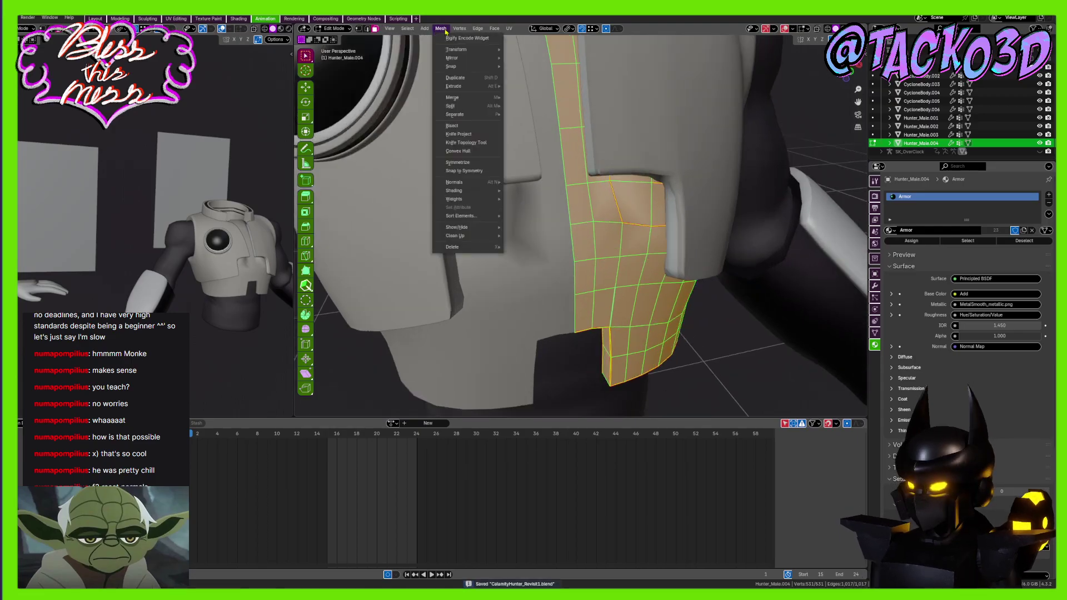
pyautogui.press('F3')
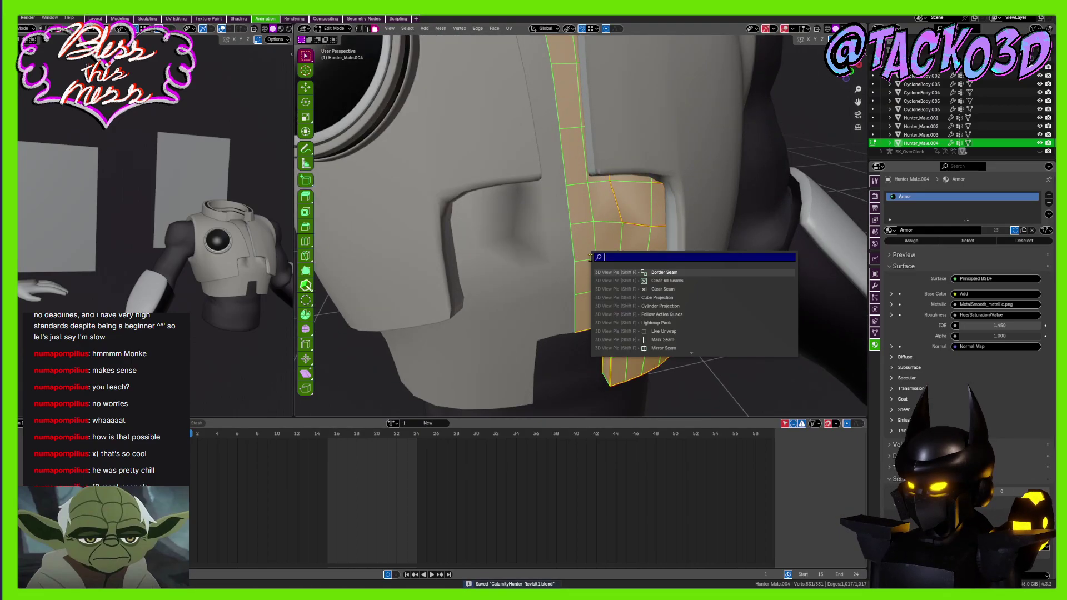
pyautogui.write('re')
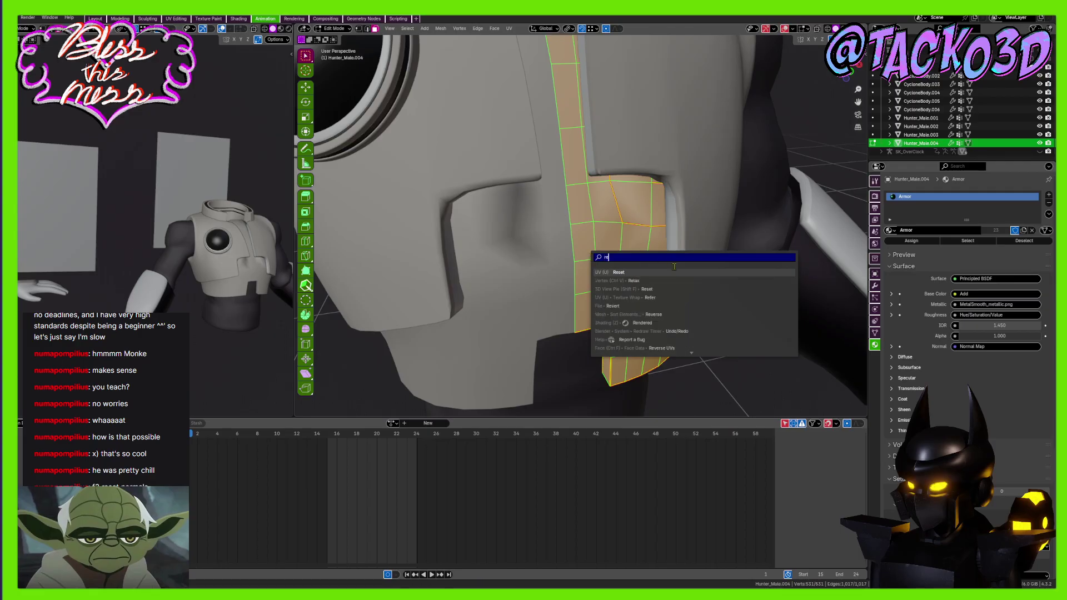
pyautogui.write('set ')
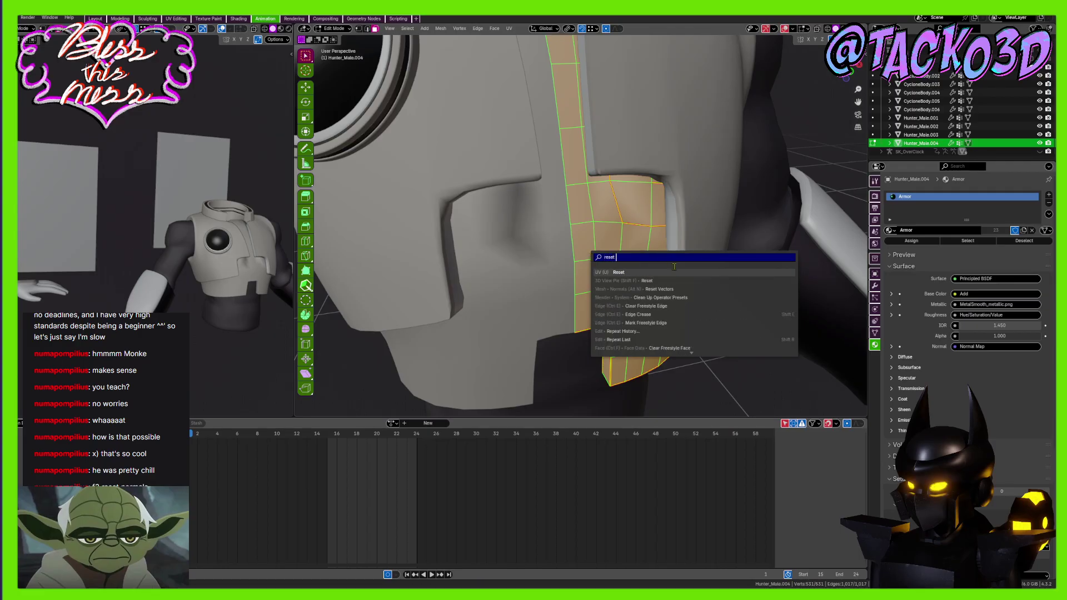
pyautogui.write('no')
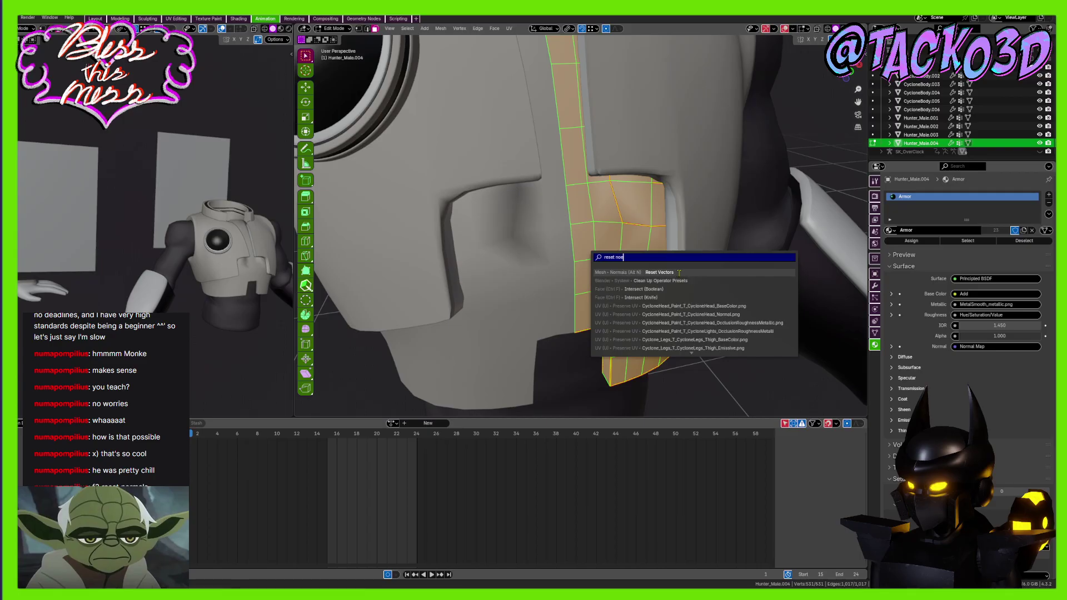
pyautogui.write('rm')
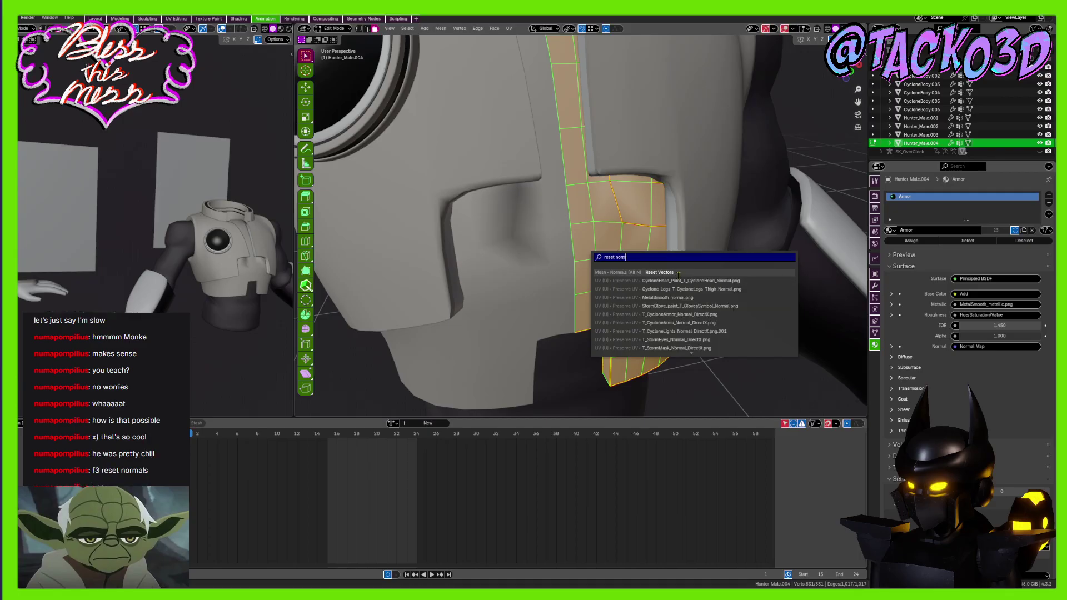
pyautogui.write('a')
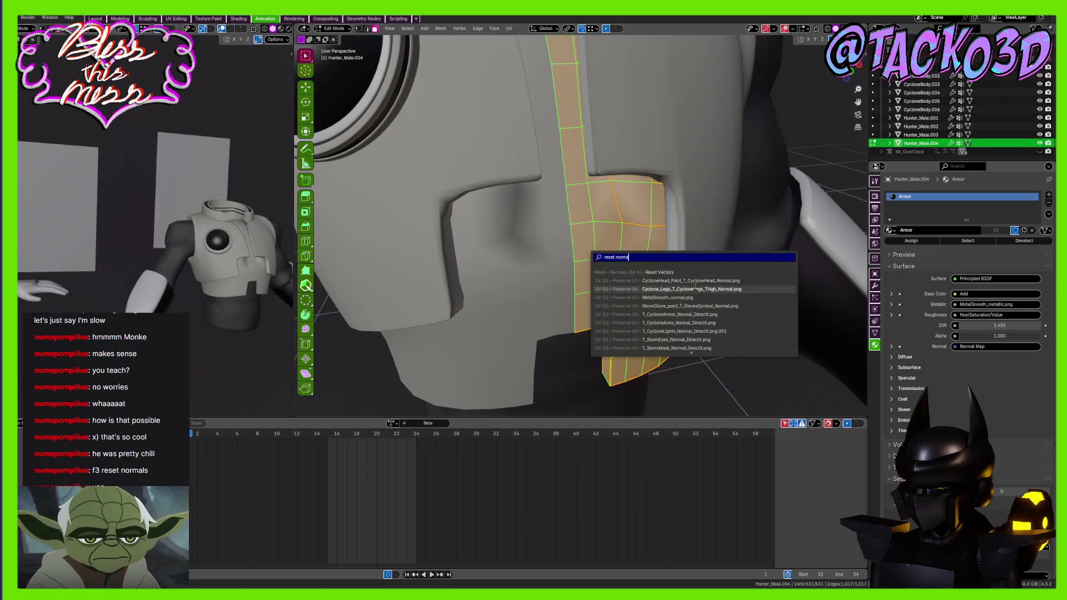
pyautogui.click(682, 273)
pyautogui.moveTo(678, 272); pyautogui.dragTo(643, 271, button='middle')
pyautogui.press('Tab')
pyautogui.scroll(-3, 632, 260)
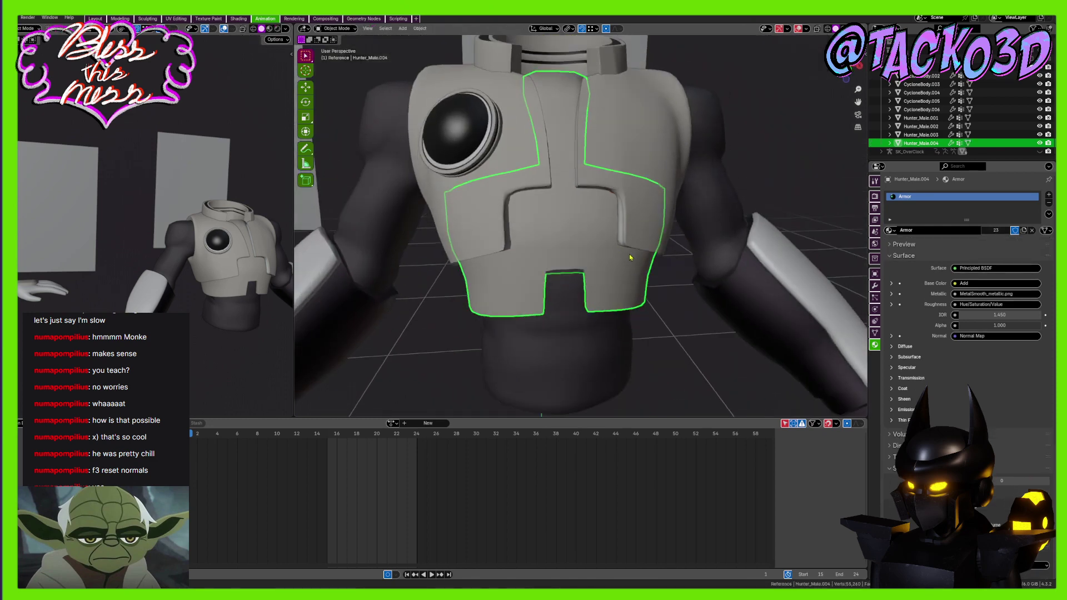
# Save the file and check the abdominal plate's smooth shading from several distances and angles
pyautogui.hotkey('ctrl', 's')
pyautogui.moveTo(642, 134); pyautogui.dragTo(574, 234, button='middle')
pyautogui.scroll(-4, 613, 212)
pyautogui.scroll(3, 644, 223)
pyautogui.hotkey('ctrl', 's')
pyautogui.scroll(-5, 643, 224)
pyautogui.scroll(2, 614, 220)
pyautogui.scroll(3, 602, 268)
# Examine how the dark waist body and the abdominal plate fit together from the side and front
pyautogui.click(607, 270)
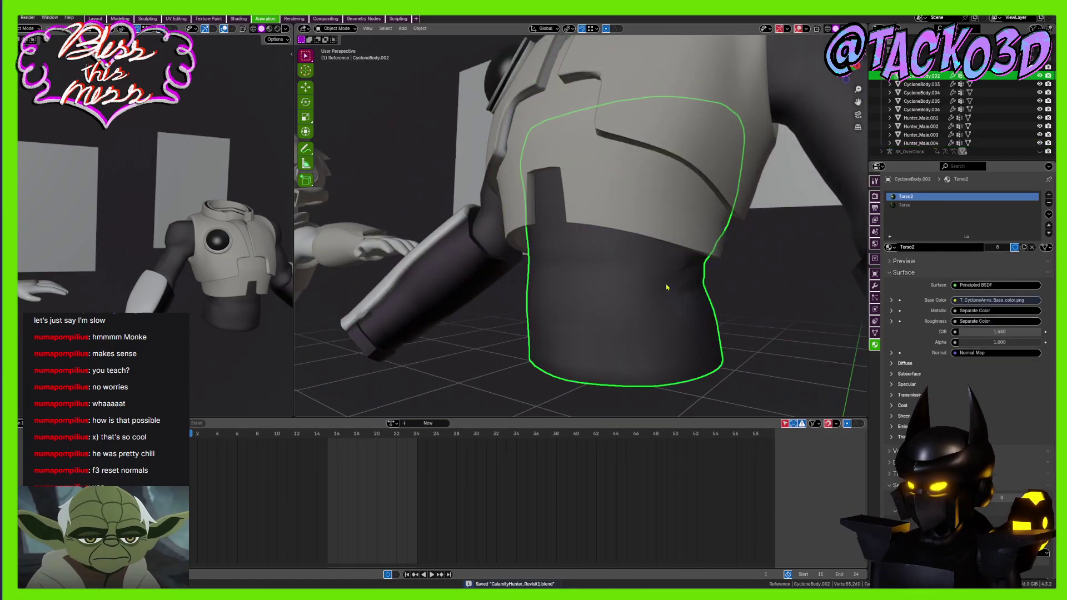
pyautogui.moveTo(667, 288); pyautogui.dragTo(650, 276, button='middle')
pyautogui.scroll(3, 595, 252)
pyautogui.scroll(-5, 595, 252)
pyautogui.moveTo(594, 252); pyautogui.dragTo(596, 286, button='middle')
pyautogui.click(614, 192)
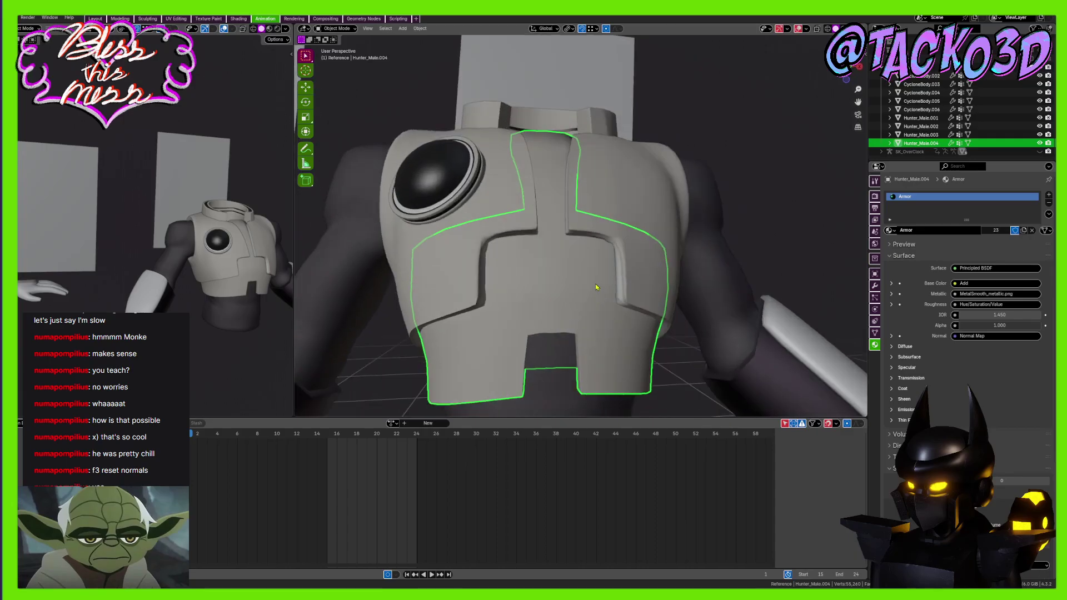
pyautogui.moveTo(610, 251); pyautogui.dragTo(676, 217, button='middle')
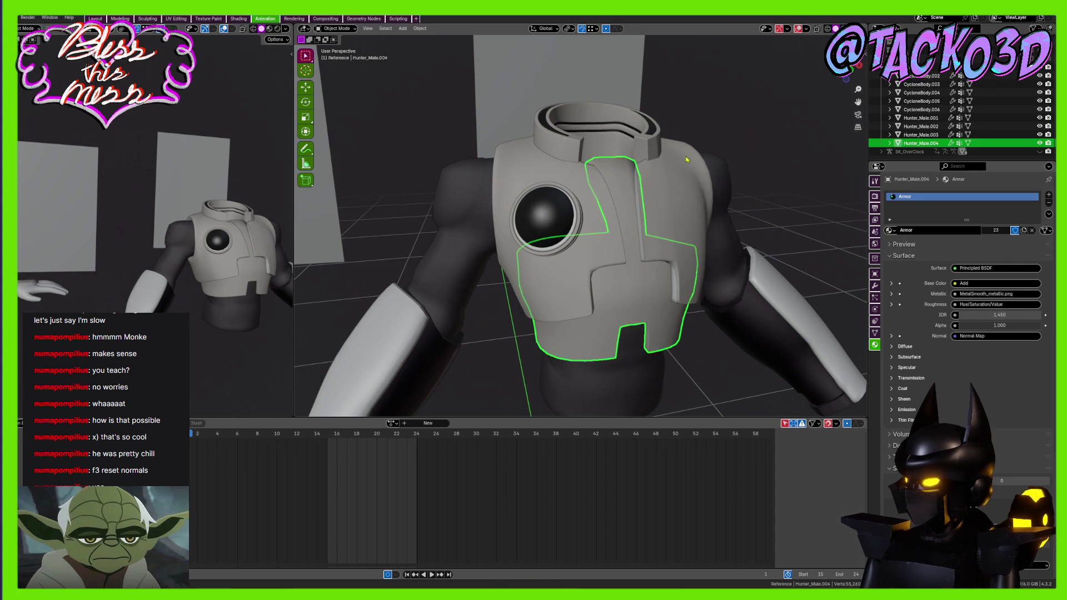
# Examine the chest armor's edge loops around the front opening in mesh editing
pyautogui.click(692, 209)
pyautogui.press('Tab')
pyautogui.scroll(5, 648, 230)
pyautogui.moveTo(648, 230); pyautogui.dragTo(622, 278, button='middle')
pyautogui.press('2')
pyautogui.keyDown('alt'); pyautogui.click(601, 229); pyautogui.keyUp('alt')
pyautogui.scroll(-7, 602, 229)
pyautogui.moveTo(716, 111); pyautogui.dragTo(704, 133, button='middle')
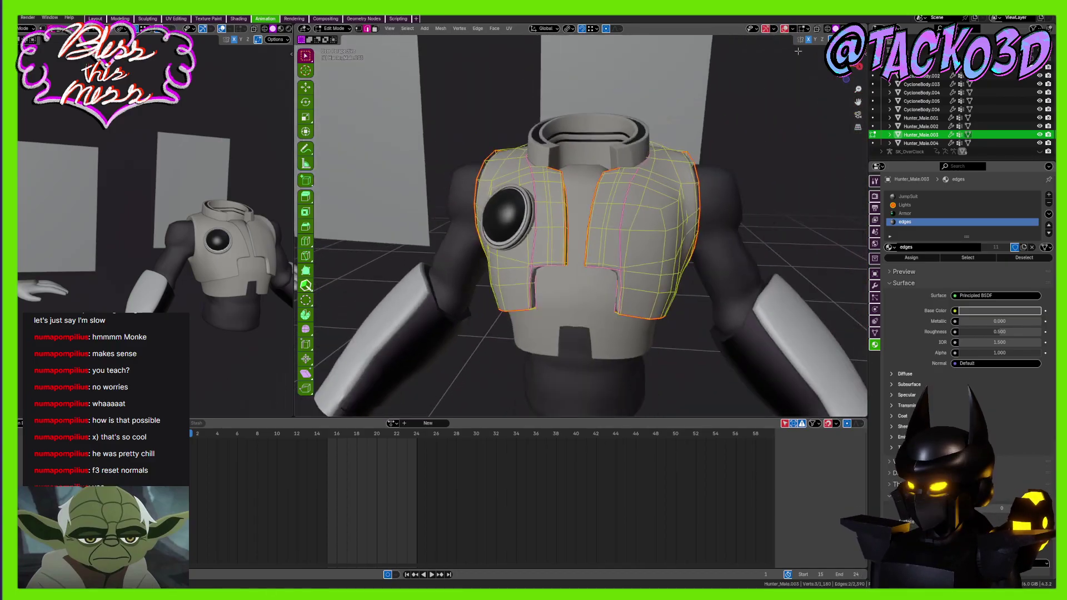
# Inspect the vertical centre seam on the back of the chest armor up close
pyautogui.press('Tab')
pyautogui.moveTo(625, 228); pyautogui.dragTo(736, 232, button='middle')
pyautogui.press('Tab')
pyautogui.press('Tab')
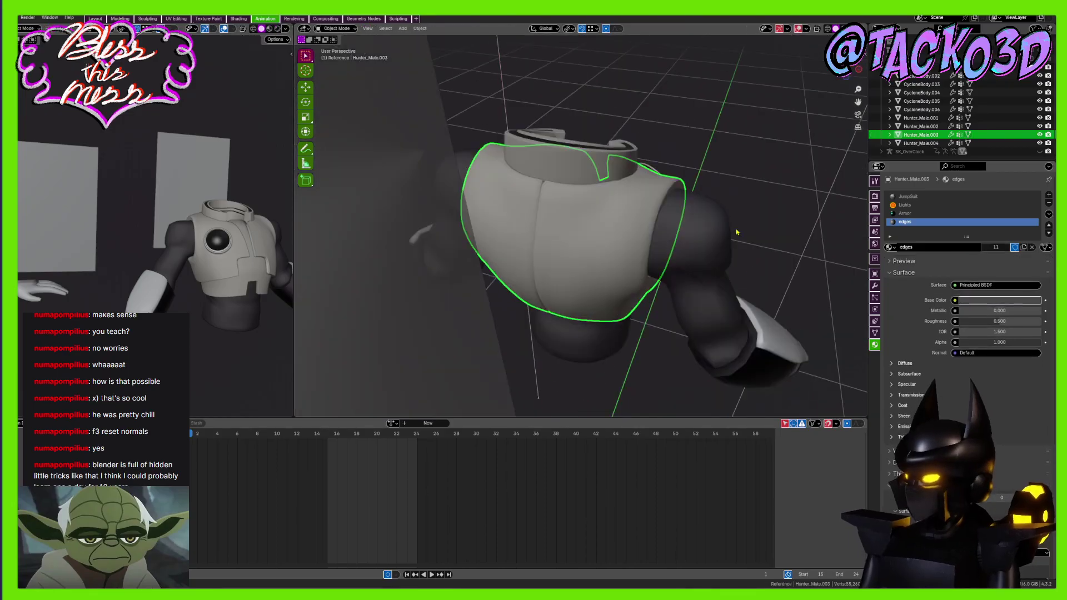
pyautogui.scroll(5, 552, 237)
pyautogui.keyDown('shift'); pyautogui.moveTo(552, 237); pyautogui.dragTo(635, 283, button='middle'); pyautogui.keyUp('shift')
pyautogui.press('Tab')
pyautogui.scroll(3, 588, 250)
# In a see-through front view, delete all faces of the chest armor half opposite the round black lens
pyautogui.press('3')
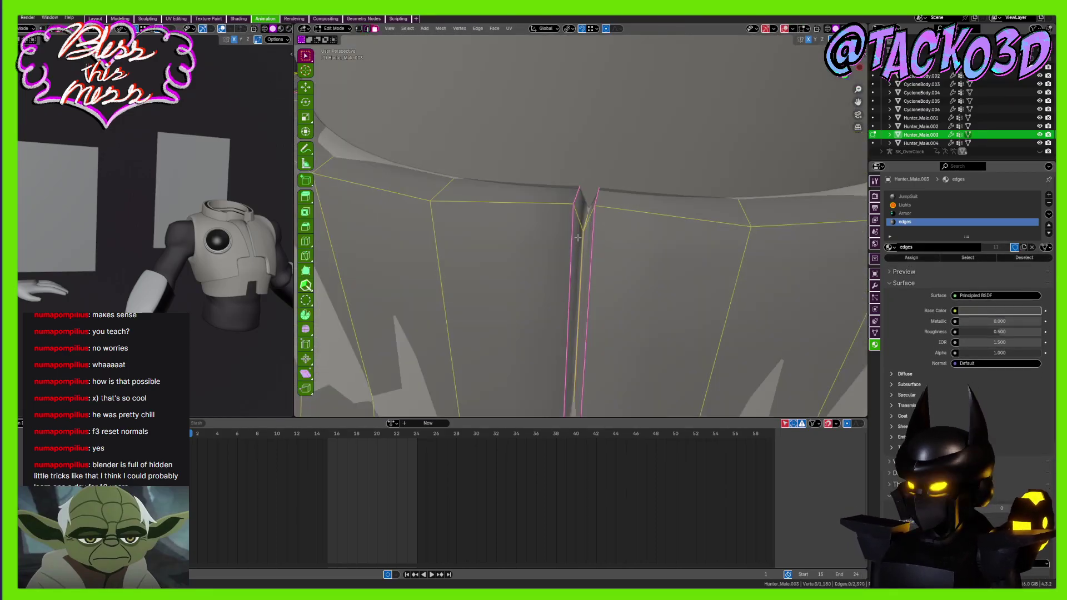
pyautogui.scroll(-5, 577, 238)
pyautogui.moveTo(578, 238); pyautogui.dragTo(626, 60, button='middle')
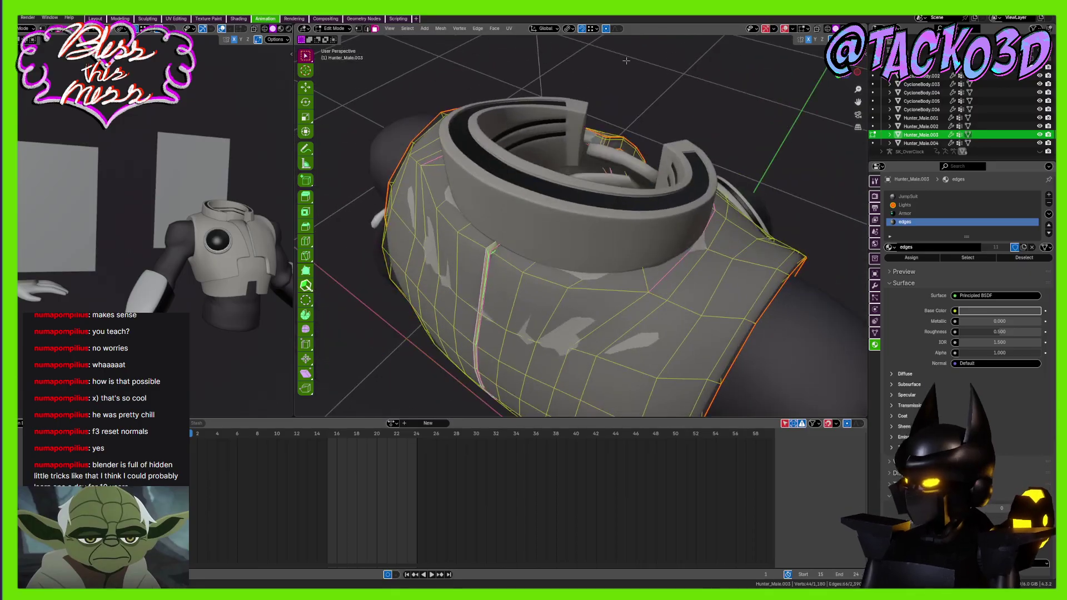
pyautogui.click(817, 29)
pyautogui.press('KP_1')
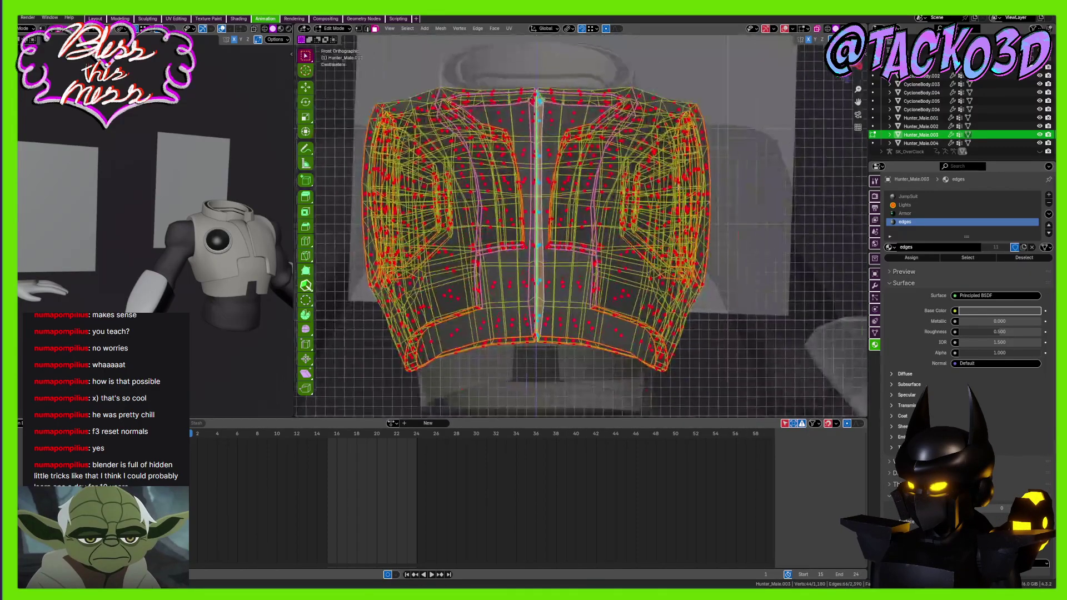
pyautogui.moveTo(750, 61); pyautogui.dragTo(543, 405)
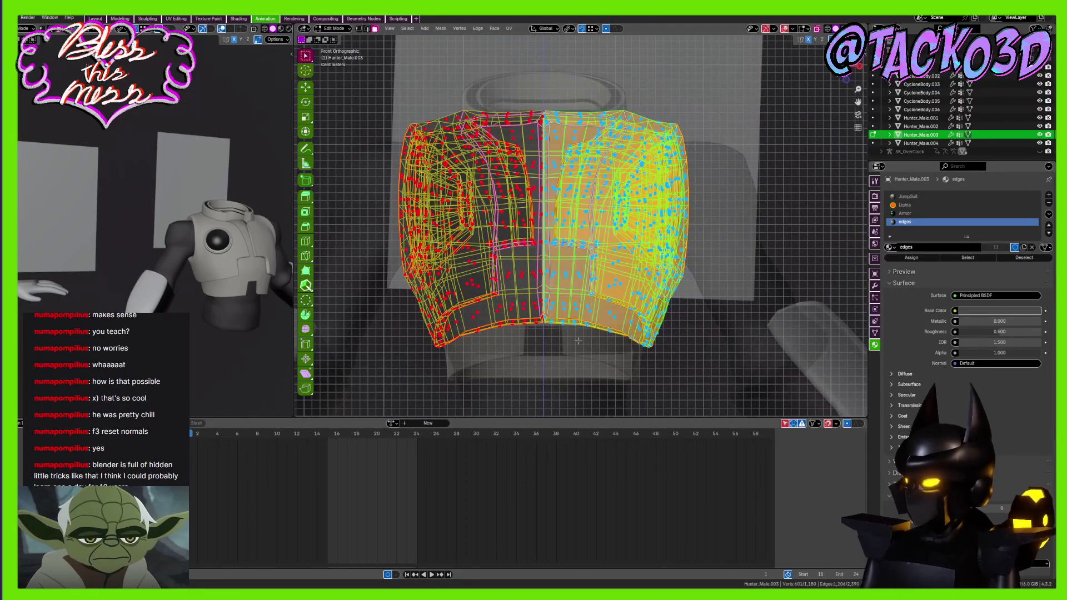
pyautogui.keyDown('shift'); pyautogui.moveTo(654, 243); pyautogui.dragTo(660, 248, button='middle'); pyautogui.keyUp('shift')
pyautogui.press('x')
pyautogui.click(660, 246)
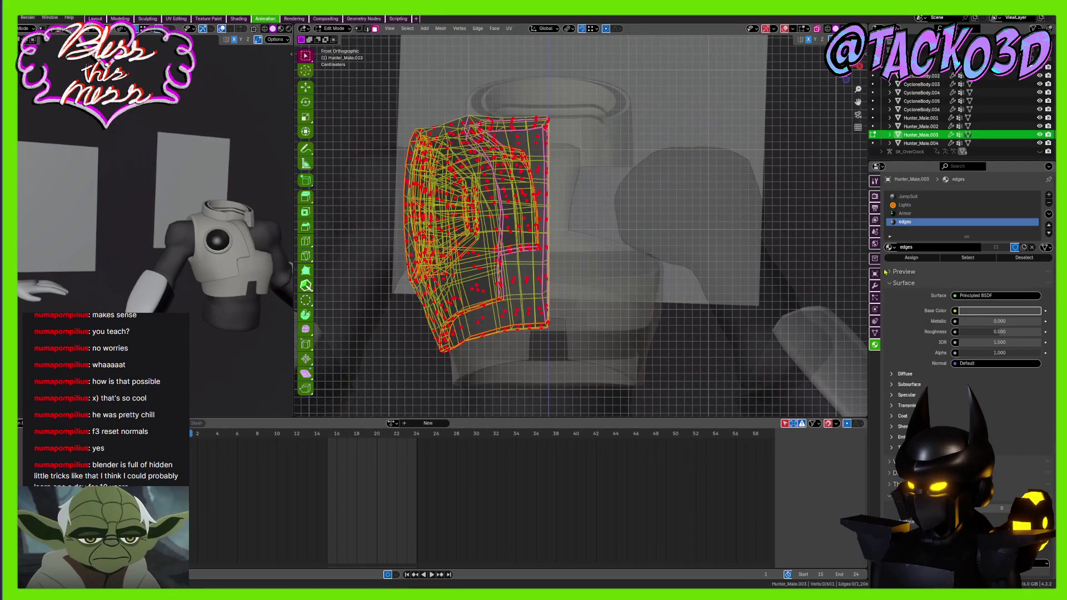
# Add a Mirror modifier on the X axis to the chest armor and place it above the Subdivision modifier
pyautogui.click(874, 287)
pyautogui.click(917, 195)
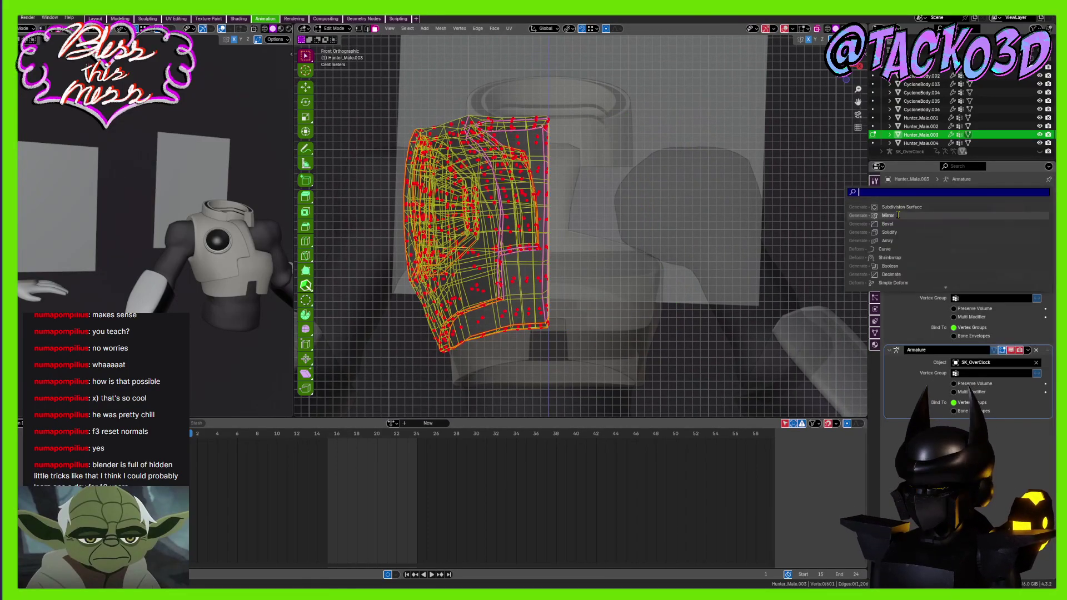
pyautogui.click(919, 331)
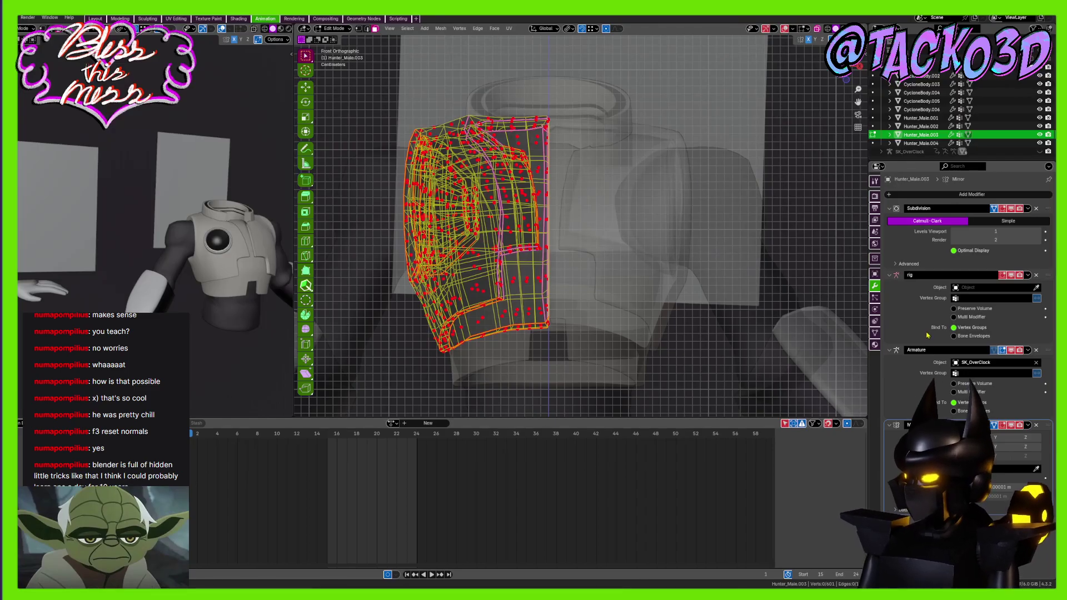
pyautogui.keyDown('shift'); pyautogui.moveTo(793, 317); pyautogui.dragTo(786, 340, button='middle'); pyautogui.keyUp('shift')
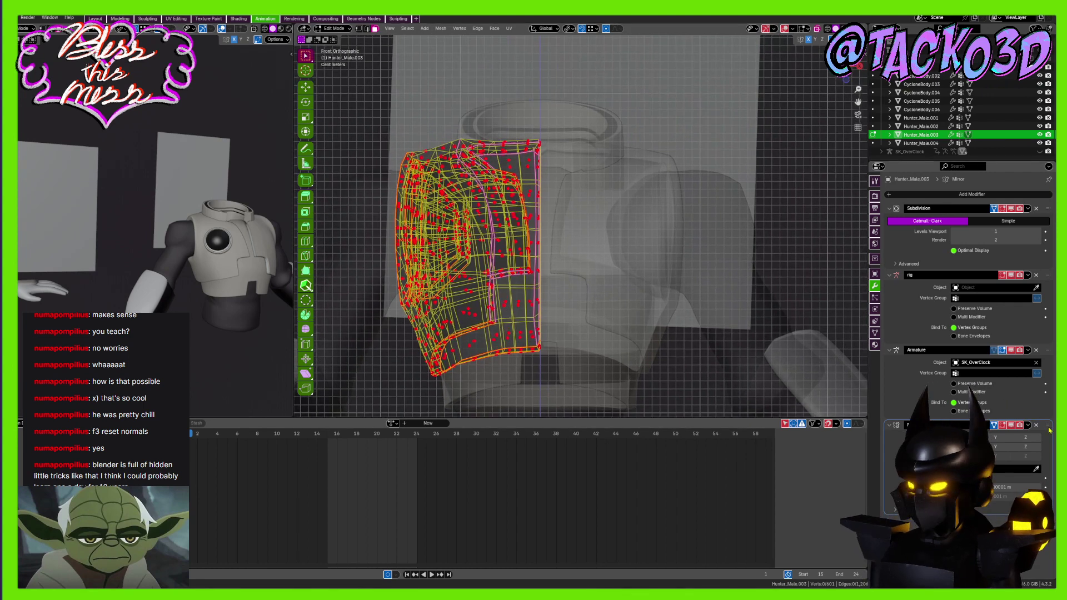
pyautogui.moveTo(1048, 426); pyautogui.dragTo(1047, 208)
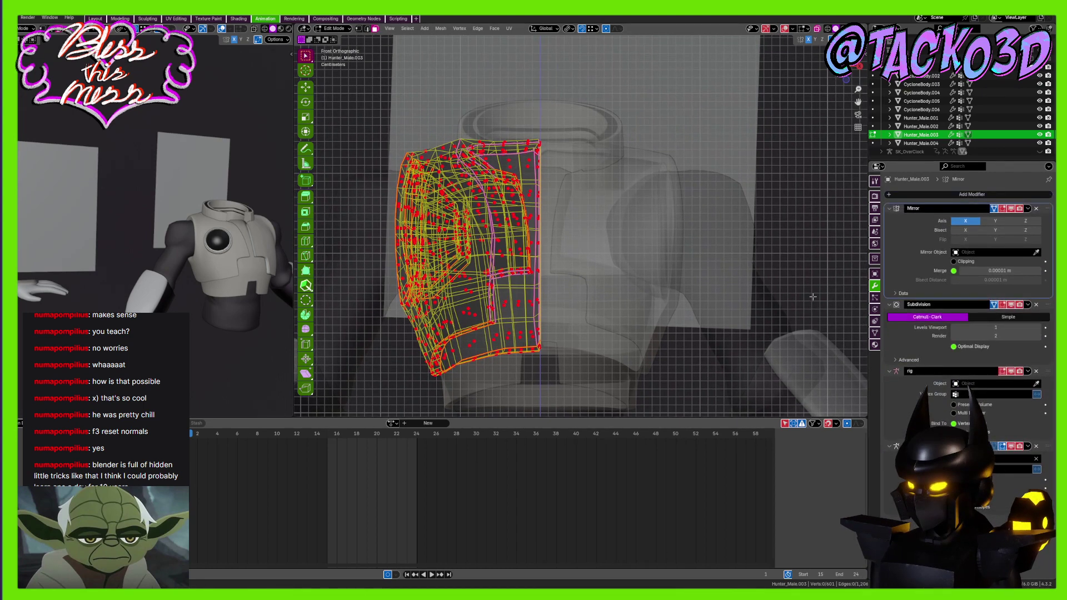
# Leave mesh editing, turn off see-through display, save the file and check the mirrored chest armor
pyautogui.press('Tab')
pyautogui.click(816, 29)
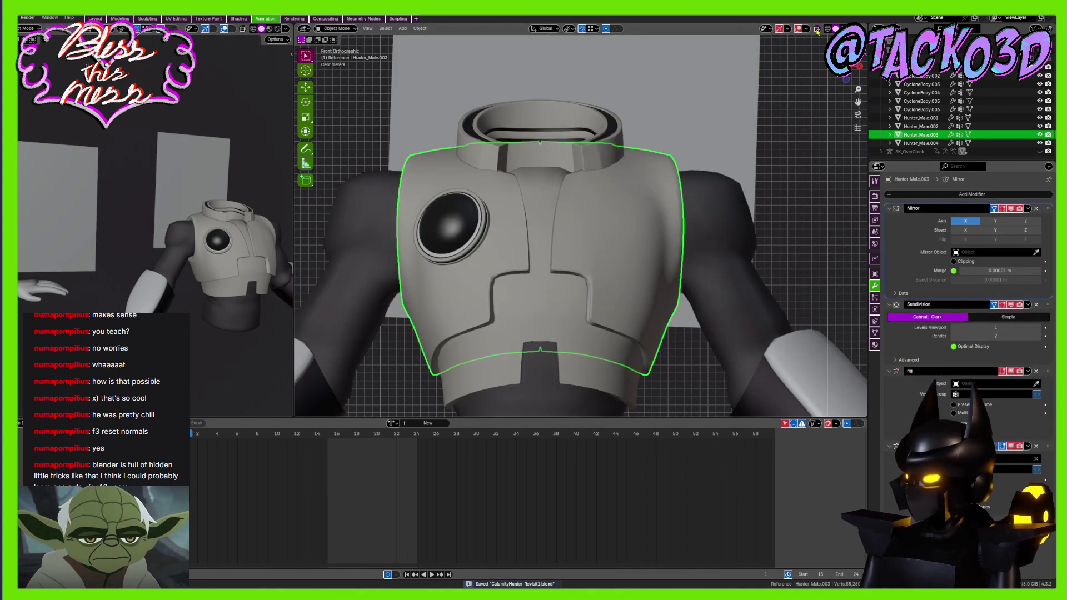
pyautogui.keyDown('shift'); pyautogui.moveTo(695, 162); pyautogui.dragTo(713, 157, button='middle'); pyautogui.keyUp('shift')
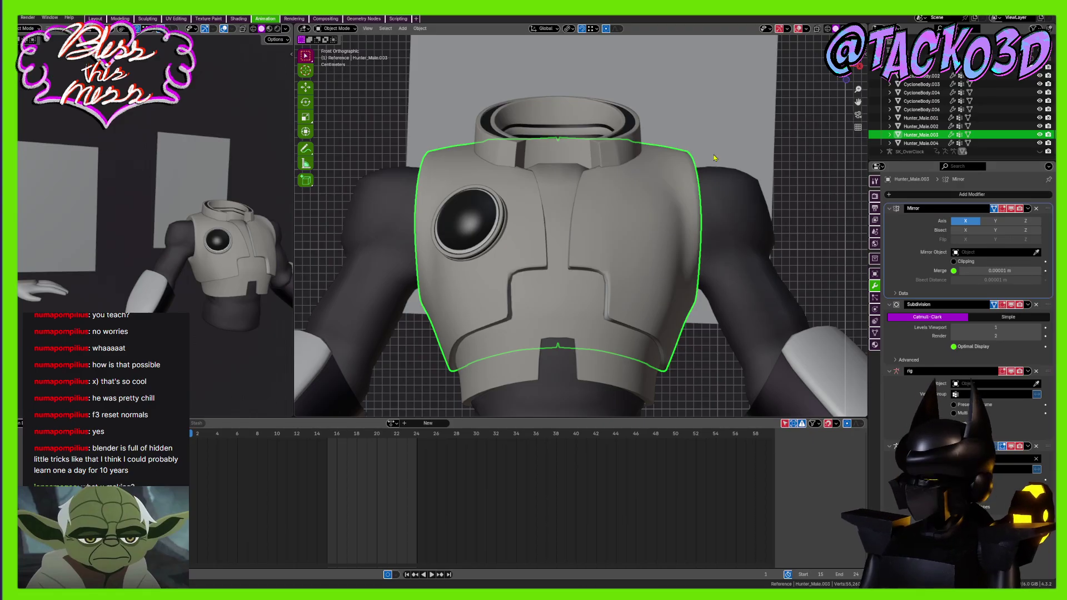
pyautogui.scroll(-6, 706, 183)
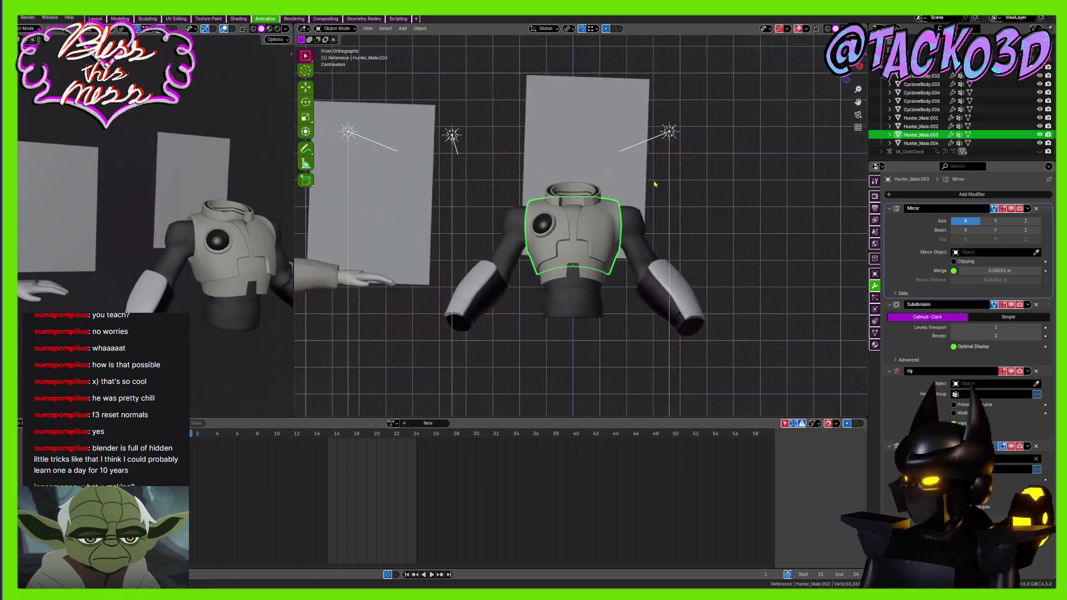
# Include the collections with the robot's hands, belt and legs in the view layer alongside the high-poly torso
pyautogui.moveTo(655, 183); pyautogui.dragTo(689, 194, button='middle')
pyautogui.scroll(3, 911, 142)
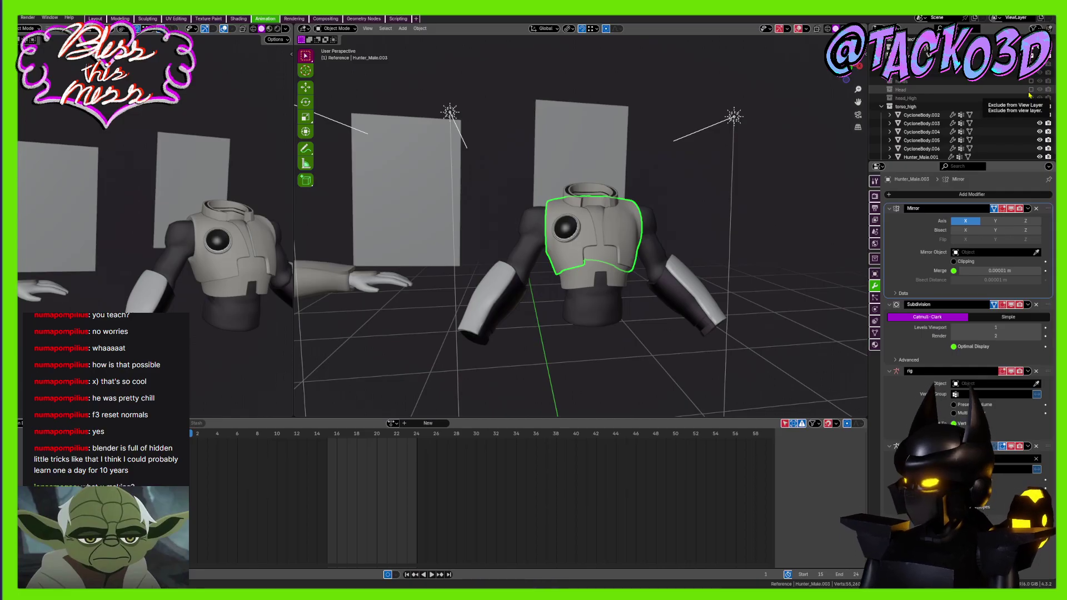
pyautogui.click(1030, 106)
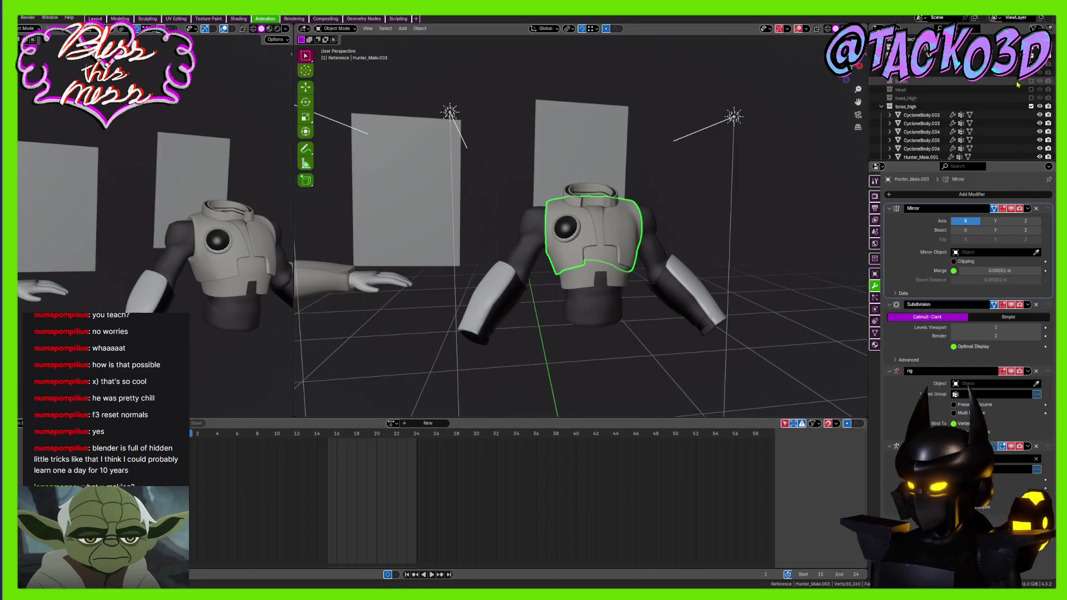
pyautogui.scroll(-5, 1030, 80)
pyautogui.click(1031, 65)
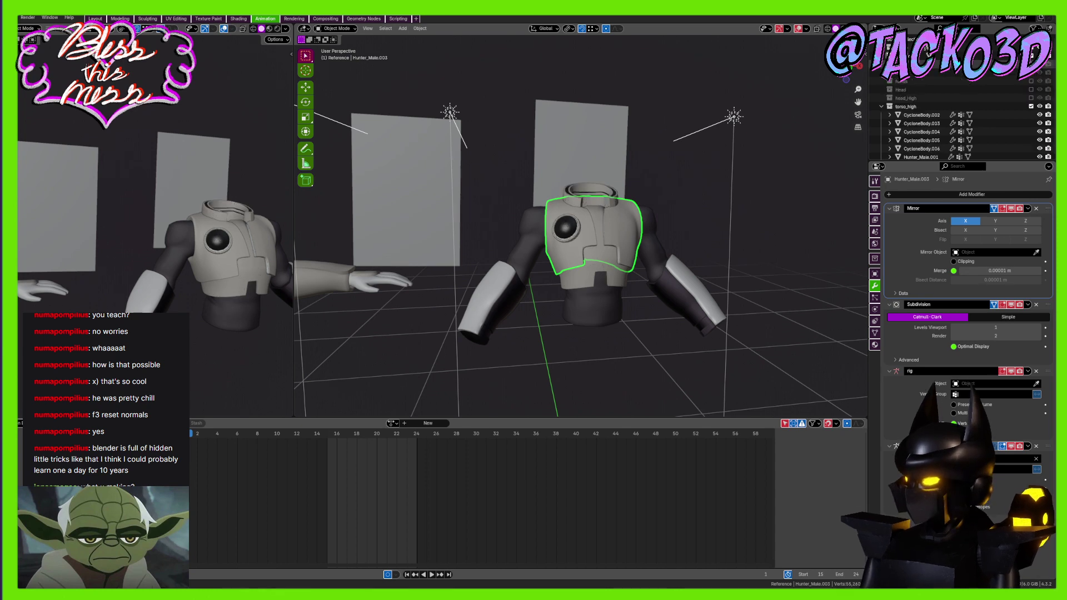
pyautogui.click(1030, 73)
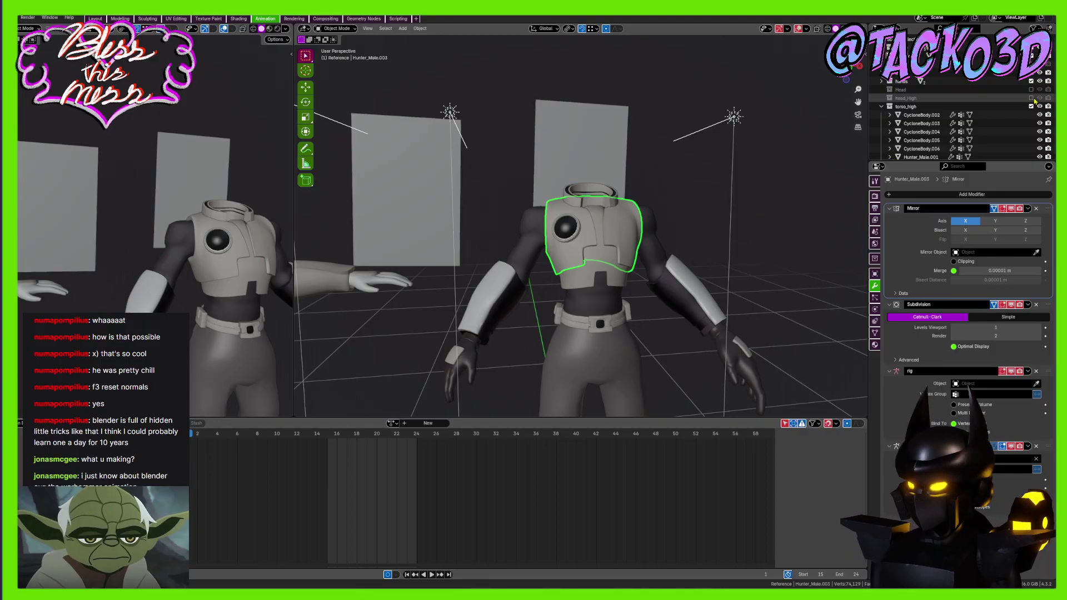
# Show the head_High collection, clear the selection and bring the complete high-poly robot into view
pyautogui.keyDown('shift'); pyautogui.moveTo(529, 266); pyautogui.dragTo(560, 202, button='middle'); pyautogui.keyUp('shift')
pyautogui.scroll(-3, 638, 232)
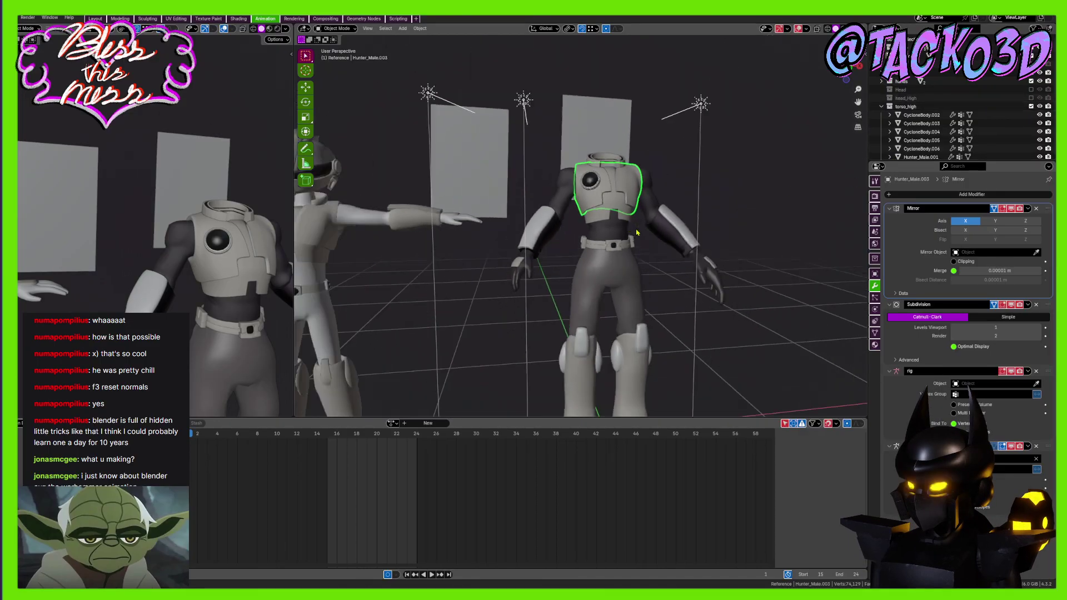
pyautogui.keyDown('shift'); pyautogui.moveTo(641, 265); pyautogui.dragTo(638, 245, button='middle'); pyautogui.keyUp('shift')
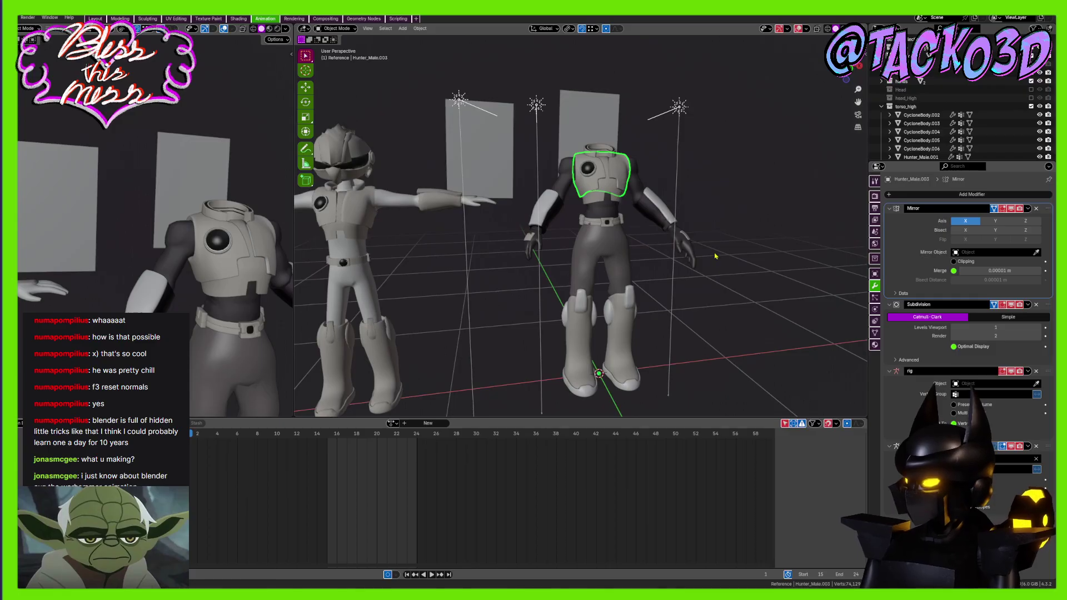
pyautogui.click(742, 245)
pyautogui.moveTo(726, 264); pyautogui.dragTo(729, 270, button='middle')
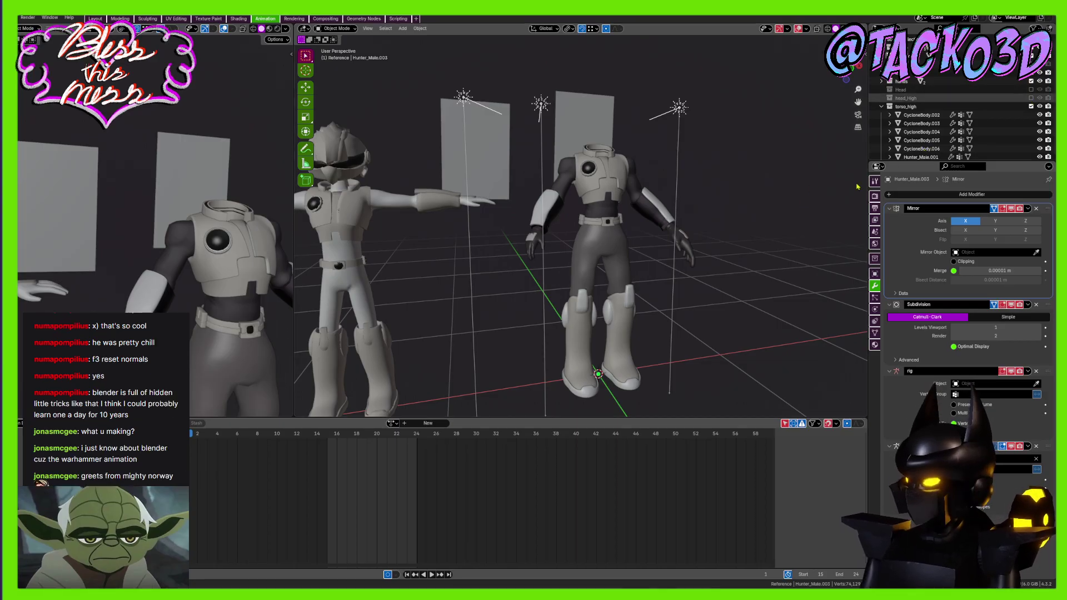
pyautogui.hotkey('ctrl', 'z')
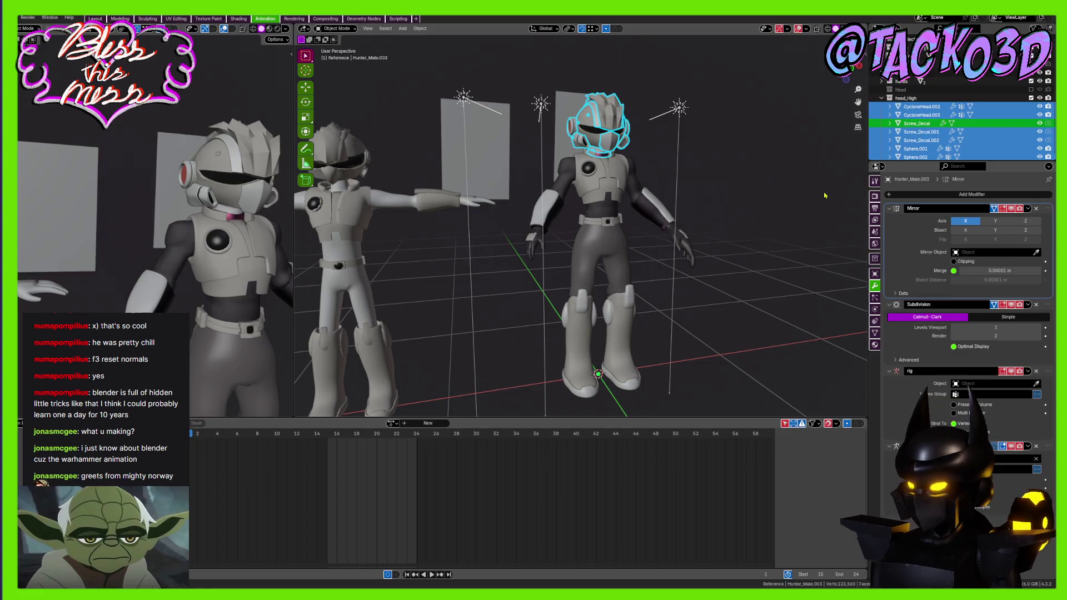
pyautogui.click(687, 218)
pyautogui.moveTo(720, 208); pyautogui.dragTo(725, 232, button='middle')
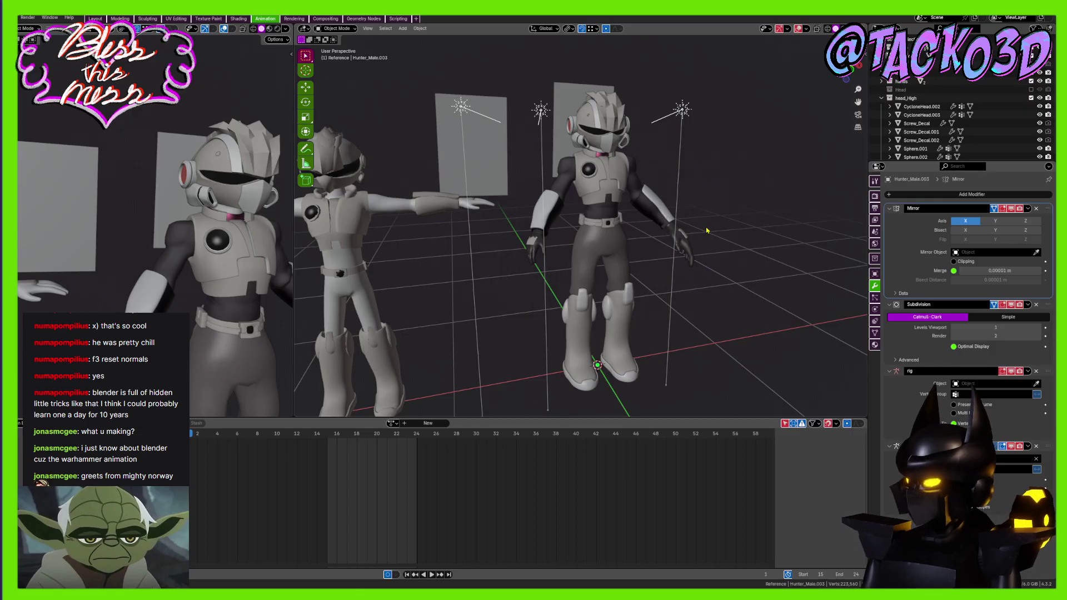
pyautogui.moveTo(655, 215); pyautogui.dragTo(477, 228, button='middle')
pyautogui.click(450, 224)
pyautogui.press('g')
pyautogui.rightClick(404, 227)
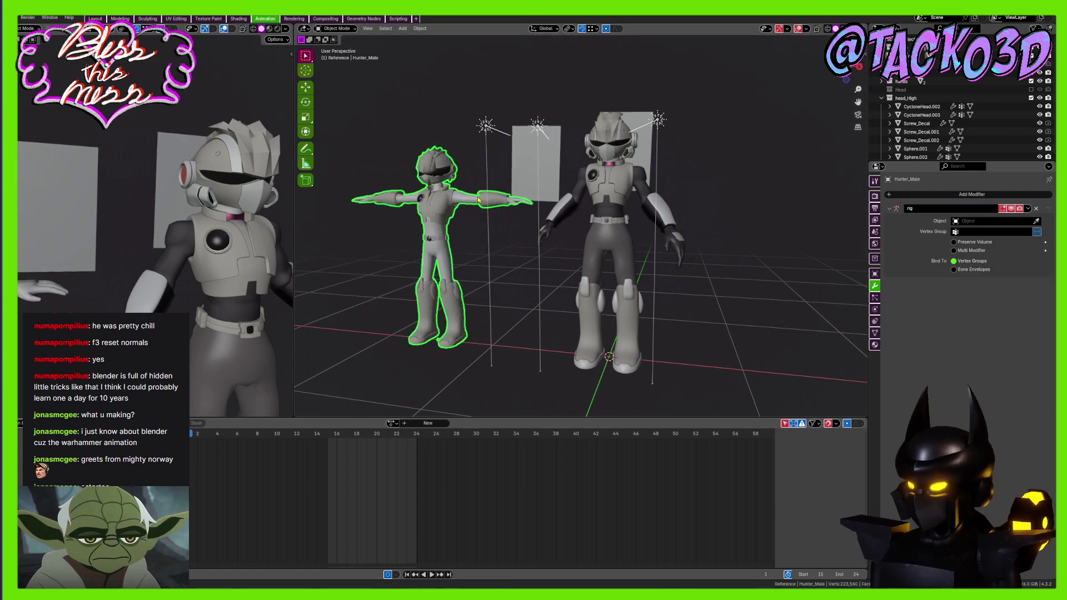
# Save the file and compare the full high-poly robot with the T-posed low-poly figure
pyautogui.moveTo(670, 189); pyautogui.dragTo(688, 160, button='middle')
pyautogui.scroll(3, 769, 118)
pyautogui.hotkey('ctrl', 's')
pyautogui.click(757, 160)
pyautogui.scroll(-2, 689, 160)
pyautogui.scroll(1, 744, 143)
pyautogui.hotkey('ctrl', 's')
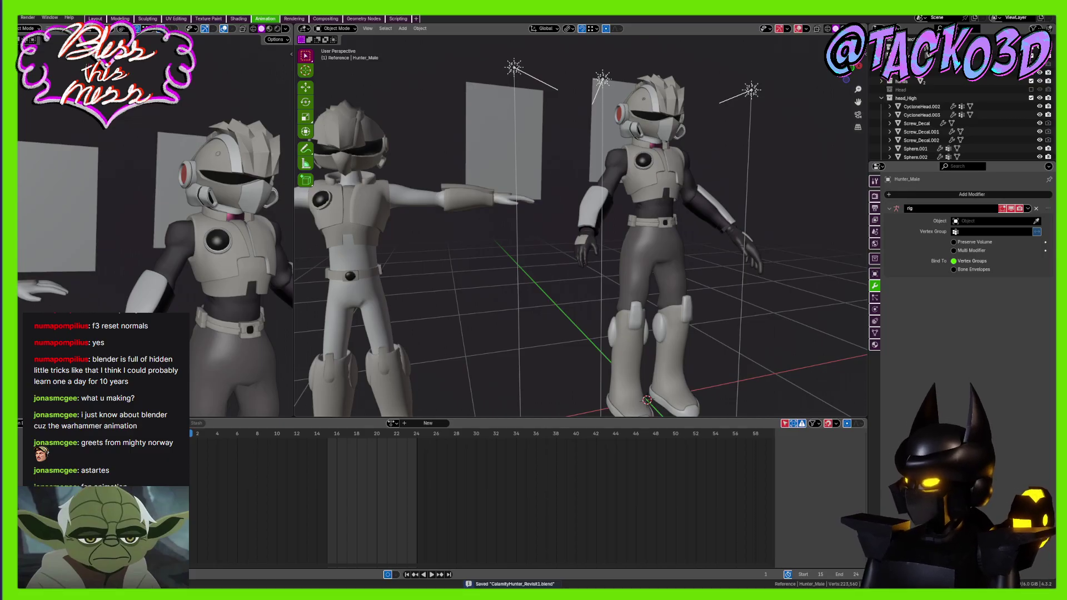
# Show materials in the viewport and examine the coloured robot against the T-posed figure and the reference paintings
pyautogui.click(843, 28)
pyautogui.moveTo(684, 194)
pyautogui.keyDown('shift'); pyautogui.mouseDown(button='middle')
pyautogui.moveTo(654, 260)
pyautogui.moveTo(605, 222)
pyautogui.moveTo(605, 243)
pyautogui.mouseUp(button='middle'); pyautogui.keyUp('shift')
pyautogui.scroll(3, 655, 260)
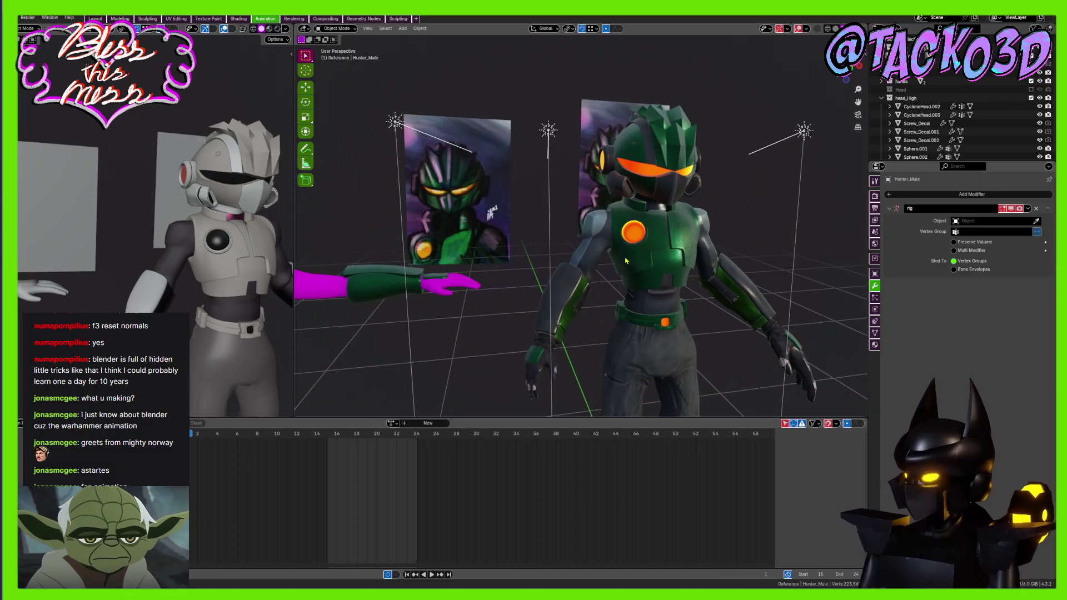
pyautogui.moveTo(487, 210); pyautogui.dragTo(633, 200, button='middle')
pyautogui.scroll(-3, 627, 252)
pyautogui.moveTo(634, 200); pyautogui.dragTo(601, 210, button='middle')
pyautogui.scroll(5, 601, 209)
pyautogui.keyDown('shift'); pyautogui.moveTo(596, 171); pyautogui.dragTo(629, 255, button='middle'); pyautogui.keyUp('shift')
pyautogui.scroll(5, 629, 255)
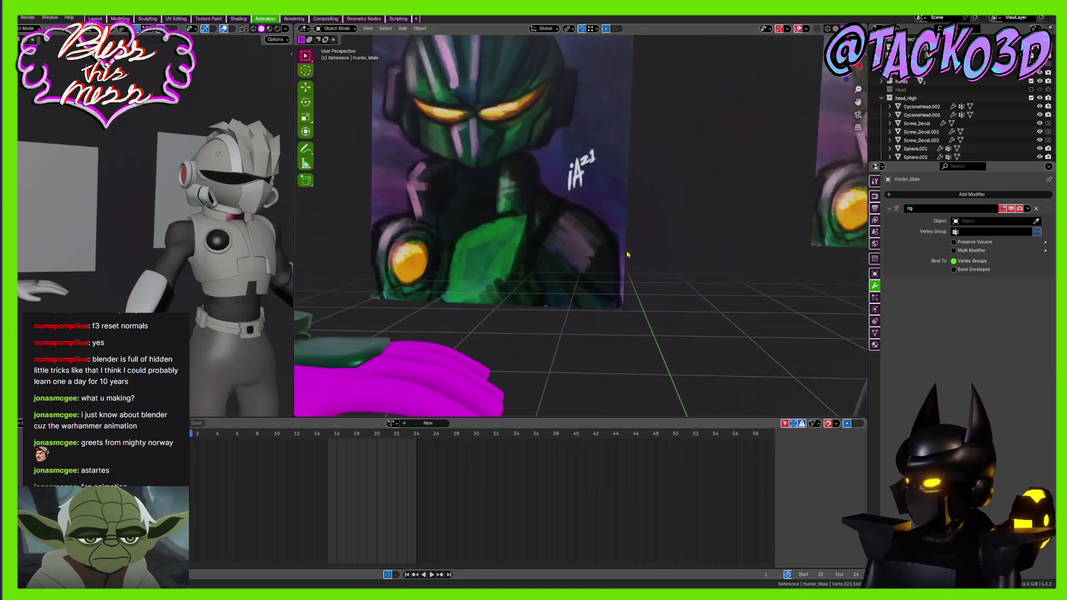
pyautogui.scroll(-10, 602, 189)
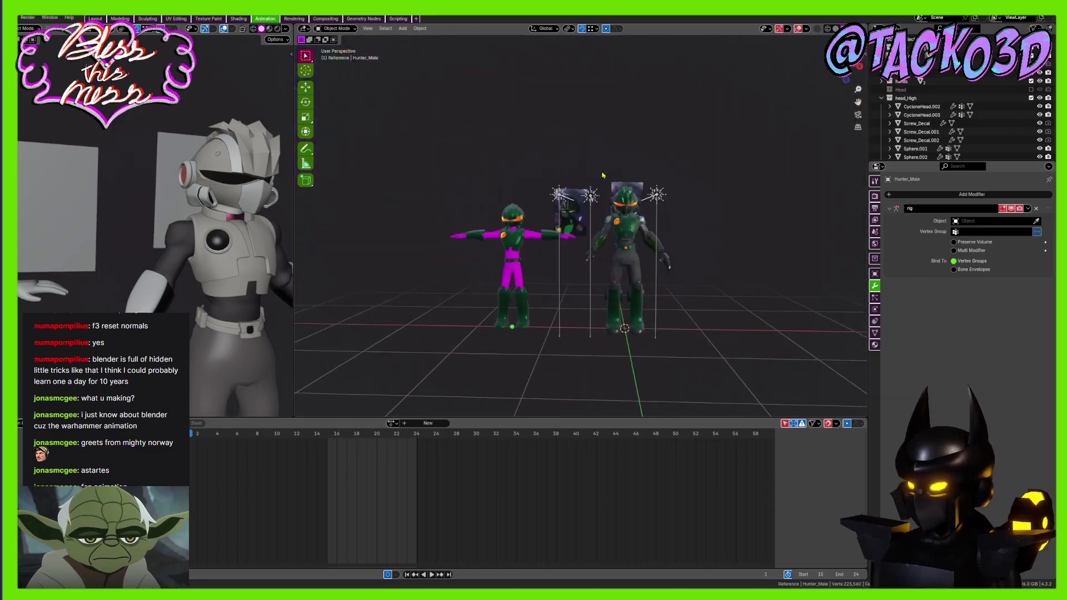
pyautogui.scroll(4, 607, 198)
pyautogui.moveTo(609, 207); pyautogui.dragTo(675, 239, button='middle')
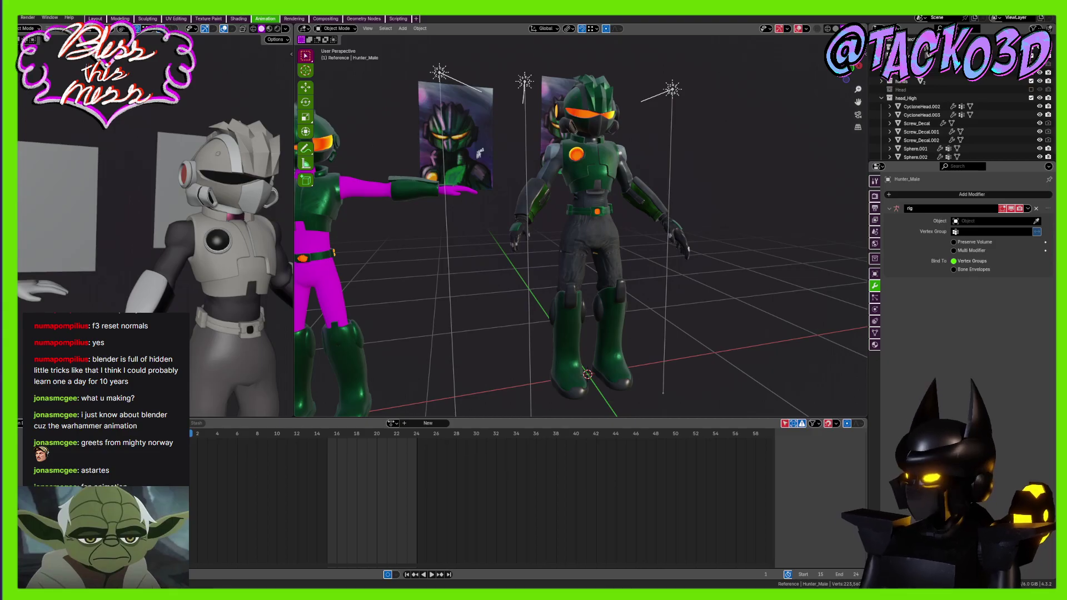
# Save the file and return the viewport to solid display
pyautogui.hotkey('ctrl', 's')
pyautogui.scroll(-3, 580, 234)
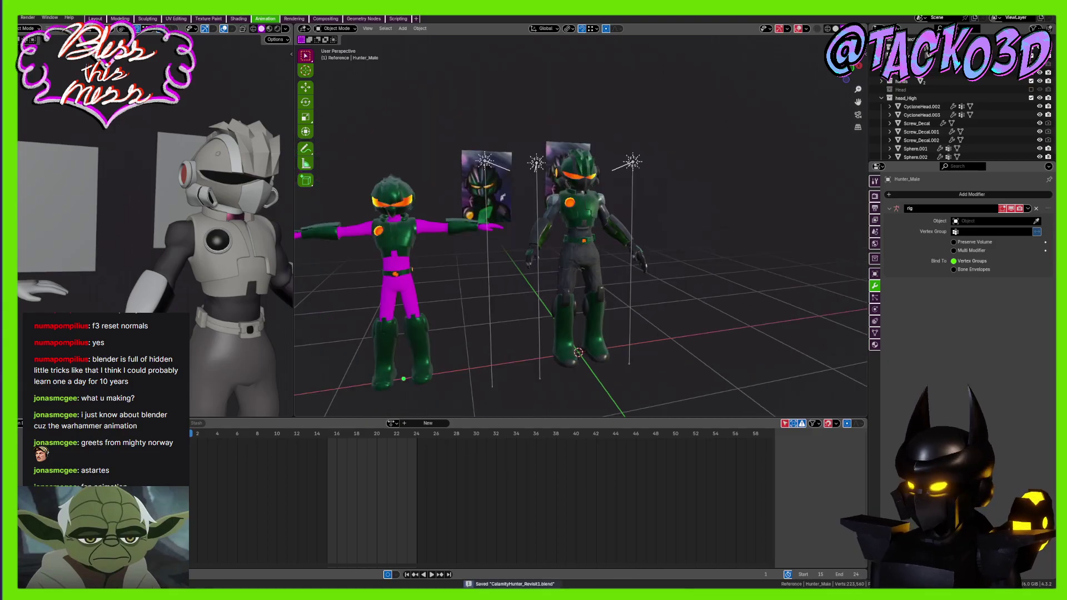
pyautogui.press('z')
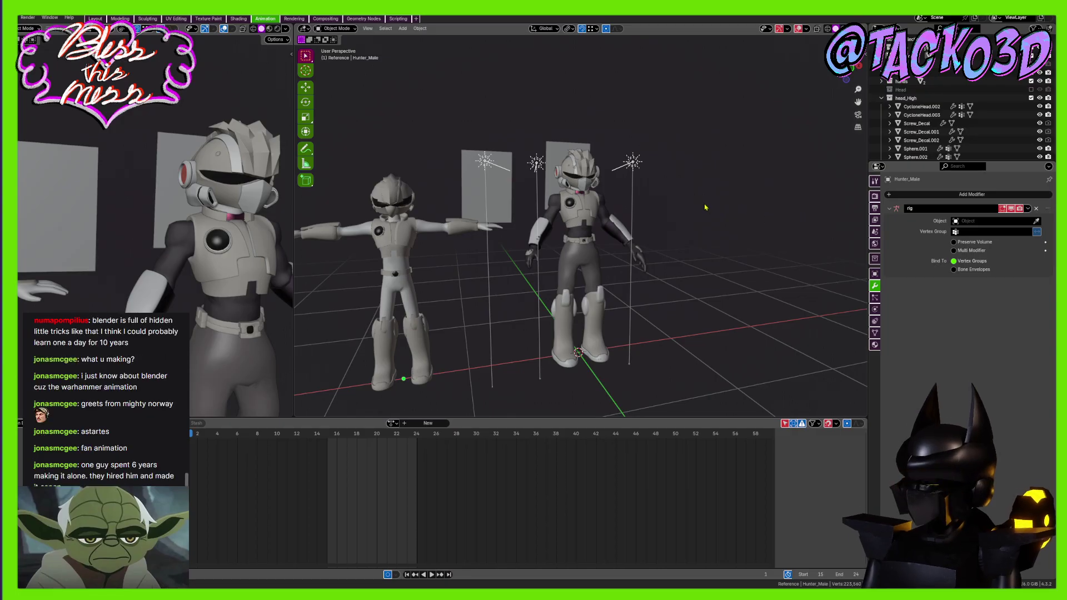
# Select the upper chest armor piece around the black lens and open its mesh for editing near the shoulder
pyautogui.scroll(6, 675, 250)
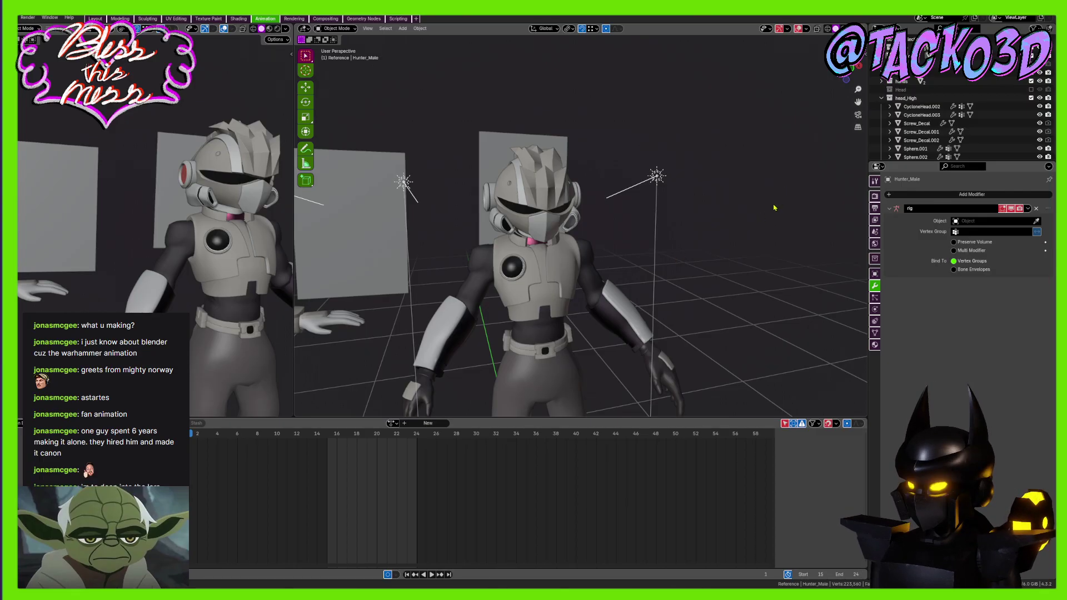
pyautogui.scroll(4, 576, 258)
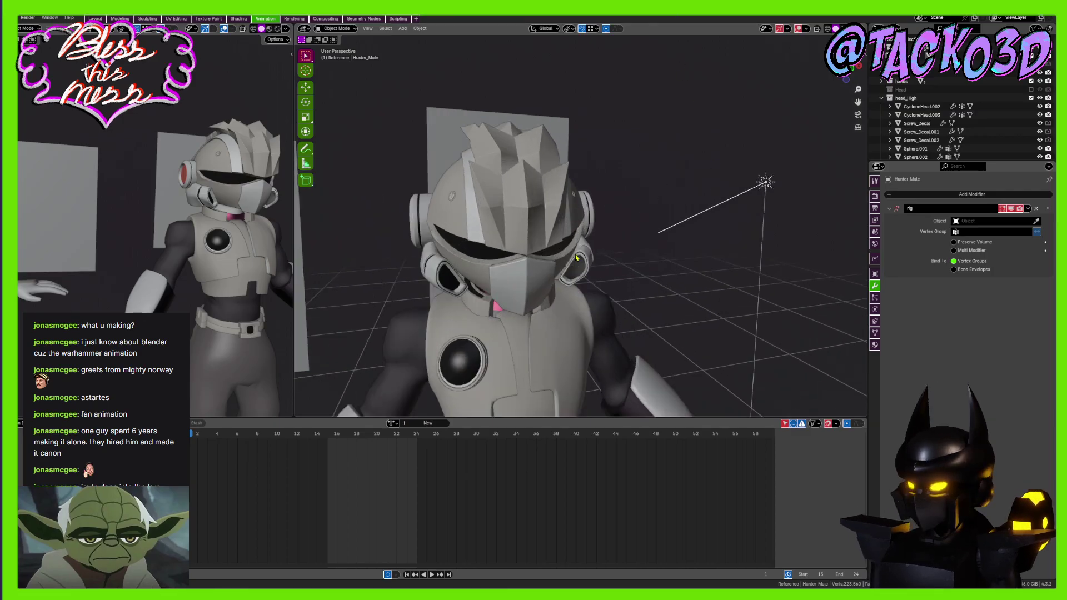
pyautogui.moveTo(576, 258); pyautogui.dragTo(597, 166, button='middle')
pyautogui.moveTo(597, 208); pyautogui.dragTo(633, 173, button='middle')
pyautogui.click(674, 263)
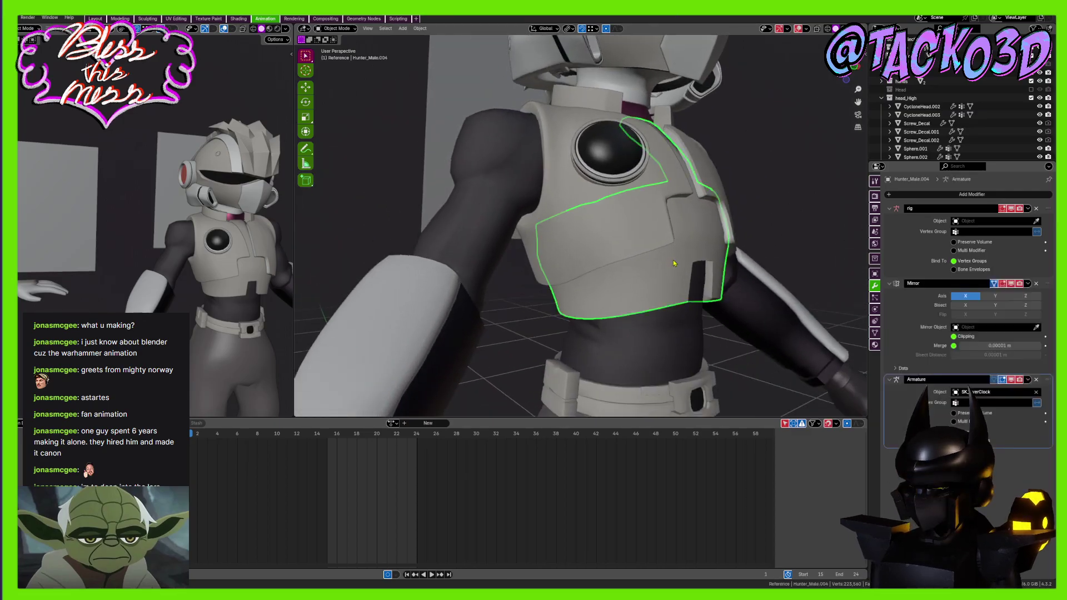
pyautogui.moveTo(674, 262); pyautogui.dragTo(647, 270, button='middle')
pyautogui.click(629, 249)
pyautogui.scroll(2, 610, 262)
pyautogui.press('Tab')
pyautogui.scroll(2, 612, 269)
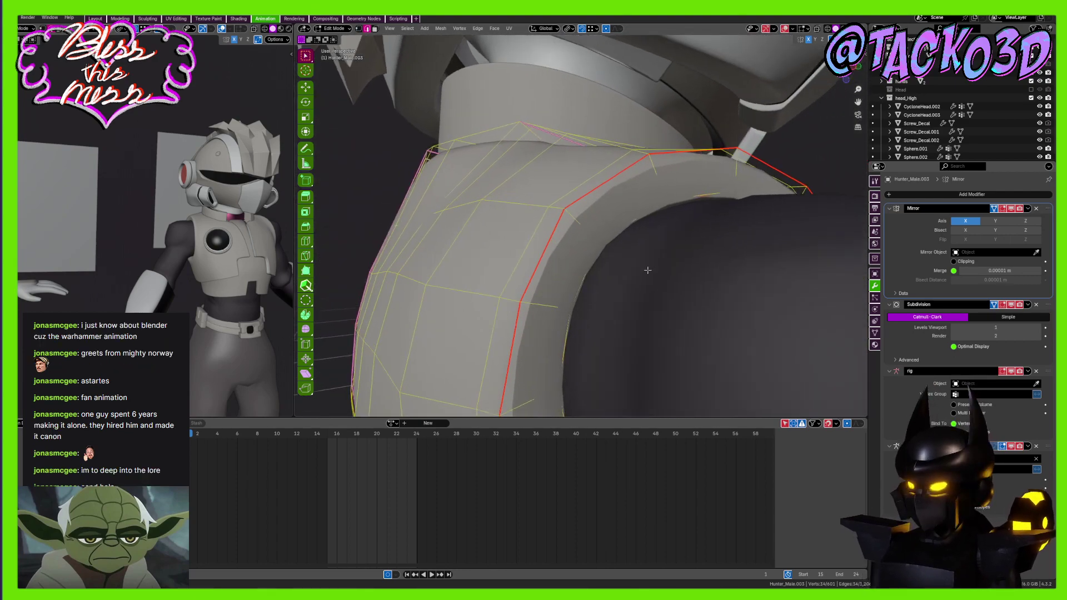
# Check the selected rim edges in see-through display, turn that display off and bevel them narrowly around the shoulder opening
pyautogui.click(816, 29)
pyautogui.moveTo(738, 150); pyautogui.dragTo(527, 133, button='middle')
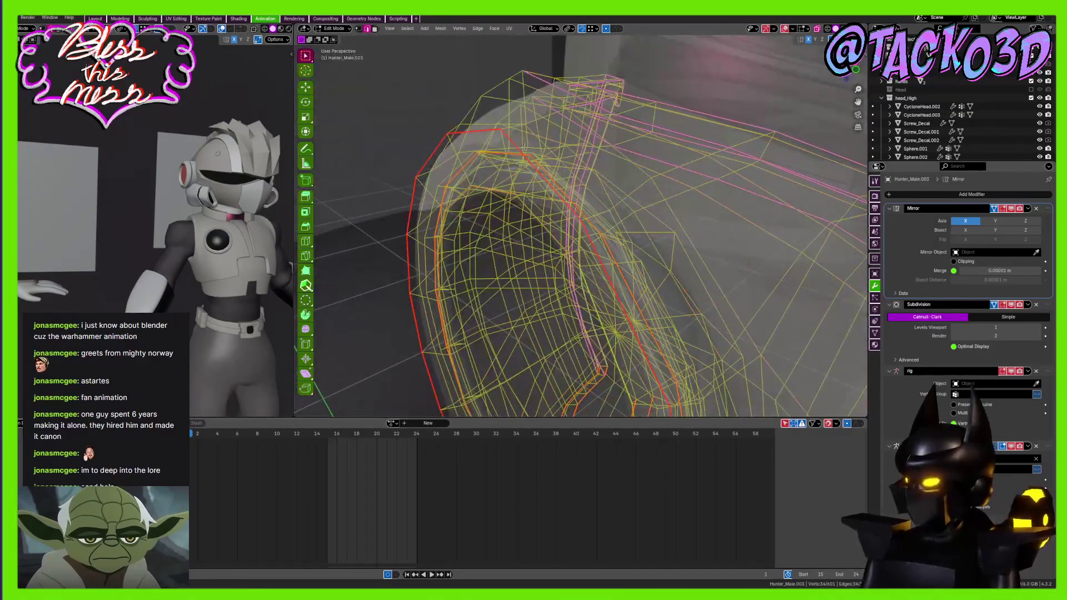
pyautogui.hotkey('alt', 'z')
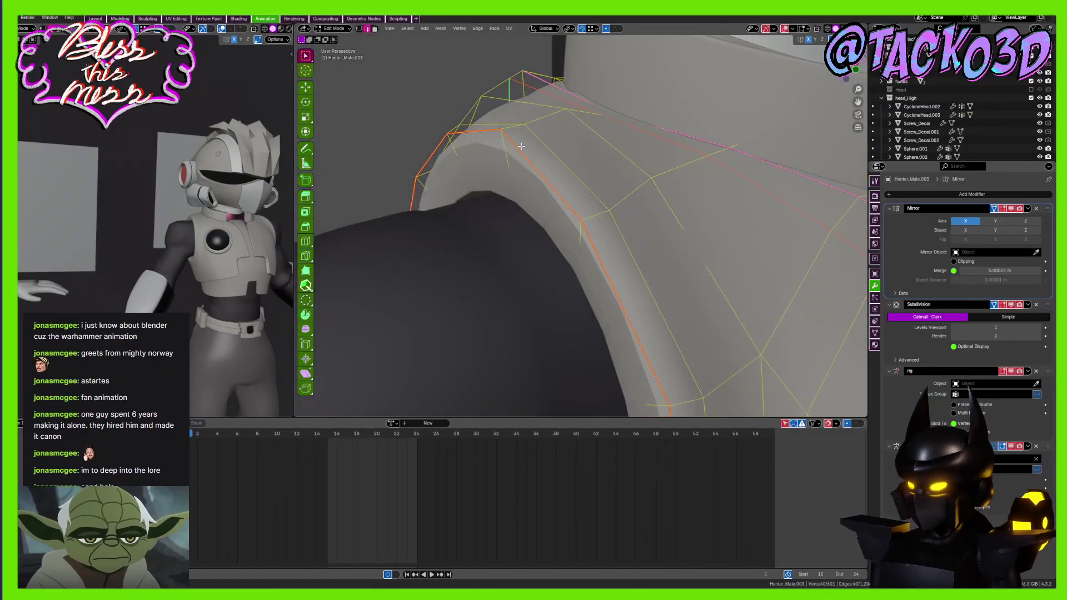
pyautogui.moveTo(521, 146); pyautogui.dragTo(549, 219, button='middle')
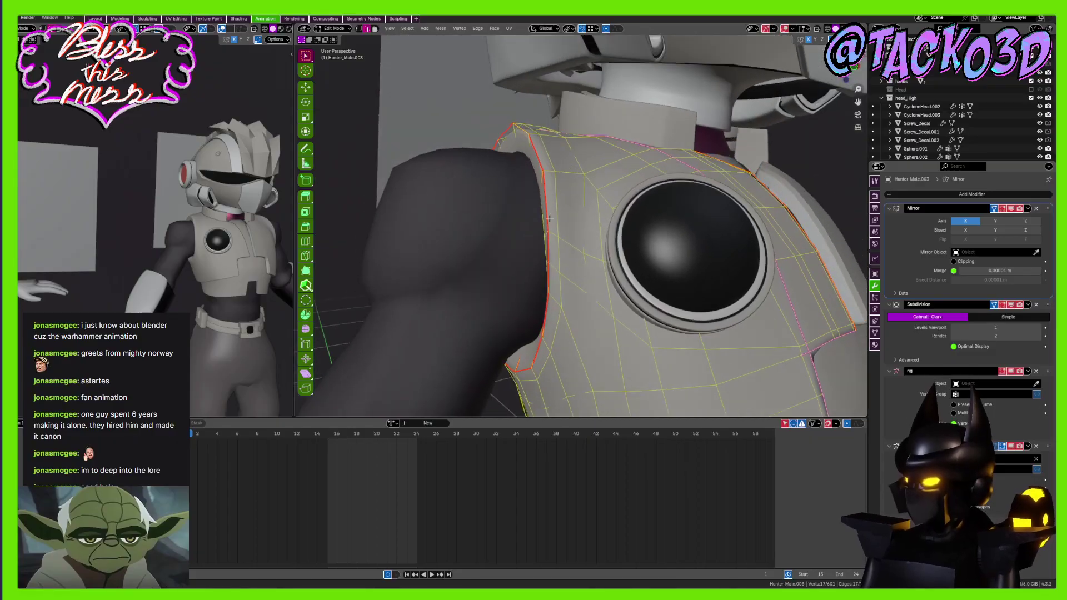
pyautogui.hotkey('ctrl', 'b')
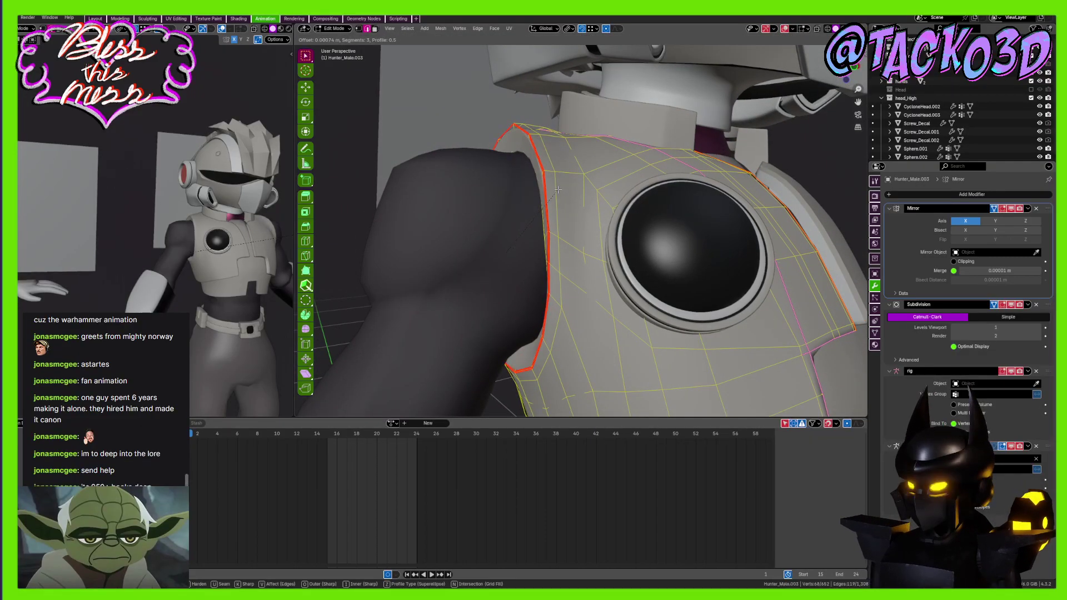
pyautogui.click(558, 190)
# In face mode, select the linked faces of the inner band around the chest armor's shoulder opening
pyautogui.moveTo(558, 189); pyautogui.dragTo(650, 270, button='middle')
pyautogui.press('3')
pyautogui.scroll(3, 643, 262)
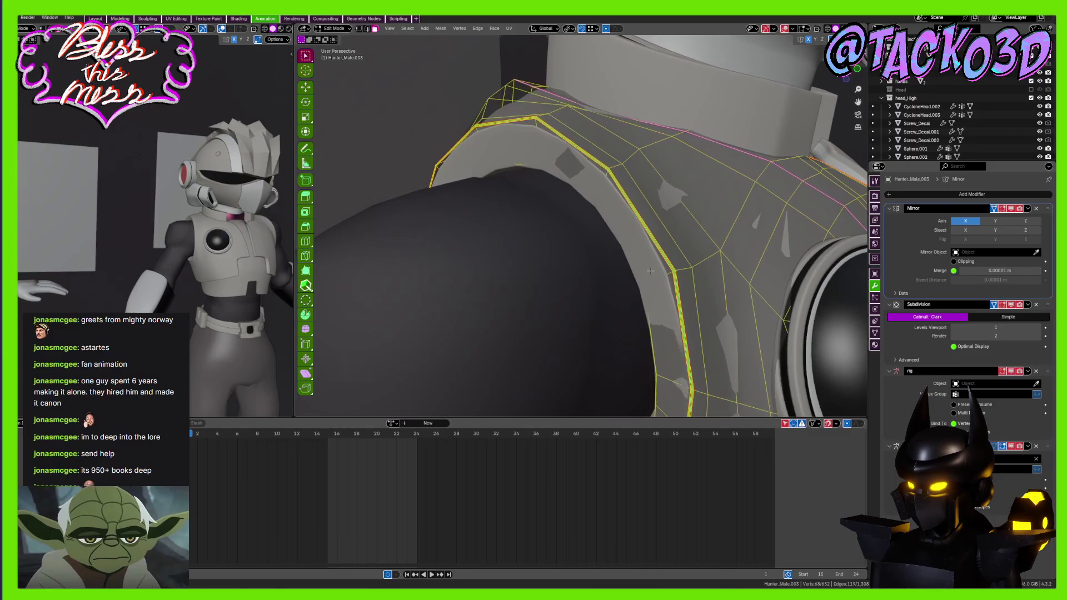
pyautogui.scroll(4, 650, 271)
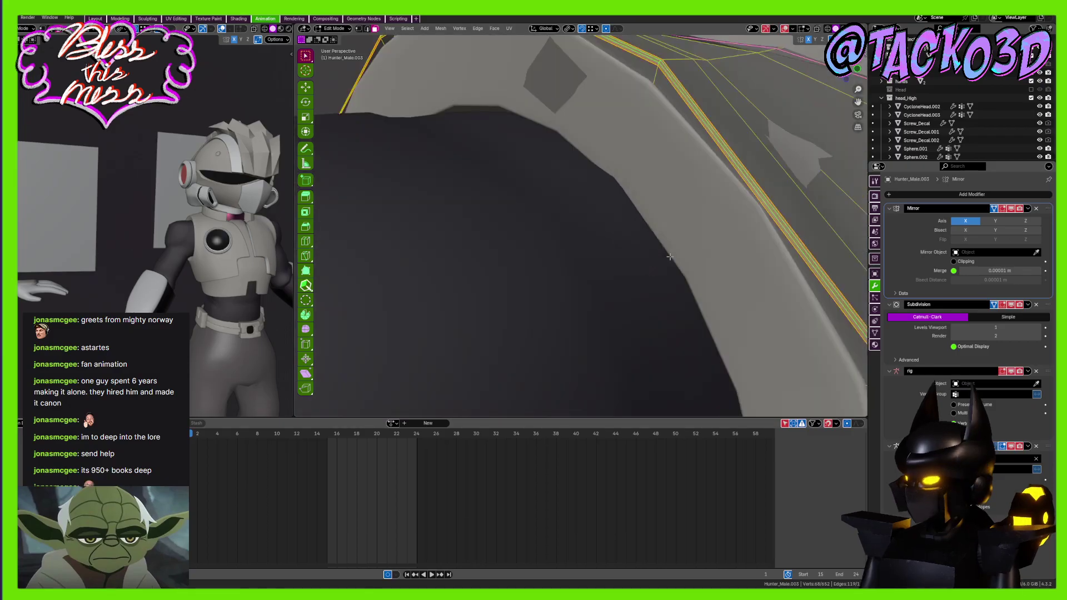
pyautogui.click(684, 166)
pyautogui.press('l')
pyautogui.scroll(-5, 683, 165)
pyautogui.moveTo(684, 166); pyautogui.dragTo(666, 177, button='middle')
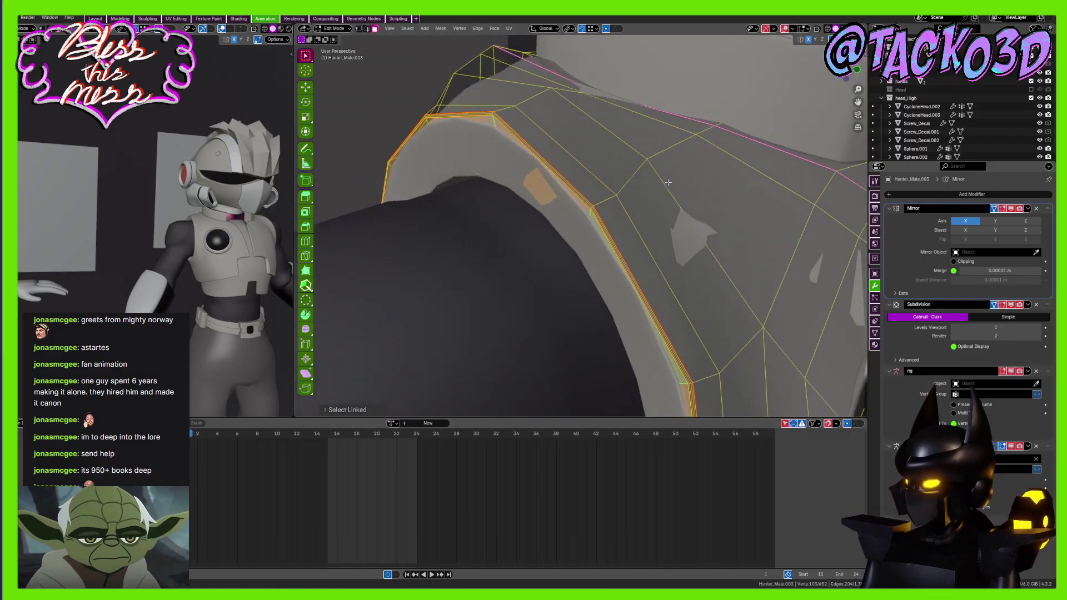
pyautogui.scroll(6, 669, 158)
pyautogui.press('l')
pyautogui.scroll(-8, 676, 126)
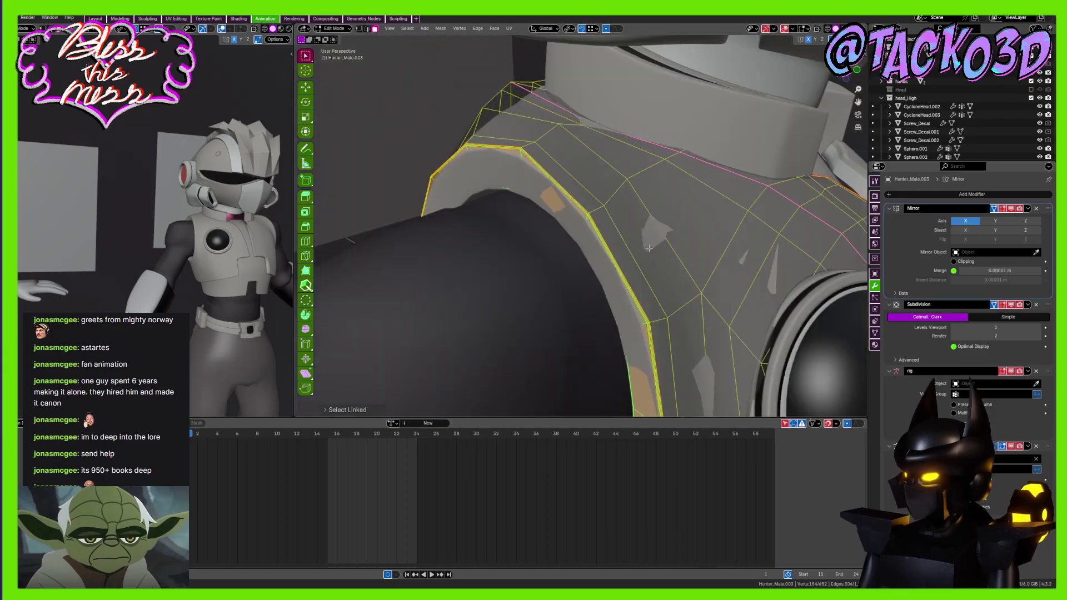
# Add a new material slot to the chest armor and give it the existing dark accent material
pyautogui.moveTo(649, 249); pyautogui.dragTo(666, 220, button='middle')
pyautogui.scroll(-3, 552, 230)
pyautogui.click(875, 332)
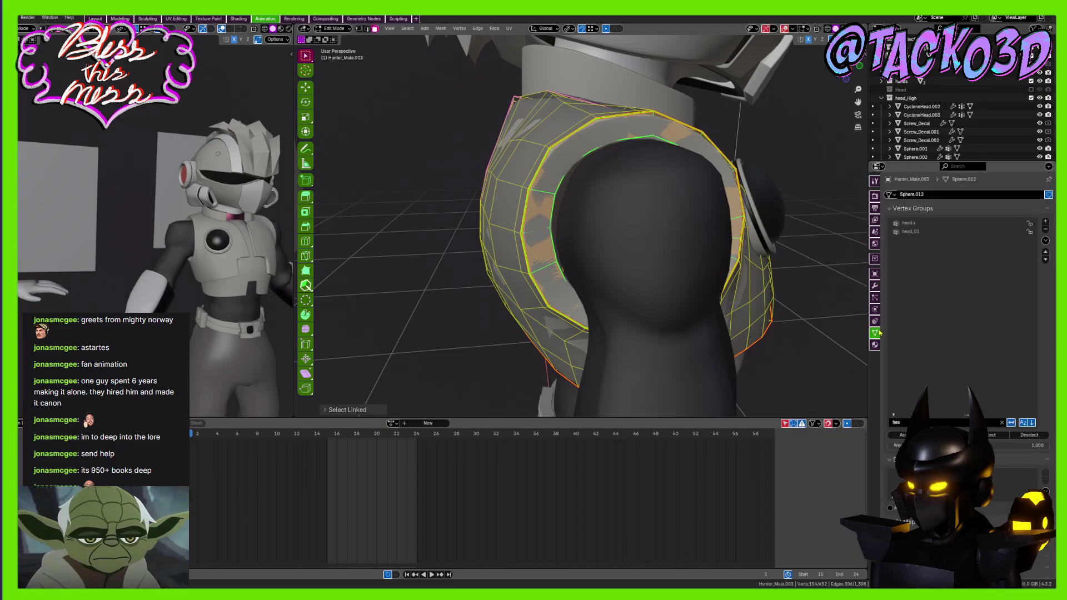
pyautogui.click(874, 344)
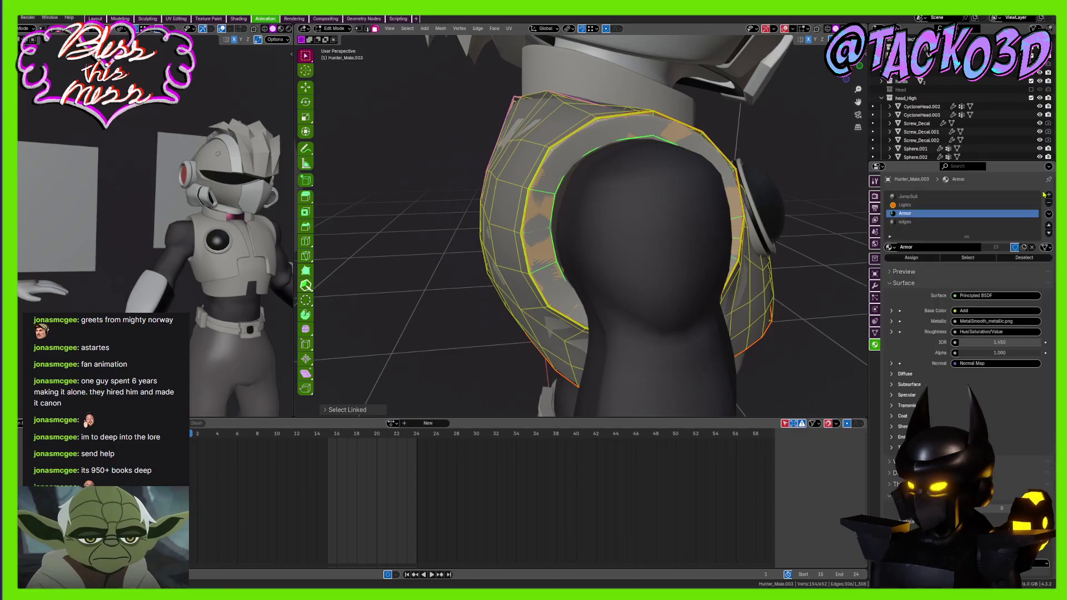
pyautogui.click(989, 221)
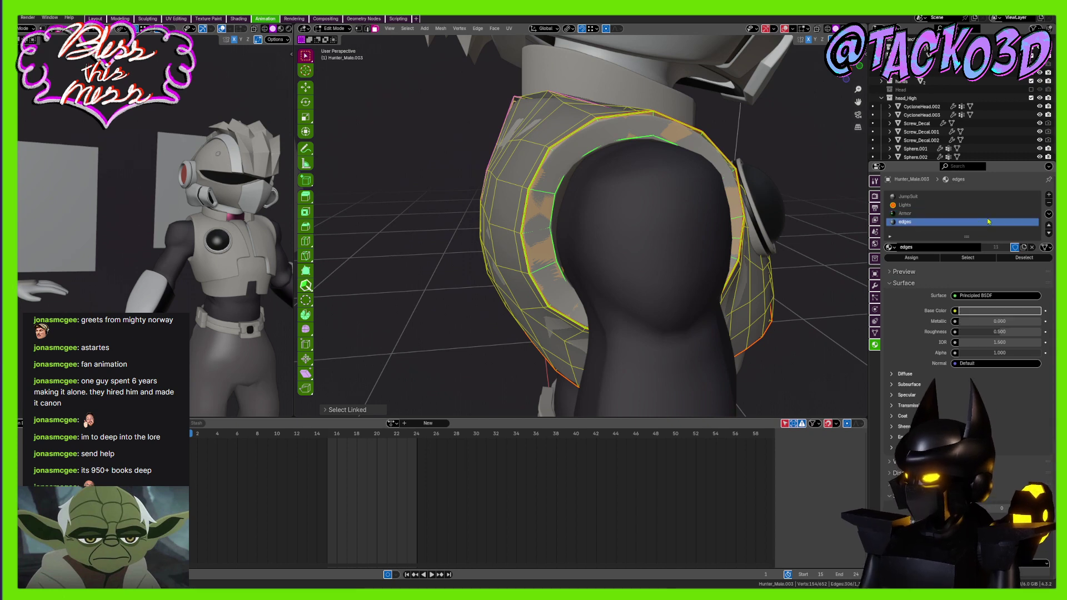
pyautogui.click(1048, 194)
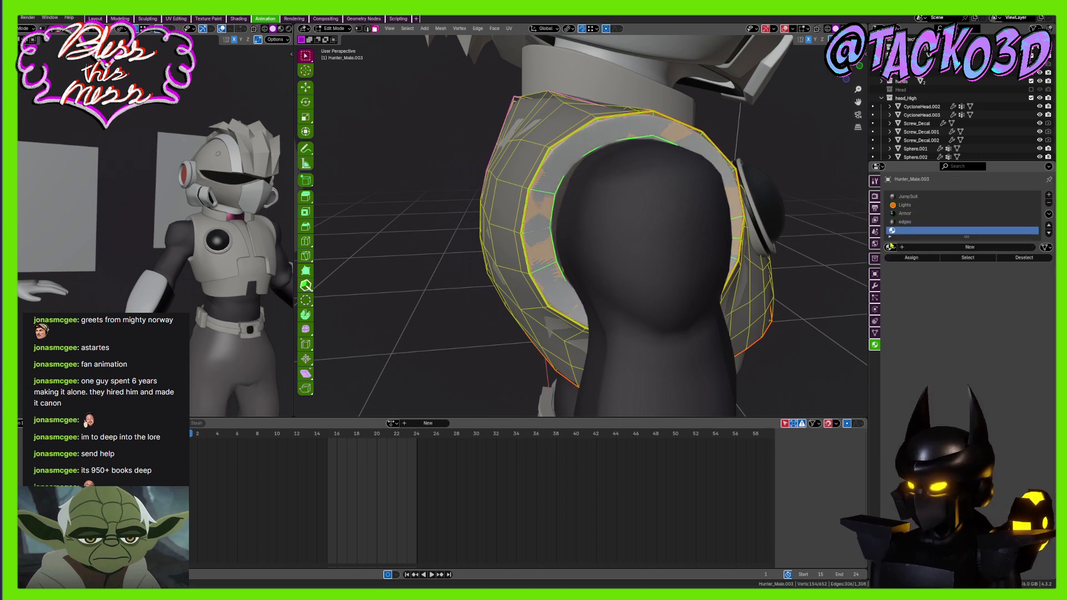
pyautogui.click(889, 246)
pyautogui.write('d')
pyautogui.click(908, 260)
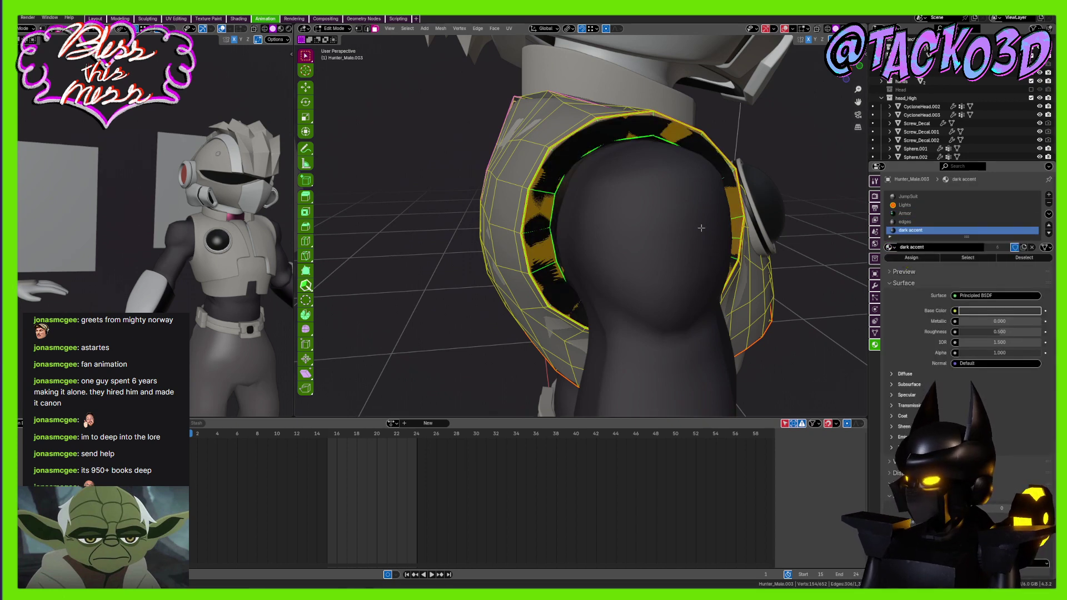
# Leave mesh editing, save the file, and reopen the chest armor's mesh for editing near the chest's front panel
pyautogui.press('Tab')
pyautogui.moveTo(701, 228); pyautogui.dragTo(581, 251, button='middle')
pyautogui.scroll(-4, 634, 256)
pyautogui.hotkey('ctrl', 's')
pyautogui.moveTo(728, 244); pyautogui.dragTo(629, 301, button='middle')
pyautogui.press('Tab')
pyautogui.scroll(4, 648, 300)
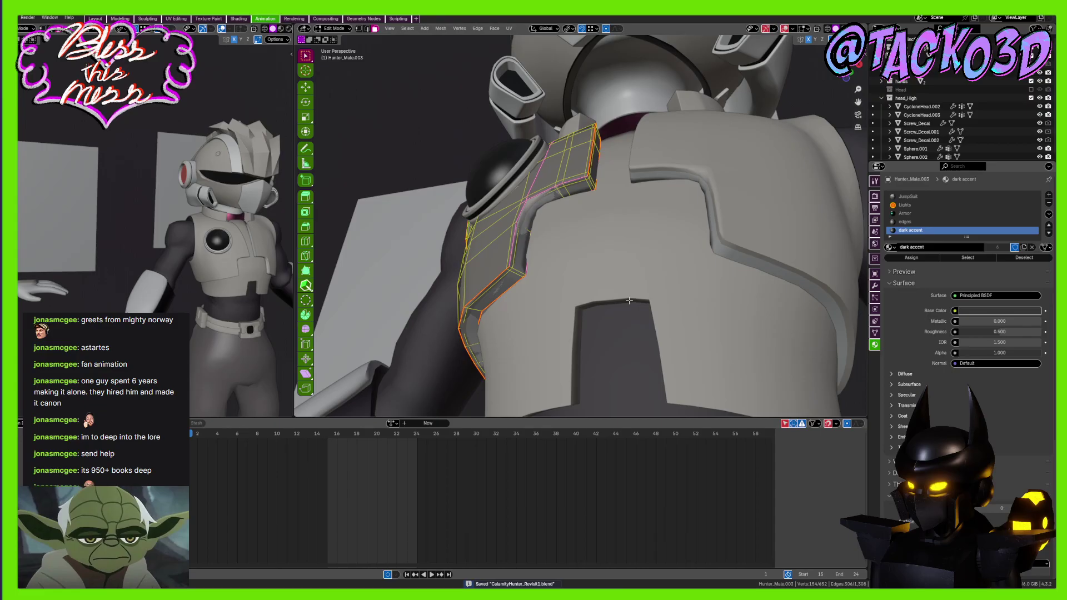
# Assign the dark accent material to the side-wall face loops along the chest armor's stepped front cut-out, leave mesh editing and save the file
pyautogui.moveTo(558, 326); pyautogui.dragTo(540, 344, button='middle')
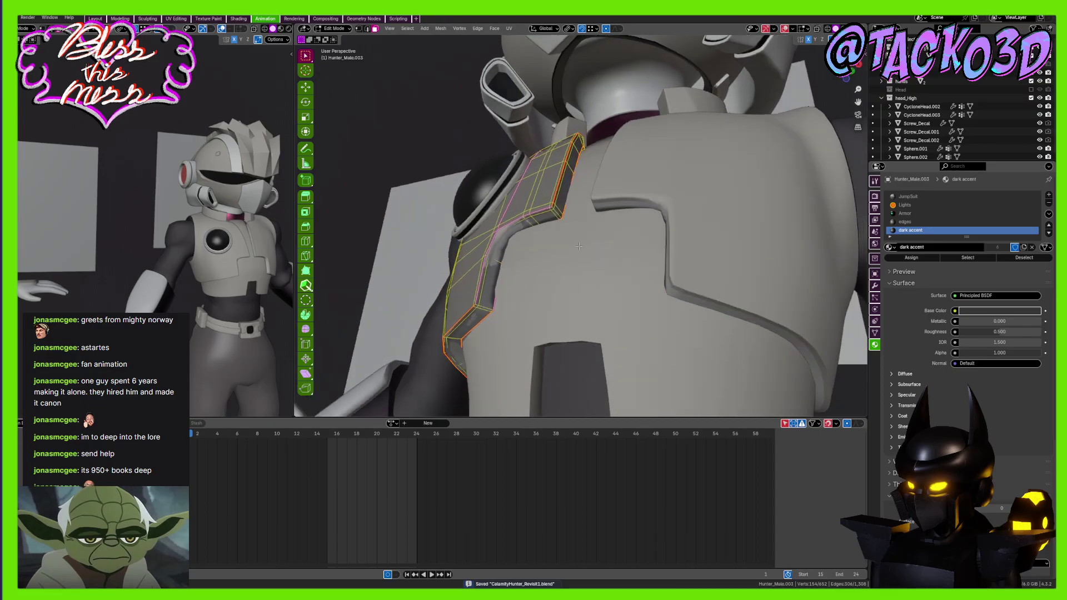
pyautogui.scroll(2, 540, 344)
pyautogui.keyDown('alt'); pyautogui.click(532, 219); pyautogui.keyUp('alt')
pyautogui.moveTo(532, 220); pyautogui.dragTo(570, 229, button='middle')
pyautogui.scroll(3, 514, 227)
pyautogui.keyDown('alt'); pyautogui.keyDown('shift'); pyautogui.click(464, 218); pyautogui.keyUp('shift'); pyautogui.keyUp('alt')
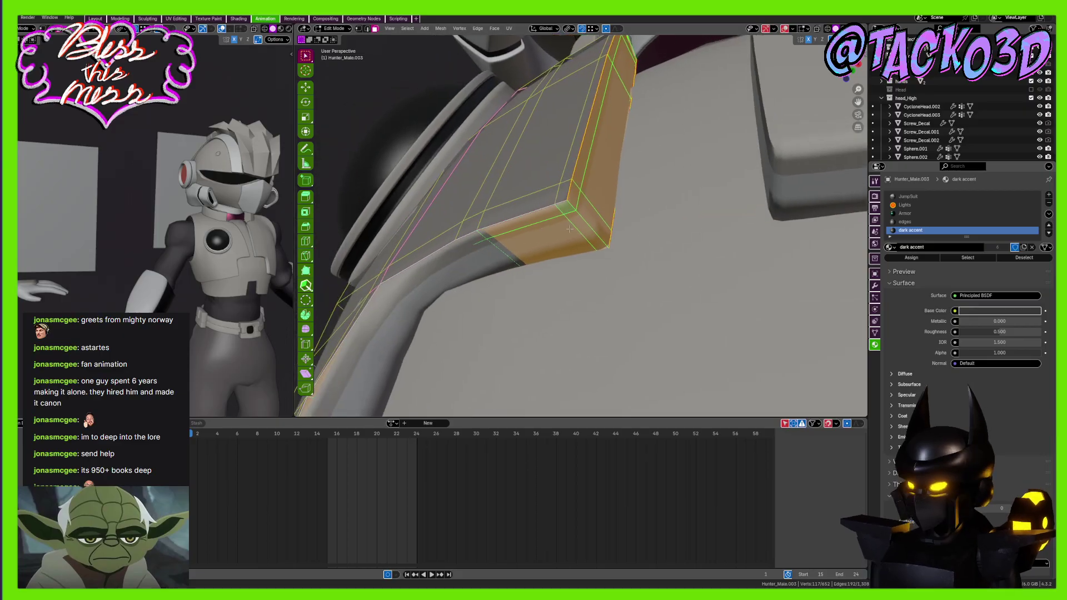
pyautogui.scroll(-4, 583, 227)
pyautogui.scroll(-2, 577, 267)
pyautogui.moveTo(578, 267); pyautogui.dragTo(620, 252, button='middle')
pyautogui.moveTo(556, 198); pyautogui.dragTo(578, 281, button='middle')
pyautogui.hotkey('ctrl', 's')
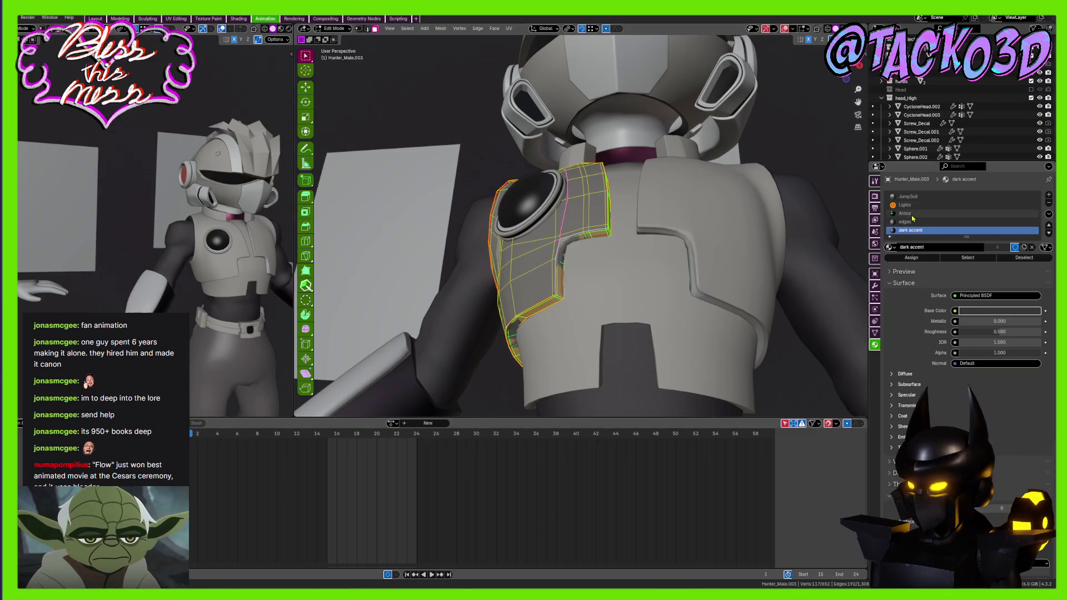
pyautogui.click(911, 257)
pyautogui.press('Tab')
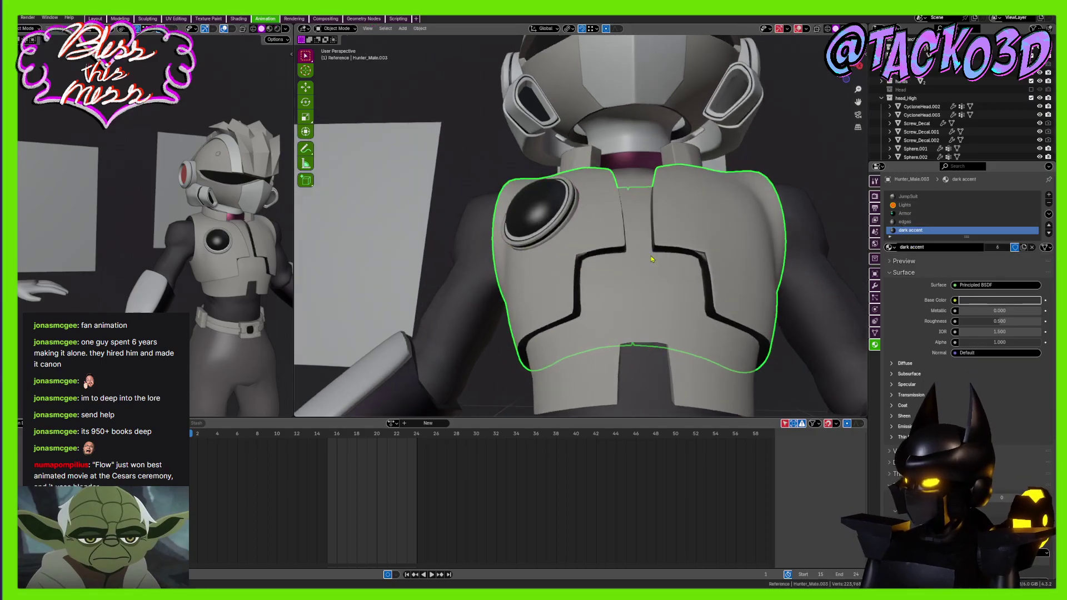
pyautogui.hotkey('ctrl', 's')
# Reopen the chest armor's mesh and narrowly bevel the inner corner edge of the stepped cut-out below the round dome, with see-through display off
pyautogui.scroll(3, 611, 267)
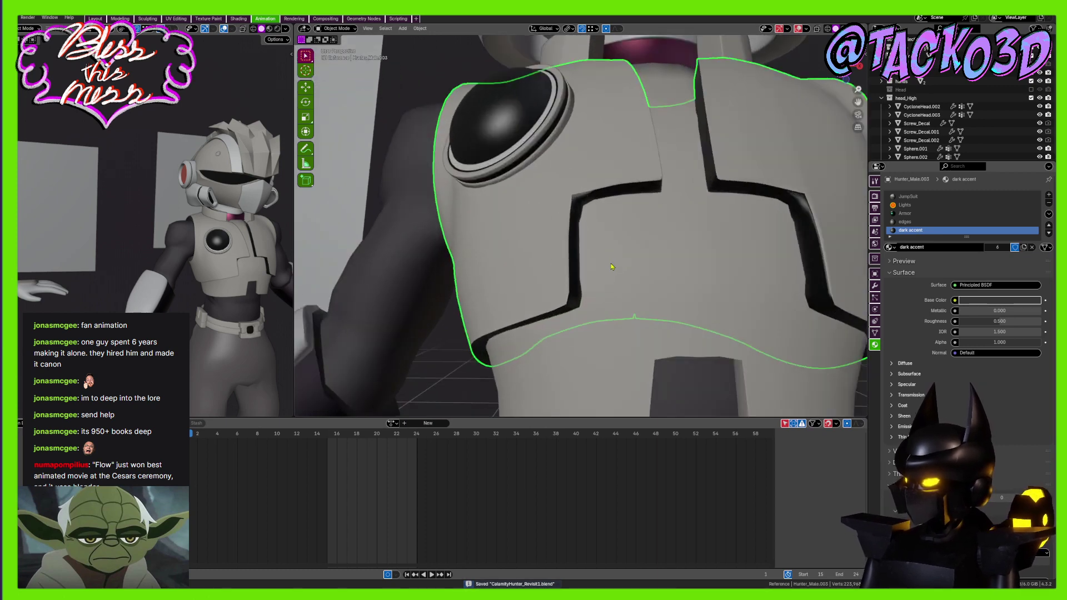
pyautogui.moveTo(612, 266); pyautogui.dragTo(547, 213, button='middle')
pyautogui.press('Tab')
pyautogui.scroll(2, 588, 252)
pyautogui.scroll(3, 575, 239)
pyautogui.press('2')
pyautogui.keyDown('alt'); pyautogui.click(751, 190); pyautogui.keyUp('alt')
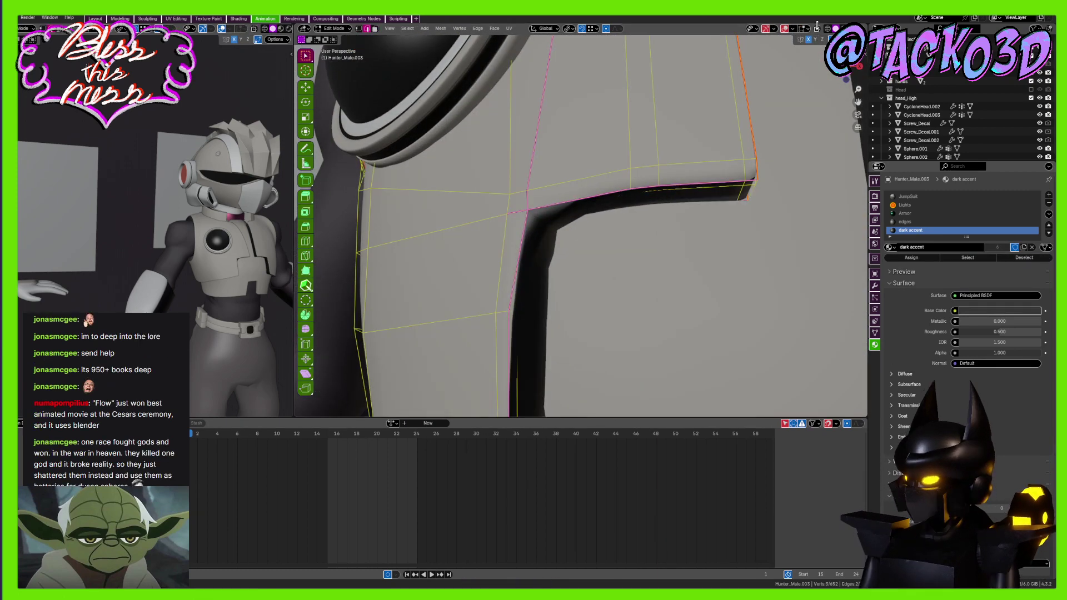
pyautogui.click(816, 28)
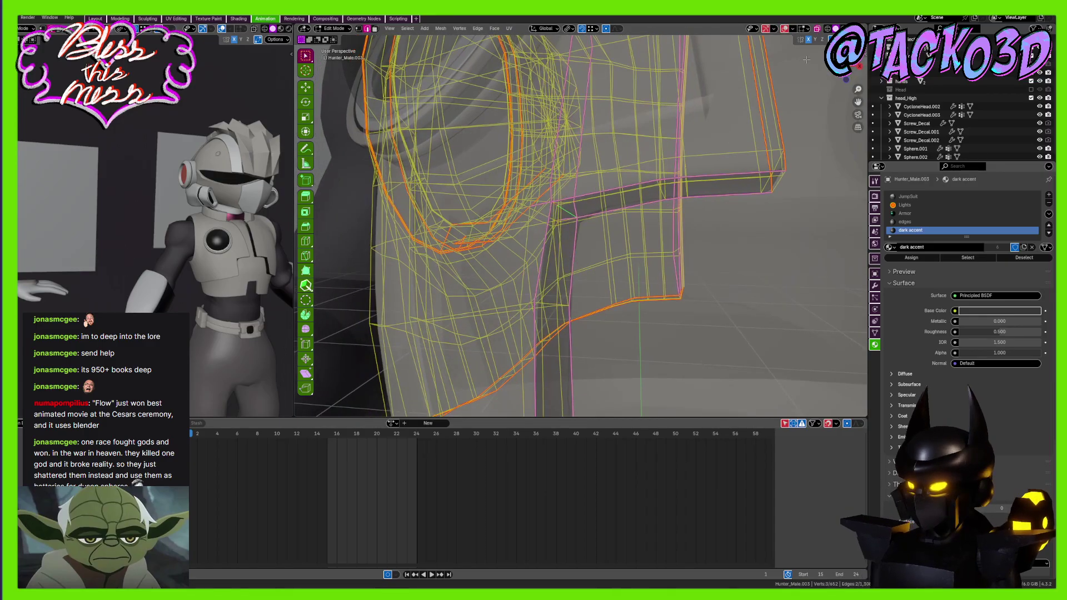
pyautogui.hotkey('alt', 'z')
pyautogui.hotkey('ctrl', 'b')
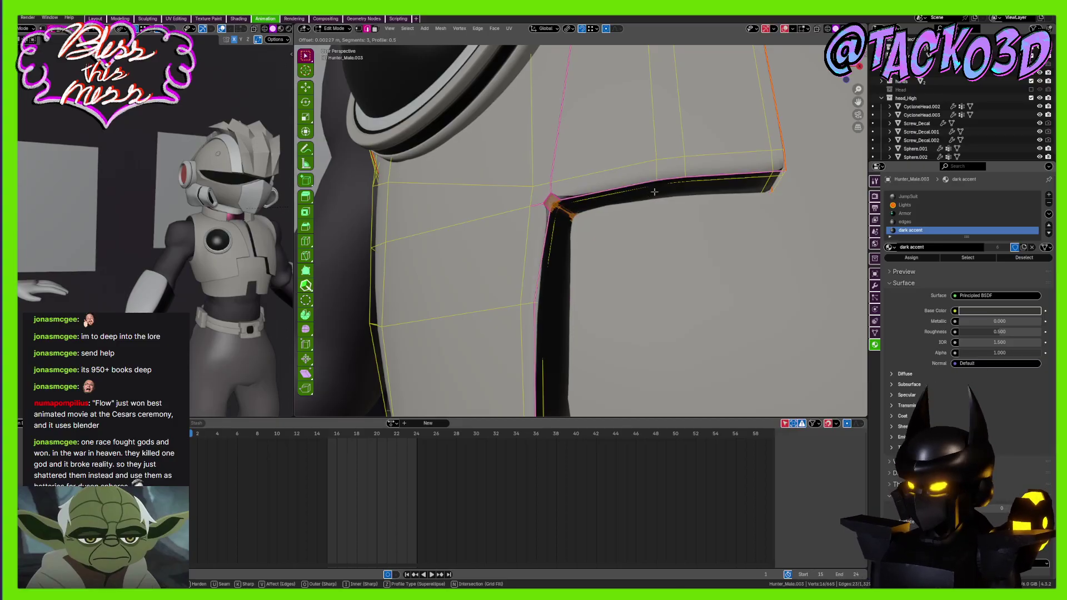
pyautogui.click(649, 191)
# Merge the surplus bevel vertices at the cut-out's inner corner on the outer surface
pyautogui.moveTo(649, 191); pyautogui.dragTo(618, 222, button='middle')
pyautogui.click(630, 237)
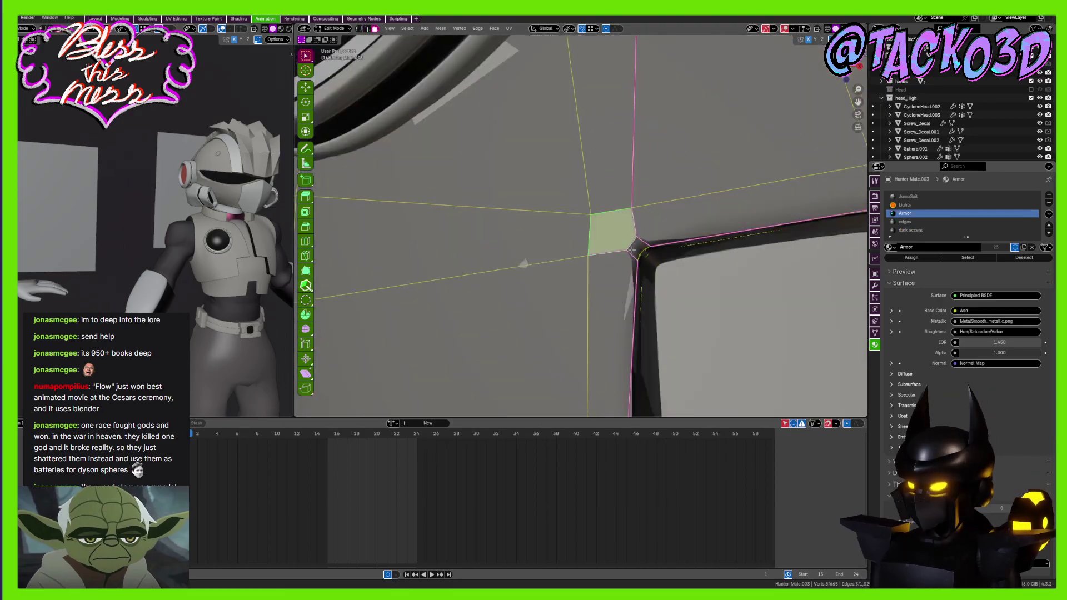
pyautogui.keyDown('shift'); pyautogui.moveTo(630, 237); pyautogui.dragTo(621, 227, button='middle'); pyautogui.keyUp('shift')
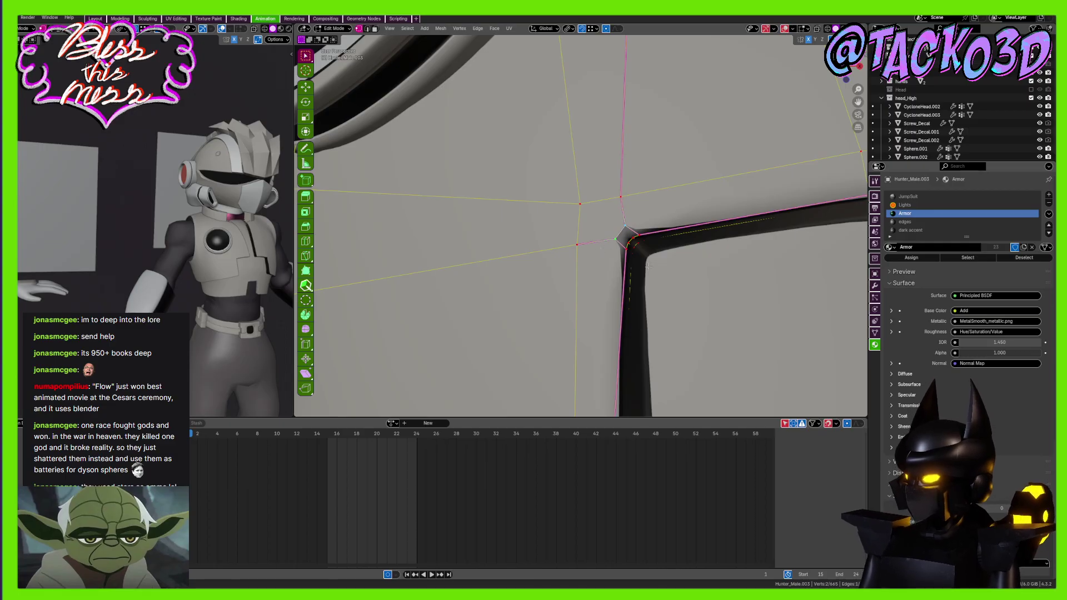
pyautogui.moveTo(613, 242); pyautogui.dragTo(604, 263, button='middle')
pyautogui.press('m')
pyautogui.click(602, 259)
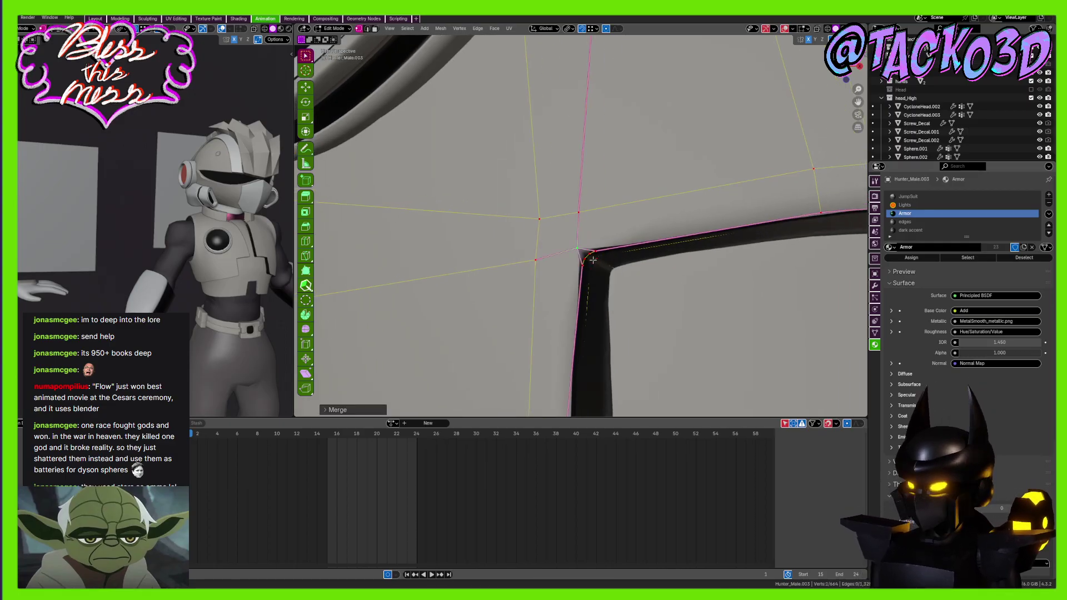
# Select the small triangular face left at the merged corner, choose the Armor material for it and leave mesh editing
pyautogui.press('3')
pyautogui.click(597, 276)
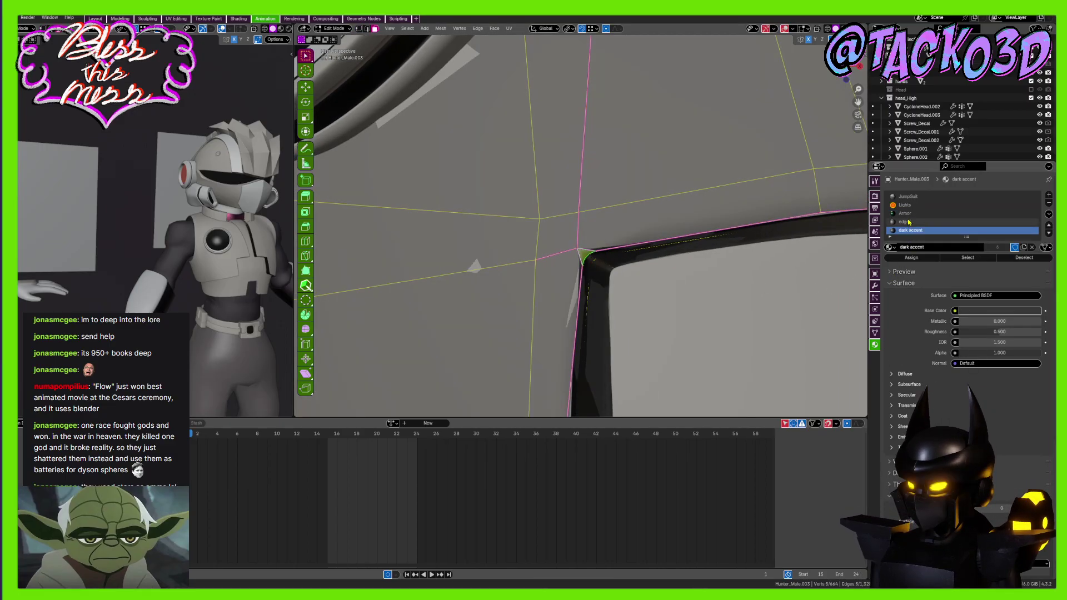
pyautogui.click(905, 213)
pyautogui.press('Tab')
# Bevel the lower corner edge of the cut-out's dark side wall narrowly and return to the full character view
pyautogui.scroll(-8, 807, 259)
pyautogui.moveTo(589, 303); pyautogui.dragTo(602, 274, button='middle')
pyautogui.press('Tab')
pyautogui.scroll(4, 601, 273)
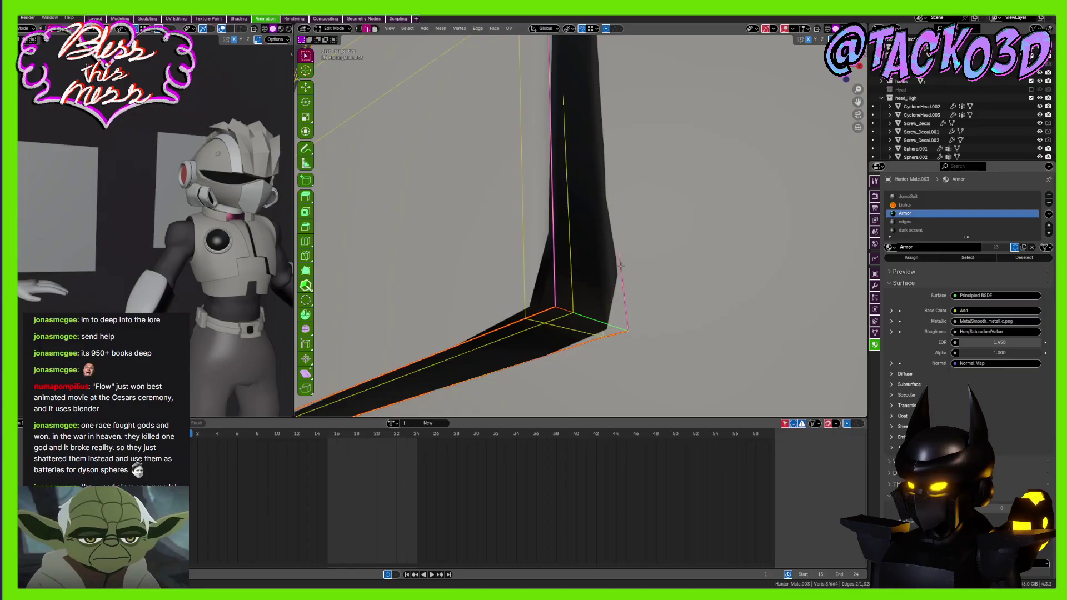
pyautogui.hotkey('ctrl', 'v')
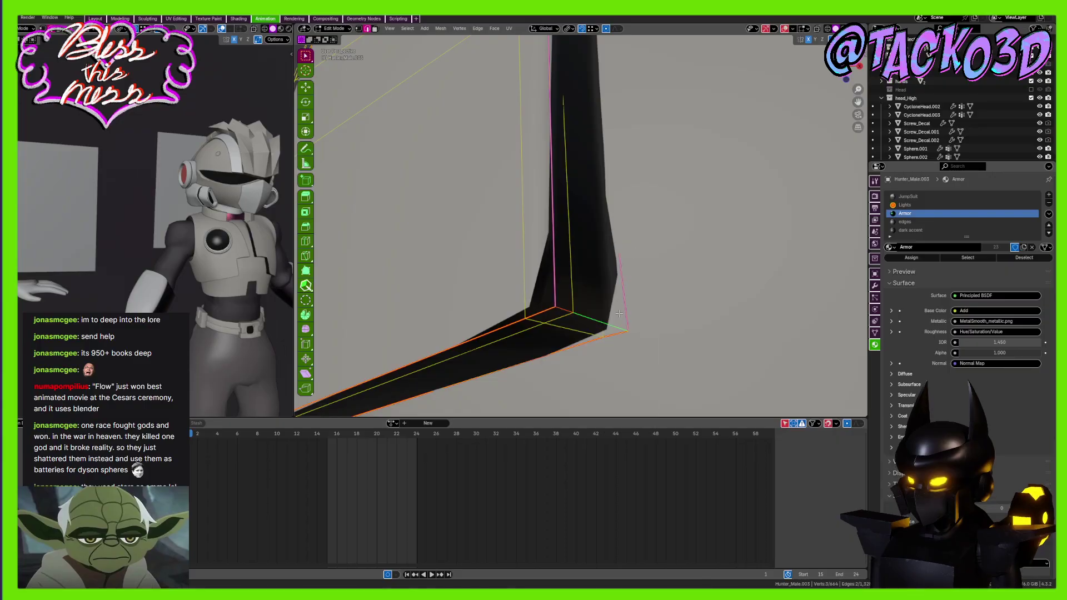
pyautogui.hotkey('ctrl', 'b')
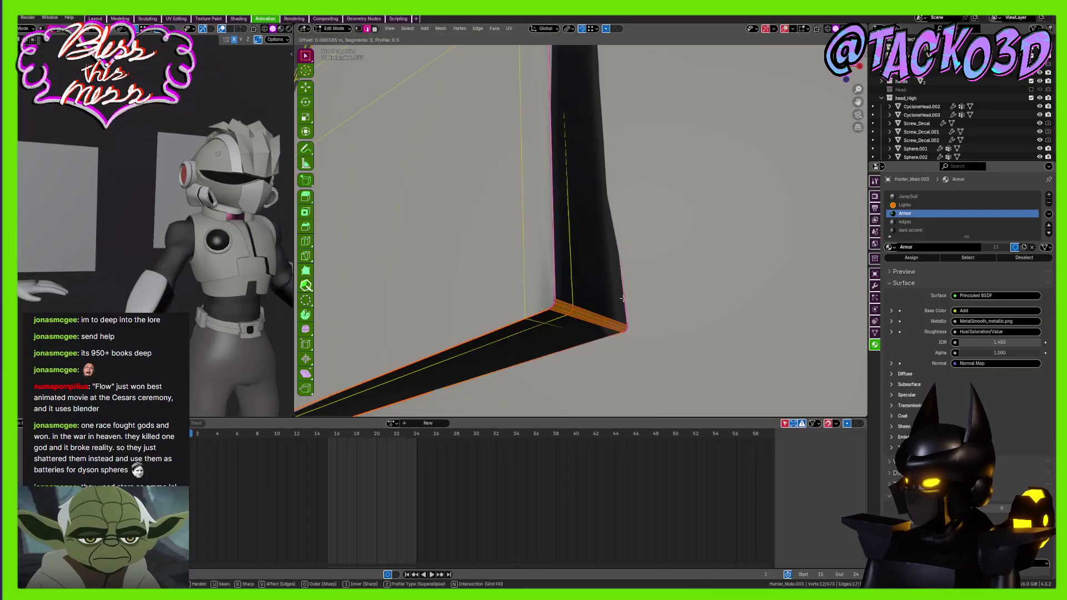
pyautogui.click(622, 299)
pyautogui.press('Tab')
pyautogui.scroll(-10, 622, 299)
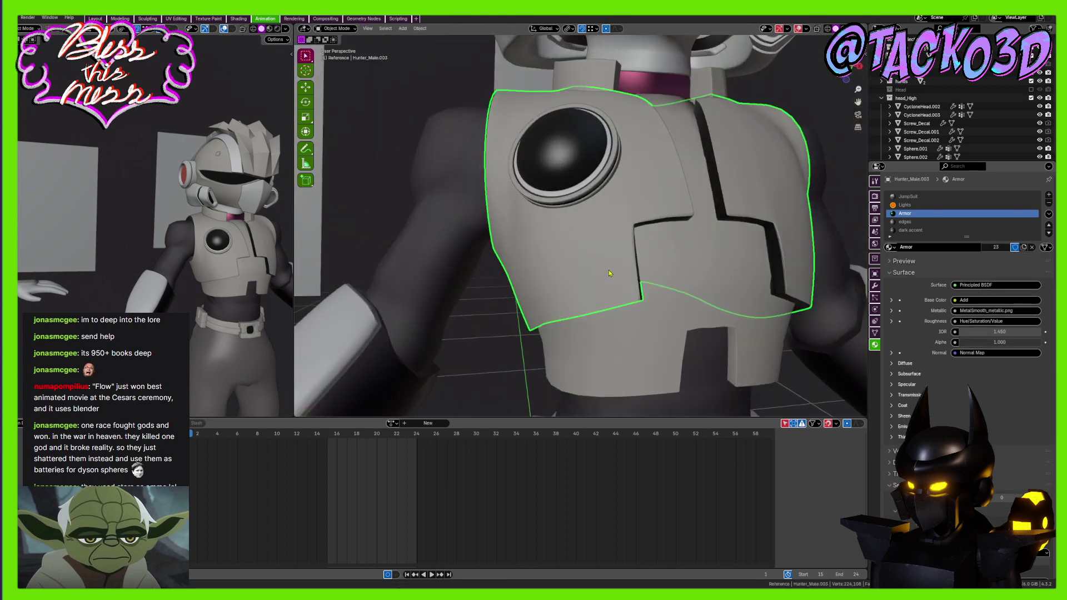
pyautogui.moveTo(655, 272); pyautogui.dragTo(745, 216, button='middle')
pyautogui.scroll(-4, 737, 254)
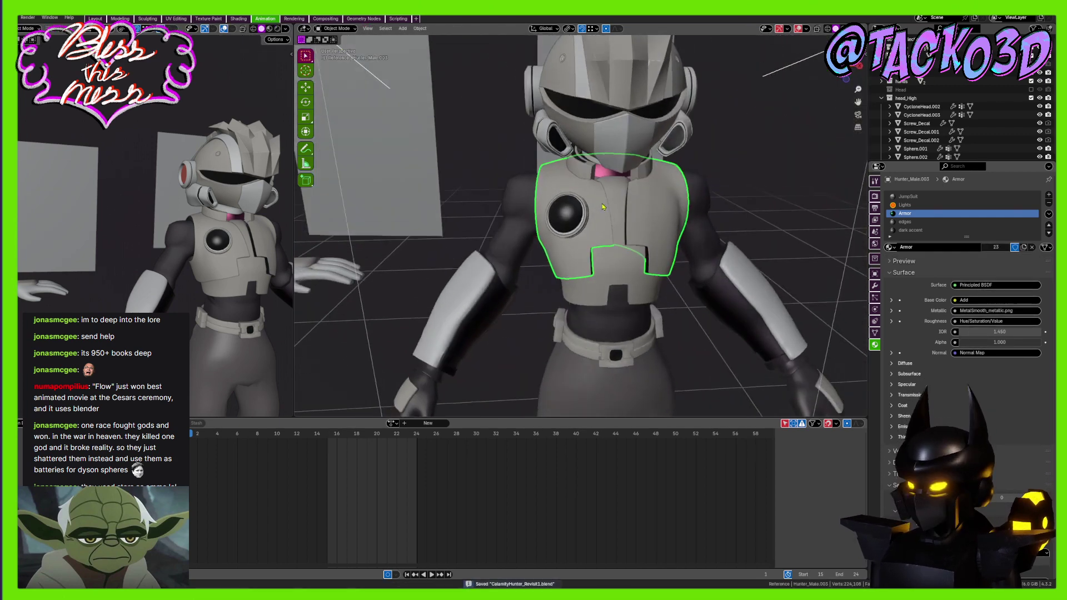
# Examine the chest armor from several angles in and out of mesh editing and save the file
pyautogui.moveTo(602, 203); pyautogui.dragTo(622, 172, button='middle')
pyautogui.press('Tab')
pyautogui.moveTo(622, 222); pyautogui.dragTo(557, 275, button='middle')
pyautogui.scroll(4, 606, 232)
pyautogui.scroll(2, 578, 222)
pyautogui.scroll(-6, 625, 215)
pyautogui.press('Tab')
pyautogui.scroll(-2, 639, 233)
pyautogui.hotkey('ctrl', 's')
# Bevel the edge loop around the chest armor's arm opening into a narrow band
pyautogui.scroll(3, 548, 266)
pyautogui.press('Tab')
pyautogui.scroll(3, 558, 275)
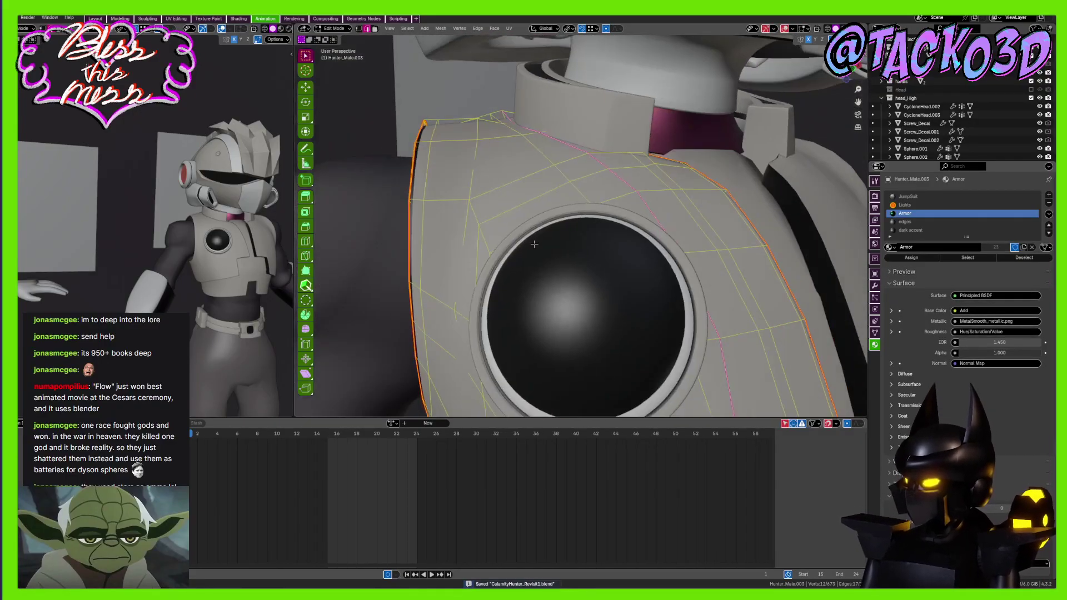
pyautogui.moveTo(485, 236); pyautogui.dragTo(580, 204, button='middle')
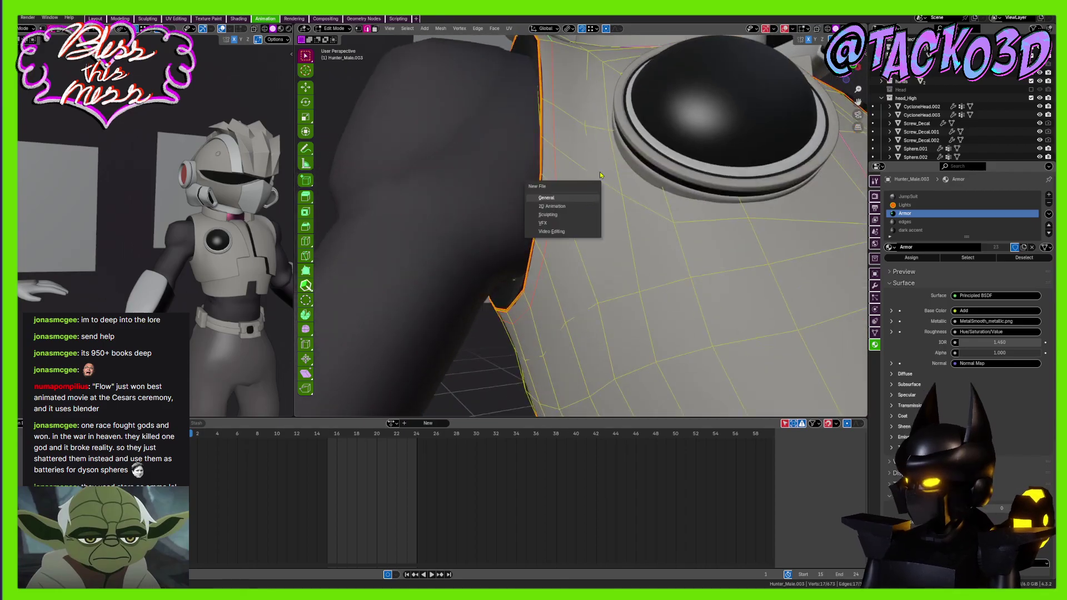
pyautogui.hotkey('ctrl', 'b')
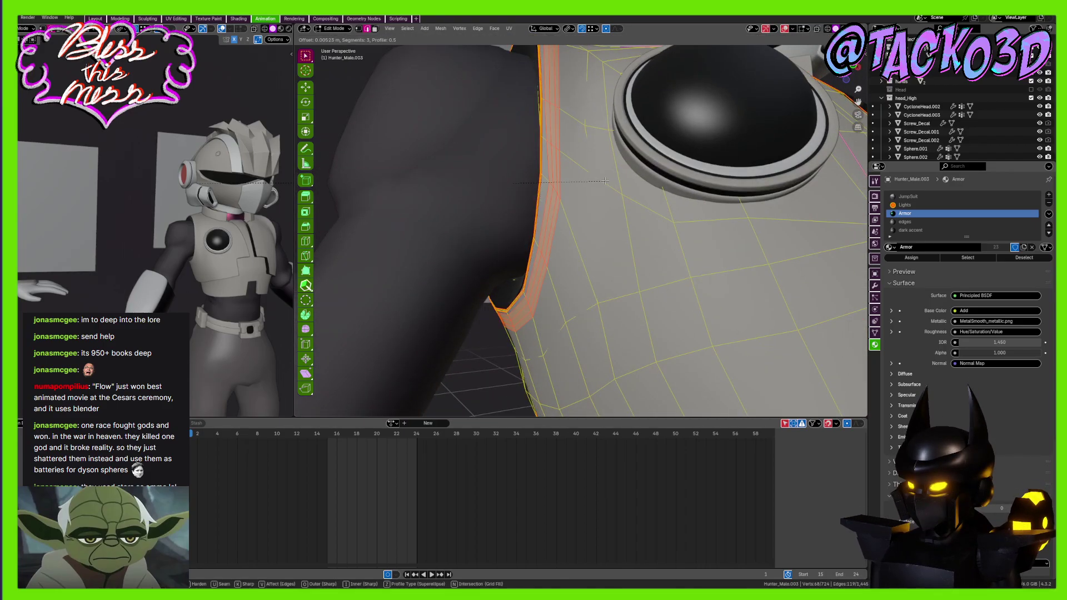
pyautogui.click(603, 179)
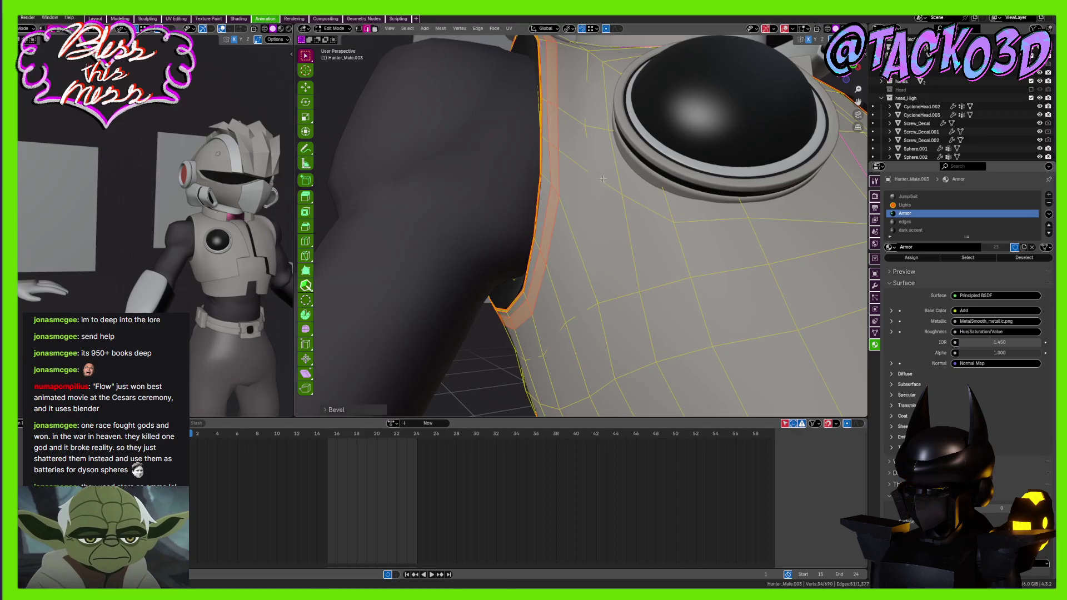
# Leave the chest armor's mesh and open the central torso armor piece beneath it for editing
pyautogui.scroll(-5, 603, 180)
pyautogui.press('Tab')
pyautogui.moveTo(603, 183); pyautogui.dragTo(611, 251, button='middle')
pyautogui.press('Tab')
pyautogui.press('Tab')
pyautogui.scroll(2, 602, 275)
pyautogui.click(668, 232)
pyautogui.press('Tab')
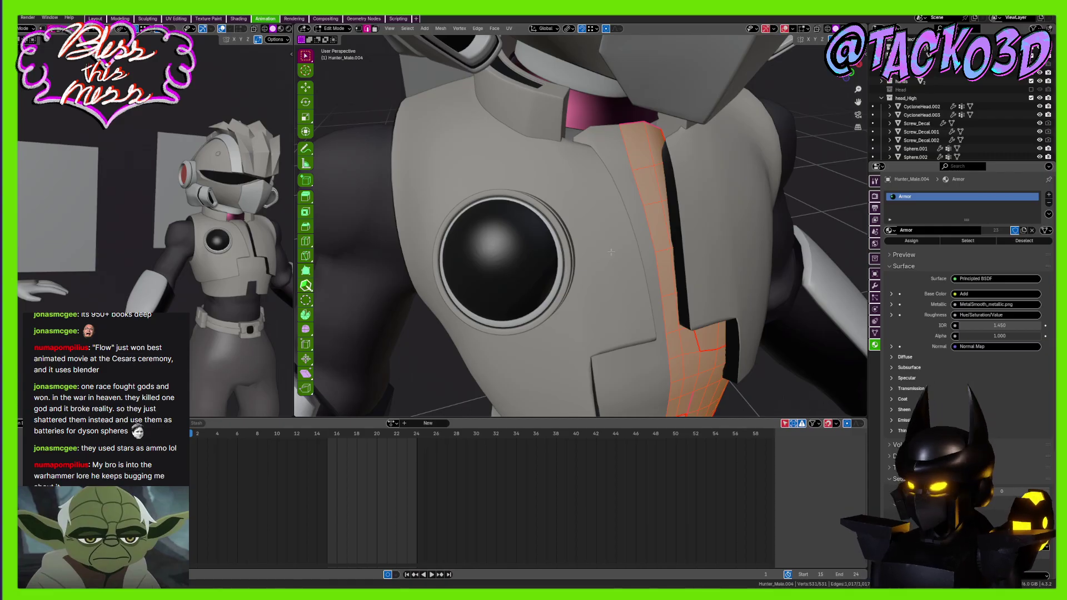
# Undo the last change and bevel the upper edge loop around the lower torso armor, just below the chest armor's hem
pyautogui.scroll(-4, 582, 256)
pyautogui.moveTo(583, 256); pyautogui.dragTo(535, 222, button='middle')
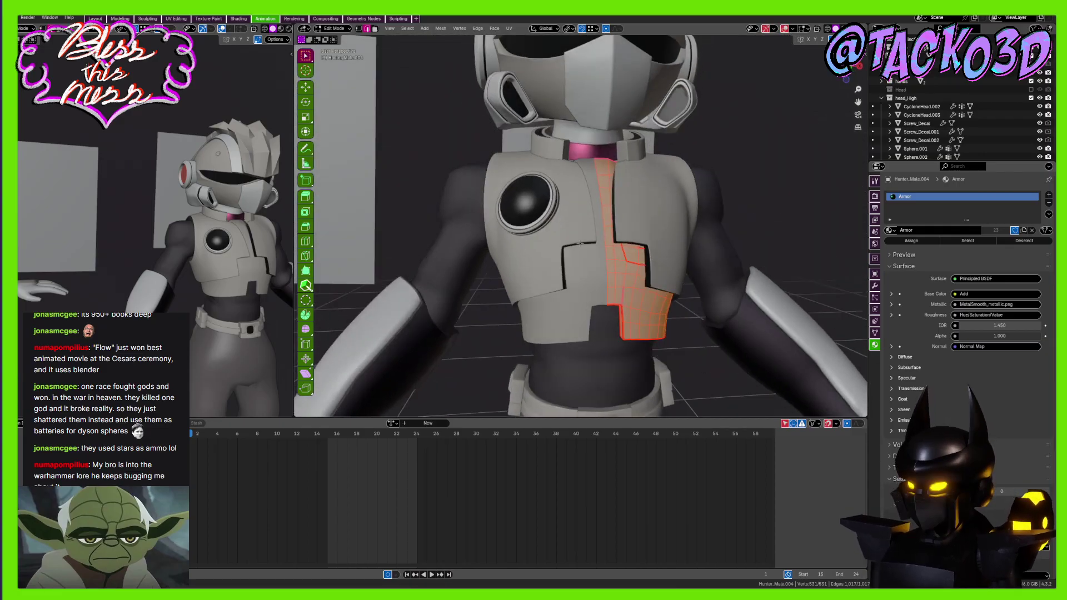
pyautogui.moveTo(627, 239); pyautogui.dragTo(658, 195, button='middle')
pyautogui.scroll(3, 618, 244)
pyautogui.scroll(4, 576, 188)
pyautogui.hotkey('ctrl', 'z')
pyautogui.scroll(-3, 545, 187)
pyautogui.hotkey('ctrl', 'b')
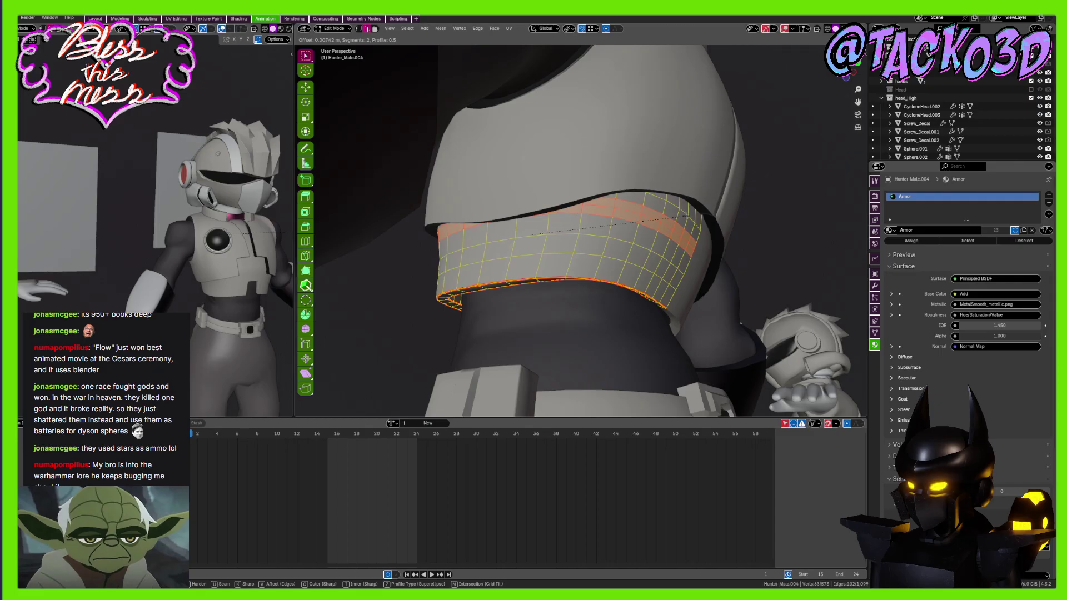
pyautogui.click(686, 216)
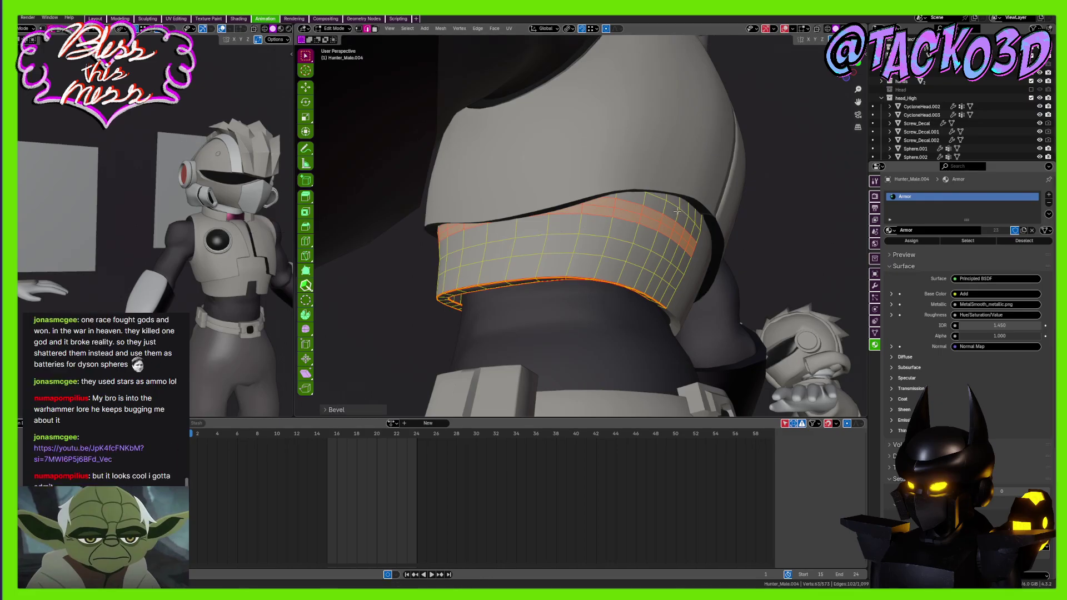
# Select the next edge row higher on the torso armor, crossing its front beside the cut-out, and bevel it into a narrow band
pyautogui.keyDown('alt'); pyautogui.click(671, 208); pyautogui.keyUp('alt')
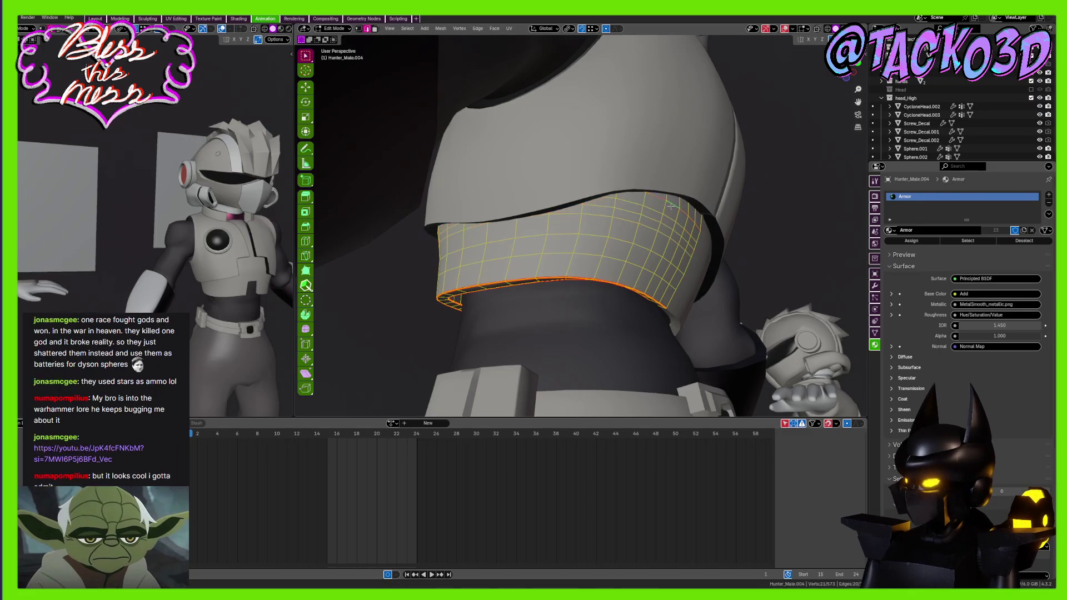
pyautogui.moveTo(671, 208); pyautogui.dragTo(626, 228, button='middle')
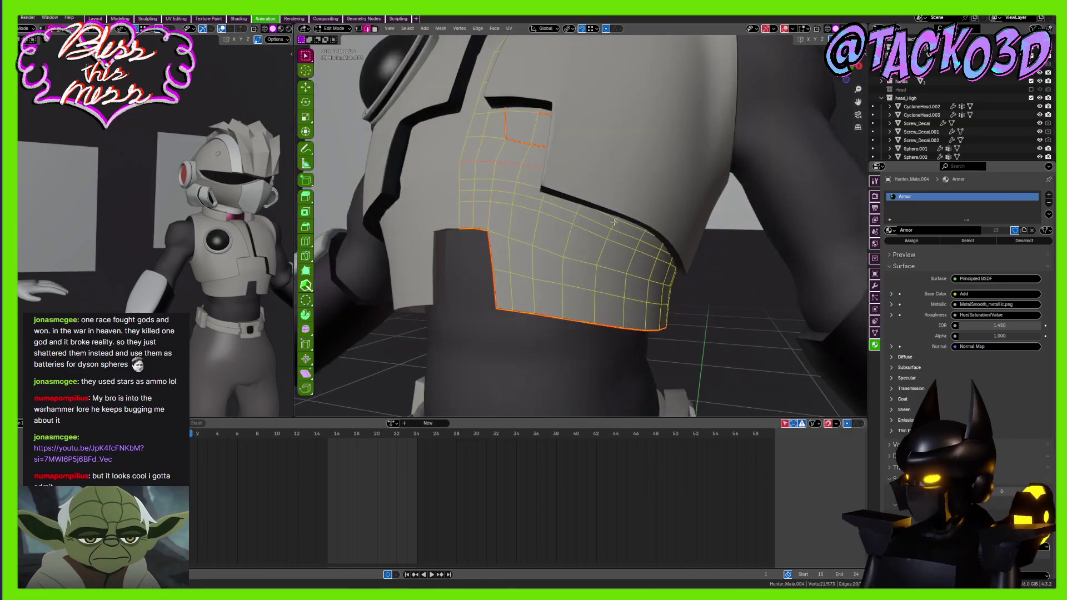
pyautogui.hotkey('ctrl', 'b')
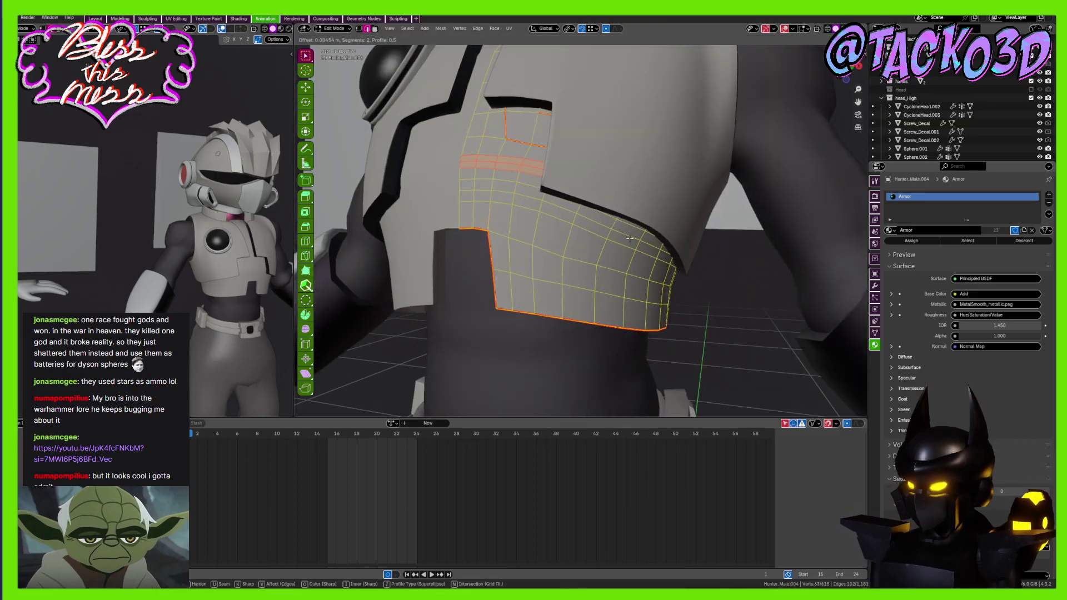
pyautogui.click(629, 238)
# Bevel the horizontal edge row above that band, near the top of the torso armor's front block, into a wider band
pyautogui.scroll(2, 552, 155)
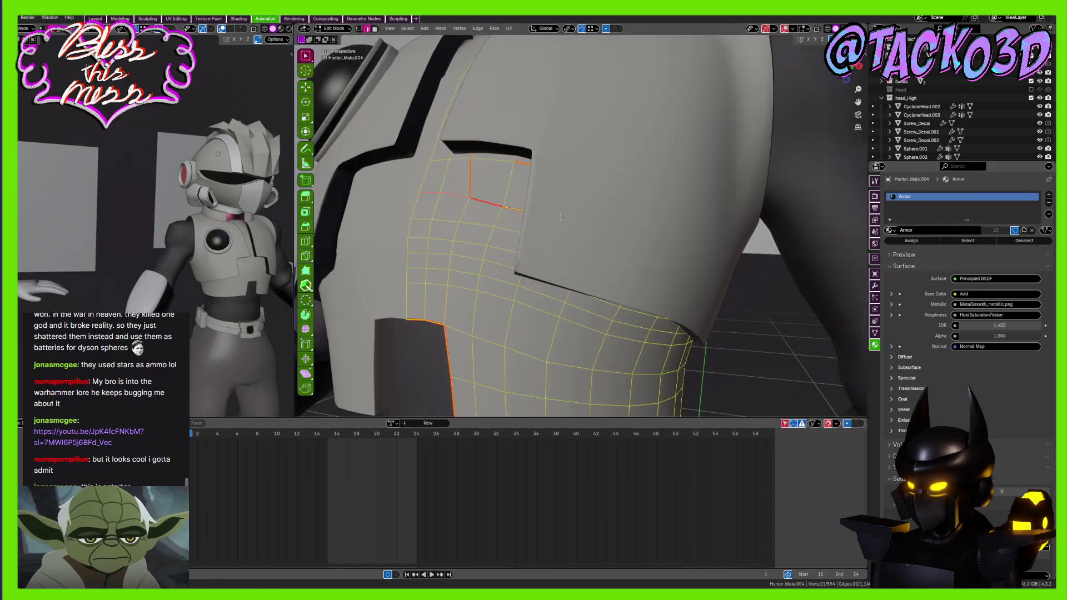
pyautogui.hotkey('ctrl', 'b')
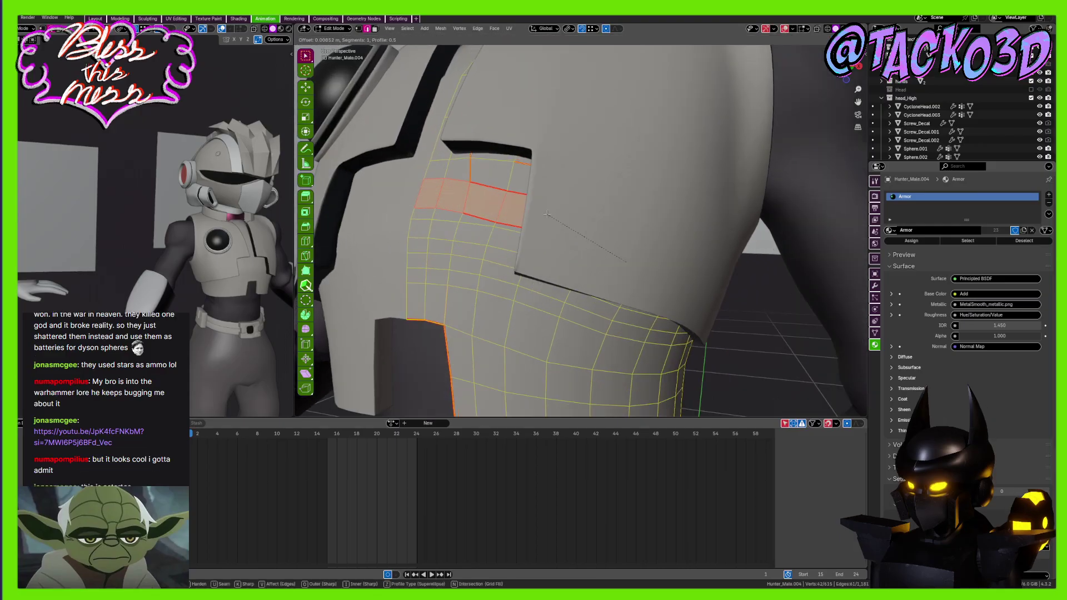
pyautogui.scroll(1, 551, 216)
pyautogui.click(551, 216)
# Inspect the torso armor outside mesh editing, then bevel the uppermost edge row of its front block under the chest armor's step
pyautogui.press('Tab')
pyautogui.moveTo(496, 162); pyautogui.dragTo(566, 239, button='middle')
pyautogui.press('Tab')
pyautogui.hotkey('ctrl', 'b')
pyautogui.click(557, 227)
pyautogui.press('Tab')
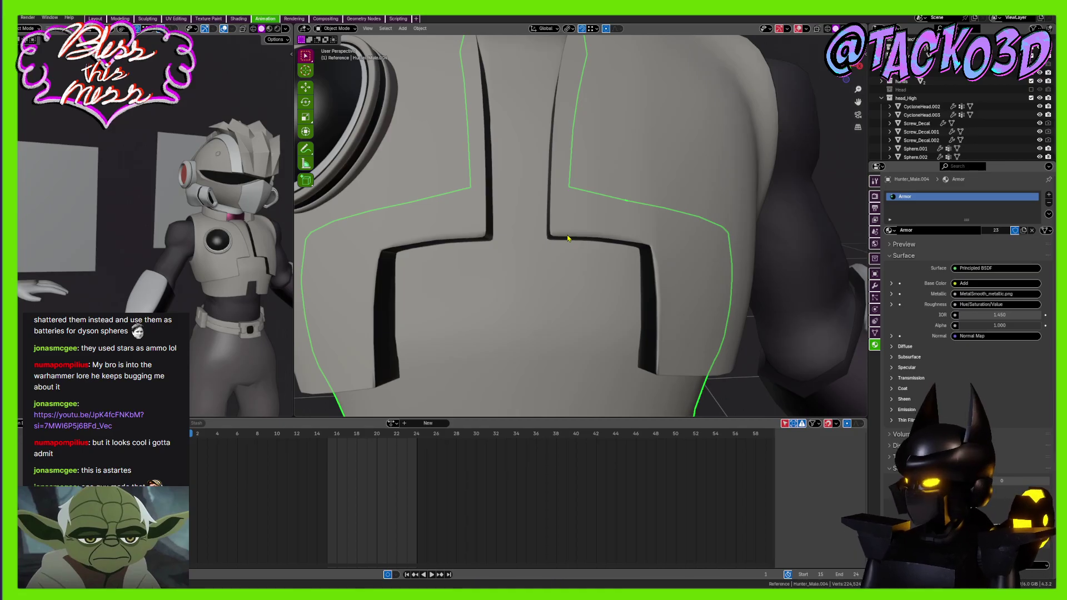
# Select the horizontal edges across the torso armor's narrow central strip and bevel them together
pyautogui.keyDown('shift'); pyautogui.moveTo(575, 184); pyautogui.dragTo(582, 249, button='middle'); pyautogui.keyUp('shift')
pyautogui.press('Tab')
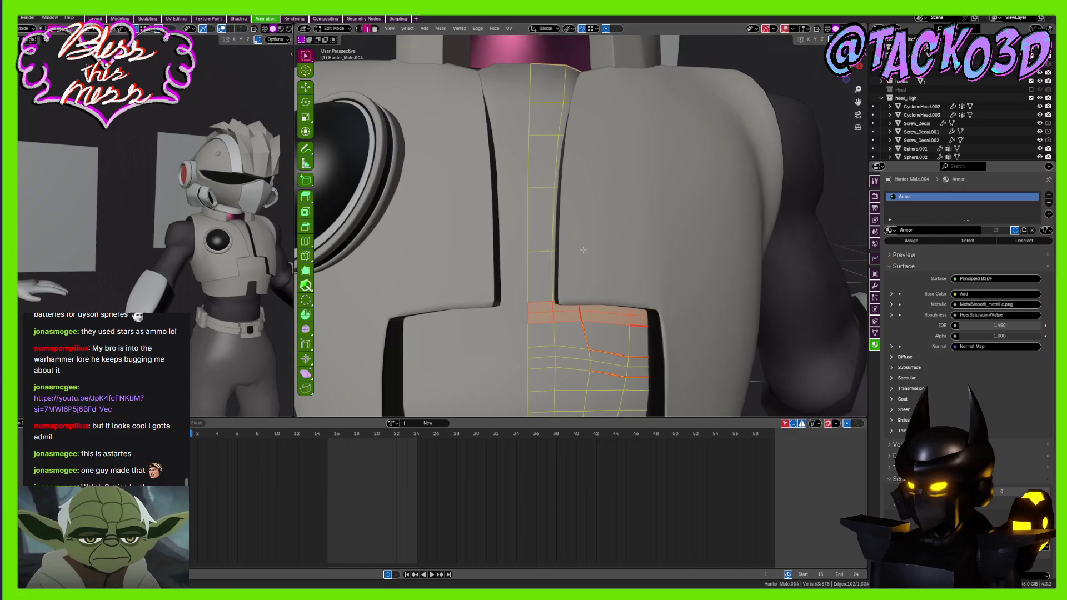
pyautogui.click(550, 254)
pyautogui.moveTo(546, 140); pyautogui.dragTo(575, 260, button='middle')
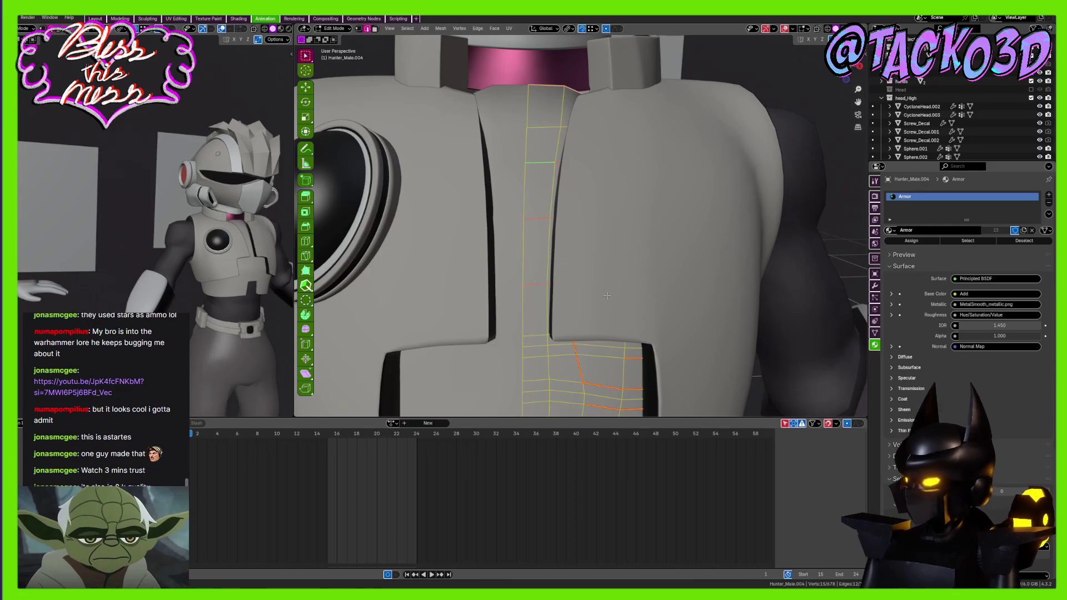
pyautogui.hotkey('ctrl', 'b')
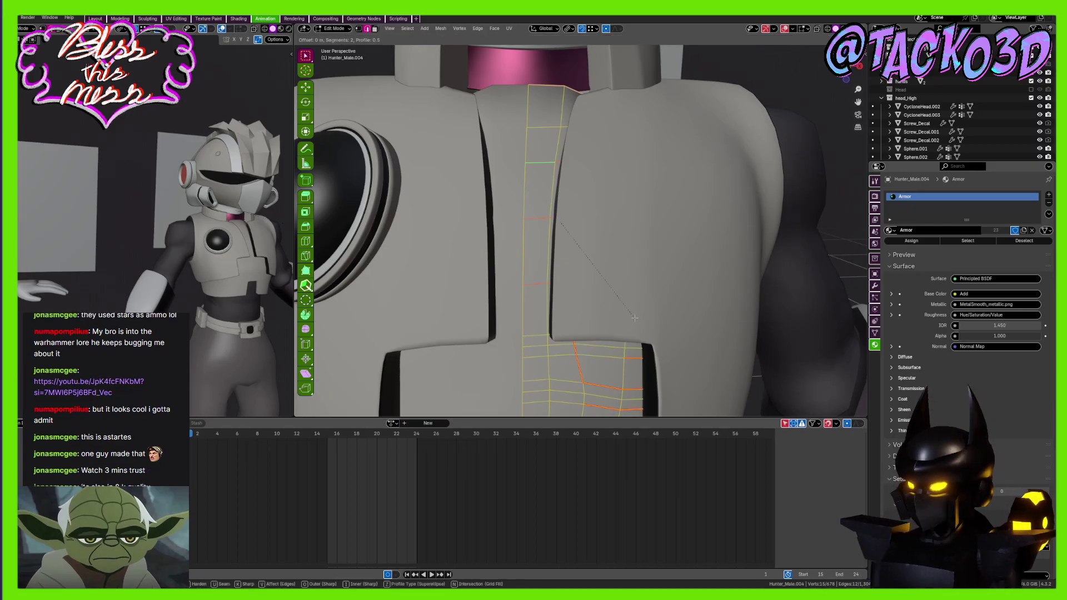
pyautogui.click(649, 342)
# Bevel the horizontal edge row near the top of the torso armor's narrow central strip by about 0.009 m with two segments
pyautogui.moveTo(551, 139); pyautogui.dragTo(576, 237, button='middle')
pyautogui.press('Tab')
pyautogui.press('Tab')
pyautogui.click(565, 192)
pyautogui.hotkey('ctrl', 'b')
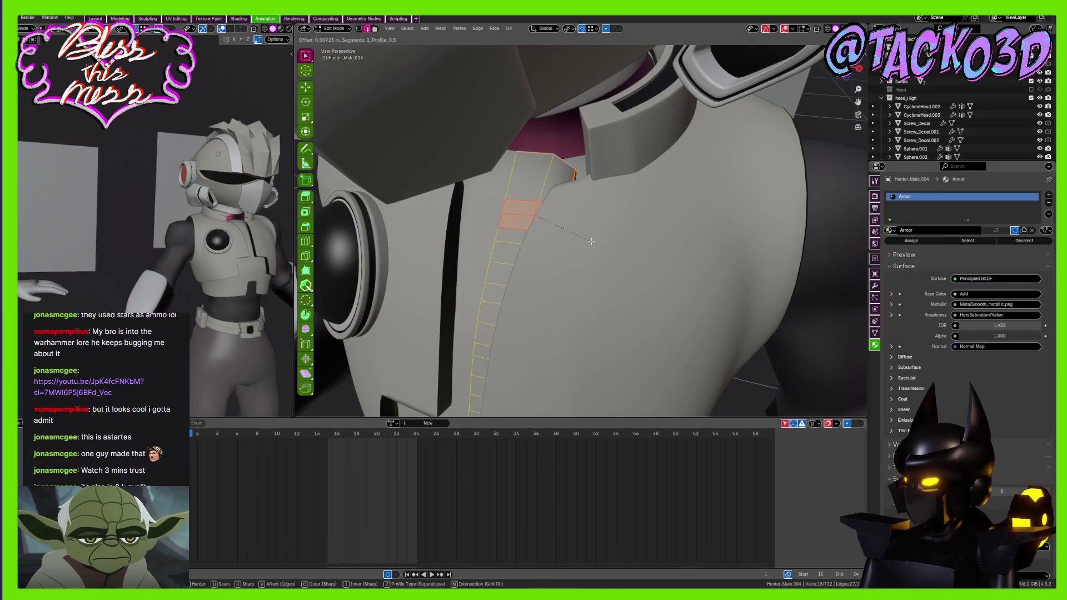
pyautogui.click(591, 241)
pyautogui.press('Tab')
pyautogui.moveTo(549, 301); pyautogui.dragTo(588, 271, button='middle')
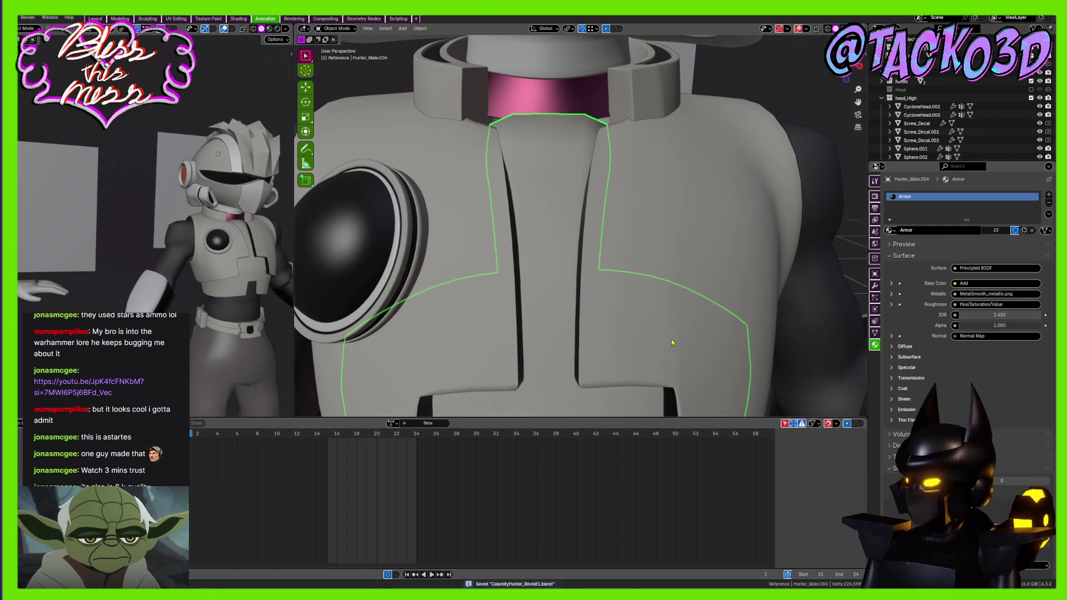
# Review the whole bevelled torso armor and turn on its Subdivision modifier in the viewport
pyautogui.scroll(-3, 700, 351)
pyautogui.moveTo(691, 362); pyautogui.dragTo(652, 254, button='middle')
pyautogui.press('Tab')
pyautogui.scroll(-3, 576, 293)
pyautogui.press('Tab')
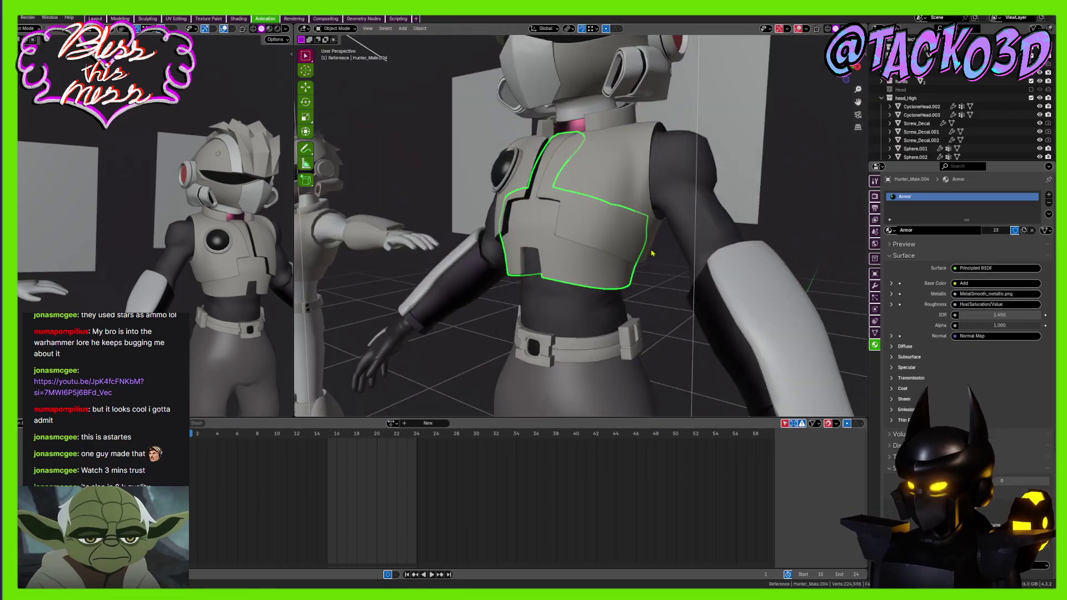
pyautogui.click(875, 286)
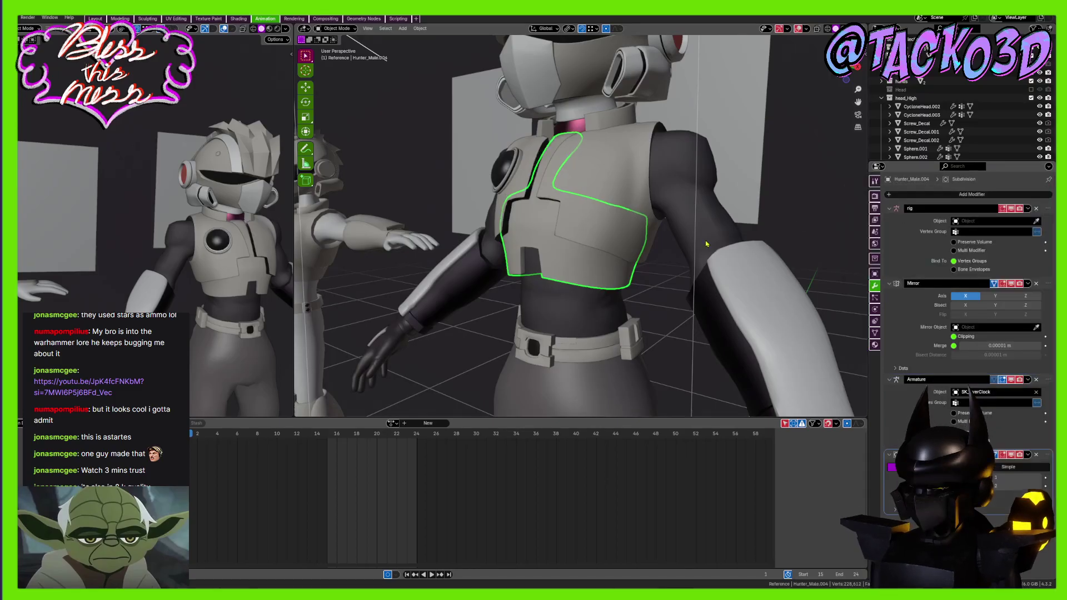
# Examine the subdivided torso armor's upper central strip and neckline, both in and out of mesh editing
pyautogui.moveTo(609, 245); pyautogui.dragTo(617, 272, button='middle')
pyautogui.scroll(3, 614, 222)
pyautogui.press('Tab')
pyautogui.moveTo(611, 211); pyautogui.dragTo(612, 245, button='middle')
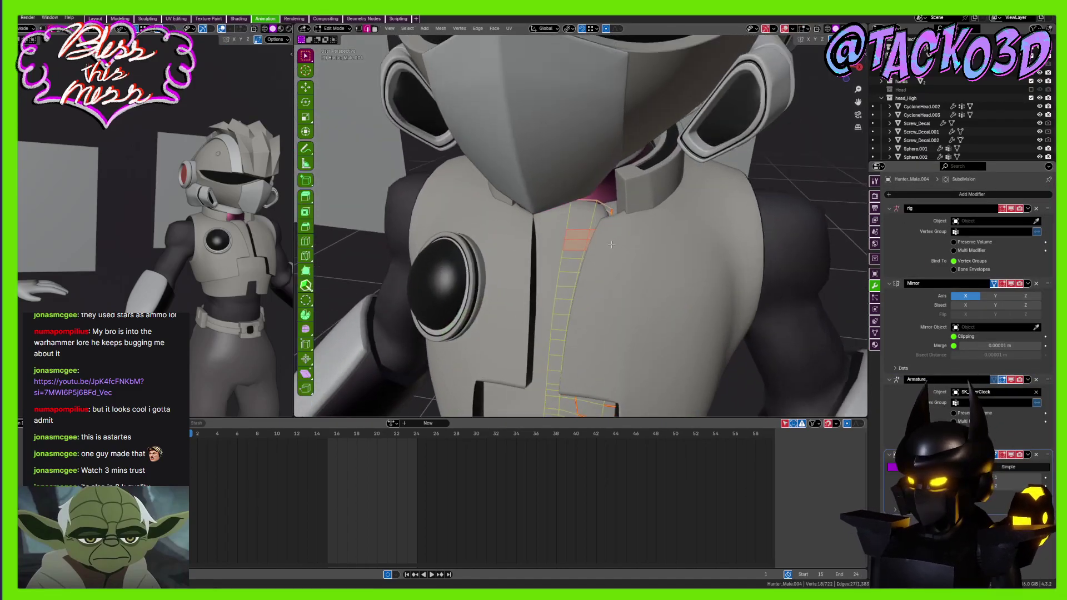
pyautogui.scroll(5, 611, 244)
pyautogui.scroll(3, 438, 283)
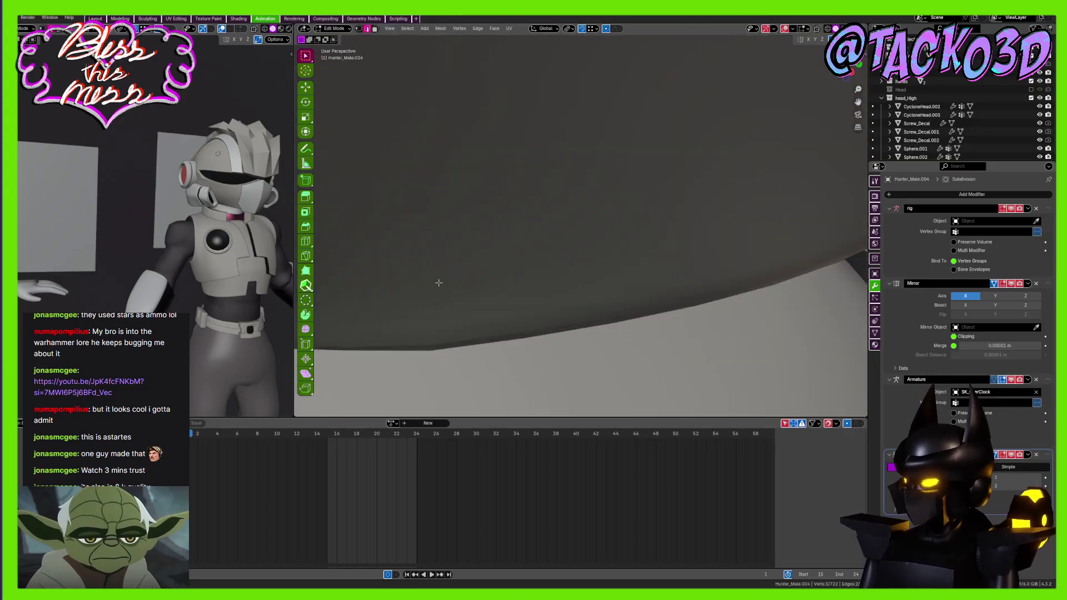
pyautogui.moveTo(438, 283); pyautogui.dragTo(600, 250, button='middle')
pyautogui.scroll(-8, 532, 260)
pyautogui.press('Tab')
pyautogui.scroll(-3, 600, 250)
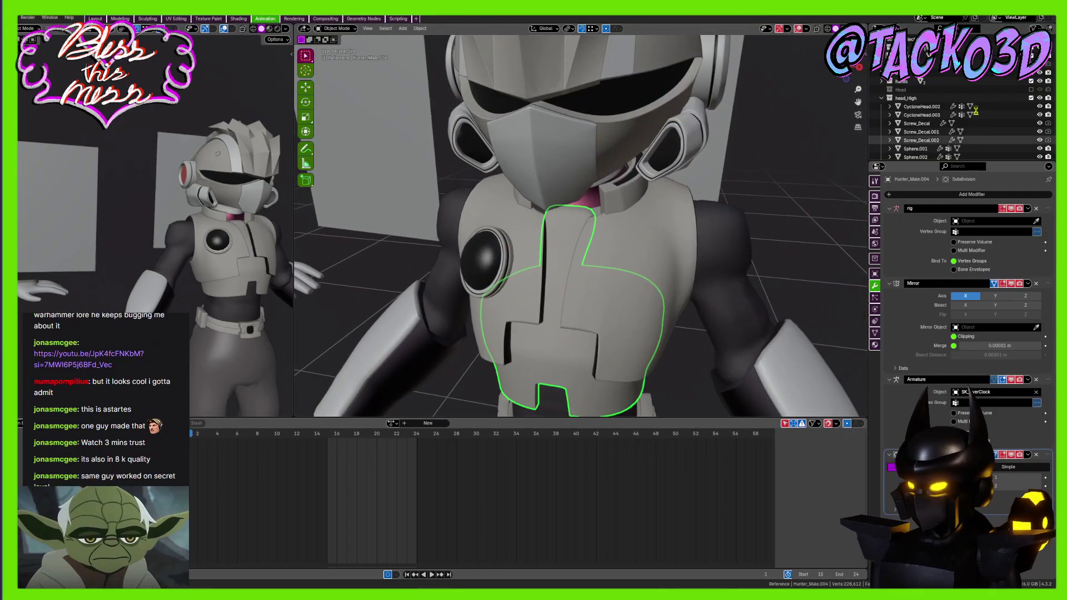
# Save the file and hide the head_High collection to expose the collar and the armor's neckline
pyautogui.hotkey('ctrl', 's')
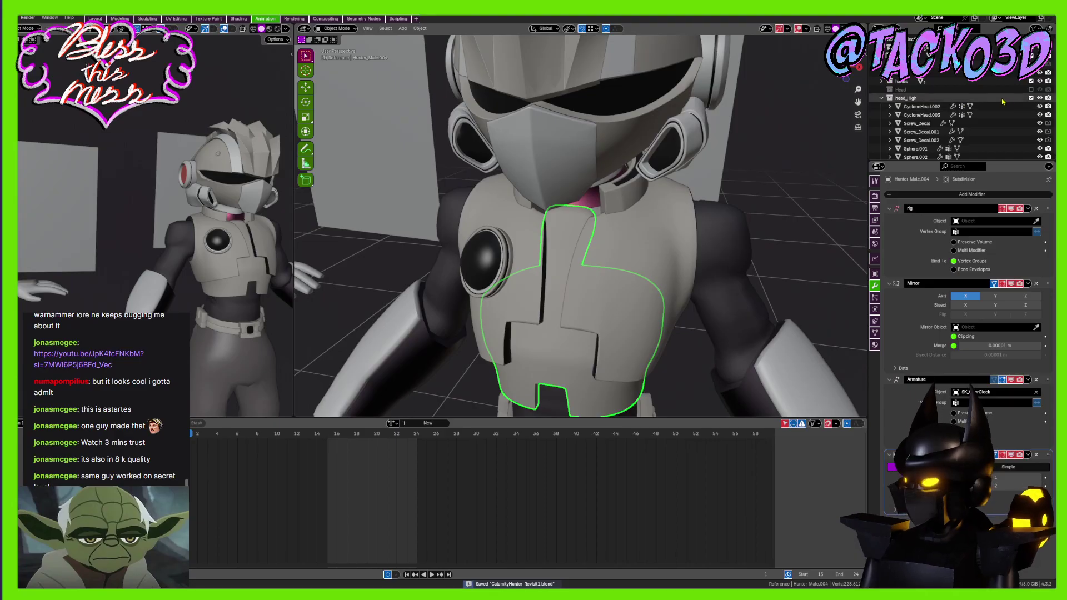
pyautogui.click(1031, 98)
pyautogui.moveTo(622, 228); pyautogui.dragTo(637, 251, button='middle')
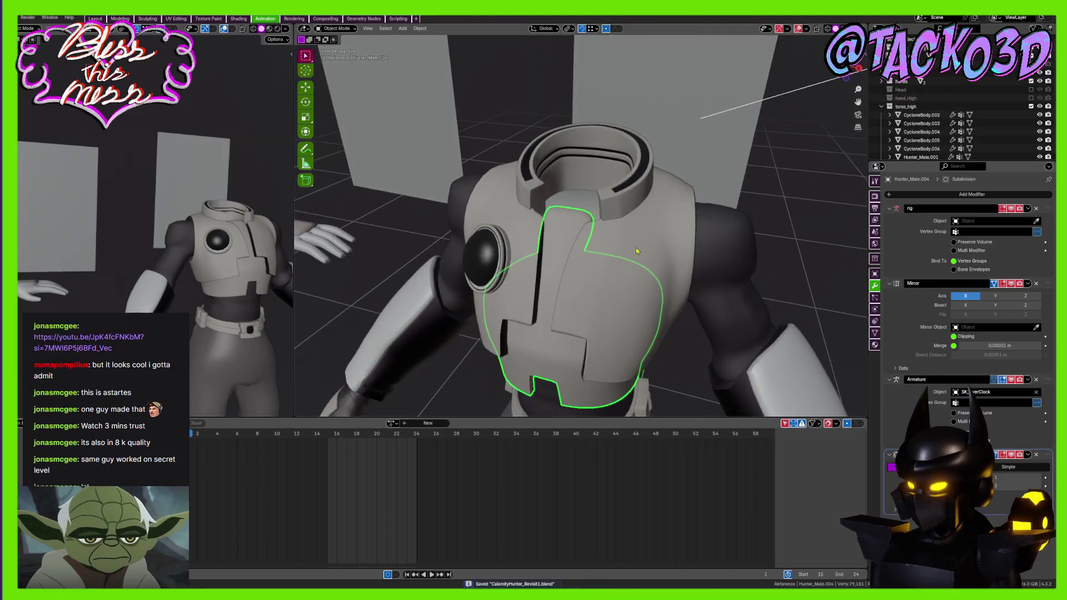
pyautogui.scroll(3, 631, 267)
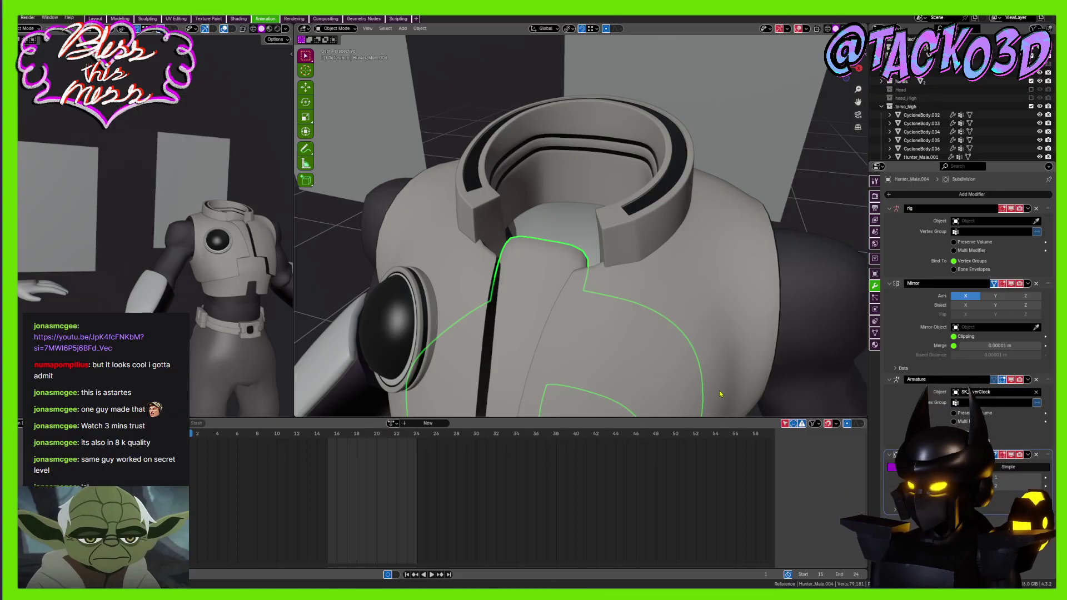
# Bevel the torso armor's inner and outer rim edges at the neckline by about 0.001 m with two segments, and save the file
pyautogui.moveTo(628, 311); pyautogui.dragTo(561, 257, button='middle')
pyautogui.press('Tab')
pyautogui.scroll(2, 550, 242)
pyautogui.scroll(3, 578, 278)
pyautogui.moveTo(605, 333); pyautogui.dragTo(545, 194, button='middle')
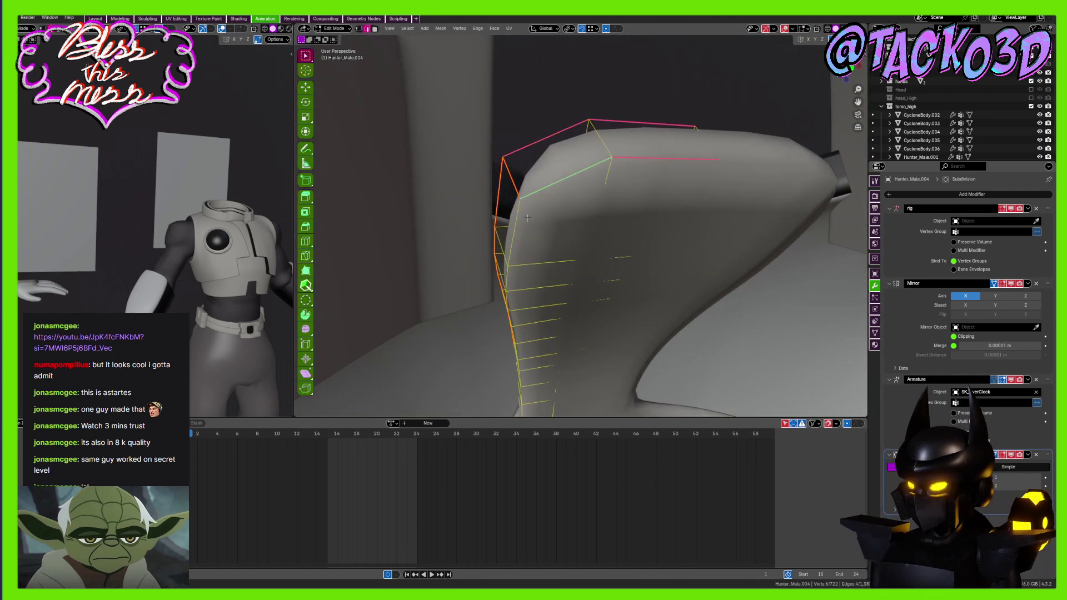
pyautogui.moveTo(529, 252); pyautogui.dragTo(594, 251, button='middle')
pyautogui.hotkey('ctrl', 'b')
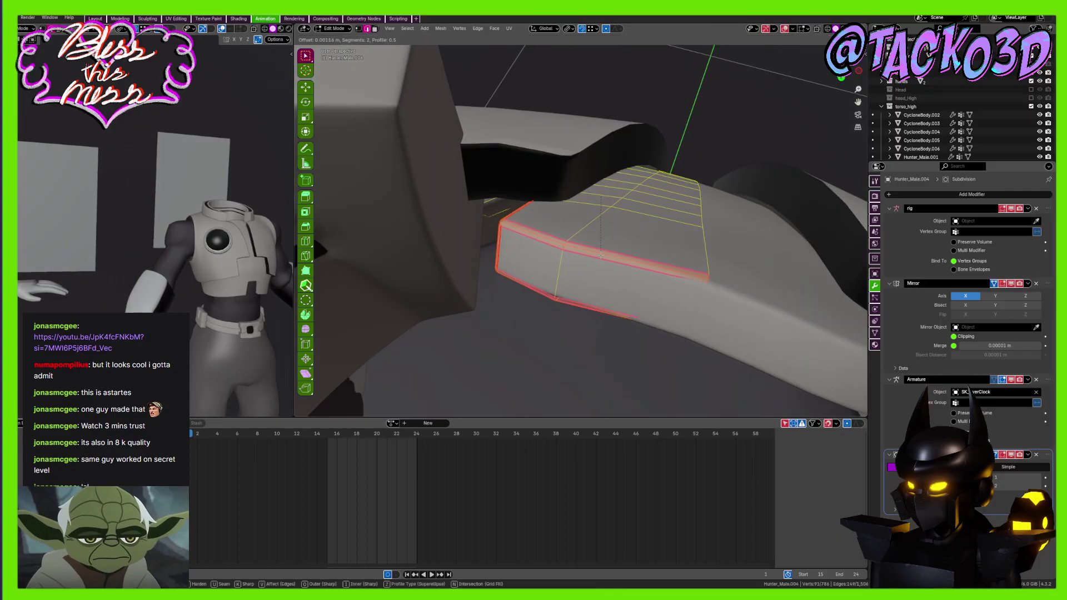
pyautogui.click(601, 255)
pyautogui.press('Tab')
pyautogui.moveTo(602, 256); pyautogui.dragTo(614, 283, button='middle')
pyautogui.hotkey('ctrl', 's')
# Examine the bevelled armor rim around the collar and the underside of the torso armor
pyautogui.scroll(-5, 720, 288)
pyautogui.scroll(-2, 561, 256)
pyautogui.scroll(4, 614, 277)
pyautogui.keyDown('shift'); pyautogui.moveTo(611, 239); pyautogui.dragTo(594, 265, button='middle'); pyautogui.keyUp('shift')
pyautogui.scroll(1, 594, 265)
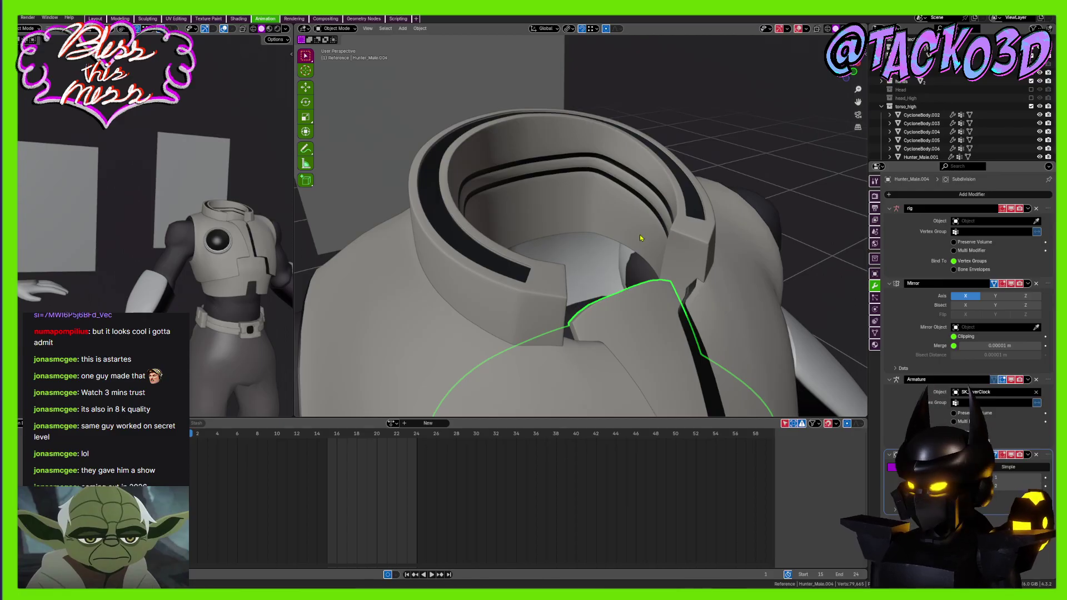
pyautogui.scroll(-5, 625, 300)
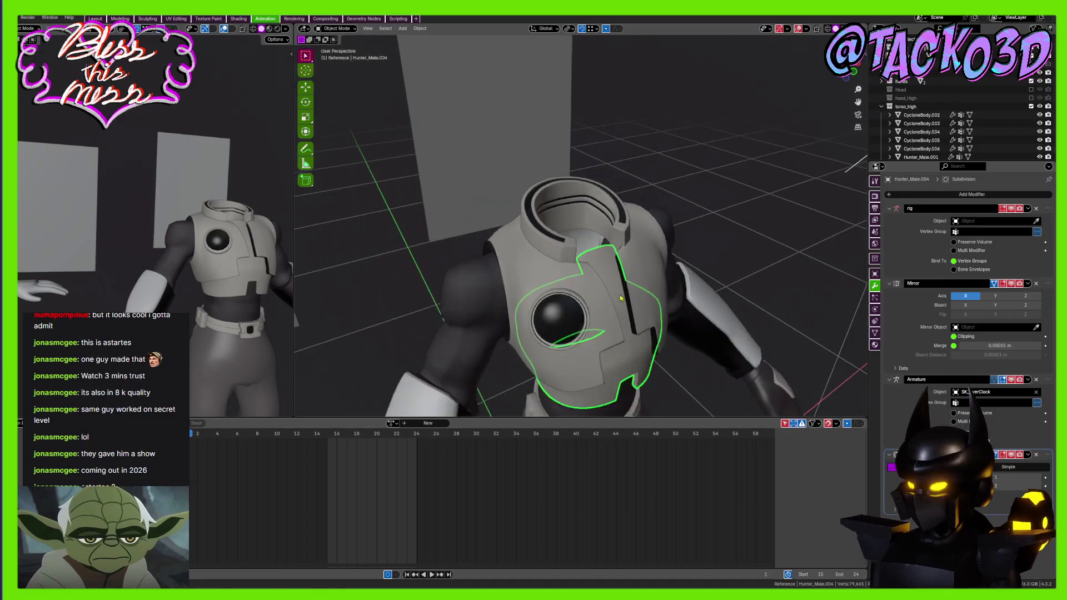
pyautogui.moveTo(625, 300); pyautogui.dragTo(608, 223, button='middle')
pyautogui.moveTo(608, 223); pyautogui.dragTo(605, 188, button='middle')
# Select the rim faces along the torso armor's lower edge and front cut-out, checking the selection with X-ray
pyautogui.scroll(3, 612, 236)
pyautogui.press('Tab')
pyautogui.scroll(2, 540, 198)
pyautogui.keyDown('alt'); pyautogui.click(536, 178); pyautogui.keyUp('alt')
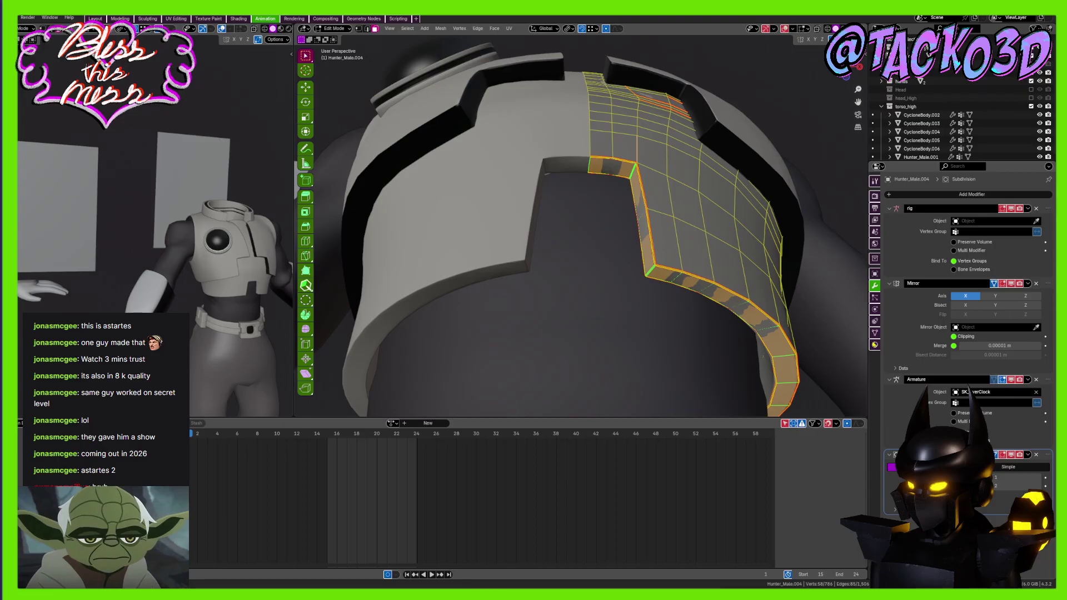
pyautogui.click(874, 344)
pyautogui.keyDown('shift'); pyautogui.moveTo(775, 384); pyautogui.dragTo(822, 49, button='middle'); pyautogui.keyUp('shift')
pyautogui.scroll(4, 674, 238)
pyautogui.press('l')
pyautogui.hotkey('alt', 'z')
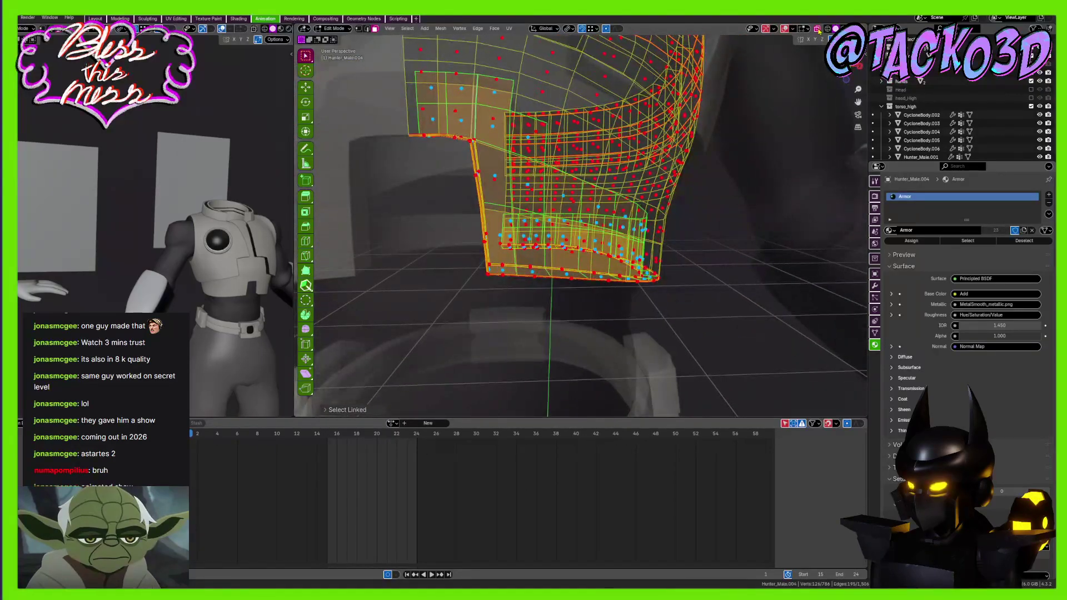
pyautogui.click(817, 29)
pyautogui.moveTo(747, 205); pyautogui.dragTo(819, 133, button='middle')
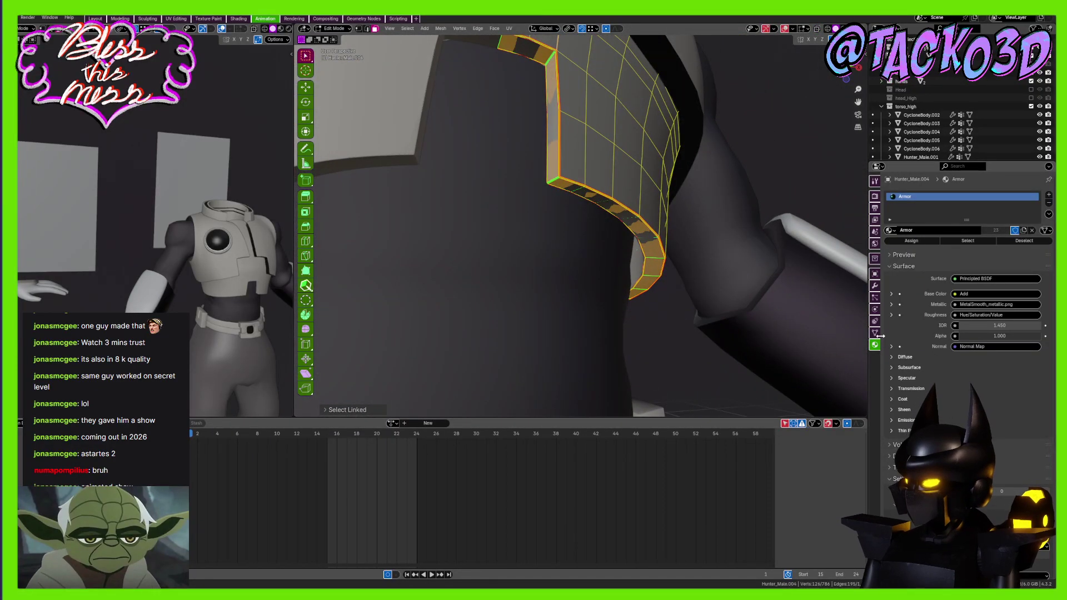
# Add a material slot with the dark accent material, assign it to the selected lower rim faces, and save the file
pyautogui.click(1049, 194)
pyautogui.click(889, 247)
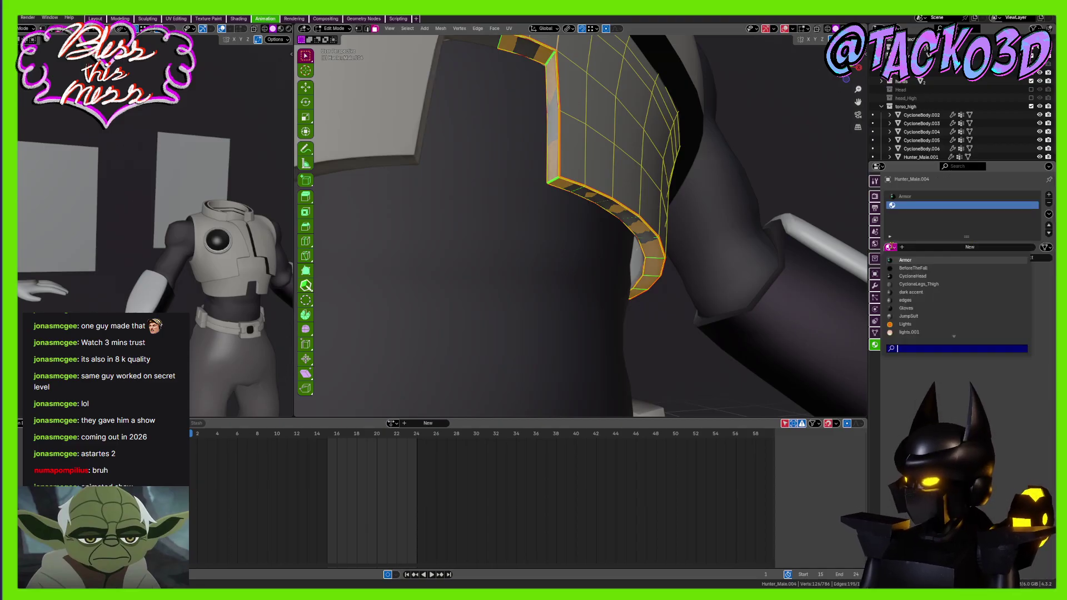
pyautogui.write('dar')
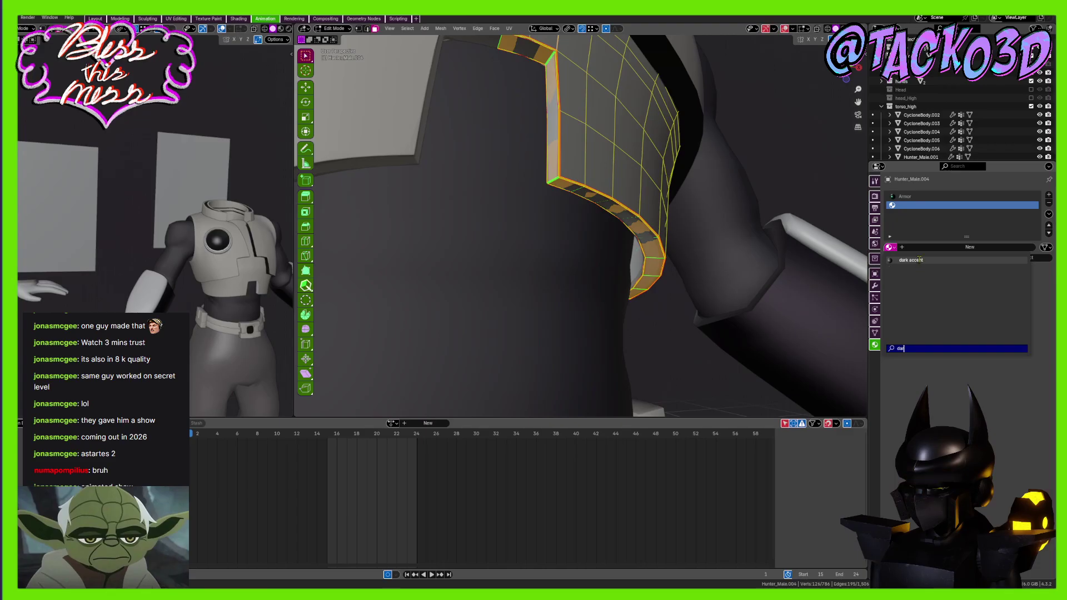
pyautogui.click(918, 260)
pyautogui.click(919, 260)
pyautogui.press('Tab')
pyautogui.scroll(-6, 589, 240)
pyautogui.hotkey('ctrl', 's')
pyautogui.moveTo(603, 243); pyautogui.dragTo(753, 229, button='middle')
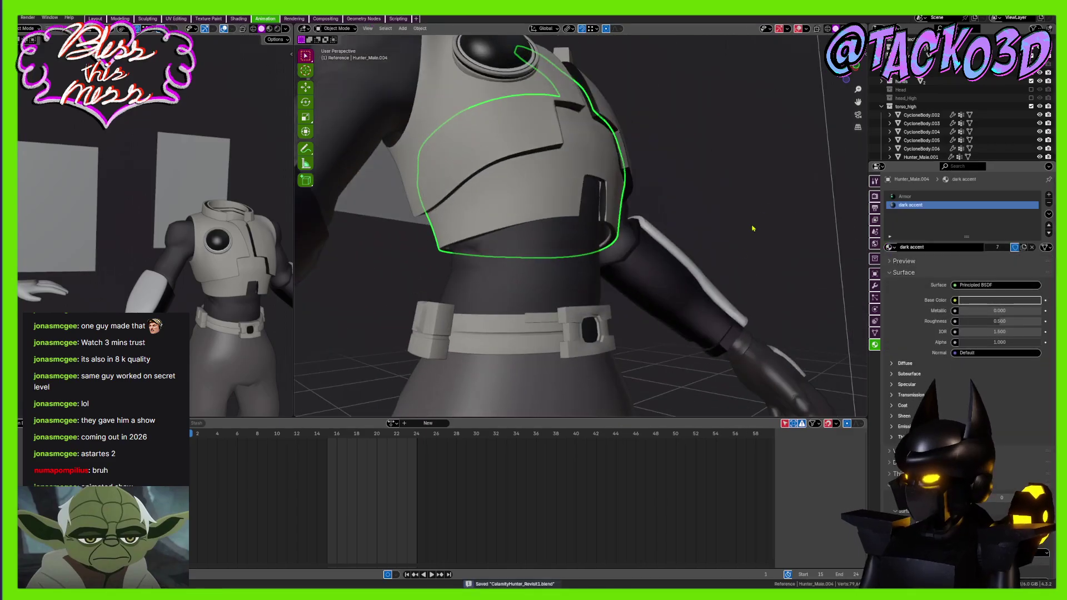
# Reselect the lower rim with X-ray on, including the narrow bevel faces along its borders, all around the torso armor
pyautogui.press('Tab')
pyautogui.press('KP_Decimal')
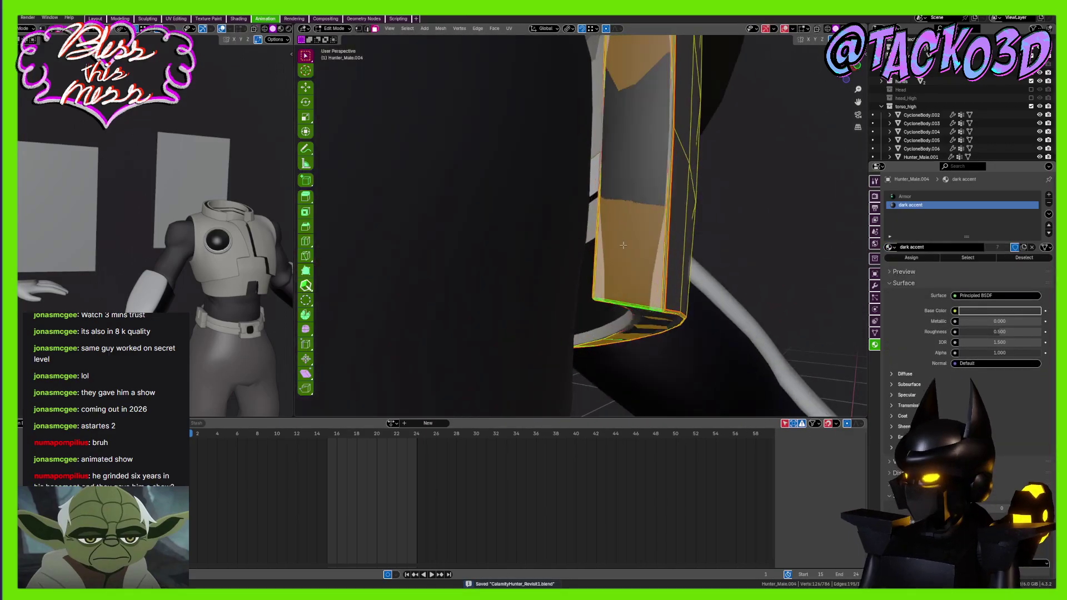
pyautogui.moveTo(623, 245)
pyautogui.mouseDown(button='middle')
pyautogui.moveTo(629, 276)
pyautogui.moveTo(633, 248)
pyautogui.mouseUp(button='middle')
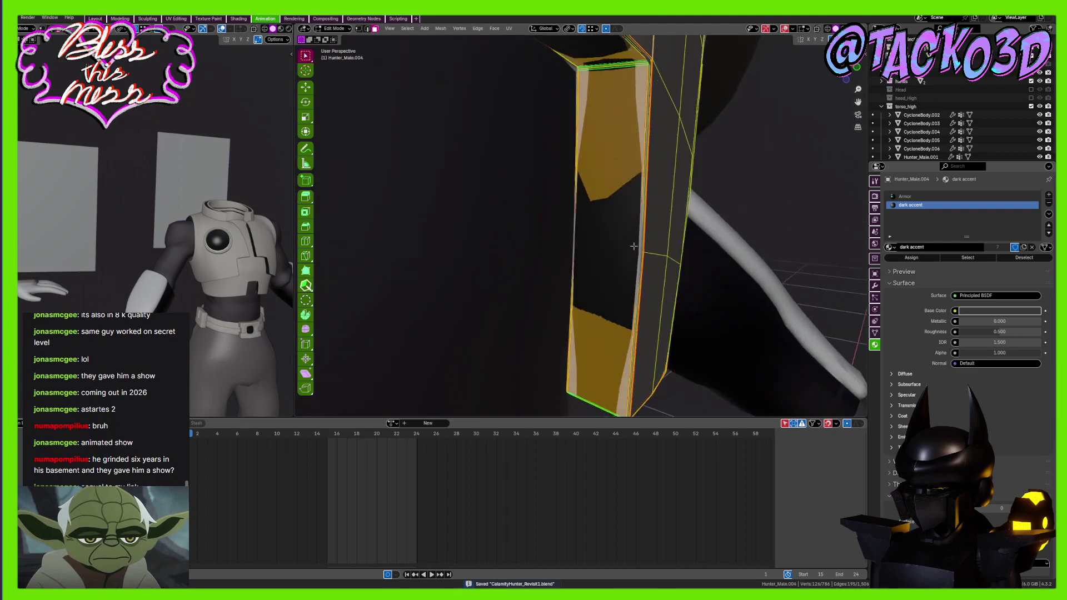
pyautogui.click(817, 28)
pyautogui.scroll(-3, 655, 166)
pyautogui.moveTo(639, 183); pyautogui.dragTo(552, 222, button='middle')
pyautogui.keyDown('alt'); pyautogui.click(558, 218); pyautogui.keyUp('alt')
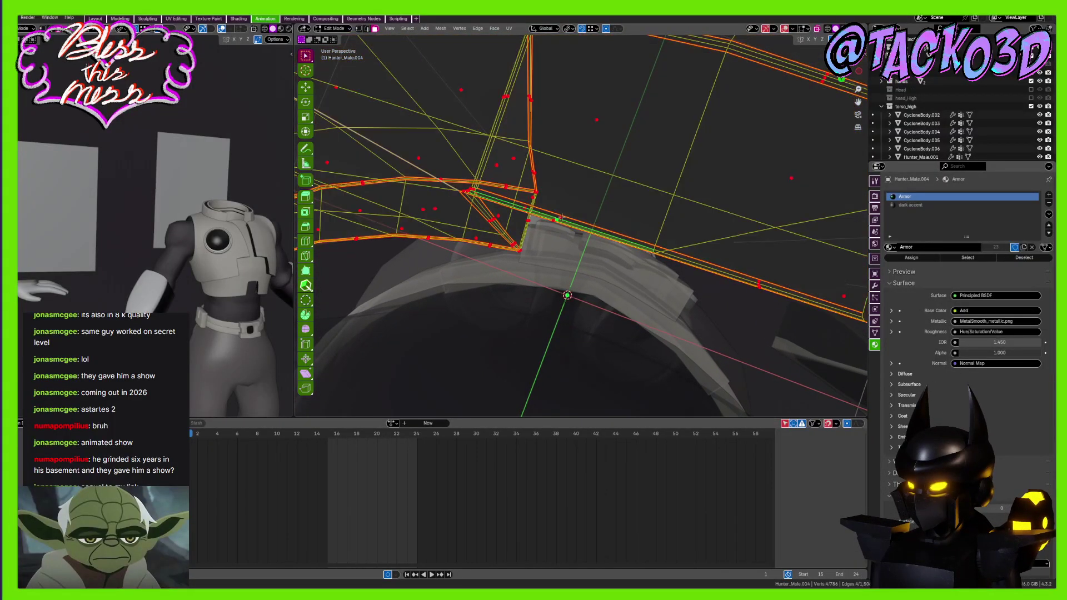
pyautogui.press('l')
pyautogui.scroll(-4, 561, 218)
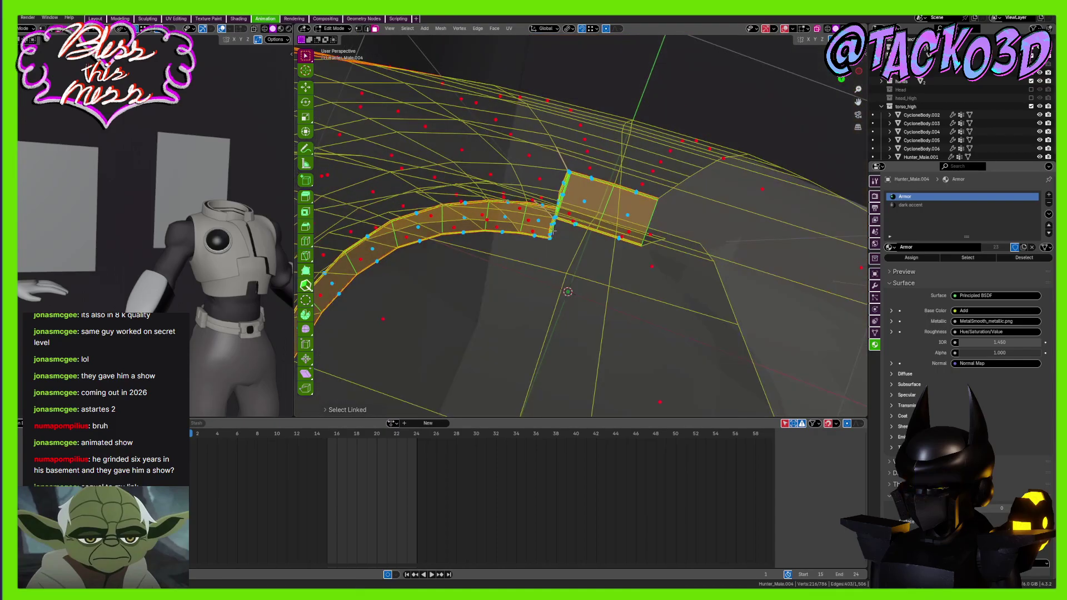
pyautogui.keyDown('shift'); pyautogui.moveTo(562, 217); pyautogui.dragTo(636, 183, button='middle'); pyautogui.keyUp('shift')
pyautogui.keyDown('shift'); pyautogui.moveTo(584, 248); pyautogui.dragTo(612, 170, button='middle'); pyautogui.keyUp('shift')
pyautogui.scroll(-2, 580, 229)
pyautogui.moveTo(579, 229); pyautogui.dragTo(626, 142, button='middle')
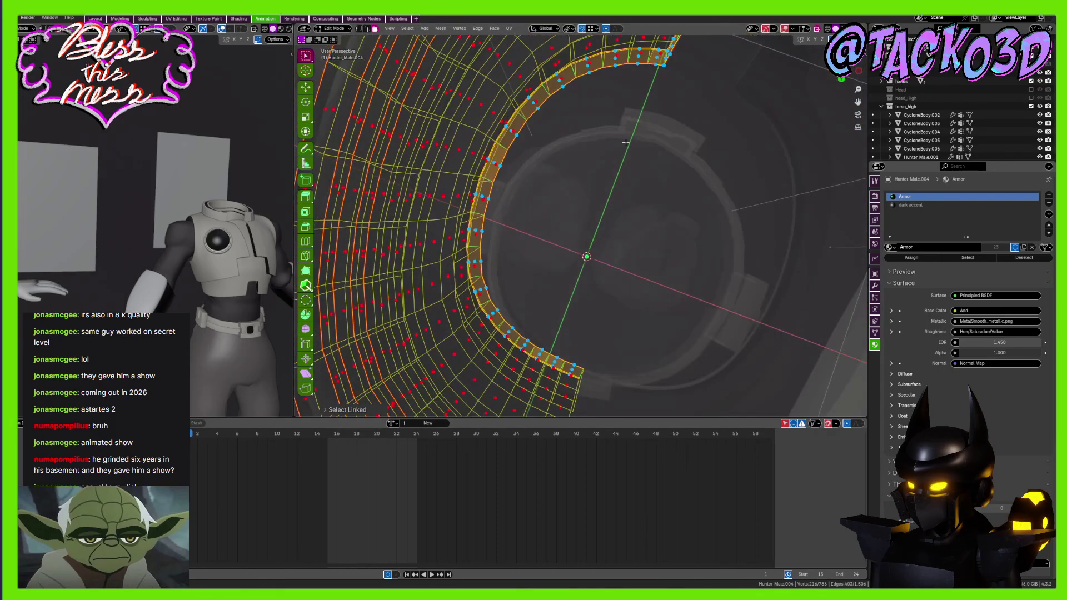
# Assign the dark accent material to the full lower rim selection, save the file, and turn X-ray off
pyautogui.click(910, 205)
pyautogui.click(905, 258)
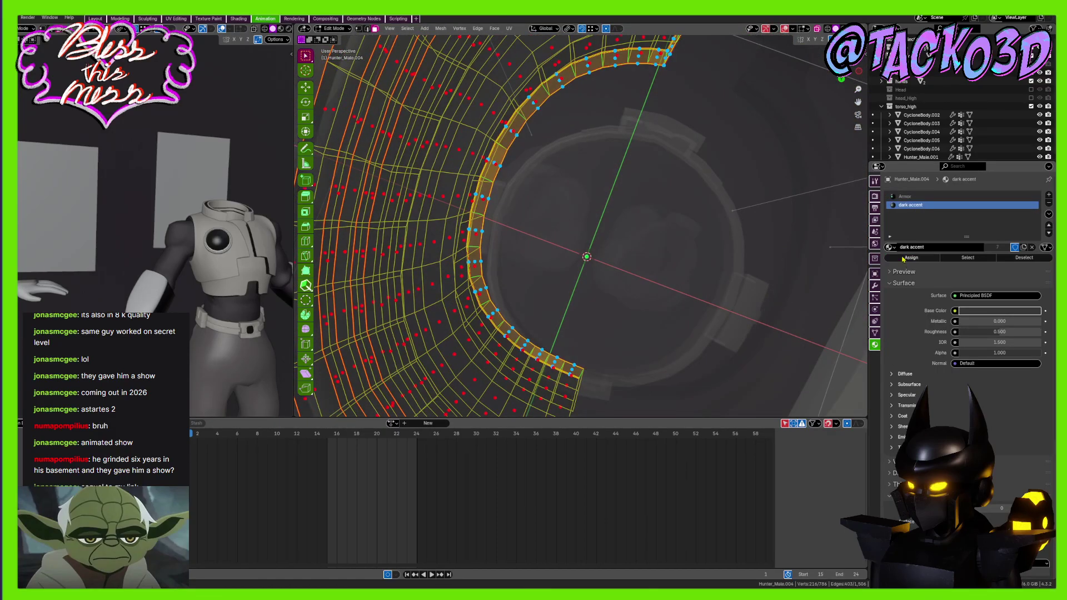
pyautogui.press('Tab')
pyautogui.moveTo(746, 230); pyautogui.dragTo(581, 181, button='middle')
pyautogui.hotkey('ctrl', 's')
pyautogui.scroll(-4, 581, 181)
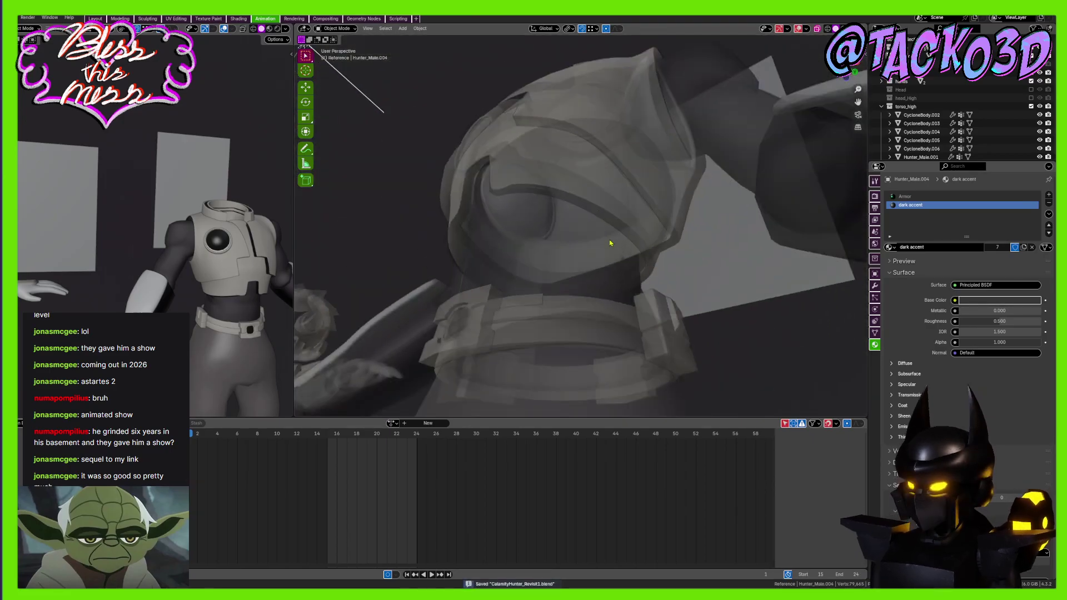
pyautogui.keyDown('shift'); pyautogui.moveTo(609, 241); pyautogui.dragTo(647, 226, button='middle'); pyautogui.keyUp('shift')
pyautogui.click(816, 28)
# Add a supporting loop cut close to the torso armor's lower rim beside the cut-out to tighten the dark accent border
pyautogui.moveTo(639, 145); pyautogui.dragTo(638, 205, button='middle')
pyautogui.scroll(5, 628, 192)
pyautogui.press('Tab')
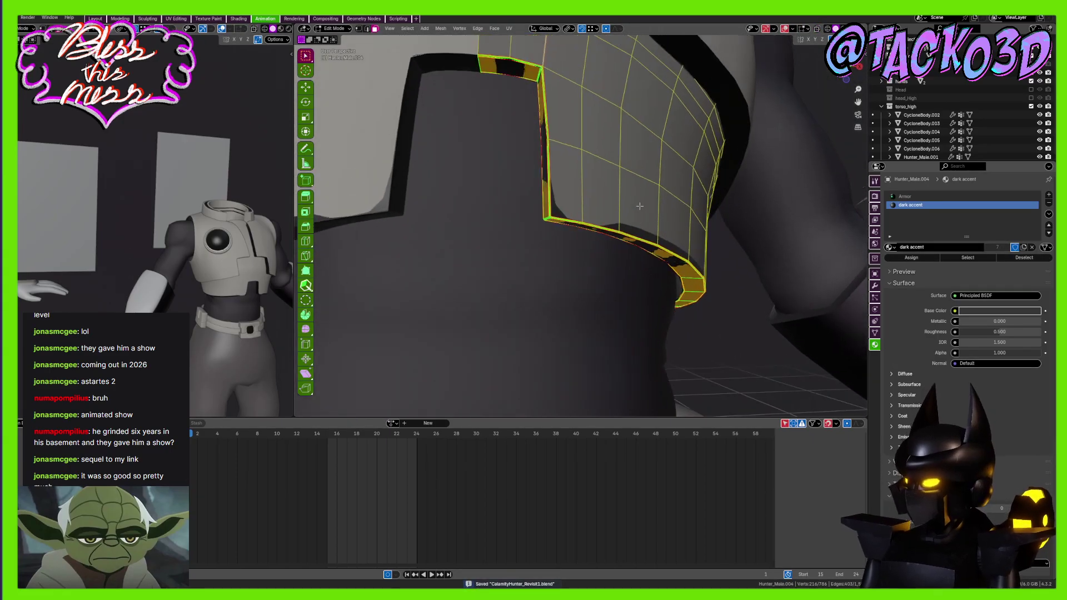
pyautogui.scroll(4, 589, 207)
pyautogui.click(305, 240)
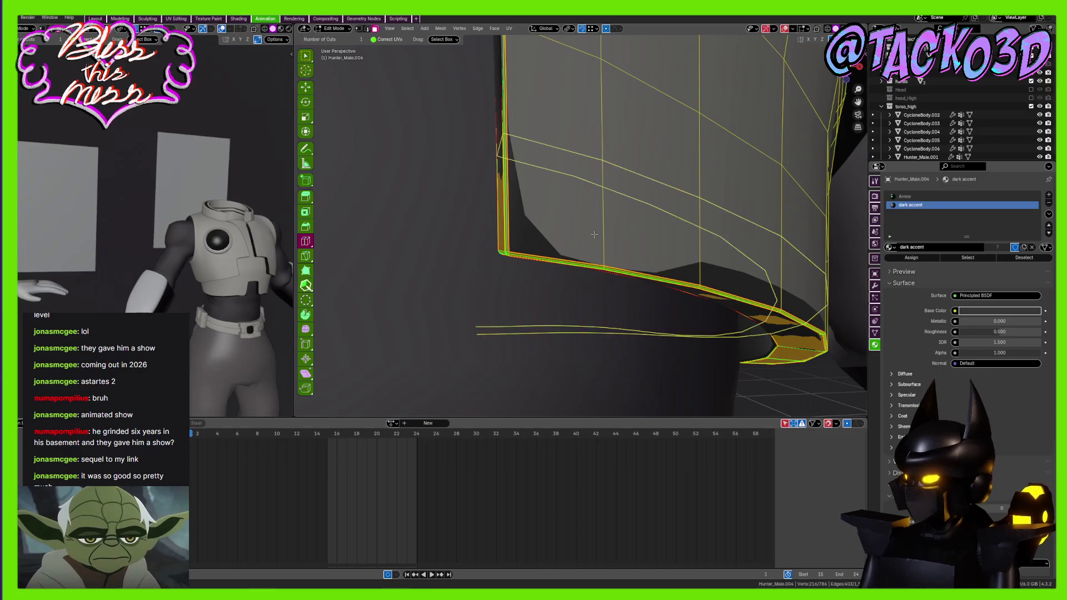
pyautogui.scroll(-4, 625, 249)
pyautogui.moveTo(625, 248); pyautogui.dragTo(588, 244, button='middle')
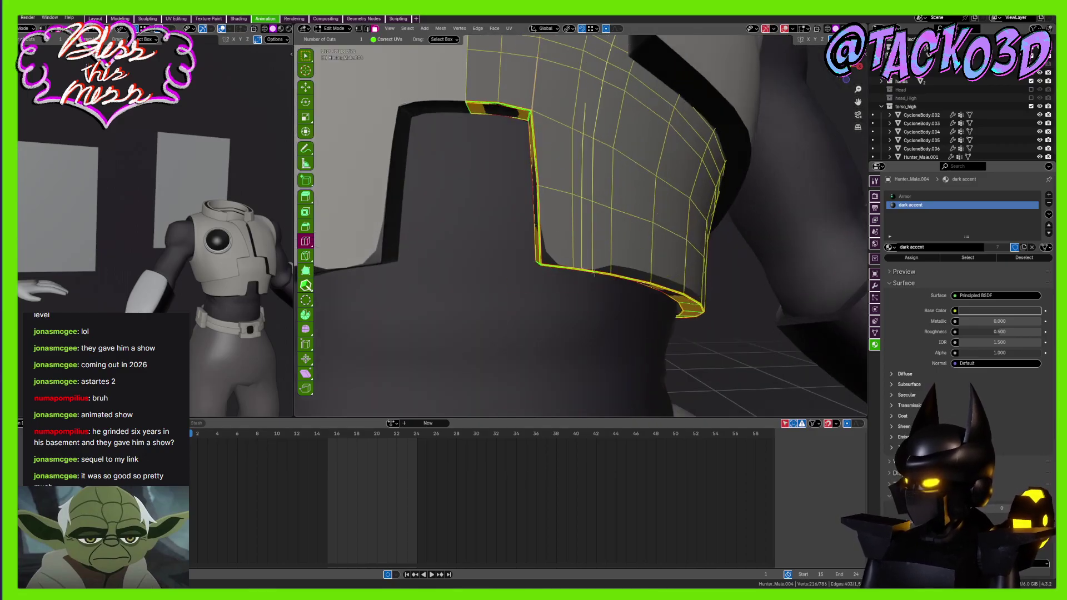
pyautogui.moveTo(582, 244); pyautogui.dragTo(584, 265)
pyautogui.press('Tab')
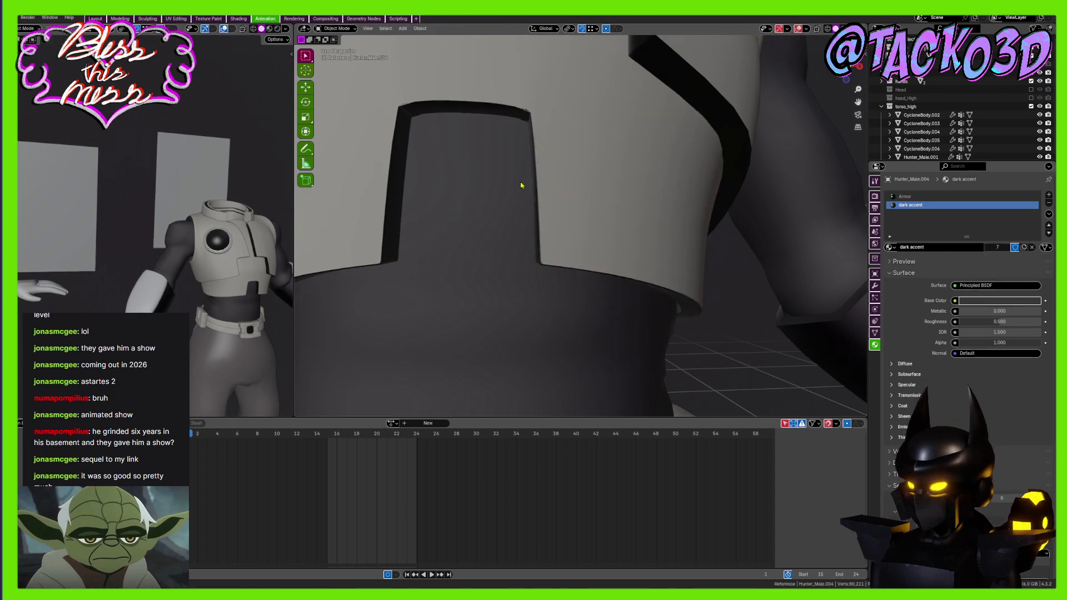
# Check the torso armour's abdomen cutout and chest plates from several angles and save the file
pyautogui.moveTo(521, 185); pyautogui.dragTo(541, 219, button='middle')
pyautogui.press('Tab')
pyautogui.moveTo(546, 179); pyautogui.dragTo(547, 201)
pyautogui.press('Tab')
pyautogui.scroll(-6, 607, 219)
pyautogui.hotkey('ctrl', 's')
pyautogui.moveTo(609, 221); pyautogui.dragTo(614, 278, button='middle')
pyautogui.scroll(5, 660, 181)
pyautogui.scroll(-4, 662, 222)
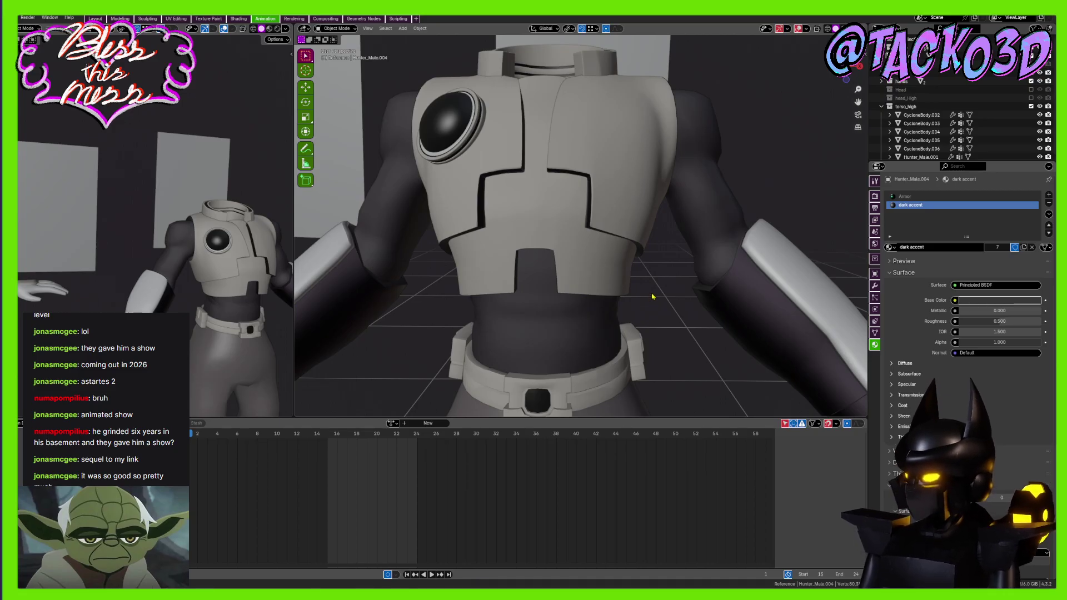
pyautogui.moveTo(667, 293); pyautogui.dragTo(568, 222, button='middle')
pyautogui.scroll(4, 623, 322)
pyautogui.scroll(-3, 642, 256)
pyautogui.hotkey('ctrl', 's')
pyautogui.scroll(-3, 609, 233)
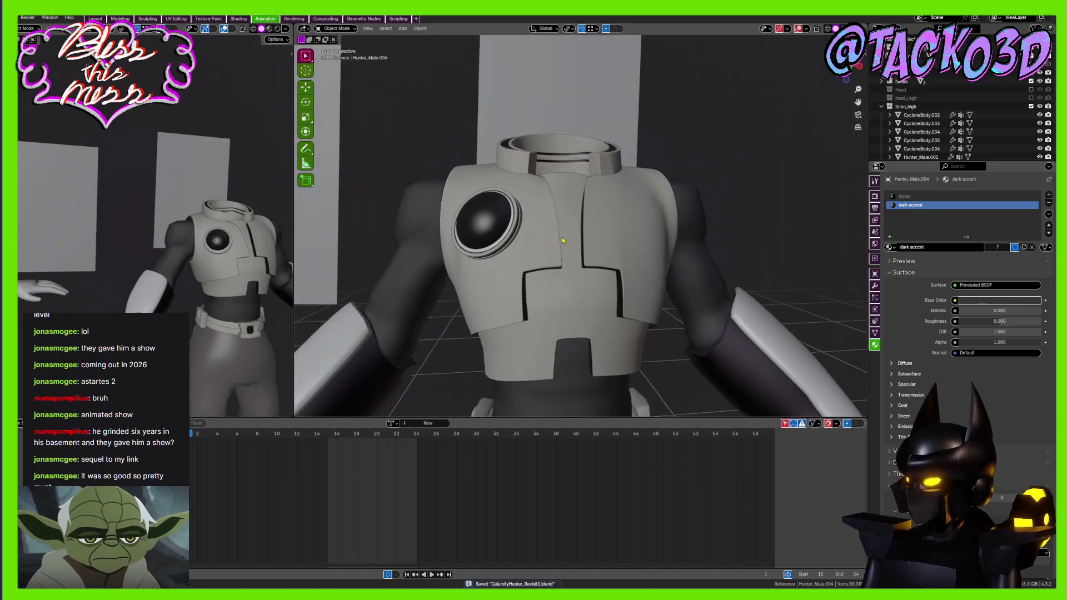
pyautogui.scroll(-3, 562, 240)
pyautogui.moveTo(562, 240); pyautogui.dragTo(617, 239, button='middle')
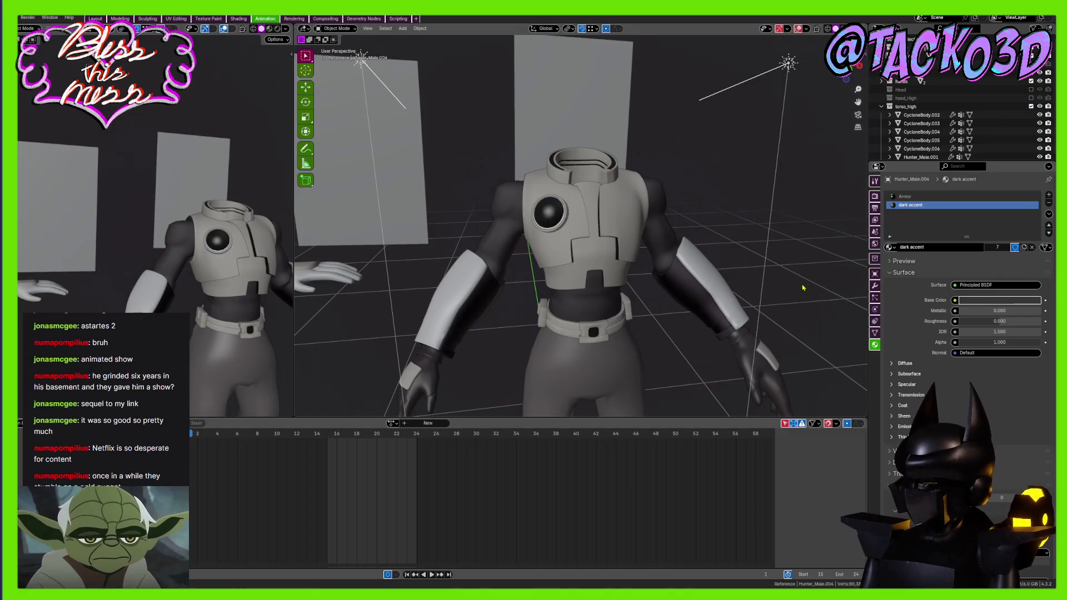
# Select the light forearm guard and apply its Solidify and Subdivision modifiers, keeping Mirror and Armature
pyautogui.moveTo(640, 345); pyautogui.dragTo(564, 238, button='middle')
pyautogui.scroll(2, 565, 238)
pyautogui.click(493, 268)
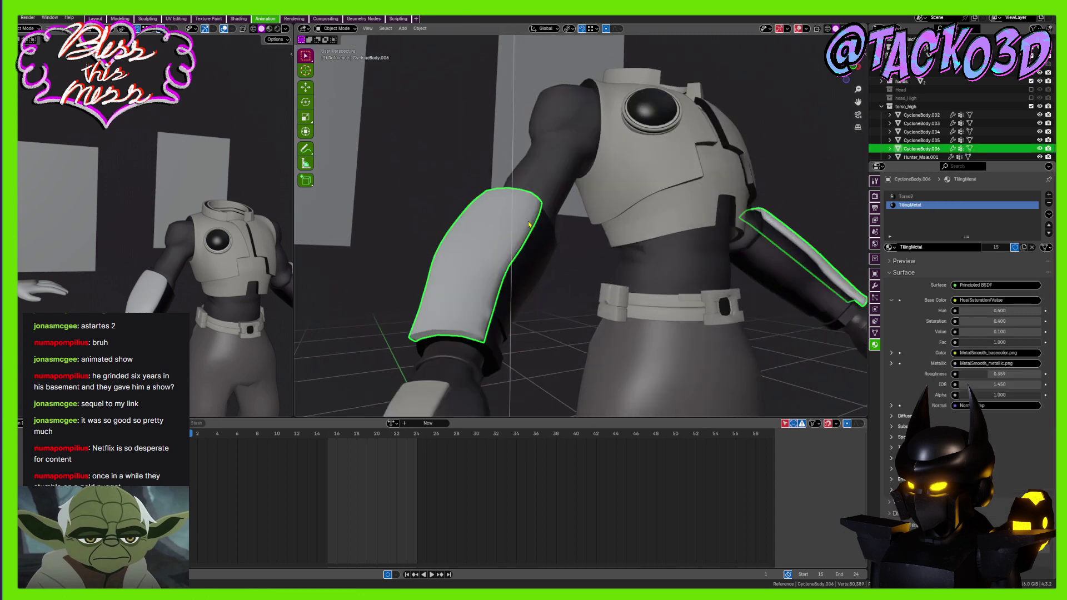
pyautogui.moveTo(492, 268); pyautogui.dragTo(723, 214, button='middle')
pyautogui.press('Tab')
pyautogui.scroll(1, 600, 222)
pyautogui.press('Tab')
pyautogui.click(875, 285)
pyautogui.moveTo(728, 267); pyautogui.dragTo(657, 276, button='middle')
pyautogui.click(910, 238)
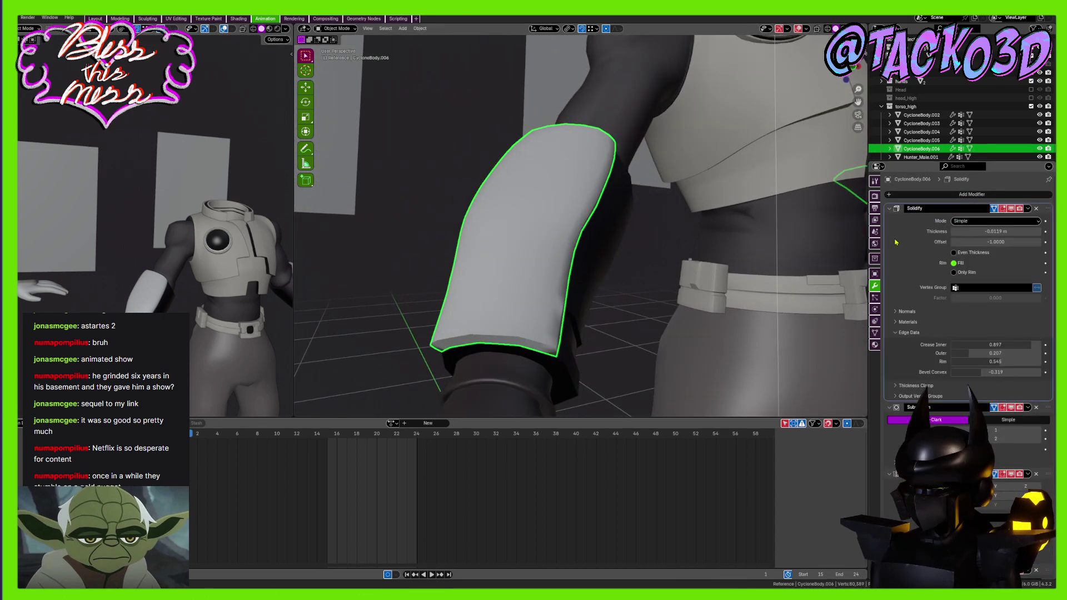
pyautogui.hotkey('ctrl', 'a')
pyautogui.hotkey('ctrl', 'a')
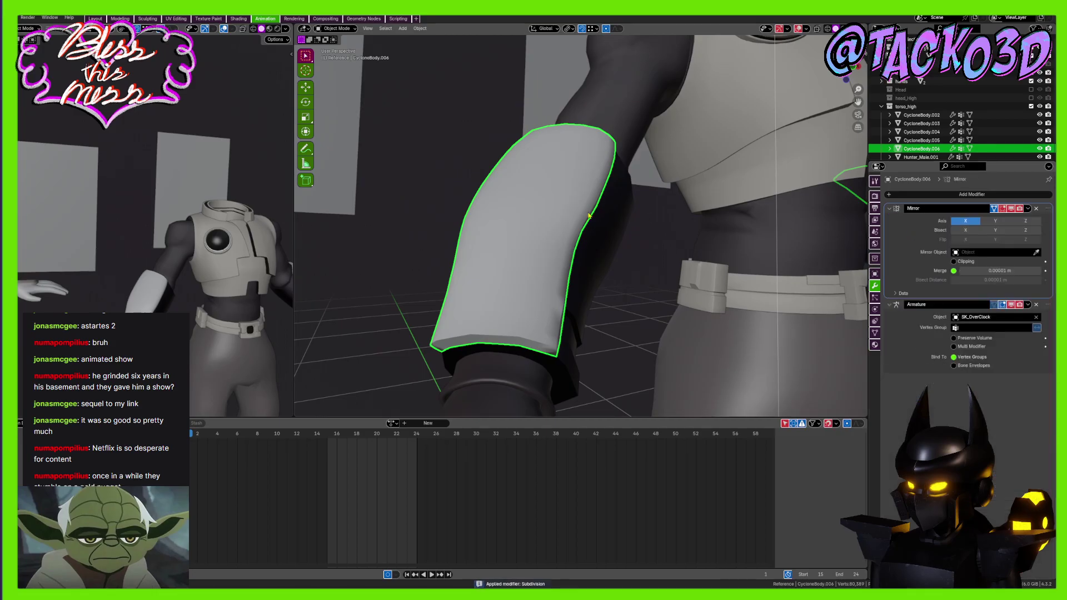
# Reset the normal vectors on the forearm guard's whole mesh and check its shading
pyautogui.press('Tab')
pyautogui.moveTo(589, 216); pyautogui.dragTo(552, 296, button='middle')
pyautogui.scroll(2, 527, 227)
pyautogui.press('Tab')
pyautogui.press('Tab')
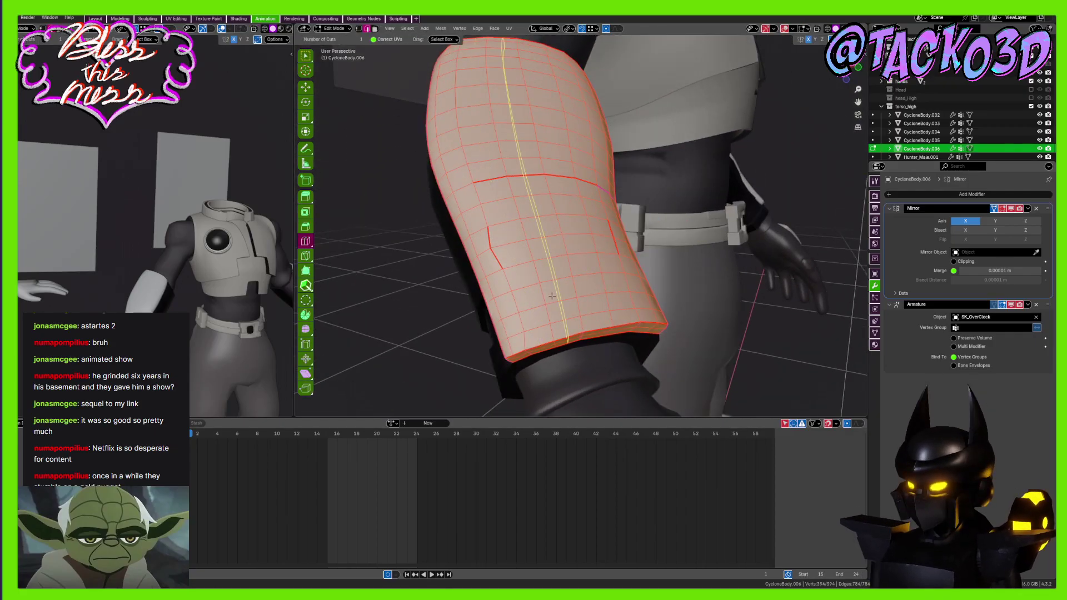
pyautogui.press('F3')
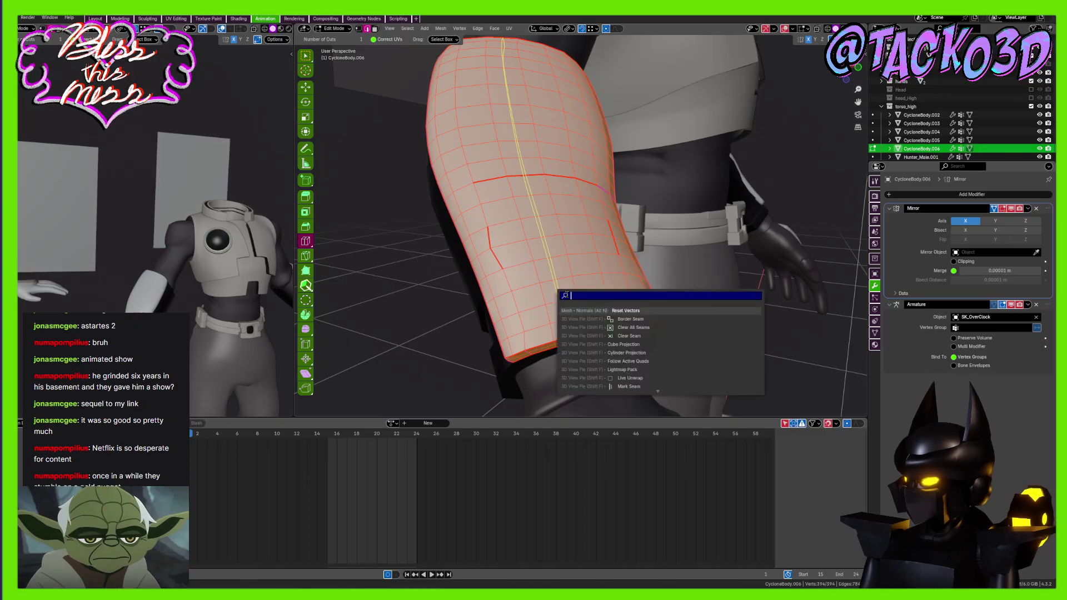
pyautogui.click(604, 309)
pyautogui.moveTo(604, 310); pyautogui.dragTo(514, 242, button='middle')
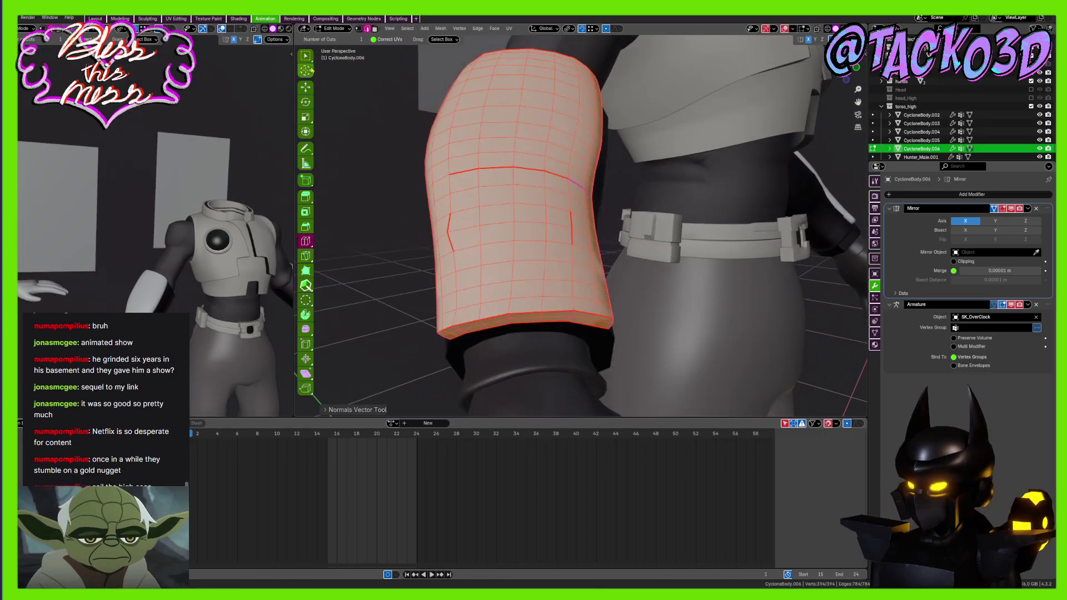
pyautogui.press('w')
pyautogui.press('Tab')
pyautogui.moveTo(454, 156); pyautogui.dragTo(549, 266, button='middle')
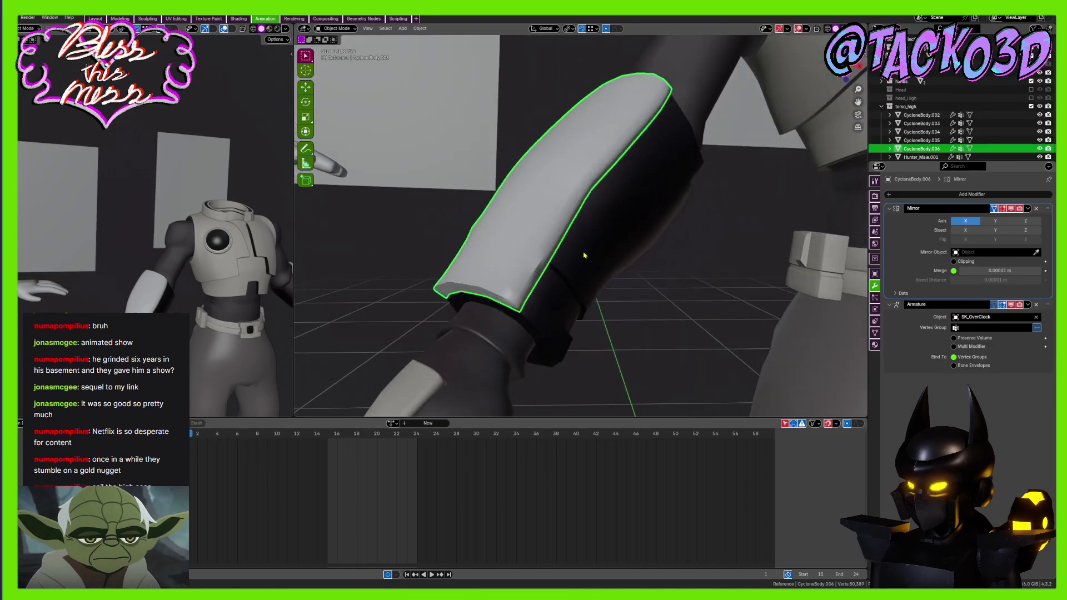
# Remove the edge crease from all of the forearm guard's edges with a crease value of -1
pyautogui.press('Tab')
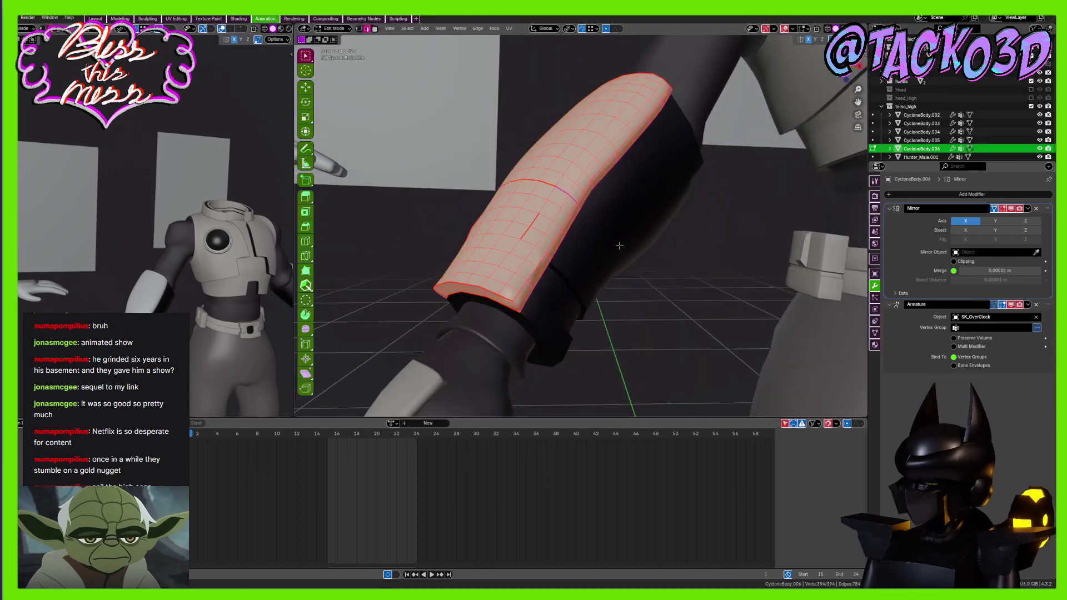
pyautogui.moveTo(603, 240); pyautogui.dragTo(587, 305, button='middle')
pyautogui.hotkey('shift', 'e')
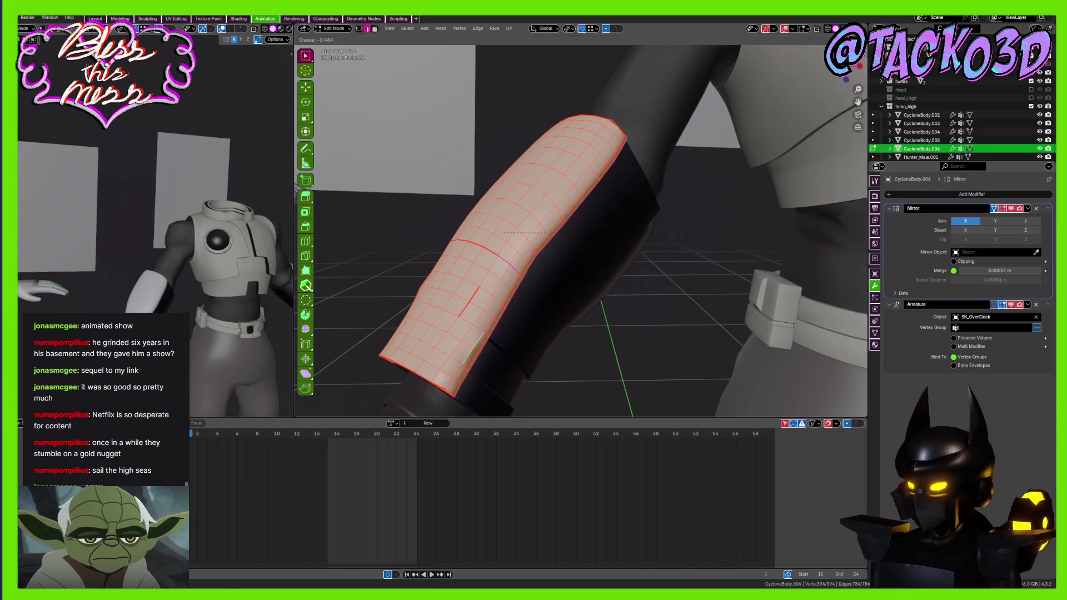
pyautogui.write('-1')
pyautogui.press('Return')
pyautogui.press('Tab')
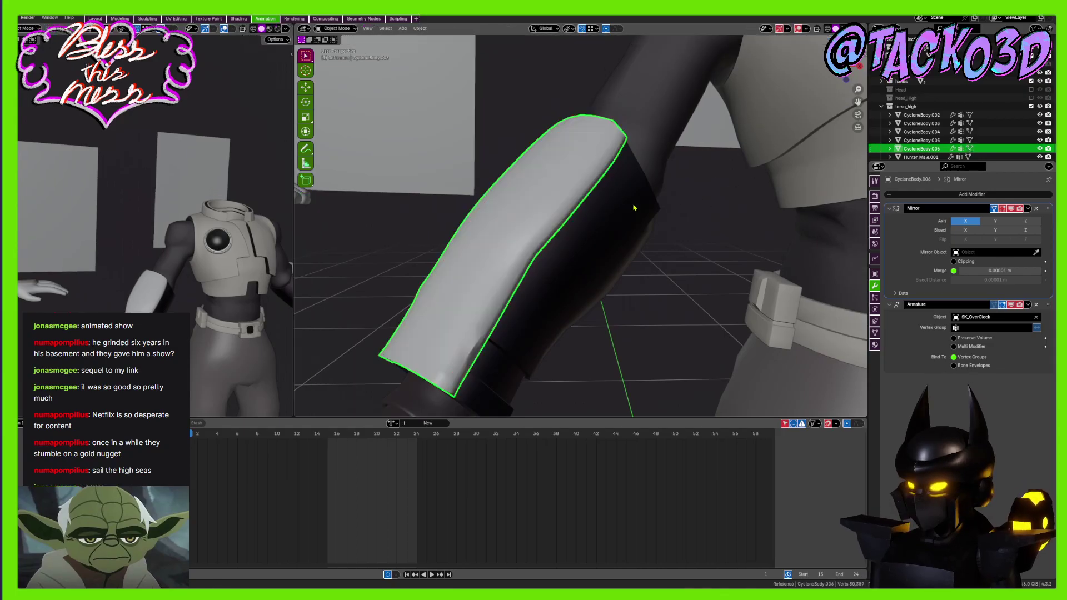
# Clear the sharp marks from all edges of the forearm guard and check the shading
pyautogui.moveTo(633, 205); pyautogui.dragTo(645, 238, button='middle')
pyautogui.press('Tab')
pyautogui.hotkey('ctrl', 'e')
pyautogui.moveTo(646, 236)
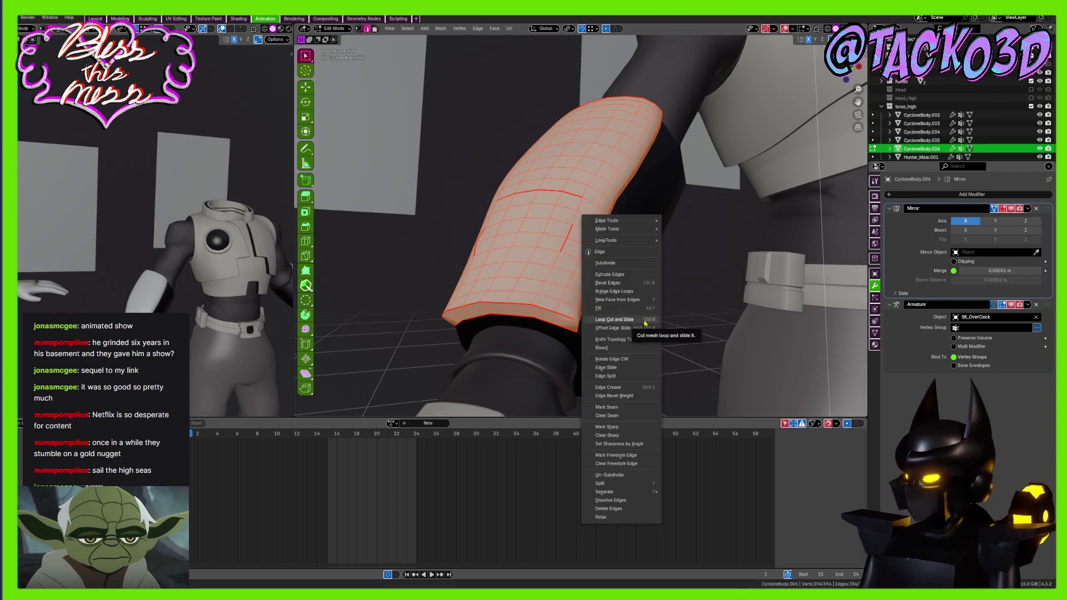
pyautogui.click(617, 426)
pyautogui.press('Tab')
pyautogui.moveTo(616, 298); pyautogui.dragTo(650, 304, button='middle')
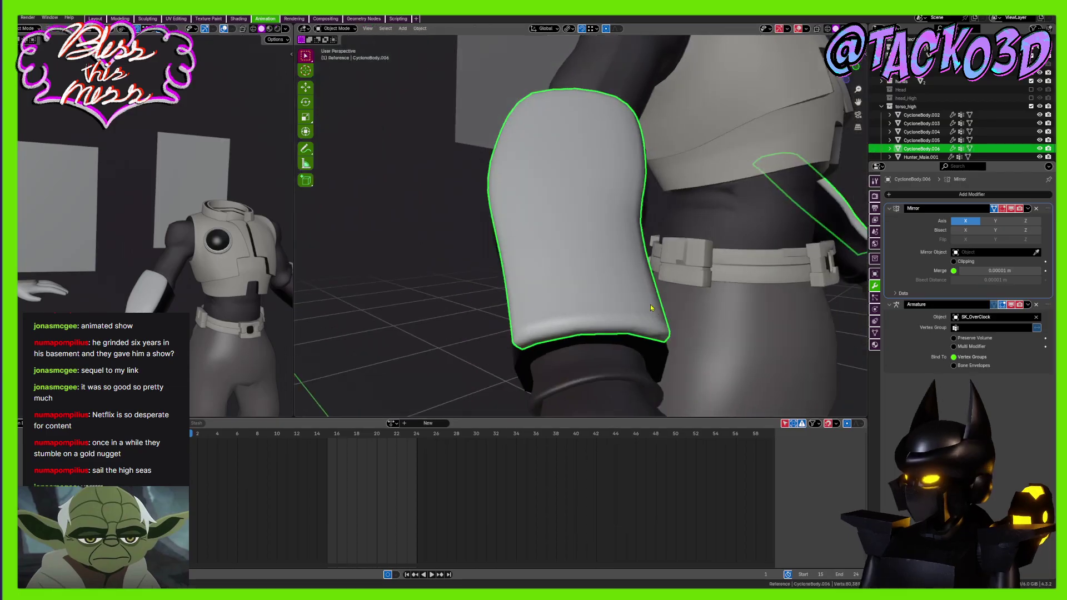
# Select the border edge loops around the forearm guard's wrist end and along its sides
pyautogui.press('Tab')
pyautogui.moveTo(547, 286); pyautogui.dragTo(626, 223, button='middle')
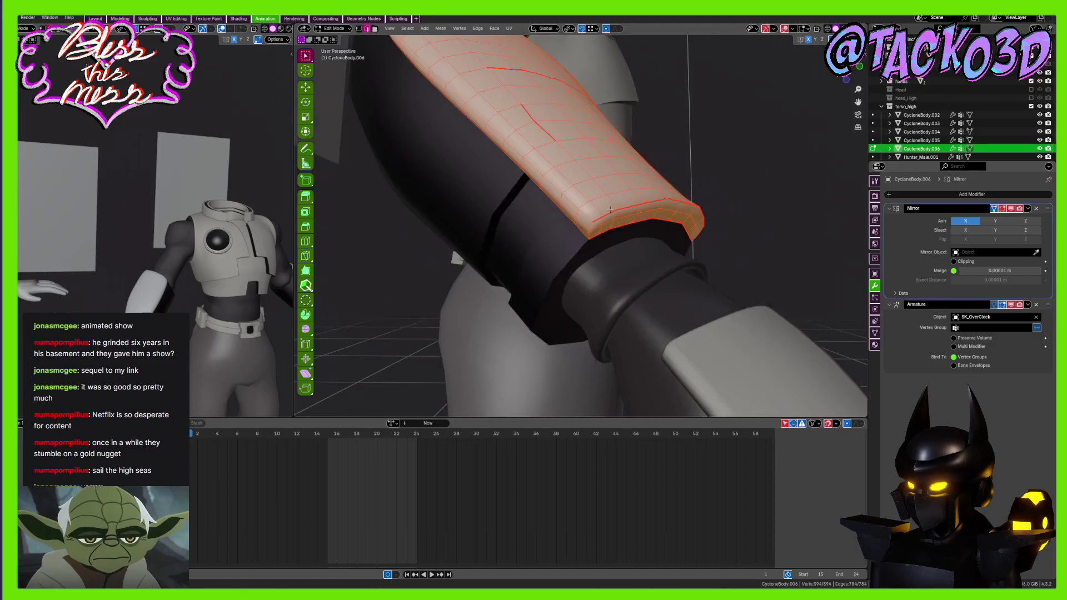
pyautogui.keyDown('alt'); pyautogui.click(609, 209); pyautogui.keyUp('alt')
pyautogui.scroll(3, 609, 214)
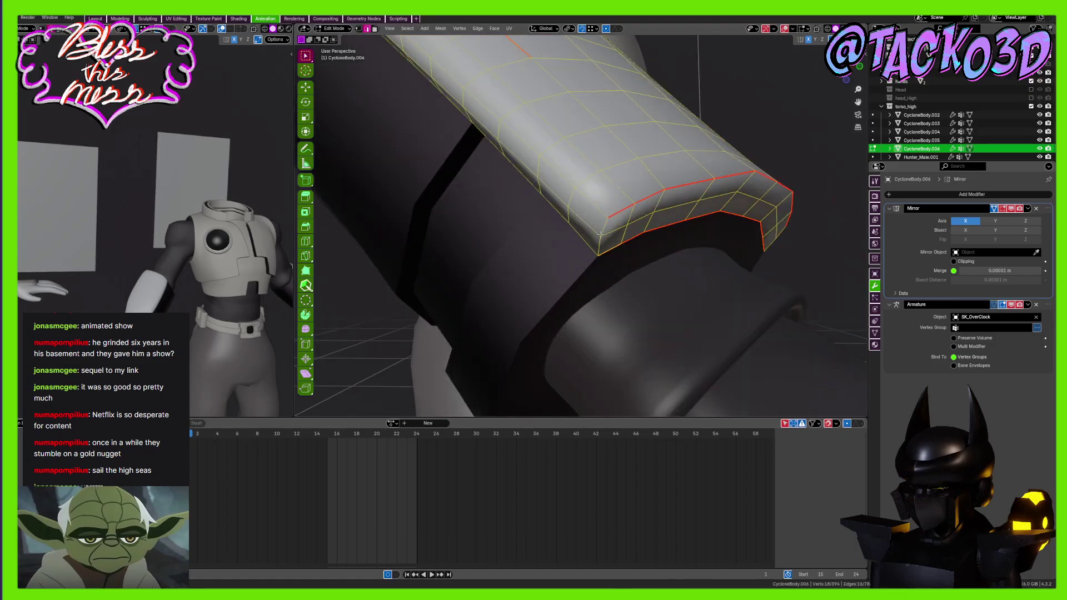
pyautogui.keyDown('shift'); pyautogui.click(600, 233); pyautogui.keyUp('shift')
pyautogui.keyDown('alt'); pyautogui.keyDown('shift'); pyautogui.click(590, 245); pyautogui.keyUp('shift'); pyautogui.keyUp('alt')
pyautogui.moveTo(590, 244); pyautogui.dragTo(528, 300, button='middle')
pyautogui.keyDown('alt'); pyautogui.keyDown('shift'); pyautogui.click(469, 250); pyautogui.keyUp('shift'); pyautogui.keyUp('alt')
pyautogui.scroll(-4, 469, 251)
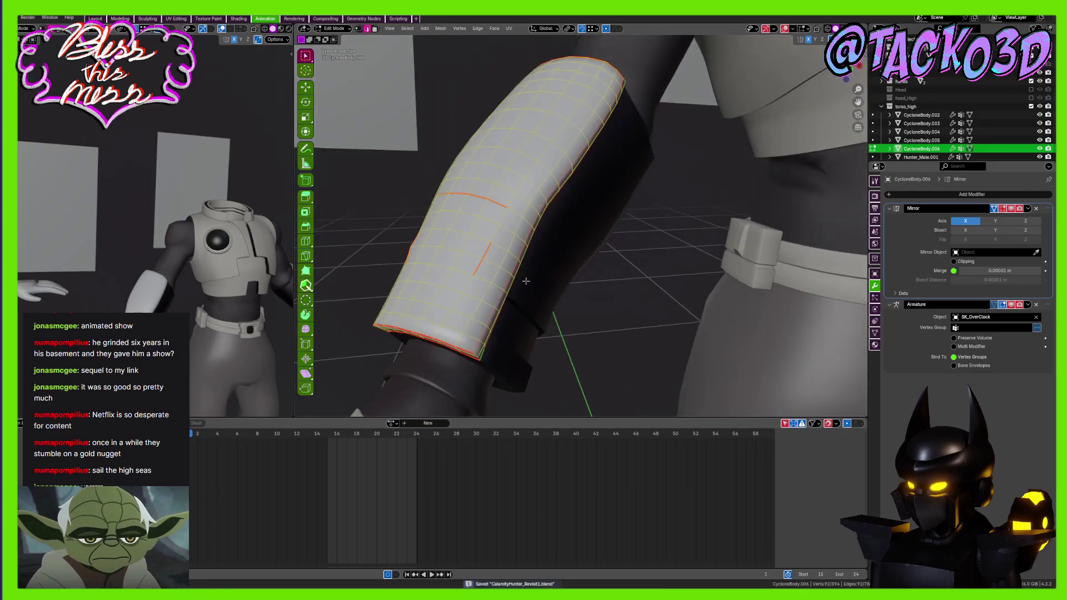
# Add the elbow-end rim edges to the selection, bevel all selected edges narrowly with two segments, and save the file
pyautogui.keyDown('shift'); pyautogui.moveTo(526, 184); pyautogui.dragTo(610, 259, button='middle'); pyautogui.keyUp('shift')
pyautogui.scroll(3, 632, 313)
pyautogui.keyDown('alt'); pyautogui.keyDown('shift'); pyautogui.click(535, 248); pyautogui.keyUp('shift'); pyautogui.keyUp('alt')
pyautogui.scroll(4, 543, 260)
pyautogui.scroll(-5, 542, 260)
pyautogui.scroll(2, 661, 265)
pyautogui.scroll(4, 608, 274)
pyautogui.scroll(-2, 605, 272)
pyautogui.scroll(3, 527, 298)
pyautogui.keyDown('alt'); pyautogui.keyDown('shift'); pyautogui.click(526, 299); pyautogui.keyUp('shift'); pyautogui.keyUp('alt')
pyautogui.scroll(-3, 527, 298)
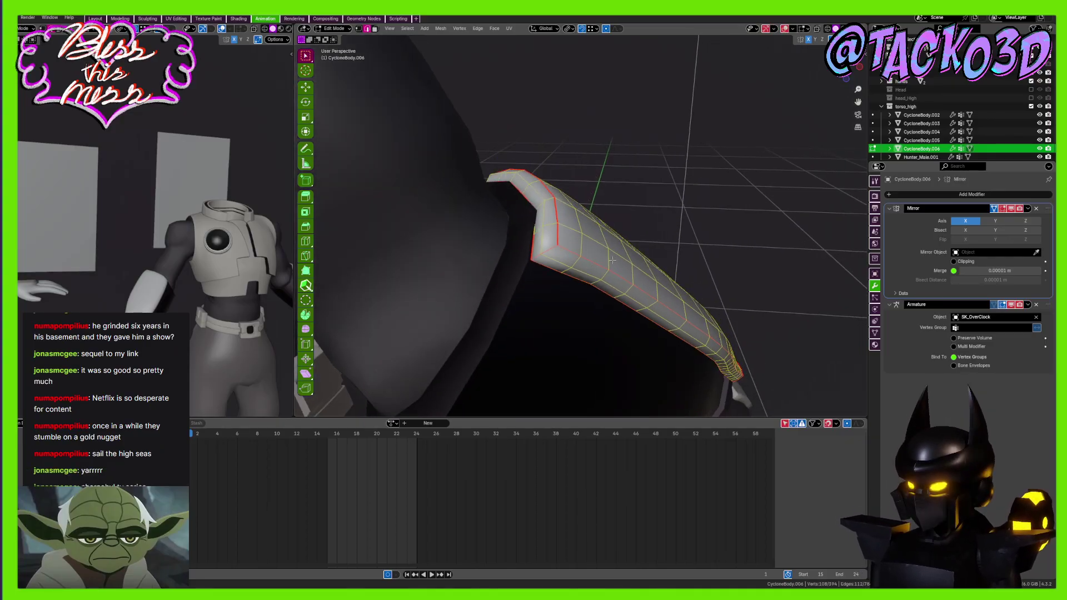
pyautogui.hotkey('ctrl', 'b')
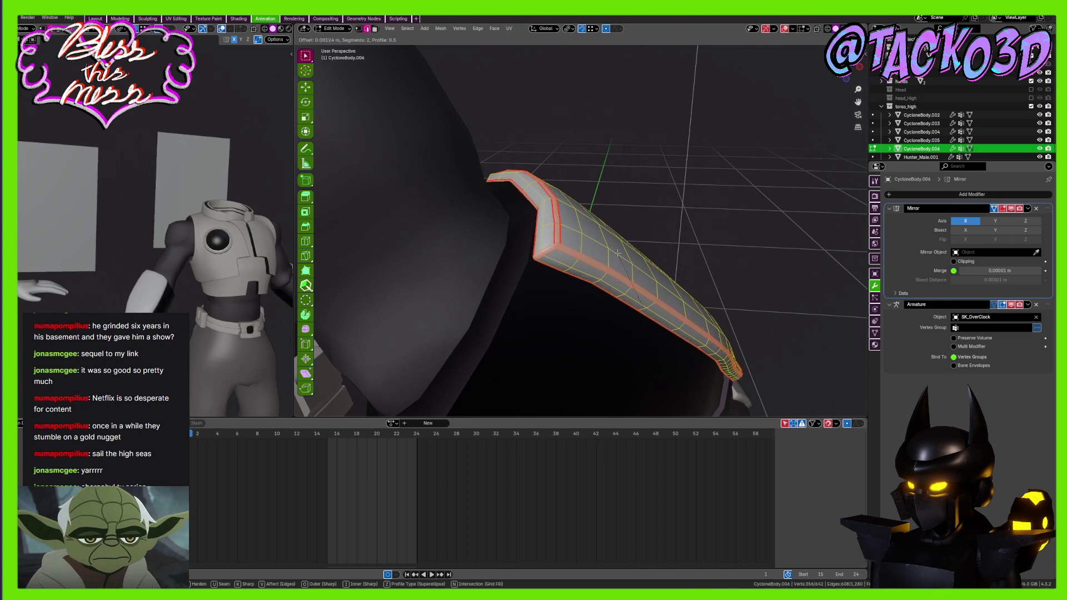
pyautogui.click(618, 253)
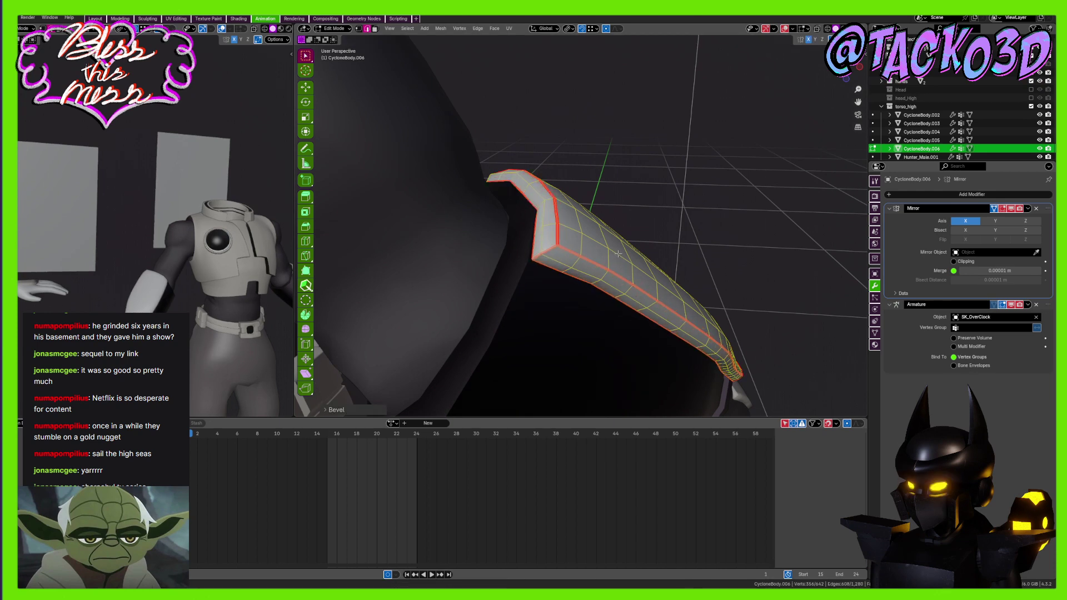
pyautogui.press('Tab')
pyautogui.hotkey('ctrl', 's')
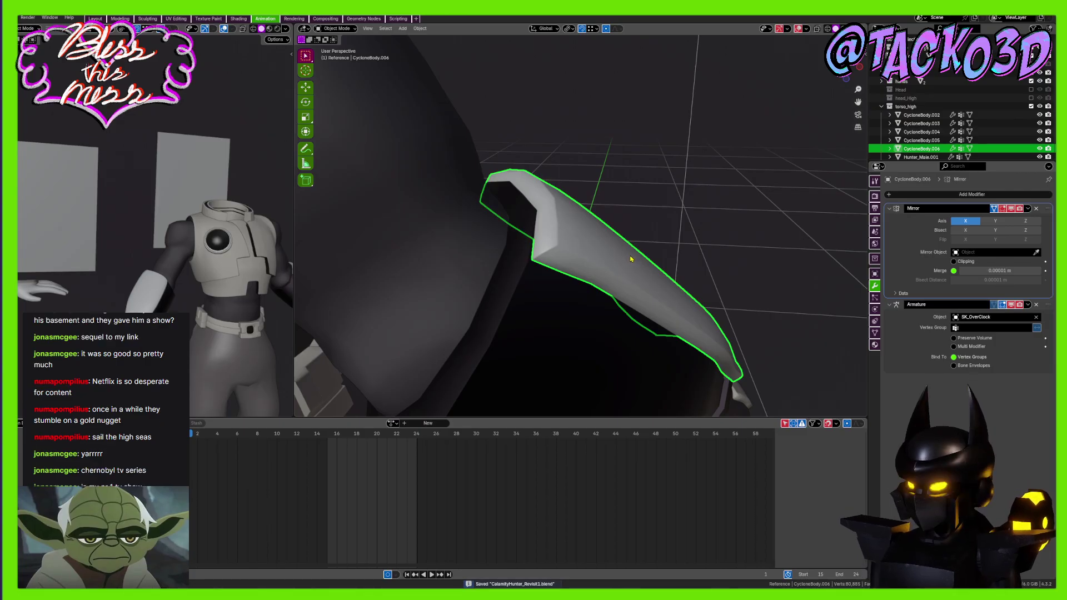
# Examine the bevelled forearm guard's shading and mesh from several sides
pyautogui.moveTo(631, 258); pyautogui.dragTo(578, 172, button='middle')
pyautogui.moveTo(615, 297); pyautogui.dragTo(612, 287, button='middle')
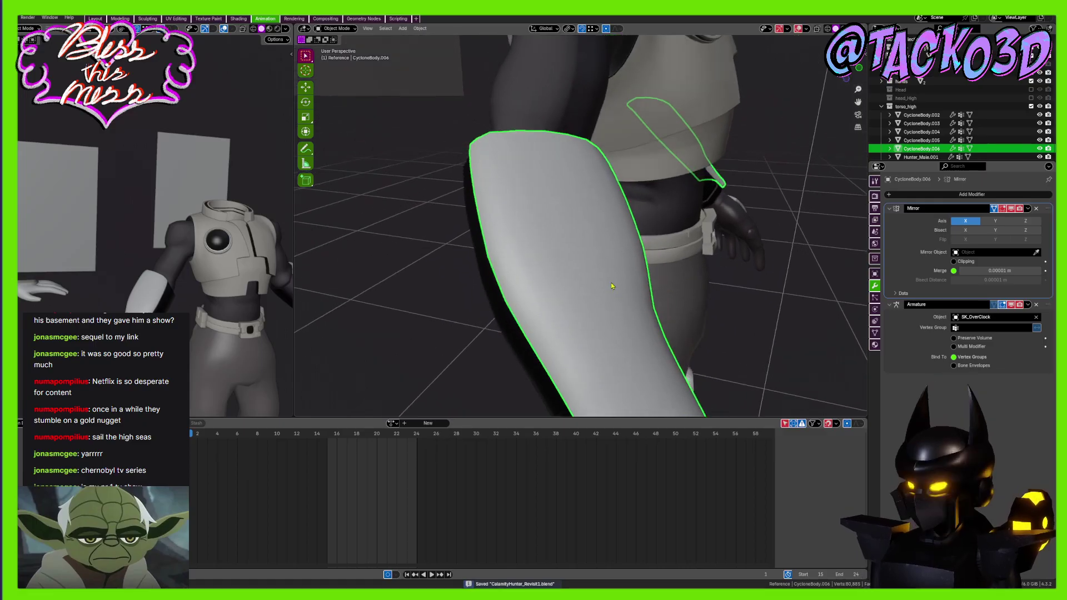
pyautogui.scroll(-4, 612, 286)
pyautogui.press('Tab')
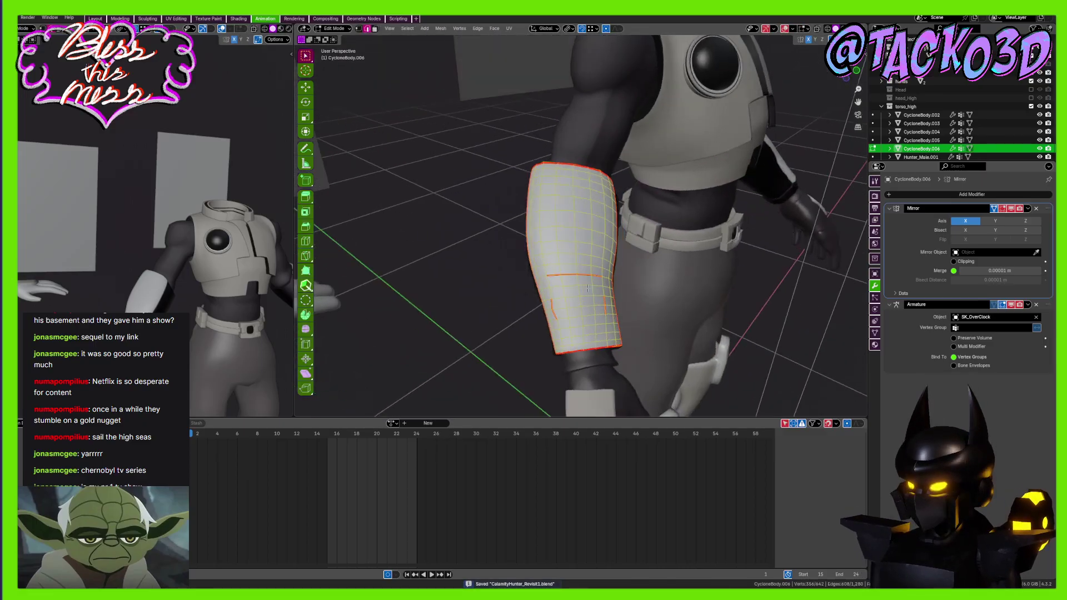
pyautogui.scroll(5, 588, 288)
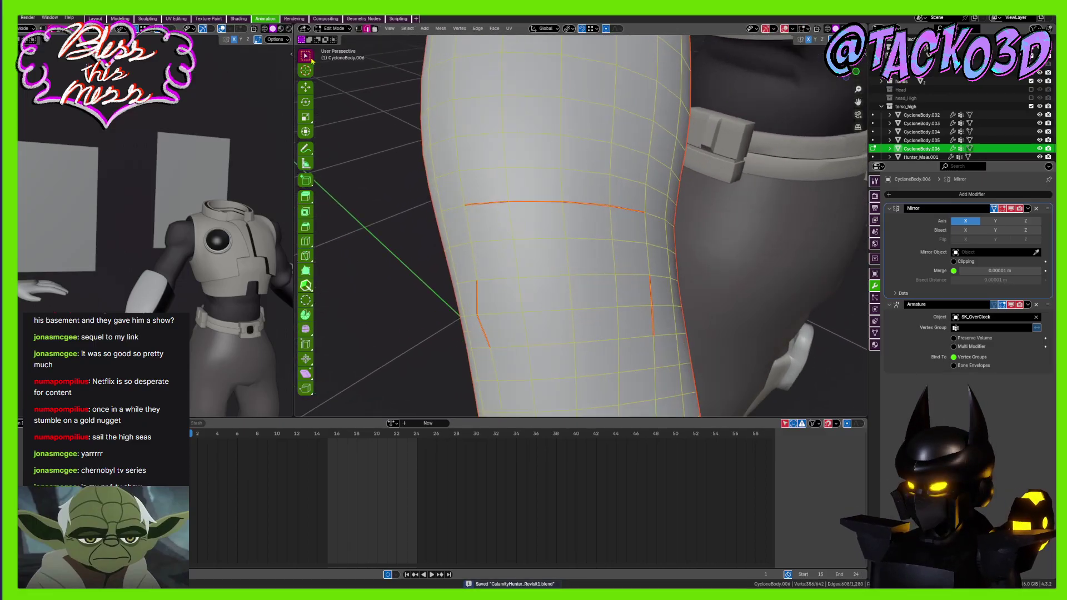
pyautogui.scroll(-5, 623, 241)
pyautogui.moveTo(623, 241); pyautogui.dragTo(775, 260, button='middle')
pyautogui.press('Tab')
pyautogui.press('Tab')
pyautogui.press('Tab')
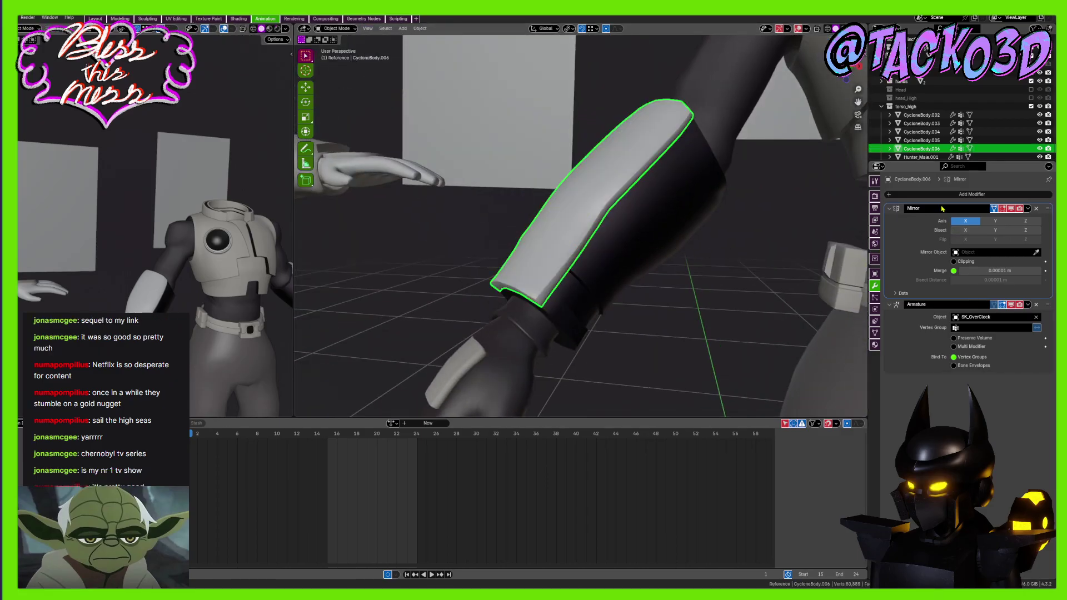
# Add a Subdivision Surface modifier to the forearm guard and save the file
pyautogui.click(927, 195)
pyautogui.write('s')
pyautogui.press('Return')
pyautogui.moveTo(667, 226); pyautogui.dragTo(789, 367, button='middle')
pyautogui.scroll(-3, 662, 241)
pyautogui.hotkey('ctrl', 's')
# Bevel the outer edge loop of the dark forearm piece's elbow opening narrowly with two segments
pyautogui.scroll(6, 698, 209)
pyautogui.click(595, 267)
pyautogui.press('Tab')
pyautogui.press('Tab')
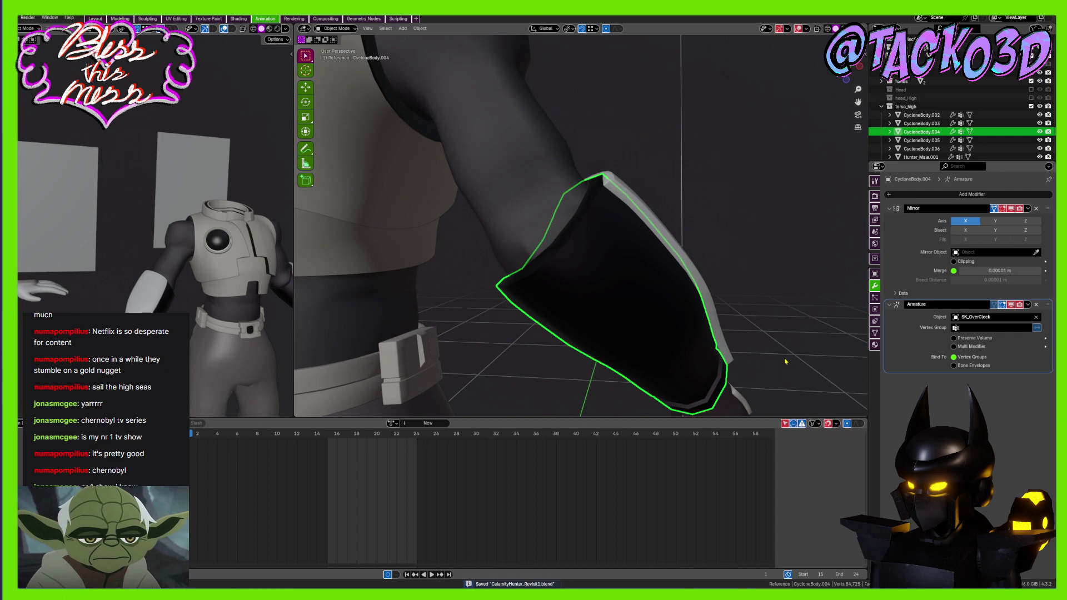
pyautogui.moveTo(746, 322); pyautogui.dragTo(639, 276, button='middle')
pyautogui.press('Tab')
pyautogui.keyDown('alt'); pyautogui.click(637, 230); pyautogui.keyUp('alt')
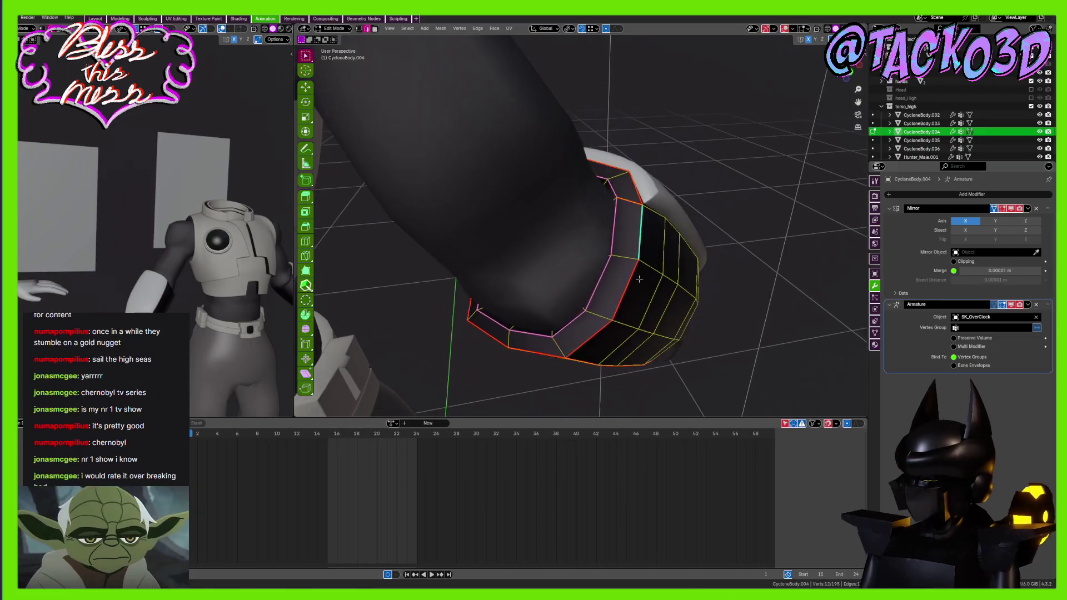
pyautogui.moveTo(565, 282); pyautogui.dragTo(698, 248, button='middle')
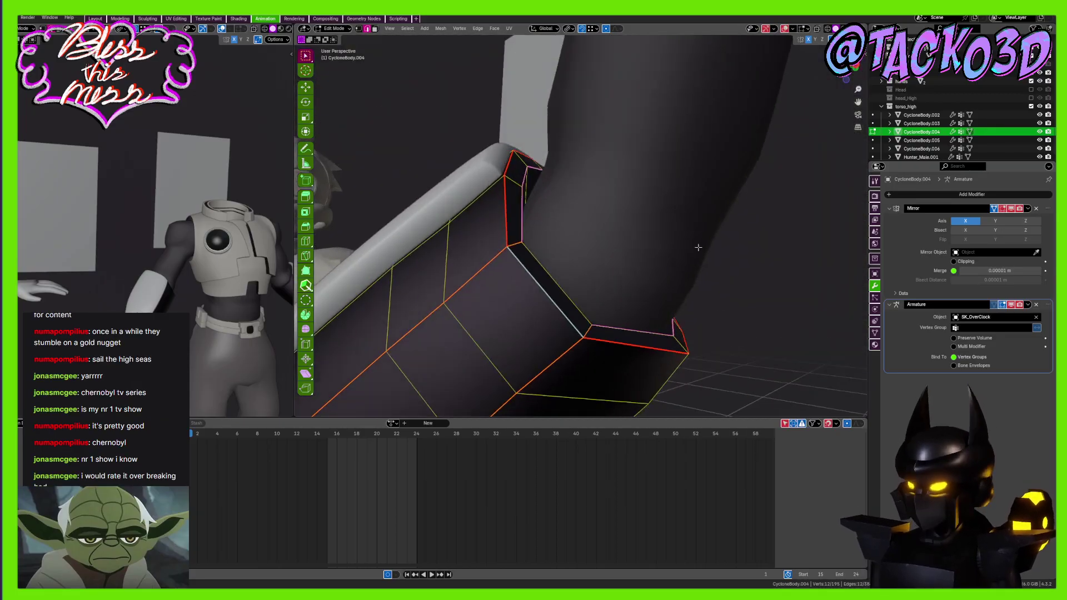
pyautogui.scroll(2, 597, 258)
pyautogui.hotkey('ctrl', 'b')
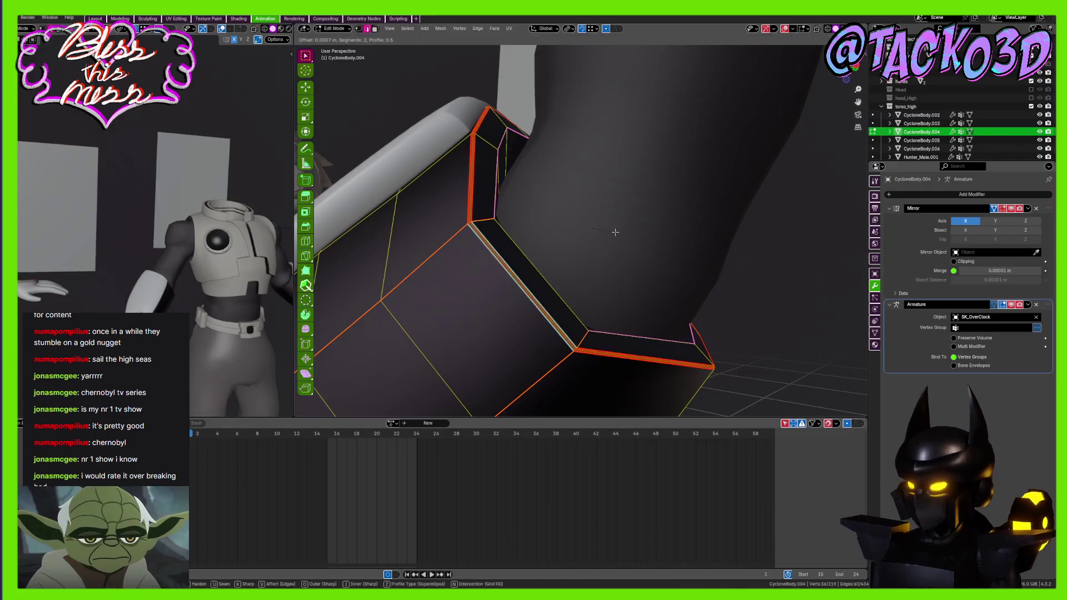
pyautogui.press('Escape')
# Bevel the inner edge loop of the dark forearm piece's elbow opening
pyautogui.moveTo(615, 234); pyautogui.dragTo(524, 214, button='middle')
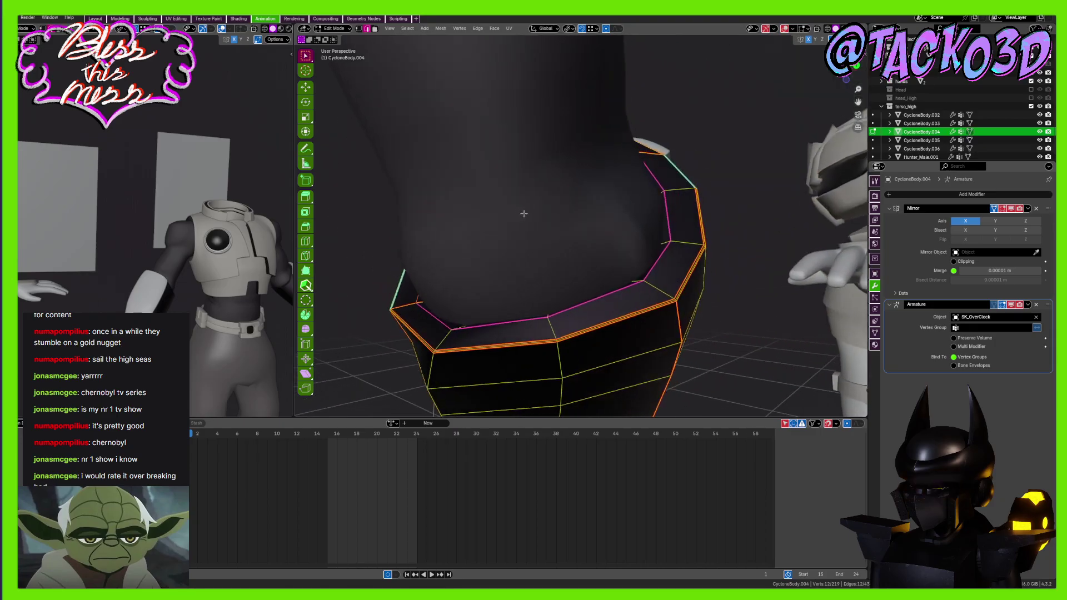
pyautogui.hotkey('ctrl', 'b')
pyautogui.click(724, 239)
pyautogui.press('Tab')
pyautogui.scroll(-4, 724, 239)
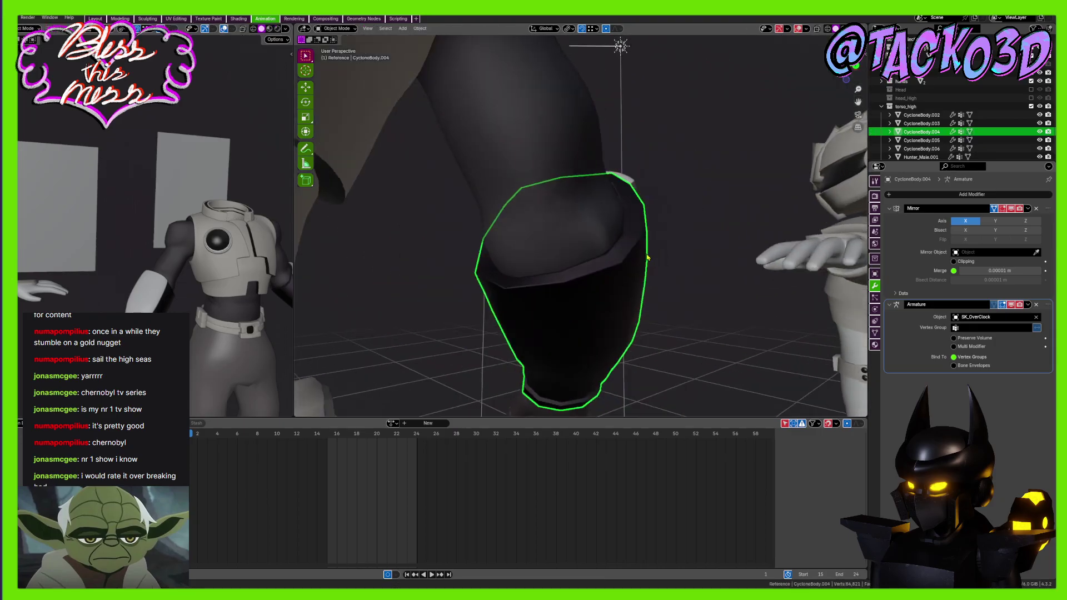
# Select the face loops forming the rim of the dark forearm piece's elbow opening
pyautogui.moveTo(648, 254); pyautogui.dragTo(602, 269, button='middle')
pyautogui.click(875, 346)
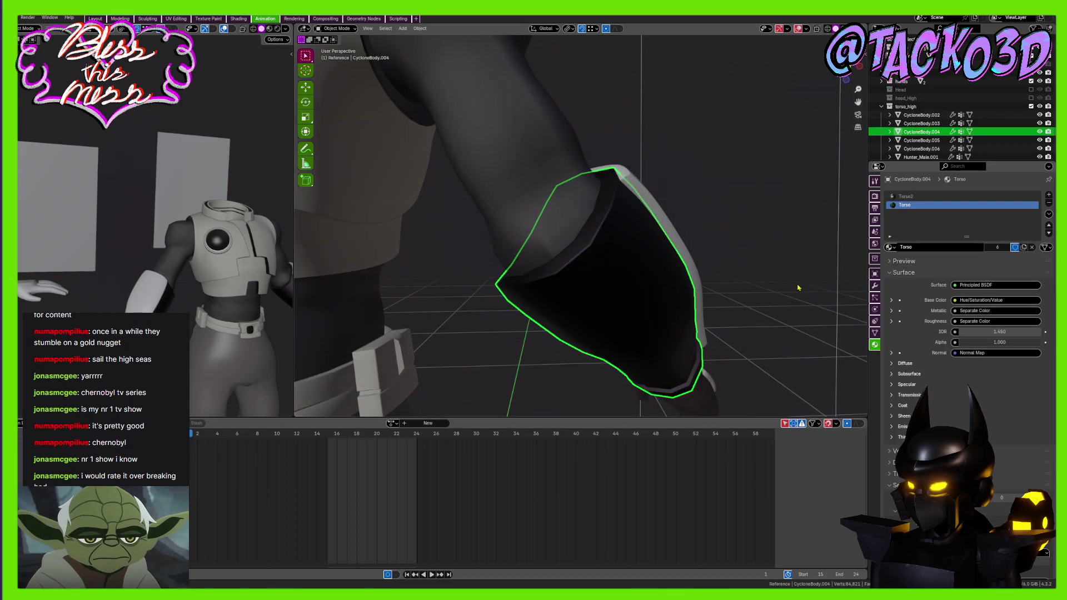
pyautogui.moveTo(798, 288); pyautogui.dragTo(726, 295, button='middle')
pyautogui.scroll(-4, 727, 296)
pyautogui.press('Tab')
pyautogui.press('KP_Decimal')
pyautogui.moveTo(659, 280); pyautogui.dragTo(649, 245, button='middle')
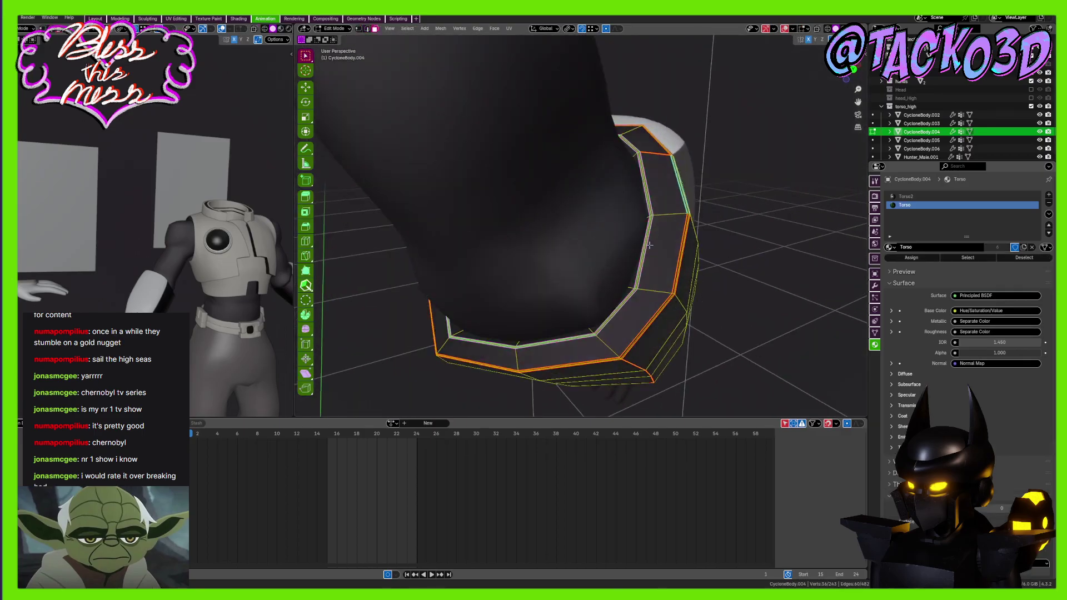
pyautogui.scroll(8, 648, 245)
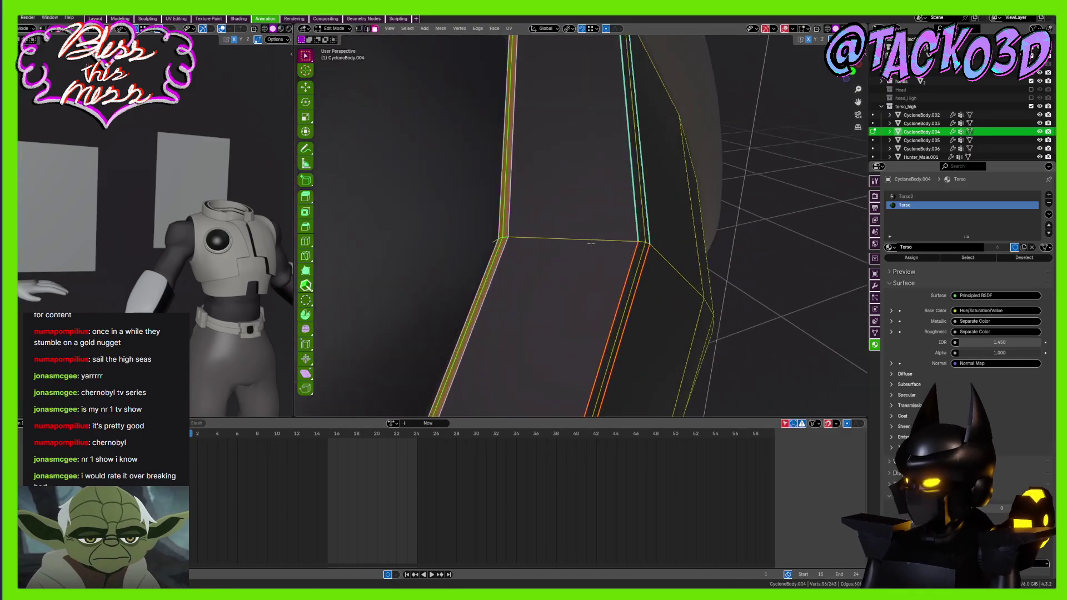
pyautogui.keyDown('alt'); pyautogui.click(592, 242); pyautogui.keyUp('alt')
pyautogui.keyDown('alt'); pyautogui.keyDown('shift'); pyautogui.click(643, 241); pyautogui.keyUp('shift'); pyautogui.keyUp('alt')
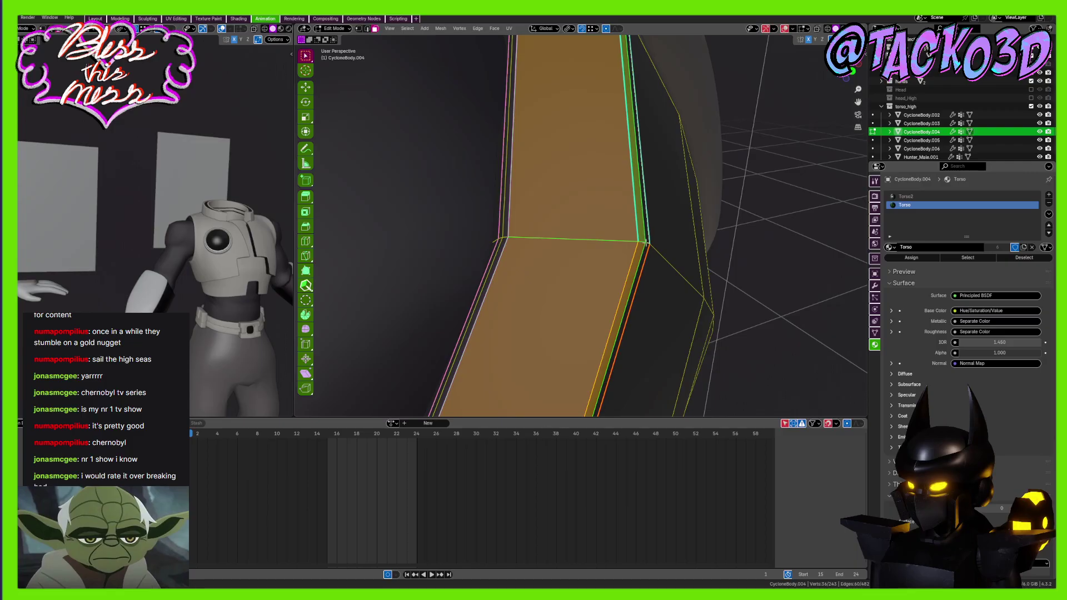
pyautogui.keyDown('alt'); pyautogui.keyDown('shift'); pyautogui.click(645, 243); pyautogui.keyUp('shift'); pyautogui.keyUp('alt')
pyautogui.moveTo(564, 250); pyautogui.dragTo(610, 244, button='middle')
pyautogui.press('l')
pyautogui.scroll(-8, 624, 224)
pyautogui.hotkey('ctrl', 'z')
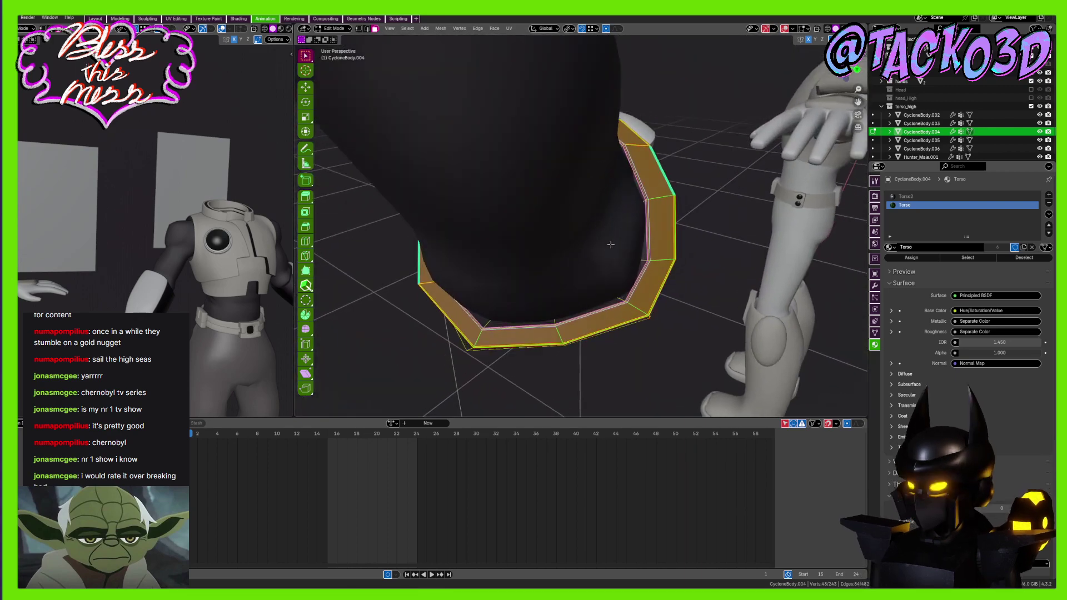
# Turn on X-ray and extend the selection to the faces inside the forearm piece's elbow opening
pyautogui.keyDown('shift'); pyautogui.moveTo(637, 200); pyautogui.dragTo(539, 265); pyautogui.keyUp('shift')
pyautogui.click(816, 29)
pyautogui.moveTo(573, 176); pyautogui.dragTo(644, 209, button='middle')
pyautogui.scroll(4, 689, 223)
pyautogui.keyDown('shift'); pyautogui.moveTo(618, 172); pyautogui.dragTo(715, 309); pyautogui.keyUp('shift')
pyautogui.keyDown('shift'); pyautogui.click(719, 240); pyautogui.keyUp('shift')
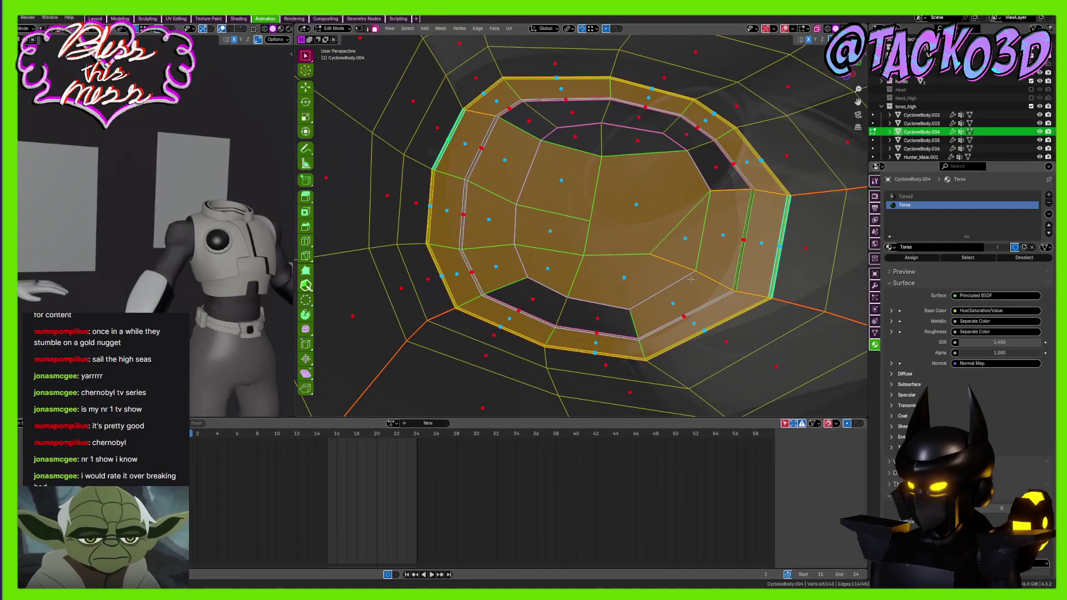
# Add the remaining unselected inner faces and narrow bevel faces around the elbow opening to the selection
pyautogui.keyDown('shift'); pyautogui.moveTo(735, 158); pyautogui.dragTo(707, 175); pyautogui.keyUp('shift')
pyautogui.keyDown('shift'); pyautogui.moveTo(706, 121); pyautogui.dragTo(631, 155); pyautogui.keyUp('shift')
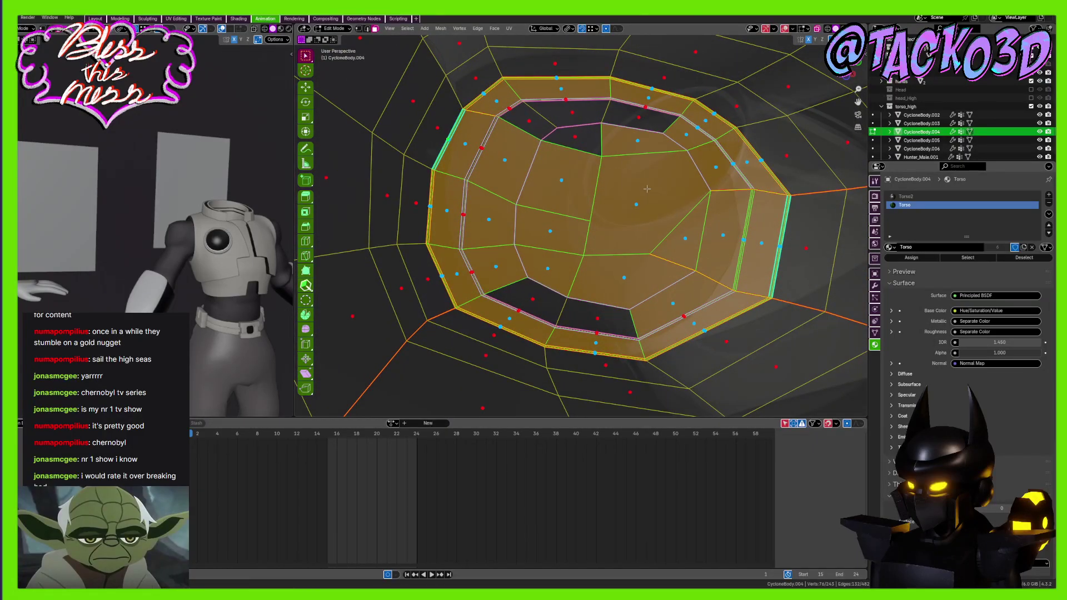
pyautogui.keyDown('shift'); pyautogui.moveTo(686, 103); pyautogui.dragTo(565, 174); pyautogui.keyUp('shift')
pyautogui.keyDown('shift'); pyautogui.moveTo(613, 99); pyautogui.dragTo(571, 113); pyautogui.keyUp('shift')
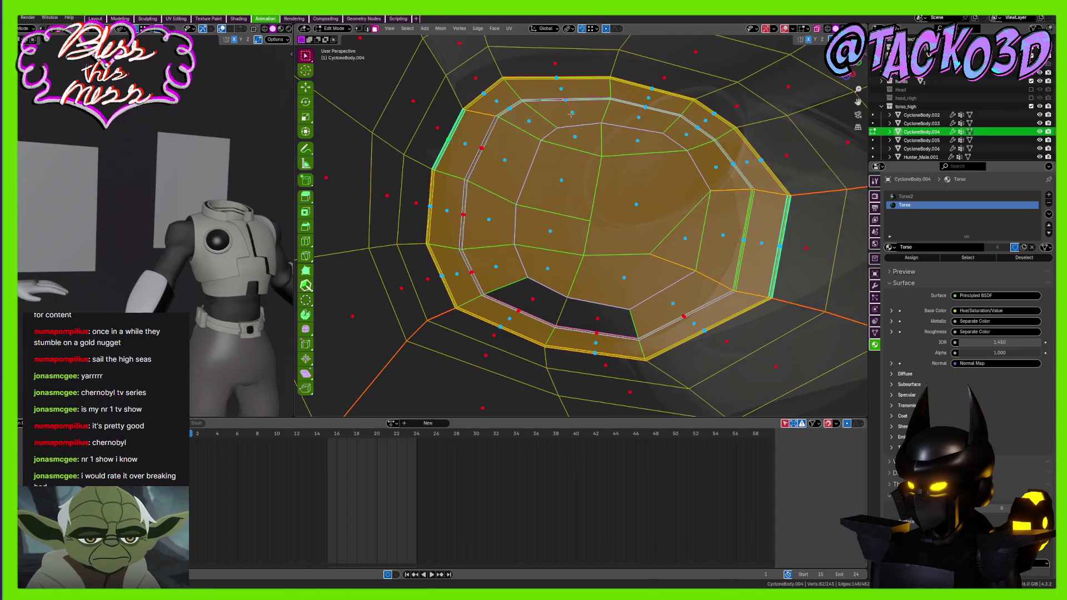
pyautogui.keyDown('shift'); pyautogui.moveTo(502, 206); pyautogui.dragTo(434, 253); pyautogui.keyUp('shift')
pyautogui.keyDown('shift'); pyautogui.moveTo(498, 226); pyautogui.dragTo(462, 268); pyautogui.keyUp('shift')
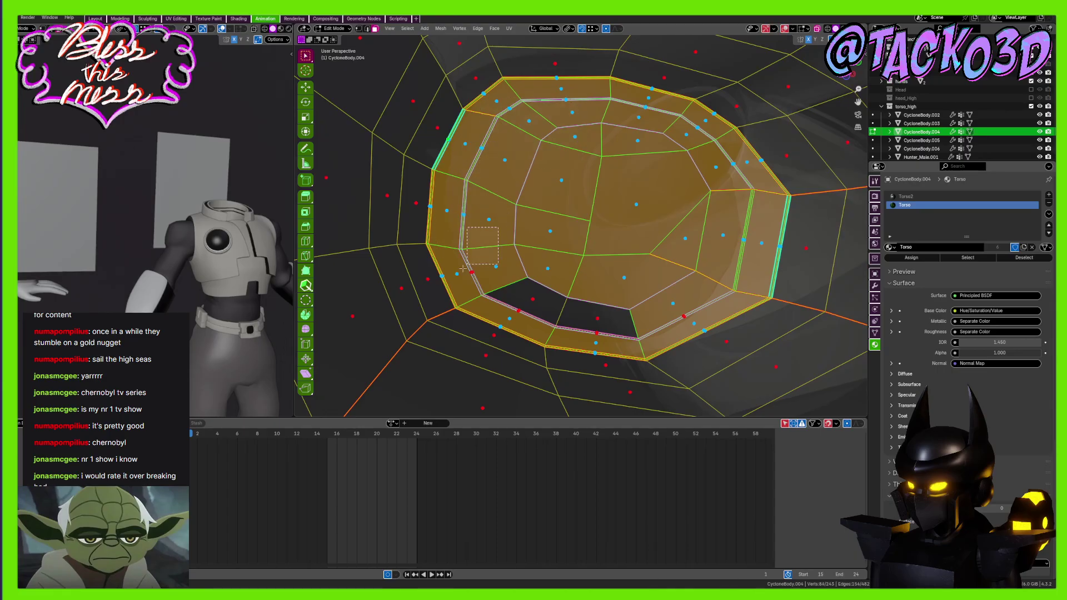
pyautogui.keyDown('shift'); pyautogui.moveTo(556, 273); pyautogui.dragTo(506, 319); pyautogui.keyUp('shift')
pyautogui.keyDown('shift'); pyautogui.moveTo(610, 305); pyautogui.dragTo(578, 341); pyautogui.keyUp('shift')
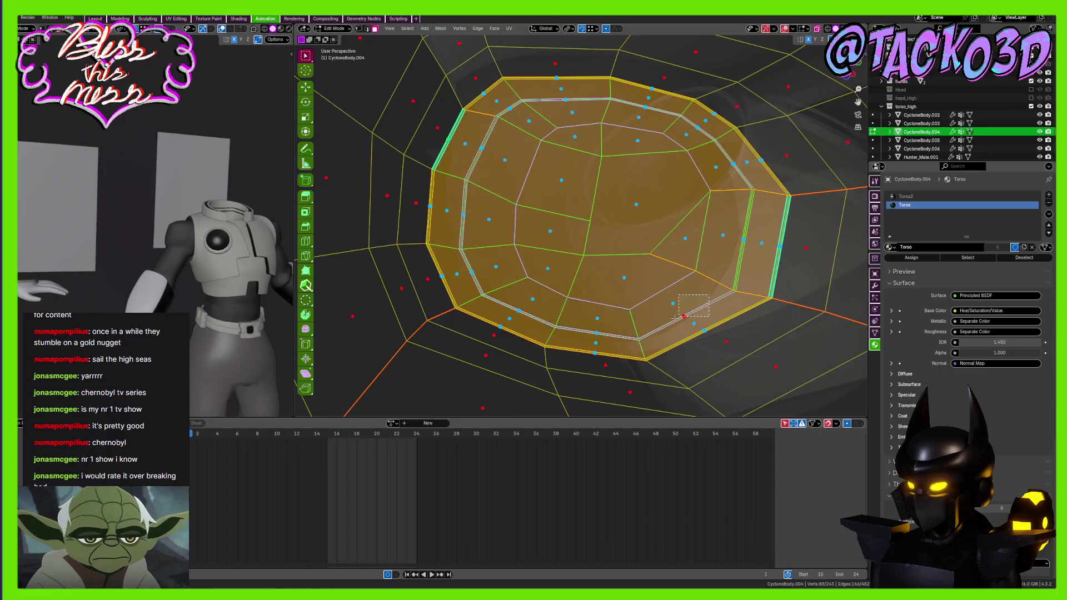
pyautogui.keyDown('shift'); pyautogui.moveTo(674, 318); pyautogui.dragTo(650, 334); pyautogui.keyUp('shift')
pyautogui.scroll(-4, 650, 327)
pyautogui.moveTo(650, 328); pyautogui.dragTo(838, 222, button='middle')
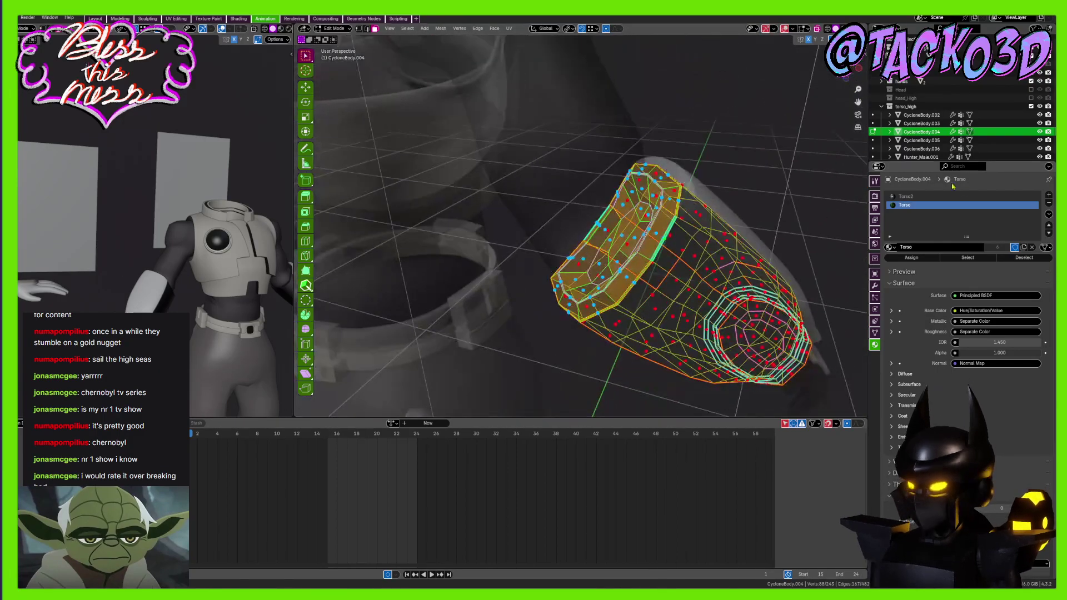
# Assign the edges material to the selected elbow-rim faces through a new material slot, save the file and turn off X-ray
pyautogui.click(1048, 195)
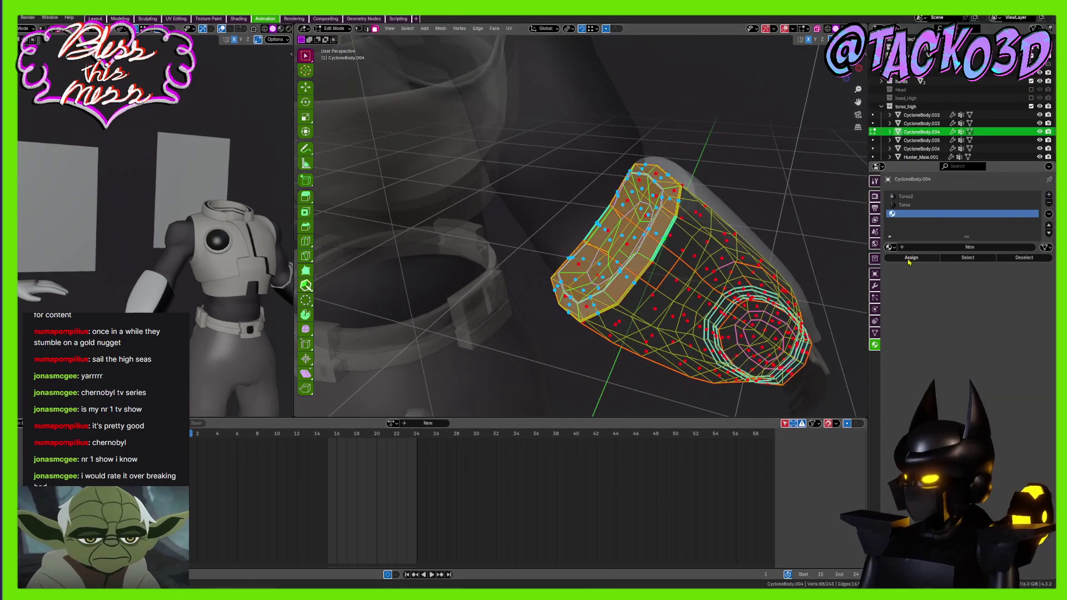
pyautogui.click(889, 246)
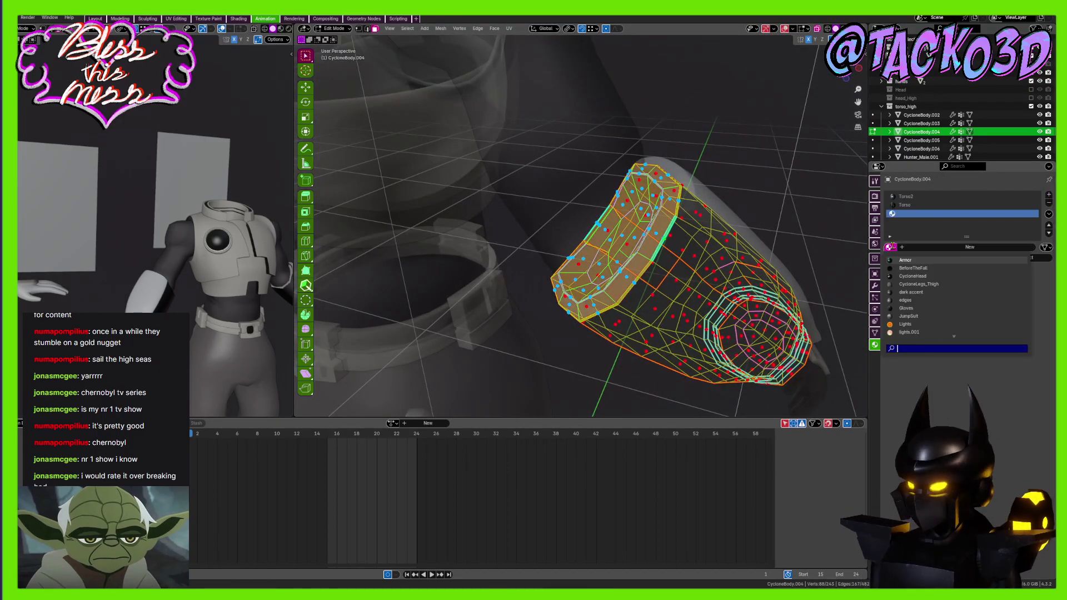
pyautogui.click(906, 299)
pyautogui.press('Tab')
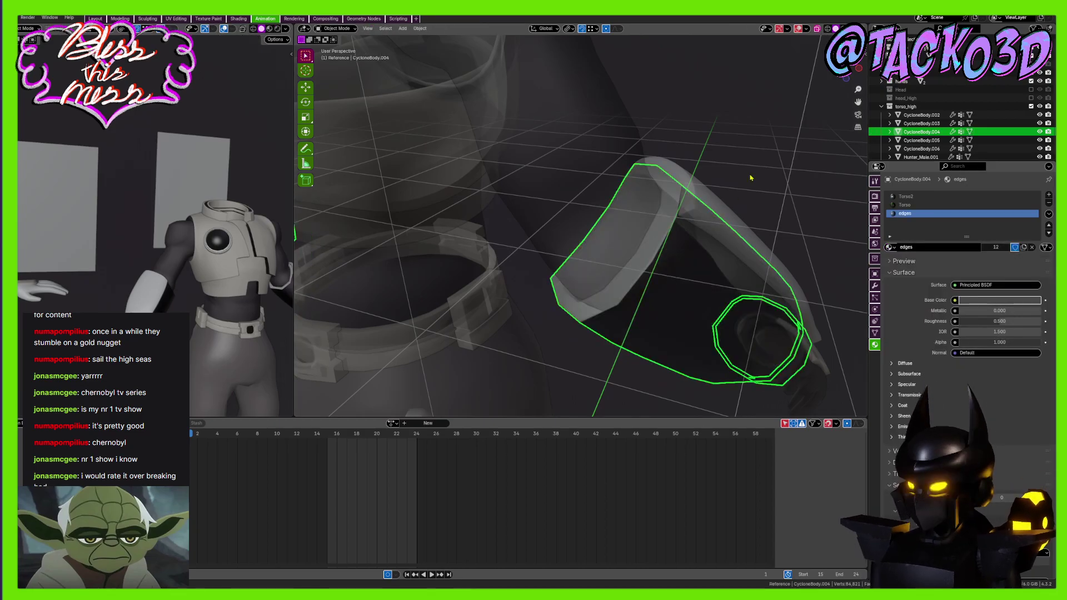
pyautogui.hotkey('ctrl', 's')
pyautogui.click(817, 28)
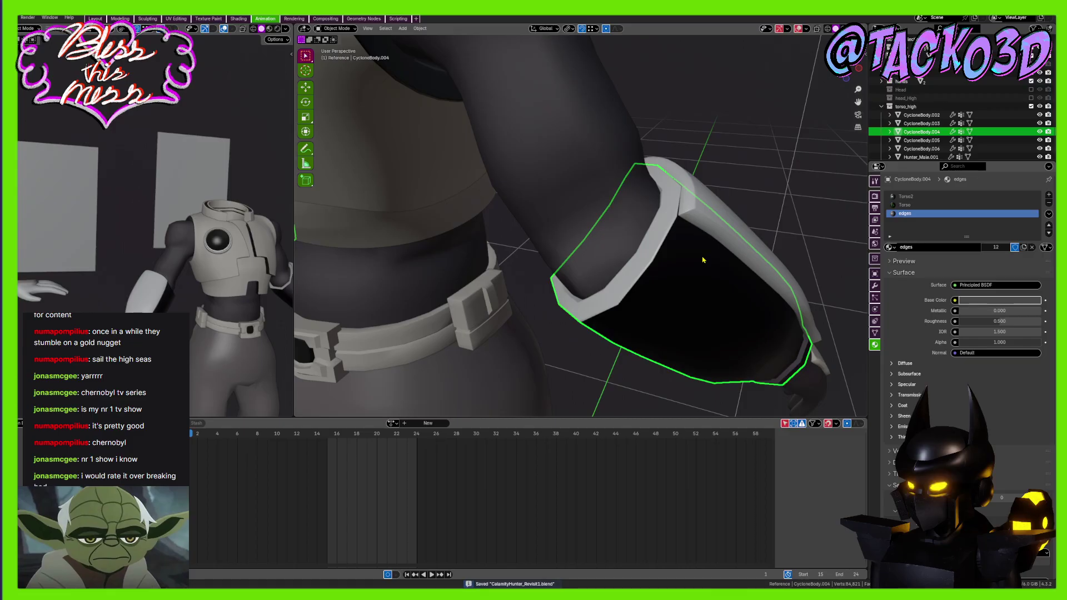
# Assign the TilingMetal material to the recessed face loop near the wrist of the dark forearm piece through a new material slot
pyautogui.scroll(-3, 703, 260)
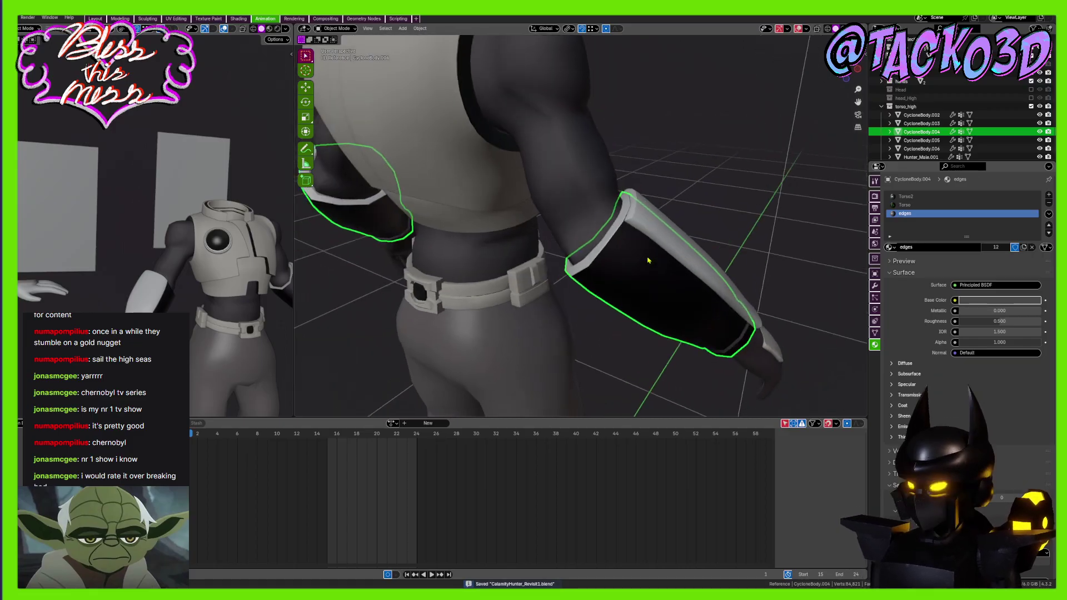
pyautogui.moveTo(649, 261); pyautogui.dragTo(547, 223, button='middle')
pyautogui.moveTo(611, 261); pyautogui.dragTo(587, 231, button='middle')
pyautogui.press('Tab')
pyautogui.scroll(3, 556, 248)
pyautogui.keyDown('alt'); pyautogui.click(553, 253); pyautogui.keyUp('alt')
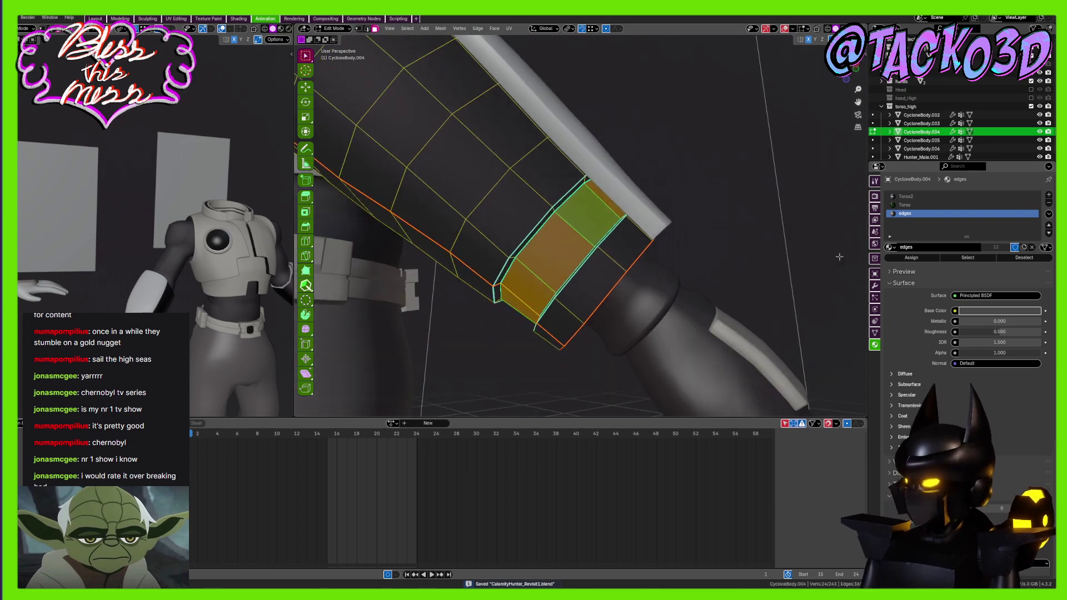
pyautogui.click(1048, 194)
pyautogui.click(913, 257)
pyautogui.click(889, 247)
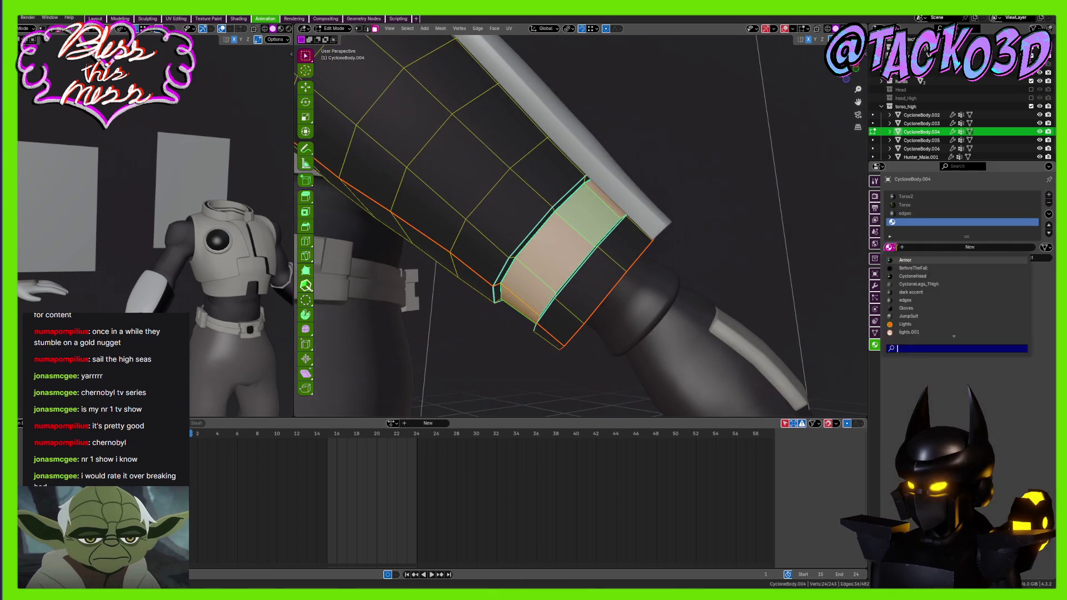
pyautogui.write('til')
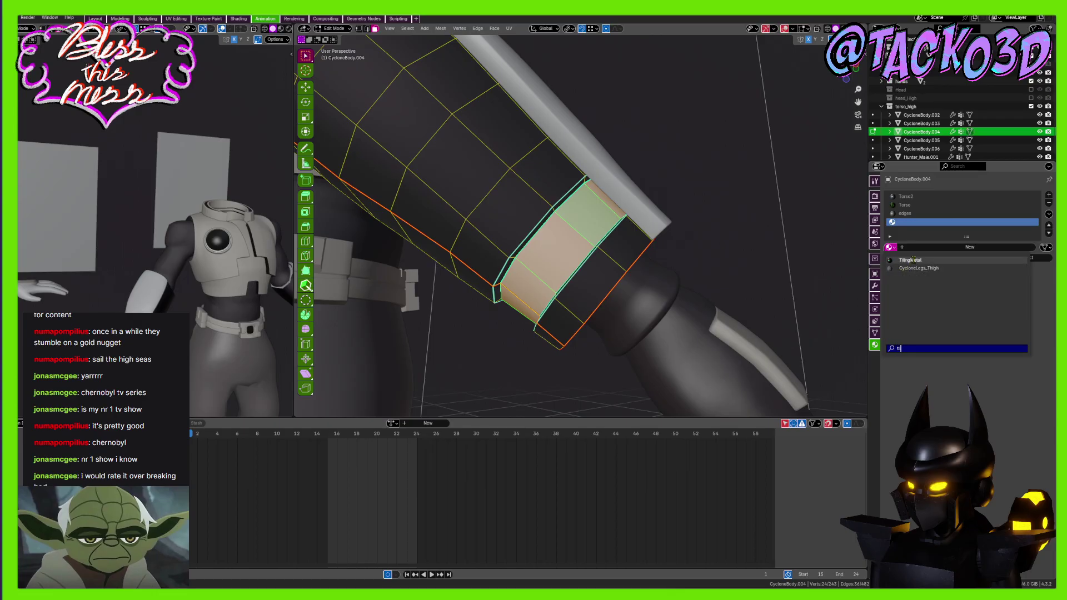
pyautogui.click(911, 261)
pyautogui.press('Tab')
# Check the forearm piece's metal wrist band and save the file
pyautogui.scroll(-5, 716, 249)
pyautogui.moveTo(716, 249); pyautogui.dragTo(583, 208, button='middle')
pyautogui.scroll(4, 606, 293)
pyautogui.hotkey('ctrl', 's')
# Bevel both edge loops bordering the metal wrist band narrowly and save the file
pyautogui.press('Tab')
pyautogui.press('Tab')
pyautogui.press('Tab')
pyautogui.scroll(3, 617, 250)
pyautogui.press('2')
pyautogui.keyDown('alt'); pyautogui.click(581, 199); pyautogui.keyUp('alt')
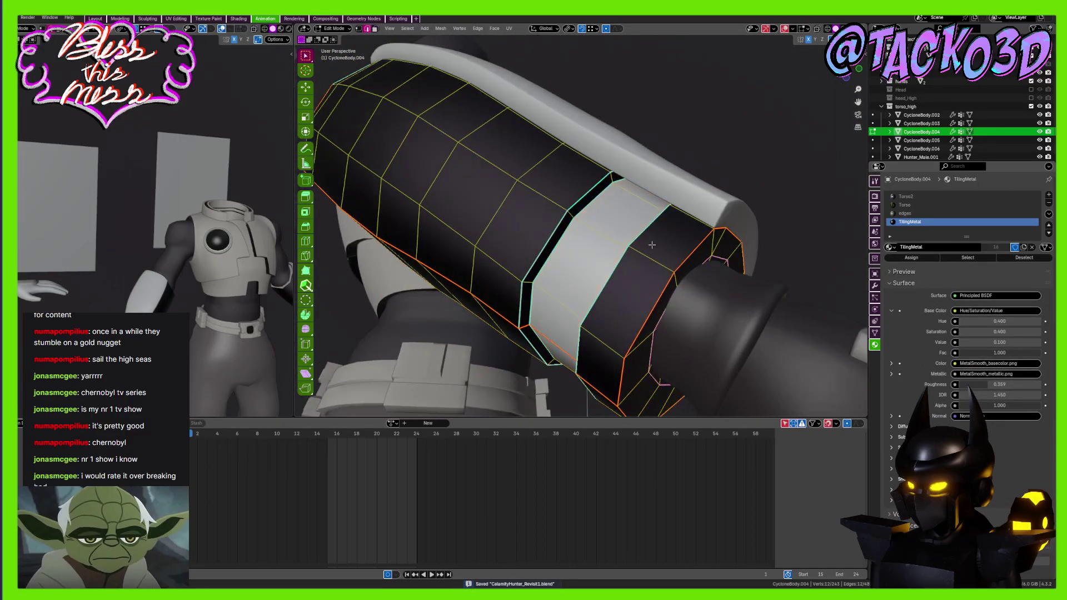
pyautogui.moveTo(652, 240); pyautogui.dragTo(721, 304, button='middle')
pyautogui.keyDown('alt'); pyautogui.keyDown('shift'); pyautogui.click(670, 275); pyautogui.keyUp('shift'); pyautogui.keyUp('alt')
pyautogui.hotkey('ctrl', 'b')
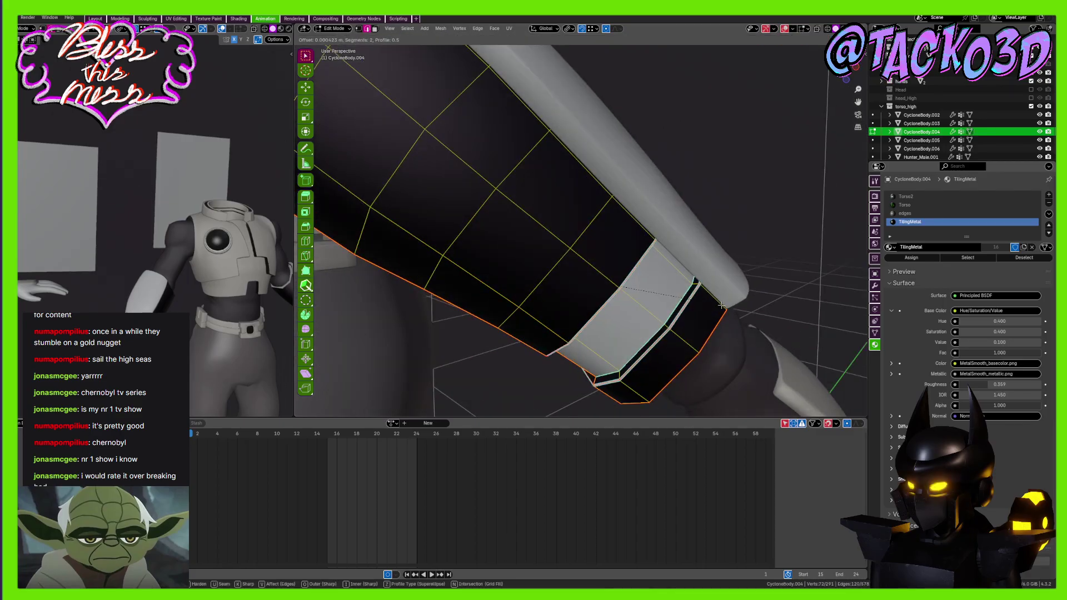
pyautogui.click(721, 305)
pyautogui.press('Tab')
pyautogui.scroll(-4, 730, 254)
pyautogui.hotkey('ctrl', 's')
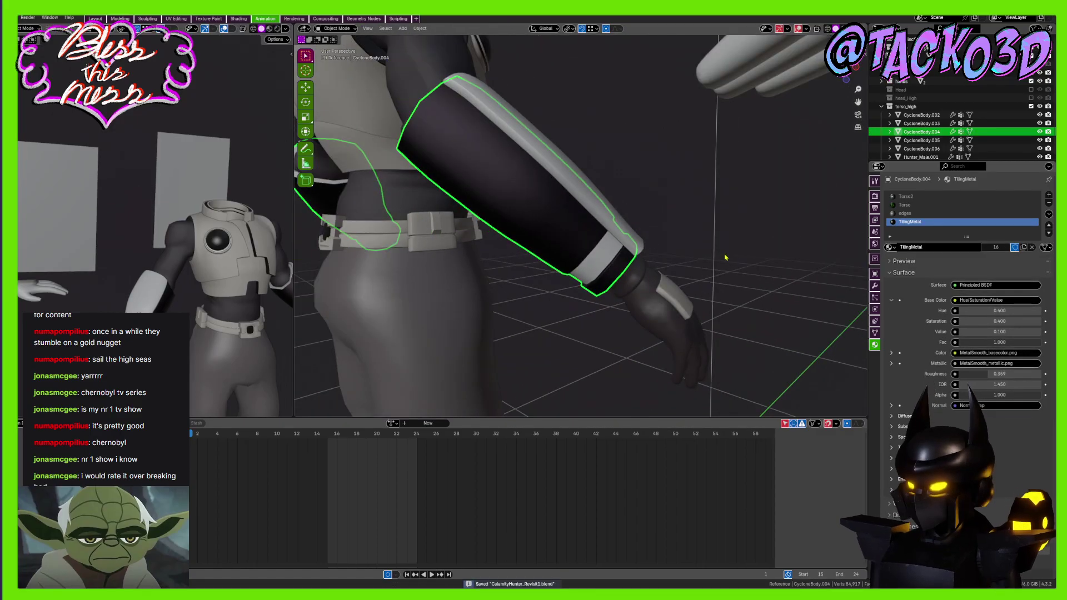
# Examine both forearm pieces together with the torso from several sides and save the file
pyautogui.scroll(-4, 698, 271)
pyautogui.moveTo(698, 272); pyautogui.dragTo(591, 223, button='middle')
pyautogui.scroll(-3, 616, 260)
pyautogui.scroll(3, 586, 284)
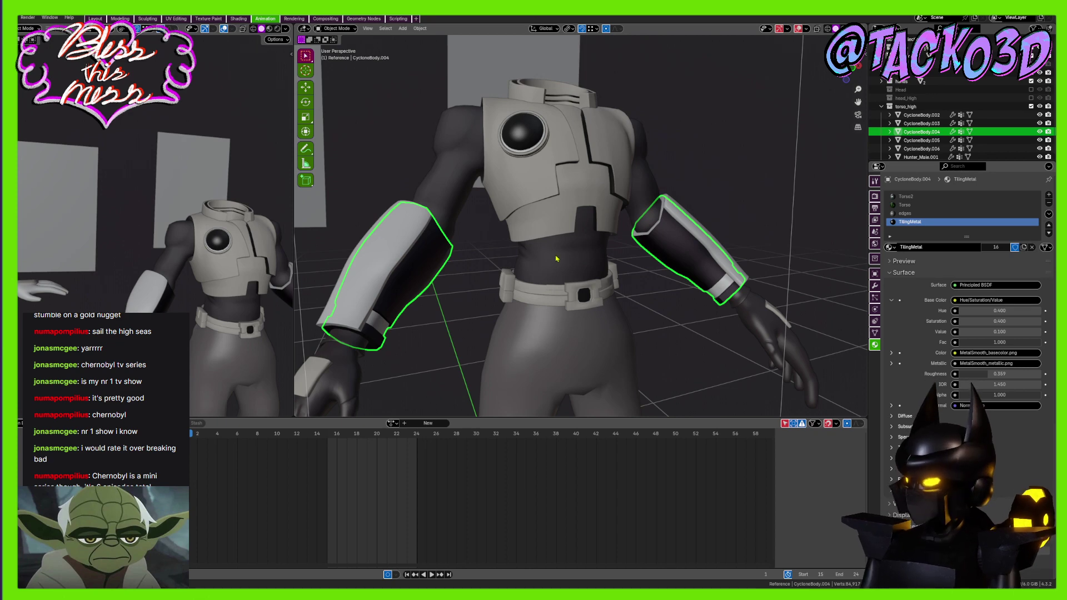
pyautogui.moveTo(556, 258); pyautogui.dragTo(655, 221, button='middle')
pyautogui.scroll(3, 655, 221)
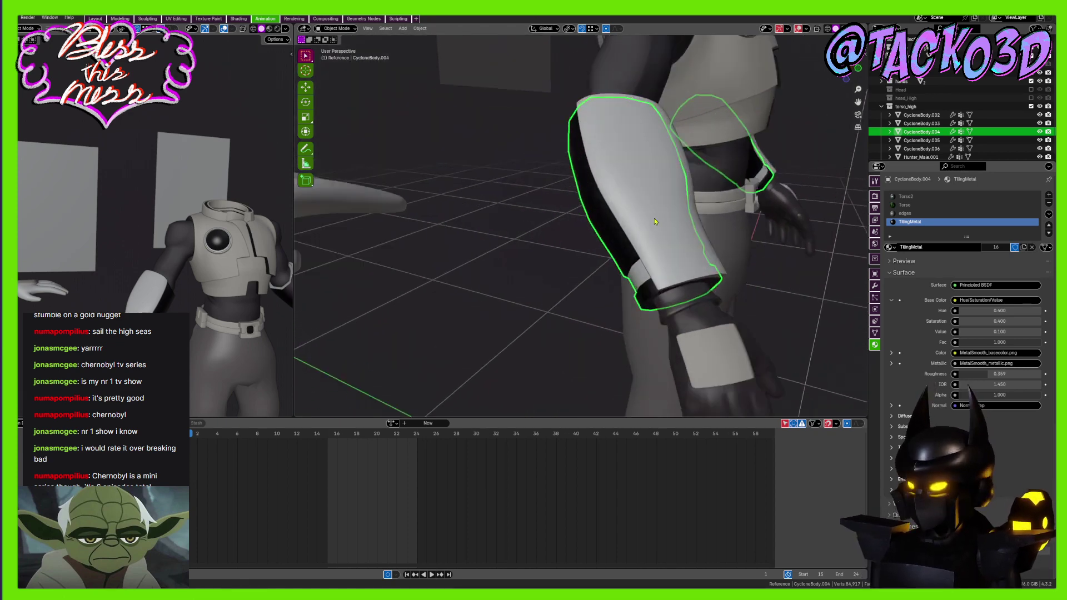
pyautogui.scroll(2, 654, 221)
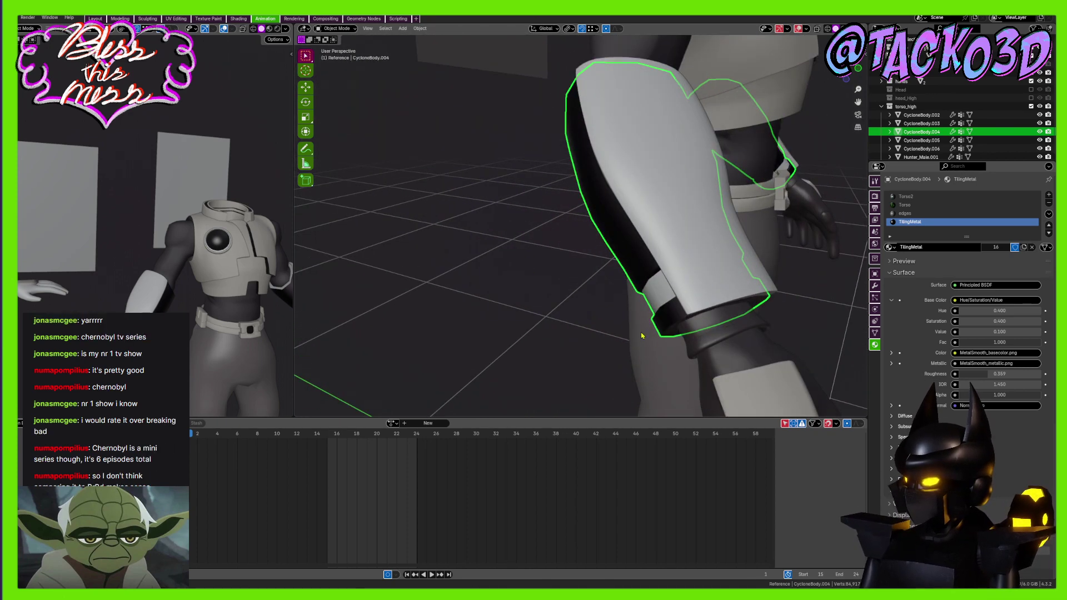
pyautogui.moveTo(641, 335); pyautogui.dragTo(611, 346, button='middle')
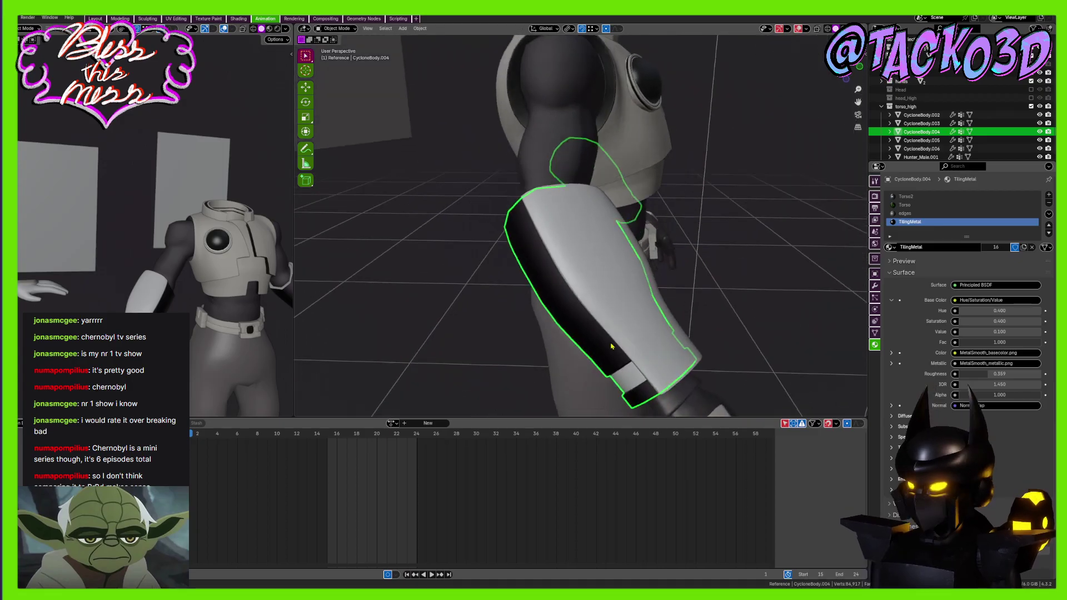
pyautogui.scroll(4, 625, 338)
pyautogui.hotkey('ctrl', 's')
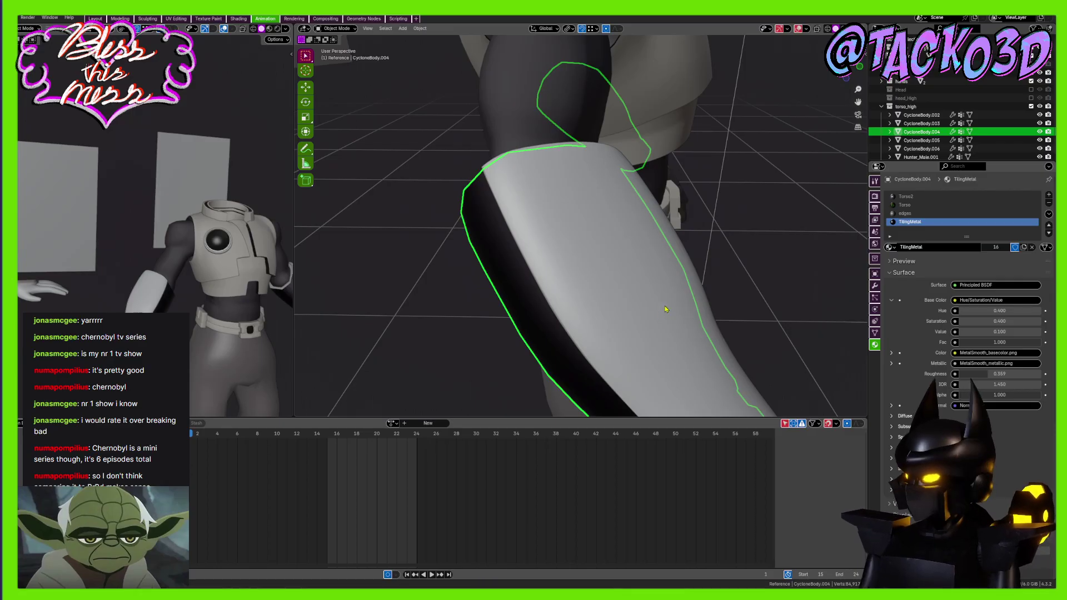
# Inspect the dark forearm piece's elbow rim, outer surface and mesh, and save the file
pyautogui.scroll(-5, 651, 235)
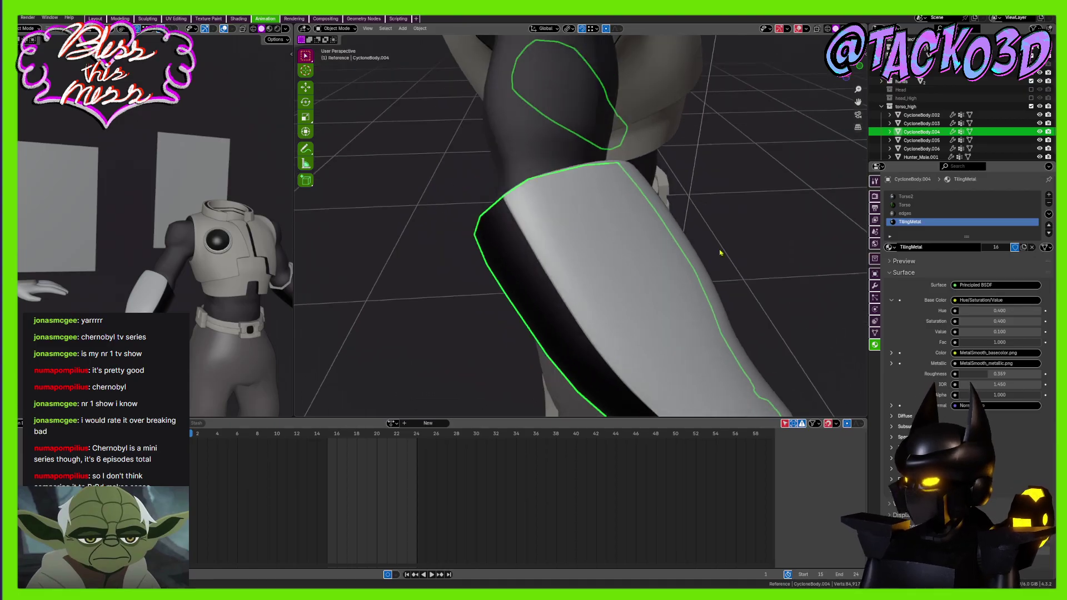
pyautogui.scroll(5, 707, 206)
pyautogui.scroll(2, 634, 247)
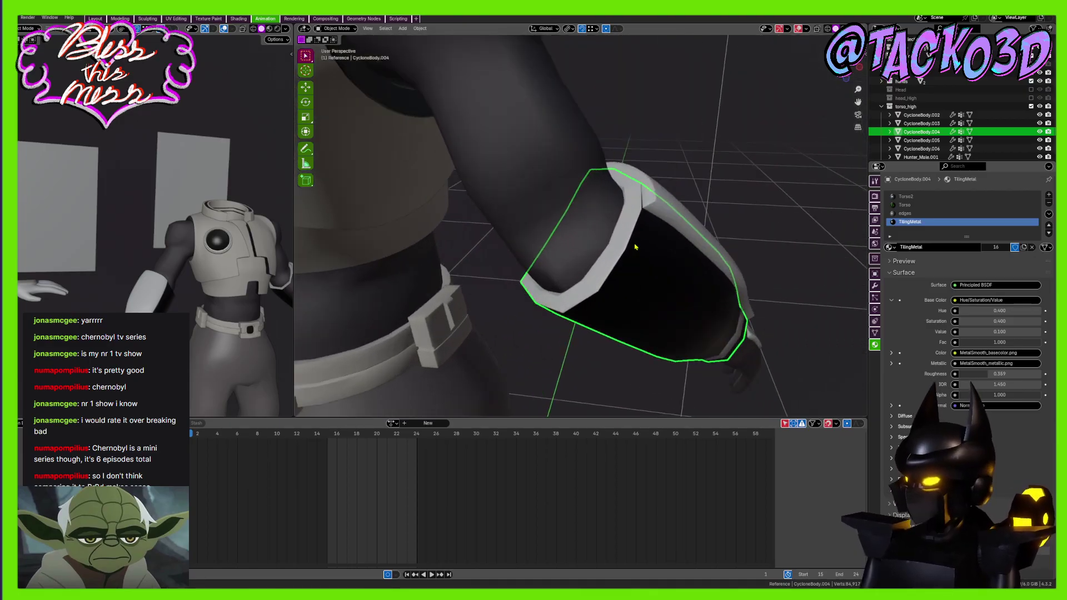
pyautogui.scroll(1, 681, 246)
pyautogui.moveTo(681, 246); pyautogui.dragTo(624, 174, button='middle')
pyautogui.press('Tab')
pyautogui.scroll(-4, 617, 206)
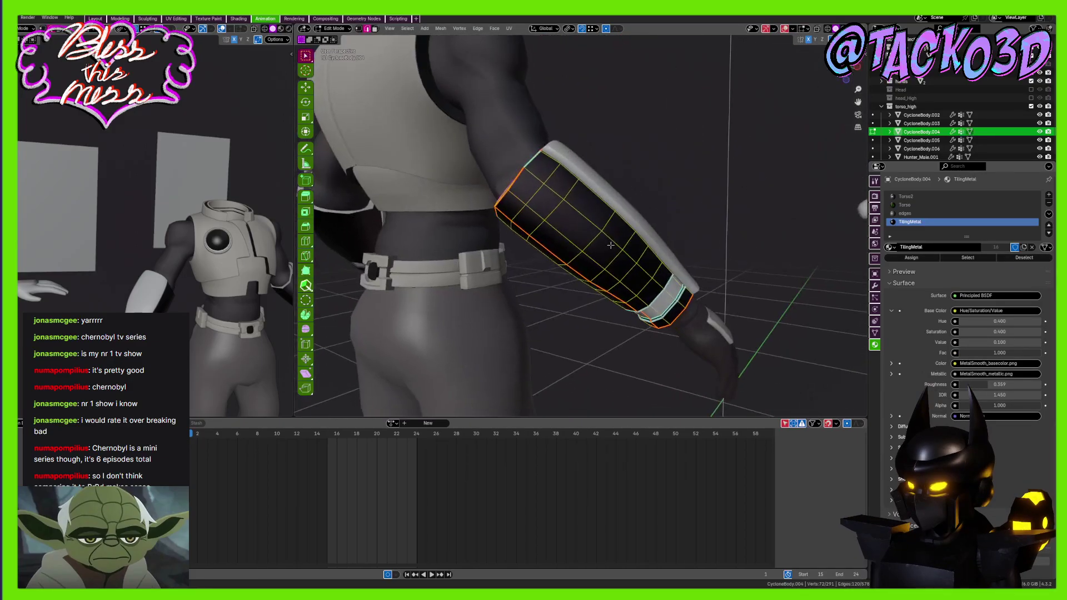
pyautogui.moveTo(611, 240)
pyautogui.mouseDown(button='middle')
pyautogui.moveTo(598, 251)
pyautogui.moveTo(627, 261)
pyautogui.moveTo(621, 239)
pyautogui.moveTo(606, 241)
pyautogui.mouseUp(button='middle')
pyautogui.press('Tab')
pyautogui.hotkey('ctrl', 's')
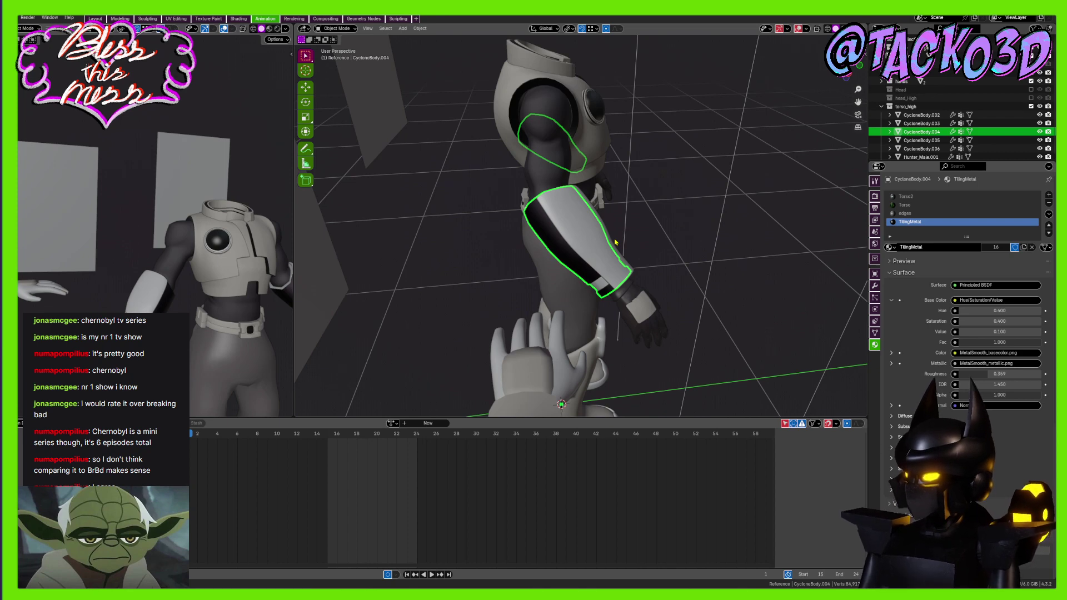
# Look over the whole upper body and examine the chest armour's front panel and collar up close
pyautogui.moveTo(615, 243); pyautogui.dragTo(532, 247, button='middle')
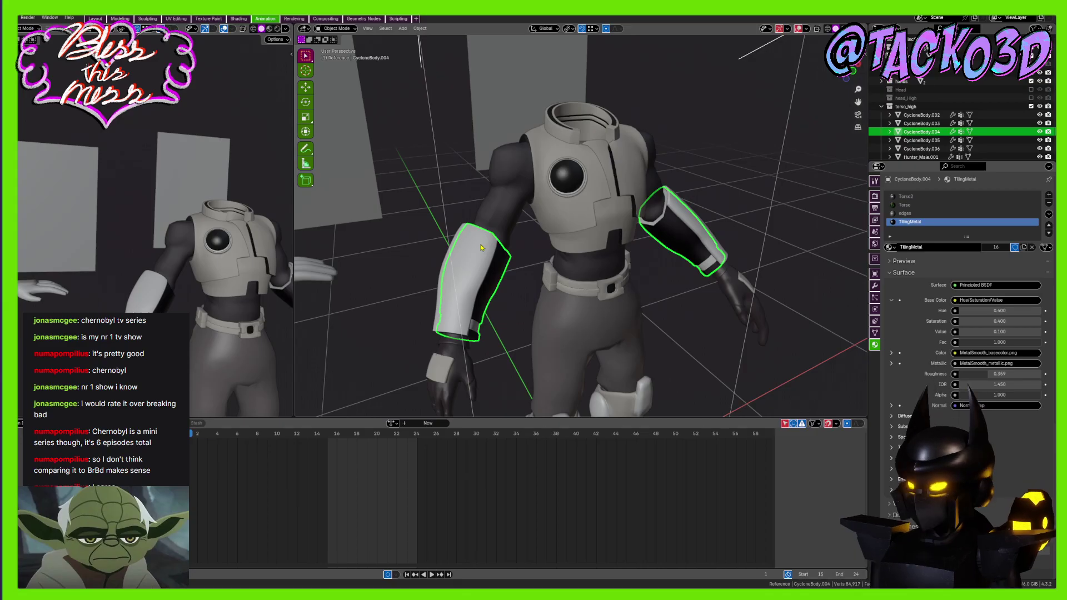
pyautogui.scroll(-2, 599, 234)
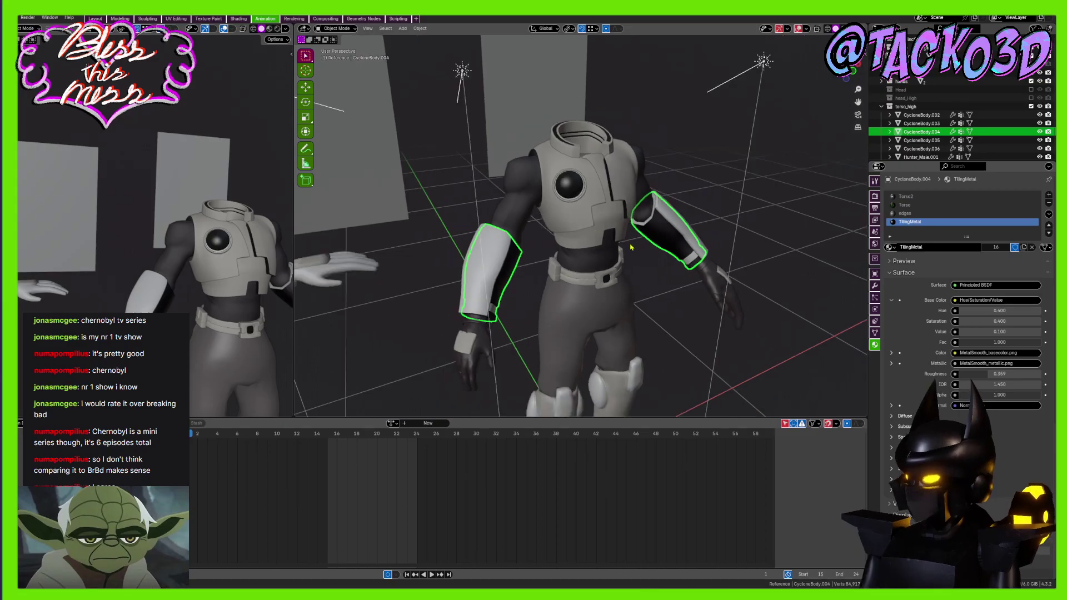
pyautogui.scroll(8, 630, 247)
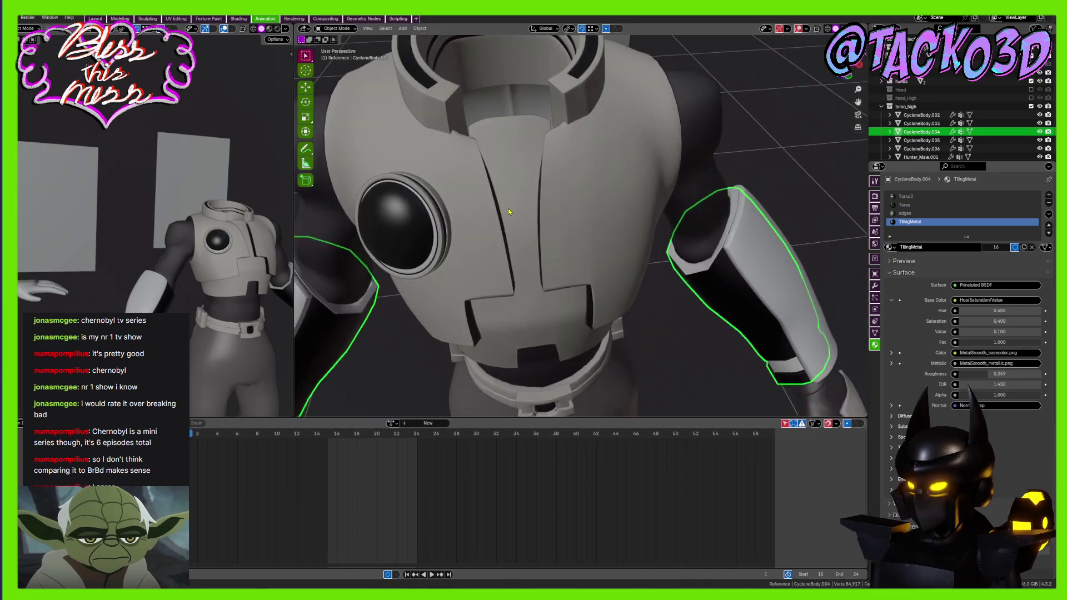
pyautogui.scroll(3, 547, 257)
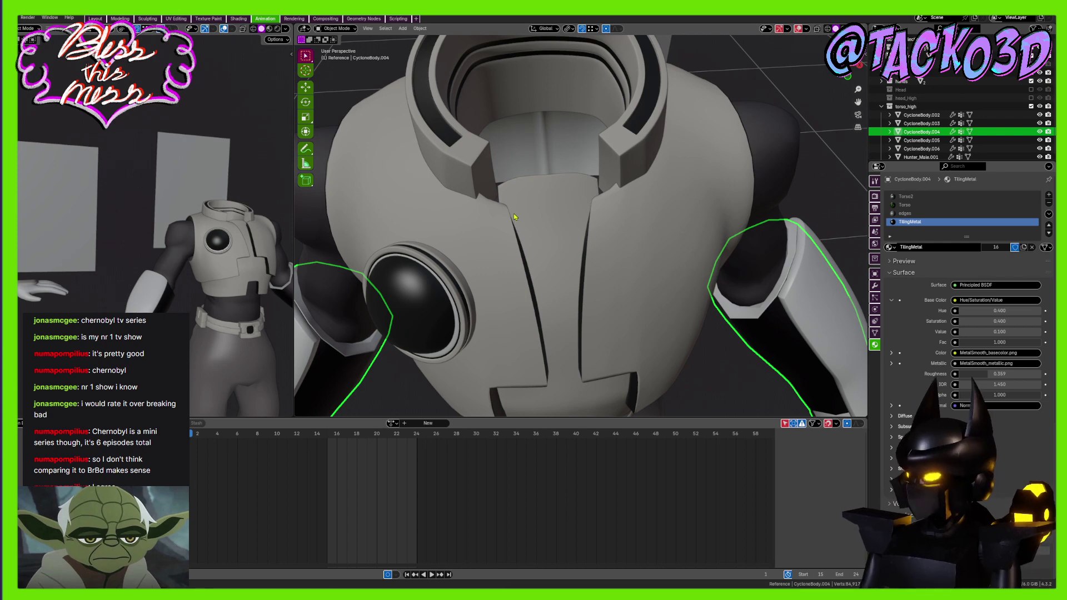
# Examine the chest armour's collar, neck opening and front panel from above and from both sides
pyautogui.scroll(-4, 513, 217)
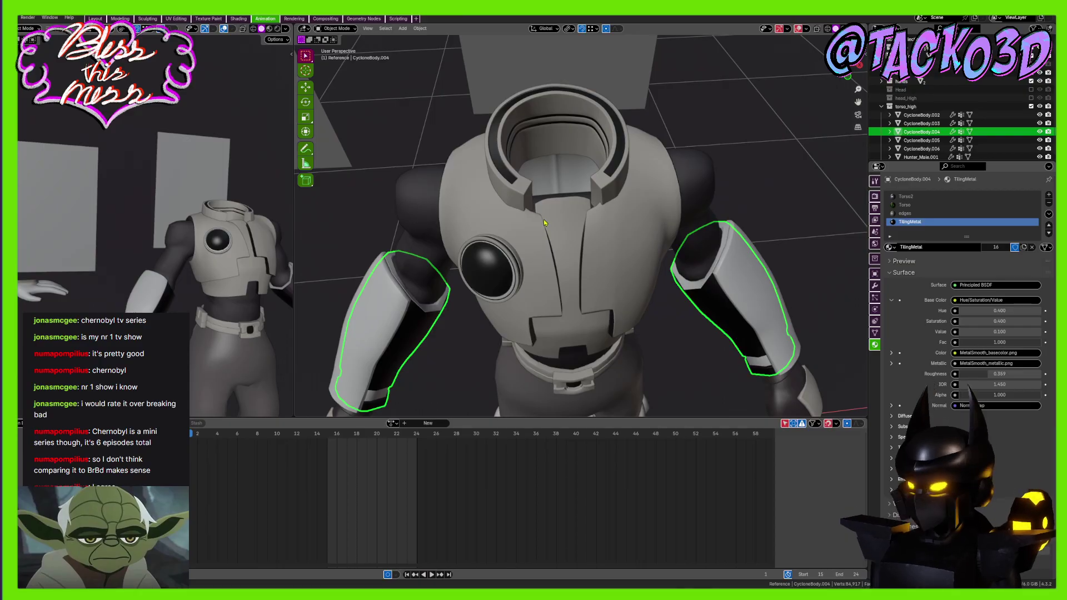
pyautogui.moveTo(578, 103); pyautogui.dragTo(598, 227, button='middle')
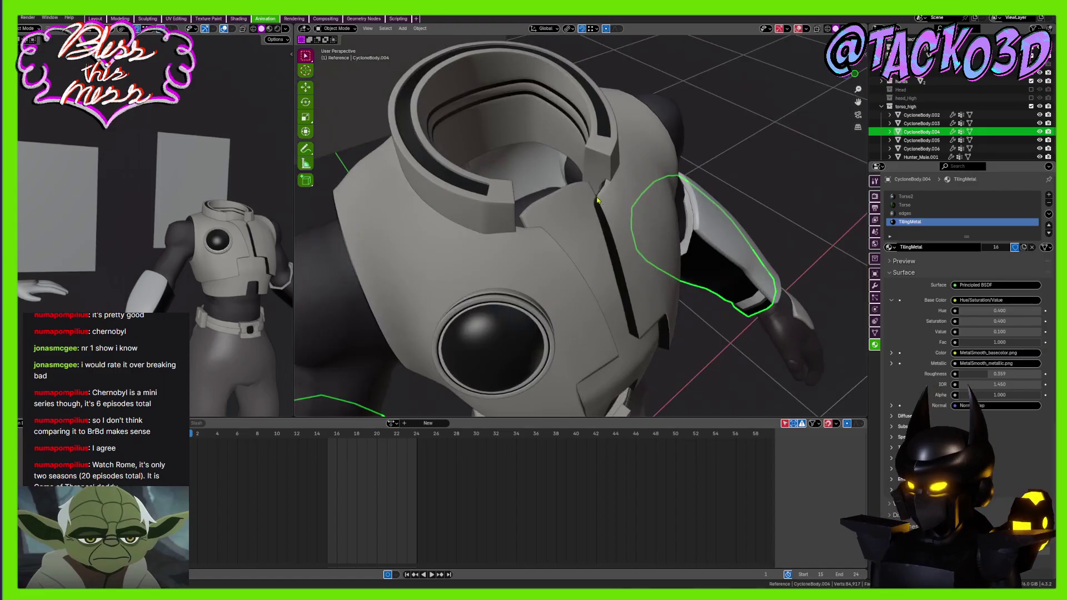
pyautogui.moveTo(598, 200); pyautogui.dragTo(596, 261, button='middle')
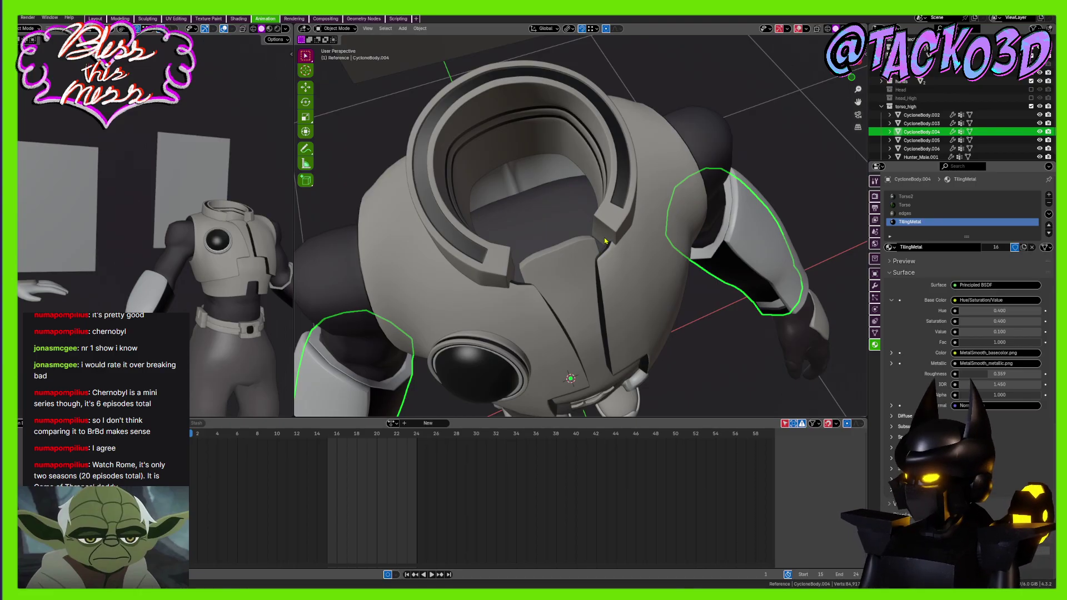
pyautogui.moveTo(628, 173); pyautogui.dragTo(610, 203, button='middle')
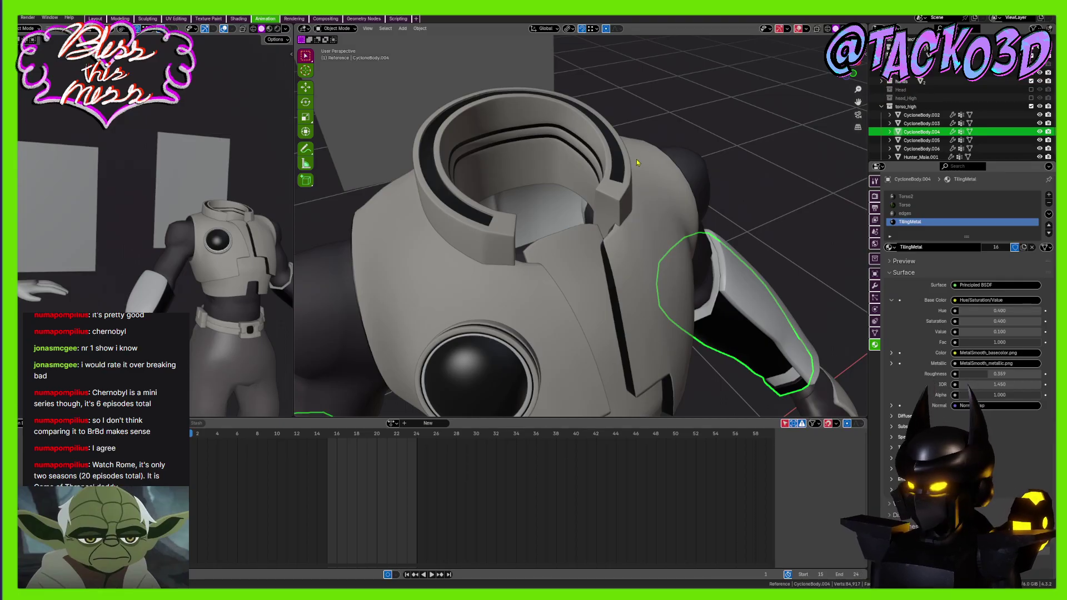
pyautogui.scroll(-5, 620, 290)
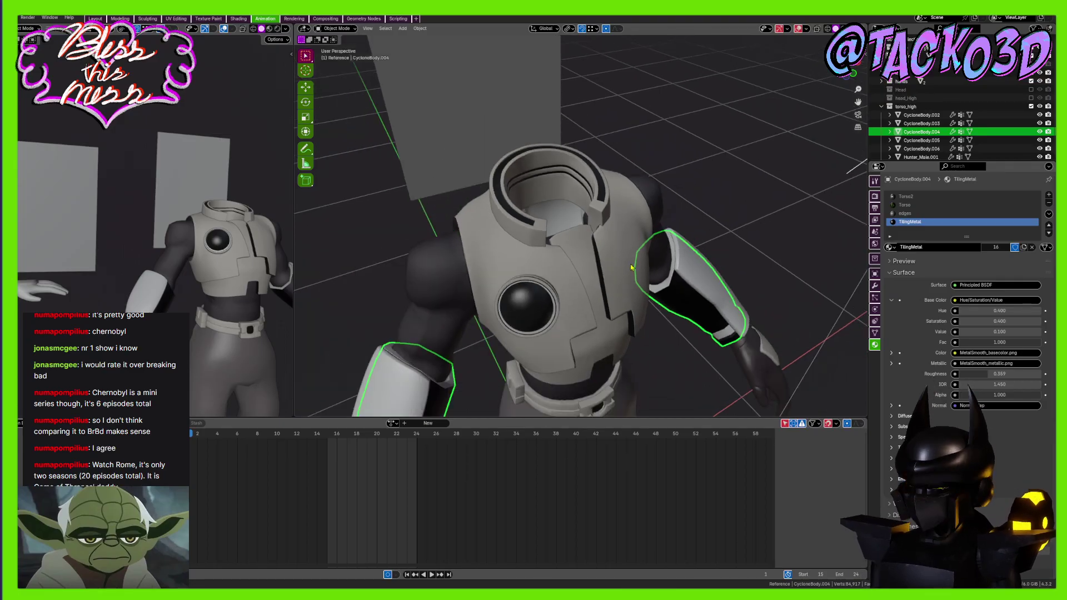
pyautogui.moveTo(620, 290); pyautogui.dragTo(589, 300, button='middle')
pyautogui.scroll(3, 620, 216)
pyautogui.click(612, 241)
pyautogui.keyDown('ctrl'); pyautogui.hscroll(-2, 564, 473); pyautogui.keyUp('ctrl')
pyautogui.moveTo(586, 358); pyautogui.dragTo(533, 343, button='middle')
pyautogui.keyDown('shift'); pyautogui.moveTo(532, 343); pyautogui.dragTo(538, 251, button='middle'); pyautogui.keyUp('shift')
# Lighten the viewport display colour of the forearm pieces' Torso material and save the file
pyautogui.click(495, 248)
pyautogui.click(911, 204)
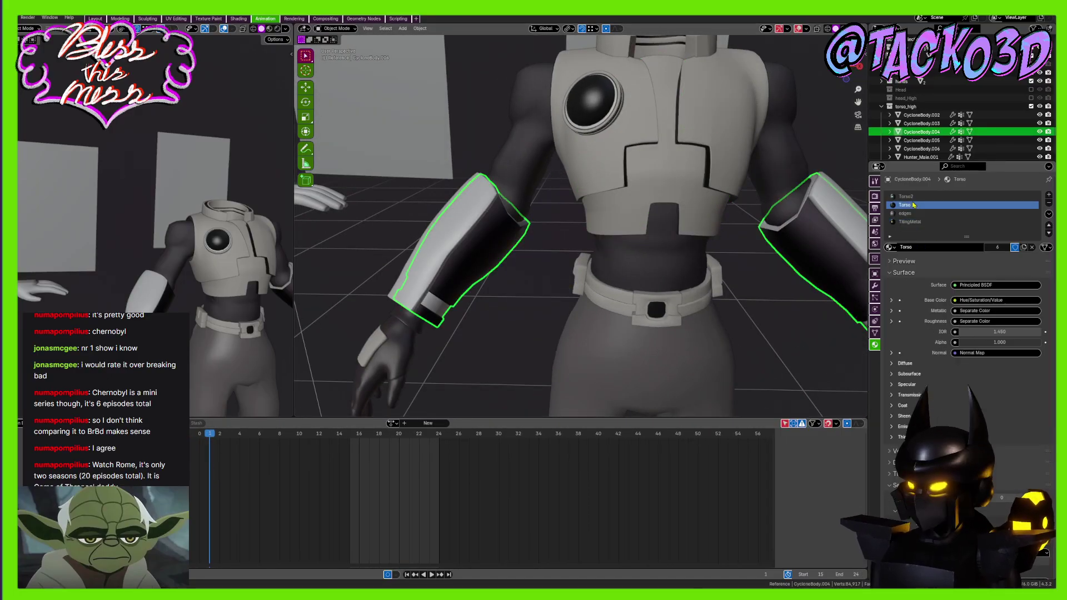
pyautogui.scroll(-4, 597, 249)
pyautogui.scroll(5, 497, 267)
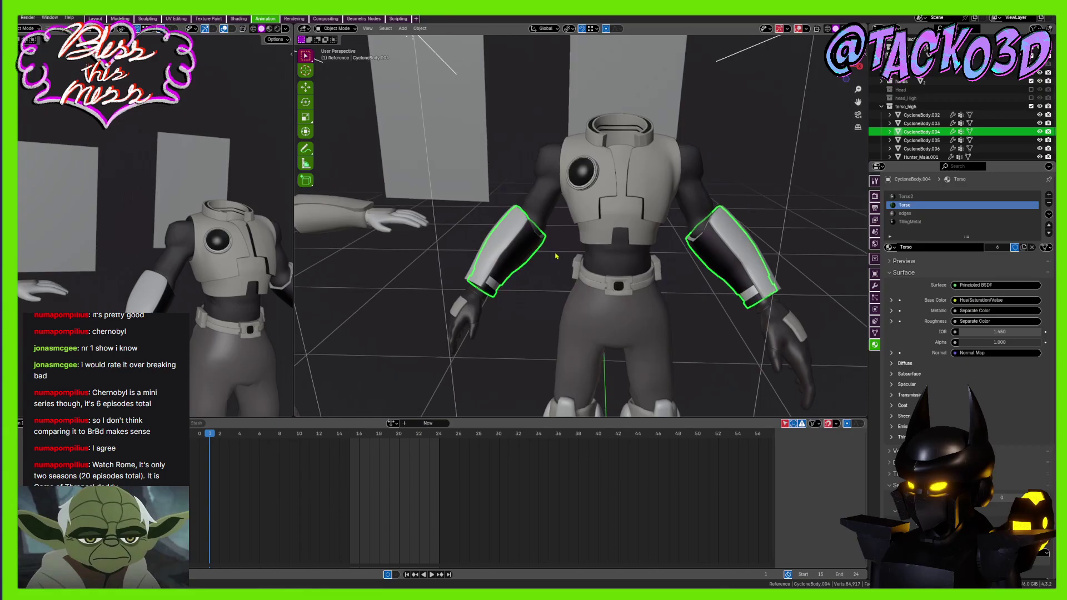
pyautogui.scroll(-8, 911, 372)
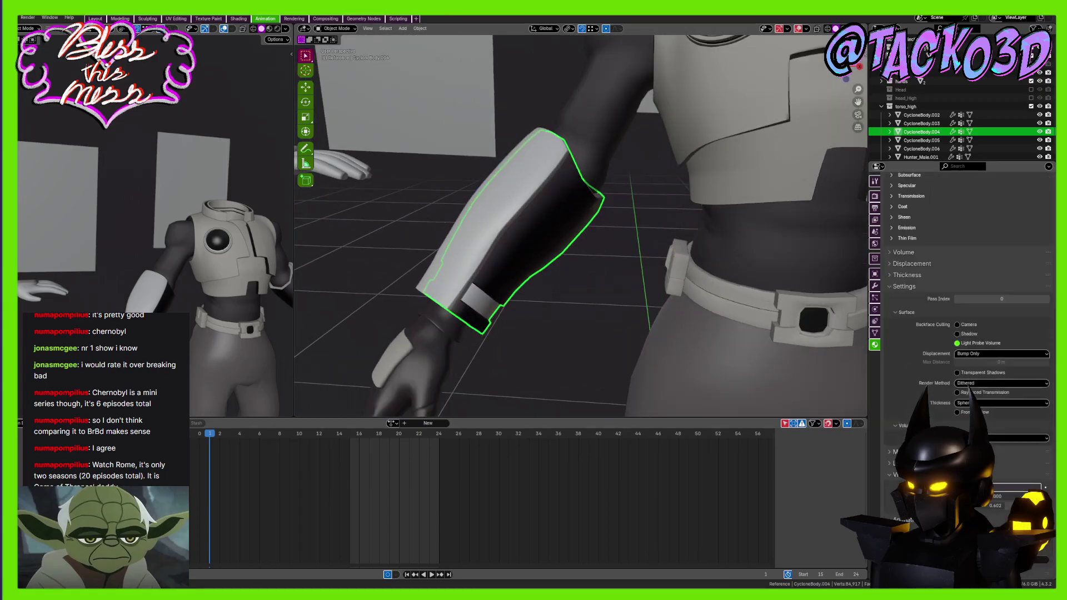
pyautogui.click(998, 491)
pyautogui.moveTo(1033, 411); pyautogui.dragTo(1033, 386)
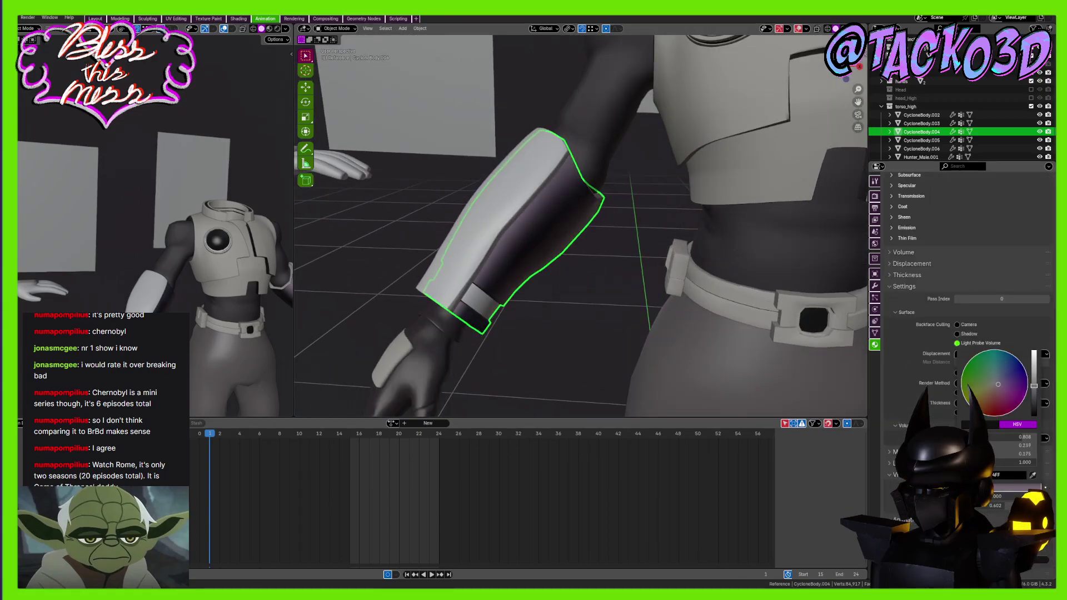
pyautogui.scroll(-5, 634, 217)
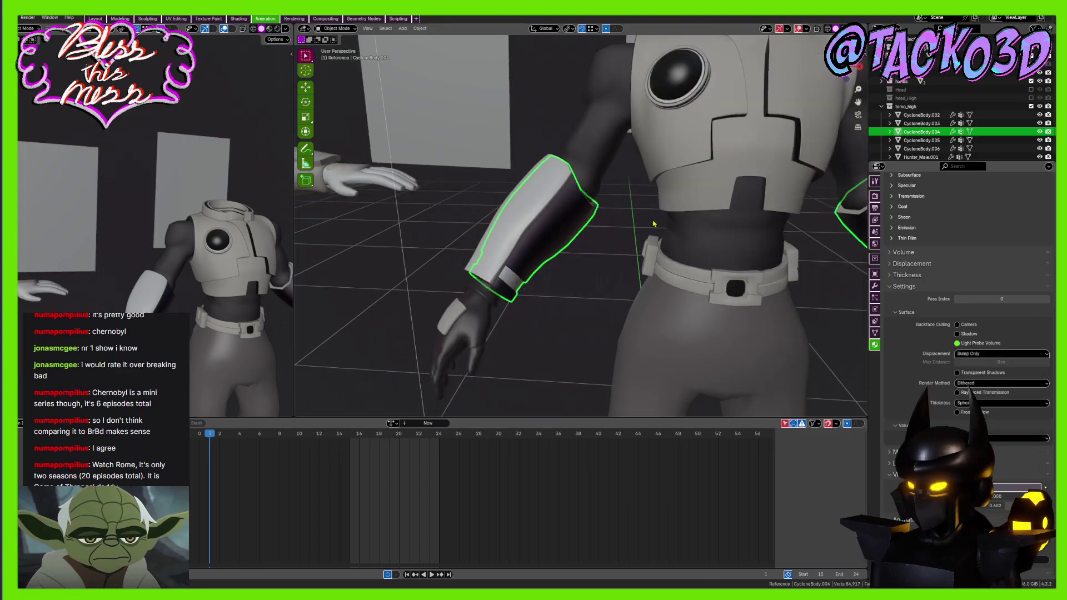
pyautogui.moveTo(633, 217); pyautogui.dragTo(572, 219, button='middle')
pyautogui.hotkey('ctrl', 's')
# Select the glove and open its mesh in Edit Mode with all faces selected
pyautogui.scroll(3, 564, 205)
pyautogui.click(526, 213)
pyautogui.click(503, 265)
pyautogui.moveTo(503, 266); pyautogui.dragTo(589, 234, button='middle')
pyautogui.scroll(4, 588, 238)
pyautogui.press('Tab')
pyautogui.scroll(2, 595, 241)
pyautogui.press('a')
pyautogui.press('Tab')
pyautogui.press('Tab')
pyautogui.scroll(3, 533, 231)
# Move the animation's playhead to frame 0
pyautogui.press('space')
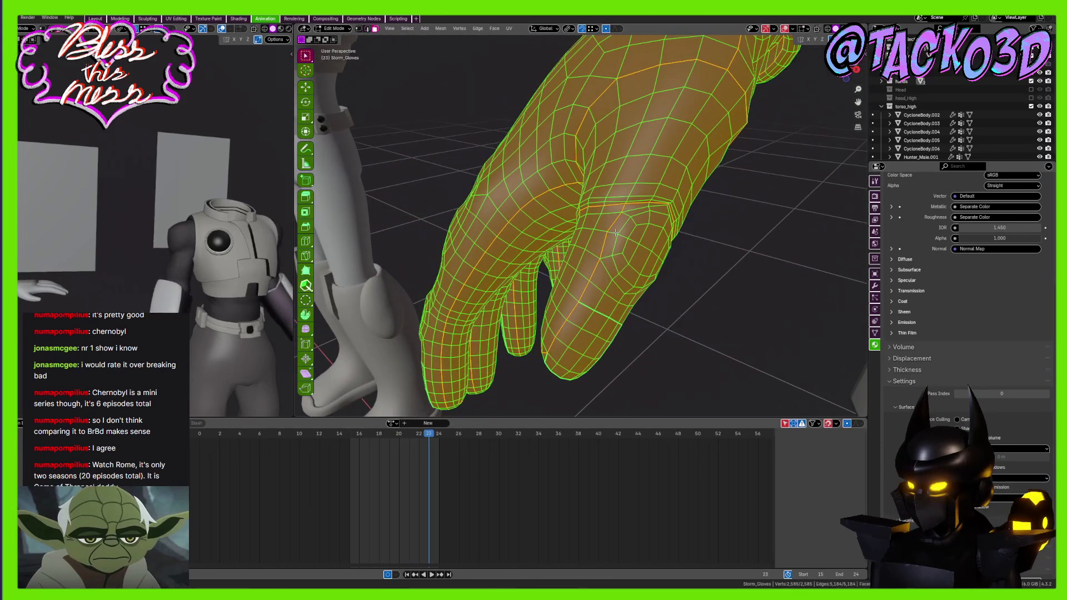
pyautogui.moveTo(305, 438); pyautogui.dragTo(187, 438)
pyautogui.scroll(-4, 290, 451)
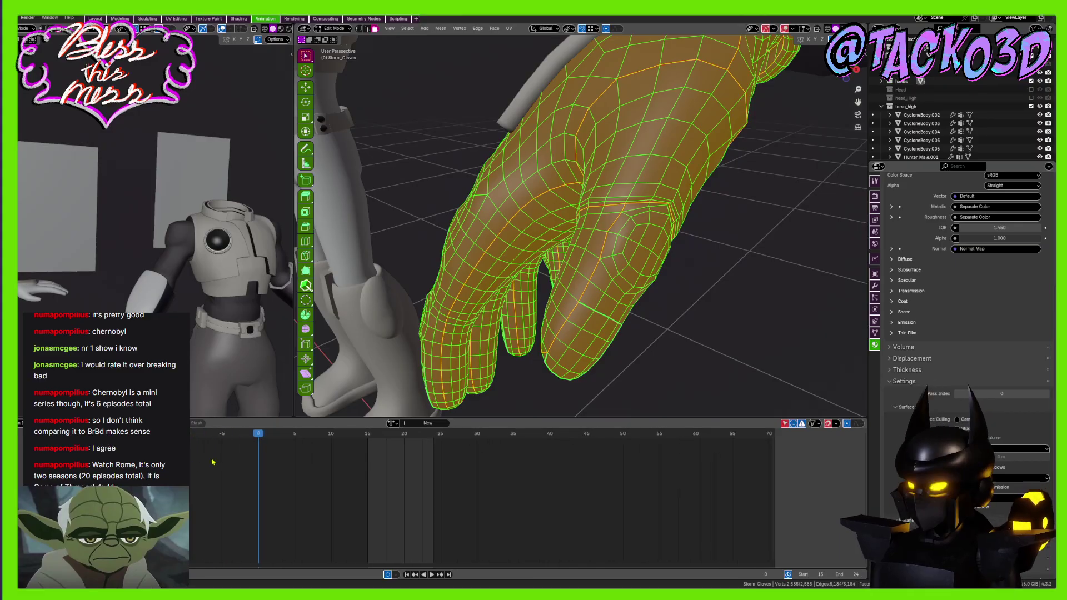
pyautogui.scroll(-5, 584, 239)
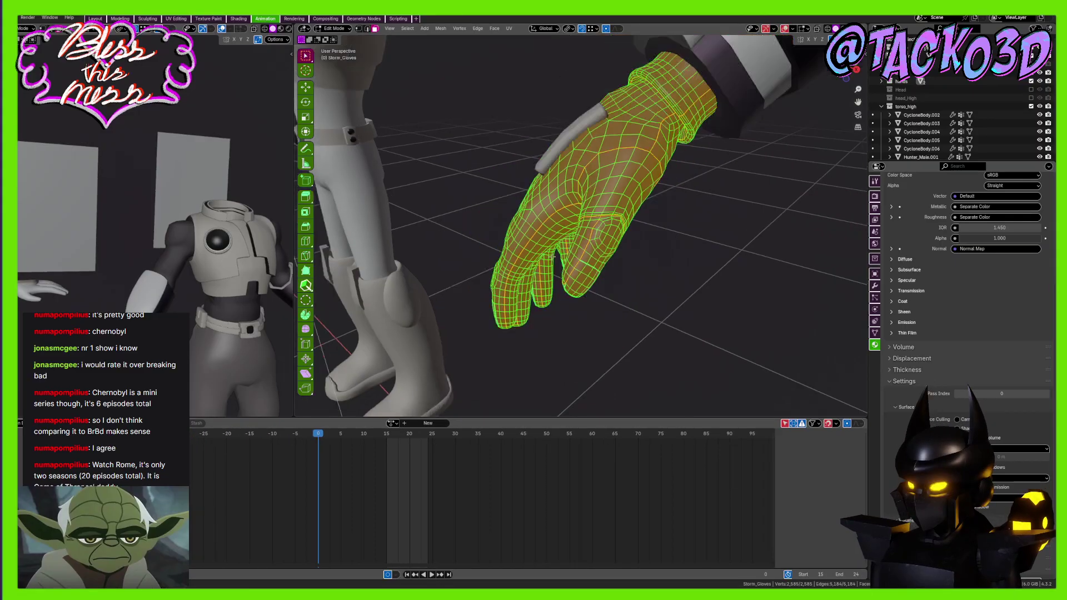
# Select the rounded patch of faces over the glove's thumb knuckle, including its surrounding face ring
pyautogui.moveTo(583, 238)
pyautogui.mouseDown(button='middle')
pyautogui.moveTo(633, 235)
pyautogui.moveTo(603, 232)
pyautogui.mouseUp(button='middle')
pyautogui.scroll(5, 594, 229)
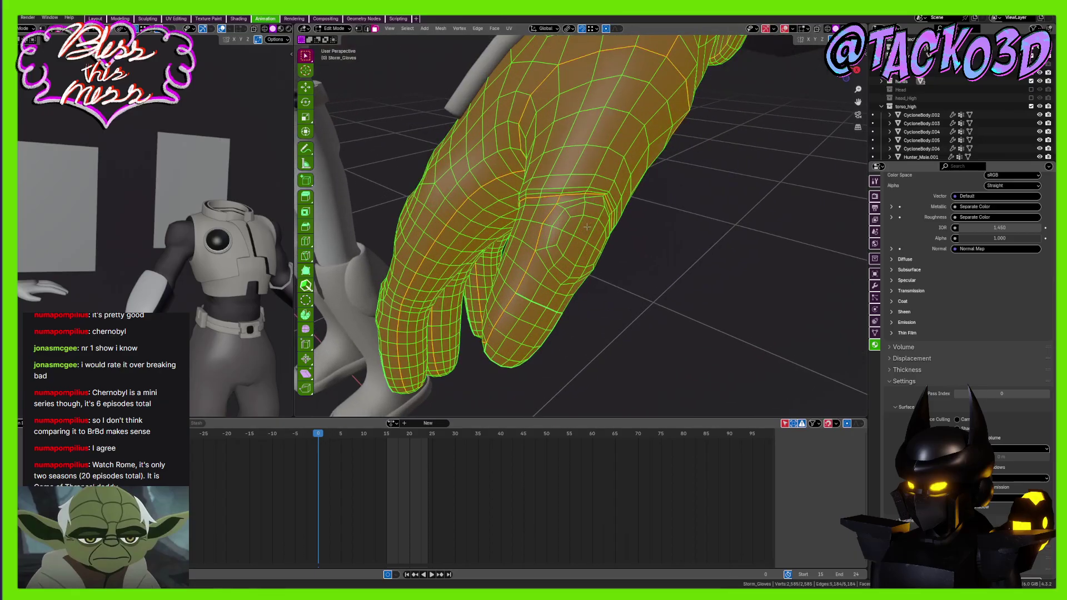
pyautogui.scroll(2, 608, 209)
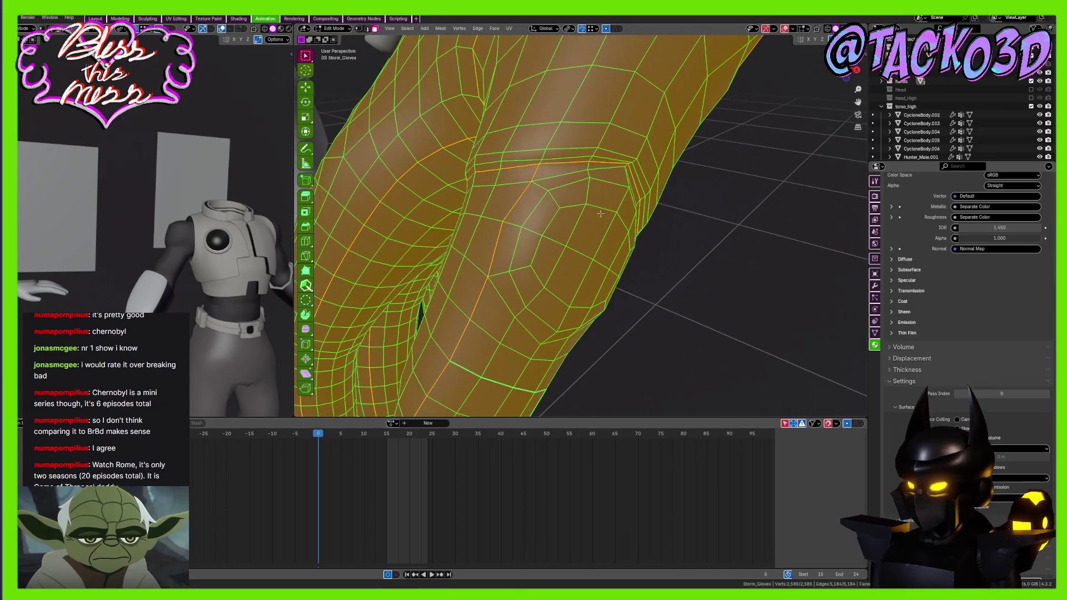
pyautogui.scroll(2, 600, 213)
pyautogui.keyDown('alt'); pyautogui.click(512, 194); pyautogui.keyUp('alt')
pyautogui.moveTo(547, 226); pyautogui.dragTo(483, 215, button='middle')
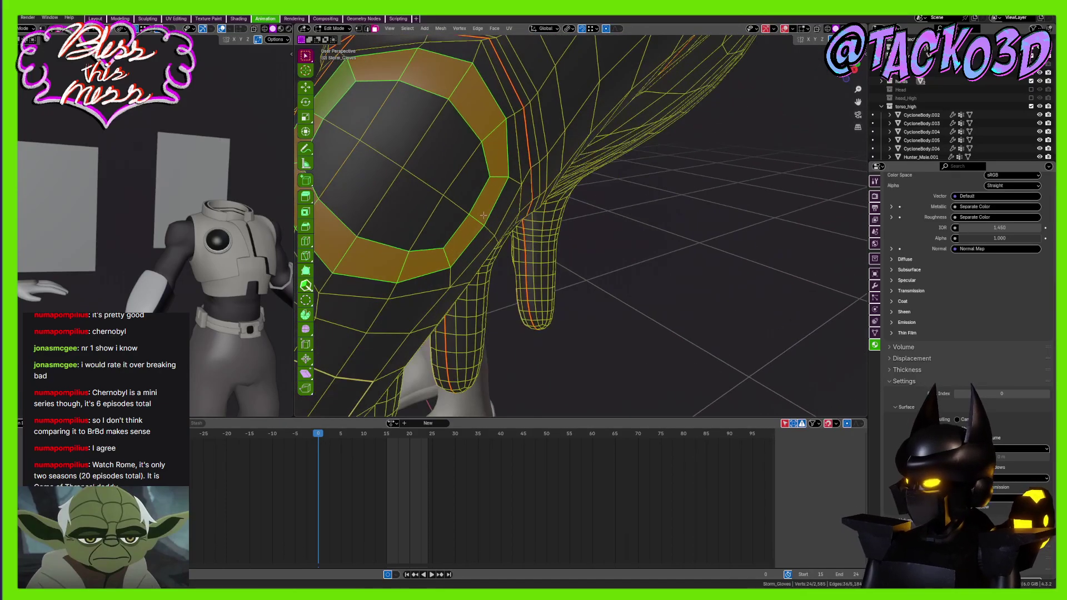
pyautogui.keyDown('shift'); pyautogui.moveTo(445, 224); pyautogui.dragTo(348, 137); pyautogui.keyUp('shift')
pyautogui.moveTo(349, 138); pyautogui.dragTo(492, 189, button='middle')
pyautogui.keyDown('shift'); pyautogui.moveTo(493, 191); pyautogui.dragTo(457, 150); pyautogui.keyUp('shift')
pyautogui.moveTo(457, 150); pyautogui.dragTo(591, 255, button='middle')
pyautogui.press('ctrl+KP_Add')
# Add the index finger's rounded knuckle patch, ring and inner faces, to the selection
pyautogui.scroll(-6, 555, 239)
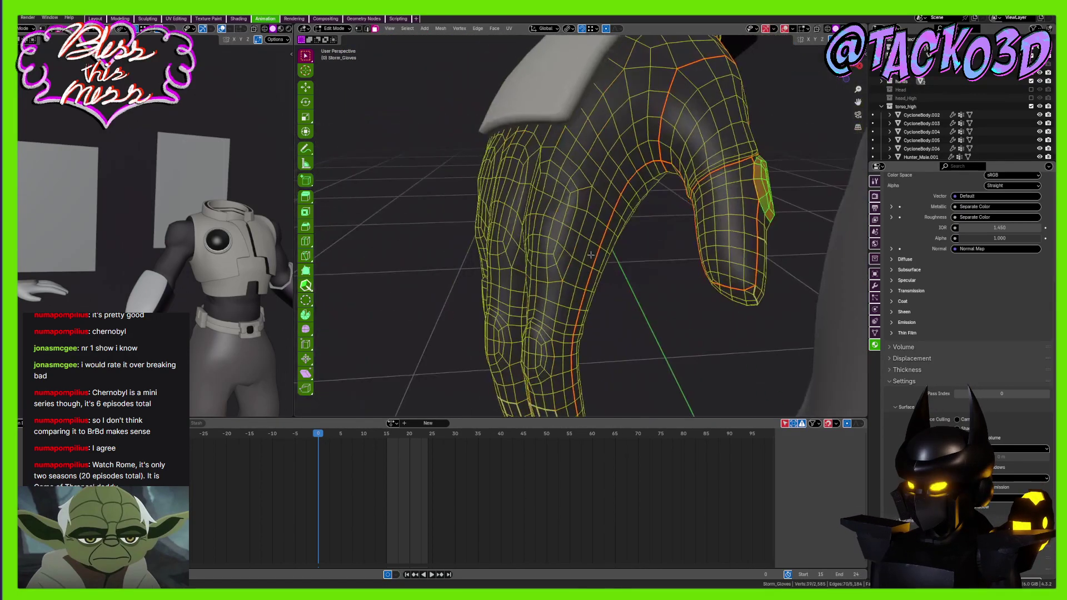
pyautogui.scroll(4, 591, 255)
pyautogui.moveTo(638, 292); pyautogui.dragTo(665, 193, button='middle')
pyautogui.keyDown('alt'); pyautogui.keyDown('shift'); pyautogui.click(640, 172); pyautogui.keyUp('shift'); pyautogui.keyUp('alt')
pyautogui.keyDown('alt'); pyautogui.keyDown('shift'); pyautogui.click(654, 167); pyautogui.keyUp('shift'); pyautogui.keyUp('alt')
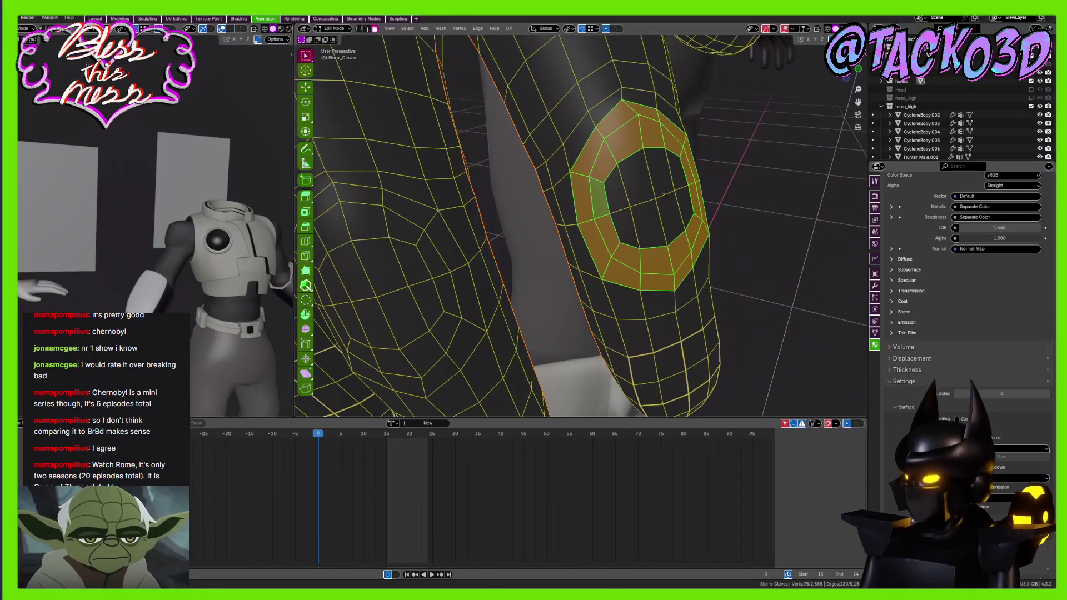
pyautogui.keyDown('shift'); pyautogui.moveTo(683, 158); pyautogui.dragTo(614, 233); pyautogui.keyUp('shift')
# Add all faces of the middle finger's rounded knuckle patch to the selection
pyautogui.keyDown('shift'); pyautogui.moveTo(561, 244); pyautogui.dragTo(675, 196, button='middle'); pyautogui.keyUp('shift')
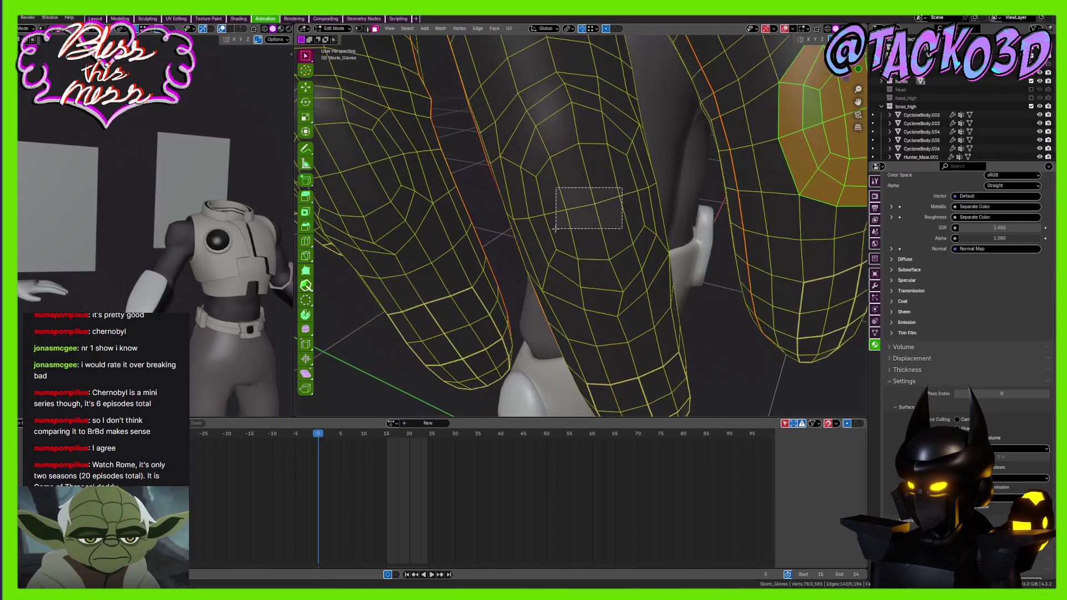
pyautogui.keyDown('shift'); pyautogui.moveTo(555, 228); pyautogui.dragTo(555, 228); pyautogui.keyUp('shift')
pyautogui.keyDown('alt'); pyautogui.keyDown('shift'); pyautogui.click(514, 160); pyautogui.keyUp('shift'); pyautogui.keyUp('alt')
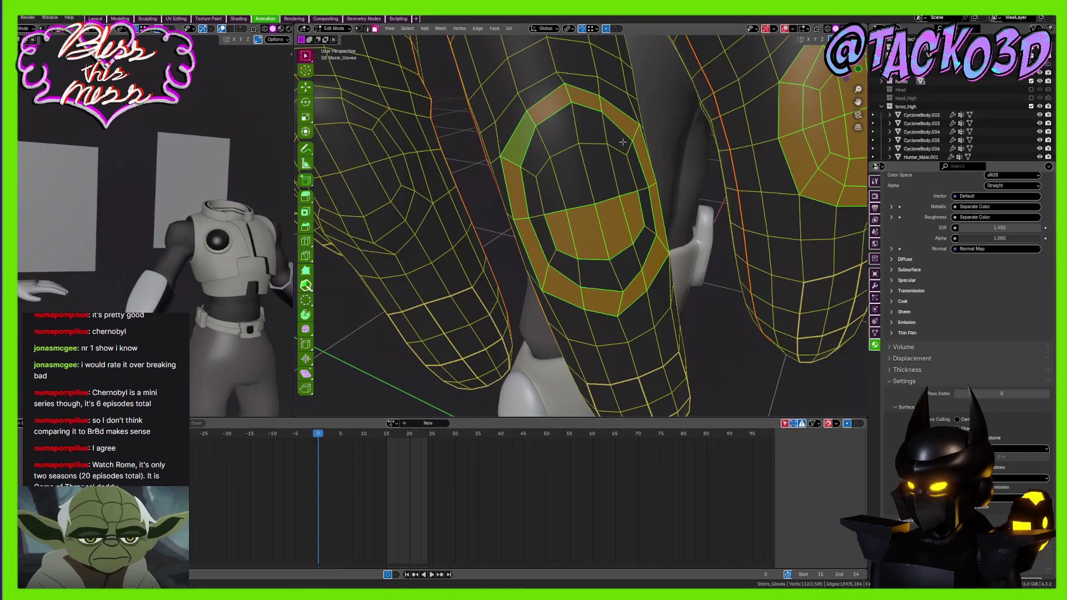
pyautogui.keyDown('shift'); pyautogui.moveTo(555, 185); pyautogui.dragTo(536, 201); pyautogui.keyUp('shift')
pyautogui.keyDown('alt'); pyautogui.keyDown('shift'); pyautogui.click(531, 199); pyautogui.keyUp('shift'); pyautogui.keyUp('alt')
pyautogui.keyDown('alt'); pyautogui.keyDown('shift'); pyautogui.click(531, 198); pyautogui.keyUp('shift'); pyautogui.keyUp('alt')
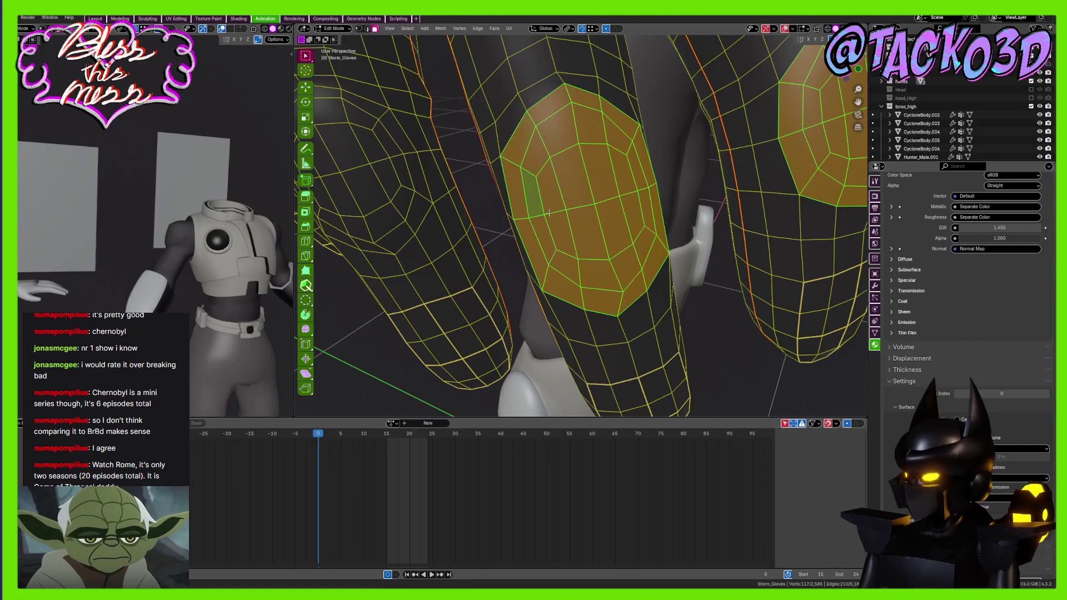
# Add the ring finger's knuckle patch and its surrounding face rings to the selection
pyautogui.moveTo(530, 198); pyautogui.dragTo(519, 178, button='middle')
pyautogui.scroll(2, 598, 175)
pyautogui.keyDown('shift'); pyautogui.moveTo(444, 212); pyautogui.dragTo(444, 212); pyautogui.keyUp('shift')
pyautogui.moveTo(444, 212); pyautogui.dragTo(557, 232, button='middle')
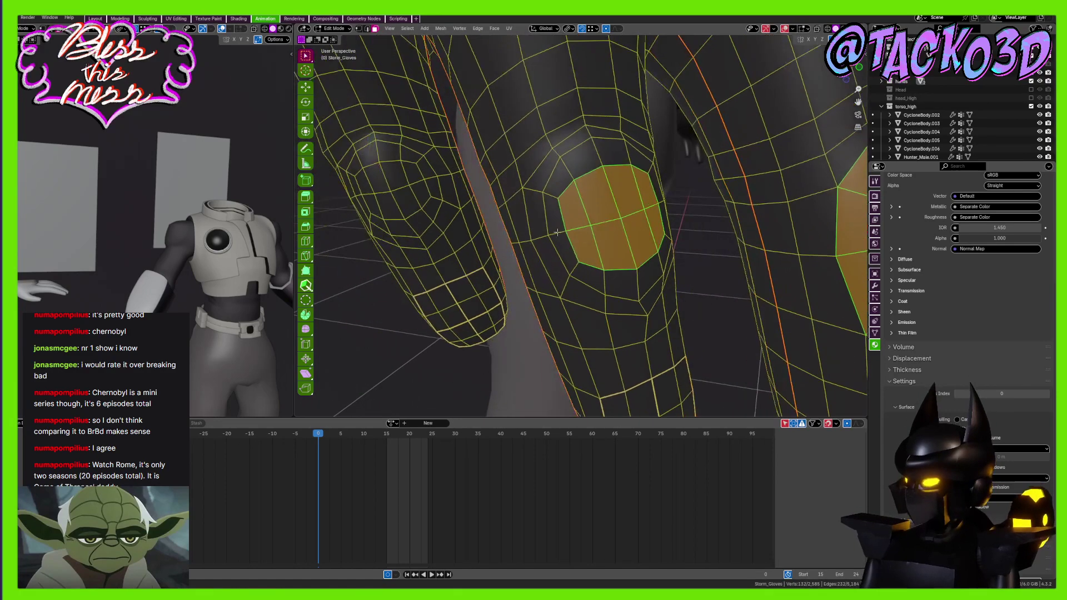
pyautogui.keyDown('alt'); pyautogui.keyDown('shift'); pyautogui.click(552, 196); pyautogui.keyUp('shift'); pyautogui.keyUp('alt')
pyautogui.keyDown('alt'); pyautogui.keyDown('shift'); pyautogui.click(534, 191); pyautogui.keyUp('shift'); pyautogui.keyUp('alt')
# Add the little finger's rounded knuckle patch to the selection as well
pyautogui.scroll(-3, 628, 198)
pyautogui.moveTo(535, 191); pyautogui.dragTo(514, 215, button='middle')
pyautogui.scroll(2, 534, 194)
pyautogui.keyDown('alt'); pyautogui.keyDown('shift'); pyautogui.click(625, 185); pyautogui.keyUp('shift'); pyautogui.keyUp('alt')
pyautogui.scroll(2, 514, 215)
pyautogui.keyDown('shift'); pyautogui.moveTo(462, 241); pyautogui.dragTo(462, 241); pyautogui.keyUp('shift')
pyautogui.scroll(-3, 512, 236)
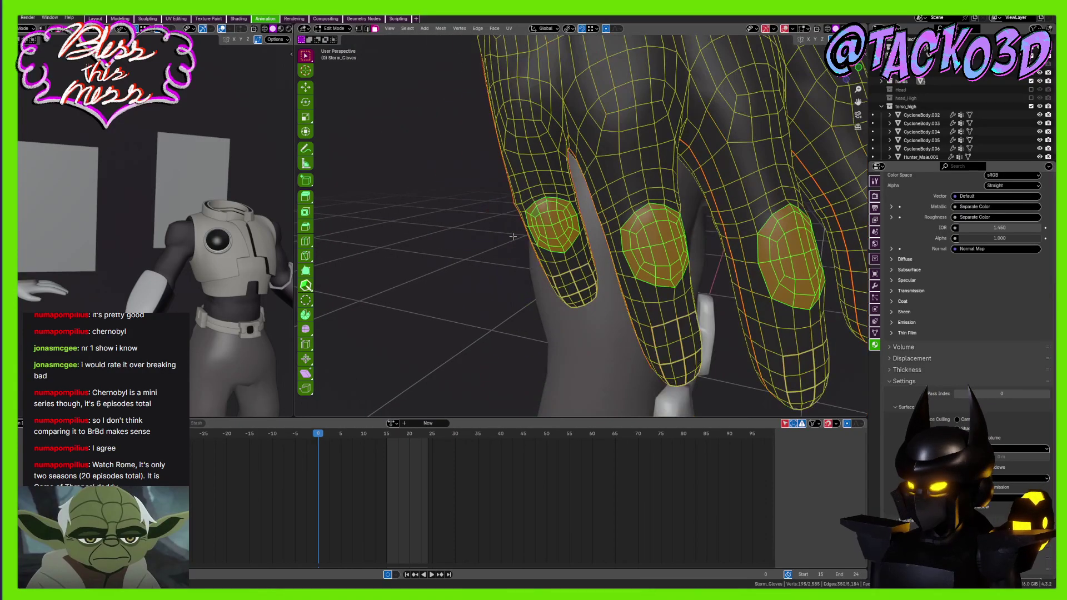
pyautogui.scroll(-4, 512, 236)
# Assign the selected knuckle faces to a new material slot on the glove, use TilingMetal in it and save the file
pyautogui.moveTo(512, 237); pyautogui.dragTo(795, 221, button='middle')
pyautogui.click(875, 285)
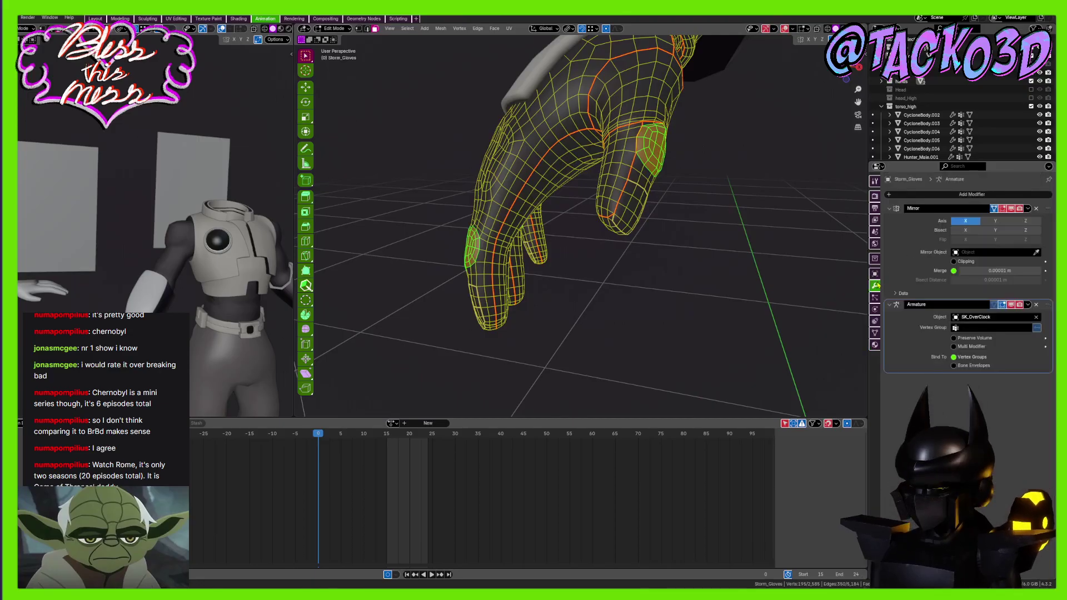
pyautogui.click(874, 344)
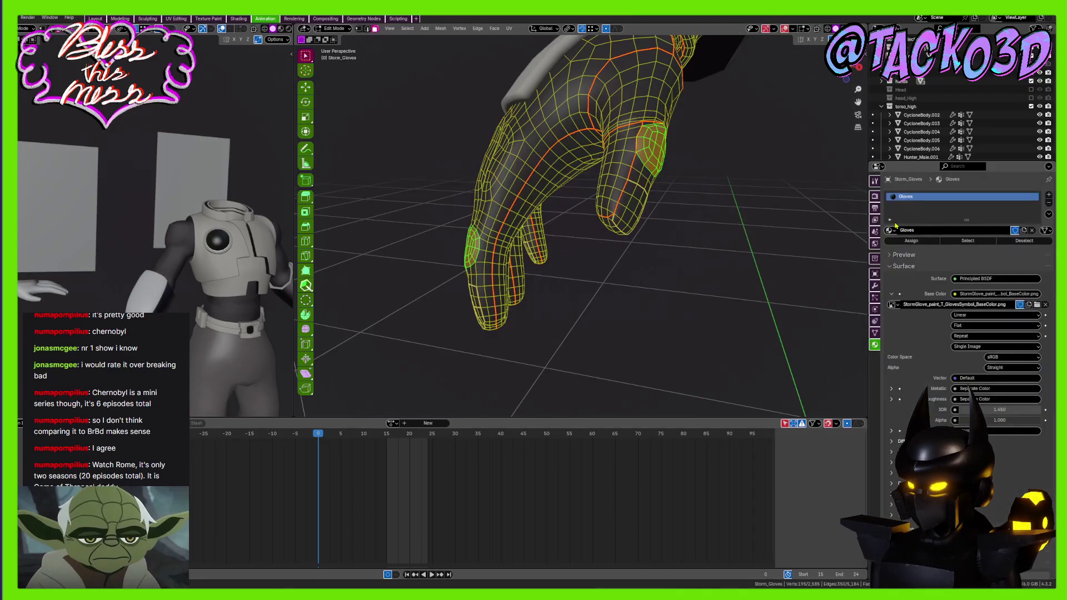
pyautogui.click(1047, 194)
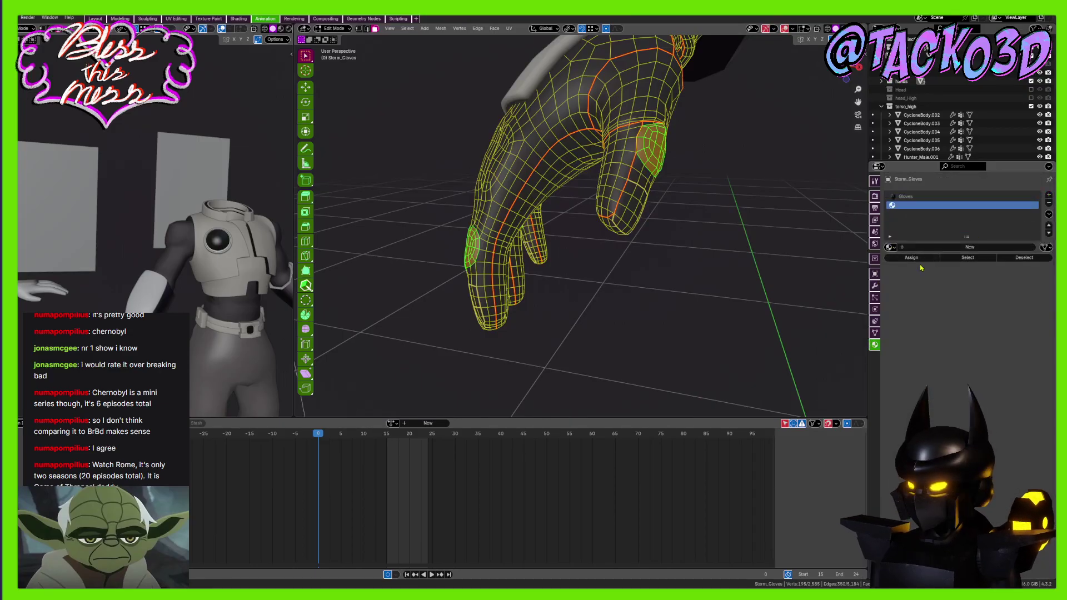
pyautogui.click(891, 247)
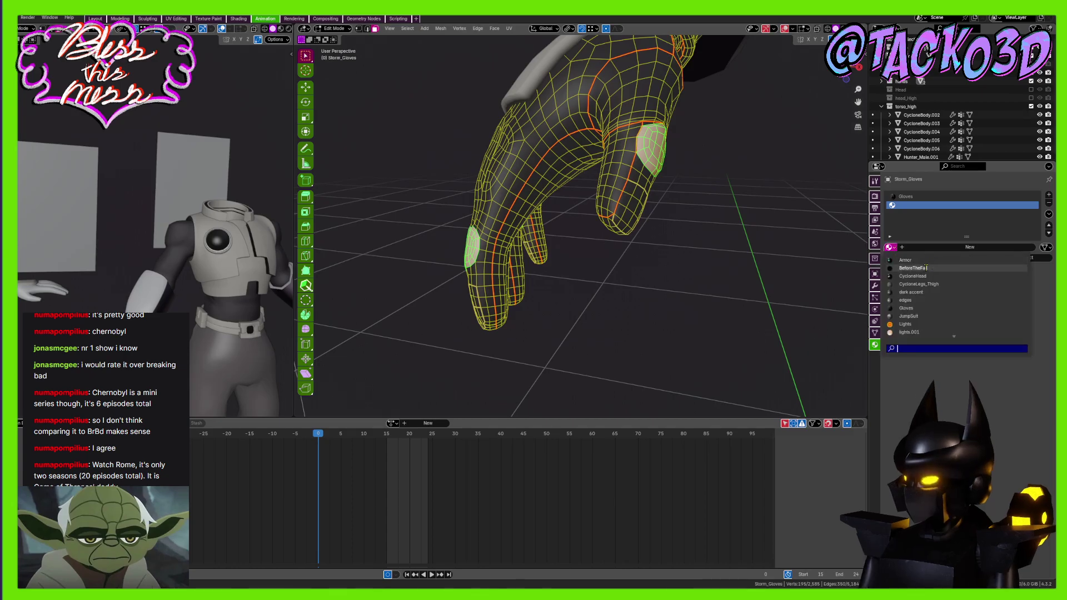
pyautogui.write('t')
pyautogui.click(928, 258)
pyautogui.press('Tab')
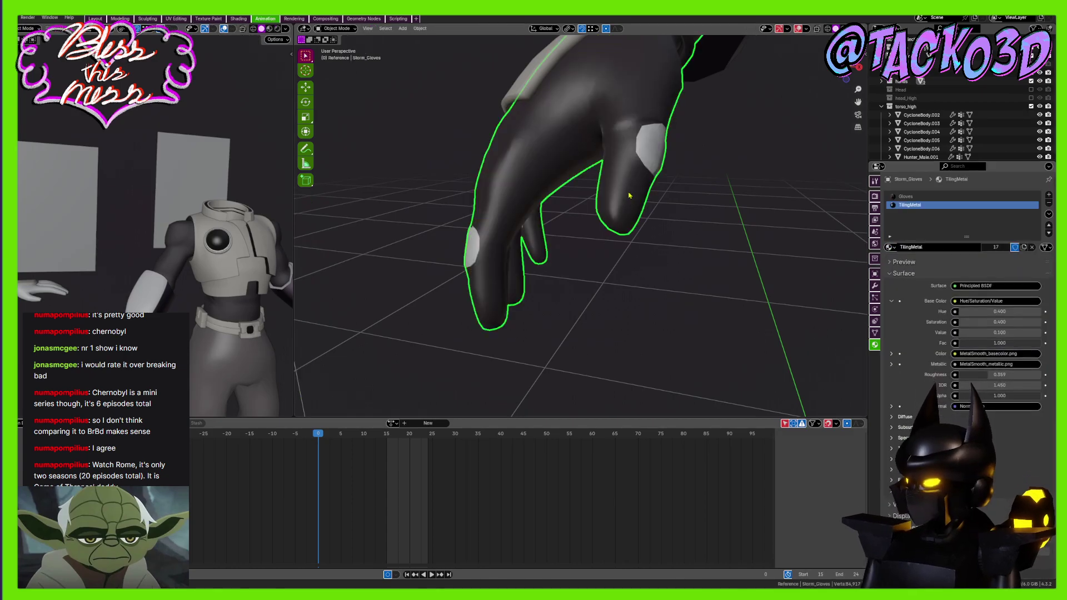
pyautogui.moveTo(631, 195); pyautogui.dragTo(736, 212, button='middle')
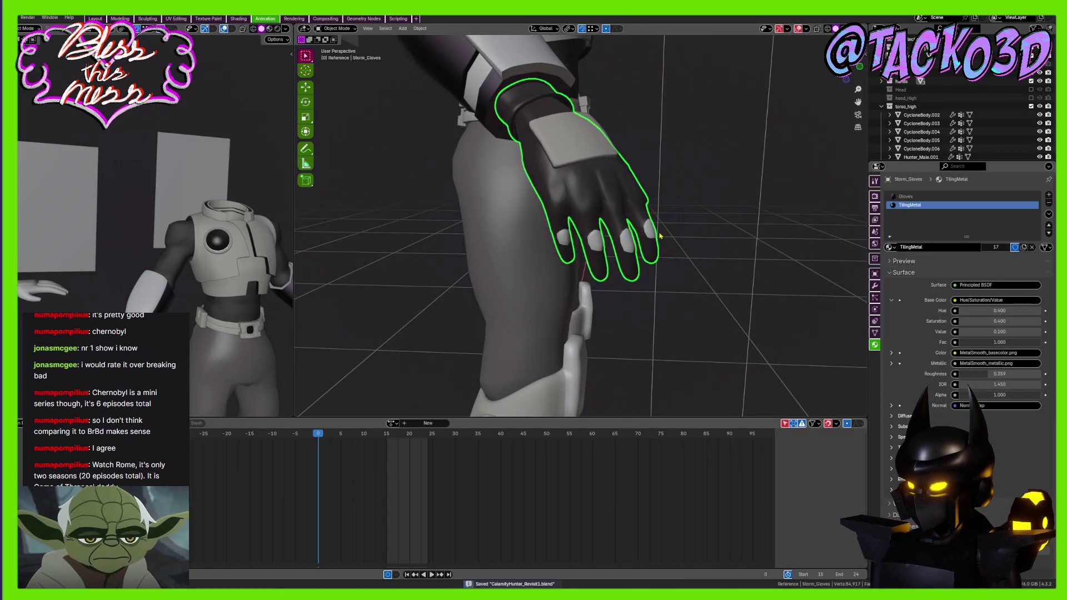
# Select the inner edge loop of the index finger's metal knuckle patch in edge select mode
pyautogui.moveTo(660, 236); pyautogui.dragTo(572, 241, button='middle')
pyautogui.scroll(3, 662, 247)
pyautogui.press('Tab')
pyautogui.scroll(7, 572, 241)
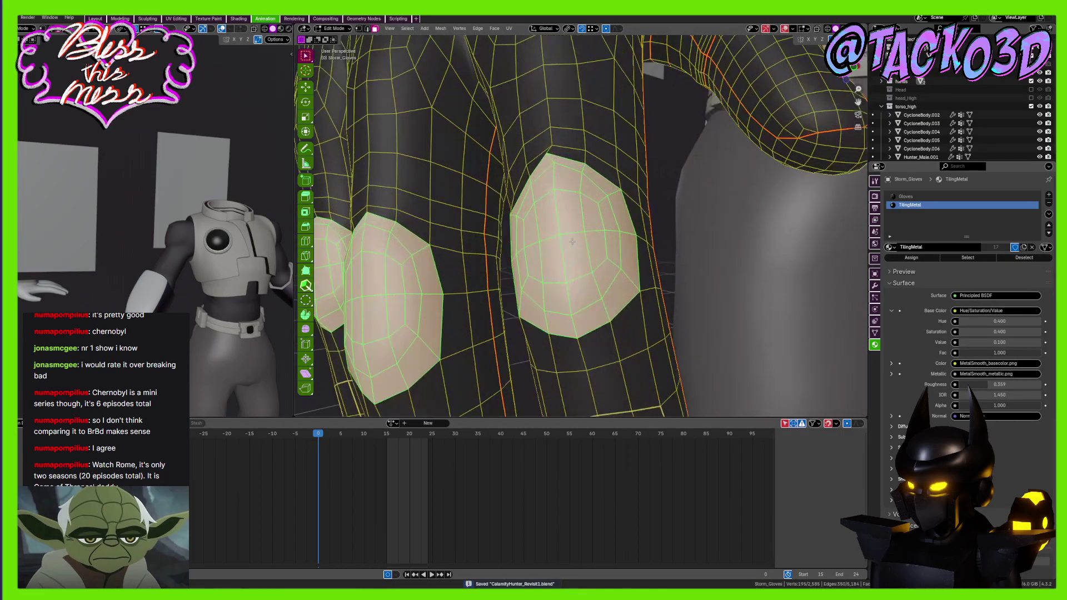
pyautogui.press('2')
pyautogui.keyDown('alt'); pyautogui.click(612, 214); pyautogui.keyUp('alt')
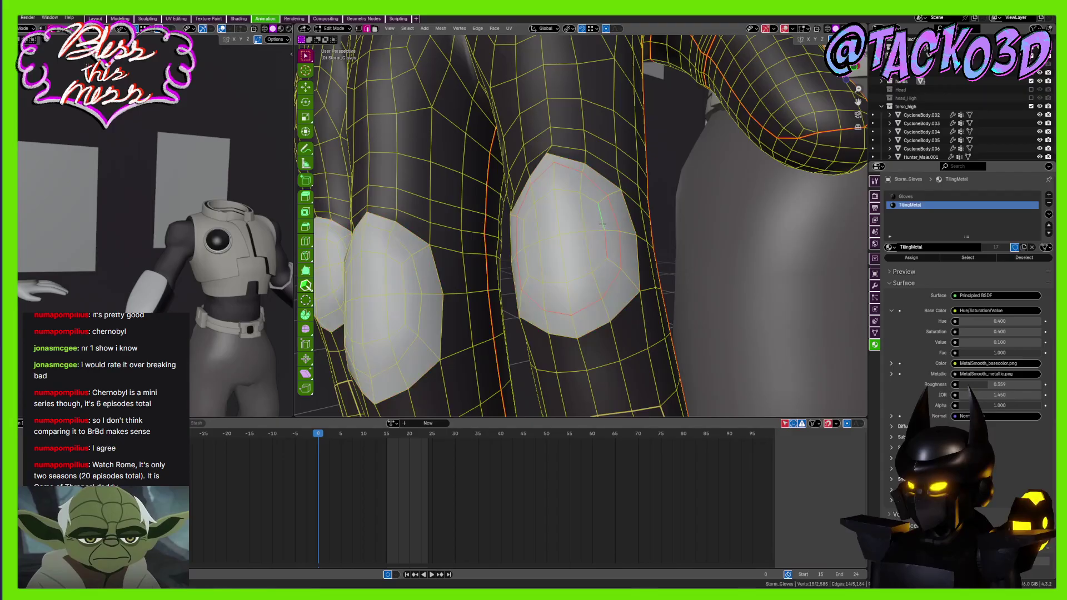
# Add the matching inner edge loop of the middle finger's metal knuckle patch to the selection
pyautogui.moveTo(605, 223); pyautogui.dragTo(657, 238, button='middle')
pyautogui.keyDown('ctrl'); pyautogui.click(567, 245); pyautogui.keyUp('ctrl')
pyautogui.keyDown('ctrl'); pyautogui.click(559, 227); pyautogui.keyUp('ctrl')
pyautogui.scroll(2, 589, 178)
pyautogui.keyDown('alt'); pyautogui.keyDown('shift'); pyautogui.click(577, 255); pyautogui.keyUp('shift'); pyautogui.keyUp('alt')
pyautogui.keyDown('ctrl'); pyautogui.click(551, 241); pyautogui.keyUp('ctrl')
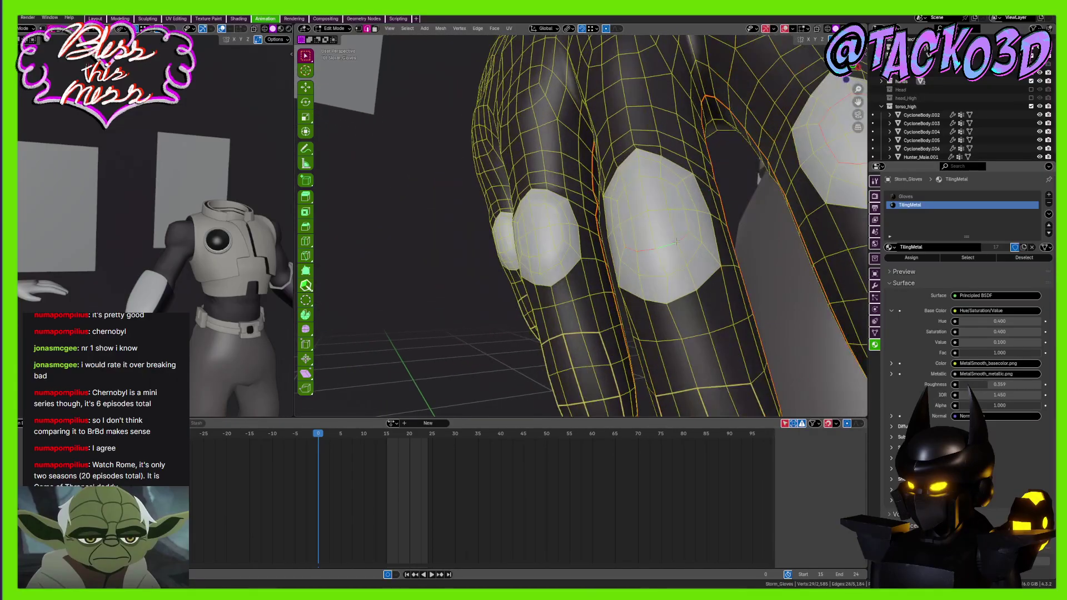
pyautogui.keyDown('ctrl'); pyautogui.click(623, 212); pyautogui.keyUp('ctrl')
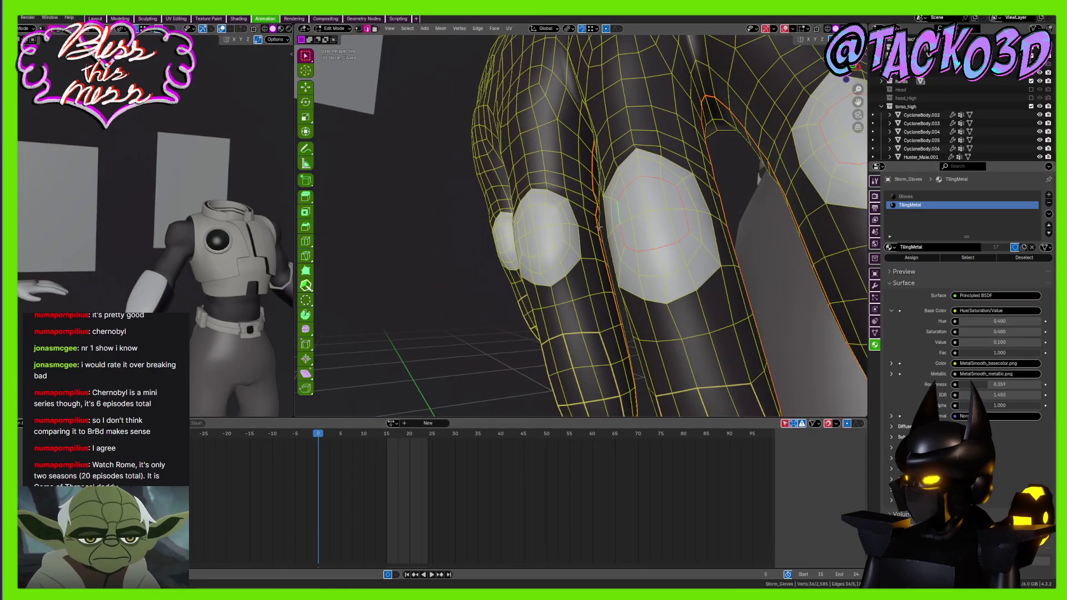
# Add the remaining knuckle patches' inner edge loops to the selection and bevel all selected loops slightly with one segment
pyautogui.moveTo(621, 216); pyautogui.dragTo(574, 228, button='middle')
pyautogui.scroll(4, 574, 227)
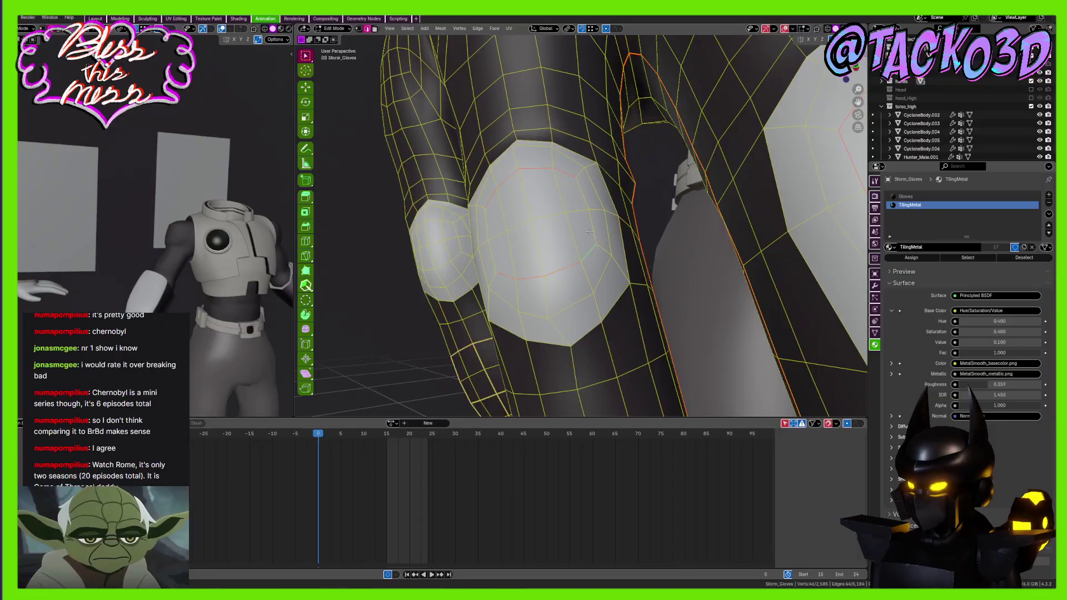
pyautogui.keyDown('ctrl'); pyautogui.click(494, 253); pyautogui.keyUp('ctrl')
pyautogui.moveTo(494, 253); pyautogui.dragTo(613, 257, button='middle')
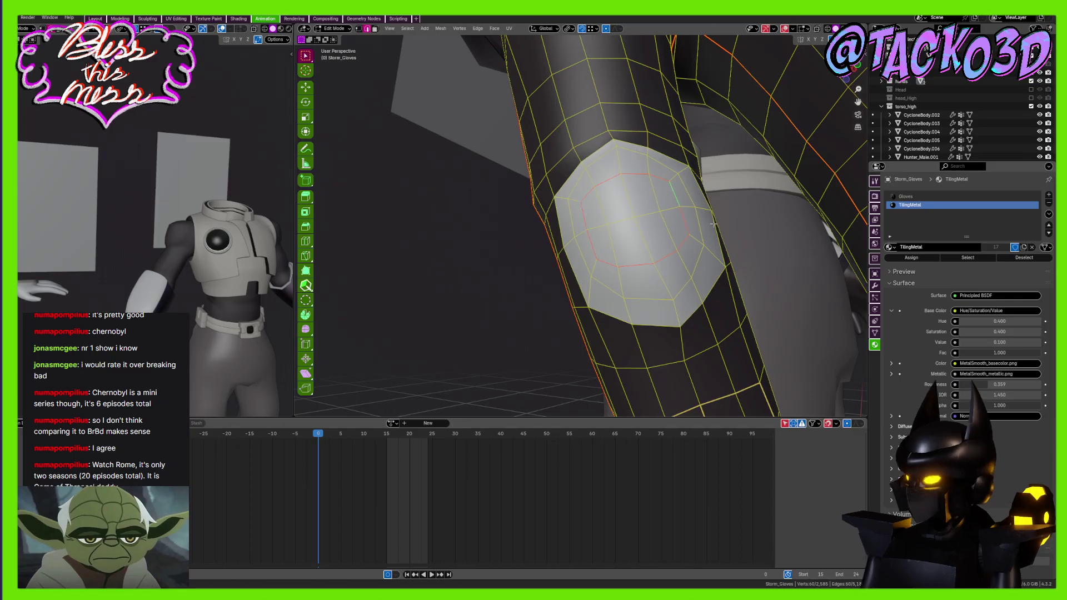
pyautogui.hotkey('ctrl', 'b')
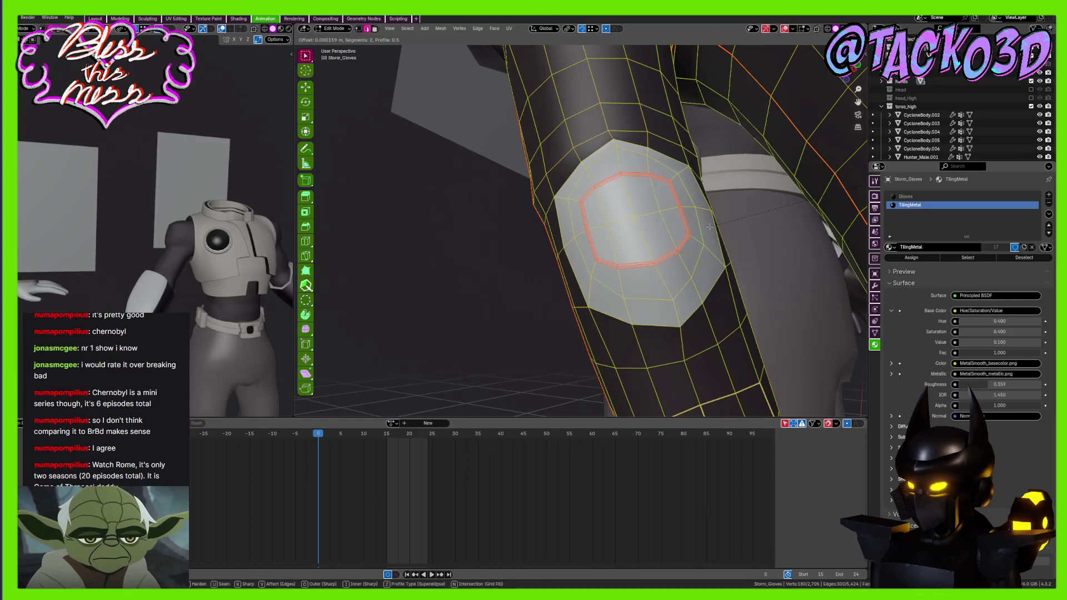
pyautogui.click(709, 227)
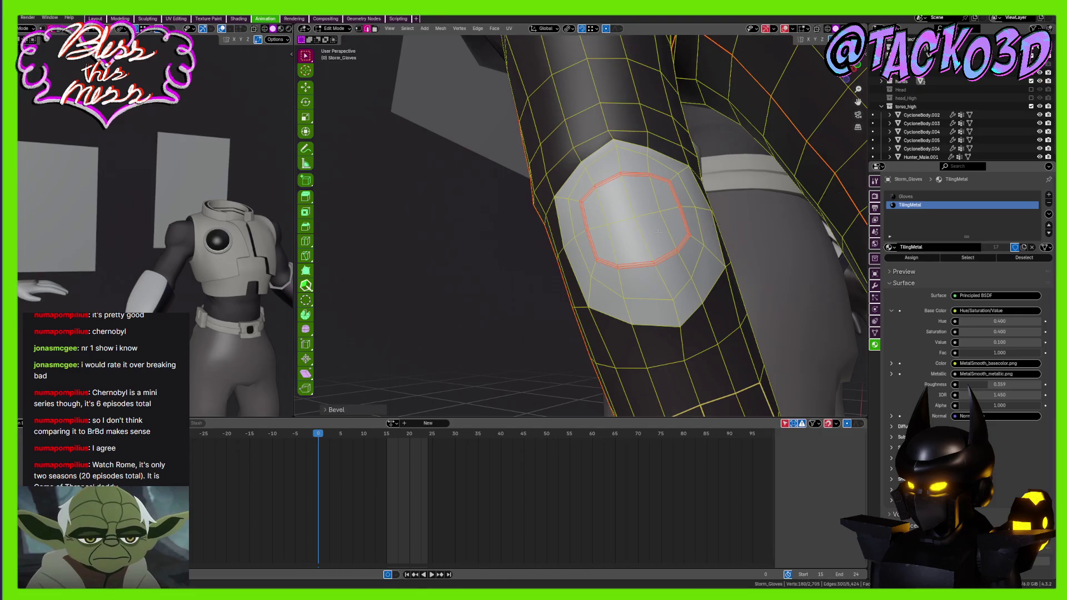
# Select the central faces inside the bevelled loops of the finger knuckle patches in face select mode
pyautogui.press('3')
pyautogui.moveTo(607, 230); pyautogui.dragTo(607, 229)
pyautogui.moveTo(608, 229); pyautogui.dragTo(537, 246, button='middle')
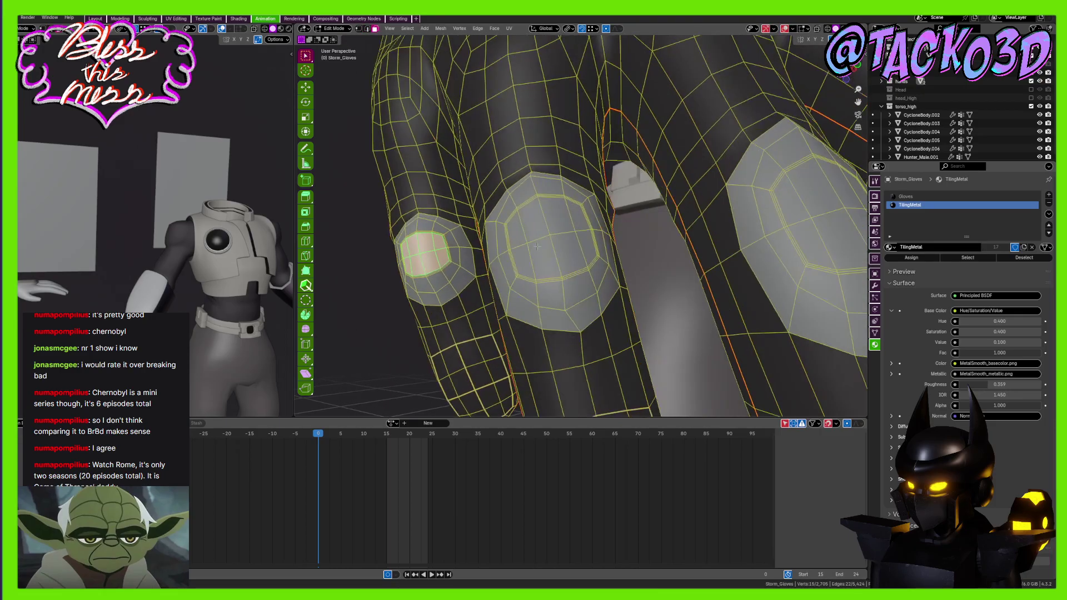
pyautogui.keyDown('shift'); pyautogui.moveTo(528, 216); pyautogui.dragTo(577, 258); pyautogui.keyUp('shift')
pyautogui.moveTo(578, 258); pyautogui.dragTo(536, 245, button='middle')
pyautogui.moveTo(508, 246); pyautogui.dragTo(508, 246)
pyautogui.moveTo(509, 246); pyautogui.dragTo(656, 222, button='middle')
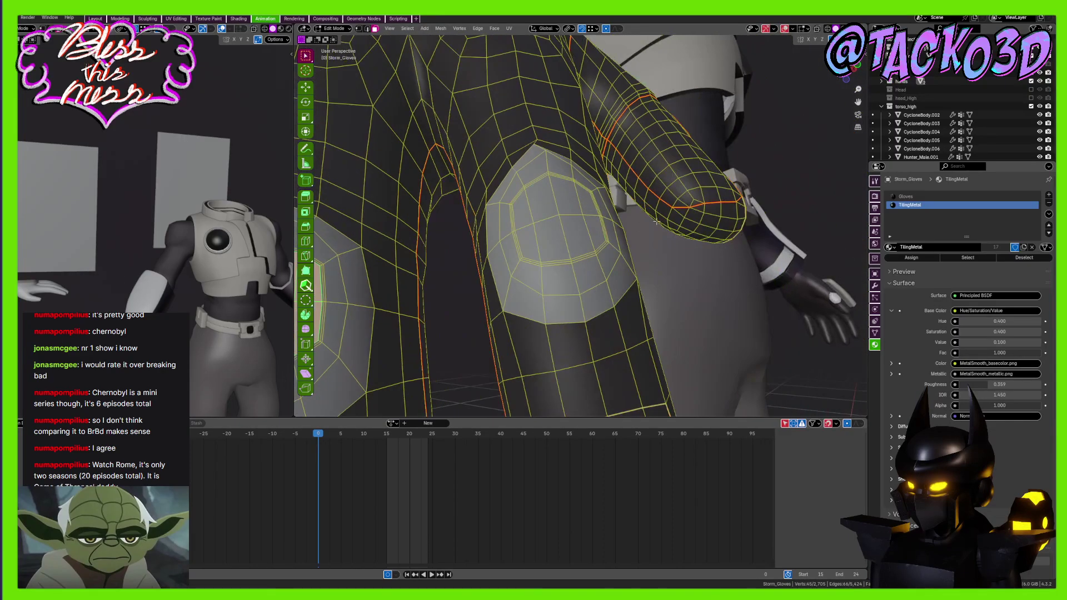
pyautogui.moveTo(521, 228); pyautogui.dragTo(521, 228)
pyautogui.moveTo(521, 228); pyautogui.dragTo(660, 228, button='middle')
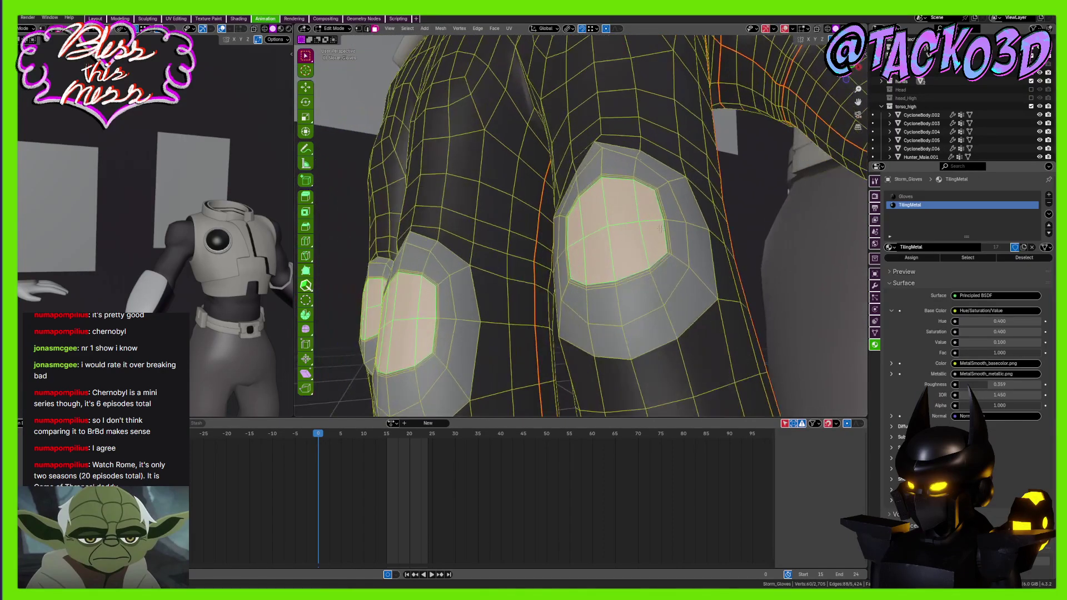
# Set the transform orientation to Normal, extrude the selected finger knuckle centres along their normals, scale them and save the file
pyautogui.click(553, 31)
pyautogui.click(535, 72)
pyautogui.moveTo(672, 191); pyautogui.dragTo(654, 206, button='middle')
pyautogui.press('g')
pyautogui.press('z')
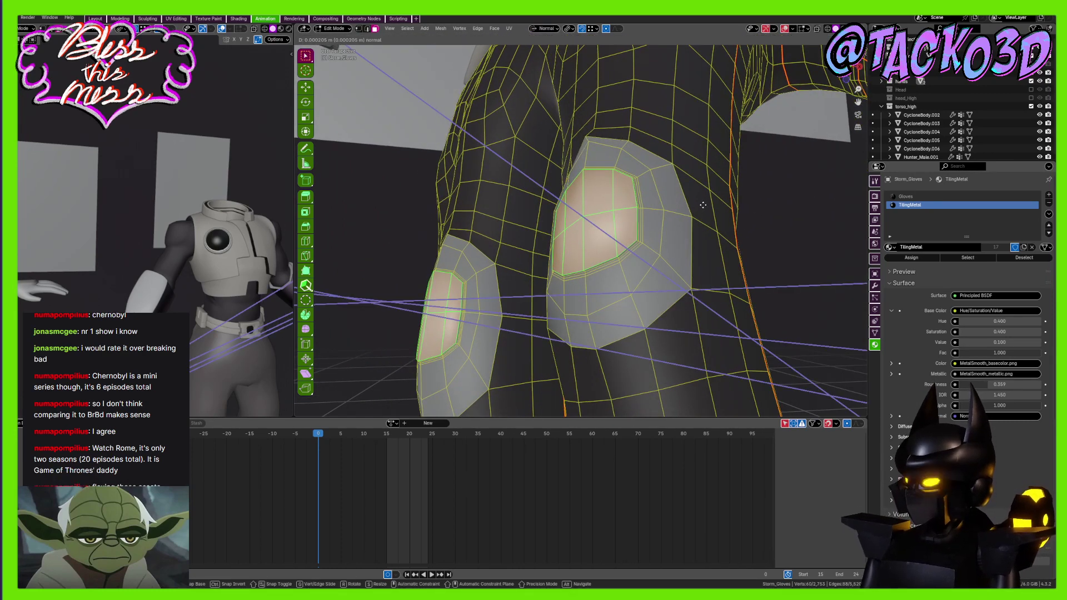
pyautogui.rightClick(706, 201)
pyautogui.press('s')
pyautogui.click(712, 195)
pyautogui.press('Tab')
pyautogui.scroll(-5, 696, 215)
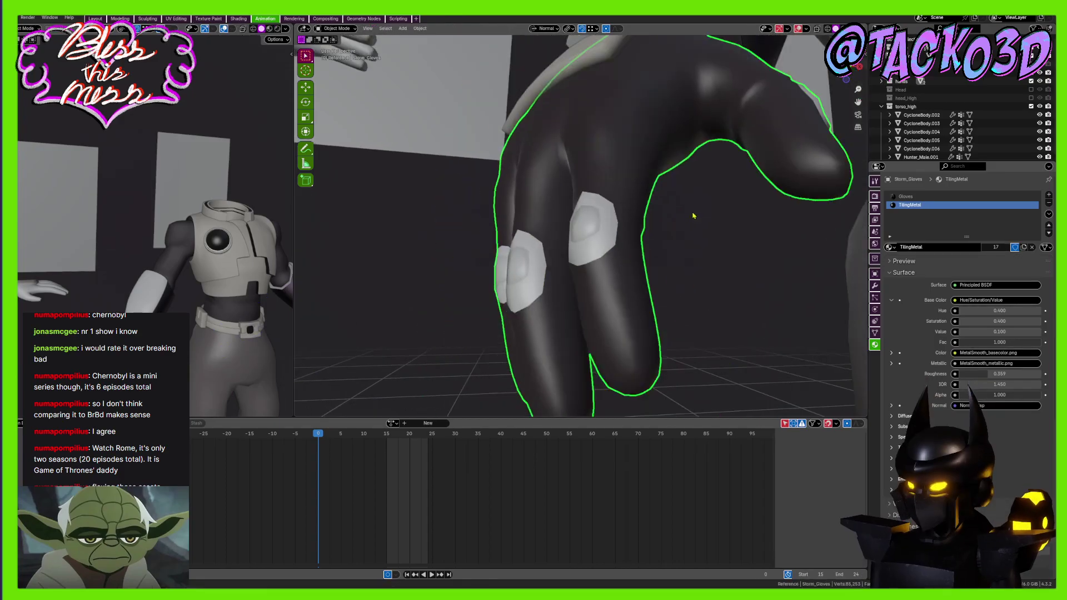
pyautogui.moveTo(695, 217); pyautogui.dragTo(659, 266, button='middle')
pyautogui.hotkey('ctrl', 's')
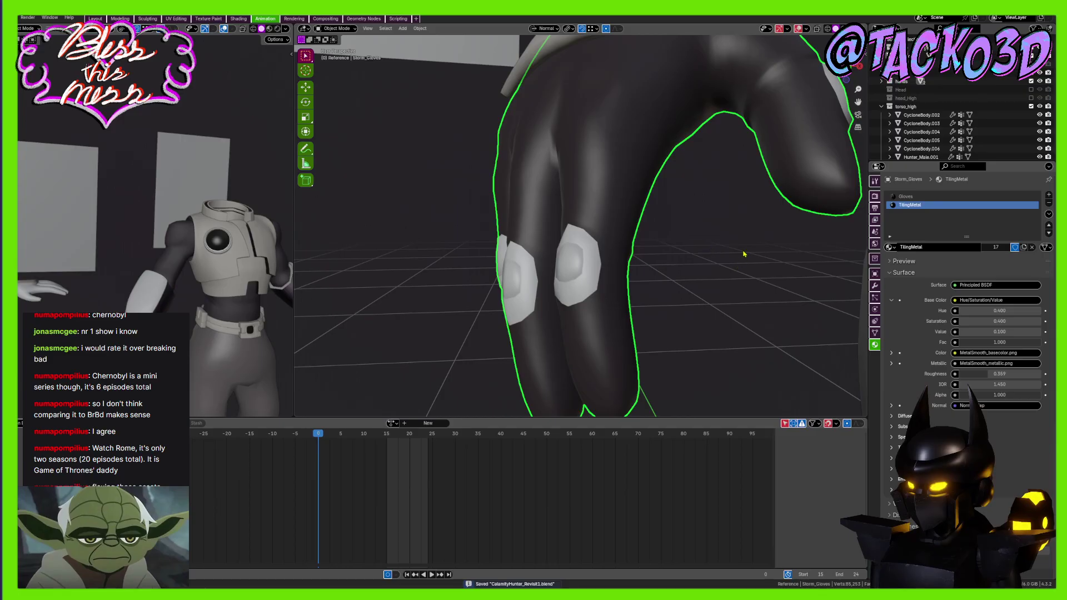
# Extrude the thumb knuckle patch's central faces slightly outward, scale the new faces and save the file
pyautogui.scroll(6, 594, 225)
pyautogui.press('Tab')
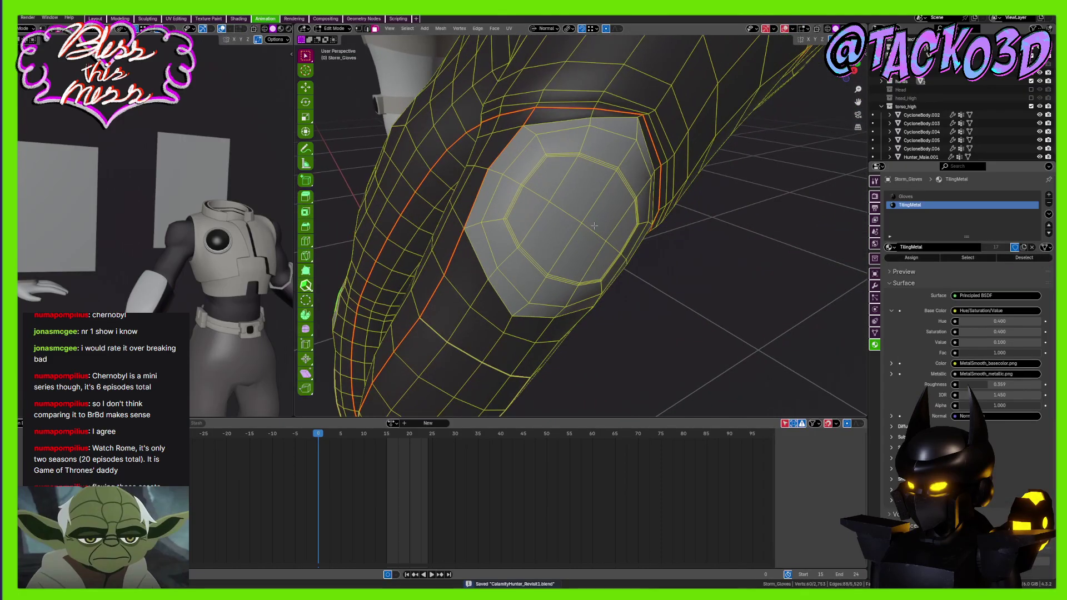
pyautogui.moveTo(567, 246); pyautogui.dragTo(566, 246)
pyautogui.moveTo(637, 210); pyautogui.dragTo(745, 236, button='middle')
pyautogui.press('e')
pyautogui.click(748, 237)
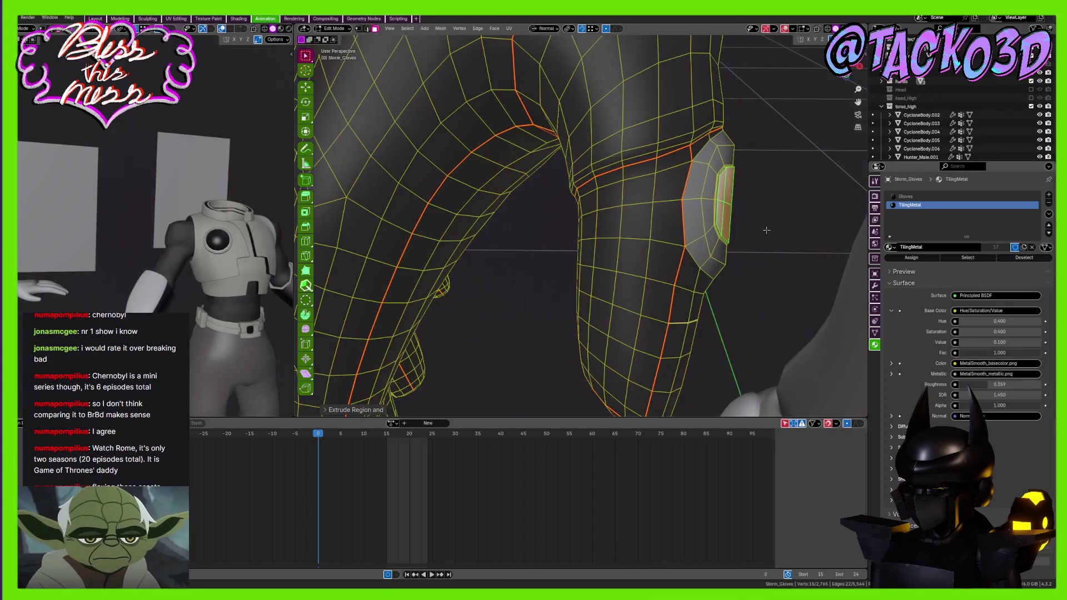
pyautogui.press('s')
pyautogui.click(765, 229)
pyautogui.press('Tab')
pyautogui.scroll(-6, 762, 231)
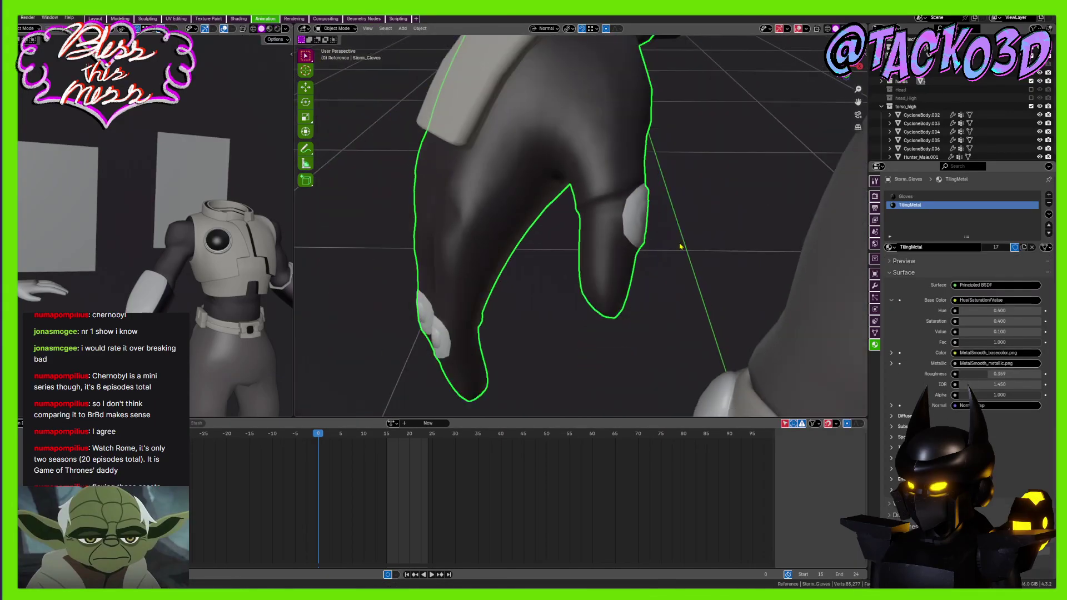
pyautogui.hotkey('ctrl', 's')
# Dissolve the extra edge loops around the base of the glove's thumb, just above its knuckle patch
pyautogui.moveTo(678, 245); pyautogui.dragTo(637, 194, button='middle')
pyautogui.press('Tab')
pyautogui.scroll(7, 651, 248)
pyautogui.scroll(3, 590, 240)
pyautogui.press('2')
pyautogui.keyDown('alt'); pyautogui.keyDown('shift'); pyautogui.click(637, 194); pyautogui.keyUp('shift'); pyautogui.keyUp('alt')
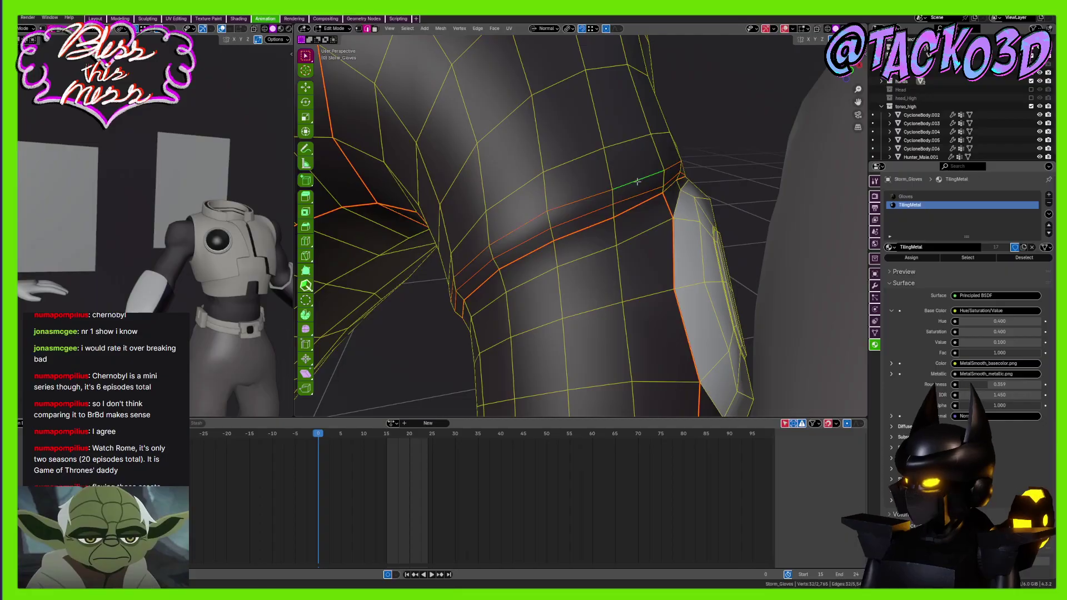
pyautogui.rightClick(608, 305)
pyautogui.click(607, 305)
pyautogui.scroll(-11, 606, 296)
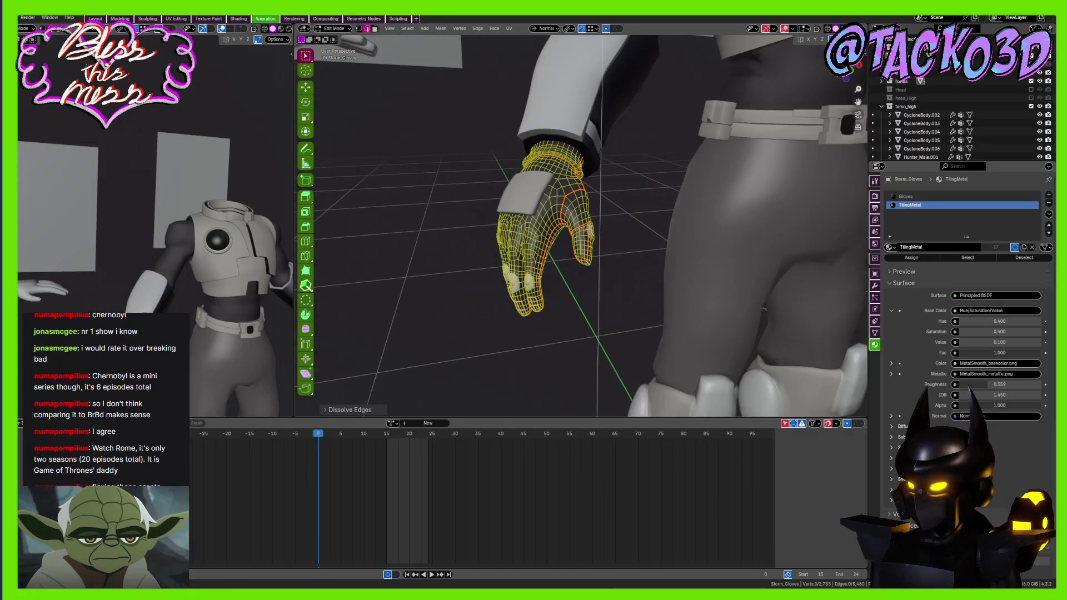
pyautogui.moveTo(606, 297); pyautogui.dragTo(560, 292, button='middle')
pyautogui.scroll(5, 564, 253)
pyautogui.scroll(5, 622, 255)
pyautogui.press('Tab')
# Select the linked shoulder cap and outer upper-arm strip faces on the arm mesh in edit mode
pyautogui.scroll(-5, 618, 216)
pyautogui.scroll(3, 606, 252)
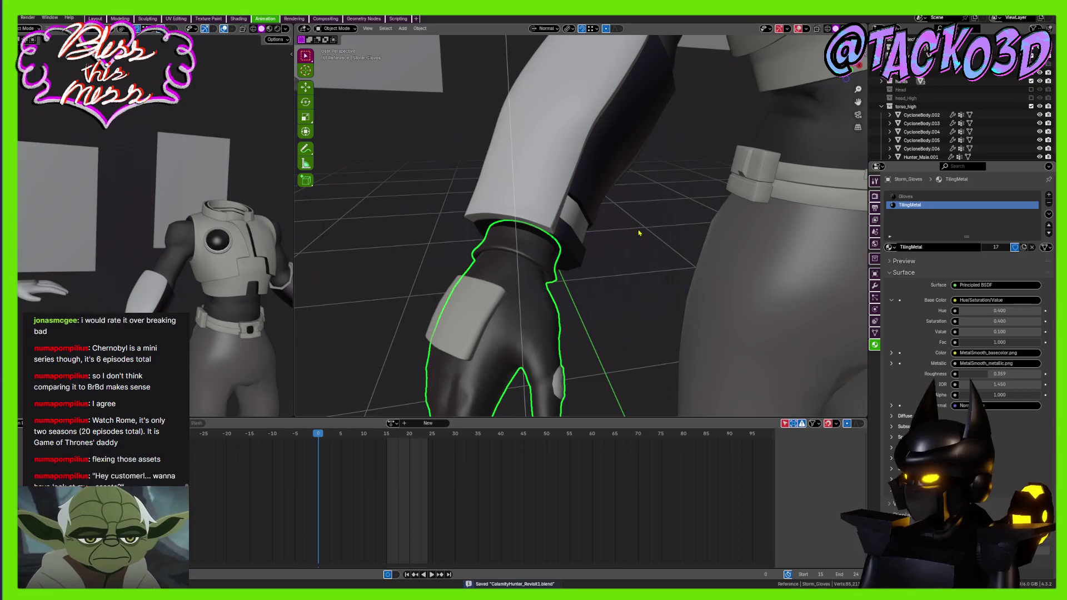
pyautogui.scroll(-5, 564, 195)
pyautogui.moveTo(564, 195); pyautogui.dragTo(586, 282, button='middle')
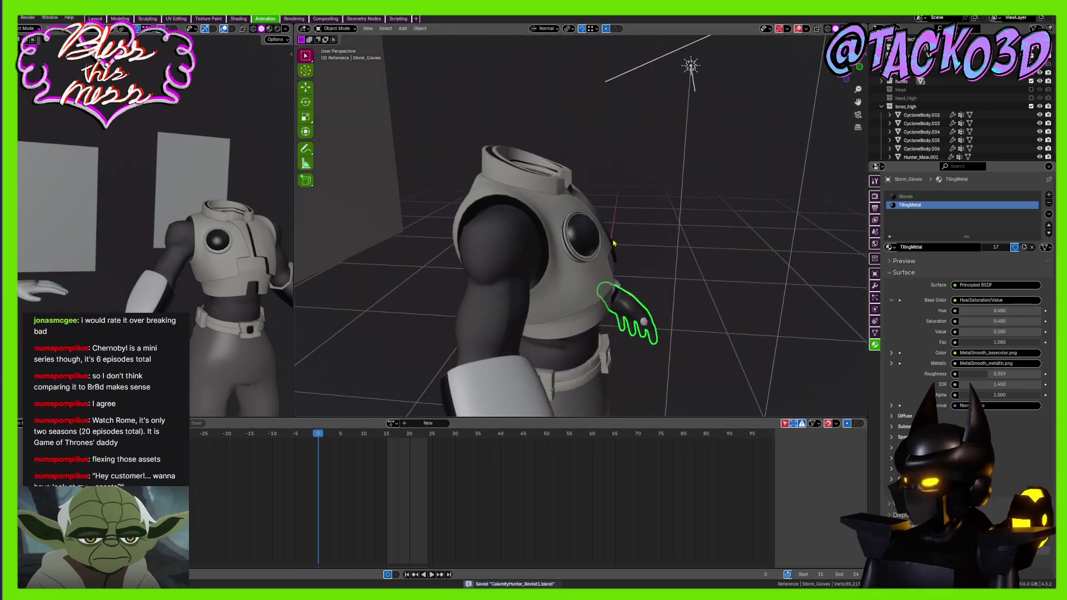
pyautogui.scroll(-1, 612, 243)
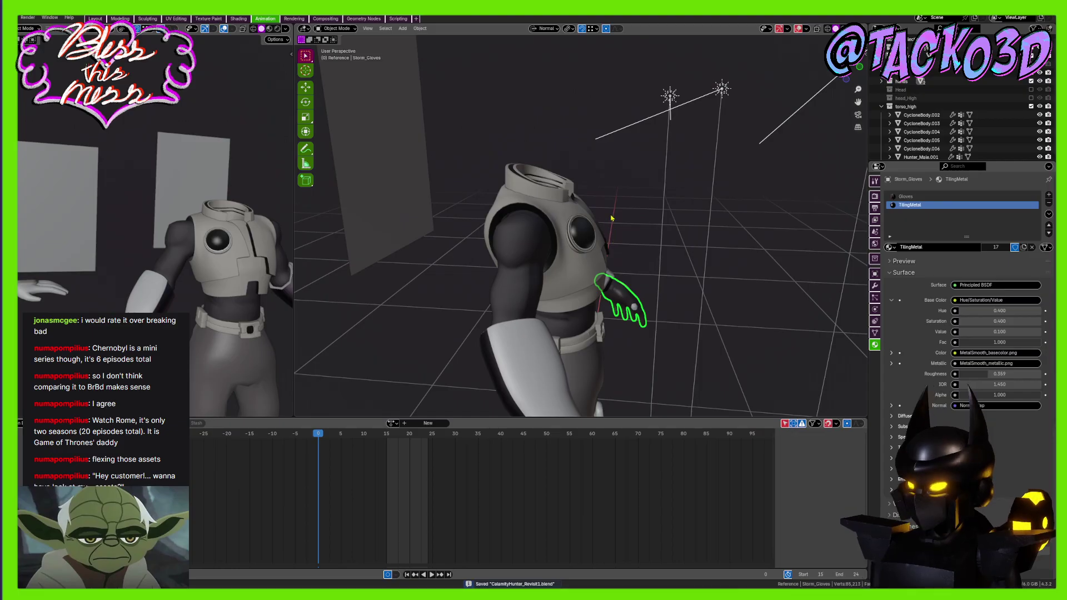
pyautogui.moveTo(604, 322); pyautogui.dragTo(575, 236, button='middle')
pyautogui.click(616, 215)
pyautogui.press('Tab')
pyautogui.click(583, 234)
pyautogui.hotkey('ctrl', 'l')
# Add a material slot with TilingMetal to the arm mesh, assign the selected shoulder faces to it and save the file
pyautogui.click(1048, 195)
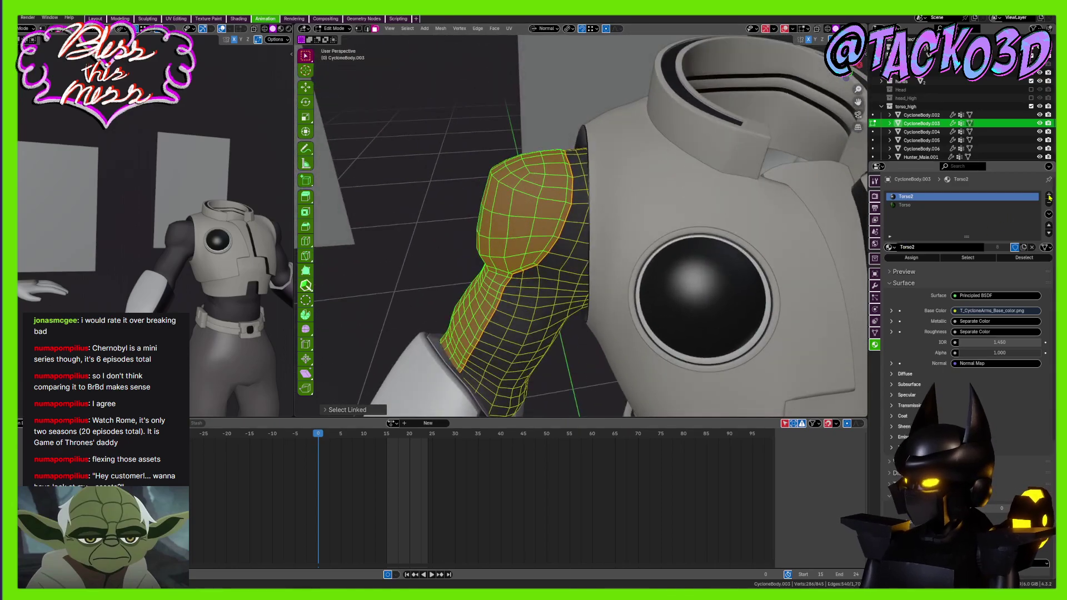
pyautogui.click(889, 246)
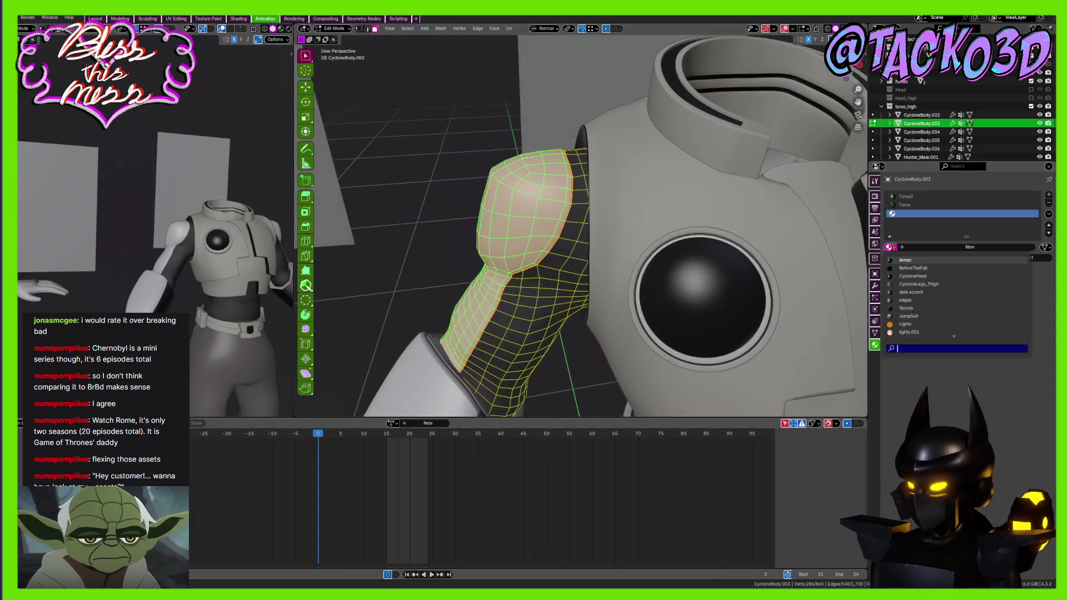
pyautogui.write('ti')
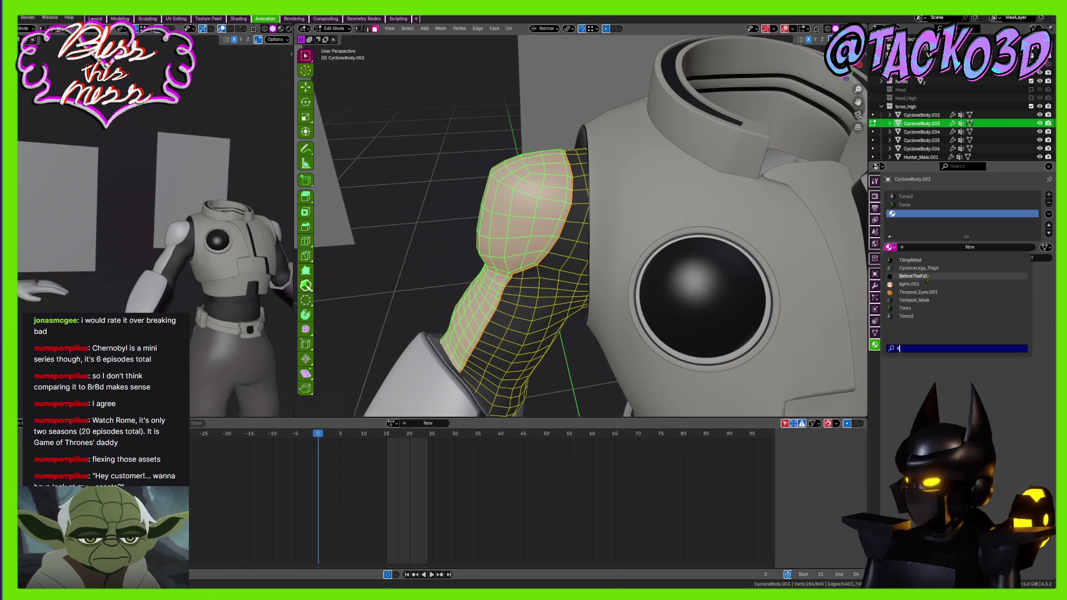
pyautogui.click(924, 261)
pyautogui.scroll(-5, 588, 232)
pyautogui.press('Tab')
pyautogui.moveTo(561, 231); pyautogui.dragTo(630, 318, button='middle')
pyautogui.scroll(-2, 590, 232)
pyautogui.hotkey('ctrl', 's')
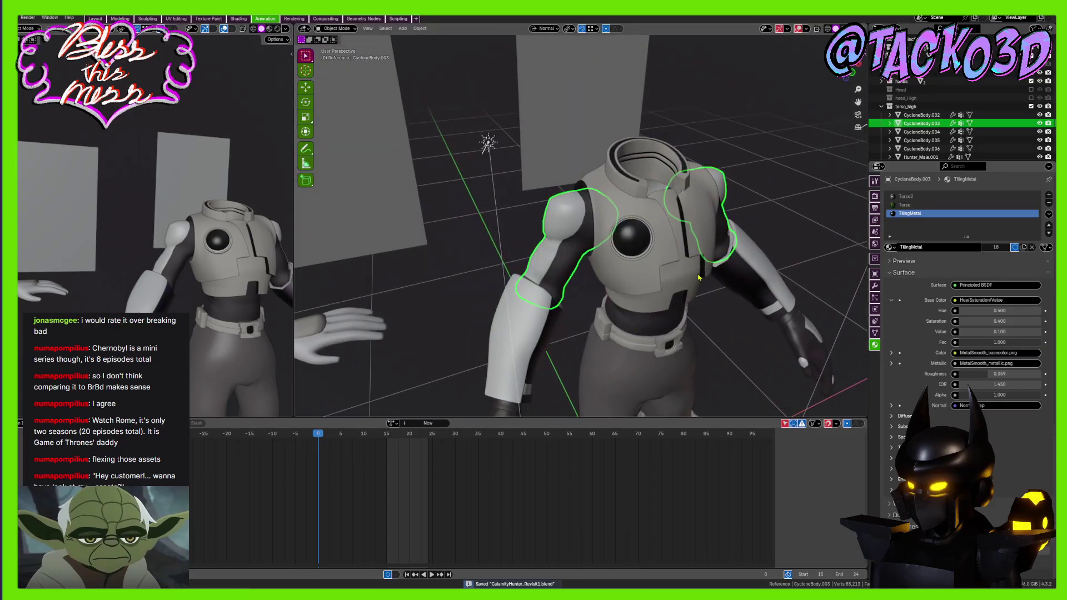
# Review the torso, arms and collar from several angles to judge the distribution of materials
pyautogui.moveTo(731, 283); pyautogui.dragTo(711, 262, button='middle')
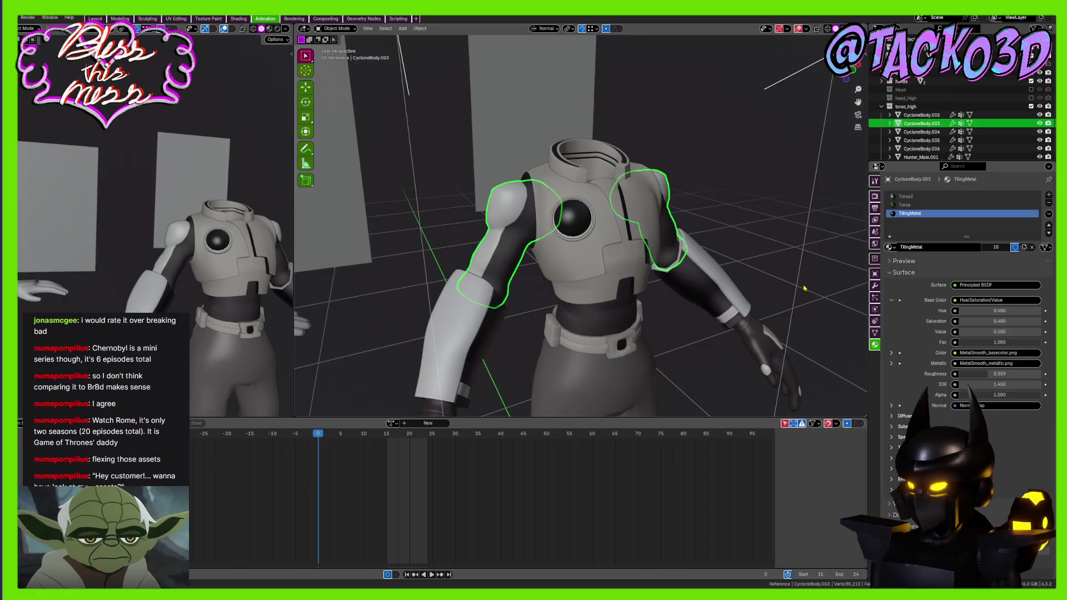
pyautogui.moveTo(709, 264); pyautogui.dragTo(692, 274, button='middle')
pyautogui.scroll(-2, 667, 261)
pyautogui.scroll(4, 583, 244)
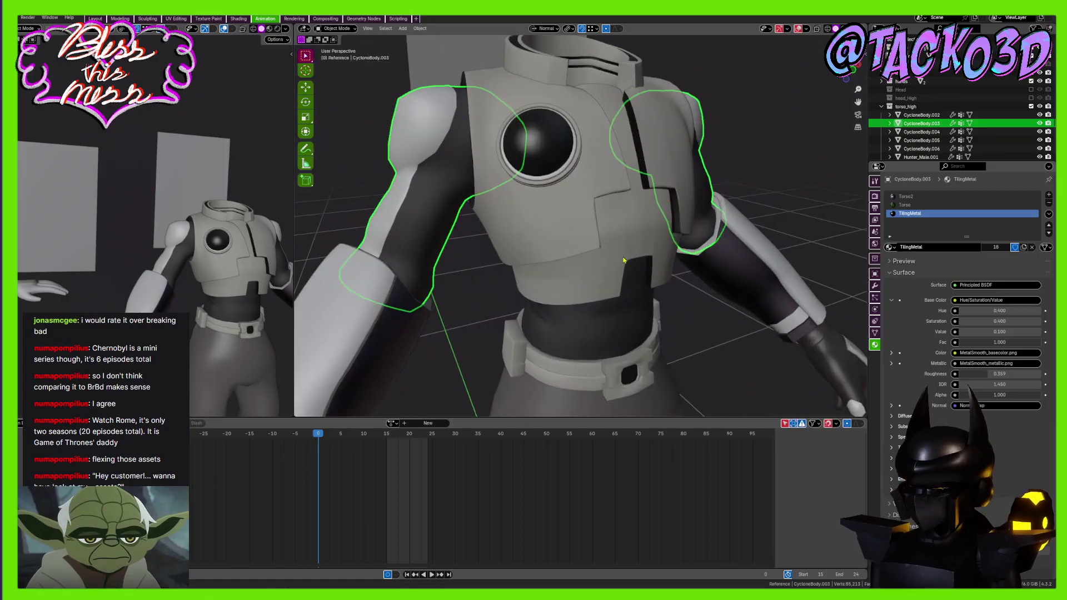
pyautogui.moveTo(542, 244); pyautogui.dragTo(614, 214, button='middle')
pyautogui.click(584, 207)
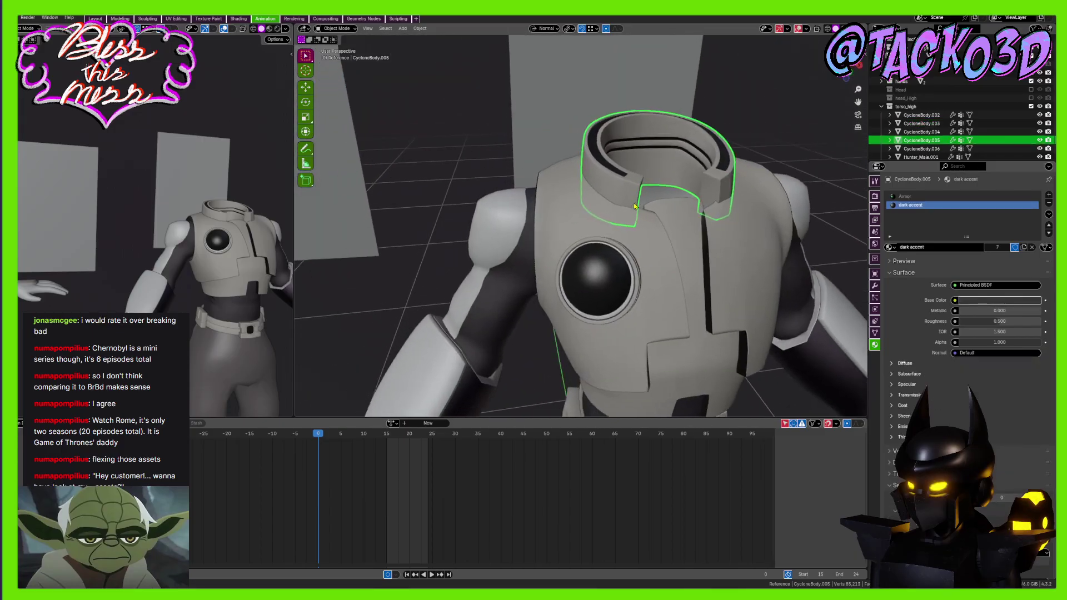
pyautogui.scroll(-4, 606, 266)
pyautogui.moveTo(588, 347); pyautogui.dragTo(595, 195, button='middle')
pyautogui.scroll(-2, 618, 303)
pyautogui.scroll(-2, 629, 269)
pyautogui.scroll(2, 597, 236)
# Inspect the thigh mesh and its topology in relation to the belt and knee armour
pyautogui.click(596, 235)
pyautogui.scroll(2, 599, 232)
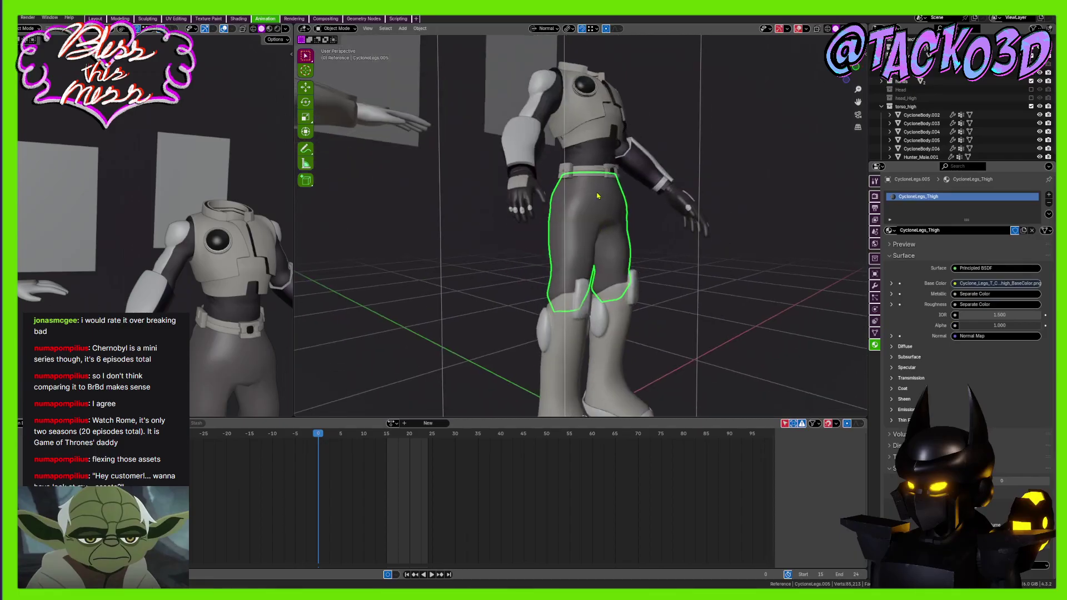
pyautogui.scroll(4, 566, 266)
pyautogui.press('Tab')
pyautogui.moveTo(567, 265)
pyautogui.mouseDown(button='middle')
pyautogui.moveTo(611, 238)
pyautogui.moveTo(692, 237)
pyautogui.moveTo(730, 252)
pyautogui.moveTo(611, 211)
pyautogui.moveTo(633, 241)
pyautogui.moveTo(457, 257)
pyautogui.moveTo(611, 287)
pyautogui.moveTo(599, 186)
pyautogui.moveTo(566, 248)
pyautogui.moveTo(603, 225)
pyautogui.moveTo(594, 222)
pyautogui.moveTo(546, 287)
pyautogui.moveTo(563, 264)
pyautogui.mouseUp(button='middle')
pyautogui.scroll(-3, 612, 237)
pyautogui.press('Tab')
pyautogui.scroll(3, 611, 211)
pyautogui.press('Tab')
pyautogui.scroll(-2, 633, 240)
pyautogui.press('Tab')
pyautogui.scroll(-1, 610, 231)
pyautogui.scroll(2, 565, 247)
pyautogui.scroll(-2, 546, 287)
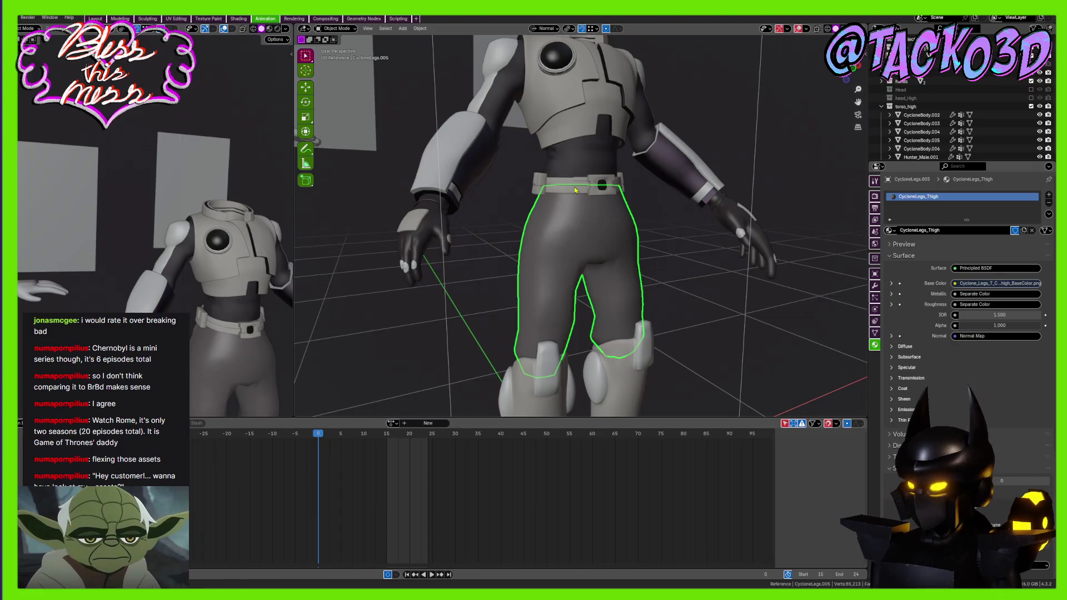
# Select the belt's front buckle plate, frame it in the view and add a Bevel modifier to it
pyautogui.scroll(4, 575, 190)
pyautogui.keyDown('shift'); pyautogui.moveTo(574, 162); pyautogui.dragTo(558, 270, button='middle'); pyautogui.keyUp('shift')
pyautogui.click(592, 291)
pyautogui.scroll(2, 591, 262)
pyautogui.press('Tab')
pyautogui.press('KP_Decimal')
pyautogui.press('Tab')
pyautogui.moveTo(661, 267); pyautogui.dragTo(626, 269, button='middle')
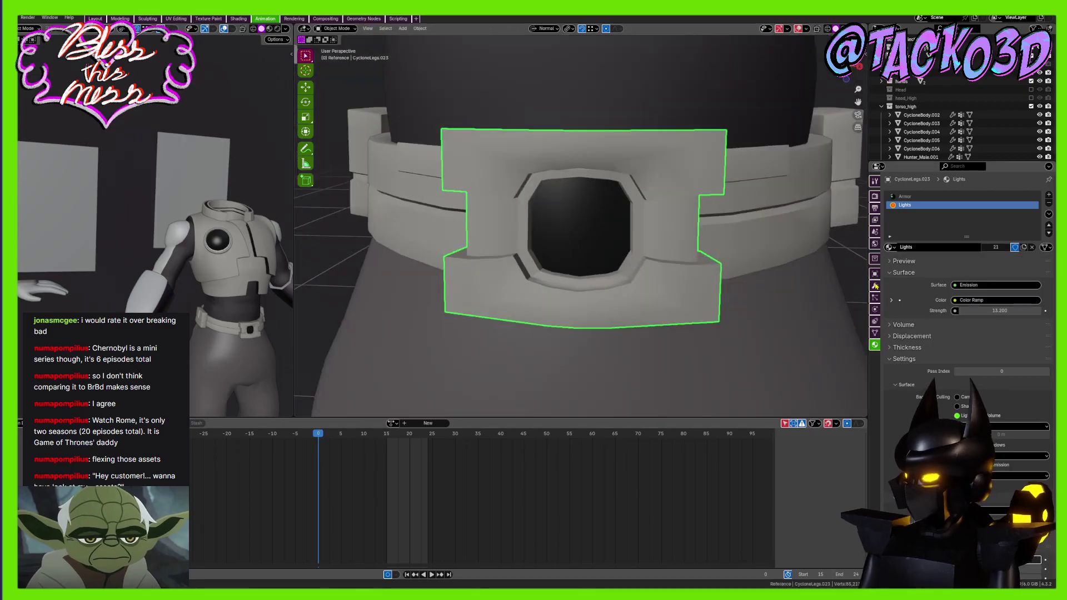
pyautogui.click(875, 285)
pyautogui.click(896, 195)
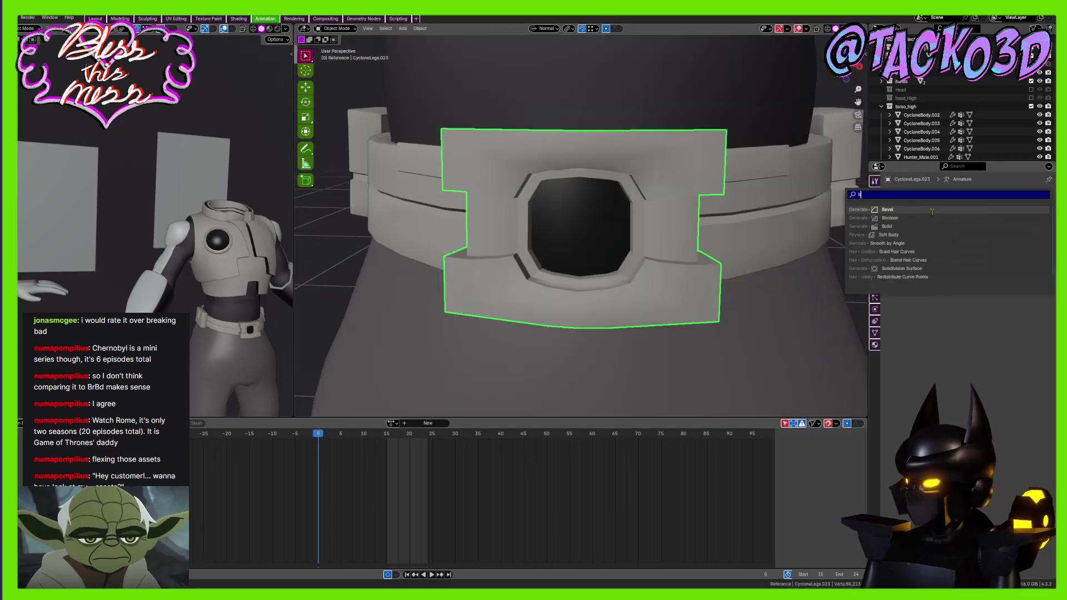
pyautogui.click(920, 209)
pyautogui.moveTo(819, 273); pyautogui.dragTo(870, 295, button='middle')
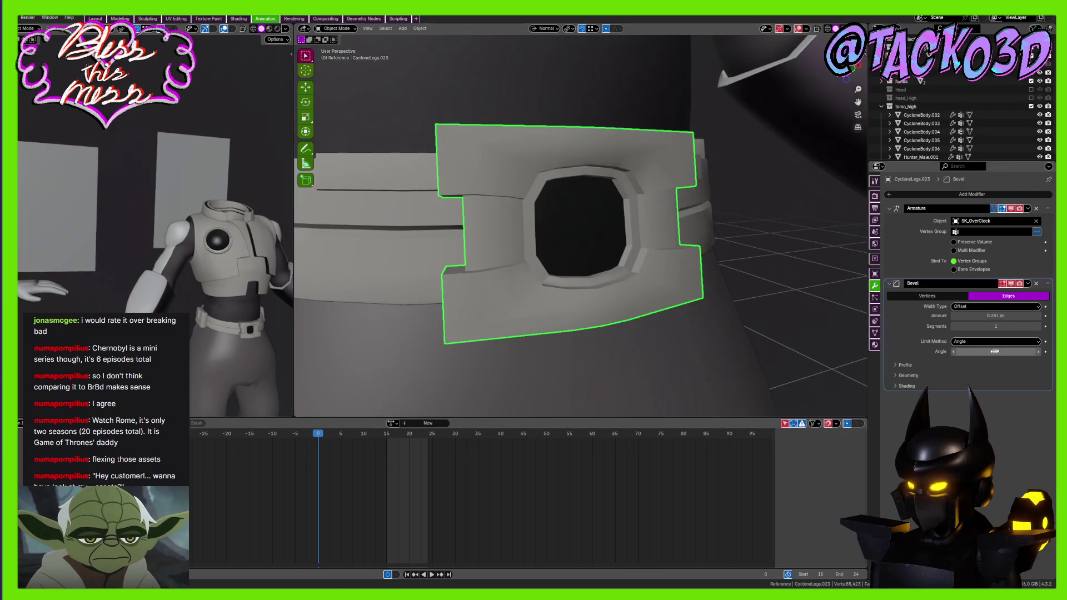
# Tune the buckle's bevel amount in wireframe shading, setting its angle limit to about 53° and its segments to 2
pyautogui.moveTo(999, 316); pyautogui.dragTo(986, 316)
pyautogui.moveTo(996, 352); pyautogui.dragTo(956, 351)
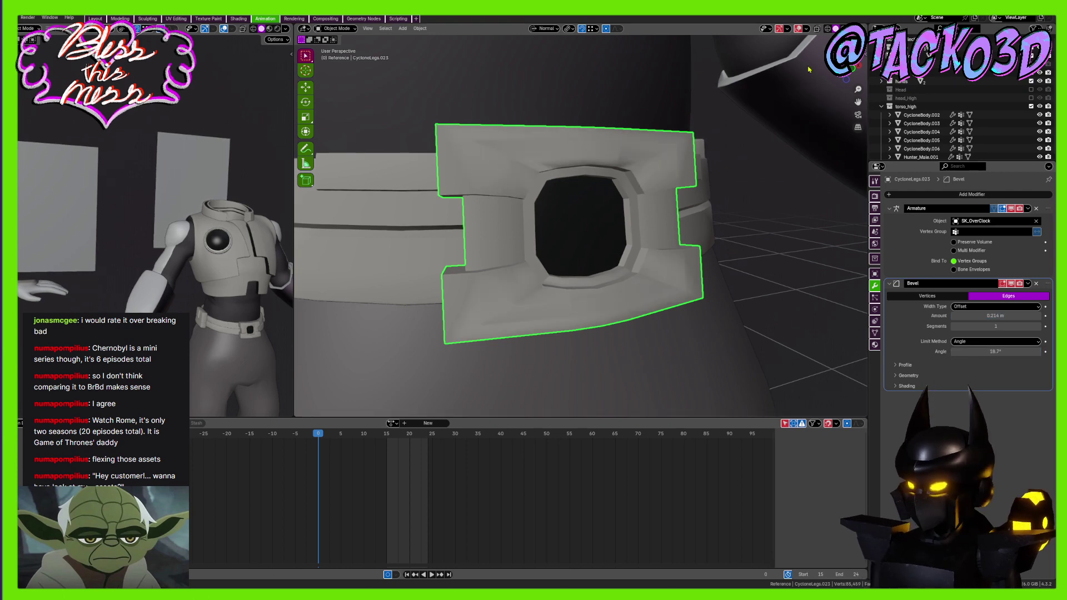
pyautogui.click(827, 29)
pyautogui.scroll(6, 686, 185)
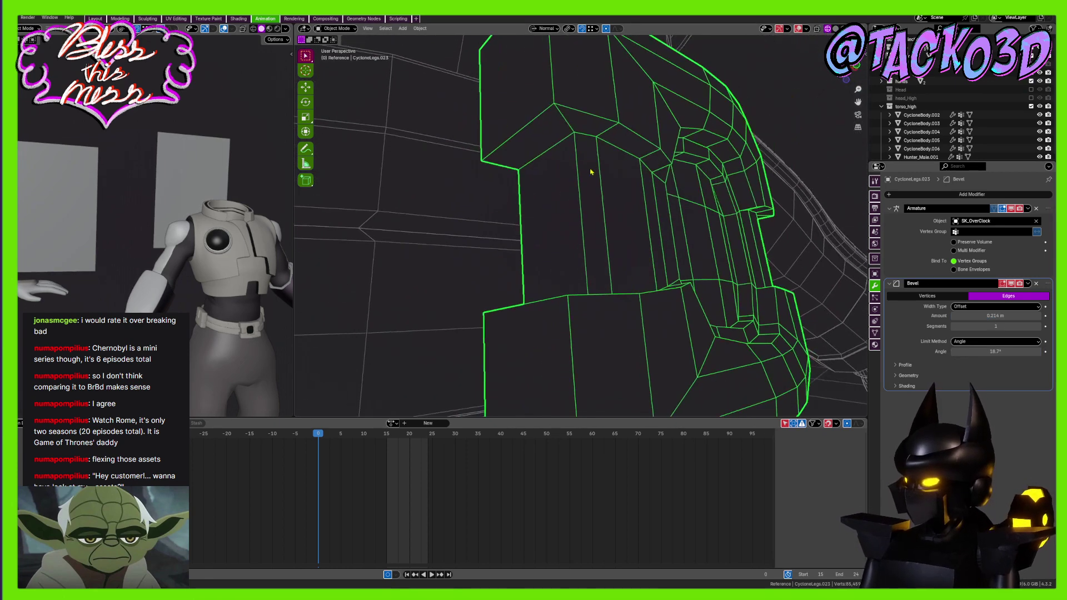
pyautogui.moveTo(591, 172); pyautogui.dragTo(561, 182, button='middle')
pyautogui.moveTo(1021, 351); pyautogui.dragTo(1022, 351)
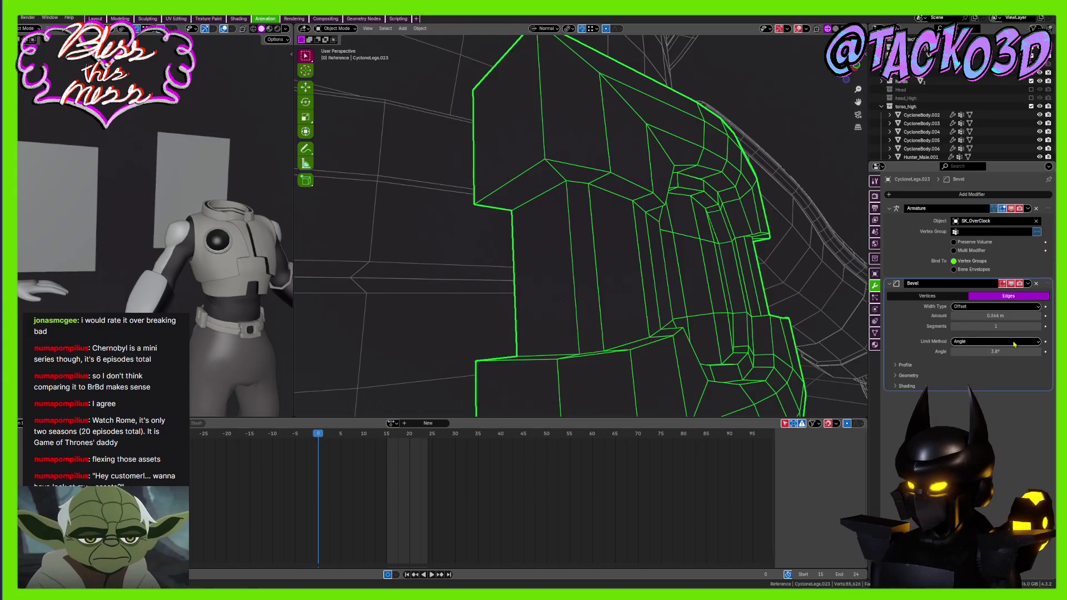
pyautogui.moveTo(1013, 351)
pyautogui.mouseDown()
pyautogui.moveTo(1000, 351)
pyautogui.moveTo(1033, 351)
pyautogui.mouseUp()
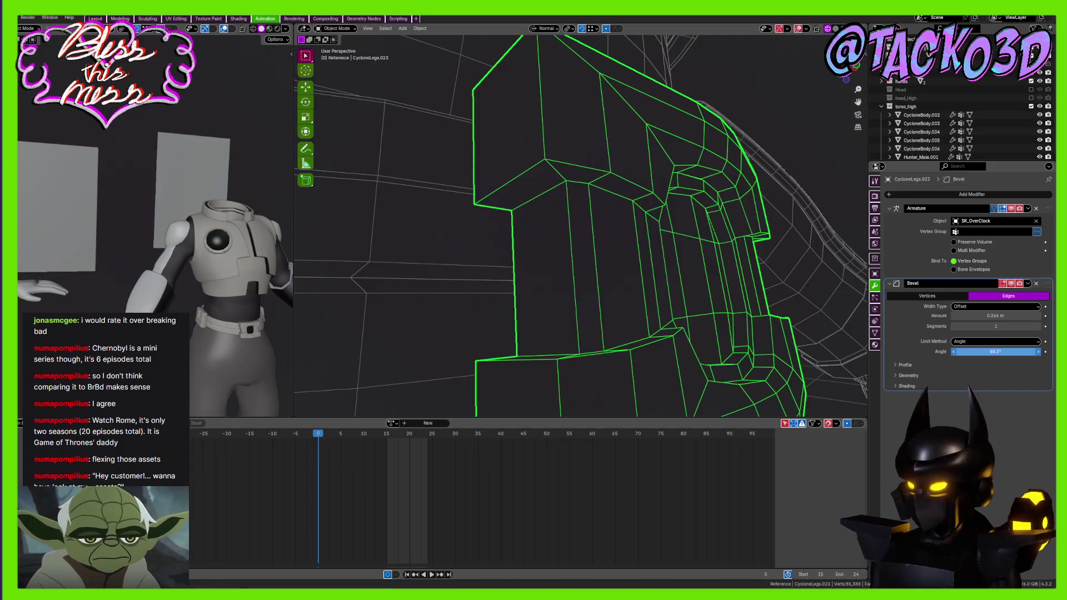
pyautogui.click(1038, 326)
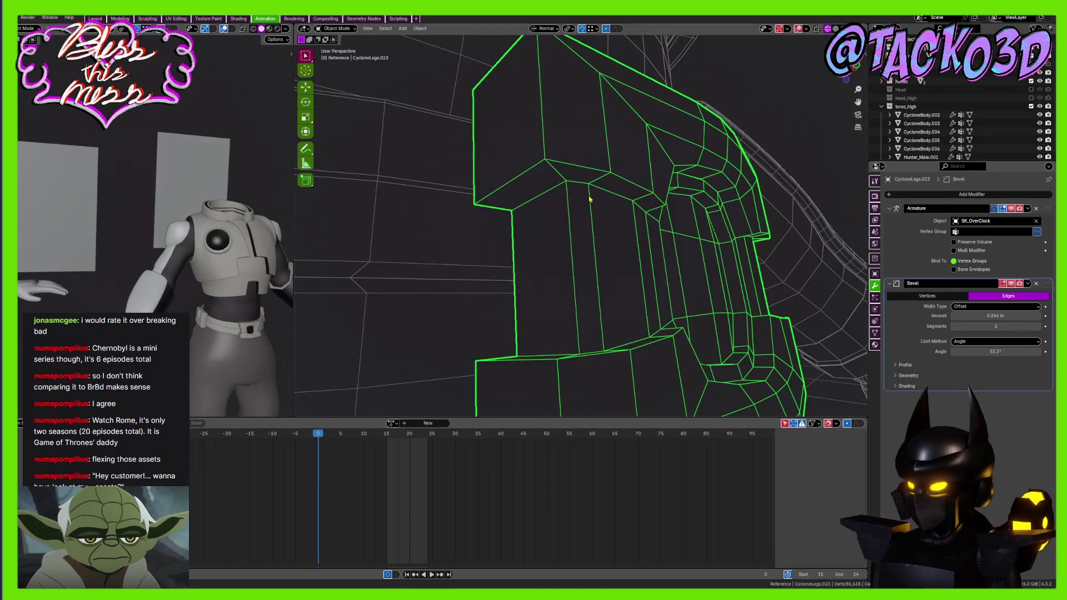
# Set the buckle's bevel amount to about 0.49 m and check the wireframe from the front and side
pyautogui.moveTo(591, 198); pyautogui.dragTo(555, 207, button='middle')
pyautogui.press('Tab')
pyautogui.press('Tab')
pyautogui.moveTo(617, 191); pyautogui.dragTo(714, 214, button='middle')
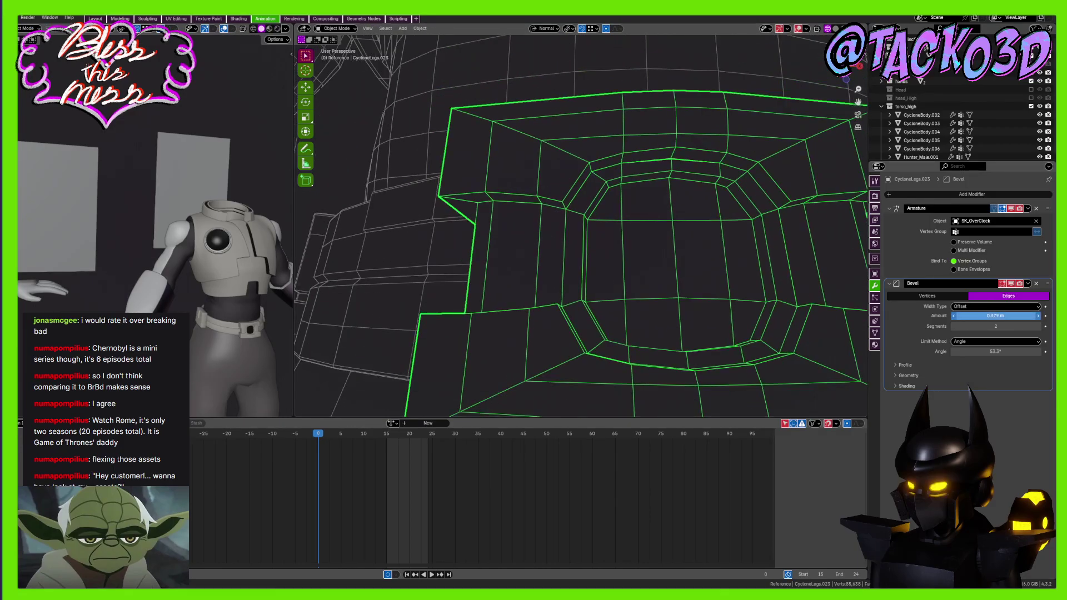
pyautogui.moveTo(995, 315)
pyautogui.mouseDown()
pyautogui.moveTo(961, 316)
pyautogui.moveTo(978, 315)
pyautogui.mouseUp()
pyautogui.scroll(5, 734, 211)
pyautogui.moveTo(717, 200); pyautogui.dragTo(592, 249, button='middle')
pyautogui.scroll(-2, 619, 255)
pyautogui.scroll(-3, 620, 256)
# Try clearing the sharp marks from all of the buckle's edges
pyautogui.press('Tab')
pyautogui.rightClick(592, 248)
pyautogui.press('2')
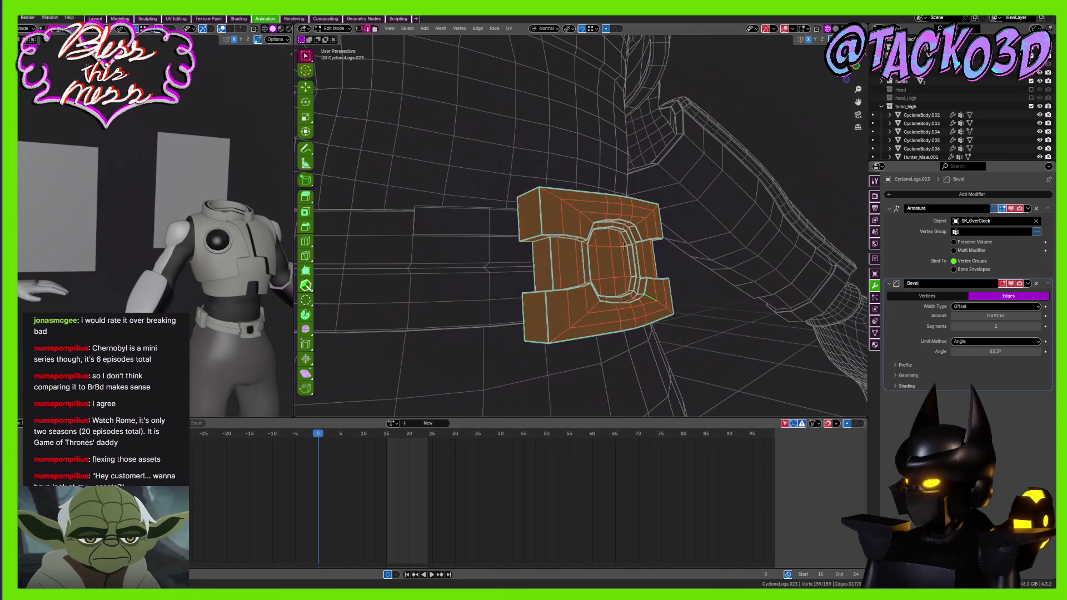
pyautogui.rightClick(621, 247)
pyautogui.click(616, 251)
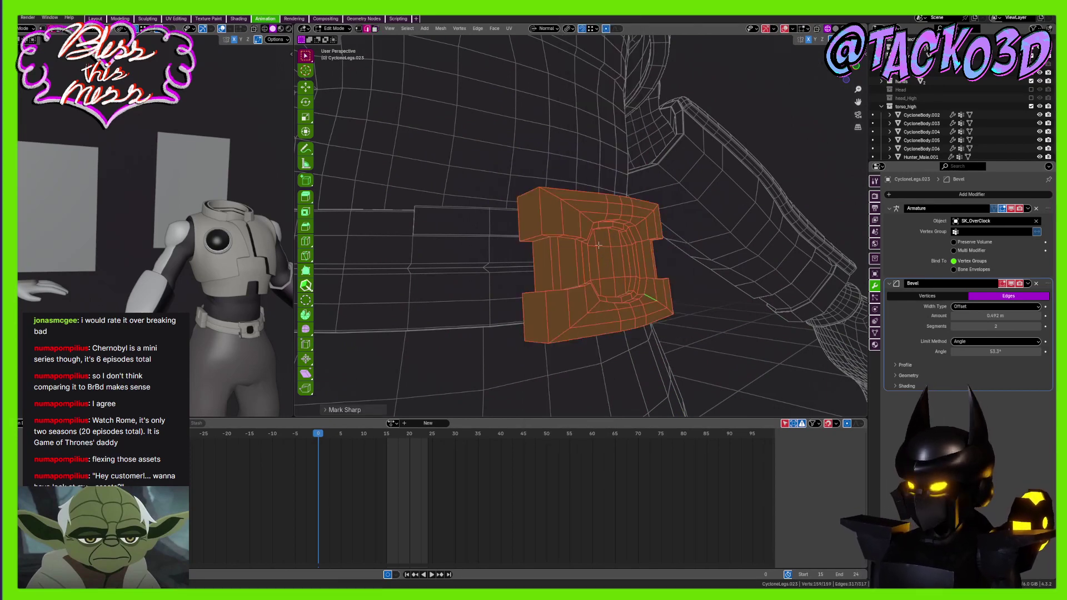
pyautogui.press('Tab')
pyautogui.scroll(3, 600, 249)
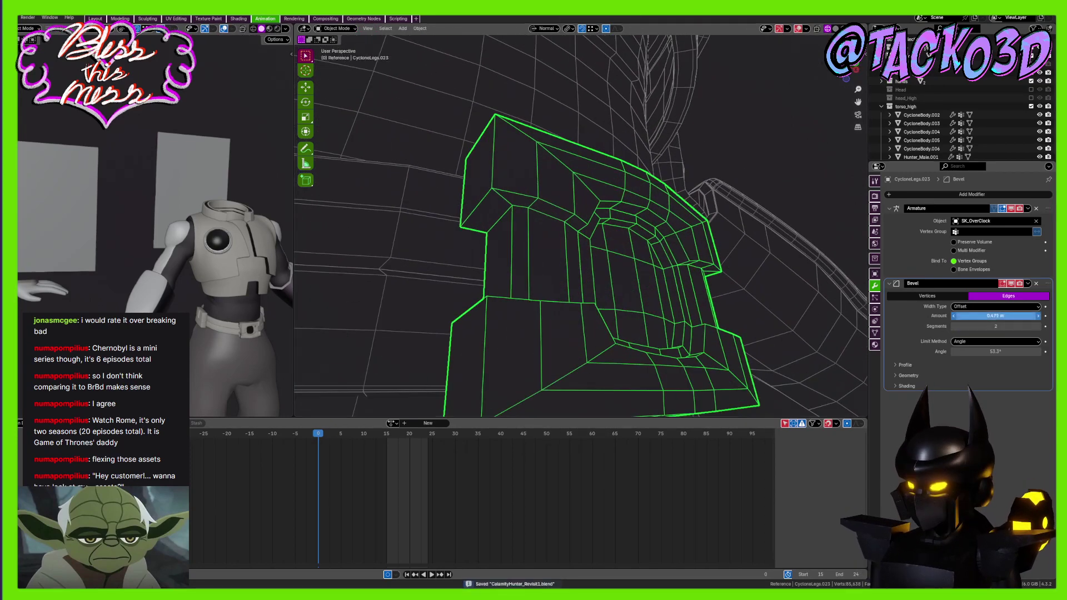
# Try a slightly different bevel amount and a very low angle limit of about 1.5° on the buckle in solid shading
pyautogui.moveTo(1004, 315); pyautogui.dragTo(989, 315)
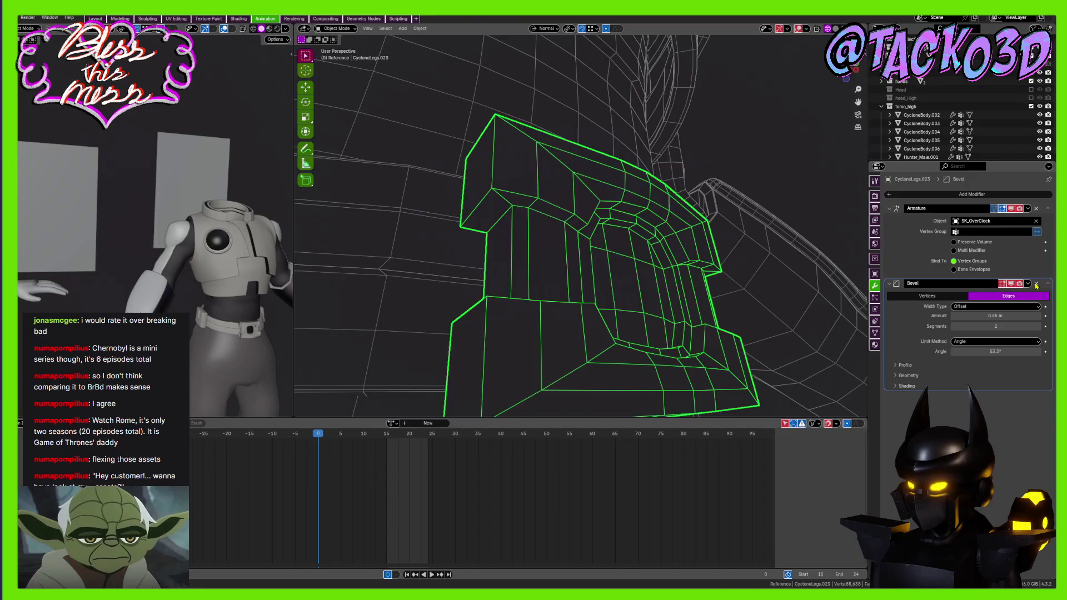
pyautogui.moveTo(681, 208); pyautogui.dragTo(589, 225, button='middle')
pyautogui.click(835, 29)
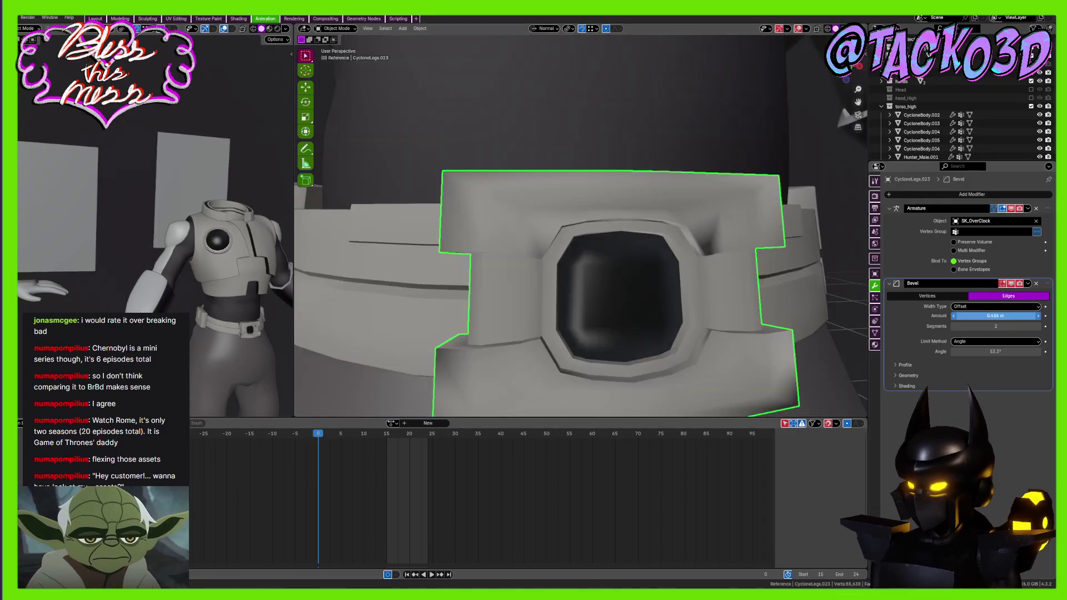
pyautogui.moveTo(995, 351); pyautogui.dragTo(966, 351)
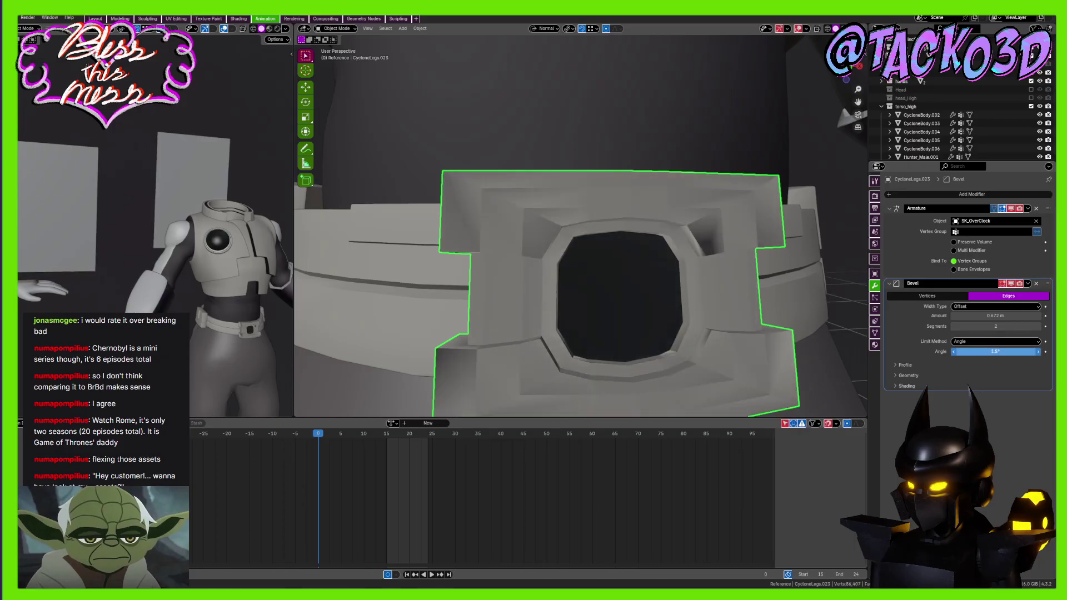
# Try a larger bevel amount on the buckle, comparing its wireframe with the solid shading
pyautogui.hotkey('shift', 'z')
pyautogui.moveTo(639, 250); pyautogui.dragTo(680, 227, button='middle')
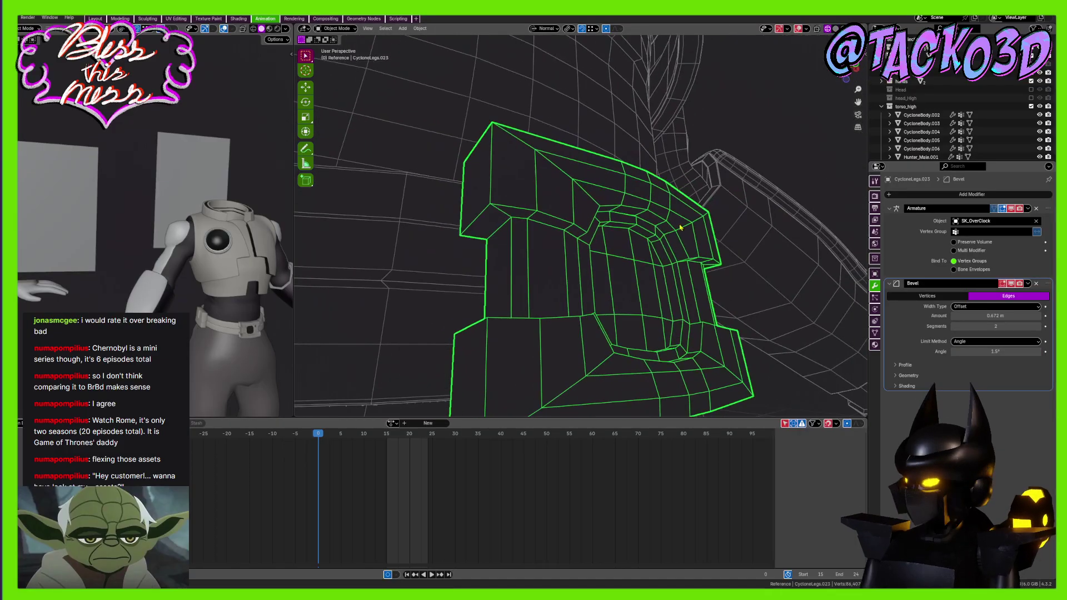
pyautogui.scroll(6, 626, 218)
pyautogui.scroll(-2, 614, 209)
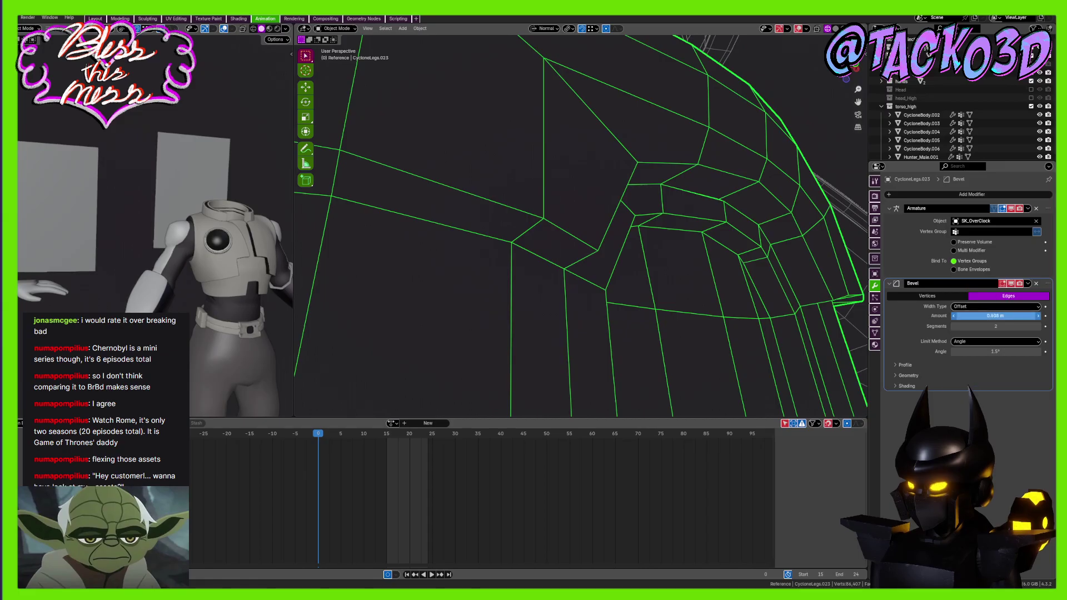
pyautogui.moveTo(994, 316); pyautogui.dragTo(999, 315)
pyautogui.scroll(-5, 642, 195)
pyautogui.moveTo(643, 195)
pyautogui.mouseDown(button='middle')
pyautogui.moveTo(674, 181)
pyautogui.moveTo(637, 195)
pyautogui.moveTo(654, 221)
pyautogui.moveTo(679, 205)
pyautogui.moveTo(640, 211)
pyautogui.mouseUp(button='middle')
pyautogui.scroll(-3, 674, 182)
pyautogui.hotkey('shift', 'z')
pyautogui.scroll(4, 637, 195)
pyautogui.scroll(-2, 654, 221)
pyautogui.scroll(-3, 640, 210)
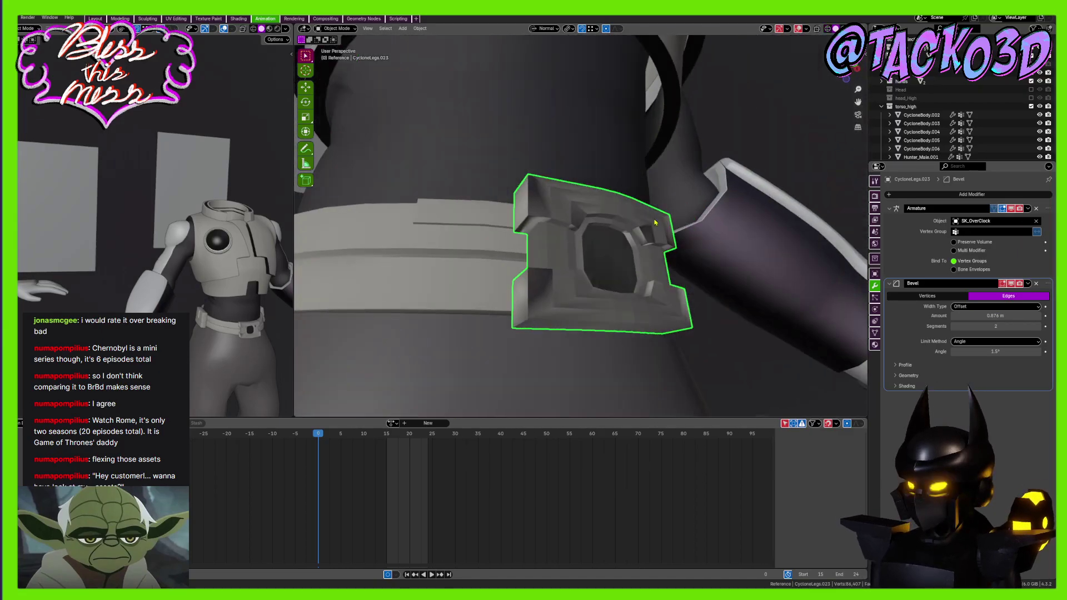
# Try the buckle without its Bevel modifier by removing it and viewing the plate from the side
pyautogui.click(1036, 284)
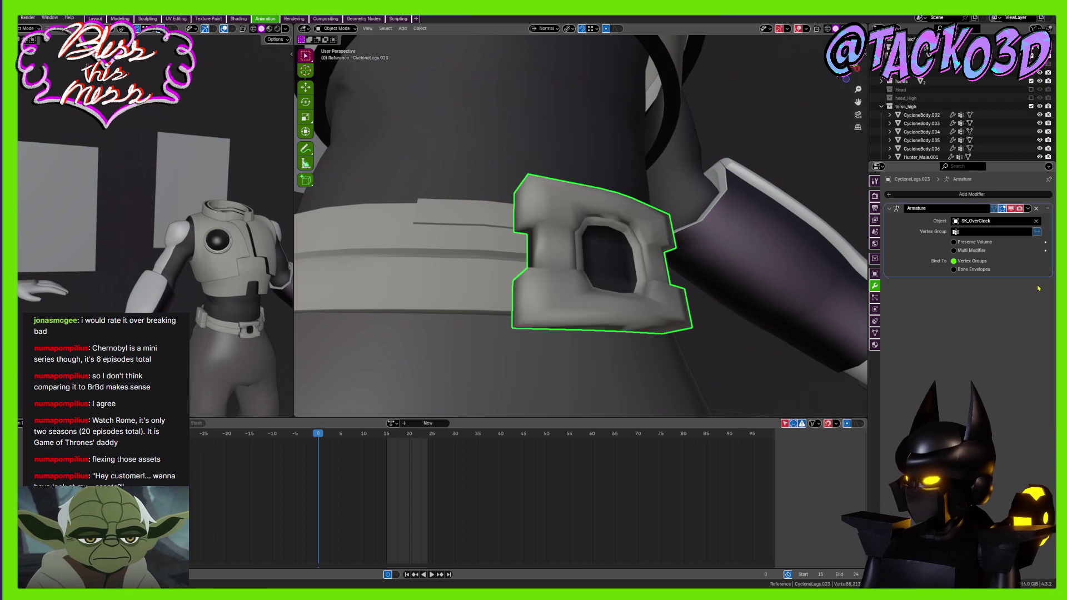
pyautogui.moveTo(628, 253)
pyautogui.mouseDown(button='middle')
pyautogui.moveTo(573, 274)
pyautogui.moveTo(580, 280)
pyautogui.moveTo(563, 248)
pyautogui.moveTo(615, 238)
pyautogui.mouseUp(button='middle')
pyautogui.scroll(2, 579, 280)
pyautogui.press('Tab')
pyautogui.press('Tab')
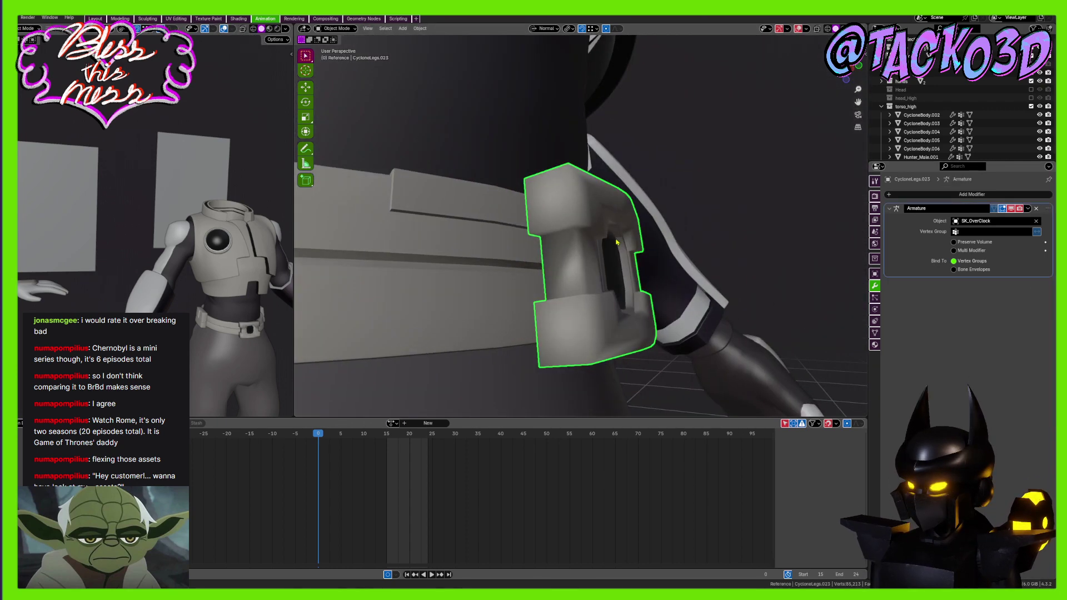
# Undo the Bevel modifier's removal, the last bevel setting changes and the clearing of the sharp edges
pyautogui.hotkey('ctrl', 'z')
pyautogui.hotkey('ctrl', 'z')
pyautogui.hotkey('ctrl', 'z')
pyautogui.hotkey('ctrl', 'z')
pyautogui.hotkey('ctrl', 'z')
pyautogui.hotkey('ctrl', 'z')
pyautogui.hotkey('ctrl', 'z')
pyautogui.hotkey('ctrl', 'z')
pyautogui.hotkey('ctrl', 'z')
pyautogui.hotkey('ctrl', 'z')
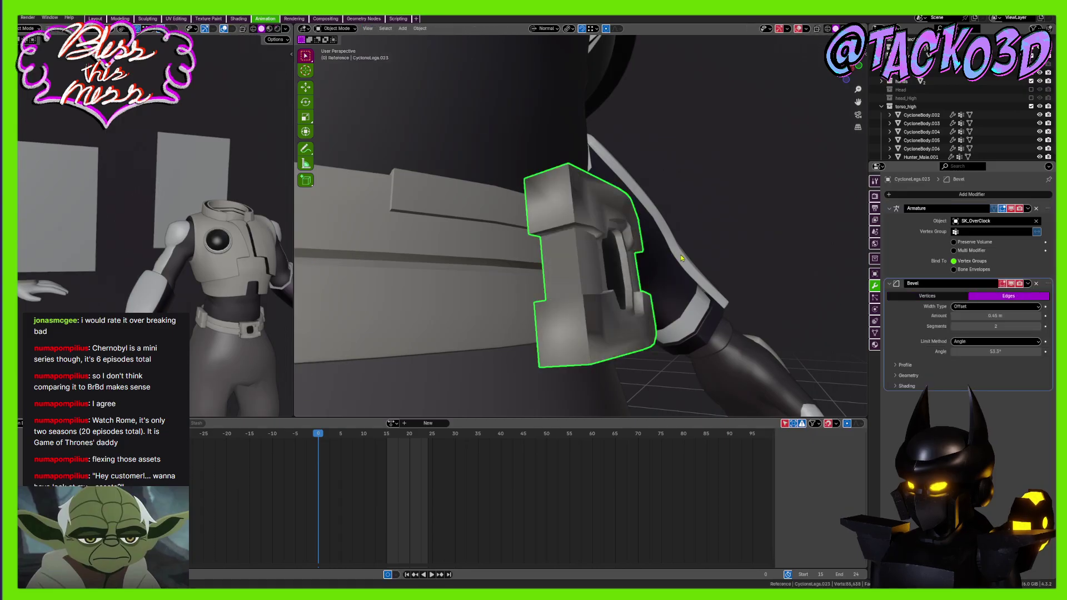
# Examine the buckle's sharp edges and topology in Edit Mode from several angles
pyautogui.press('Tab')
pyautogui.moveTo(682, 252); pyautogui.dragTo(522, 186, button='middle')
pyautogui.press('Tab')
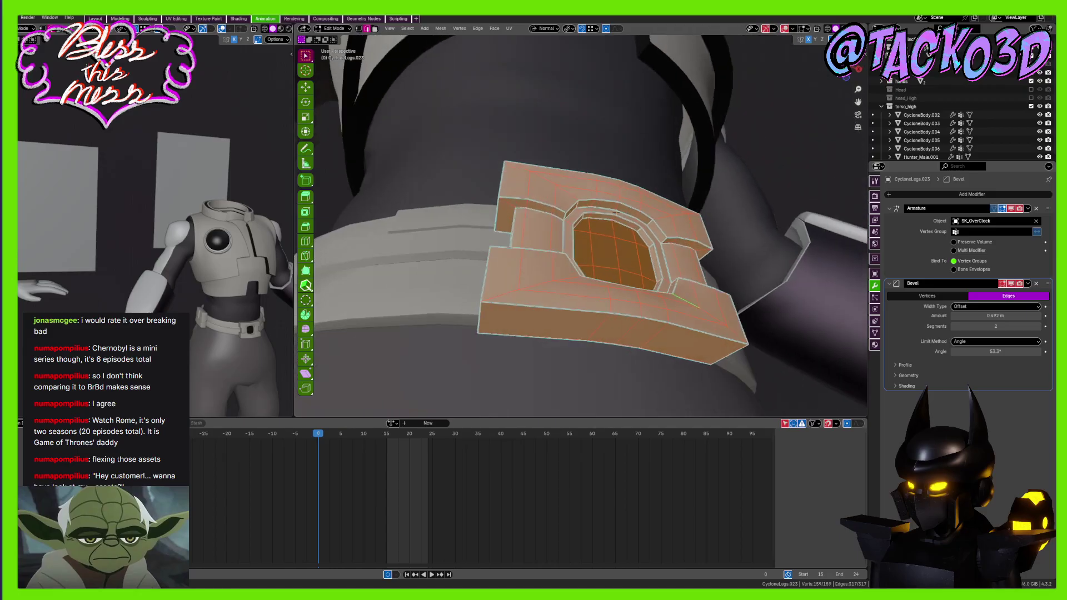
pyautogui.scroll(3, 523, 187)
pyautogui.scroll(-1, 604, 227)
pyautogui.moveTo(616, 226); pyautogui.dragTo(677, 245, button='middle')
pyautogui.scroll(2, 600, 242)
pyautogui.press('Tab')
pyautogui.press('Tab')
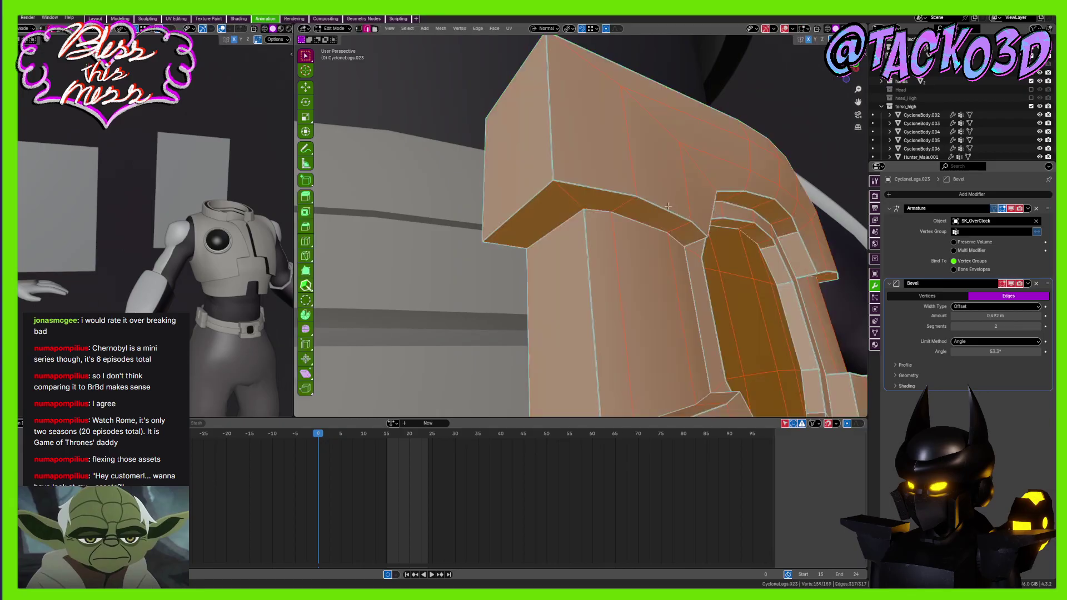
# Pick edges around the buckle's upper corner block and inspect how they connect from above and in front
pyautogui.keyDown('alt'); pyautogui.click(668, 206); pyautogui.keyUp('alt')
pyautogui.keyDown('shift'); pyautogui.click(543, 199); pyautogui.keyUp('shift')
pyautogui.moveTo(543, 198); pyautogui.dragTo(593, 188, button='middle')
pyautogui.keyDown('shift'); pyautogui.click(623, 222); pyautogui.keyUp('shift')
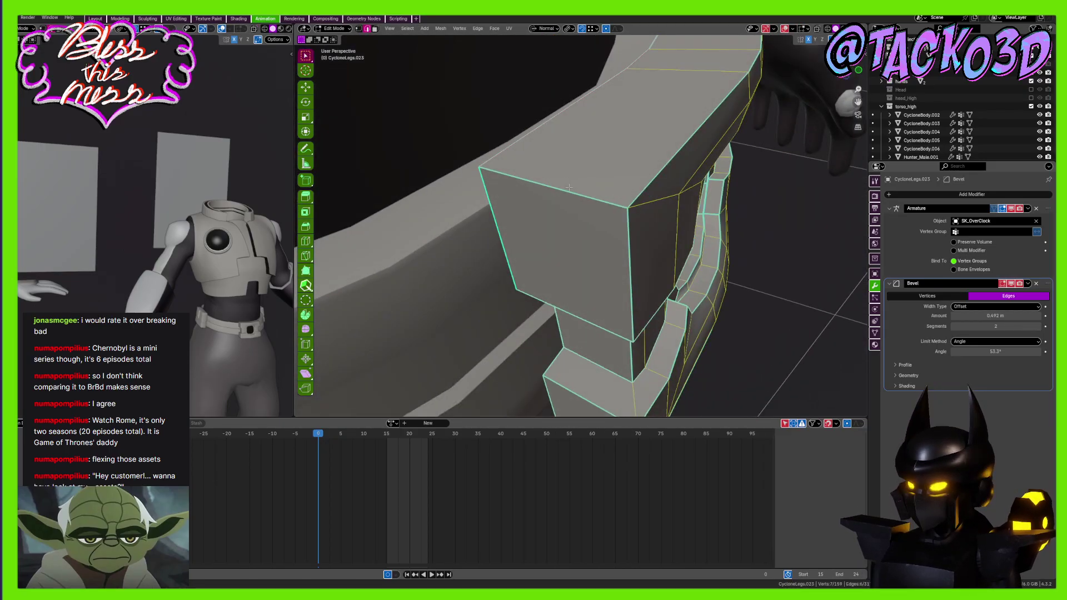
pyautogui.moveTo(682, 155); pyautogui.dragTo(483, 224, button='middle')
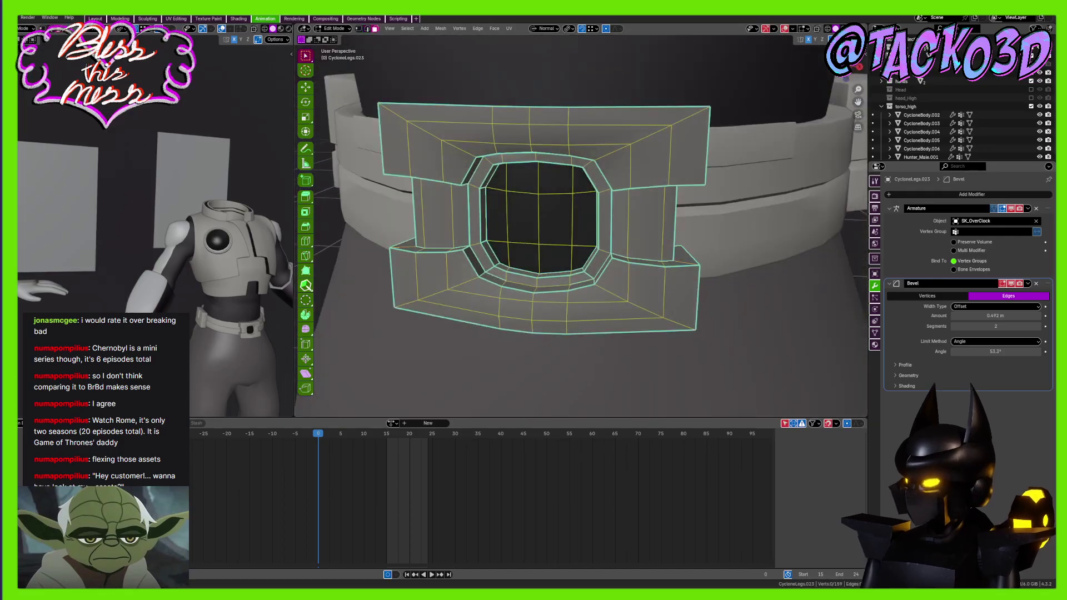
# Delete one half of the buckle's mesh up to the centre line, using X-ray in front orthographic view
pyautogui.press('KP_1')
pyautogui.hotkey('alt', 'z')
pyautogui.keyDown('shift'); pyautogui.moveTo(722, 112); pyautogui.dragTo(722, 159, button='middle'); pyautogui.keyUp('shift')
pyautogui.moveTo(748, 106); pyautogui.dragTo(606, 372)
pyautogui.press('x')
pyautogui.click(603, 269)
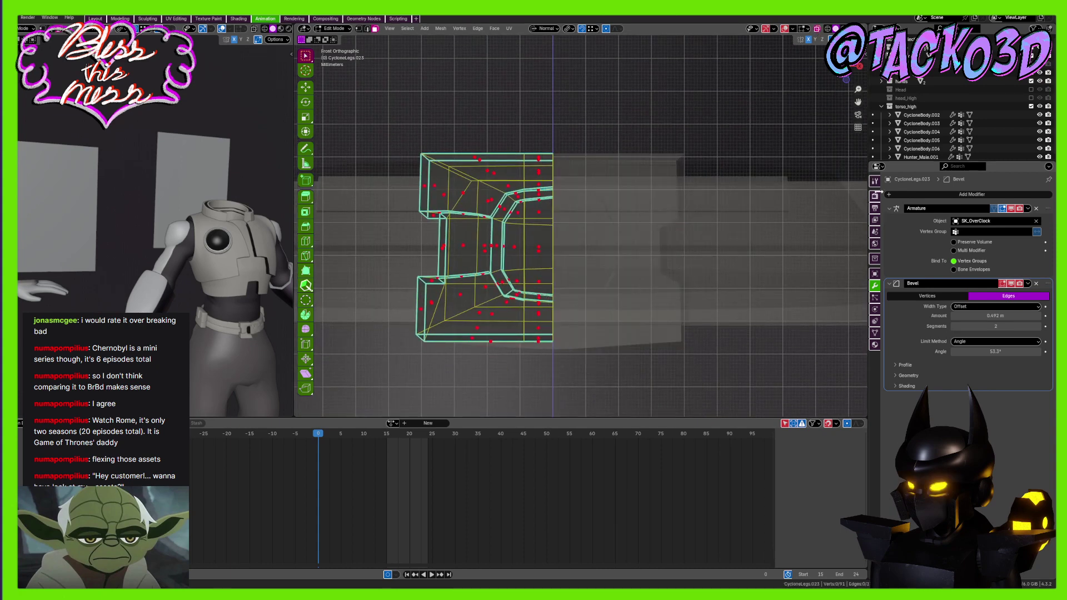
# Add a Mirror modifier on the X axis to the half buckle and check the mirrored plate in Object Mode
pyautogui.click(906, 196)
pyautogui.click(888, 228)
pyautogui.moveTo(689, 239); pyautogui.dragTo(738, 242, button='middle')
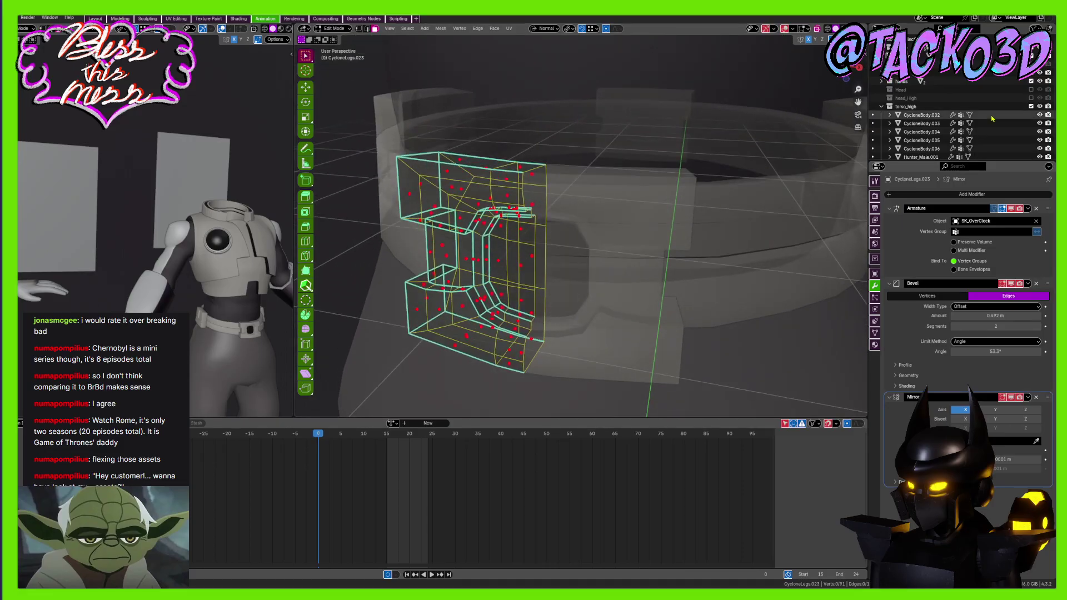
pyautogui.scroll(-3, 987, 119)
pyautogui.press('Tab')
pyautogui.press('g')
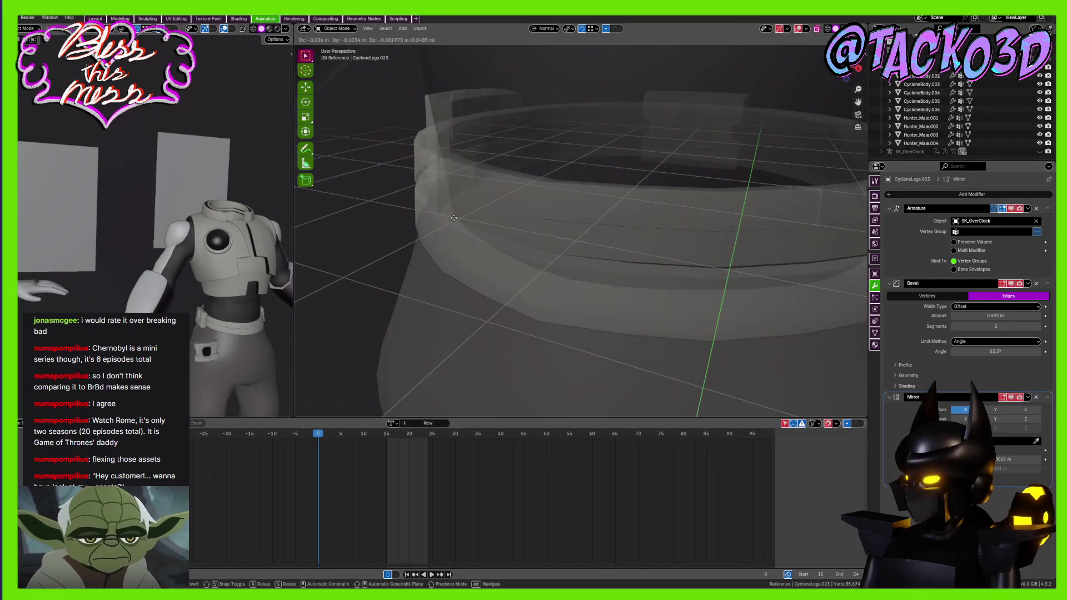
pyautogui.rightClick(509, 233)
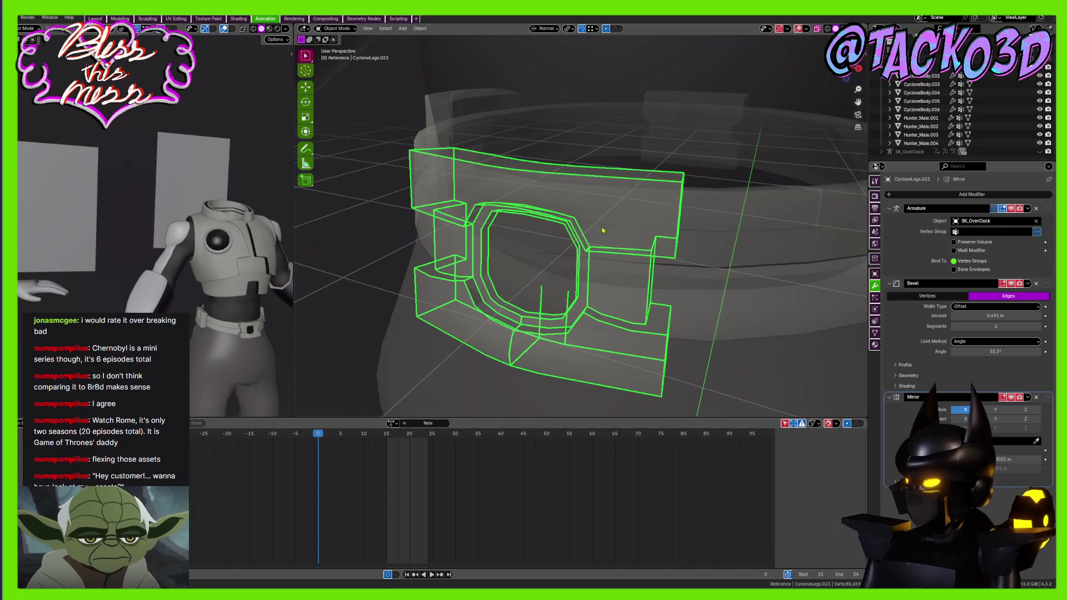
pyautogui.moveTo(602, 231); pyautogui.dragTo(640, 272, button='middle')
pyautogui.press('Tab')
pyautogui.press('Tab')
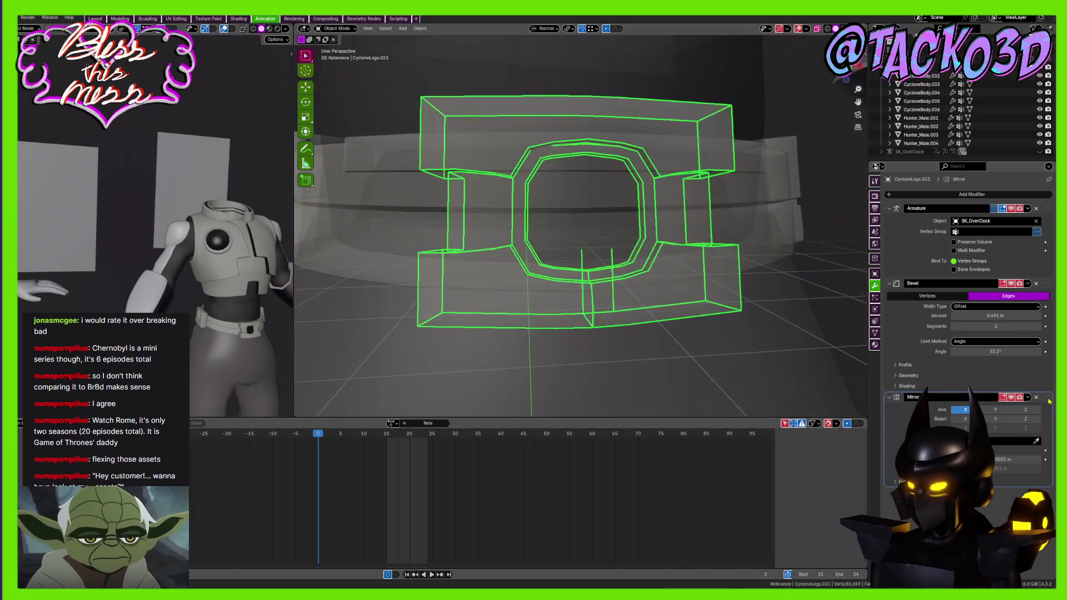
# Place the Mirror modifier first in the buckle's modifier stack, with clipping on and a merge distance of 0.000141 m
pyautogui.moveTo(1049, 401); pyautogui.dragTo(1001, 168)
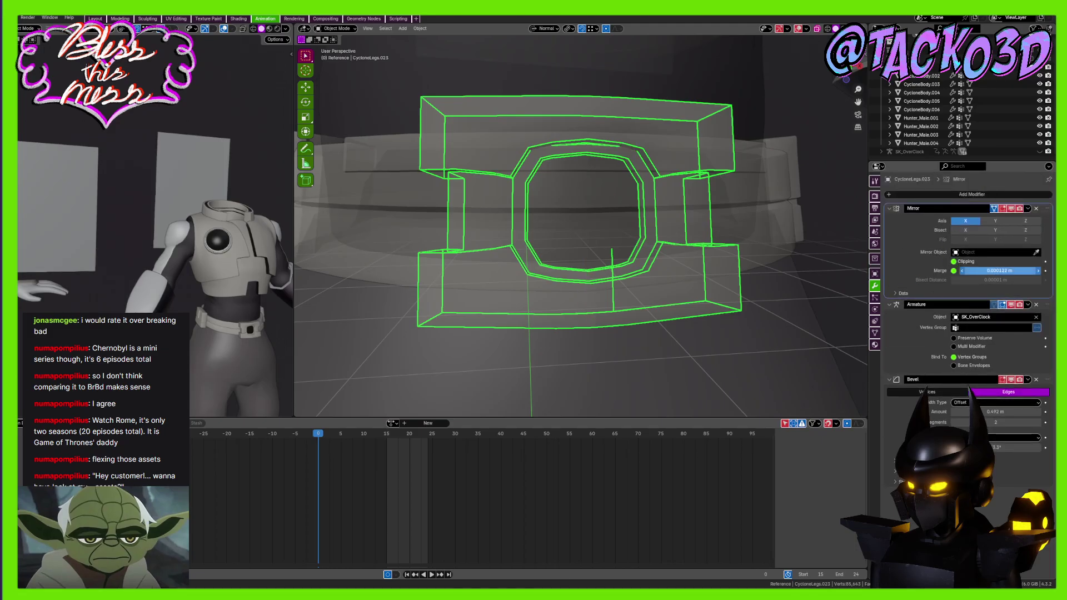
pyautogui.moveTo(999, 271); pyautogui.dragTo(1004, 271)
pyautogui.moveTo(614, 261); pyautogui.dragTo(640, 287, button='middle')
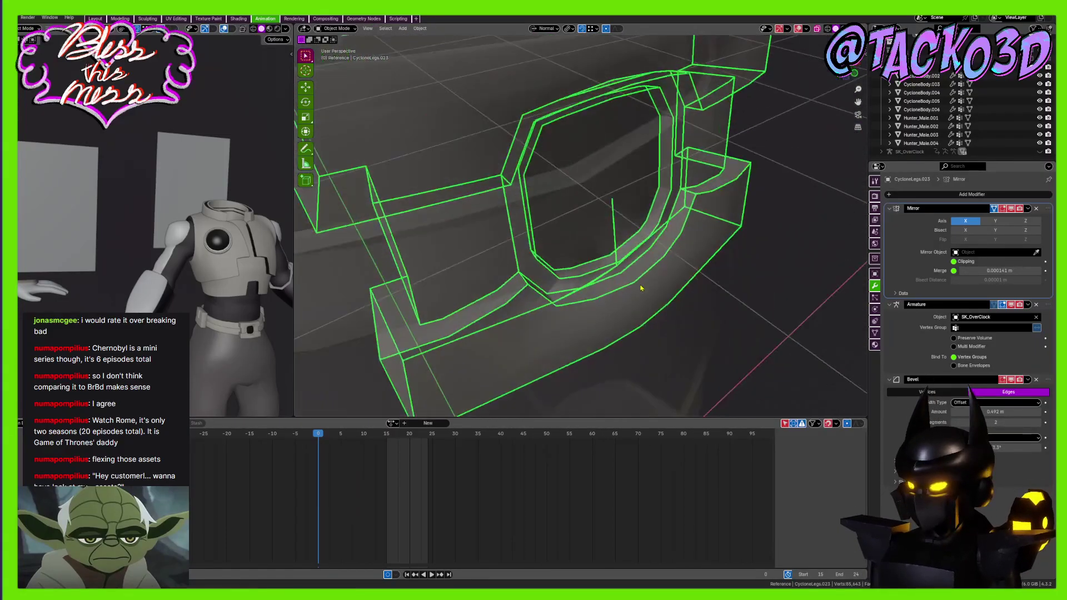
pyautogui.press('g')
pyautogui.moveTo(586, 270); pyautogui.dragTo(630, 281, button='middle')
# Merge all of the half buckle's vertices by distance and save the file
pyautogui.press('Tab')
pyautogui.press('Tab')
pyautogui.scroll(3, 600, 270)
pyautogui.press('Tab')
pyautogui.press('a')
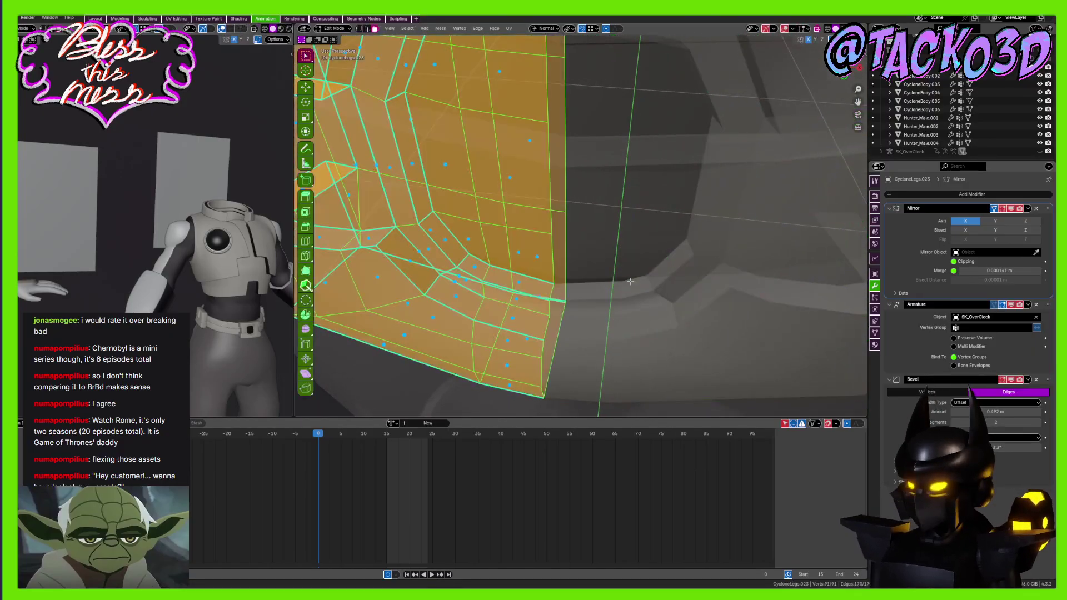
pyautogui.click(595, 292)
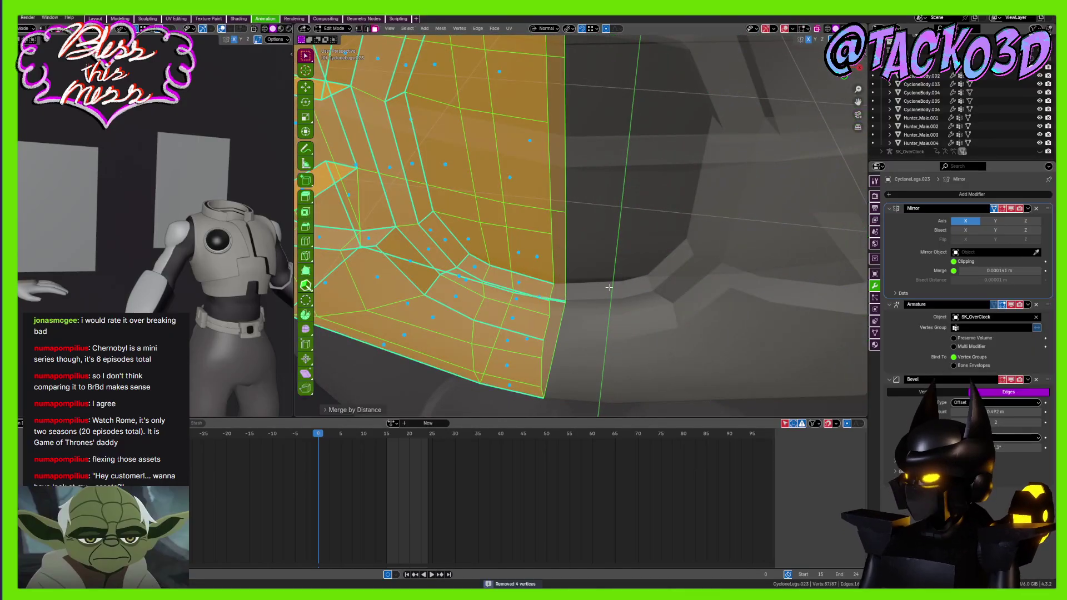
pyautogui.press('Tab')
pyautogui.scroll(-6, 643, 262)
pyautogui.moveTo(643, 262); pyautogui.dragTo(582, 257, button='middle')
pyautogui.hotkey('ctrl', 's')
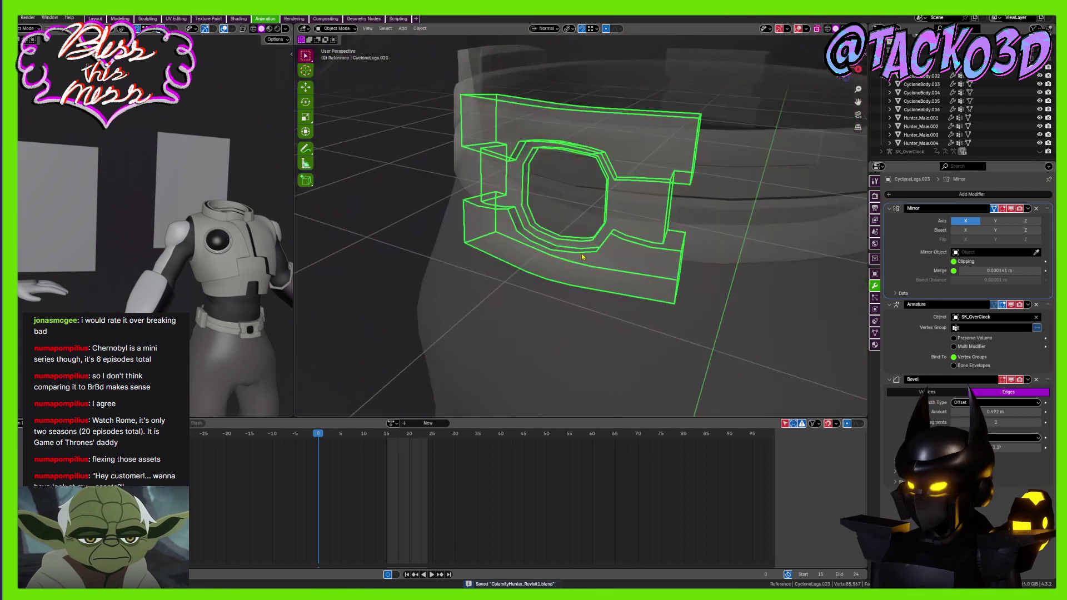
# Inspect the mirrored buckle's centre seam and edges in X-ray, solid and wireframe shading
pyautogui.moveTo(647, 227)
pyautogui.mouseDown(button='middle')
pyautogui.moveTo(655, 195)
pyautogui.moveTo(636, 238)
pyautogui.moveTo(665, 217)
pyautogui.moveTo(645, 219)
pyautogui.mouseUp(button='middle')
pyautogui.press('Tab')
pyautogui.press('Tab')
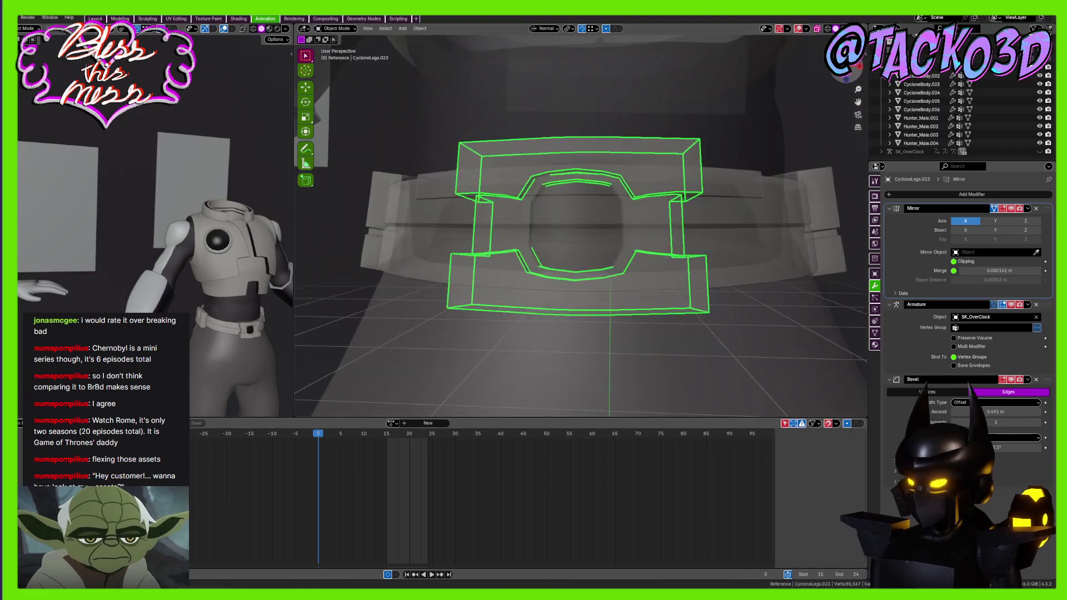
pyautogui.click(816, 30)
pyautogui.moveTo(628, 153); pyautogui.dragTo(811, 41, button='middle')
pyautogui.press('h')
pyautogui.hotkey('ctrl', 'z')
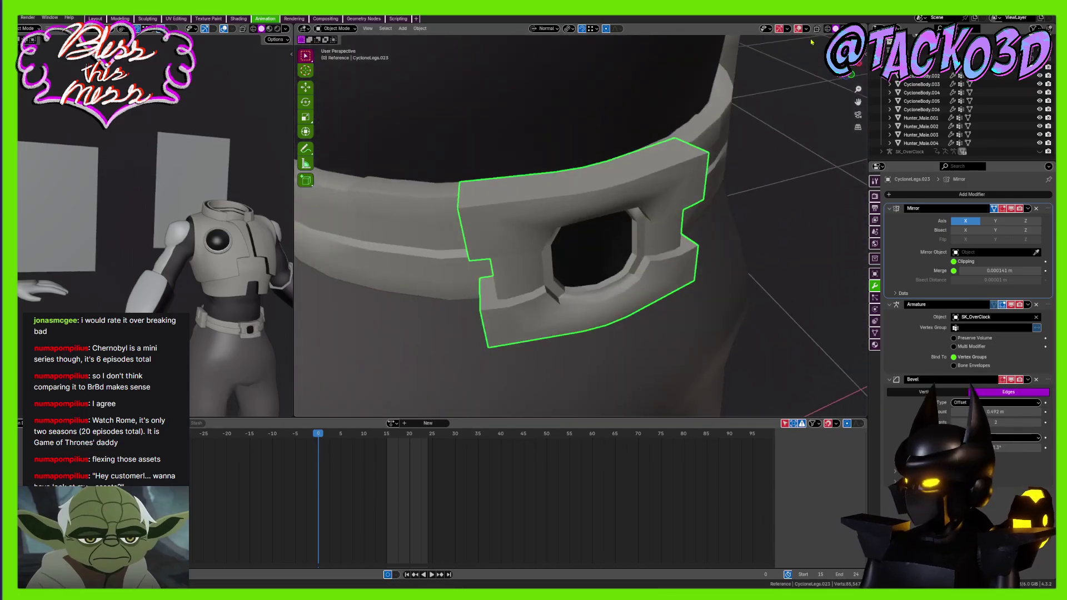
pyautogui.click(825, 29)
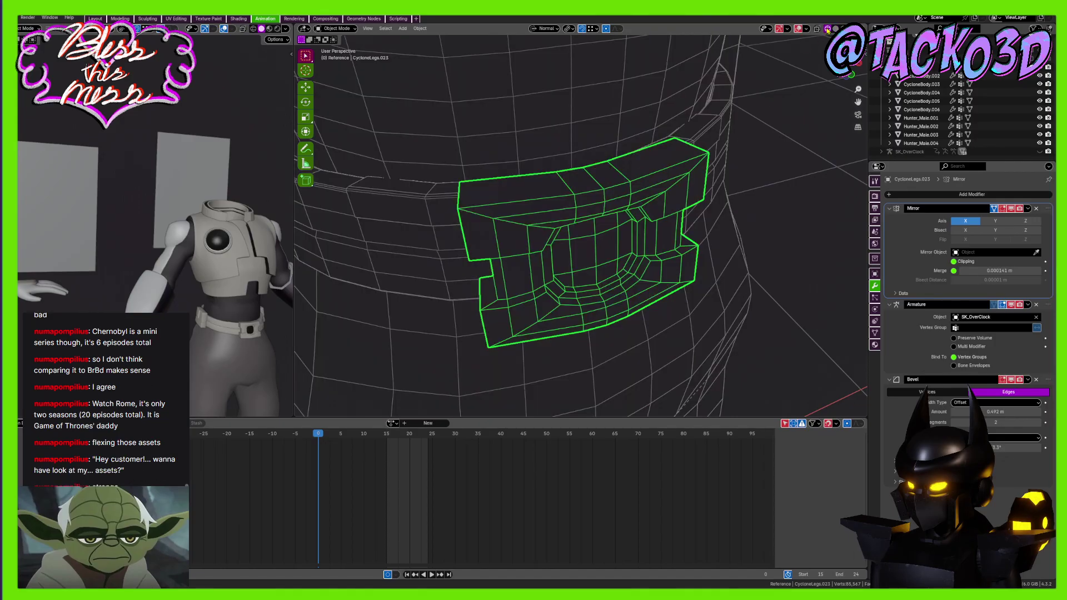
pyautogui.moveTo(712, 133); pyautogui.dragTo(657, 163, button='middle')
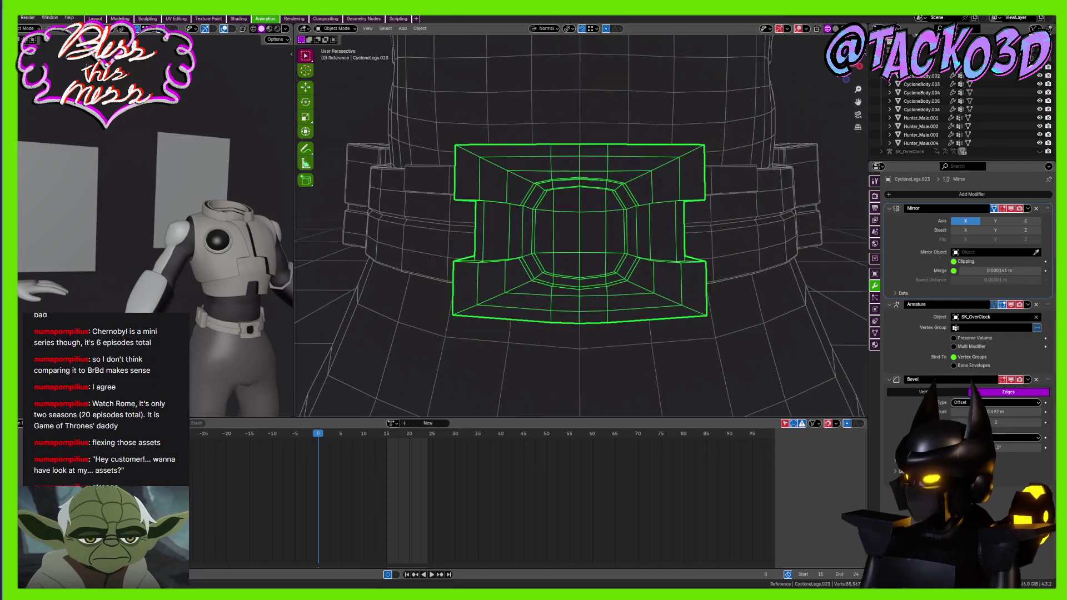
pyautogui.moveTo(724, 228); pyautogui.dragTo(677, 225, button='middle')
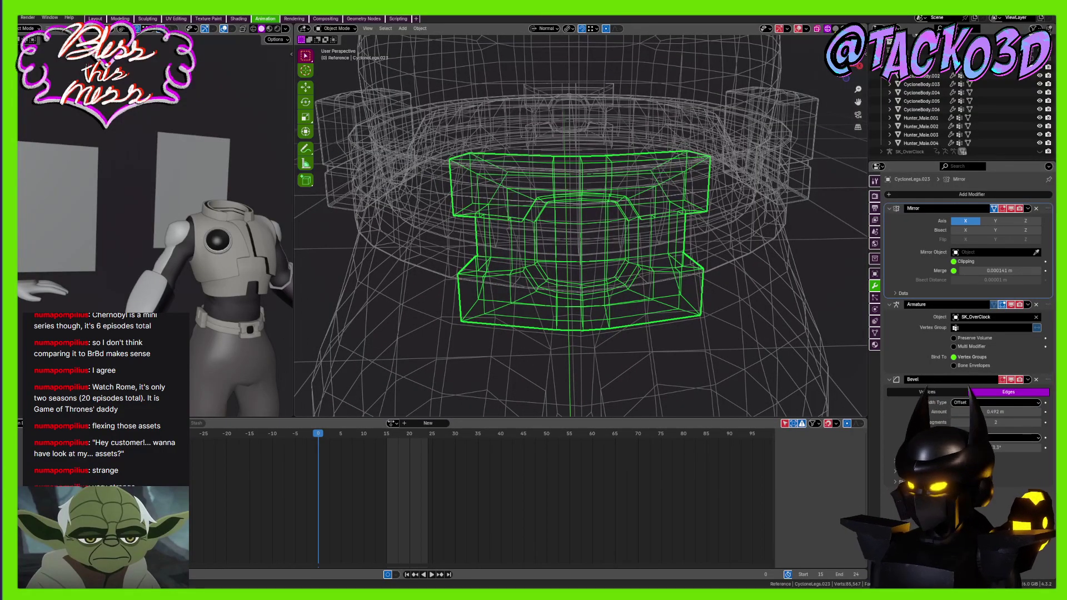
# Frame the buckle and examine its half mesh in Edit Mode with X-ray on in solid shading
pyautogui.click(827, 28)
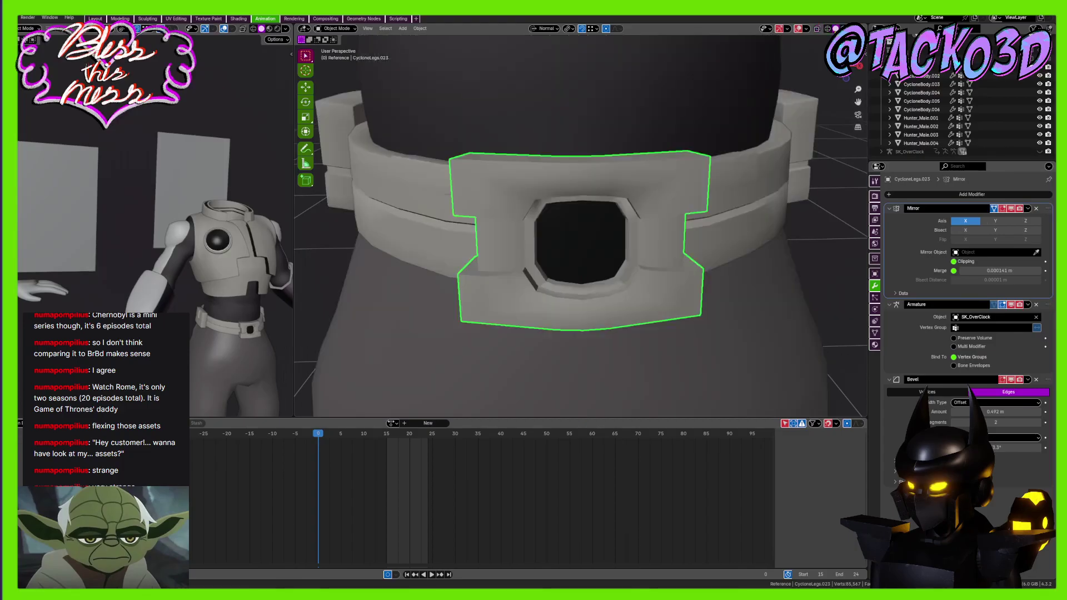
pyautogui.press('KP_Decimal')
pyautogui.click(818, 29)
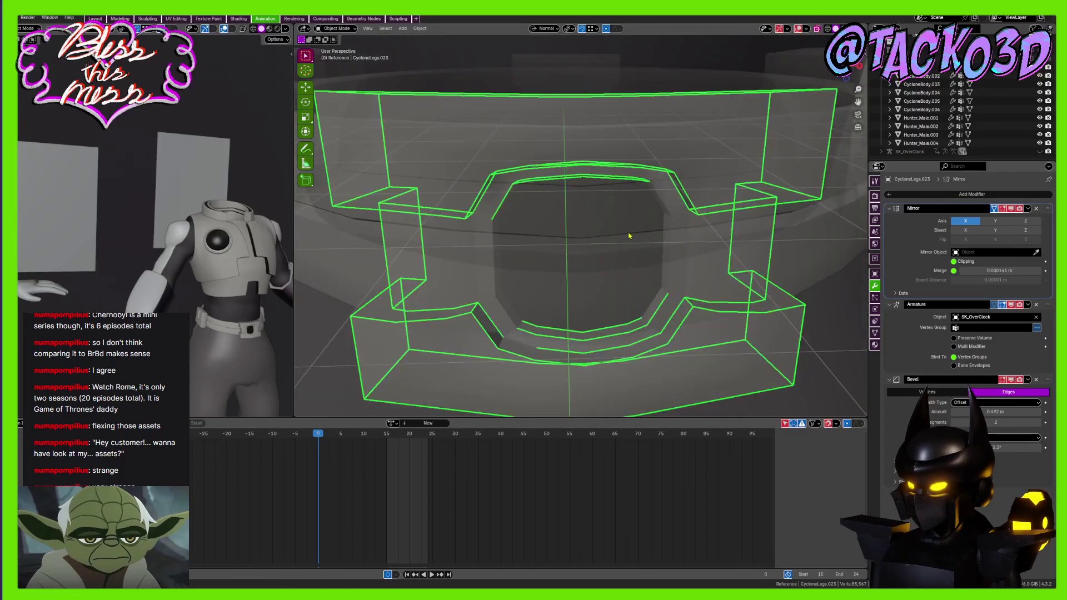
pyautogui.moveTo(626, 235)
pyautogui.mouseDown(button='middle')
pyautogui.moveTo(655, 231)
pyautogui.moveTo(623, 240)
pyautogui.moveTo(644, 239)
pyautogui.moveTo(692, 188)
pyautogui.mouseUp(button='middle')
pyautogui.press('Tab')
pyautogui.scroll(-3, 612, 228)
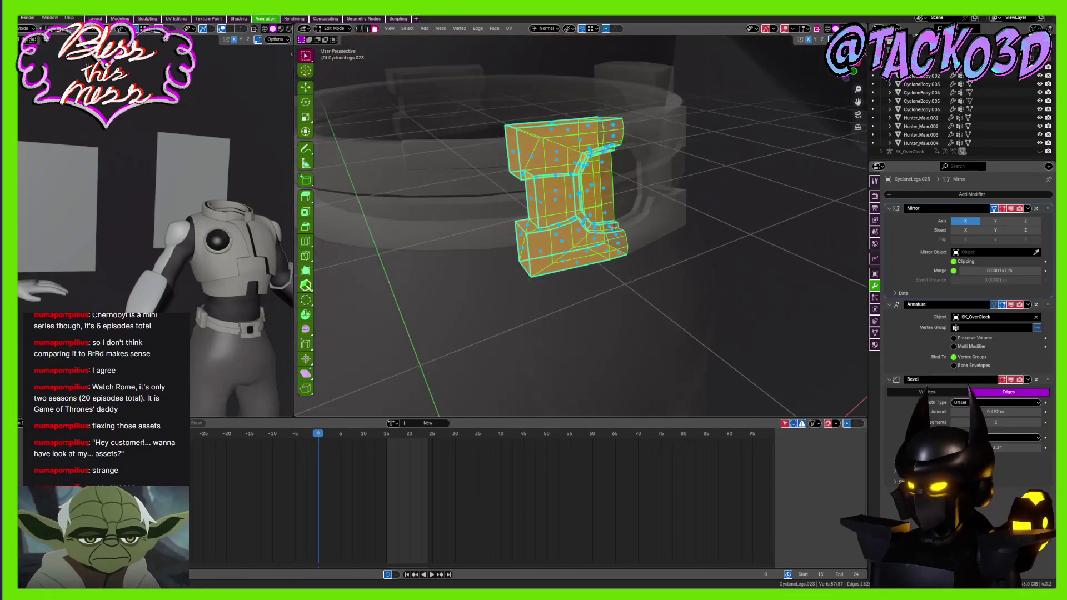
# Leave Edit Mode and try moving the buckle to check what lies beneath it
pyautogui.click(611, 245)
pyautogui.press('Tab')
pyautogui.moveTo(608, 209); pyautogui.dragTo(610, 229, button='middle')
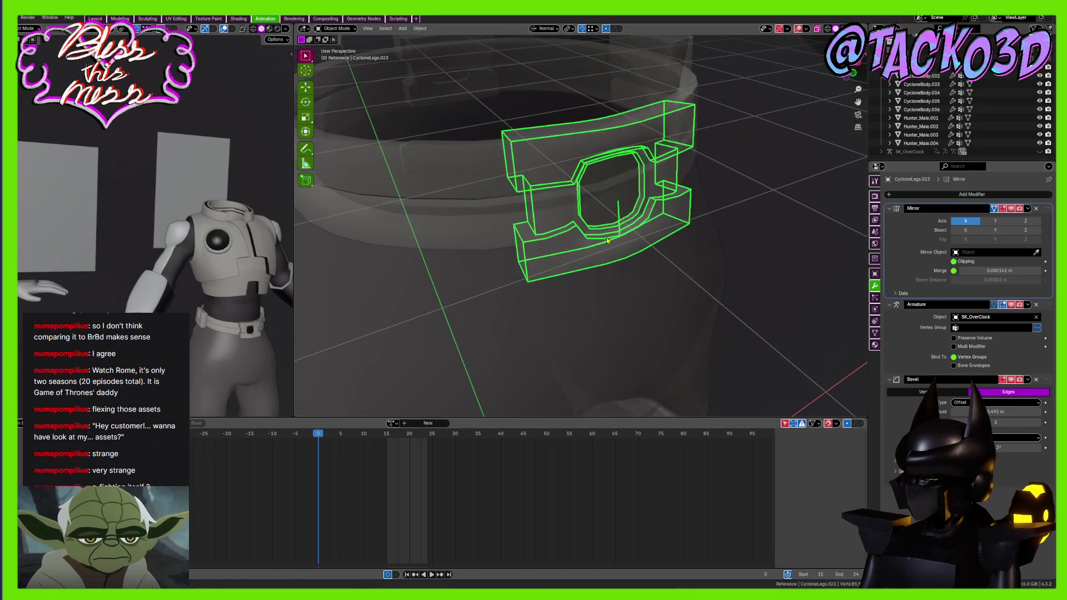
pyautogui.moveTo(610, 230); pyautogui.dragTo(623, 231)
pyautogui.rightClick(622, 231)
pyautogui.click(626, 236)
pyautogui.press('g')
pyautogui.rightClick(663, 253)
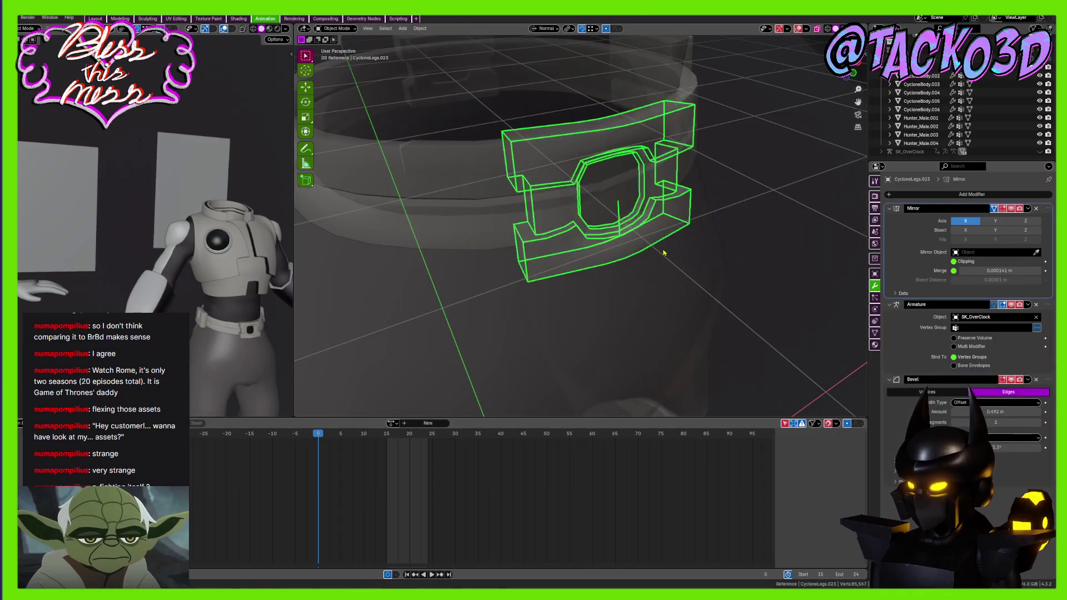
# Compare the buckle's lower corner with and without its bevel, and delete the Bevel modifier
pyautogui.moveTo(674, 252); pyautogui.dragTo(853, 334, button='middle')
pyautogui.press('KP_Decimal')
pyautogui.scroll(4, 628, 250)
pyautogui.click(594, 249)
pyautogui.press('Tab')
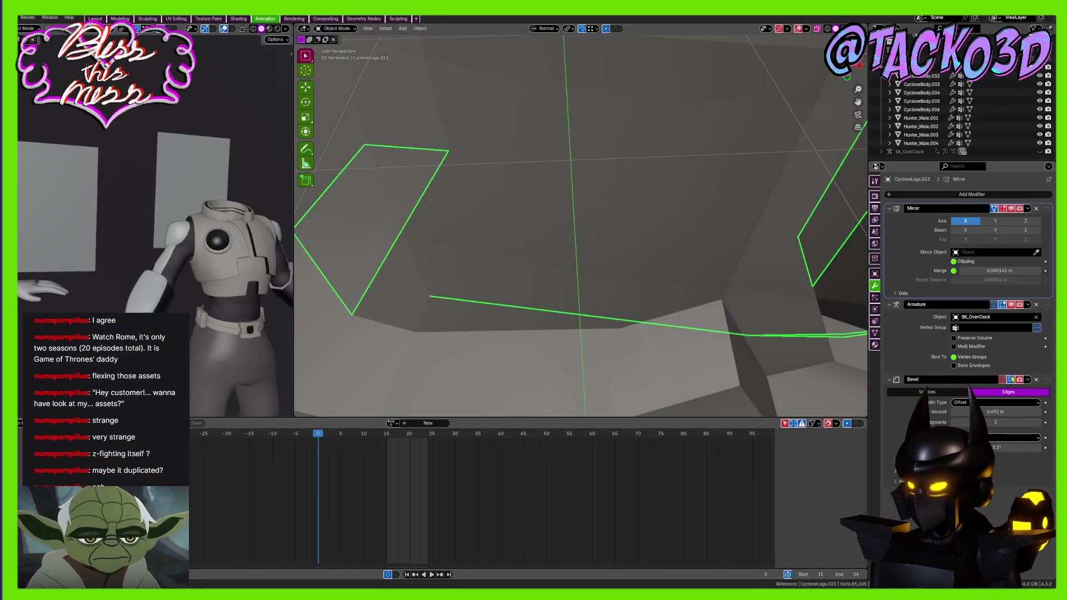
pyautogui.press('Tab')
pyautogui.press('Tab')
pyautogui.moveTo(621, 250); pyautogui.dragTo(630, 226, button='middle')
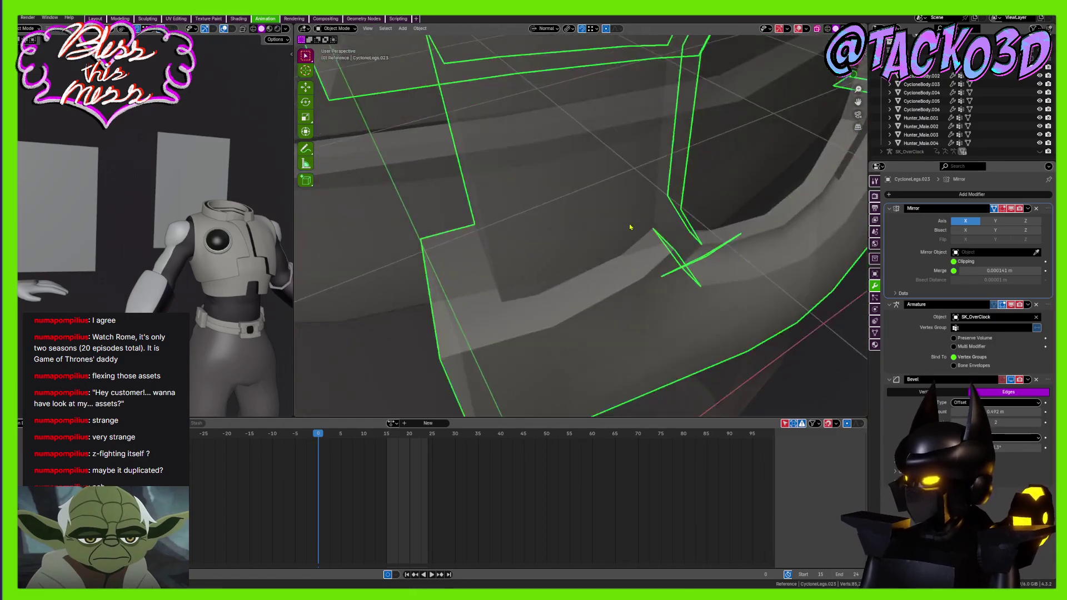
pyautogui.click(1003, 393)
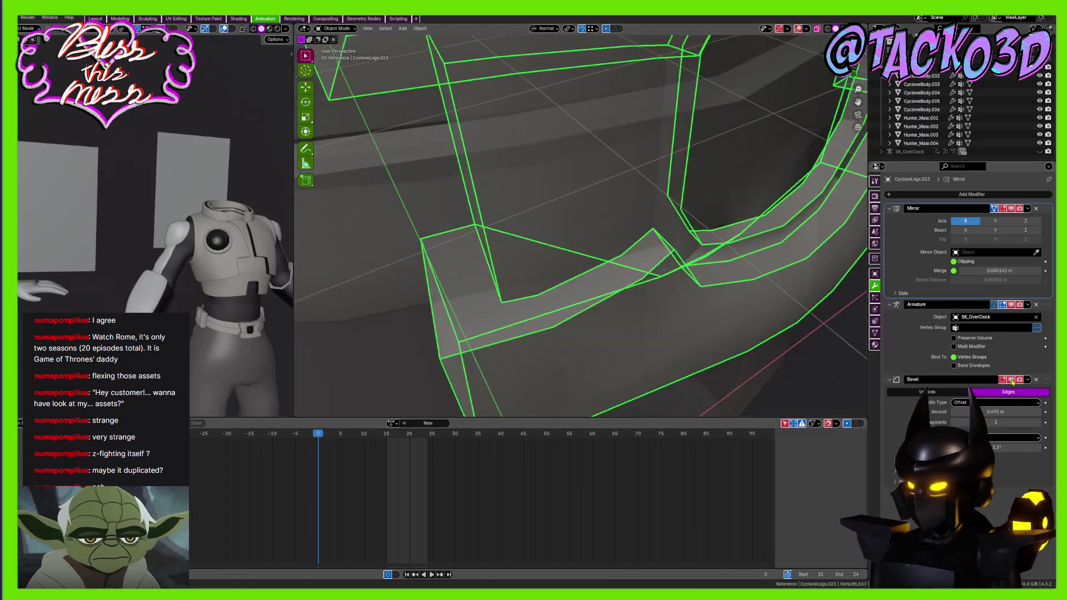
pyautogui.click(1036, 380)
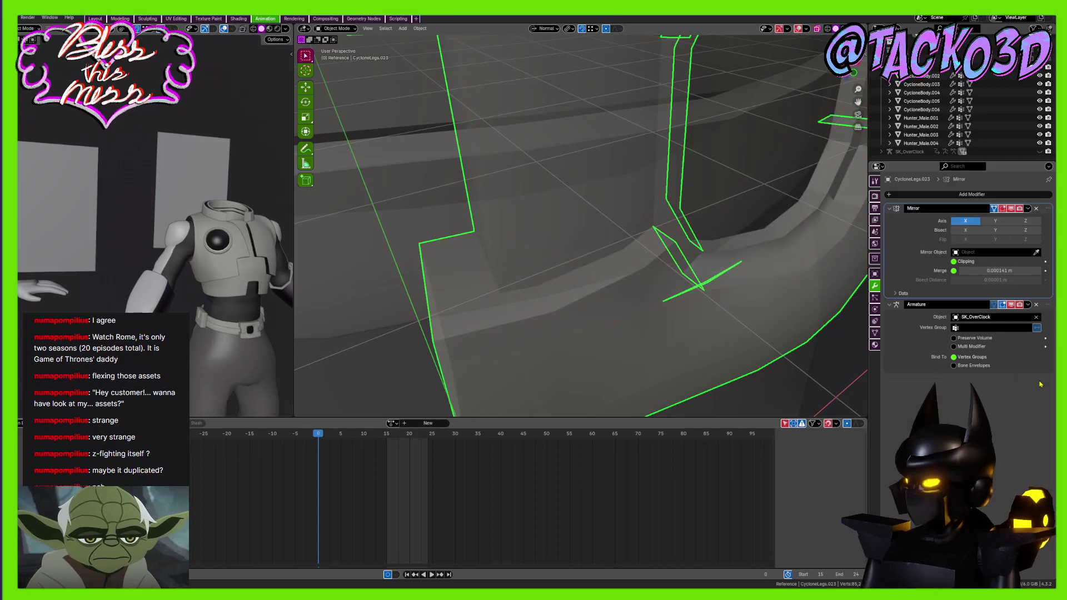
# Add a new Bevel modifier to the buckle with an amount of 0.106 m and check its lower corner
pyautogui.click(900, 194)
pyautogui.click(900, 194)
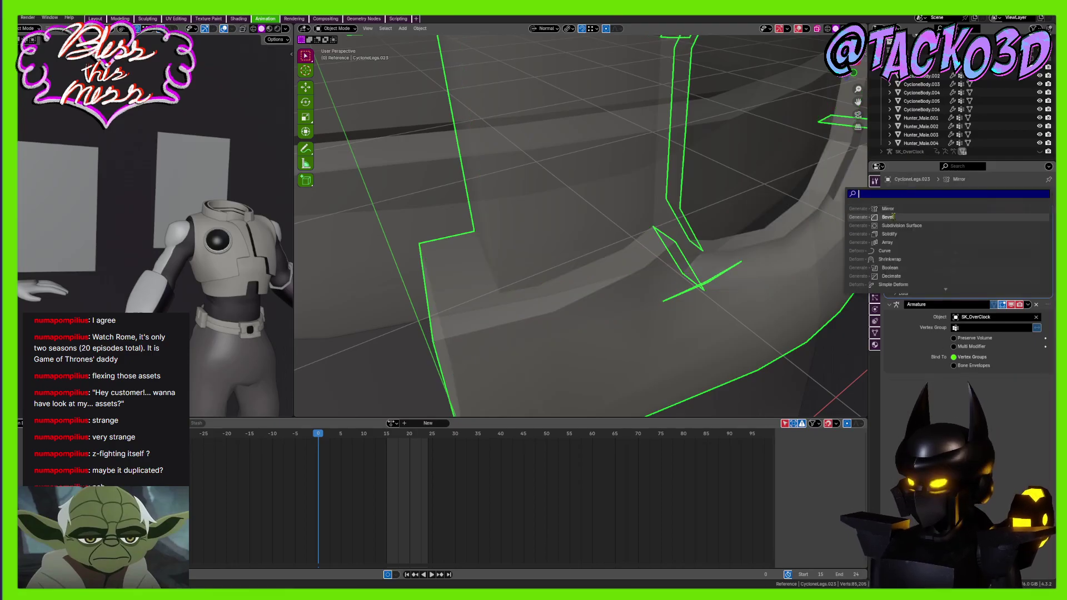
pyautogui.click(899, 216)
pyautogui.scroll(-3, 702, 202)
pyautogui.moveTo(702, 202); pyautogui.dragTo(652, 222, button='middle')
pyautogui.scroll(8, 639, 230)
pyautogui.scroll(2, 629, 235)
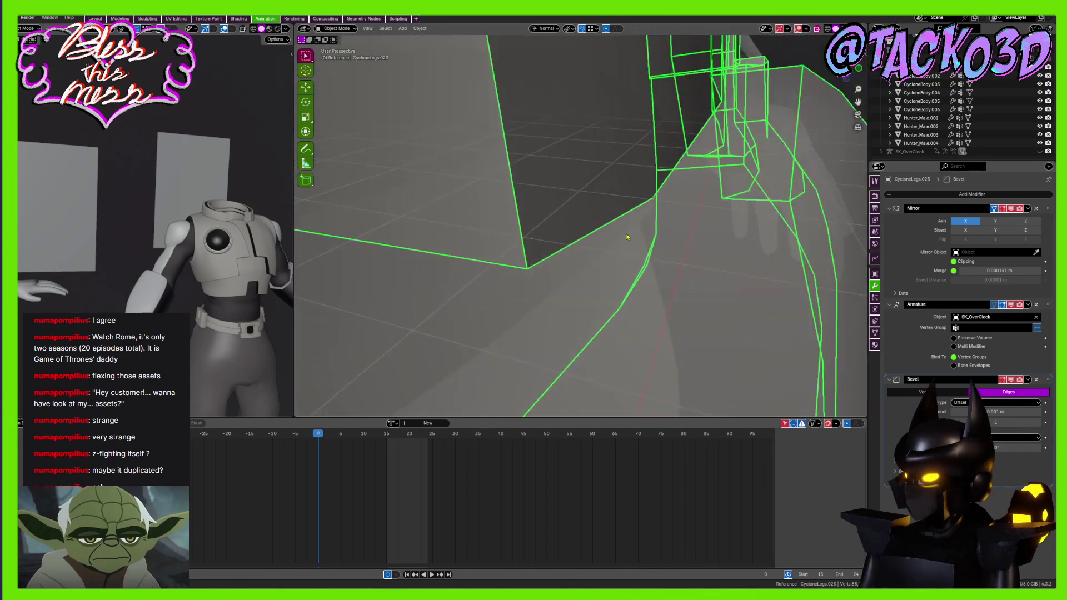
pyautogui.scroll(-1, 637, 217)
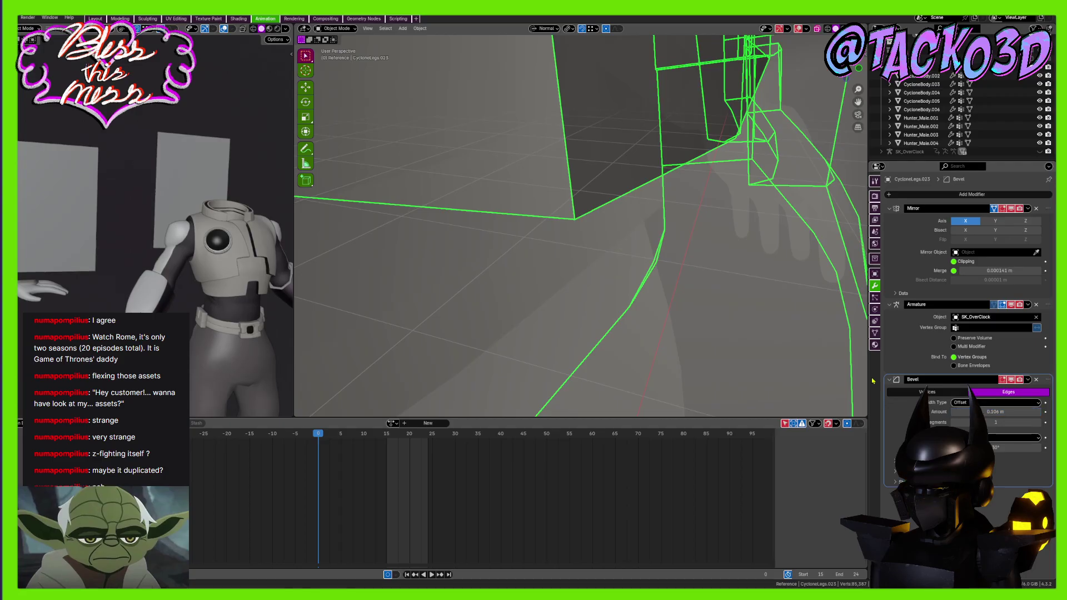
pyautogui.scroll(-1, 785, 331)
pyautogui.moveTo(728, 288); pyautogui.dragTo(608, 234, button='middle')
pyautogui.scroll(1, 600, 244)
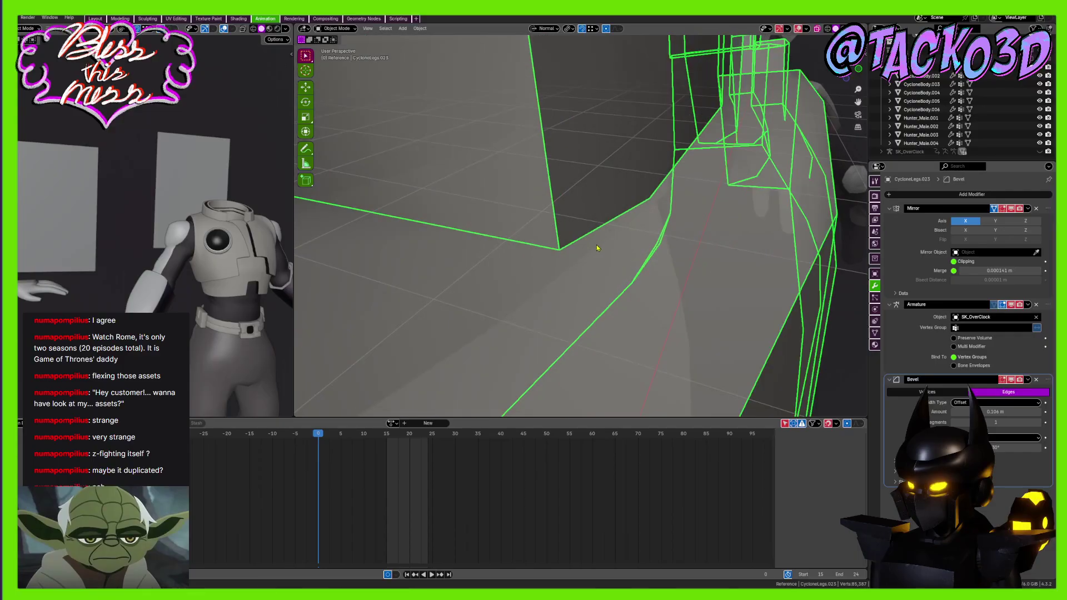
pyautogui.scroll(1, 579, 231)
pyautogui.scroll(-1, 707, 184)
# Examine the bevelled buckle in wireframe shading with X-ray off, and save the file
pyautogui.click(828, 28)
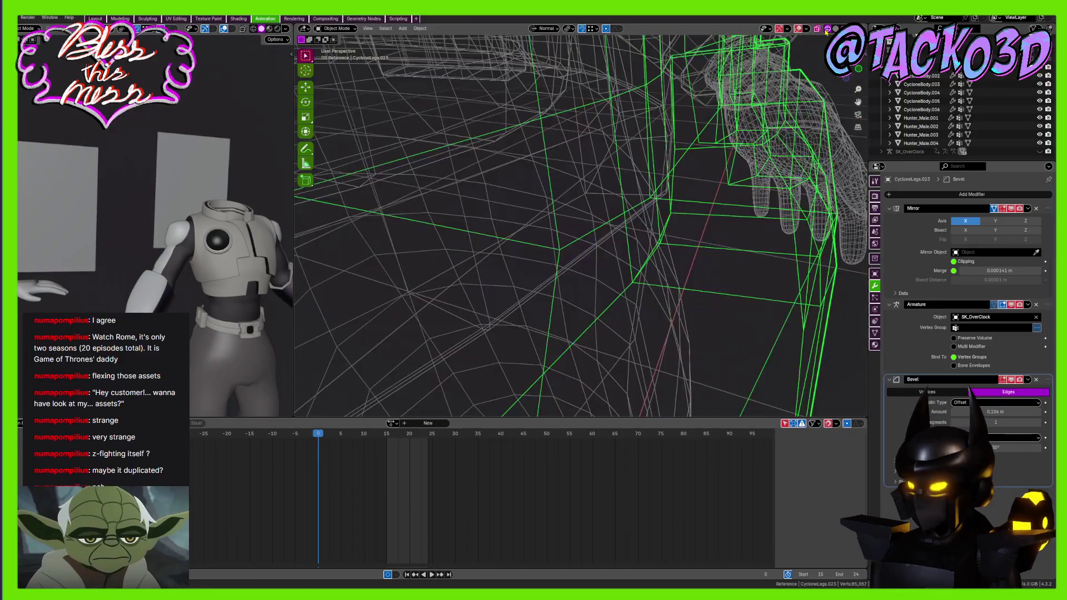
pyautogui.scroll(1, 656, 172)
pyautogui.scroll(-3, 622, 238)
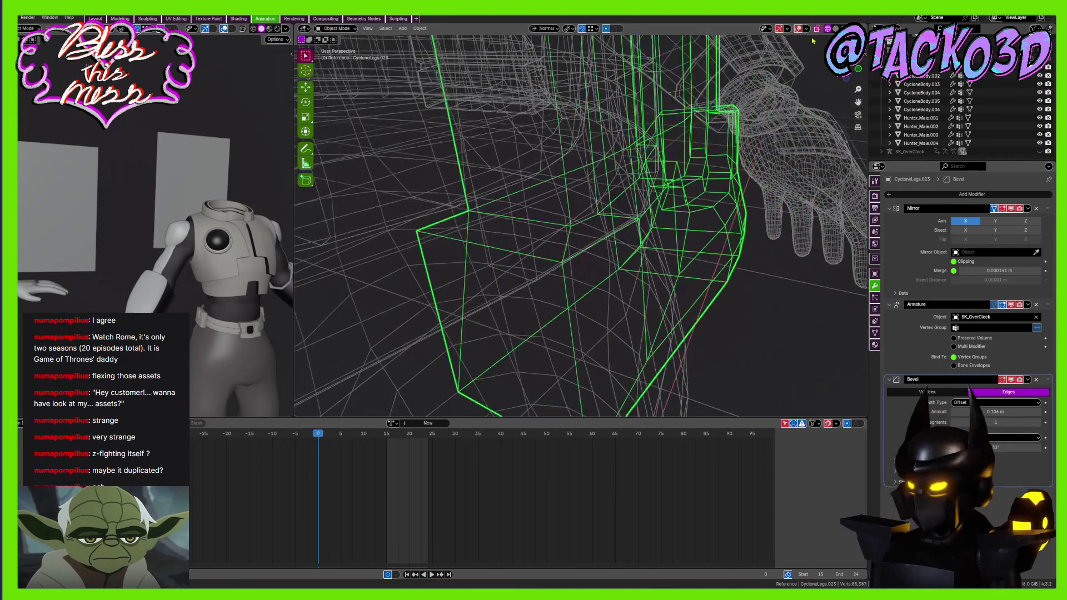
pyautogui.click(817, 29)
pyautogui.moveTo(720, 172); pyautogui.dragTo(691, 183, button='middle')
pyautogui.scroll(-2, 689, 234)
pyautogui.scroll(1, 761, 350)
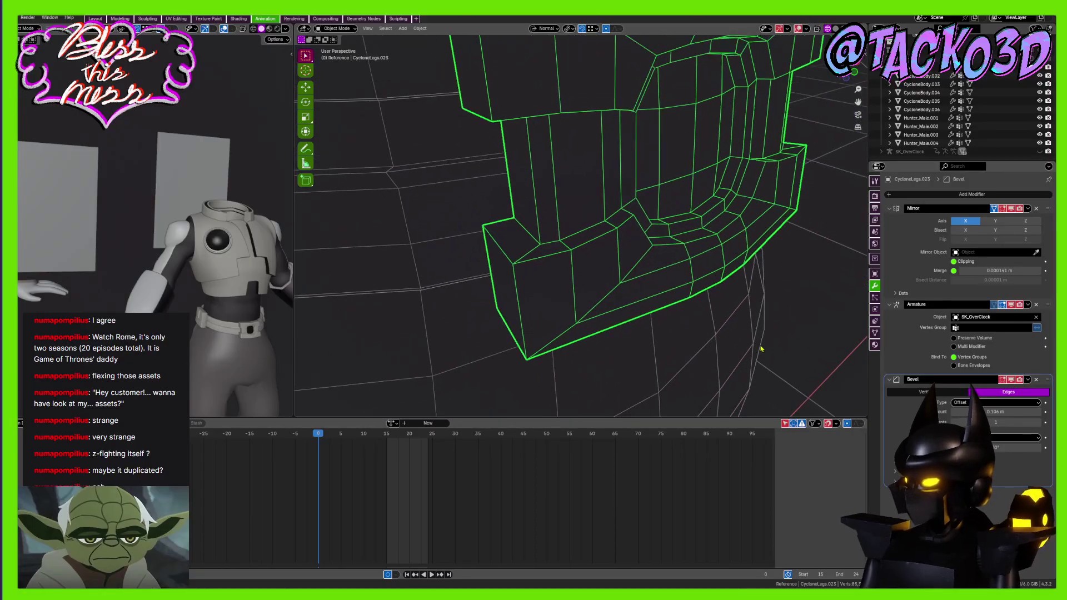
pyautogui.scroll(-1, 760, 346)
pyautogui.hotkey('ctrl', 's')
pyautogui.scroll(-2, 692, 207)
pyautogui.keyDown('shift'); pyautogui.moveTo(690, 205); pyautogui.dragTo(658, 251, button='middle'); pyautogui.keyUp('shift')
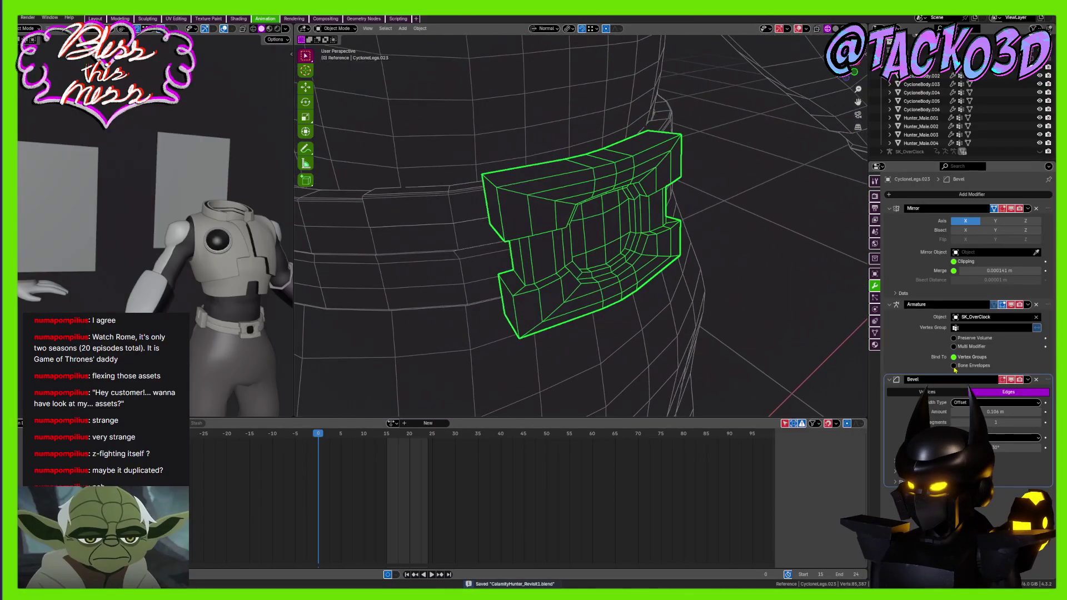
# Delete the buckle's Bevel modifier and extend the edge selection along the half buckle's border in Edit Mode
pyautogui.click(1035, 379)
pyautogui.scroll(5, 573, 194)
pyautogui.press('Tab')
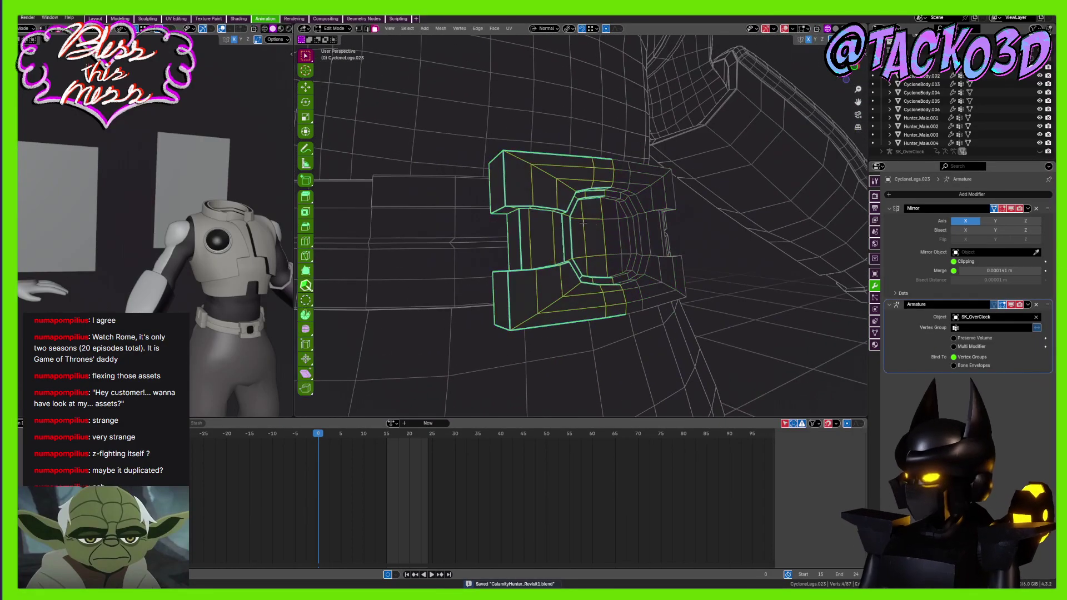
pyautogui.press('2')
pyautogui.moveTo(574, 194); pyautogui.dragTo(559, 286, button='middle')
pyautogui.keyDown('shift'); pyautogui.click(572, 193); pyautogui.keyUp('shift')
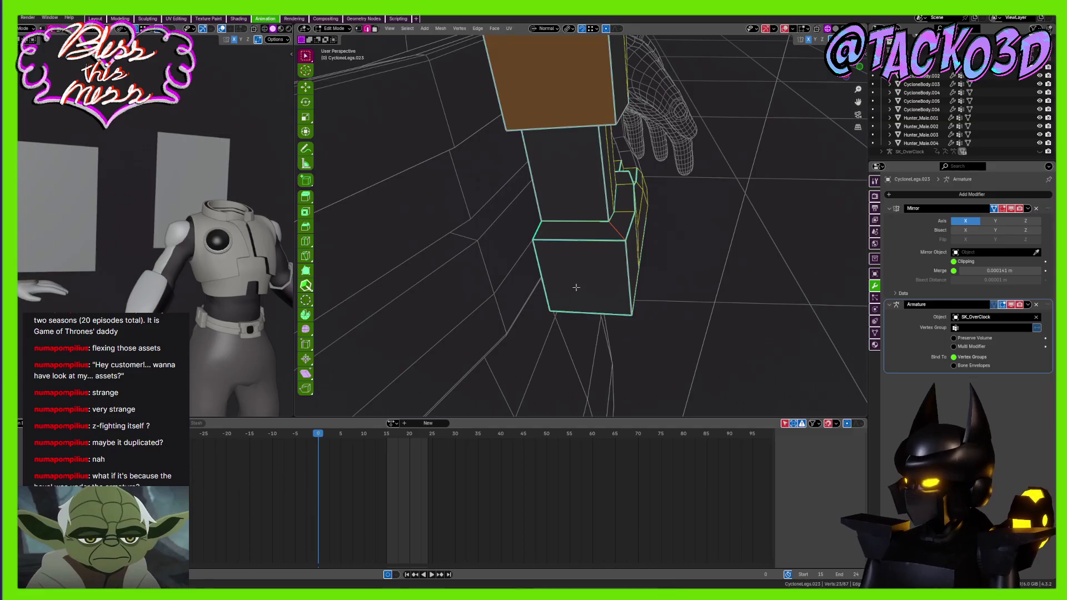
pyautogui.moveTo(584, 282); pyautogui.dragTo(604, 200, button='middle')
pyautogui.scroll(2, 582, 263)
pyautogui.press('Tab')
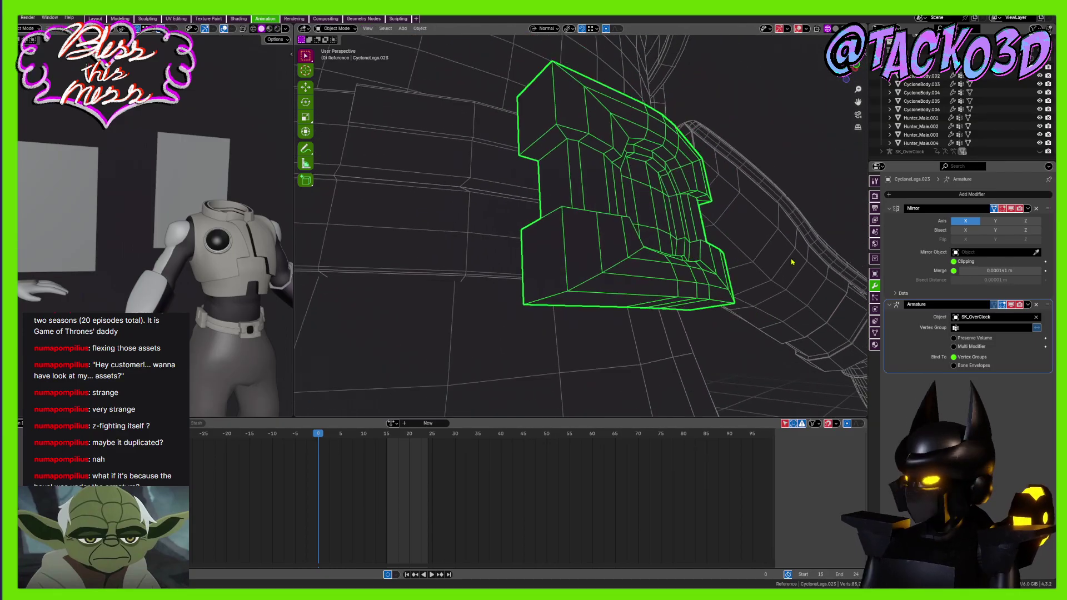
# Add a Bevel modifier between Mirror and Armature in the buckle's stack, with an amount of 0.069 m
pyautogui.click(928, 195)
pyautogui.write('be')
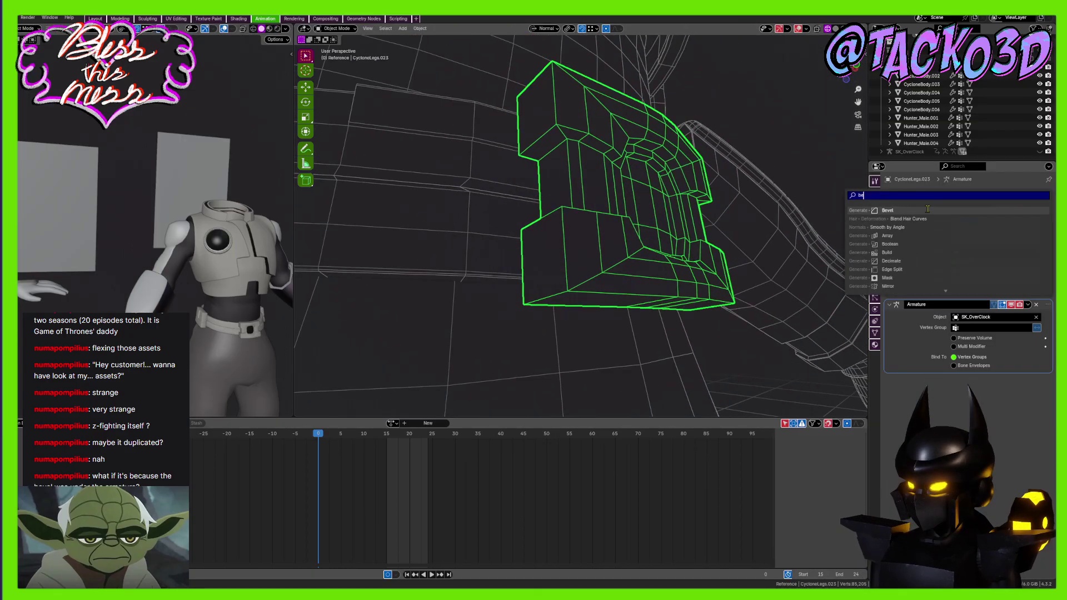
pyautogui.click(928, 210)
pyautogui.moveTo(1046, 381); pyautogui.dragTo(1046, 306)
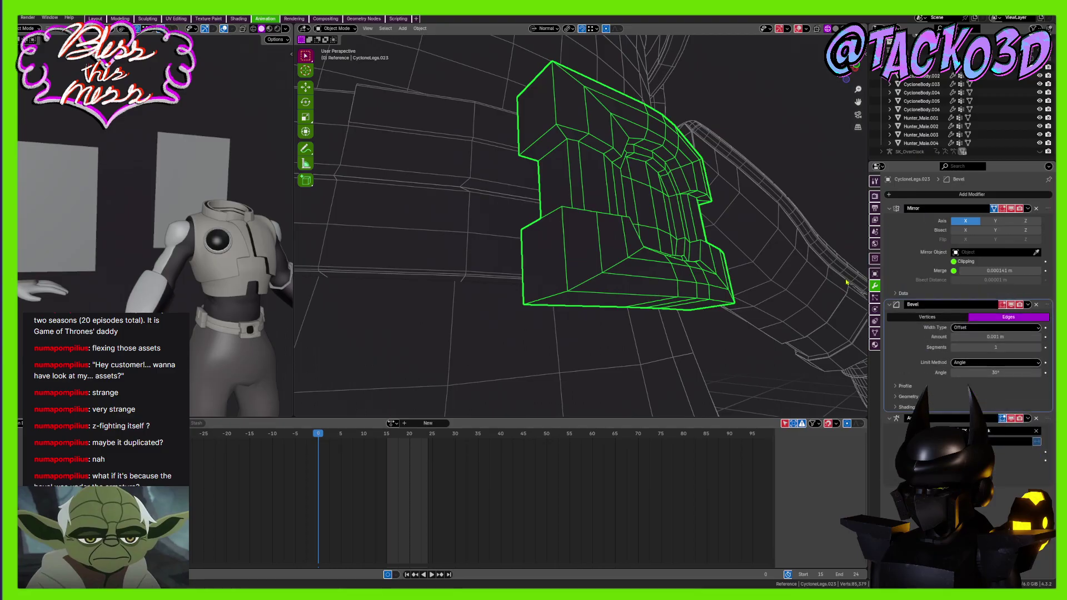
pyautogui.moveTo(723, 278); pyautogui.dragTo(677, 262, button='middle')
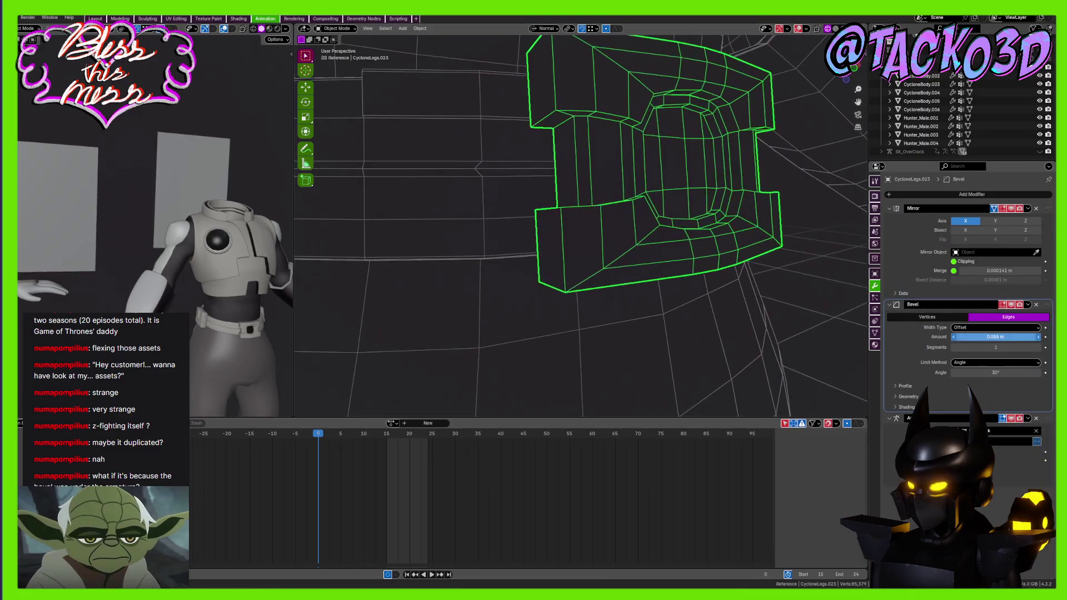
pyautogui.moveTo(628, 189); pyautogui.dragTo(688, 278, button='middle')
pyautogui.scroll(3, 676, 245)
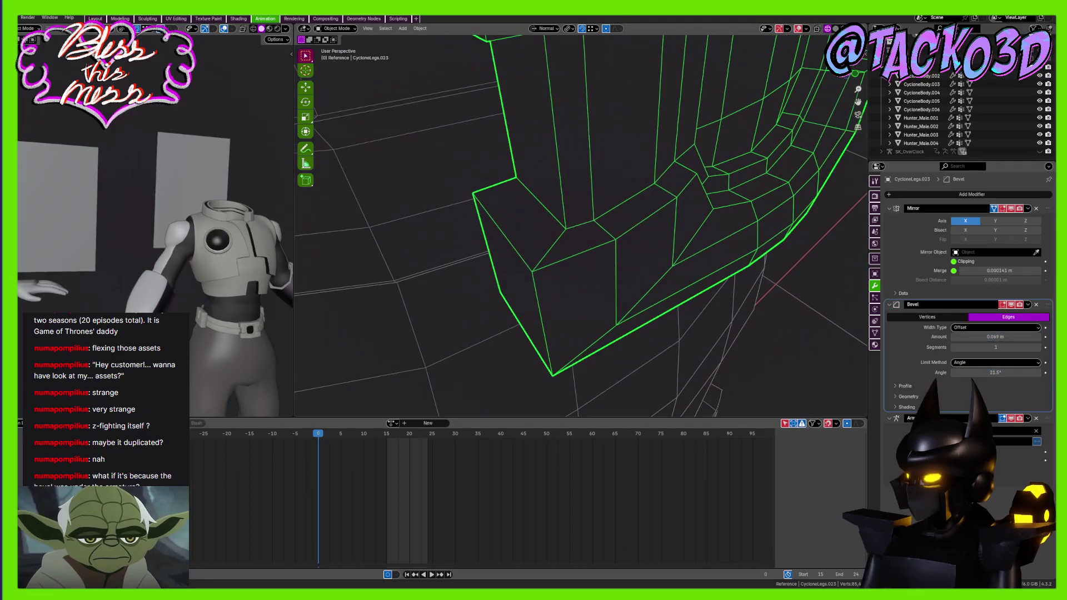
# In solid shading, set the Bevel's angle limit to 21.5° and move the modifier above the Mirror
pyautogui.click(835, 28)
pyautogui.scroll(-3, 677, 278)
pyautogui.scroll(3, 676, 278)
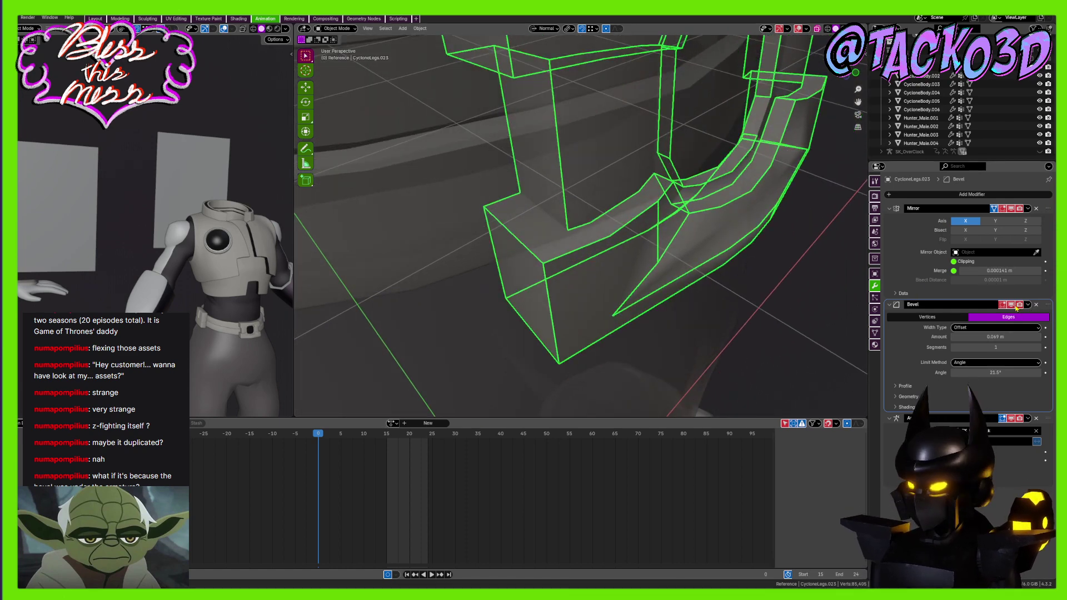
pyautogui.moveTo(1046, 302); pyautogui.dragTo(1045, 207)
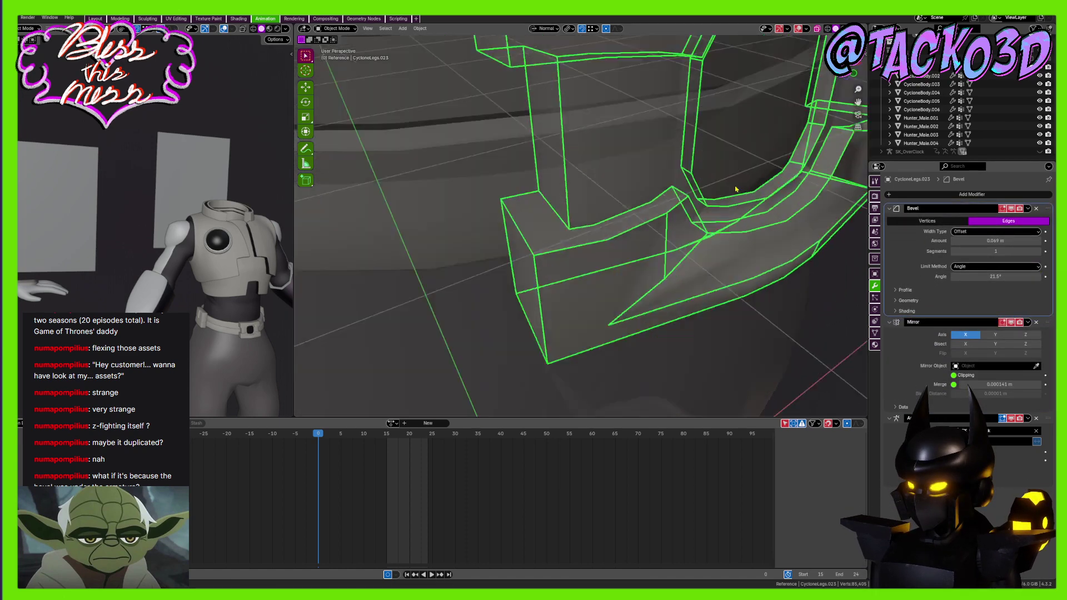
pyautogui.scroll(-2, 733, 244)
pyautogui.moveTo(725, 240); pyautogui.dragTo(789, 238, button='middle')
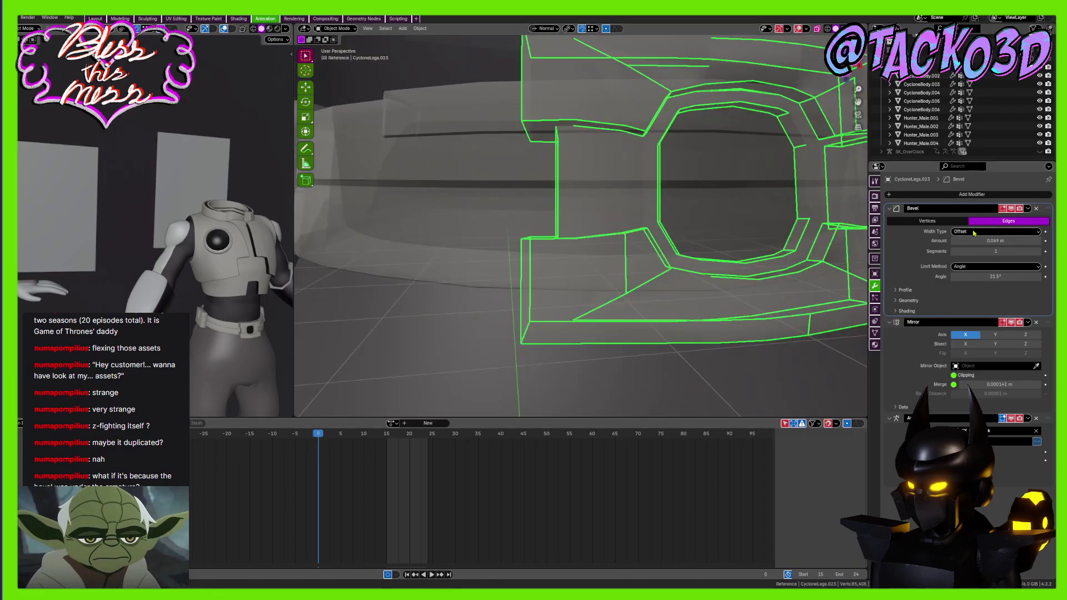
# Check the buckle's object scale and delete its Bevel modifier
pyautogui.click(875, 273)
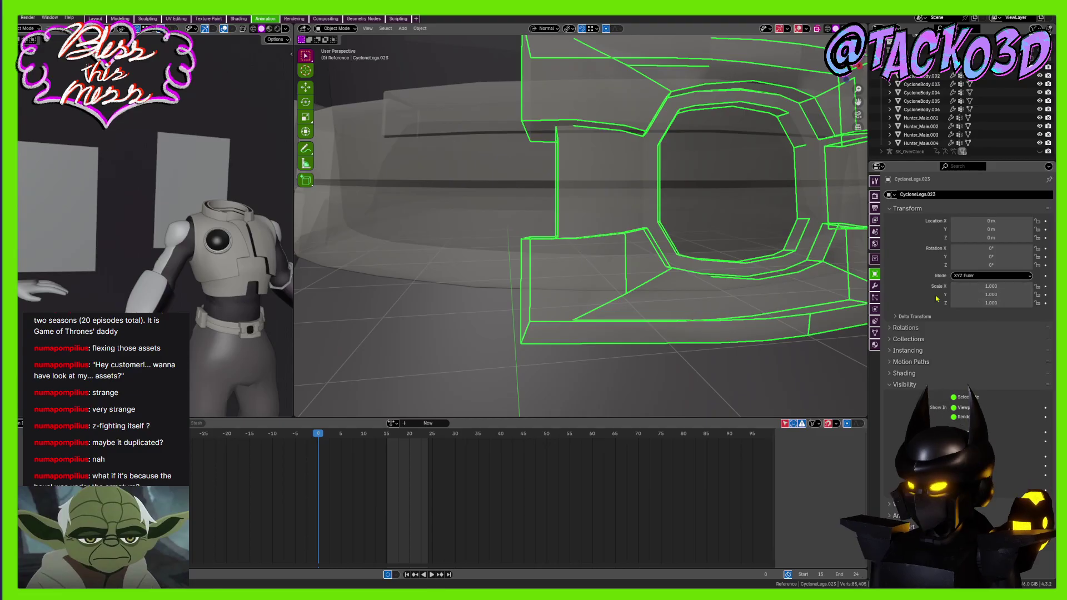
pyautogui.click(874, 286)
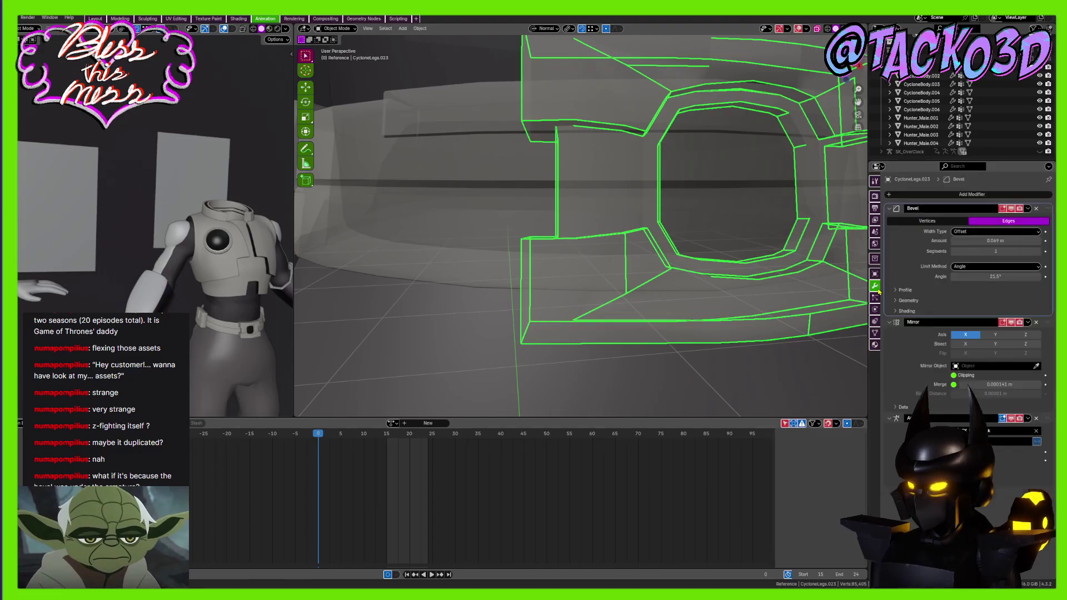
pyautogui.click(1035, 209)
pyautogui.scroll(-5, 714, 228)
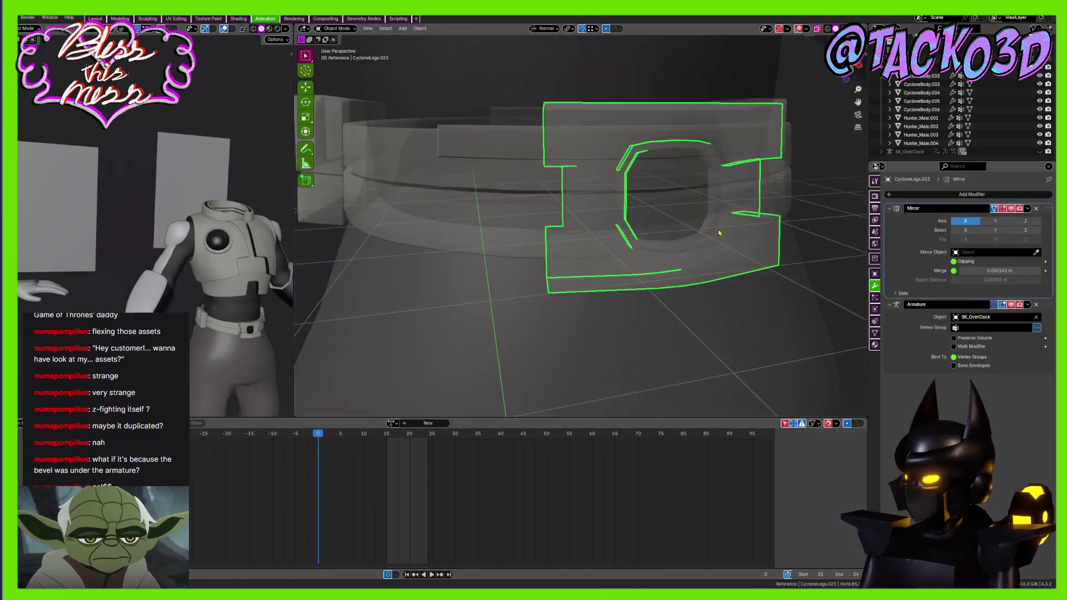
# In Edit Mode, add the edge loops along the half buckle's lower inner rim to the selection
pyautogui.press('Tab')
pyautogui.moveTo(698, 258); pyautogui.dragTo(639, 245, button='middle')
pyautogui.scroll(5, 636, 240)
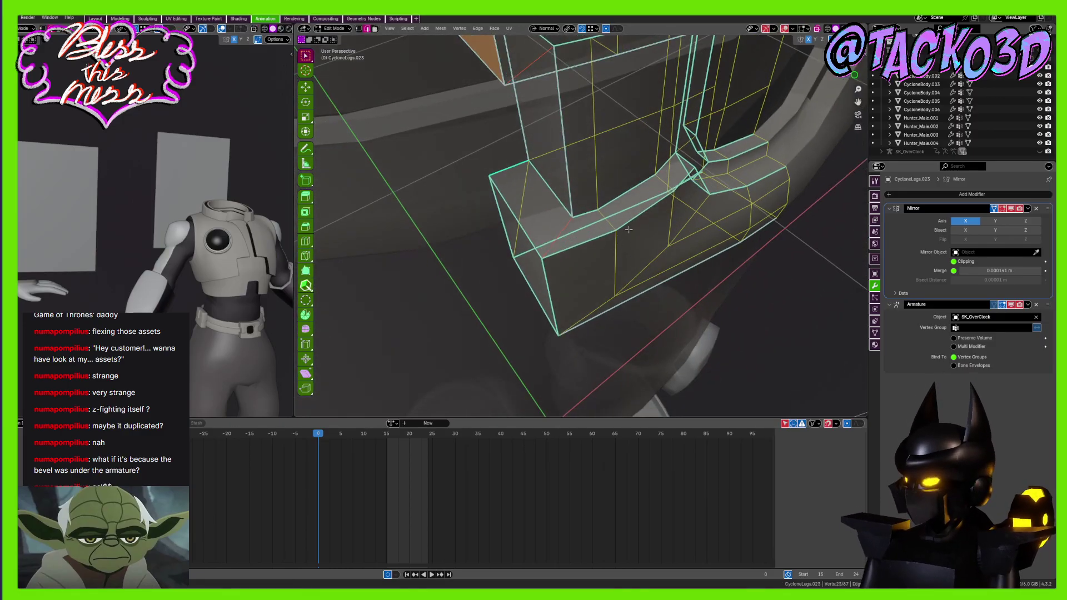
pyautogui.press('g')
pyautogui.rightClick(585, 246)
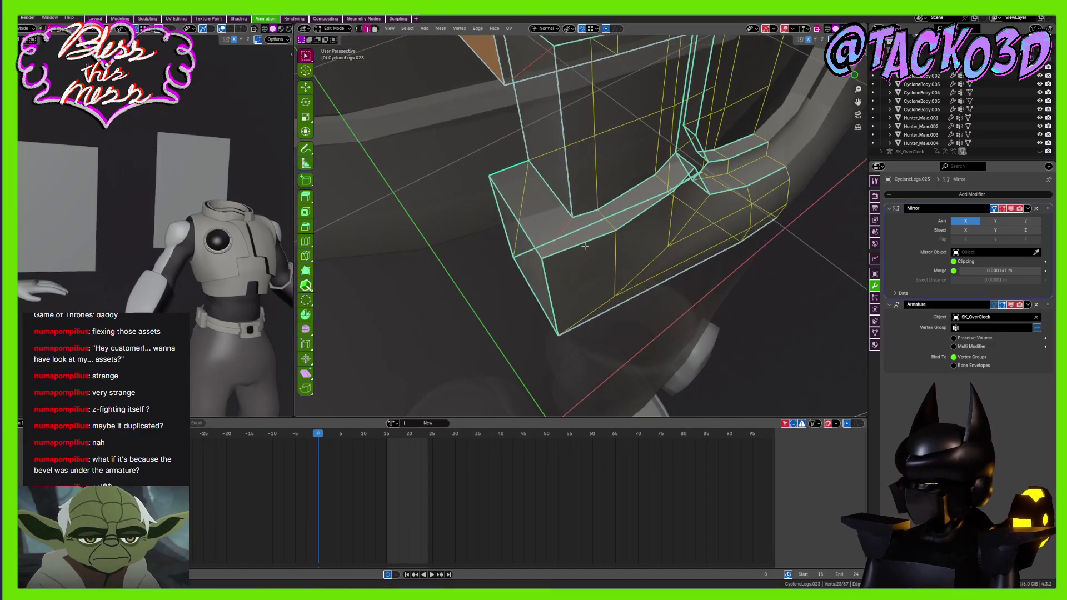
pyautogui.moveTo(600, 240); pyautogui.dragTo(576, 235, button='middle')
pyautogui.keyDown('alt'); pyautogui.keyDown('shift'); pyautogui.click(558, 266); pyautogui.keyUp('shift'); pyautogui.keyUp('alt')
pyautogui.keyDown('alt'); pyautogui.keyDown('shift'); pyautogui.click(565, 258); pyautogui.keyUp('shift'); pyautogui.keyUp('alt')
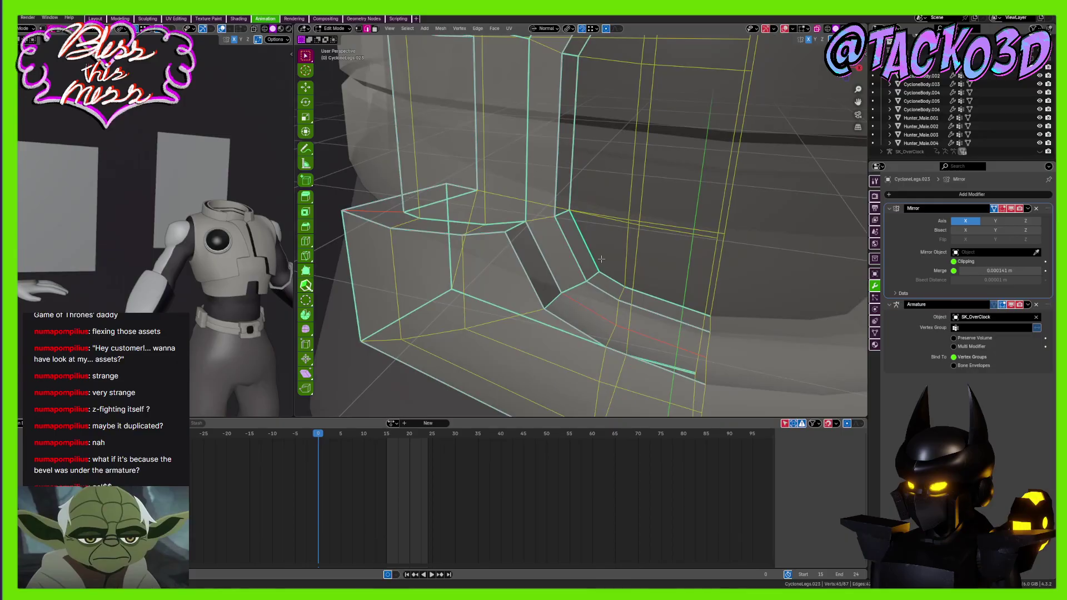
# Test-move the selected edges and add the lower block's bottom end edge and front edge to the selection
pyautogui.moveTo(607, 272); pyautogui.dragTo(644, 272, button='middle')
pyautogui.scroll(-3, 615, 208)
pyautogui.scroll(-2, 587, 300)
pyautogui.scroll(3, 544, 211)
pyautogui.keyDown('shift'); pyautogui.moveTo(473, 219); pyautogui.dragTo(620, 242, button='middle'); pyautogui.keyUp('shift')
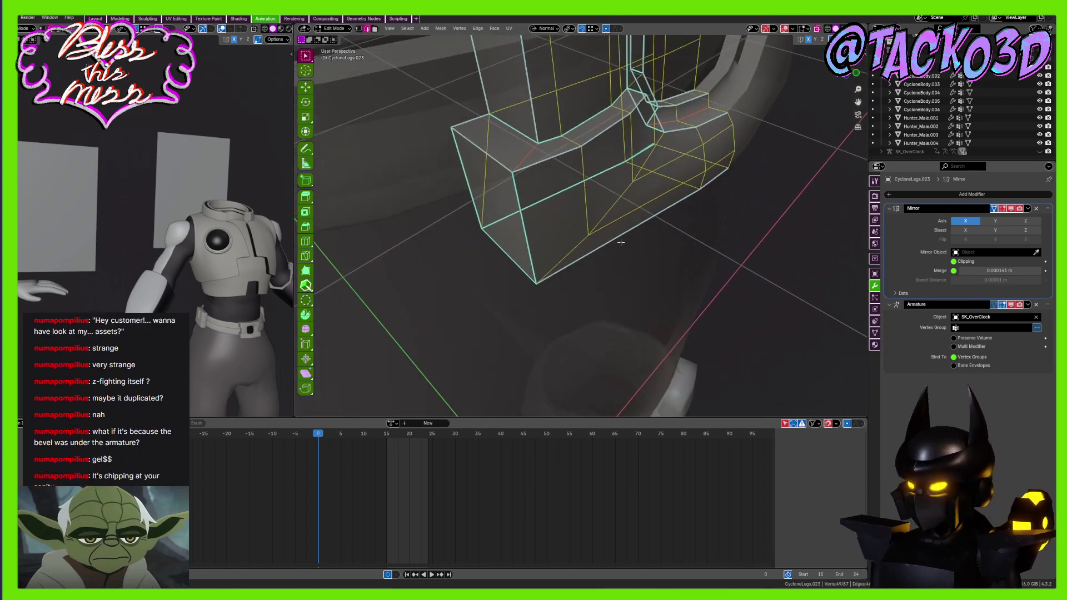
pyautogui.press('g')
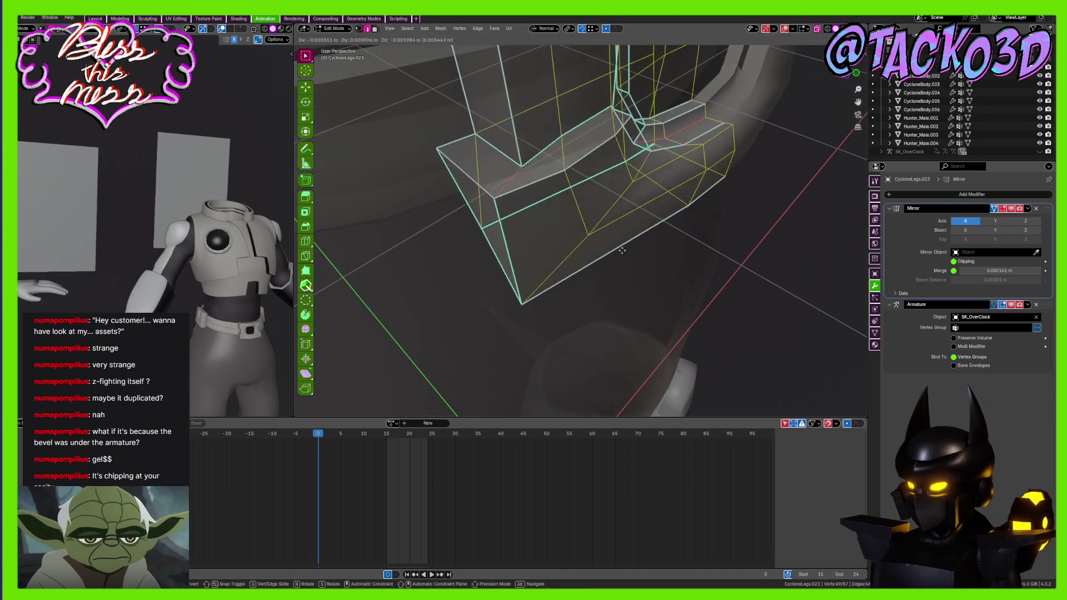
pyautogui.rightClick(655, 208)
pyautogui.keyDown('shift'); pyautogui.moveTo(572, 239); pyautogui.dragTo(600, 238, button='middle'); pyautogui.keyUp('shift')
pyautogui.keyDown('shift'); pyautogui.click(530, 254); pyautogui.keyUp('shift')
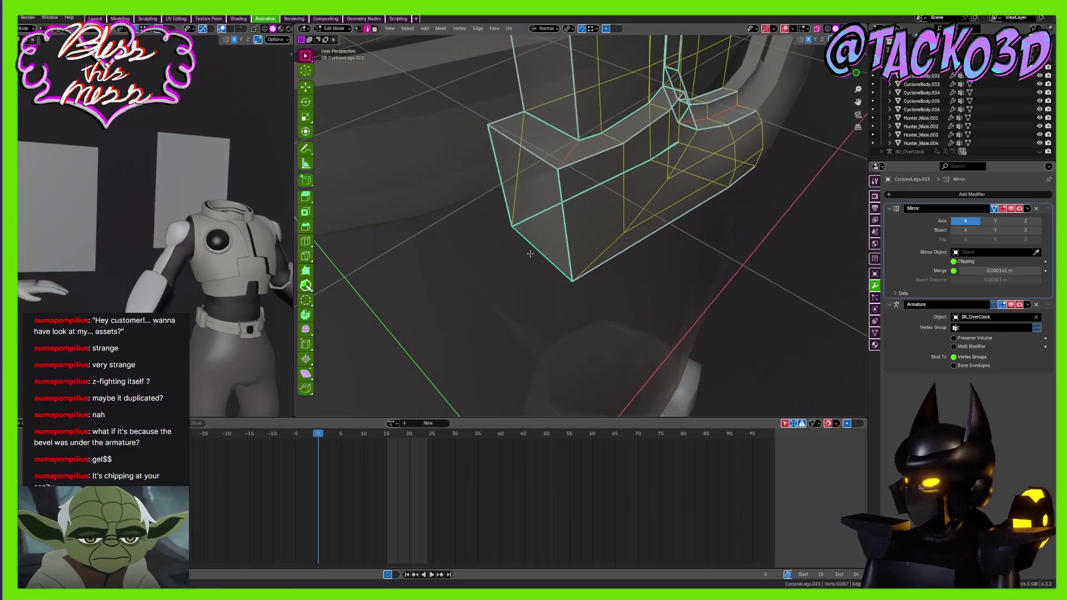
pyautogui.keyDown('shift'); pyautogui.click(599, 194); pyautogui.keyUp('shift')
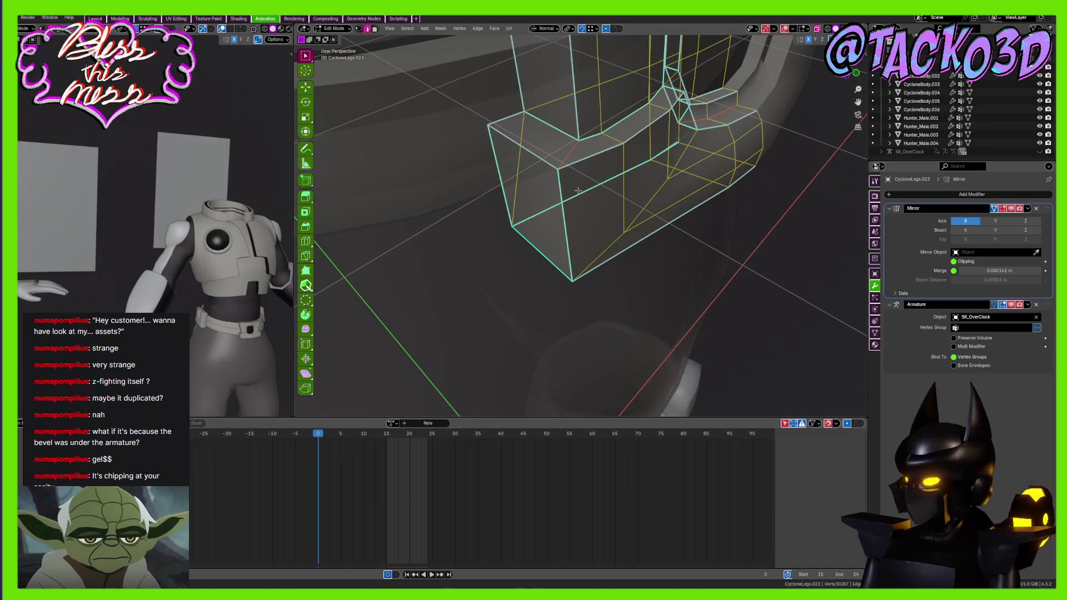
# Try bevelling the selected edges of the half buckle
pyautogui.keyDown('shift'); pyautogui.moveTo(596, 211); pyautogui.dragTo(595, 300, button='middle'); pyautogui.keyUp('shift')
pyautogui.hotkey('ctrl', 'b')
pyautogui.rightClick(595, 295)
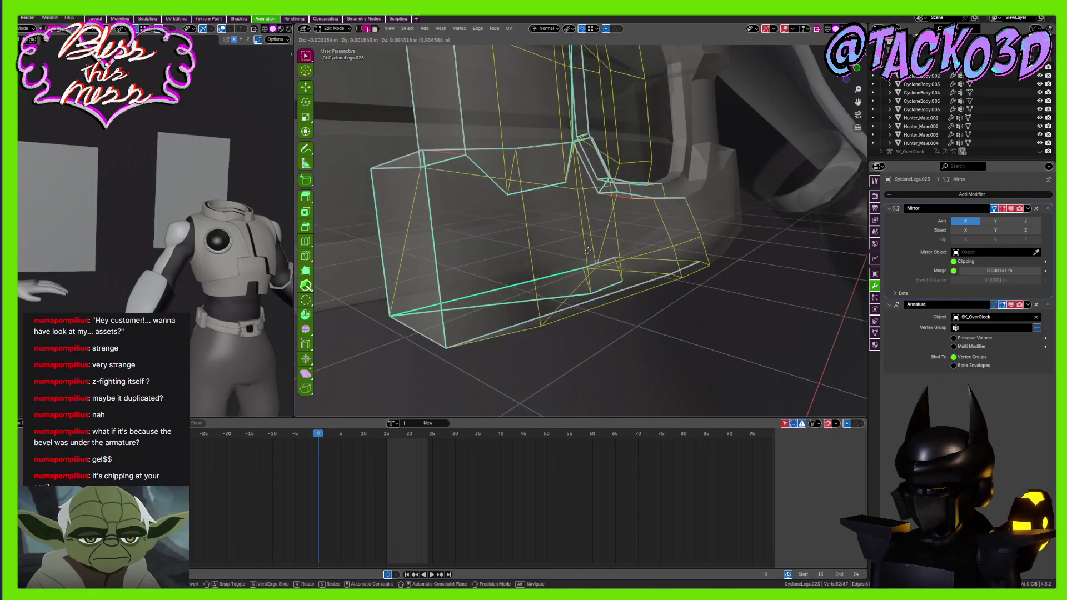
# Merge the two nearly coincident vertices at the lower block's bottom inner corner
pyautogui.press('g')
pyautogui.rightClick(589, 301)
pyautogui.moveTo(0, 0); pyautogui.dragTo(0, 0)
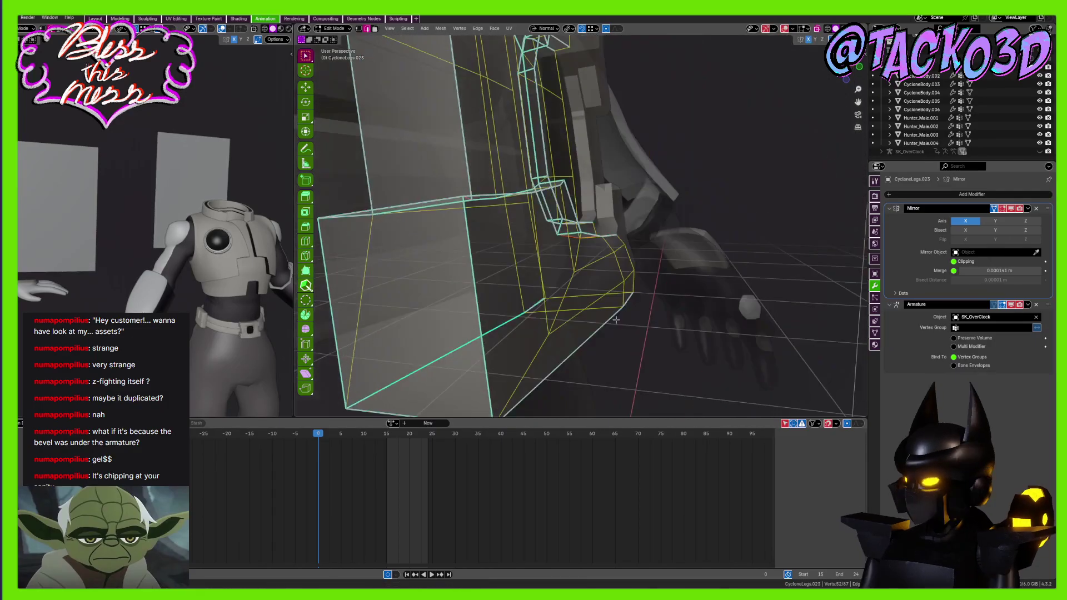
pyautogui.scroll(2, 565, 296)
pyautogui.scroll(1, 572, 333)
pyautogui.keyDown('shift'); pyautogui.moveTo(574, 346); pyautogui.dragTo(808, 233, button='middle'); pyautogui.keyUp('shift')
pyautogui.scroll(1, 620, 303)
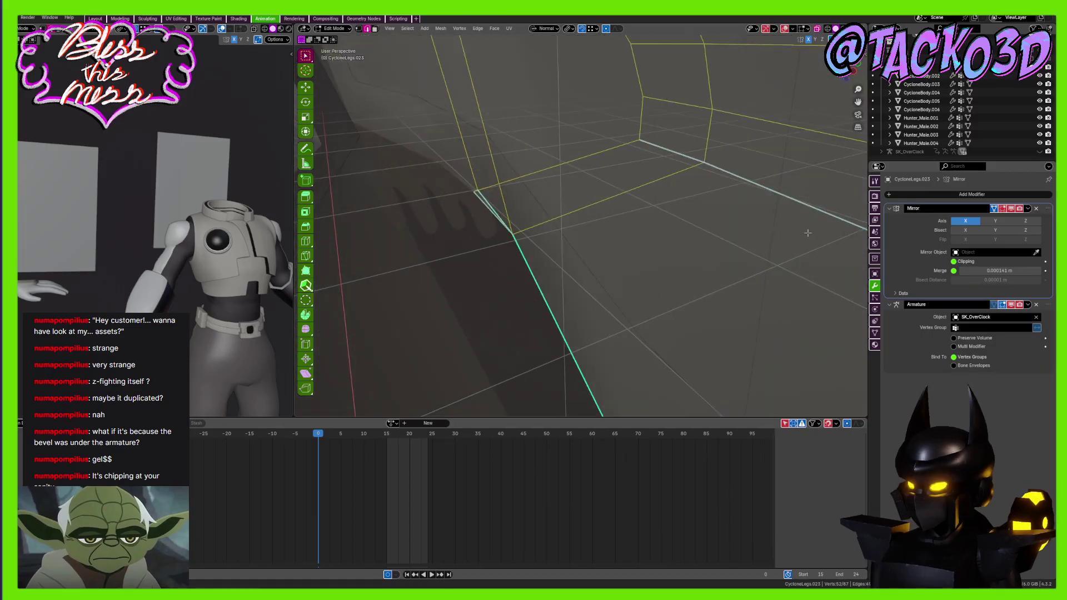
pyautogui.scroll(1, 611, 221)
pyautogui.press('1')
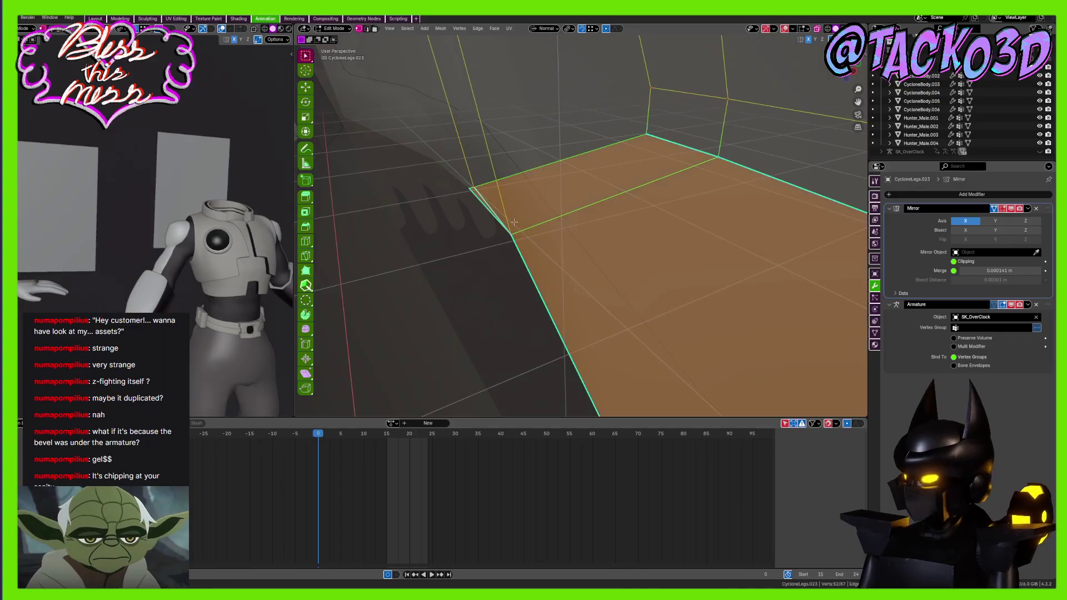
pyautogui.moveTo(439, 168); pyautogui.dragTo(512, 200)
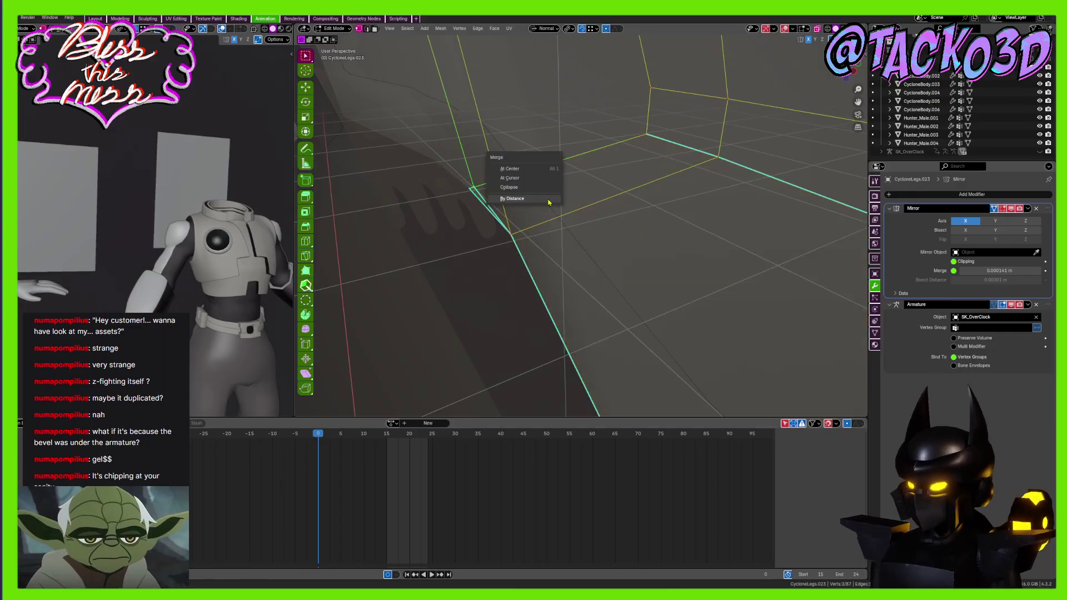
pyautogui.click(483, 255)
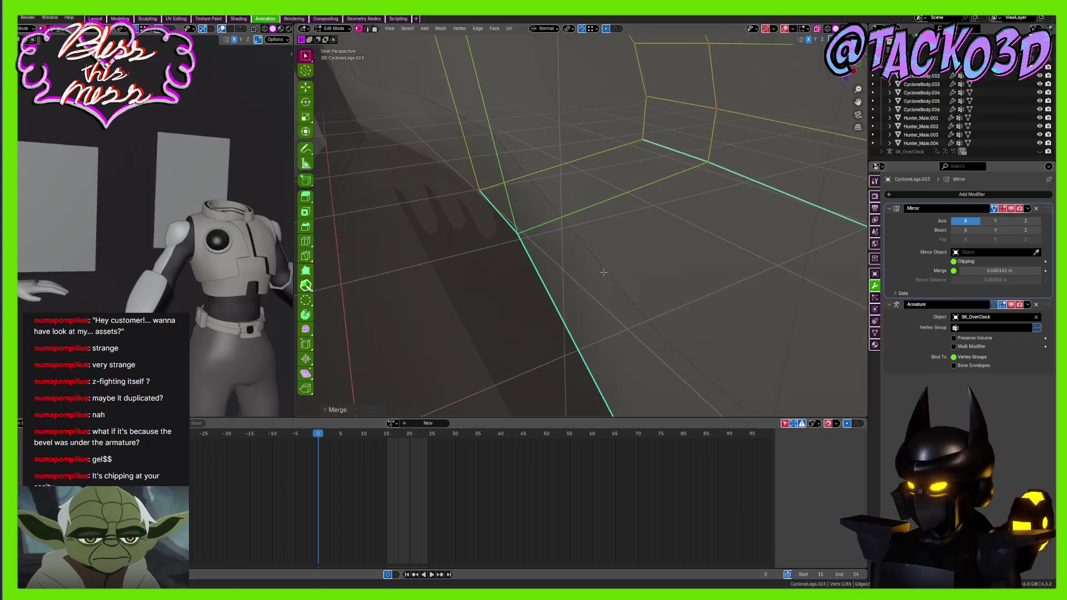
# Add a Bevel modifier to the half buckle in Object Mode and set its amount to 0.057 m
pyautogui.moveTo(600, 269); pyautogui.dragTo(691, 280, button='middle')
pyautogui.moveTo(691, 280); pyautogui.dragTo(627, 303)
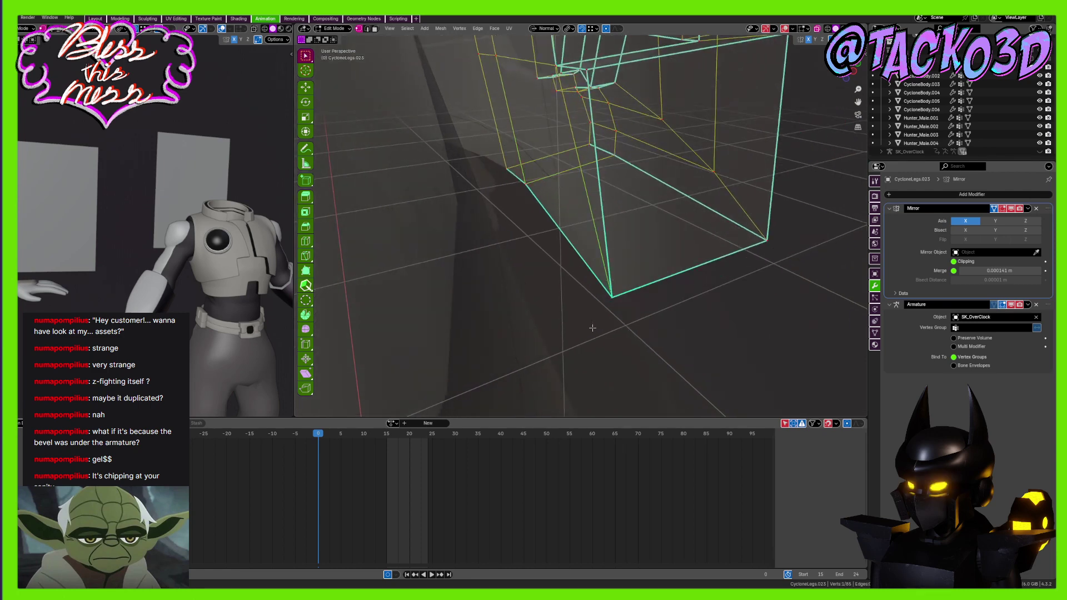
pyautogui.press('Tab')
pyautogui.moveTo(653, 271); pyautogui.dragTo(719, 300, button='middle')
pyautogui.scroll(2, 718, 300)
pyautogui.click(892, 194)
pyautogui.click(892, 195)
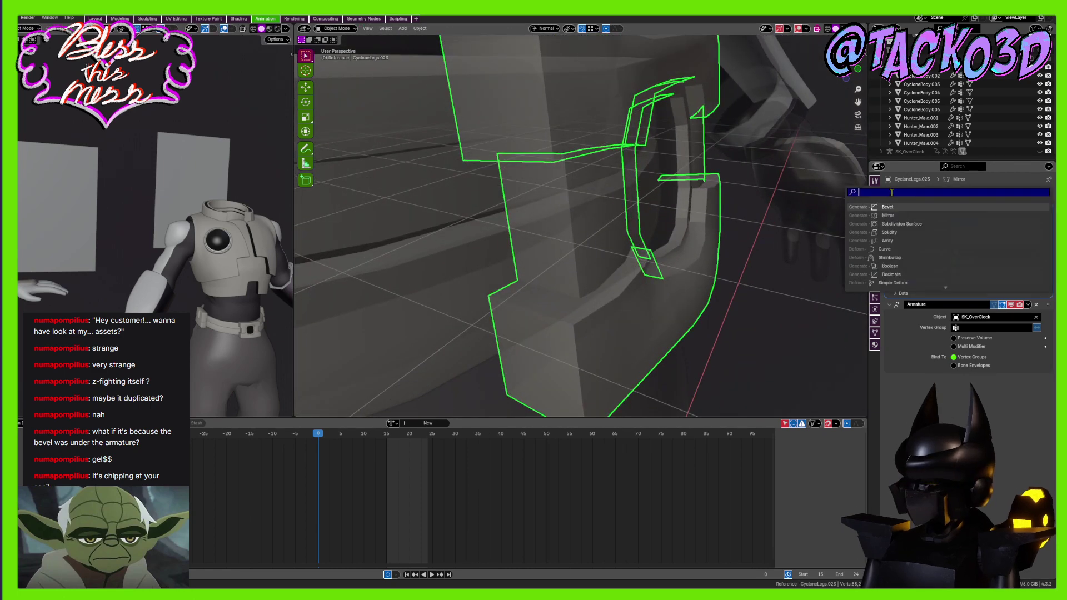
pyautogui.click(892, 209)
pyautogui.keyDown('shift'); pyautogui.moveTo(702, 272); pyautogui.dragTo(689, 230, button='middle'); pyautogui.keyUp('shift')
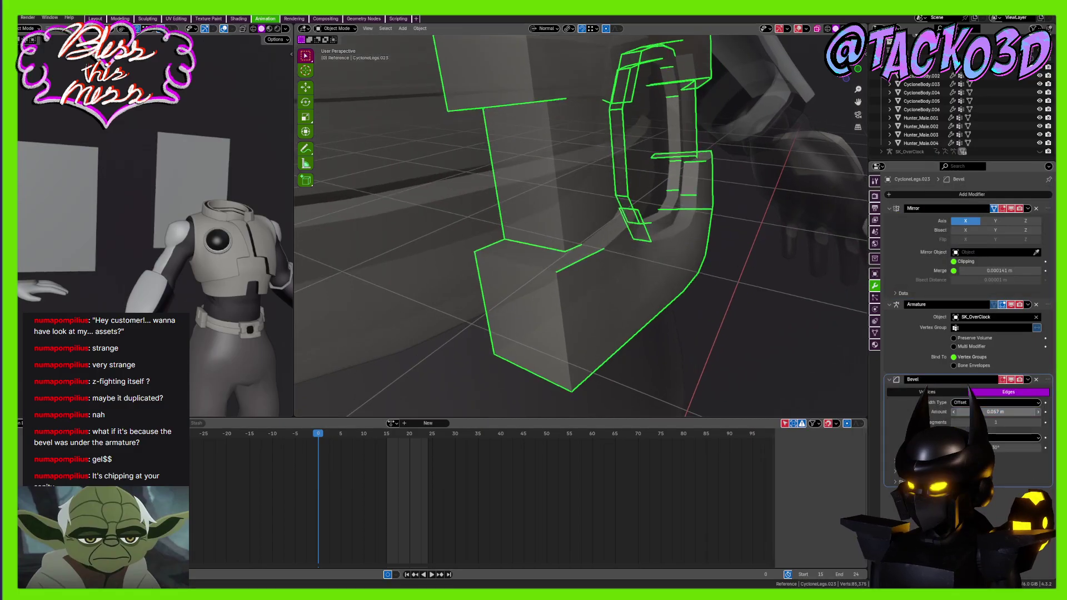
pyautogui.moveTo(733, 331); pyautogui.dragTo(689, 327, button='middle')
# In Edit Mode, test-move the lower block's bottom and end-face edges to check for duplicate geometry
pyautogui.press('Tab')
pyautogui.moveTo(654, 294); pyautogui.dragTo(628, 221, button='middle')
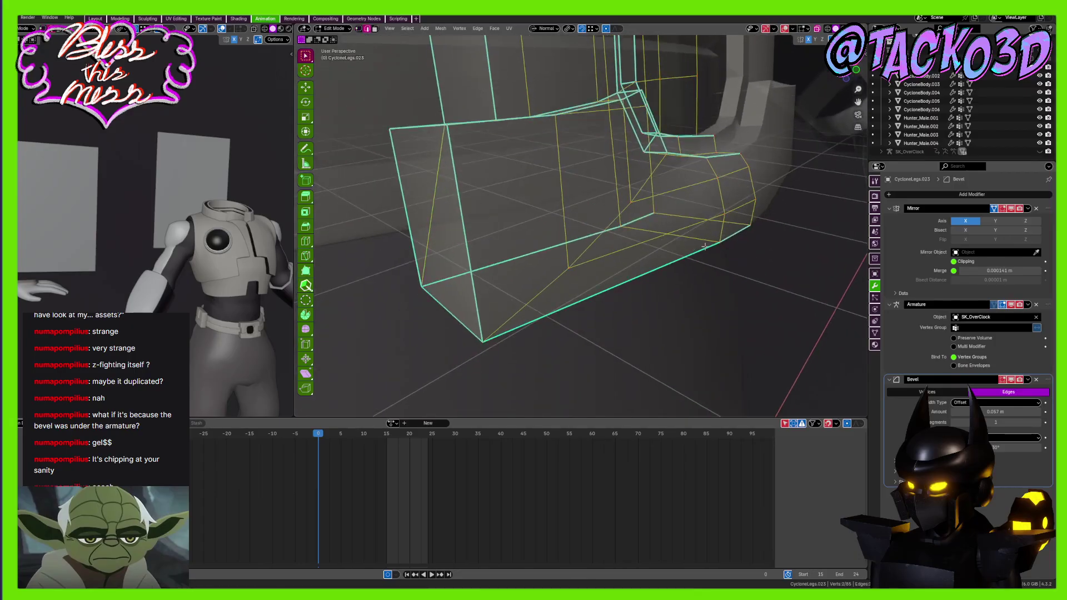
pyautogui.press('g')
pyautogui.rightClick(628, 265)
pyautogui.press('g')
pyautogui.rightClick(754, 242)
pyautogui.moveTo(502, 245); pyautogui.dragTo(547, 240, button='middle')
pyautogui.click(456, 209)
pyautogui.press('g')
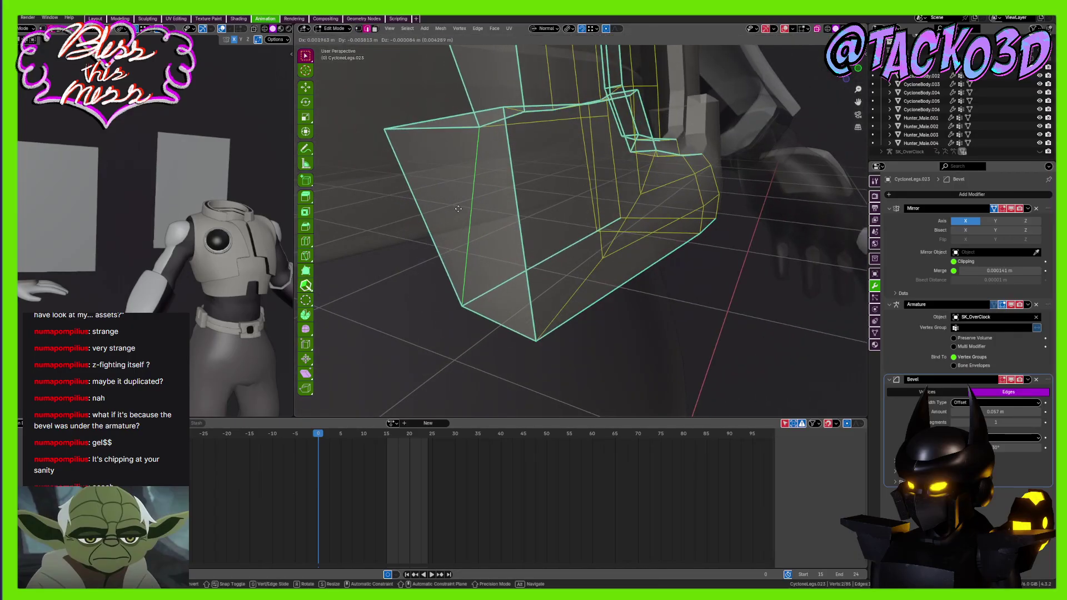
pyautogui.rightClick(460, 209)
pyautogui.click(509, 264)
pyautogui.press('g')
pyautogui.rightClick(541, 212)
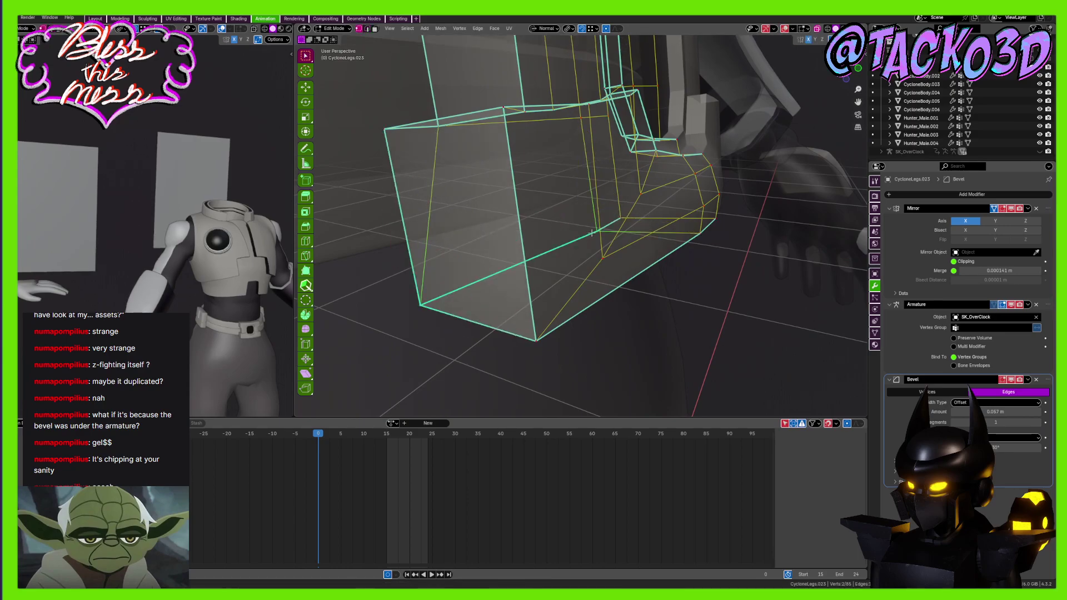
# Test-move the lower block's long inner bottom edge and end corner to check that the geometry is connected
pyautogui.press('g')
pyautogui.rightClick(618, 221)
pyautogui.click(620, 218)
pyautogui.press('g')
pyautogui.rightClick(618, 213)
pyautogui.press('g')
pyautogui.rightClick(425, 290)
pyautogui.click(422, 298)
pyautogui.press('g')
pyautogui.rightClick(451, 268)
# Test-move the upper block's top back edge and one of its vertices to check for duplicates
pyautogui.moveTo(586, 307); pyautogui.dragTo(539, 190, button='middle')
pyautogui.click(552, 161)
pyautogui.press('g')
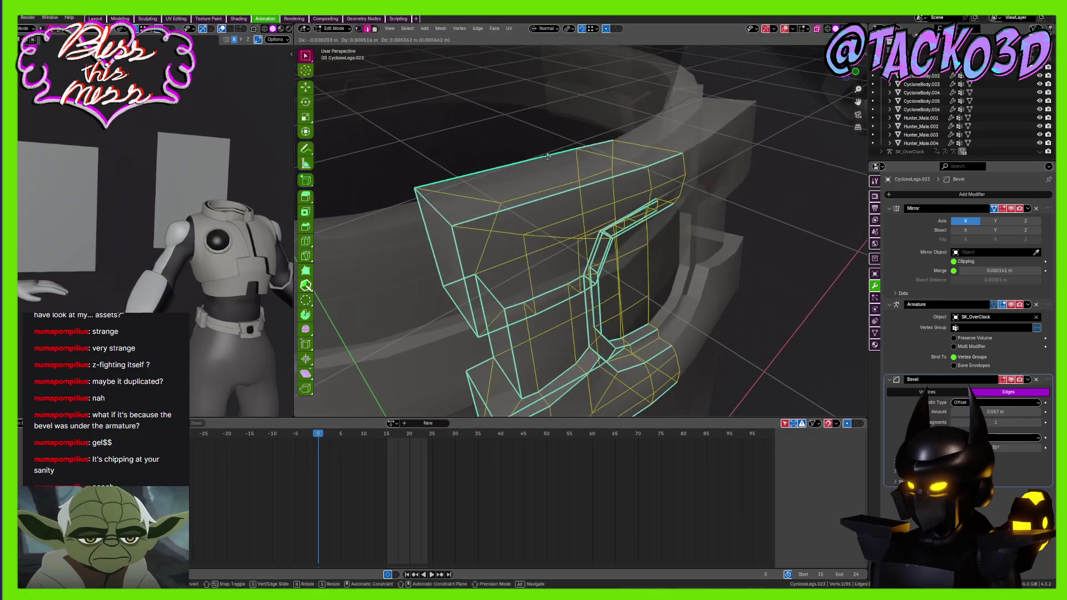
pyautogui.rightClick(536, 155)
pyautogui.press('1')
pyautogui.click(575, 158)
pyautogui.press('g')
pyautogui.rightClick(520, 160)
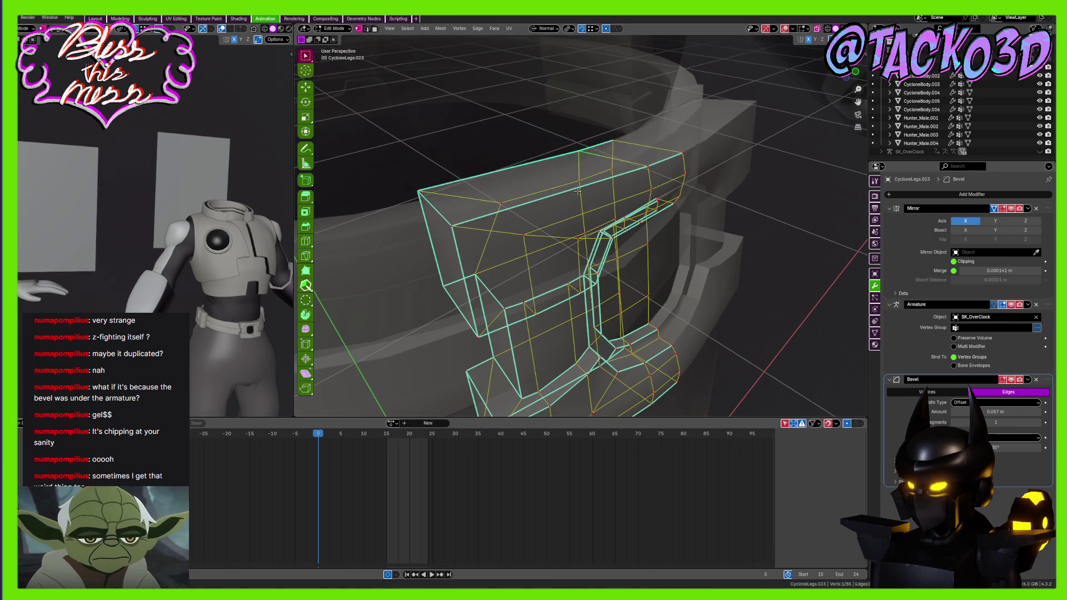
# In edge selection mode, add the edges around the upper block's end face to the selection
pyautogui.press('2')
pyautogui.press('x')
pyautogui.keyDown('shift'); pyautogui.moveTo(509, 180); pyautogui.dragTo(585, 154, button='middle'); pyautogui.keyUp('shift')
pyautogui.keyDown('shift'); pyautogui.click(552, 169); pyautogui.keyUp('shift')
pyautogui.scroll(1, 550, 253)
pyautogui.keyDown('shift'); pyautogui.moveTo(550, 254); pyautogui.dragTo(543, 211, button='middle'); pyautogui.keyUp('shift')
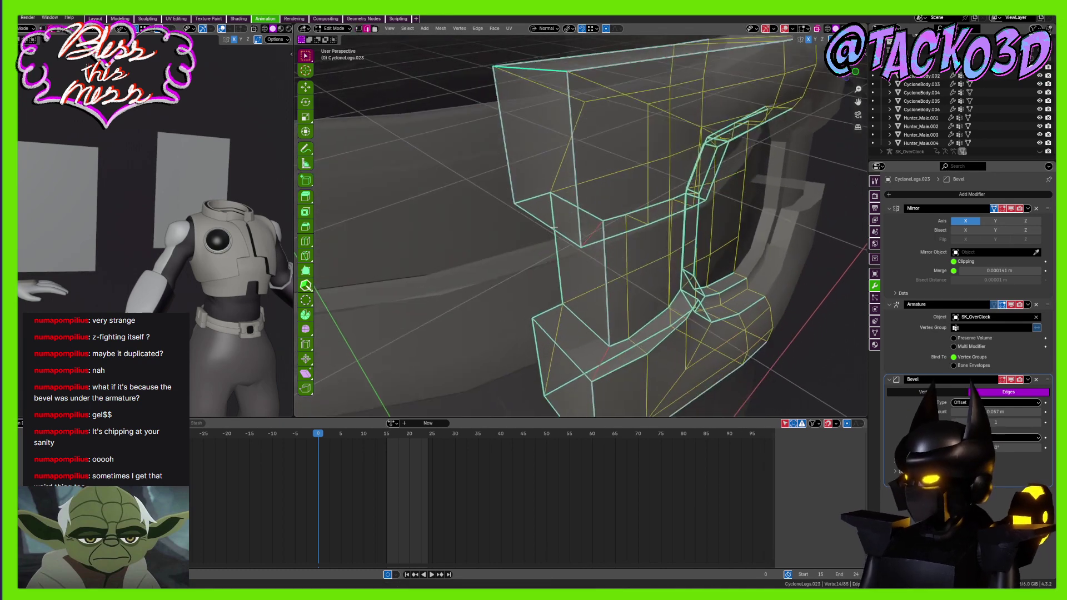
pyautogui.keyDown('shift'); pyautogui.click(545, 219); pyautogui.keyUp('shift')
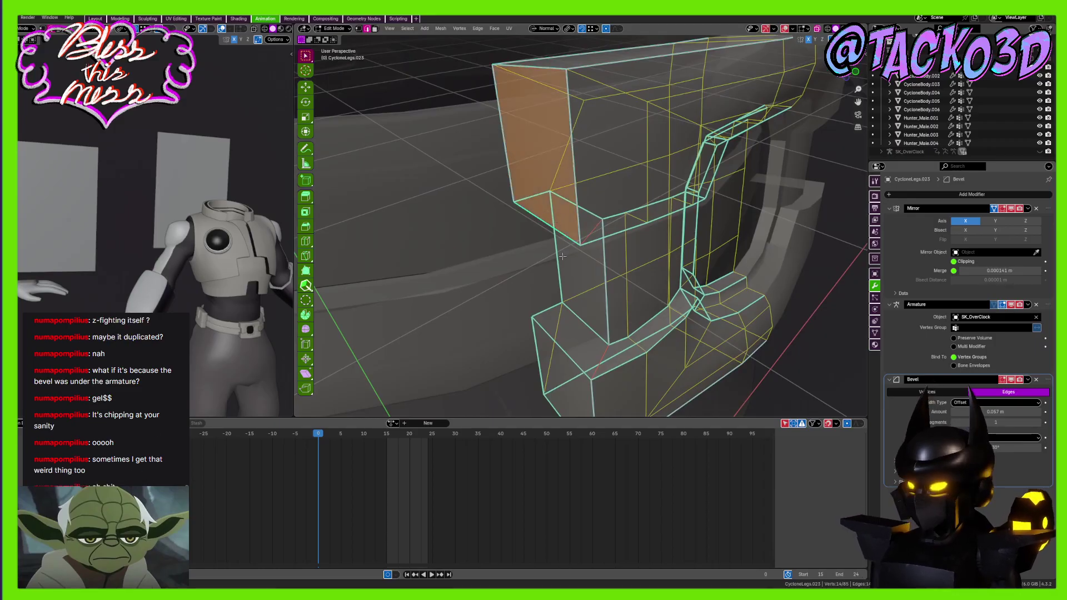
# Add the step edges beneath the upper block and the rim edges around the recess, then test-move the selection
pyautogui.keyDown('shift'); pyautogui.moveTo(562, 285); pyautogui.dragTo(569, 153, button='middle'); pyautogui.keyUp('shift')
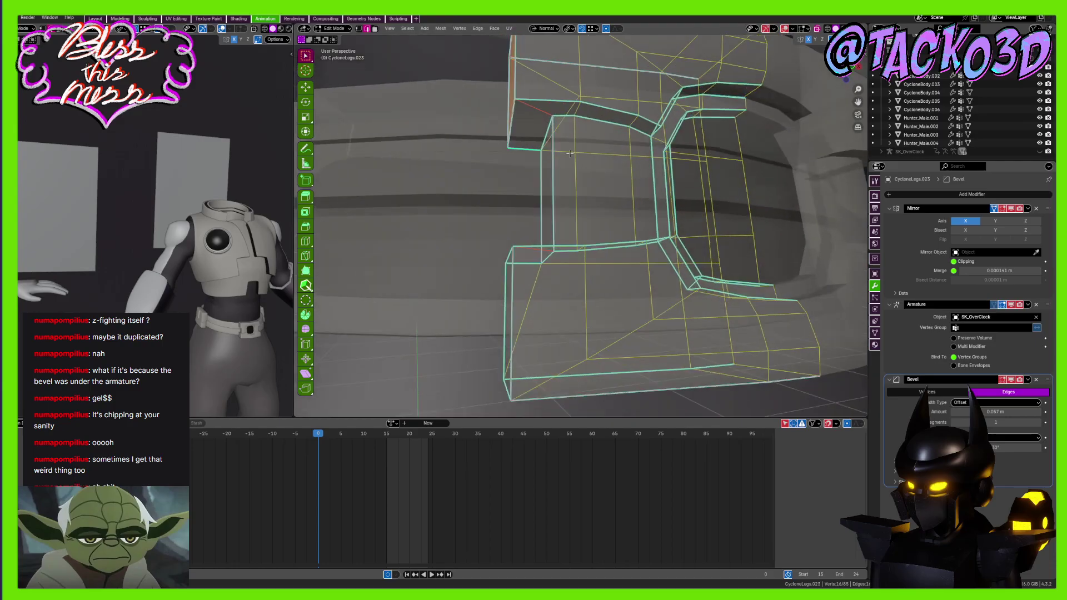
pyautogui.moveTo(618, 111); pyautogui.dragTo(597, 219, button='middle')
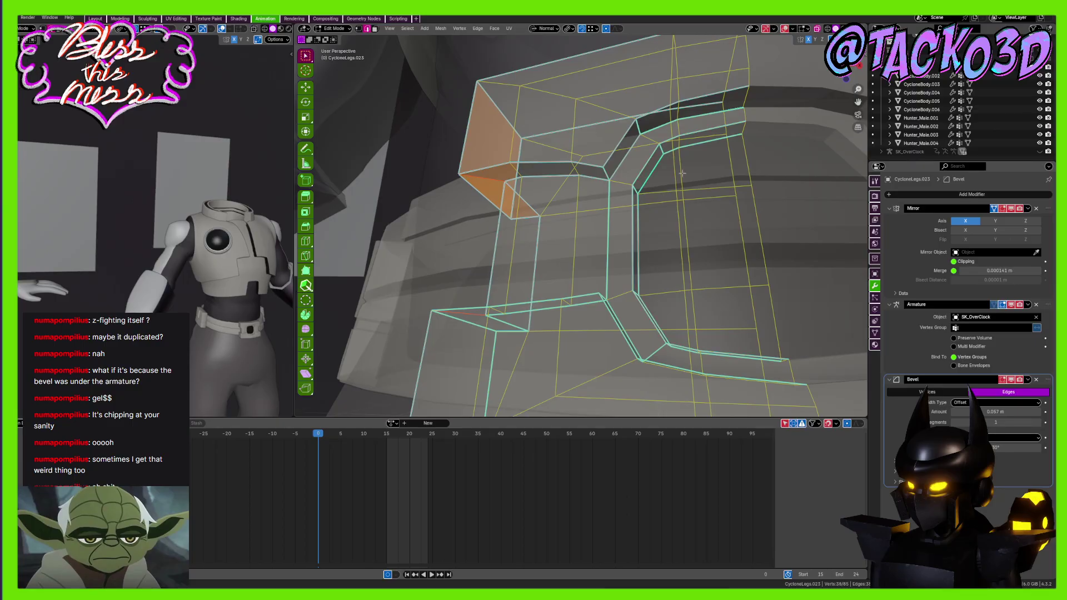
pyautogui.moveTo(714, 140); pyautogui.dragTo(659, 277, button='middle')
pyautogui.press('g')
pyautogui.rightClick(682, 222)
pyautogui.moveTo(682, 211); pyautogui.dragTo(606, 238, button='middle')
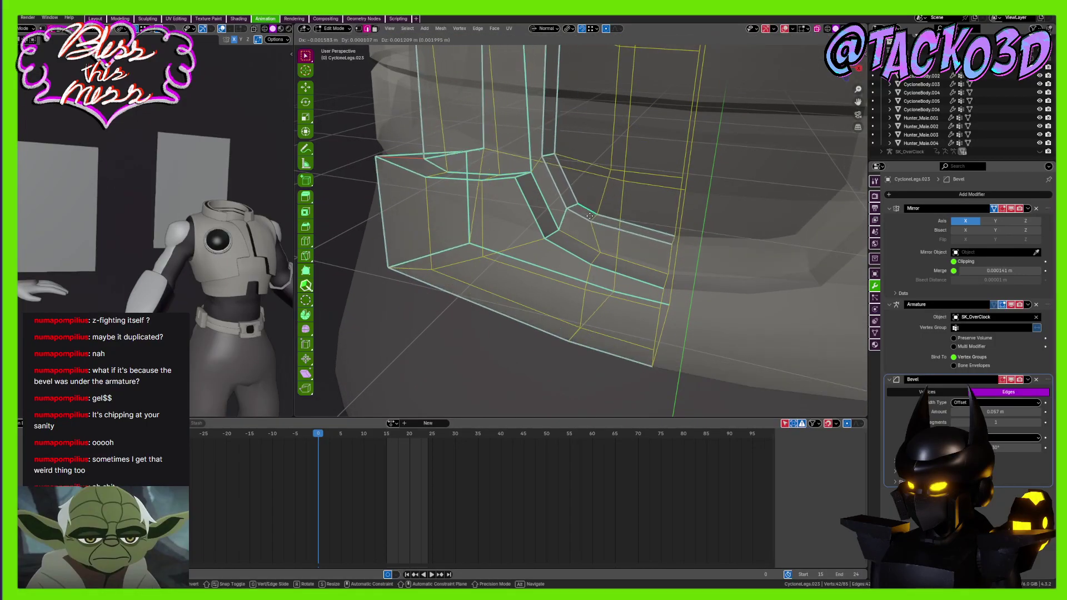
# Add the lower block's upper rim edges beside the recess to the selection and test-move them
pyautogui.moveTo(553, 237); pyautogui.dragTo(610, 260, button='middle')
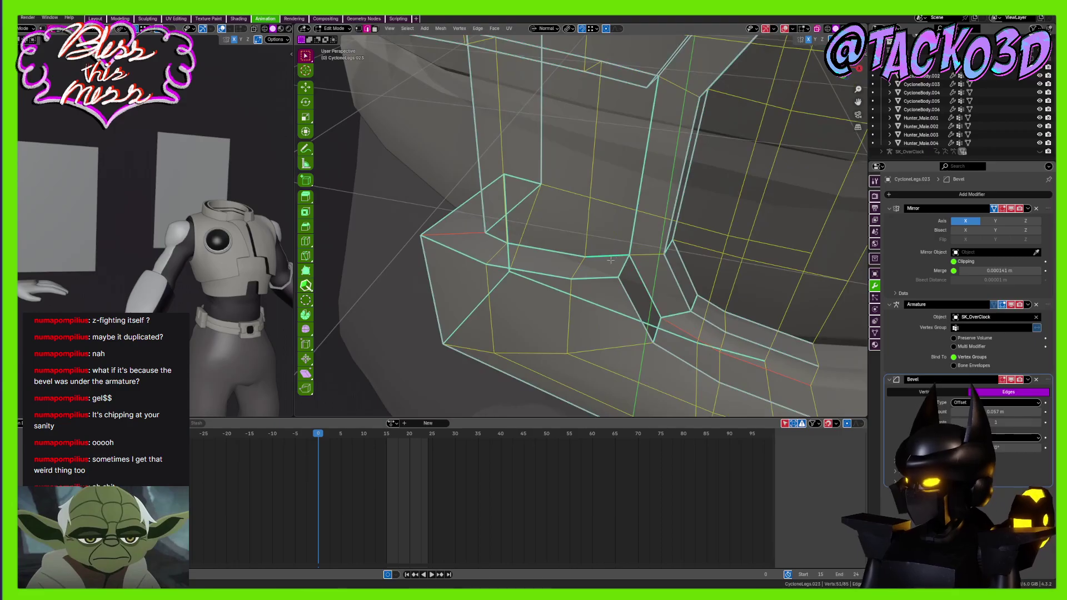
pyautogui.keyDown('alt'); pyautogui.keyDown('shift'); pyautogui.click(609, 259); pyautogui.keyUp('shift'); pyautogui.keyUp('alt')
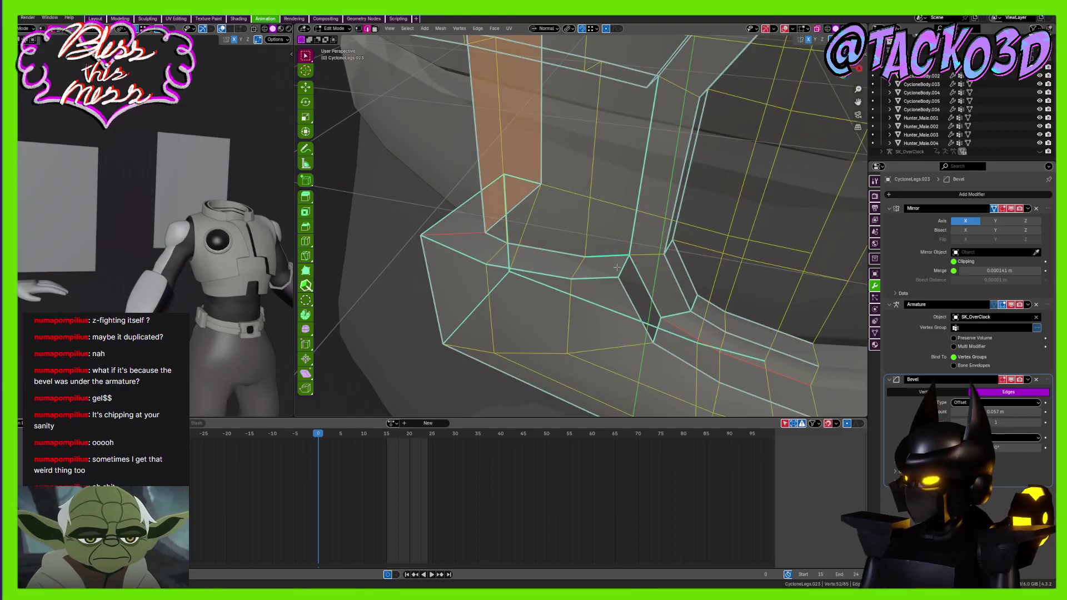
pyautogui.keyDown('alt'); pyautogui.keyDown('shift'); pyautogui.click(595, 277); pyautogui.keyUp('shift'); pyautogui.keyUp('alt')
pyautogui.keyDown('shift'); pyautogui.moveTo(590, 272); pyautogui.dragTo(622, 248, button='middle'); pyautogui.keyUp('shift')
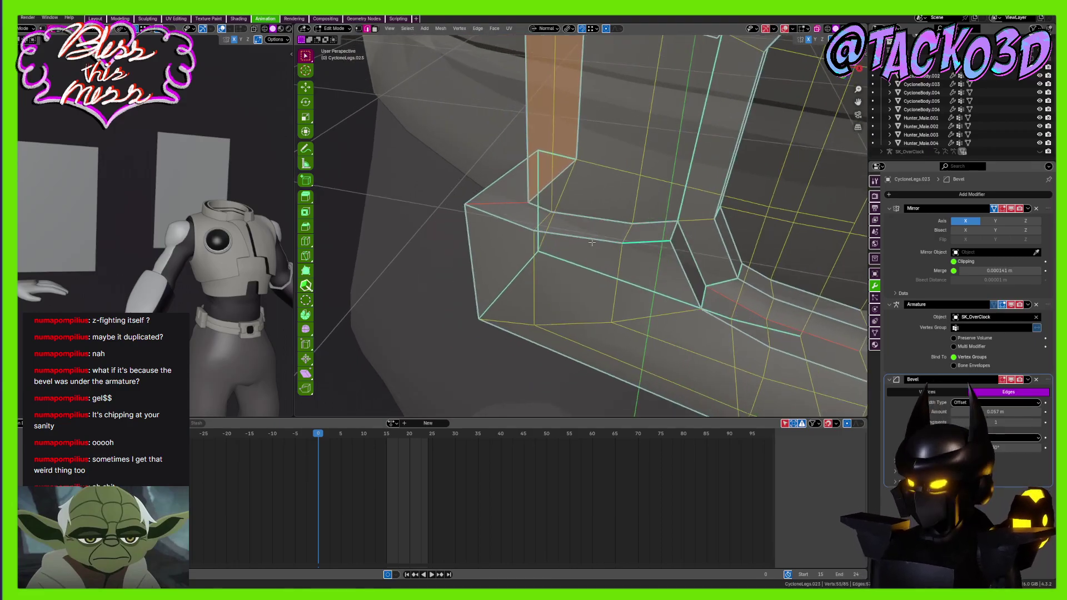
pyautogui.press('g')
pyautogui.rightClick(645, 251)
pyautogui.keyDown('shift'); pyautogui.moveTo(510, 319); pyautogui.dragTo(480, 226, button='middle'); pyautogui.keyUp('shift')
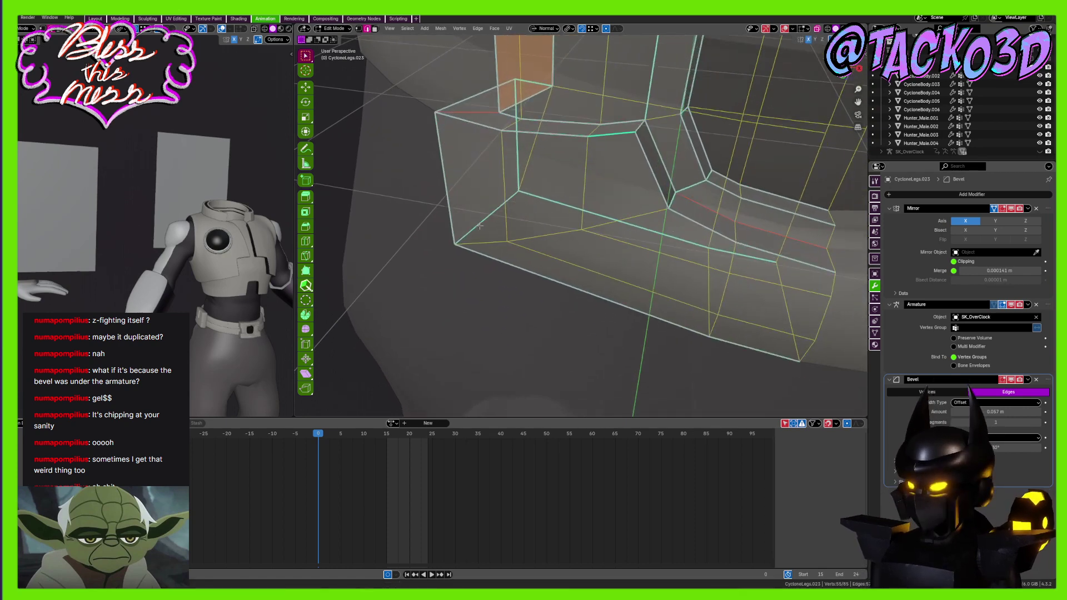
# Add the remaining outer edges of the lower and upper blocks to the selection and test-move it
pyautogui.moveTo(548, 197); pyautogui.dragTo(622, 281, button='middle')
pyautogui.press('g')
pyautogui.rightClick(678, 268)
pyautogui.moveTo(661, 311); pyautogui.dragTo(658, 340, button='middle')
pyautogui.keyDown('shift'); pyautogui.click(659, 286); pyautogui.keyUp('shift')
pyautogui.scroll(-2, 659, 286)
pyautogui.press('g')
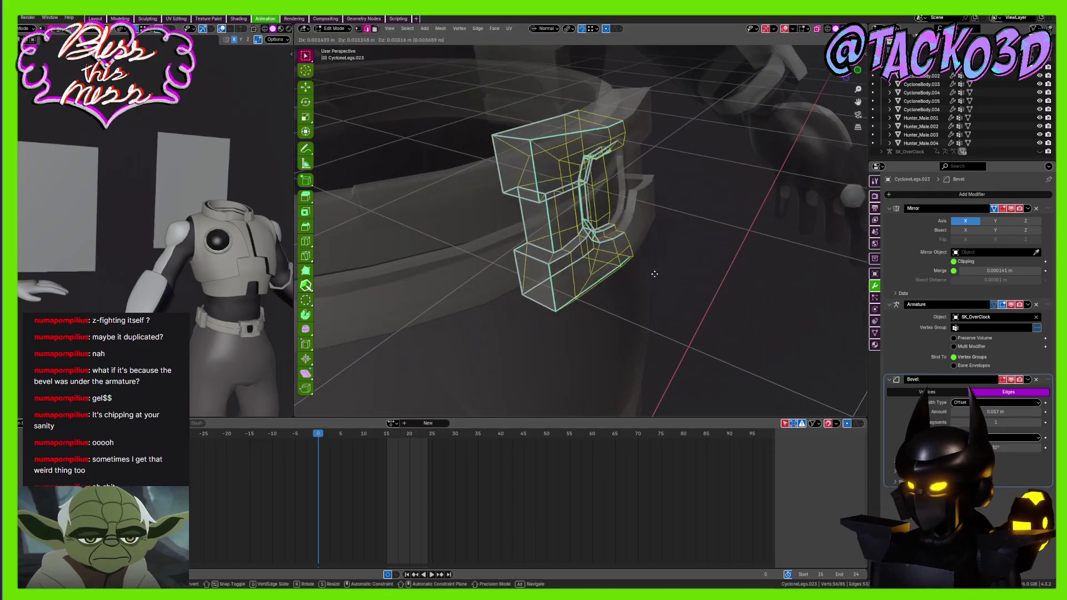
pyautogui.click(620, 271)
pyautogui.moveTo(620, 272); pyautogui.dragTo(614, 173, button='middle')
pyautogui.keyDown('shift'); pyautogui.click(613, 125); pyautogui.keyUp('shift')
pyautogui.moveTo(614, 125); pyautogui.dragTo(645, 250, button='middle')
pyautogui.scroll(2, 659, 282)
pyautogui.press('g')
pyautogui.click(665, 279)
pyautogui.scroll(-2, 645, 251)
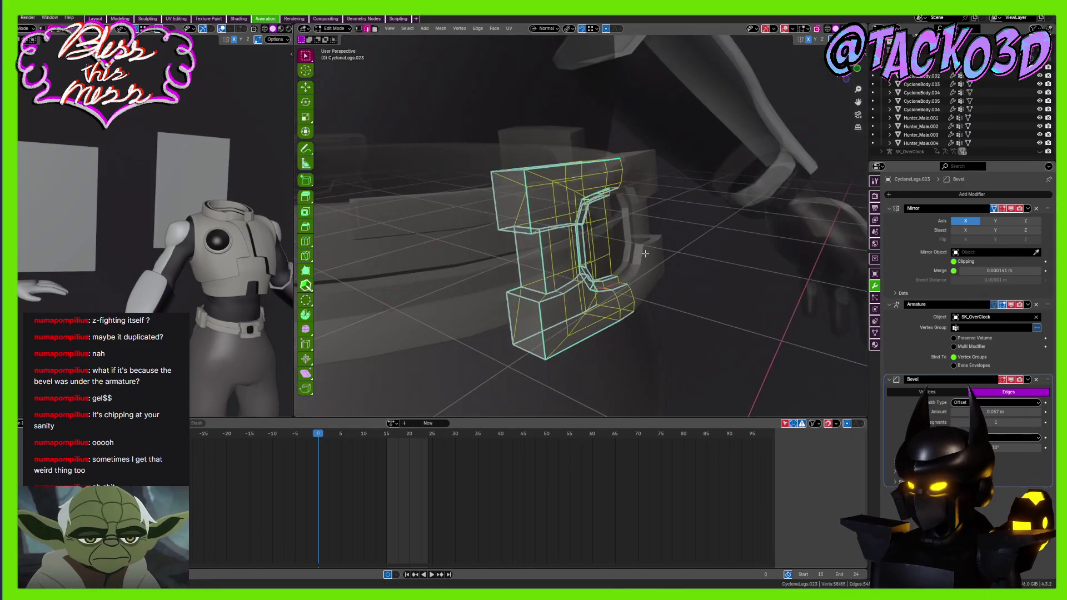
# Try bevelling the selected buckle edges and inspect the selection around the upper block's end
pyautogui.hotkey('ctrl', 'b')
pyautogui.rightClick(651, 262)
pyautogui.moveTo(652, 262); pyautogui.dragTo(578, 311, button='middle')
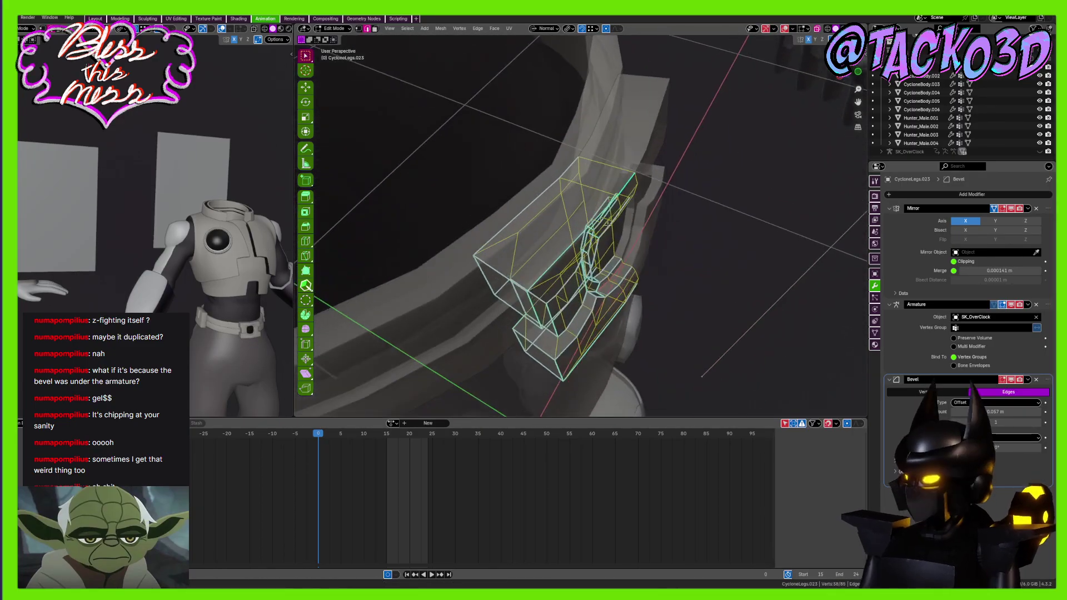
pyautogui.scroll(3, 518, 200)
pyautogui.moveTo(555, 255); pyautogui.dragTo(514, 167, button='middle')
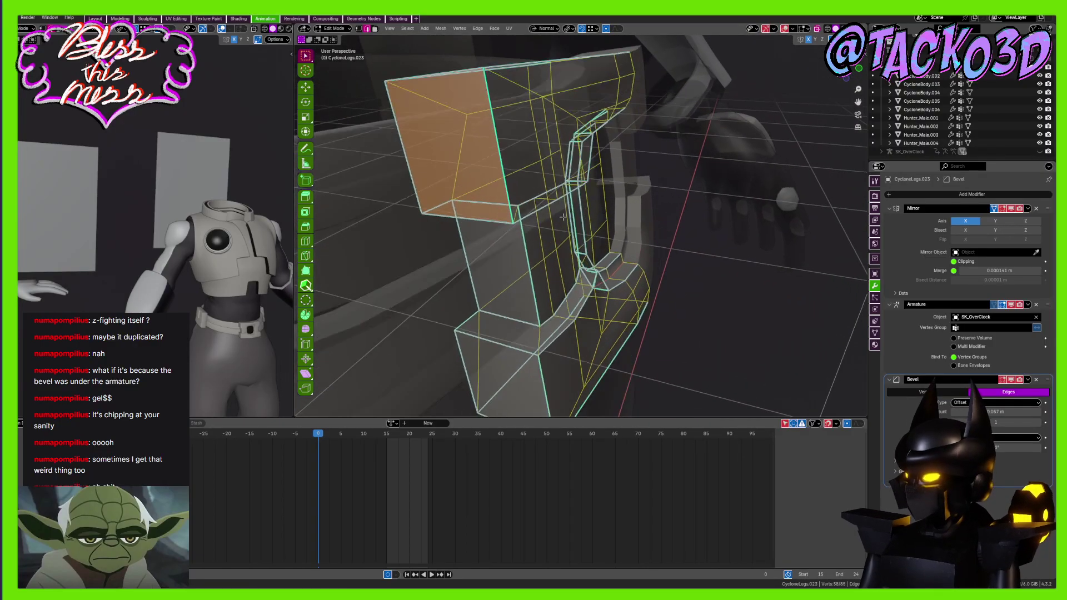
pyautogui.scroll(-3, 533, 189)
pyautogui.moveTo(598, 272); pyautogui.dragTo(655, 278, button='middle')
pyautogui.press('g')
pyautogui.rightClick(675, 271)
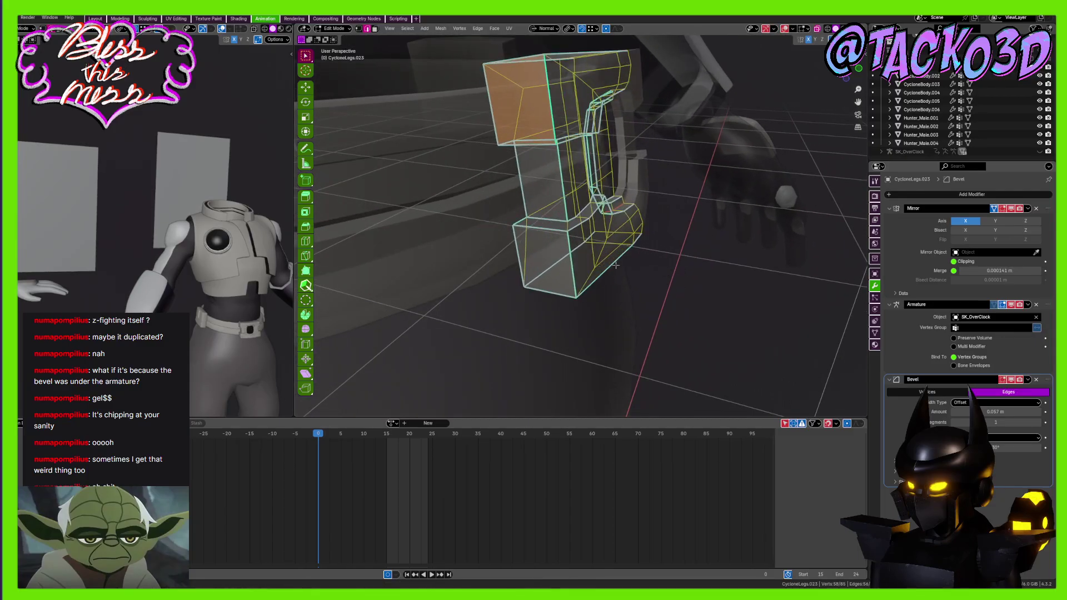
# Complete the edge selection around the lower block's end face and try the bevel again
pyautogui.moveTo(531, 230); pyautogui.dragTo(494, 236, button='middle')
pyautogui.scroll(1, 497, 234)
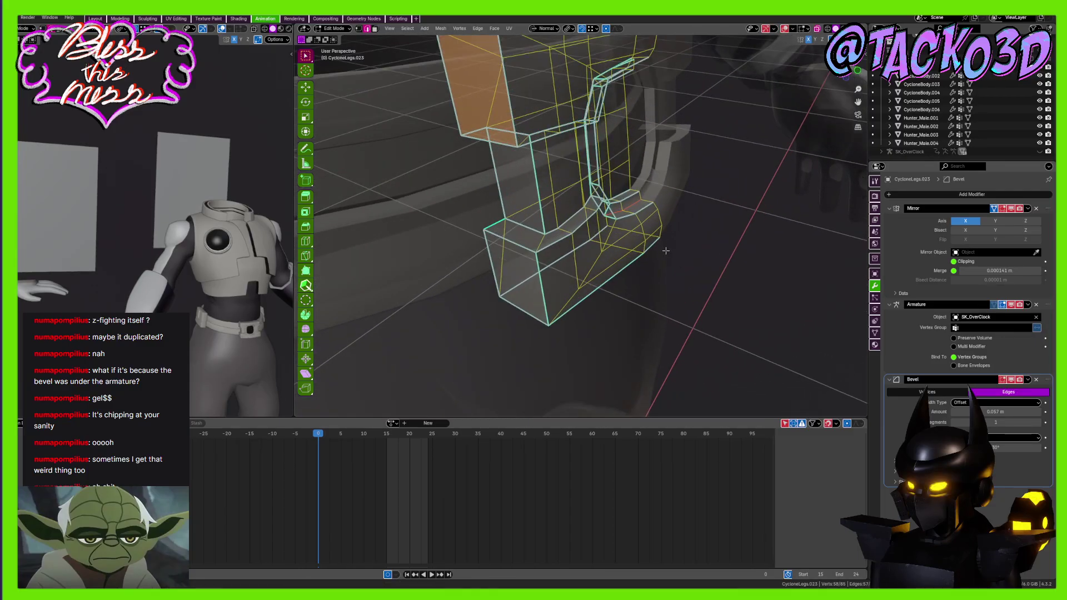
pyautogui.hotkey('ctrl', 'b')
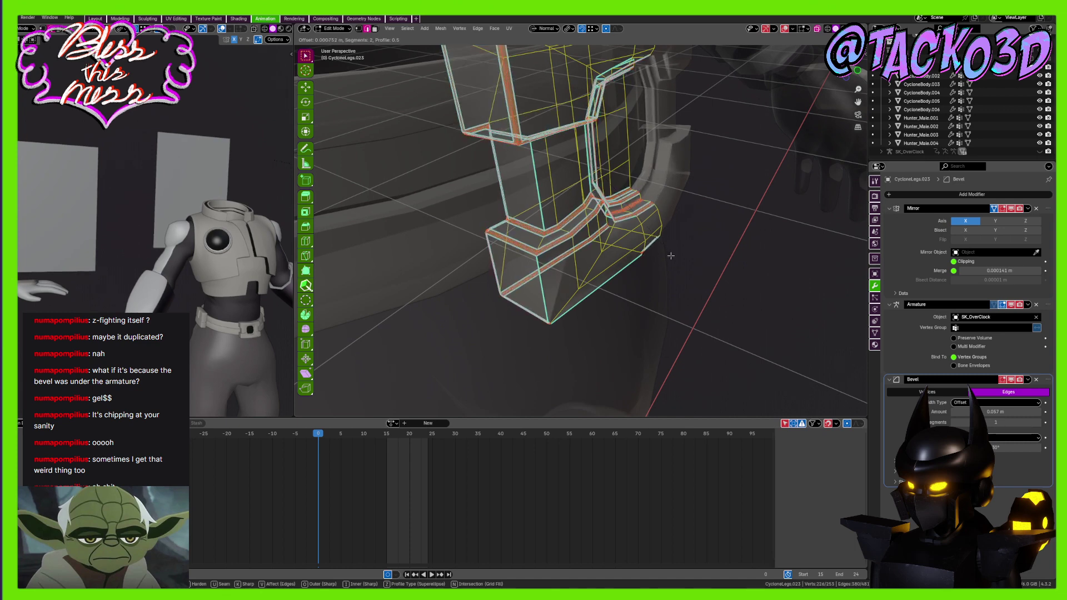
pyautogui.rightClick(667, 249)
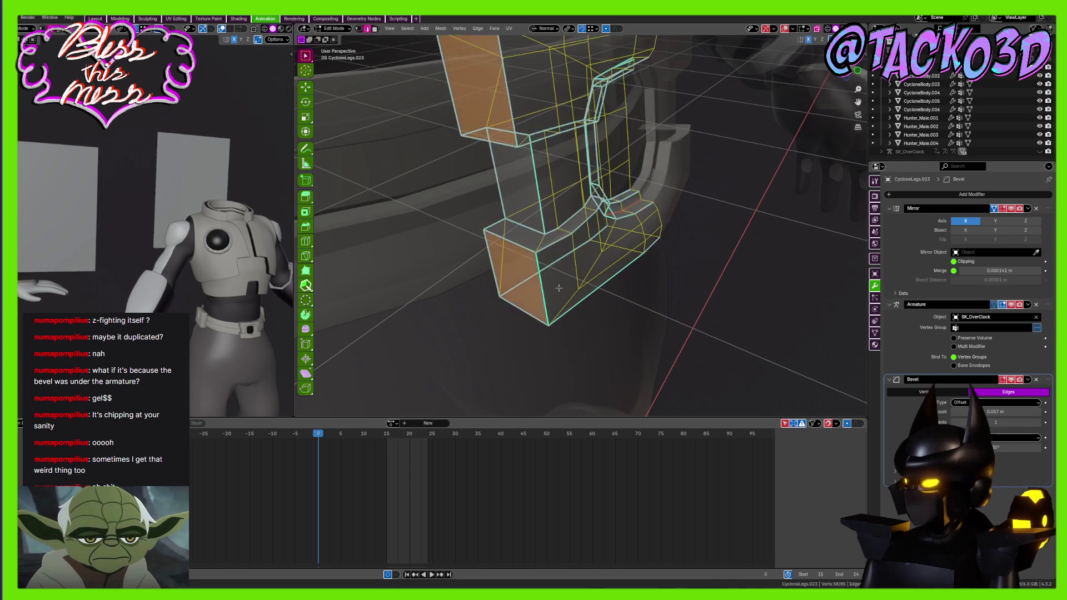
pyautogui.moveTo(549, 276); pyautogui.dragTo(598, 312, button='middle')
pyautogui.hotkey('ctrl', 'b')
pyautogui.press('Escape')
# Turn off X-ray and bevel the selected buckle edges with an offset of about 0.0003 m
pyautogui.scroll(3, 612, 328)
pyautogui.scroll(-3, 615, 293)
pyautogui.scroll(2, 701, 177)
pyautogui.keyDown('shift'); pyautogui.moveTo(713, 245); pyautogui.dragTo(632, 246, button='middle'); pyautogui.keyUp('shift')
pyautogui.click(817, 29)
pyautogui.scroll(-2, 619, 269)
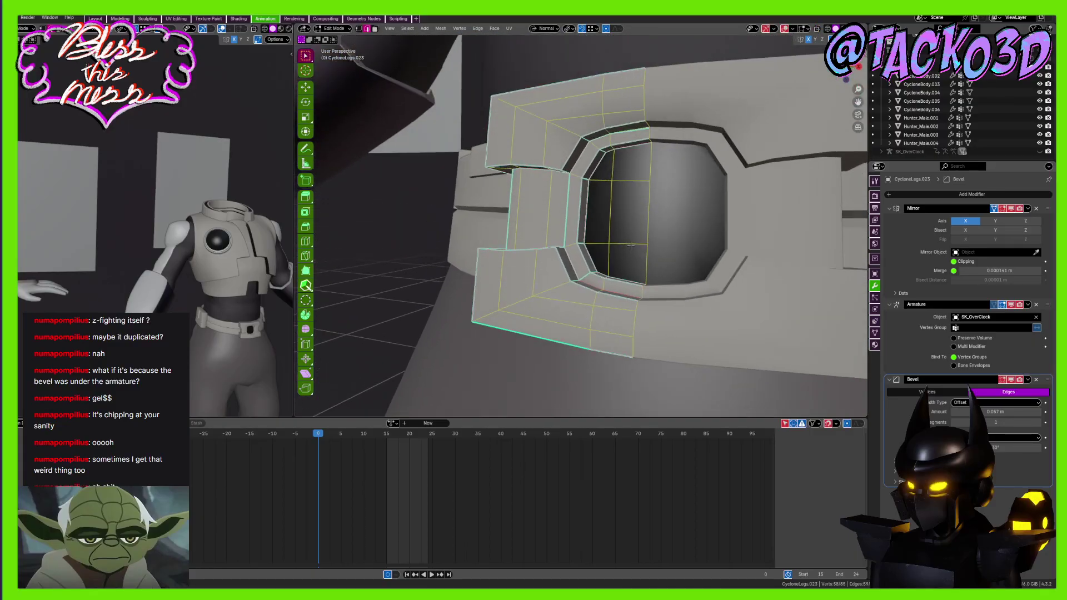
pyautogui.hotkey('ctrl', 'b')
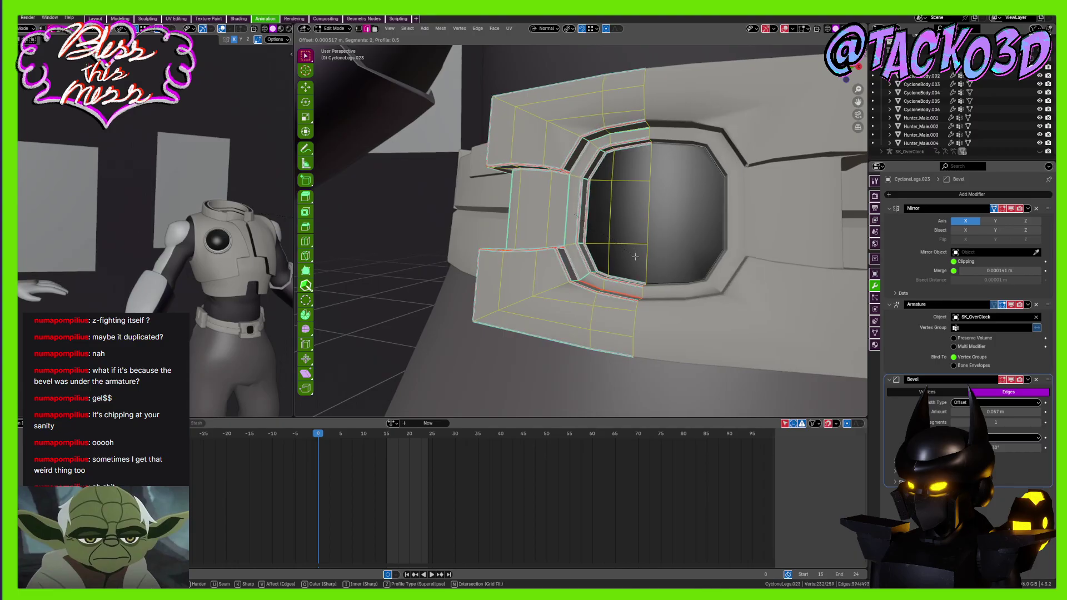
pyautogui.click(634, 258)
# Inspect the bevelled buckle in Object Mode and Edit Mode, then save the file
pyautogui.press('Tab')
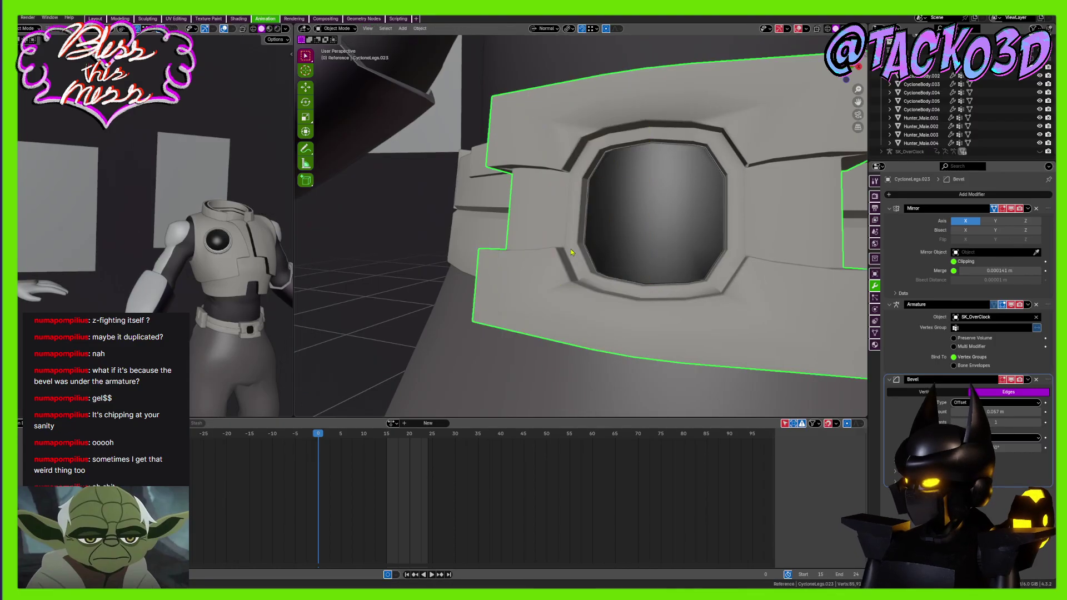
pyautogui.moveTo(588, 261); pyautogui.dragTo(565, 306, button='middle')
pyautogui.scroll(1, 593, 286)
pyautogui.press('Tab')
pyautogui.press('Tab')
pyautogui.scroll(2, 592, 302)
pyautogui.press('Tab')
pyautogui.scroll(-4, 565, 300)
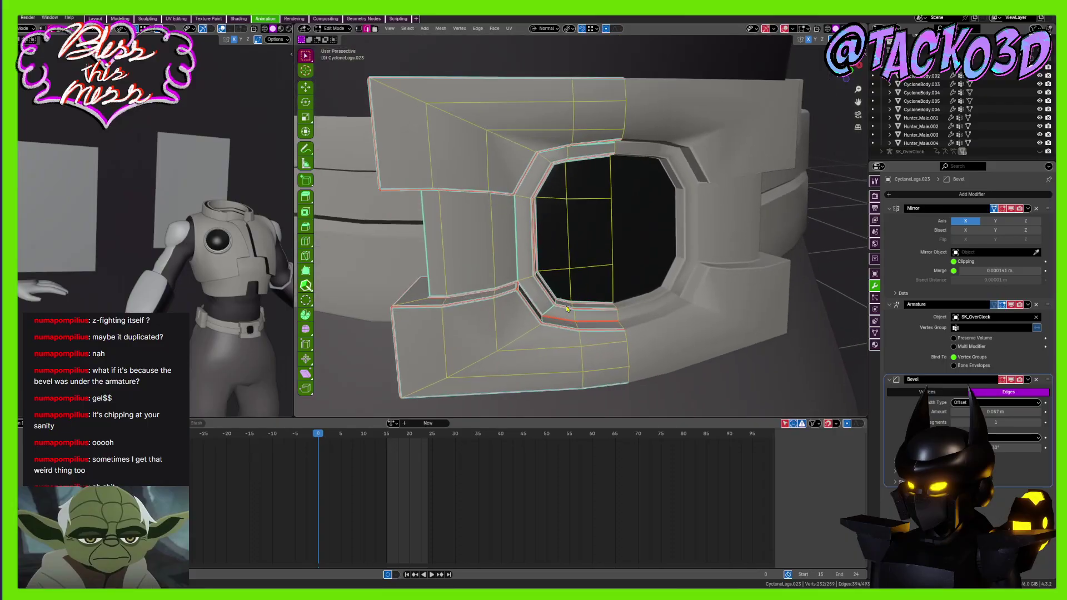
pyautogui.press('Tab')
pyautogui.hotkey('ctrl', 's')
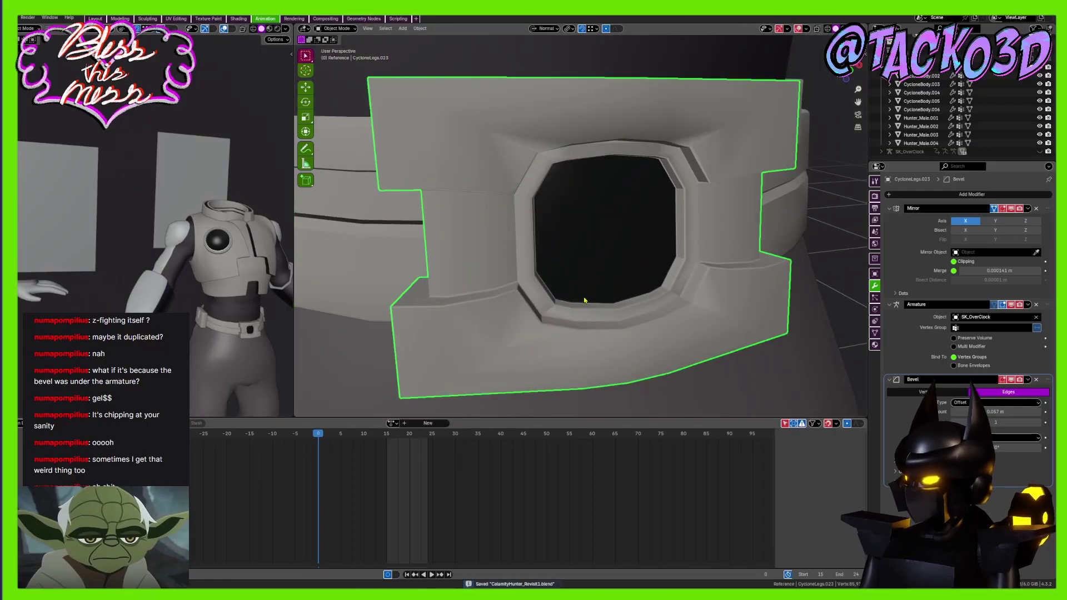
# Add a Subdivision Surface modifier to the belt buckle
pyautogui.moveTo(756, 288); pyautogui.dragTo(759, 266, button='middle')
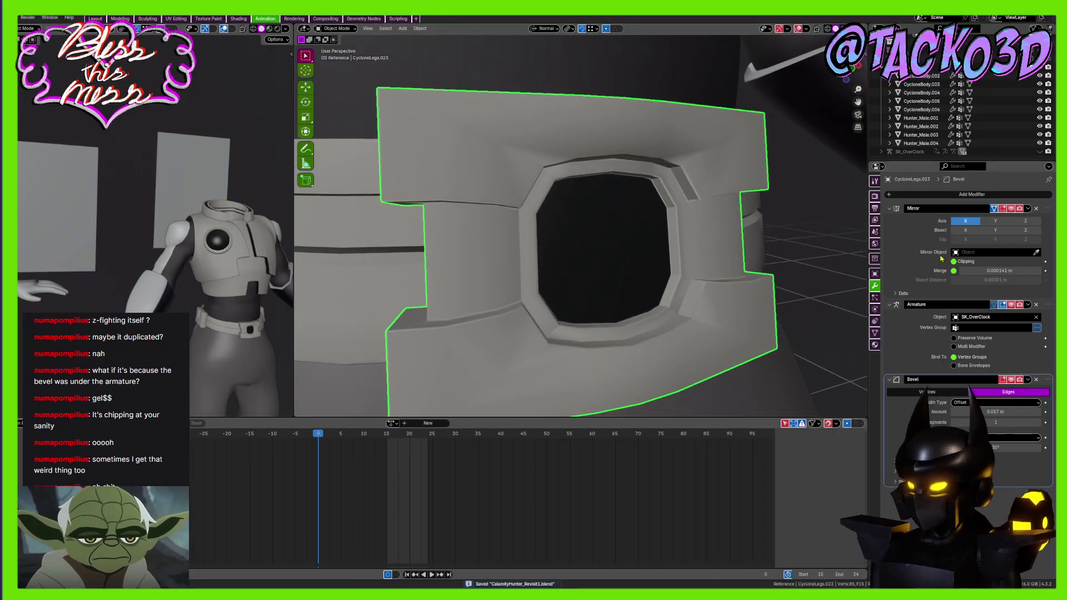
pyautogui.click(939, 197)
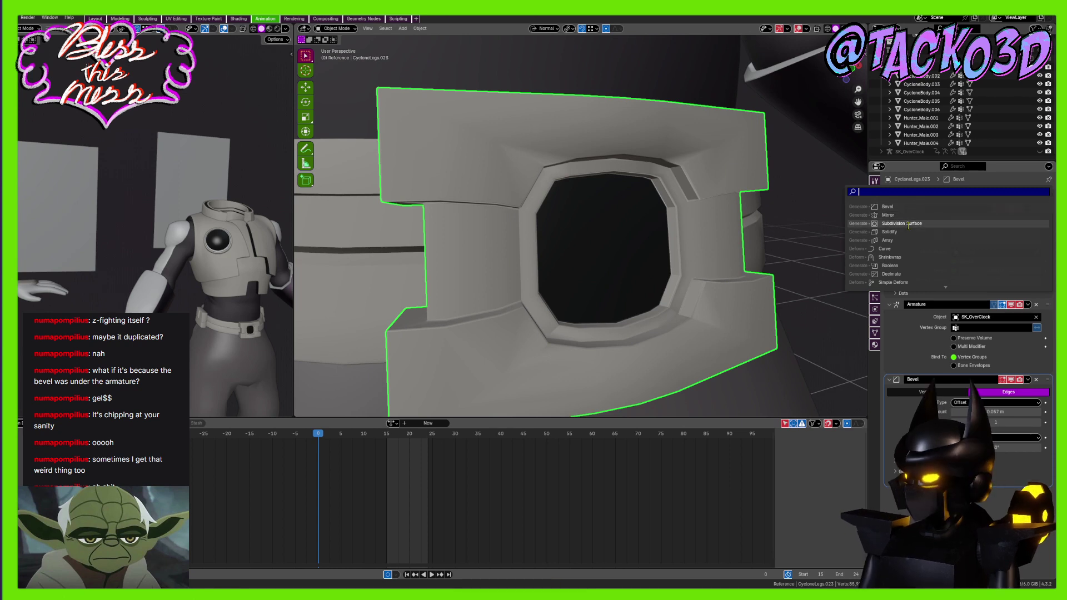
pyautogui.click(905, 223)
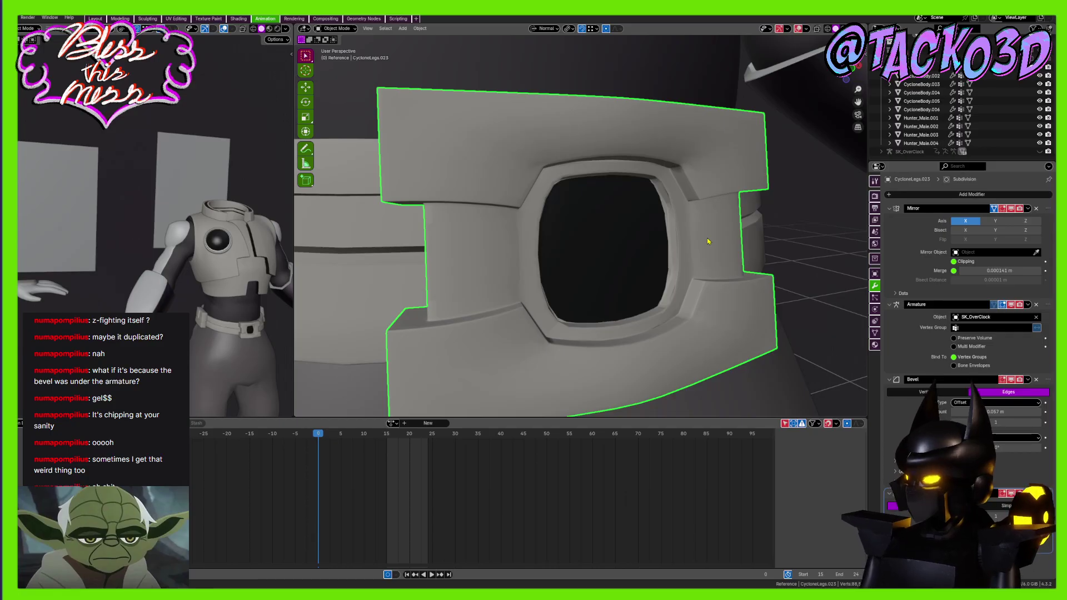
pyautogui.scroll(2, 683, 234)
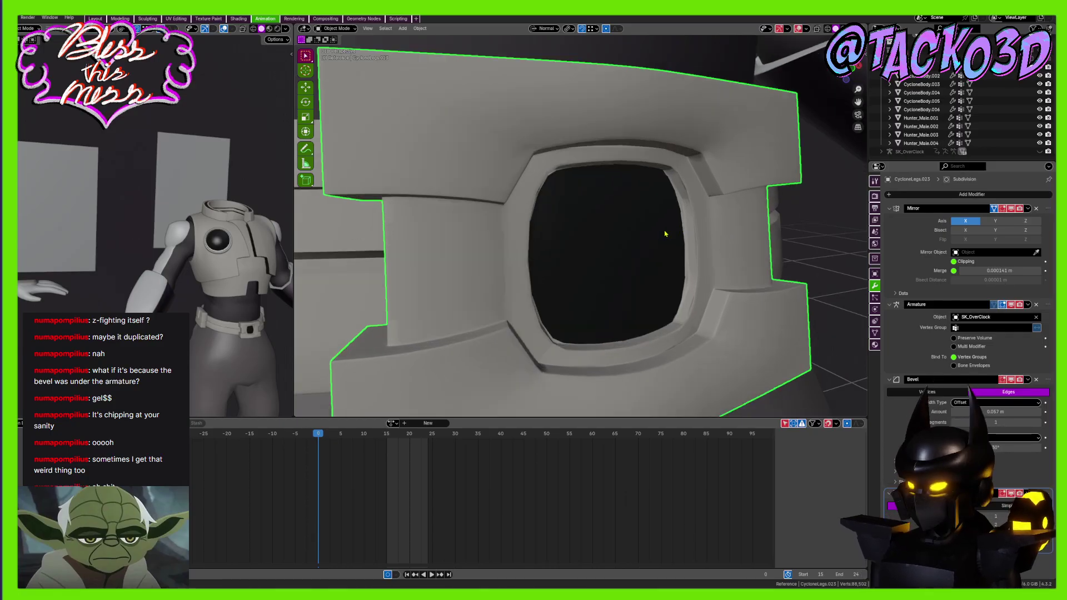
# Select the panel faces inside the buckle's opening, extrude them, and check the result in Object Mode
pyautogui.press('Tab')
pyautogui.moveTo(525, 181); pyautogui.dragTo(584, 191, button='middle')
pyautogui.press('3')
pyautogui.moveTo(597, 195); pyautogui.dragTo(542, 317)
pyautogui.scroll(1, 614, 207)
pyautogui.moveTo(578, 245); pyautogui.dragTo(607, 178, button='middle')
pyautogui.press('e')
pyautogui.click(660, 183)
pyautogui.press('Tab')
pyautogui.scroll(2, 598, 236)
pyautogui.press('Tab')
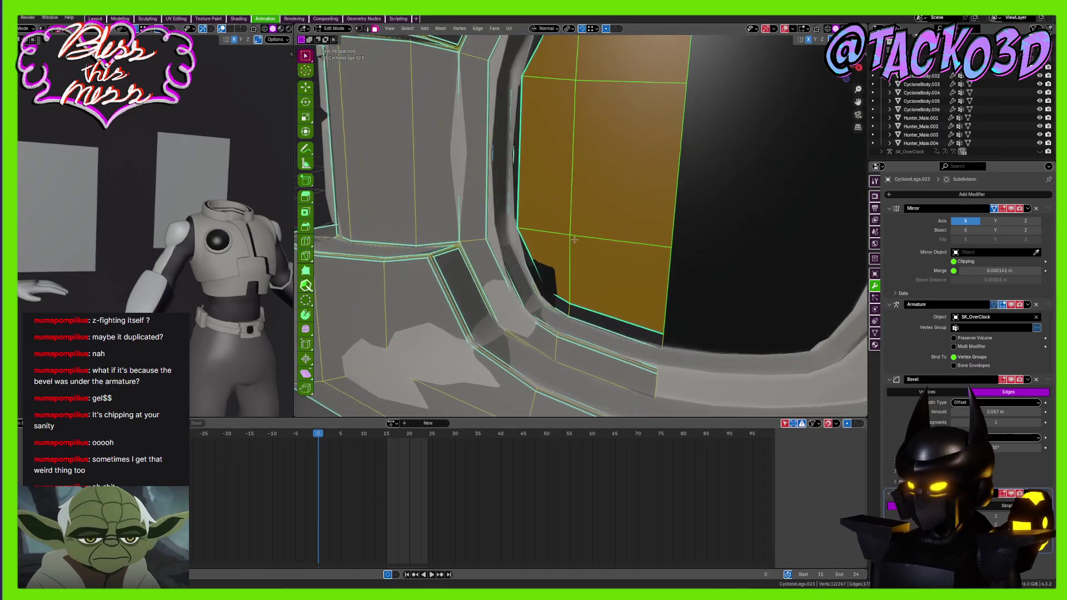
# Examine the buckle's inner rim, then crease the edge loop crossing it at the block's corner with a value of 1
pyautogui.press('Tab')
pyautogui.moveTo(589, 250); pyautogui.dragTo(549, 232, button='middle')
pyautogui.press('Tab')
pyautogui.scroll(2, 528, 251)
pyautogui.scroll(2, 536, 233)
pyautogui.press('Tab')
pyautogui.press('Tab')
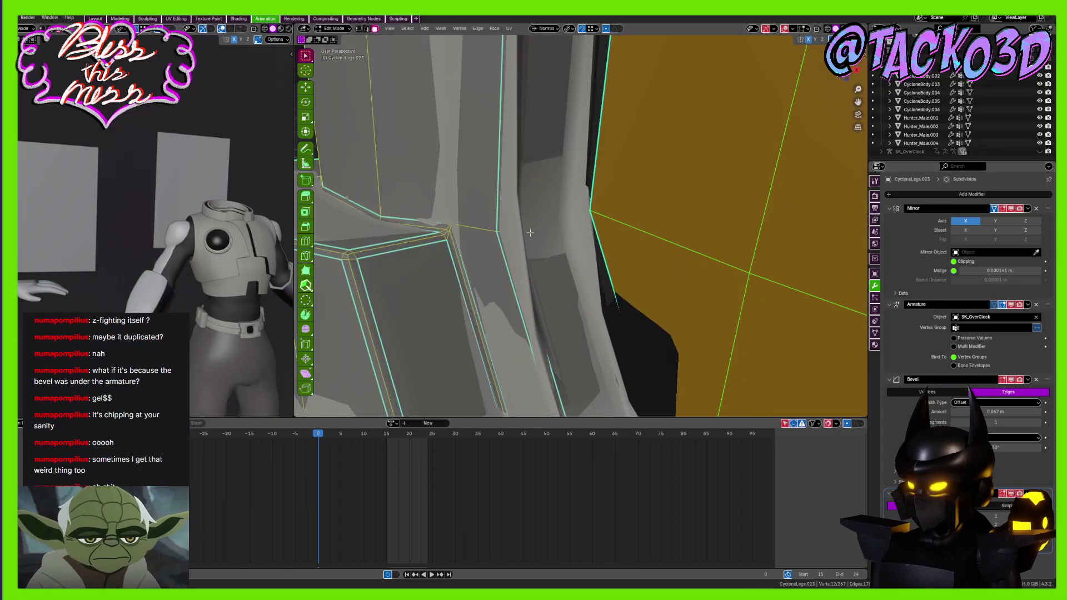
pyautogui.keyDown('alt'); pyautogui.click(516, 225); pyautogui.keyUp('alt')
pyautogui.scroll(-4, 523, 225)
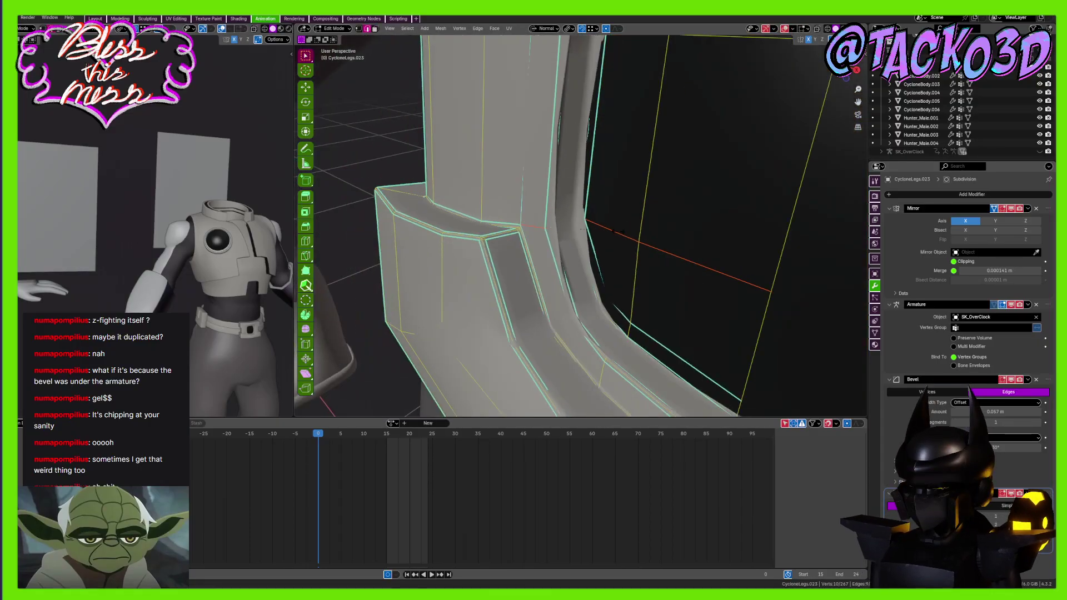
pyautogui.hotkey('shift', 'e')
pyautogui.press('1')
pyautogui.click(696, 234)
# Add the edge loop across the rim's upper diagonal corner to the selection and crease it
pyautogui.moveTo(678, 234); pyautogui.dragTo(578, 251, button='middle')
pyautogui.keyDown('alt'); pyautogui.keyDown('shift'); pyautogui.click(589, 156); pyautogui.keyUp('shift'); pyautogui.keyUp('alt')
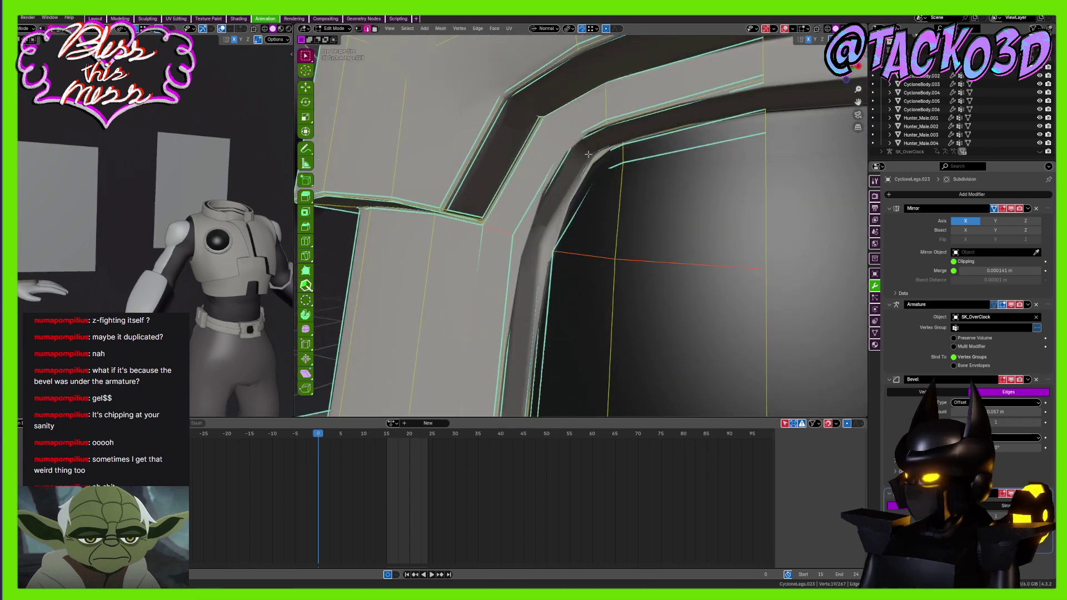
pyautogui.hotkey('shift', 'e')
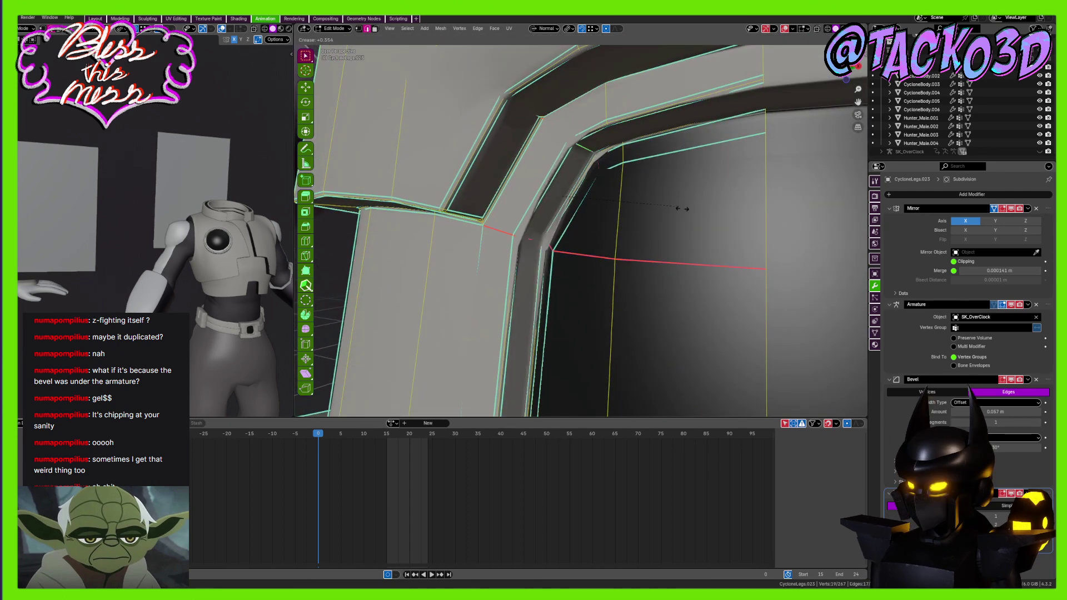
pyautogui.click(737, 207)
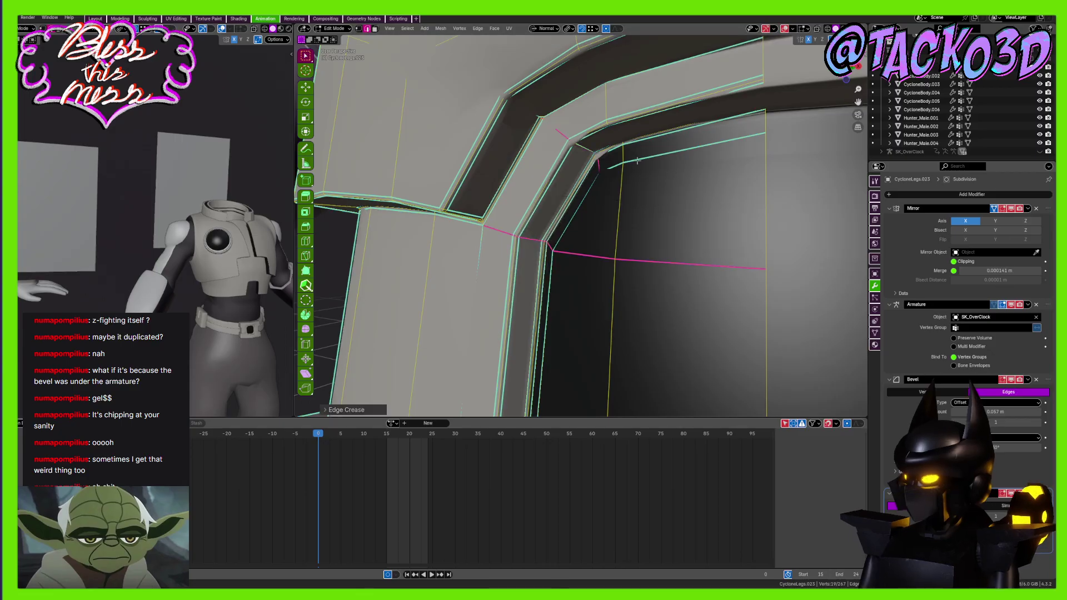
# Turn on X-ray and examine the creased upper corner of the buckle rim
pyautogui.scroll(3, 639, 205)
pyautogui.moveTo(639, 206); pyautogui.dragTo(668, 212, button='middle')
pyautogui.scroll(2, 629, 197)
pyautogui.hotkey('alt', 'z')
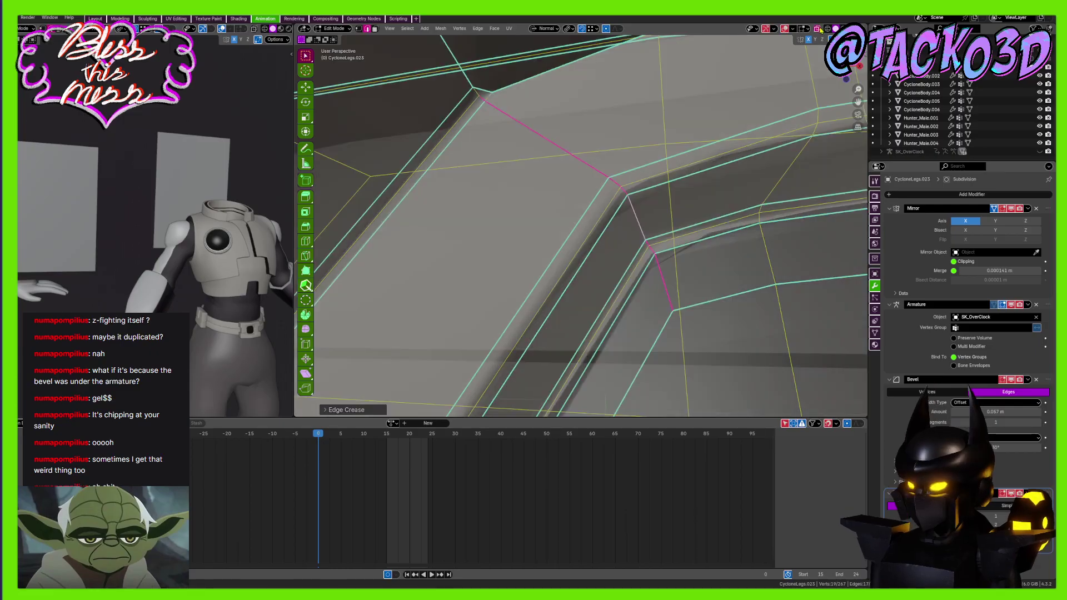
pyautogui.moveTo(577, 156)
pyautogui.mouseDown(button='middle')
pyautogui.moveTo(613, 214)
pyautogui.moveTo(588, 201)
pyautogui.mouseUp(button='middle')
pyautogui.scroll(-3, 613, 214)
pyautogui.scroll(3, 588, 201)
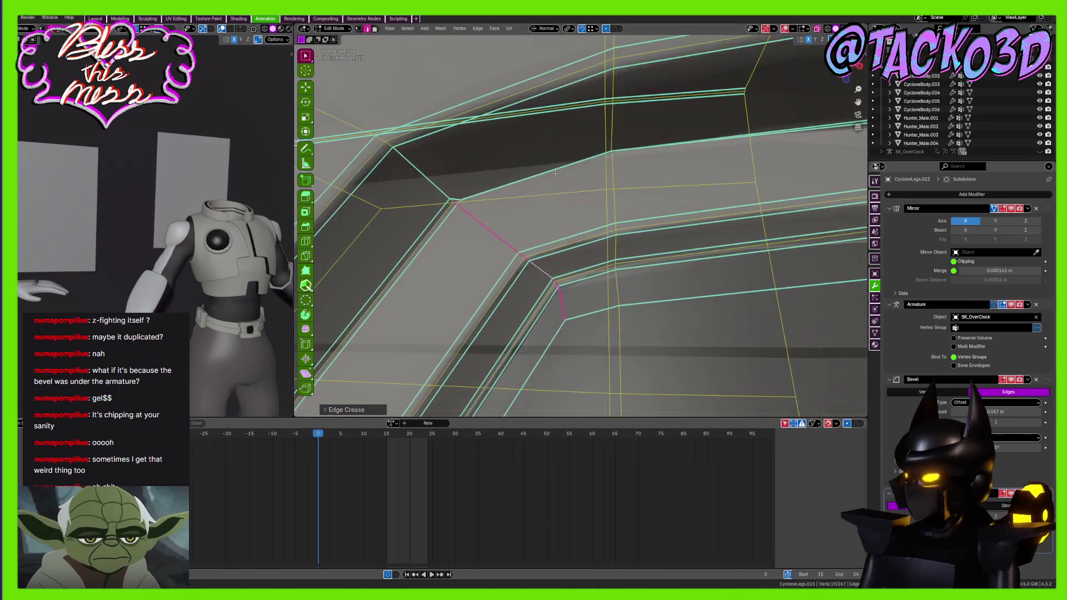
# Try bevelling the upper recess's inner edge near the mirror seam by about 0.0003 m
pyautogui.keyDown('alt'); pyautogui.click(568, 161); pyautogui.keyUp('alt')
pyautogui.moveTo(567, 161); pyautogui.dragTo(669, 205, button='middle')
pyautogui.hotkey('ctrl', 'b')
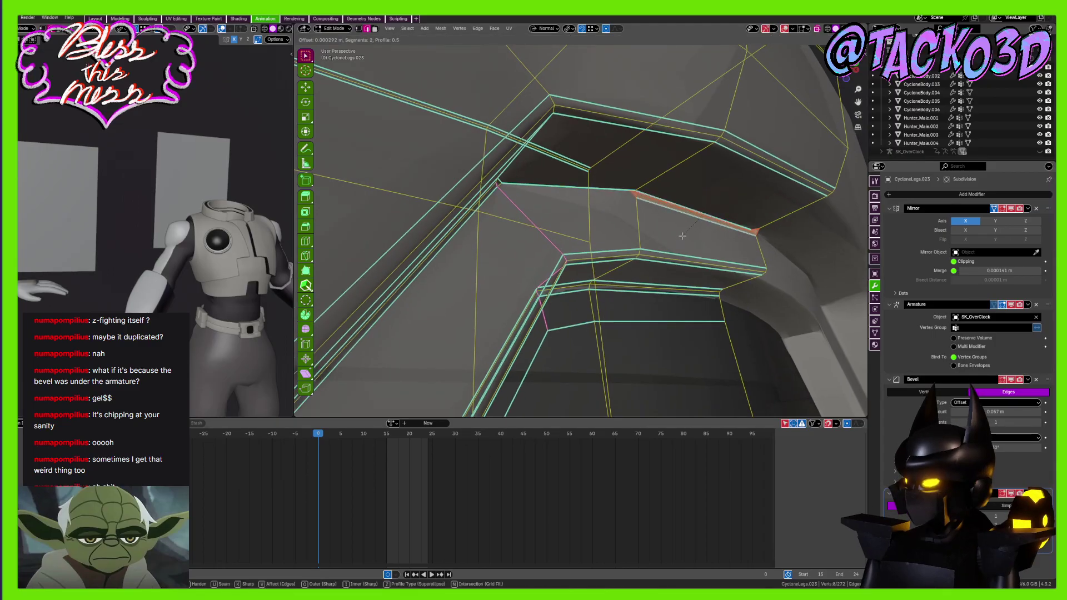
pyautogui.click(681, 236)
pyautogui.scroll(5, 689, 245)
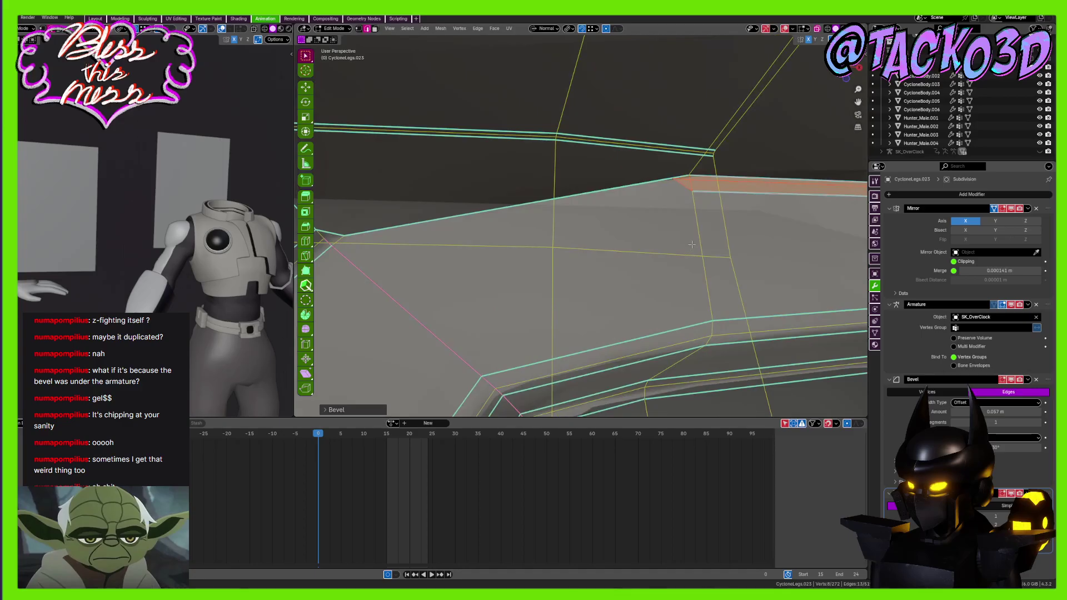
pyautogui.scroll(-3, 691, 245)
# Merge all of the buckle's vertices by distance and test-move the vertex at the recess edge's seam end
pyautogui.press('a')
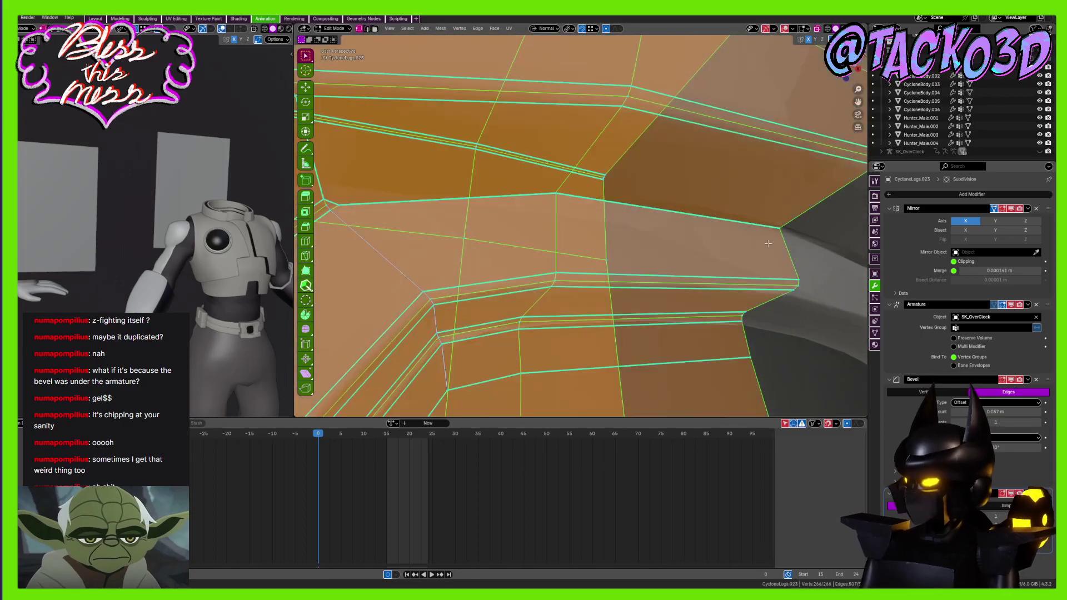
pyautogui.press('m')
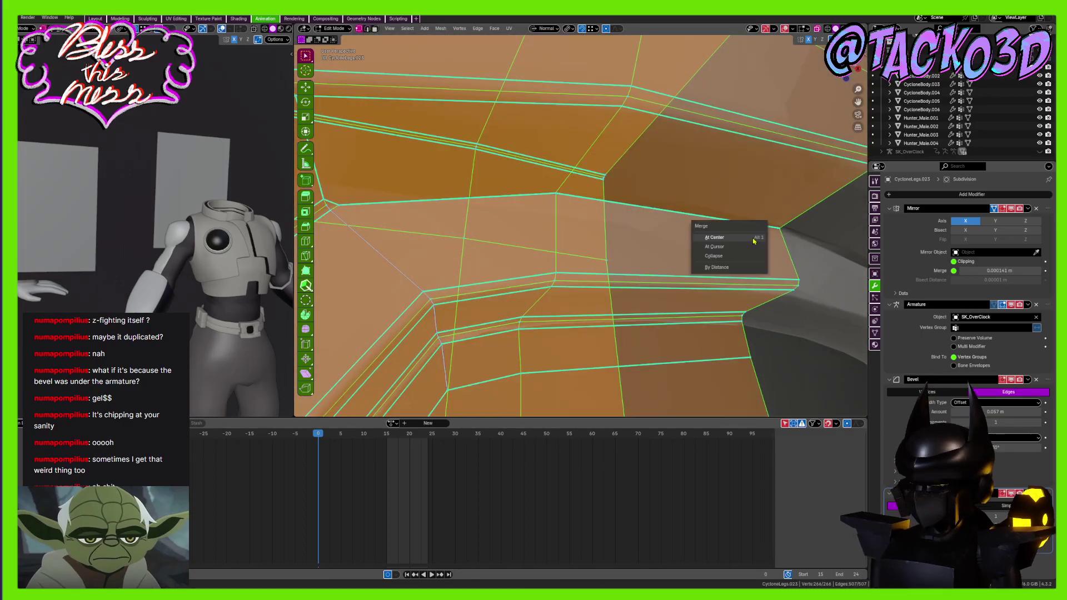
pyautogui.click(723, 268)
pyautogui.click(755, 245)
pyautogui.press('g')
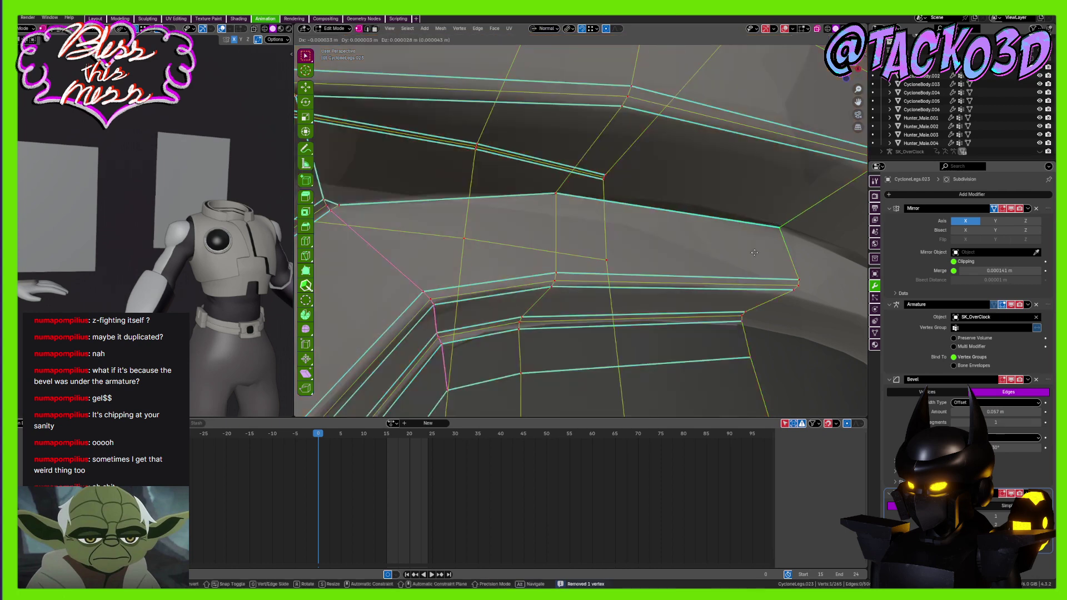
# Bevel the upper recess's inner edge beside the mirror seam with an offset of about 0.0003 m
pyautogui.click(791, 229)
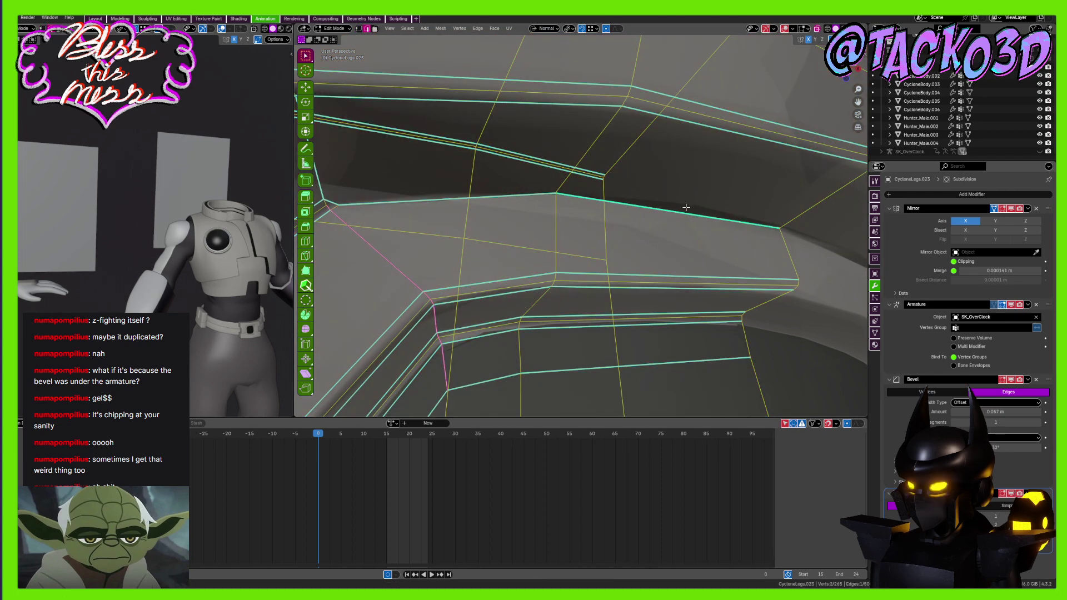
pyautogui.hotkey('ctrl', 'b')
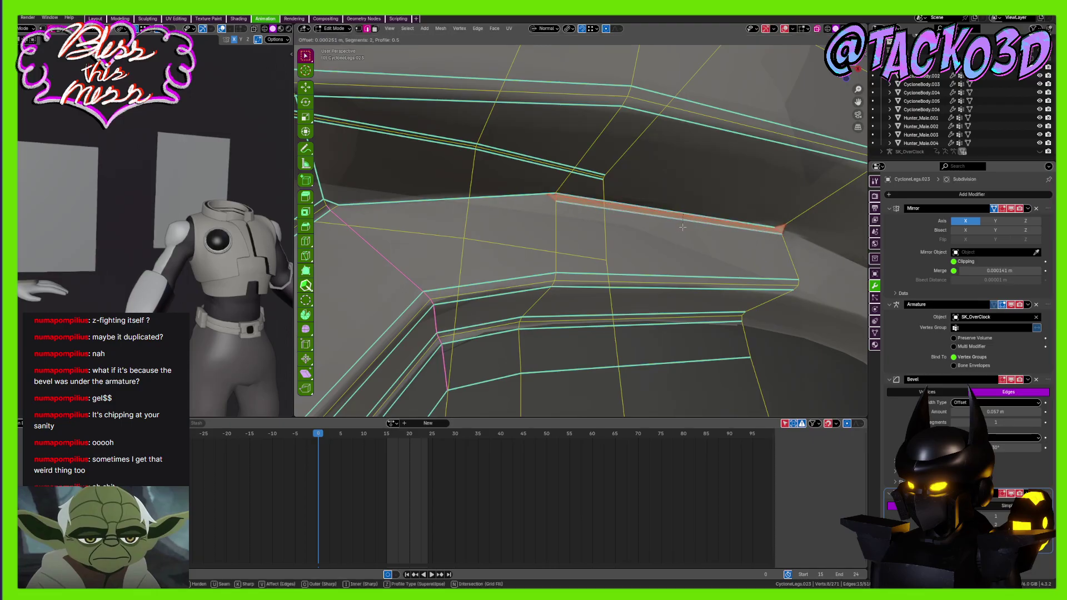
pyautogui.click(682, 226)
# Connect the new bevel's end vertex to the vertex at the upper recess's corner
pyautogui.moveTo(682, 226); pyautogui.dragTo(550, 223, button='middle')
pyautogui.click(604, 214)
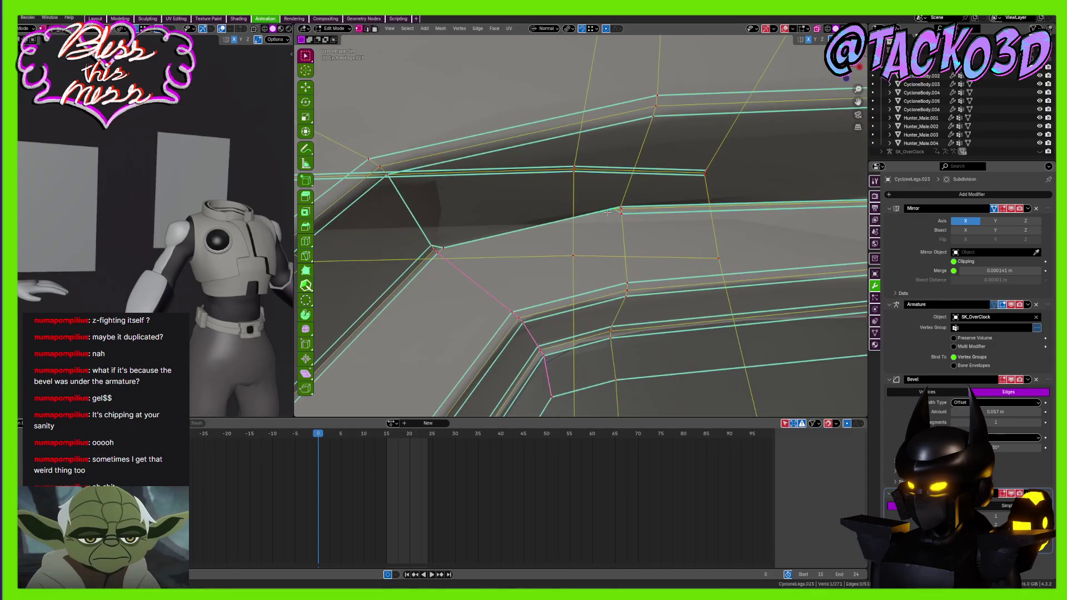
pyautogui.scroll(1, 597, 214)
pyautogui.keyDown('shift'); pyautogui.click(636, 220); pyautogui.keyUp('shift')
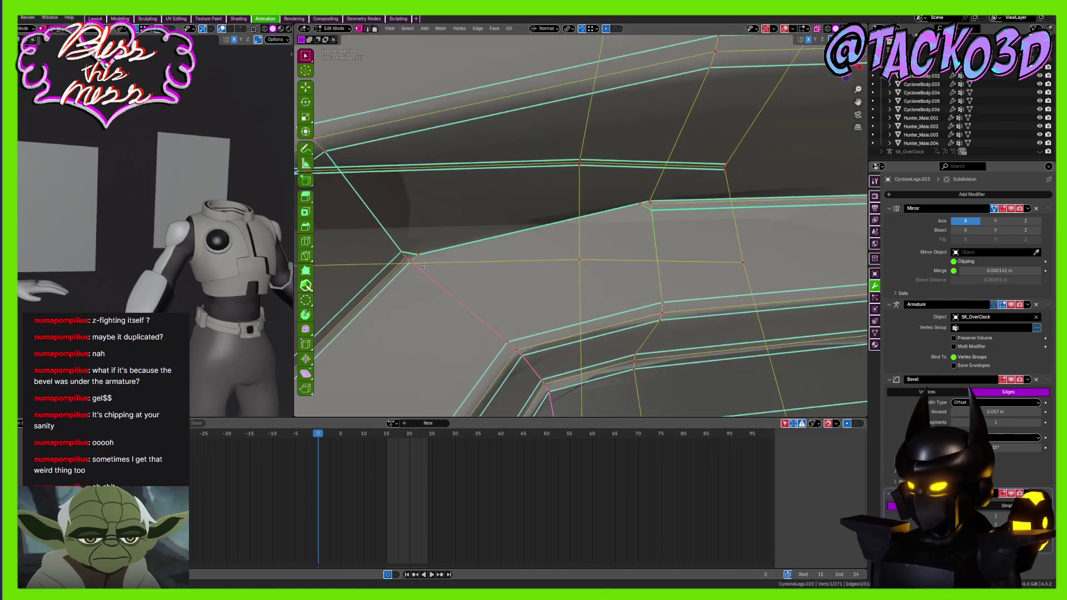
pyautogui.press('j')
# Merge the doubled vertices at the recess corner using At Last, and merge the pair at the bevel's end
pyautogui.press('m')
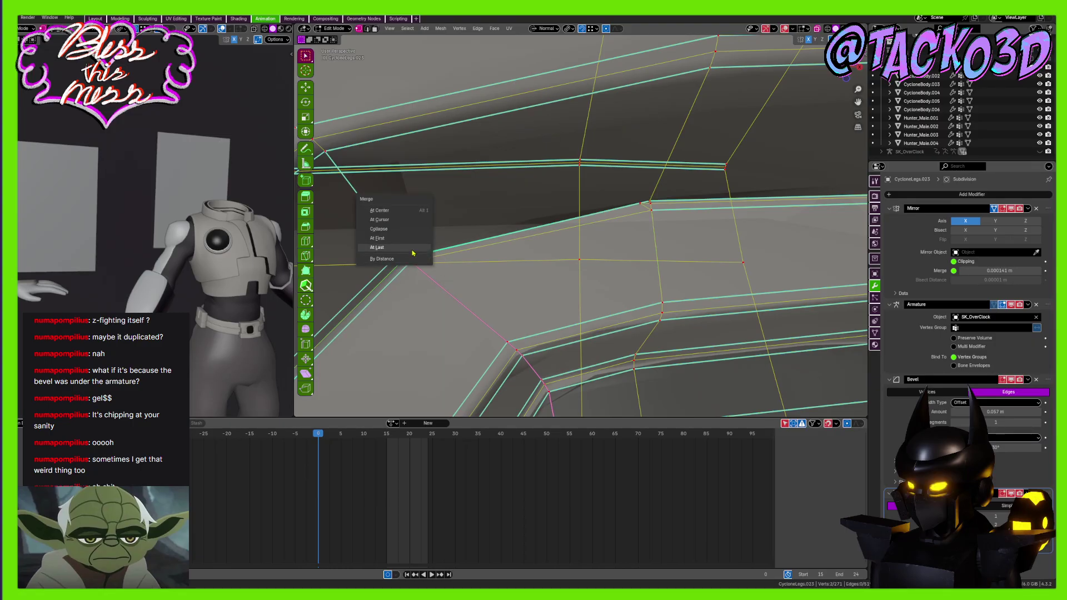
pyautogui.click(383, 252)
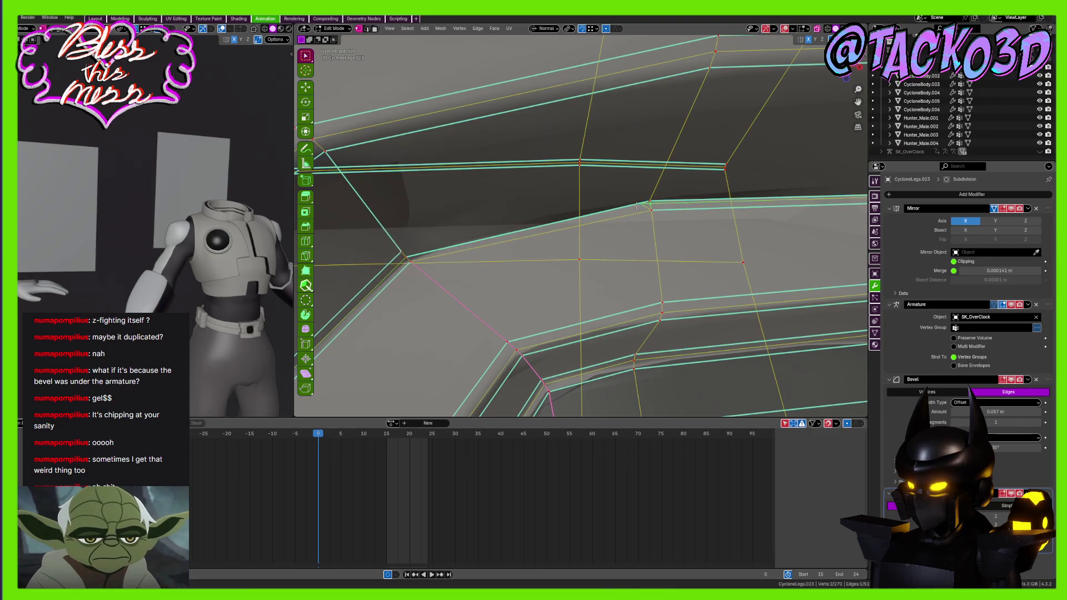
pyautogui.press('m')
pyautogui.click(605, 199)
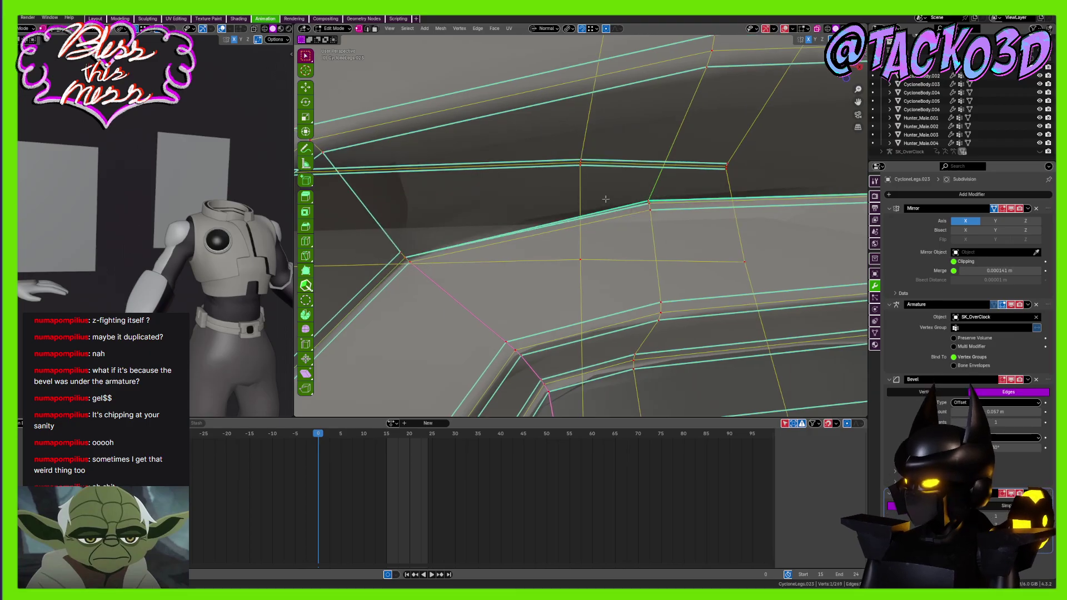
# Dissolve the redundant edge between the recess corner and the bevel, then check the buckle in Object Mode
pyautogui.moveTo(605, 198); pyautogui.dragTo(445, 219, button='middle')
pyautogui.keyDown('shift'); pyautogui.click(391, 240); pyautogui.keyUp('shift')
pyautogui.moveTo(392, 240); pyautogui.dragTo(489, 235, button='middle')
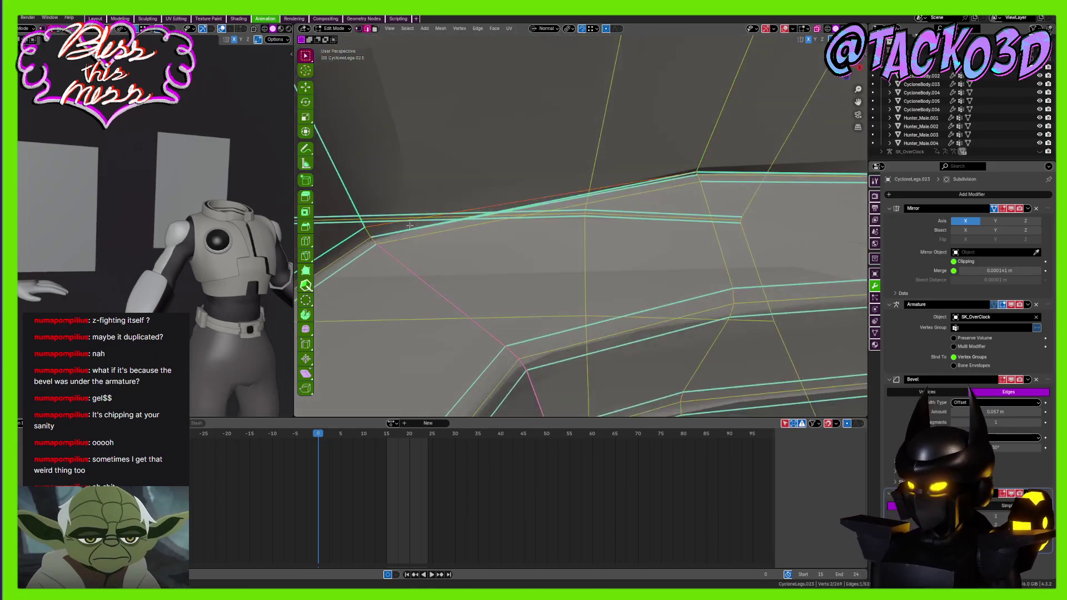
pyautogui.moveTo(410, 225); pyautogui.dragTo(624, 255, button='middle')
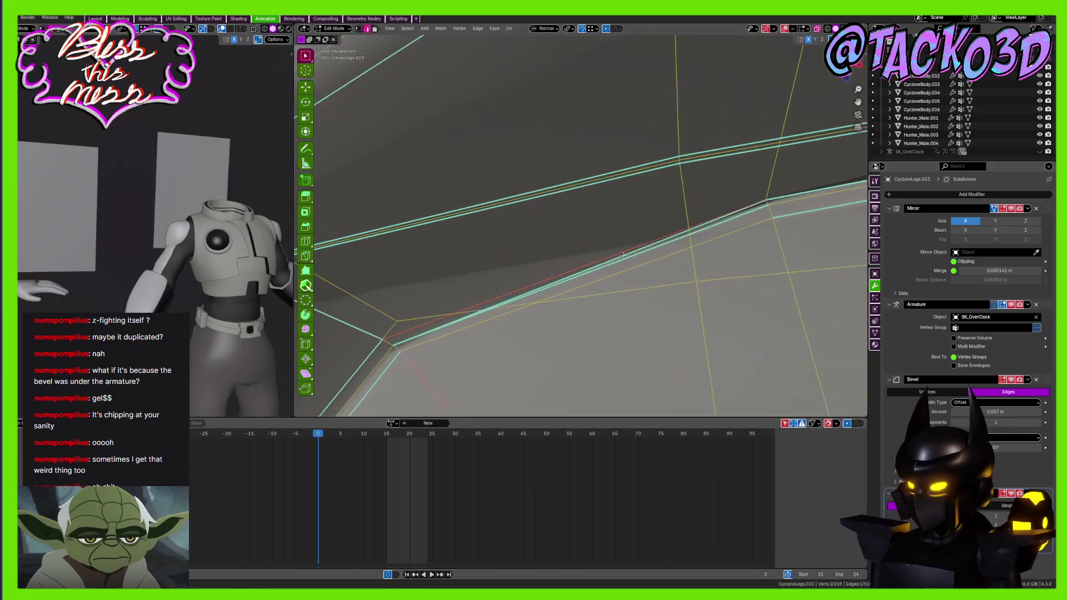
pyautogui.rightClick(626, 255)
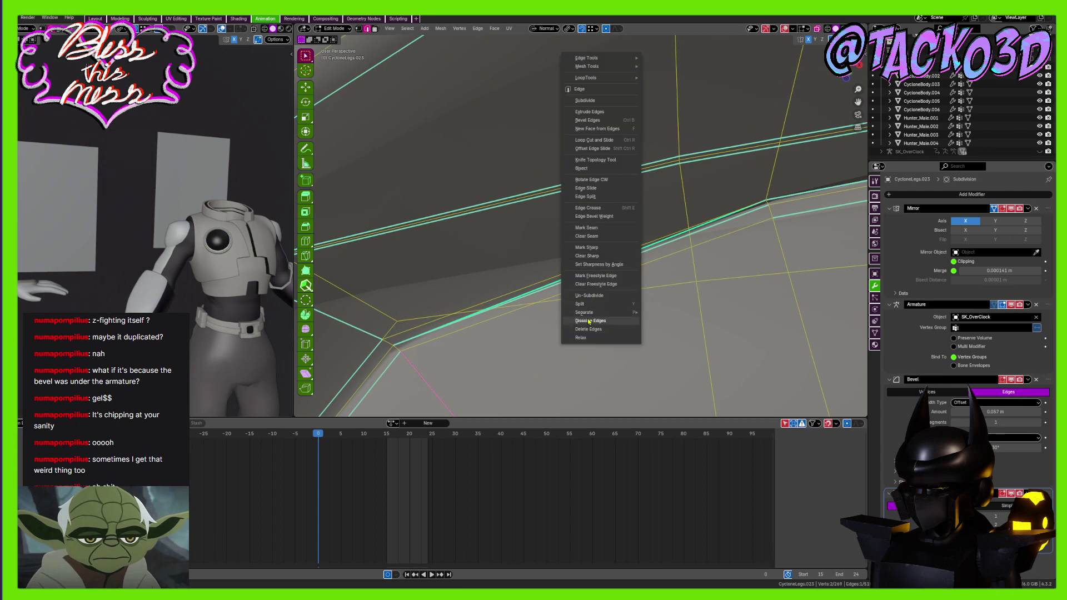
pyautogui.click(600, 321)
pyautogui.moveTo(705, 227); pyautogui.dragTo(615, 232, button='middle')
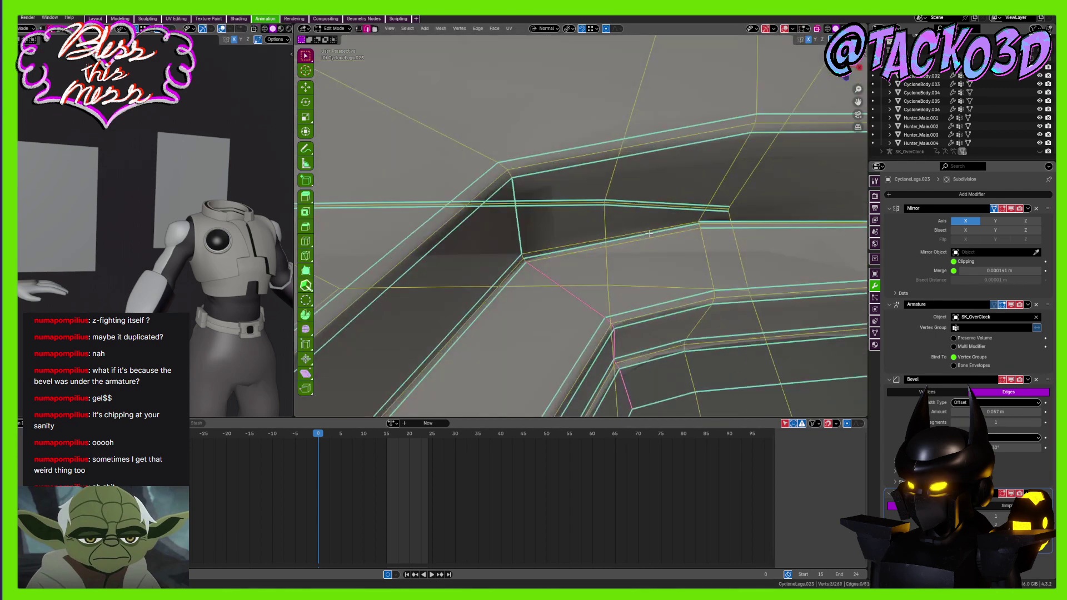
pyautogui.scroll(-5, 639, 234)
pyautogui.press('Tab')
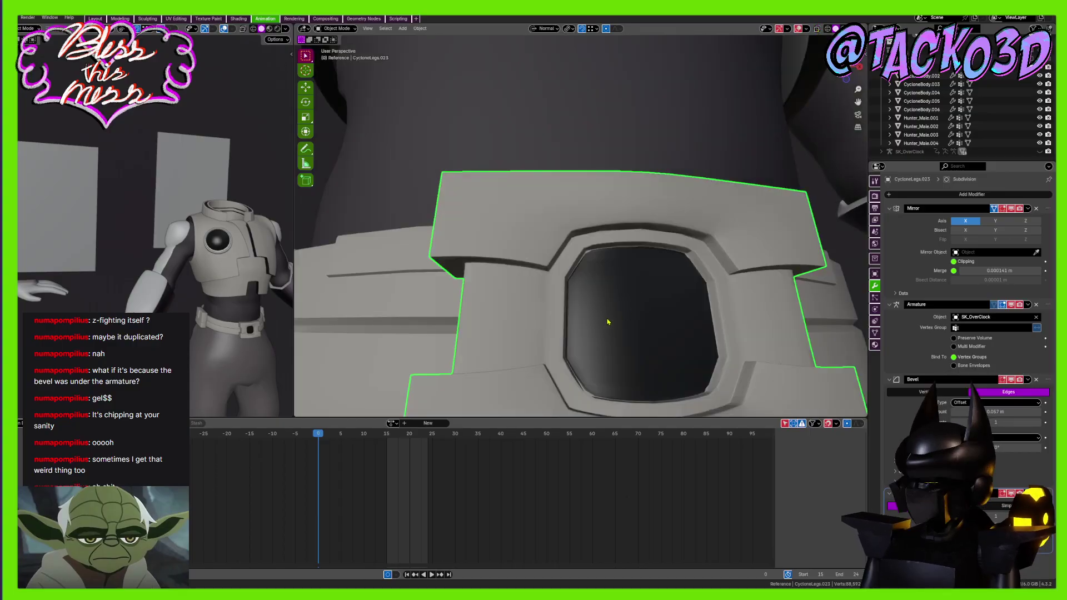
pyautogui.scroll(-5, 603, 318)
pyautogui.scroll(5, 555, 256)
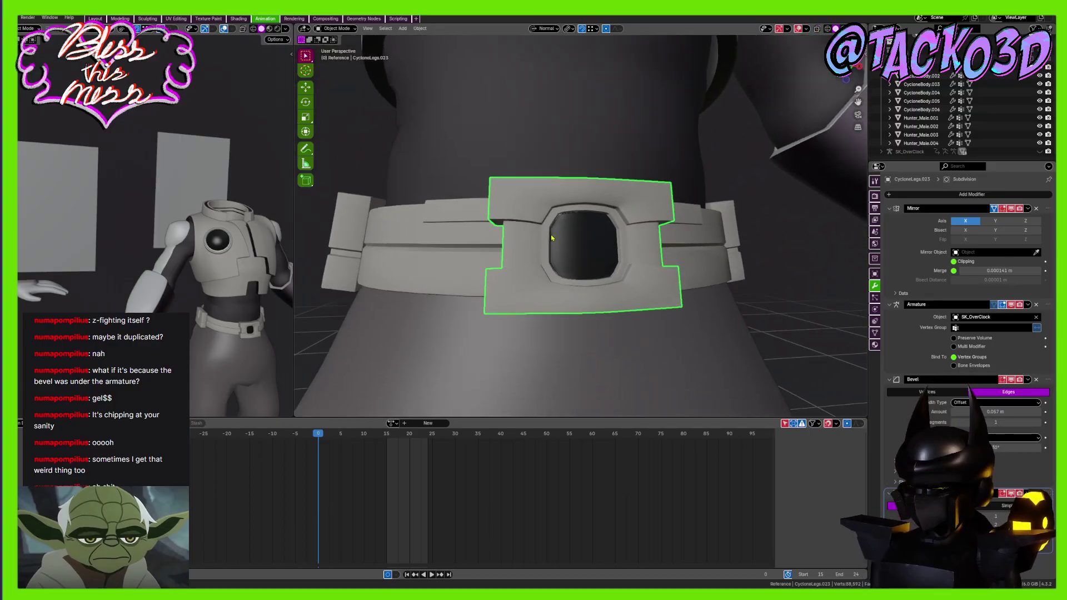
# Select the panel faces in the buckle's opening, extrude them along their normals, and scale the extruded faces
pyautogui.press('Tab')
pyautogui.scroll(5, 555, 254)
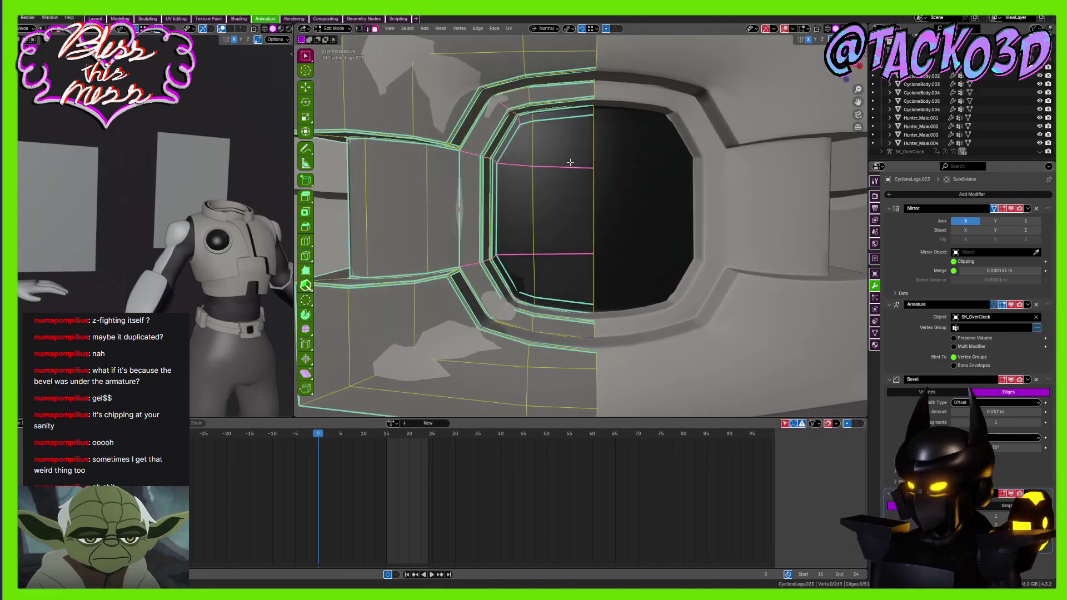
pyautogui.moveTo(527, 259); pyautogui.dragTo(527, 259)
pyautogui.moveTo(528, 260); pyautogui.dragTo(609, 268, button='middle')
pyautogui.press('e')
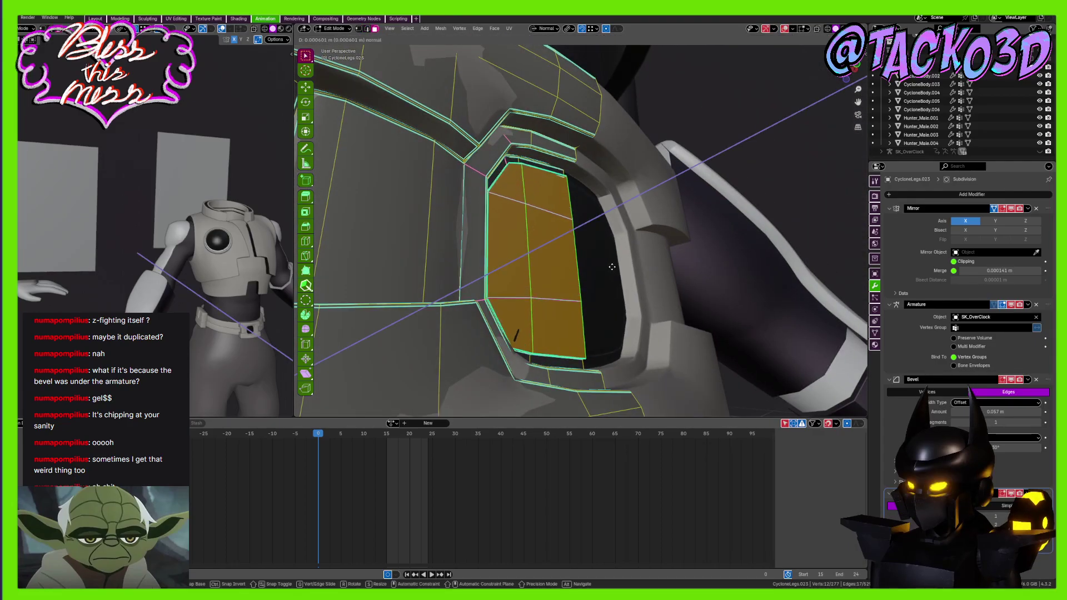
pyautogui.click(613, 266)
pyautogui.press('s')
pyautogui.click(650, 261)
# Save the file and inspect the finished buckle in both Object Mode and Edit Mode
pyautogui.press('Tab')
pyautogui.scroll(-4, 651, 263)
pyautogui.moveTo(651, 264); pyautogui.dragTo(516, 214, button='middle')
pyautogui.hotkey('ctrl', 's')
pyautogui.press('Tab')
pyautogui.press('Tab')
pyautogui.scroll(-7, 590, 261)
pyautogui.scroll(6, 578, 229)
pyautogui.press('Tab')
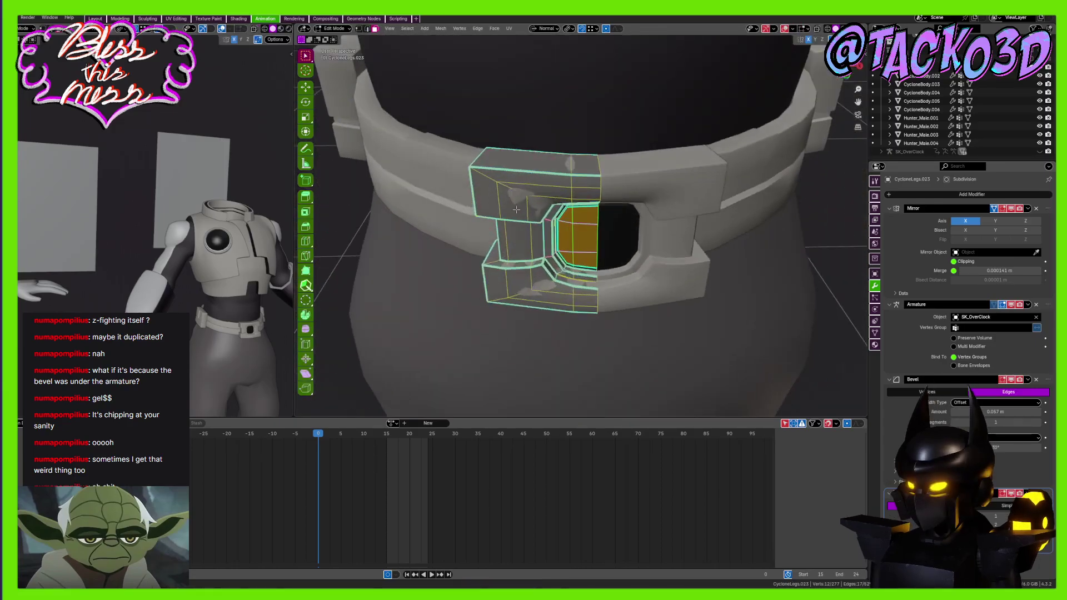
# Return to Object Mode, bring the whole character into view, and save the file again
pyautogui.scroll(-9, 516, 214)
pyautogui.press('Tab')
pyautogui.scroll(-6, 516, 214)
pyautogui.scroll(3, 925, 114)
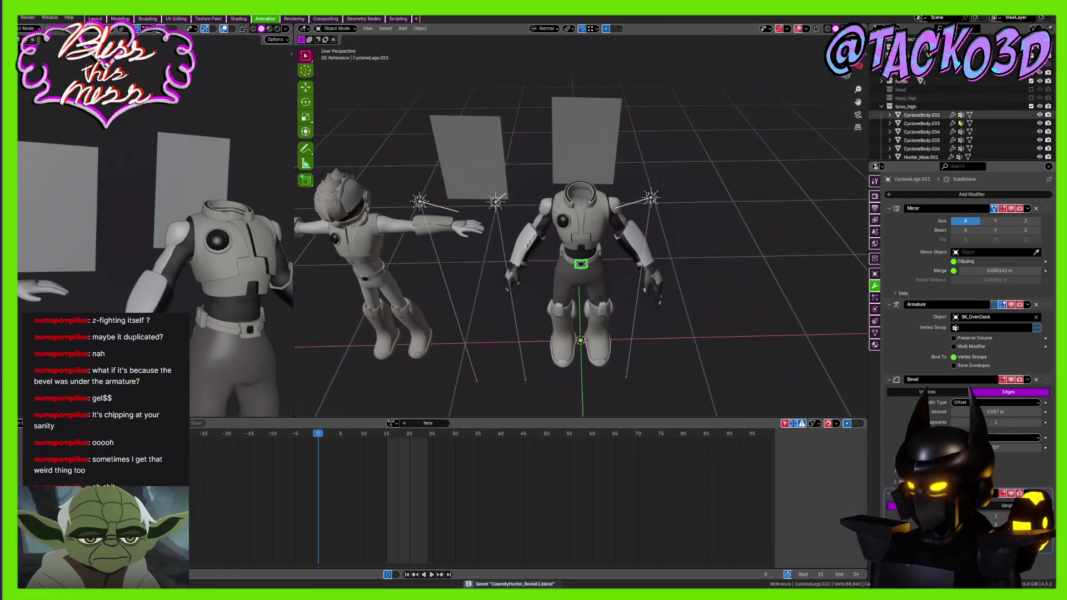
pyautogui.hotkey('ctrl', 's')
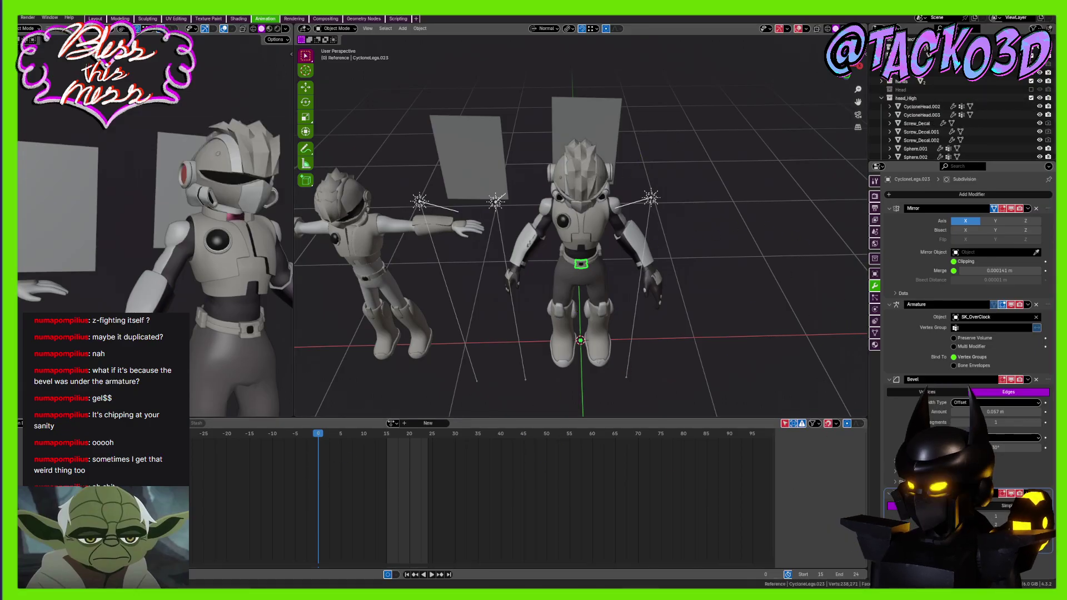
# Duplicate the helmet's round screw decal in place and move the copy into the legs collection
pyautogui.scroll(8, 560, 141)
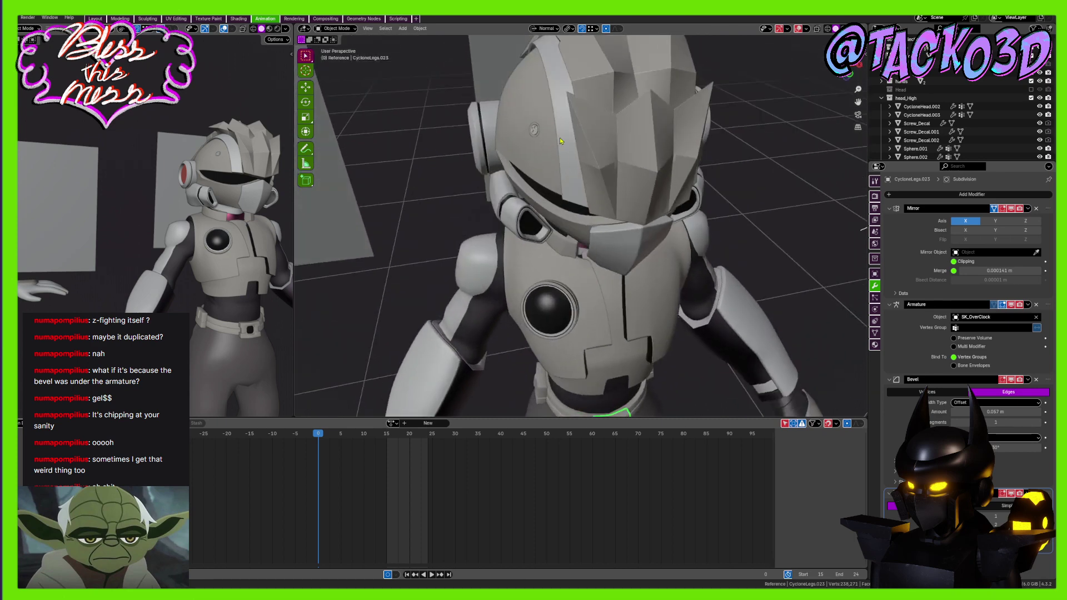
pyautogui.click(534, 127)
pyautogui.moveTo(534, 127); pyautogui.dragTo(578, 144, button='middle')
pyautogui.hotkey('shift', 'd')
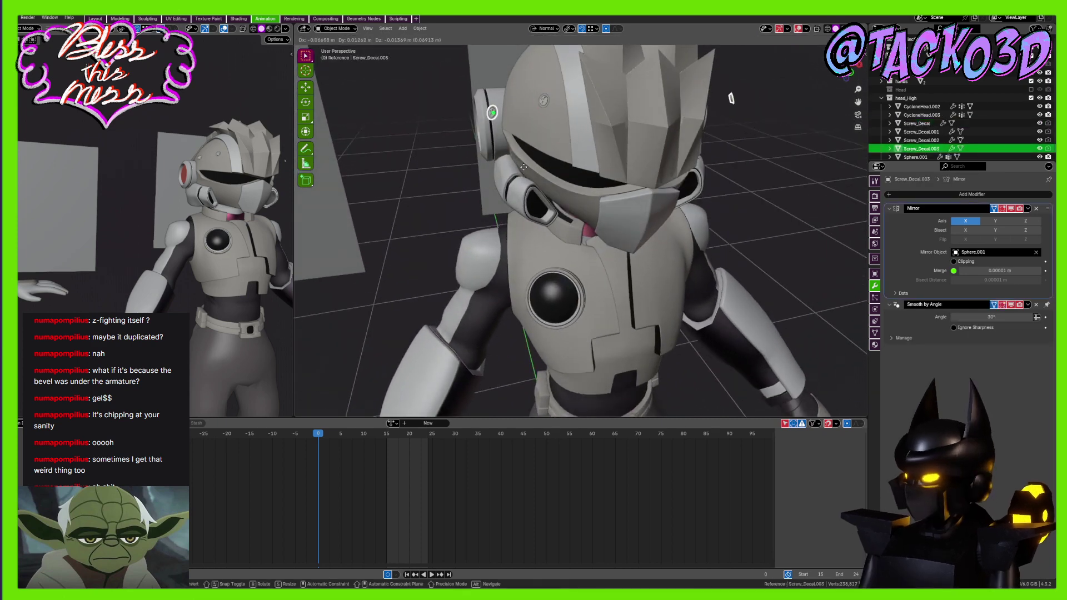
pyautogui.click(537, 190)
pyautogui.press('m')
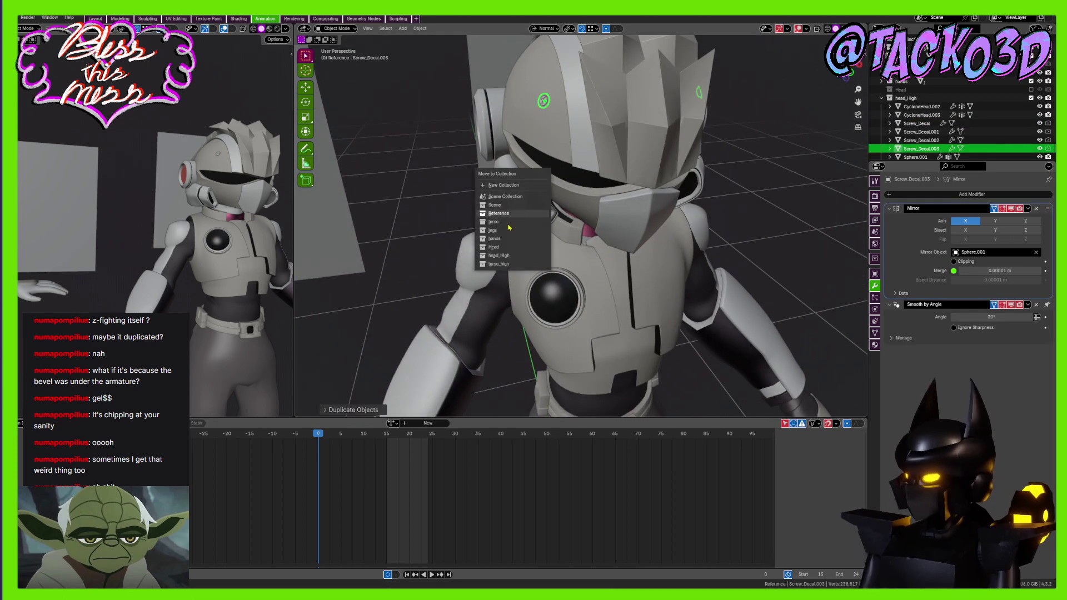
pyautogui.click(505, 233)
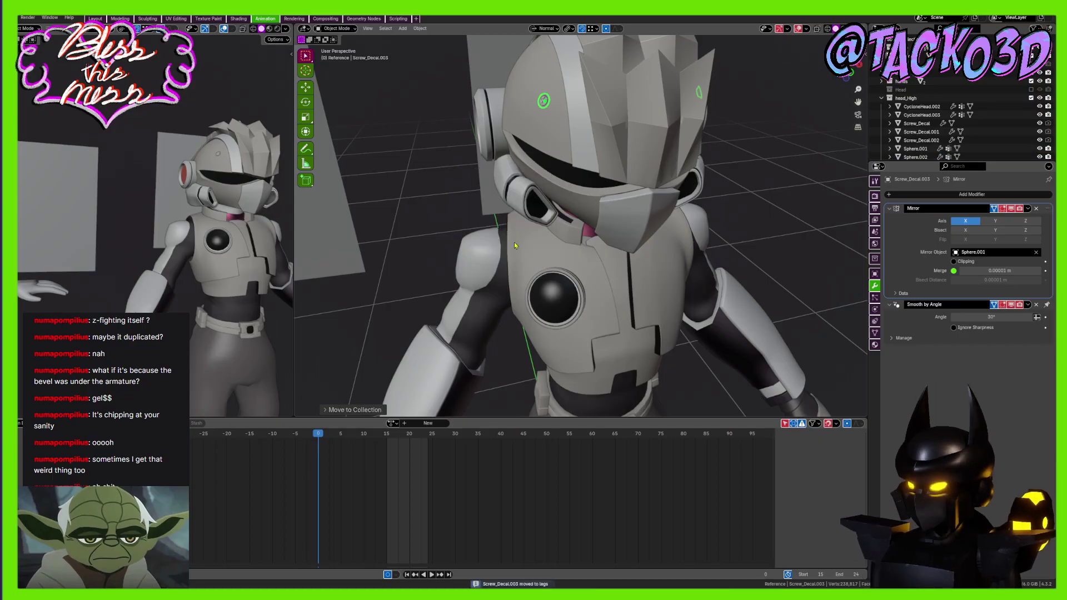
# Hide the head_High collection and move the duplicated screw decal down onto the belt buckle's upper corner
pyautogui.click(1031, 98)
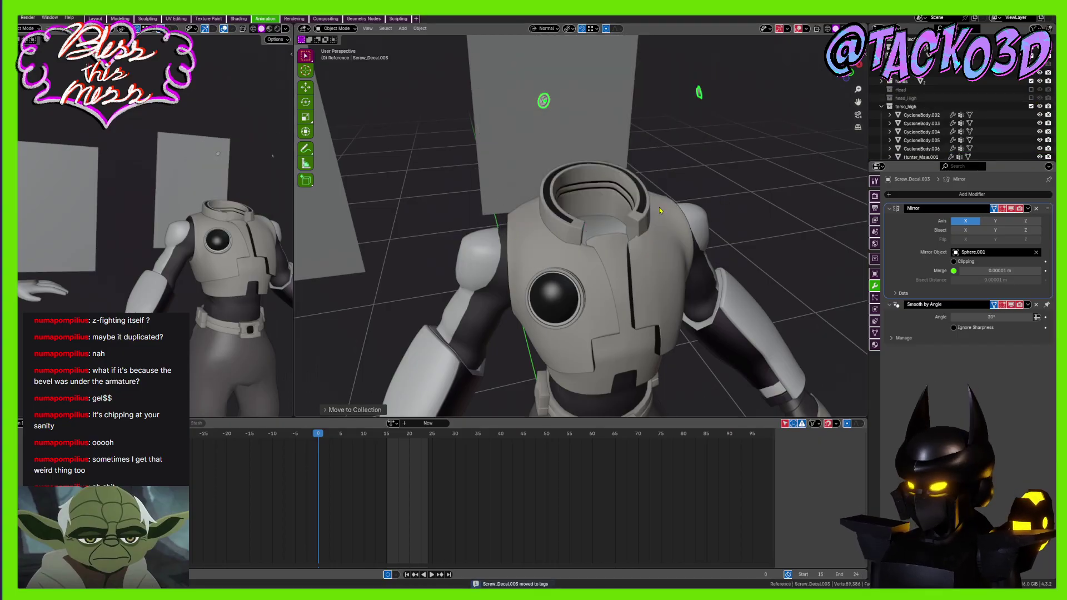
pyautogui.scroll(-6, 570, 283)
pyautogui.press('g')
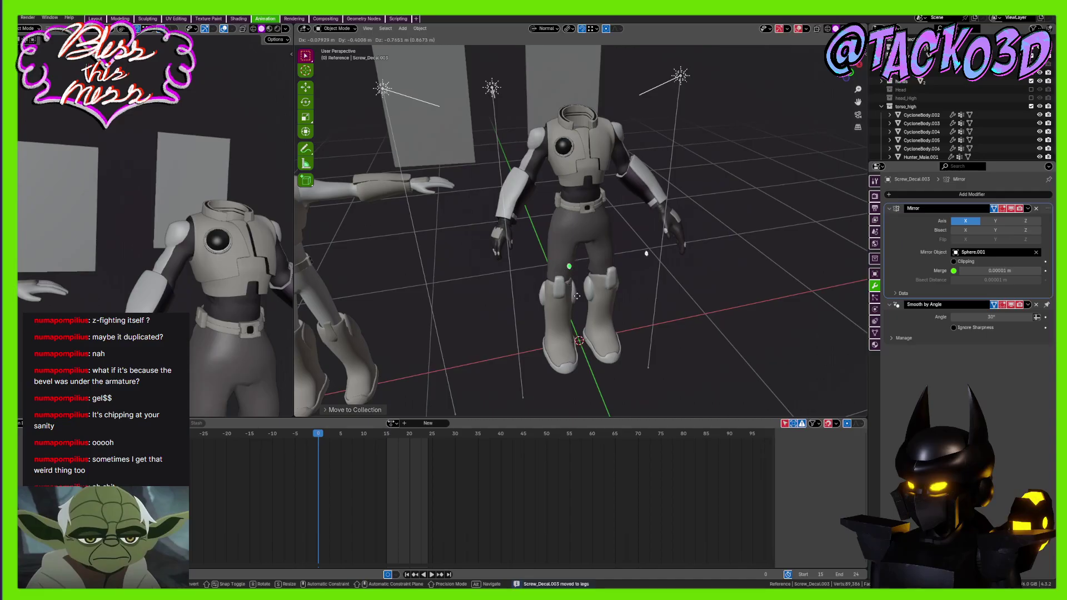
pyautogui.click(586, 238)
pyautogui.scroll(5, 586, 237)
pyautogui.scroll(4, 593, 215)
pyautogui.keyDown('shift'); pyautogui.moveTo(597, 179); pyautogui.dragTo(698, 210, button='middle'); pyautogui.keyUp('shift')
pyautogui.scroll(-3, 525, 190)
pyautogui.scroll(6, 701, 194)
pyautogui.press('g')
pyautogui.click(569, 143)
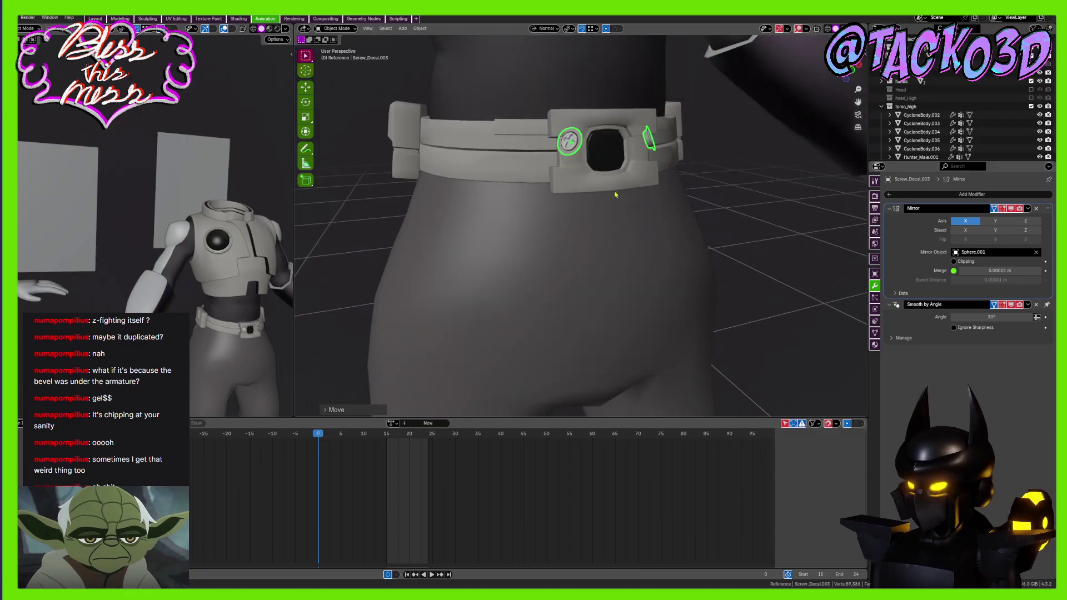
# Clear the screw decal's rotation, rotate it 90 degrees about X, and move it towards the buckle's front face
pyautogui.moveTo(614, 195); pyautogui.dragTo(597, 245, button='middle')
pyautogui.press('g')
pyautogui.press('Escape')
pyautogui.hotkey('alt', 'r')
pyautogui.write('rx90')
pyautogui.press('Return')
pyautogui.press('g')
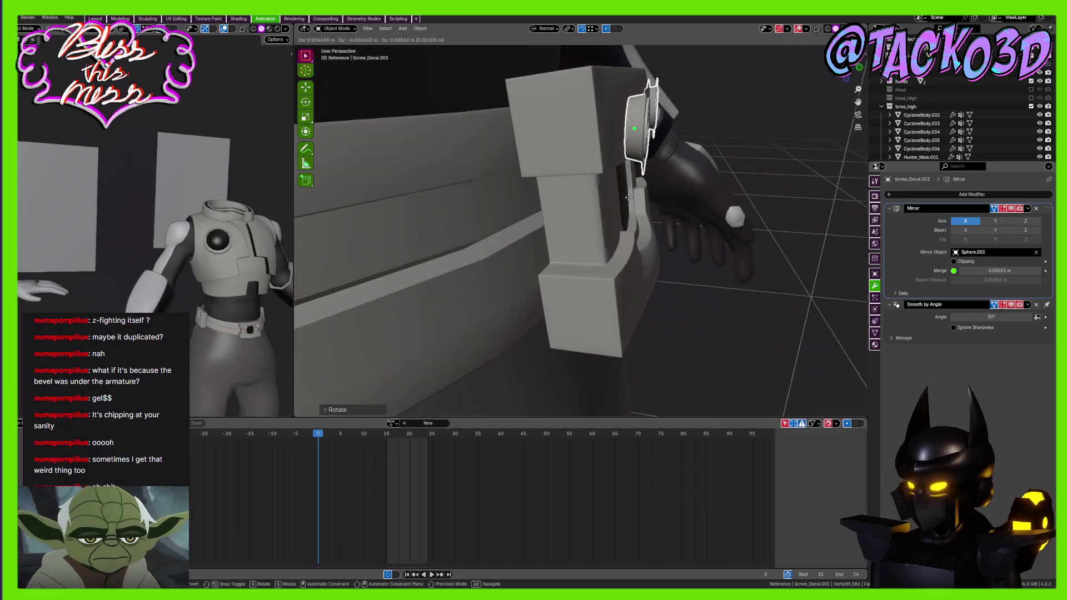
pyautogui.click(617, 192)
# Tilt, scale and move the screw decal so it sits flush in the buckle's upper corner
pyautogui.moveTo(617, 191); pyautogui.dragTo(583, 218, button='middle')
pyautogui.scroll(2, 624, 226)
pyautogui.press('r')
pyautogui.press('x')
pyautogui.click(659, 209)
pyautogui.press('s')
pyautogui.click(676, 174)
pyautogui.press('r')
pyautogui.click(654, 225)
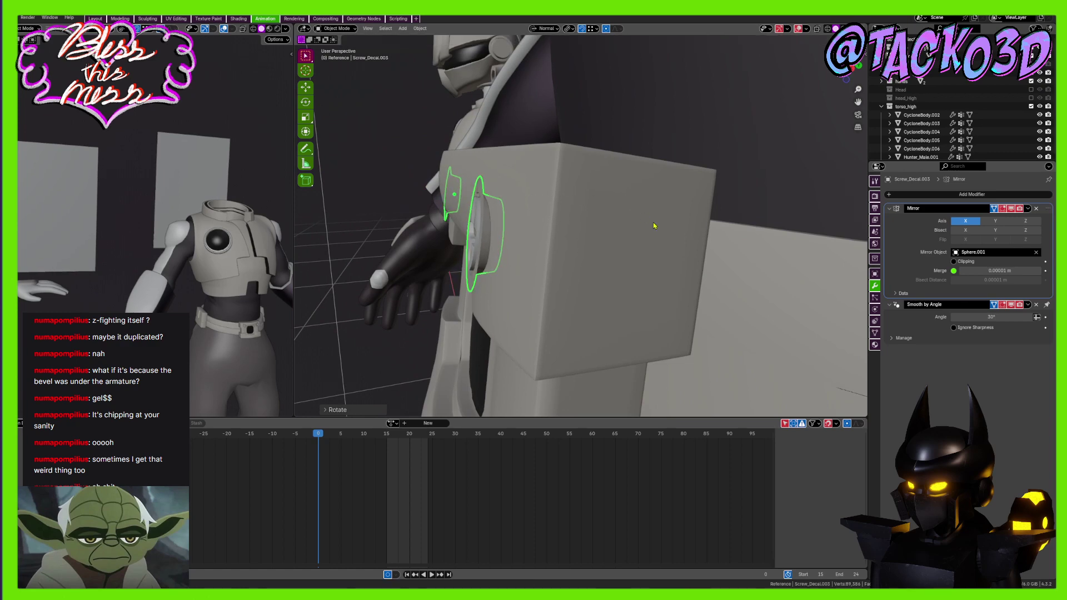
pyautogui.moveTo(655, 226); pyautogui.dragTo(591, 151, button='middle')
pyautogui.press('r')
pyautogui.click(662, 282)
pyautogui.press('g')
pyautogui.click(655, 223)
# Check the buckle's materials, then duplicate the upper screw decal onto the buckle's lower corner
pyautogui.click(591, 150)
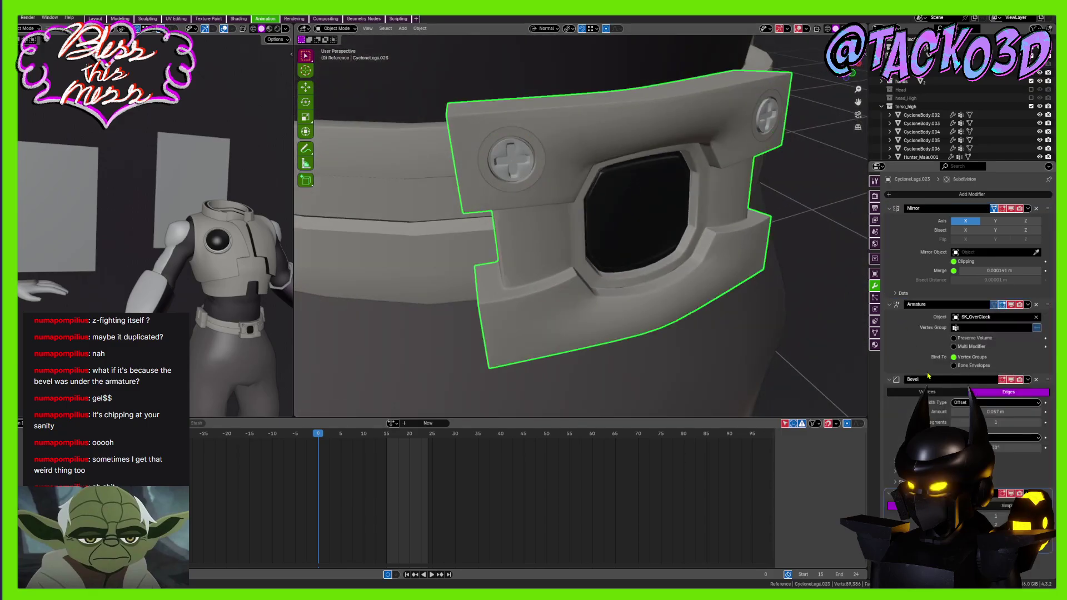
pyautogui.click(875, 344)
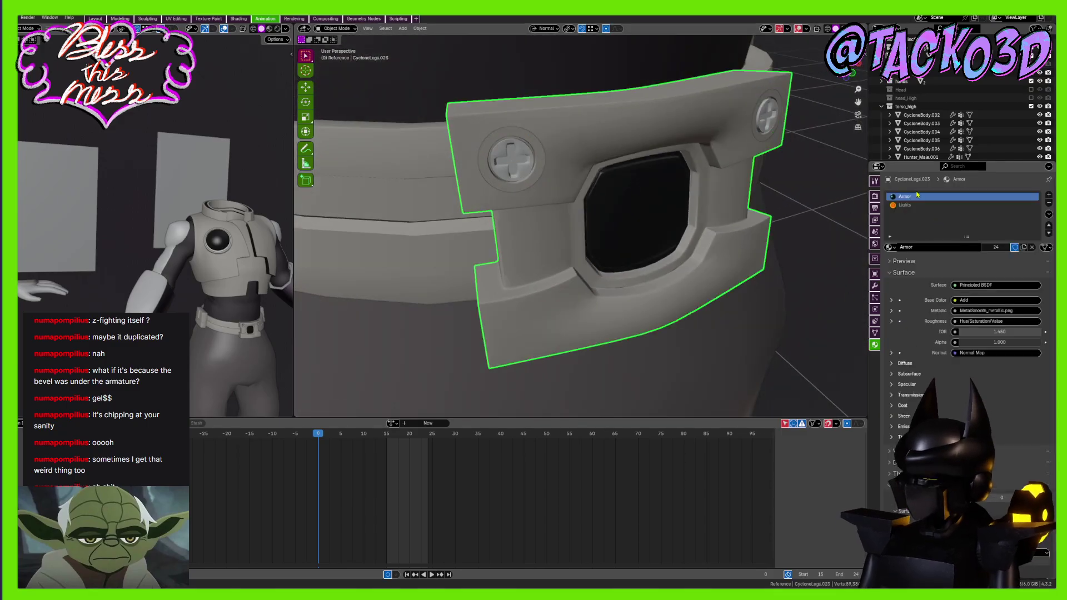
pyautogui.click(548, 167)
pyautogui.moveTo(548, 167); pyautogui.dragTo(634, 154, button='middle')
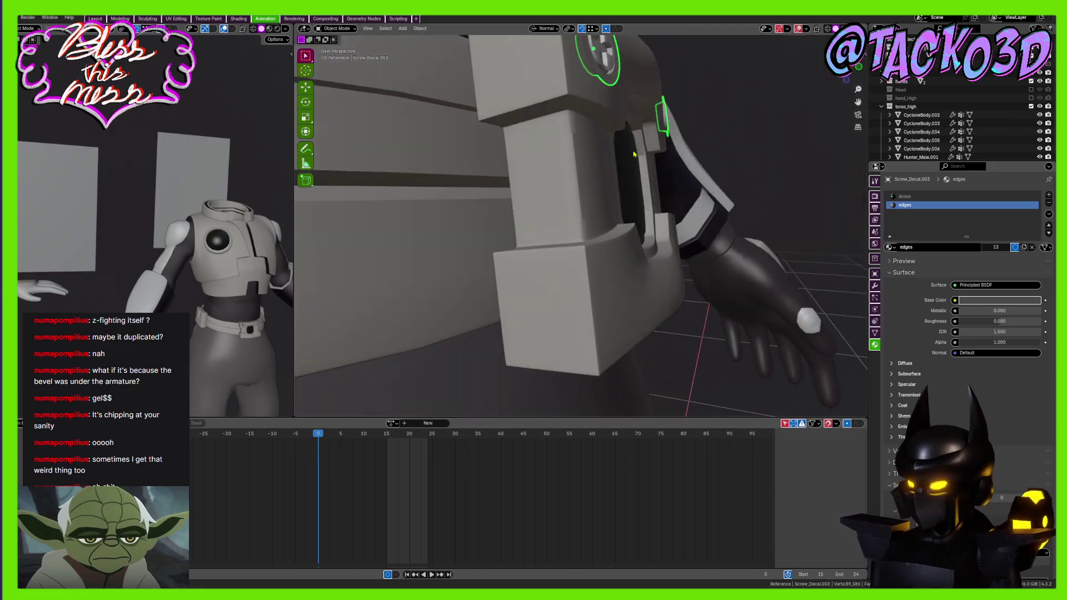
pyautogui.hotkey('shift', 'd')
pyautogui.click(636, 298)
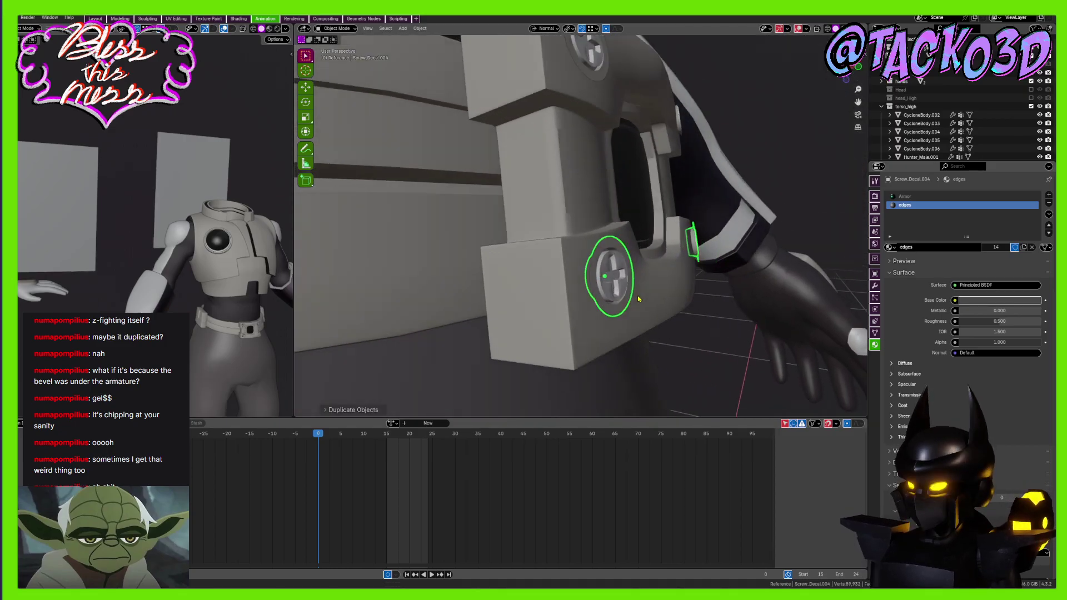
# Move and tilt the lower screw decal to align it with the buckle's curved surface
pyautogui.moveTo(638, 298); pyautogui.dragTo(611, 211, button='middle')
pyautogui.press('g')
pyautogui.click(701, 150)
pyautogui.press('g')
pyautogui.click(616, 195)
pyautogui.scroll(-5, 593, 217)
pyautogui.press('r')
pyautogui.click(705, 197)
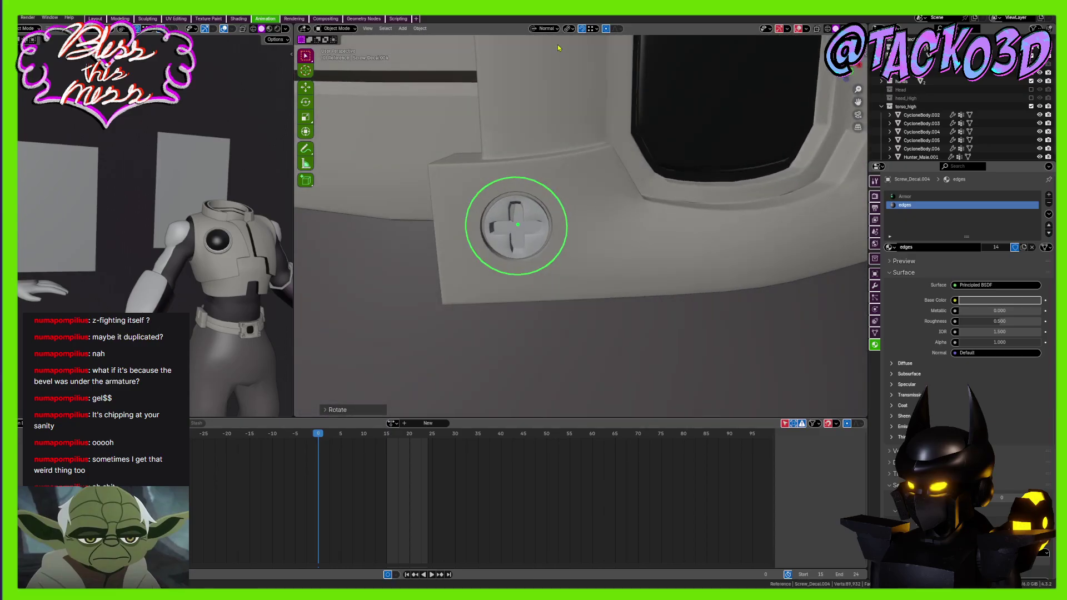
# Spin the lower screw decal to angle its cross slot and nudge it slightly outward from the buckle
pyautogui.press('r')
pyautogui.click(562, 286)
pyautogui.moveTo(562, 285); pyautogui.dragTo(618, 257, button='middle')
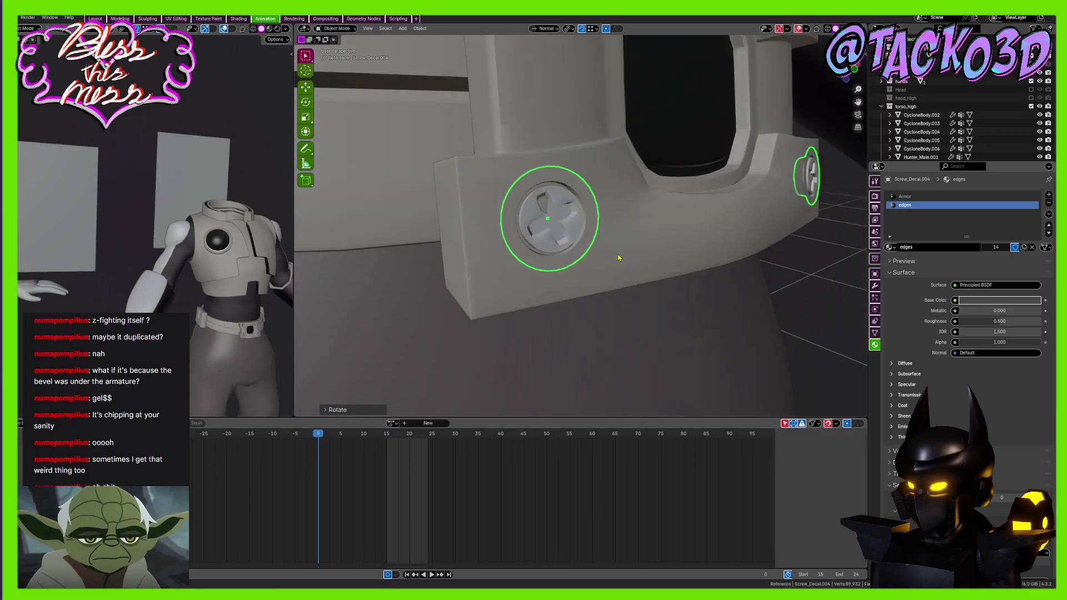
pyautogui.press('g')
pyautogui.click(611, 209)
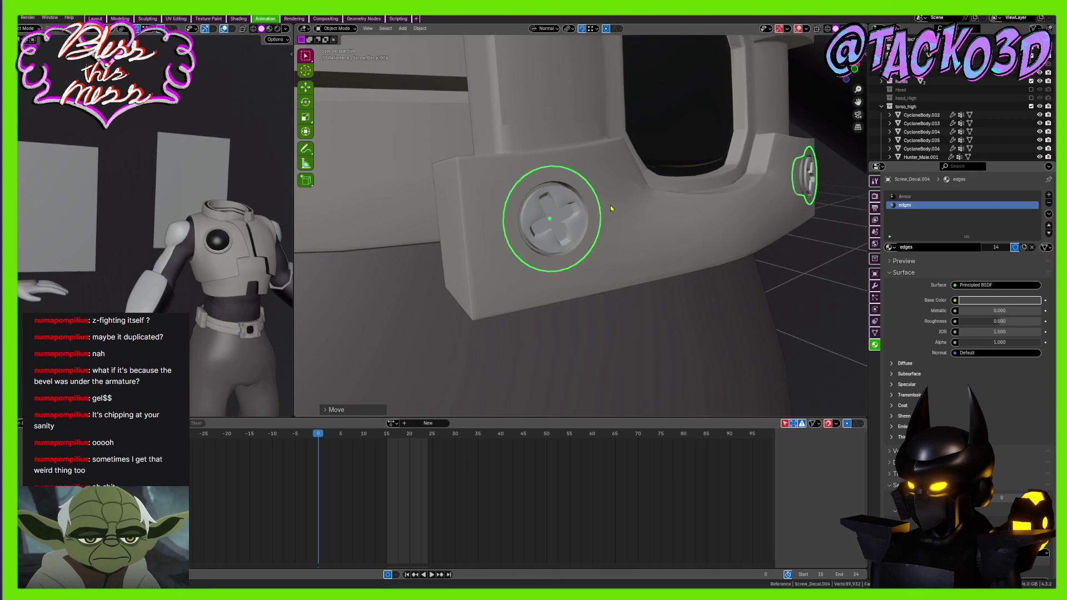
# Spin the upper screw decal about its normal Z axis to vary its cross slot, and save the file
pyautogui.moveTo(611, 209); pyautogui.dragTo(572, 191, button='middle')
pyautogui.click(543, 178)
pyautogui.press('r')
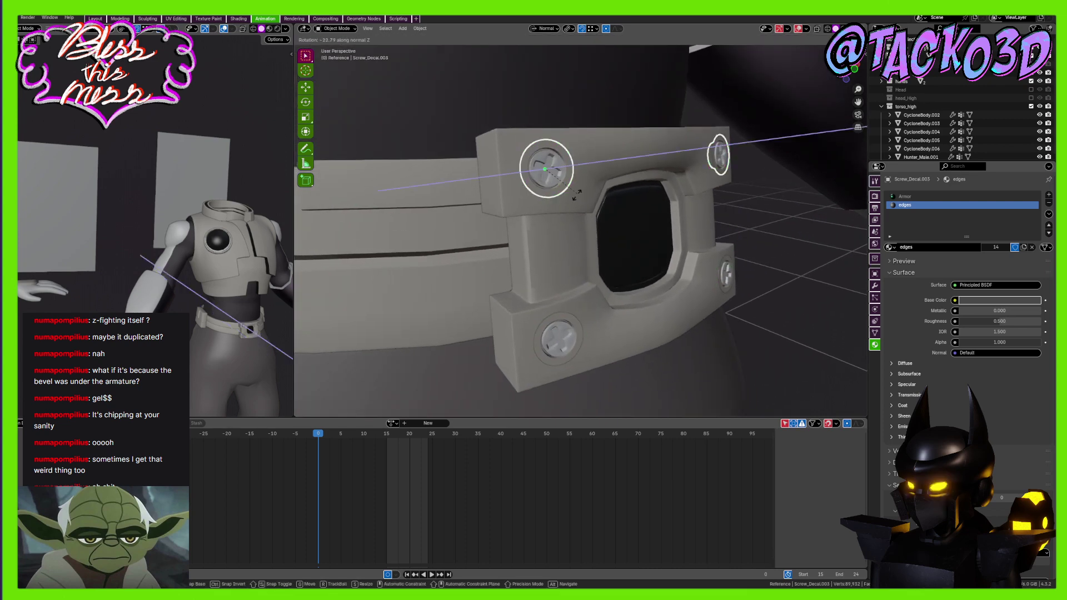
pyautogui.click(590, 157)
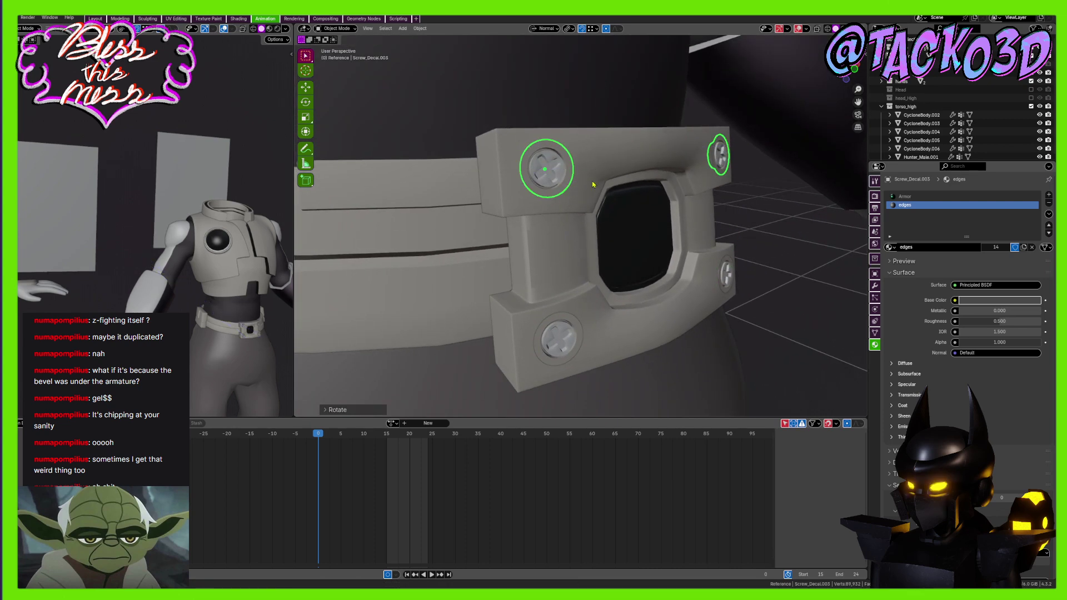
pyautogui.moveTo(592, 181); pyautogui.dragTo(561, 192, button='middle')
pyautogui.hotkey('ctrl', 's')
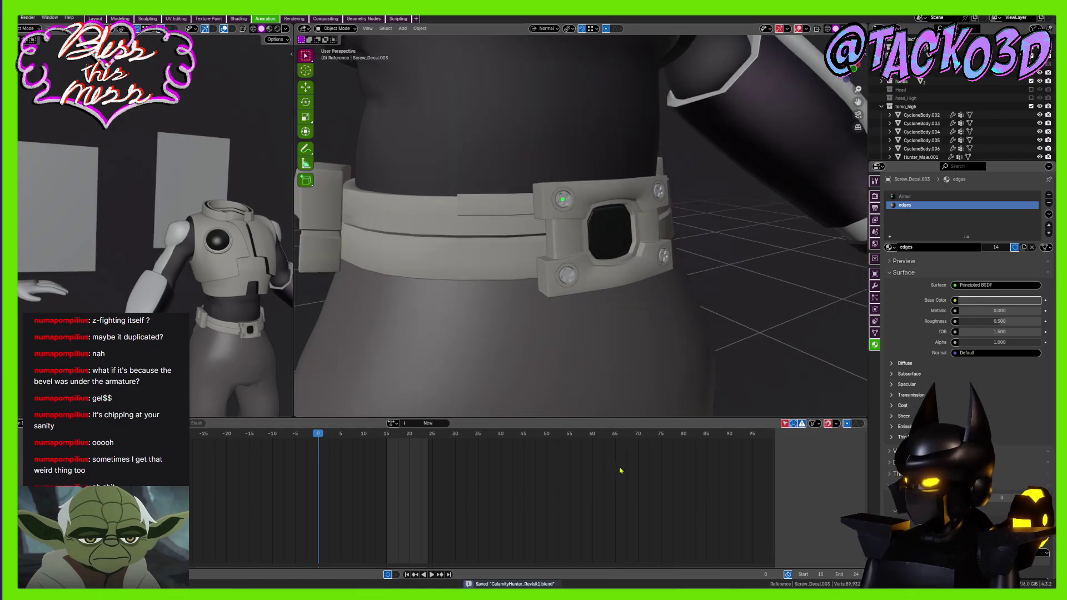
# Fine-tune the upper screw decal's rotation, check the belt on the body, and save the file again
pyautogui.scroll(5, 537, 168)
pyautogui.press('r')
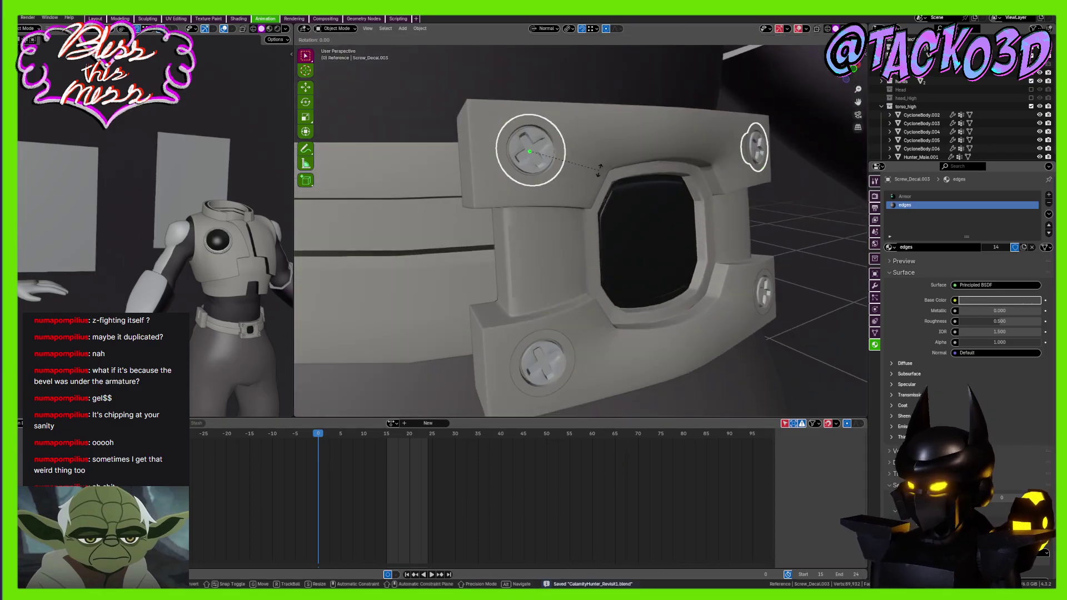
pyautogui.click(589, 189)
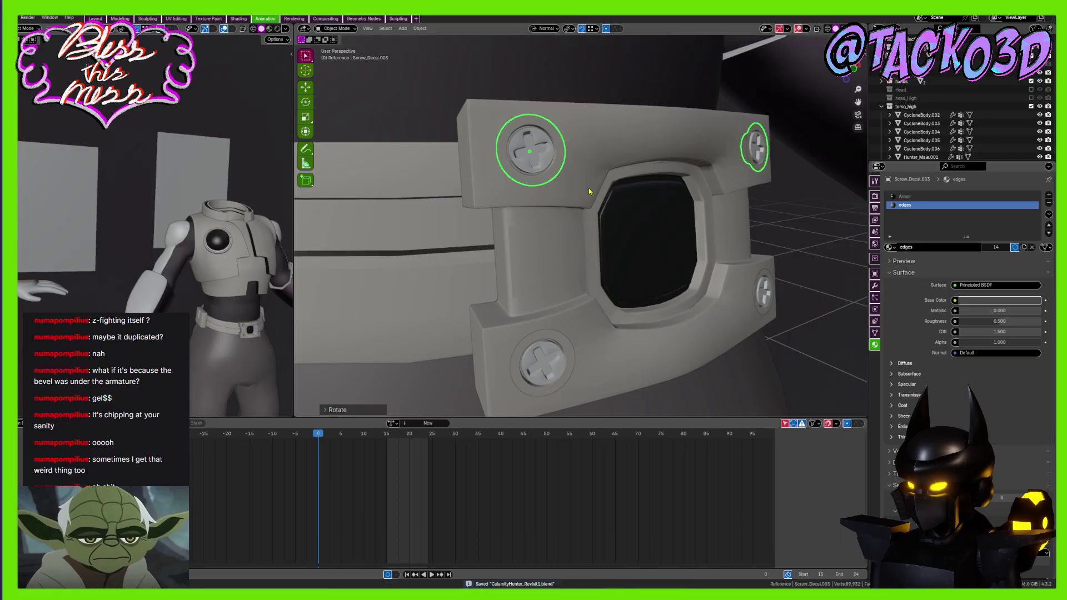
pyautogui.scroll(-8, 588, 188)
pyautogui.moveTo(582, 253); pyautogui.dragTo(617, 247, button='middle')
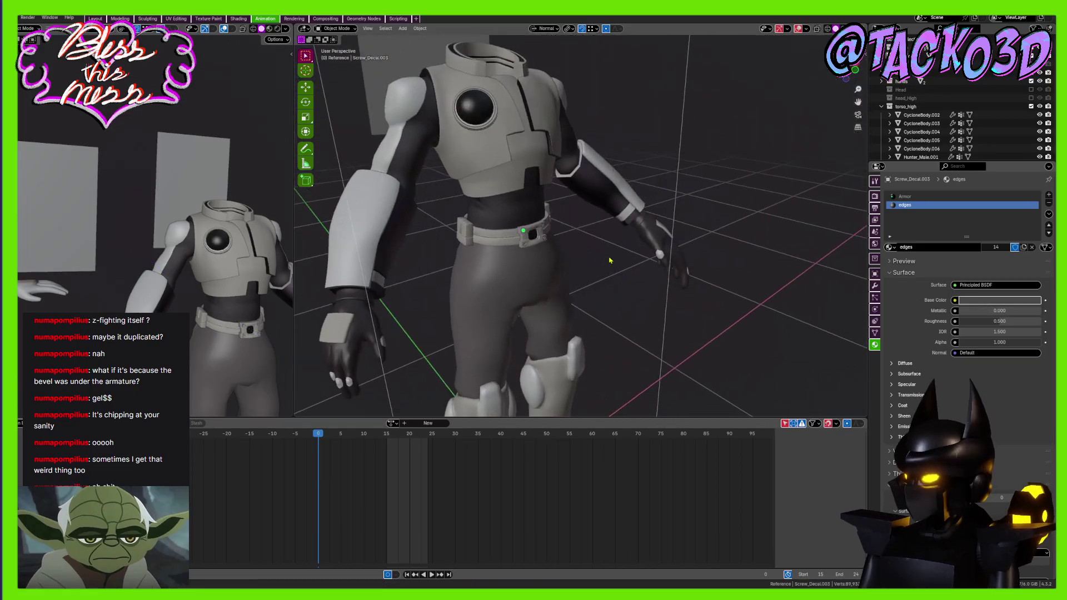
pyautogui.hotkey('ctrl', 's')
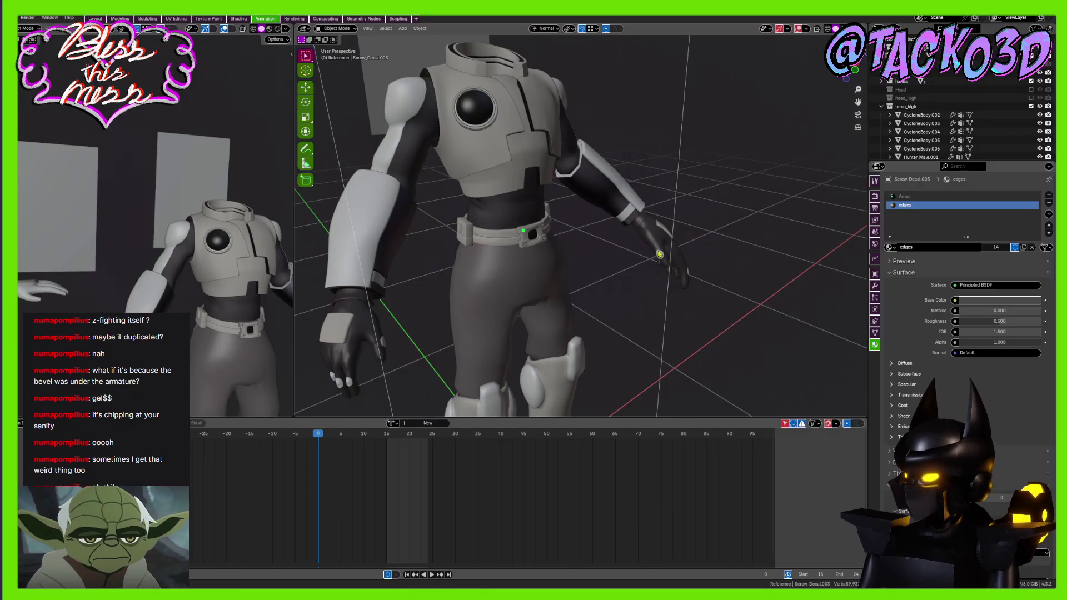
# Show the head_High collection again and bring the whole character into view
pyautogui.scroll(-4, 658, 253)
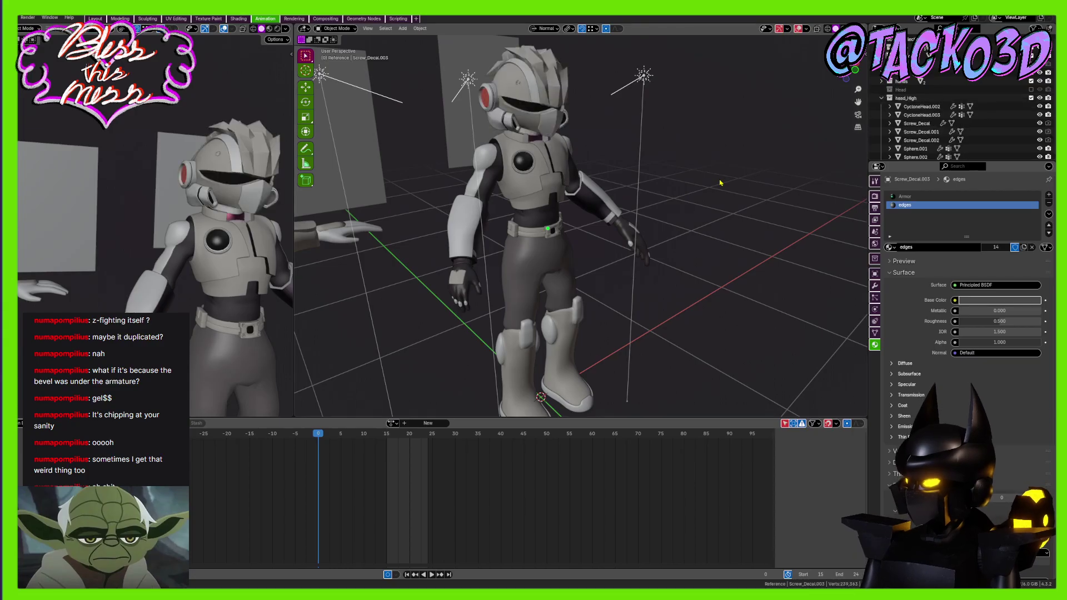
pyautogui.moveTo(720, 182); pyautogui.dragTo(611, 280, button='middle')
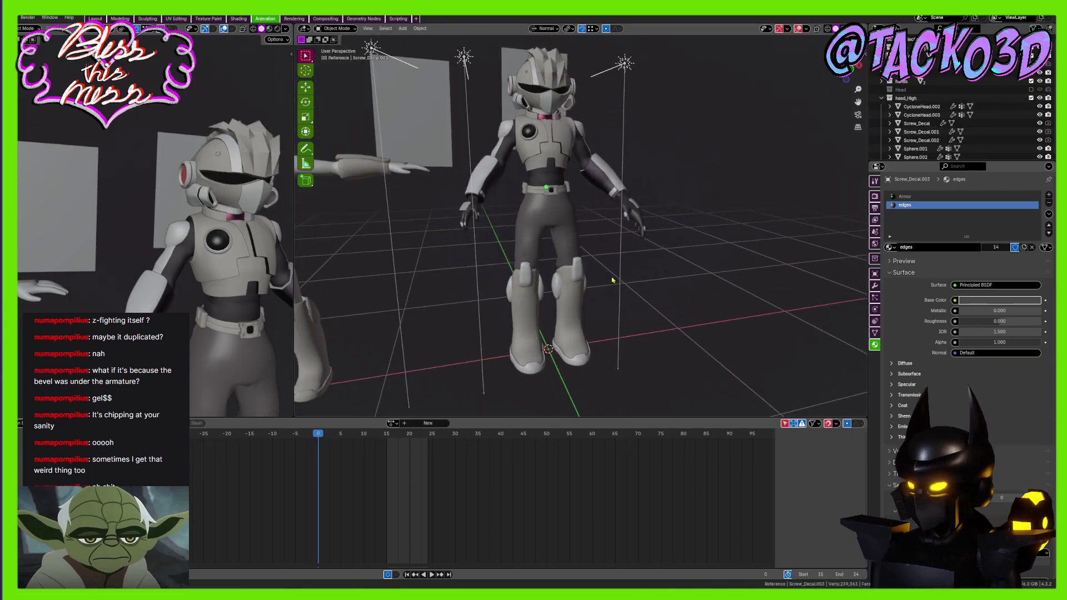